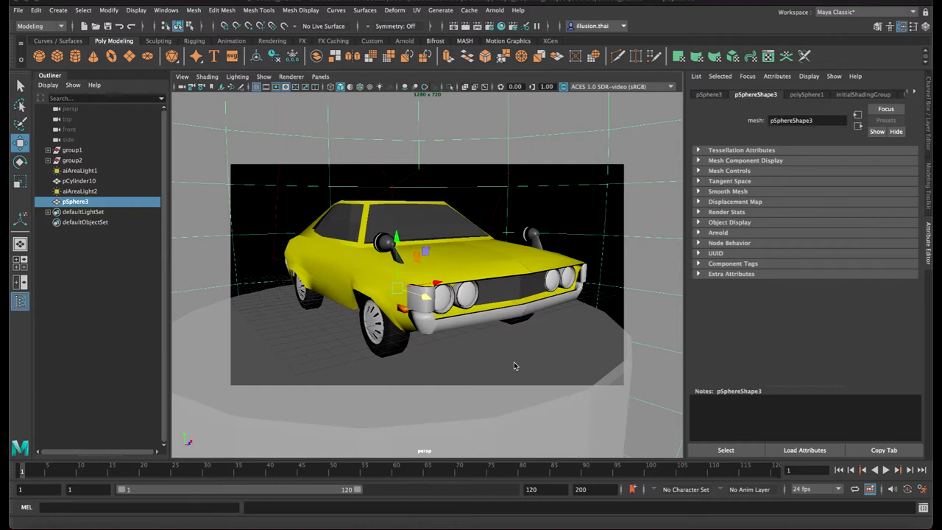
Orbit the car and shrink the Arnold RenderView window, moving it aside to uncover the car
{"action": "mouse_move", "coordinate": [485, 345]}
{"action": "left_mouse_down", "text": "alt"}
{"action": "mouse_move", "coordinate": [511, 340]}
{"action": "mouse_move", "coordinate": [483, 341]}
{"action": "left_mouse_up", "text": "alt"}
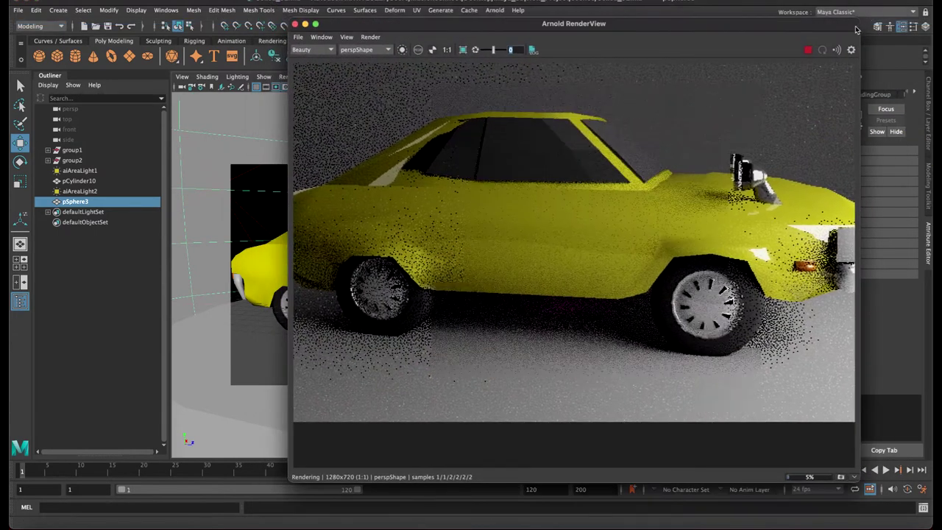
{"action": "left_click_drag", "start_coordinate": [856, 21], "coordinate": [780, 122]}
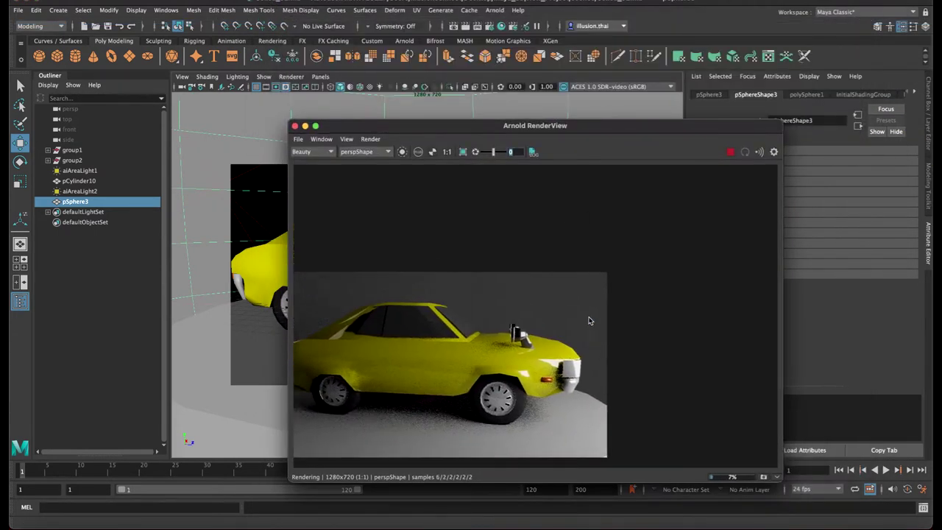
{"action": "left_click_drag", "start_coordinate": [470, 125], "coordinate": [607, 131]}
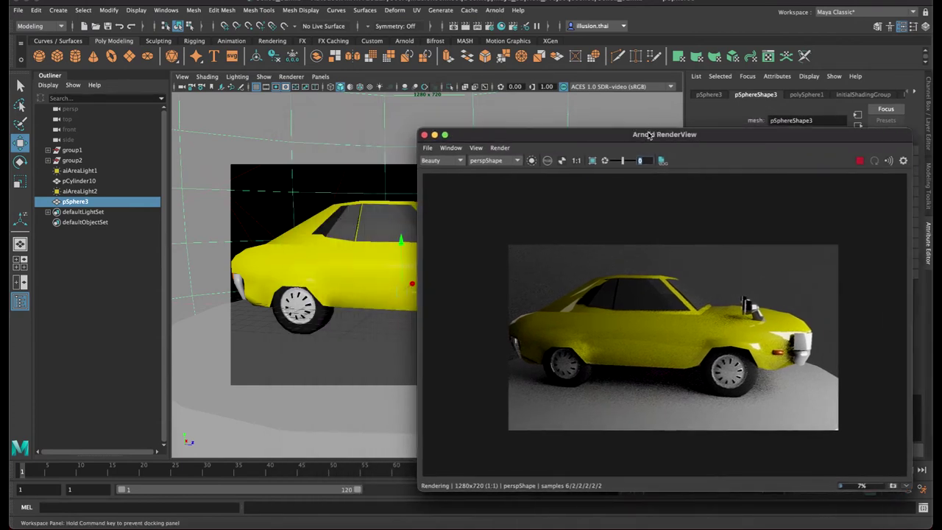
Zoom out to show the car on its cylindrical pedestal and orbit to face its front
{"action": "scroll", "coordinate": [376, 276], "scroll_direction": "down", "scroll_amount": 3}
{"action": "left_click_drag", "start_coordinate": [442, 133], "coordinate": [548, 154]}
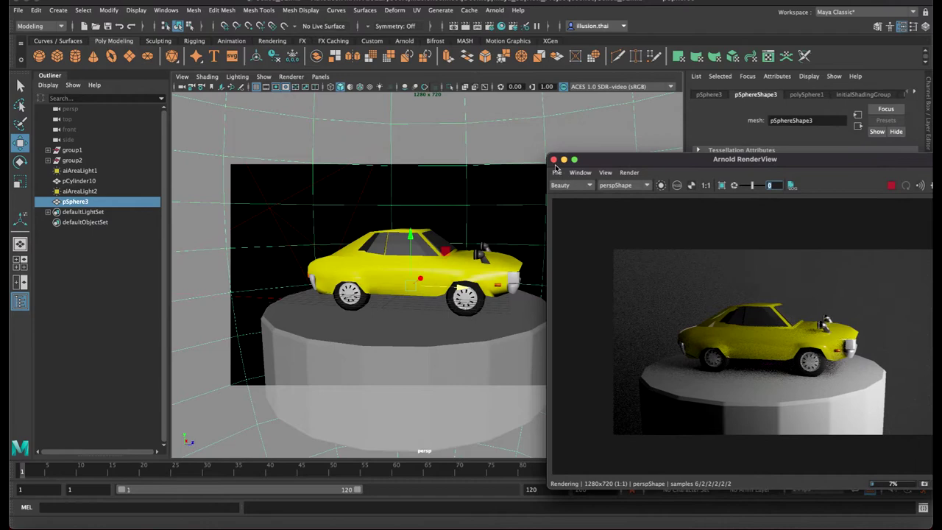
{"action": "scroll", "coordinate": [740, 336], "scroll_direction": "up", "scroll_amount": 2}
{"action": "middle_click_drag", "start_coordinate": [736, 331], "coordinate": [700, 334]}
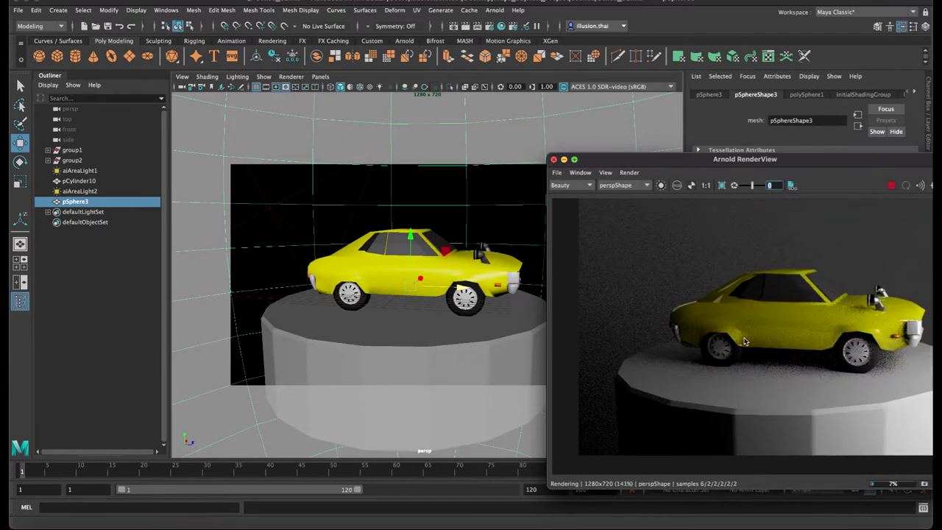
{"action": "mouse_move", "coordinate": [346, 316]}
{"action": "left_mouse_down", "text": "alt"}
{"action": "mouse_move", "coordinate": [394, 326]}
{"action": "mouse_move", "coordinate": [320, 328]}
{"action": "mouse_move", "coordinate": [409, 322]}
{"action": "mouse_move", "coordinate": [388, 319]}
{"action": "left_mouse_up", "text": "alt"}
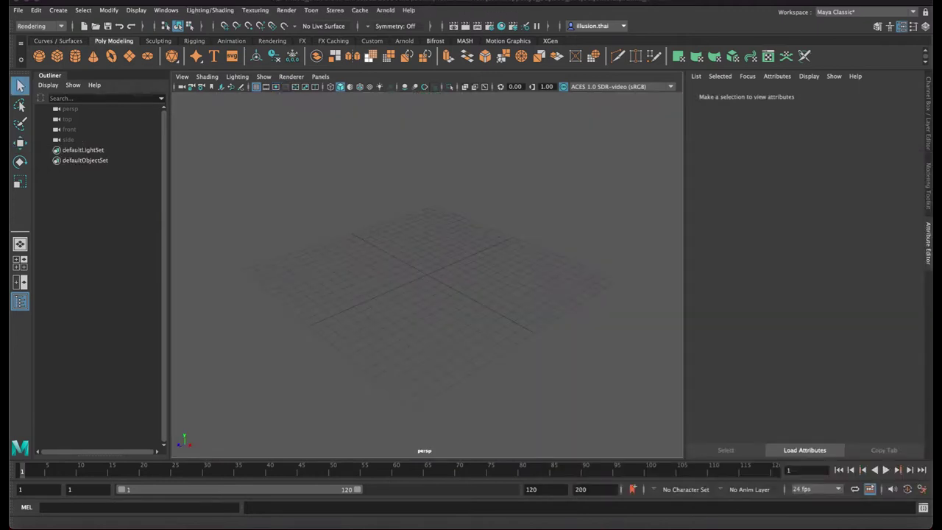
Add a polygon cube and scale it into a long, flat slab raised above the grid
{"action": "mouse_move", "coordinate": [385, 298]}
{"action": "left_mouse_down", "text": "alt"}
{"action": "mouse_move", "coordinate": [418, 287]}
{"action": "mouse_move", "coordinate": [432, 303]}
{"action": "mouse_move", "coordinate": [459, 282]}
{"action": "left_mouse_up", "text": "alt"}
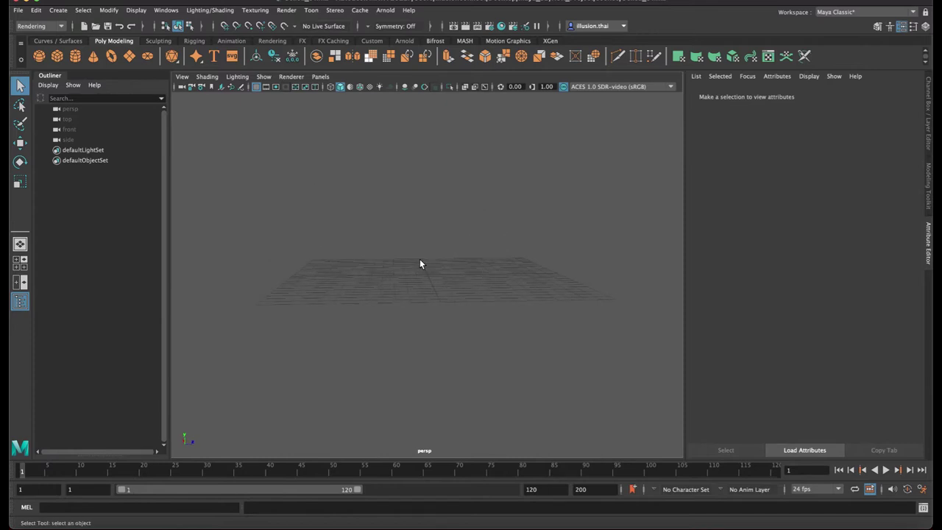
{"action": "left_click_drag", "start_coordinate": [530, 265], "coordinate": [485, 254], "text": "alt"}
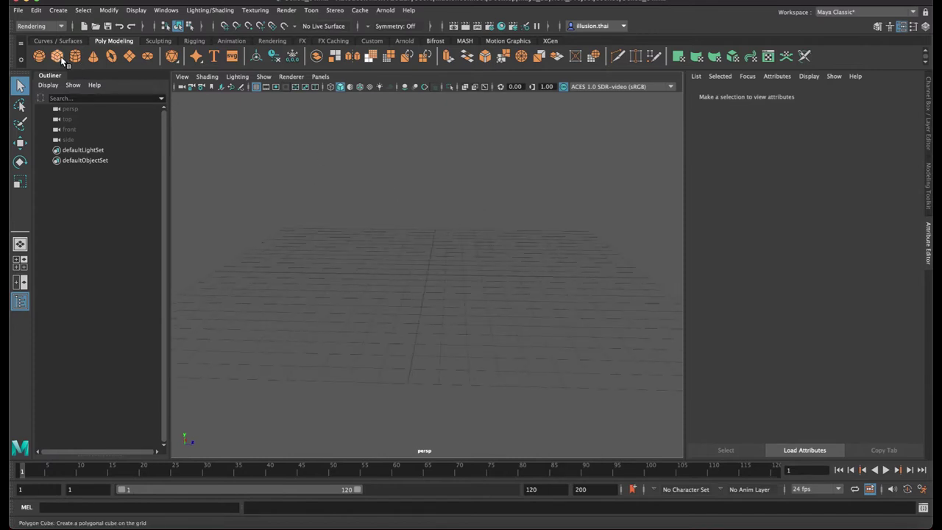
{"action": "left_click", "coordinate": [60, 56]}
{"action": "key", "text": "r"}
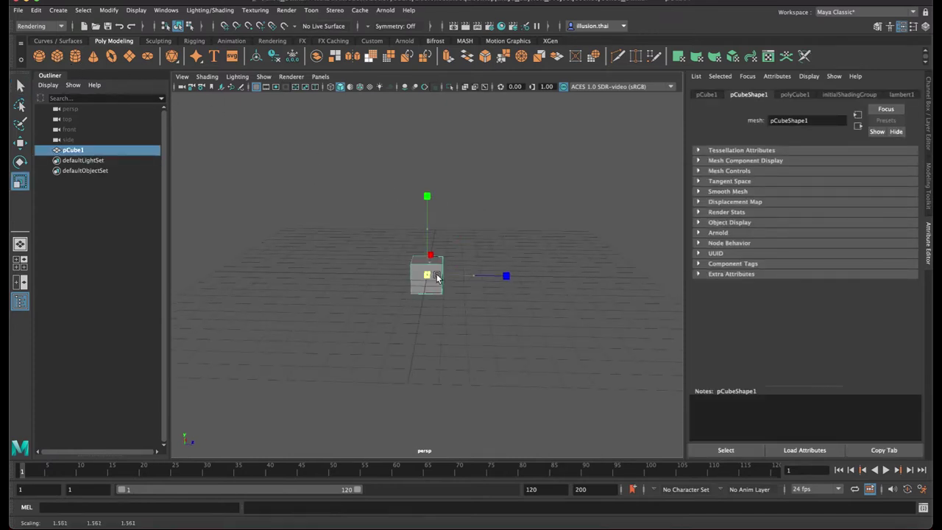
{"action": "left_click_drag", "start_coordinate": [425, 284], "coordinate": [493, 270]}
{"action": "left_click_drag", "start_coordinate": [427, 228], "coordinate": [427, 257]}
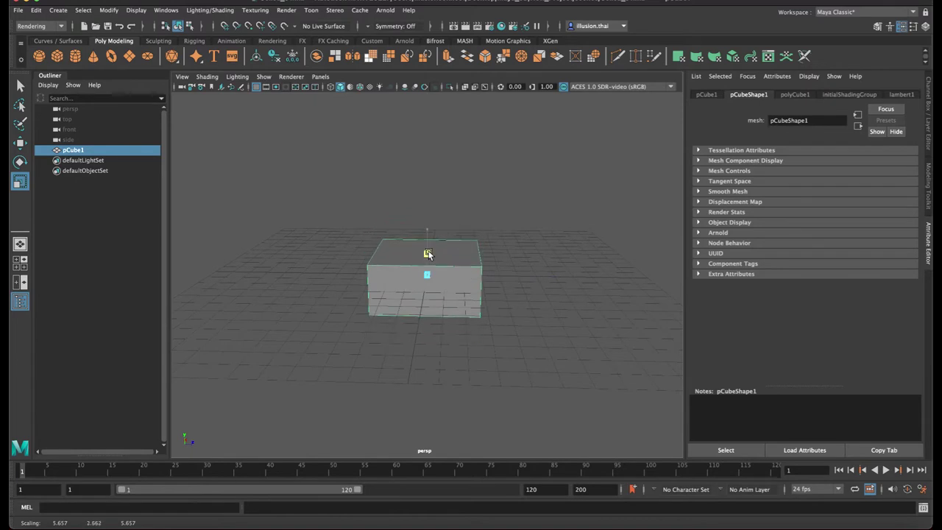
{"action": "key", "text": "w"}
{"action": "left_click_drag", "start_coordinate": [427, 224], "coordinate": [427, 181]}
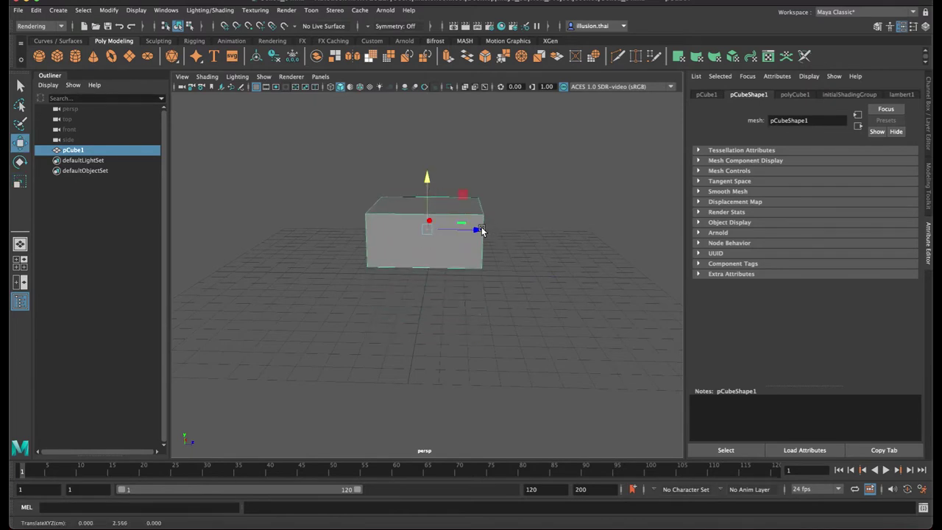
{"action": "key", "text": "r"}
{"action": "left_click_drag", "start_coordinate": [470, 232], "coordinate": [572, 226]}
Inspect the slab from several angles, display it shaded with edges shown, and save the scene
{"action": "mouse_move", "coordinate": [416, 193]}
{"action": "left_mouse_down", "text": "alt"}
{"action": "mouse_move", "coordinate": [412, 206]}
{"action": "mouse_move", "coordinate": [459, 226]}
{"action": "mouse_move", "coordinate": [500, 219]}
{"action": "left_mouse_up", "text": "alt"}
{"action": "left_click_drag", "start_coordinate": [431, 236], "coordinate": [498, 196], "text": "alt"}
{"action": "left_click", "coordinate": [499, 196]}
{"action": "mouse_move", "coordinate": [402, 218]}
{"action": "left_mouse_down", "text": "alt"}
{"action": "mouse_move", "coordinate": [434, 223]}
{"action": "mouse_move", "coordinate": [449, 251]}
{"action": "mouse_move", "coordinate": [348, 133]}
{"action": "left_mouse_up", "text": "alt"}
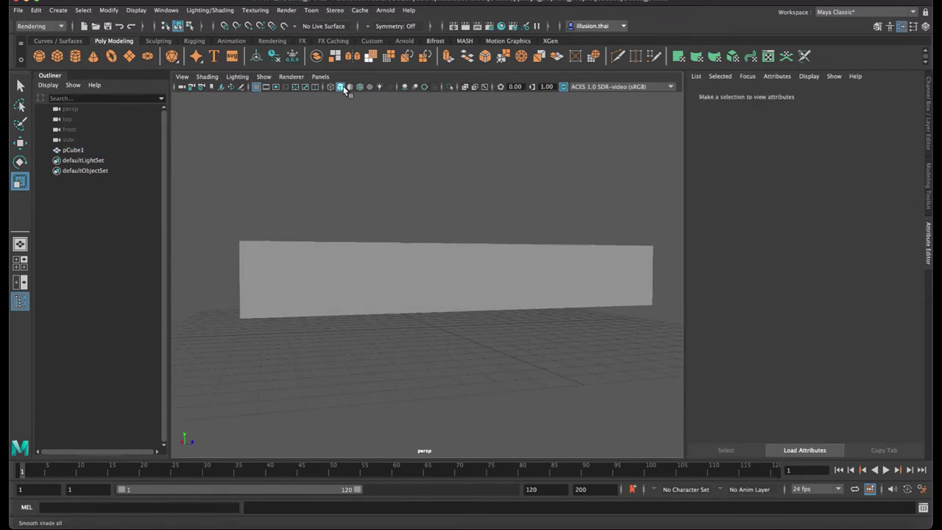
{"action": "left_click", "coordinate": [331, 86]}
{"action": "mouse_move", "coordinate": [405, 163]}
{"action": "left_mouse_down", "text": "alt"}
{"action": "mouse_move", "coordinate": [392, 166]}
{"action": "mouse_move", "coordinate": [431, 191]}
{"action": "mouse_move", "coordinate": [429, 231]}
{"action": "mouse_move", "coordinate": [407, 227]}
{"action": "mouse_move", "coordinate": [464, 241]}
{"action": "mouse_move", "coordinate": [412, 265]}
{"action": "left_mouse_up", "text": "alt"}
{"action": "left_click", "coordinate": [340, 86]}
{"action": "left_click", "coordinate": [361, 86]}
{"action": "key", "text": "ctrl+s"}
Snap the slab's pivot to its bottom edge and set the slab onto the grid floor
{"action": "left_click", "coordinate": [449, 258]}
{"action": "key", "text": "d"}
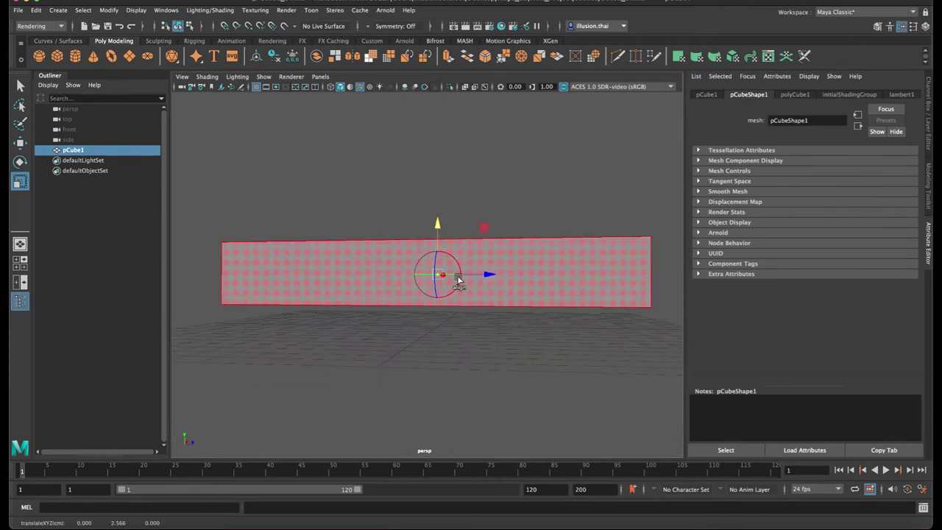
{"action": "left_click", "coordinate": [471, 307]}
{"action": "key", "text": "w"}
{"action": "left_click", "coordinate": [438, 252]}
{"action": "middle_click_drag", "start_coordinate": [488, 329], "coordinate": [486, 328]}
{"action": "mouse_move", "coordinate": [486, 328]}
{"action": "left_mouse_down", "text": "alt"}
{"action": "mouse_move", "coordinate": [498, 258]}
{"action": "mouse_move", "coordinate": [478, 231]}
{"action": "mouse_move", "coordinate": [465, 231]}
{"action": "mouse_move", "coordinate": [515, 234]}
{"action": "mouse_move", "coordinate": [505, 231]}
{"action": "left_mouse_up", "text": "alt"}
{"action": "left_click", "coordinate": [462, 218]}
{"action": "left_click", "coordinate": [456, 229]}
{"action": "left_click", "coordinate": [40, 26]}
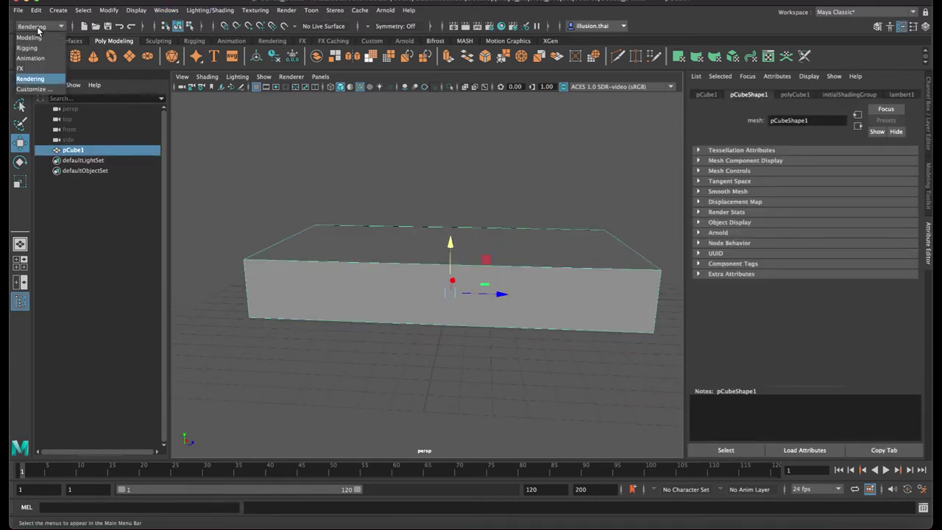
In the Modeling menu set, use Mesh Tools > Insert Edge Loop to add four crosswise loops along the slab
{"action": "left_click", "coordinate": [29, 38]}
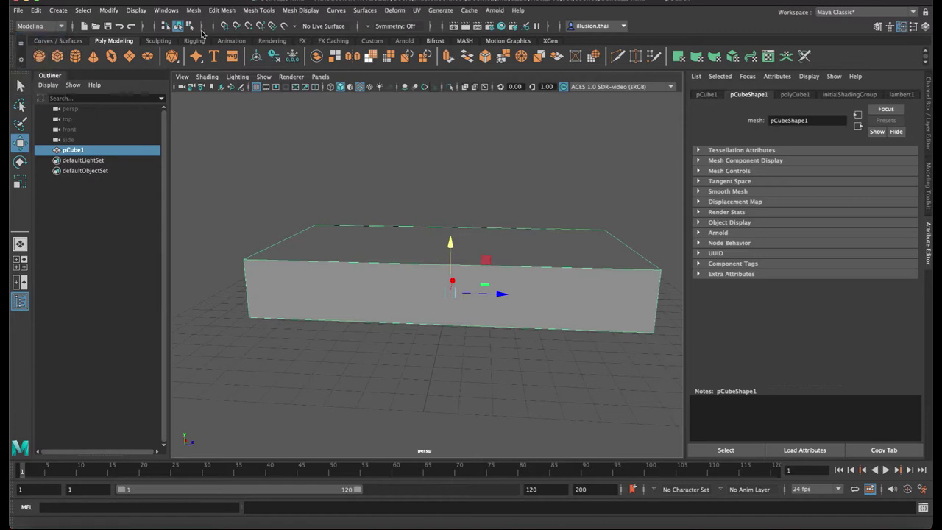
{"action": "left_click", "coordinate": [261, 10]}
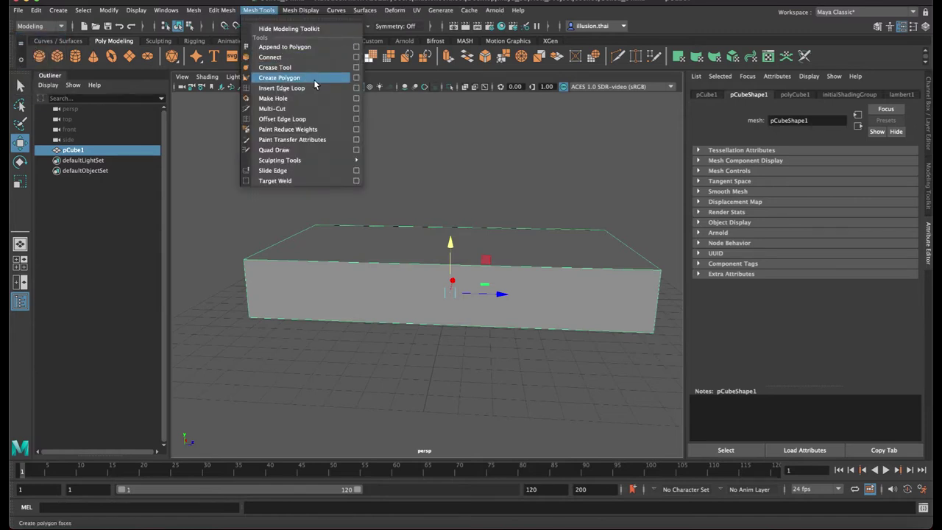
{"action": "left_click", "coordinate": [283, 87]}
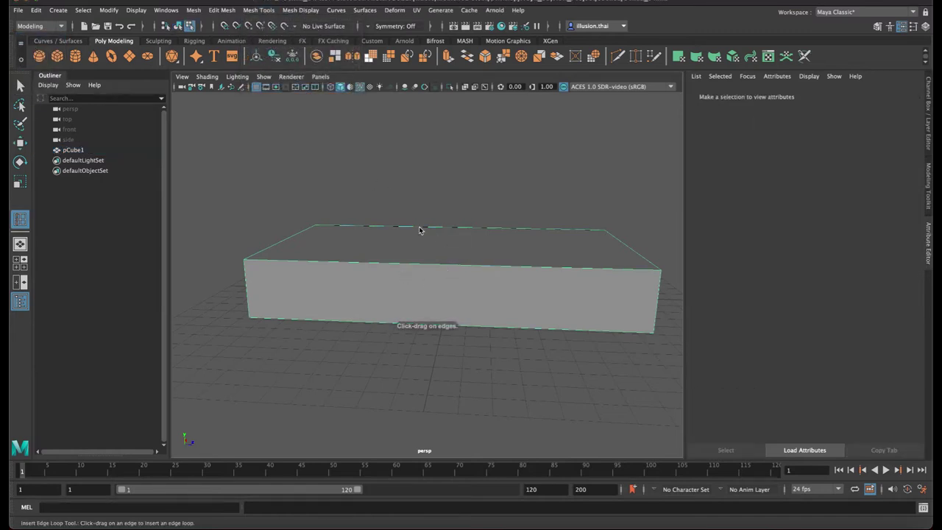
{"action": "left_click", "coordinate": [339, 263]}
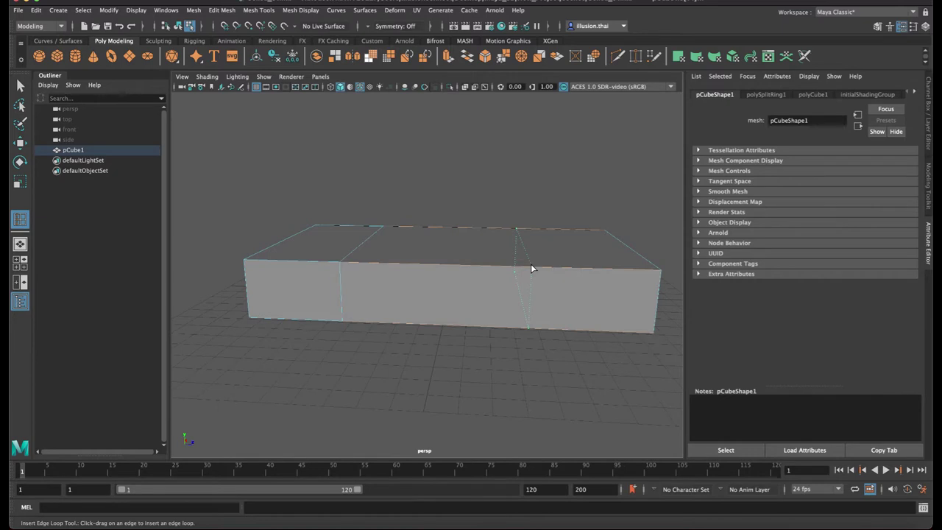
{"action": "left_click_drag", "start_coordinate": [530, 264], "coordinate": [543, 269]}
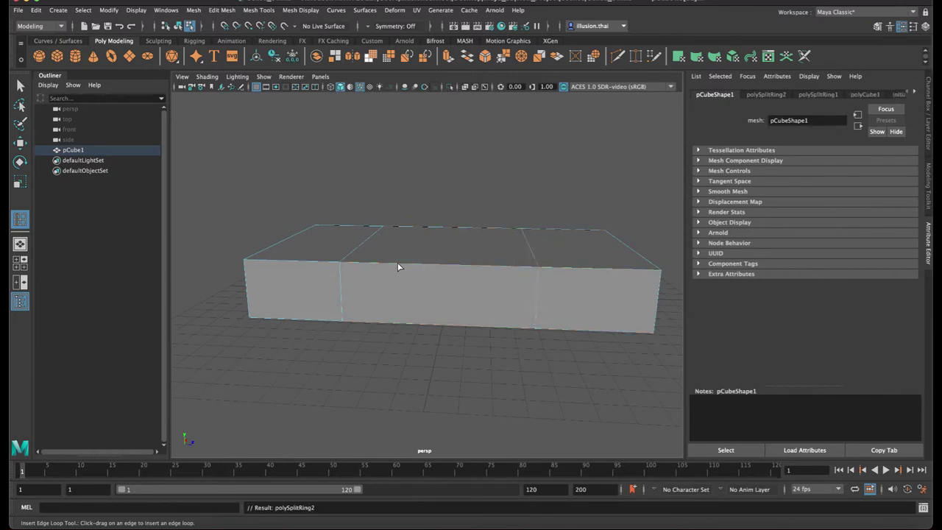
{"action": "left_click_drag", "start_coordinate": [389, 264], "coordinate": [376, 265]}
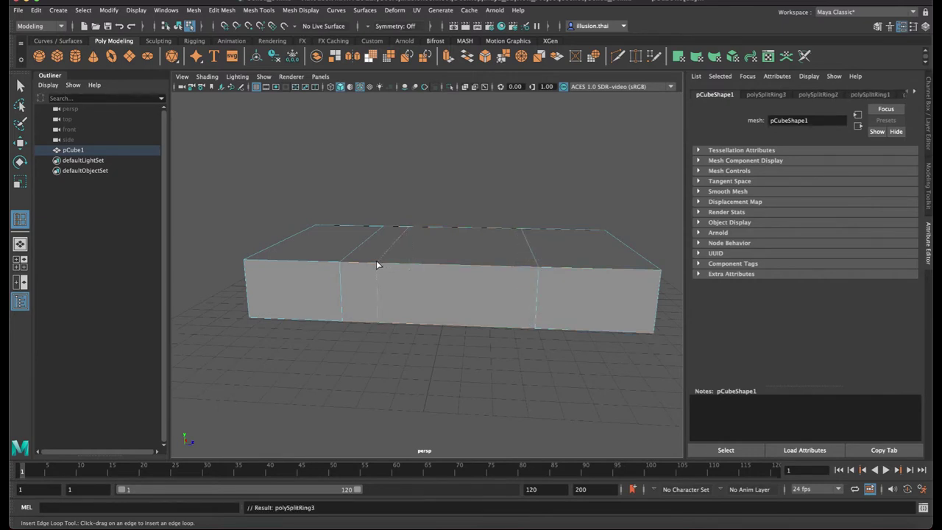
{"action": "left_click", "coordinate": [495, 264]}
{"action": "key", "text": "q"}
{"action": "right_click_drag", "start_coordinate": [451, 248], "coordinate": [427, 243]}
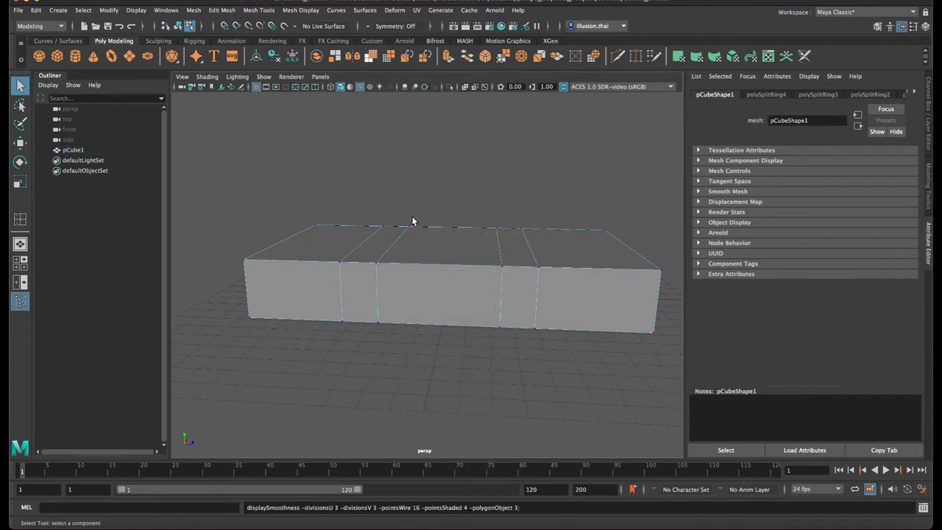
In wireframe, slide three of the vertical edge loops leftward to re-space the body's sections
{"action": "key", "text": "3"}
{"action": "key", "text": "1"}
{"action": "key", "text": "4"}
{"action": "left_click_drag", "start_coordinate": [414, 218], "coordinate": [407, 214], "text": "alt"}
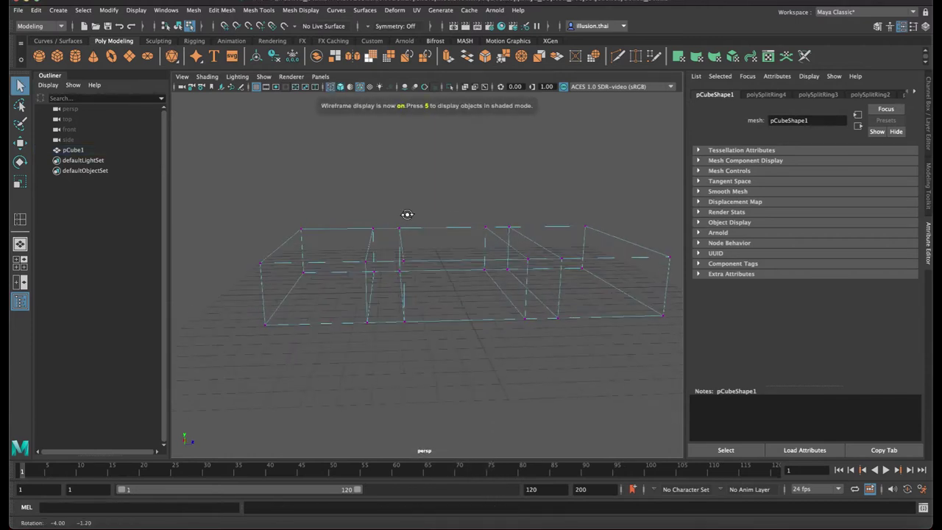
{"action": "left_click", "coordinate": [376, 342]}
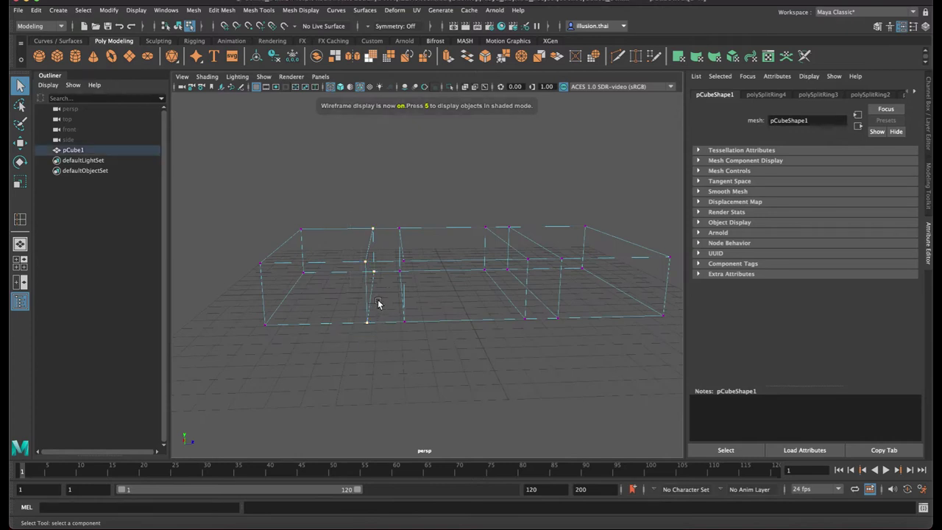
{"action": "key", "text": "w"}
{"action": "left_click_drag", "start_coordinate": [417, 265], "coordinate": [392, 268]}
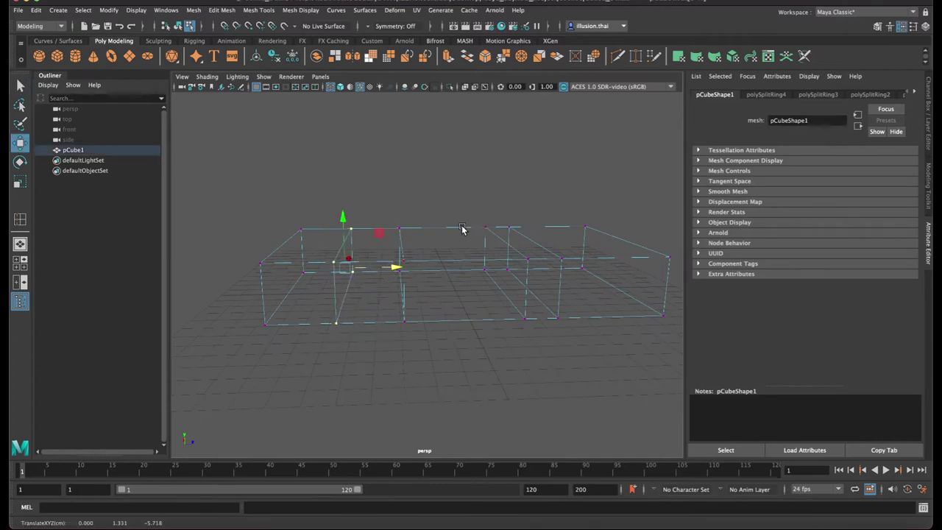
{"action": "double_click", "coordinate": [407, 307]}
{"action": "left_click_drag", "start_coordinate": [445, 270], "coordinate": [422, 262]}
{"action": "double_click", "coordinate": [437, 264]}
{"action": "left_click_drag", "start_coordinate": [484, 252], "coordinate": [469, 252]}
Raise the middle section's top edge to form the cabin roof
{"action": "left_click_drag", "start_coordinate": [345, 194], "coordinate": [315, 203], "text": "alt"}
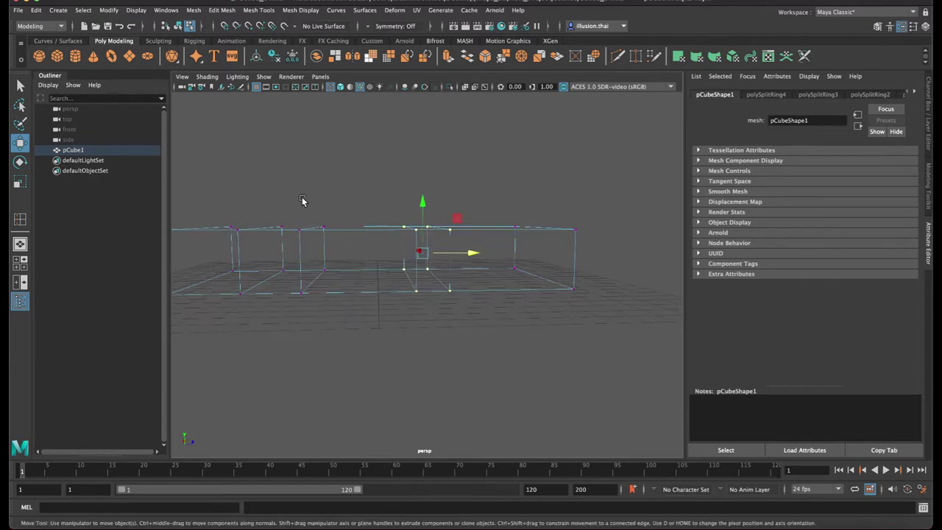
{"action": "left_click_drag", "start_coordinate": [411, 245], "coordinate": [357, 224]}
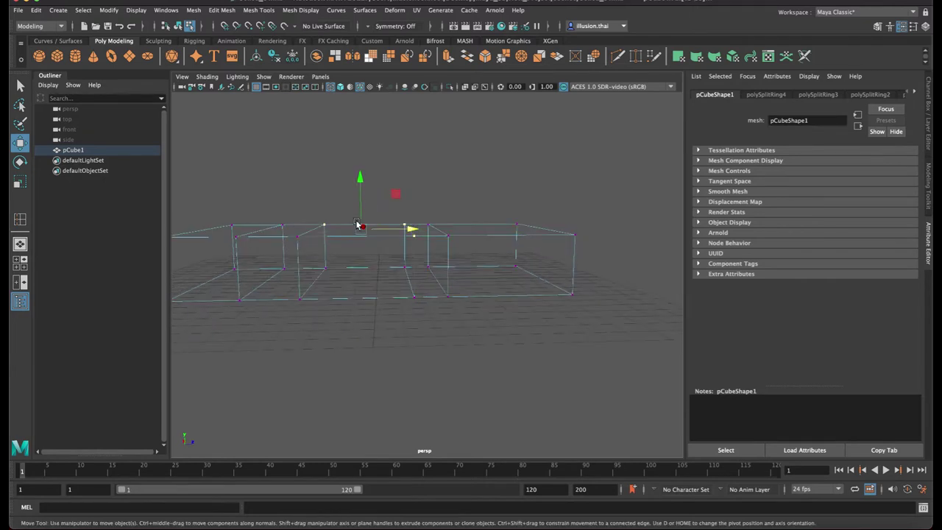
{"action": "left_click_drag", "start_coordinate": [362, 182], "coordinate": [359, 111]}
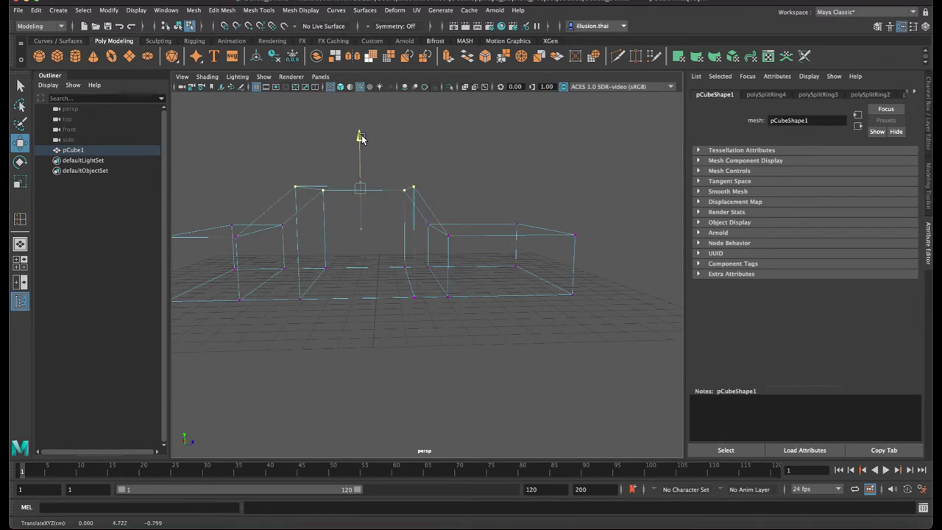
{"action": "key", "text": "5"}
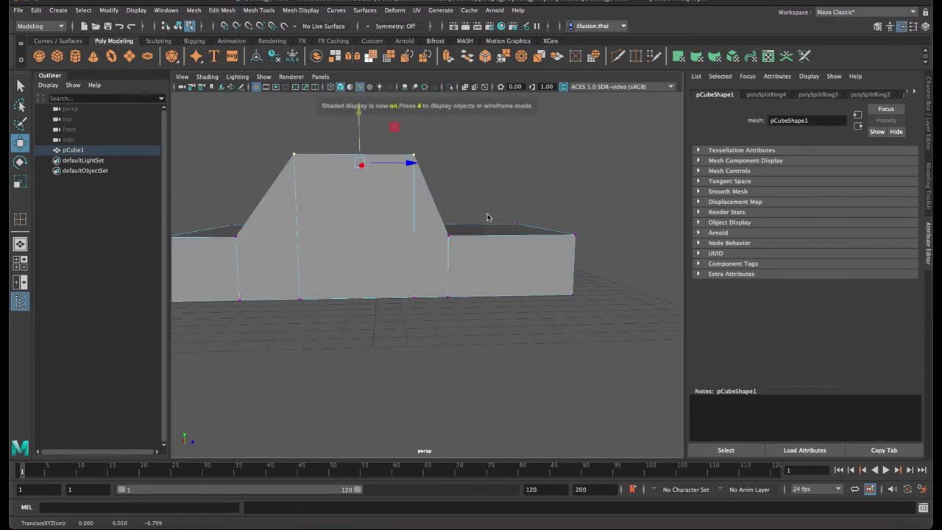
{"action": "mouse_move", "coordinate": [488, 216]}
{"action": "left_mouse_down", "text": "alt"}
{"action": "mouse_move", "coordinate": [452, 212]}
{"action": "mouse_move", "coordinate": [470, 220]}
{"action": "left_mouse_up", "text": "alt"}
{"action": "left_click_drag", "start_coordinate": [380, 122], "coordinate": [380, 109]}
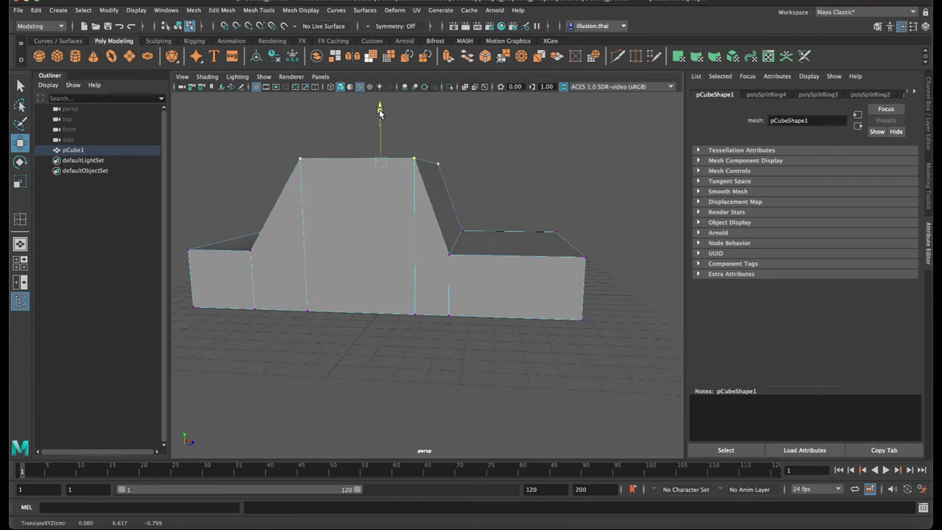
{"action": "left_click", "coordinate": [434, 269]}
Slope the hood by moving its corner vertices and pull the lower-right corner vertex inward
{"action": "left_click", "coordinate": [485, 213]}
{"action": "left_click", "coordinate": [462, 230]}
{"action": "middle_click_drag", "start_coordinate": [452, 257], "coordinate": [453, 254]}
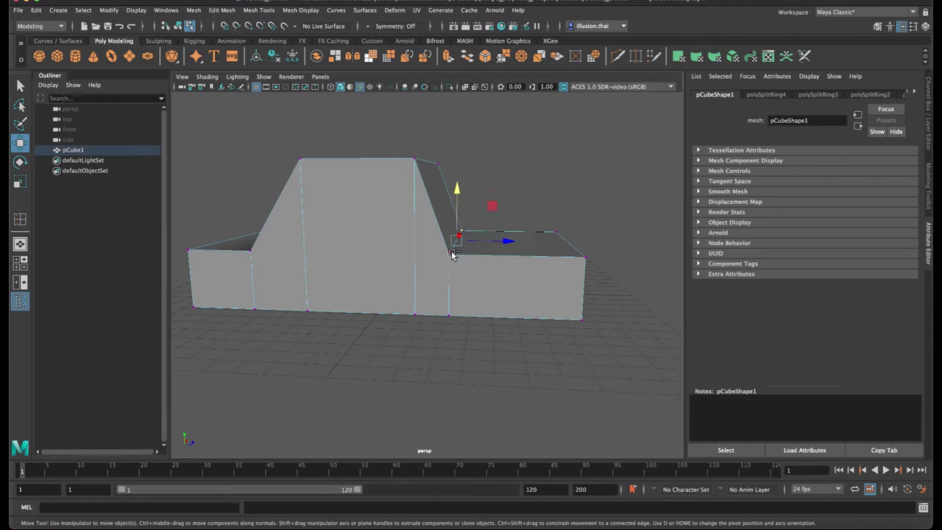
{"action": "left_click_drag", "start_coordinate": [456, 193], "coordinate": [456, 165]}
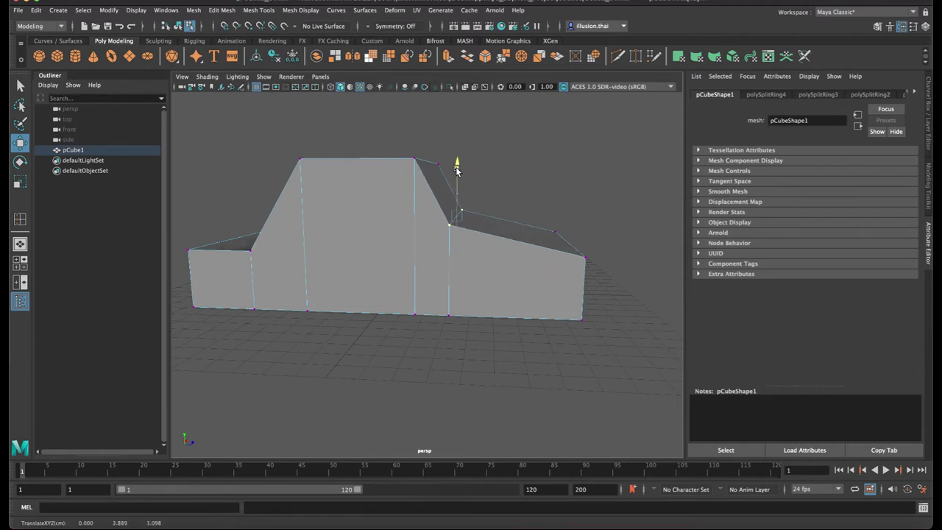
{"action": "left_click_drag", "start_coordinate": [523, 203], "coordinate": [579, 241], "text": "alt"}
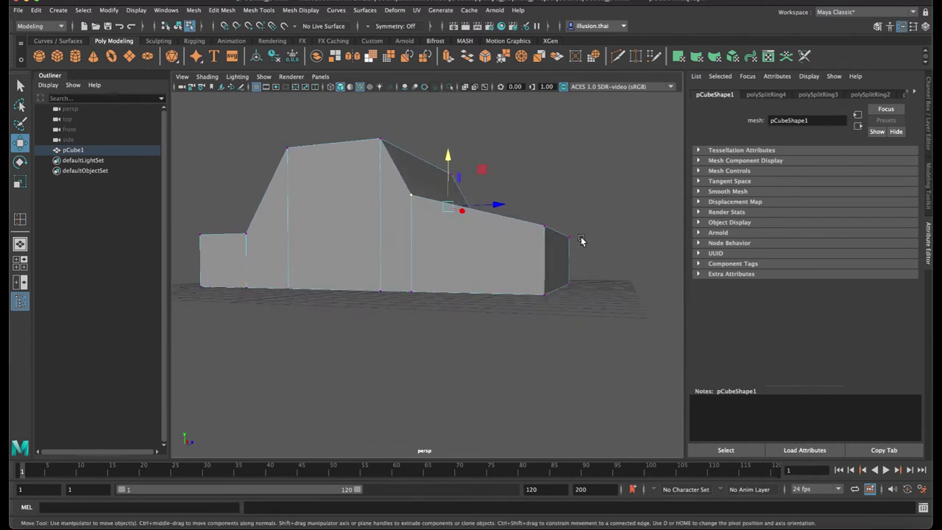
{"action": "left_click", "coordinate": [544, 285]}
{"action": "mouse_move", "coordinate": [617, 291]}
{"action": "left_mouse_down"}
{"action": "mouse_move", "coordinate": [475, 259]}
{"action": "mouse_move", "coordinate": [353, 287]}
{"action": "mouse_move", "coordinate": [371, 287]}
{"action": "mouse_move", "coordinate": [348, 214]}
{"action": "left_mouse_up"}
Raise the front-left vertex and the left-end vertex vertically to taper the left end
{"action": "left_click", "coordinate": [313, 275]}
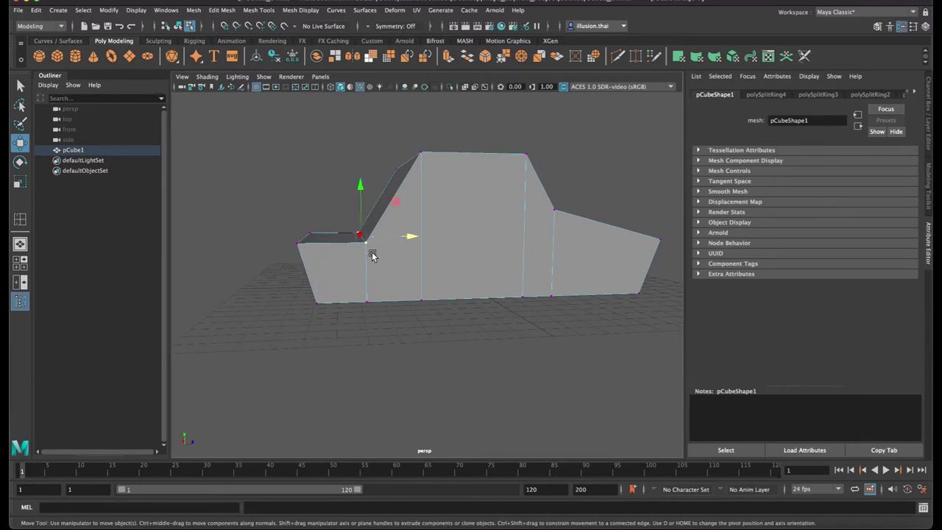
{"action": "key", "text": "4"}
{"action": "middle_click_drag", "start_coordinate": [448, 240], "coordinate": [430, 240], "text": "alt"}
{"action": "left_click", "coordinate": [347, 184]}
{"action": "left_click_drag", "start_coordinate": [499, 211], "coordinate": [503, 209]}
{"action": "middle_click_drag", "start_coordinate": [505, 209], "coordinate": [509, 211]}
{"action": "left_click_drag", "start_coordinate": [454, 202], "coordinate": [399, 245], "text": "alt"}
{"action": "left_click_drag", "start_coordinate": [301, 240], "coordinate": [303, 238]}
{"action": "left_click_drag", "start_coordinate": [291, 190], "coordinate": [292, 177]}
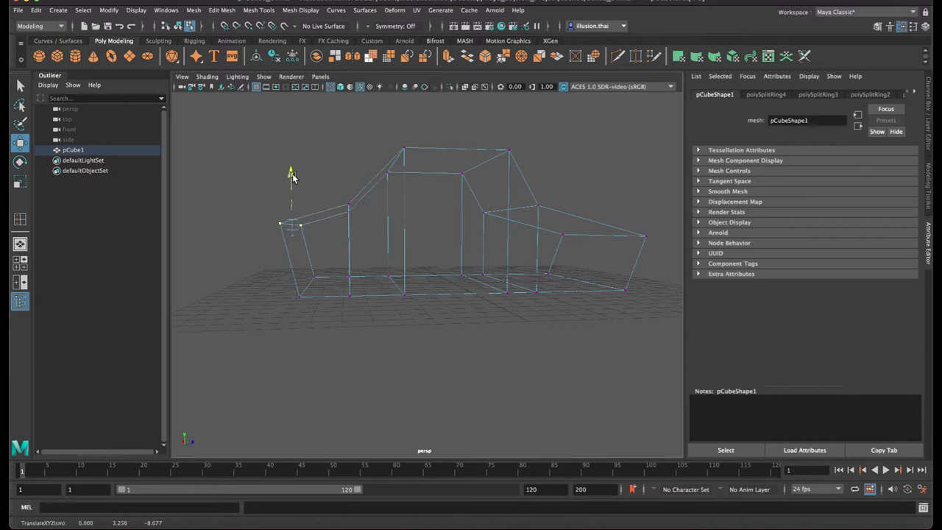
Raise the lower-left vertex slightly, then return to shaded object mode to review the body
{"action": "left_click_drag", "start_coordinate": [330, 285], "coordinate": [269, 311], "text": "alt"}
{"action": "left_click_drag", "start_coordinate": [305, 233], "coordinate": [307, 222]}
{"action": "left_click_drag", "start_coordinate": [354, 276], "coordinate": [395, 254], "text": "alt"}
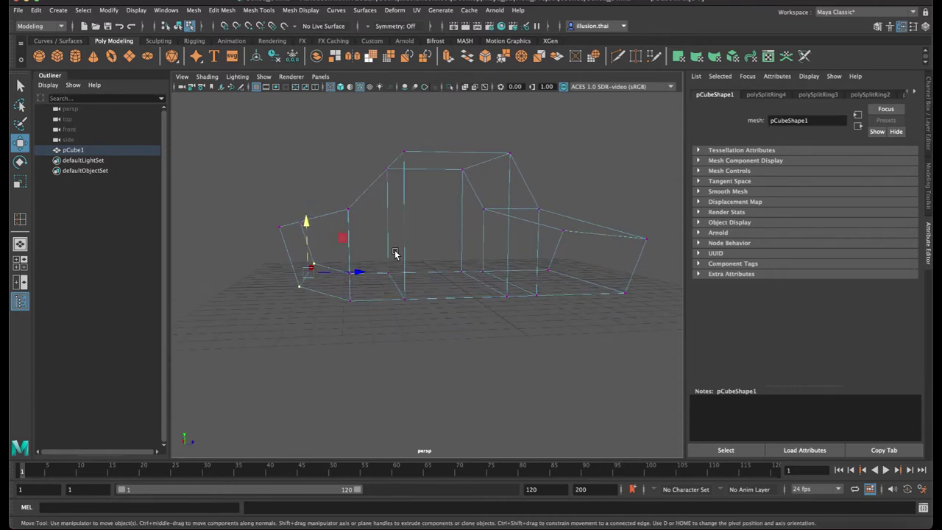
{"action": "key", "text": "5"}
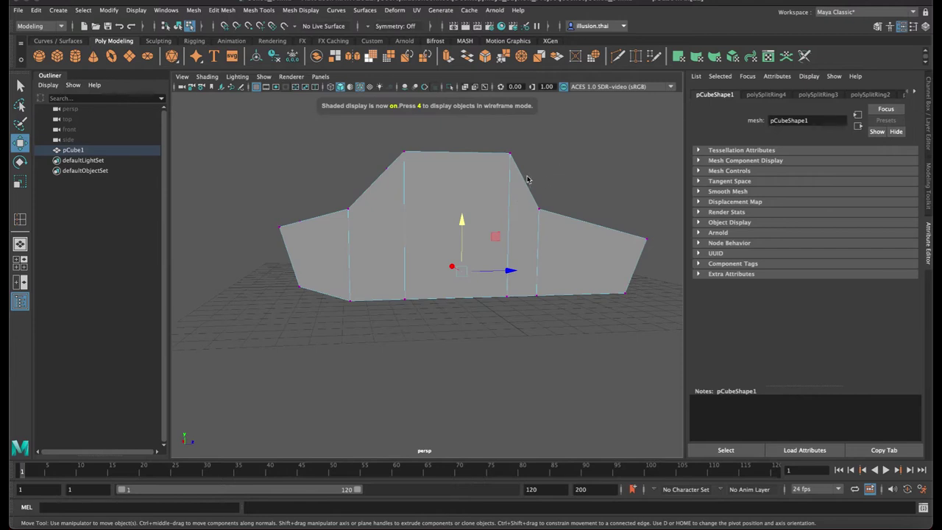
{"action": "right_click_drag", "start_coordinate": [527, 179], "coordinate": [545, 177]}
{"action": "mouse_move", "coordinate": [526, 196]}
{"action": "left_mouse_down", "text": "alt"}
{"action": "mouse_move", "coordinate": [552, 211]}
{"action": "mouse_move", "coordinate": [486, 203]}
{"action": "mouse_move", "coordinate": [542, 206]}
{"action": "mouse_move", "coordinate": [587, 226]}
{"action": "mouse_move", "coordinate": [504, 231]}
{"action": "left_mouse_up", "text": "alt"}
{"action": "left_click", "coordinate": [555, 213]}
{"action": "right_click_drag", "start_coordinate": [501, 233], "coordinate": [473, 234]}
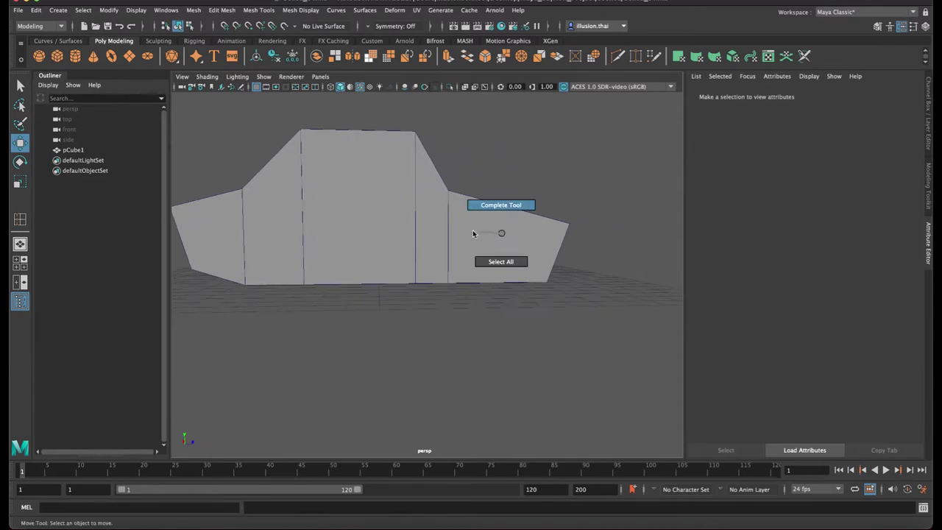
Select the right-end vertices, move them outward along X and lower them along Y into a nose
{"action": "left_click_drag", "start_coordinate": [498, 242], "coordinate": [488, 246], "text": "alt"}
{"action": "left_click", "coordinate": [488, 245]}
{"action": "right_click", "coordinate": [488, 243]}
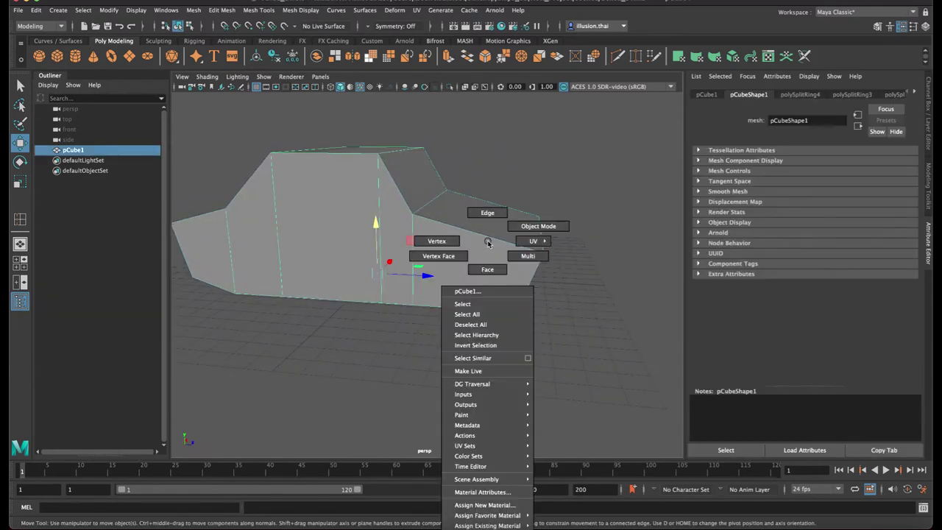
{"action": "left_click", "coordinate": [459, 241]}
{"action": "key", "text": "4"}
{"action": "left_click_drag", "start_coordinate": [498, 190], "coordinate": [596, 351]}
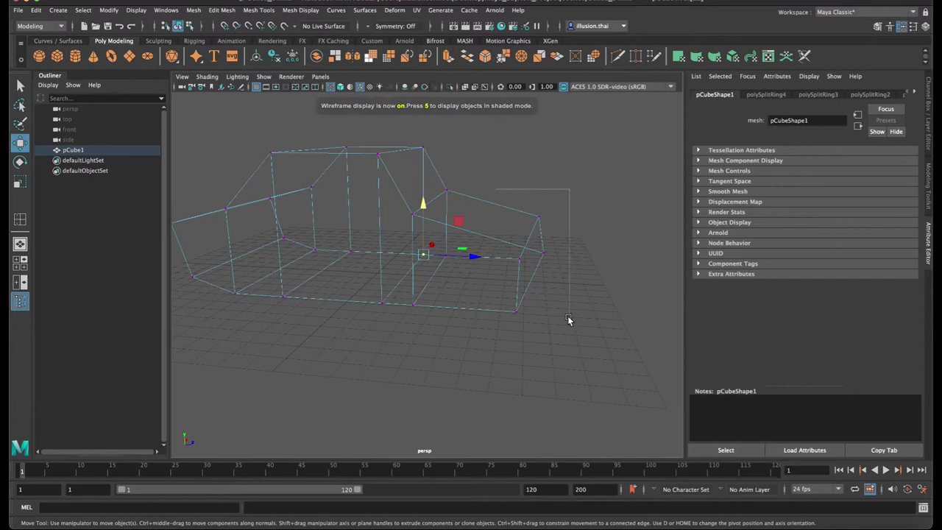
{"action": "left_click_drag", "start_coordinate": [577, 261], "coordinate": [625, 260]}
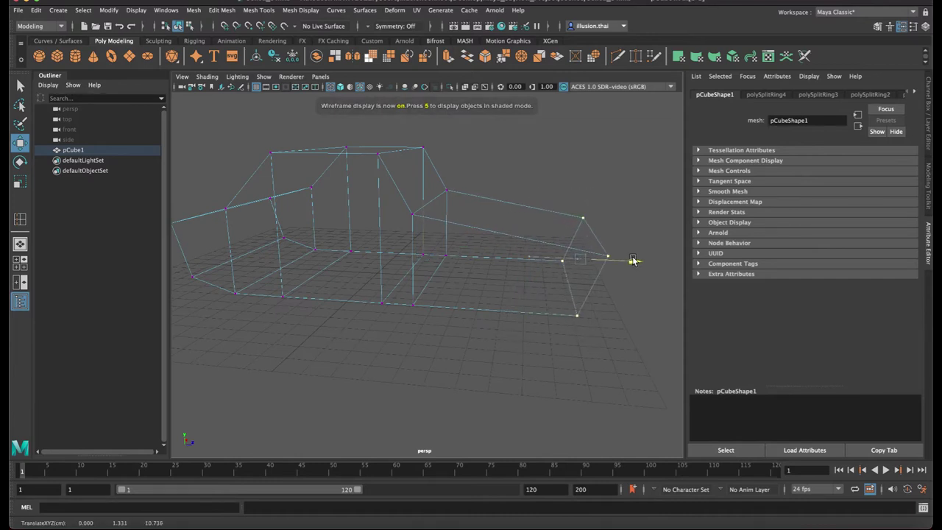
{"action": "left_click_drag", "start_coordinate": [596, 228], "coordinate": [597, 228], "text": "alt"}
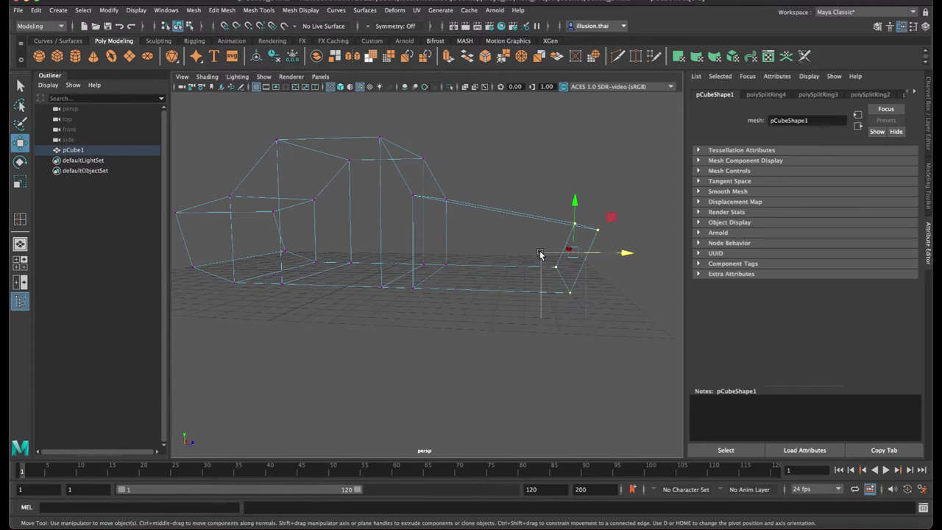
{"action": "left_click_drag", "start_coordinate": [575, 202], "coordinate": [568, 210]}
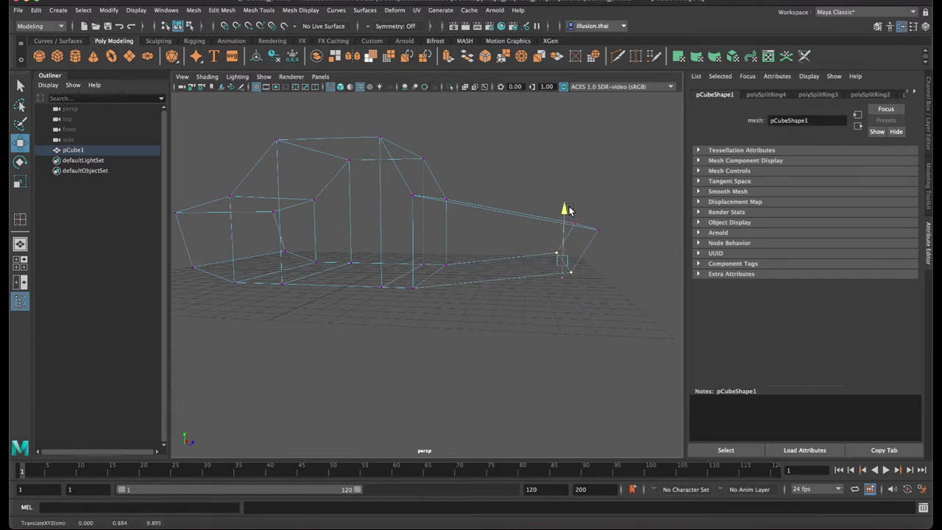
Return the car body to object mode and shaded display, then deselect it
{"action": "right_click_drag", "start_coordinate": [536, 221], "coordinate": [561, 189]}
{"action": "left_click", "coordinate": [507, 207]}
{"action": "left_click_drag", "start_coordinate": [507, 207], "coordinate": [526, 235]}
{"action": "key", "text": "5"}
{"action": "left_click", "coordinate": [554, 185]}
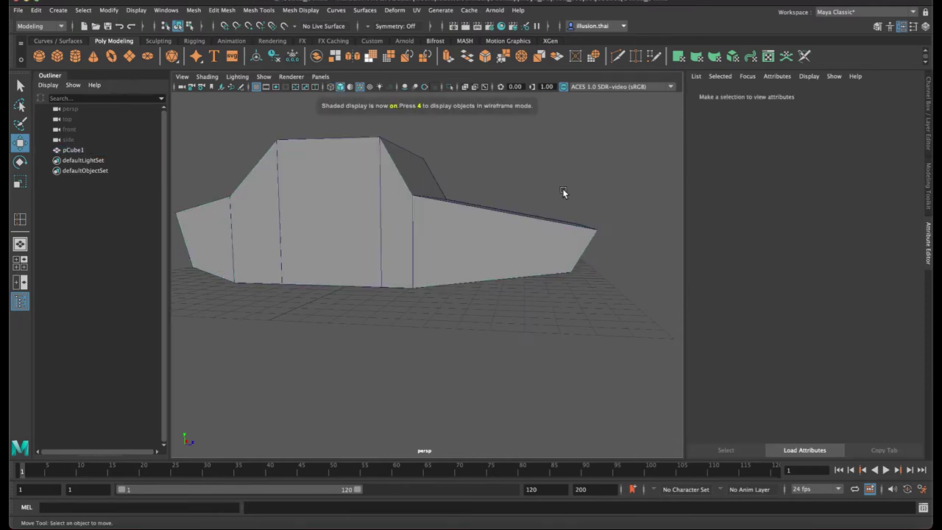
{"action": "left_click_drag", "start_coordinate": [562, 188], "coordinate": [549, 189], "text": "alt"}
{"action": "left_click", "coordinate": [301, 11]}
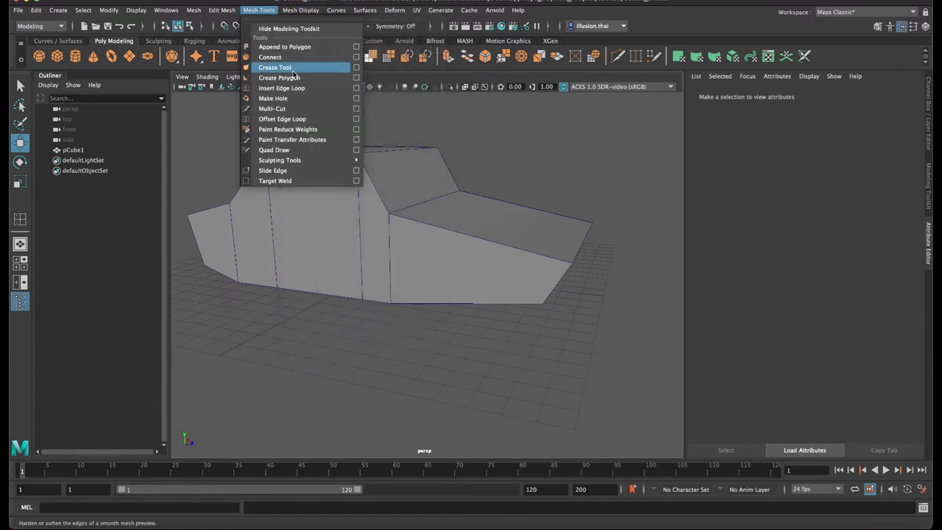
Insert a new edge loop and slide it near the front of the body
{"action": "left_click", "coordinate": [301, 89]}
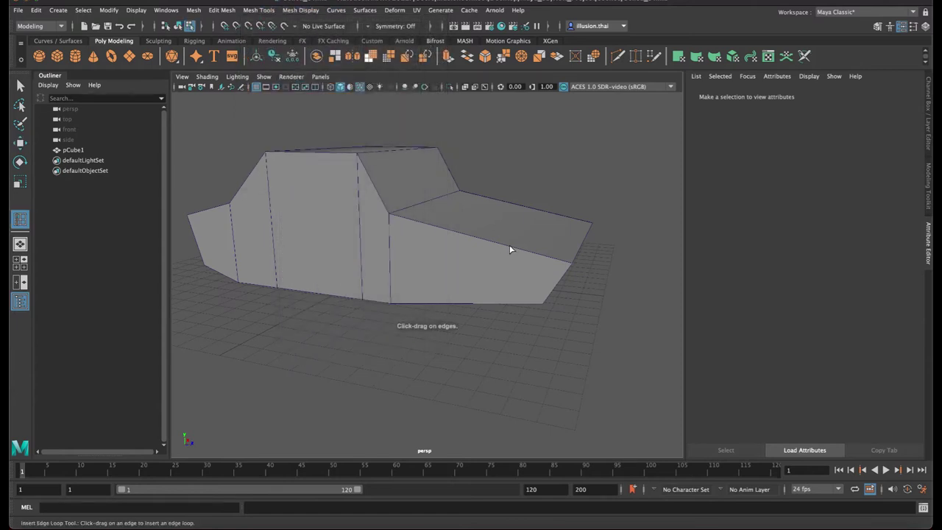
{"action": "left_click", "coordinate": [512, 249]}
{"action": "left_click_drag", "start_coordinate": [512, 251], "coordinate": [515, 237]}
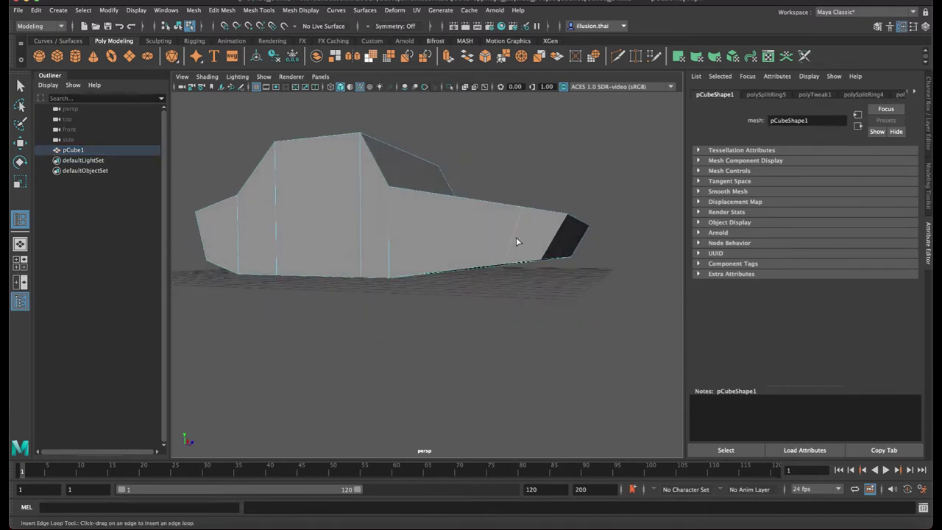
{"action": "key", "text": "q"}
{"action": "right_click_drag", "start_coordinate": [538, 239], "coordinate": [540, 223]}
{"action": "left_click", "coordinate": [562, 295]}
{"action": "left_click_drag", "start_coordinate": [563, 294], "coordinate": [509, 287], "text": "alt"}
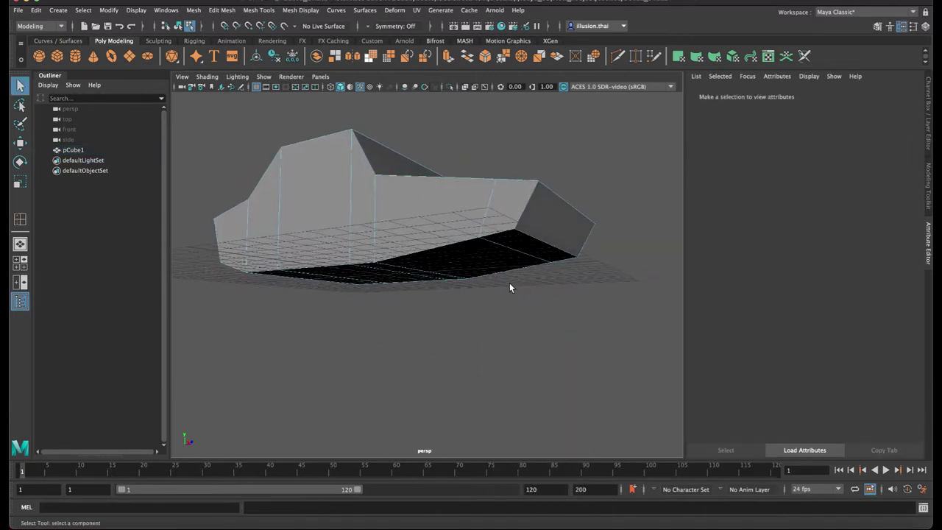
Push the right-end components of the body slightly outward
{"action": "left_click", "coordinate": [513, 250]}
{"action": "key", "text": "w"}
{"action": "mouse_move", "coordinate": [515, 246]}
{"action": "left_mouse_down", "text": "alt"}
{"action": "mouse_move", "coordinate": [533, 242]}
{"action": "mouse_move", "coordinate": [494, 231]}
{"action": "mouse_move", "coordinate": [437, 284]}
{"action": "left_mouse_up", "text": "alt"}
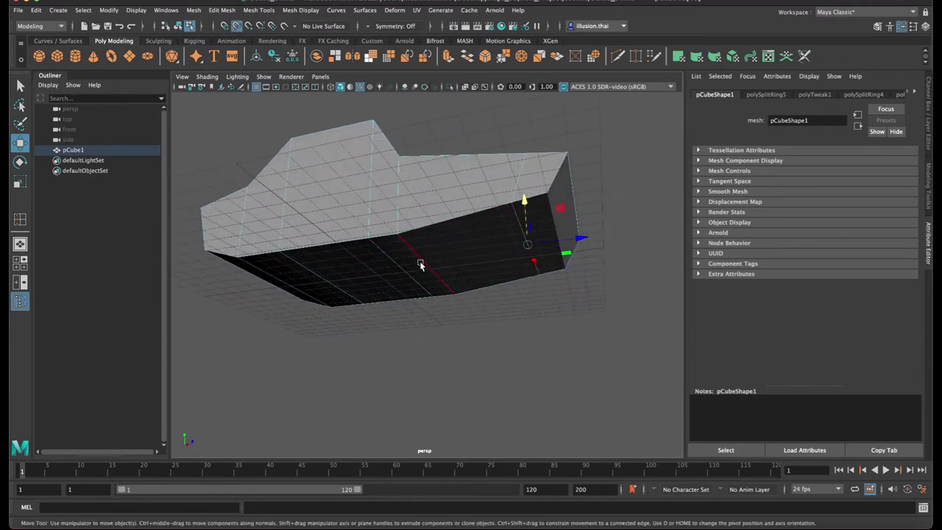
{"action": "middle_click_drag", "start_coordinate": [420, 265], "coordinate": [429, 267]}
{"action": "mouse_move", "coordinate": [482, 316]}
{"action": "left_mouse_down", "text": "alt"}
{"action": "mouse_move", "coordinate": [493, 323]}
{"action": "mouse_move", "coordinate": [399, 316]}
{"action": "mouse_move", "coordinate": [484, 318]}
{"action": "mouse_move", "coordinate": [448, 315]}
{"action": "left_mouse_up", "text": "alt"}
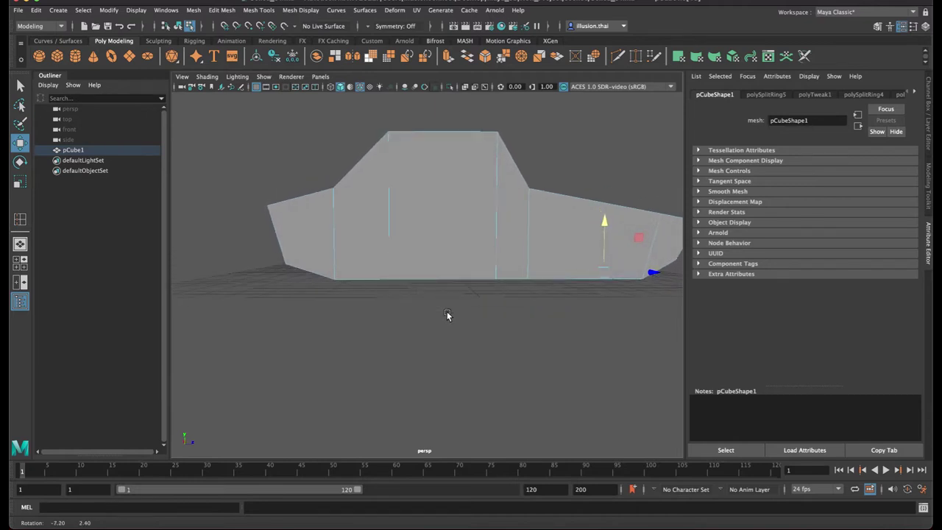
Back in object mode, scale the car body narrower along X
{"action": "mouse_move", "coordinate": [422, 227]}
{"action": "right_mouse_down"}
{"action": "mouse_move", "coordinate": [403, 228]}
{"action": "mouse_move", "coordinate": [474, 212]}
{"action": "right_mouse_up"}
{"action": "mouse_move", "coordinate": [534, 197]}
{"action": "left_mouse_down", "text": "alt"}
{"action": "mouse_move", "coordinate": [489, 211]}
{"action": "mouse_move", "coordinate": [492, 218]}
{"action": "mouse_move", "coordinate": [455, 215]}
{"action": "left_mouse_up", "text": "alt"}
{"action": "left_click", "coordinate": [454, 215]}
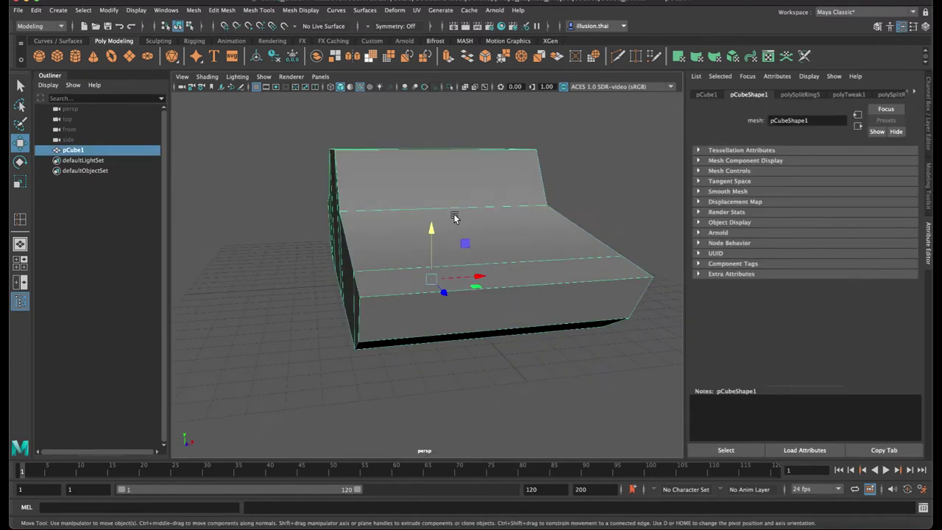
{"action": "key", "text": "r"}
{"action": "left_click_drag", "start_coordinate": [474, 273], "coordinate": [471, 276]}
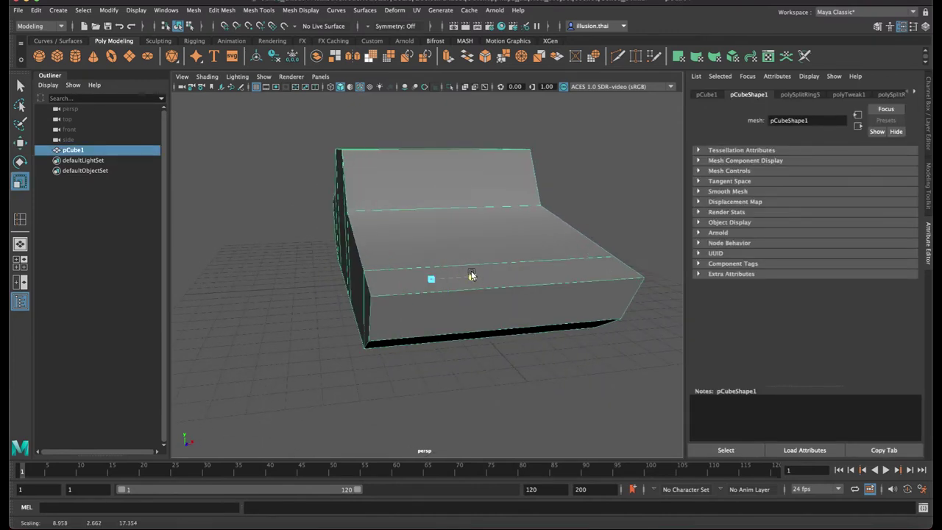
Select the cabin's top vertices and scale them inward to taper the roof
{"action": "right_click_drag", "start_coordinate": [450, 193], "coordinate": [420, 192]}
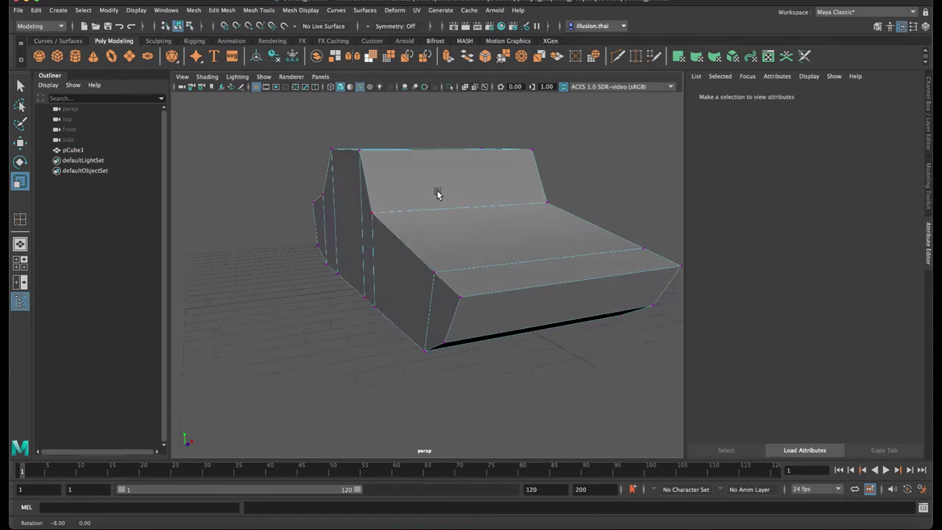
{"action": "left_click_drag", "start_coordinate": [437, 194], "coordinate": [476, 194], "text": "alt"}
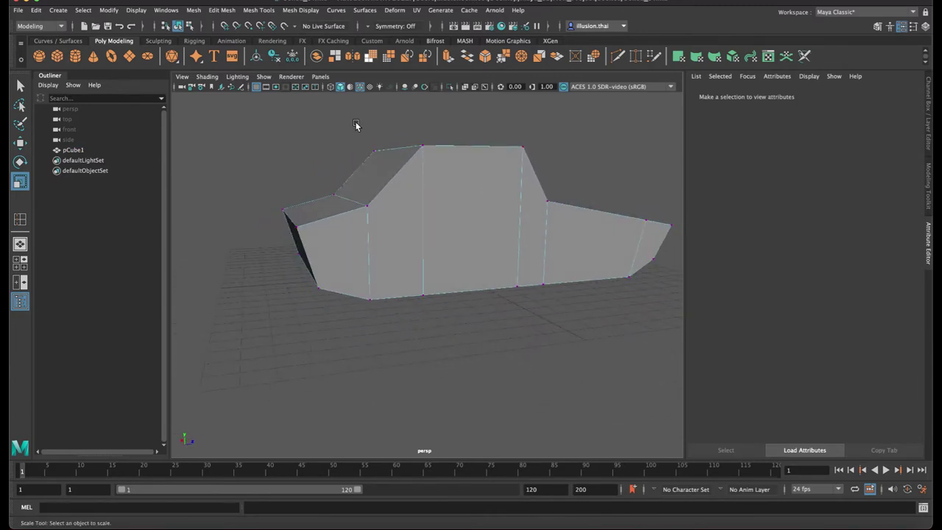
{"action": "left_click_drag", "start_coordinate": [549, 173], "coordinate": [548, 170]}
{"action": "key", "text": "4"}
{"action": "left_click_drag", "start_coordinate": [490, 178], "coordinate": [505, 189], "text": "alt"}
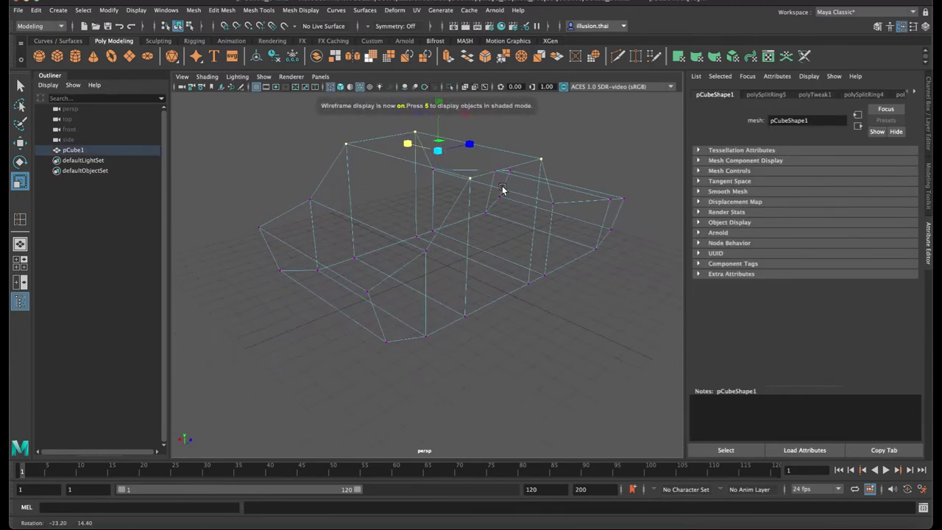
{"action": "left_click_drag", "start_coordinate": [411, 150], "coordinate": [430, 150]}
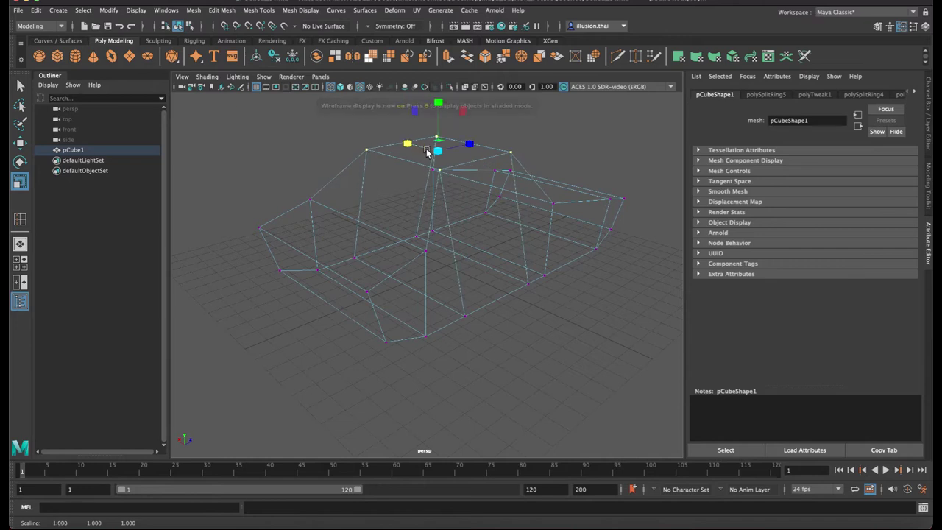
{"action": "key", "text": "5"}
Narrow the cabin roof further across and clear the selection
{"action": "mouse_move", "coordinate": [535, 167]}
{"action": "left_mouse_down", "text": "alt"}
{"action": "mouse_move", "coordinate": [506, 208]}
{"action": "mouse_move", "coordinate": [520, 245]}
{"action": "left_mouse_up", "text": "alt"}
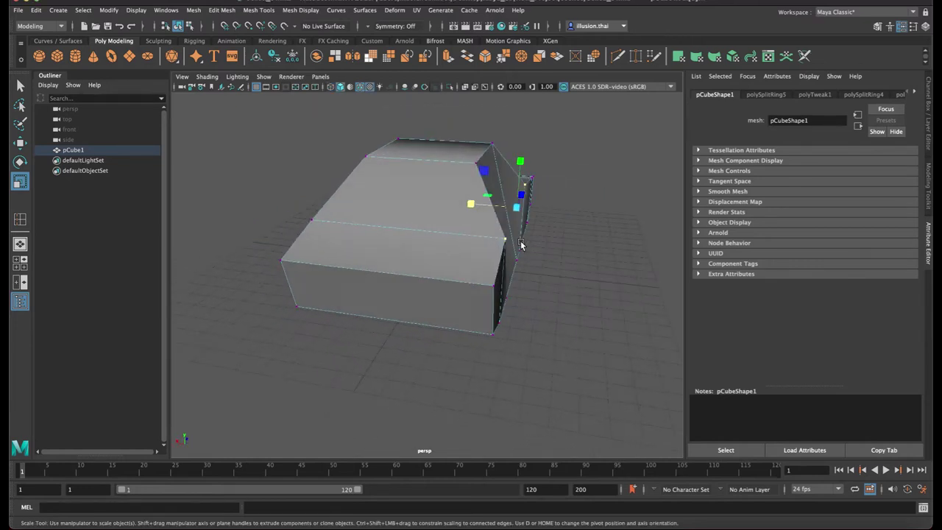
{"action": "left_click_drag", "start_coordinate": [413, 213], "coordinate": [412, 248], "text": "alt"}
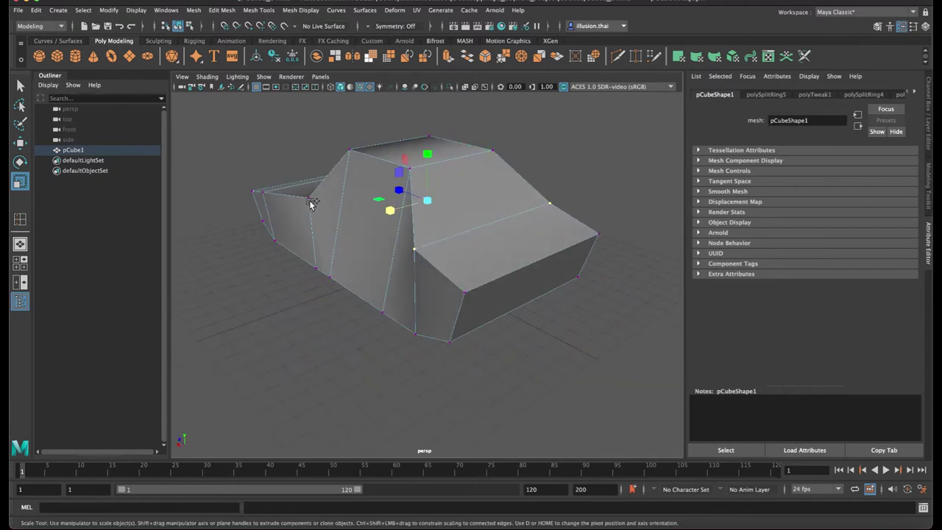
{"action": "mouse_move", "coordinate": [322, 215]}
{"action": "left_mouse_down", "text": "alt"}
{"action": "mouse_move", "coordinate": [462, 193]}
{"action": "mouse_move", "coordinate": [460, 200]}
{"action": "mouse_move", "coordinate": [515, 204]}
{"action": "left_mouse_up", "text": "alt"}
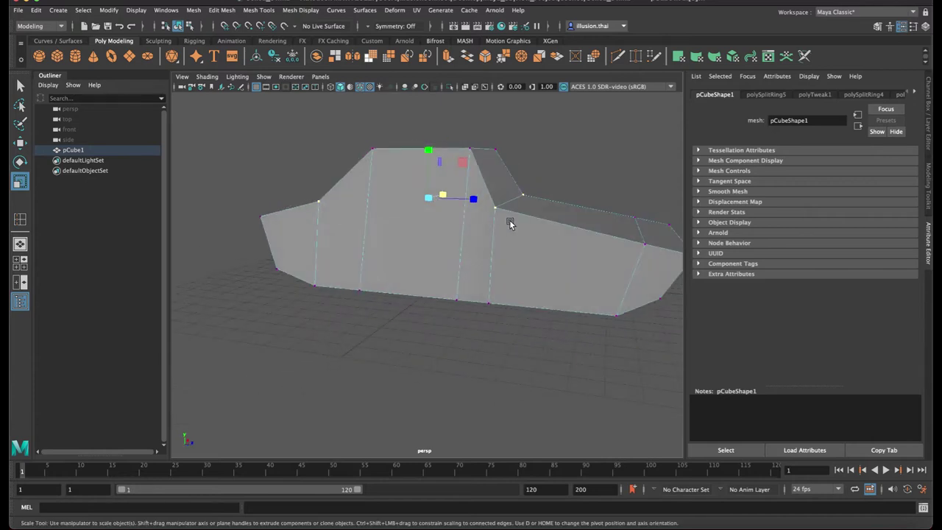
{"action": "right_click_drag", "start_coordinate": [515, 204], "coordinate": [595, 202]}
Orbit to a front-on, zoomed-out view and box-select the body's front faces
{"action": "mouse_move", "coordinate": [594, 201]}
{"action": "left_mouse_down", "text": "alt"}
{"action": "mouse_move", "coordinate": [455, 178]}
{"action": "mouse_move", "coordinate": [405, 184]}
{"action": "mouse_move", "coordinate": [454, 185]}
{"action": "mouse_move", "coordinate": [311, 107]}
{"action": "left_mouse_up", "text": "alt"}
{"action": "left_click_drag", "start_coordinate": [345, 151], "coordinate": [374, 157], "text": "alt"}
{"action": "right_click_drag", "start_coordinate": [412, 173], "coordinate": [364, 189]}
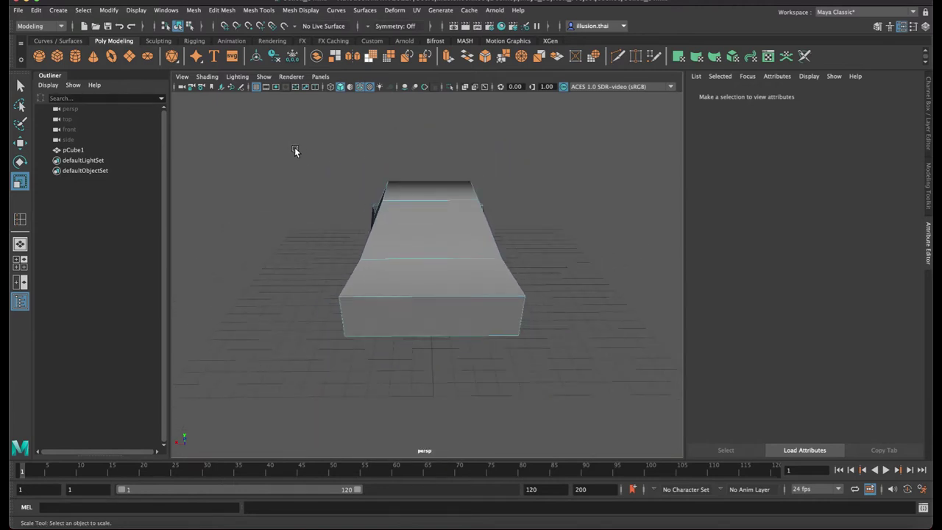
{"action": "left_click_drag", "start_coordinate": [415, 356], "coordinate": [417, 357]}
{"action": "left_click_drag", "start_coordinate": [318, 137], "coordinate": [298, 271]}
Select the car body's left-edge vertices and shift them inward with the Move tool
{"action": "left_click", "coordinate": [433, 361]}
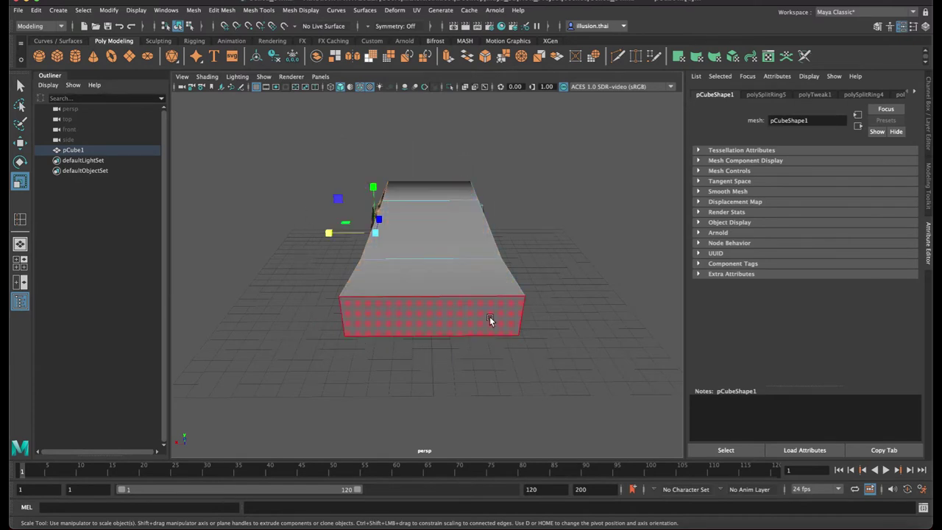
{"action": "right_click", "coordinate": [445, 211]}
{"action": "left_click_drag", "start_coordinate": [323, 143], "coordinate": [409, 373]}
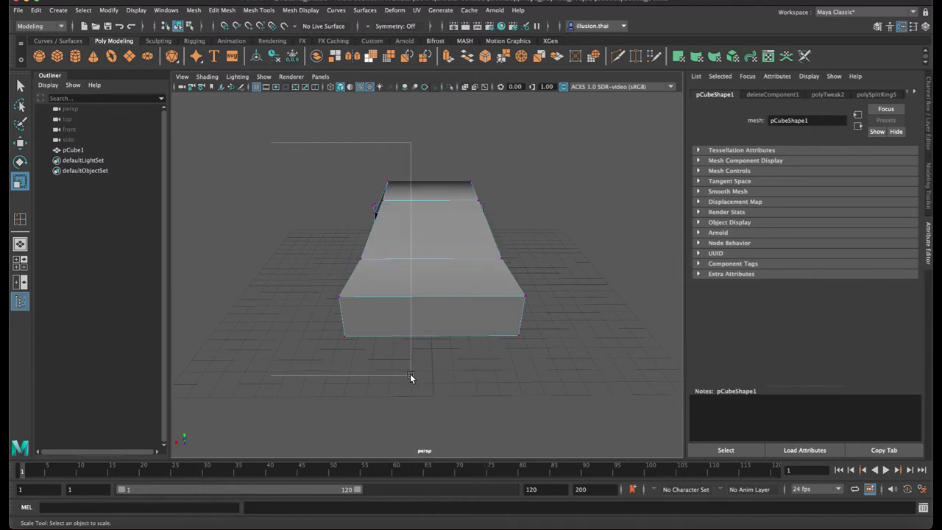
{"action": "left_click_drag", "start_coordinate": [344, 239], "coordinate": [378, 241]}
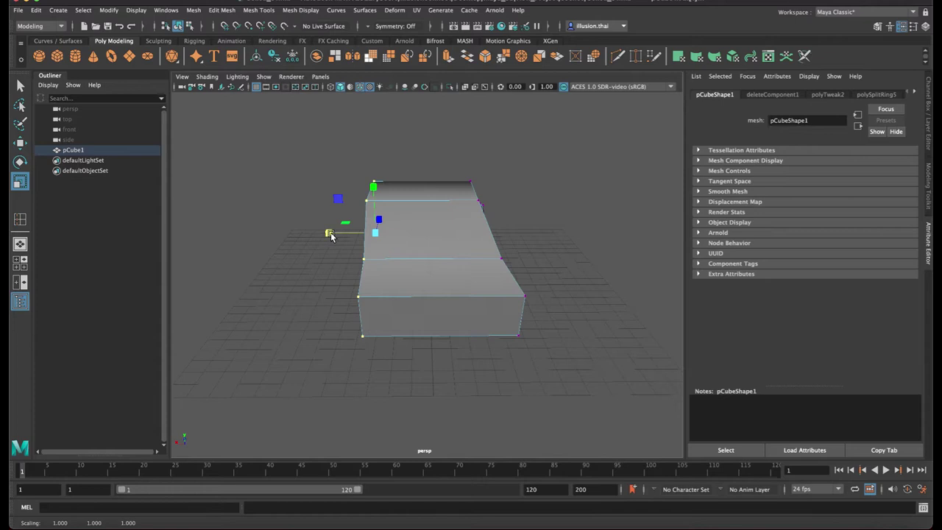
{"action": "key", "text": "w"}
{"action": "mouse_move", "coordinate": [346, 233]}
{"action": "left_mouse_down"}
{"action": "mouse_move", "coordinate": [384, 232]}
{"action": "mouse_move", "coordinate": [409, 290]}
{"action": "mouse_move", "coordinate": [426, 288]}
{"action": "left_mouse_up"}
{"action": "middle_click_drag", "start_coordinate": [423, 282], "coordinate": [439, 289]}
{"action": "mouse_move", "coordinate": [414, 307]}
{"action": "left_mouse_down", "text": "alt"}
{"action": "mouse_move", "coordinate": [485, 264]}
{"action": "mouse_move", "coordinate": [418, 234]}
{"action": "mouse_move", "coordinate": [483, 233]}
{"action": "mouse_move", "coordinate": [448, 208]}
{"action": "left_mouse_up", "text": "alt"}
Switch the body to edge selection and orbit to a front three-quarter view
{"action": "right_click", "coordinate": [486, 263]}
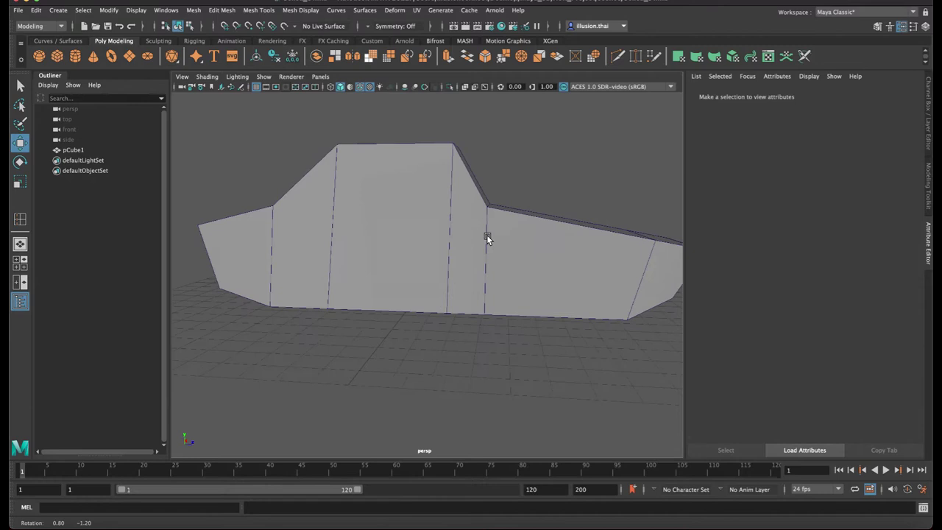
{"action": "mouse_move", "coordinate": [437, 202]}
{"action": "left_mouse_down", "text": "alt"}
{"action": "mouse_move", "coordinate": [455, 203]}
{"action": "mouse_move", "coordinate": [448, 214]}
{"action": "left_mouse_up", "text": "alt"}
{"action": "right_click", "coordinate": [455, 203]}
{"action": "right_click_drag", "start_coordinate": [447, 213], "coordinate": [454, 184]}
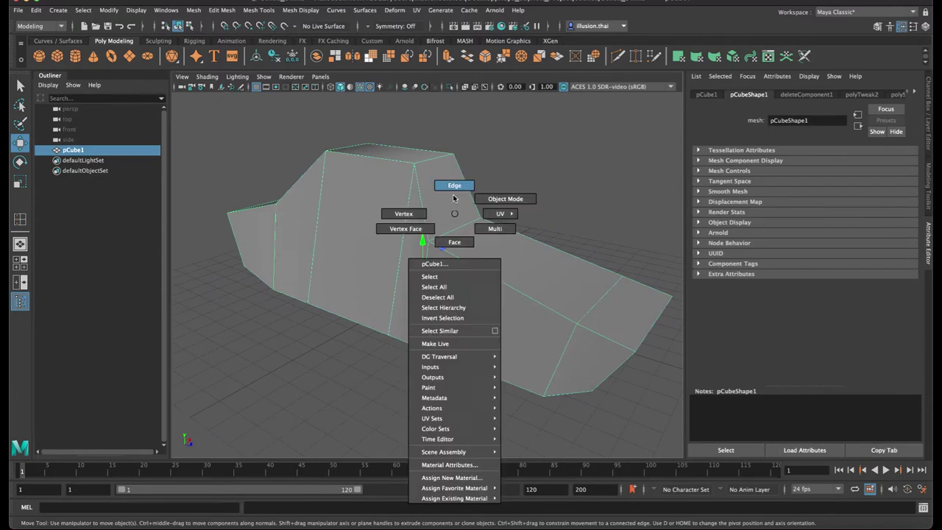
{"action": "left_click", "coordinate": [485, 234]}
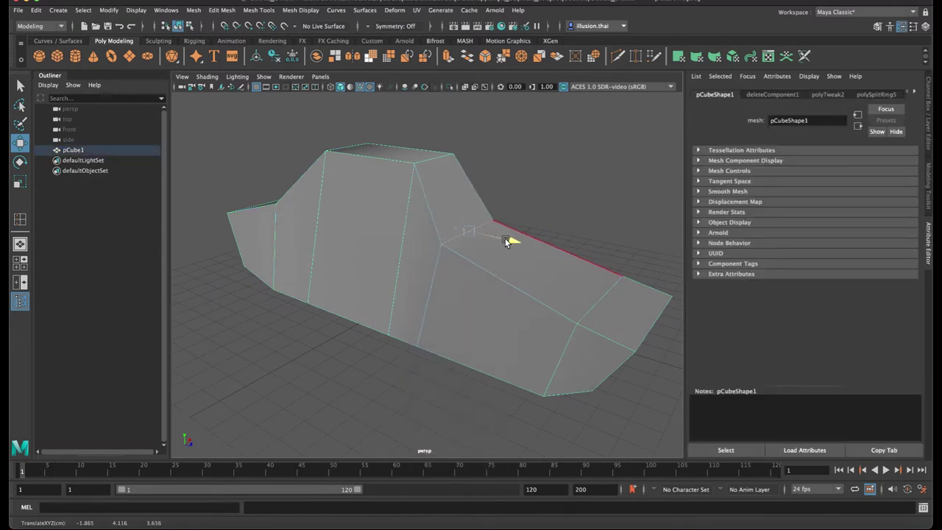
{"action": "left_click_drag", "start_coordinate": [518, 240], "coordinate": [466, 245], "text": "alt"}
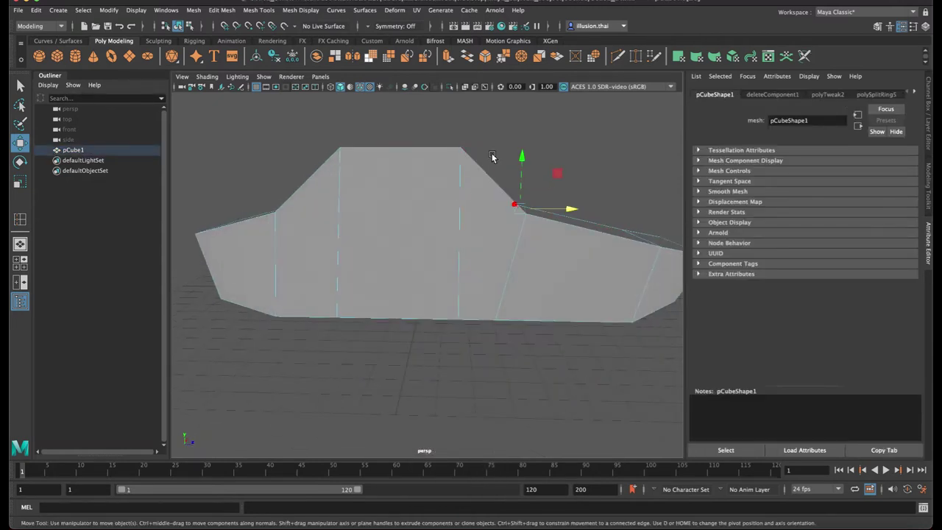
{"action": "left_click", "coordinate": [429, 154]}
{"action": "left_click_drag", "start_coordinate": [429, 153], "coordinate": [438, 178], "text": "alt"}
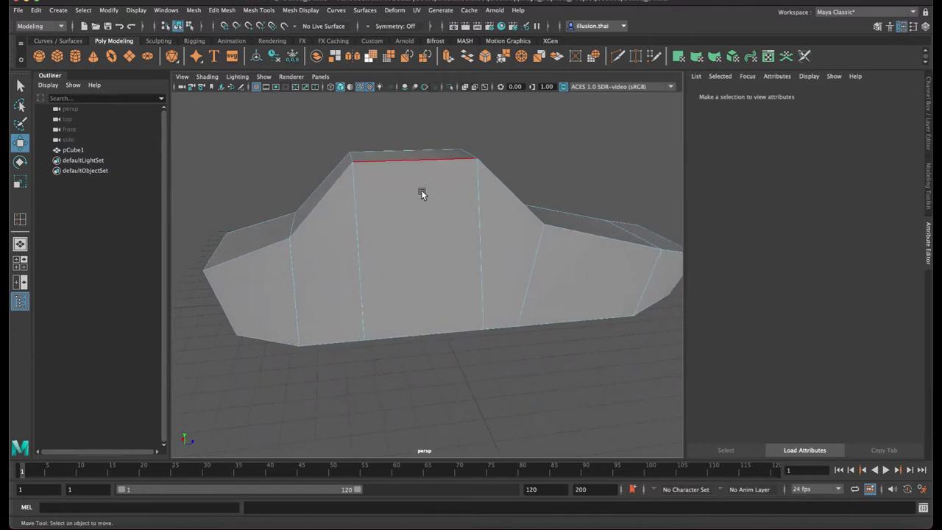
Select the raised middle top face in face mode and push it down along Y
{"action": "left_click", "coordinate": [421, 190]}
{"action": "right_click", "coordinate": [420, 193]}
{"action": "left_click", "coordinate": [421, 217]}
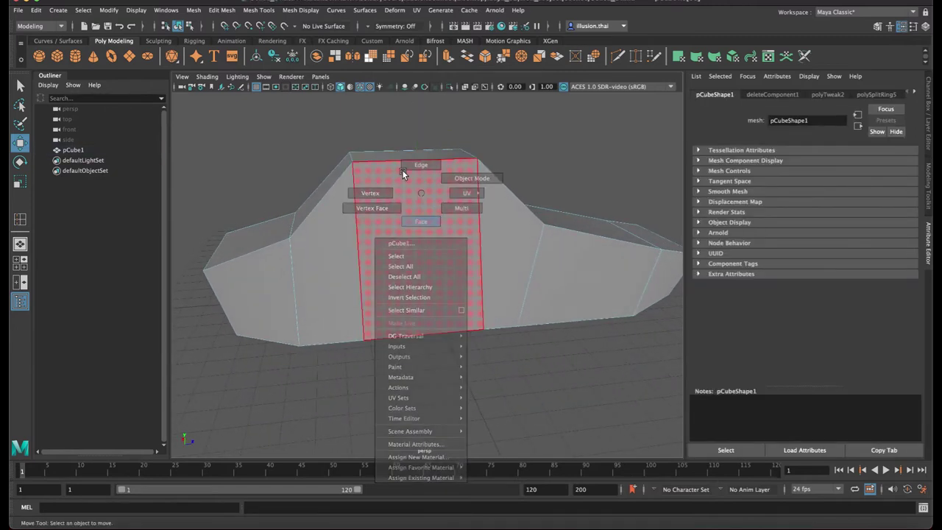
{"action": "left_click", "coordinate": [388, 168]}
{"action": "mouse_move", "coordinate": [410, 124]}
{"action": "left_mouse_down"}
{"action": "mouse_move", "coordinate": [409, 183]}
{"action": "mouse_move", "coordinate": [448, 190]}
{"action": "mouse_move", "coordinate": [466, 236]}
{"action": "mouse_move", "coordinate": [464, 221]}
{"action": "left_mouse_up"}
Pick a top edge of the body, then return to the Select tool for a wider view
{"action": "right_click", "coordinate": [470, 223]}
{"action": "left_click", "coordinate": [471, 198]}
{"action": "left_click", "coordinate": [482, 221]}
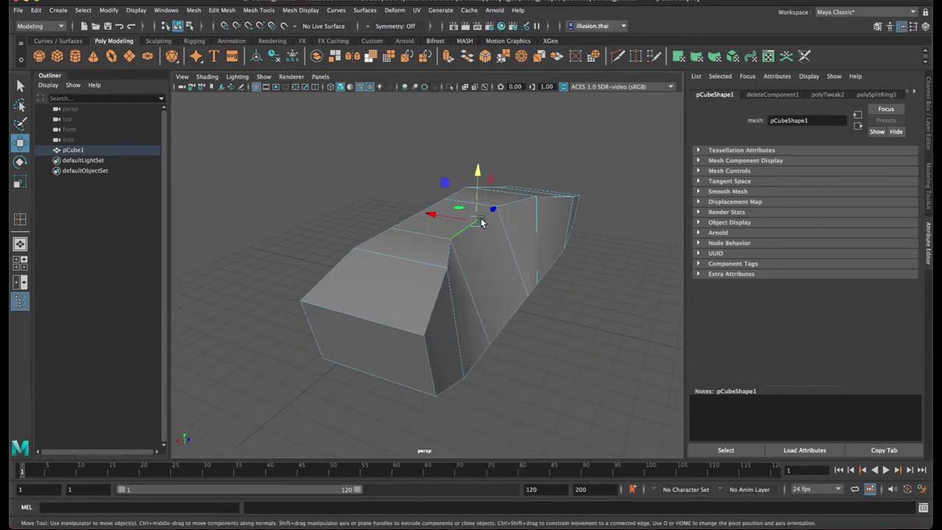
{"action": "key", "text": "q"}
{"action": "mouse_move", "coordinate": [441, 221]}
{"action": "left_mouse_down", "text": "alt"}
{"action": "mouse_move", "coordinate": [372, 221]}
{"action": "mouse_move", "coordinate": [485, 209]}
{"action": "left_mouse_up", "text": "alt"}
Extrude the middle row of top faces with Ctrl+E and raise them to form the cabin
{"action": "right_click", "coordinate": [371, 219]}
{"action": "left_click", "coordinate": [371, 247]}
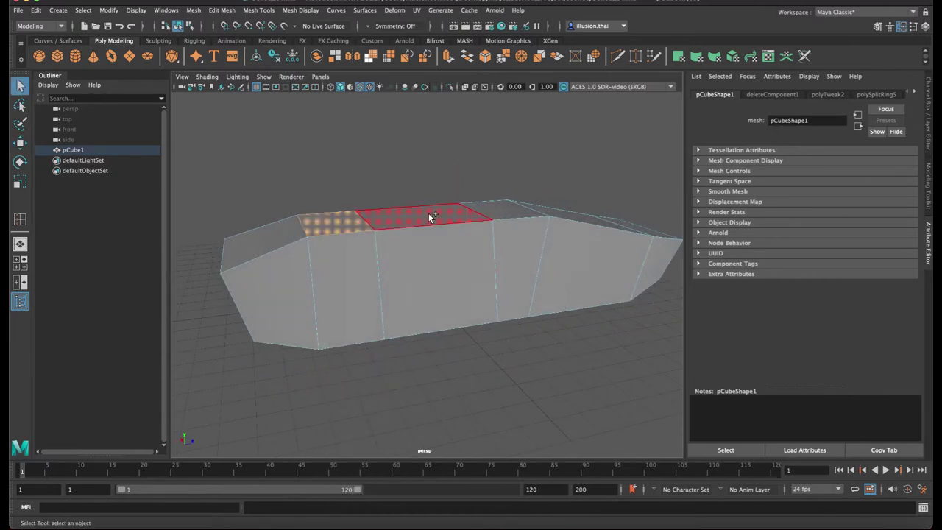
{"action": "key", "text": "ctrl+e"}
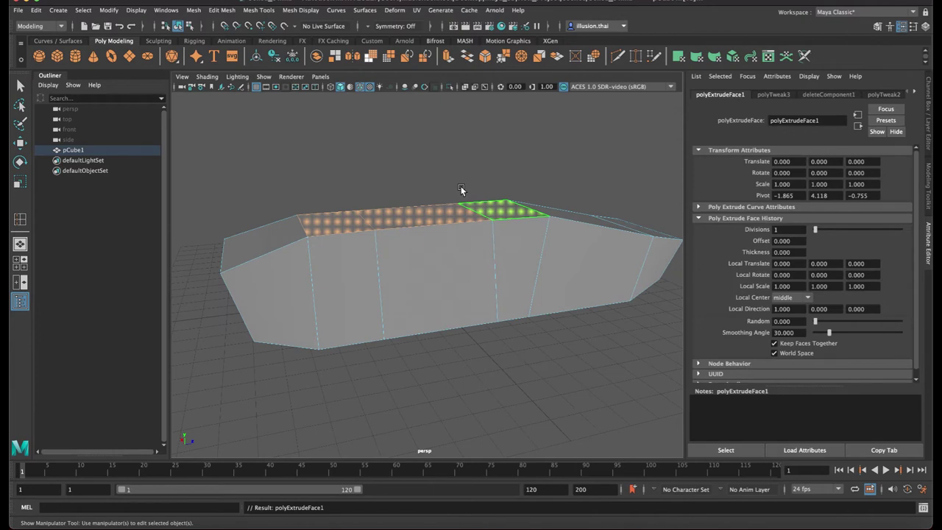
{"action": "key", "text": "w"}
{"action": "mouse_move", "coordinate": [473, 185]}
{"action": "left_mouse_down", "text": "alt"}
{"action": "mouse_move", "coordinate": [435, 184]}
{"action": "mouse_move", "coordinate": [432, 130]}
{"action": "left_mouse_up", "text": "alt"}
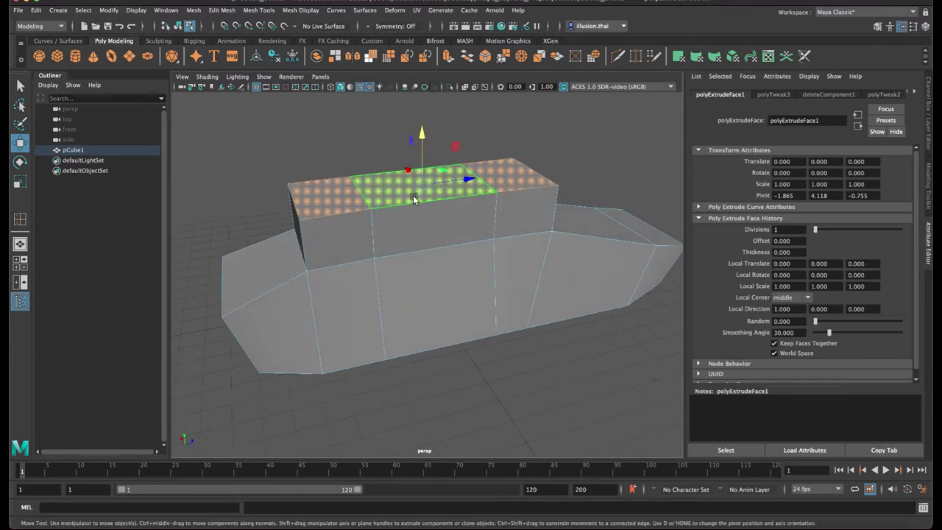
Scale the cabin top narrower along its depth and shift its vertices sideways to taper it
{"action": "key", "text": "r"}
{"action": "mouse_move", "coordinate": [467, 178]}
{"action": "left_mouse_down"}
{"action": "mouse_move", "coordinate": [446, 181]}
{"action": "mouse_move", "coordinate": [496, 165]}
{"action": "left_mouse_up"}
{"action": "right_click_drag", "start_coordinate": [496, 165], "coordinate": [541, 149]}
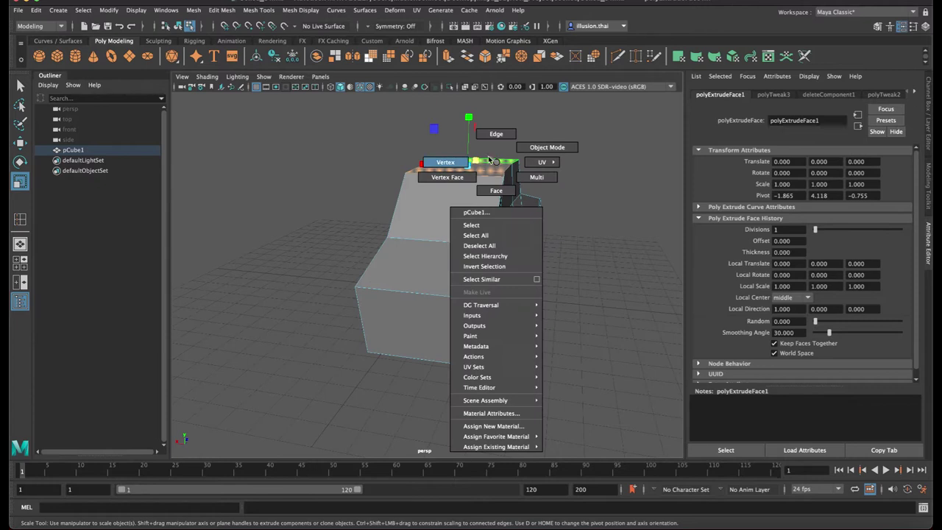
{"action": "mouse_move", "coordinate": [498, 178]}
{"action": "left_mouse_down", "text": "alt"}
{"action": "mouse_move", "coordinate": [490, 197]}
{"action": "mouse_move", "coordinate": [447, 213]}
{"action": "mouse_move", "coordinate": [471, 191]}
{"action": "mouse_move", "coordinate": [485, 195]}
{"action": "left_mouse_up", "text": "alt"}
{"action": "key", "text": "w"}
{"action": "right_click_drag", "start_coordinate": [485, 195], "coordinate": [485, 223]}
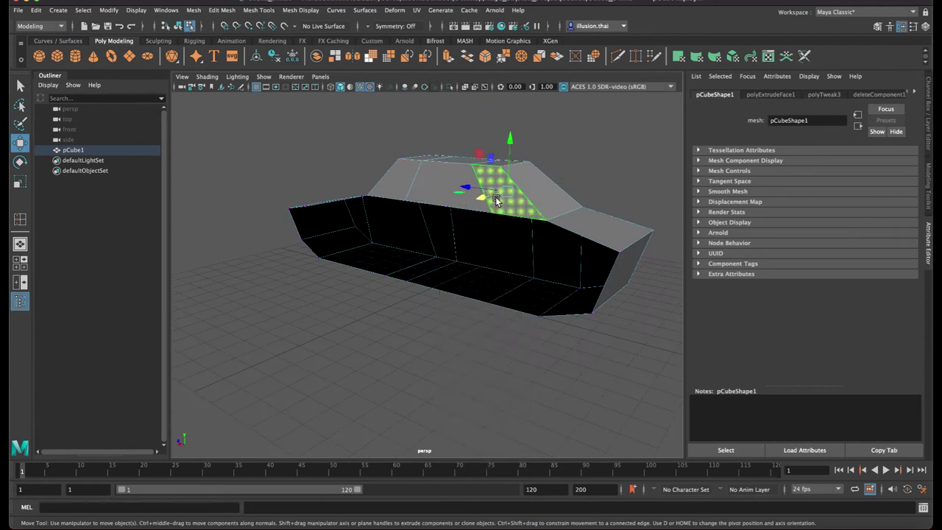
{"action": "left_click", "coordinate": [432, 195], "text": "shift"}
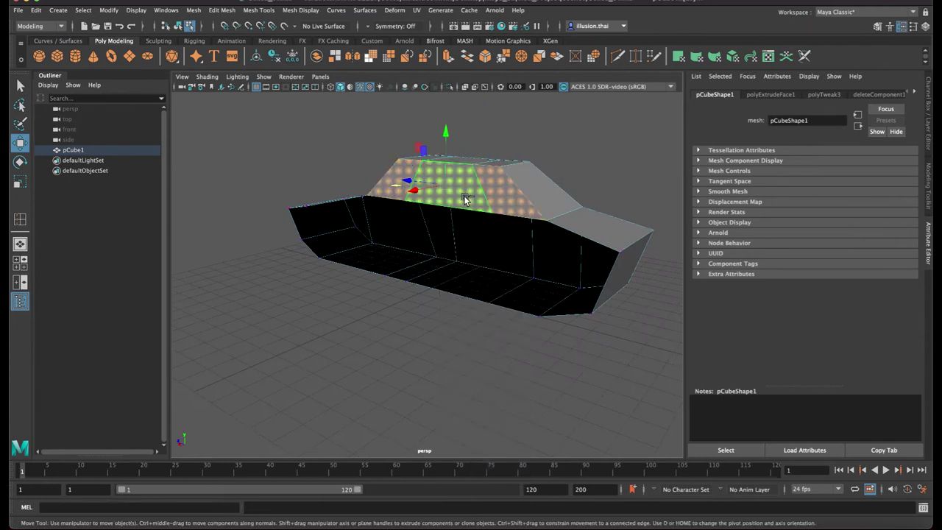
{"action": "key", "text": "F8"}
{"action": "mouse_move", "coordinate": [464, 196]}
{"action": "left_mouse_down", "text": "alt"}
{"action": "mouse_move", "coordinate": [494, 189]}
{"action": "mouse_move", "coordinate": [404, 192]}
{"action": "mouse_move", "coordinate": [412, 189]}
{"action": "mouse_move", "coordinate": [391, 199]}
{"action": "mouse_move", "coordinate": [342, 189]}
{"action": "mouse_move", "coordinate": [385, 189]}
{"action": "left_mouse_up", "text": "alt"}
Select the cabin's roof vertices and move a top roof vertex to slope the cabin
{"action": "right_click", "coordinate": [391, 191]}
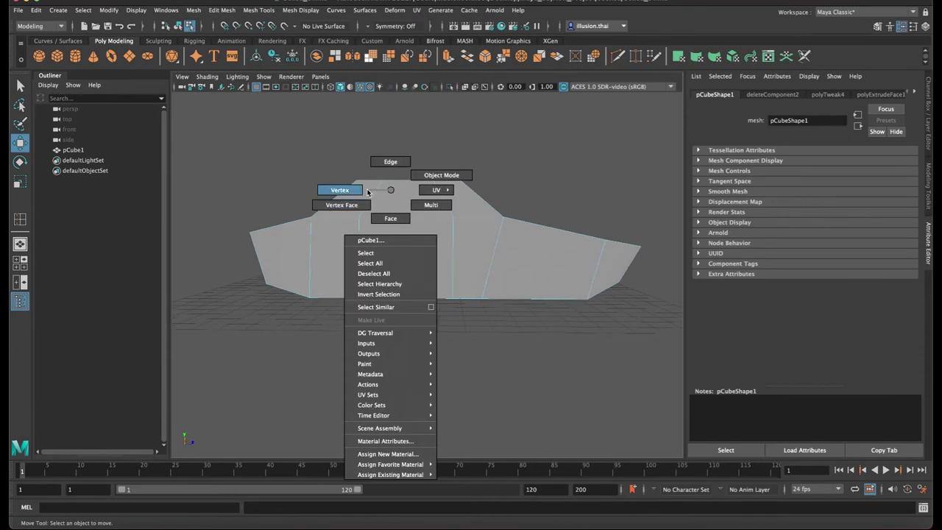
{"action": "right_click_drag", "start_coordinate": [391, 191], "coordinate": [340, 190]}
{"action": "mouse_move", "coordinate": [443, 198]}
{"action": "left_mouse_down"}
{"action": "mouse_move", "coordinate": [440, 166]}
{"action": "mouse_move", "coordinate": [409, 108]}
{"action": "left_mouse_up"}
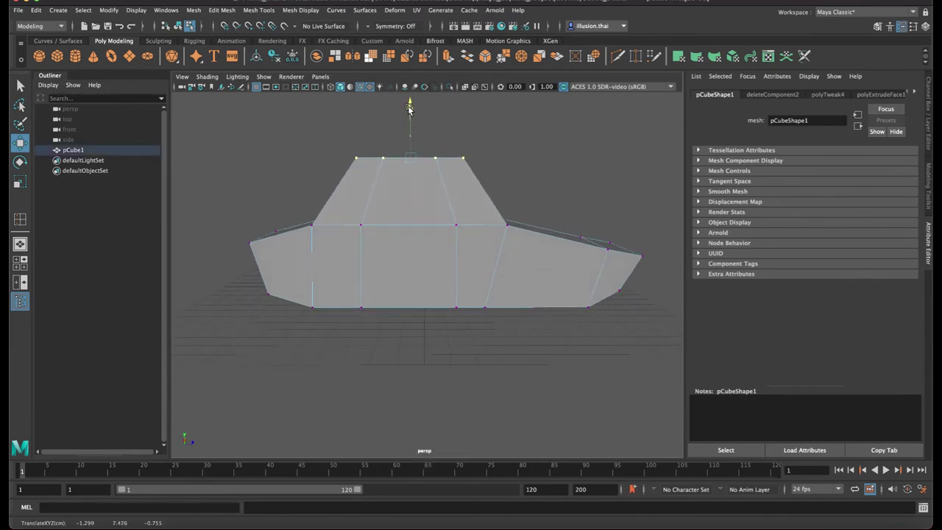
{"action": "right_click_drag", "start_coordinate": [457, 193], "coordinate": [525, 178]}
{"action": "mouse_move", "coordinate": [525, 178]}
{"action": "left_mouse_down", "text": "alt"}
{"action": "mouse_move", "coordinate": [463, 188]}
{"action": "mouse_move", "coordinate": [462, 196]}
{"action": "mouse_move", "coordinate": [442, 180]}
{"action": "mouse_move", "coordinate": [414, 200]}
{"action": "left_mouse_up", "text": "alt"}
{"action": "right_click_drag", "start_coordinate": [415, 199], "coordinate": [364, 203]}
{"action": "left_click", "coordinate": [415, 200]}
{"action": "left_click", "coordinate": [394, 180]}
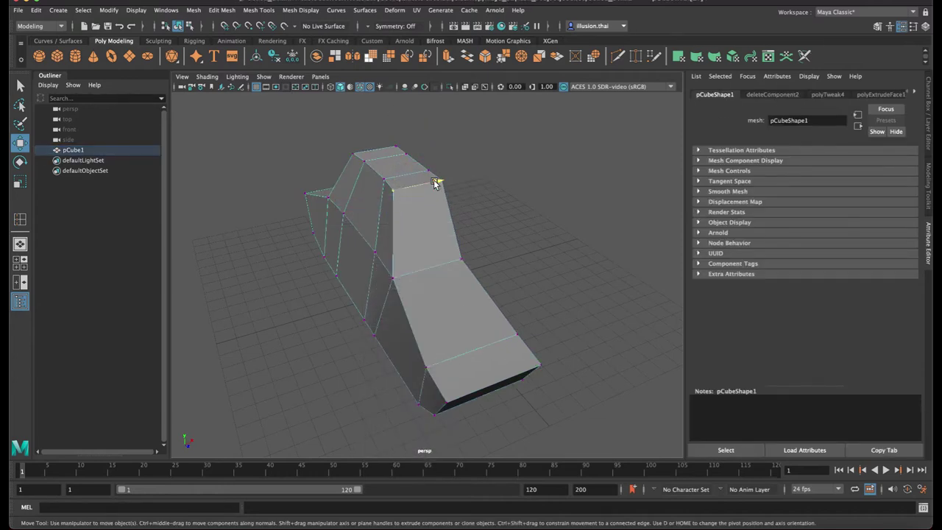
{"action": "left_click_drag", "start_coordinate": [435, 184], "coordinate": [446, 180]}
Move a cabin side vertex for a trapezoidal side, then return to object mode
{"action": "mouse_move", "coordinate": [343, 191]}
{"action": "left_mouse_down", "text": "alt"}
{"action": "mouse_move", "coordinate": [406, 193]}
{"action": "mouse_move", "coordinate": [441, 215]}
{"action": "left_mouse_up", "text": "alt"}
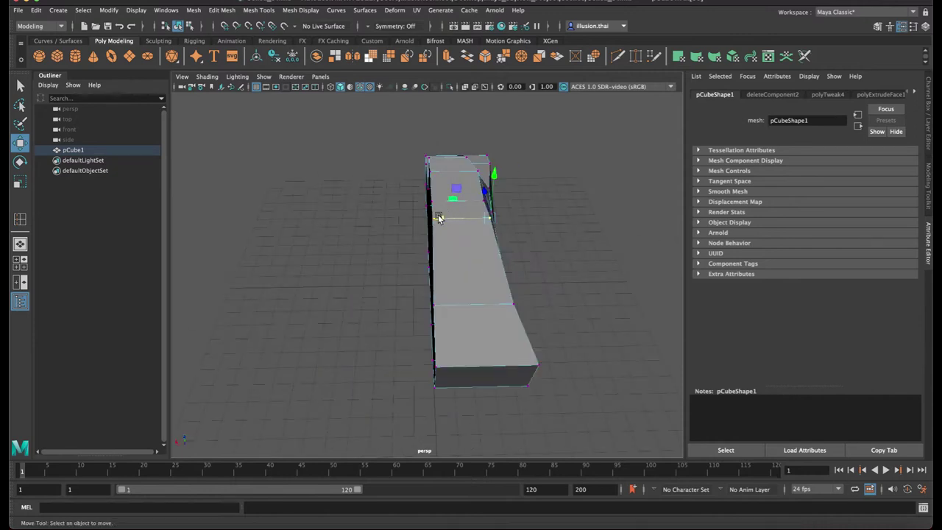
{"action": "left_click", "coordinate": [529, 230]}
{"action": "left_click", "coordinate": [455, 220]}
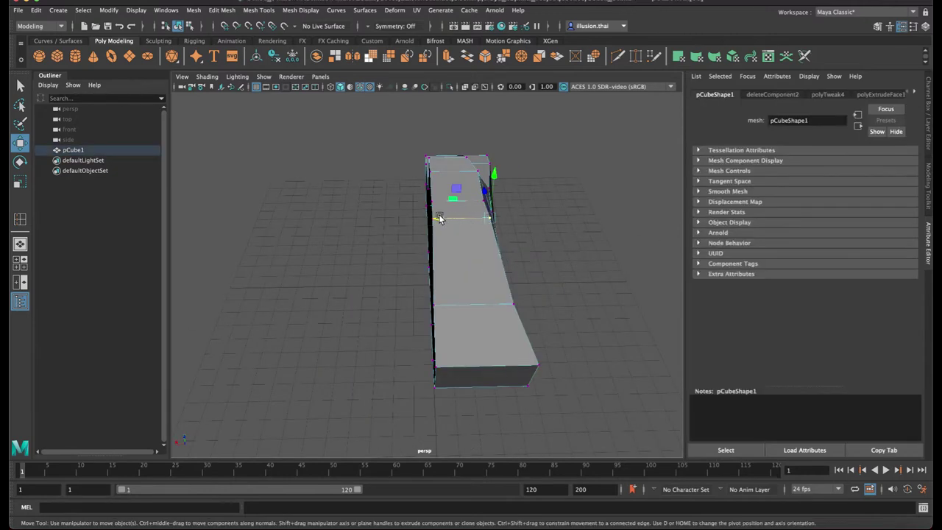
{"action": "left_click_drag", "start_coordinate": [439, 218], "coordinate": [423, 219]}
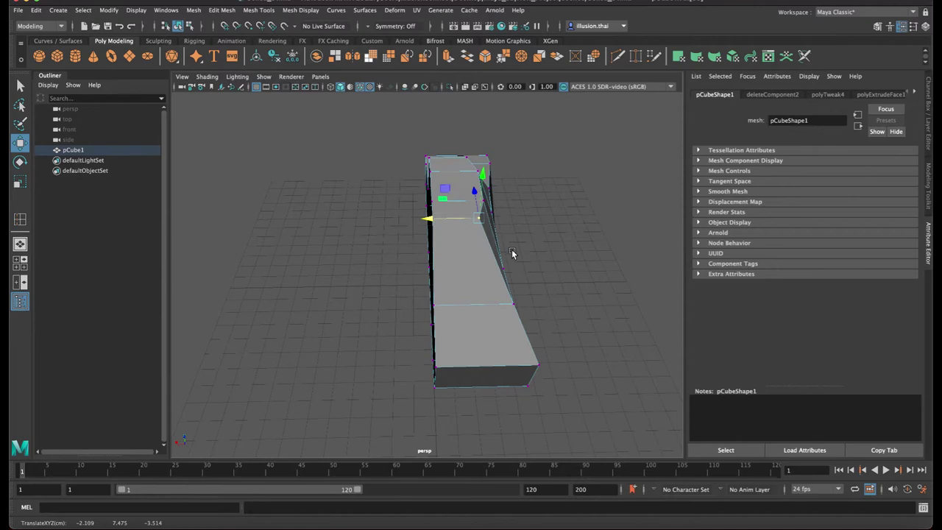
{"action": "left_click_drag", "start_coordinate": [512, 254], "coordinate": [475, 214], "text": "alt"}
{"action": "right_click_drag", "start_coordinate": [475, 210], "coordinate": [538, 177]}
{"action": "left_click_drag", "start_coordinate": [538, 177], "coordinate": [457, 180], "text": "alt"}
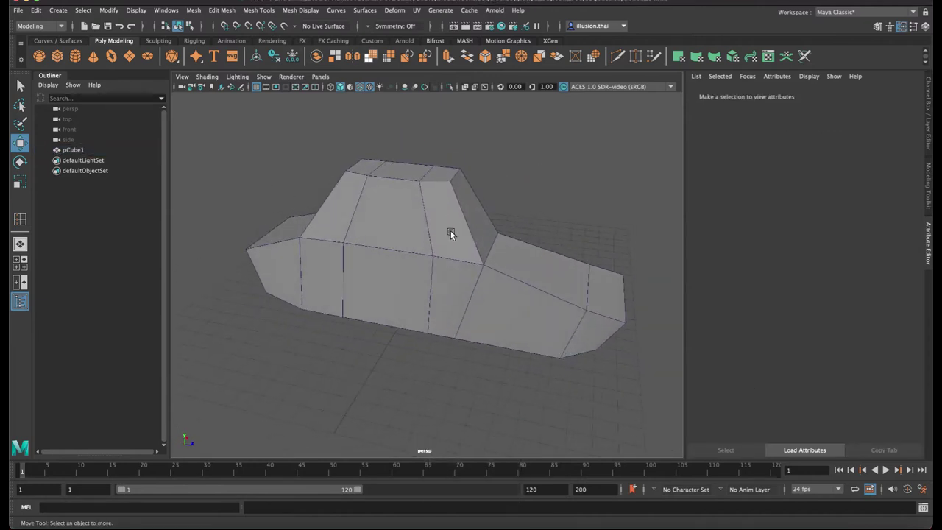
{"action": "left_click_drag", "start_coordinate": [450, 231], "coordinate": [425, 208], "text": "alt"}
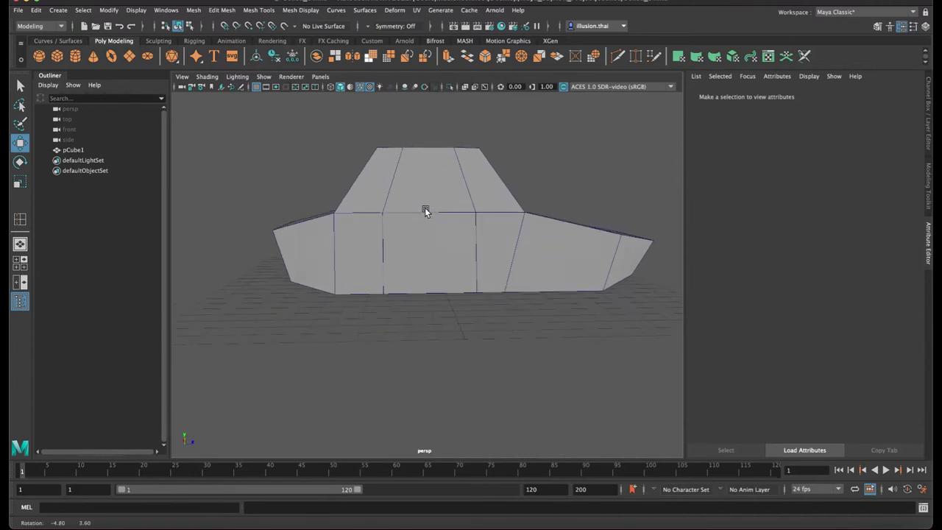
{"action": "right_click_drag", "start_coordinate": [425, 208], "coordinate": [453, 211], "text": "alt"}
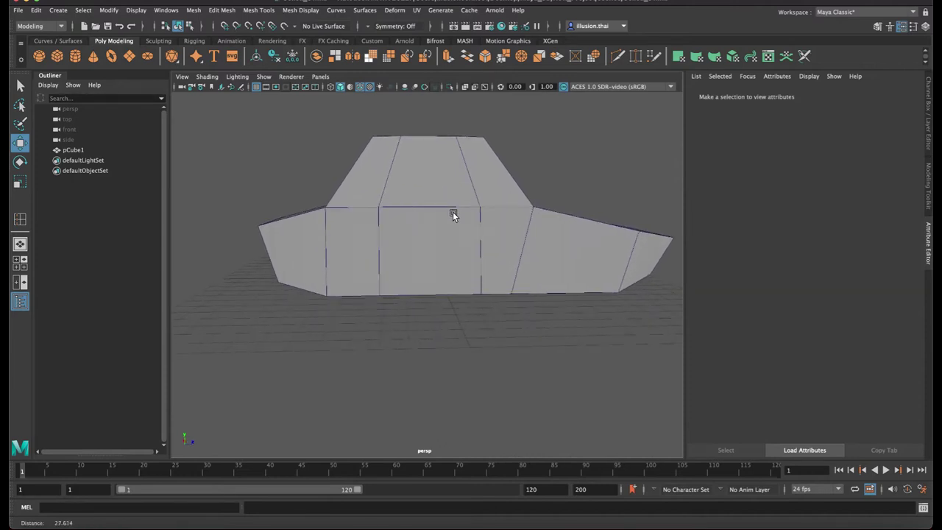
{"action": "mouse_move", "coordinate": [452, 208]}
{"action": "left_mouse_down", "text": "alt"}
{"action": "mouse_move", "coordinate": [449, 230]}
{"action": "mouse_move", "coordinate": [492, 247]}
{"action": "left_mouse_up", "text": "alt"}
Add a new polygon cube and scale it taller beside the car body
{"action": "left_click", "coordinate": [60, 55]}
{"action": "mouse_move", "coordinate": [440, 178]}
{"action": "left_mouse_down", "text": "alt"}
{"action": "mouse_move", "coordinate": [417, 220]}
{"action": "mouse_move", "coordinate": [450, 231]}
{"action": "left_mouse_up", "text": "alt"}
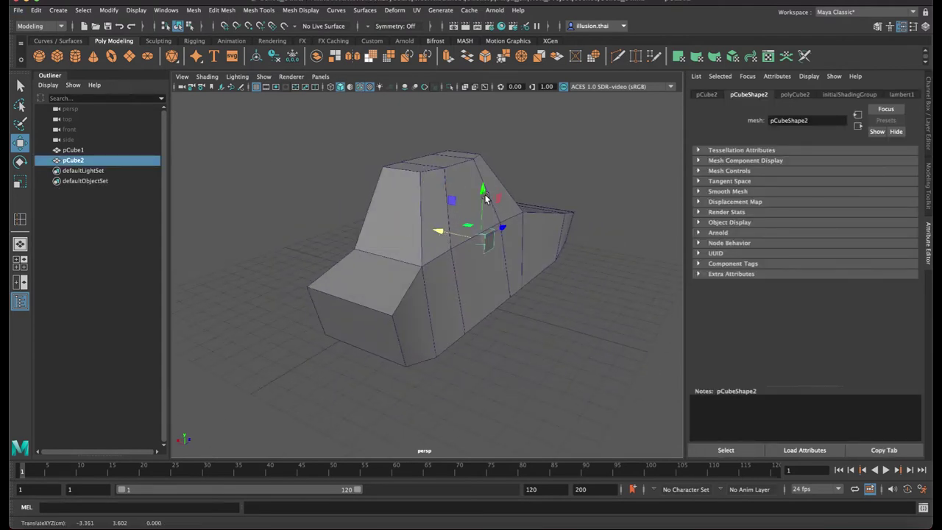
{"action": "mouse_move", "coordinate": [481, 154]}
{"action": "left_mouse_down", "text": "alt"}
{"action": "mouse_move", "coordinate": [463, 169]}
{"action": "mouse_move", "coordinate": [472, 176]}
{"action": "mouse_move", "coordinate": [530, 208]}
{"action": "mouse_move", "coordinate": [566, 211]}
{"action": "mouse_move", "coordinate": [488, 202]}
{"action": "left_mouse_up", "text": "alt"}
{"action": "key", "text": "r"}
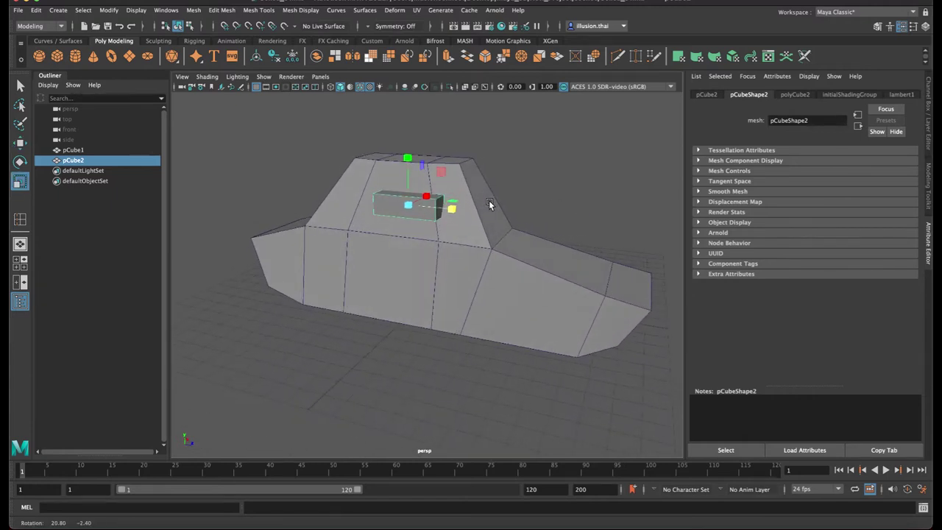
{"action": "left_click_drag", "start_coordinate": [406, 153], "coordinate": [410, 86]}
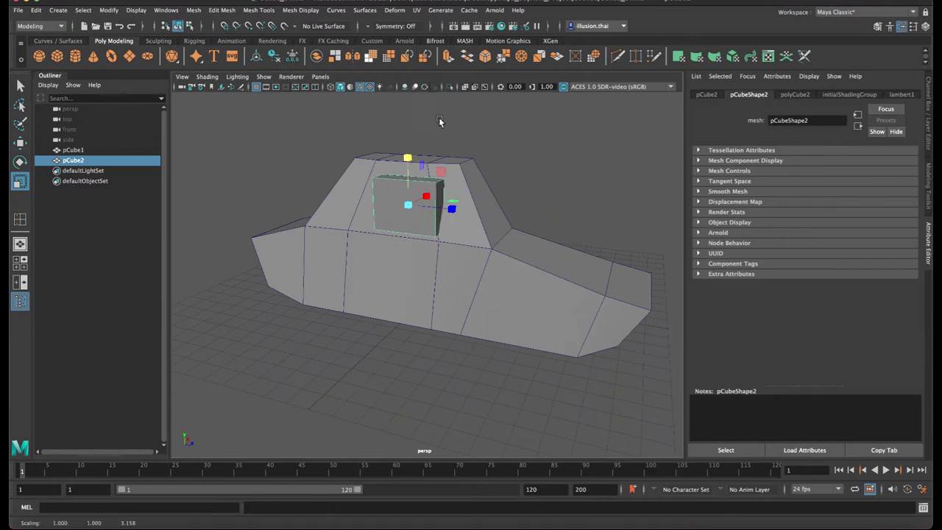
{"action": "left_click_drag", "start_coordinate": [439, 117], "coordinate": [529, 156], "text": "alt"}
{"action": "left_click", "coordinate": [529, 156]}
{"action": "left_click", "coordinate": [403, 189]}
{"action": "mouse_move", "coordinate": [402, 189]}
{"action": "left_mouse_down", "text": "alt"}
{"action": "mouse_move", "coordinate": [441, 206]}
{"action": "mouse_move", "coordinate": [430, 221]}
{"action": "mouse_move", "coordinate": [421, 197]}
{"action": "mouse_move", "coordinate": [446, 186]}
{"action": "mouse_move", "coordinate": [431, 200]}
{"action": "left_mouse_up", "text": "alt"}
Extrude the new cube's selected face into a box and adjust it with move and scale
{"action": "key", "text": "ctrl+e"}
{"action": "key", "text": "w"}
{"action": "key", "text": "r"}
{"action": "key", "text": "w"}
{"action": "left_click", "coordinate": [498, 185]}
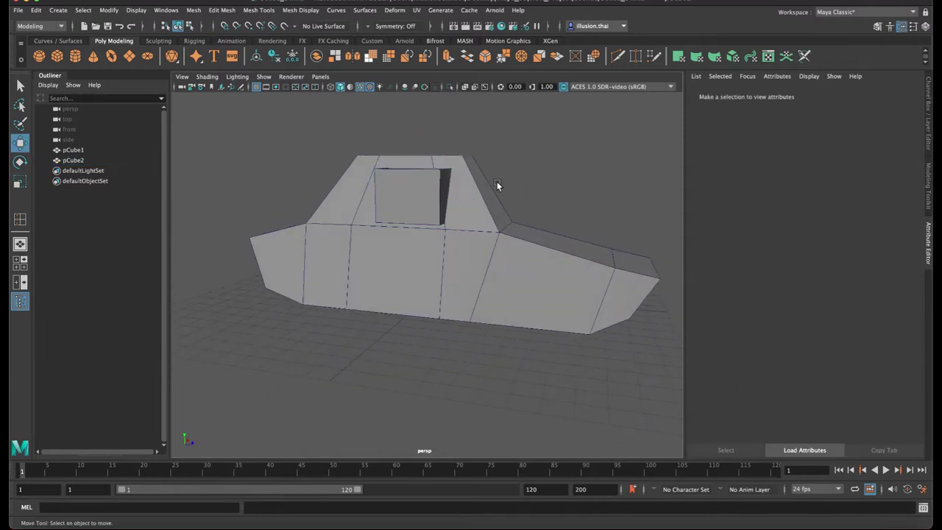
{"action": "right_click_drag", "start_coordinate": [498, 184], "coordinate": [522, 193], "text": "alt"}
{"action": "mouse_move", "coordinate": [521, 194]}
{"action": "left_mouse_down", "text": "alt"}
{"action": "mouse_move", "coordinate": [429, 226]}
{"action": "mouse_move", "coordinate": [408, 179]}
{"action": "left_mouse_up", "text": "alt"}
{"action": "left_click", "coordinate": [414, 204]}
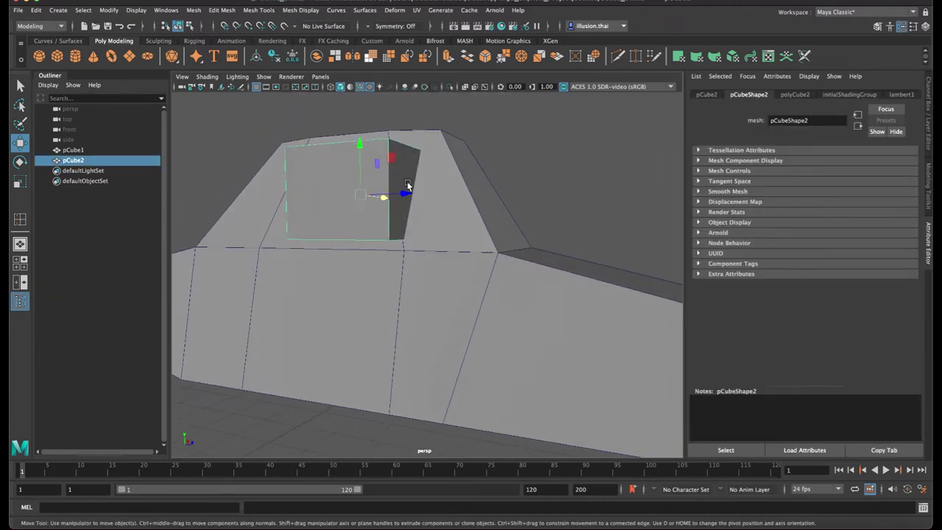
Switch selection modes on pCube2 and the car body, picking a face on the body
{"action": "right_click", "coordinate": [407, 179]}
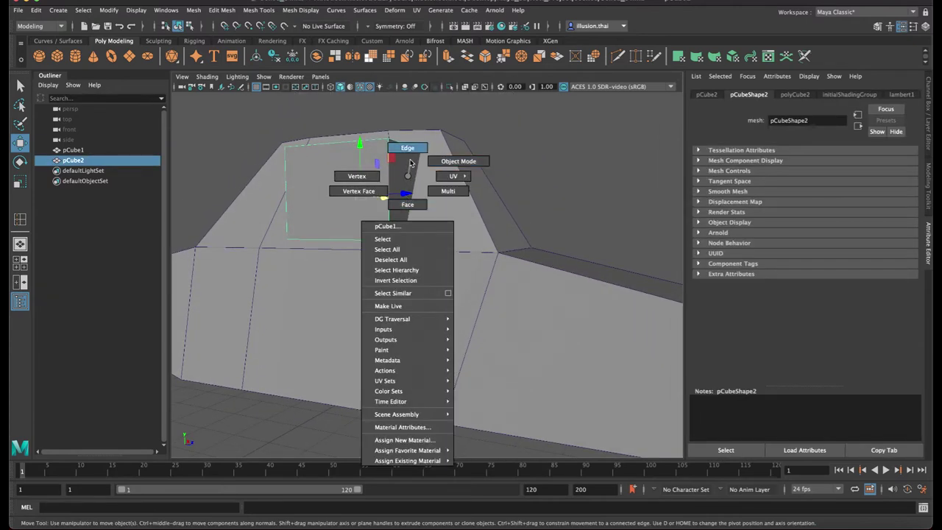
{"action": "left_click", "coordinate": [410, 162]}
{"action": "left_click", "coordinate": [396, 241]}
{"action": "mouse_move", "coordinate": [396, 240]}
{"action": "left_mouse_down", "text": "alt"}
{"action": "mouse_move", "coordinate": [385, 255]}
{"action": "mouse_move", "coordinate": [337, 248]}
{"action": "left_mouse_up", "text": "alt"}
{"action": "right_click", "coordinate": [347, 235]}
{"action": "left_click", "coordinate": [385, 213]}
{"action": "left_click", "coordinate": [511, 190]}
{"action": "left_click", "coordinate": [337, 210]}
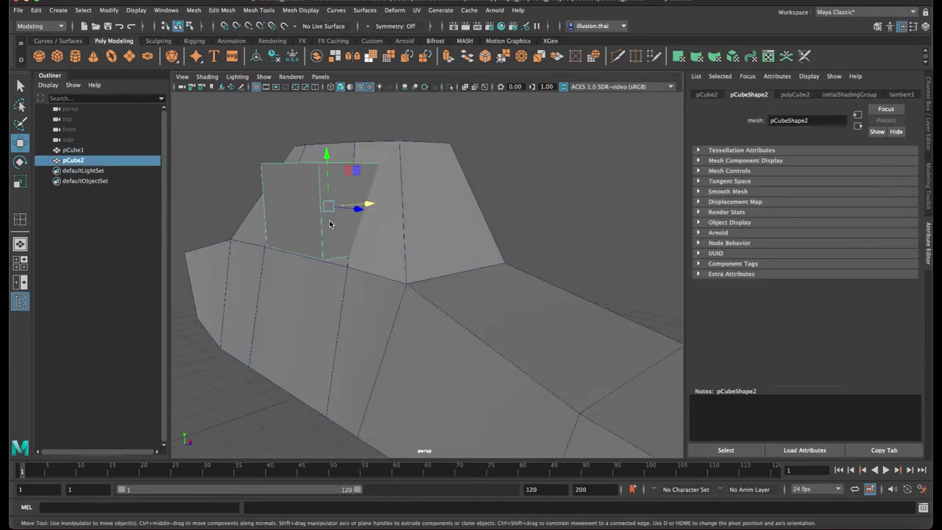
{"action": "right_click_drag", "start_coordinate": [330, 225], "coordinate": [328, 249]}
{"action": "left_click", "coordinate": [340, 252]}
{"action": "mouse_move", "coordinate": [340, 252]}
{"action": "left_mouse_down", "text": "alt"}
{"action": "mouse_move", "coordinate": [324, 274]}
{"action": "mouse_move", "coordinate": [286, 260]}
{"action": "left_mouse_up", "text": "alt"}
{"action": "left_click", "coordinate": [286, 261]}
Select an edge of pCube2 in edge mode and inspect its inset face
{"action": "left_click", "coordinate": [279, 230]}
{"action": "right_click", "coordinate": [278, 232]}
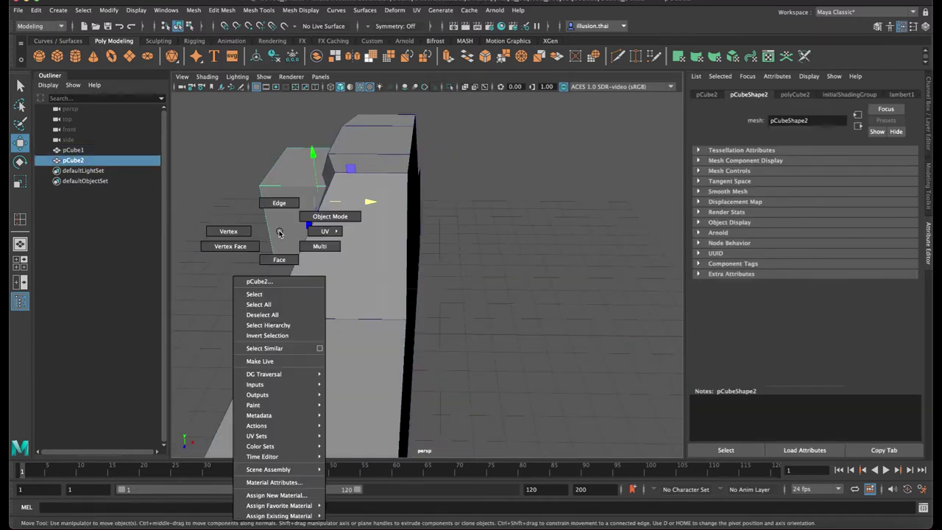
{"action": "right_click_drag", "start_coordinate": [278, 232], "coordinate": [279, 203]}
{"action": "left_click", "coordinate": [286, 259]}
{"action": "mouse_move", "coordinate": [286, 259]}
{"action": "left_mouse_down", "text": "alt"}
{"action": "mouse_move", "coordinate": [406, 277]}
{"action": "mouse_move", "coordinate": [456, 261]}
{"action": "mouse_move", "coordinate": [565, 259]}
{"action": "left_mouse_up", "text": "alt"}
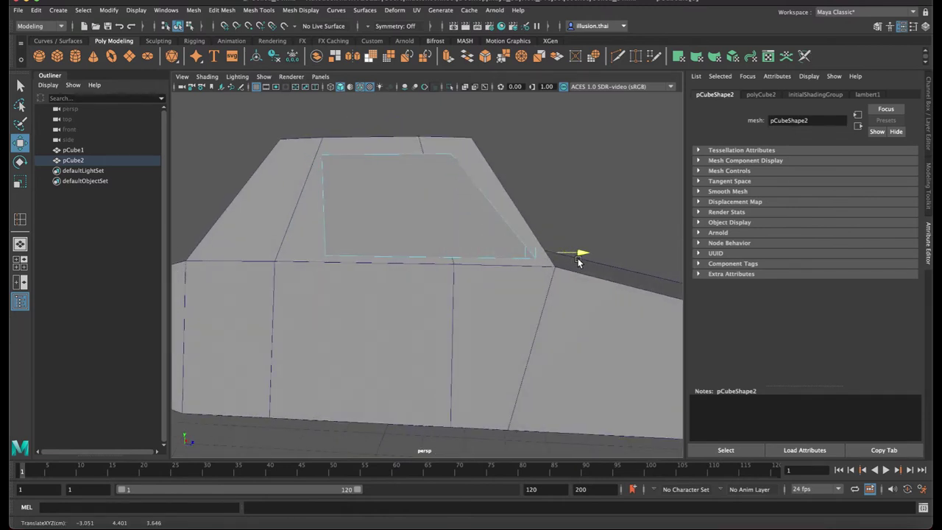
{"action": "mouse_move", "coordinate": [578, 262]}
{"action": "left_mouse_down", "text": "alt"}
{"action": "mouse_move", "coordinate": [411, 202]}
{"action": "mouse_move", "coordinate": [423, 190]}
{"action": "mouse_move", "coordinate": [505, 179]}
{"action": "mouse_move", "coordinate": [378, 205]}
{"action": "left_mouse_up", "text": "alt"}
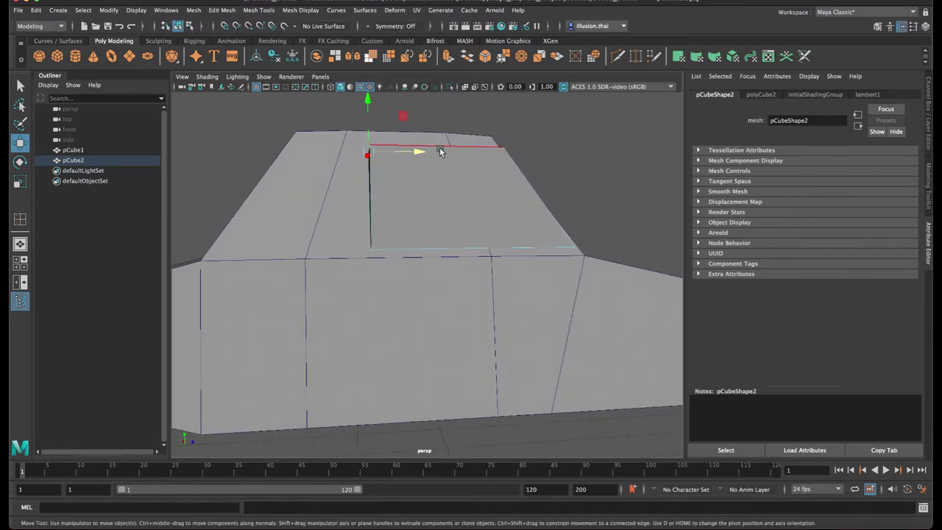
Duplicate the cabin block with Ctrl+D and nudge the copy into place
{"action": "right_click_drag", "start_coordinate": [423, 195], "coordinate": [493, 197]}
{"action": "mouse_move", "coordinate": [493, 197]}
{"action": "left_mouse_down", "text": "alt"}
{"action": "mouse_move", "coordinate": [467, 195]}
{"action": "mouse_move", "coordinate": [488, 216]}
{"action": "mouse_move", "coordinate": [309, 221]}
{"action": "mouse_move", "coordinate": [243, 196]}
{"action": "left_mouse_up", "text": "alt"}
{"action": "left_click", "coordinate": [480, 213]}
{"action": "key", "text": "ctrl+d"}
{"action": "right_click_drag", "start_coordinate": [242, 196], "coordinate": [248, 174]}
Select the copied block and the car body, trying edge editing on each
{"action": "left_click", "coordinate": [246, 193]}
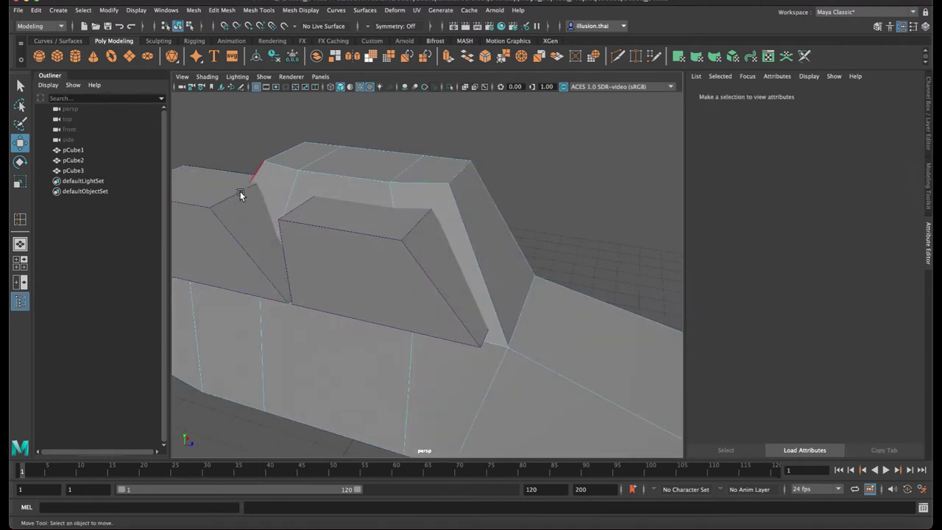
{"action": "left_click", "coordinate": [228, 195]}
{"action": "left_click_drag", "start_coordinate": [229, 196], "coordinate": [219, 201], "text": "alt"}
{"action": "right_click_drag", "start_coordinate": [219, 199], "coordinate": [225, 180]}
{"action": "left_click", "coordinate": [273, 184]}
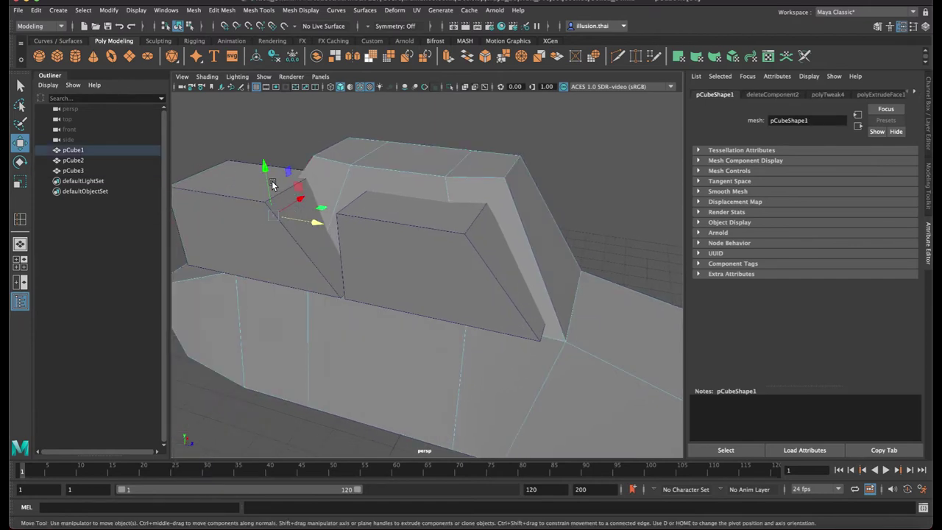
{"action": "left_click_drag", "start_coordinate": [273, 185], "coordinate": [326, 196], "text": "alt"}
{"action": "left_click", "coordinate": [449, 173]}
{"action": "right_click", "coordinate": [449, 173]}
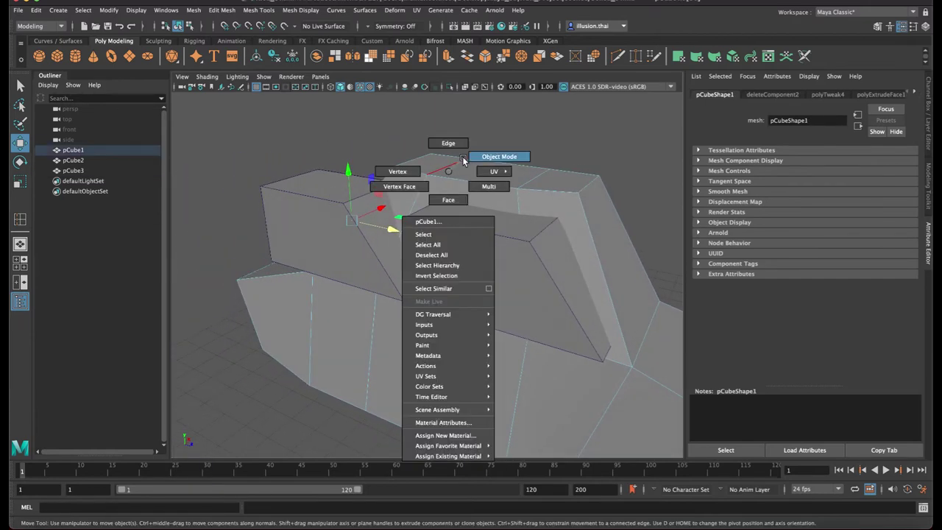
{"action": "left_click", "coordinate": [342, 184]}
Move the copied block's front edges and lower a point to slope it toward the cabin
{"action": "left_click", "coordinate": [308, 194]}
{"action": "right_click", "coordinate": [302, 199]}
{"action": "left_click", "coordinate": [302, 171]}
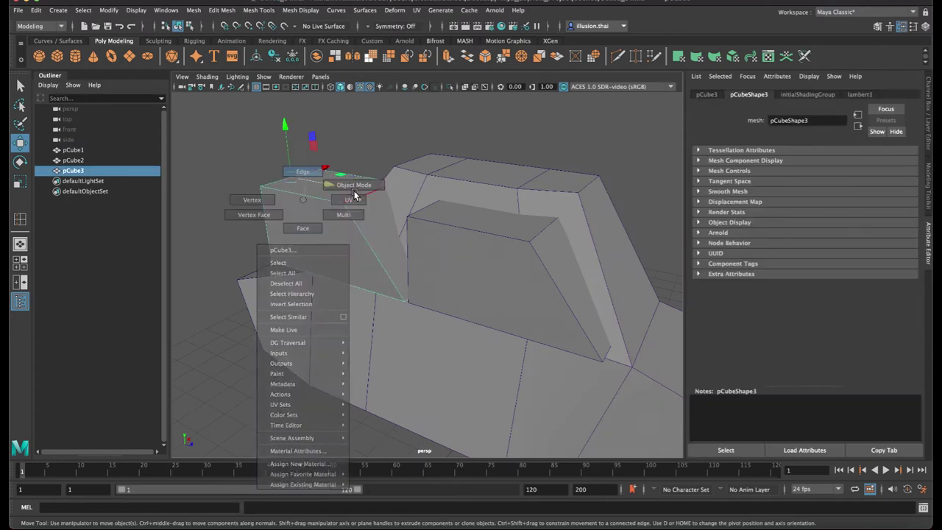
{"action": "left_click", "coordinate": [369, 191]}
{"action": "mouse_move", "coordinate": [379, 193]}
{"action": "left_mouse_down"}
{"action": "mouse_move", "coordinate": [469, 215]}
{"action": "mouse_move", "coordinate": [452, 185]}
{"action": "mouse_move", "coordinate": [326, 211]}
{"action": "mouse_move", "coordinate": [495, 194]}
{"action": "left_mouse_up"}
{"action": "left_click", "coordinate": [324, 209]}
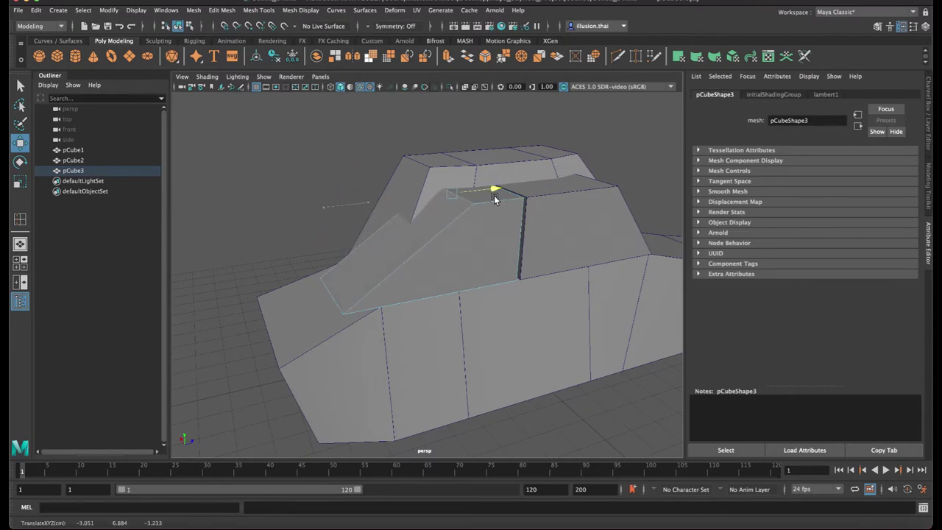
{"action": "left_click_drag", "start_coordinate": [493, 195], "coordinate": [458, 200], "text": "alt"}
{"action": "left_click_drag", "start_coordinate": [429, 133], "coordinate": [429, 140]}
Pick top and vertical edges on the cabin block and body, then return to object selection
{"action": "mouse_move", "coordinate": [514, 187]}
{"action": "left_mouse_down", "text": "alt"}
{"action": "mouse_move", "coordinate": [436, 180]}
{"action": "mouse_move", "coordinate": [468, 198]}
{"action": "mouse_move", "coordinate": [442, 213]}
{"action": "left_mouse_up", "text": "alt"}
{"action": "left_click", "coordinate": [467, 197]}
{"action": "right_click_drag", "start_coordinate": [454, 195], "coordinate": [449, 162]}
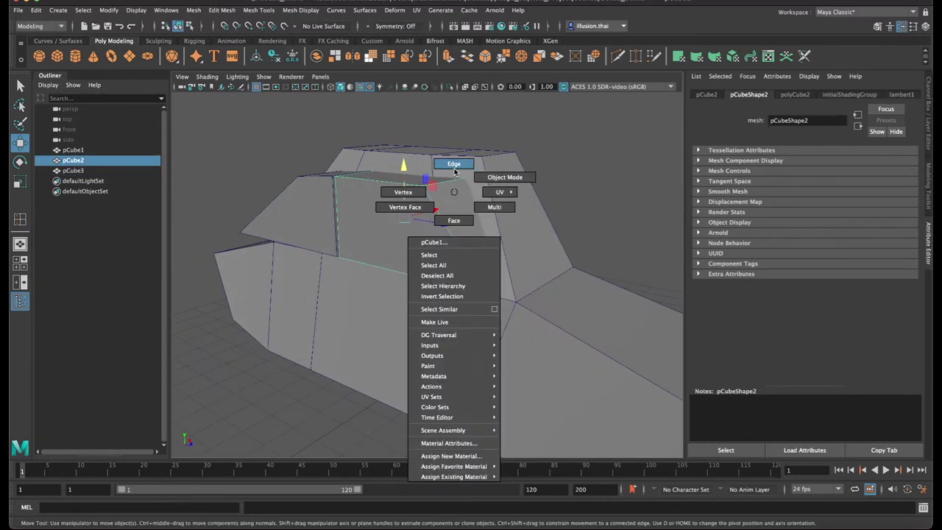
{"action": "left_click", "coordinate": [452, 180]}
{"action": "left_click", "coordinate": [452, 181]}
{"action": "mouse_move", "coordinate": [452, 181]}
{"action": "left_mouse_down", "text": "alt"}
{"action": "mouse_move", "coordinate": [435, 200]}
{"action": "mouse_move", "coordinate": [361, 211]}
{"action": "left_mouse_up", "text": "alt"}
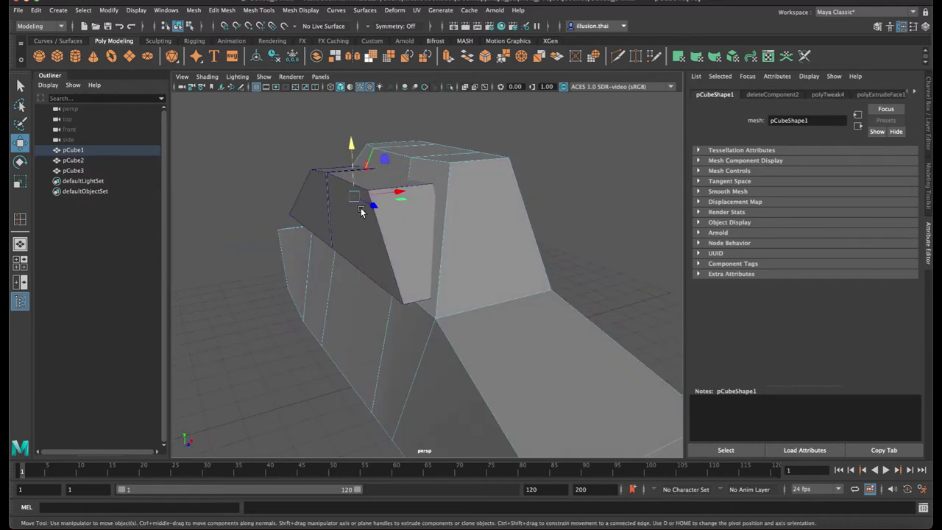
{"action": "left_click", "coordinate": [440, 203], "text": "shift"}
{"action": "right_click_drag", "start_coordinate": [440, 203], "coordinate": [515, 183]}
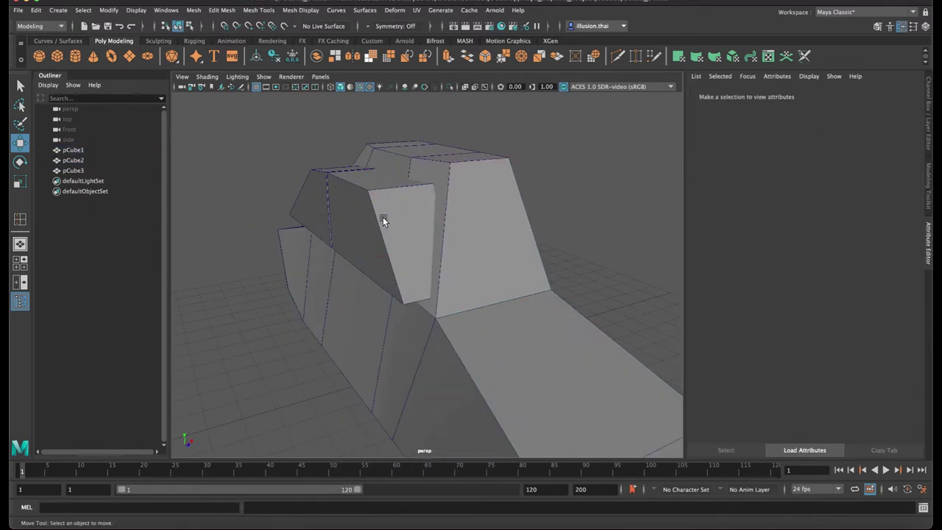
Pick the left edge of the cabin's front face and select the sloped piece
{"action": "left_click", "coordinate": [382, 216]}
{"action": "right_click_drag", "start_coordinate": [376, 251], "coordinate": [376, 217]}
{"action": "left_click", "coordinate": [405, 217]}
{"action": "mouse_move", "coordinate": [405, 217]}
{"action": "left_mouse_down", "text": "alt"}
{"action": "mouse_move", "coordinate": [471, 140]}
{"action": "mouse_move", "coordinate": [368, 216]}
{"action": "mouse_move", "coordinate": [352, 256]}
{"action": "left_mouse_up", "text": "alt"}
{"action": "left_click", "coordinate": [352, 256]}
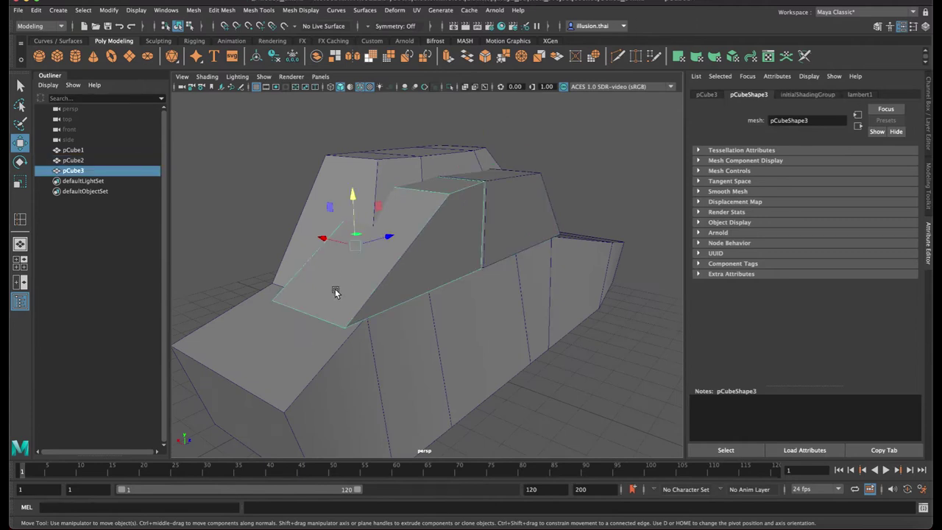
Select the sloped window piece pCube3, backing out of stray body vertex selections
{"action": "right_click_drag", "start_coordinate": [335, 292], "coordinate": [335, 233]}
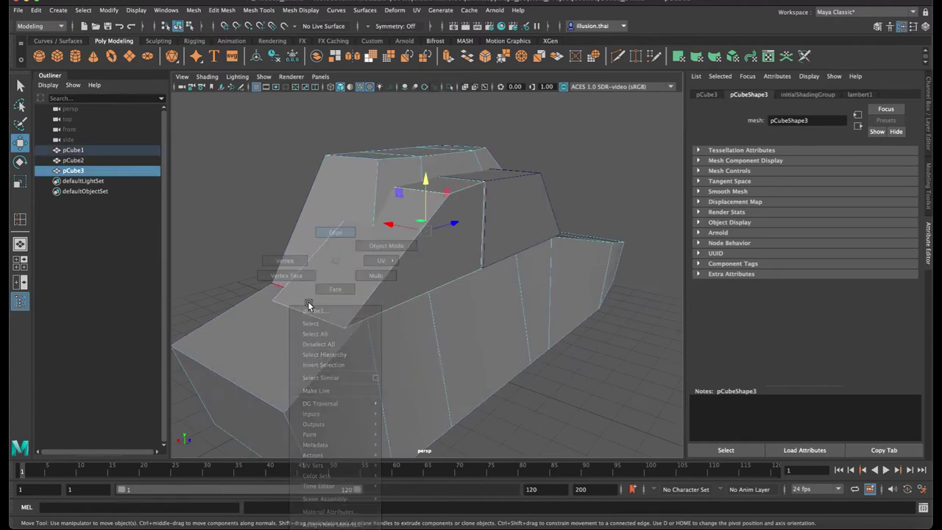
{"action": "mouse_move", "coordinate": [304, 315]}
{"action": "left_mouse_down", "text": "alt"}
{"action": "mouse_move", "coordinate": [288, 315]}
{"action": "mouse_move", "coordinate": [361, 267]}
{"action": "left_mouse_up", "text": "alt"}
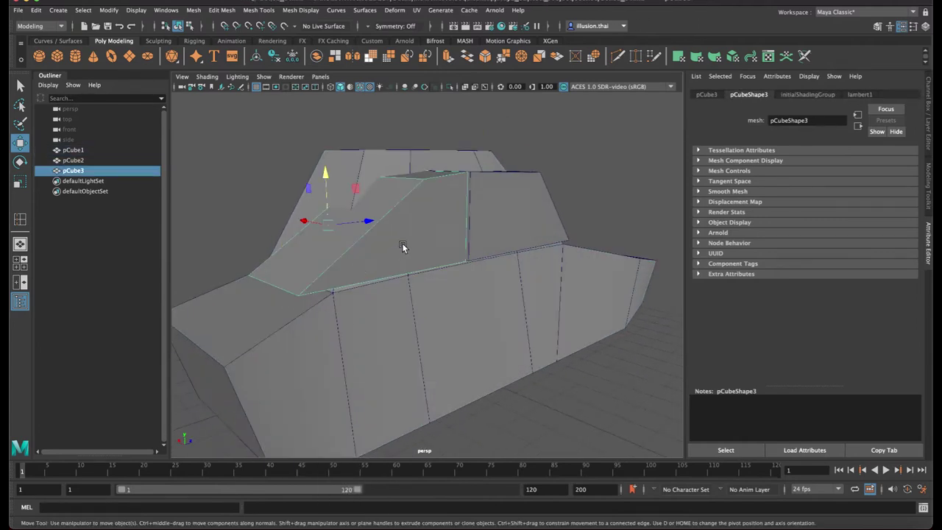
{"action": "mouse_move", "coordinate": [403, 247]}
{"action": "right_mouse_down"}
{"action": "mouse_move", "coordinate": [276, 269]}
{"action": "mouse_move", "coordinate": [333, 254]}
{"action": "right_mouse_up"}
{"action": "left_click", "coordinate": [289, 284]}
{"action": "left_click", "coordinate": [350, 287]}
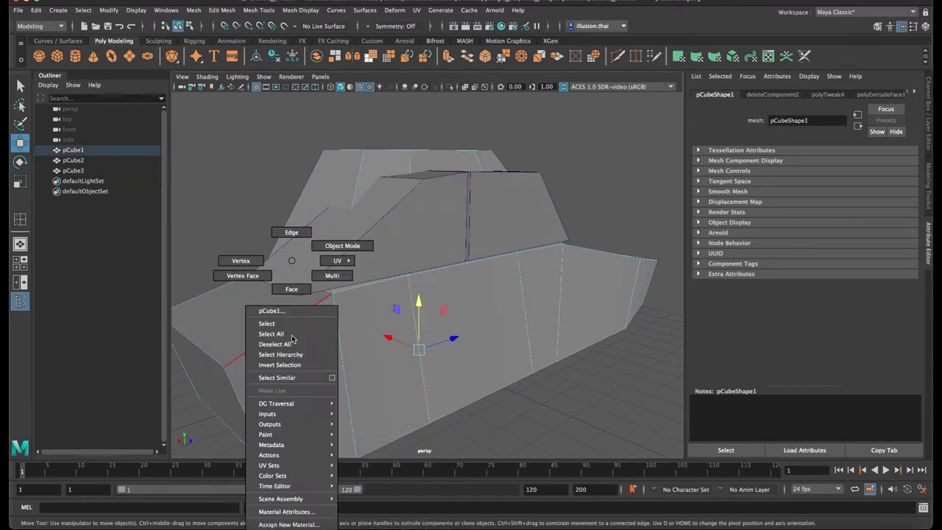
{"action": "right_click", "coordinate": [330, 260]}
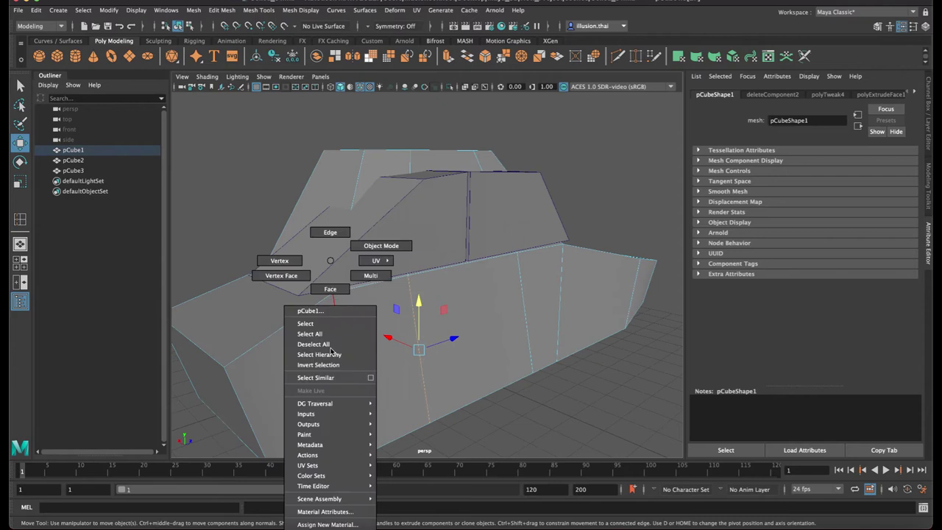
{"action": "left_click", "coordinate": [367, 250]}
{"action": "left_click", "coordinate": [324, 261]}
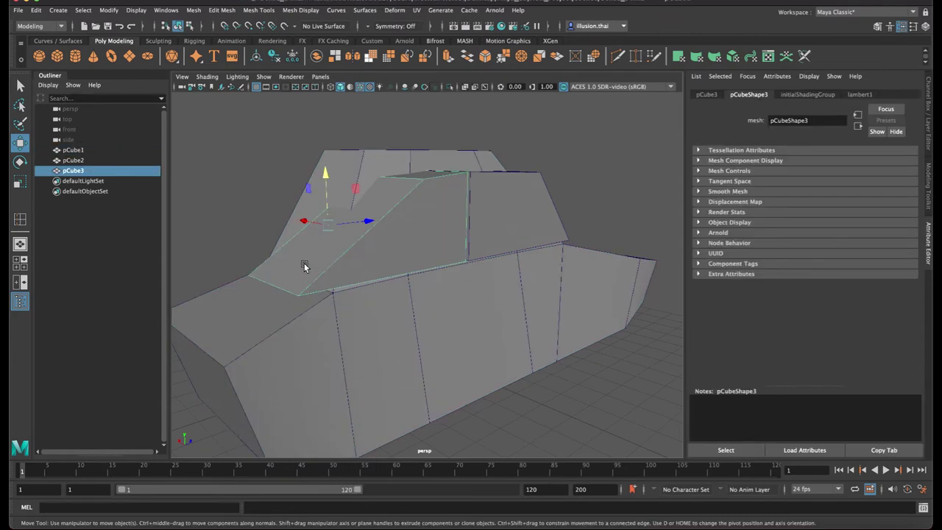
{"action": "right_click", "coordinate": [304, 263]}
{"action": "left_click", "coordinate": [273, 287]}
{"action": "left_click", "coordinate": [277, 285]}
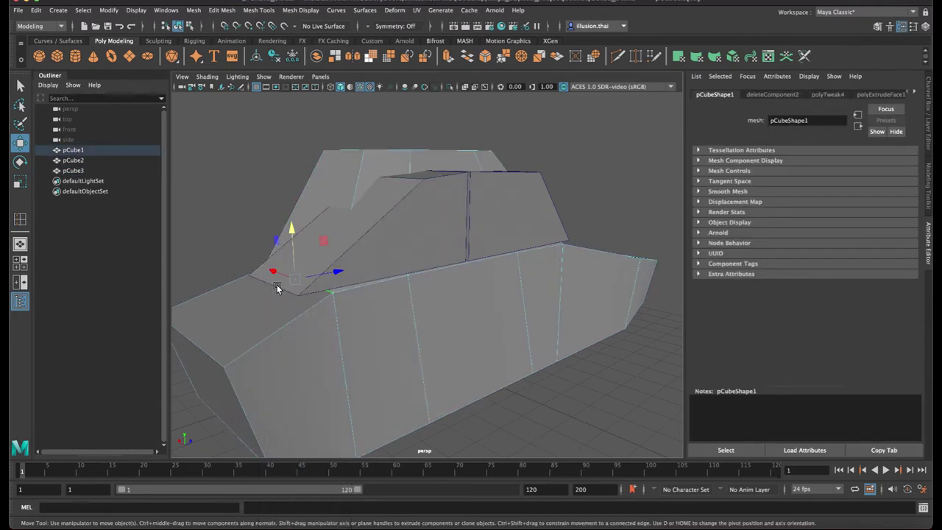
{"action": "left_click", "coordinate": [309, 184]}
{"action": "right_click", "coordinate": [340, 183]}
{"action": "left_click", "coordinate": [343, 153]}
{"action": "left_click", "coordinate": [382, 129]}
{"action": "left_click", "coordinate": [366, 245]}
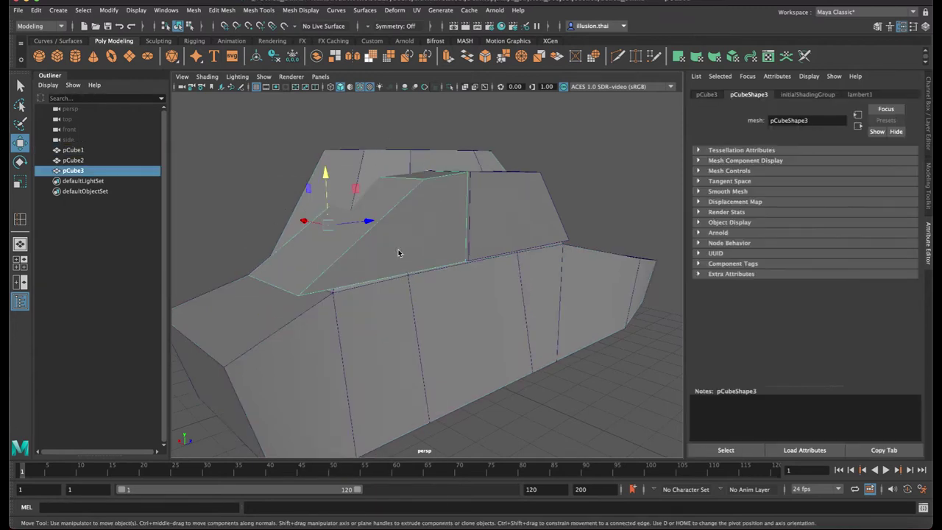
Slide pCube3's front edge point back toward the cabin along X, undoing stray selections
{"action": "right_click_drag", "start_coordinate": [398, 253], "coordinate": [280, 283]}
{"action": "mouse_move", "coordinate": [280, 283]}
{"action": "left_mouse_down", "text": "alt"}
{"action": "mouse_move", "coordinate": [307, 250]}
{"action": "mouse_move", "coordinate": [576, 260]}
{"action": "left_mouse_up", "text": "alt"}
{"action": "mouse_move", "coordinate": [581, 237]}
{"action": "right_mouse_down"}
{"action": "mouse_move", "coordinate": [594, 222]}
{"action": "mouse_move", "coordinate": [564, 195]}
{"action": "right_mouse_up"}
{"action": "left_click", "coordinate": [582, 232]}
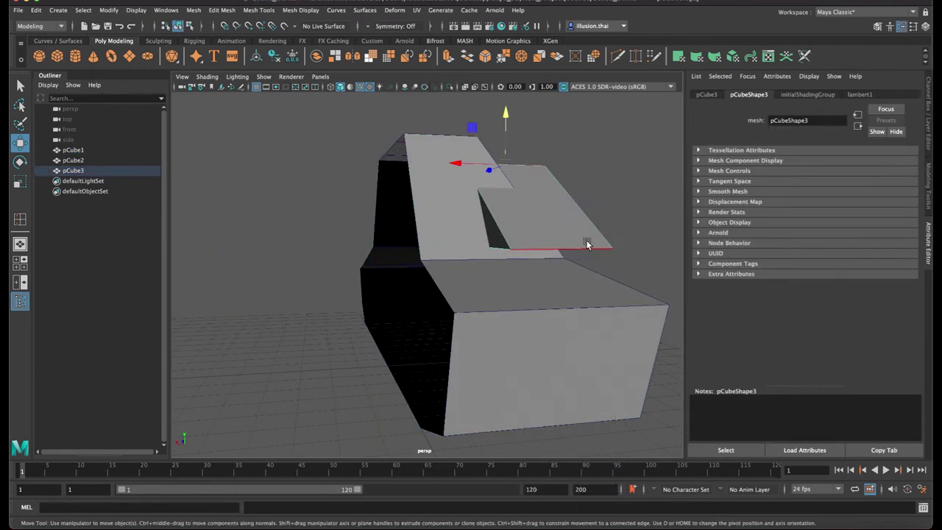
{"action": "left_click_drag", "start_coordinate": [586, 248], "coordinate": [497, 266], "text": "alt"}
{"action": "scroll", "coordinate": [474, 265], "scroll_direction": "up", "scroll_amount": 3}
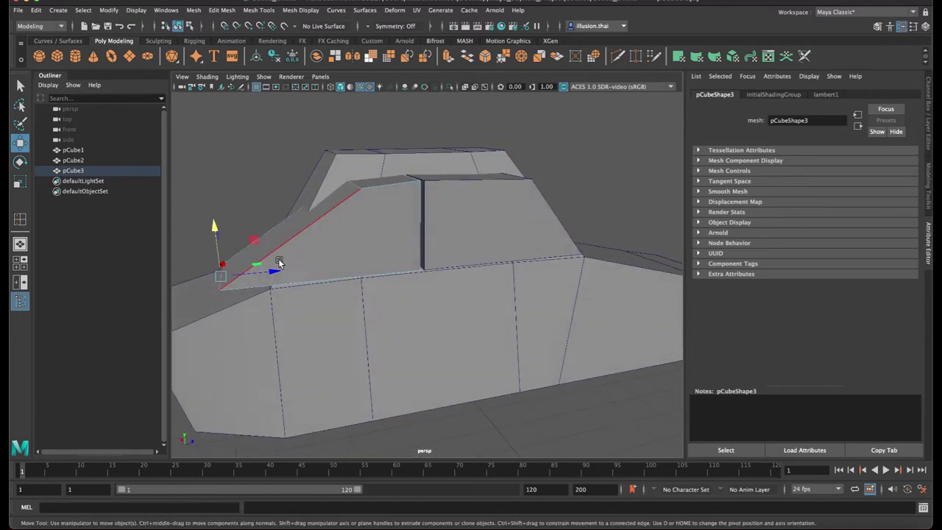
{"action": "mouse_move", "coordinate": [275, 272]}
{"action": "left_mouse_down"}
{"action": "mouse_move", "coordinate": [341, 273]}
{"action": "mouse_move", "coordinate": [279, 190]}
{"action": "left_mouse_up"}
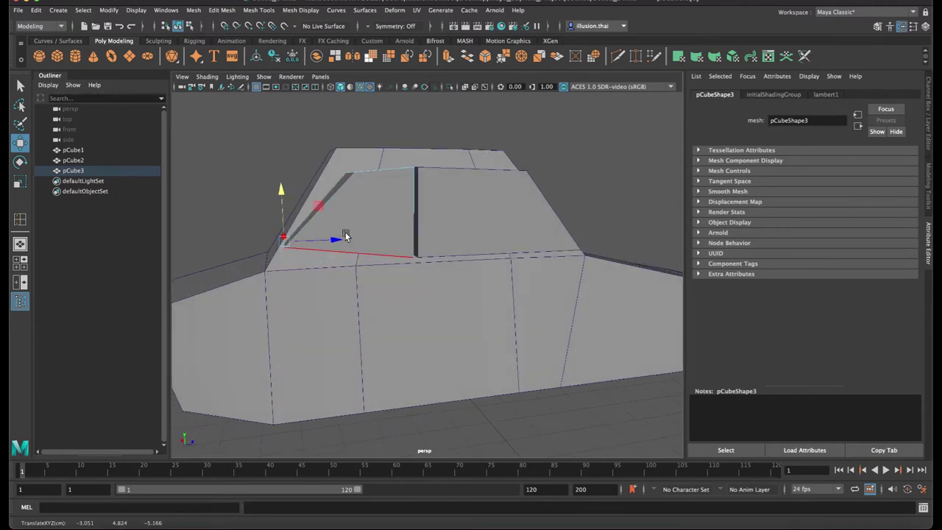
{"action": "key", "text": "ctrl+z"}
{"action": "key", "text": "ctrl+z"}
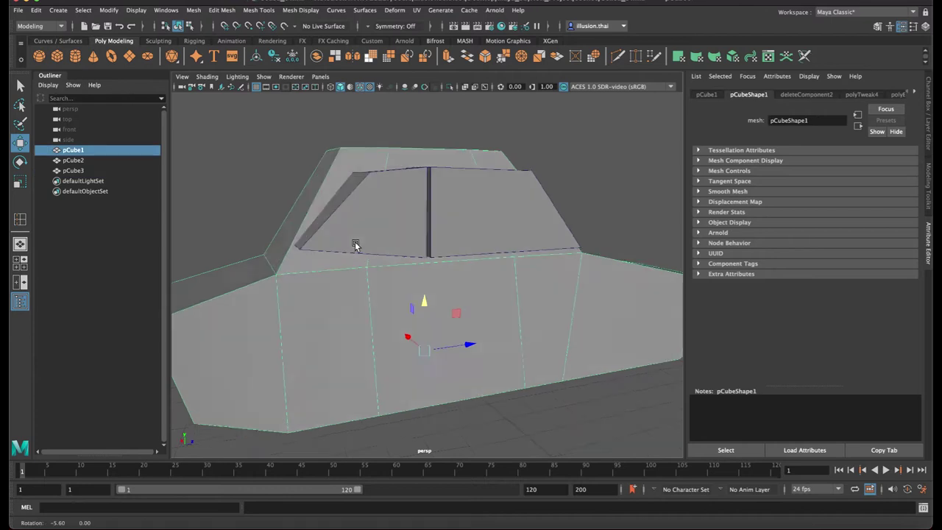
{"action": "key", "text": "ctrl+z"}
Push the point further toward the cabin to slant the windshield panel
{"action": "mouse_move", "coordinate": [346, 244]}
{"action": "left_mouse_down"}
{"action": "mouse_move", "coordinate": [358, 243]}
{"action": "mouse_move", "coordinate": [337, 245]}
{"action": "mouse_move", "coordinate": [442, 282]}
{"action": "left_mouse_up"}
{"action": "right_click_drag", "start_coordinate": [442, 282], "coordinate": [415, 298], "text": "alt"}
{"action": "left_click_drag", "start_coordinate": [414, 298], "coordinate": [416, 294], "text": "alt"}
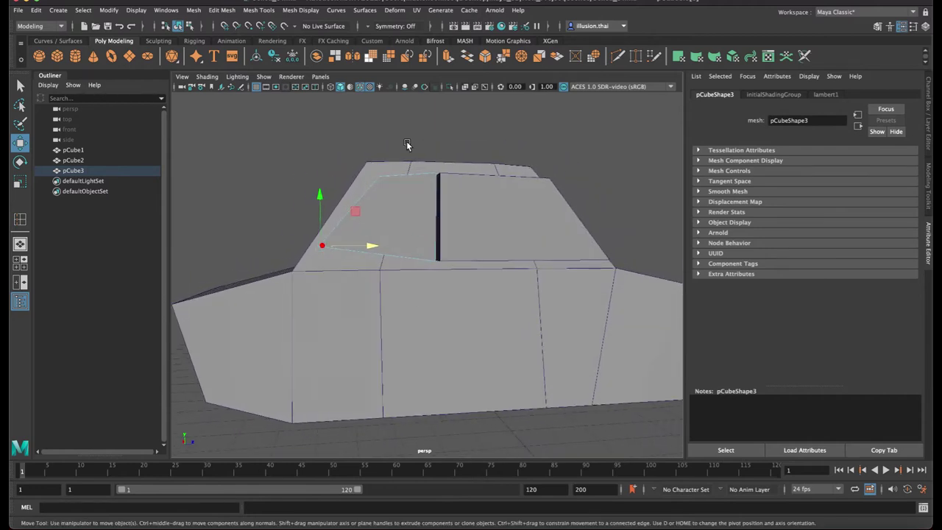
{"action": "right_click_drag", "start_coordinate": [415, 194], "coordinate": [397, 215]}
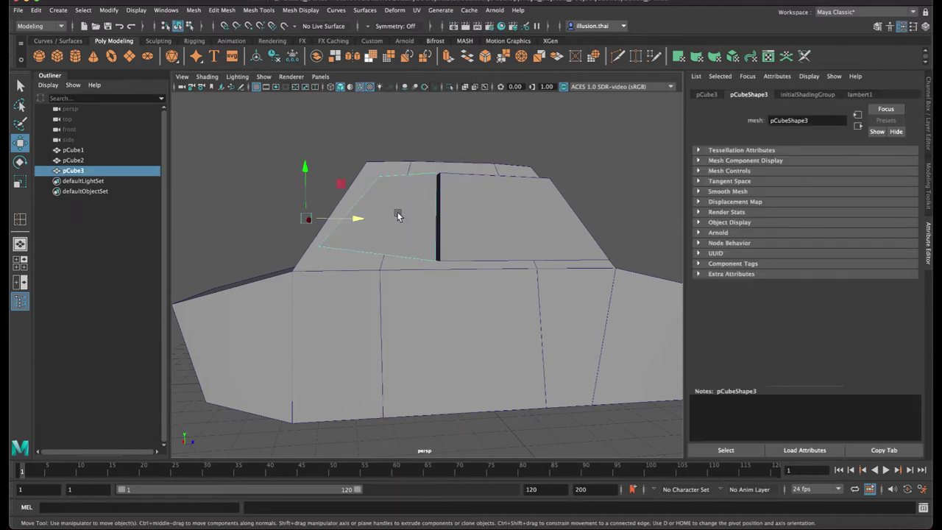
{"action": "scroll", "coordinate": [398, 217], "scroll_direction": "up", "scroll_amount": 3}
{"action": "scroll", "coordinate": [443, 219], "scroll_direction": "up", "scroll_amount": 3}
{"action": "left_click", "coordinate": [222, 11]}
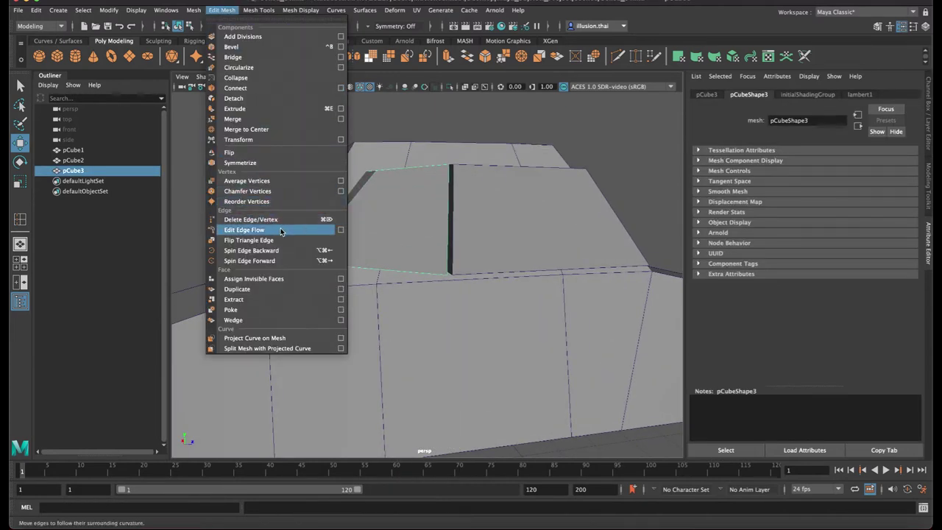
{"action": "left_click", "coordinate": [259, 10]}
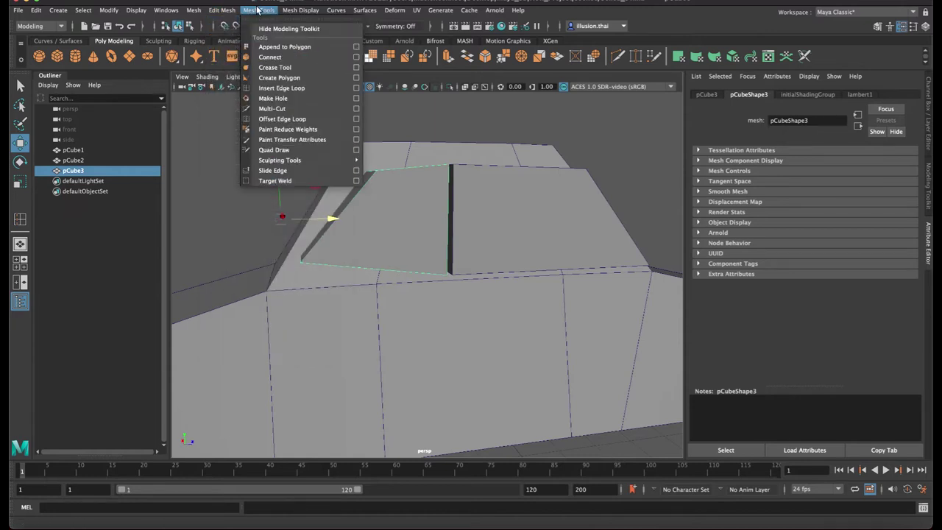
{"action": "left_click", "coordinate": [298, 88]}
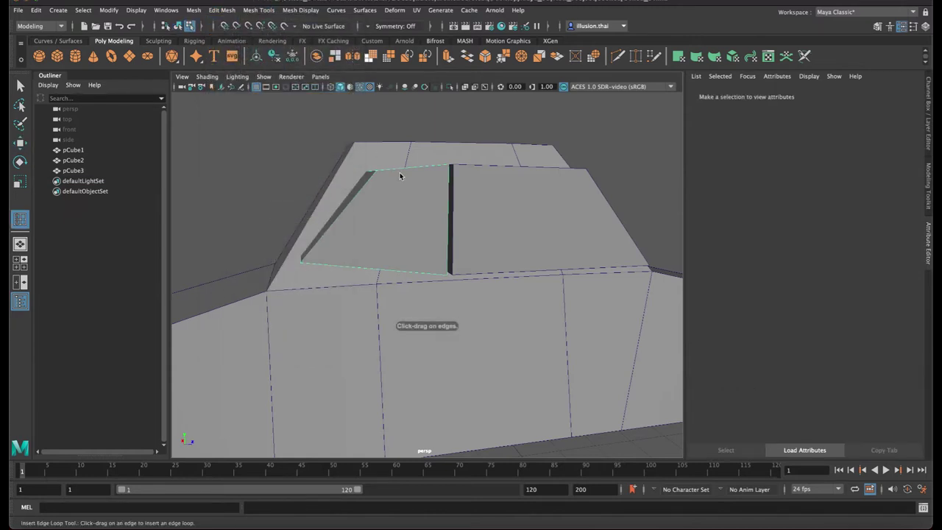
{"action": "left_click", "coordinate": [397, 172]}
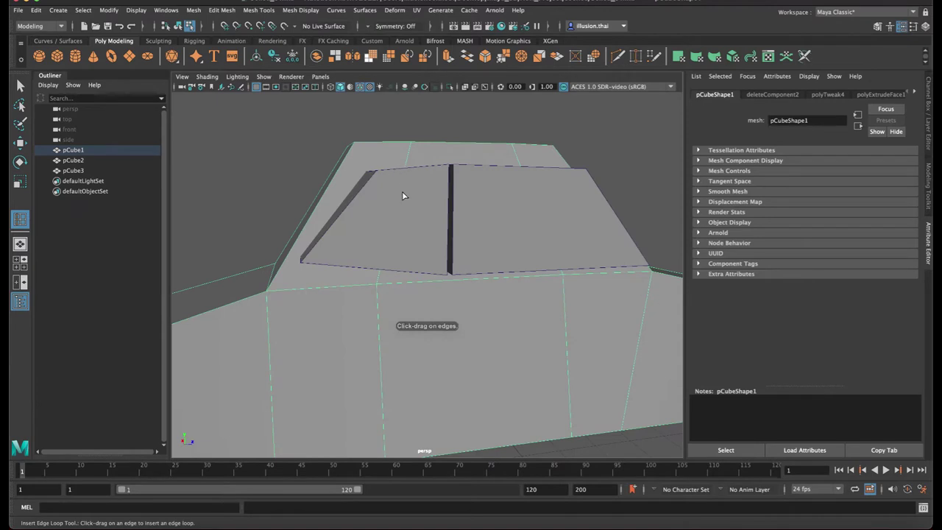
{"action": "left_click", "coordinate": [391, 171]}
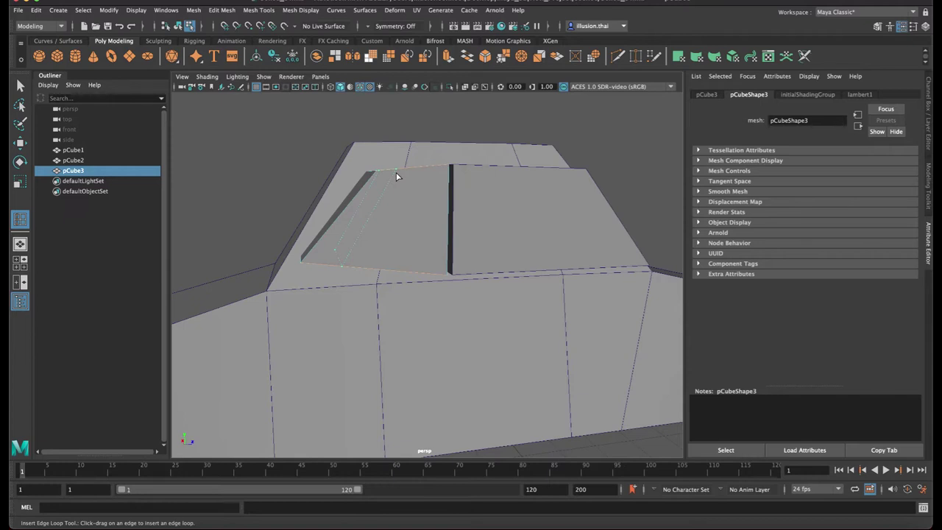
{"action": "left_click_drag", "start_coordinate": [396, 176], "coordinate": [407, 171]}
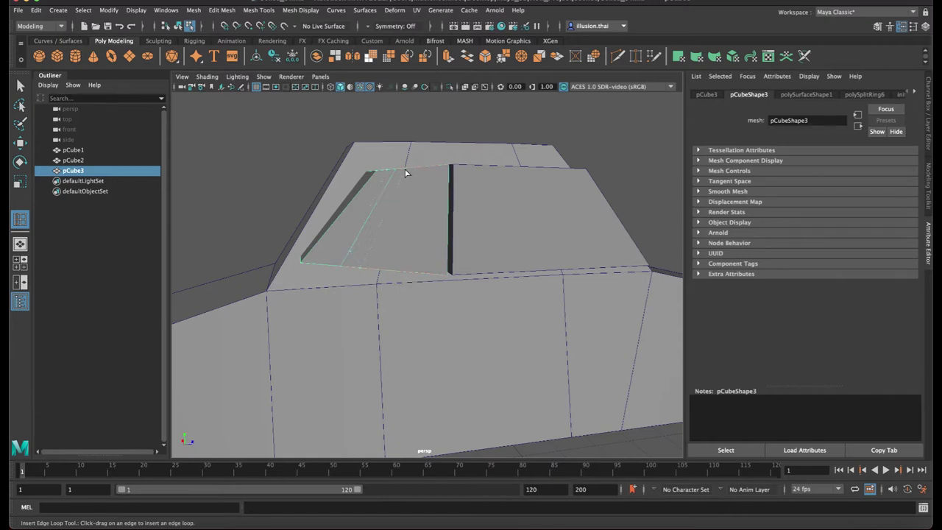
{"action": "key", "text": "q"}
{"action": "right_click_drag", "start_coordinate": [410, 190], "coordinate": [449, 114]}
{"action": "mouse_move", "coordinate": [391, 165]}
{"action": "left_mouse_down", "text": "alt"}
{"action": "mouse_move", "coordinate": [408, 208]}
{"action": "mouse_move", "coordinate": [429, 215]}
{"action": "mouse_move", "coordinate": [412, 191]}
{"action": "left_mouse_up", "text": "alt"}
{"action": "left_click", "coordinate": [397, 189]}
{"action": "right_click_drag", "start_coordinate": [400, 190], "coordinate": [362, 215]}
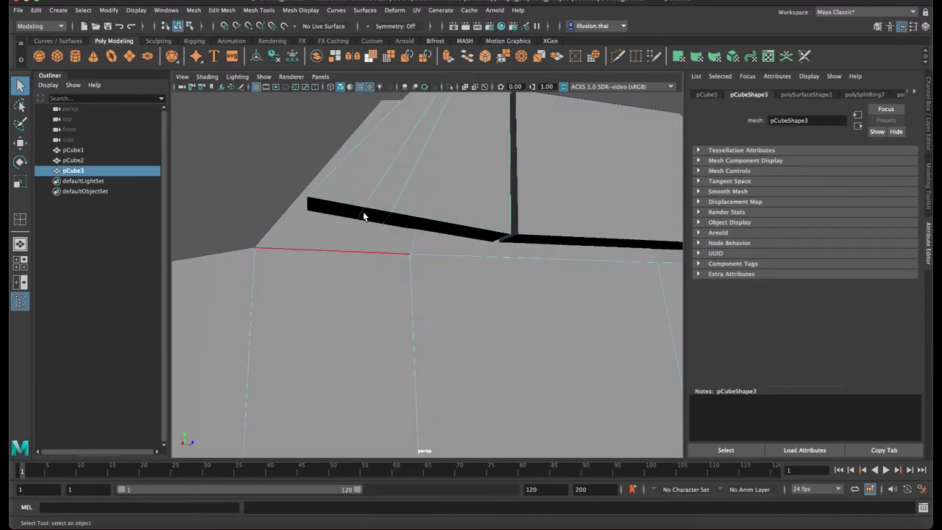
{"action": "left_click", "coordinate": [359, 213]}
{"action": "left_click_drag", "start_coordinate": [359, 212], "coordinate": [366, 207], "text": "alt"}
{"action": "right_click_drag", "start_coordinate": [353, 234], "coordinate": [248, 164]}
{"action": "left_click", "coordinate": [248, 164]}
{"action": "left_click", "coordinate": [381, 172]}
{"action": "right_click_drag", "start_coordinate": [389, 161], "coordinate": [385, 147]}
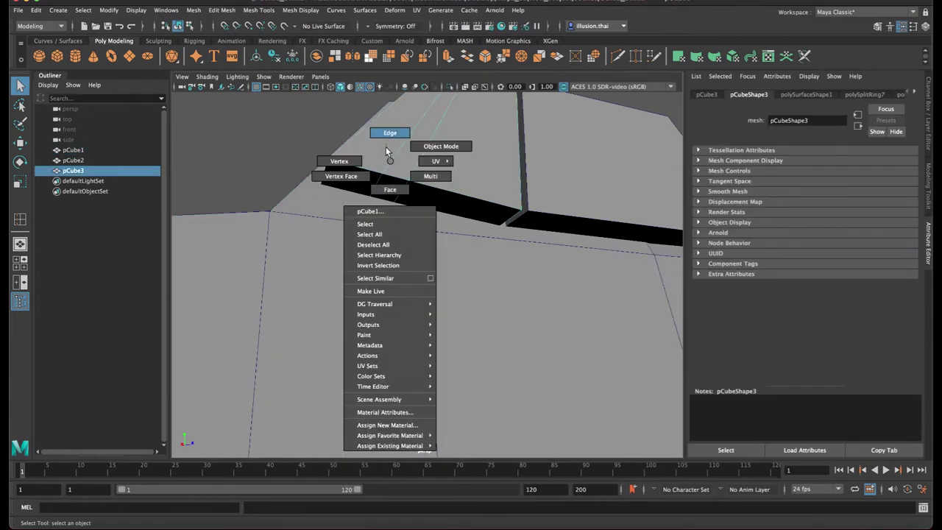
{"action": "mouse_move", "coordinate": [419, 193]}
{"action": "left_mouse_down", "text": "alt"}
{"action": "mouse_move", "coordinate": [515, 223]}
{"action": "mouse_move", "coordinate": [503, 226]}
{"action": "left_mouse_up", "text": "alt"}
{"action": "left_click", "coordinate": [502, 226]}
{"action": "left_click", "coordinate": [442, 195]}
{"action": "right_click_drag", "start_coordinate": [447, 189], "coordinate": [499, 175]}
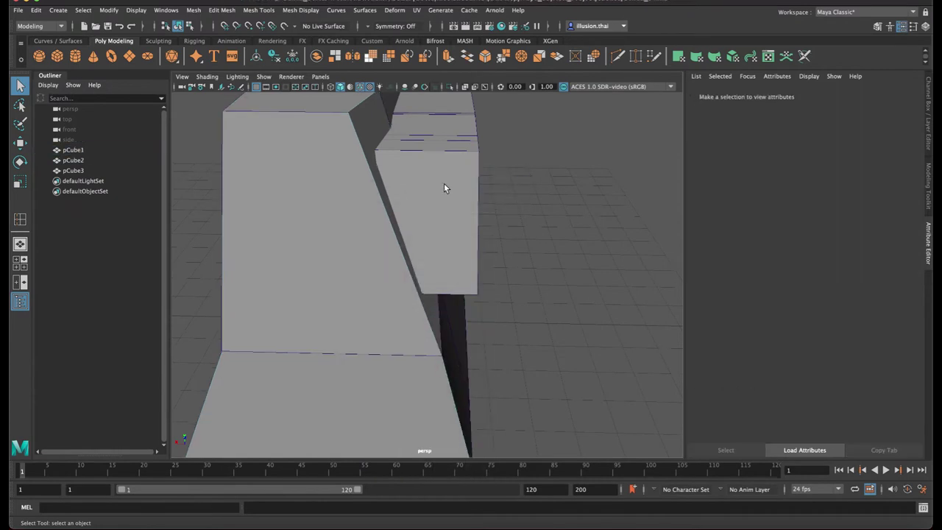
{"action": "left_click", "coordinate": [445, 190]}
{"action": "right_click", "coordinate": [454, 203]}
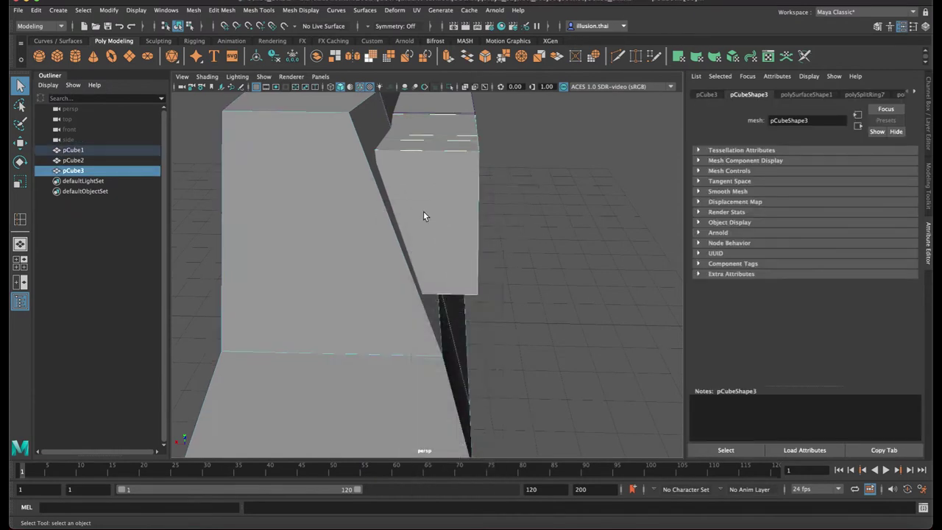
{"action": "left_click_drag", "start_coordinate": [423, 211], "coordinate": [426, 164], "text": "alt"}
{"action": "right_click_drag", "start_coordinate": [427, 164], "coordinate": [477, 149]}
{"action": "left_click", "coordinate": [297, 133]}
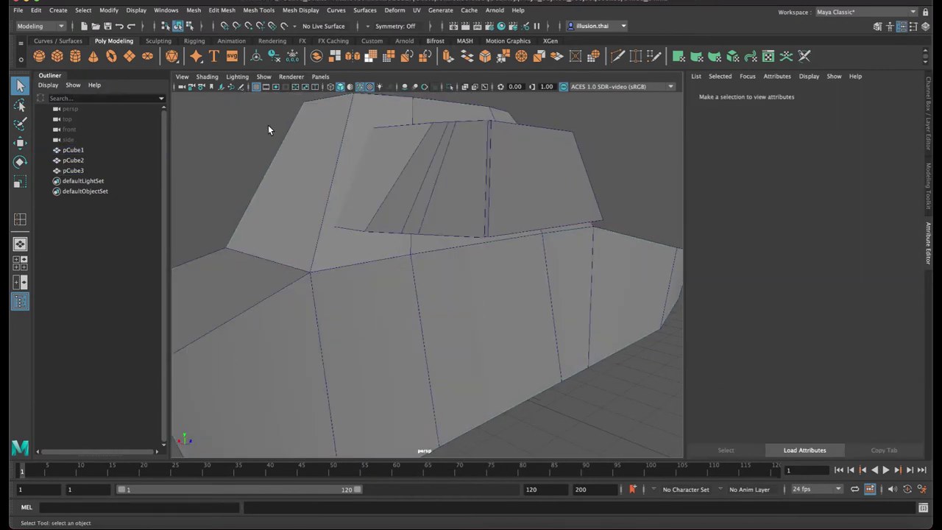
{"action": "right_click_drag", "start_coordinate": [268, 124], "coordinate": [425, 187], "text": "alt"}
{"action": "mouse_move", "coordinate": [425, 187]}
{"action": "left_mouse_down", "text": "alt"}
{"action": "mouse_move", "coordinate": [387, 152]}
{"action": "mouse_move", "coordinate": [388, 227]}
{"action": "left_mouse_up", "text": "alt"}
{"action": "right_click", "coordinate": [389, 227]}
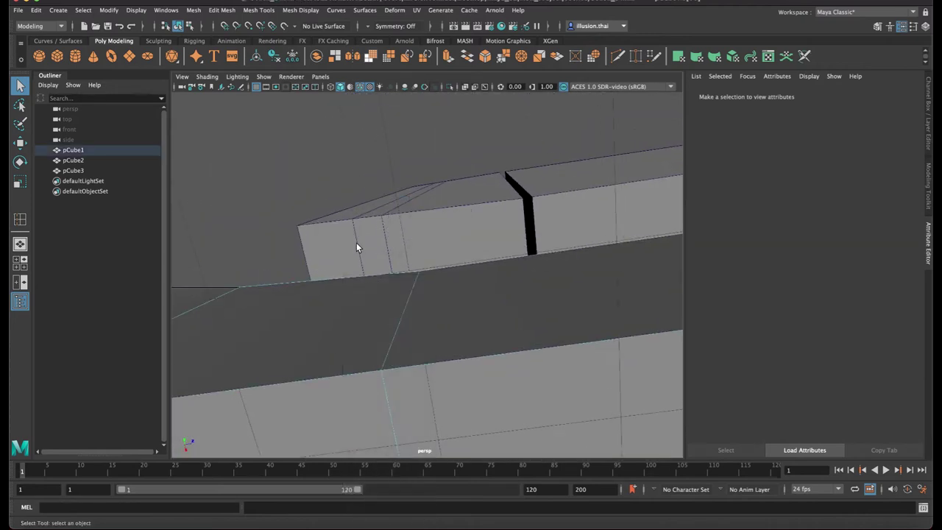
{"action": "left_click", "coordinate": [357, 244]}
{"action": "right_click", "coordinate": [353, 222]}
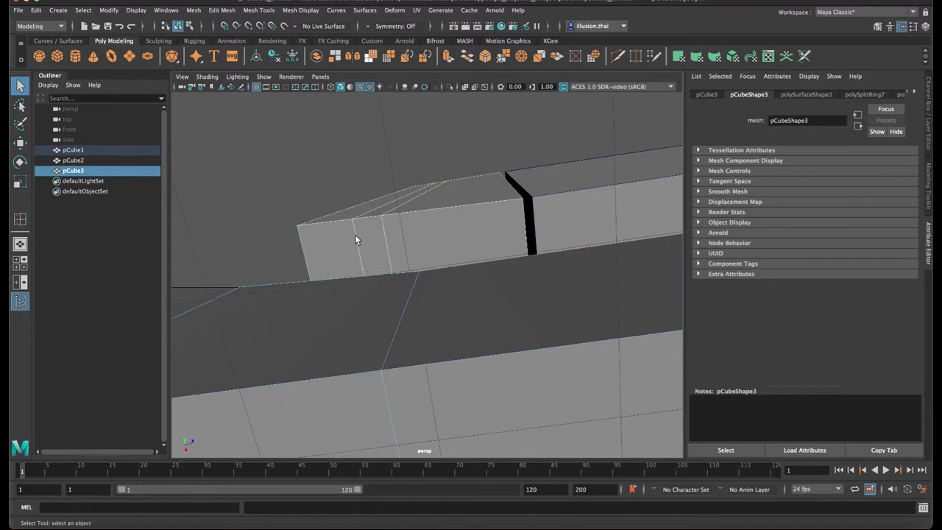
{"action": "right_click_drag", "start_coordinate": [353, 229], "coordinate": [355, 207]}
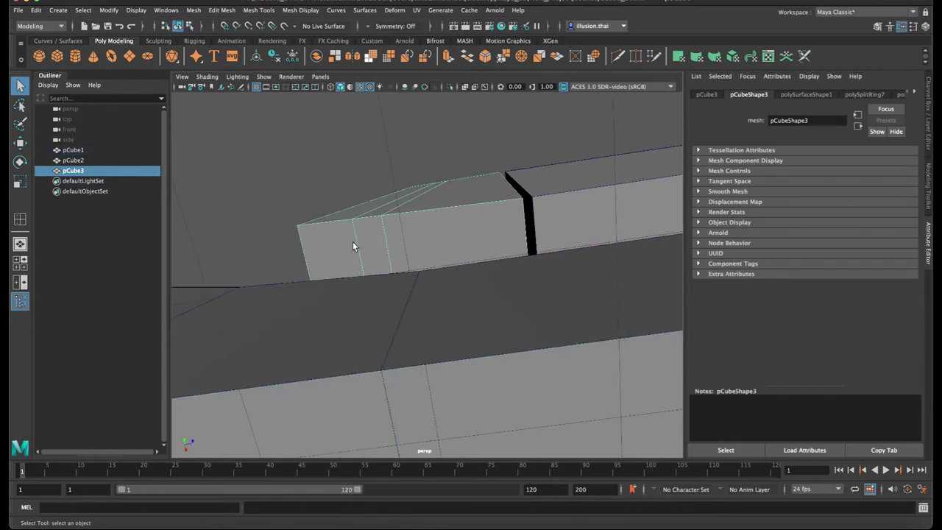
{"action": "right_click_drag", "start_coordinate": [353, 243], "coordinate": [358, 237]}
{"action": "mouse_move", "coordinate": [356, 244]}
{"action": "left_mouse_down", "text": "alt"}
{"action": "mouse_move", "coordinate": [346, 261]}
{"action": "mouse_move", "coordinate": [415, 295]}
{"action": "mouse_move", "coordinate": [557, 342]}
{"action": "left_mouse_up", "text": "alt"}
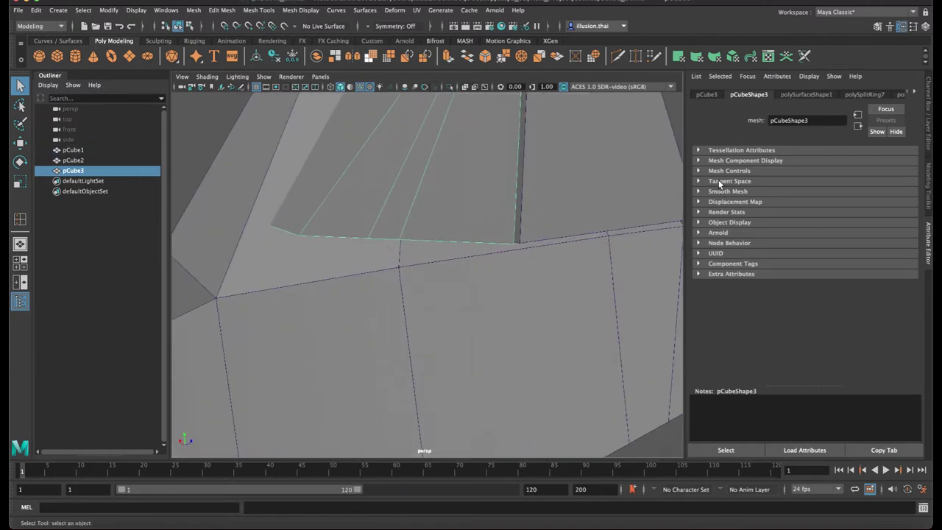
Create display layer1, add the car body pCube1 to it, and set it to Reference
{"action": "key", "text": "ctrl+a"}
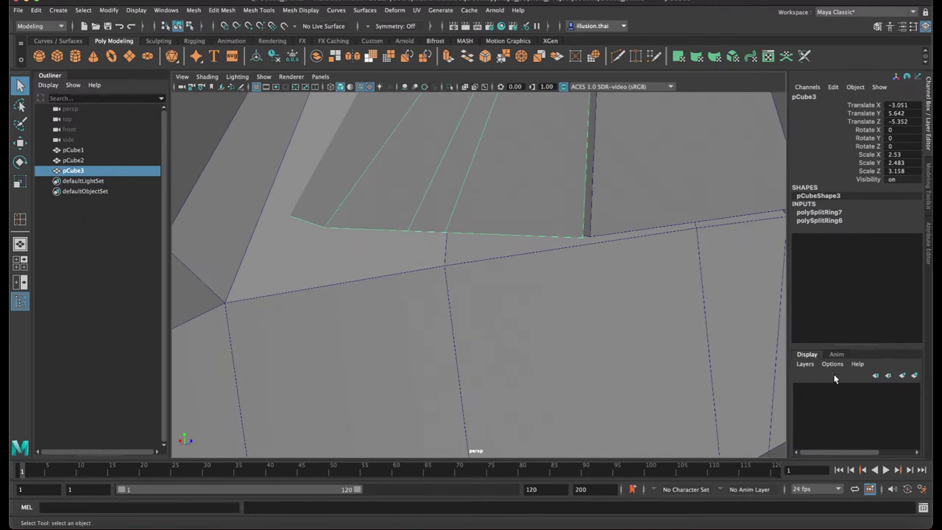
{"action": "left_click", "coordinate": [810, 371]}
{"action": "left_click", "coordinate": [830, 307]}
{"action": "right_click", "coordinate": [844, 412]}
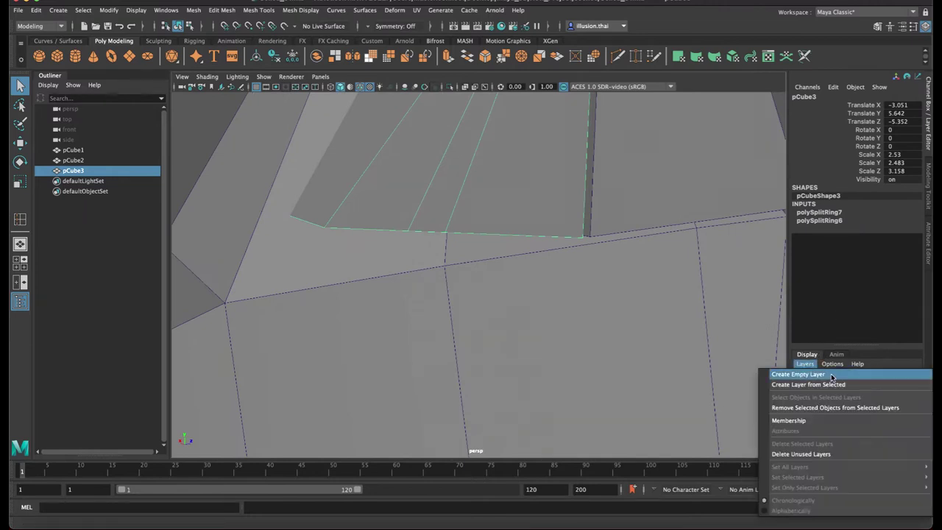
{"action": "left_click", "coordinate": [802, 373]}
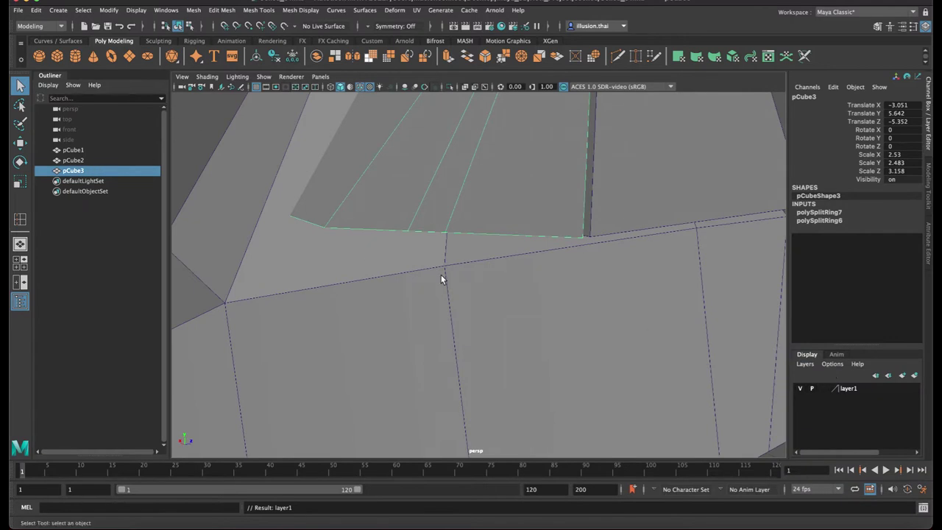
{"action": "left_click_drag", "start_coordinate": [515, 286], "coordinate": [474, 303], "text": "alt"}
{"action": "left_click", "coordinate": [515, 325]}
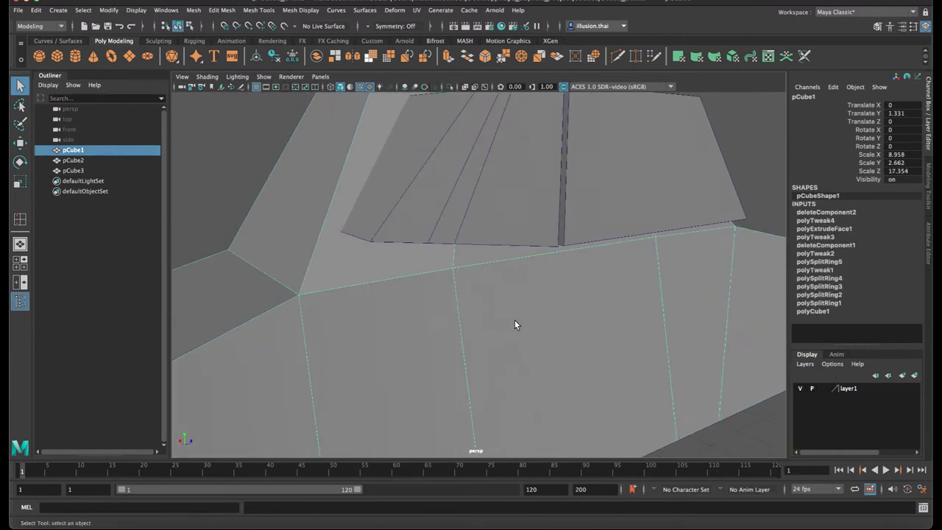
{"action": "right_click", "coordinate": [849, 392]}
{"action": "left_click", "coordinate": [841, 413]}
{"action": "left_click", "coordinate": [824, 389]}
Raise a corner vertex of the small window block pCube3 with the Move tool
{"action": "left_click", "coordinate": [468, 216]}
{"action": "left_click_drag", "start_coordinate": [468, 217], "coordinate": [382, 204], "text": "alt"}
{"action": "right_click_drag", "start_coordinate": [397, 194], "coordinate": [398, 221]}
{"action": "left_click_drag", "start_coordinate": [412, 234], "coordinate": [384, 237], "text": "alt"}
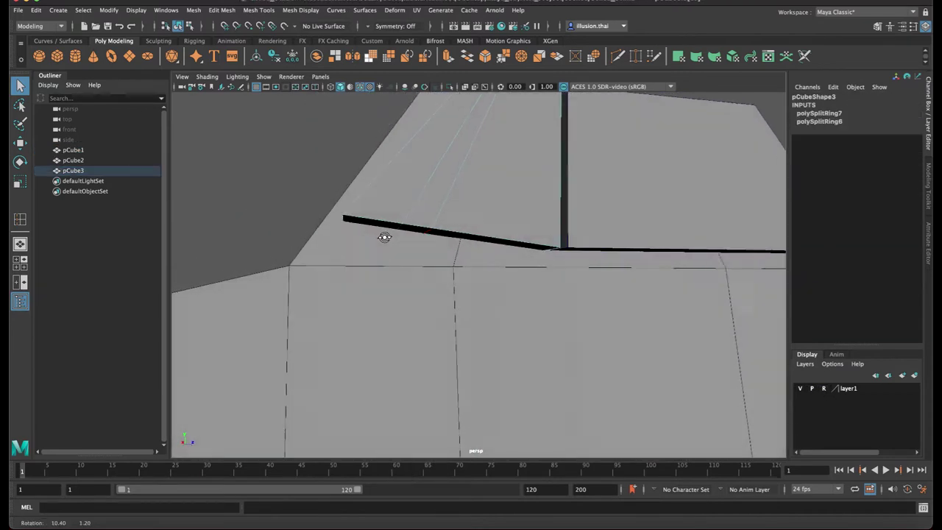
{"action": "key", "text": "w"}
{"action": "mouse_move", "coordinate": [395, 181]}
{"action": "left_mouse_down"}
{"action": "mouse_move", "coordinate": [368, 257]}
{"action": "mouse_move", "coordinate": [357, 192]}
{"action": "left_mouse_up"}
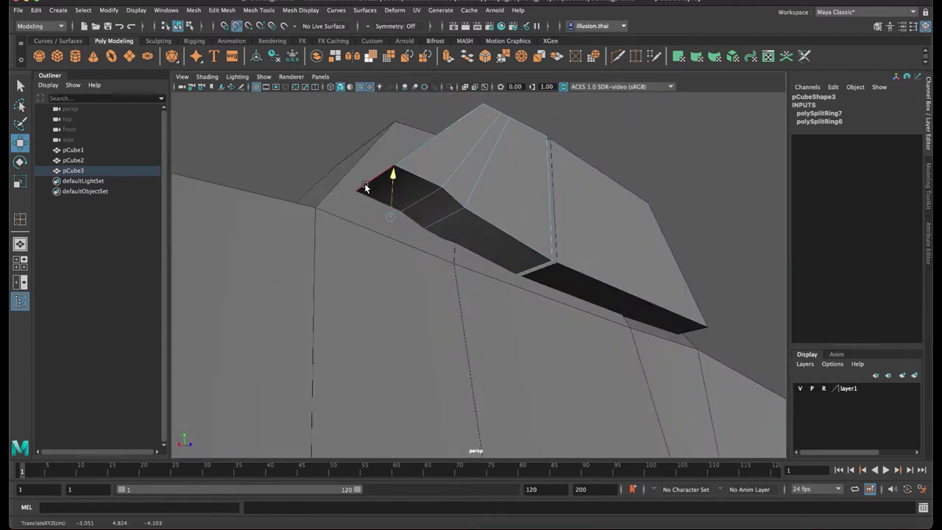
{"action": "scroll", "coordinate": [368, 188], "scroll_direction": "up", "scroll_amount": 5}
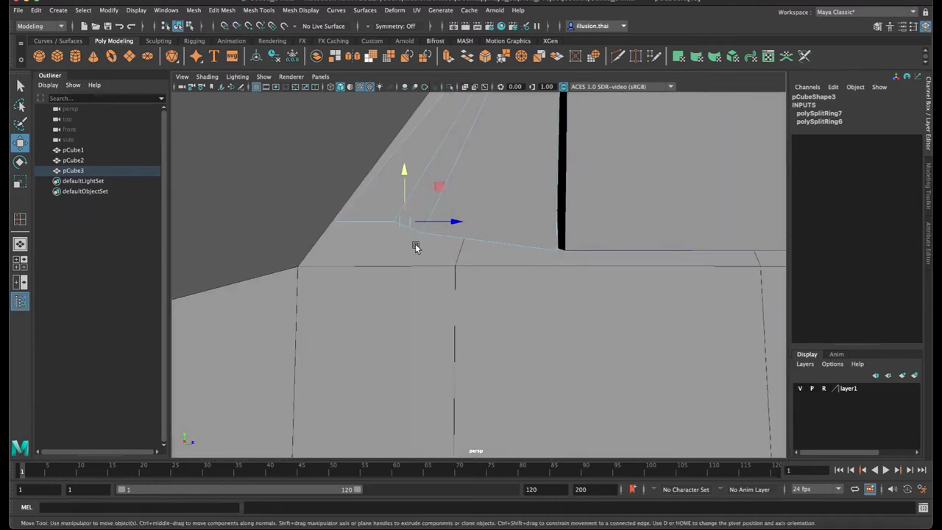
{"action": "mouse_move", "coordinate": [435, 242]}
{"action": "left_mouse_down", "text": "alt"}
{"action": "mouse_move", "coordinate": [420, 228]}
{"action": "mouse_move", "coordinate": [462, 242]}
{"action": "left_mouse_up", "text": "alt"}
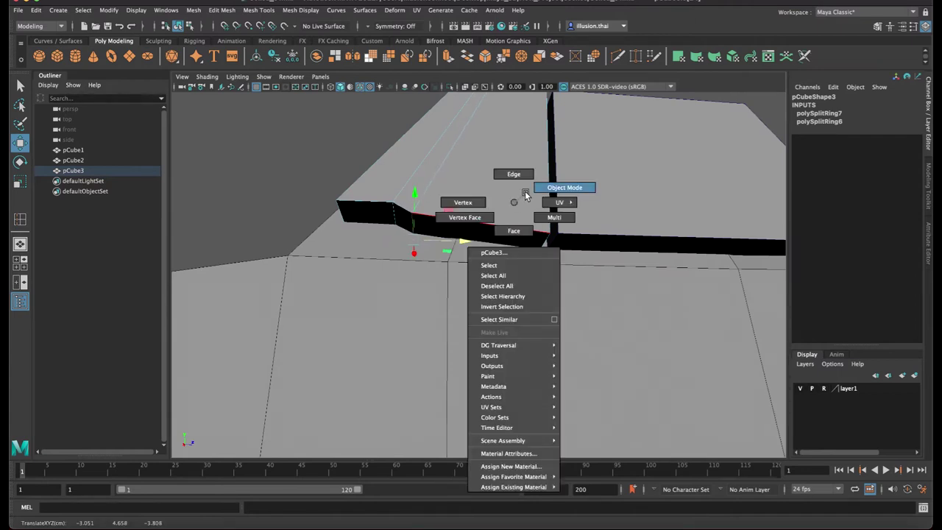
{"action": "right_click_drag", "start_coordinate": [462, 242], "coordinate": [565, 187]}
{"action": "left_click", "coordinate": [321, 147]}
Select all of the car body's roof-top vertices in vertex mode
{"action": "mouse_move", "coordinate": [360, 165]}
{"action": "left_mouse_down", "text": "alt"}
{"action": "mouse_move", "coordinate": [368, 196]}
{"action": "mouse_move", "coordinate": [437, 197]}
{"action": "mouse_move", "coordinate": [441, 212]}
{"action": "mouse_move", "coordinate": [396, 220]}
{"action": "mouse_move", "coordinate": [426, 219]}
{"action": "mouse_move", "coordinate": [393, 210]}
{"action": "mouse_move", "coordinate": [409, 222]}
{"action": "mouse_move", "coordinate": [395, 212]}
{"action": "left_mouse_up", "text": "alt"}
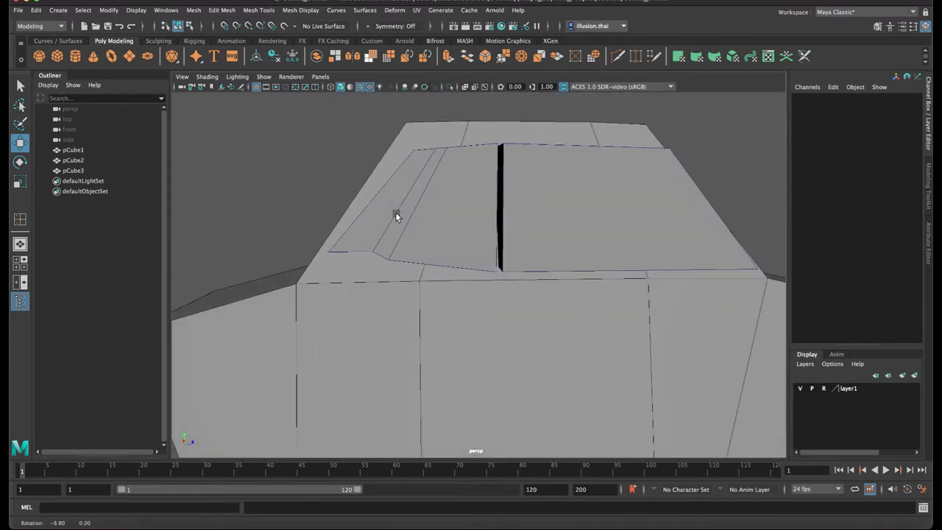
{"action": "scroll", "coordinate": [732, 341], "scroll_direction": "down", "scroll_amount": 2}
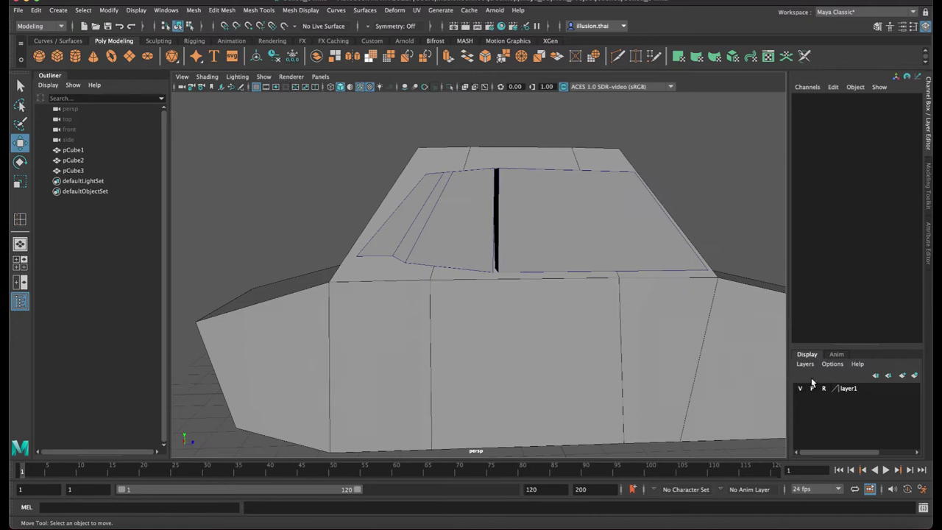
{"action": "left_click", "coordinate": [429, 154]}
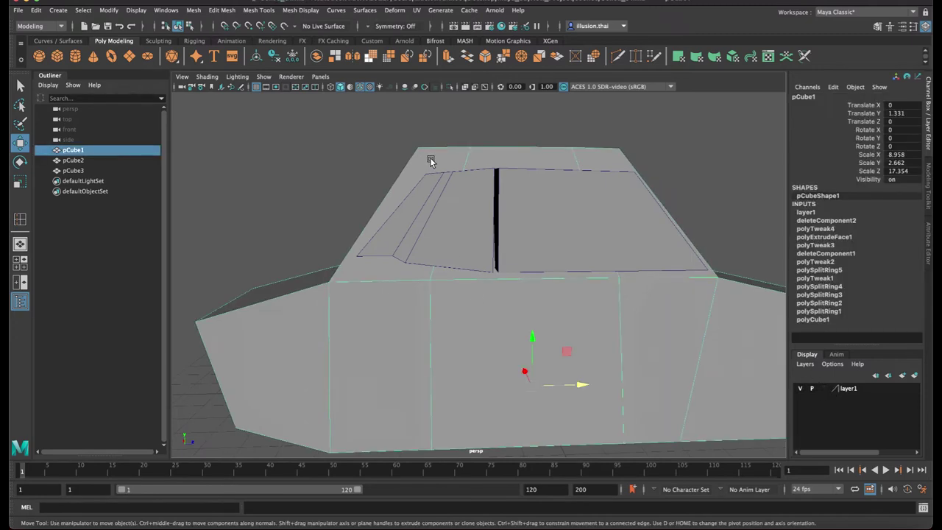
{"action": "right_click_drag", "start_coordinate": [430, 159], "coordinate": [410, 162]}
{"action": "left_click", "coordinate": [402, 160]}
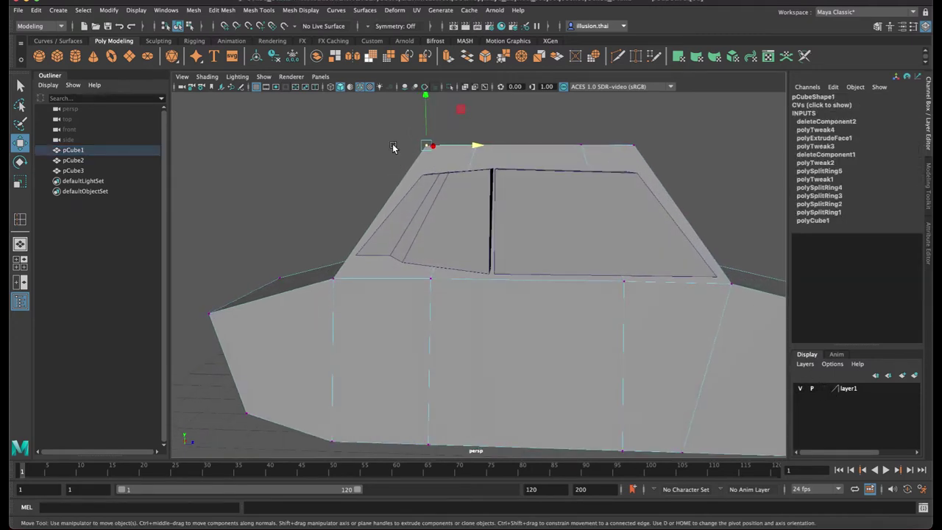
{"action": "left_click_drag", "start_coordinate": [448, 139], "coordinate": [671, 164]}
{"action": "mouse_move", "coordinate": [667, 167]}
{"action": "left_mouse_down", "text": "alt"}
{"action": "mouse_move", "coordinate": [465, 117]}
{"action": "mouse_move", "coordinate": [478, 131]}
{"action": "mouse_move", "coordinate": [467, 134]}
{"action": "left_mouse_up", "text": "alt"}
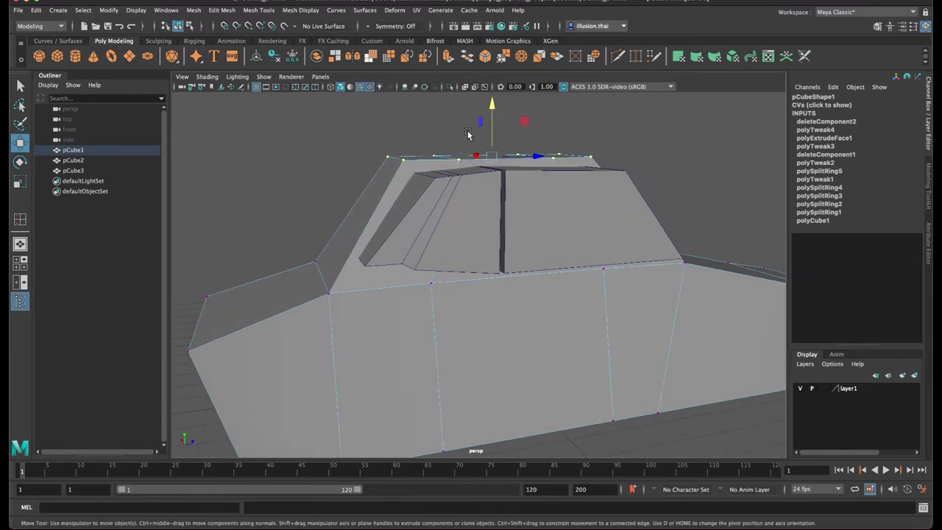
Maximize the side view in wireframe and zoom in on the car
{"action": "key", "text": "space"}
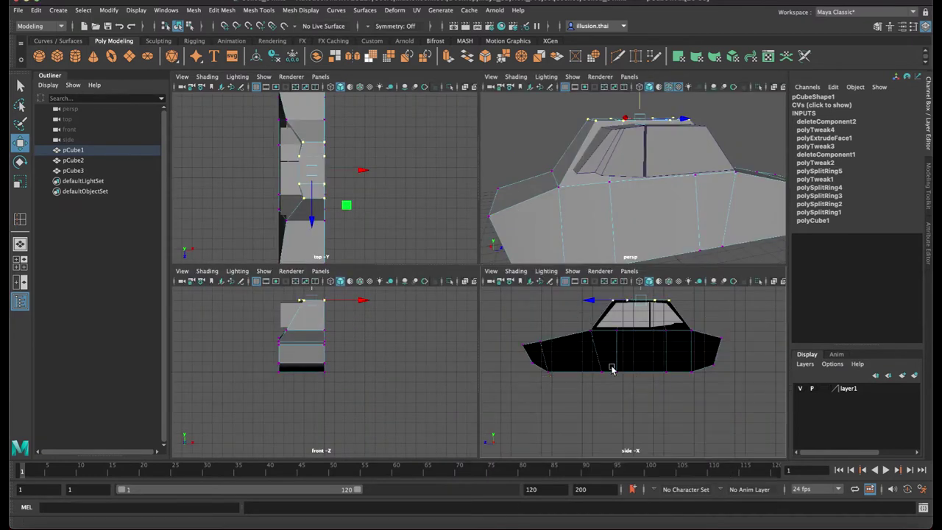
{"action": "key", "text": "space"}
{"action": "key", "text": "5"}
{"action": "key", "text": "4"}
{"action": "scroll", "coordinate": [552, 309], "scroll_direction": "up", "scroll_amount": 2}
{"action": "scroll", "coordinate": [521, 370], "scroll_direction": "up", "scroll_amount": 2}
{"action": "scroll", "coordinate": [540, 267], "scroll_direction": "up", "scroll_amount": 2}
{"action": "scroll", "coordinate": [587, 273], "scroll_direction": "up", "scroll_amount": 2}
{"action": "scroll", "coordinate": [586, 273], "scroll_direction": "up", "scroll_amount": 1}
Lower the top roof vertex slightly and slide it to the left
{"action": "left_click_drag", "start_coordinate": [518, 193], "coordinate": [560, 240]}
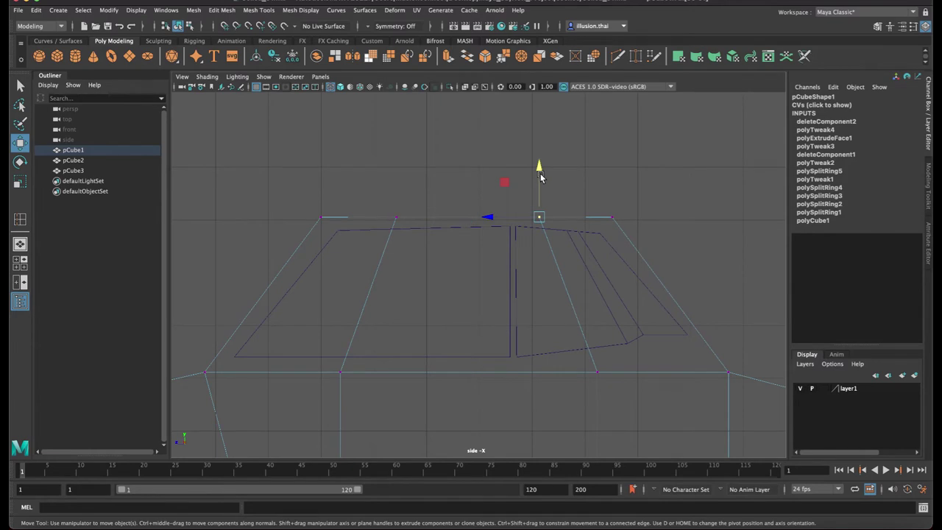
{"action": "left_click_drag", "start_coordinate": [540, 173], "coordinate": [555, 238]}
{"action": "left_click", "coordinate": [500, 178]}
{"action": "left_click_drag", "start_coordinate": [497, 224], "coordinate": [467, 224]}
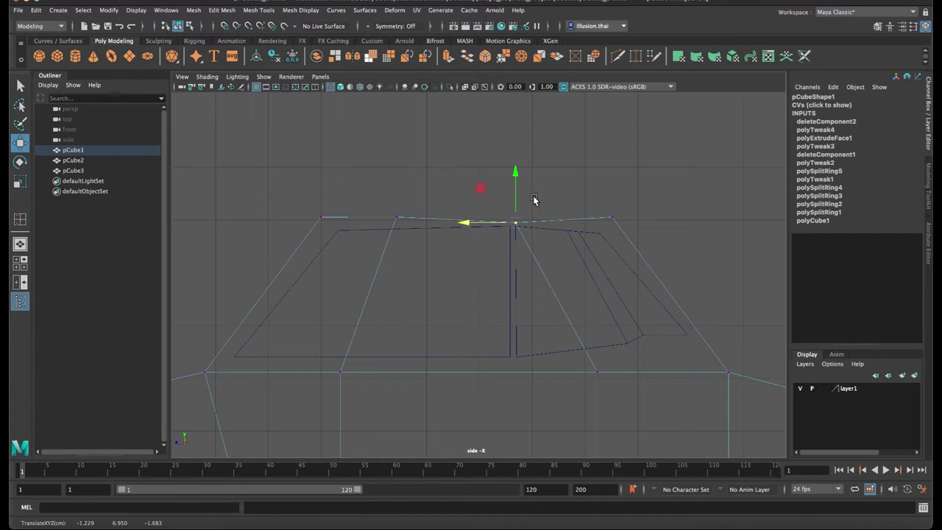
{"action": "left_click_drag", "start_coordinate": [517, 182], "coordinate": [517, 174]}
Pull the right roof corner vertex inward and slightly lower
{"action": "left_click_drag", "start_coordinate": [610, 196], "coordinate": [645, 258]}
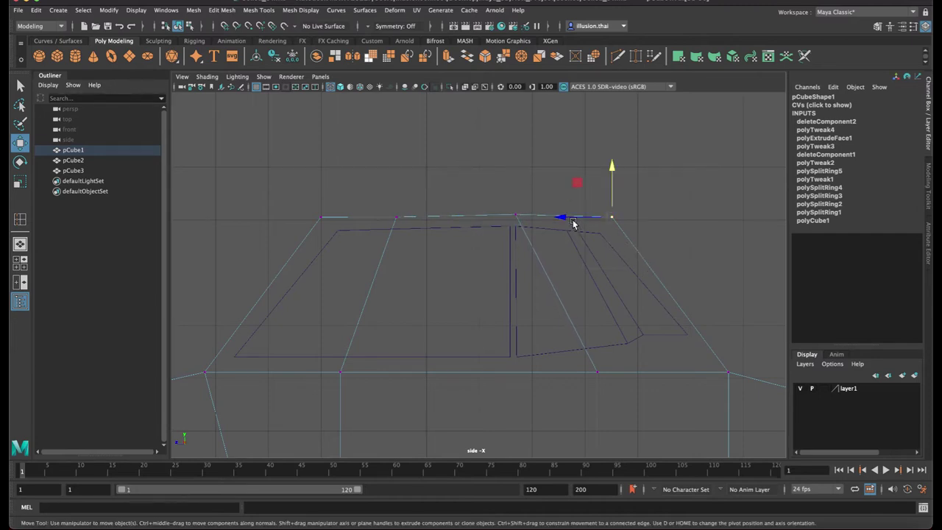
{"action": "mouse_move", "coordinate": [564, 216]}
{"action": "left_mouse_down"}
{"action": "mouse_move", "coordinate": [553, 217]}
{"action": "mouse_move", "coordinate": [643, 246]}
{"action": "left_mouse_up"}
{"action": "left_click", "coordinate": [603, 192]}
{"action": "left_click_drag", "start_coordinate": [602, 180], "coordinate": [600, 184]}
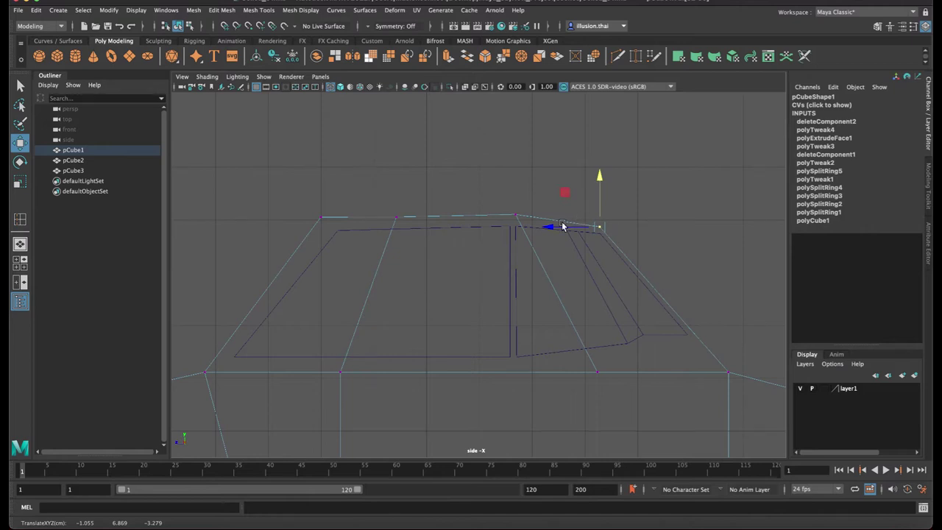
{"action": "left_click", "coordinate": [581, 197]}
{"action": "mouse_move", "coordinate": [577, 195]}
{"action": "left_mouse_down"}
{"action": "mouse_move", "coordinate": [608, 229]}
{"action": "mouse_move", "coordinate": [557, 230]}
{"action": "left_mouse_up"}
Push an outline vertex and a roof-line vertex to the right
{"action": "middle_click_drag", "start_coordinate": [629, 281], "coordinate": [565, 236], "text": "alt"}
{"action": "left_click", "coordinate": [645, 309]}
{"action": "middle_click_drag", "start_coordinate": [644, 309], "coordinate": [496, 298], "text": "alt"}
{"action": "left_click_drag", "start_coordinate": [510, 297], "coordinate": [584, 297]}
{"action": "left_click", "coordinate": [434, 151]}
{"action": "mouse_move", "coordinate": [390, 151]}
{"action": "left_mouse_down"}
{"action": "mouse_move", "coordinate": [435, 161]}
{"action": "mouse_move", "coordinate": [425, 165]}
{"action": "left_mouse_up"}
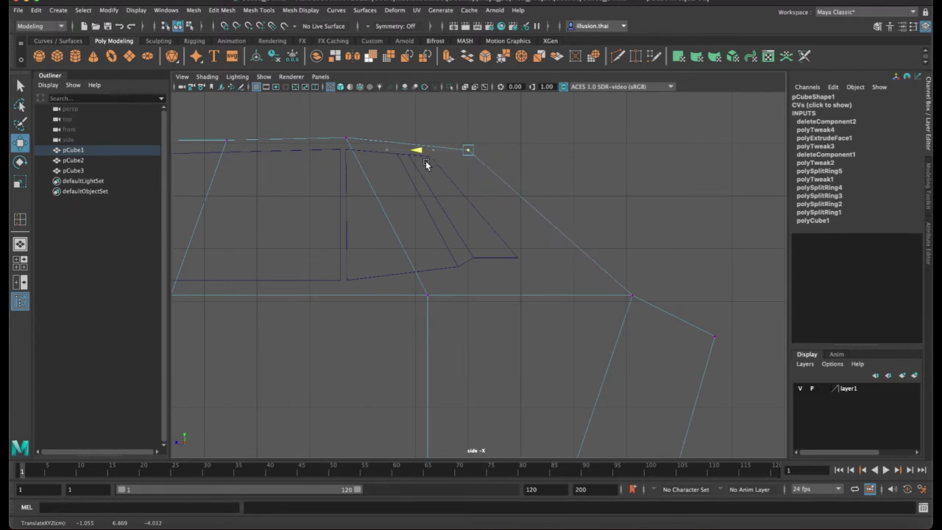
Push the car body's front-end vertices outward in the side view
{"action": "scroll", "coordinate": [582, 169], "scroll_direction": "down", "scroll_amount": 3}
{"action": "scroll", "coordinate": [580, 195], "scroll_direction": "down", "scroll_amount": 3}
{"action": "left_click_drag", "start_coordinate": [598, 191], "coordinate": [468, 331]}
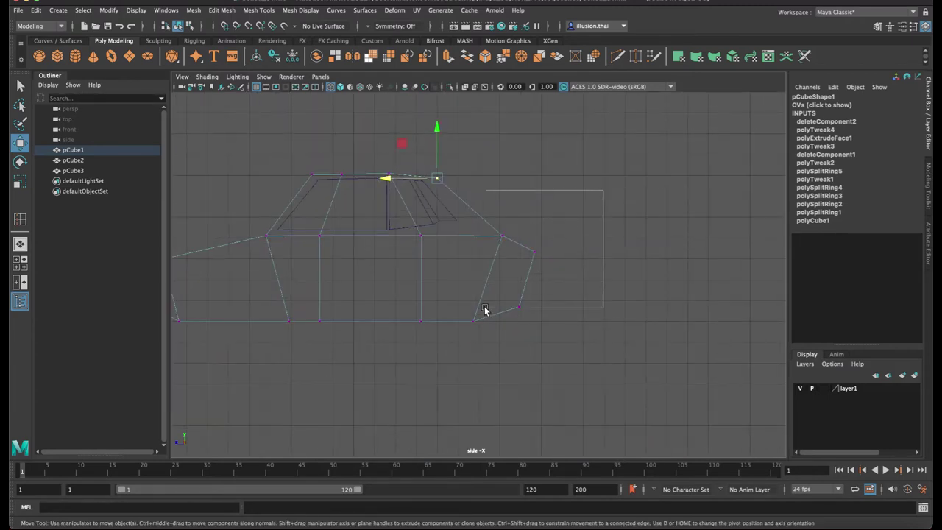
{"action": "left_click_drag", "start_coordinate": [463, 285], "coordinate": [480, 286]}
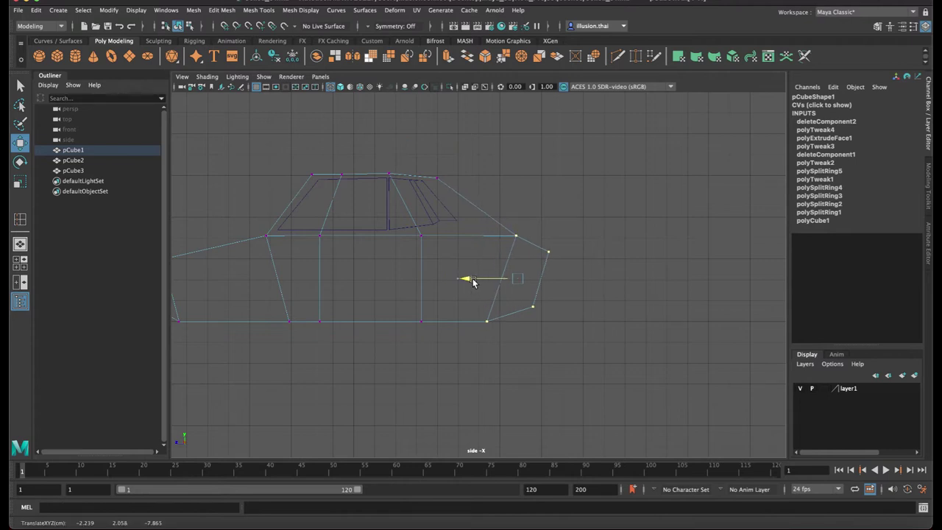
{"action": "middle_click_drag", "start_coordinate": [418, 282], "coordinate": [563, 259], "text": "alt"}
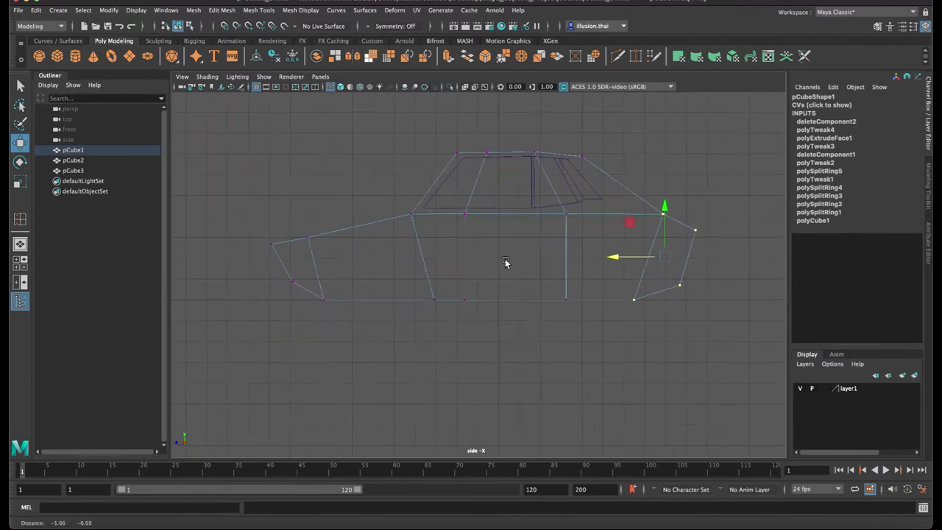
{"action": "left_click", "coordinate": [446, 209]}
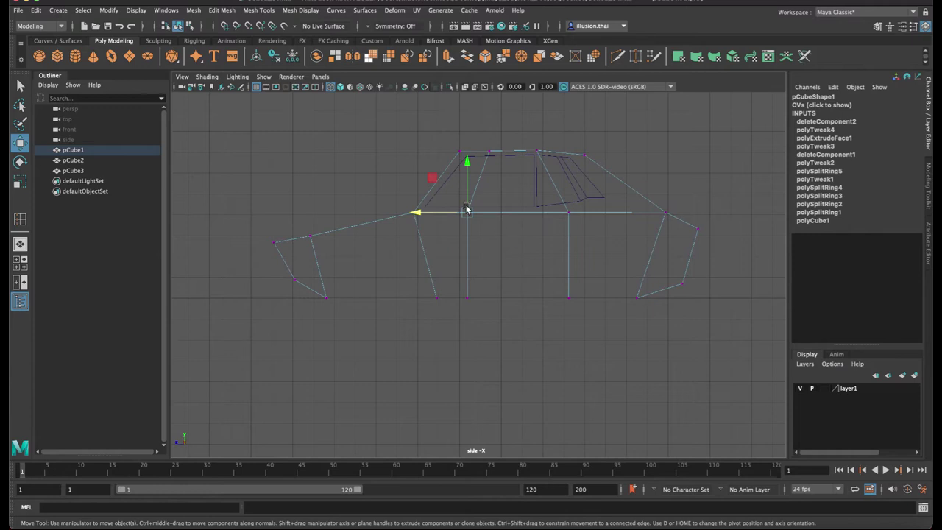
{"action": "scroll", "coordinate": [542, 214], "scroll_direction": "up", "scroll_amount": 3}
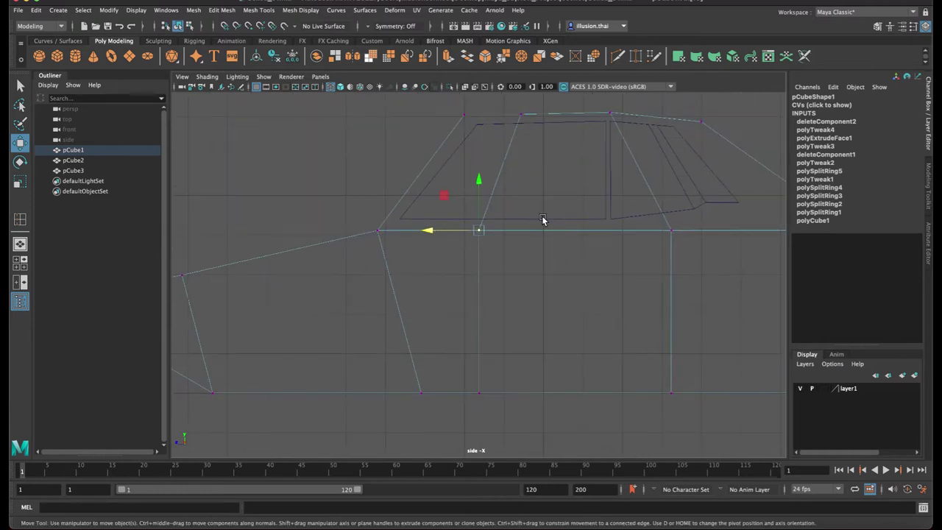
{"action": "right_click_drag", "start_coordinate": [542, 219], "coordinate": [581, 206]}
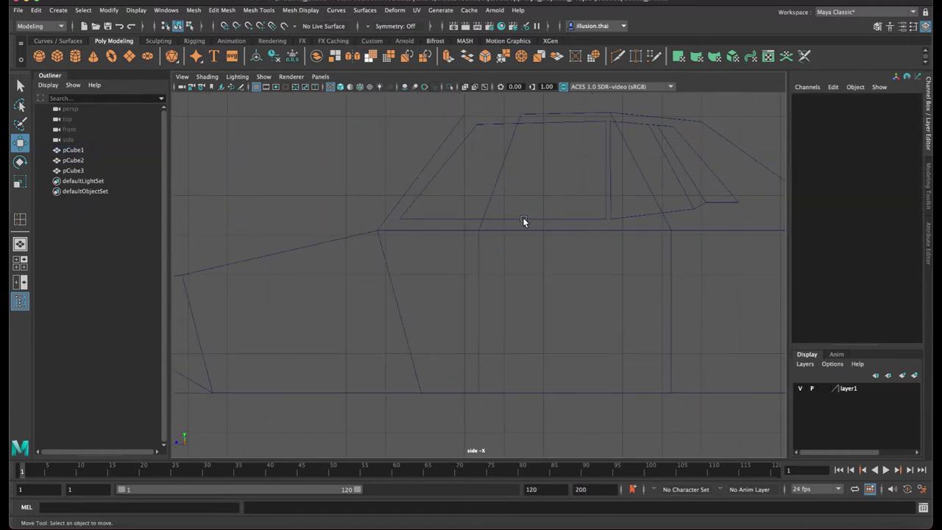
Slide the window piece pCube2's front vertices forward
{"action": "left_click", "coordinate": [523, 219]}
{"action": "right_click_drag", "start_coordinate": [515, 221], "coordinate": [459, 217]}
{"action": "left_click_drag", "start_coordinate": [359, 189], "coordinate": [417, 234]}
{"action": "left_click_drag", "start_coordinate": [348, 220], "coordinate": [321, 221]}
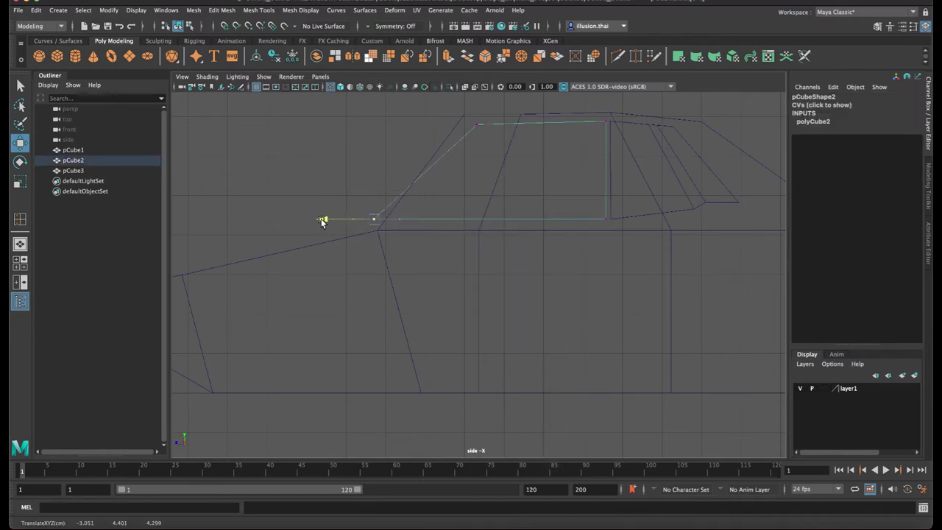
Stretch pCube1's whole front end further forward to lengthen the hood
{"action": "left_click", "coordinate": [388, 277]}
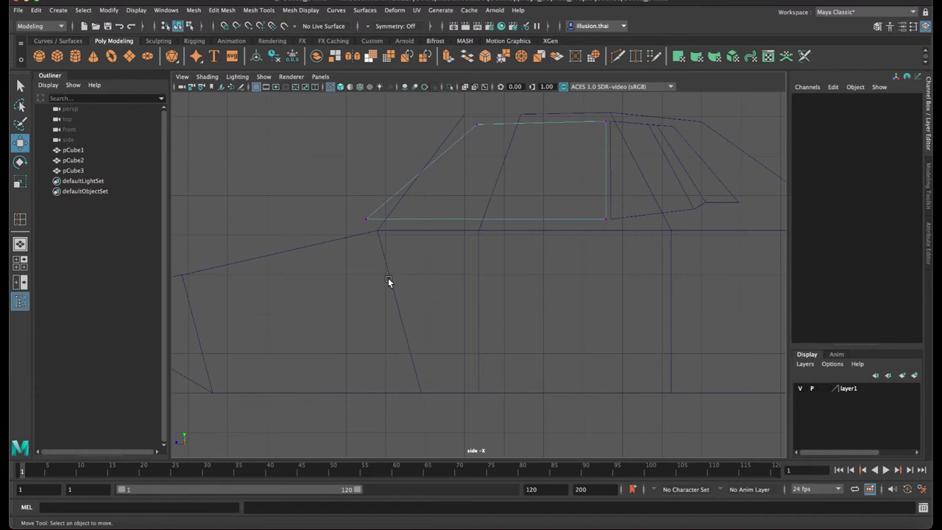
{"action": "right_click_drag", "start_coordinate": [389, 278], "coordinate": [338, 260]}
{"action": "key", "text": "f"}
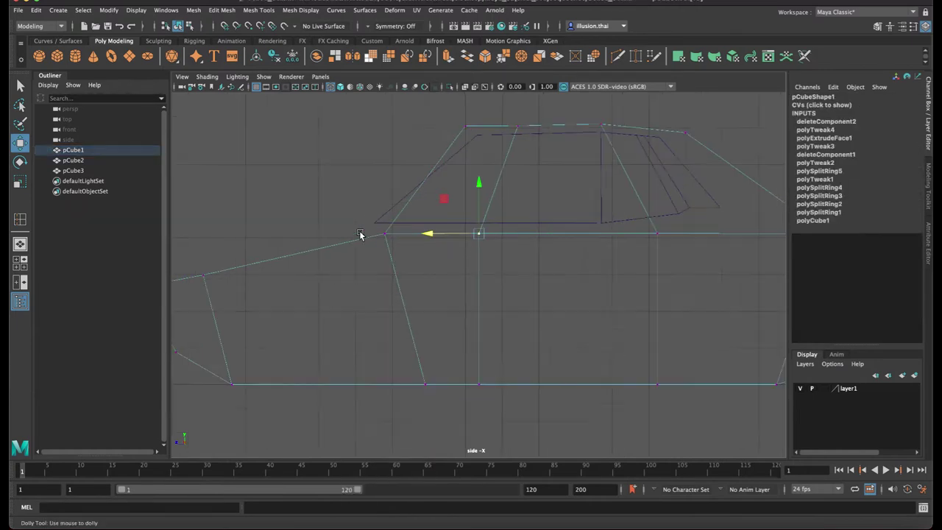
{"action": "left_click_drag", "start_coordinate": [233, 143], "coordinate": [408, 362]}
{"action": "left_click_drag", "start_coordinate": [405, 232], "coordinate": [451, 361]}
{"action": "left_click_drag", "start_coordinate": [318, 287], "coordinate": [312, 292]}
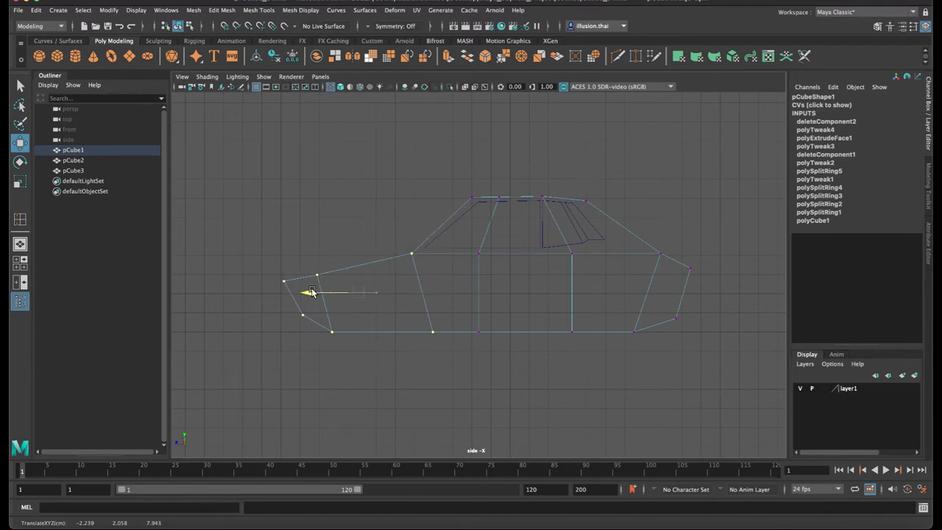
Nudge the front roof corner vertex slightly back, then leave vertex mode
{"action": "left_click_drag", "start_coordinate": [416, 182], "coordinate": [479, 216]}
{"action": "scroll", "coordinate": [437, 181], "scroll_direction": "up", "scroll_amount": 2}
{"action": "left_click_drag", "start_coordinate": [417, 166], "coordinate": [425, 166]}
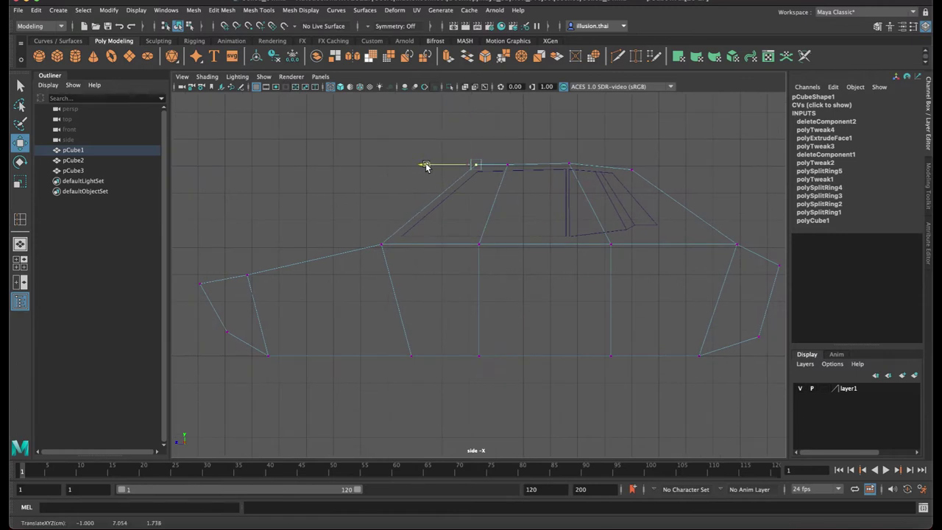
{"action": "left_click", "coordinate": [502, 166]}
{"action": "left_click", "coordinate": [505, 165]}
{"action": "right_click_drag", "start_coordinate": [498, 164], "coordinate": [561, 156]}
{"action": "mouse_move", "coordinate": [571, 171]}
{"action": "middle_mouse_down", "text": "alt"}
{"action": "mouse_move", "coordinate": [571, 161]}
{"action": "mouse_move", "coordinate": [612, 199]}
{"action": "middle_mouse_up", "text": "alt"}
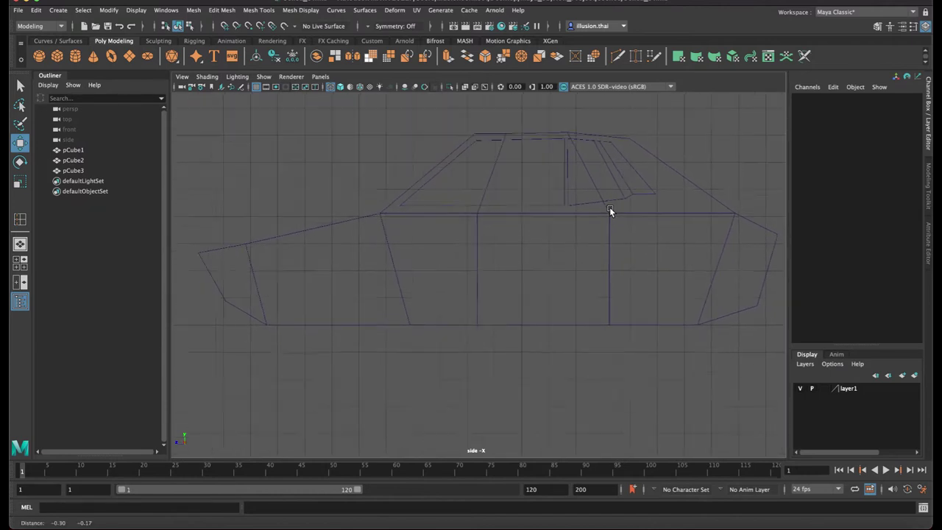
Raise the car body's front nose vertices upward in Y
{"action": "left_click", "coordinate": [356, 214]}
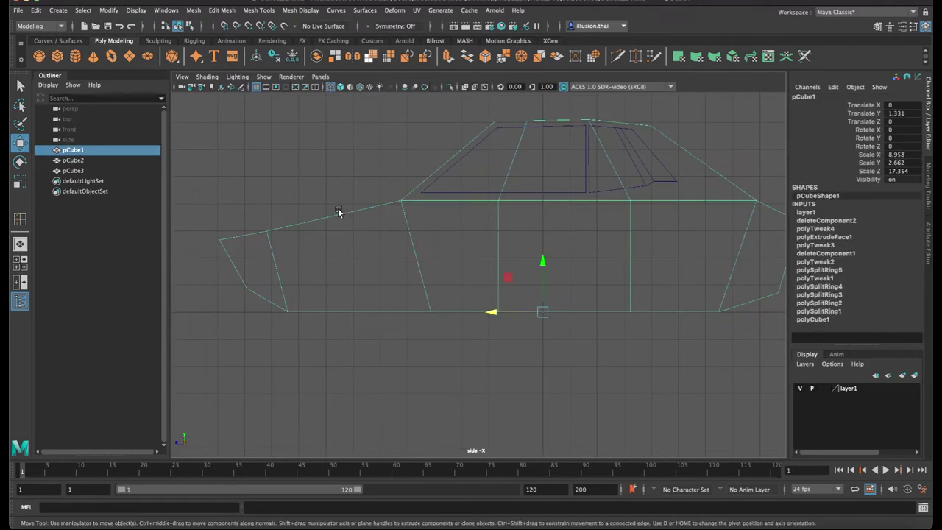
{"action": "right_click_drag", "start_coordinate": [341, 210], "coordinate": [283, 211]}
{"action": "left_click", "coordinate": [232, 239]}
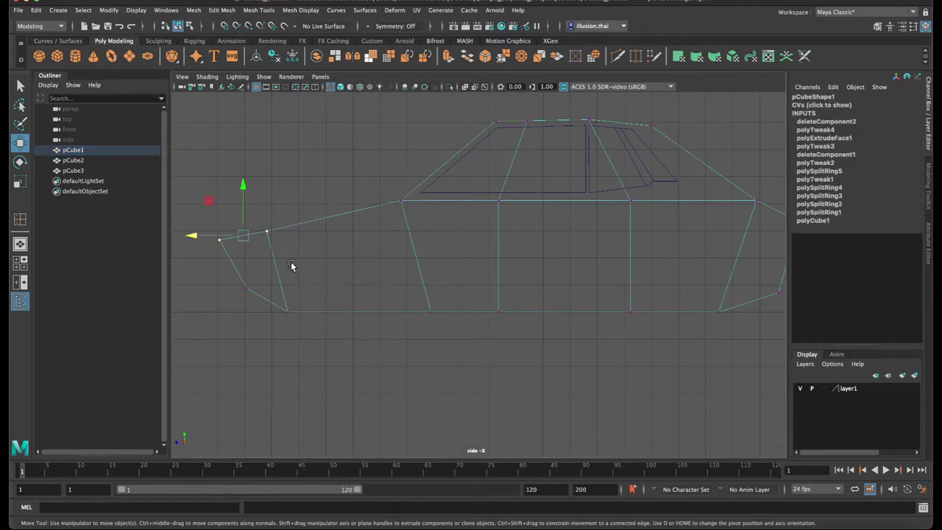
{"action": "left_click_drag", "start_coordinate": [246, 183], "coordinate": [248, 163]}
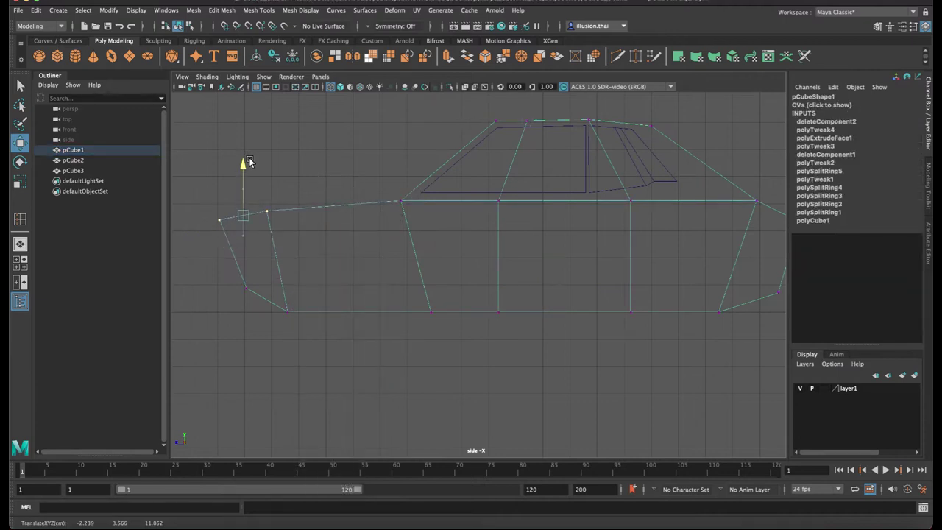
Reshape the rear, pulling the lower corner outward and the bottom vertex rearward
{"action": "middle_click_drag", "start_coordinate": [747, 241], "coordinate": [631, 233], "text": "alt"}
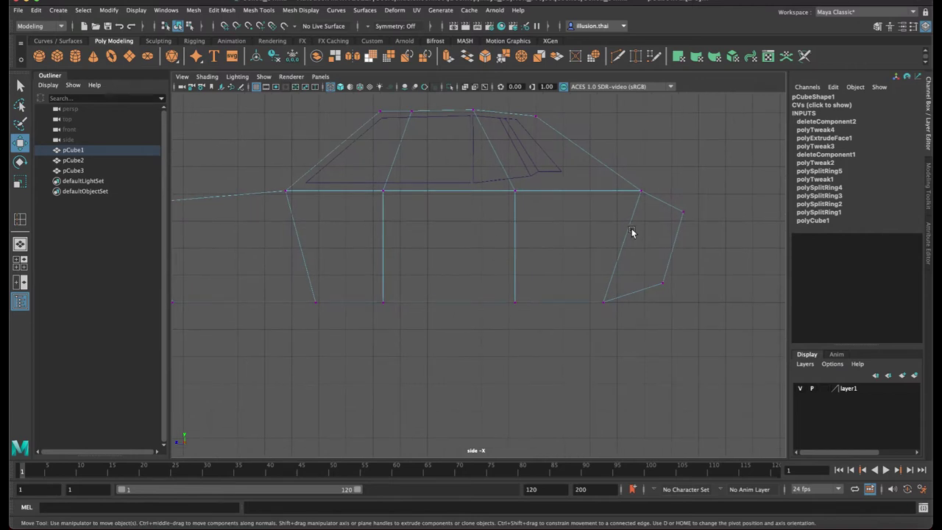
{"action": "mouse_move", "coordinate": [712, 204]}
{"action": "left_mouse_down"}
{"action": "mouse_move", "coordinate": [668, 230]}
{"action": "mouse_move", "coordinate": [686, 208]}
{"action": "left_mouse_up"}
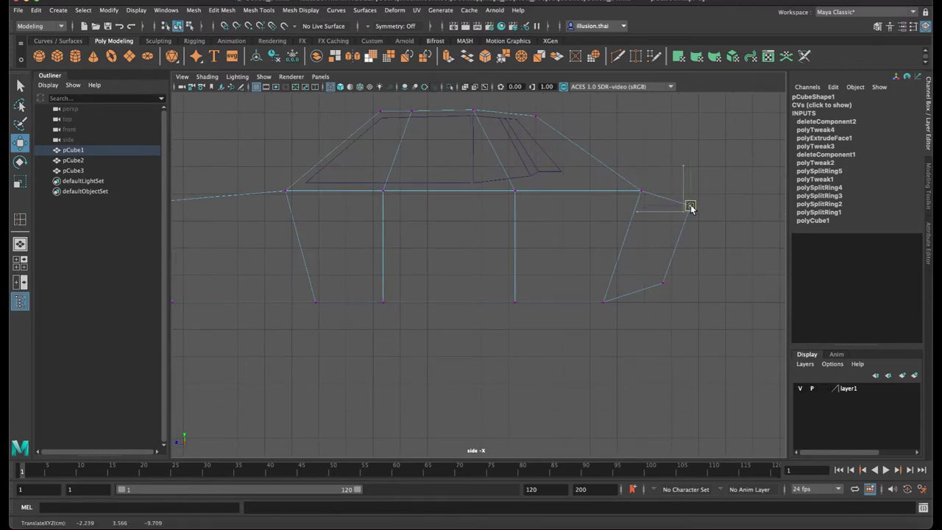
{"action": "left_click", "coordinate": [653, 282]}
{"action": "left_click_drag", "start_coordinate": [664, 290], "coordinate": [669, 286]}
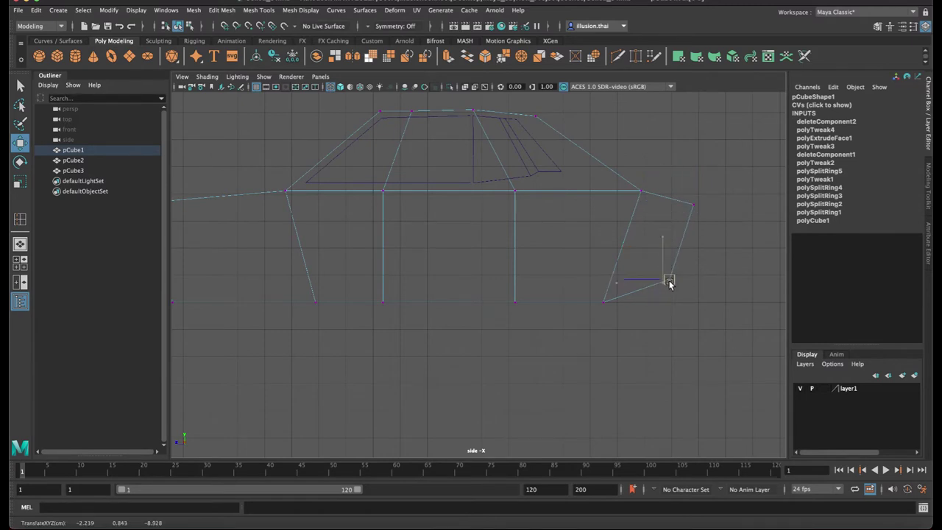
{"action": "left_click", "coordinate": [603, 302]}
{"action": "left_click_drag", "start_coordinate": [552, 306], "coordinate": [570, 302]}
Return to object mode and view the shaded car in perspective
{"action": "mouse_move", "coordinate": [568, 307]}
{"action": "middle_mouse_down", "text": "alt"}
{"action": "mouse_move", "coordinate": [469, 311]}
{"action": "mouse_move", "coordinate": [576, 233]}
{"action": "middle_mouse_up", "text": "alt"}
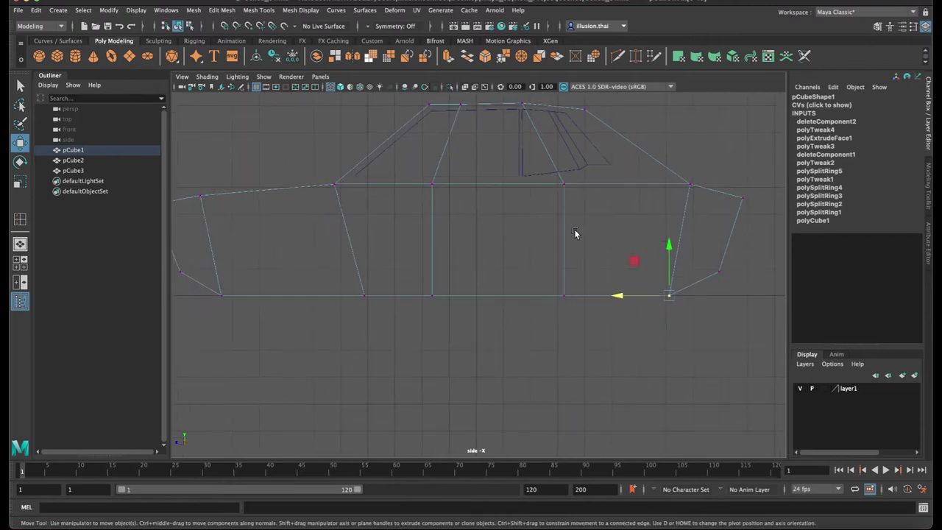
{"action": "right_click_drag", "start_coordinate": [561, 221], "coordinate": [589, 208]}
{"action": "middle_click_drag", "start_coordinate": [612, 187], "coordinate": [670, 222], "text": "alt"}
{"action": "scroll", "coordinate": [589, 245], "scroll_direction": "down", "scroll_amount": 2}
{"action": "scroll", "coordinate": [552, 249], "scroll_direction": "down", "scroll_amount": 1}
{"action": "left_click_drag", "start_coordinate": [508, 247], "coordinate": [524, 254], "text": "alt"}
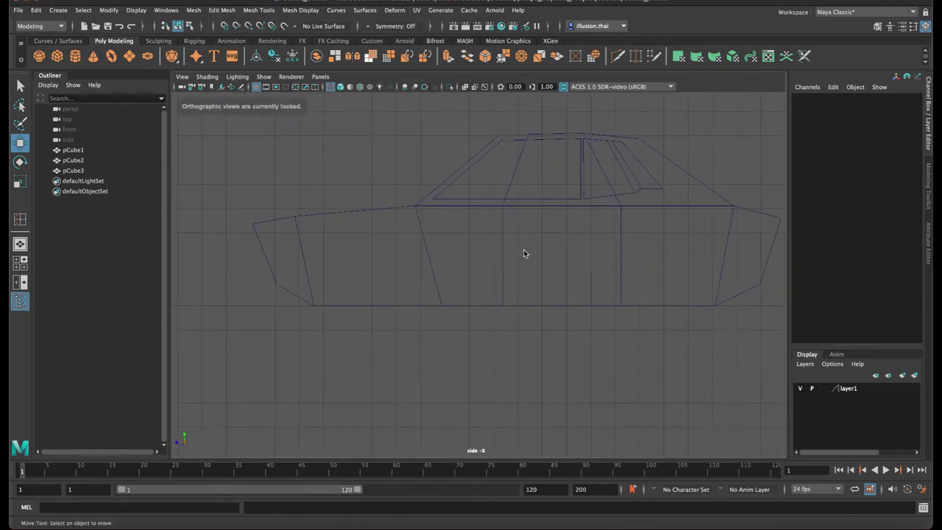
{"action": "key", "text": "space"}
{"action": "key", "text": "space"}
{"action": "mouse_move", "coordinate": [650, 284]}
{"action": "left_mouse_down", "text": "alt"}
{"action": "mouse_move", "coordinate": [483, 275]}
{"action": "mouse_move", "coordinate": [541, 271]}
{"action": "mouse_move", "coordinate": [519, 271]}
{"action": "mouse_move", "coordinate": [513, 253]}
{"action": "mouse_move", "coordinate": [438, 235]}
{"action": "left_mouse_up", "text": "alt"}
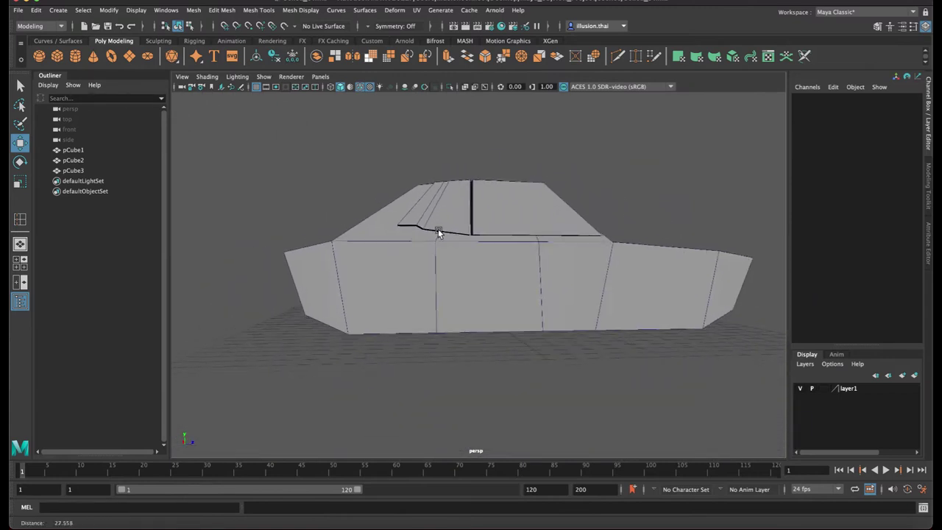
Create a polygon cylinder and rotate it exactly 90 degrees on Z so it lies on its side
{"action": "left_click", "coordinate": [75, 56]}
{"action": "left_click_drag", "start_coordinate": [610, 404], "coordinate": [579, 375], "text": "alt"}
{"action": "key", "text": "e"}
{"action": "left_click_drag", "start_coordinate": [485, 285], "coordinate": [544, 288]}
{"action": "double_click", "coordinate": [896, 147]}
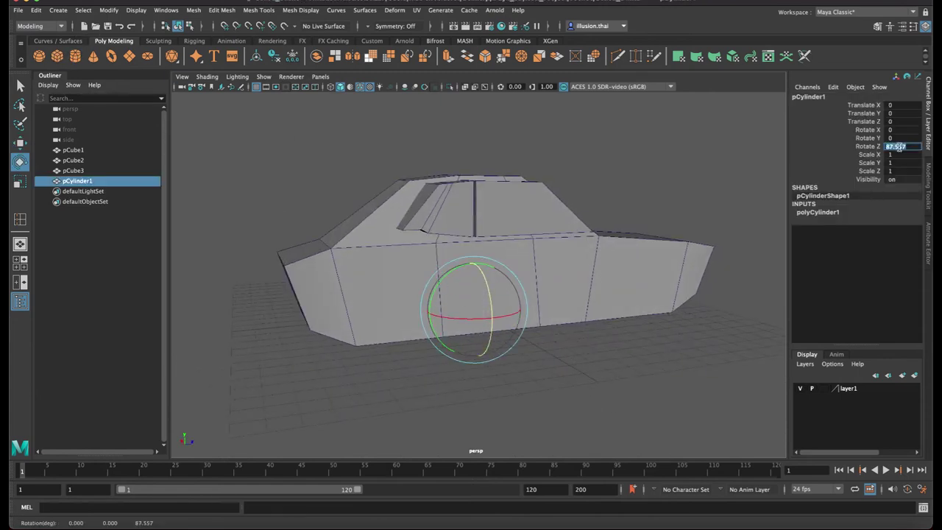
{"action": "type", "text": "90"}
{"action": "key", "text": "Return"}
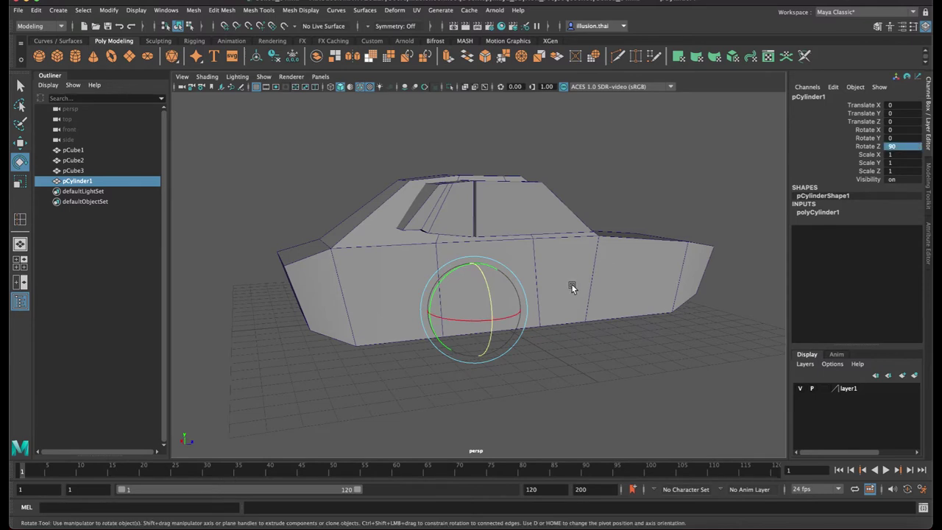
Move and scale the cylinder into a flat wheel at the car's side, then duplicate it for the rear
{"action": "left_click_drag", "start_coordinate": [571, 284], "coordinate": [532, 297], "text": "alt"}
{"action": "key", "text": "w"}
{"action": "mouse_move", "coordinate": [440, 312]}
{"action": "left_mouse_down", "text": "alt"}
{"action": "mouse_move", "coordinate": [513, 324]}
{"action": "mouse_move", "coordinate": [549, 315]}
{"action": "mouse_move", "coordinate": [485, 327]}
{"action": "left_mouse_up", "text": "alt"}
{"action": "key", "text": "r"}
{"action": "left_click_drag", "start_coordinate": [548, 337], "coordinate": [502, 333]}
{"action": "key", "text": "w"}
{"action": "mouse_move", "coordinate": [568, 335]}
{"action": "left_mouse_down", "text": "alt"}
{"action": "mouse_move", "coordinate": [521, 326]}
{"action": "mouse_move", "coordinate": [544, 325]}
{"action": "mouse_move", "coordinate": [416, 330]}
{"action": "mouse_move", "coordinate": [407, 318]}
{"action": "mouse_move", "coordinate": [748, 343]}
{"action": "mouse_move", "coordinate": [545, 370]}
{"action": "mouse_move", "coordinate": [561, 368]}
{"action": "left_mouse_up", "text": "alt"}
{"action": "key", "text": "ctrl+d"}
In wireframe, stretch the car body's end vertices outward past the wheel
{"action": "left_click", "coordinate": [528, 294]}
{"action": "mouse_move", "coordinate": [527, 292]}
{"action": "left_mouse_down", "text": "alt"}
{"action": "mouse_move", "coordinate": [525, 307]}
{"action": "mouse_move", "coordinate": [530, 295]}
{"action": "left_mouse_up", "text": "alt"}
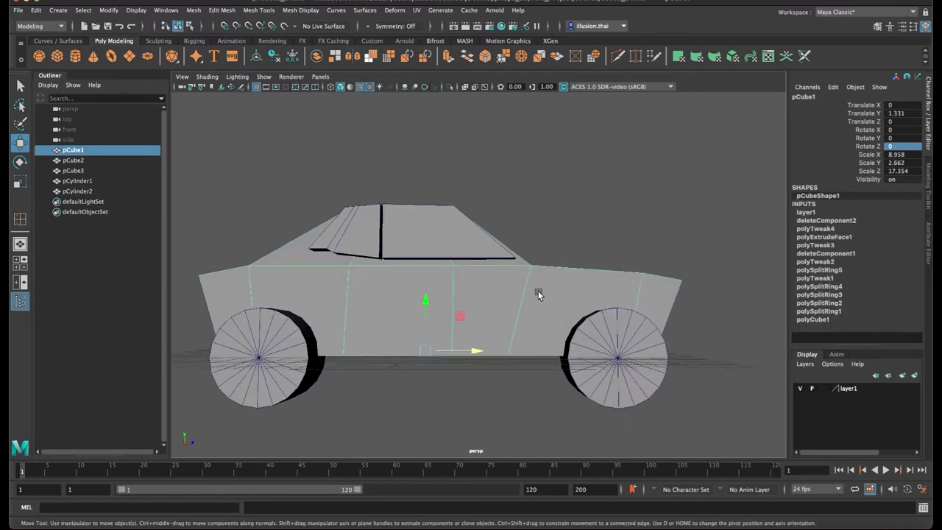
{"action": "right_click_drag", "start_coordinate": [538, 291], "coordinate": [485, 259]}
{"action": "mouse_move", "coordinate": [698, 232]}
{"action": "left_mouse_down"}
{"action": "mouse_move", "coordinate": [570, 394]}
{"action": "mouse_move", "coordinate": [677, 261]}
{"action": "mouse_move", "coordinate": [530, 361]}
{"action": "left_mouse_up"}
{"action": "key", "text": "4"}
{"action": "mouse_move", "coordinate": [631, 312]}
{"action": "left_mouse_down"}
{"action": "mouse_move", "coordinate": [674, 312]}
{"action": "mouse_move", "coordinate": [649, 336]}
{"action": "mouse_move", "coordinate": [681, 317]}
{"action": "left_mouse_up"}
Reselect the body's end vertices and pull that end back slightly
{"action": "left_click", "coordinate": [710, 275]}
{"action": "left_click_drag", "start_coordinate": [727, 242], "coordinate": [589, 385]}
{"action": "left_click_drag", "start_coordinate": [689, 309], "coordinate": [680, 310]}
Push the body's left-end vertices outward along X above the front wheel
{"action": "left_click_drag", "start_coordinate": [468, 351], "coordinate": [557, 346], "text": "alt"}
{"action": "middle_click_drag", "start_coordinate": [452, 322], "coordinate": [546, 325], "text": "alt"}
{"action": "mouse_move", "coordinate": [546, 325]}
{"action": "left_mouse_down", "text": "alt"}
{"action": "mouse_move", "coordinate": [470, 323]}
{"action": "mouse_move", "coordinate": [347, 252]}
{"action": "mouse_move", "coordinate": [408, 363]}
{"action": "left_mouse_up", "text": "alt"}
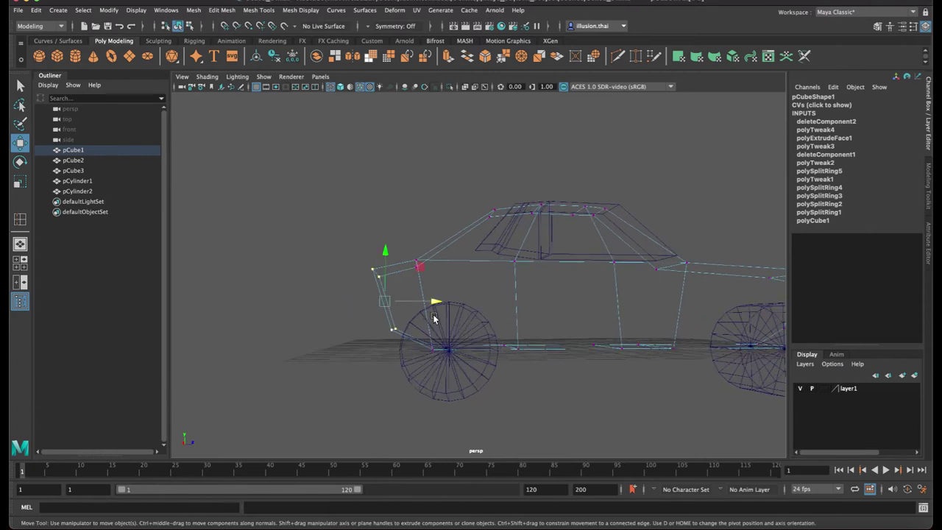
{"action": "mouse_move", "coordinate": [437, 304]}
{"action": "left_mouse_down"}
{"action": "mouse_move", "coordinate": [419, 308]}
{"action": "mouse_move", "coordinate": [430, 307]}
{"action": "left_mouse_up"}
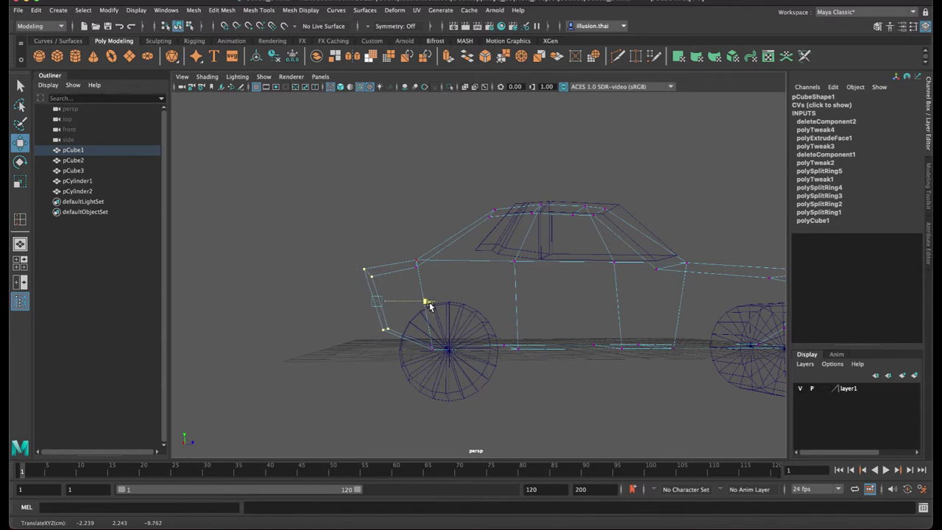
{"action": "left_click", "coordinate": [514, 293]}
{"action": "mouse_move", "coordinate": [319, 237]}
{"action": "left_mouse_down"}
{"action": "mouse_move", "coordinate": [426, 371]}
{"action": "mouse_move", "coordinate": [434, 367]}
{"action": "left_mouse_up"}
{"action": "left_click_drag", "start_coordinate": [442, 311], "coordinate": [420, 302]}
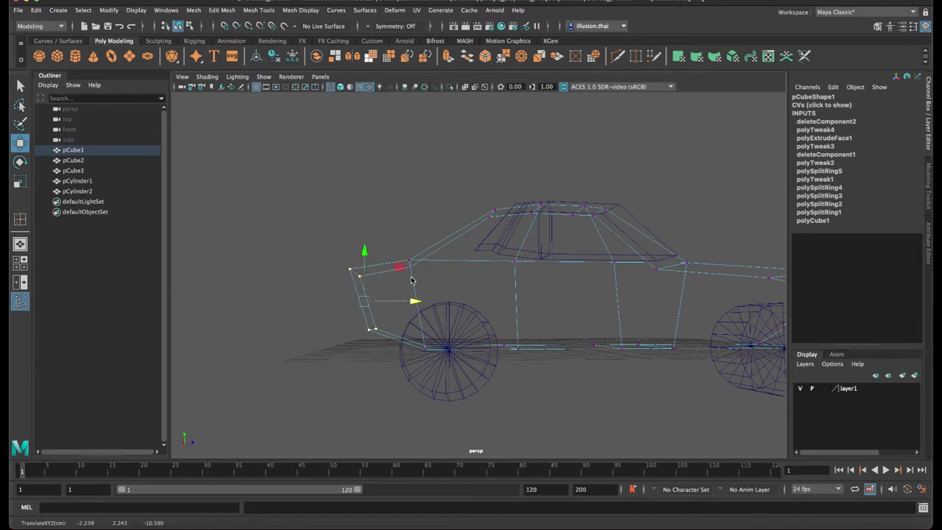
Return to object mode and slide pCylinder1 along the car to Translate Z -5.512
{"action": "right_click_drag", "start_coordinate": [410, 280], "coordinate": [453, 248]}
{"action": "left_click", "coordinate": [404, 191]}
{"action": "left_click", "coordinate": [444, 353]}
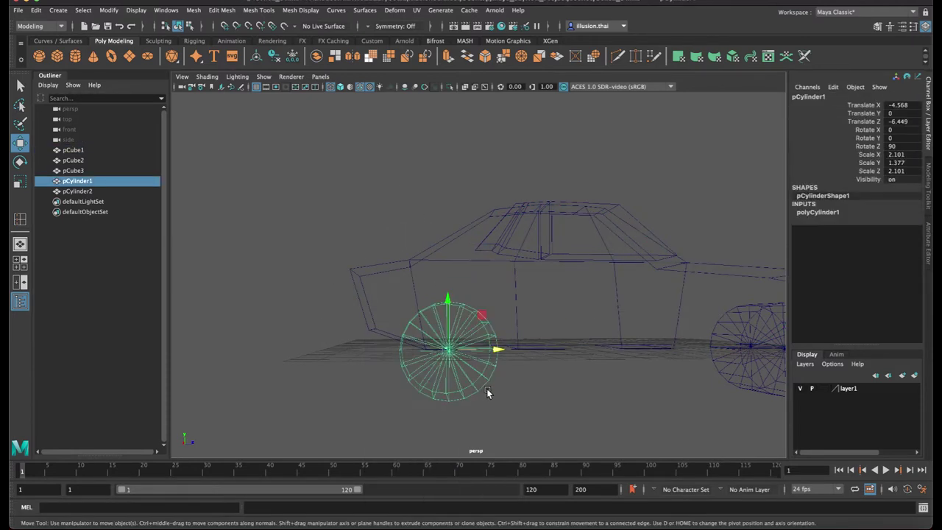
{"action": "middle_click_drag", "start_coordinate": [487, 393], "coordinate": [443, 366], "text": "alt"}
{"action": "left_click_drag", "start_coordinate": [452, 345], "coordinate": [477, 347]}
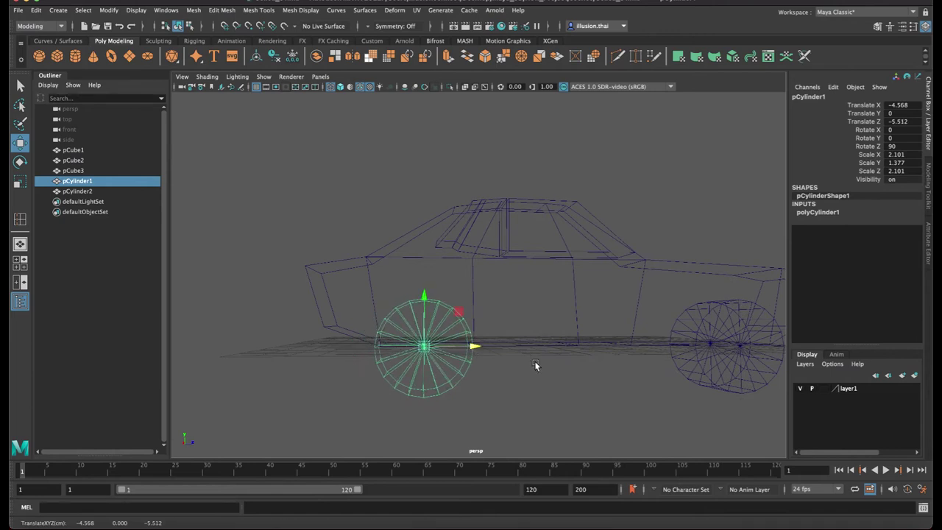
Slide pCylinder2 to Translate Z 7.681, then reselect the car body in vertex mode
{"action": "left_click_drag", "start_coordinate": [536, 363], "coordinate": [588, 385], "text": "alt"}
{"action": "left_click", "coordinate": [627, 370]}
{"action": "left_click_drag", "start_coordinate": [689, 340], "coordinate": [666, 340]}
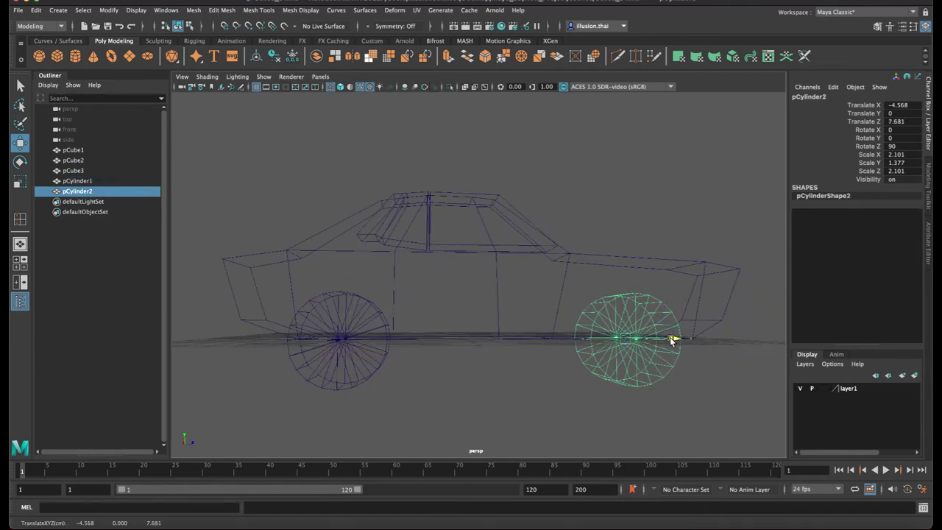
{"action": "left_click_drag", "start_coordinate": [677, 383], "coordinate": [550, 398], "text": "alt"}
{"action": "left_click", "coordinate": [599, 309]}
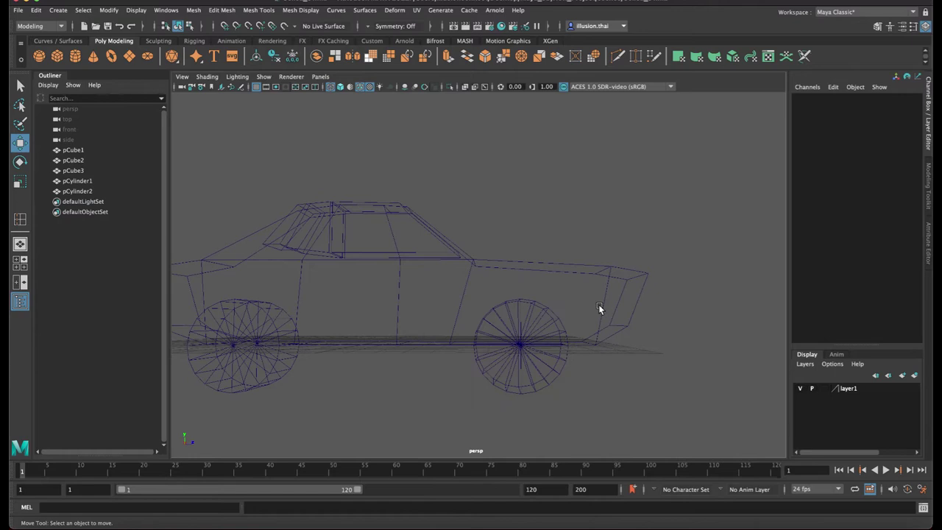
{"action": "left_click", "coordinate": [602, 307]}
{"action": "right_click_drag", "start_coordinate": [603, 298], "coordinate": [559, 262]}
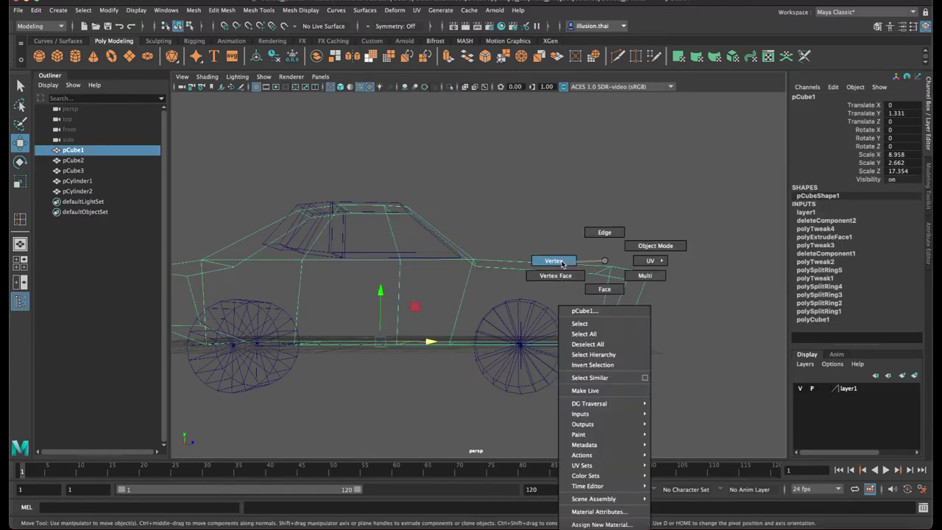
Shift the rear-end vertices along the length and fine-tune the front-end vertices
{"action": "left_click_drag", "start_coordinate": [663, 252], "coordinate": [586, 358]}
{"action": "mouse_move", "coordinate": [657, 311]}
{"action": "left_mouse_down"}
{"action": "mouse_move", "coordinate": [375, 311]}
{"action": "mouse_move", "coordinate": [420, 301]}
{"action": "left_mouse_up"}
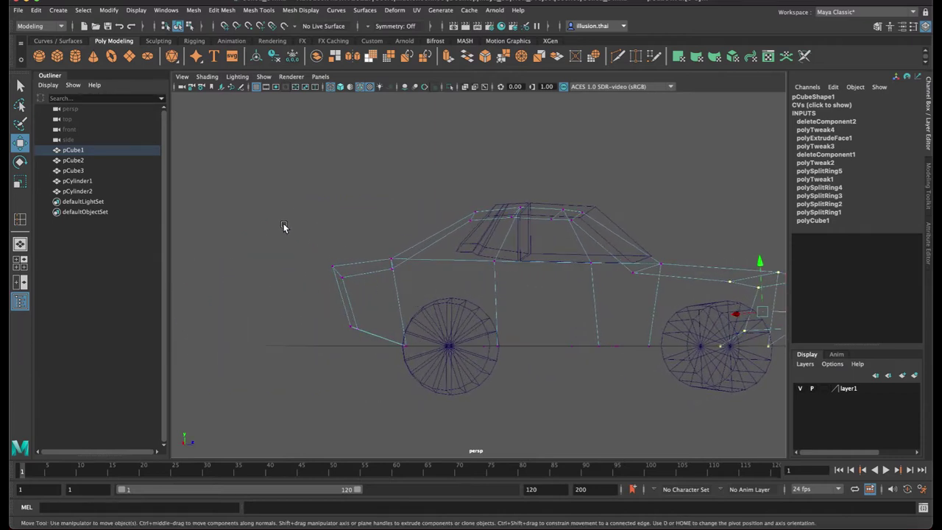
{"action": "left_click_drag", "start_coordinate": [283, 226], "coordinate": [428, 384]}
{"action": "left_click_drag", "start_coordinate": [424, 308], "coordinate": [420, 305]}
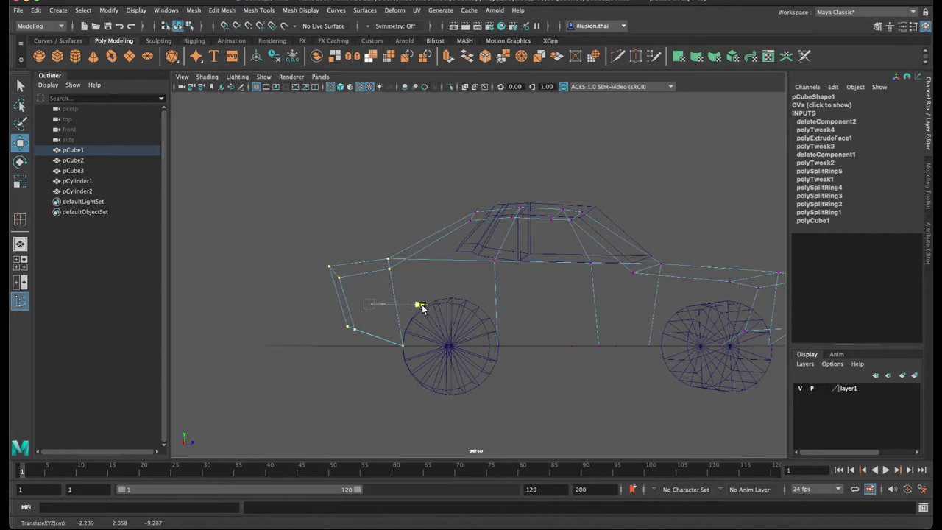
{"action": "left_click_drag", "start_coordinate": [306, 243], "coordinate": [361, 365]}
{"action": "left_click_drag", "start_coordinate": [386, 302], "coordinate": [399, 294]}
{"action": "left_click_drag", "start_coordinate": [376, 252], "coordinate": [392, 290]}
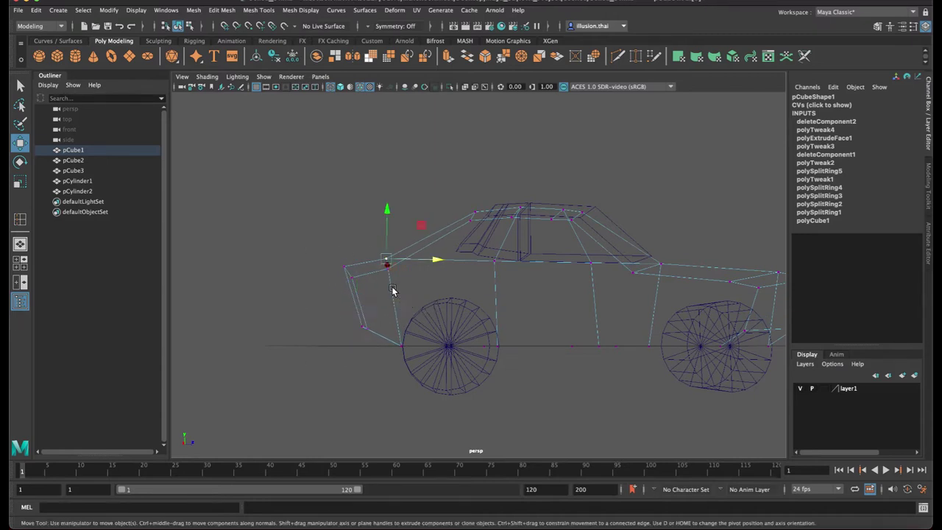
Return to object mode, deselect, turn on shaded display and view the car's front corner
{"action": "right_click_drag", "start_coordinate": [496, 289], "coordinate": [548, 246]}
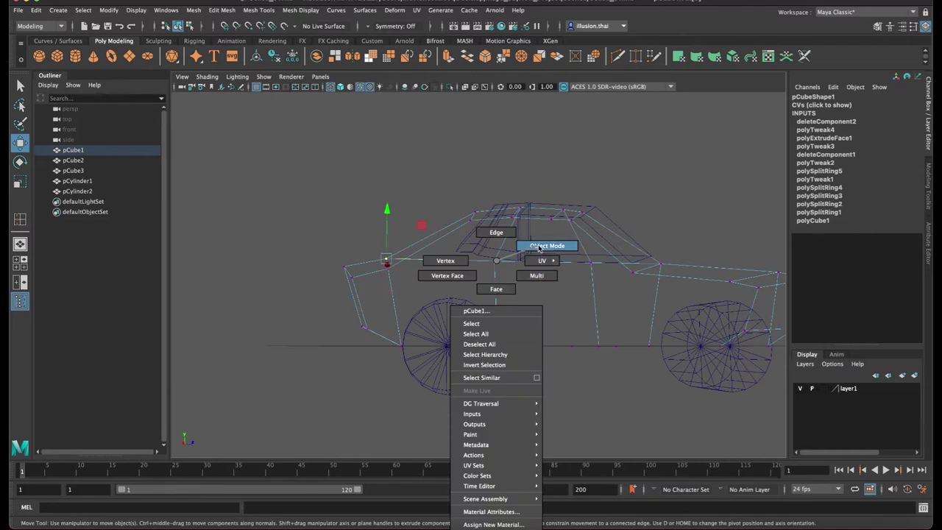
{"action": "left_click", "coordinate": [653, 241]}
{"action": "key", "text": "5"}
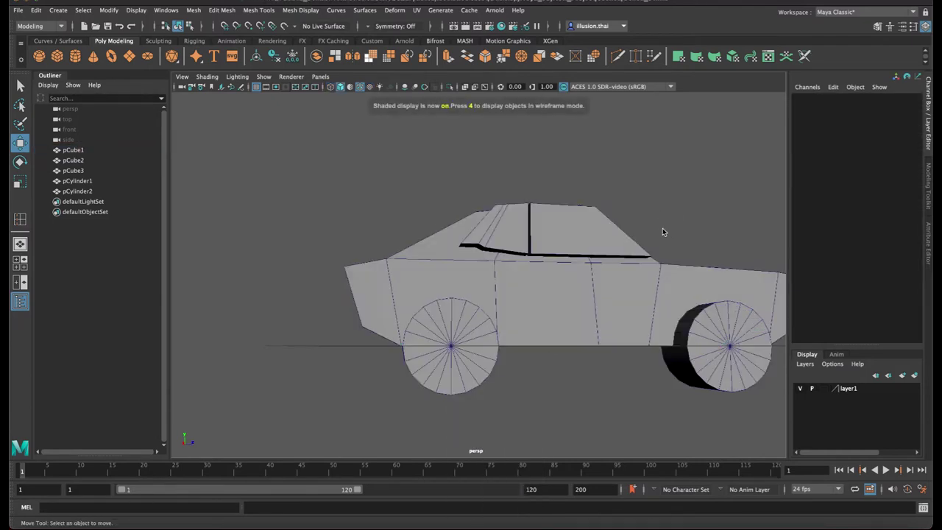
{"action": "left_click_drag", "start_coordinate": [663, 227], "coordinate": [636, 232], "text": "alt"}
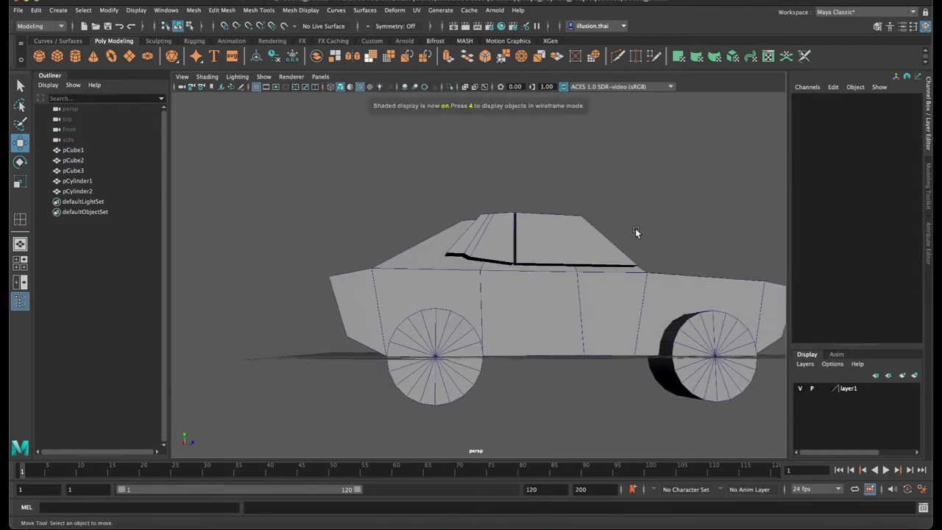
{"action": "mouse_move", "coordinate": [631, 258]}
{"action": "left_mouse_down", "text": "alt"}
{"action": "mouse_move", "coordinate": [574, 262]}
{"action": "mouse_move", "coordinate": [587, 265]}
{"action": "mouse_move", "coordinate": [577, 266]}
{"action": "mouse_move", "coordinate": [590, 278]}
{"action": "mouse_move", "coordinate": [583, 270]}
{"action": "mouse_move", "coordinate": [612, 273]}
{"action": "mouse_move", "coordinate": [508, 267]}
{"action": "mouse_move", "coordinate": [531, 269]}
{"action": "left_mouse_up", "text": "alt"}
Insert two new vertical edge loops on the car body with Insert Edge Loop
{"action": "left_click_drag", "start_coordinate": [420, 234], "coordinate": [410, 192], "text": "alt"}
{"action": "left_click", "coordinate": [263, 12]}
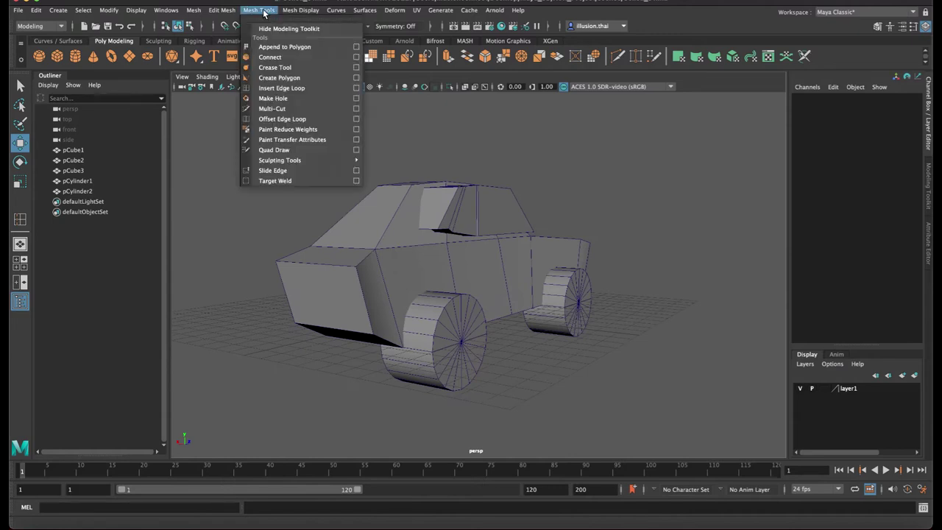
{"action": "left_click", "coordinate": [291, 87]}
{"action": "left_click", "coordinate": [365, 300]}
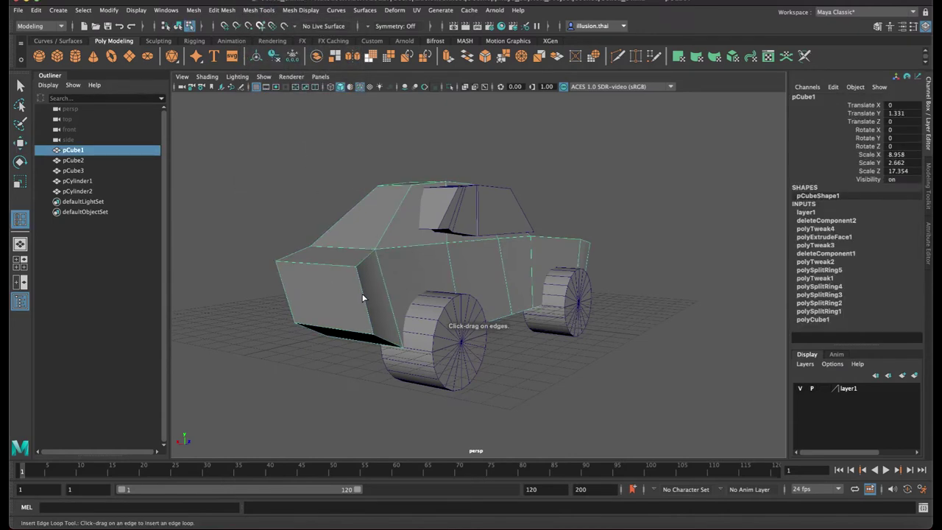
{"action": "left_click", "coordinate": [365, 289]}
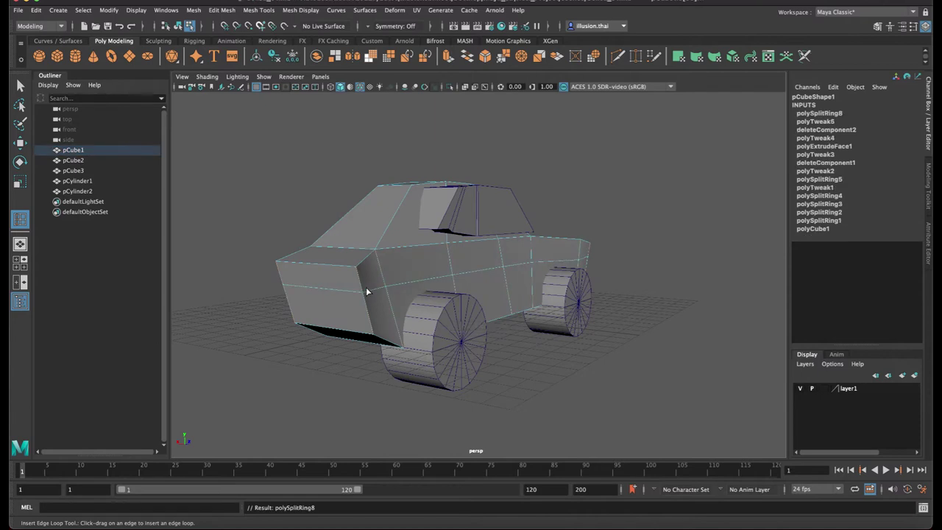
{"action": "right_click_drag", "start_coordinate": [390, 262], "coordinate": [389, 233]}
{"action": "left_click", "coordinate": [411, 279]}
Select a side edge of the car body and move it outward to angle the flank
{"action": "key", "text": "q"}
{"action": "right_click_drag", "start_coordinate": [421, 281], "coordinate": [581, 210]}
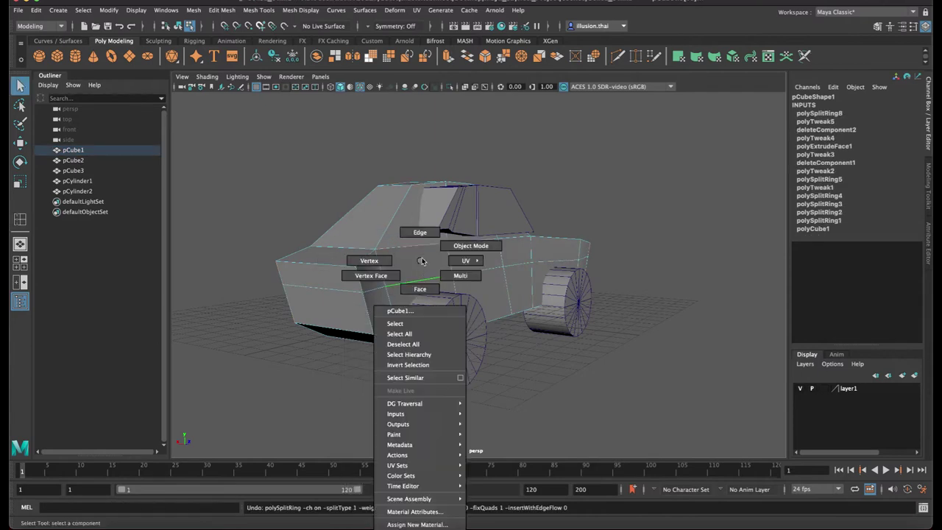
{"action": "left_click", "coordinate": [422, 268]}
{"action": "right_click_drag", "start_coordinate": [421, 268], "coordinate": [418, 236]}
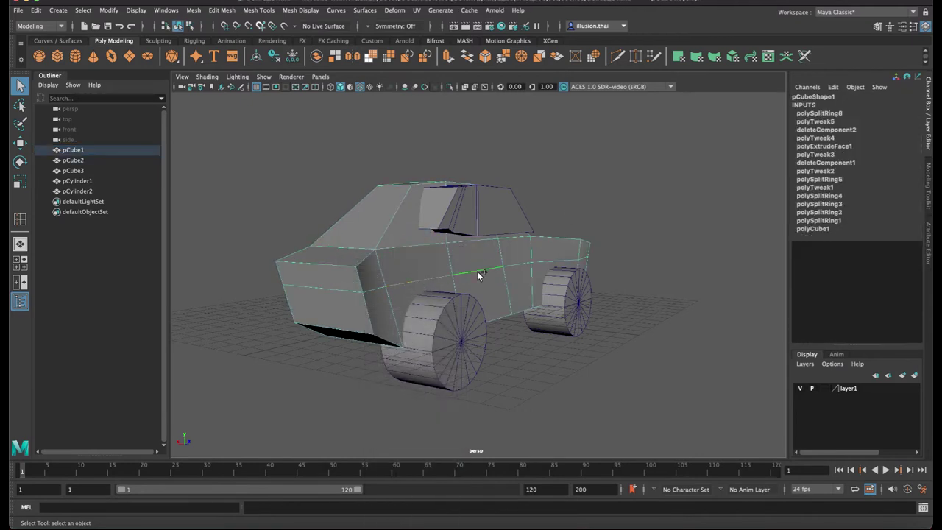
{"action": "mouse_move", "coordinate": [519, 264]}
{"action": "left_mouse_down", "text": "alt"}
{"action": "mouse_move", "coordinate": [593, 233]}
{"action": "mouse_move", "coordinate": [601, 240]}
{"action": "left_mouse_up", "text": "alt"}
{"action": "left_click", "coordinate": [590, 220]}
{"action": "key", "text": "w"}
{"action": "mouse_move", "coordinate": [454, 245]}
{"action": "left_mouse_down"}
{"action": "mouse_move", "coordinate": [543, 260]}
{"action": "mouse_move", "coordinate": [481, 248]}
{"action": "mouse_move", "coordinate": [523, 267]}
{"action": "mouse_move", "coordinate": [463, 244]}
{"action": "left_mouse_up"}
{"action": "right_click_drag", "start_coordinate": [463, 245], "coordinate": [427, 237]}
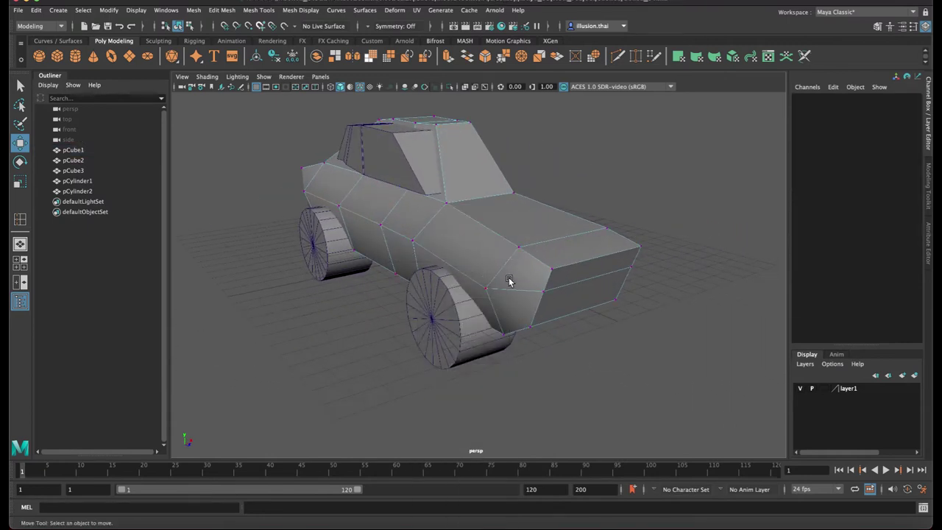
Drag a car body vertex to the right along X
{"action": "left_click", "coordinate": [485, 289]}
{"action": "mouse_move", "coordinate": [485, 289]}
{"action": "left_mouse_down", "text": "alt"}
{"action": "mouse_move", "coordinate": [512, 270]}
{"action": "mouse_move", "coordinate": [559, 326]}
{"action": "mouse_move", "coordinate": [557, 315]}
{"action": "mouse_move", "coordinate": [532, 307]}
{"action": "left_mouse_up", "text": "alt"}
{"action": "left_click", "coordinate": [546, 341]}
{"action": "right_click_drag", "start_coordinate": [506, 250], "coordinate": [552, 238]}
From behind the car, drag a rear body vertex left along X
{"action": "mouse_move", "coordinate": [635, 309]}
{"action": "left_mouse_down", "text": "alt"}
{"action": "mouse_move", "coordinate": [431, 288]}
{"action": "mouse_move", "coordinate": [479, 316]}
{"action": "mouse_move", "coordinate": [427, 315]}
{"action": "mouse_move", "coordinate": [437, 301]}
{"action": "mouse_move", "coordinate": [401, 299]}
{"action": "mouse_move", "coordinate": [443, 286]}
{"action": "left_mouse_up", "text": "alt"}
{"action": "mouse_move", "coordinate": [443, 286]}
{"action": "right_mouse_down"}
{"action": "mouse_move", "coordinate": [434, 269]}
{"action": "mouse_move", "coordinate": [365, 261]}
{"action": "right_mouse_up"}
{"action": "left_click", "coordinate": [462, 285]}
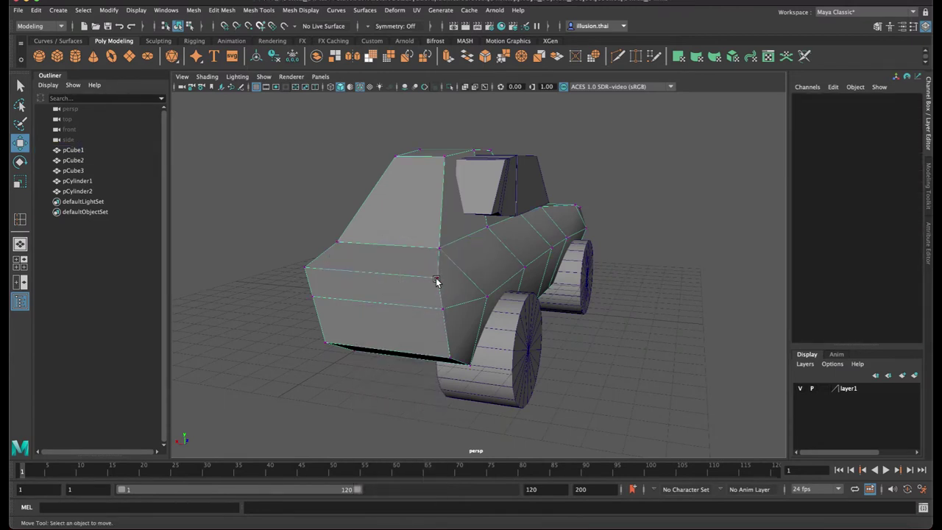
{"action": "left_click", "coordinate": [438, 279]}
{"action": "mouse_move", "coordinate": [396, 273]}
{"action": "left_mouse_down"}
{"action": "mouse_move", "coordinate": [379, 274]}
{"action": "mouse_move", "coordinate": [511, 265]}
{"action": "left_mouse_up"}
Return to object mode and orbit around the car to inspect its shape
{"action": "right_click_drag", "start_coordinate": [512, 261], "coordinate": [543, 248]}
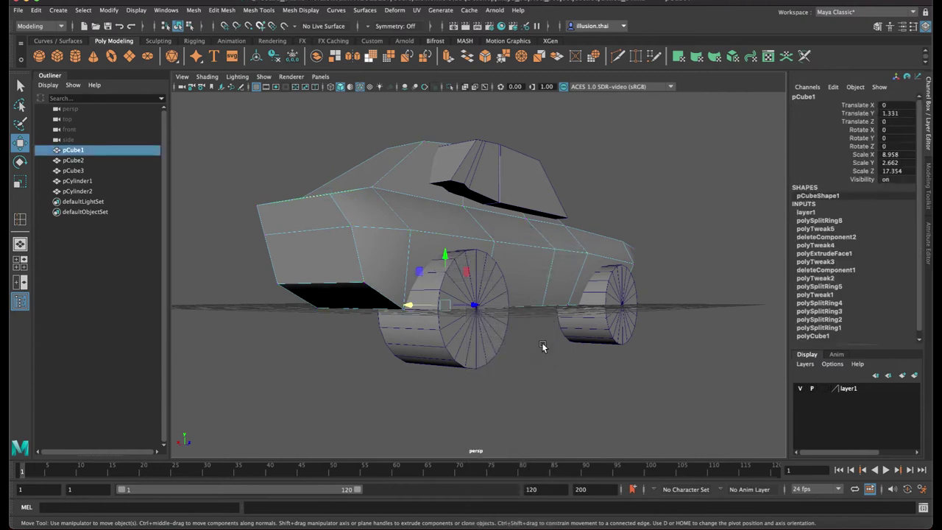
{"action": "left_click_drag", "start_coordinate": [544, 249], "coordinate": [527, 344], "text": "alt"}
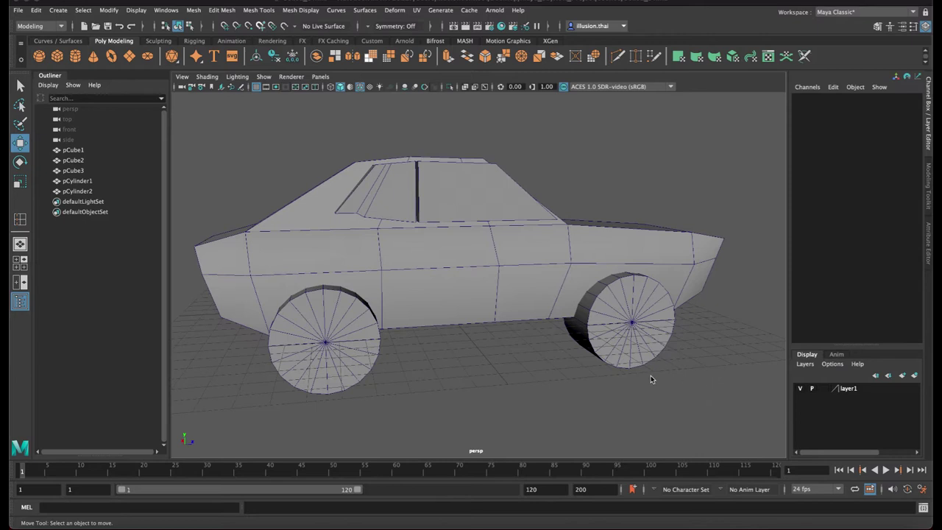
{"action": "left_click_drag", "start_coordinate": [651, 376], "coordinate": [568, 373], "text": "alt"}
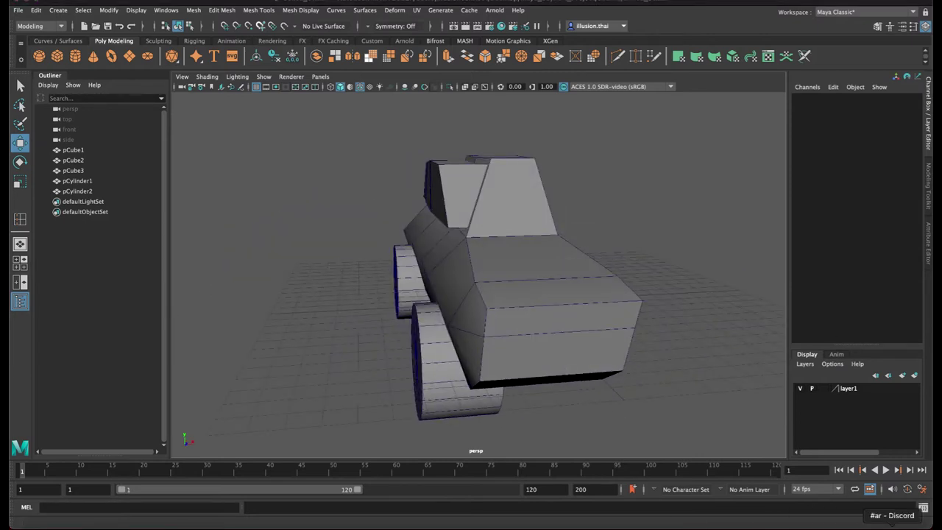
{"action": "mouse_move", "coordinate": [675, 270]}
{"action": "left_mouse_down", "text": "alt"}
{"action": "mouse_move", "coordinate": [634, 258]}
{"action": "mouse_move", "coordinate": [644, 253]}
{"action": "mouse_move", "coordinate": [591, 245]}
{"action": "left_mouse_up", "text": "alt"}
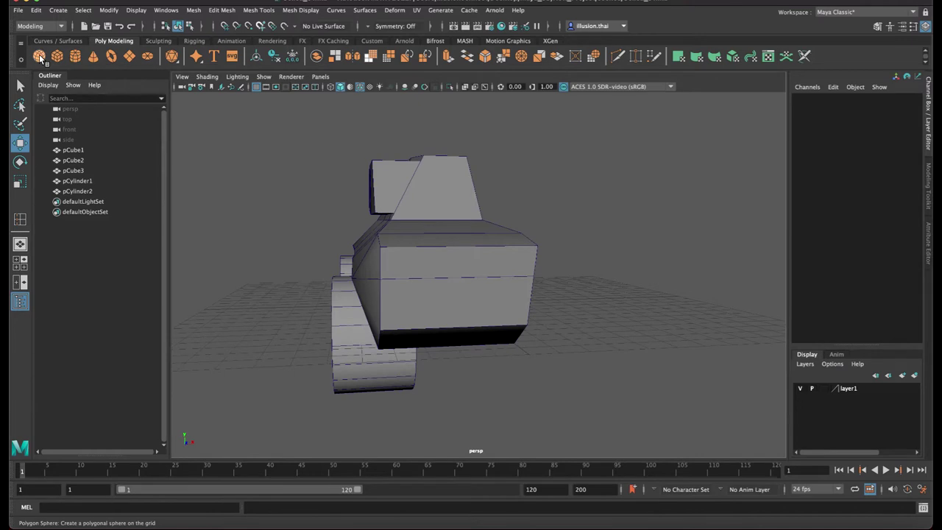
Create a polygon sphere with 10 axis subdivisions and place it in front of the car
{"action": "left_click", "coordinate": [39, 55]}
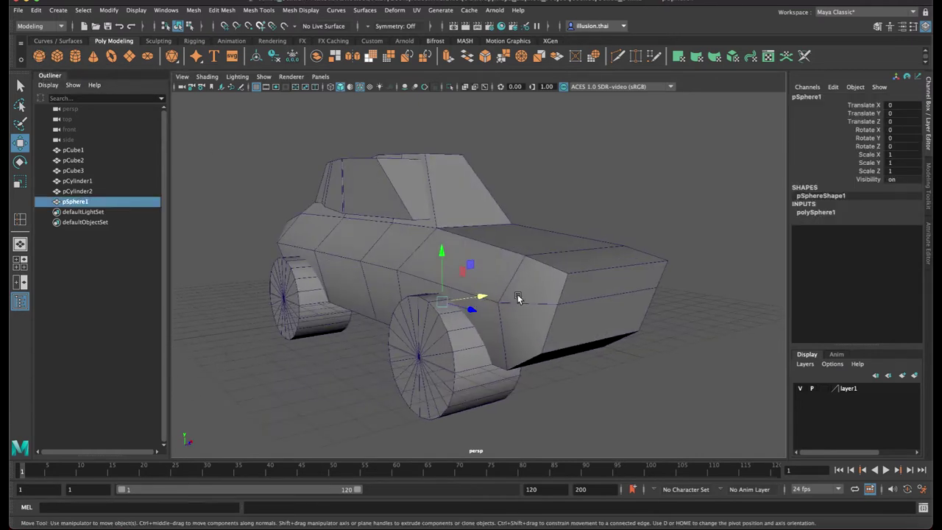
{"action": "mouse_move", "coordinate": [469, 265]}
{"action": "left_mouse_down"}
{"action": "mouse_move", "coordinate": [714, 359]}
{"action": "mouse_move", "coordinate": [648, 309]}
{"action": "left_mouse_up"}
{"action": "left_click", "coordinate": [834, 213]}
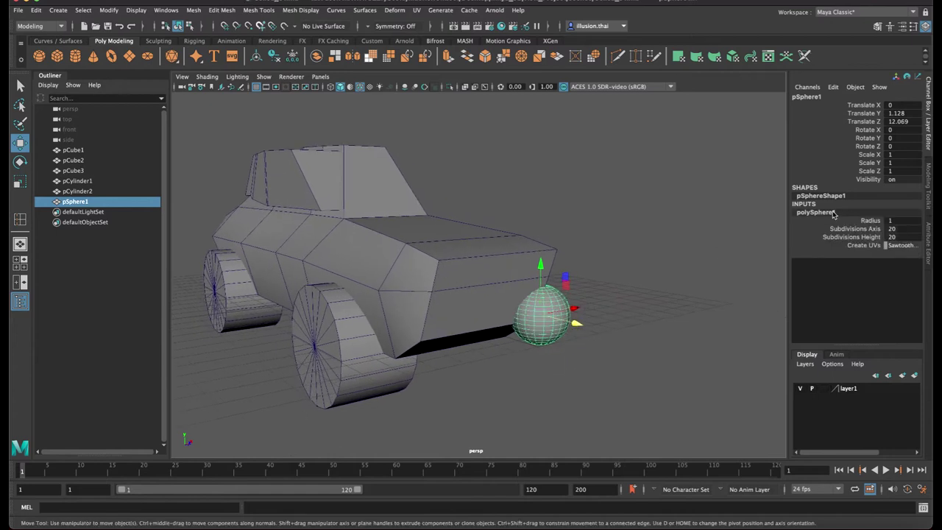
{"action": "key", "text": "Return"}
{"action": "left_click", "coordinate": [615, 290]}
{"action": "left_click", "coordinate": [548, 315]}
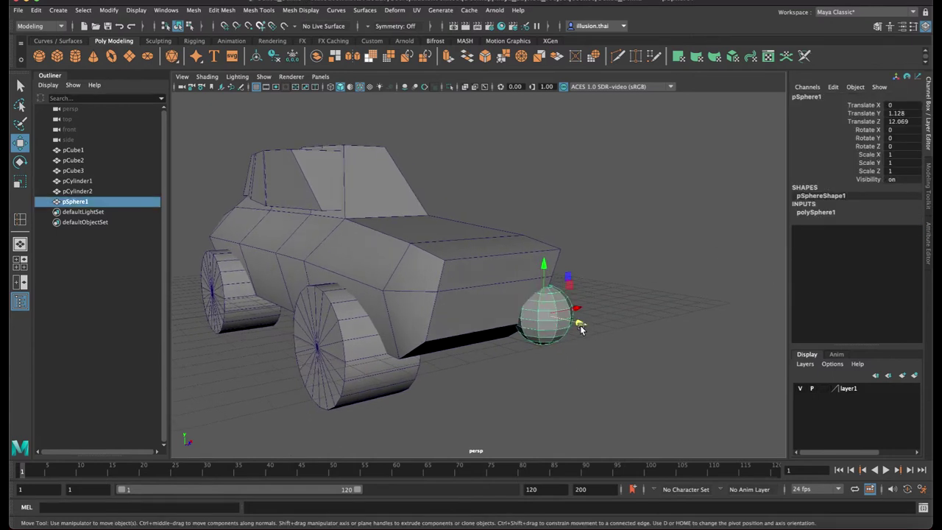
{"action": "left_click_drag", "start_coordinate": [573, 326], "coordinate": [606, 262], "text": "alt"}
{"action": "left_click_drag", "start_coordinate": [637, 300], "coordinate": [680, 303]}
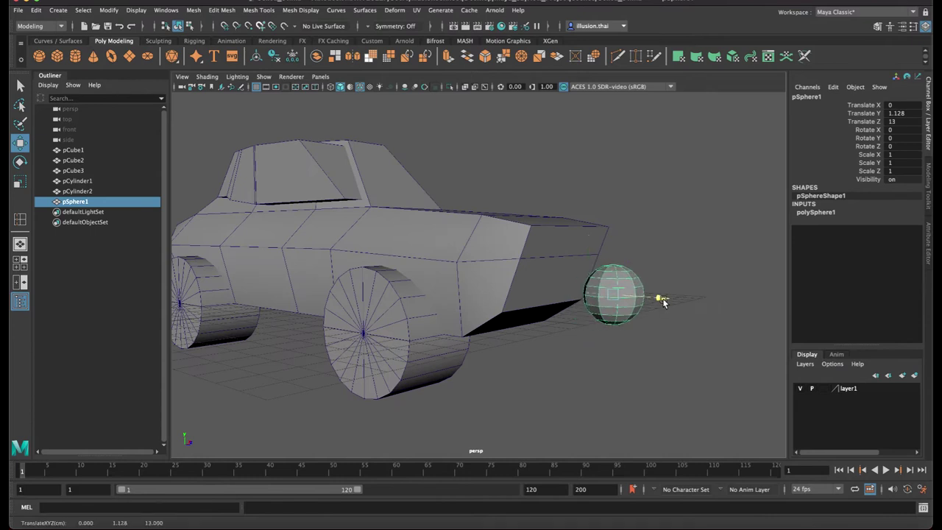
{"action": "mouse_move", "coordinate": [638, 245]}
{"action": "left_mouse_down"}
{"action": "mouse_move", "coordinate": [649, 212]}
{"action": "mouse_move", "coordinate": [659, 238]}
{"action": "left_mouse_up"}
In the side view, delete the back half of the sphere's faces
{"action": "key", "text": "space"}
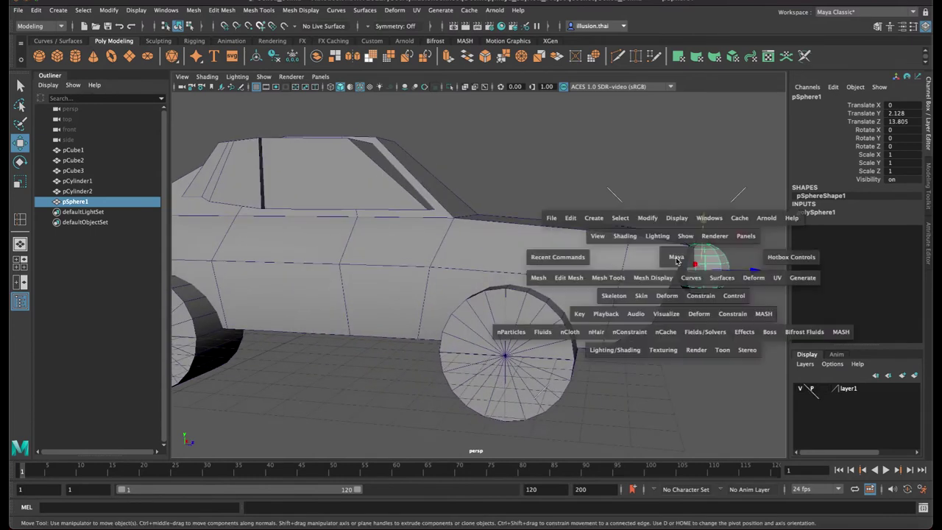
{"action": "key", "text": "space"}
{"action": "middle_click_drag", "start_coordinate": [544, 335], "coordinate": [484, 270], "text": "alt"}
{"action": "right_click_drag", "start_coordinate": [321, 261], "coordinate": [415, 270], "text": "alt"}
{"action": "right_click", "coordinate": [376, 240]}
{"action": "left_click", "coordinate": [427, 150]}
{"action": "left_click_drag", "start_coordinate": [360, 329], "coordinate": [358, 327]}
{"action": "key", "text": "Delete"}
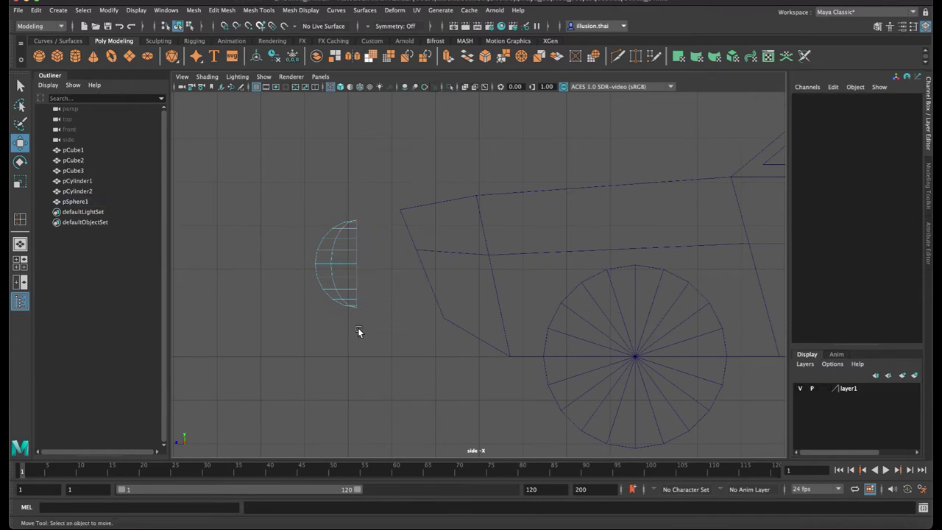
{"action": "key", "text": "q"}
Extrude the half-sphere's open rim edges and pull them toward the car
{"action": "right_click", "coordinate": [344, 256]}
{"action": "left_click", "coordinate": [347, 227]}
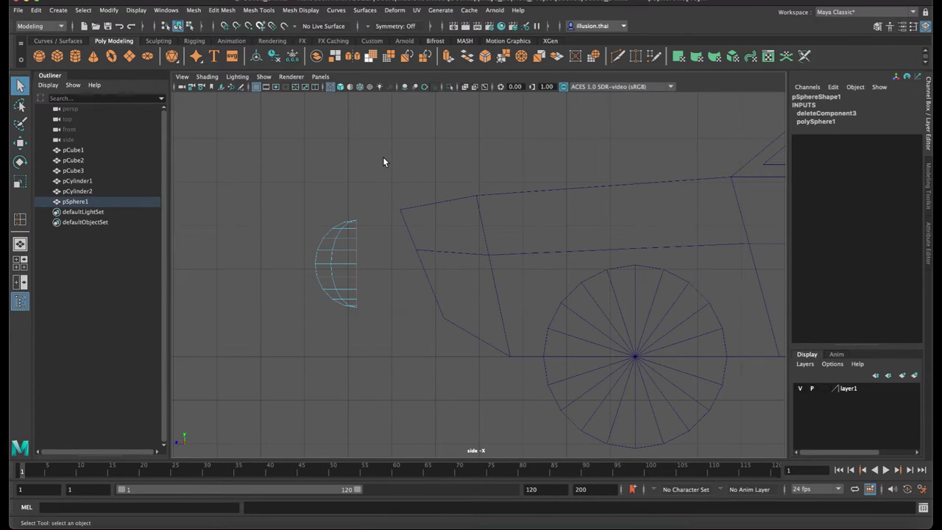
{"action": "double_click", "coordinate": [356, 258]}
{"action": "key", "text": "ctrl+e"}
{"action": "key", "text": "w"}
{"action": "left_click_drag", "start_coordinate": [306, 266], "coordinate": [362, 269]}
{"action": "key", "text": "q"}
Scale the rounded half's vertices flat along X and move them closer to the rim
{"action": "right_click", "coordinate": [349, 233]}
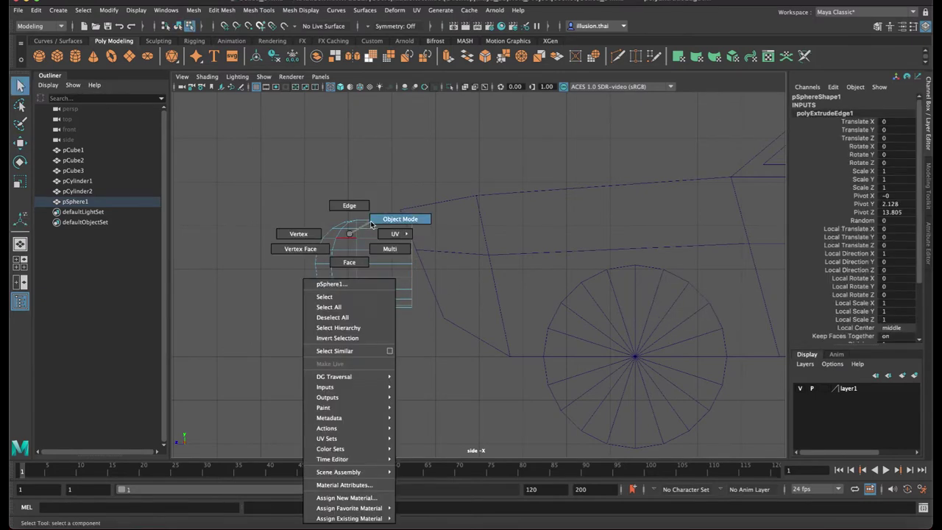
{"action": "right_click_drag", "start_coordinate": [372, 224], "coordinate": [309, 236]}
{"action": "left_click_drag", "start_coordinate": [369, 333], "coordinate": [370, 333]}
{"action": "key", "text": "r"}
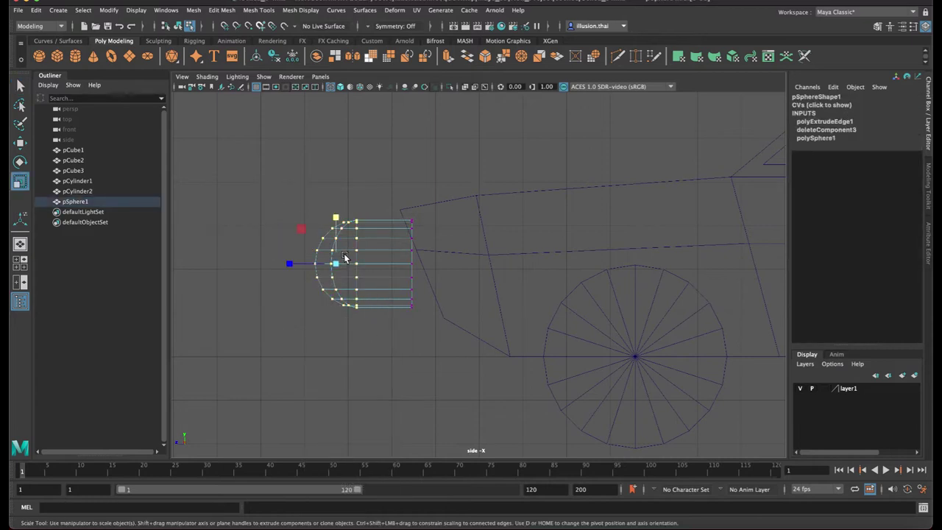
{"action": "left_click_drag", "start_coordinate": [286, 265], "coordinate": [334, 265]}
{"action": "key", "text": "w"}
{"action": "key", "text": "q"}
{"action": "right_click_drag", "start_coordinate": [397, 240], "coordinate": [417, 232]}
Return to the perspective view facing the headlight and reselect the sphere
{"action": "key", "text": "space"}
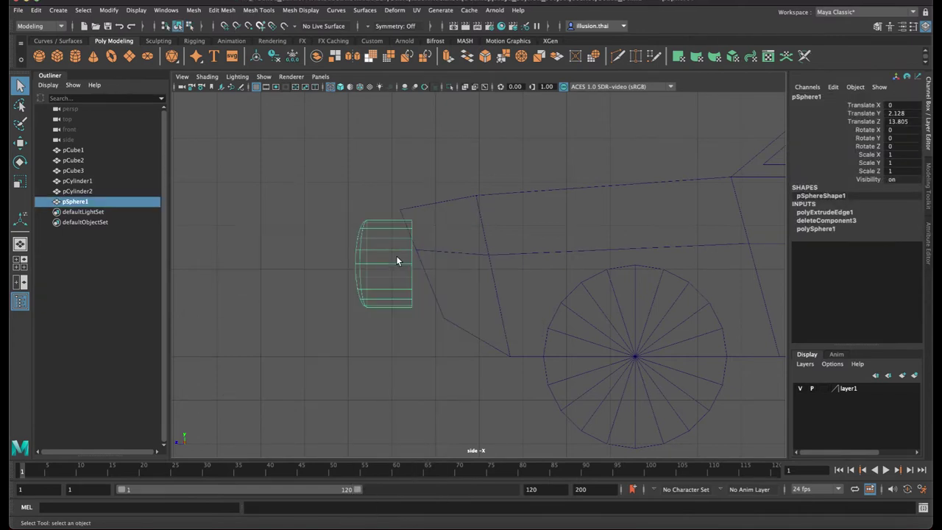
{"action": "key", "text": "space"}
{"action": "left_click_drag", "start_coordinate": [634, 278], "coordinate": [475, 275], "text": "alt"}
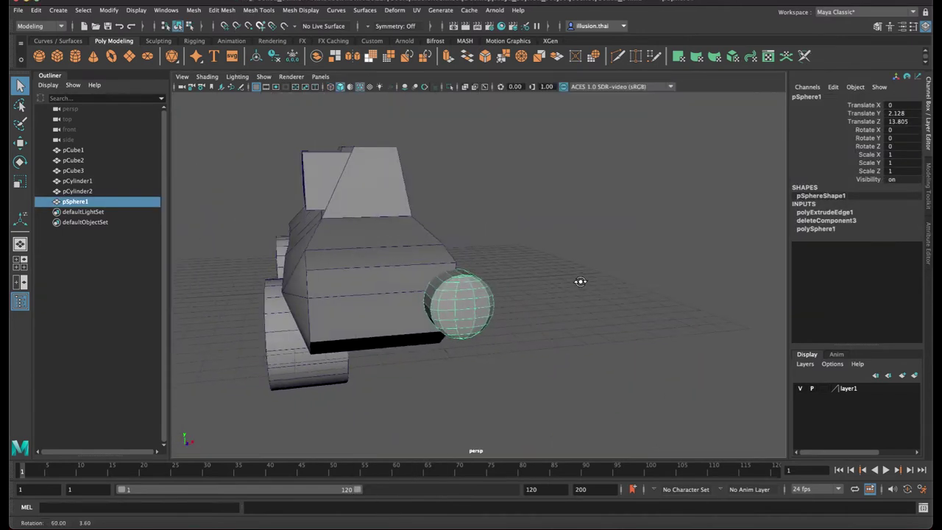
{"action": "right_click_drag", "start_coordinate": [491, 263], "coordinate": [535, 247]}
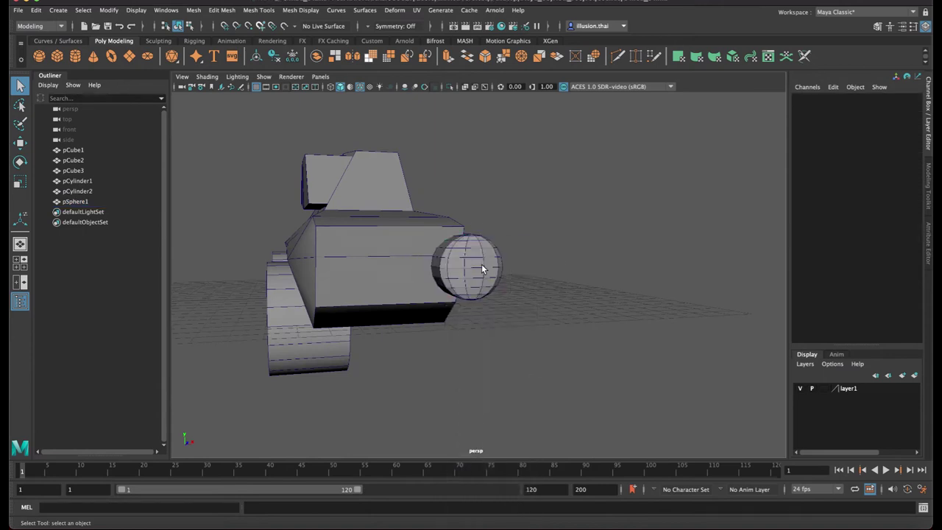
Move pSphere1 onto the car's front face and scale it to 0.75
{"action": "left_click", "coordinate": [481, 264]}
{"action": "scroll", "coordinate": [515, 268], "scroll_direction": "up", "scroll_amount": 3}
{"action": "key", "text": "w"}
{"action": "left_click_drag", "start_coordinate": [522, 264], "coordinate": [371, 266]}
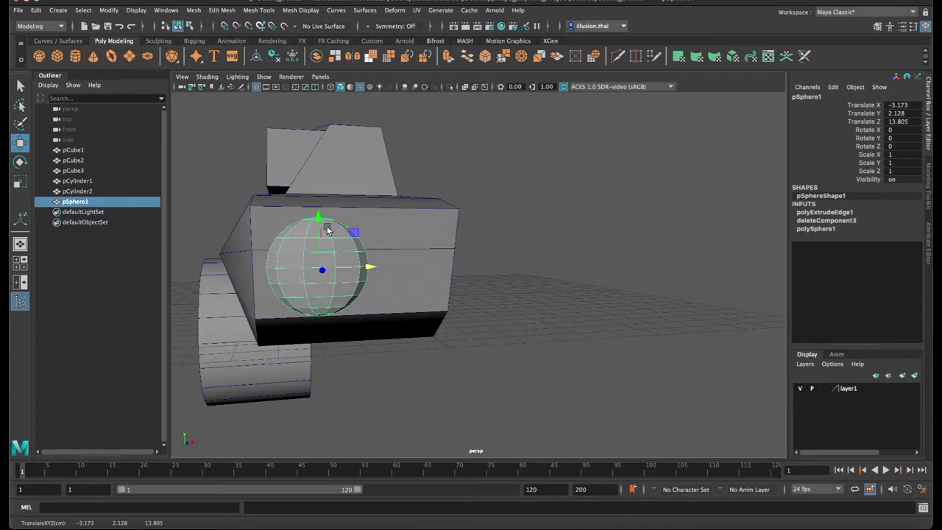
{"action": "left_click_drag", "start_coordinate": [321, 217], "coordinate": [320, 211]}
{"action": "key", "text": "r"}
{"action": "mouse_move", "coordinate": [320, 269]}
{"action": "left_mouse_down", "text": "alt"}
{"action": "mouse_move", "coordinate": [402, 293]}
{"action": "mouse_move", "coordinate": [397, 313]}
{"action": "mouse_move", "coordinate": [424, 307]}
{"action": "left_mouse_up", "text": "alt"}
{"action": "key", "text": "w"}
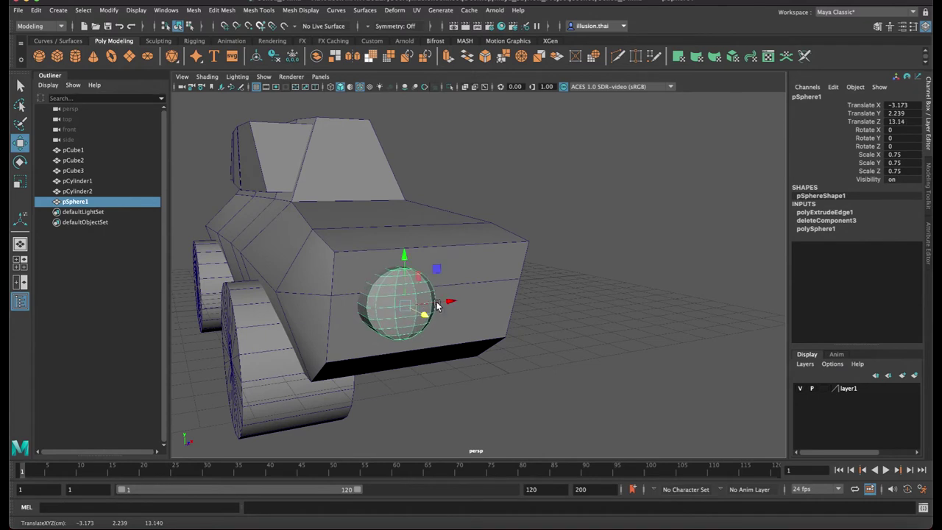
Duplicate the headlight and position pSphere2 along X beside the first one
{"action": "key", "text": "ctrl+d"}
{"action": "left_click_drag", "start_coordinate": [431, 305], "coordinate": [501, 305]}
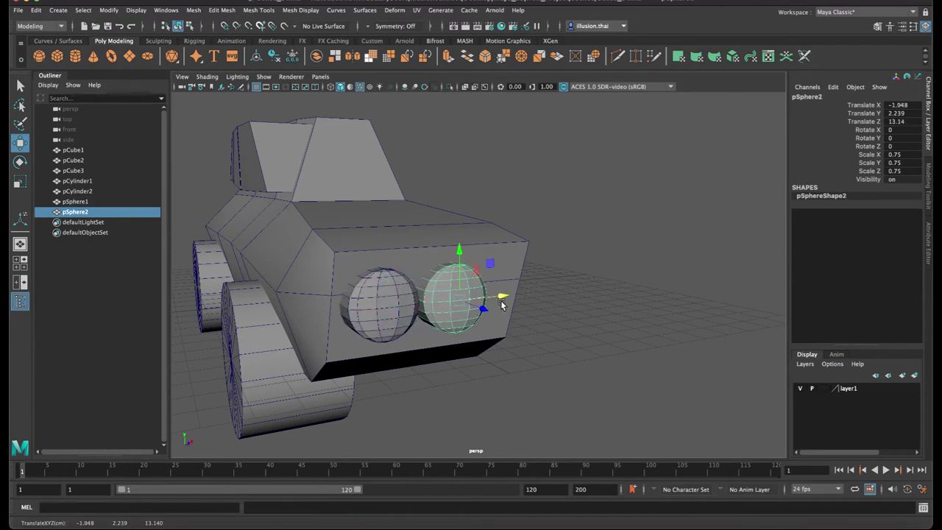
{"action": "left_click_drag", "start_coordinate": [536, 311], "coordinate": [519, 305], "text": "alt"}
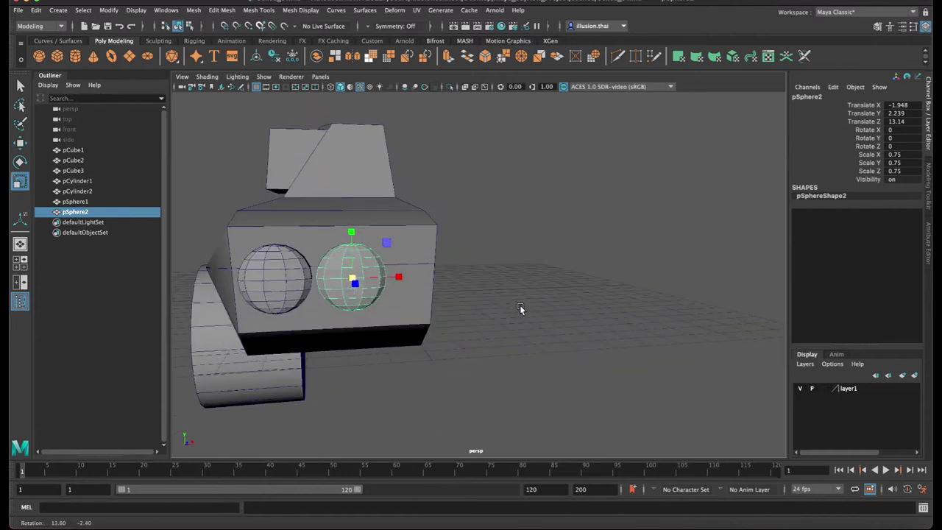
{"action": "left_click_drag", "start_coordinate": [402, 275], "coordinate": [397, 275]}
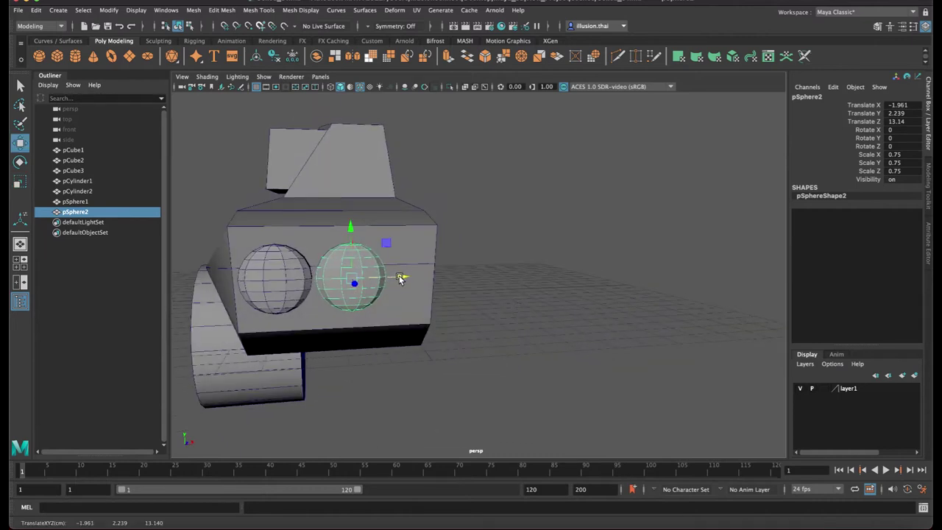
{"action": "mouse_move", "coordinate": [446, 277]}
{"action": "left_mouse_down", "text": "alt"}
{"action": "mouse_move", "coordinate": [500, 274]}
{"action": "mouse_move", "coordinate": [480, 258]}
{"action": "mouse_move", "coordinate": [569, 323]}
{"action": "mouse_move", "coordinate": [593, 321]}
{"action": "mouse_move", "coordinate": [252, 119]}
{"action": "left_mouse_up", "text": "alt"}
{"action": "scroll", "coordinate": [541, 273], "scroll_direction": "up", "scroll_amount": 5}
{"action": "left_click", "coordinate": [503, 283]}
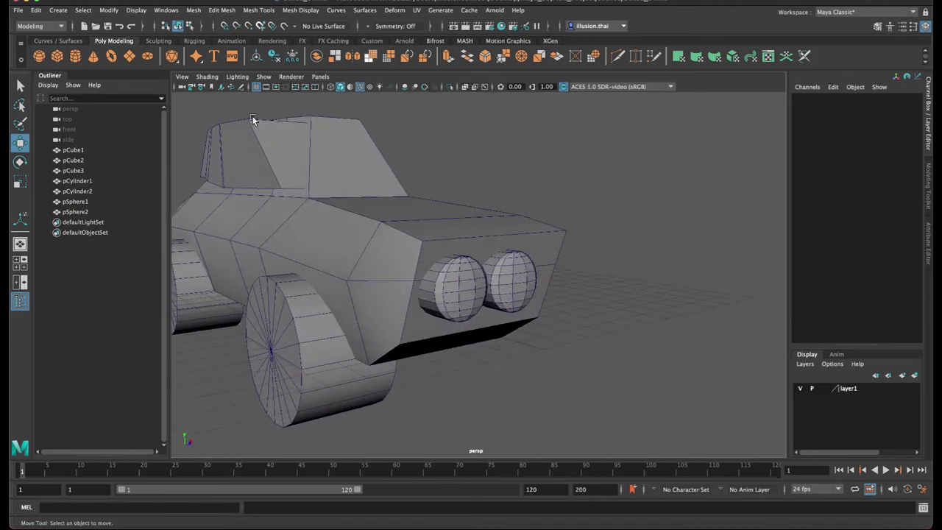
Create a small polygon cube and move it forward to the car's front bumper
{"action": "left_click", "coordinate": [56, 55]}
{"action": "left_click_drag", "start_coordinate": [646, 318], "coordinate": [471, 294], "text": "alt"}
{"action": "left_click_drag", "start_coordinate": [388, 295], "coordinate": [542, 341]}
{"action": "mouse_move", "coordinate": [542, 341]}
{"action": "right_mouse_down", "text": "alt"}
{"action": "mouse_move", "coordinate": [628, 353]}
{"action": "mouse_move", "coordinate": [615, 279]}
{"action": "right_mouse_up", "text": "alt"}
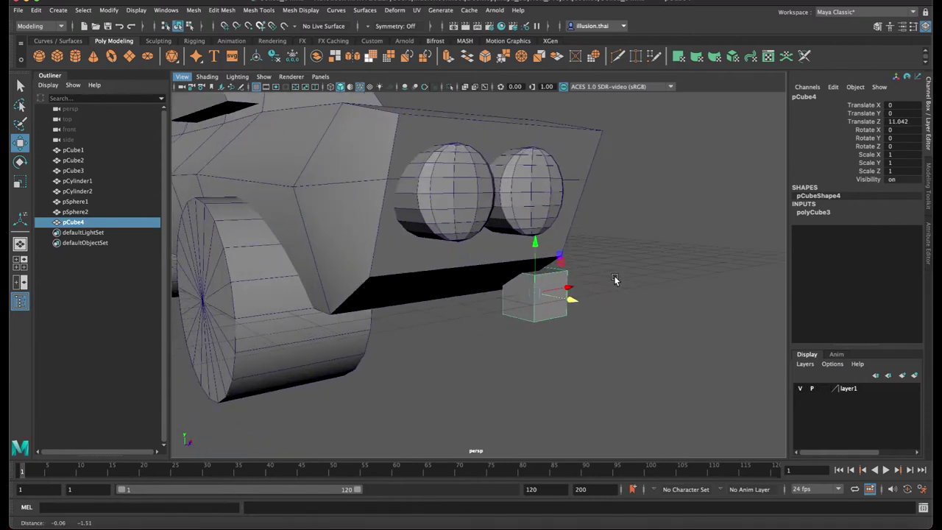
{"action": "left_click_drag", "start_coordinate": [615, 280], "coordinate": [602, 272], "text": "alt"}
Scale the cube down in Y and Z into a low, shallow block and raise it slightly
{"action": "key", "text": "r"}
{"action": "left_click_drag", "start_coordinate": [512, 240], "coordinate": [513, 263]}
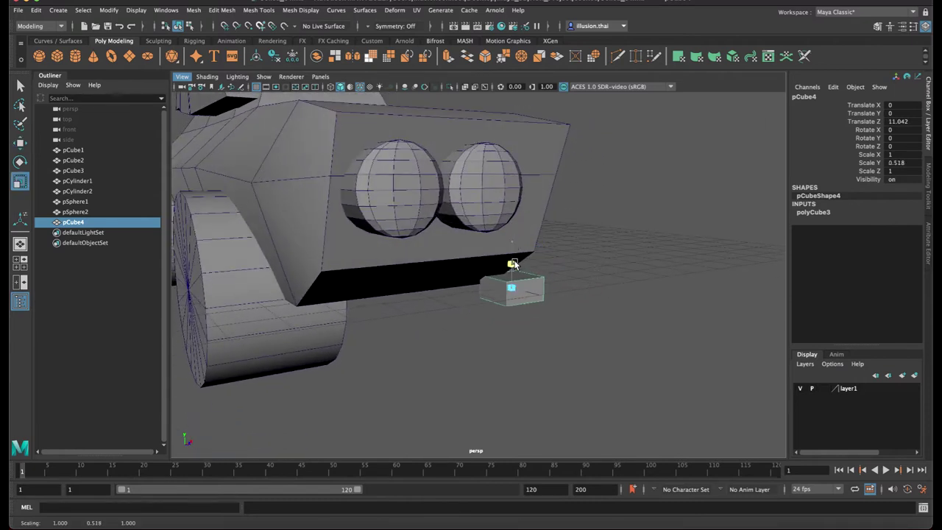
{"action": "mouse_move", "coordinate": [539, 296]}
{"action": "left_mouse_down"}
{"action": "mouse_move", "coordinate": [524, 291]}
{"action": "mouse_move", "coordinate": [552, 278]}
{"action": "mouse_move", "coordinate": [536, 236]}
{"action": "left_mouse_up"}
{"action": "key", "text": "w"}
{"action": "right_click_drag", "start_coordinate": [611, 260], "coordinate": [553, 250], "text": "alt"}
Slide the flattened cube sideways along X toward the car's front corner near the wheel
{"action": "left_click_drag", "start_coordinate": [553, 250], "coordinate": [524, 284], "text": "alt"}
{"action": "left_click", "coordinate": [442, 292]}
{"action": "key", "text": "ctrl+z"}
{"action": "left_click", "coordinate": [442, 292]}
{"action": "left_click", "coordinate": [508, 296]}
{"action": "left_click_drag", "start_coordinate": [530, 293], "coordinate": [427, 303]}
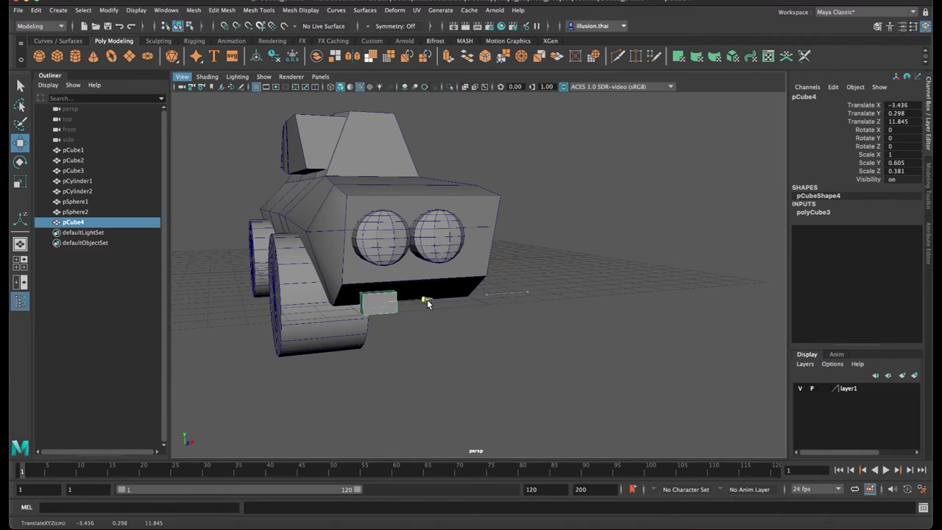
Return to object selection mode and select the nearer side wheel
{"action": "right_click_drag", "start_coordinate": [420, 301], "coordinate": [512, 310], "text": "alt"}
{"action": "left_click_drag", "start_coordinate": [512, 310], "coordinate": [565, 297], "text": "alt"}
{"action": "right_click_drag", "start_coordinate": [447, 334], "coordinate": [427, 338]}
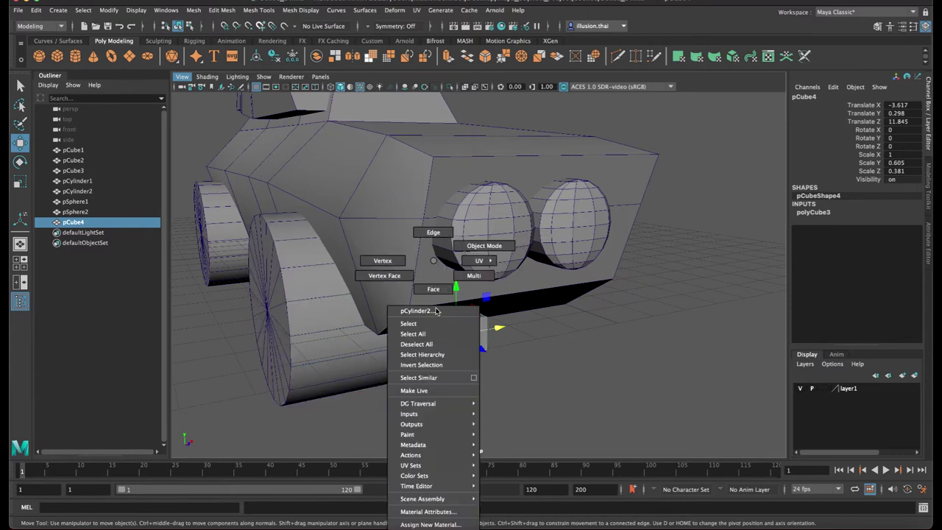
{"action": "mouse_move", "coordinate": [426, 338]}
{"action": "left_mouse_down", "text": "alt"}
{"action": "mouse_move", "coordinate": [450, 351]}
{"action": "mouse_move", "coordinate": [548, 353]}
{"action": "left_mouse_up", "text": "alt"}
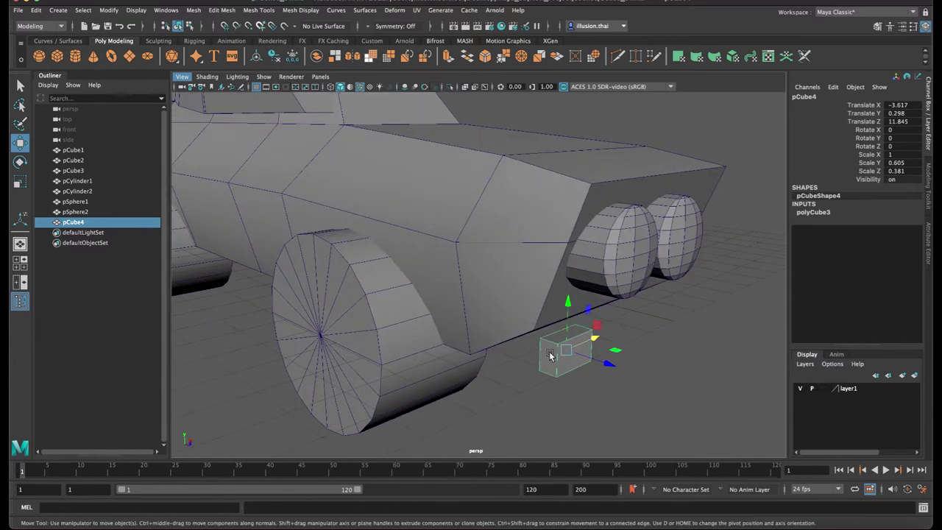
{"action": "right_click_drag", "start_coordinate": [549, 354], "coordinate": [552, 294]}
{"action": "left_click_drag", "start_coordinate": [551, 362], "coordinate": [577, 261], "text": "alt"}
{"action": "right_click_drag", "start_coordinate": [576, 260], "coordinate": [620, 249]}
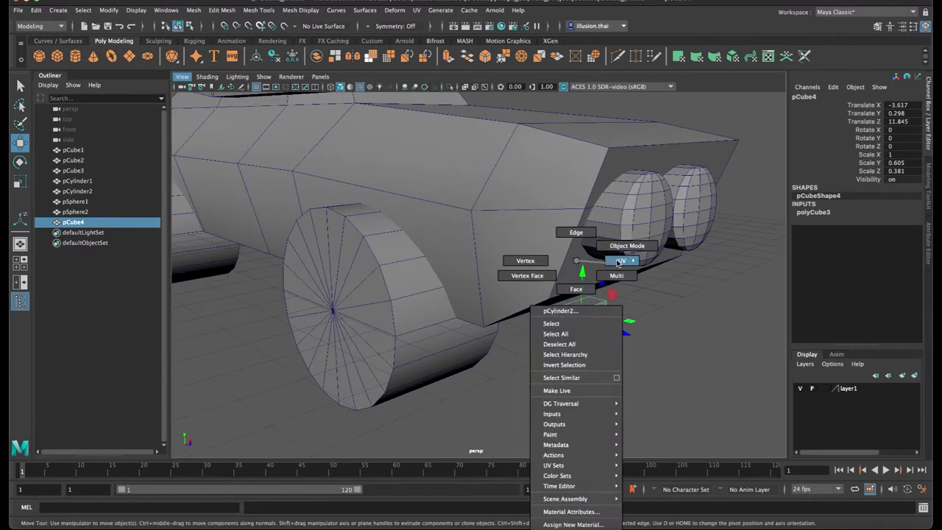
{"action": "left_click_drag", "start_coordinate": [424, 279], "coordinate": [274, 250], "text": "alt"}
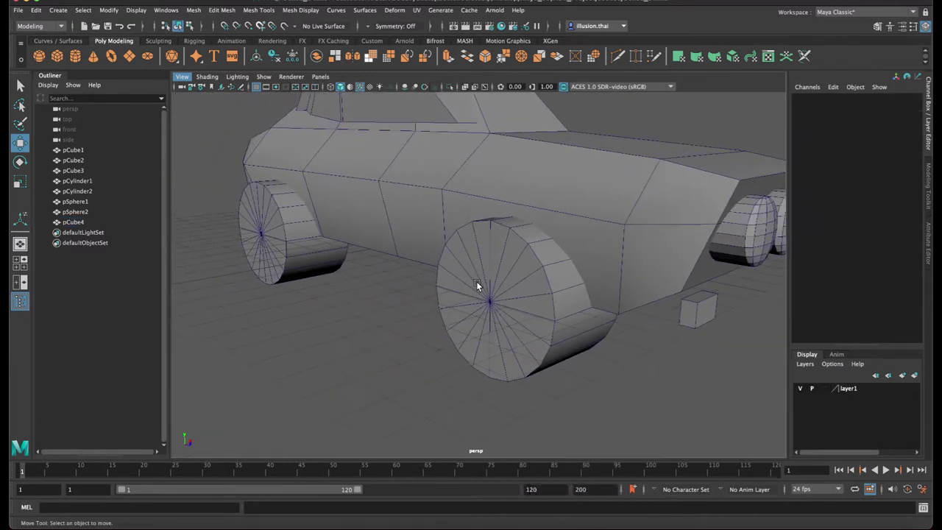
Add the other wheel to the selection and put both wheels into layer1
{"action": "left_click", "coordinate": [274, 251], "text": "shift"}
{"action": "right_click", "coordinate": [851, 390]}
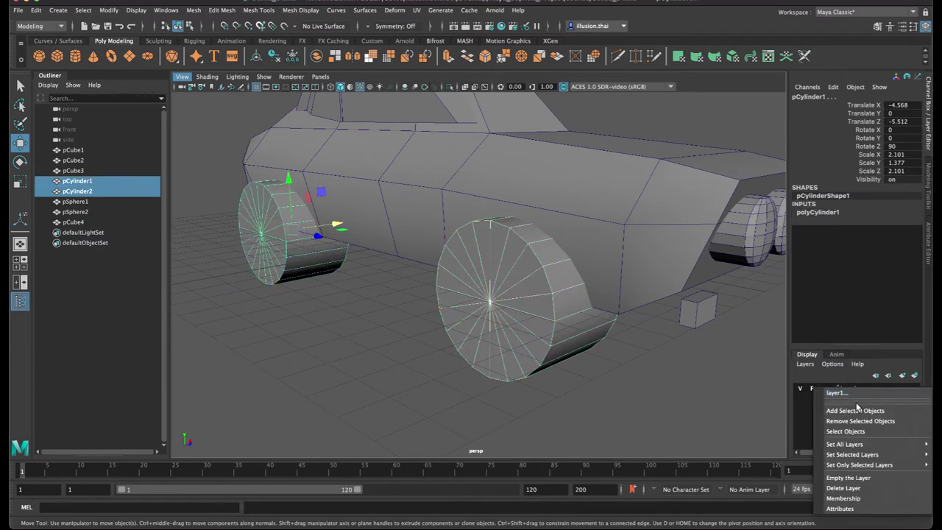
{"action": "left_click", "coordinate": [856, 407]}
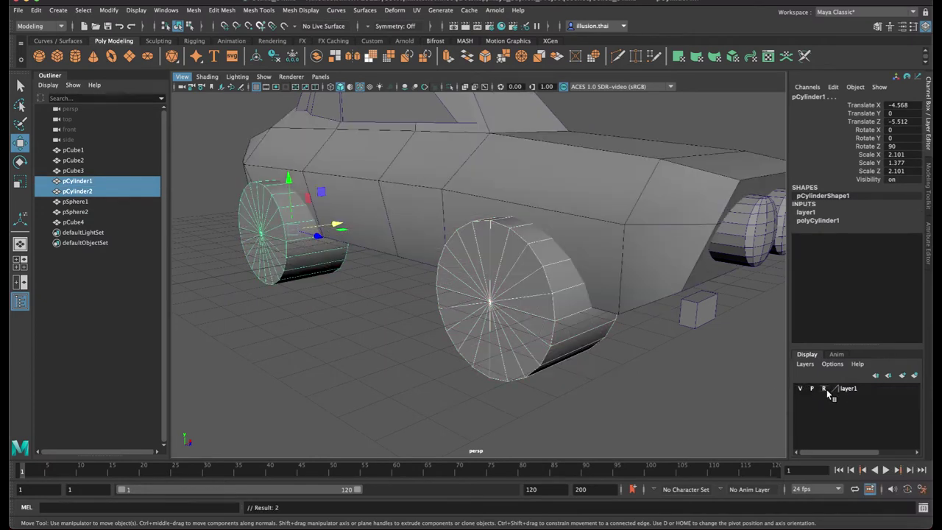
{"action": "left_click", "coordinate": [671, 376]}
Select pCube4 in Face mode and pick its side face
{"action": "left_click", "coordinate": [699, 312]}
{"action": "left_click_drag", "start_coordinate": [699, 313], "coordinate": [672, 331], "text": "alt"}
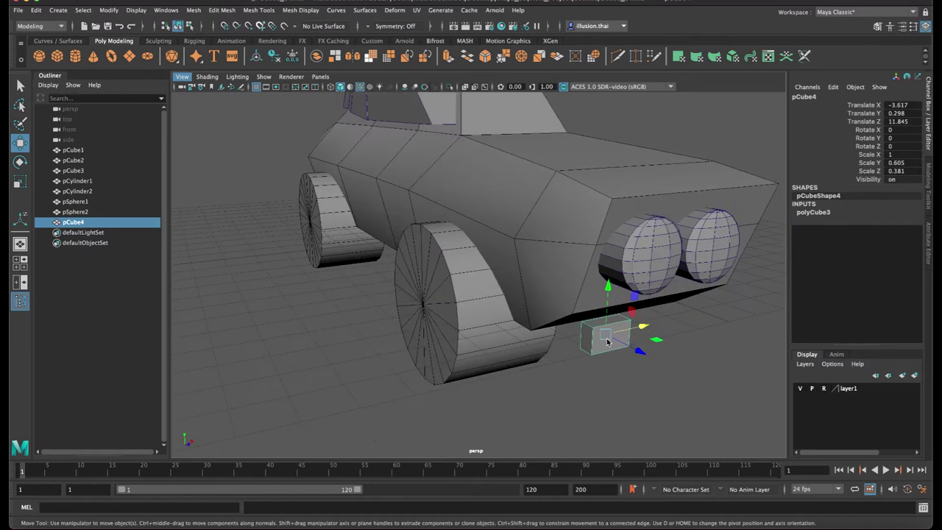
{"action": "right_click", "coordinate": [606, 261]}
{"action": "left_click", "coordinate": [608, 287]}
{"action": "left_click", "coordinate": [592, 335]}
{"action": "mouse_move", "coordinate": [592, 334]}
{"action": "left_mouse_down", "text": "alt"}
{"action": "mouse_move", "coordinate": [617, 294]}
{"action": "mouse_move", "coordinate": [576, 299]}
{"action": "left_mouse_up", "text": "alt"}
Extrude pCube4's side face outward with Ctrl+E to lengthen the block sideways
{"action": "key", "text": "ctrl+e"}
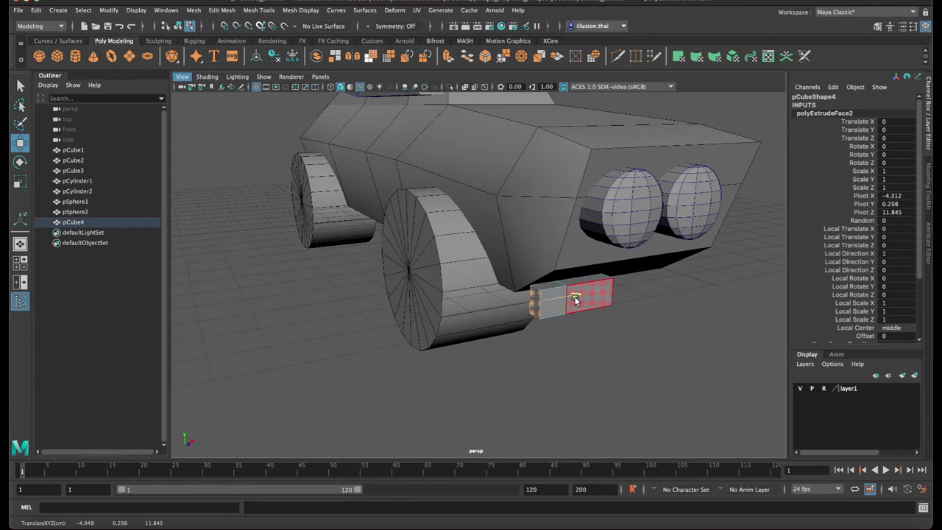
{"action": "key", "text": "e"}
{"action": "left_click_drag", "start_coordinate": [521, 330], "coordinate": [552, 324], "text": "alt"}
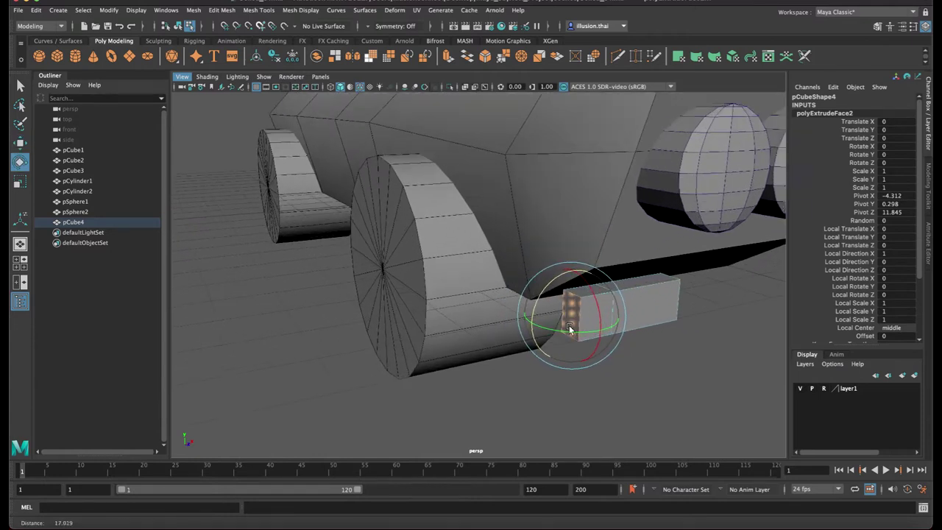
{"action": "scroll", "coordinate": [547, 267], "scroll_direction": "up", "scroll_amount": 3}
{"action": "key", "text": "q"}
Select an edge of the extruded block, then select the top face at its end
{"action": "right_click_drag", "start_coordinate": [575, 208], "coordinate": [575, 182]}
{"action": "mouse_move", "coordinate": [504, 237]}
{"action": "left_mouse_down", "text": "alt"}
{"action": "mouse_move", "coordinate": [519, 247]}
{"action": "mouse_move", "coordinate": [577, 244]}
{"action": "left_mouse_up", "text": "alt"}
{"action": "left_click", "coordinate": [525, 252]}
{"action": "key", "text": "w"}
{"action": "right_click_drag", "start_coordinate": [586, 223], "coordinate": [605, 245]}
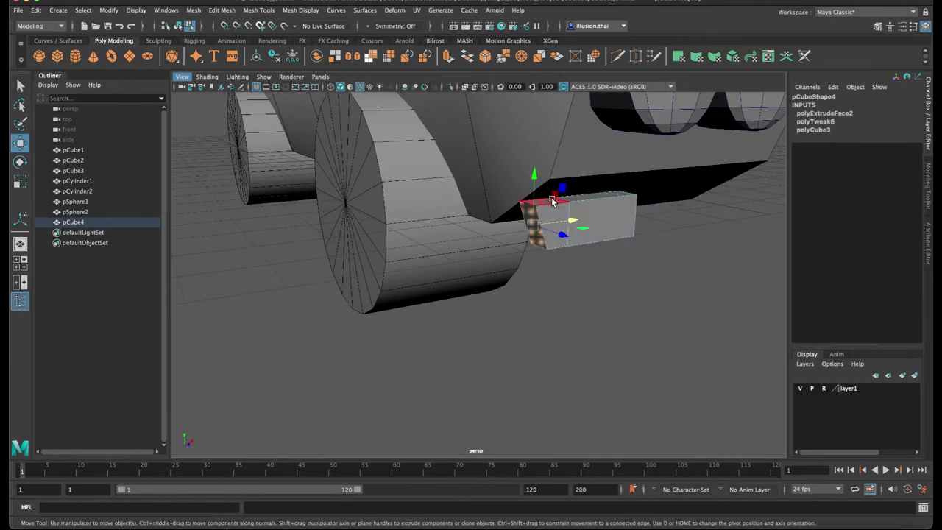
{"action": "left_click_drag", "start_coordinate": [623, 260], "coordinate": [652, 383], "text": "alt"}
{"action": "left_click", "coordinate": [652, 383]}
{"action": "left_click", "coordinate": [577, 320]}
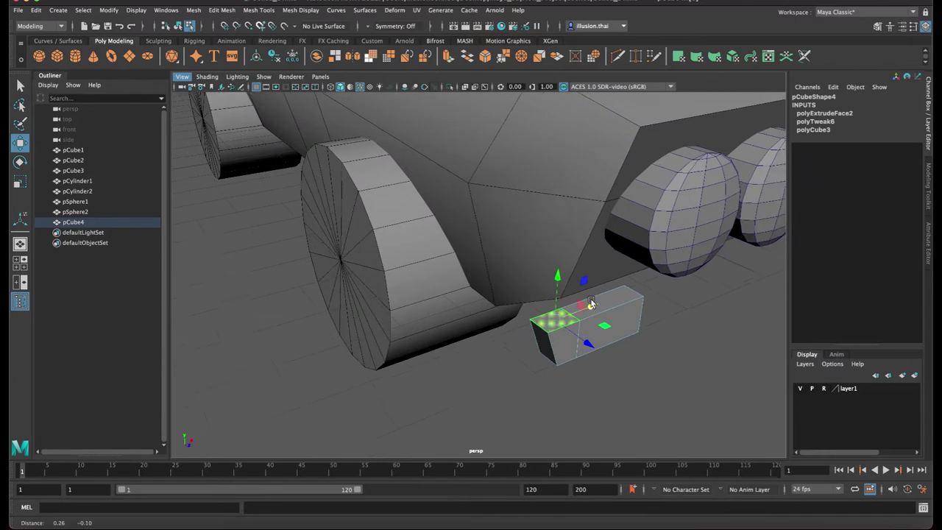
{"action": "left_click_drag", "start_coordinate": [589, 305], "coordinate": [557, 263], "text": "alt"}
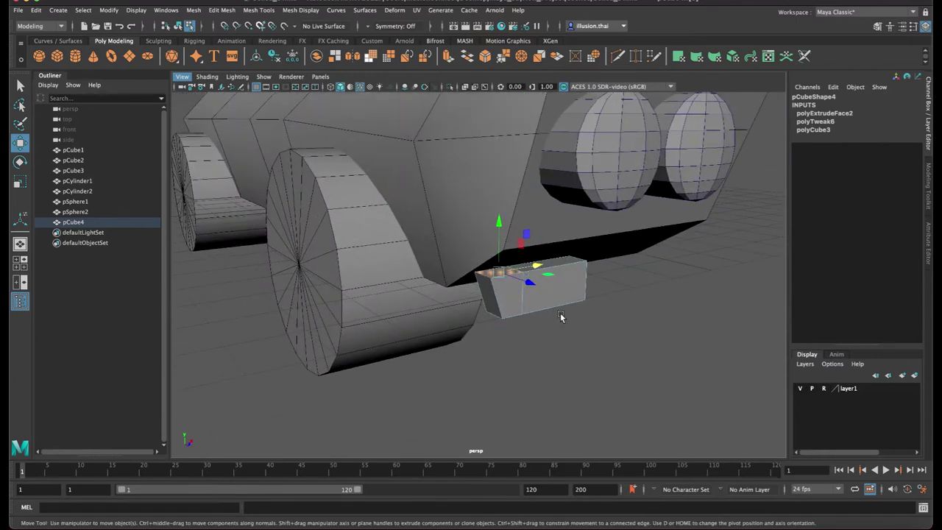
Extrude the end top face and pull it up along Y into an upright post
{"action": "key", "text": "ctrl+e"}
{"action": "left_click_drag", "start_coordinate": [503, 224], "coordinate": [524, 149]}
{"action": "mouse_move", "coordinate": [577, 260]}
{"action": "right_mouse_down"}
{"action": "mouse_move", "coordinate": [579, 293]}
{"action": "mouse_move", "coordinate": [615, 257]}
{"action": "mouse_move", "coordinate": [637, 264]}
{"action": "right_mouse_up"}
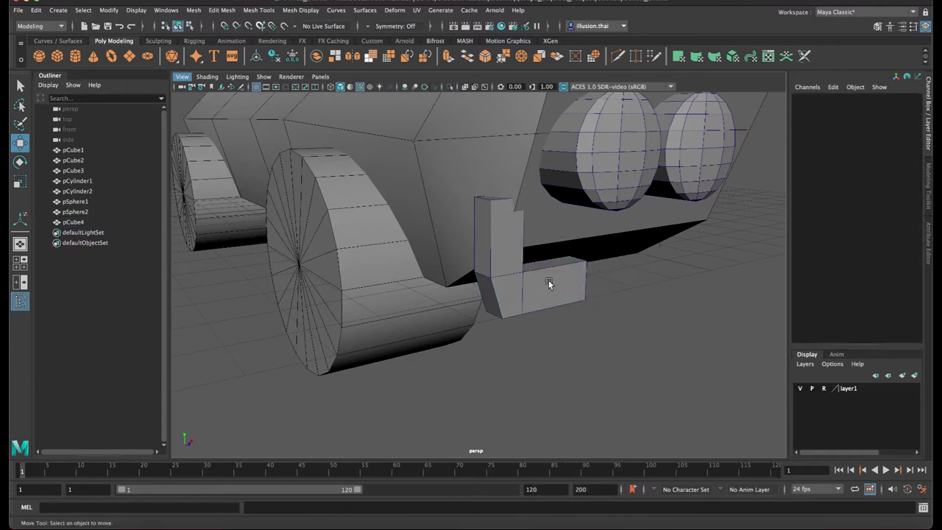
{"action": "left_click", "coordinate": [551, 280]}
{"action": "mouse_move", "coordinate": [584, 290]}
{"action": "left_mouse_down"}
{"action": "mouse_move", "coordinate": [610, 301]}
{"action": "mouse_move", "coordinate": [572, 251]}
{"action": "mouse_move", "coordinate": [571, 206]}
{"action": "mouse_move", "coordinate": [564, 227]}
{"action": "mouse_move", "coordinate": [453, 247]}
{"action": "mouse_move", "coordinate": [496, 270]}
{"action": "mouse_move", "coordinate": [530, 263]}
{"action": "mouse_move", "coordinate": [481, 319]}
{"action": "mouse_move", "coordinate": [488, 311]}
{"action": "mouse_move", "coordinate": [479, 309]}
{"action": "left_mouse_up"}
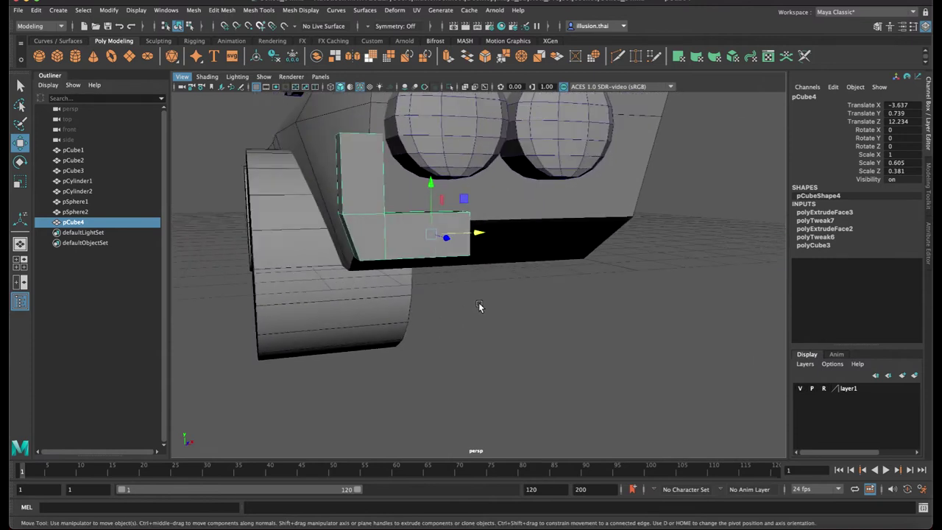
Select the upright's top face and shift it, lowering it slightly
{"action": "right_click_drag", "start_coordinate": [399, 237], "coordinate": [525, 314]}
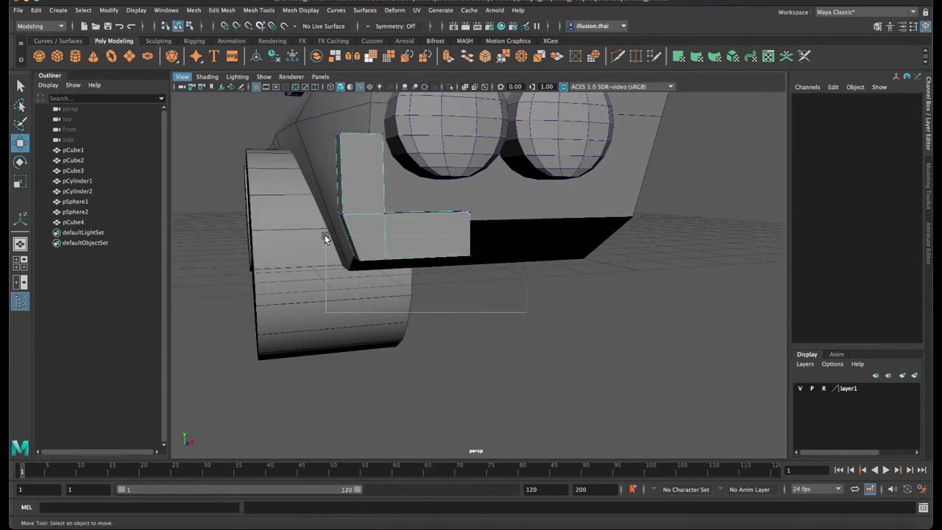
{"action": "left_click", "coordinate": [427, 224]}
{"action": "mouse_move", "coordinate": [413, 207]}
{"action": "left_mouse_down"}
{"action": "mouse_move", "coordinate": [413, 217]}
{"action": "mouse_move", "coordinate": [479, 245]}
{"action": "left_mouse_up"}
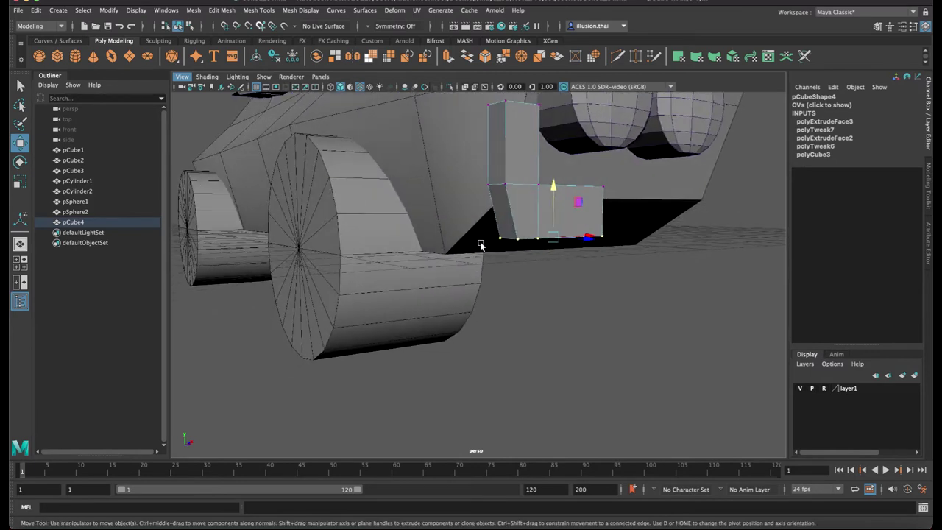
{"action": "mouse_move", "coordinate": [582, 265]}
{"action": "left_mouse_down", "text": "alt"}
{"action": "mouse_move", "coordinate": [603, 358]}
{"action": "mouse_move", "coordinate": [444, 233]}
{"action": "mouse_move", "coordinate": [469, 226]}
{"action": "left_mouse_up", "text": "alt"}
{"action": "mouse_move", "coordinate": [434, 177]}
{"action": "left_mouse_down"}
{"action": "mouse_move", "coordinate": [431, 200]}
{"action": "mouse_move", "coordinate": [271, 197]}
{"action": "left_mouse_up"}
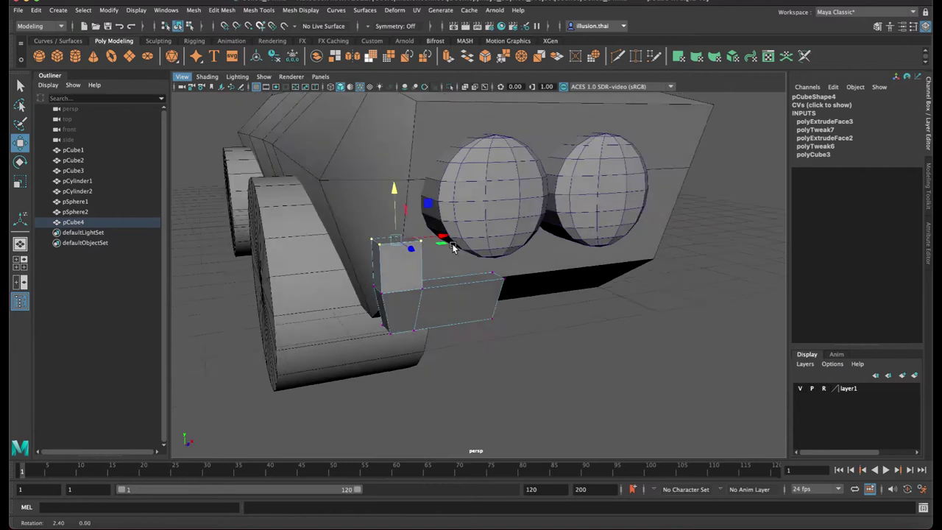
Rotate the top face so the upright tilts outward, then clear the face selection
{"action": "left_click_drag", "start_coordinate": [343, 348], "coordinate": [494, 287], "text": "alt"}
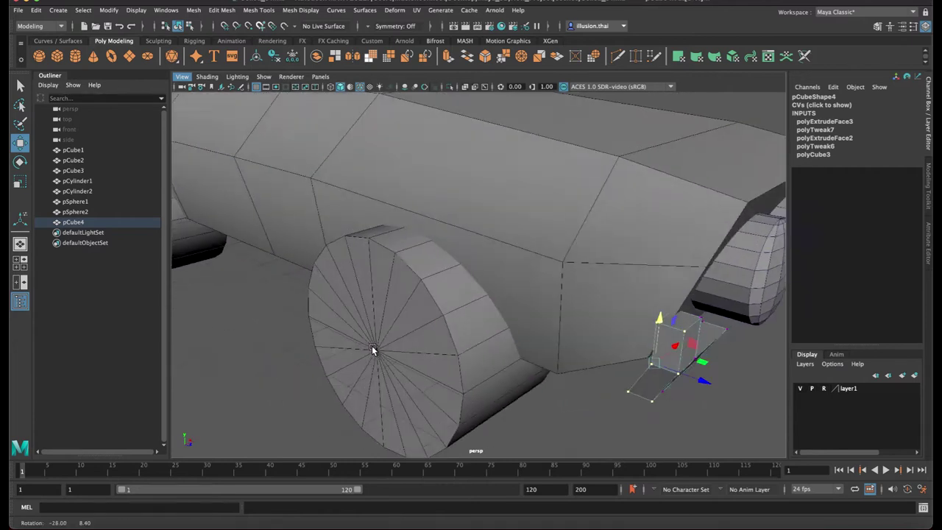
{"action": "key", "text": "4"}
{"action": "key", "text": "5"}
{"action": "left_click_drag", "start_coordinate": [543, 290], "coordinate": [538, 278], "text": "alt"}
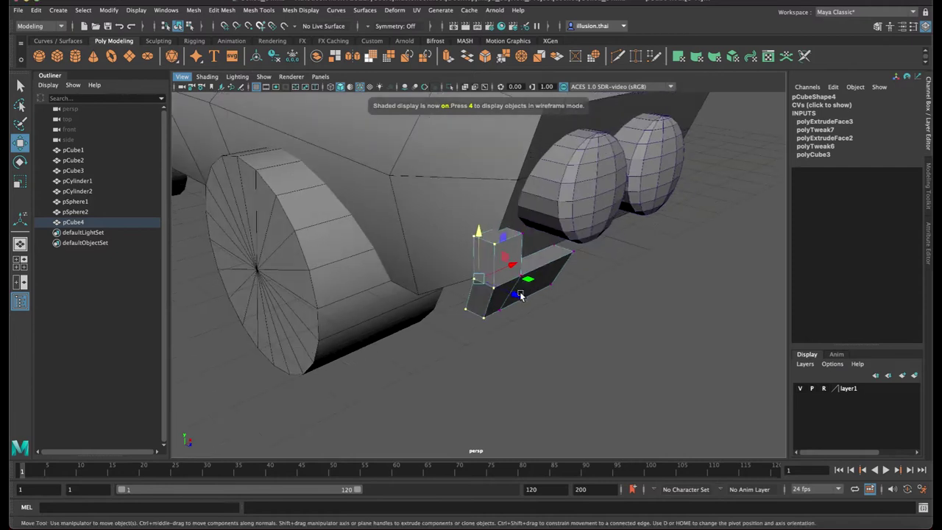
{"action": "key", "text": "e"}
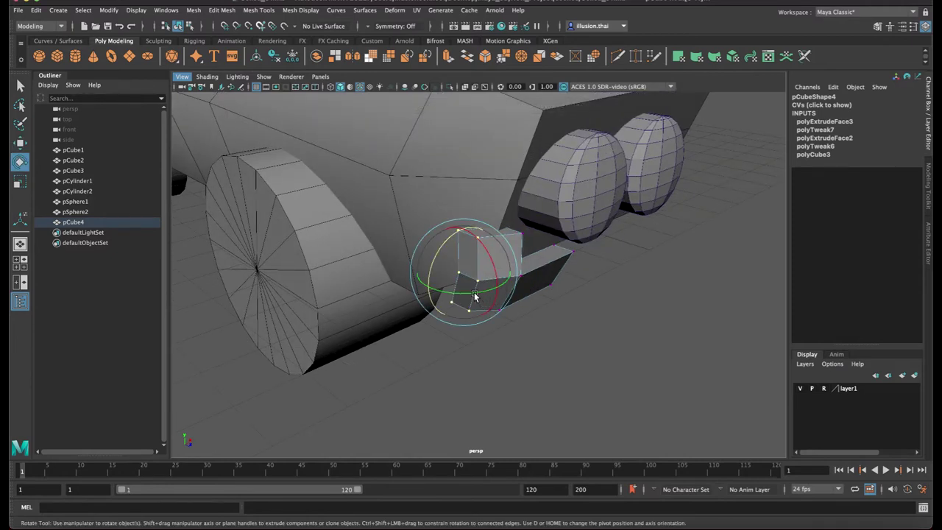
{"action": "left_click_drag", "start_coordinate": [474, 295], "coordinate": [463, 295]}
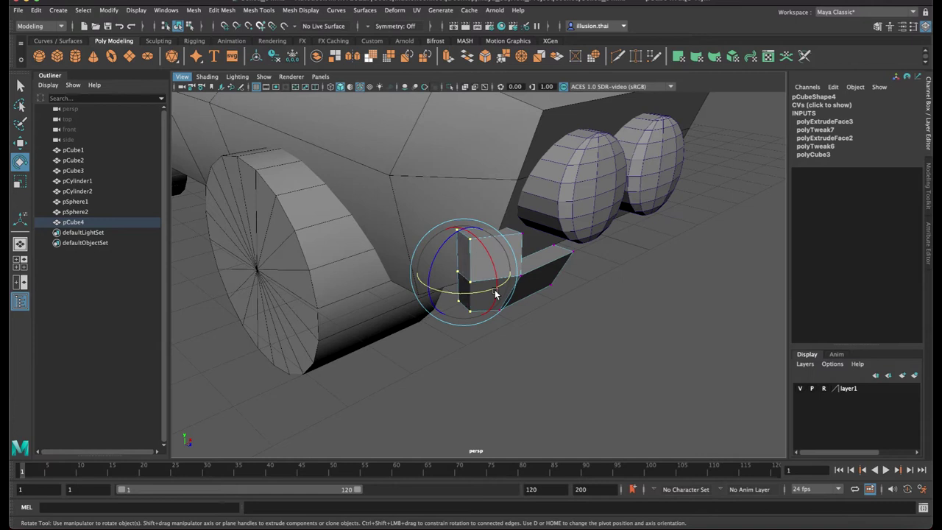
{"action": "key", "text": "w"}
{"action": "mouse_move", "coordinate": [499, 261]}
{"action": "left_mouse_down"}
{"action": "mouse_move", "coordinate": [500, 252]}
{"action": "mouse_move", "coordinate": [467, 267]}
{"action": "mouse_move", "coordinate": [469, 254]}
{"action": "left_mouse_up"}
{"action": "right_click_drag", "start_coordinate": [469, 254], "coordinate": [462, 309]}
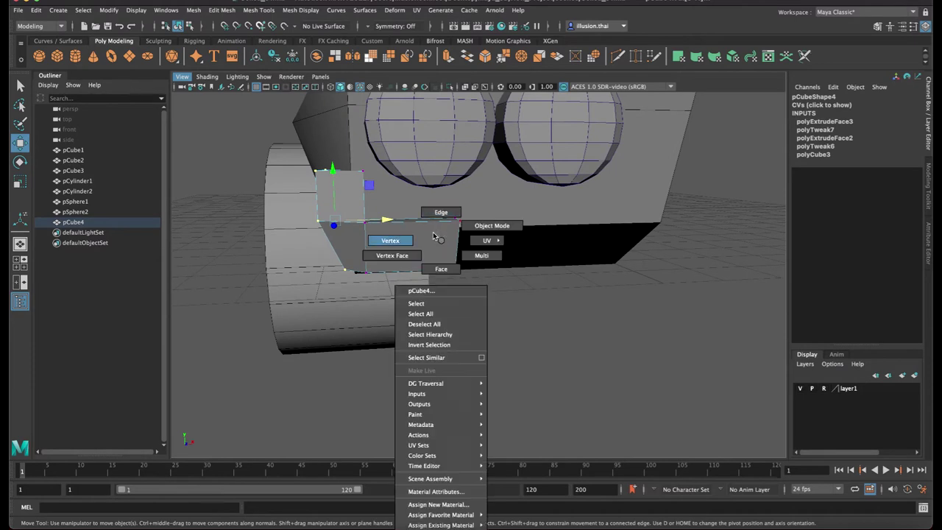
{"action": "mouse_move", "coordinate": [462, 306]}
{"action": "left_mouse_down", "text": "alt"}
{"action": "mouse_move", "coordinate": [448, 304]}
{"action": "mouse_move", "coordinate": [436, 266]}
{"action": "mouse_move", "coordinate": [467, 273]}
{"action": "mouse_move", "coordinate": [443, 261]}
{"action": "left_mouse_up", "text": "alt"}
{"action": "mouse_move", "coordinate": [443, 262]}
{"action": "right_mouse_down"}
{"action": "mouse_move", "coordinate": [470, 267]}
{"action": "mouse_move", "coordinate": [513, 252]}
{"action": "right_mouse_up"}
Insert an extra edge loop across the bracket with Mesh Tools > Insert Edge Loop
{"action": "left_click", "coordinate": [479, 290]}
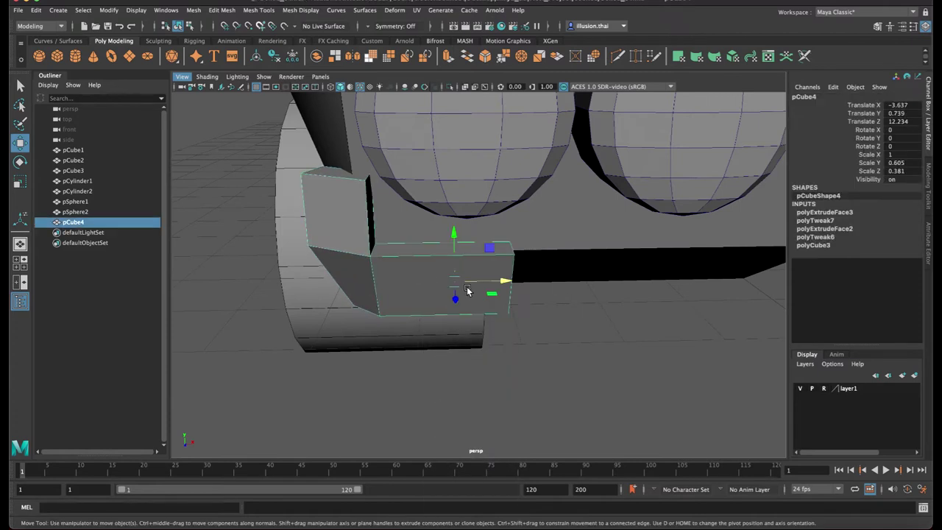
{"action": "left_click", "coordinate": [259, 11]}
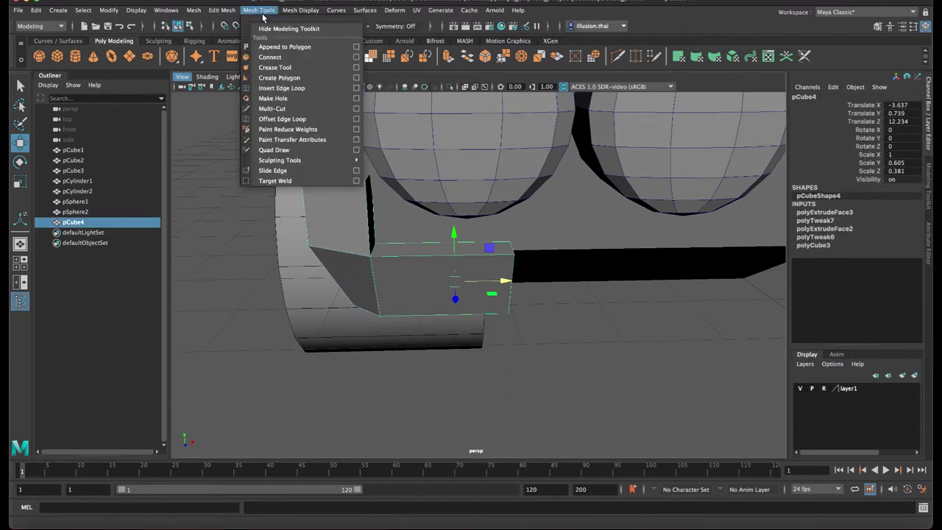
{"action": "left_click", "coordinate": [298, 88]}
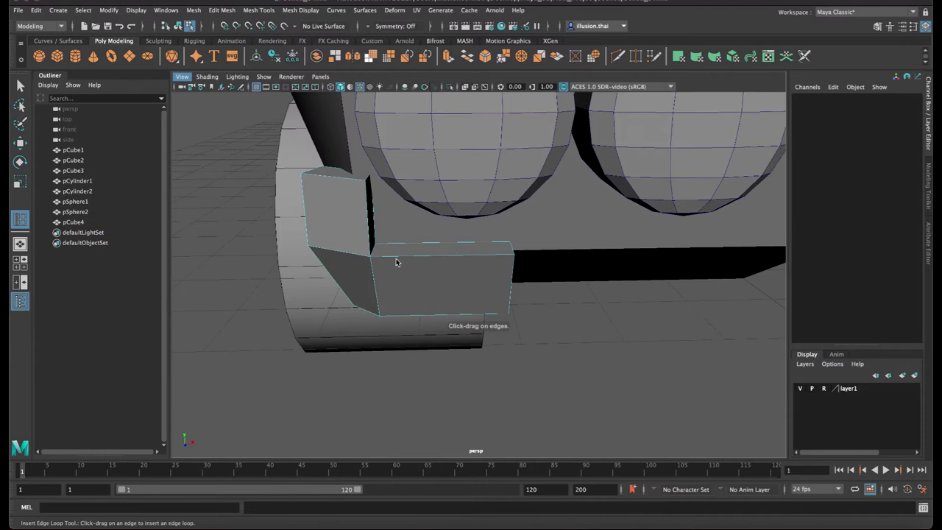
{"action": "left_click", "coordinate": [394, 259]}
{"action": "key", "text": "q"}
Move the vertical edges at the bracket's bend to chamfer the corner, then reselect the object
{"action": "right_click", "coordinate": [374, 248]}
{"action": "mouse_move", "coordinate": [375, 225]}
{"action": "left_mouse_down", "text": "alt"}
{"action": "mouse_move", "coordinate": [378, 261]}
{"action": "mouse_move", "coordinate": [298, 284]}
{"action": "mouse_move", "coordinate": [389, 236]}
{"action": "left_mouse_up", "text": "alt"}
{"action": "left_click", "coordinate": [370, 195]}
{"action": "key", "text": "w"}
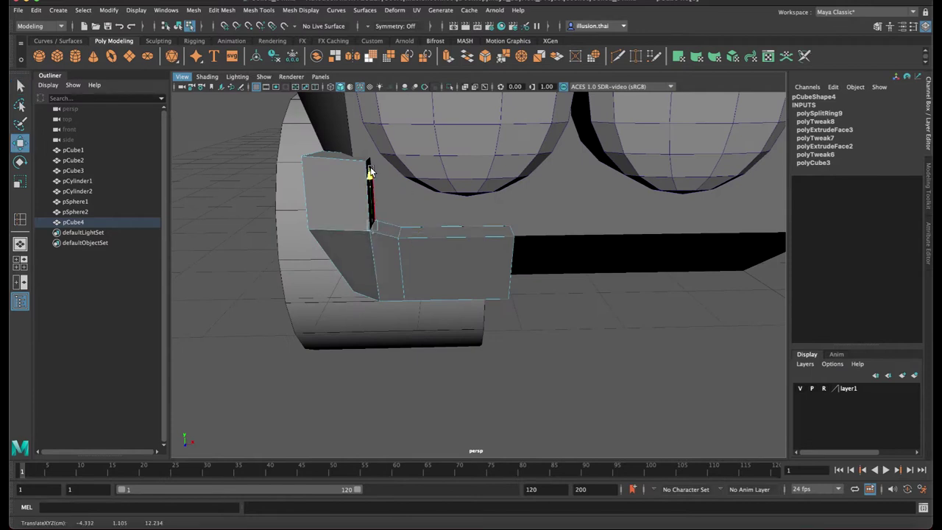
{"action": "mouse_move", "coordinate": [365, 183]}
{"action": "left_mouse_down", "text": "alt"}
{"action": "mouse_move", "coordinate": [374, 212]}
{"action": "mouse_move", "coordinate": [553, 224]}
{"action": "left_mouse_up", "text": "alt"}
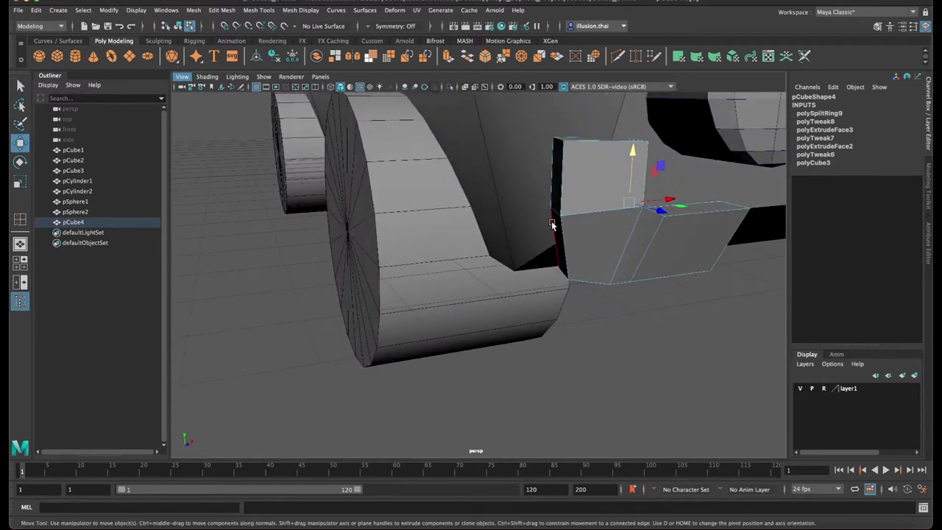
{"action": "left_click", "coordinate": [555, 213]}
{"action": "middle_click_drag", "start_coordinate": [557, 161], "coordinate": [557, 156]}
{"action": "left_click_drag", "start_coordinate": [557, 154], "coordinate": [545, 187], "text": "alt"}
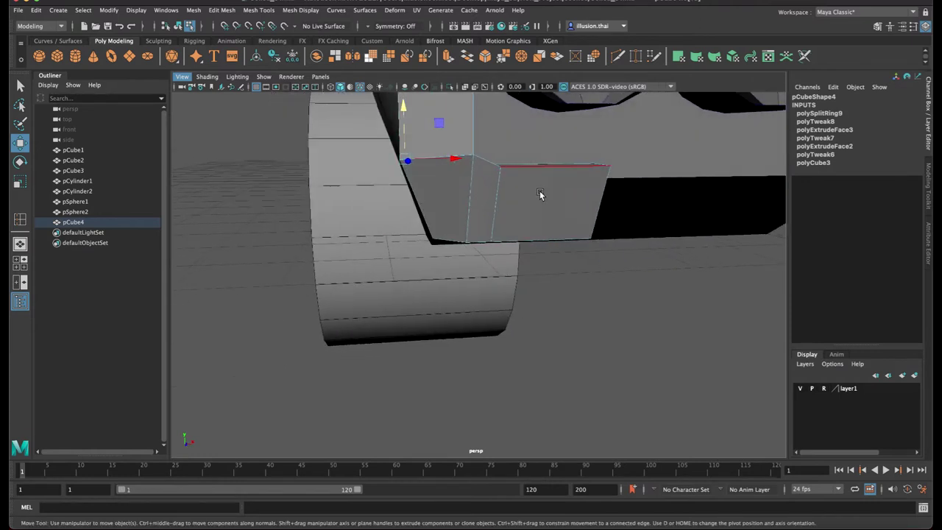
{"action": "right_click_drag", "start_coordinate": [545, 187], "coordinate": [594, 175]}
{"action": "left_click", "coordinate": [588, 262]}
{"action": "left_click_drag", "start_coordinate": [587, 260], "coordinate": [411, 225], "text": "alt"}
{"action": "right_click_drag", "start_coordinate": [304, 210], "coordinate": [302, 178]}
Push the bumper bar's end face outward along X and squash it with Scale
{"action": "left_click_drag", "start_coordinate": [378, 273], "coordinate": [456, 294], "text": "alt"}
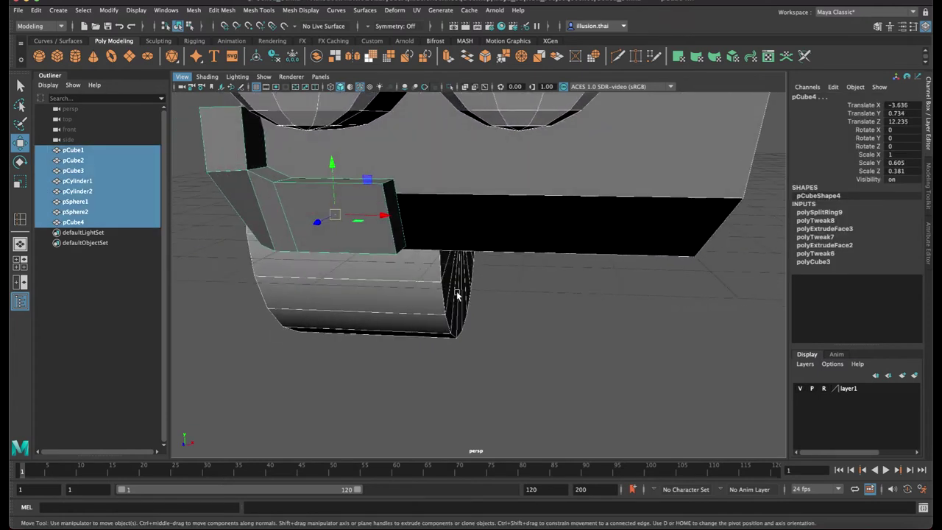
{"action": "left_click", "coordinate": [553, 343]}
{"action": "left_click", "coordinate": [375, 234]}
{"action": "right_click", "coordinate": [340, 239]}
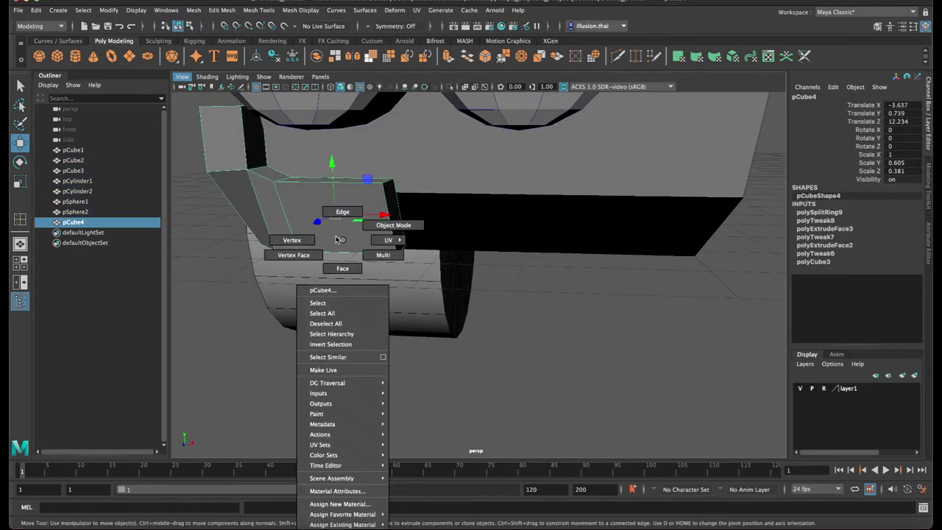
{"action": "left_click", "coordinate": [400, 220]}
{"action": "mouse_move", "coordinate": [388, 221]}
{"action": "left_mouse_down"}
{"action": "mouse_move", "coordinate": [485, 227]}
{"action": "mouse_move", "coordinate": [436, 210]}
{"action": "left_mouse_up"}
{"action": "key", "text": "r"}
{"action": "left_click_drag", "start_coordinate": [526, 267], "coordinate": [562, 293], "text": "alt"}
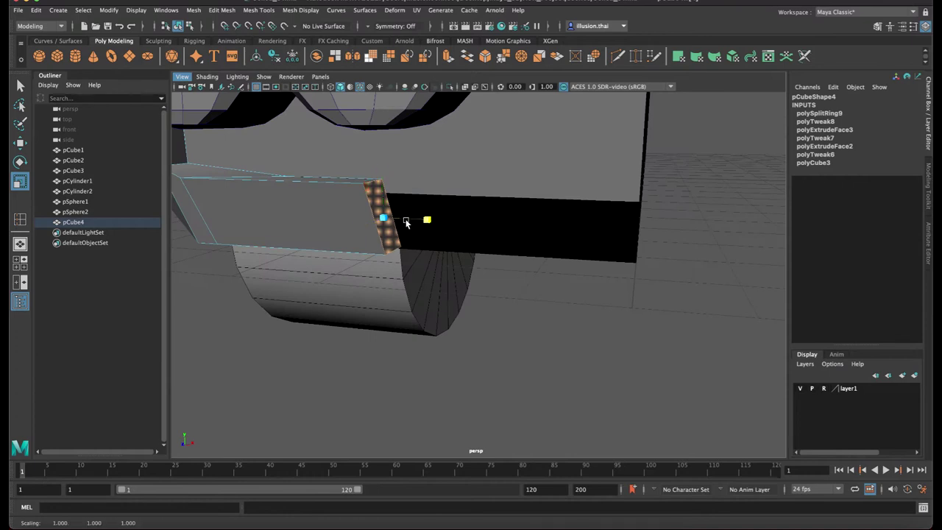
{"action": "key", "text": "w"}
{"action": "left_click_drag", "start_coordinate": [441, 228], "coordinate": [433, 224]}
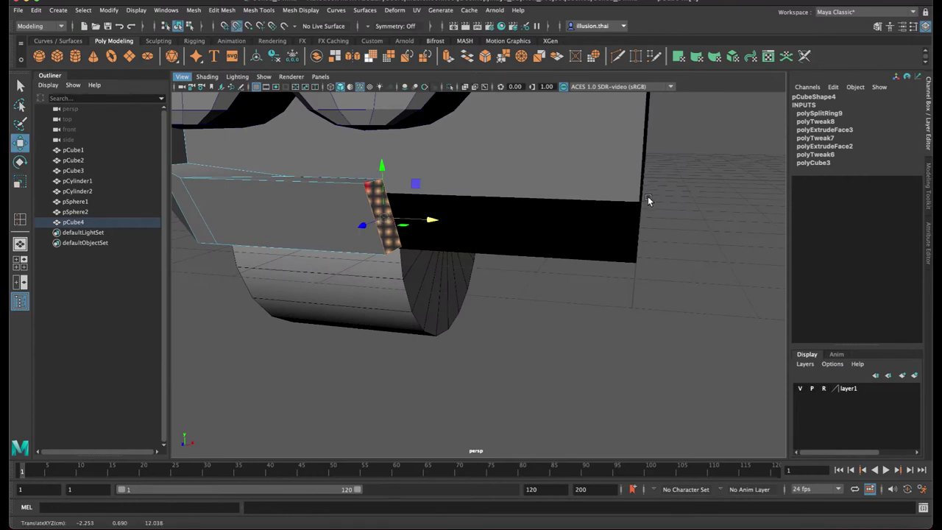
Select a vertex at the bumper bar's end, then return the bar to object mode
{"action": "left_click_drag", "start_coordinate": [640, 202], "coordinate": [601, 256], "text": "alt"}
{"action": "left_click", "coordinate": [666, 259]}
{"action": "right_click_drag", "start_coordinate": [602, 257], "coordinate": [688, 234]}
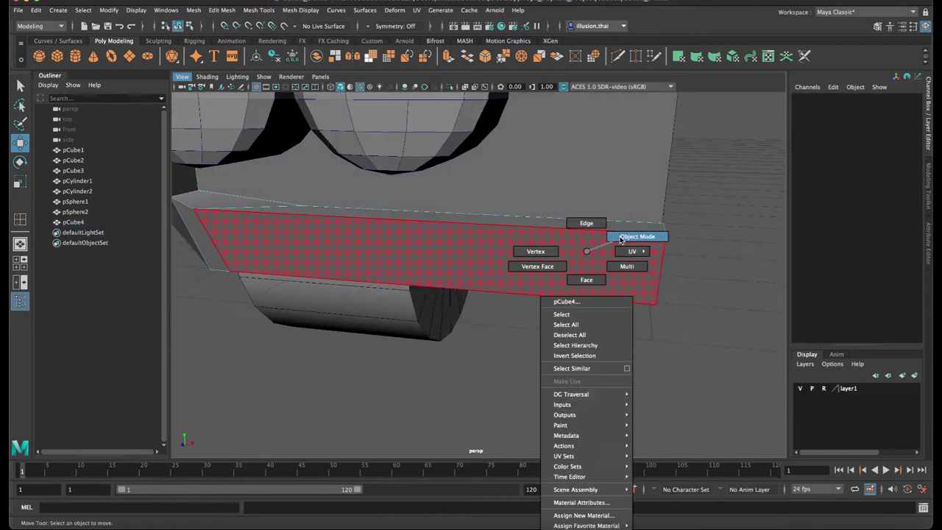
{"action": "mouse_move", "coordinate": [687, 234]}
{"action": "left_mouse_down", "text": "alt"}
{"action": "mouse_move", "coordinate": [649, 259]}
{"action": "mouse_move", "coordinate": [604, 252]}
{"action": "left_mouse_up", "text": "alt"}
{"action": "left_click", "coordinate": [579, 248]}
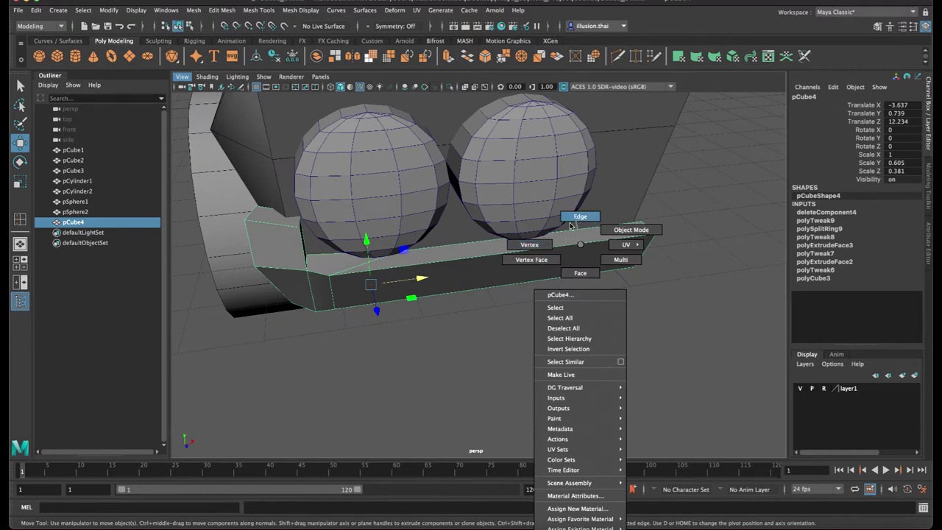
{"action": "right_click_drag", "start_coordinate": [580, 248], "coordinate": [616, 211]}
{"action": "left_click_drag", "start_coordinate": [616, 212], "coordinate": [430, 377]}
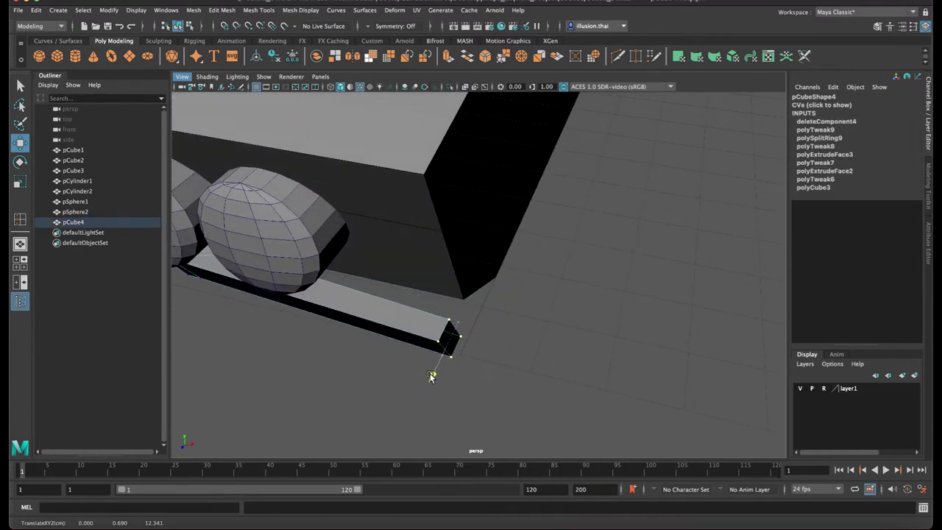
{"action": "mouse_move", "coordinate": [428, 377]}
{"action": "left_mouse_down", "text": "alt"}
{"action": "mouse_move", "coordinate": [575, 309]}
{"action": "mouse_move", "coordinate": [590, 285]}
{"action": "mouse_move", "coordinate": [511, 270]}
{"action": "left_mouse_up", "text": "alt"}
{"action": "mouse_move", "coordinate": [509, 261]}
{"action": "right_mouse_down"}
{"action": "mouse_move", "coordinate": [533, 269]}
{"action": "mouse_move", "coordinate": [561, 246]}
{"action": "right_mouse_up"}
{"action": "left_click", "coordinate": [594, 177]}
Slide the bumper bar slightly forward along Z under the headlights
{"action": "left_click", "coordinate": [528, 202], "text": "shift"}
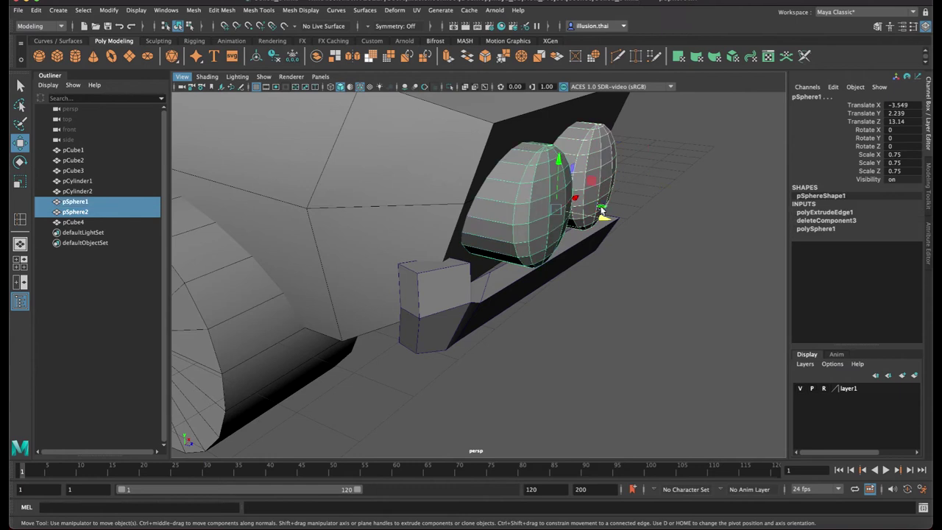
{"action": "left_click", "coordinate": [549, 277]}
{"action": "mouse_move", "coordinate": [535, 309]}
{"action": "left_mouse_down"}
{"action": "mouse_move", "coordinate": [536, 324]}
{"action": "mouse_move", "coordinate": [586, 307]}
{"action": "mouse_move", "coordinate": [566, 315]}
{"action": "left_mouse_up"}
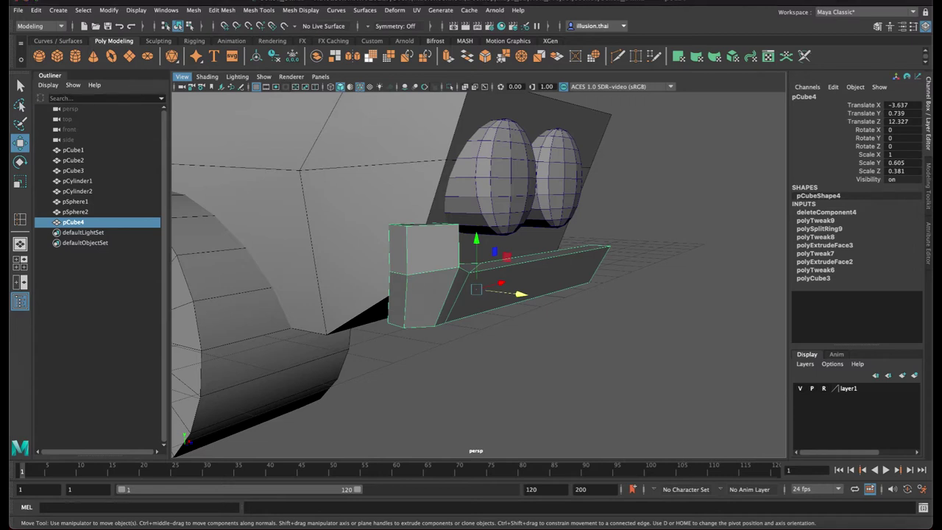
{"action": "left_click", "coordinate": [624, 336]}
Check a face on the bumper bar, return to object mode and create a new polygon cube
{"action": "left_click_drag", "start_coordinate": [624, 336], "coordinate": [328, 230], "text": "alt"}
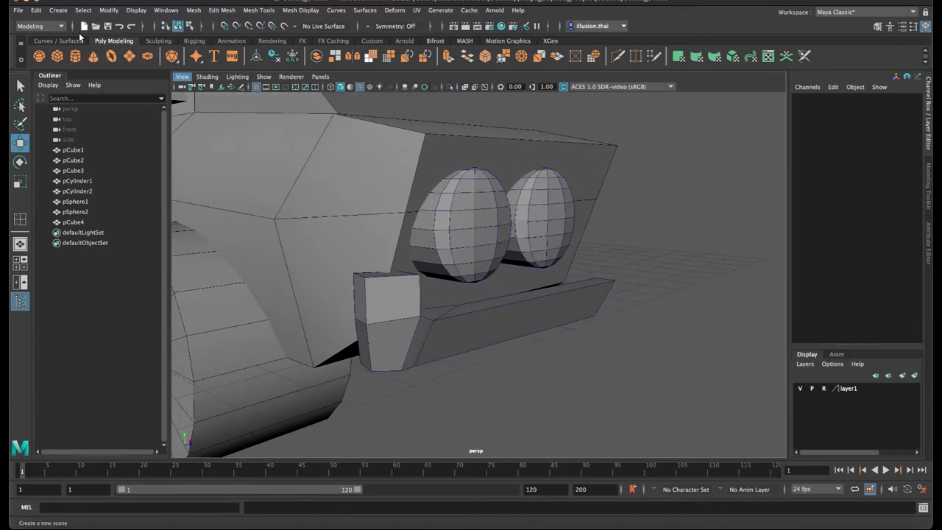
{"action": "left_click", "coordinate": [383, 274]}
{"action": "right_click", "coordinate": [390, 292]}
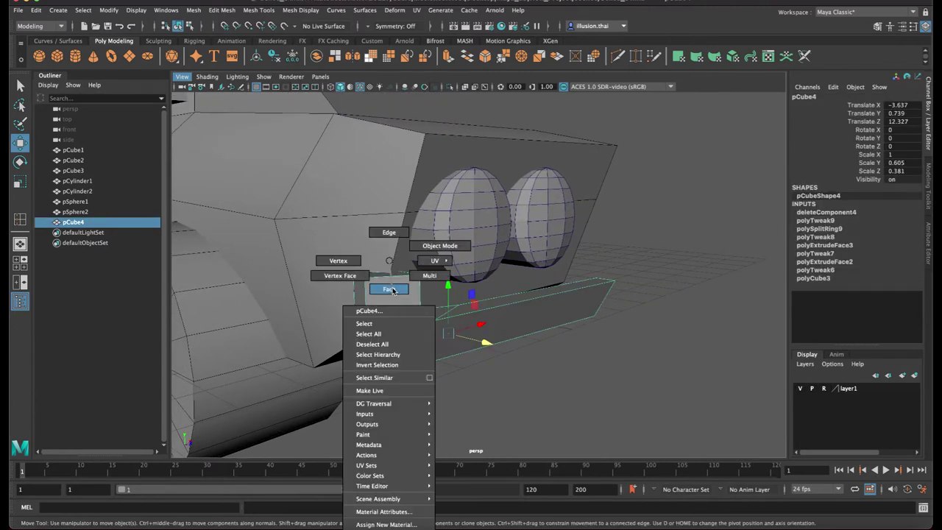
{"action": "left_click", "coordinate": [392, 289]}
{"action": "left_click", "coordinate": [375, 273]}
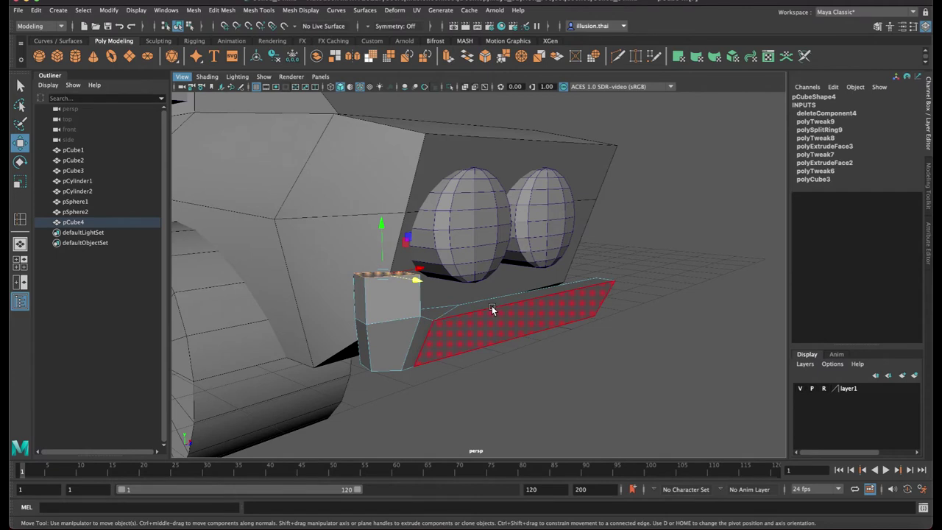
{"action": "right_click", "coordinate": [493, 308]}
{"action": "left_click", "coordinate": [530, 250]}
{"action": "left_click", "coordinate": [57, 56]}
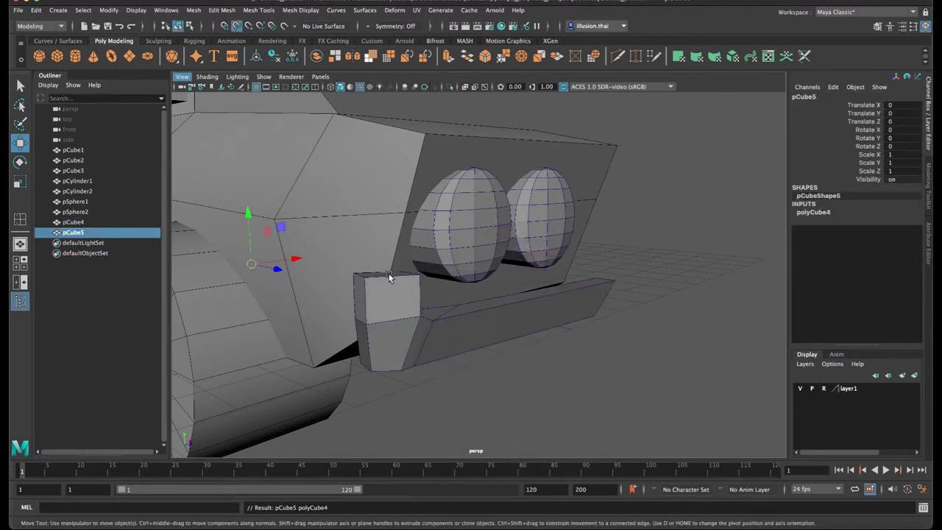
Move pCube5 beside the left headlight, stretching it taller and flattening its Z depth
{"action": "middle_click_drag", "start_coordinate": [388, 274], "coordinate": [414, 273]}
{"action": "key", "text": "r"}
{"action": "mouse_move", "coordinate": [390, 221]}
{"action": "left_mouse_down"}
{"action": "mouse_move", "coordinate": [390, 205]}
{"action": "mouse_move", "coordinate": [390, 237]}
{"action": "left_mouse_up"}
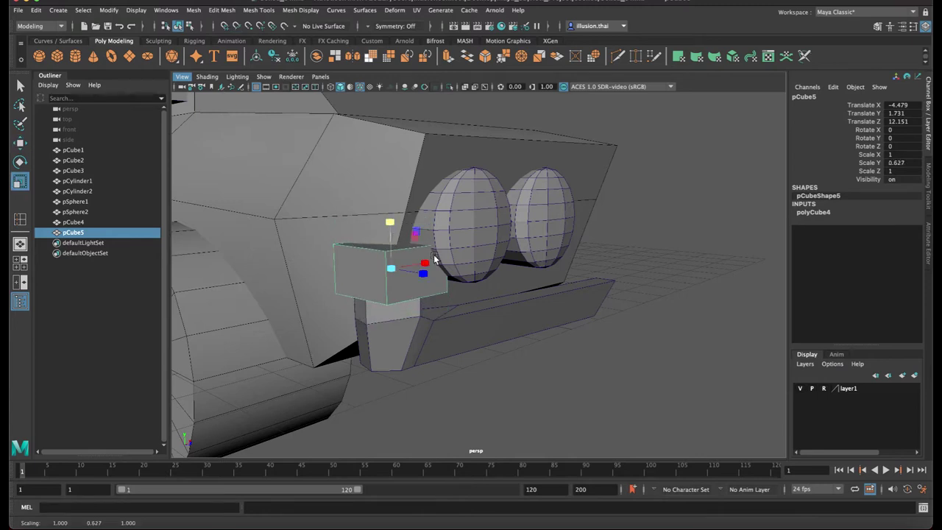
{"action": "mouse_move", "coordinate": [421, 273]}
{"action": "left_mouse_down"}
{"action": "mouse_move", "coordinate": [385, 265]}
{"action": "mouse_move", "coordinate": [410, 265]}
{"action": "mouse_move", "coordinate": [387, 274]}
{"action": "left_mouse_up"}
{"action": "key", "text": "w"}
{"action": "key", "text": "e"}
{"action": "key", "text": "w"}
{"action": "mouse_move", "coordinate": [389, 221]}
{"action": "left_mouse_down"}
{"action": "mouse_move", "coordinate": [386, 152]}
{"action": "mouse_move", "coordinate": [416, 235]}
{"action": "left_mouse_up"}
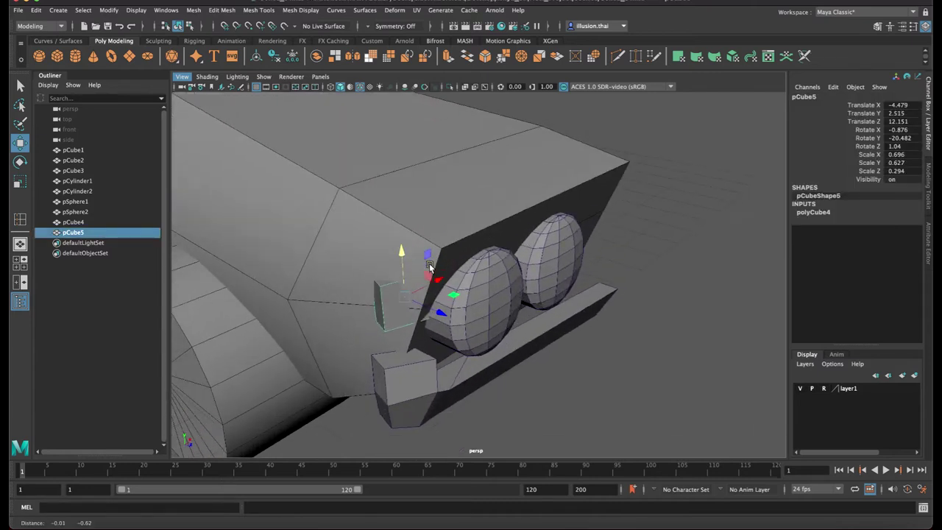
{"action": "left_click_drag", "start_coordinate": [444, 277], "coordinate": [457, 289]}
{"action": "left_click_drag", "start_coordinate": [454, 245], "coordinate": [437, 256]}
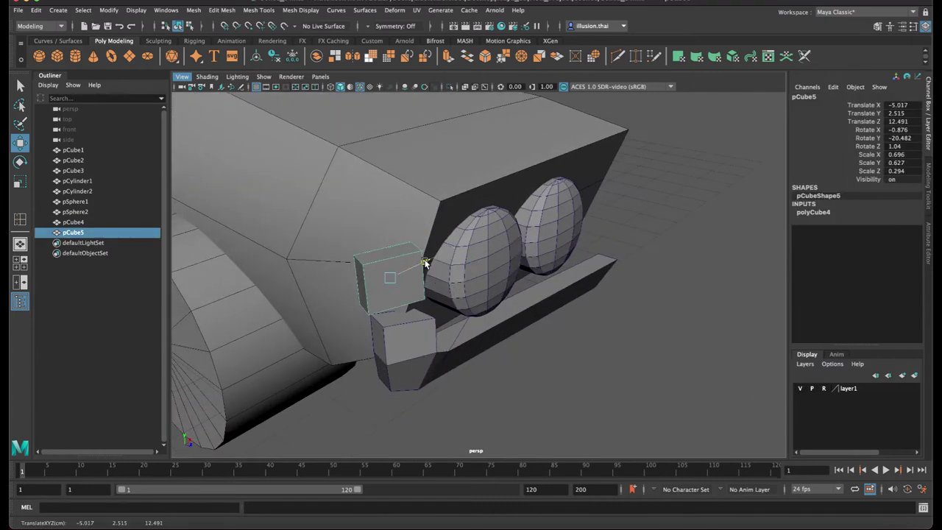
Angle the block to match the car front and thin it to Scale 0.358, 0.939, 0.294
{"action": "key", "text": "e"}
{"action": "mouse_move", "coordinate": [428, 290]}
{"action": "left_mouse_down"}
{"action": "mouse_move", "coordinate": [401, 292]}
{"action": "mouse_move", "coordinate": [414, 288]}
{"action": "mouse_move", "coordinate": [434, 308]}
{"action": "mouse_move", "coordinate": [407, 253]}
{"action": "mouse_move", "coordinate": [449, 295]}
{"action": "mouse_move", "coordinate": [420, 275]}
{"action": "mouse_move", "coordinate": [446, 270]}
{"action": "mouse_move", "coordinate": [408, 292]}
{"action": "left_mouse_up"}
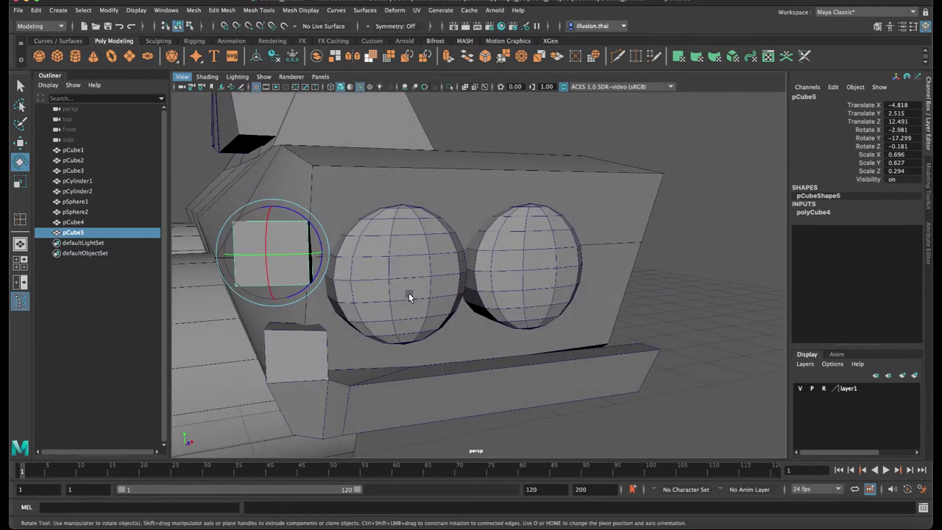
{"action": "key", "text": "r"}
{"action": "mouse_move", "coordinate": [322, 252]}
{"action": "left_mouse_down"}
{"action": "mouse_move", "coordinate": [301, 254]}
{"action": "mouse_move", "coordinate": [357, 253]}
{"action": "mouse_move", "coordinate": [332, 257]}
{"action": "left_mouse_up"}
{"action": "key", "text": "w"}
{"action": "key", "text": "e"}
{"action": "key", "text": "r"}
{"action": "left_click_drag", "start_coordinate": [301, 204], "coordinate": [297, 188]}
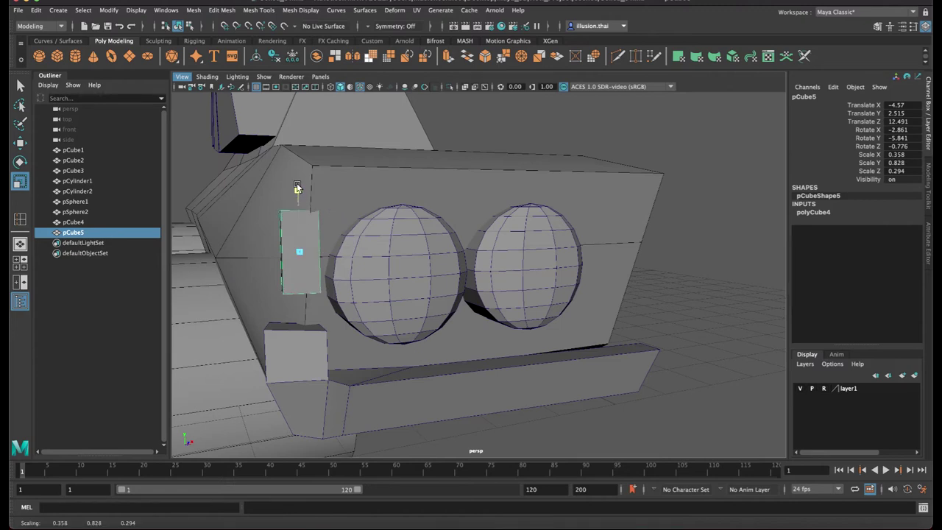
{"action": "mouse_move", "coordinate": [299, 180]}
{"action": "left_mouse_down", "text": "alt"}
{"action": "mouse_move", "coordinate": [353, 216]}
{"action": "mouse_move", "coordinate": [479, 245]}
{"action": "mouse_move", "coordinate": [427, 234]}
{"action": "left_mouse_up", "text": "alt"}
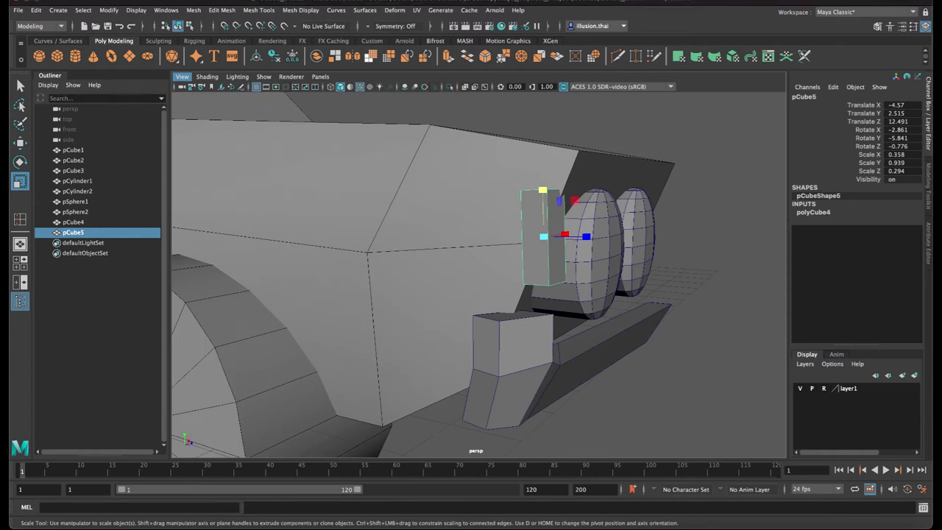
{"action": "left_click_drag", "start_coordinate": [415, 343], "coordinate": [463, 335], "text": "alt"}
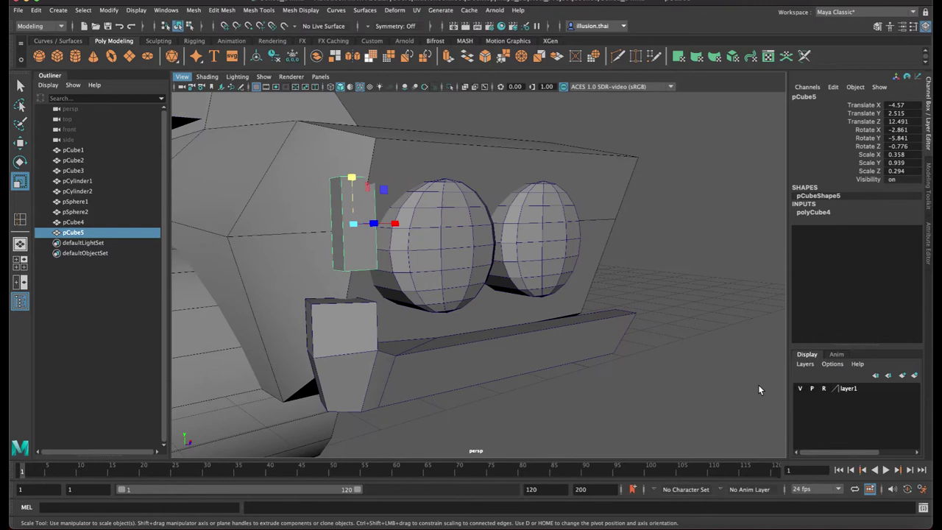
{"action": "left_click", "coordinate": [844, 524]}
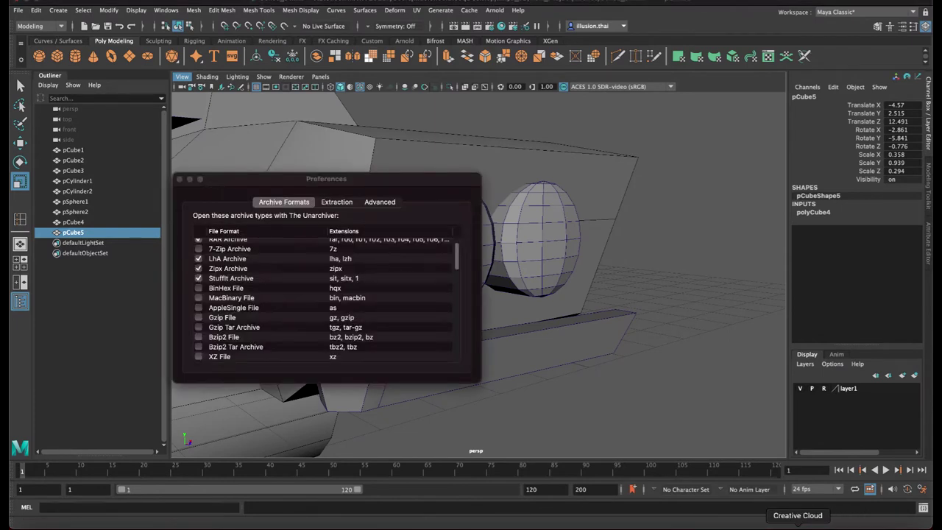
{"action": "right_click", "coordinate": [817, 526]}
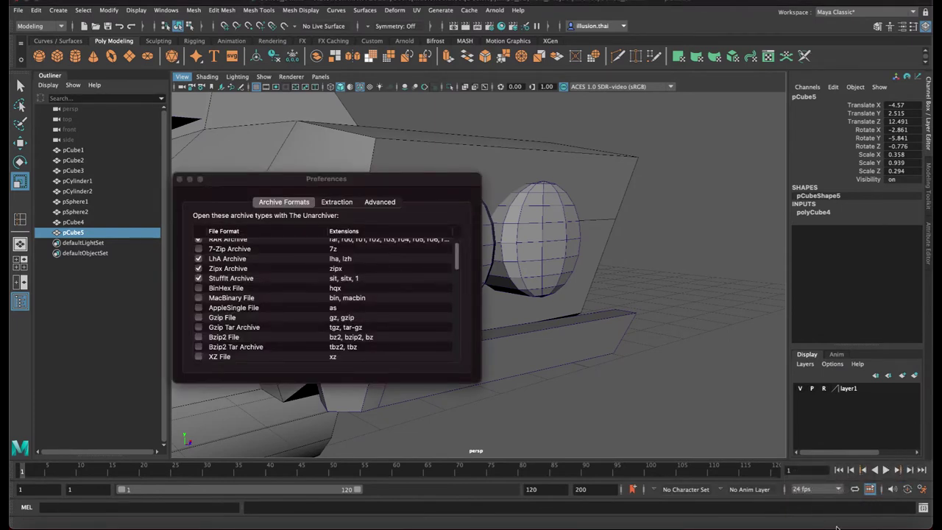
{"action": "left_click", "coordinate": [186, 181]}
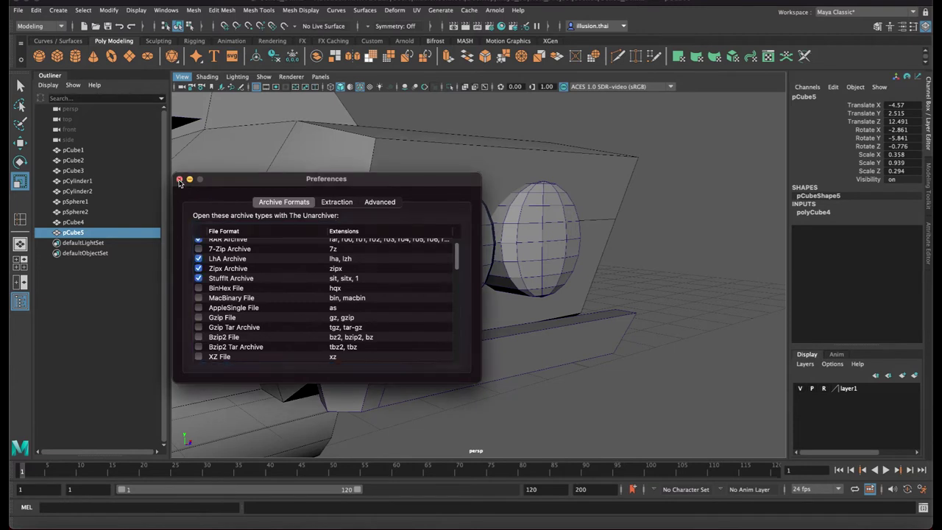
{"action": "left_click", "coordinate": [179, 180]}
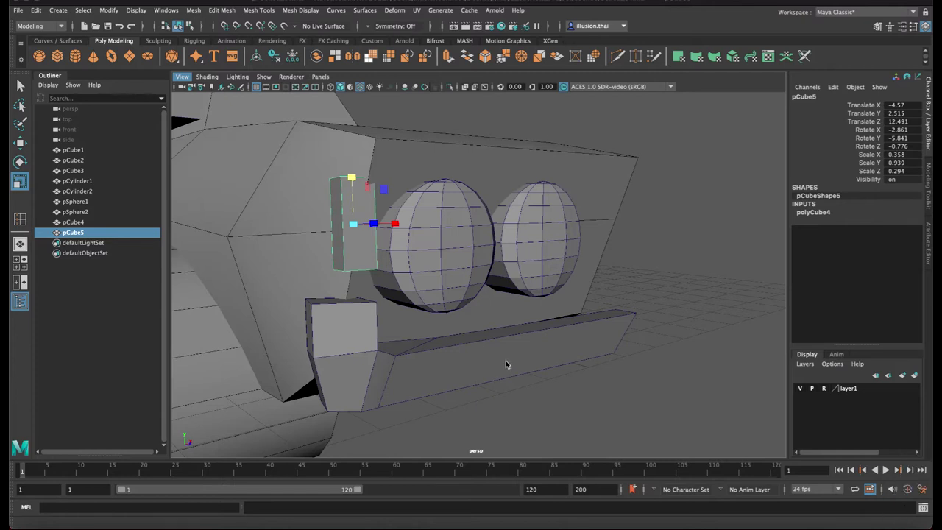
Reselect pCube5, the thin block beside the headlights, and nudge it slightly forward
{"action": "left_click", "coordinate": [352, 250]}
{"action": "mouse_move", "coordinate": [404, 280]}
{"action": "left_mouse_down", "text": "alt"}
{"action": "mouse_move", "coordinate": [434, 273]}
{"action": "mouse_move", "coordinate": [423, 272]}
{"action": "mouse_move", "coordinate": [446, 255]}
{"action": "mouse_move", "coordinate": [463, 258]}
{"action": "left_mouse_up", "text": "alt"}
{"action": "mouse_move", "coordinate": [435, 221]}
{"action": "left_mouse_down", "text": "alt"}
{"action": "mouse_move", "coordinate": [367, 198]}
{"action": "mouse_move", "coordinate": [419, 254]}
{"action": "mouse_move", "coordinate": [478, 272]}
{"action": "left_mouse_up", "text": "alt"}
{"action": "key", "text": "w"}
{"action": "mouse_move", "coordinate": [539, 291]}
{"action": "left_mouse_down"}
{"action": "mouse_move", "coordinate": [548, 305]}
{"action": "mouse_move", "coordinate": [525, 297]}
{"action": "left_mouse_up"}
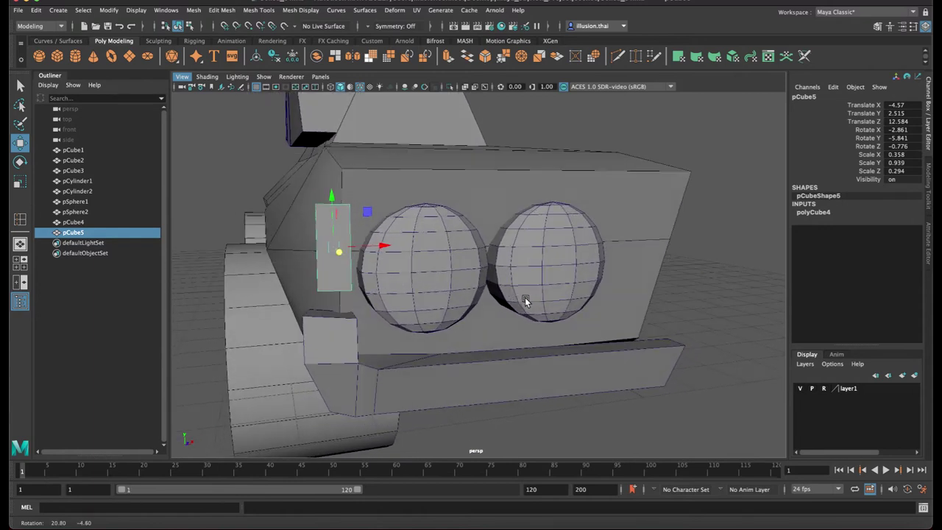
Stretch pCube5 taller to 0.358 × 1.156 × 0.294, lower it slightly, and enter face mode
{"action": "key", "text": "r"}
{"action": "left_click_drag", "start_coordinate": [331, 201], "coordinate": [331, 196]}
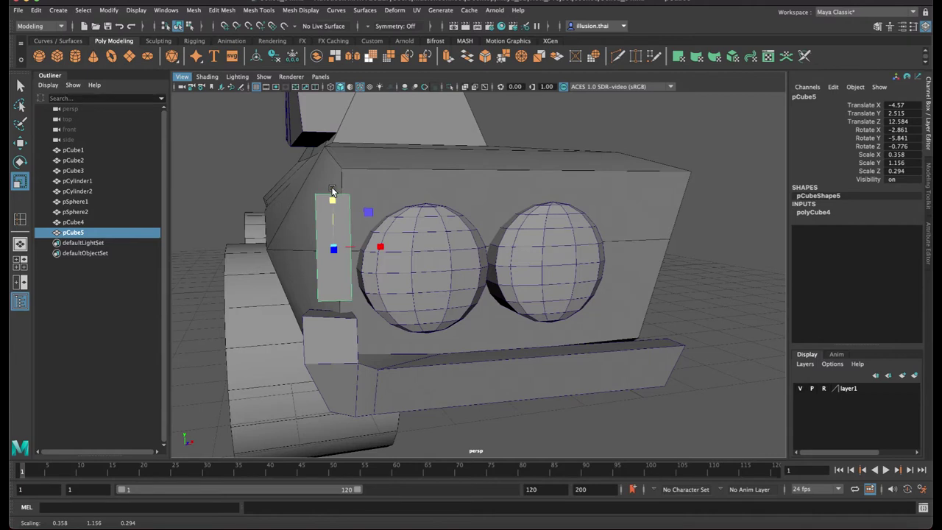
{"action": "key", "text": "w"}
{"action": "left_click_drag", "start_coordinate": [332, 191], "coordinate": [332, 204]}
{"action": "mouse_move", "coordinate": [331, 204]}
{"action": "left_mouse_down", "text": "alt"}
{"action": "mouse_move", "coordinate": [383, 238]}
{"action": "mouse_move", "coordinate": [383, 210]}
{"action": "mouse_move", "coordinate": [466, 238]}
{"action": "left_mouse_up", "text": "alt"}
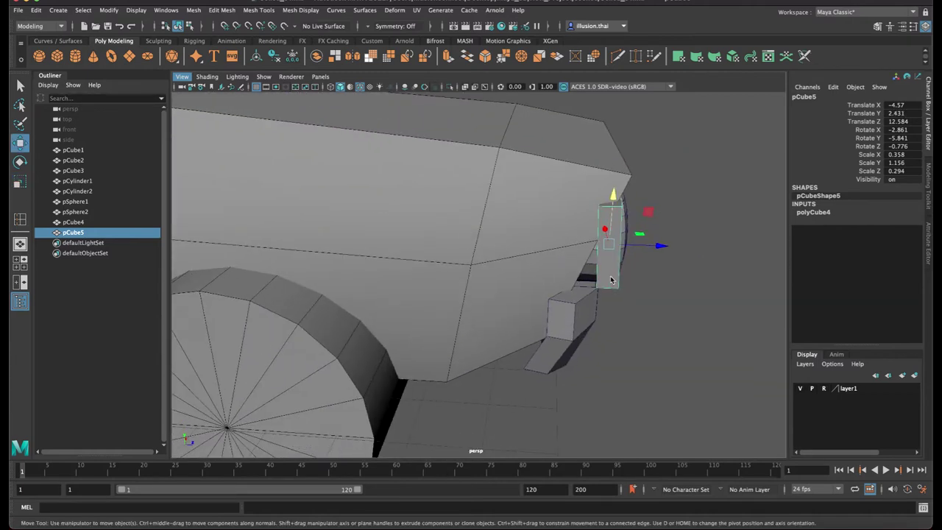
{"action": "right_click_drag", "start_coordinate": [610, 280], "coordinate": [617, 290]}
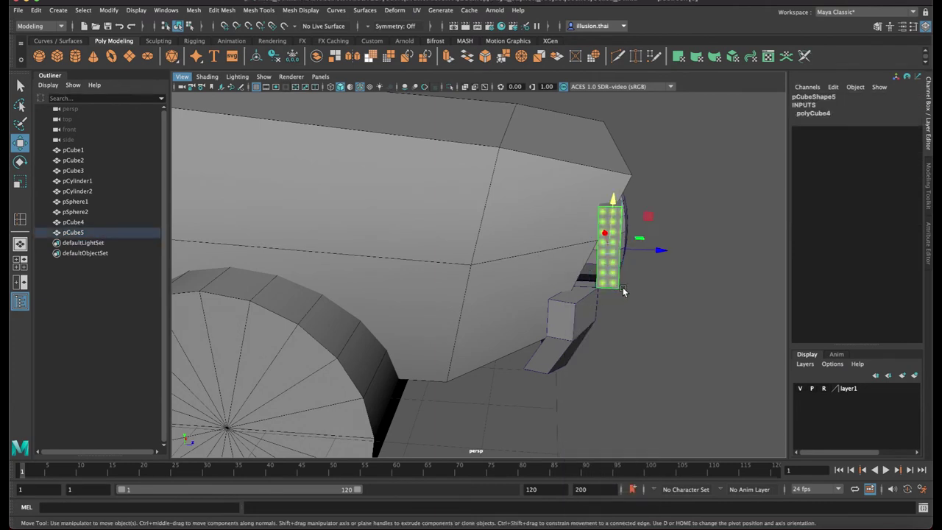
Extrude the block's side face and shift the extrusion left and slightly forward
{"action": "key", "text": "ctrl+e"}
{"action": "left_click_drag", "start_coordinate": [643, 301], "coordinate": [591, 265], "text": "alt"}
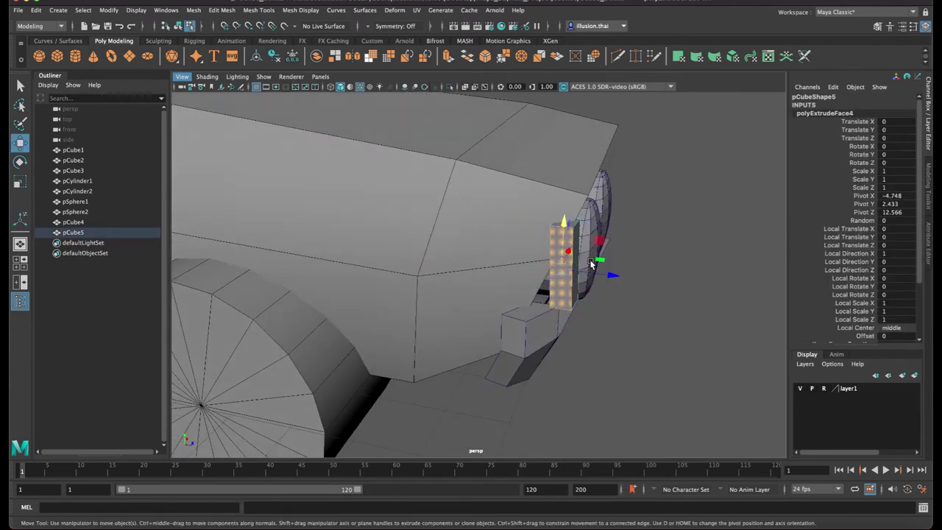
{"action": "key", "text": "e"}
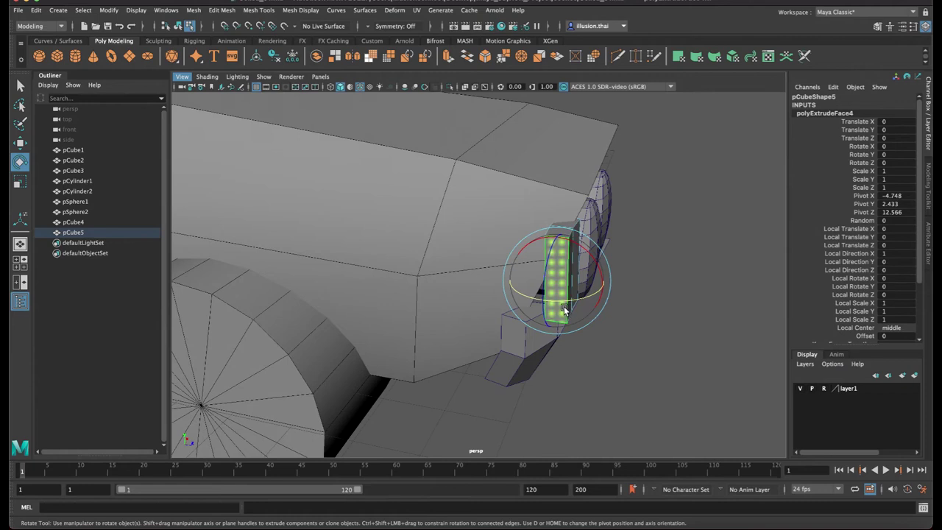
{"action": "key", "text": "w"}
{"action": "mouse_move", "coordinate": [577, 273]}
{"action": "left_mouse_down"}
{"action": "mouse_move", "coordinate": [565, 265]}
{"action": "mouse_move", "coordinate": [599, 287]}
{"action": "mouse_move", "coordinate": [454, 294]}
{"action": "left_mouse_up"}
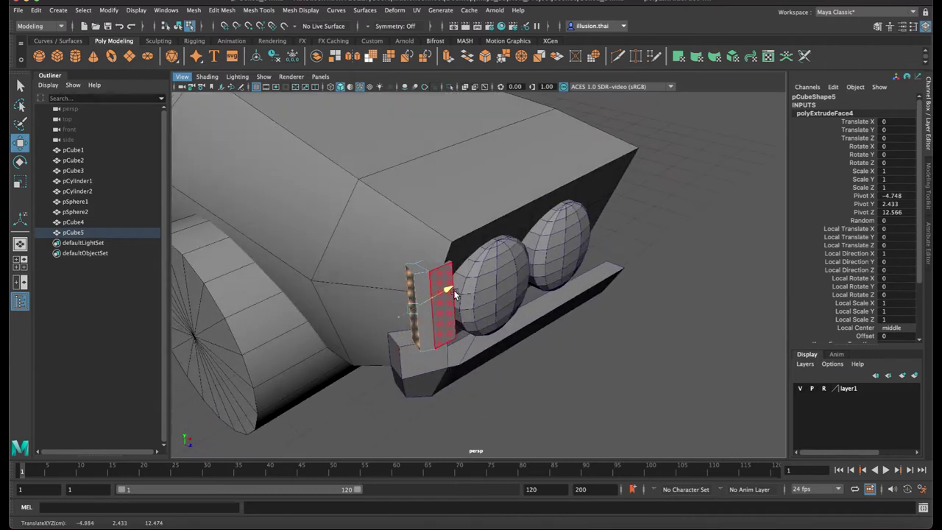
{"action": "left_click_drag", "start_coordinate": [446, 327], "coordinate": [451, 329]}
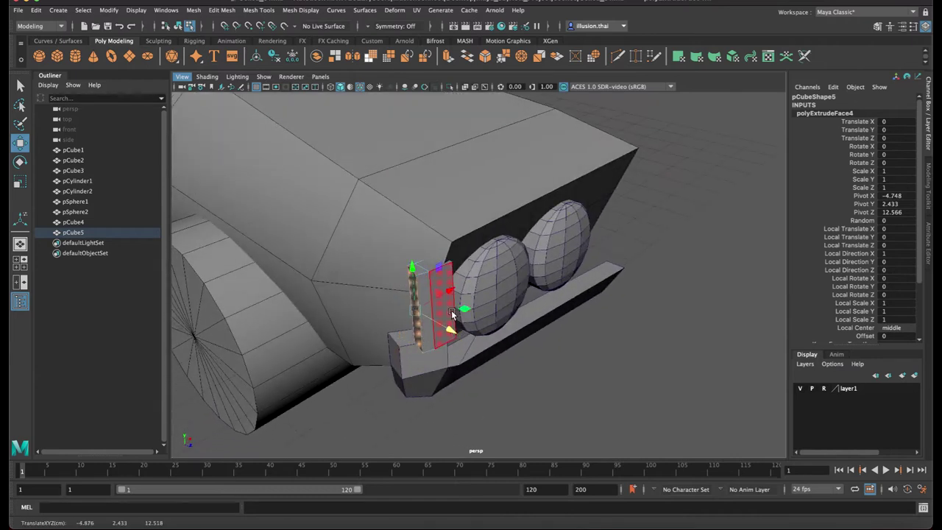
{"action": "mouse_move", "coordinate": [448, 294]}
{"action": "left_mouse_down", "text": "alt"}
{"action": "mouse_move", "coordinate": [460, 333]}
{"action": "mouse_move", "coordinate": [452, 328]}
{"action": "mouse_move", "coordinate": [462, 326]}
{"action": "left_mouse_up", "text": "alt"}
{"action": "key", "text": "e"}
{"action": "mouse_move", "coordinate": [512, 349]}
{"action": "left_mouse_down", "text": "alt"}
{"action": "mouse_move", "coordinate": [565, 350]}
{"action": "mouse_move", "coordinate": [530, 324]}
{"action": "left_mouse_up", "text": "alt"}
{"action": "key", "text": "w"}
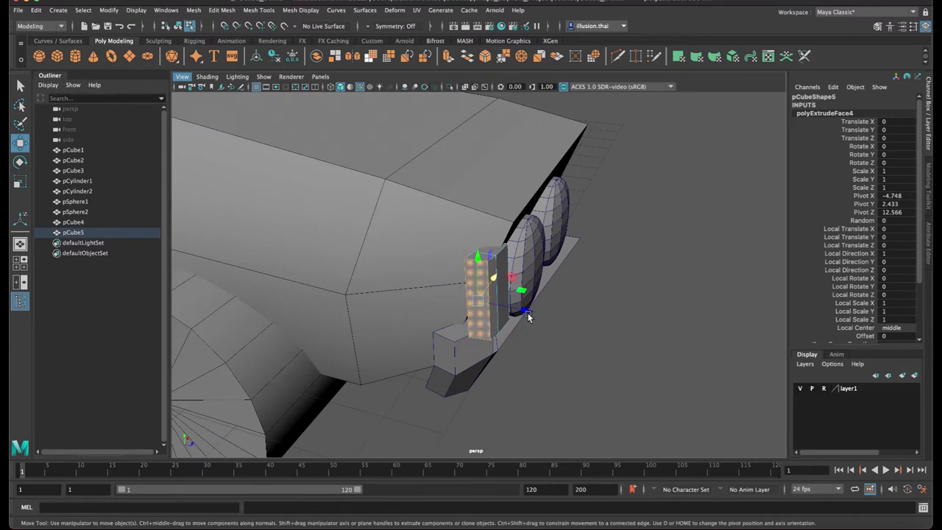
{"action": "left_click", "coordinate": [566, 346]}
{"action": "mouse_move", "coordinate": [593, 351]}
{"action": "left_mouse_down", "text": "alt"}
{"action": "mouse_move", "coordinate": [660, 326]}
{"action": "mouse_move", "coordinate": [631, 326]}
{"action": "left_mouse_up", "text": "alt"}
Extrude a face of the small extruded block and pull it outward toward the wheel
{"action": "left_click", "coordinate": [662, 250]}
{"action": "key", "text": "ctrl+e"}
{"action": "key", "text": "w"}
{"action": "left_click_drag", "start_coordinate": [453, 322], "coordinate": [402, 302]}
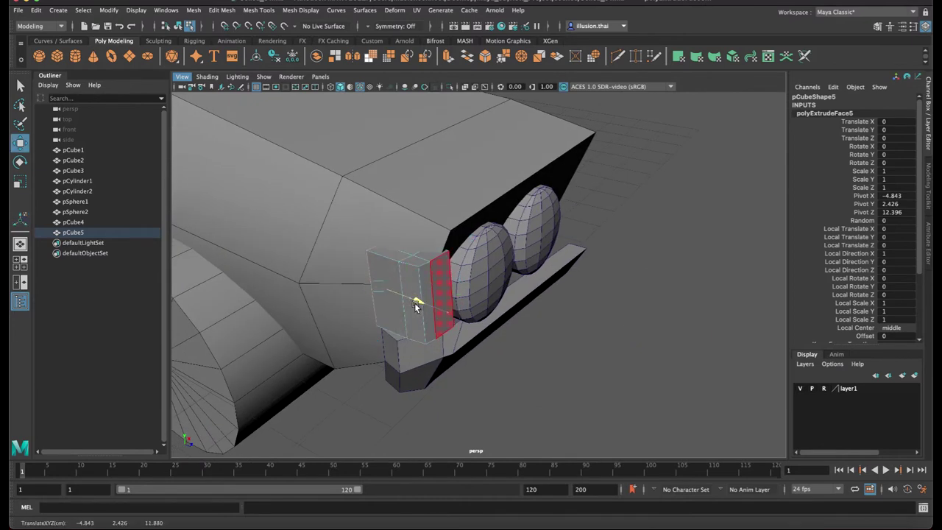
{"action": "left_click", "coordinate": [398, 291]}
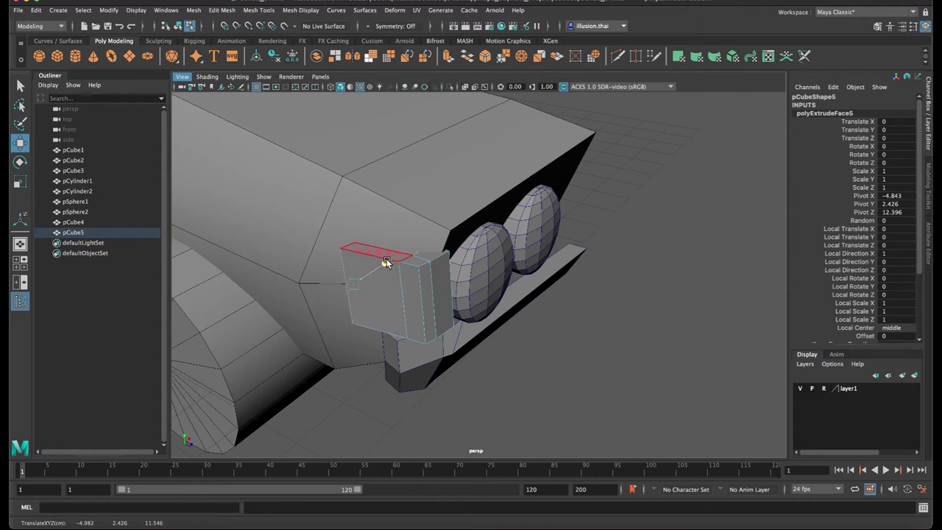
{"action": "left_click", "coordinate": [386, 258]}
{"action": "mouse_move", "coordinate": [444, 257]}
{"action": "left_mouse_down", "text": "alt"}
{"action": "mouse_move", "coordinate": [499, 317]}
{"action": "mouse_move", "coordinate": [505, 305]}
{"action": "left_mouse_up", "text": "alt"}
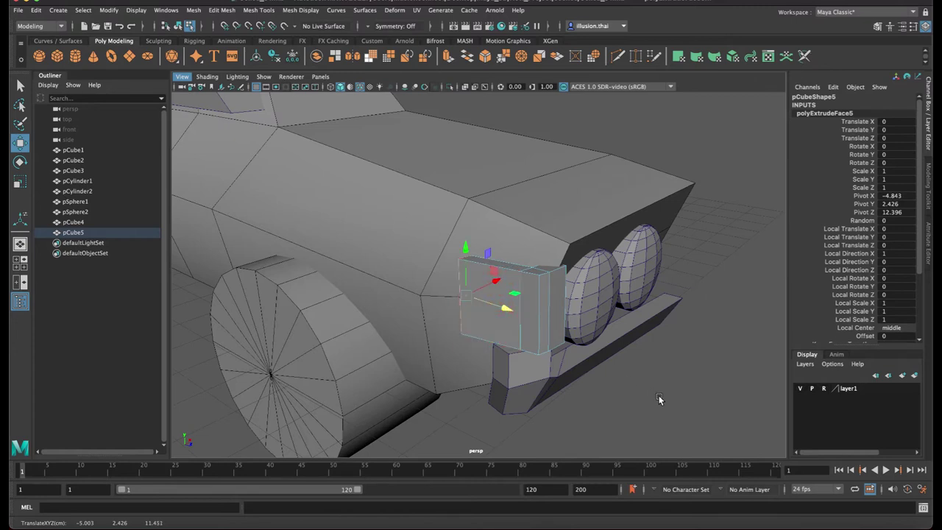
{"action": "right_click", "coordinate": [488, 257]}
{"action": "mouse_move", "coordinate": [491, 238]}
{"action": "left_mouse_down", "text": "alt"}
{"action": "mouse_move", "coordinate": [476, 259]}
{"action": "mouse_move", "coordinate": [510, 191]}
{"action": "mouse_move", "coordinate": [540, 265]}
{"action": "mouse_move", "coordinate": [510, 313]}
{"action": "left_mouse_up", "text": "alt"}
Cut a new edge across the bracket block and shift it slightly left
{"action": "left_click", "coordinate": [494, 275]}
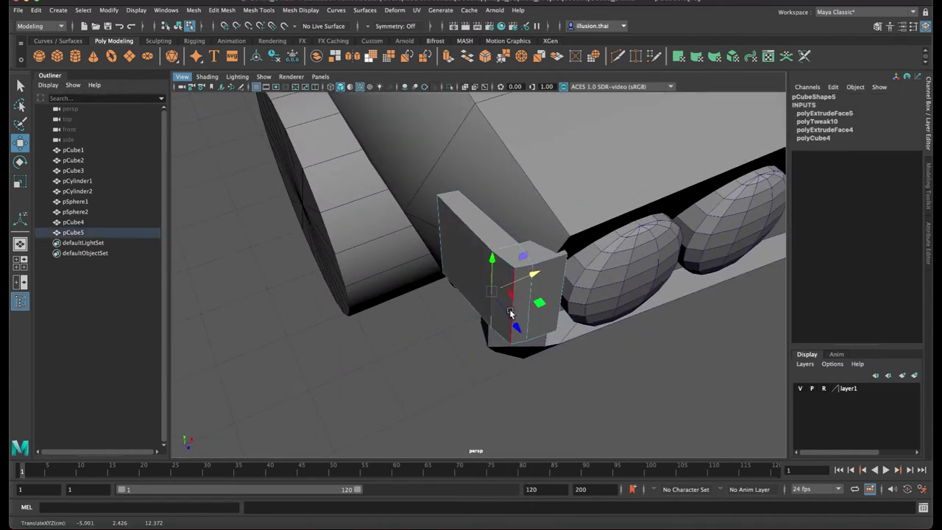
{"action": "right_click_drag", "start_coordinate": [511, 340], "coordinate": [543, 295], "text": "shift"}
{"action": "left_click", "coordinate": [513, 308]}
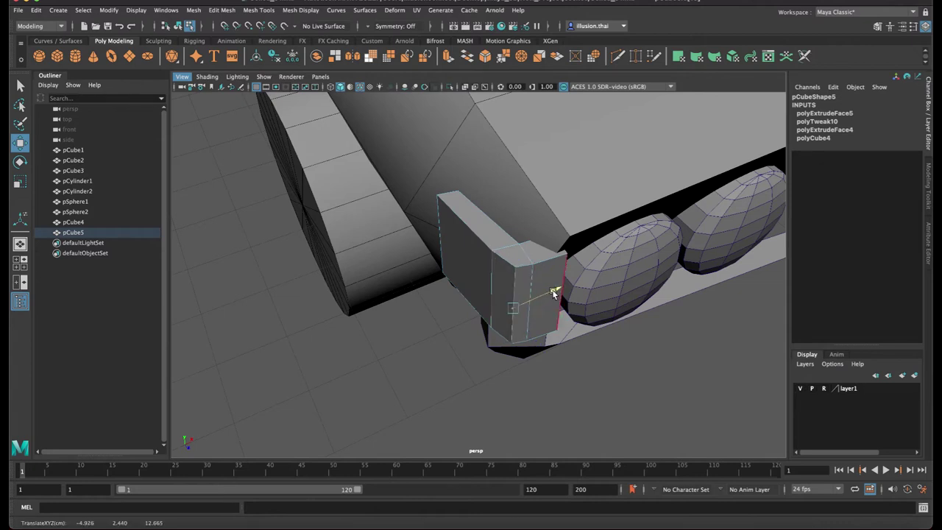
{"action": "left_click_drag", "start_coordinate": [541, 340], "coordinate": [539, 339]}
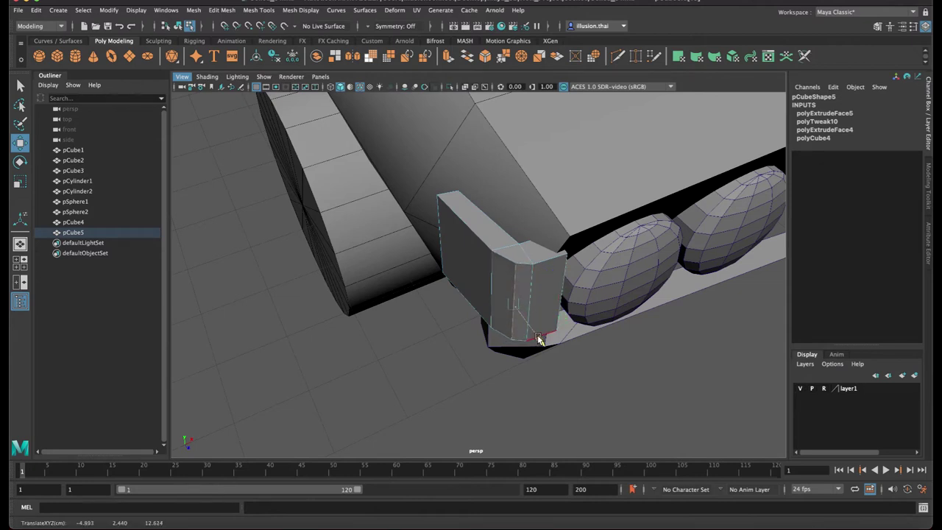
Put the bumper corner block pCube4 into vertex editing
{"action": "left_click_drag", "start_coordinate": [539, 294], "coordinate": [514, 224], "text": "alt"}
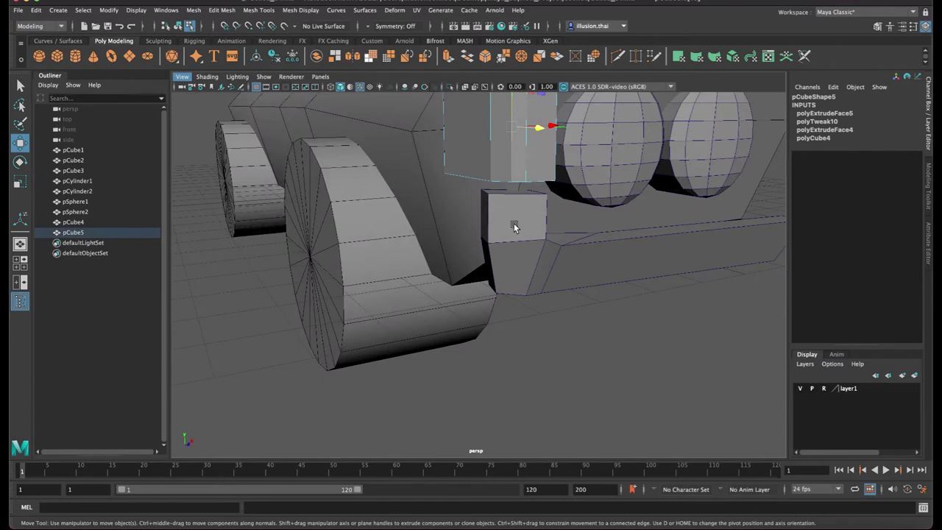
{"action": "left_click", "coordinate": [510, 234]}
{"action": "right_click", "coordinate": [511, 228]}
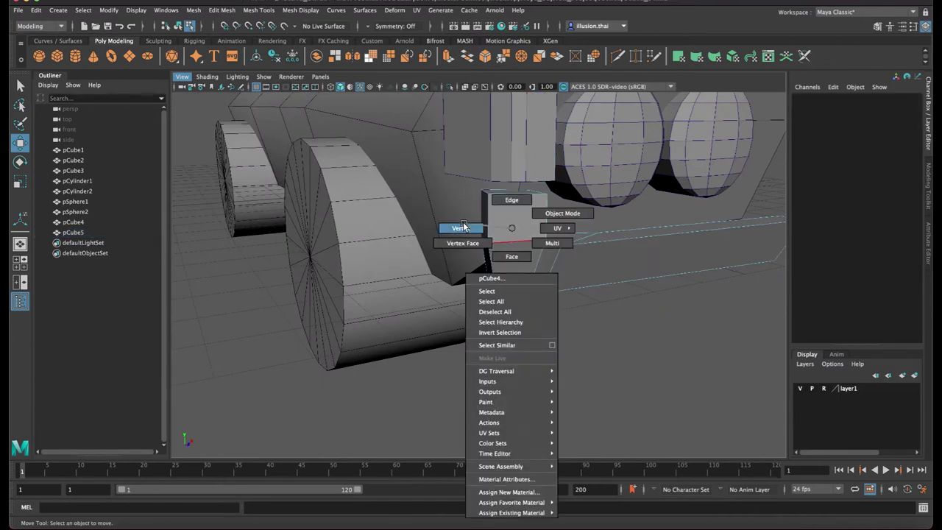
{"action": "mouse_move", "coordinate": [386, 156]}
{"action": "left_mouse_down"}
{"action": "mouse_move", "coordinate": [630, 352]}
{"action": "mouse_move", "coordinate": [560, 319]}
{"action": "mouse_move", "coordinate": [618, 246]}
{"action": "mouse_move", "coordinate": [573, 256]}
{"action": "mouse_move", "coordinate": [514, 294]}
{"action": "mouse_move", "coordinate": [445, 193]}
{"action": "left_mouse_up"}
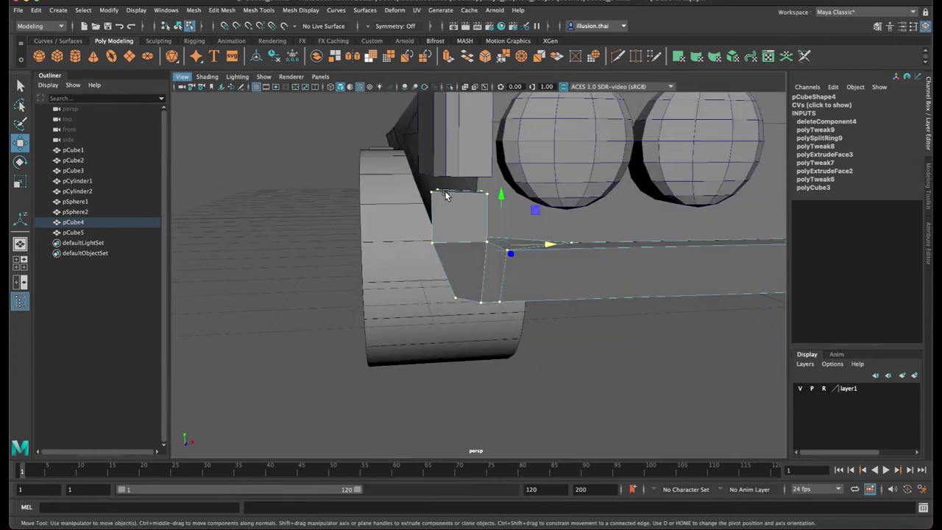
Raise the corner block's top vertices up to meet the headlight bracket
{"action": "left_click_drag", "start_coordinate": [493, 214], "coordinate": [491, 213]}
{"action": "left_click_drag", "start_coordinate": [455, 148], "coordinate": [456, 139]}
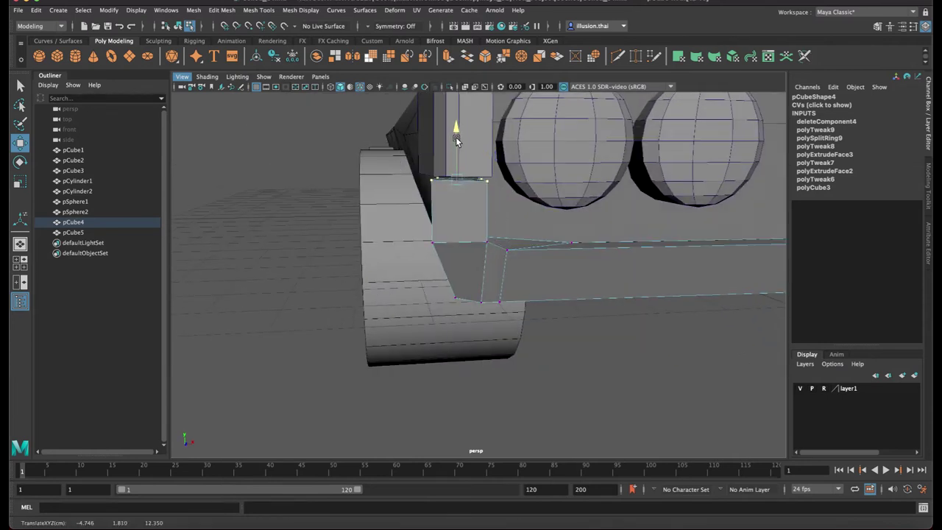
{"action": "left_click_drag", "start_coordinate": [489, 209], "coordinate": [479, 207], "text": "alt"}
{"action": "mouse_move", "coordinate": [357, 130]}
{"action": "left_mouse_down"}
{"action": "mouse_move", "coordinate": [534, 287]}
{"action": "mouse_move", "coordinate": [574, 338]}
{"action": "left_mouse_up"}
{"action": "left_click_drag", "start_coordinate": [537, 239], "coordinate": [535, 284], "text": "alt"}
Shift two bumper vertices to the left, working in wireframe view
{"action": "left_click", "coordinate": [534, 282]}
{"action": "left_click_drag", "start_coordinate": [596, 289], "coordinate": [543, 284]}
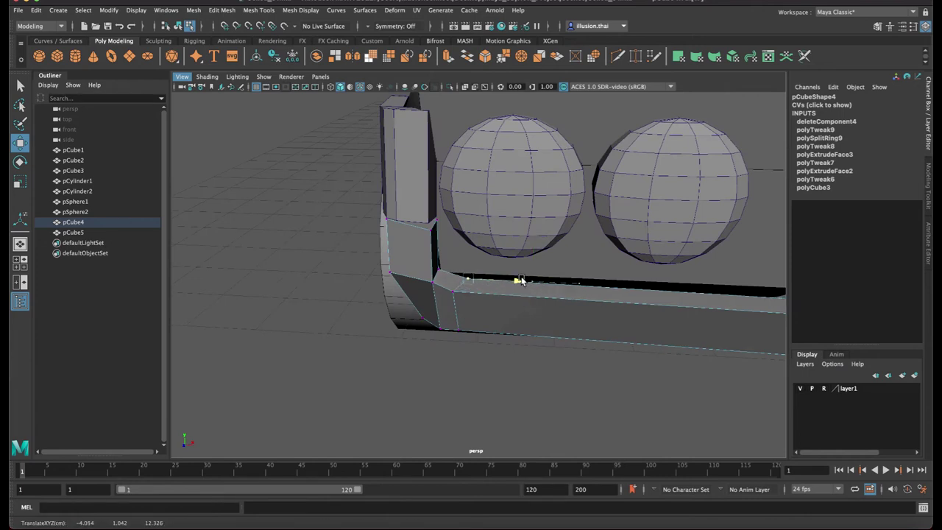
{"action": "key", "text": "4"}
{"action": "left_click", "coordinate": [531, 320]}
{"action": "mouse_move", "coordinate": [596, 326]}
{"action": "left_mouse_down"}
{"action": "mouse_move", "coordinate": [517, 322]}
{"action": "mouse_move", "coordinate": [547, 319]}
{"action": "mouse_move", "coordinate": [595, 273]}
{"action": "mouse_move", "coordinate": [511, 329]}
{"action": "mouse_move", "coordinate": [520, 330]}
{"action": "mouse_move", "coordinate": [534, 248]}
{"action": "mouse_move", "coordinate": [546, 280]}
{"action": "mouse_move", "coordinate": [603, 306]}
{"action": "mouse_move", "coordinate": [615, 298]}
{"action": "mouse_move", "coordinate": [573, 282]}
{"action": "left_mouse_up"}
{"action": "key", "text": "5"}
Tilt the corner block's side face slightly by rotating it
{"action": "right_click", "coordinate": [536, 245]}
{"action": "left_click", "coordinate": [534, 274]}
{"action": "left_click", "coordinate": [546, 283]}
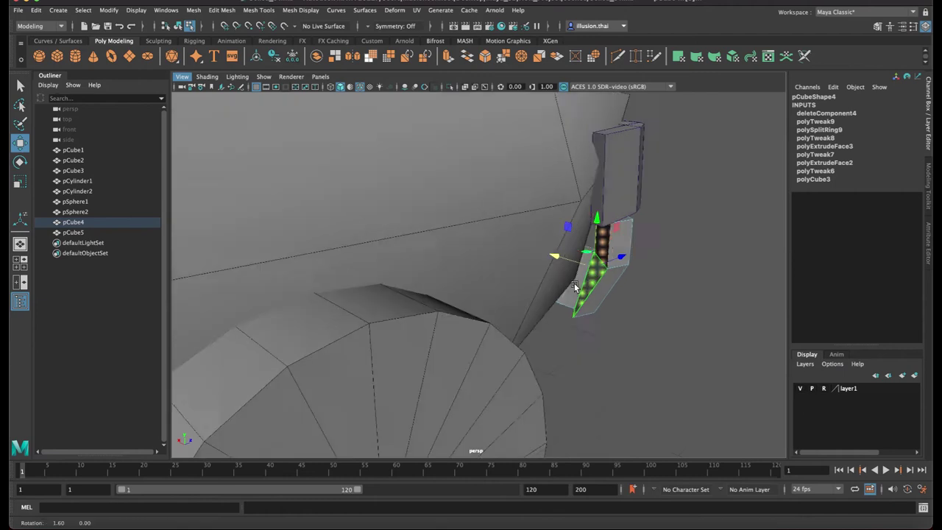
{"action": "right_click_drag", "start_coordinate": [574, 282], "coordinate": [521, 281], "text": "alt"}
{"action": "left_click_drag", "start_coordinate": [521, 281], "coordinate": [458, 286], "text": "alt"}
{"action": "left_click", "coordinate": [457, 286]}
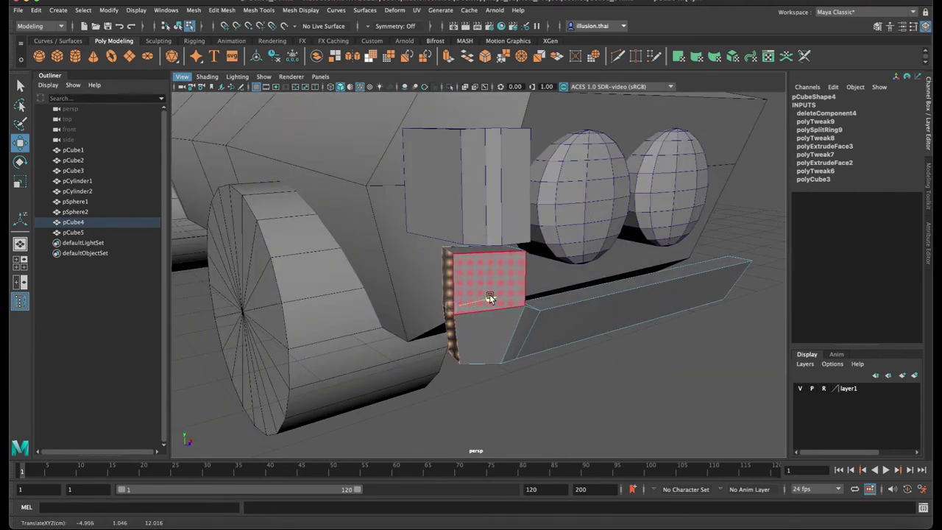
{"action": "key", "text": "e"}
{"action": "mouse_move", "coordinate": [454, 322]}
{"action": "left_mouse_down"}
{"action": "mouse_move", "coordinate": [557, 368]}
{"action": "mouse_move", "coordinate": [620, 311]}
{"action": "left_mouse_up"}
{"action": "left_click", "coordinate": [620, 311]}
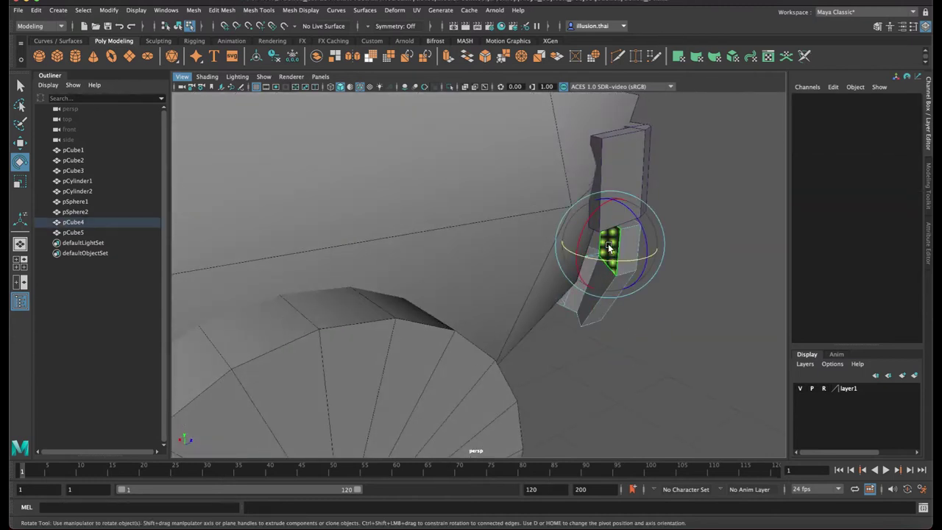
{"action": "left_click", "coordinate": [597, 286]}
Extrude the strip of side faces and move the extruded faces down beside the wheel
{"action": "double_click", "coordinate": [600, 301], "text": "shift"}
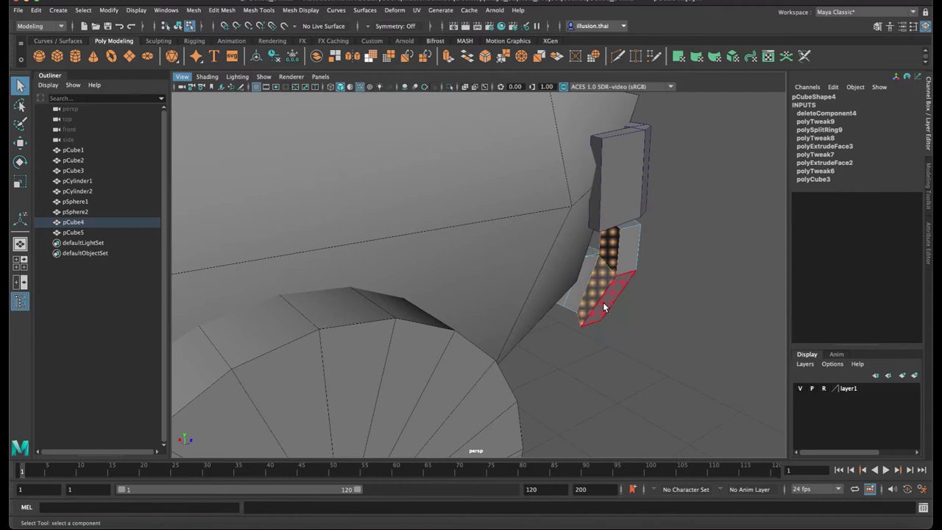
{"action": "key", "text": "ctrl+e"}
{"action": "key", "text": "w"}
{"action": "mouse_move", "coordinate": [567, 284]}
{"action": "left_mouse_down", "text": "alt"}
{"action": "mouse_move", "coordinate": [536, 271]}
{"action": "mouse_move", "coordinate": [516, 275]}
{"action": "mouse_move", "coordinate": [531, 289]}
{"action": "left_mouse_up", "text": "alt"}
{"action": "left_click", "coordinate": [443, 266]}
{"action": "left_click_drag", "start_coordinate": [442, 273], "coordinate": [478, 265]}
{"action": "scroll", "coordinate": [536, 279], "scroll_direction": "up", "scroll_amount": 5}
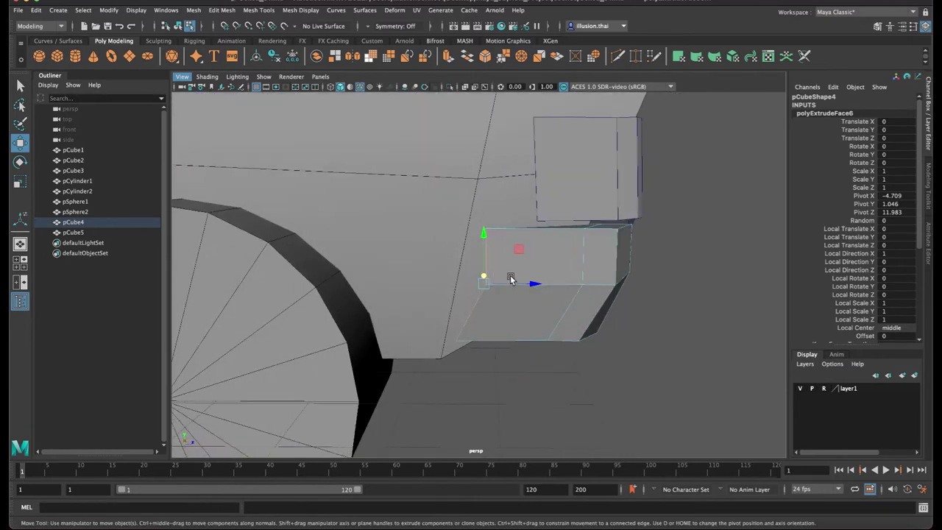
{"action": "mouse_move", "coordinate": [532, 284]}
{"action": "left_mouse_down"}
{"action": "mouse_move", "coordinate": [575, 289]}
{"action": "mouse_move", "coordinate": [599, 354]}
{"action": "mouse_move", "coordinate": [546, 308]}
{"action": "left_mouse_up"}
Raise a vertex on the bumper corner block to reshape its face
{"action": "right_click", "coordinate": [556, 260]}
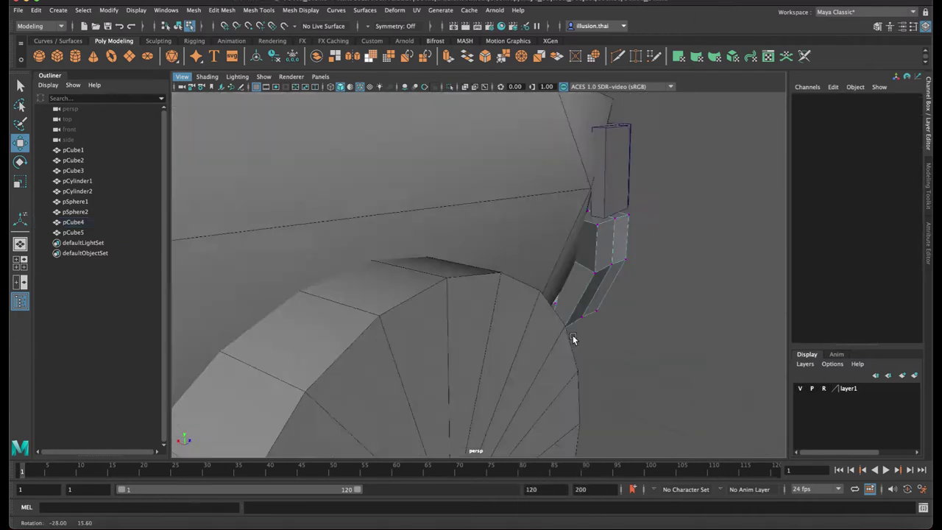
{"action": "right_click", "coordinate": [449, 253]}
{"action": "left_click", "coordinate": [503, 238]}
{"action": "left_click", "coordinate": [437, 282]}
{"action": "scroll", "coordinate": [456, 278], "scroll_direction": "up", "scroll_amount": 3}
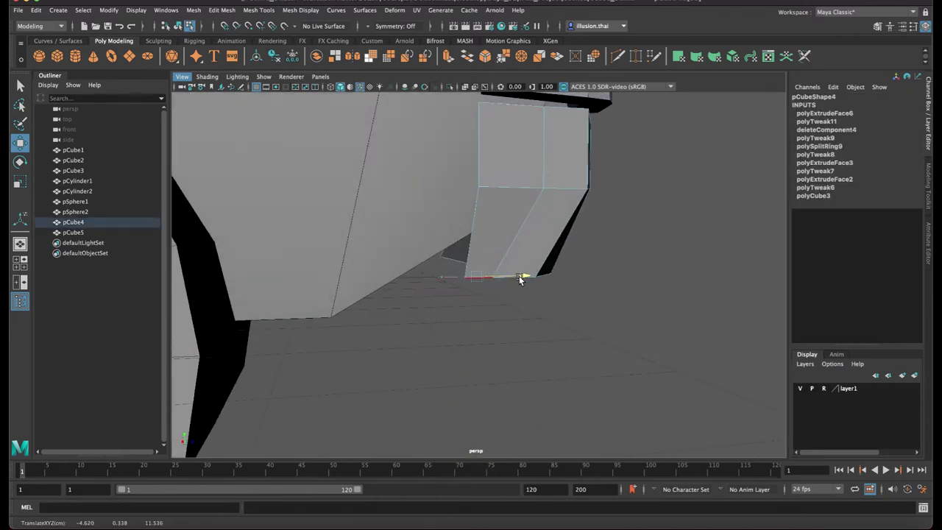
{"action": "mouse_move", "coordinate": [480, 210]}
{"action": "left_mouse_down"}
{"action": "mouse_move", "coordinate": [527, 254]}
{"action": "mouse_move", "coordinate": [498, 296]}
{"action": "left_mouse_up"}
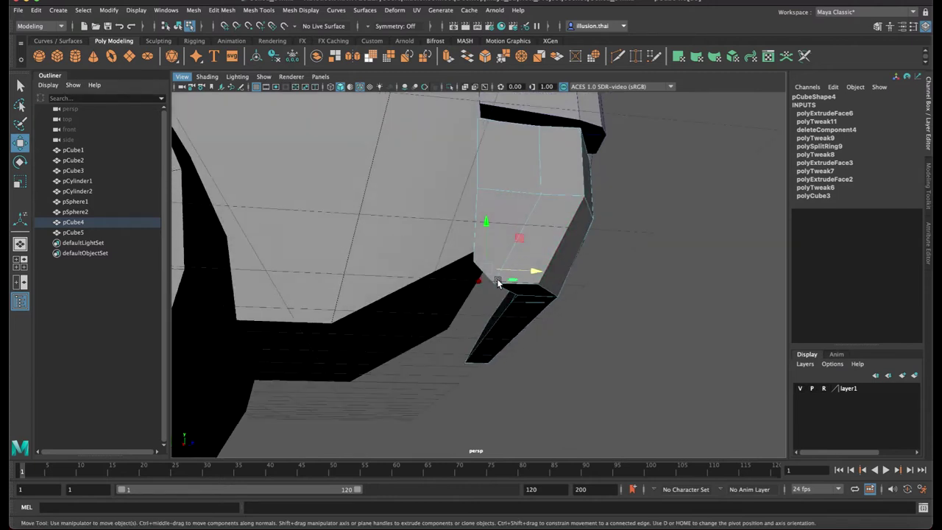
{"action": "mouse_move", "coordinate": [535, 334]}
{"action": "left_mouse_down", "text": "alt"}
{"action": "mouse_move", "coordinate": [503, 321]}
{"action": "mouse_move", "coordinate": [496, 275]}
{"action": "mouse_move", "coordinate": [515, 218]}
{"action": "mouse_move", "coordinate": [471, 248]}
{"action": "left_mouse_up", "text": "alt"}
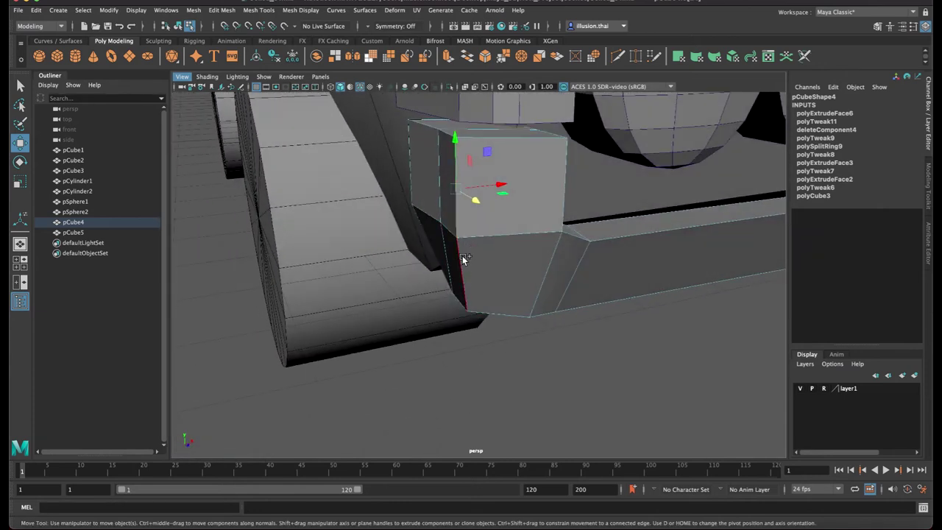
Move a bumper corner vertex into place against the corner block
{"action": "left_click", "coordinate": [483, 248]}
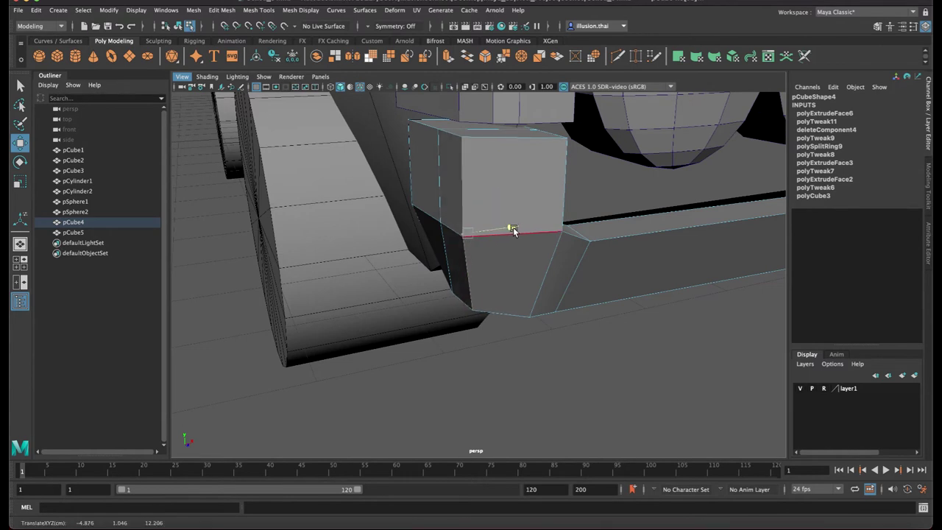
{"action": "mouse_move", "coordinate": [521, 226]}
{"action": "left_mouse_down", "text": "alt"}
{"action": "mouse_move", "coordinate": [537, 232]}
{"action": "mouse_move", "coordinate": [503, 244]}
{"action": "left_mouse_up", "text": "alt"}
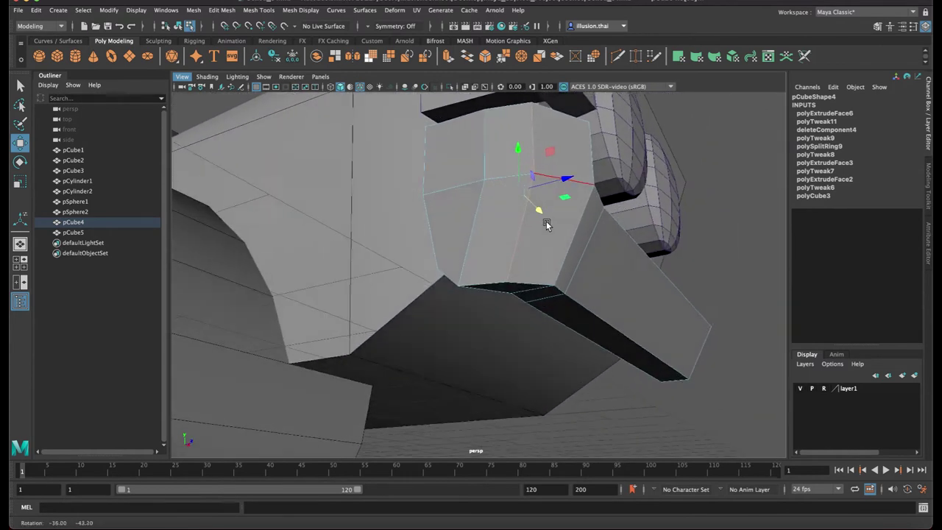
{"action": "right_click_drag", "start_coordinate": [486, 238], "coordinate": [456, 239]}
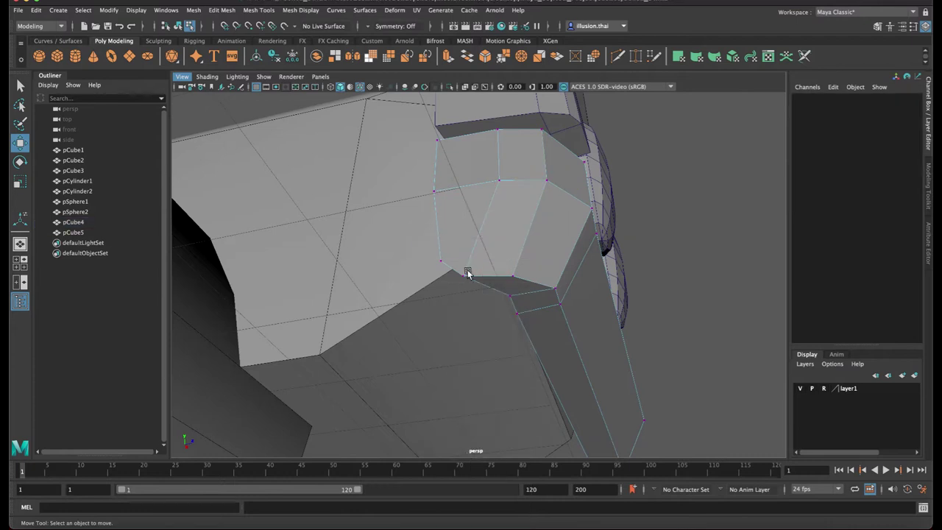
{"action": "left_click", "coordinate": [463, 278]}
{"action": "left_click_drag", "start_coordinate": [463, 279], "coordinate": [466, 291], "text": "alt"}
{"action": "mouse_move", "coordinate": [467, 243]}
{"action": "left_mouse_down"}
{"action": "mouse_move", "coordinate": [473, 232]}
{"action": "mouse_move", "coordinate": [528, 280]}
{"action": "left_mouse_up"}
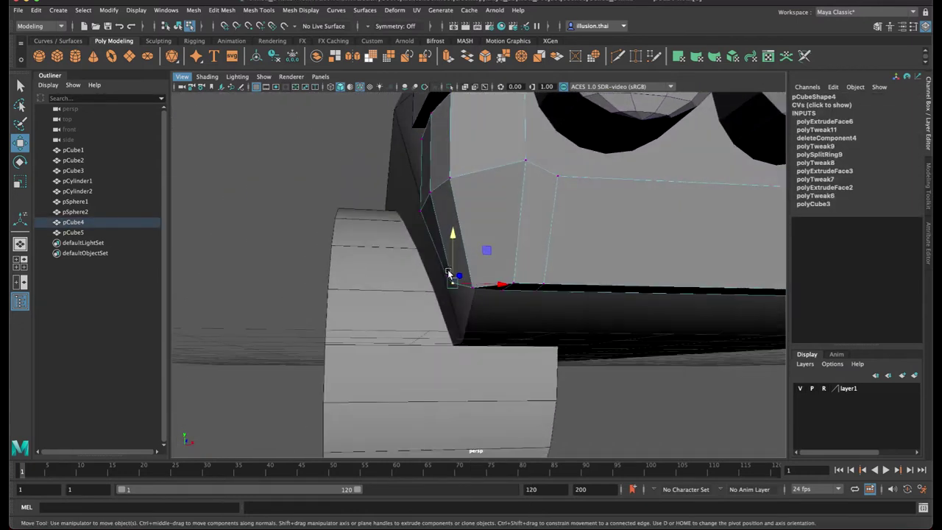
{"action": "scroll", "coordinate": [508, 265], "scroll_direction": "up", "scroll_amount": 5}
{"action": "right_click_drag", "start_coordinate": [541, 215], "coordinate": [644, 214]}
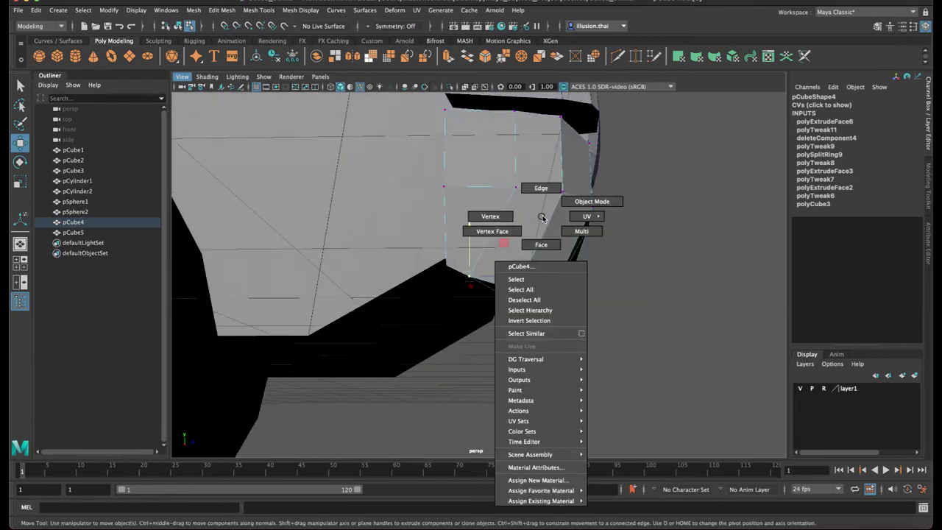
{"action": "scroll", "coordinate": [623, 250], "scroll_direction": "down", "scroll_amount": 5}
Slide a group of the bracket block's vertices left along X onto the corner block
{"action": "mouse_move", "coordinate": [570, 301]}
{"action": "left_mouse_down", "text": "alt"}
{"action": "mouse_move", "coordinate": [425, 309]}
{"action": "mouse_move", "coordinate": [479, 301]}
{"action": "mouse_move", "coordinate": [507, 331]}
{"action": "mouse_move", "coordinate": [523, 228]}
{"action": "left_mouse_up", "text": "alt"}
{"action": "left_click", "coordinate": [516, 258]}
{"action": "right_click_drag", "start_coordinate": [525, 228], "coordinate": [485, 224]}
{"action": "left_click", "coordinate": [617, 231]}
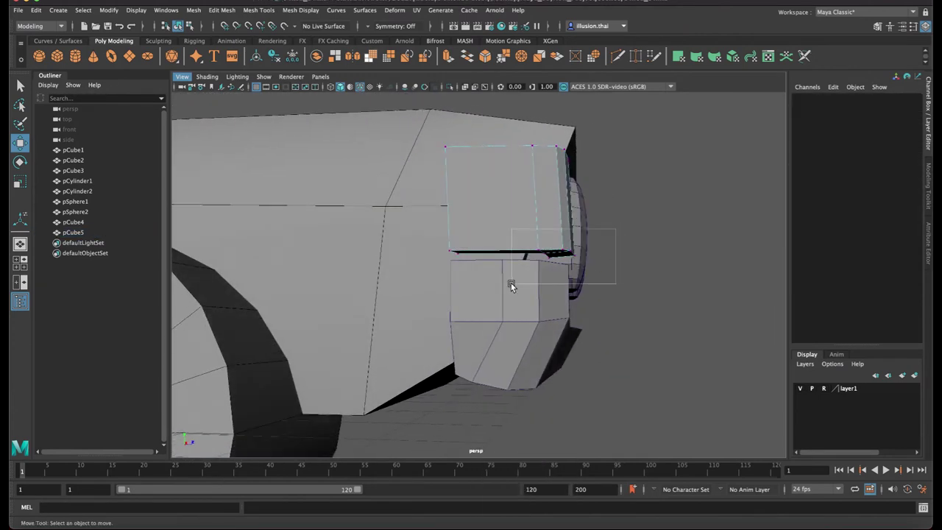
{"action": "left_click_drag", "start_coordinate": [511, 286], "coordinate": [513, 284]}
{"action": "mouse_move", "coordinate": [605, 255]}
{"action": "left_mouse_down"}
{"action": "mouse_move", "coordinate": [505, 254]}
{"action": "mouse_move", "coordinate": [420, 154]}
{"action": "mouse_move", "coordinate": [490, 172]}
{"action": "left_mouse_up"}
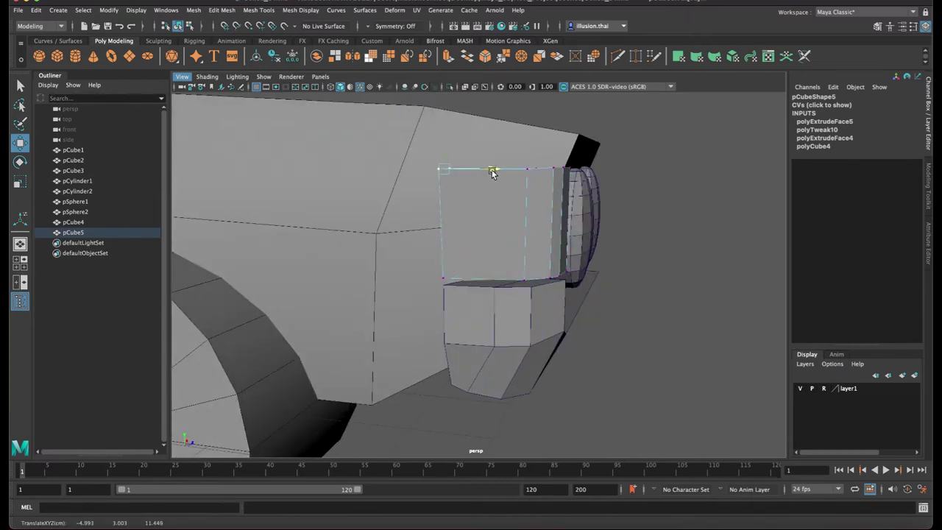
{"action": "left_click_drag", "start_coordinate": [512, 205], "coordinate": [494, 194], "text": "alt"}
{"action": "right_click_drag", "start_coordinate": [494, 195], "coordinate": [527, 185]}
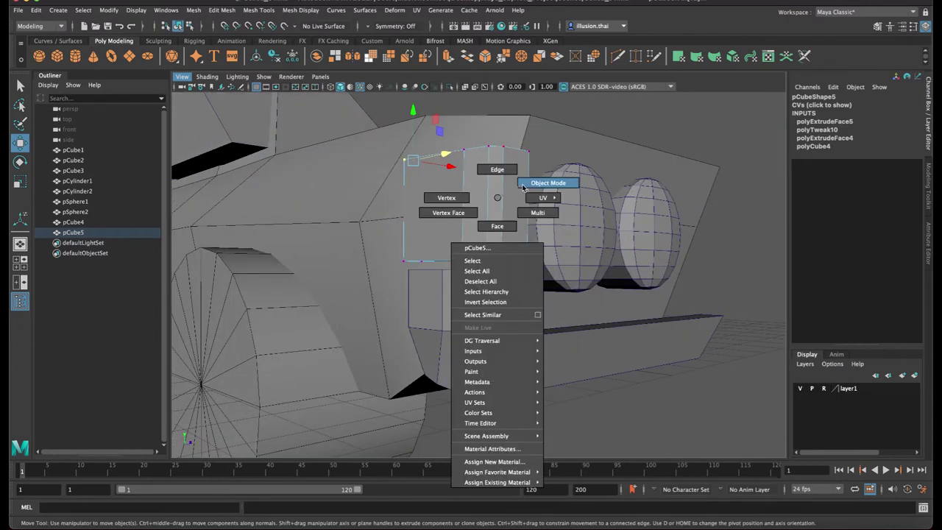
{"action": "left_click", "coordinate": [723, 254]}
{"action": "mouse_move", "coordinate": [723, 254]}
{"action": "left_mouse_down", "text": "alt"}
{"action": "mouse_move", "coordinate": [551, 243]}
{"action": "mouse_move", "coordinate": [542, 263]}
{"action": "mouse_move", "coordinate": [479, 273]}
{"action": "mouse_move", "coordinate": [457, 293]}
{"action": "mouse_move", "coordinate": [479, 296]}
{"action": "mouse_move", "coordinate": [488, 255]}
{"action": "left_mouse_up", "text": "alt"}
{"action": "left_click", "coordinate": [414, 229]}
{"action": "left_click_drag", "start_coordinate": [416, 230], "coordinate": [414, 226], "text": "alt"}
{"action": "right_click_drag", "start_coordinate": [414, 225], "coordinate": [330, 134]}
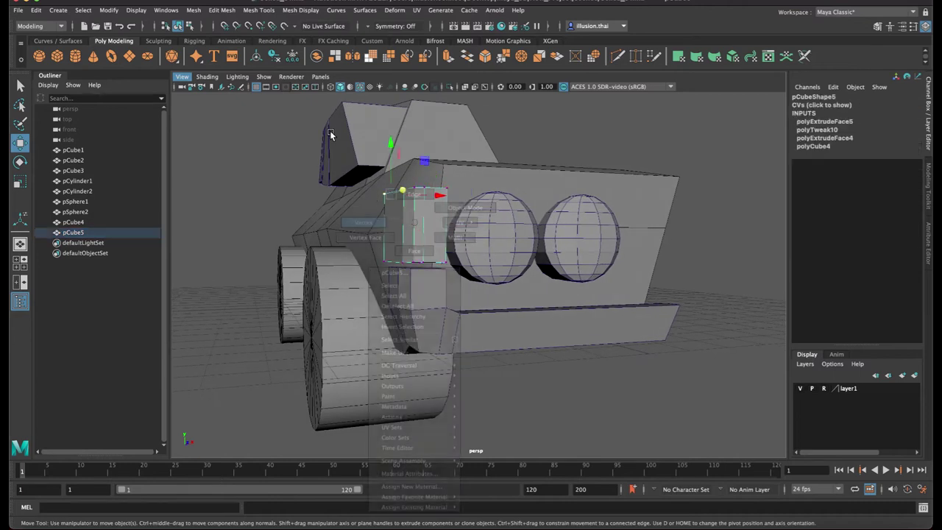
{"action": "left_click", "coordinate": [448, 186]}
{"action": "right_click_drag", "start_coordinate": [412, 217], "coordinate": [445, 201]}
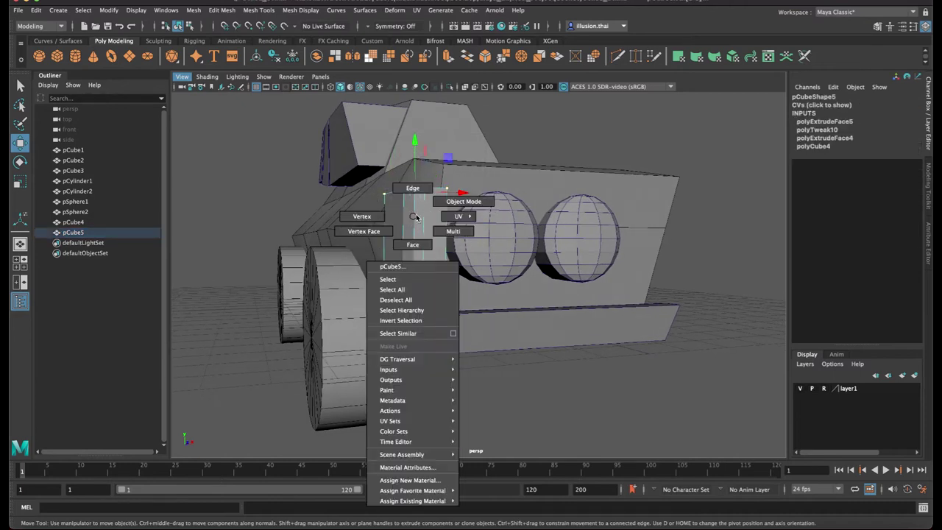
{"action": "left_click_drag", "start_coordinate": [434, 176], "coordinate": [434, 172]}
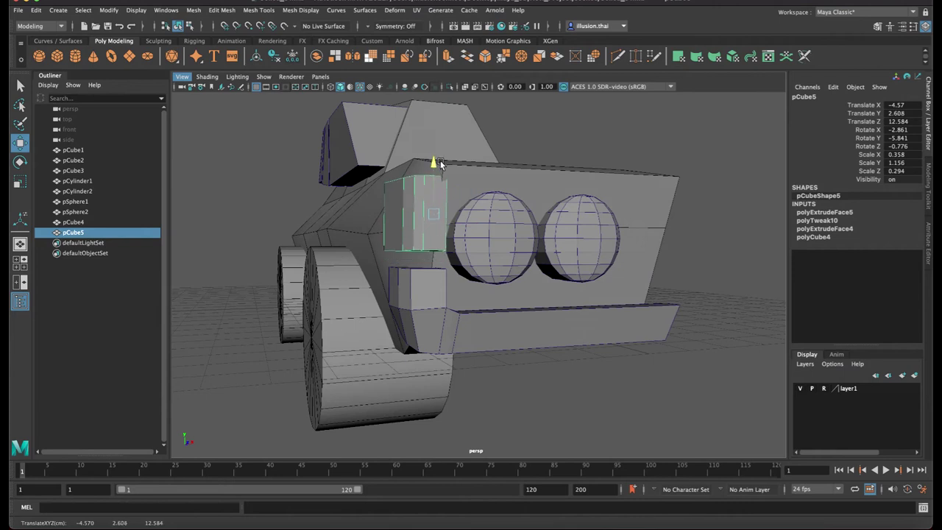
{"action": "key", "text": "ctrl+z"}
{"action": "left_click_drag", "start_coordinate": [574, 238], "coordinate": [586, 241], "text": "alt"}
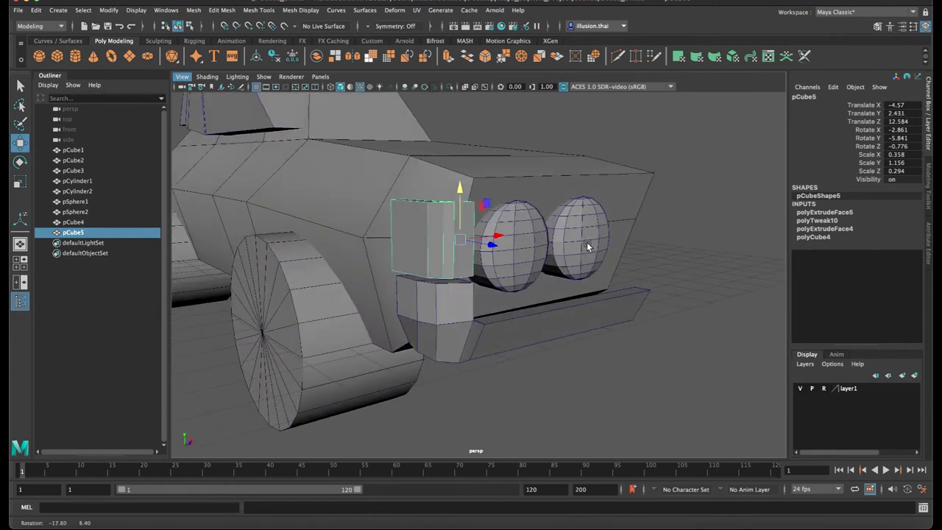
{"action": "left_click", "coordinate": [563, 182]}
{"action": "mouse_move", "coordinate": [563, 182]}
{"action": "left_mouse_down", "text": "alt"}
{"action": "mouse_move", "coordinate": [541, 192]}
{"action": "mouse_move", "coordinate": [546, 217]}
{"action": "mouse_move", "coordinate": [533, 216]}
{"action": "mouse_move", "coordinate": [476, 255]}
{"action": "mouse_move", "coordinate": [479, 268]}
{"action": "left_mouse_up", "text": "alt"}
Raise the bumper's end faces upward in Y, working in wireframe
{"action": "left_click", "coordinate": [428, 274]}
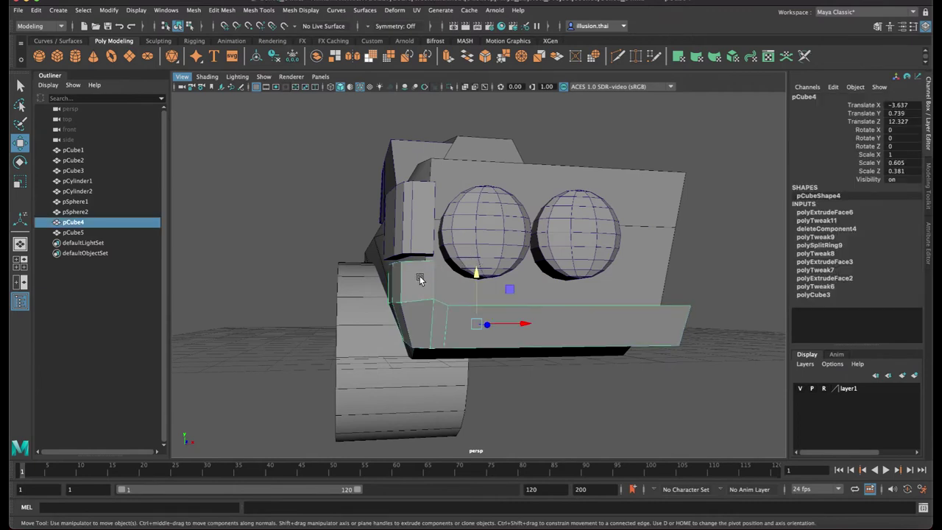
{"action": "right_click_drag", "start_coordinate": [418, 285], "coordinate": [420, 293]}
{"action": "mouse_move", "coordinate": [417, 288]}
{"action": "left_mouse_down", "text": "alt"}
{"action": "mouse_move", "coordinate": [684, 406]}
{"action": "mouse_move", "coordinate": [348, 286]}
{"action": "left_mouse_up", "text": "alt"}
{"action": "key", "text": "4"}
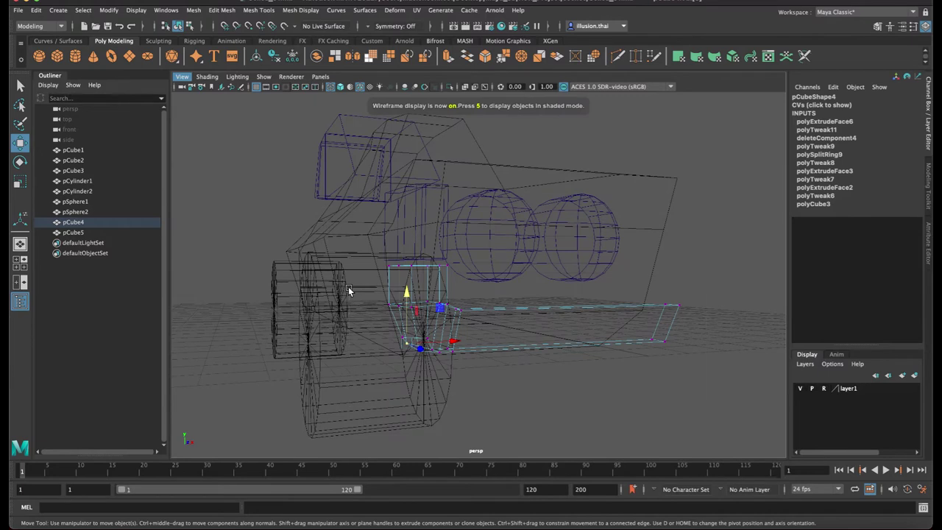
{"action": "left_click_drag", "start_coordinate": [538, 274], "coordinate": [543, 257]}
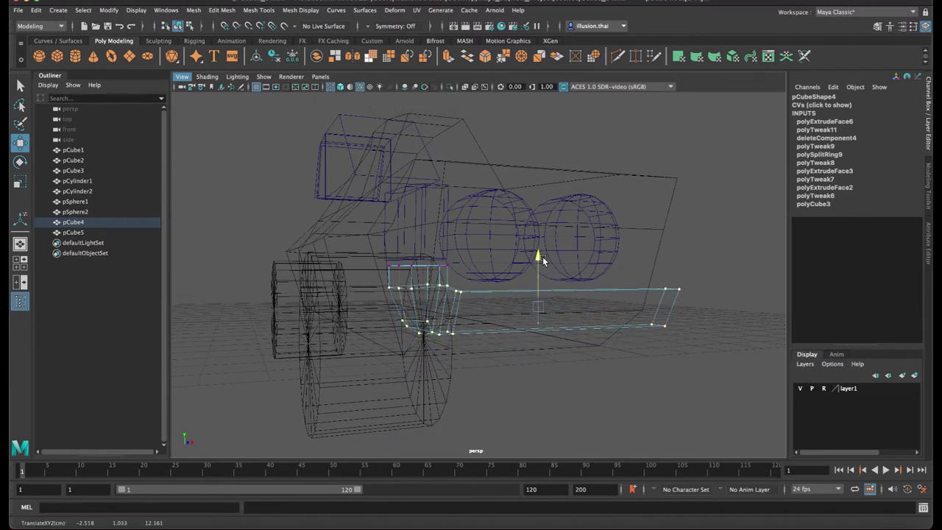
{"action": "key", "text": "5"}
Save the scene as Celica_01.mb and put the bumper into vertex editing
{"action": "right_click_drag", "start_coordinate": [610, 260], "coordinate": [721, 269]}
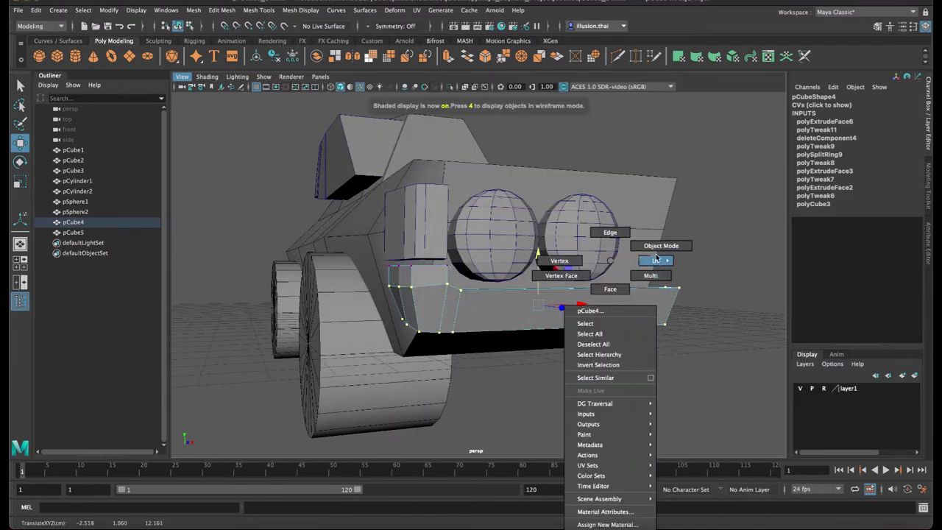
{"action": "mouse_move", "coordinate": [721, 270]}
{"action": "left_mouse_down", "text": "alt"}
{"action": "mouse_move", "coordinate": [543, 252]}
{"action": "mouse_move", "coordinate": [518, 275]}
{"action": "left_mouse_up", "text": "alt"}
{"action": "key", "text": "ctrl+s"}
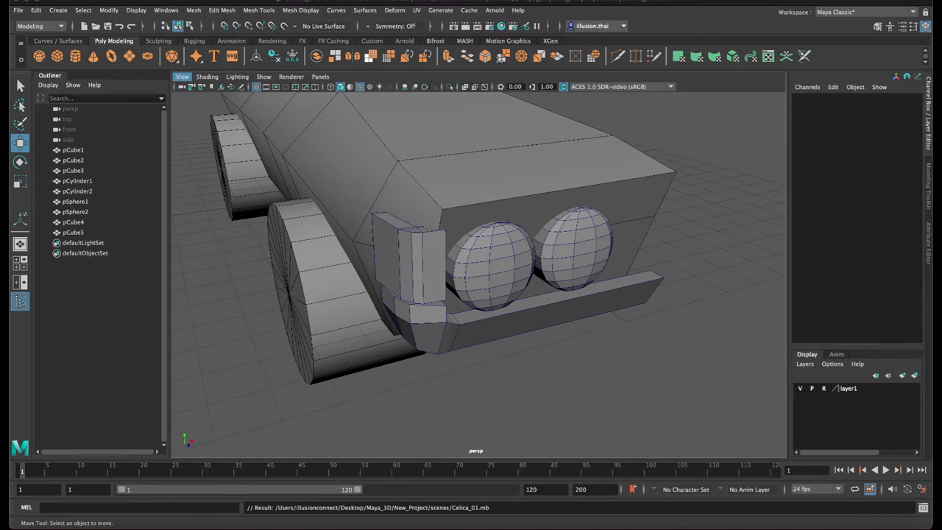
{"action": "left_click", "coordinate": [628, 297]}
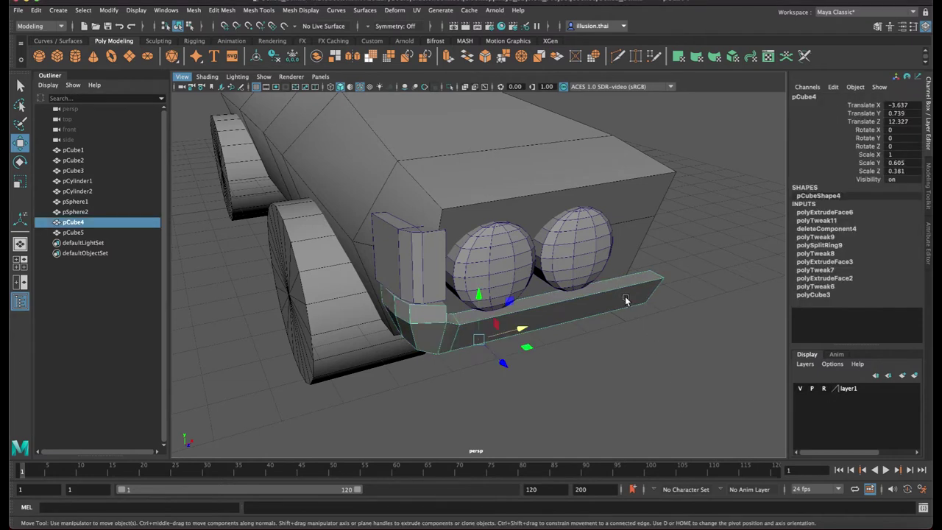
{"action": "right_click_drag", "start_coordinate": [626, 299], "coordinate": [574, 257]}
Push the bumper's end corner vertices outward
{"action": "mouse_move", "coordinate": [633, 261]}
{"action": "left_mouse_down"}
{"action": "mouse_move", "coordinate": [704, 331]}
{"action": "mouse_move", "coordinate": [652, 311]}
{"action": "left_mouse_up"}
{"action": "middle_click_drag", "start_coordinate": [652, 312], "coordinate": [655, 312]}
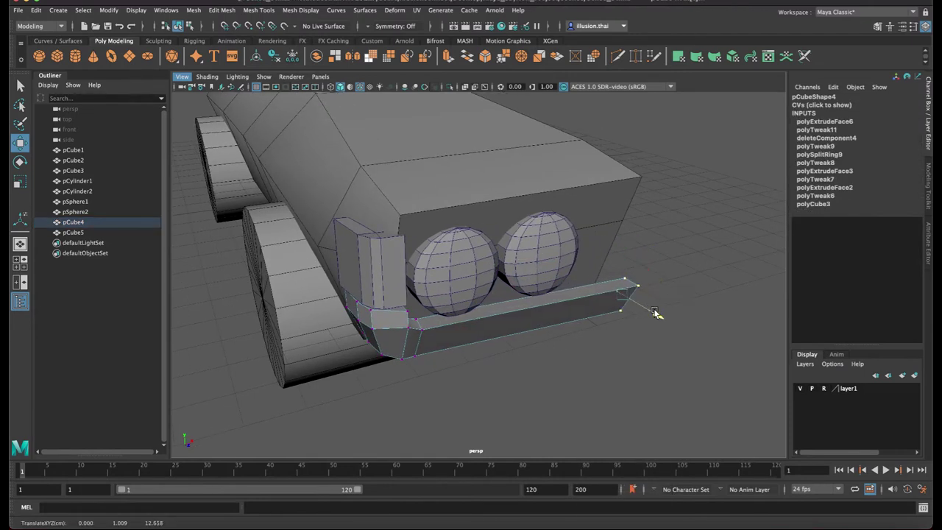
{"action": "right_click_drag", "start_coordinate": [490, 330], "coordinate": [537, 250]}
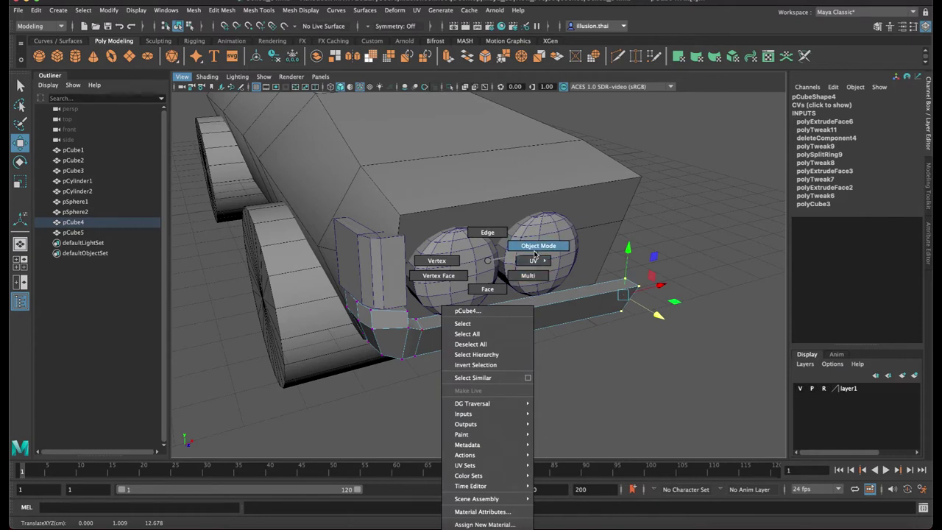
Move the bumper and bracket block forward together in Z, bringing pCube5 to 12.889
{"action": "left_click", "coordinate": [462, 360]}
{"action": "left_click", "coordinate": [443, 315]}
{"action": "left_click", "coordinate": [423, 314], "text": "shift"}
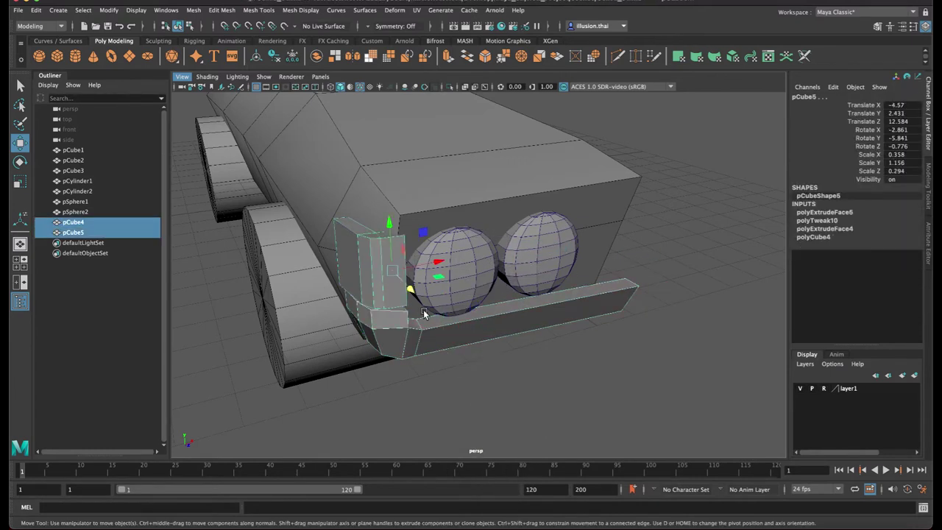
{"action": "left_click", "coordinate": [431, 339]}
{"action": "left_click", "coordinate": [378, 281], "text": "shift"}
{"action": "left_click", "coordinate": [425, 298]}
{"action": "left_click", "coordinate": [409, 341]}
{"action": "left_click", "coordinate": [375, 291], "text": "shift"}
{"action": "left_click_drag", "start_coordinate": [410, 291], "coordinate": [417, 297]}
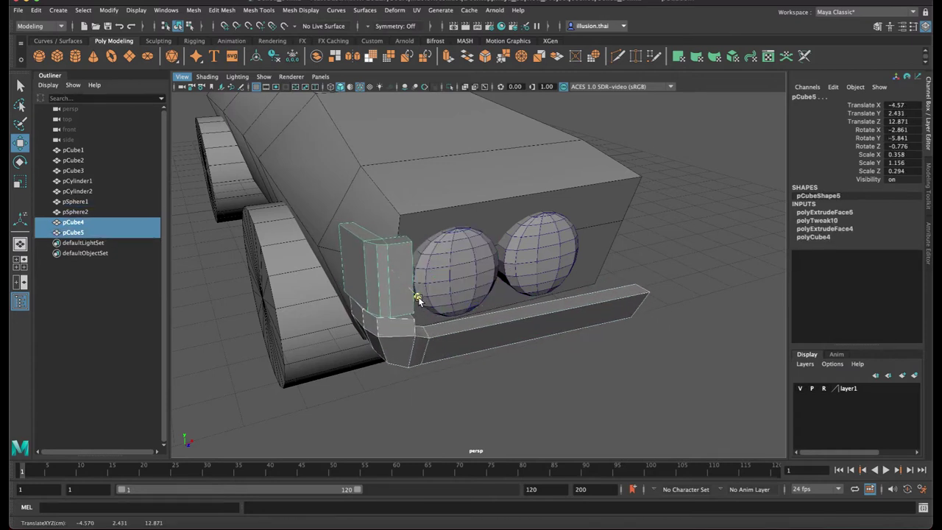
Make layer1 selectable again by clearing its R toggle
{"action": "left_click", "coordinate": [824, 389]}
{"action": "mouse_move", "coordinate": [641, 380]}
{"action": "left_mouse_down", "text": "alt"}
{"action": "mouse_move", "coordinate": [603, 282]}
{"action": "mouse_move", "coordinate": [561, 269]}
{"action": "mouse_move", "coordinate": [563, 257]}
{"action": "mouse_move", "coordinate": [572, 276]}
{"action": "mouse_move", "coordinate": [574, 232]}
{"action": "left_mouse_up", "text": "alt"}
{"action": "left_click", "coordinate": [602, 283]}
{"action": "right_click", "coordinate": [557, 240]}
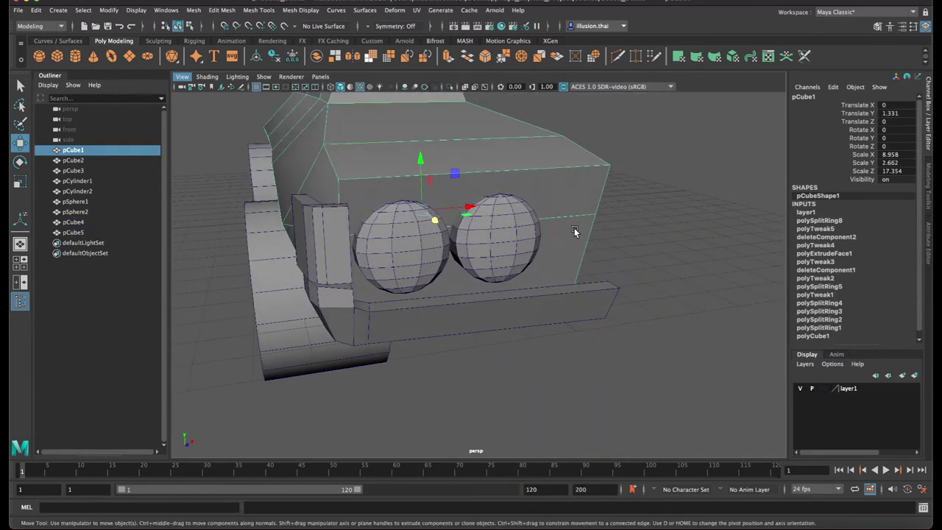
Select the car body and switch it back to whole-object selection mode
{"action": "right_click_drag", "start_coordinate": [574, 228], "coordinate": [573, 242]}
{"action": "right_click", "coordinate": [577, 206]}
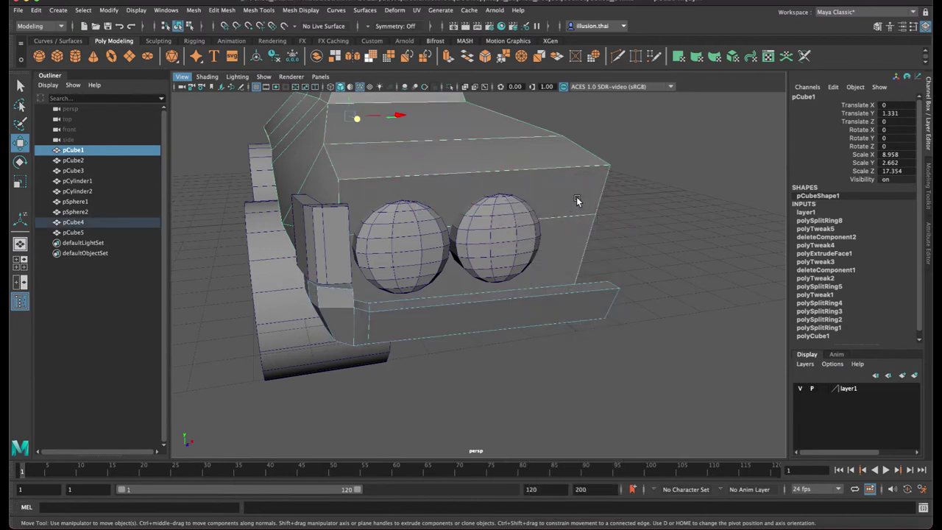
{"action": "left_click_drag", "start_coordinate": [578, 206], "coordinate": [582, 193], "text": "alt"}
{"action": "right_click", "coordinate": [583, 189]}
{"action": "left_click", "coordinate": [582, 200]}
{"action": "right_click", "coordinate": [565, 253]}
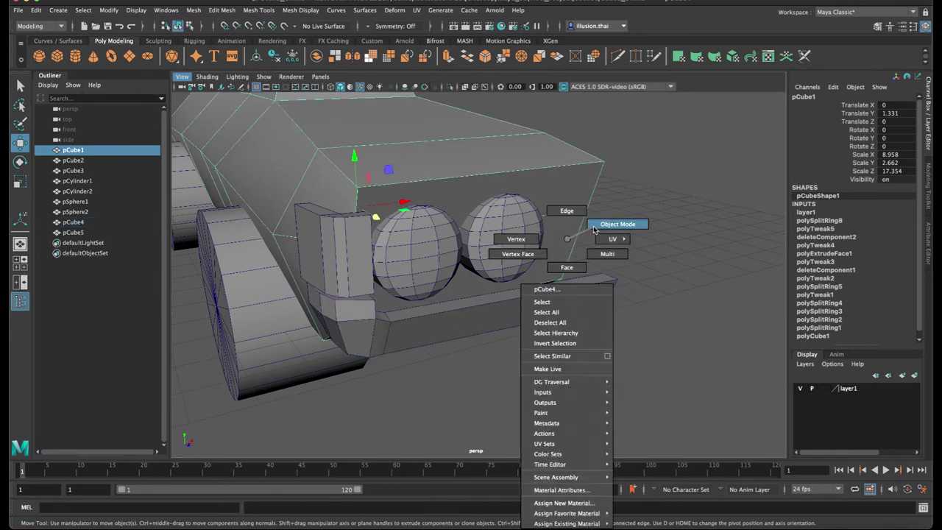
{"action": "left_click", "coordinate": [625, 219]}
{"action": "mouse_move", "coordinate": [626, 218]}
{"action": "left_mouse_down", "text": "alt"}
{"action": "mouse_move", "coordinate": [565, 235]}
{"action": "mouse_move", "coordinate": [563, 189]}
{"action": "left_mouse_up", "text": "alt"}
{"action": "left_click", "coordinate": [564, 179]}
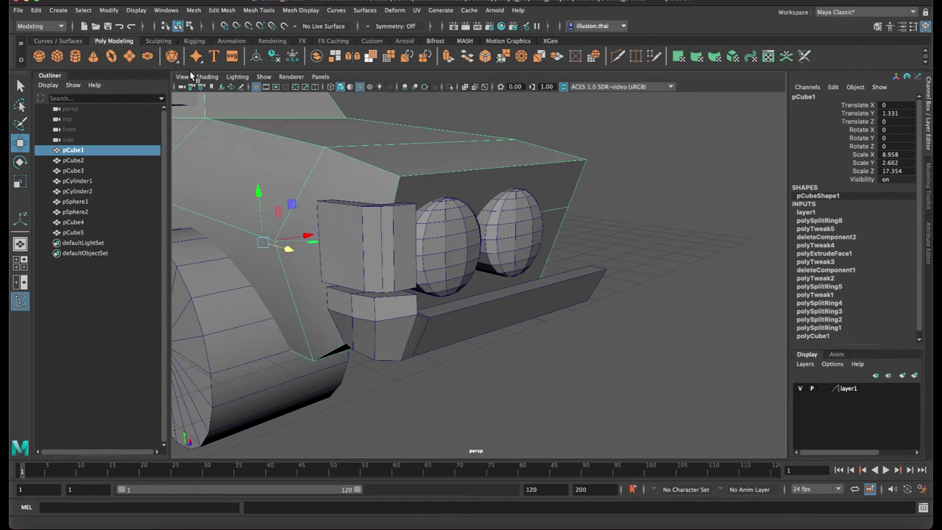
{"action": "right_click", "coordinate": [574, 176]}
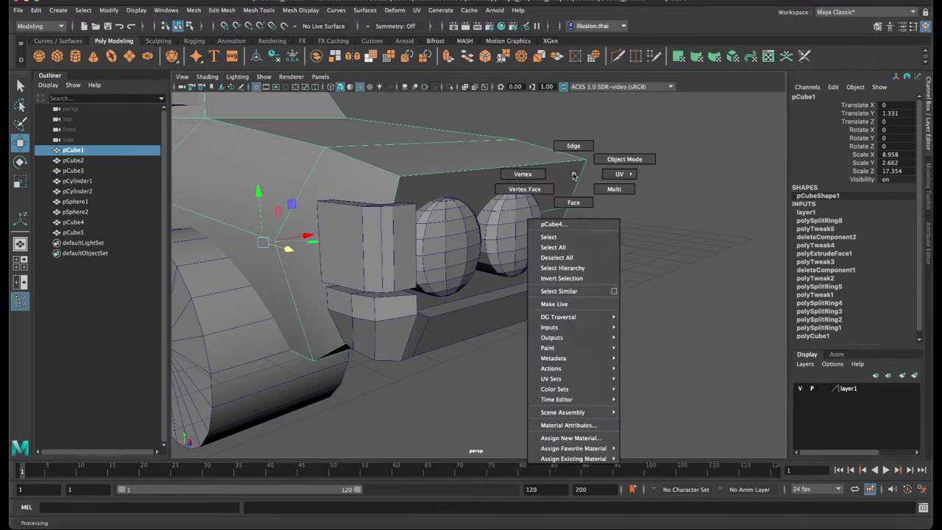
{"action": "right_click_drag", "start_coordinate": [560, 175], "coordinate": [625, 159]}
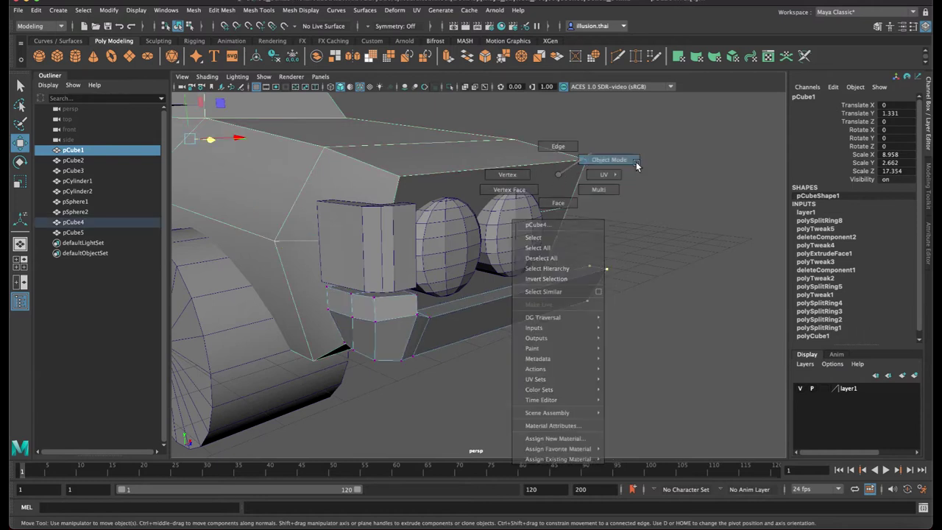
Toggle the bumper and body between component and object selection with F8, then deselect
{"action": "left_click", "coordinate": [545, 289]}
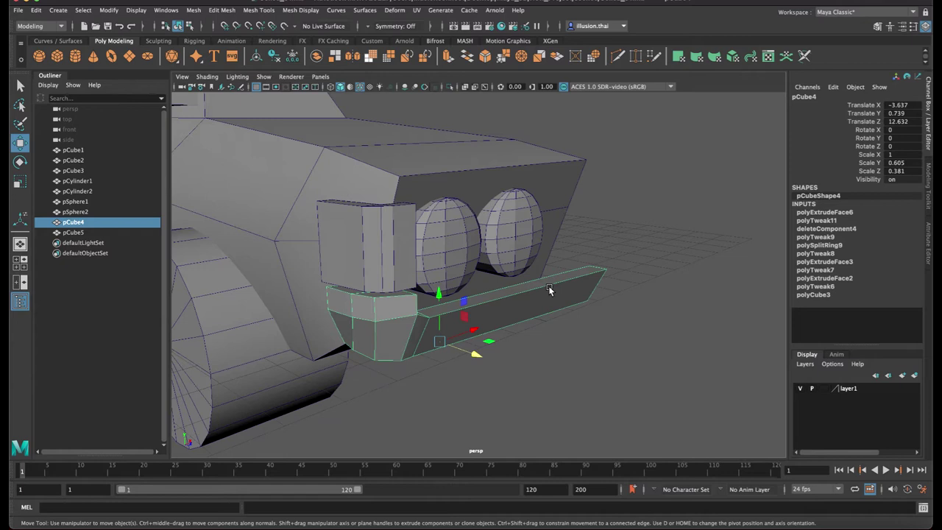
{"action": "key", "text": "F8"}
{"action": "key", "text": "F8"}
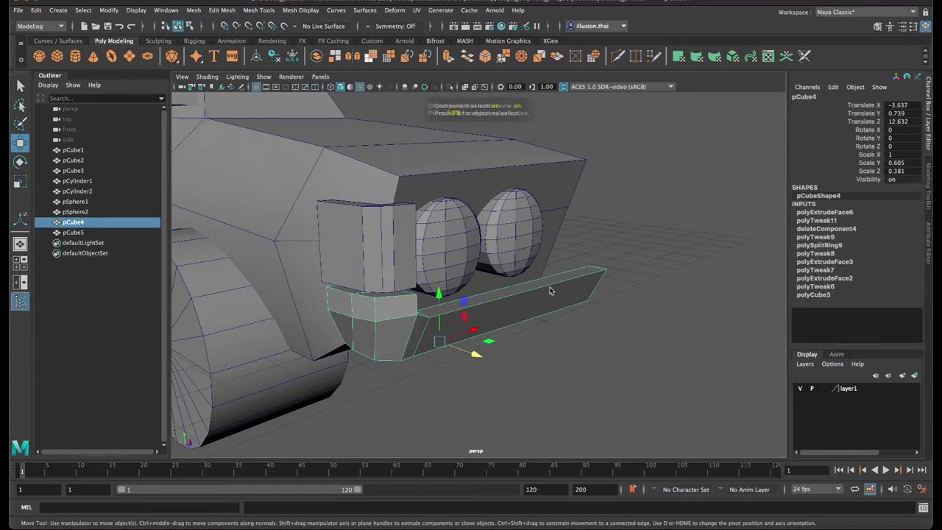
{"action": "left_click", "coordinate": [562, 169]}
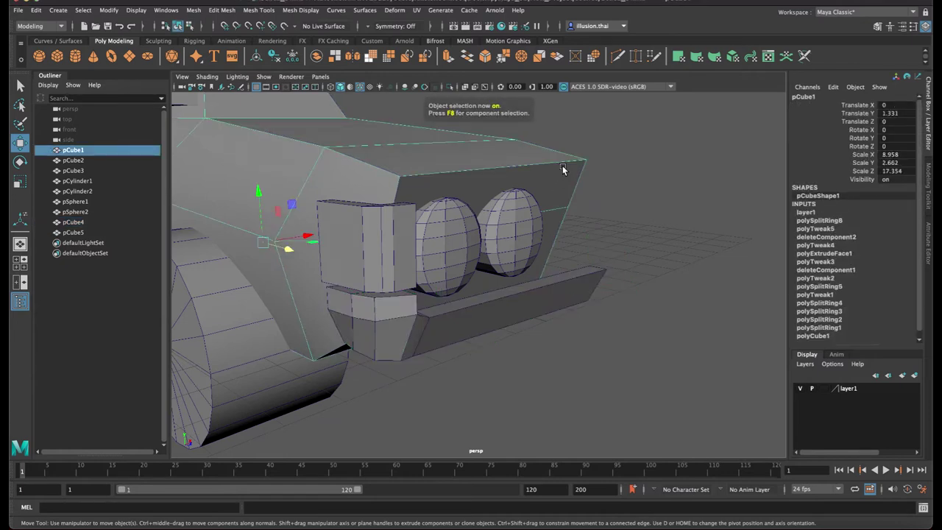
{"action": "key", "text": "F8"}
{"action": "key", "text": "F8"}
{"action": "key", "text": "F8"}
{"action": "key", "text": "F8"}
{"action": "right_click", "coordinate": [568, 167]}
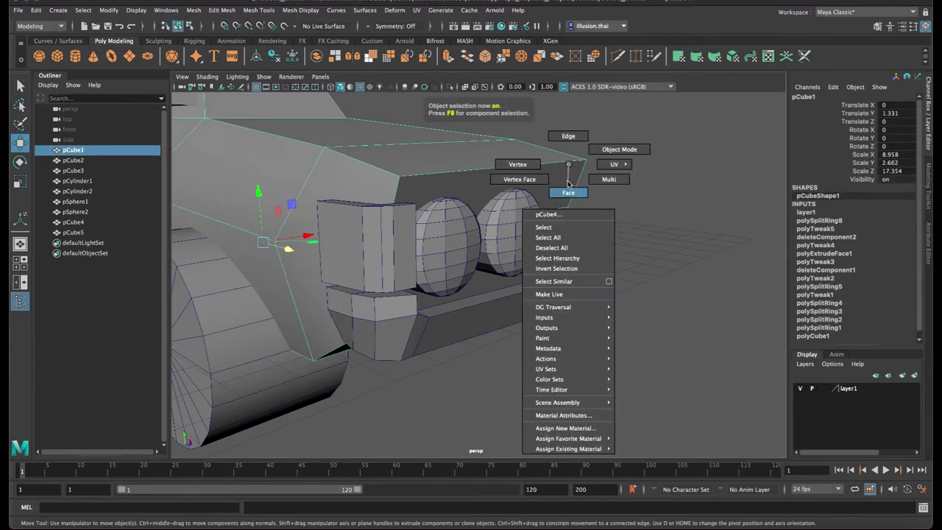
{"action": "key", "text": "F8"}
{"action": "key", "text": "F8"}
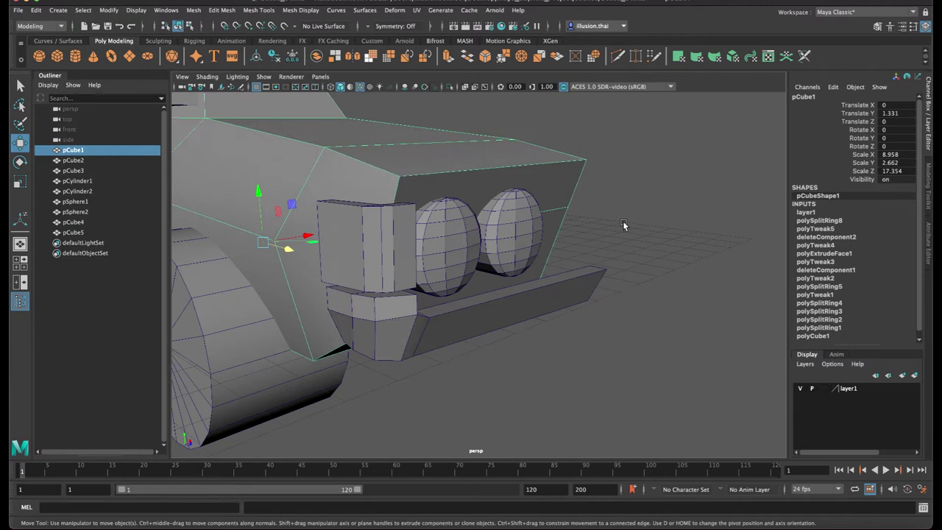
{"action": "left_click", "coordinate": [622, 225]}
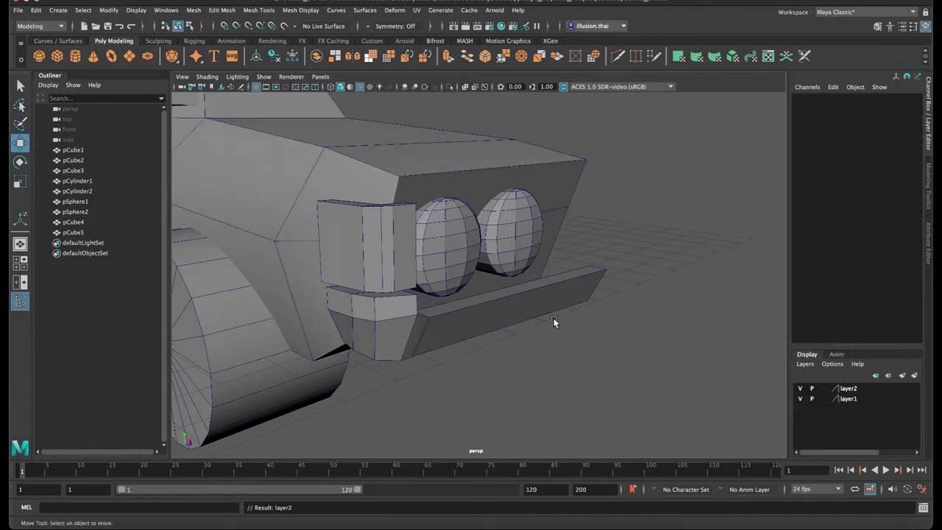
Add the bumper, the side box and both headlight spheres to layer2
{"action": "left_click", "coordinate": [514, 308]}
{"action": "left_click", "coordinate": [382, 261], "text": "shift"}
{"action": "left_click", "coordinate": [449, 242], "text": "shift"}
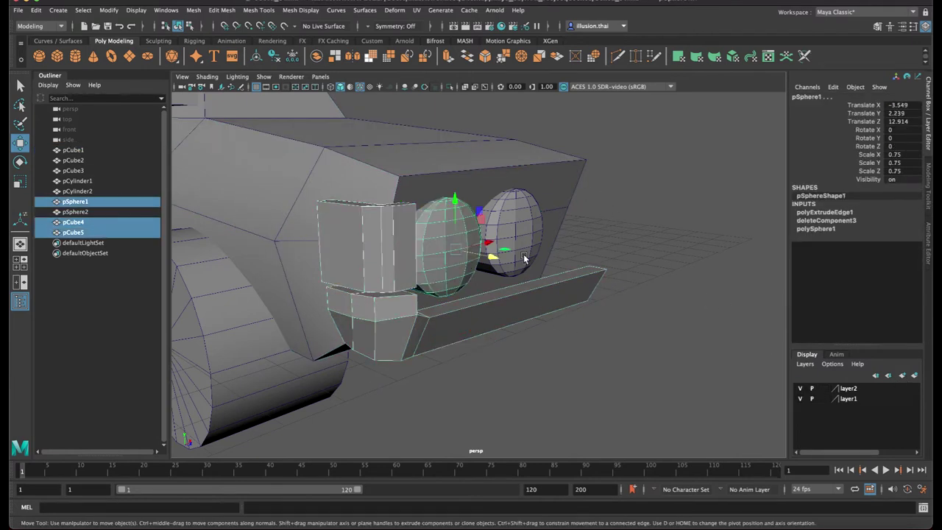
{"action": "left_click", "coordinate": [511, 232], "text": "shift"}
{"action": "left_click", "coordinate": [867, 390]}
{"action": "right_click", "coordinate": [867, 394]}
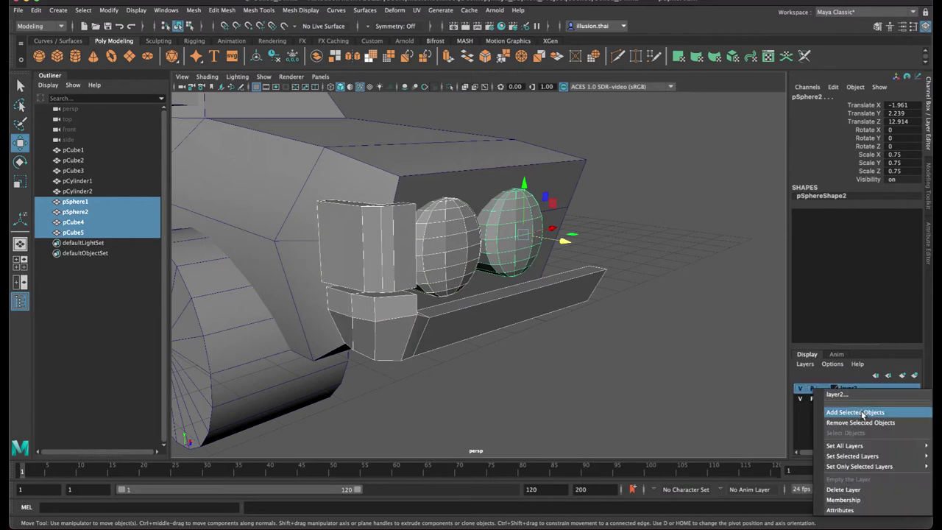
{"action": "left_click", "coordinate": [850, 414]}
Select the car body briefly, then select the front wheel and the other wheel
{"action": "left_click", "coordinate": [594, 338]}
{"action": "mouse_move", "coordinate": [594, 338]}
{"action": "left_mouse_down", "text": "alt"}
{"action": "mouse_move", "coordinate": [569, 271]}
{"action": "mouse_move", "coordinate": [566, 228]}
{"action": "mouse_move", "coordinate": [471, 264]}
{"action": "left_mouse_up", "text": "alt"}
{"action": "left_click", "coordinate": [568, 254]}
{"action": "right_click", "coordinate": [566, 229]}
{"action": "left_click", "coordinate": [429, 370]}
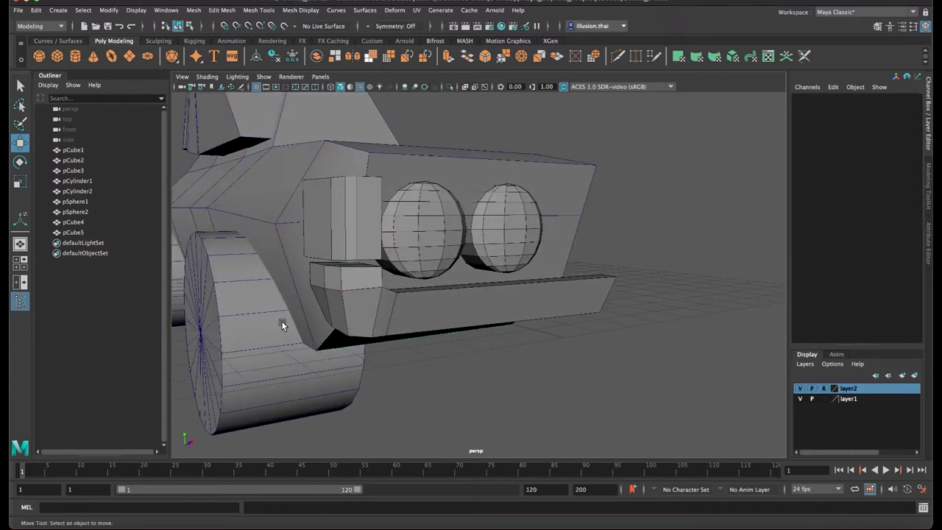
{"action": "left_click", "coordinate": [282, 322]}
{"action": "left_click_drag", "start_coordinate": [232, 289], "coordinate": [199, 260], "text": "alt"}
{"action": "left_click", "coordinate": [198, 259], "text": "shift"}
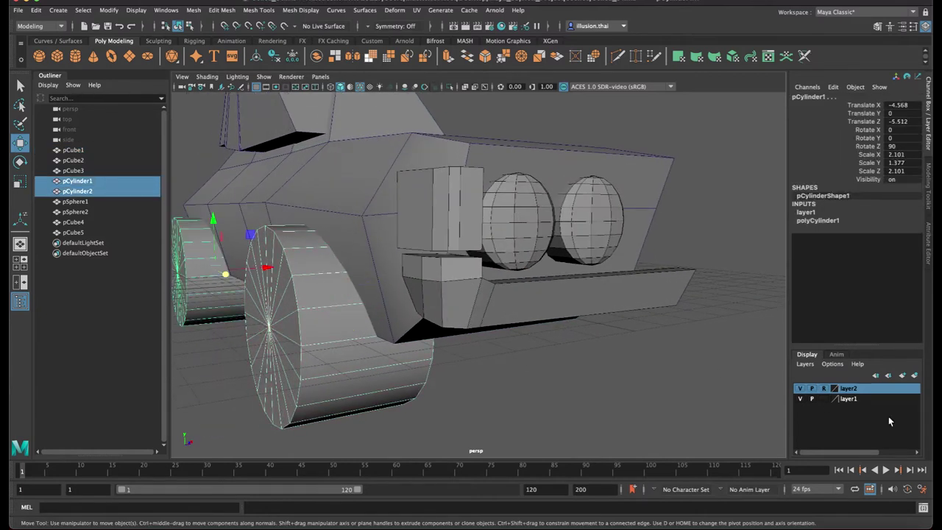
Check layer2's options without changing anything, then reselect the car body
{"action": "right_click", "coordinate": [865, 390]}
{"action": "left_click", "coordinate": [841, 410]}
{"action": "left_click", "coordinate": [735, 372]}
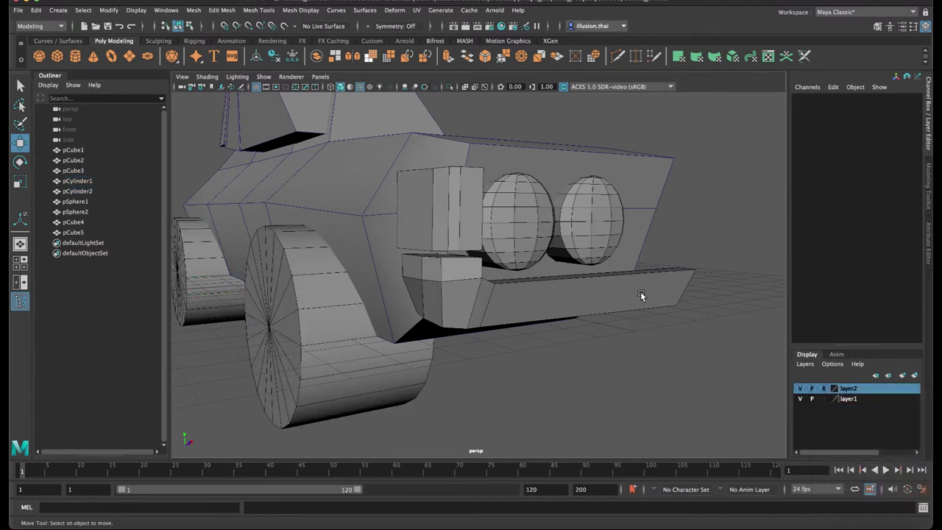
{"action": "left_click_drag", "start_coordinate": [640, 291], "coordinate": [567, 249], "text": "alt"}
{"action": "left_click", "coordinate": [567, 249]}
Slide the front panel's vertical edge inward in X to reshape the car front
{"action": "right_click_drag", "start_coordinate": [577, 234], "coordinate": [574, 259]}
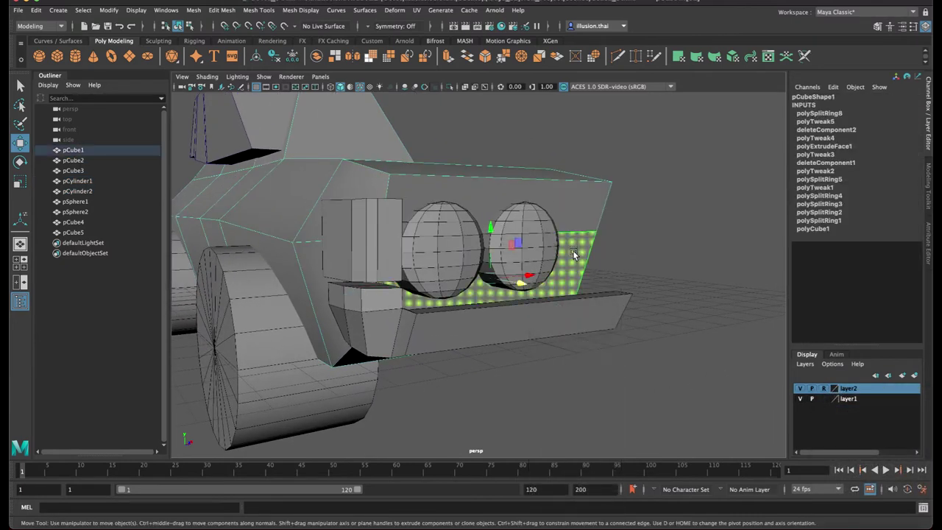
{"action": "mouse_move", "coordinate": [579, 219]}
{"action": "left_mouse_down", "text": "alt"}
{"action": "mouse_move", "coordinate": [548, 237]}
{"action": "mouse_move", "coordinate": [578, 233]}
{"action": "mouse_move", "coordinate": [551, 238]}
{"action": "mouse_move", "coordinate": [564, 235]}
{"action": "left_mouse_up", "text": "alt"}
{"action": "left_click", "coordinate": [651, 250]}
{"action": "mouse_move", "coordinate": [652, 250]}
{"action": "left_mouse_down", "text": "alt"}
{"action": "mouse_move", "coordinate": [569, 276]}
{"action": "mouse_move", "coordinate": [533, 227]}
{"action": "left_mouse_up", "text": "alt"}
{"action": "left_click", "coordinate": [577, 299]}
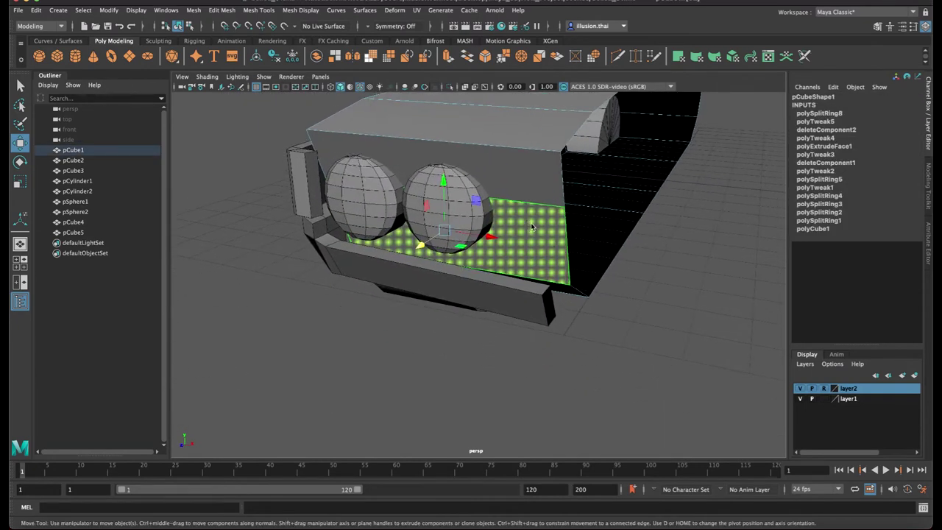
{"action": "right_click_drag", "start_coordinate": [530, 223], "coordinate": [507, 221]}
{"action": "left_click_drag", "start_coordinate": [538, 235], "coordinate": [520, 238], "text": "alt"}
{"action": "right_click_drag", "start_coordinate": [515, 215], "coordinate": [527, 219]}
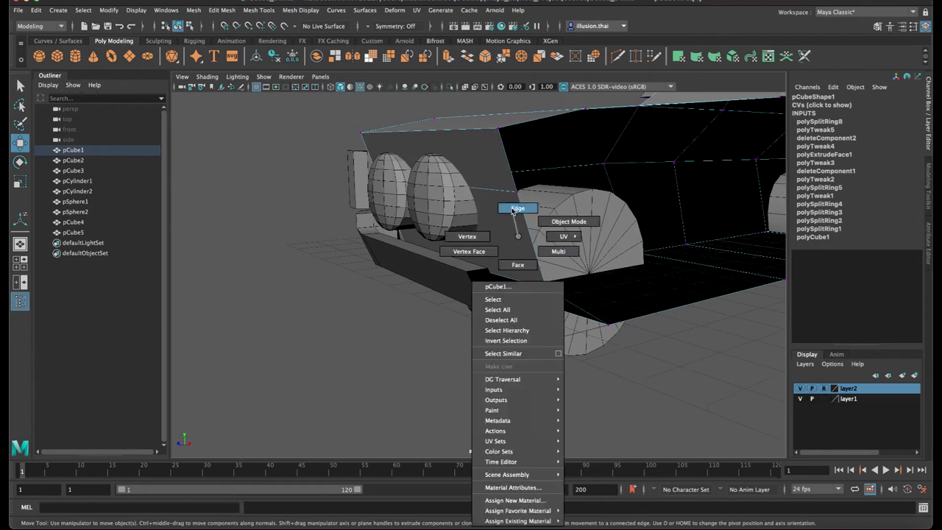
{"action": "left_click", "coordinate": [527, 219]}
{"action": "mouse_move", "coordinate": [488, 220]}
{"action": "left_mouse_down"}
{"action": "mouse_move", "coordinate": [433, 228]}
{"action": "mouse_move", "coordinate": [479, 238]}
{"action": "mouse_move", "coordinate": [397, 212]}
{"action": "left_mouse_up"}
Extrude the faces around the headlights twice, scaling the first extrusion inward into a lip
{"action": "scroll", "coordinate": [480, 237], "scroll_direction": "up", "scroll_amount": 3}
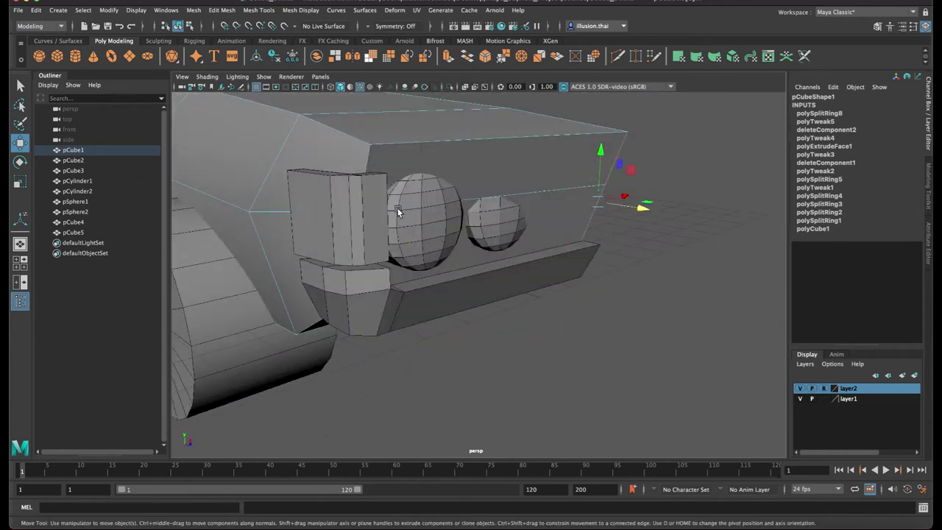
{"action": "mouse_move", "coordinate": [361, 171]}
{"action": "left_mouse_down", "text": "alt"}
{"action": "mouse_move", "coordinate": [315, 221]}
{"action": "mouse_move", "coordinate": [314, 243]}
{"action": "mouse_move", "coordinate": [353, 220]}
{"action": "mouse_move", "coordinate": [456, 280]}
{"action": "mouse_move", "coordinate": [466, 307]}
{"action": "mouse_move", "coordinate": [439, 290]}
{"action": "mouse_move", "coordinate": [569, 169]}
{"action": "left_mouse_up", "text": "alt"}
{"action": "key", "text": "4"}
{"action": "key", "text": "5"}
{"action": "right_click_drag", "start_coordinate": [573, 166], "coordinate": [572, 190]}
{"action": "left_click", "coordinate": [561, 204]}
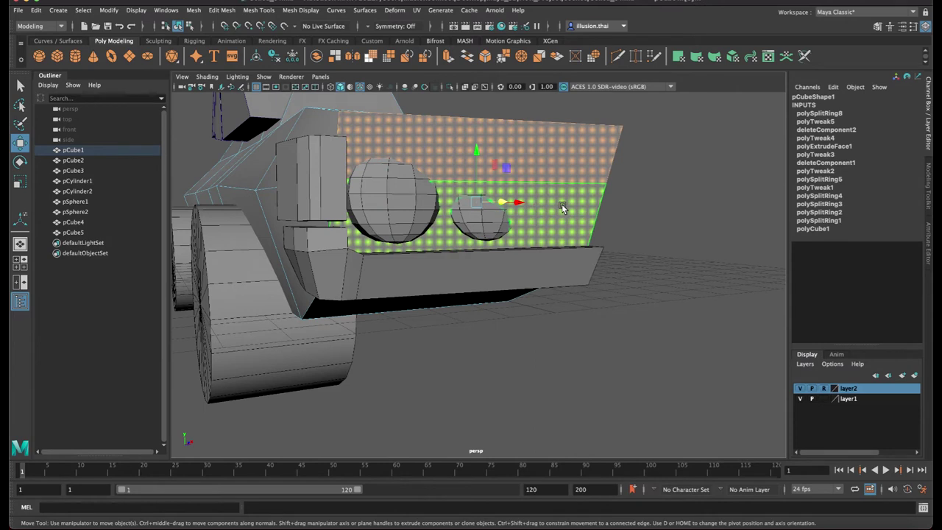
{"action": "key", "text": "ctrl+e"}
{"action": "left_click_drag", "start_coordinate": [561, 204], "coordinate": [515, 209], "text": "alt"}
{"action": "mouse_move", "coordinate": [480, 137]}
{"action": "left_mouse_down"}
{"action": "mouse_move", "coordinate": [517, 174]}
{"action": "mouse_move", "coordinate": [513, 189]}
{"action": "mouse_move", "coordinate": [410, 222]}
{"action": "mouse_move", "coordinate": [424, 219]}
{"action": "left_mouse_up"}
{"action": "key", "text": "ctrl+e"}
{"action": "key", "text": "w"}
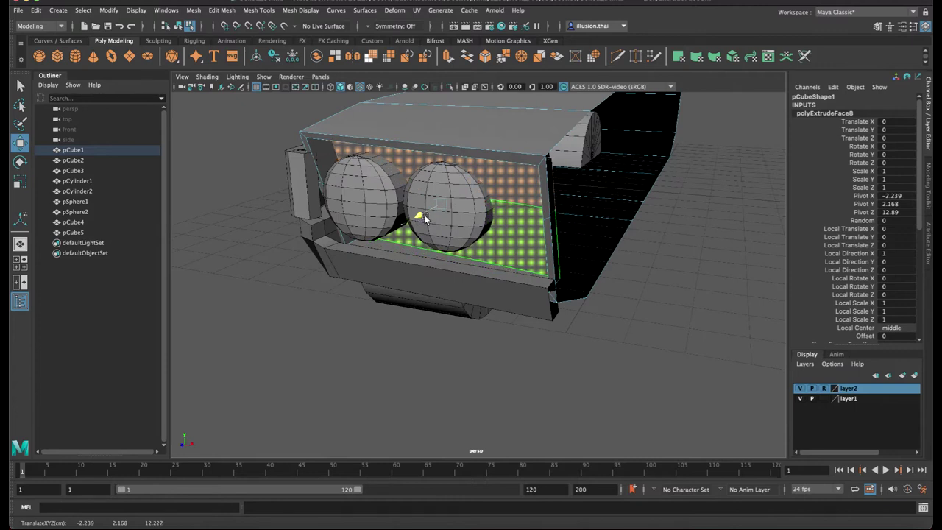
Select a column of faces on the front block in face mode, then clear it
{"action": "mouse_move", "coordinate": [465, 220]}
{"action": "left_mouse_down", "text": "alt"}
{"action": "mouse_move", "coordinate": [608, 171]}
{"action": "mouse_move", "coordinate": [615, 203]}
{"action": "left_mouse_up", "text": "alt"}
{"action": "right_click", "coordinate": [607, 171]}
{"action": "left_click", "coordinate": [607, 199]}
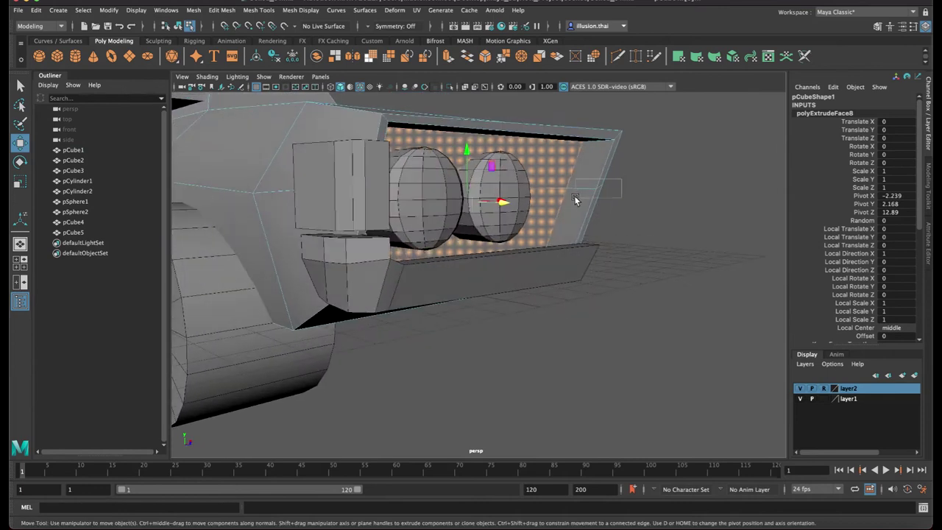
{"action": "left_click", "coordinate": [575, 195]}
{"action": "left_click", "coordinate": [580, 204]}
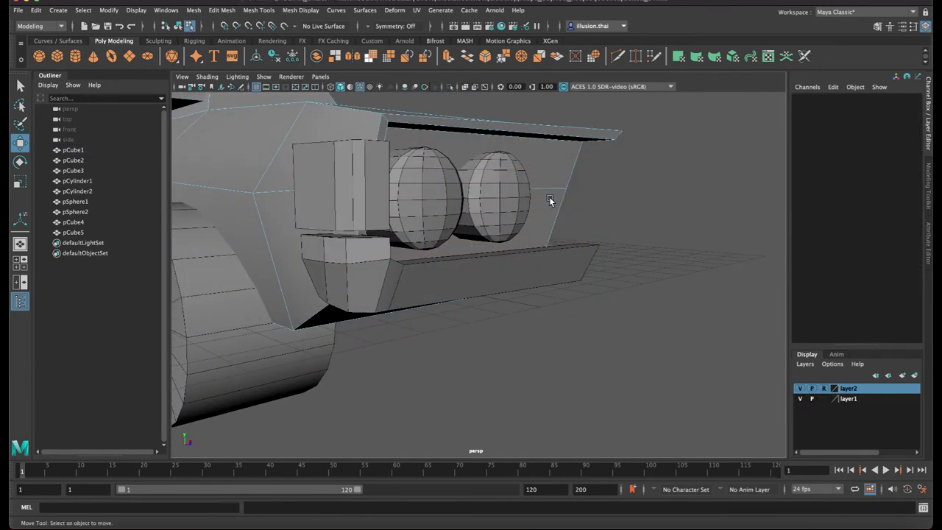
Marquee-select the vertices along the right end of the car front in vertex mode
{"action": "left_click_drag", "start_coordinate": [549, 199], "coordinate": [521, 177], "text": "alt"}
{"action": "right_click", "coordinate": [505, 172]}
{"action": "left_click", "coordinate": [559, 184]}
{"action": "left_click_drag", "start_coordinate": [582, 189], "coordinate": [611, 190], "text": "alt"}
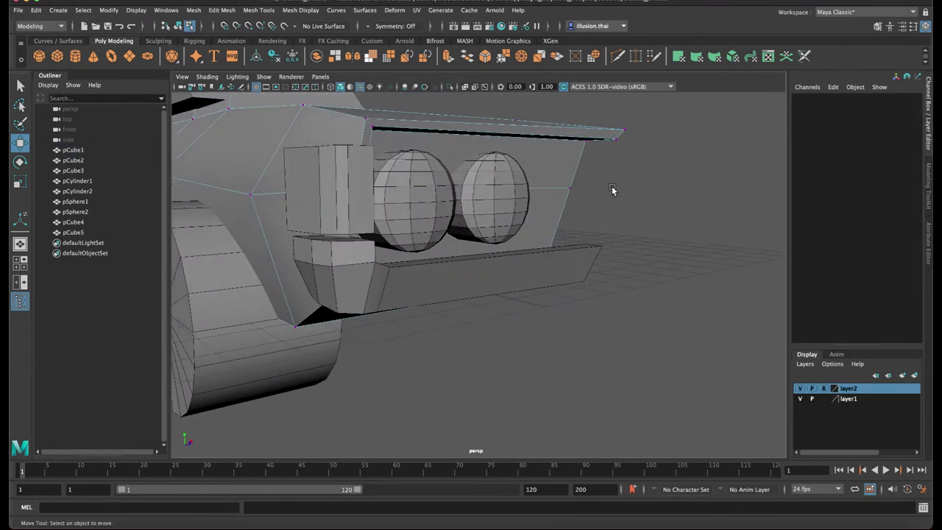
{"action": "mouse_move", "coordinate": [657, 117]}
{"action": "left_mouse_down"}
{"action": "mouse_move", "coordinate": [538, 318]}
{"action": "mouse_move", "coordinate": [571, 318]}
{"action": "mouse_move", "coordinate": [551, 319]}
{"action": "left_mouse_up"}
{"action": "key", "text": "4"}
{"action": "key", "text": "5"}
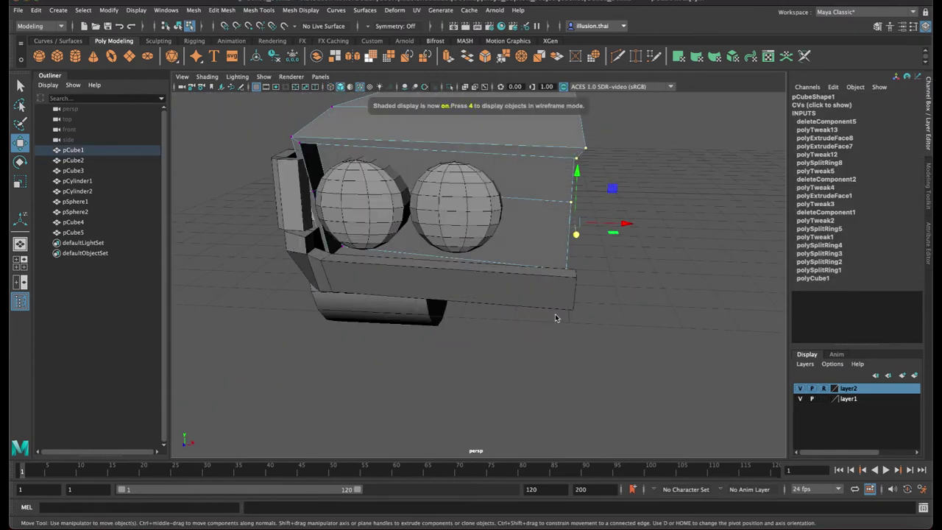
{"action": "left_click_drag", "start_coordinate": [607, 298], "coordinate": [610, 297], "text": "alt"}
Scale the selected vertices together in X to flatten them, then return to Object Mode
{"action": "key", "text": "r"}
{"action": "mouse_move", "coordinate": [623, 219]}
{"action": "left_mouse_down"}
{"action": "mouse_move", "coordinate": [597, 219]}
{"action": "mouse_move", "coordinate": [599, 242]}
{"action": "mouse_move", "coordinate": [582, 247]}
{"action": "mouse_move", "coordinate": [619, 233]}
{"action": "left_mouse_up"}
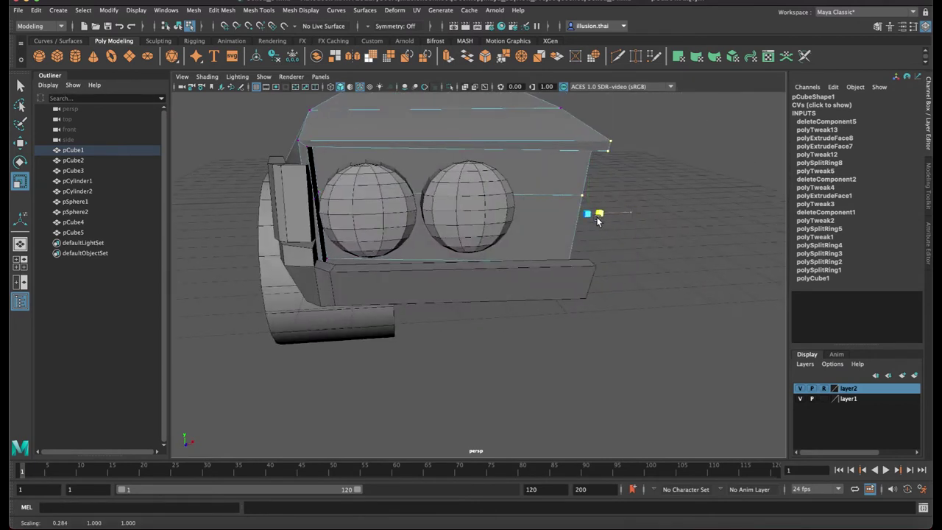
{"action": "key", "text": "w"}
{"action": "left_click_drag", "start_coordinate": [624, 234], "coordinate": [588, 243], "text": "alt"}
{"action": "left_click_drag", "start_coordinate": [505, 305], "coordinate": [471, 218], "text": "alt"}
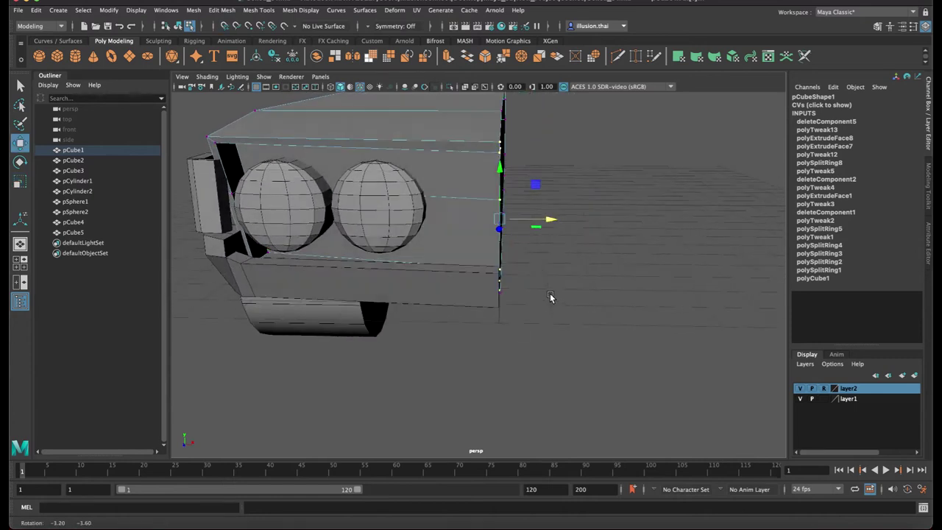
{"action": "right_click", "coordinate": [467, 218]}
{"action": "right_click_drag", "start_coordinate": [490, 206], "coordinate": [491, 207]}
{"action": "left_click_drag", "start_coordinate": [514, 218], "coordinate": [329, 189], "text": "alt"}
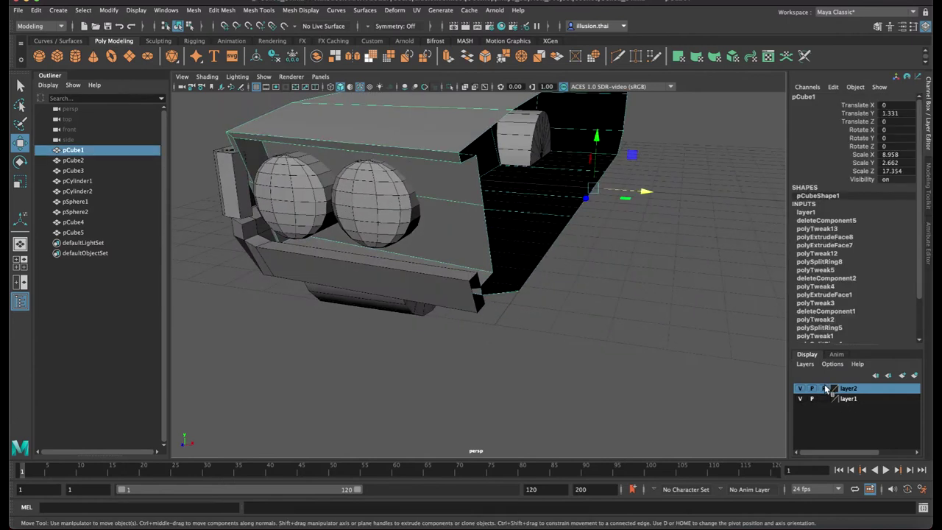
Select the headlight spheres, then inspect a car body vertex beside a headlight
{"action": "left_click", "coordinate": [371, 241]}
{"action": "left_click", "coordinate": [359, 193]}
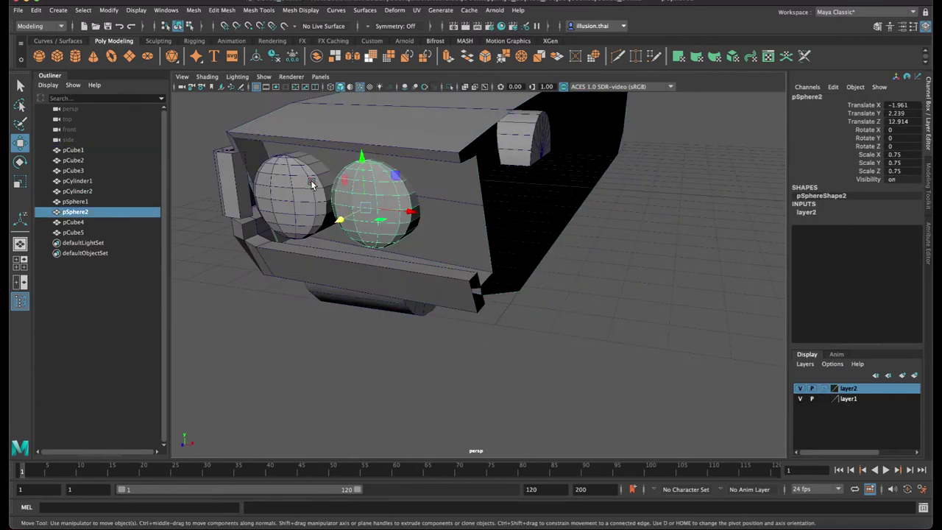
{"action": "left_click", "coordinate": [298, 200], "text": "shift"}
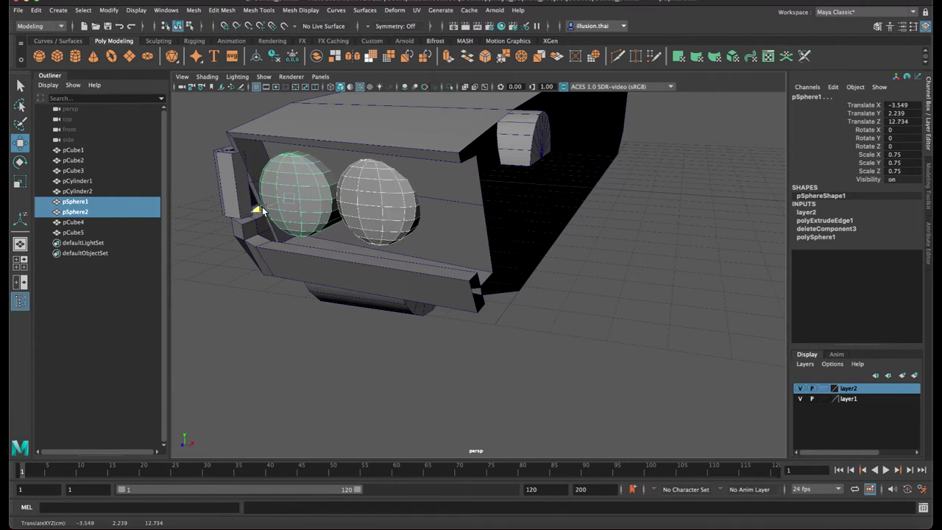
{"action": "left_click_drag", "start_coordinate": [254, 212], "coordinate": [376, 246], "text": "alt"}
{"action": "left_click", "coordinate": [442, 204]}
{"action": "right_click_drag", "start_coordinate": [442, 205], "coordinate": [407, 199]}
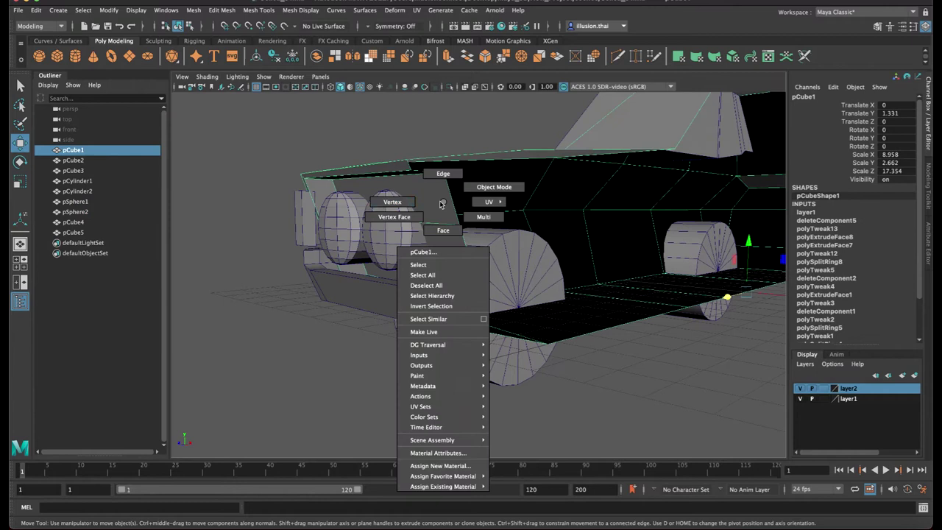
{"action": "mouse_move", "coordinate": [407, 199]}
{"action": "left_mouse_down", "text": "alt"}
{"action": "mouse_move", "coordinate": [409, 180]}
{"action": "mouse_move", "coordinate": [353, 204]}
{"action": "mouse_move", "coordinate": [368, 183]}
{"action": "left_mouse_up", "text": "alt"}
{"action": "left_click", "coordinate": [409, 181]}
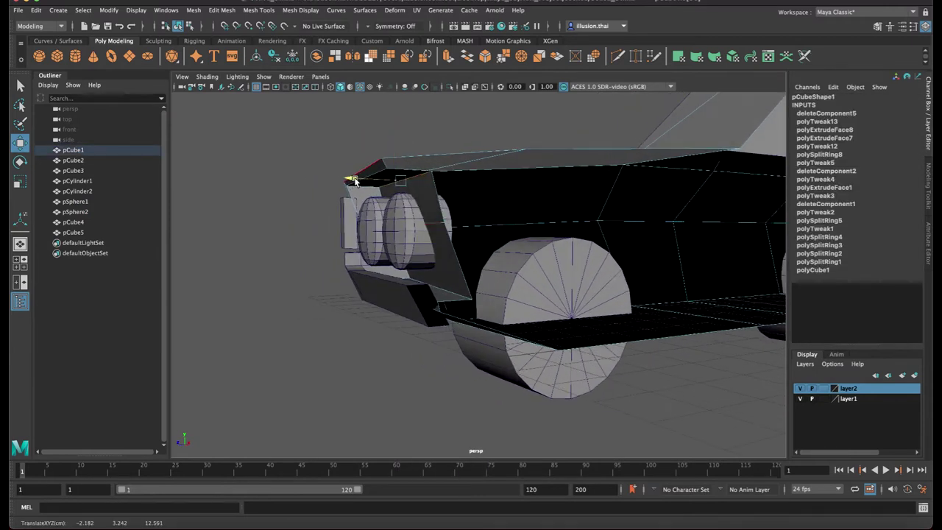
{"action": "left_click", "coordinate": [376, 224]}
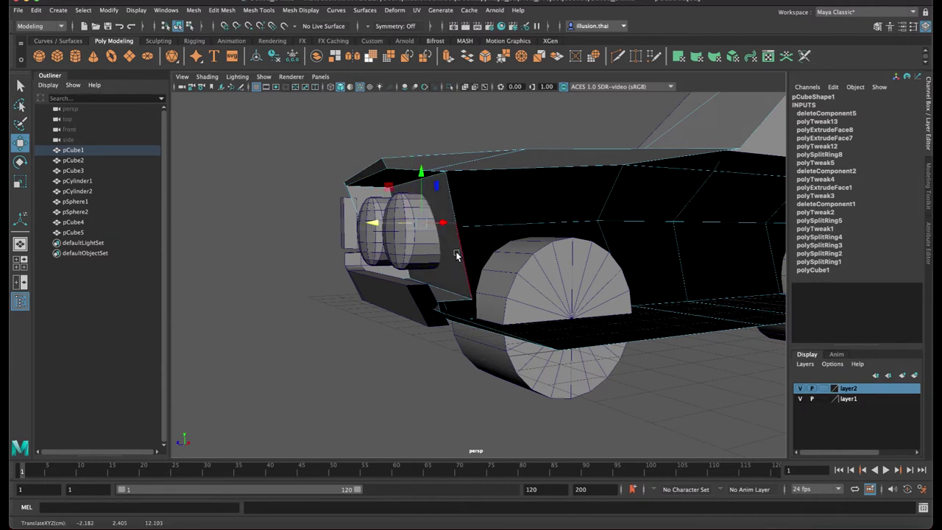
{"action": "right_click_drag", "start_coordinate": [456, 255], "coordinate": [482, 239]}
Push both headlight spheres forward along Z
{"action": "left_click", "coordinate": [326, 237]}
{"action": "left_click", "coordinate": [404, 232]}
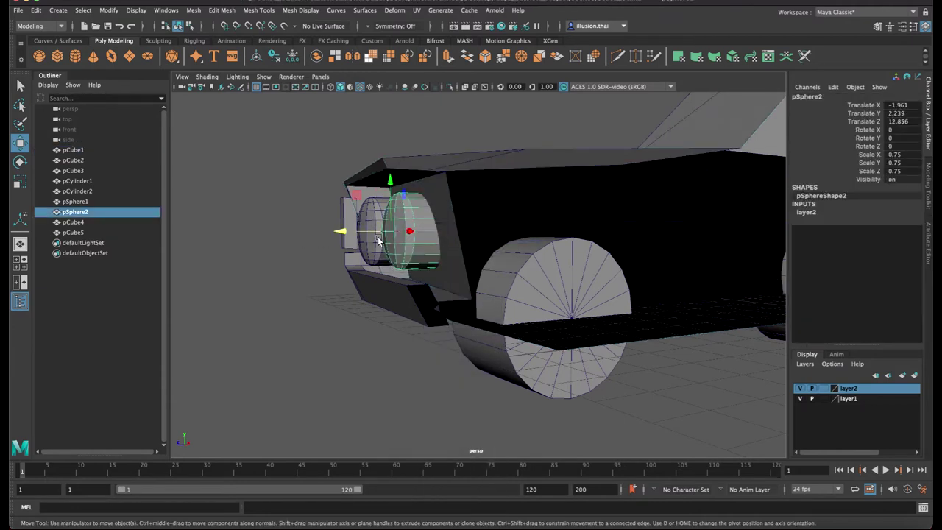
{"action": "left_click", "coordinate": [364, 250], "text": "shift"}
{"action": "left_click_drag", "start_coordinate": [320, 230], "coordinate": [433, 265]}
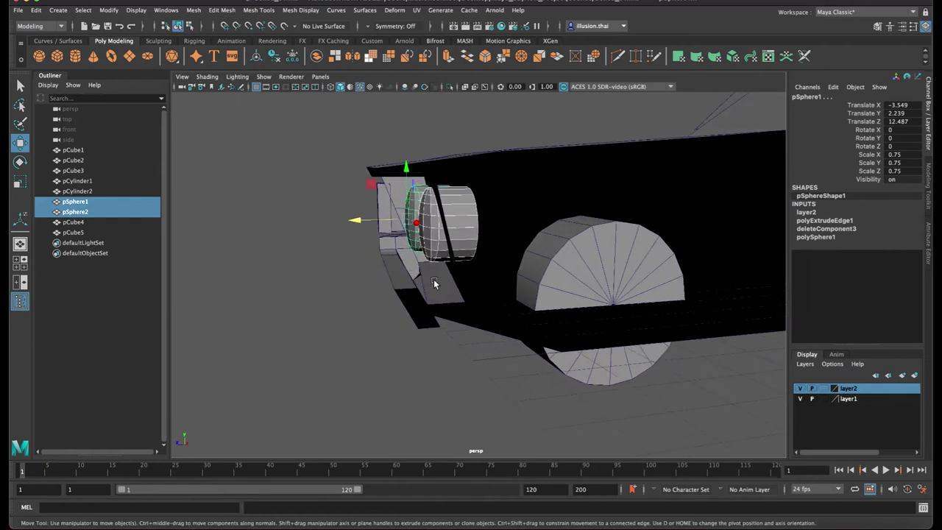
Select the bumper faces and move the bumper piece along Z and sideways
{"action": "right_click", "coordinate": [434, 263]}
{"action": "left_click", "coordinate": [435, 269]}
{"action": "mouse_move", "coordinate": [435, 278]}
{"action": "left_mouse_down", "text": "alt"}
{"action": "mouse_move", "coordinate": [445, 285]}
{"action": "mouse_move", "coordinate": [423, 228]}
{"action": "mouse_move", "coordinate": [351, 261]}
{"action": "left_mouse_up", "text": "alt"}
{"action": "right_click", "coordinate": [441, 289]}
{"action": "left_click", "coordinate": [441, 289]}
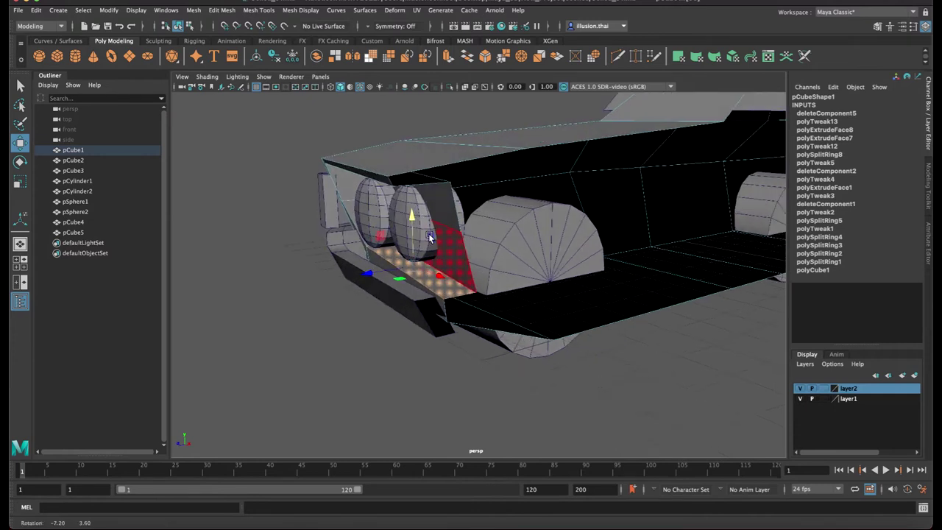
{"action": "right_click", "coordinate": [350, 262]}
{"action": "right_click_drag", "start_coordinate": [344, 251], "coordinate": [401, 245]}
{"action": "mouse_move", "coordinate": [401, 245]}
{"action": "left_mouse_down", "text": "alt"}
{"action": "mouse_move", "coordinate": [303, 256]}
{"action": "mouse_move", "coordinate": [261, 277]}
{"action": "mouse_move", "coordinate": [439, 310]}
{"action": "left_mouse_up", "text": "alt"}
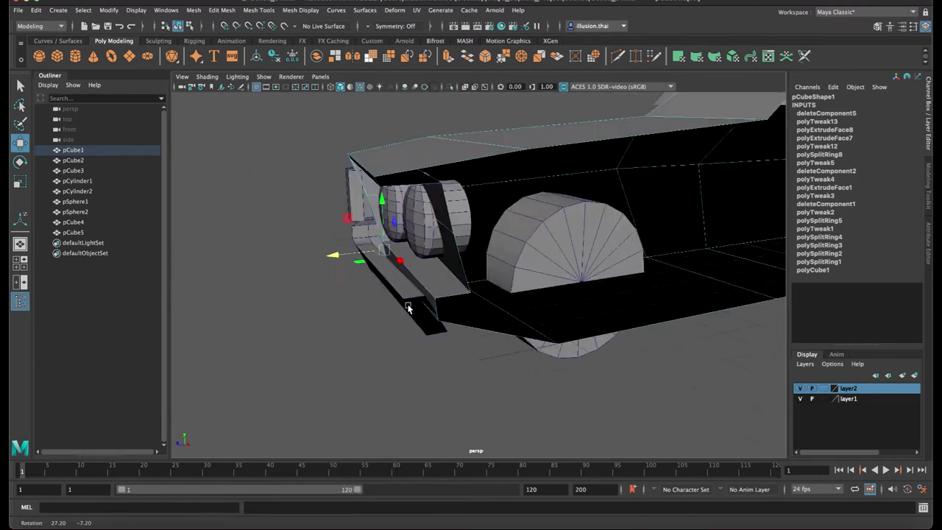
{"action": "mouse_move", "coordinate": [370, 316]}
{"action": "left_mouse_down"}
{"action": "mouse_move", "coordinate": [384, 314]}
{"action": "mouse_move", "coordinate": [349, 269]}
{"action": "left_mouse_up"}
{"action": "middle_click_drag", "start_coordinate": [337, 252], "coordinate": [297, 263]}
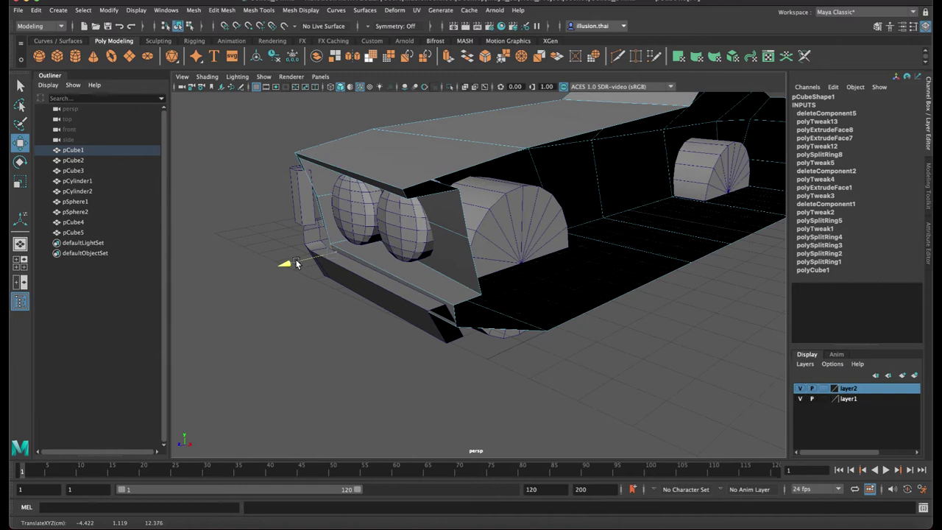
{"action": "right_click_drag", "start_coordinate": [449, 256], "coordinate": [470, 240]}
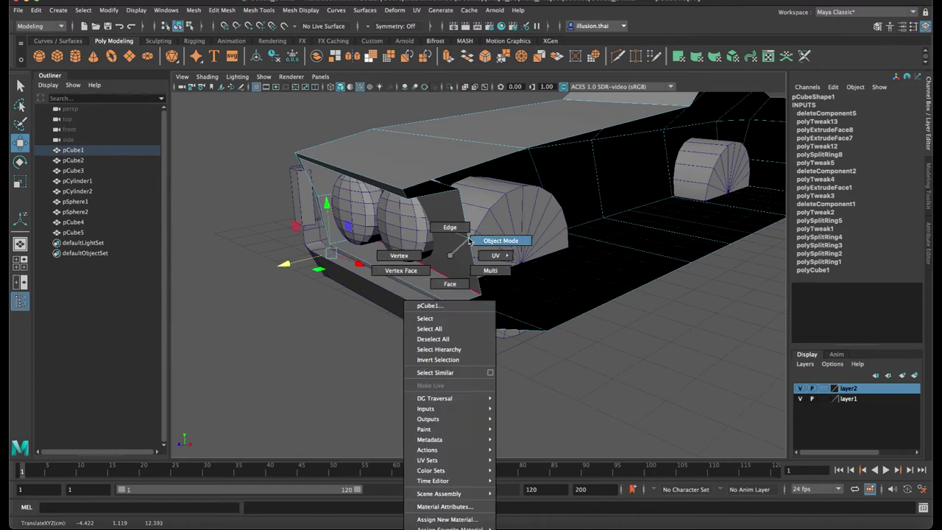
Select a vertical edge on the front block in edge mode, then return to object mode
{"action": "left_click", "coordinate": [543, 355]}
{"action": "mouse_move", "coordinate": [515, 288]}
{"action": "left_mouse_down", "text": "alt"}
{"action": "mouse_move", "coordinate": [523, 275]}
{"action": "mouse_move", "coordinate": [492, 246]}
{"action": "left_mouse_up", "text": "alt"}
{"action": "right_click", "coordinate": [486, 244]}
{"action": "left_click", "coordinate": [496, 232]}
{"action": "right_click", "coordinate": [504, 206]}
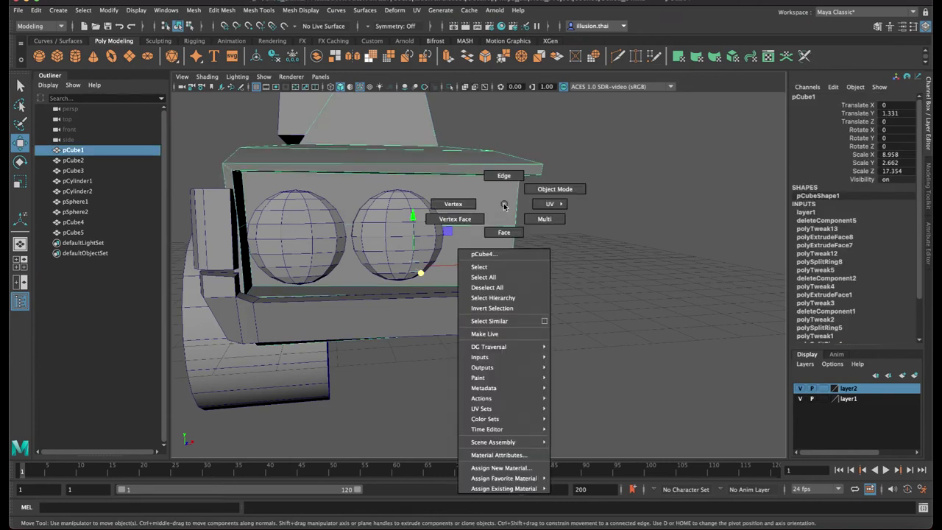
{"action": "left_click", "coordinate": [499, 188]}
{"action": "mouse_move", "coordinate": [515, 251]}
{"action": "left_mouse_down", "text": "alt"}
{"action": "mouse_move", "coordinate": [485, 220]}
{"action": "mouse_move", "coordinate": [515, 209]}
{"action": "left_mouse_up", "text": "alt"}
{"action": "right_click", "coordinate": [515, 209]}
{"action": "left_click", "coordinate": [514, 195]}
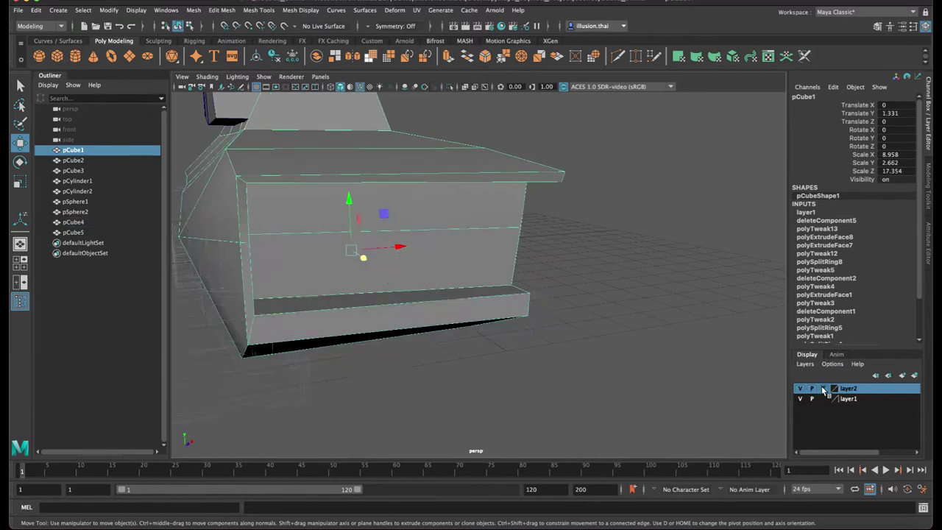
{"action": "left_click", "coordinate": [543, 274]}
{"action": "right_click", "coordinate": [519, 202]}
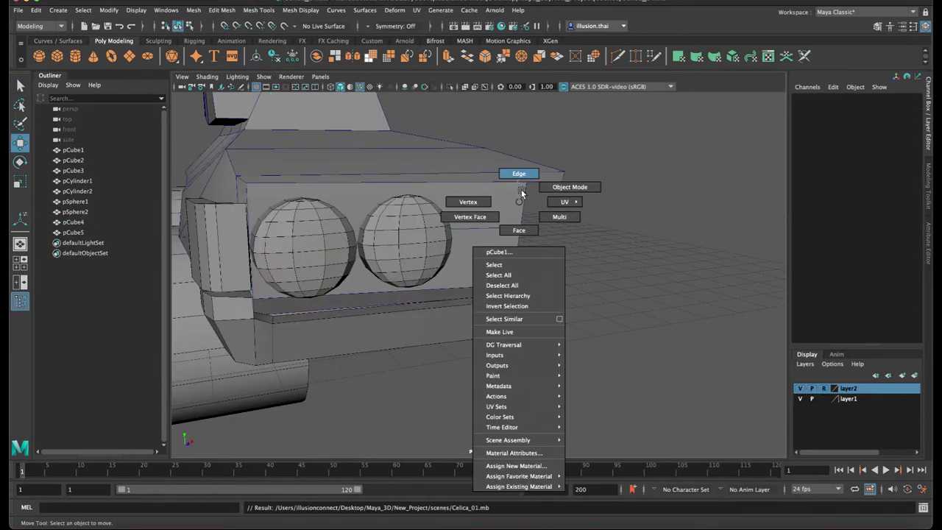
{"action": "left_click", "coordinate": [521, 189]}
{"action": "left_click", "coordinate": [519, 209]}
{"action": "left_click_drag", "start_coordinate": [547, 259], "coordinate": [567, 244], "text": "alt"}
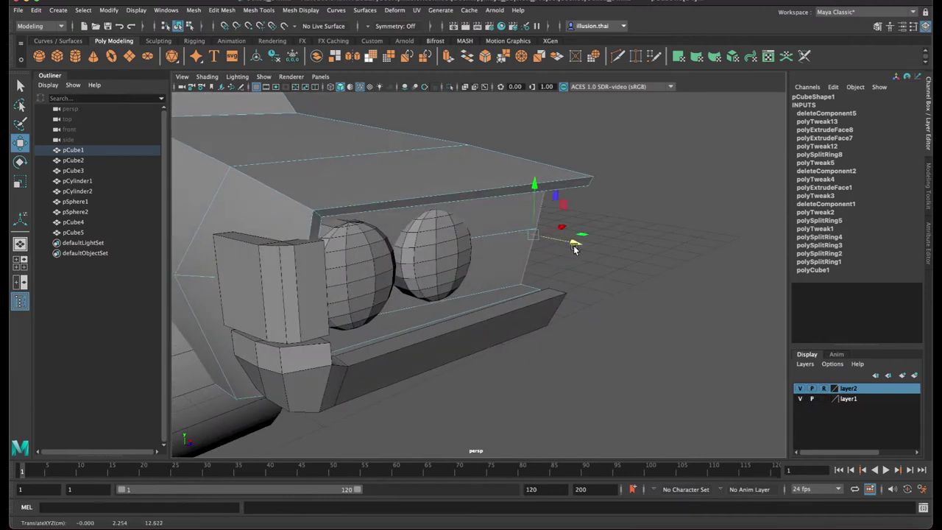
{"action": "right_click_drag", "start_coordinate": [451, 253], "coordinate": [611, 259]}
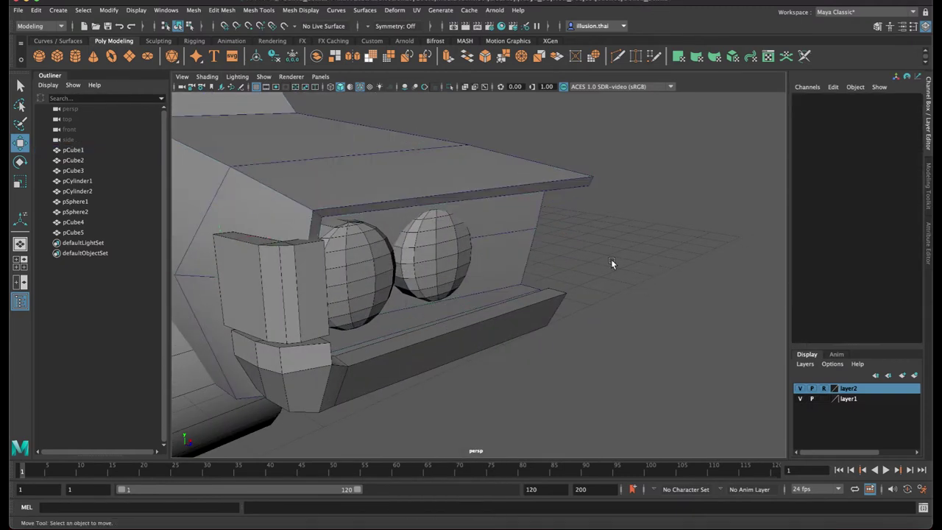
{"action": "left_click", "coordinate": [451, 261]}
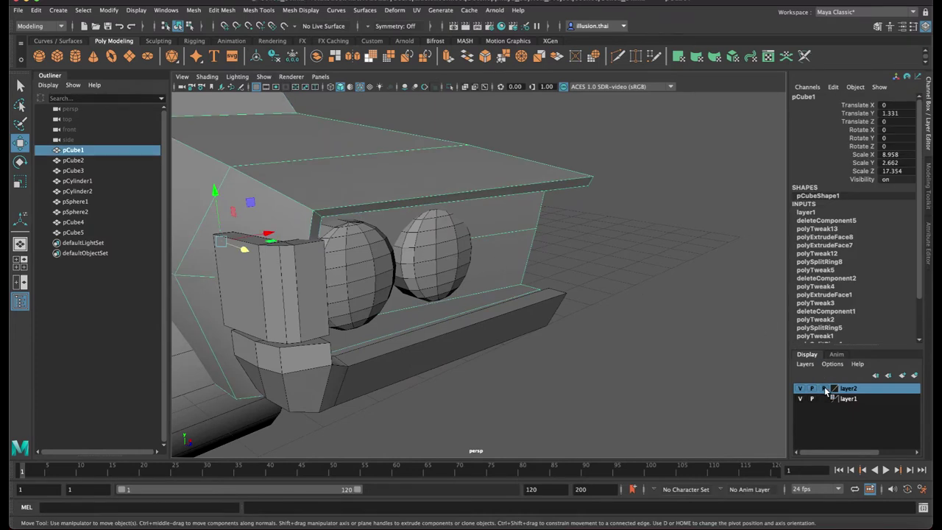
Make layer2 selectable again and nudge the right and left headlight spheres into place
{"action": "left_click", "coordinate": [824, 388]}
{"action": "left_click", "coordinate": [457, 270]}
{"action": "left_click_drag", "start_coordinate": [482, 268], "coordinate": [494, 270]}
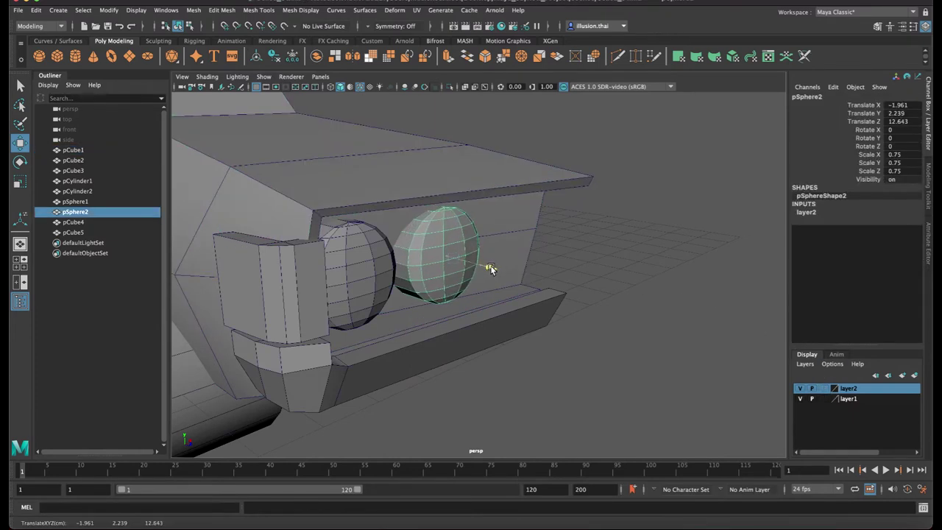
{"action": "left_click", "coordinate": [390, 270]}
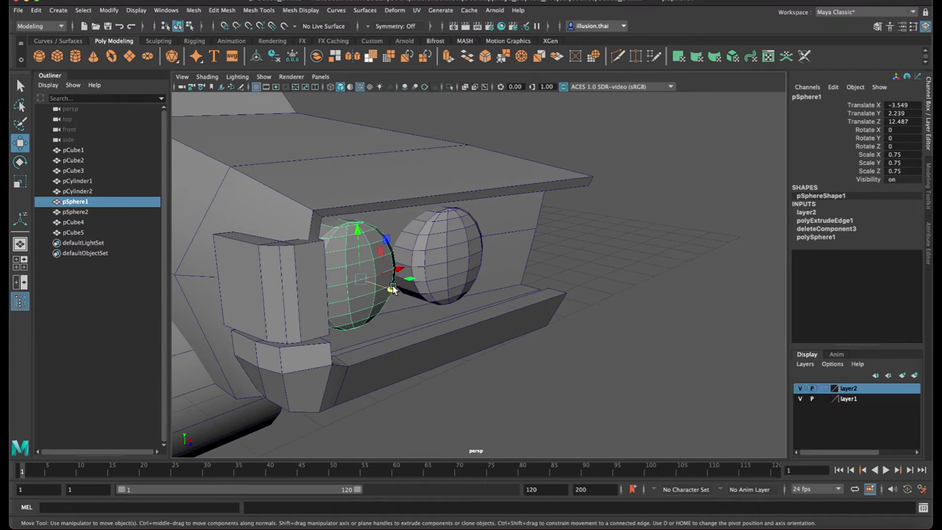
{"action": "left_click_drag", "start_coordinate": [392, 288], "coordinate": [402, 288]}
{"action": "left_click", "coordinate": [622, 275]}
{"action": "mouse_move", "coordinate": [623, 275]}
{"action": "left_mouse_down", "text": "alt"}
{"action": "mouse_move", "coordinate": [513, 276]}
{"action": "mouse_move", "coordinate": [547, 273]}
{"action": "mouse_move", "coordinate": [522, 263]}
{"action": "left_mouse_up", "text": "alt"}
{"action": "mouse_move", "coordinate": [463, 238]}
{"action": "left_mouse_down", "text": "alt"}
{"action": "mouse_move", "coordinate": [471, 242]}
{"action": "mouse_move", "coordinate": [442, 221]}
{"action": "left_mouse_up", "text": "alt"}
Switch the car body to vertex mode and select a vertex at the hood's front corner
{"action": "right_click", "coordinate": [358, 179]}
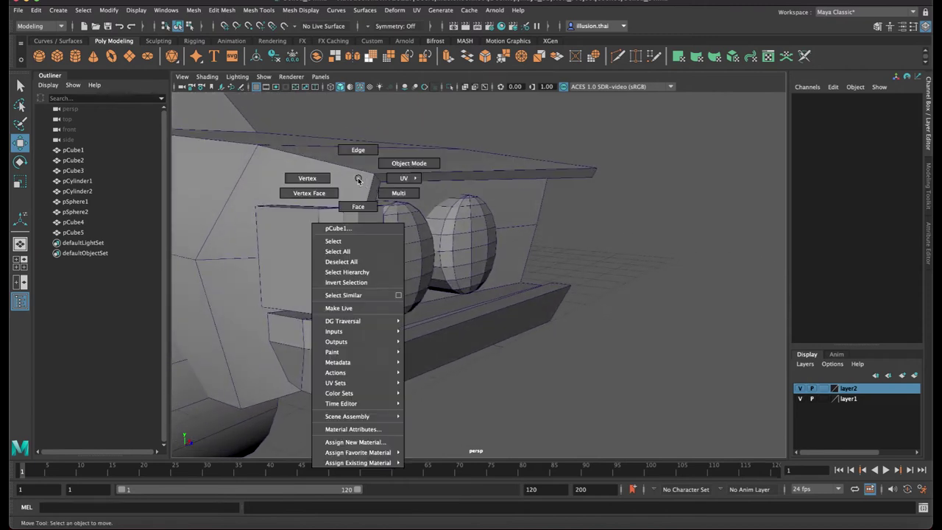
{"action": "left_click", "coordinate": [306, 178]}
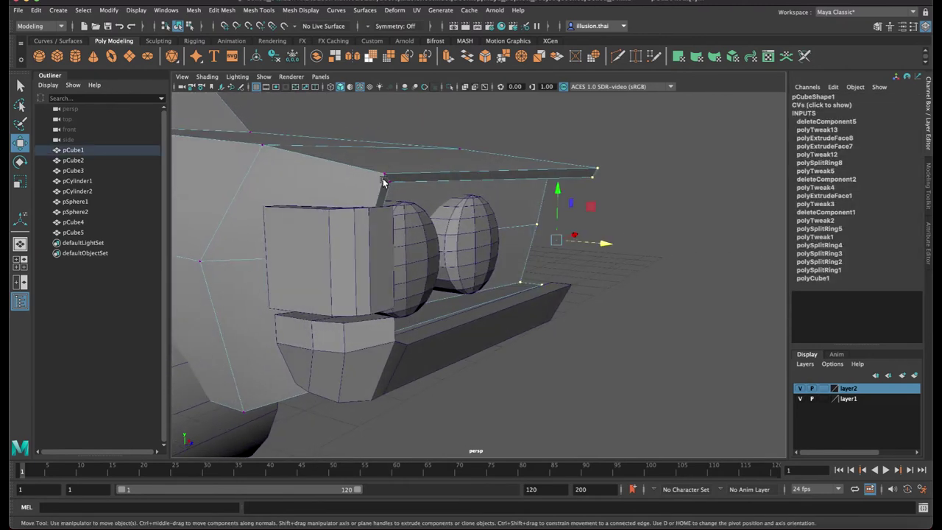
{"action": "left_click_drag", "start_coordinate": [387, 183], "coordinate": [374, 190], "text": "alt"}
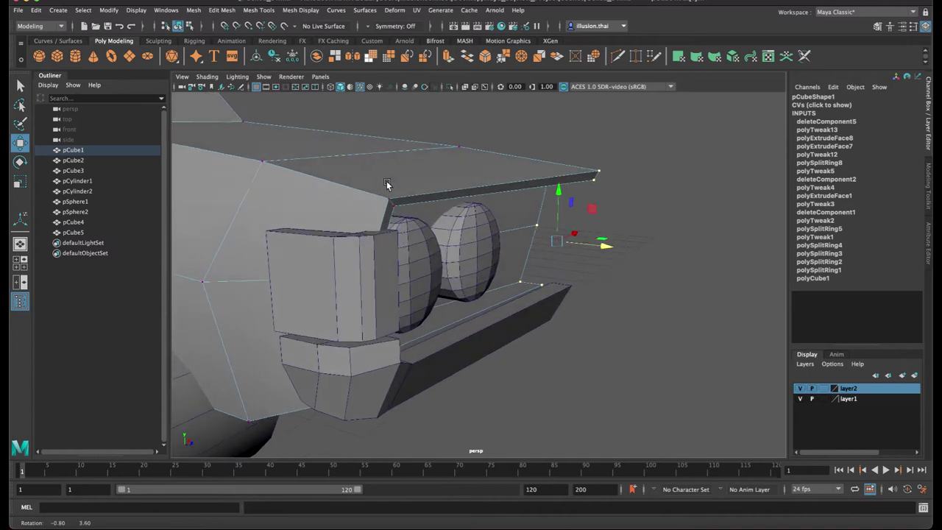
{"action": "left_click", "coordinate": [370, 189]}
{"action": "key", "text": "q"}
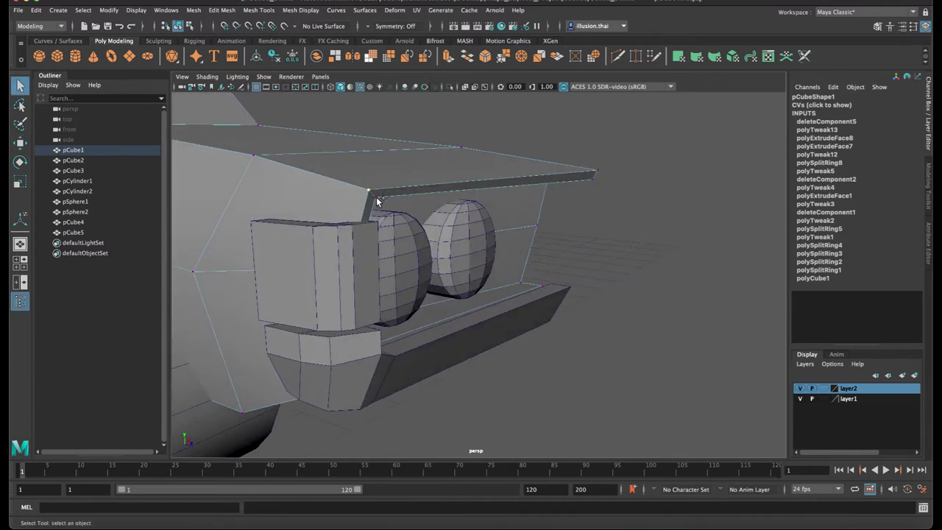
{"action": "mouse_move", "coordinate": [398, 211]}
{"action": "left_mouse_down", "text": "alt"}
{"action": "mouse_move", "coordinate": [320, 139]}
{"action": "mouse_move", "coordinate": [307, 153]}
{"action": "left_mouse_up", "text": "alt"}
{"action": "key", "text": "w"}
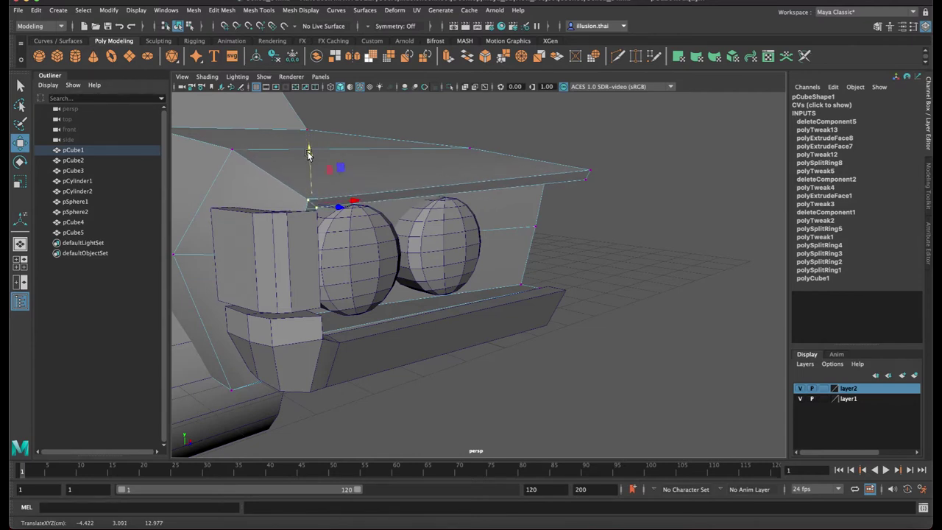
{"action": "left_click_drag", "start_coordinate": [308, 153], "coordinate": [376, 186], "text": "alt"}
Raise the hood's tip vertex in Y and shift it sideways in X, then return to object mode
{"action": "mouse_move", "coordinate": [545, 187]}
{"action": "left_mouse_down", "text": "alt"}
{"action": "mouse_move", "coordinate": [560, 178]}
{"action": "mouse_move", "coordinate": [609, 200]}
{"action": "left_mouse_up", "text": "alt"}
{"action": "left_click_drag", "start_coordinate": [608, 200], "coordinate": [627, 204], "text": "alt"}
{"action": "left_click", "coordinate": [599, 138]}
{"action": "left_click_drag", "start_coordinate": [579, 142], "coordinate": [618, 202]}
{"action": "left_click_drag", "start_coordinate": [597, 120], "coordinate": [598, 131]}
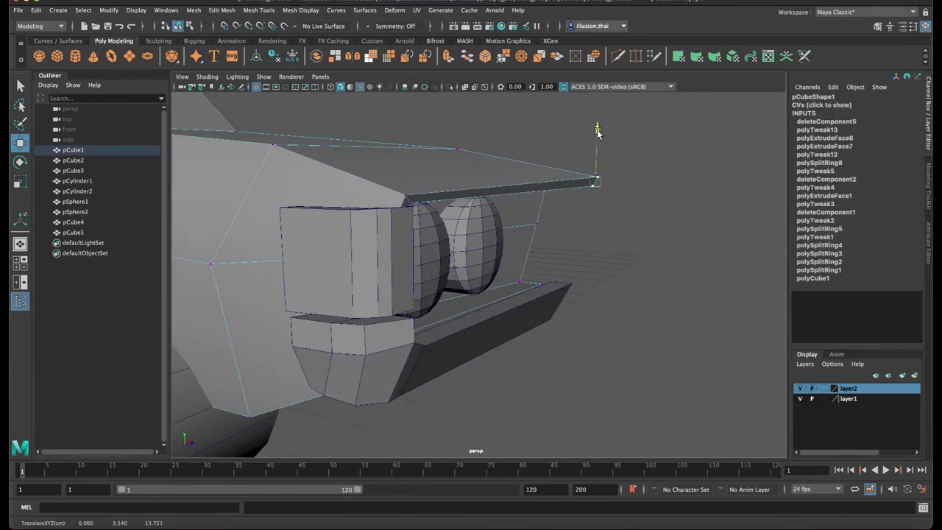
{"action": "left_click_drag", "start_coordinate": [581, 176], "coordinate": [543, 183], "text": "alt"}
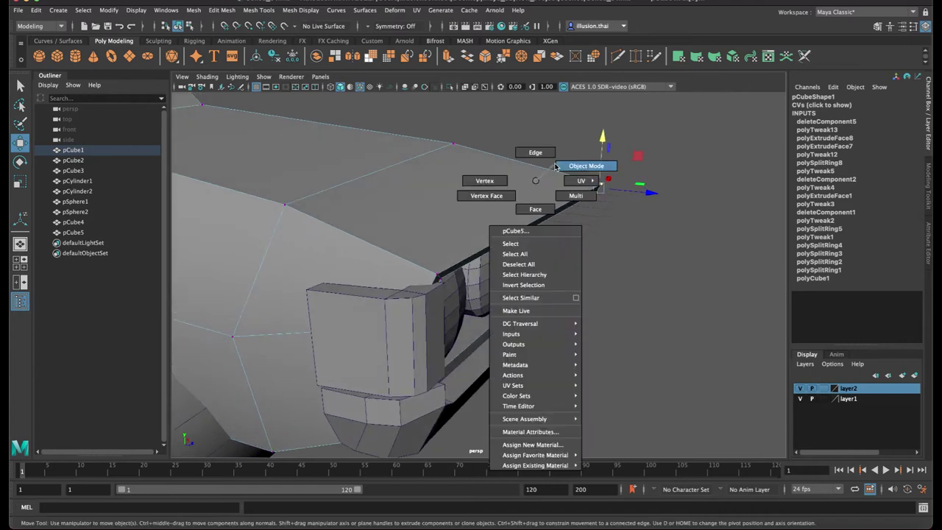
{"action": "right_click_drag", "start_coordinate": [542, 182], "coordinate": [479, 181]}
{"action": "mouse_move", "coordinate": [570, 175]}
{"action": "left_mouse_down", "text": "alt"}
{"action": "mouse_move", "coordinate": [616, 189]}
{"action": "mouse_move", "coordinate": [578, 204]}
{"action": "mouse_move", "coordinate": [647, 185]}
{"action": "mouse_move", "coordinate": [630, 185]}
{"action": "left_mouse_up", "text": "alt"}
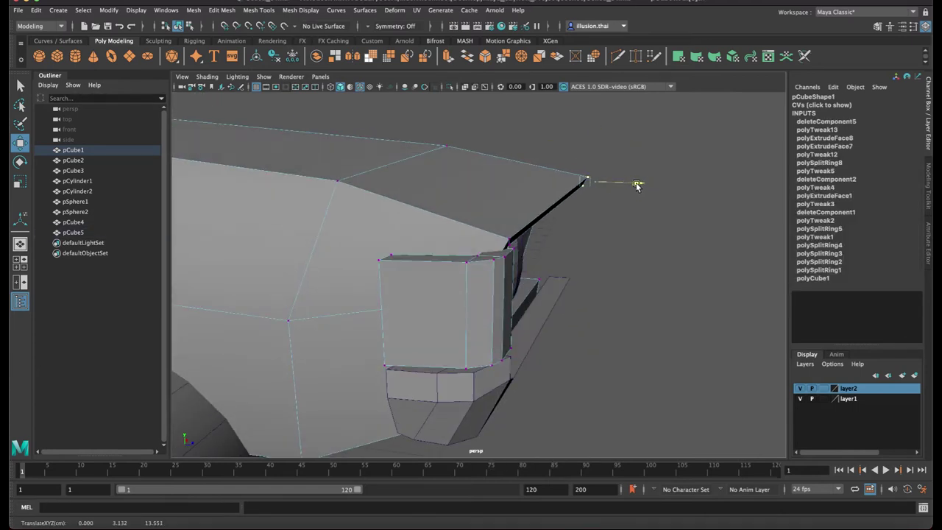
{"action": "right_click_drag", "start_coordinate": [539, 181], "coordinate": [563, 171]}
{"action": "mouse_move", "coordinate": [563, 171]}
{"action": "left_mouse_down", "text": "alt"}
{"action": "mouse_move", "coordinate": [608, 242]}
{"action": "mouse_move", "coordinate": [312, 242]}
{"action": "left_mouse_up", "text": "alt"}
Orbit and pan to a frontal view of the reshaped car front
{"action": "right_click_drag", "start_coordinate": [268, 266], "coordinate": [285, 250]}
{"action": "mouse_move", "coordinate": [599, 256]}
{"action": "left_mouse_down", "text": "alt"}
{"action": "mouse_move", "coordinate": [550, 239]}
{"action": "mouse_move", "coordinate": [578, 246]}
{"action": "left_mouse_up", "text": "alt"}
{"action": "middle_click_drag", "start_coordinate": [587, 239], "coordinate": [617, 242], "text": "alt"}
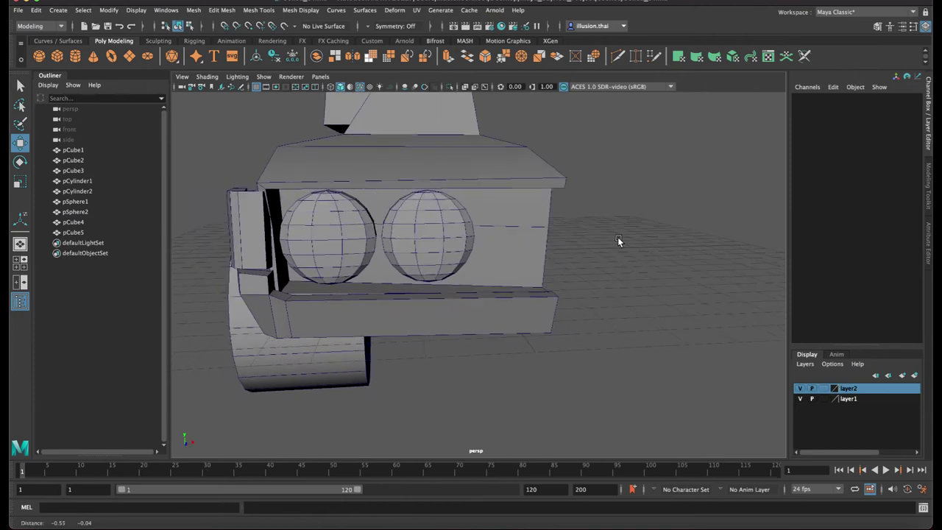
{"action": "mouse_move", "coordinate": [580, 251]}
{"action": "left_mouse_down", "text": "alt"}
{"action": "mouse_move", "coordinate": [590, 266]}
{"action": "mouse_move", "coordinate": [596, 225]}
{"action": "mouse_move", "coordinate": [574, 223]}
{"action": "mouse_move", "coordinate": [568, 240]}
{"action": "mouse_move", "coordinate": [568, 225]}
{"action": "mouse_move", "coordinate": [490, 269]}
{"action": "mouse_move", "coordinate": [474, 259]}
{"action": "left_mouse_up", "text": "alt"}
Pull the car body's lower front vertex down and outward to reshape the front
{"action": "left_click", "coordinate": [508, 258]}
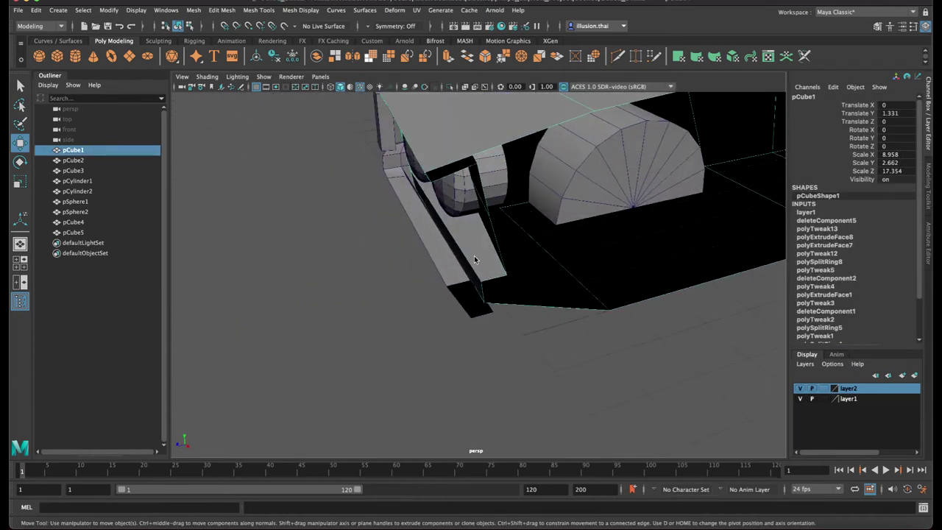
{"action": "right_click_drag", "start_coordinate": [474, 259], "coordinate": [475, 234]}
{"action": "left_click", "coordinate": [473, 282]}
{"action": "mouse_move", "coordinate": [425, 290]}
{"action": "left_mouse_down"}
{"action": "mouse_move", "coordinate": [410, 290]}
{"action": "mouse_move", "coordinate": [426, 287]}
{"action": "mouse_move", "coordinate": [444, 310]}
{"action": "left_mouse_up"}
{"action": "left_click", "coordinate": [444, 310]}
Stretch the end vertices of the pCube4 bumper strip outward
{"action": "left_click", "coordinate": [424, 258]}
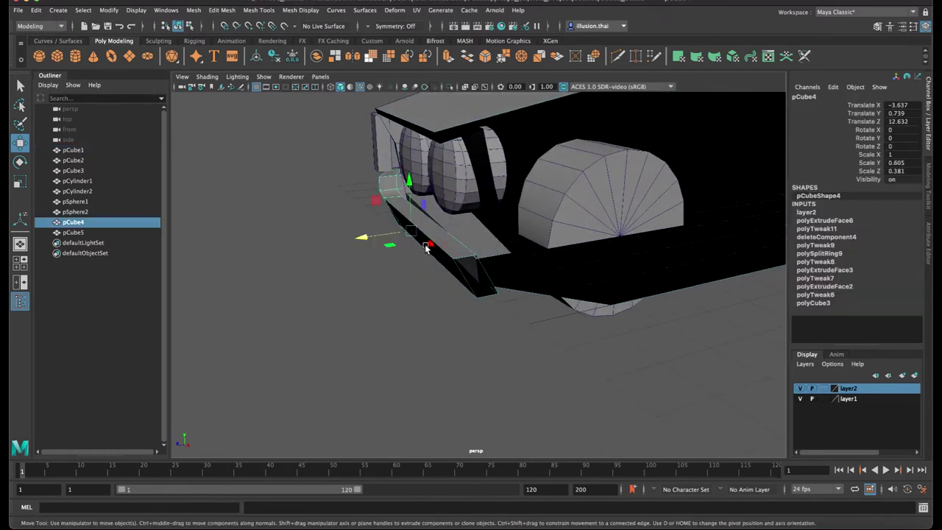
{"action": "left_click_drag", "start_coordinate": [425, 259], "coordinate": [485, 276], "text": "alt"}
{"action": "scroll", "coordinate": [521, 283], "scroll_direction": "up", "scroll_amount": 3}
{"action": "right_click_drag", "start_coordinate": [521, 283], "coordinate": [468, 263]}
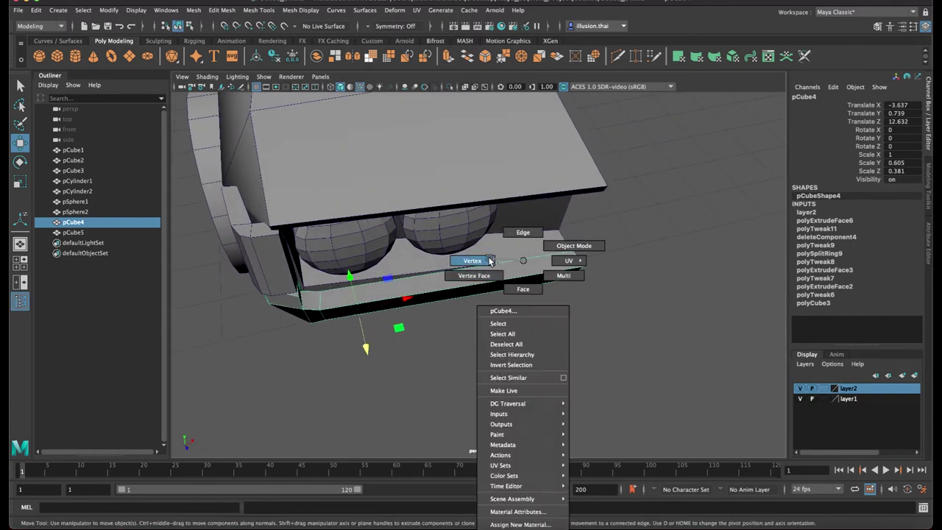
{"action": "left_click_drag", "start_coordinate": [657, 213], "coordinate": [526, 315]}
{"action": "left_click_drag", "start_coordinate": [590, 301], "coordinate": [596, 309]}
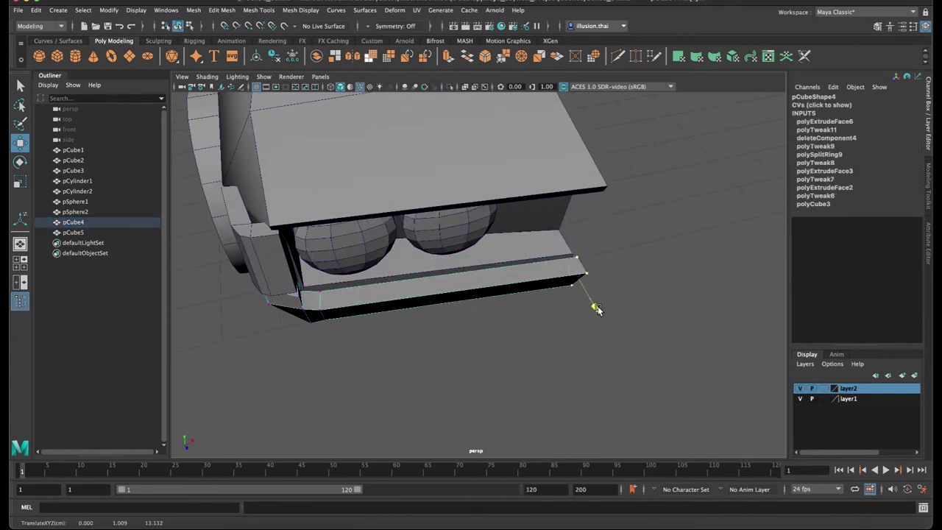
{"action": "right_click_drag", "start_coordinate": [521, 274], "coordinate": [568, 243]}
{"action": "left_click", "coordinate": [603, 243]}
Orbit around the headlights and bumper to inspect the car from three-quarter and side views
{"action": "mouse_move", "coordinate": [604, 242]}
{"action": "left_mouse_down", "text": "alt"}
{"action": "mouse_move", "coordinate": [631, 251]}
{"action": "mouse_move", "coordinate": [568, 226]}
{"action": "mouse_move", "coordinate": [691, 220]}
{"action": "mouse_move", "coordinate": [513, 201]}
{"action": "mouse_move", "coordinate": [569, 204]}
{"action": "mouse_move", "coordinate": [484, 233]}
{"action": "left_mouse_up", "text": "alt"}
{"action": "right_click_drag", "start_coordinate": [490, 195], "coordinate": [490, 181]}
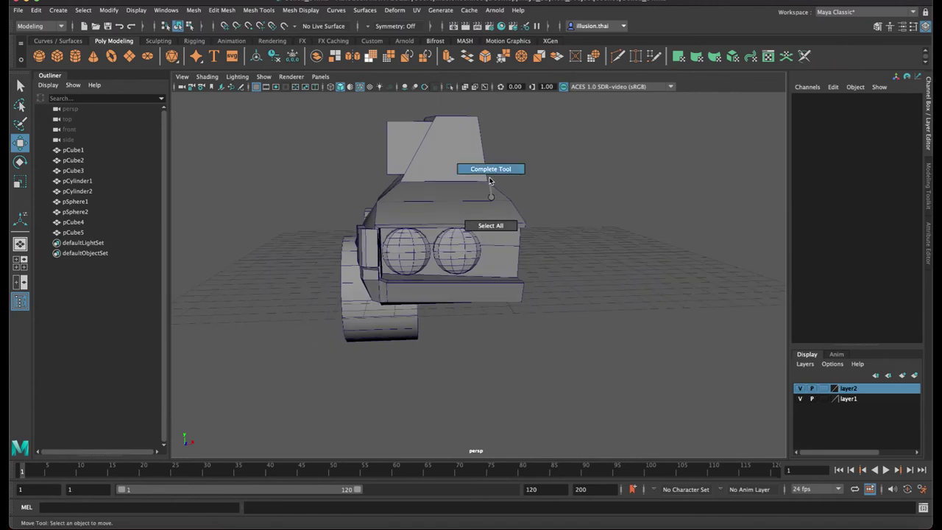
{"action": "left_click_drag", "start_coordinate": [492, 208], "coordinate": [498, 199], "text": "alt"}
{"action": "left_click", "coordinate": [498, 200]}
{"action": "right_click_drag", "start_coordinate": [498, 199], "coordinate": [473, 188]}
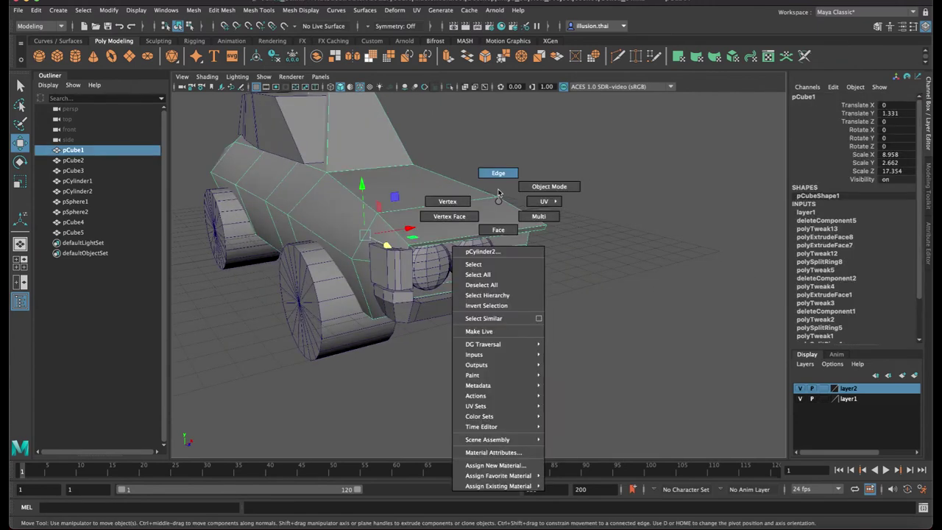
{"action": "scroll", "coordinate": [443, 199], "scroll_direction": "up", "scroll_amount": 3}
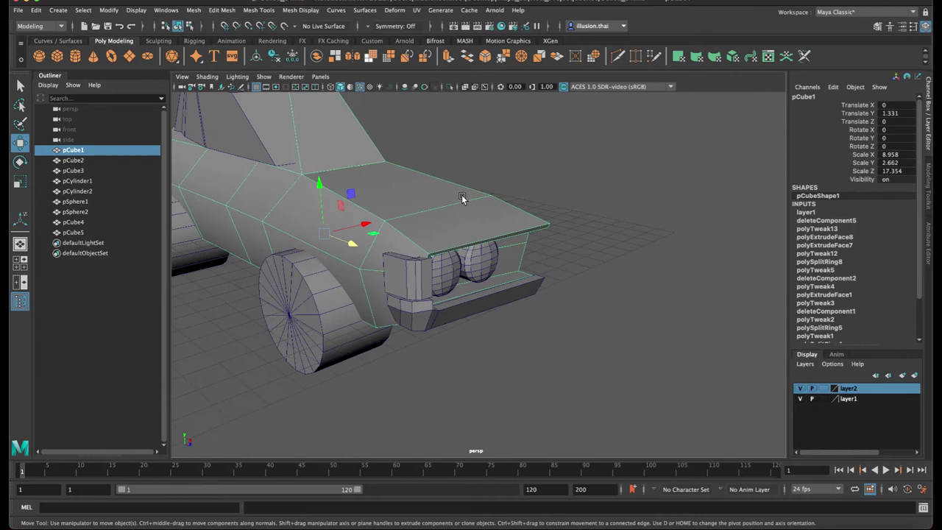
{"action": "right_click_drag", "start_coordinate": [463, 198], "coordinate": [567, 182]}
{"action": "left_click", "coordinate": [570, 192]}
{"action": "left_click_drag", "start_coordinate": [572, 198], "coordinate": [557, 233], "text": "alt"}
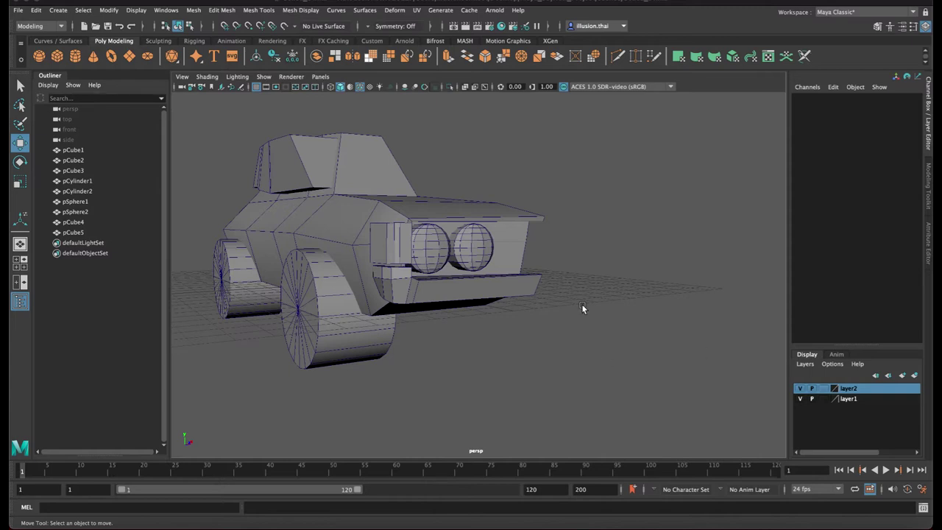
{"action": "left_click_drag", "start_coordinate": [581, 304], "coordinate": [571, 307], "text": "alt"}
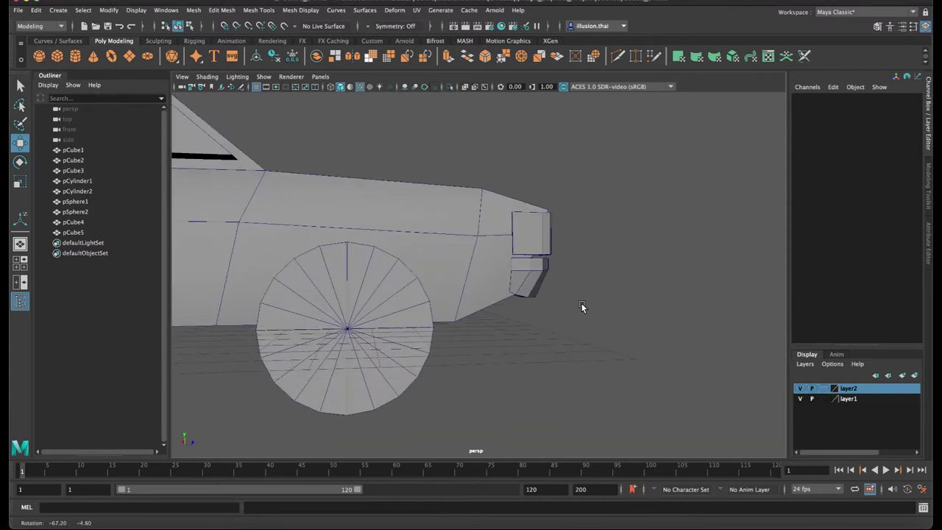
Create a new cube and move it to the car's front
{"action": "left_click", "coordinate": [57, 56]}
{"action": "left_click_drag", "start_coordinate": [258, 305], "coordinate": [504, 306]}
{"action": "left_click_drag", "start_coordinate": [470, 212], "coordinate": [498, 293], "text": "alt"}
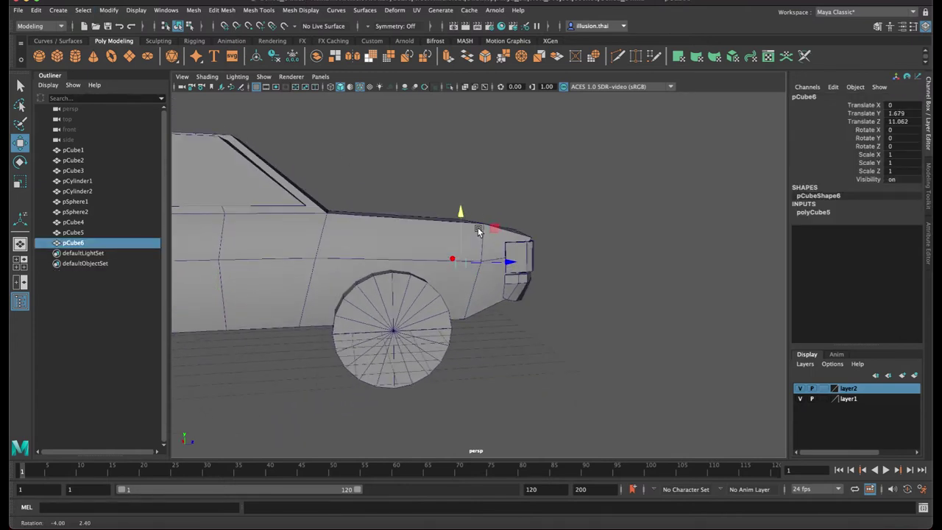
{"action": "mouse_move", "coordinate": [422, 259]}
{"action": "left_mouse_down"}
{"action": "mouse_move", "coordinate": [511, 288]}
{"action": "mouse_move", "coordinate": [454, 286]}
{"action": "mouse_move", "coordinate": [609, 313]}
{"action": "left_mouse_up"}
Scale the cube flat and short (1 × 0.32 × 0.676) and seat it on the fender side
{"action": "key", "text": "r"}
{"action": "left_click_drag", "start_coordinate": [493, 193], "coordinate": [499, 224]}
{"action": "left_click_drag", "start_coordinate": [554, 250], "coordinate": [503, 263], "text": "alt"}
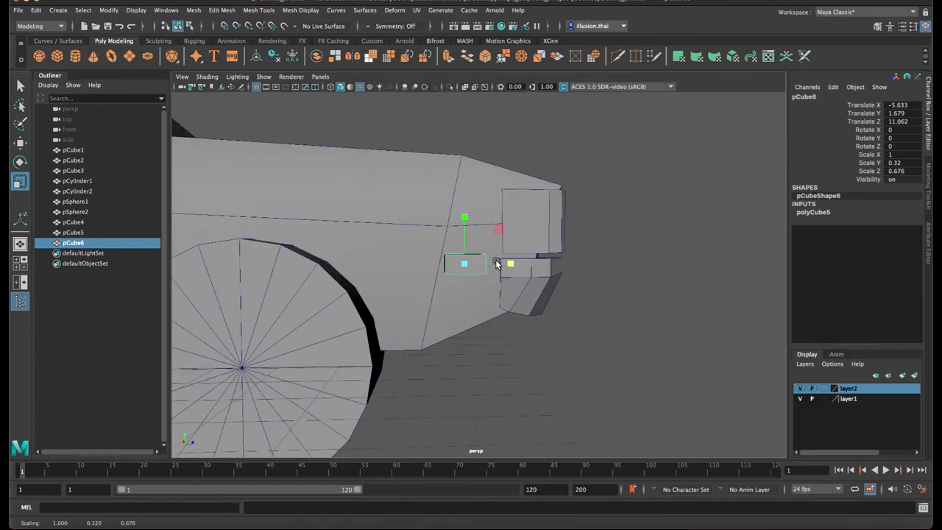
{"action": "key", "text": "w"}
{"action": "left_click_drag", "start_coordinate": [464, 214], "coordinate": [465, 219]}
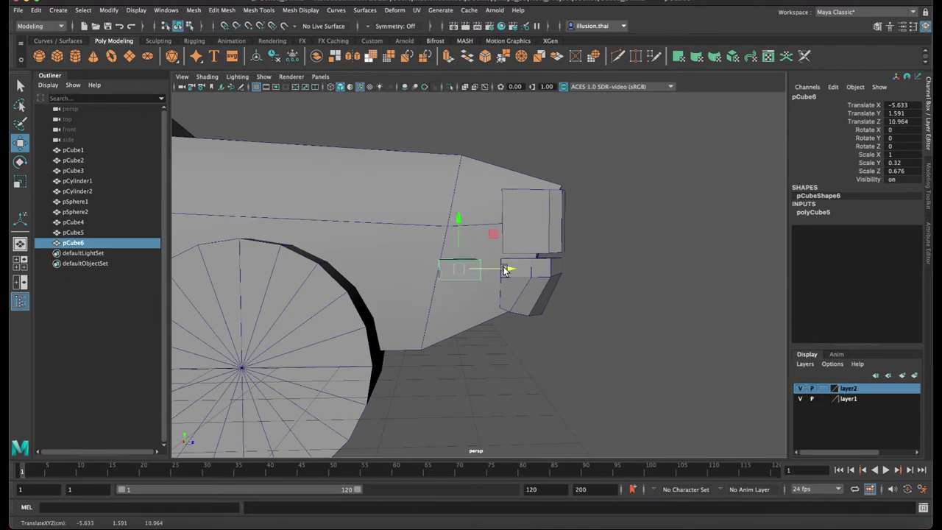
{"action": "left_click_drag", "start_coordinate": [506, 271], "coordinate": [528, 287], "text": "alt"}
{"action": "left_click_drag", "start_coordinate": [564, 312], "coordinate": [513, 287]}
{"action": "left_click_drag", "start_coordinate": [513, 248], "coordinate": [505, 247]}
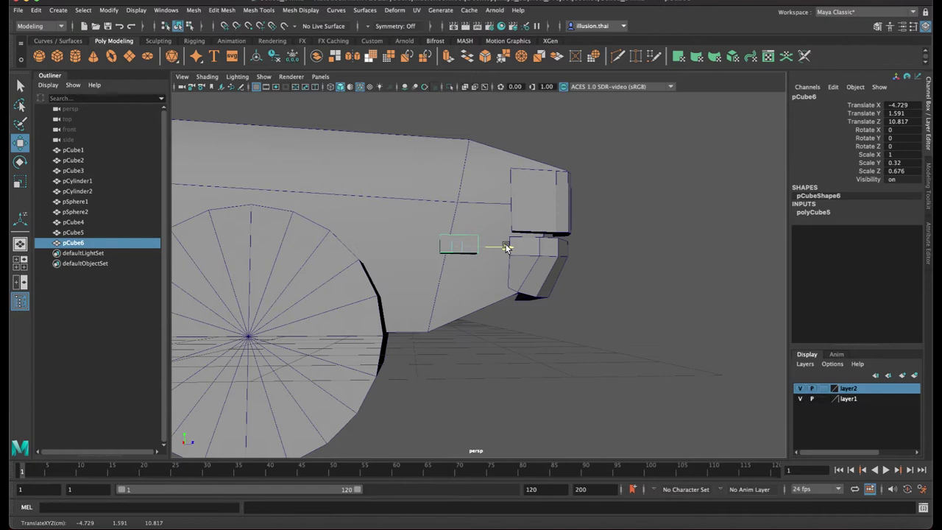
{"action": "left_click", "coordinate": [623, 302]}
{"action": "mouse_move", "coordinate": [564, 290]}
{"action": "left_mouse_down", "text": "alt"}
{"action": "mouse_move", "coordinate": [534, 282]}
{"action": "mouse_move", "coordinate": [564, 273]}
{"action": "mouse_move", "coordinate": [522, 237]}
{"action": "left_mouse_up", "text": "alt"}
Raise a vertex on the end of pCube4 slightly in wireframe view
{"action": "left_click", "coordinate": [483, 230]}
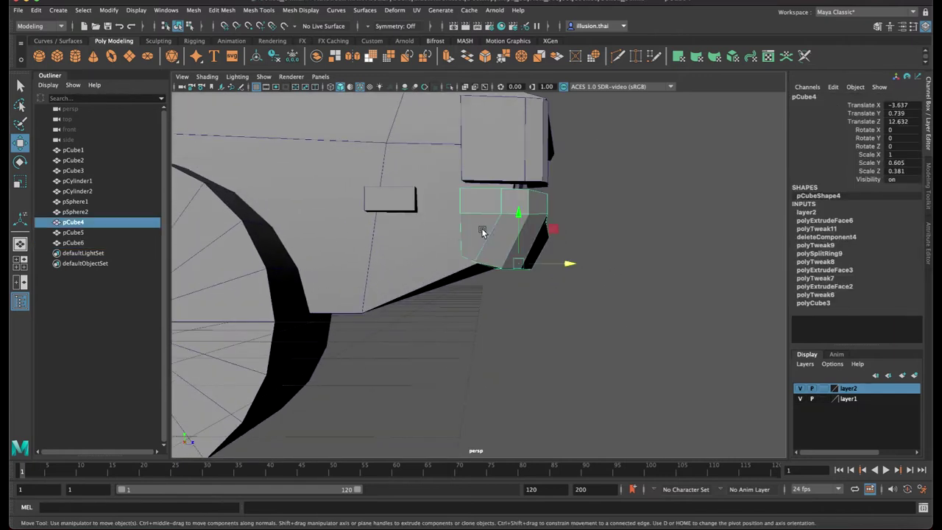
{"action": "right_click_drag", "start_coordinate": [482, 230], "coordinate": [438, 255]}
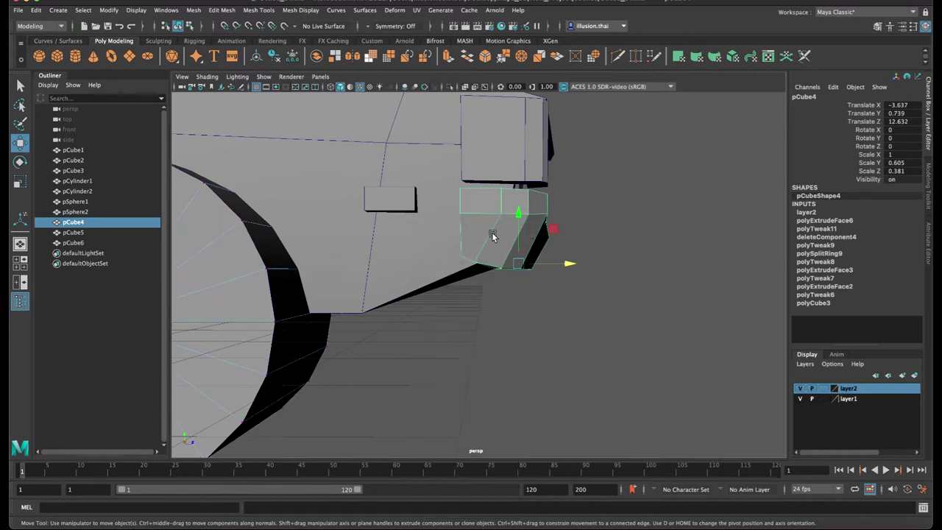
{"action": "right_click_drag", "start_coordinate": [525, 213], "coordinate": [478, 208]}
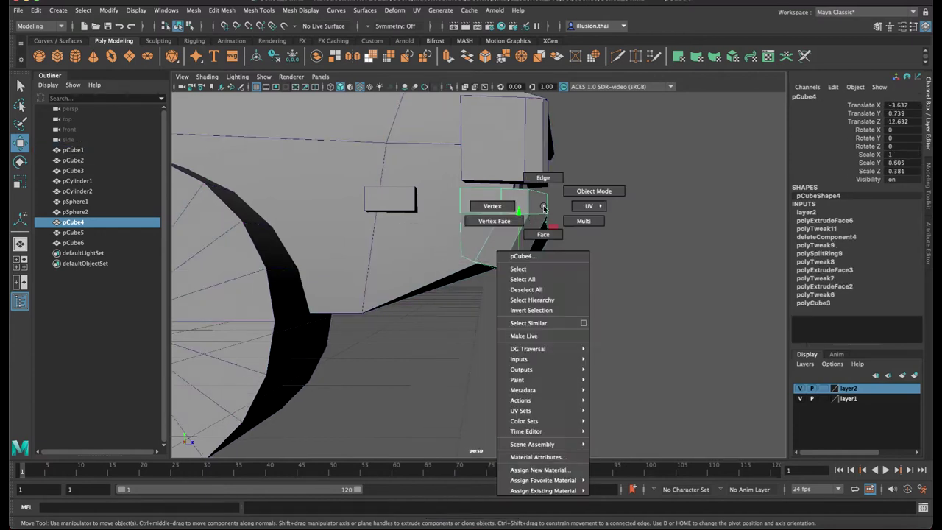
{"action": "left_click", "coordinate": [464, 252]}
{"action": "key", "text": "4"}
{"action": "left_click_drag", "start_coordinate": [460, 206], "coordinate": [463, 189]}
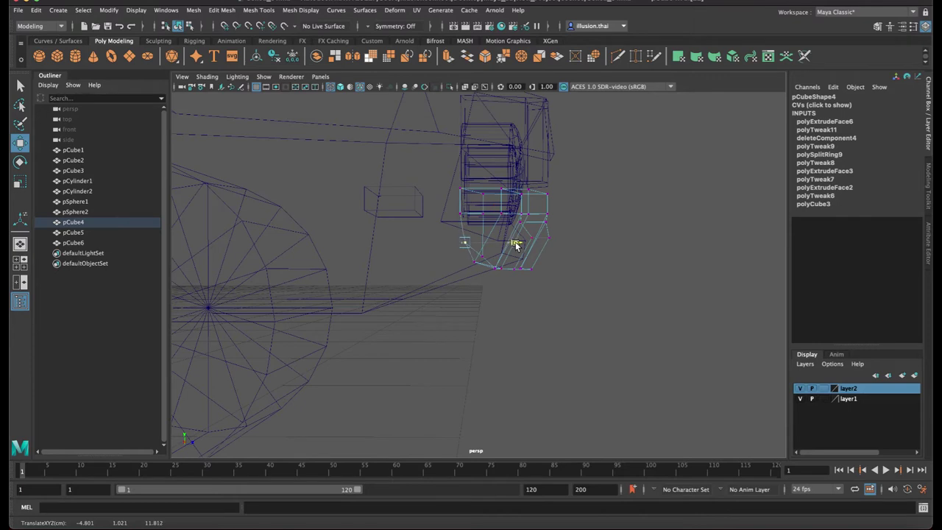
Raise two more corner-block vertices, then return to object mode with shaded display
{"action": "left_click_drag", "start_coordinate": [464, 276], "coordinate": [498, 248]}
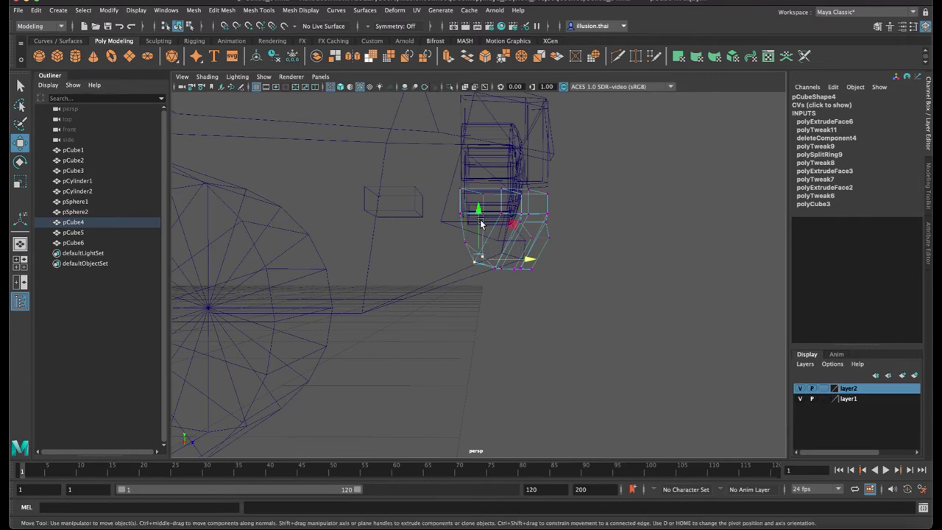
{"action": "left_click", "coordinate": [481, 228]}
{"action": "key", "text": "ctrl+z"}
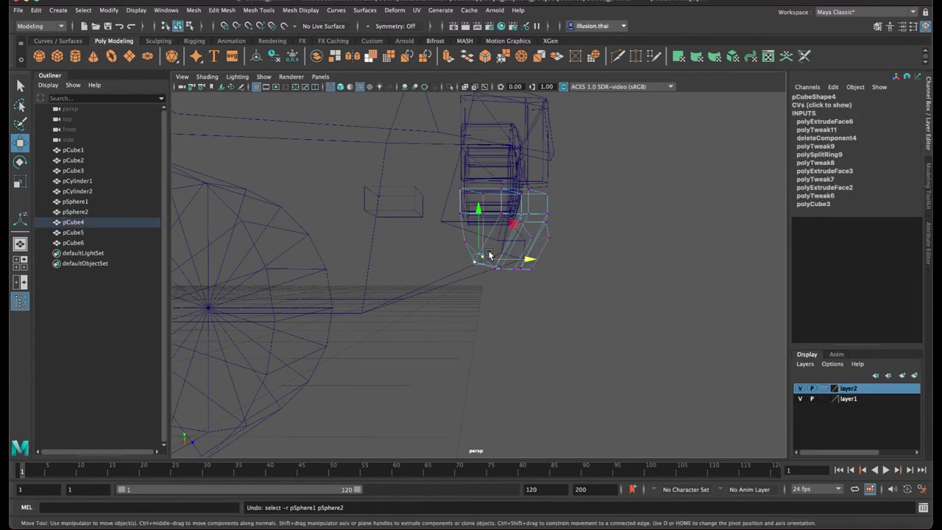
{"action": "left_click_drag", "start_coordinate": [479, 218], "coordinate": [480, 213]}
{"action": "left_click", "coordinate": [529, 252]}
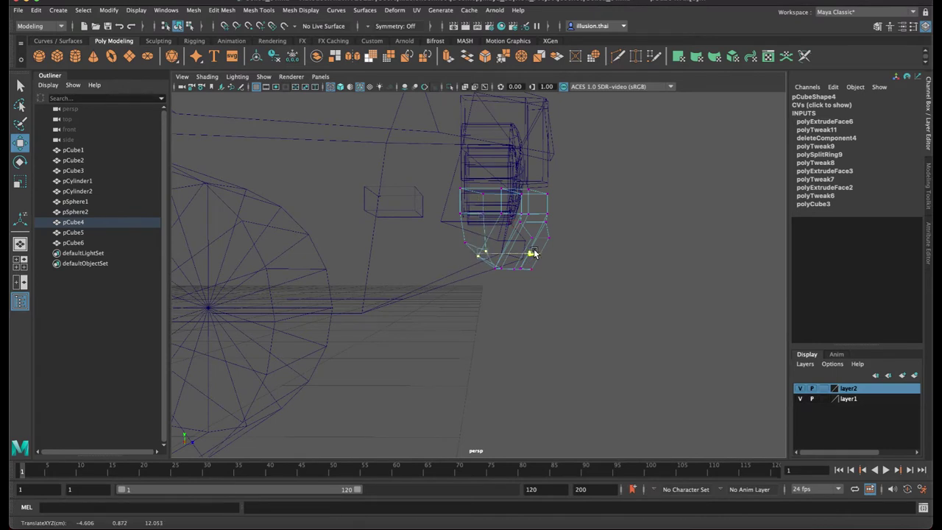
{"action": "left_click", "coordinate": [467, 234]}
{"action": "left_click_drag", "start_coordinate": [465, 208], "coordinate": [465, 204]}
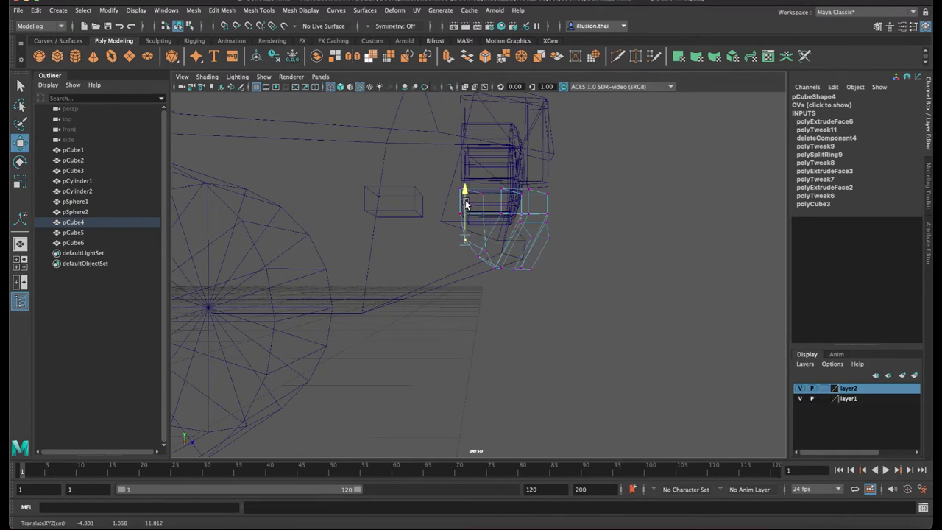
{"action": "right_click_drag", "start_coordinate": [541, 212], "coordinate": [590, 196]}
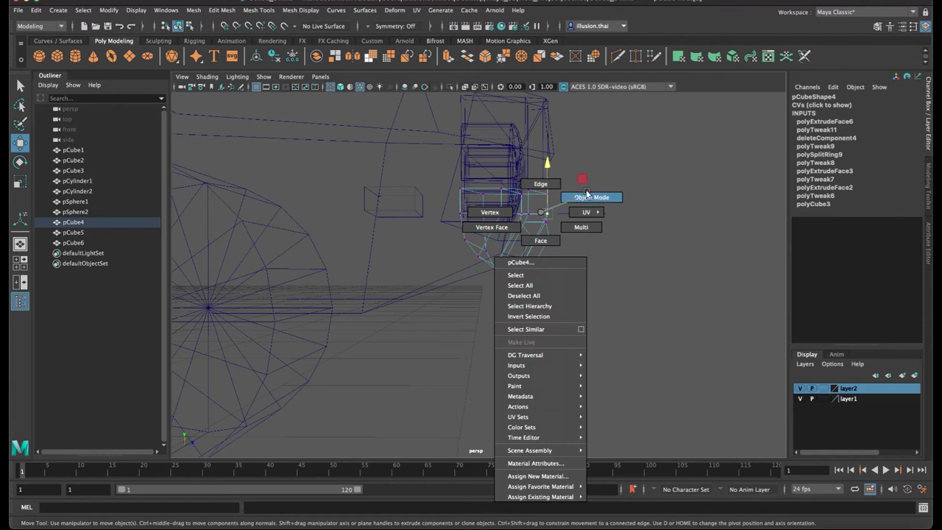
{"action": "key", "text": "5"}
{"action": "left_click_drag", "start_coordinate": [629, 231], "coordinate": [479, 271], "text": "alt"}
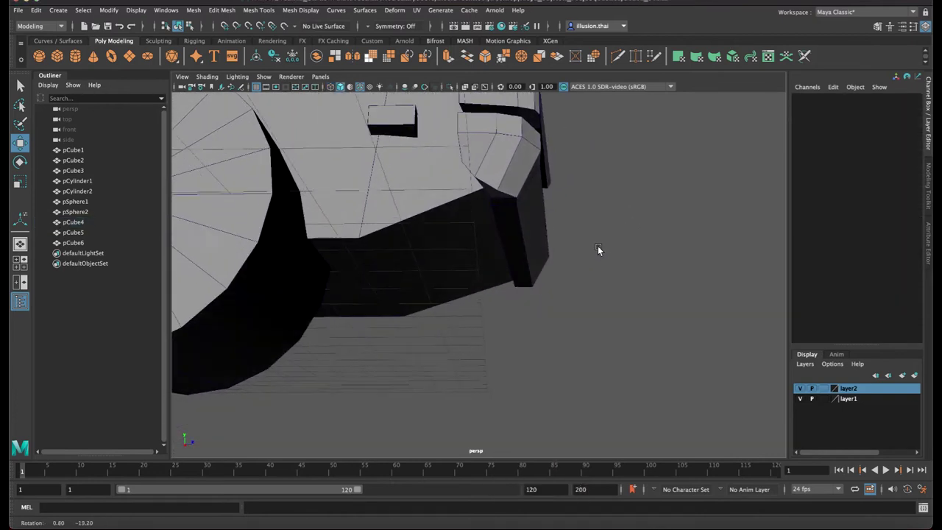
Set layer2 to a reference layer in the Layer Editor
{"action": "left_click", "coordinate": [460, 271]}
{"action": "right_click_drag", "start_coordinate": [426, 269], "coordinate": [391, 298]}
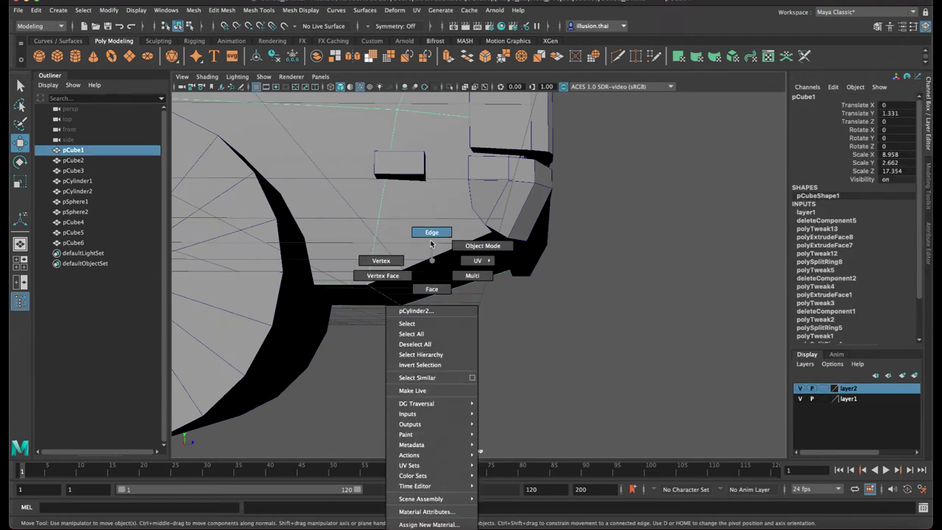
{"action": "scroll", "coordinate": [391, 298], "scroll_direction": "down", "scroll_amount": 3}
{"action": "right_click_drag", "start_coordinate": [401, 260], "coordinate": [402, 234]}
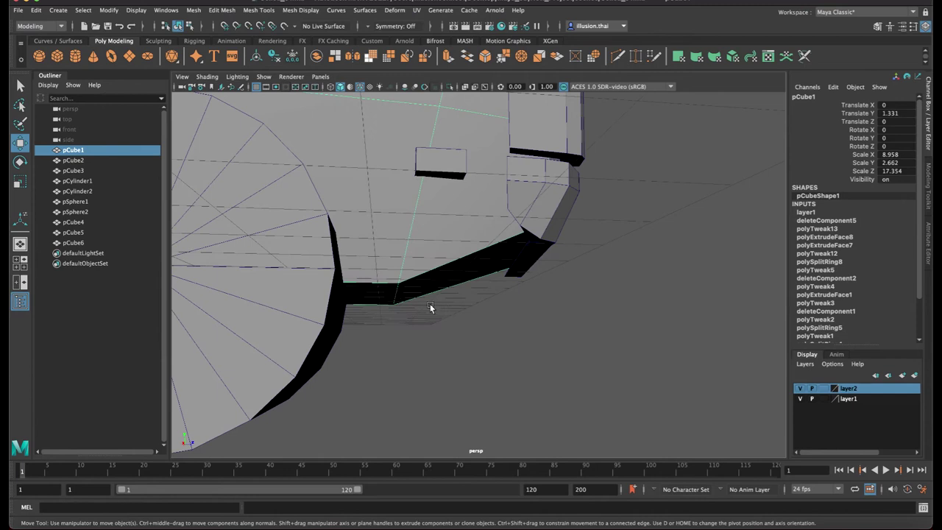
{"action": "left_click", "coordinate": [824, 388]}
{"action": "left_click", "coordinate": [824, 388]}
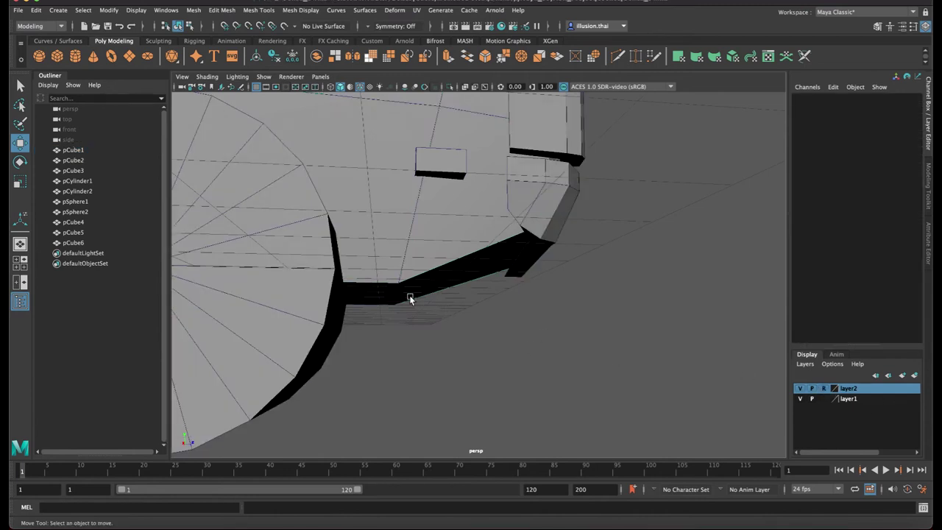
Slide pCube1's underside edge along X, putting a lower-front vertex at X -2.239
{"action": "right_click_drag", "start_coordinate": [411, 287], "coordinate": [412, 232]}
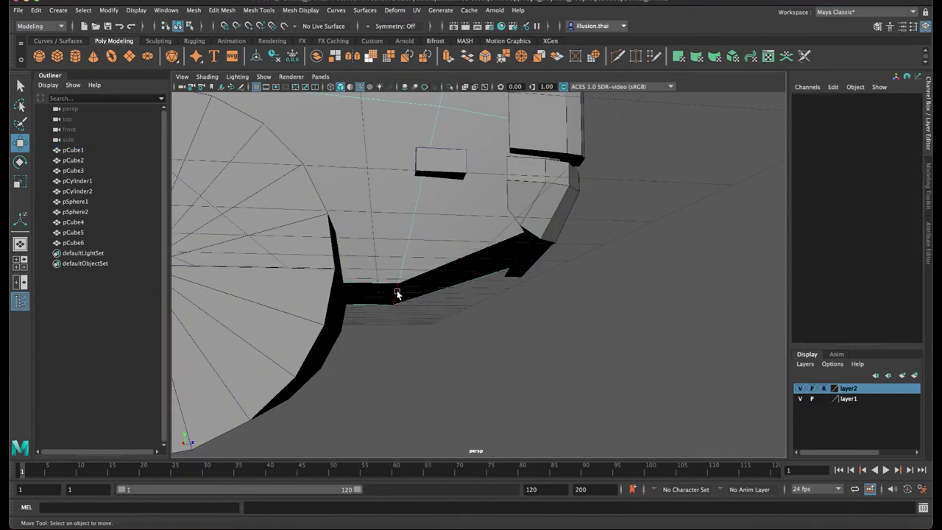
{"action": "left_click", "coordinate": [435, 291]}
{"action": "left_click_drag", "start_coordinate": [439, 292], "coordinate": [517, 316]}
{"action": "right_click_drag", "start_coordinate": [462, 260], "coordinate": [505, 250]}
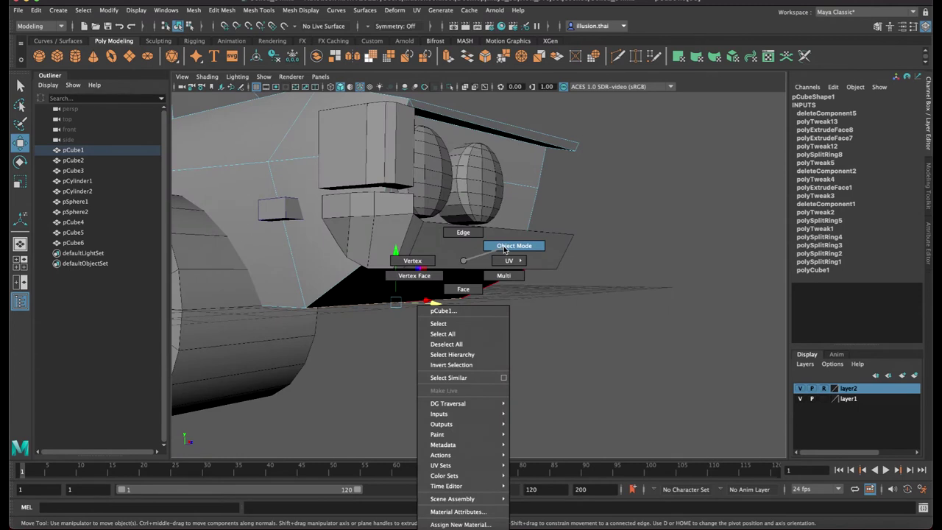
{"action": "left_click", "coordinate": [582, 267]}
{"action": "mouse_move", "coordinate": [499, 221]}
{"action": "left_mouse_down", "text": "alt"}
{"action": "mouse_move", "coordinate": [549, 281]}
{"action": "mouse_move", "coordinate": [533, 283]}
{"action": "mouse_move", "coordinate": [590, 280]}
{"action": "mouse_move", "coordinate": [578, 301]}
{"action": "mouse_move", "coordinate": [501, 250]}
{"action": "left_mouse_up", "text": "alt"}
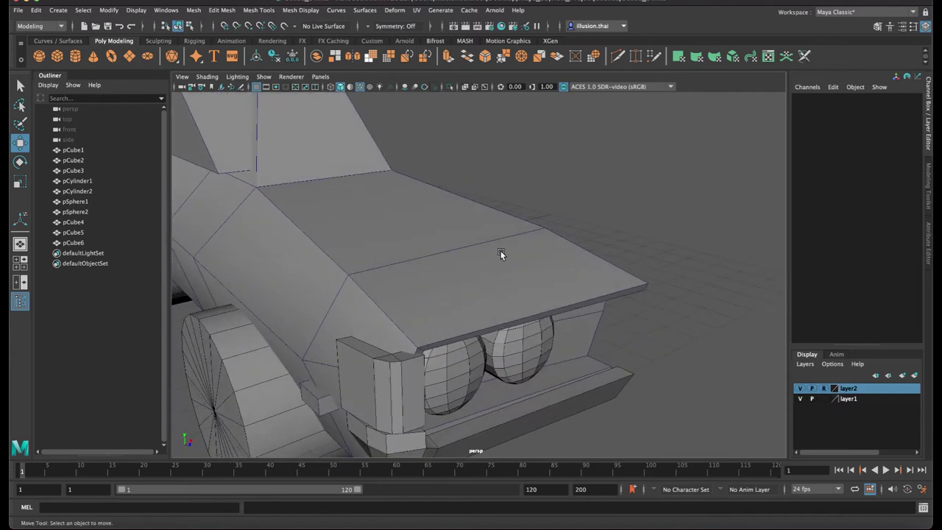
{"action": "right_click_drag", "start_coordinate": [501, 250], "coordinate": [501, 279]}
Extrude the two hood faces into a raised, inset panel and slide it back along the hood
{"action": "left_click", "coordinate": [527, 263]}
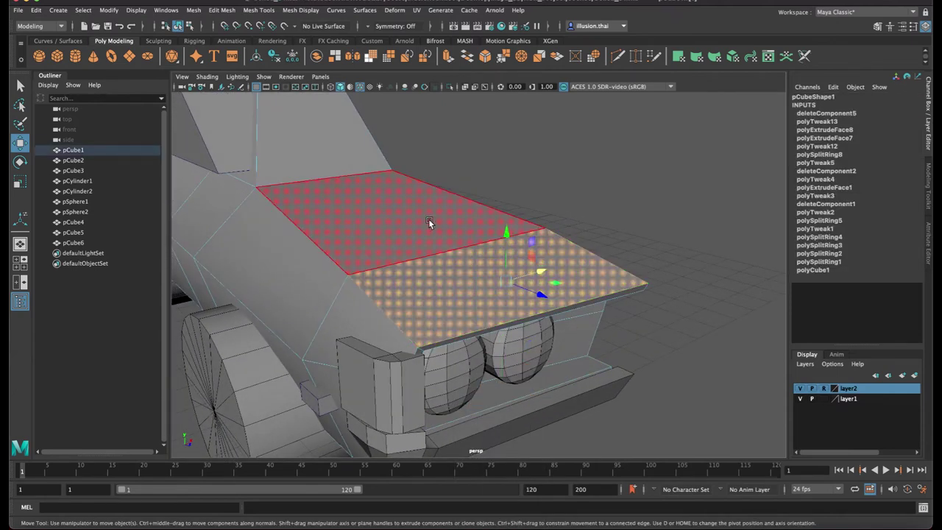
{"action": "left_click", "coordinate": [430, 223]}
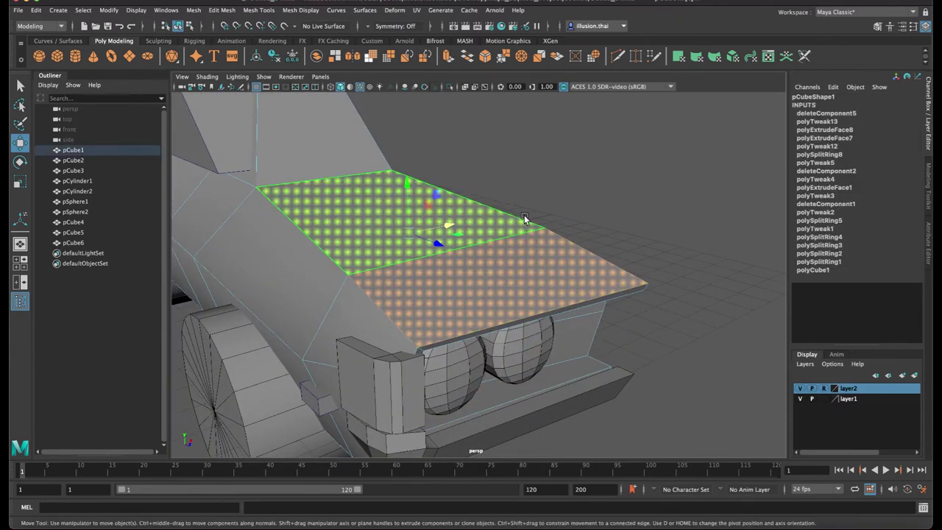
{"action": "key", "text": "ctrl+e"}
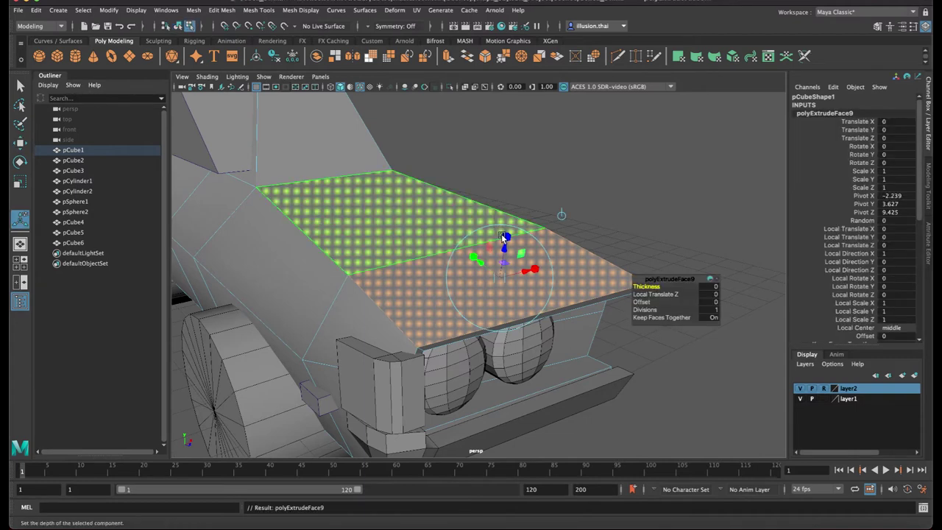
{"action": "left_click_drag", "start_coordinate": [512, 239], "coordinate": [495, 255]}
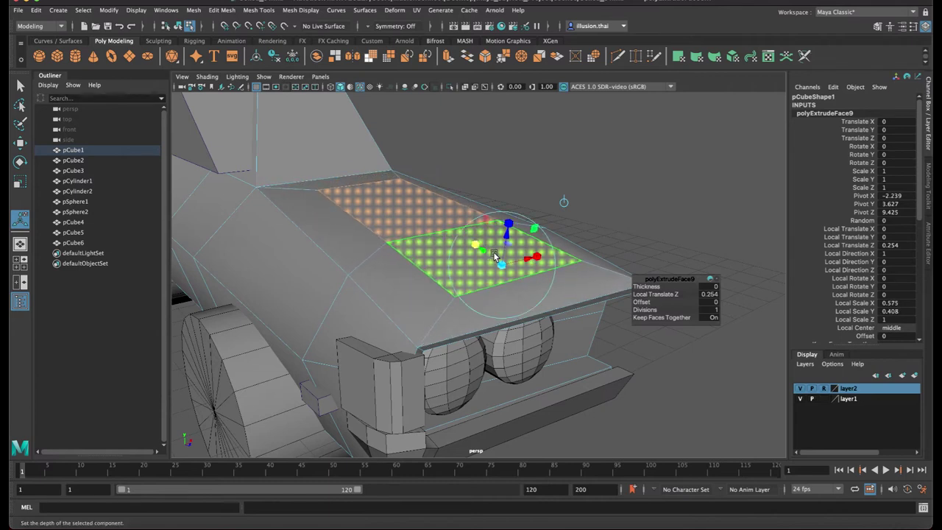
{"action": "key", "text": "w"}
{"action": "mouse_move", "coordinate": [460, 221]}
{"action": "left_mouse_down"}
{"action": "mouse_move", "coordinate": [494, 214]}
{"action": "mouse_move", "coordinate": [463, 214]}
{"action": "mouse_move", "coordinate": [528, 247]}
{"action": "mouse_move", "coordinate": [564, 246]}
{"action": "left_mouse_up"}
{"action": "mouse_move", "coordinate": [530, 213]}
{"action": "left_mouse_down", "text": "alt"}
{"action": "mouse_move", "coordinate": [591, 241]}
{"action": "mouse_move", "coordinate": [320, 237]}
{"action": "left_mouse_up", "text": "alt"}
{"action": "left_click", "coordinate": [355, 240]}
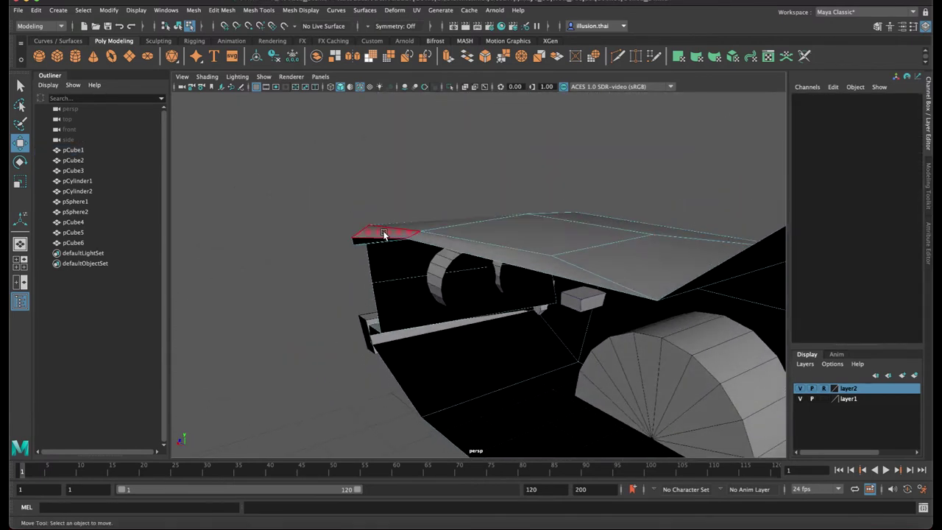
Select the hood's front edge loop and its side vertices
{"action": "right_click_drag", "start_coordinate": [383, 234], "coordinate": [385, 258]}
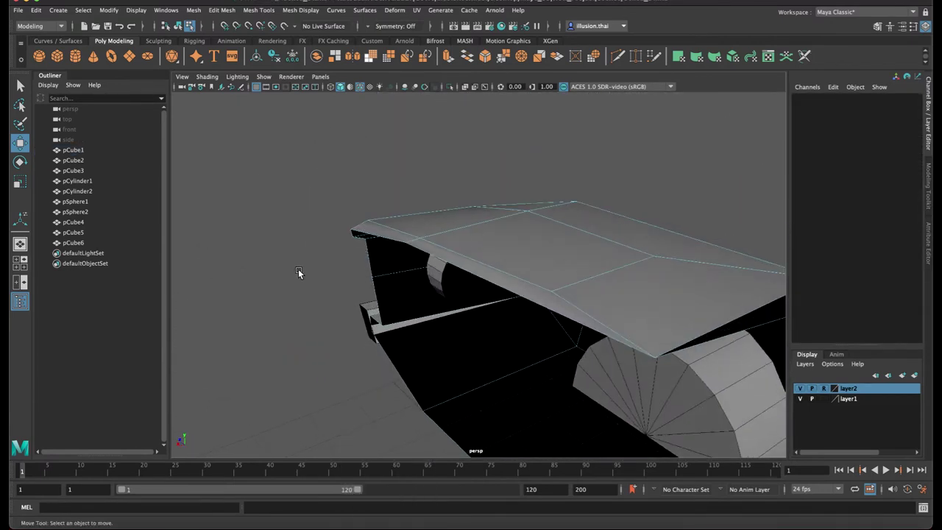
{"action": "double_click", "coordinate": [373, 229]}
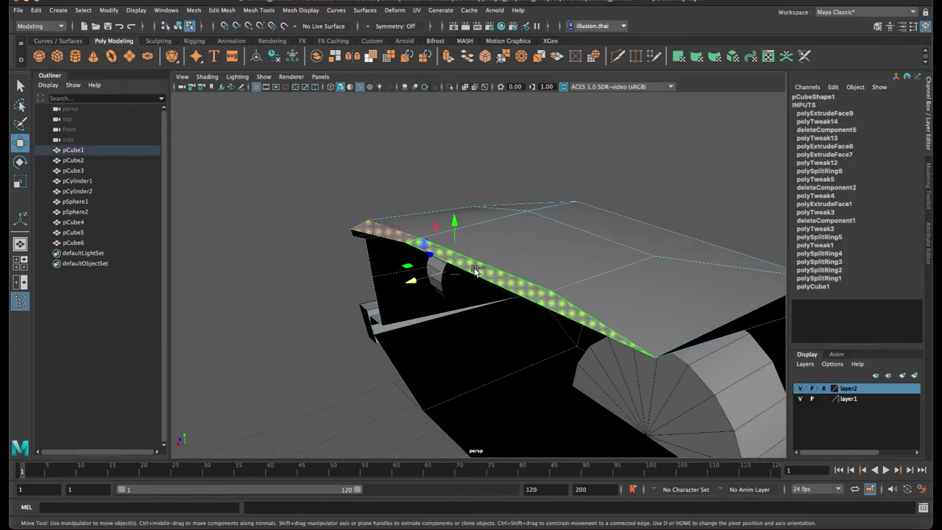
{"action": "left_click_drag", "start_coordinate": [474, 272], "coordinate": [480, 293], "text": "alt"}
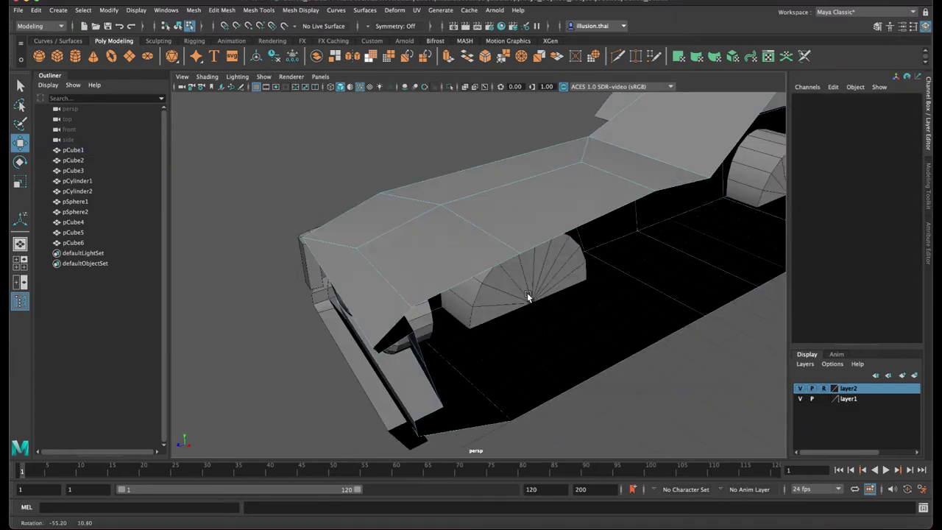
{"action": "right_click_drag", "start_coordinate": [532, 211], "coordinate": [505, 212]}
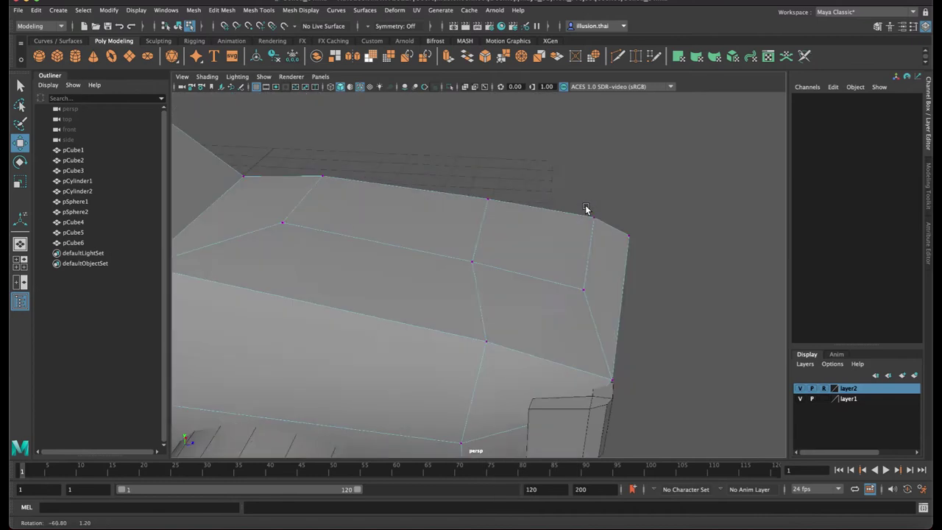
{"action": "left_click", "coordinate": [487, 199]}
{"action": "left_click_drag", "start_coordinate": [580, 204], "coordinate": [652, 242], "text": "shift"}
{"action": "left_click_drag", "start_coordinate": [352, 190], "coordinate": [471, 242], "text": "alt"}
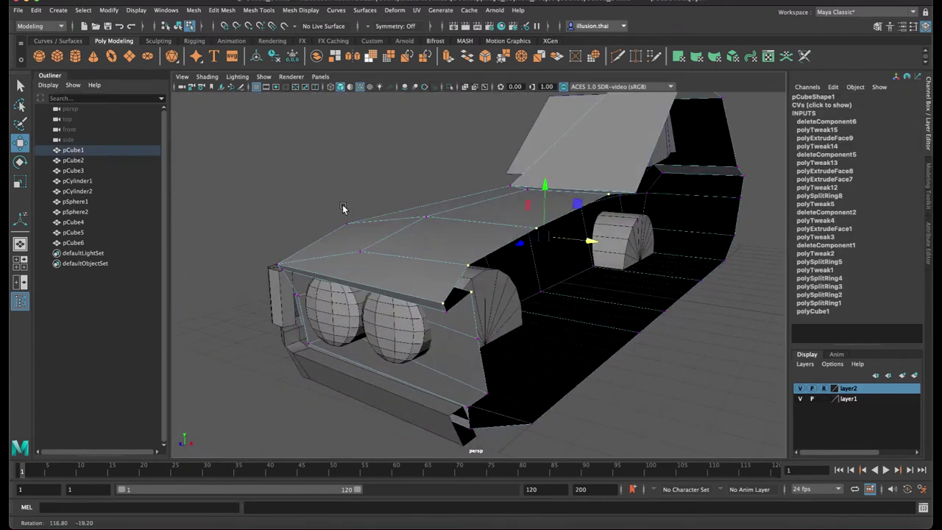
Squeeze the side vertices together in X and move them to Y 3.724, Z 10.331
{"action": "key", "text": "r"}
{"action": "left_click_drag", "start_coordinate": [587, 240], "coordinate": [578, 243]}
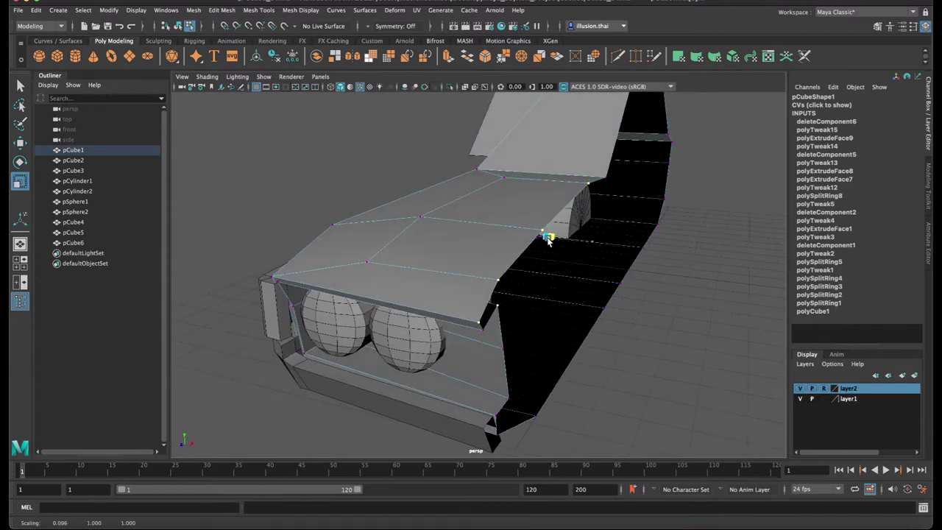
{"action": "key", "text": "w"}
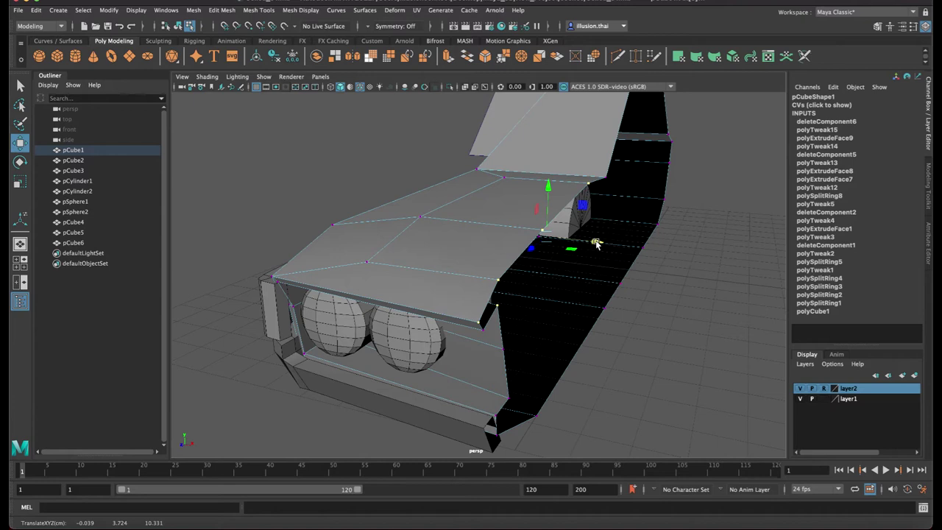
{"action": "mouse_move", "coordinate": [611, 295]}
{"action": "middle_mouse_down"}
{"action": "mouse_move", "coordinate": [621, 270]}
{"action": "mouse_move", "coordinate": [548, 274]}
{"action": "middle_mouse_up"}
{"action": "right_click_drag", "start_coordinate": [505, 215], "coordinate": [520, 204]}
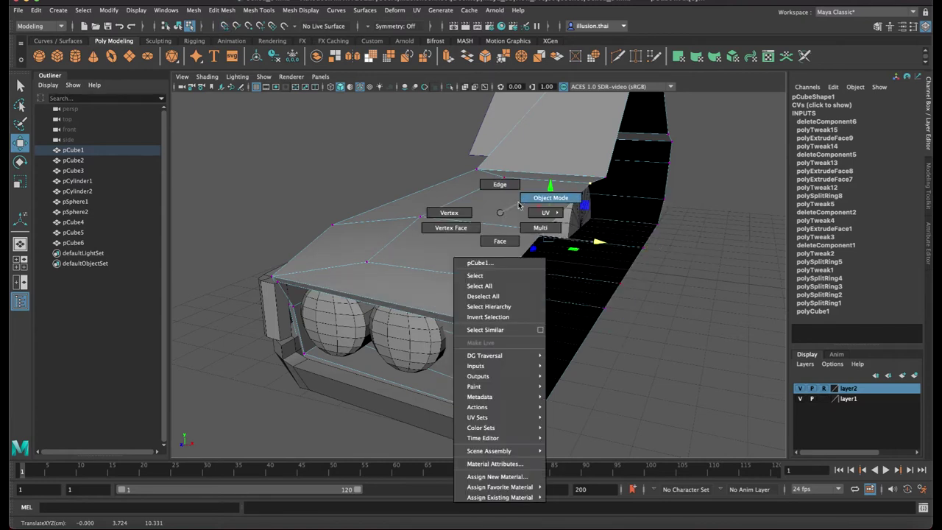
{"action": "left_click_drag", "start_coordinate": [520, 206], "coordinate": [518, 234], "text": "alt"}
Extrude the two rear hood faces
{"action": "right_click", "coordinate": [501, 245]}
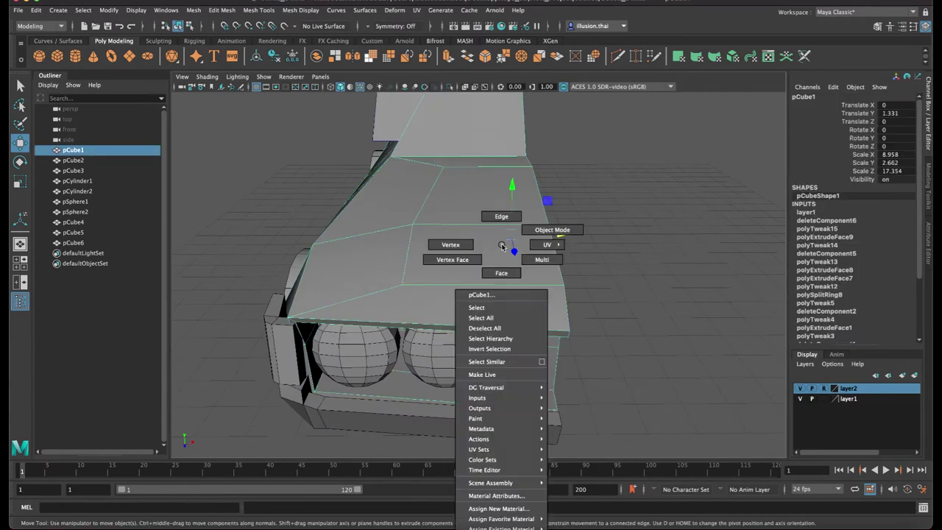
{"action": "left_click", "coordinate": [501, 273]}
{"action": "left_click", "coordinate": [473, 253]}
{"action": "left_click", "coordinate": [540, 193], "text": "shift"}
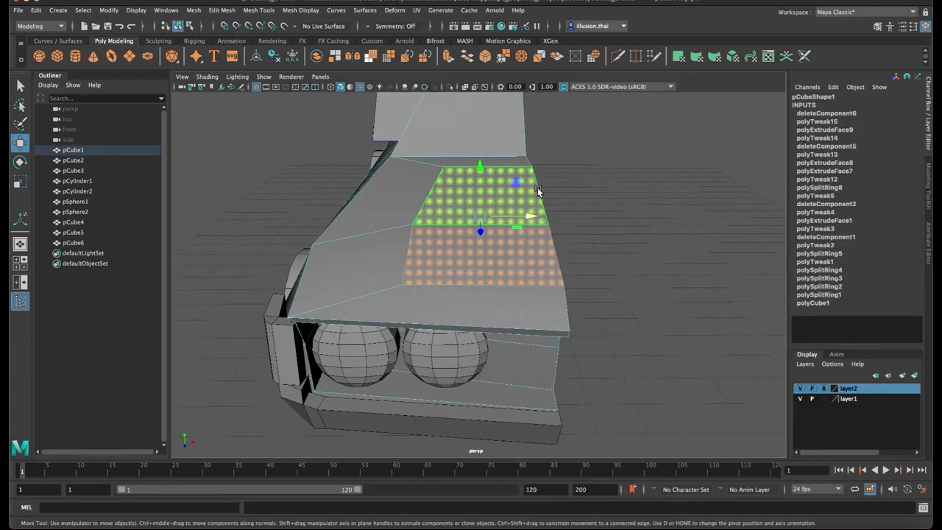
{"action": "key", "text": "ctrl+e"}
{"action": "mouse_move", "coordinate": [559, 225]}
{"action": "left_mouse_down", "text": "alt"}
{"action": "mouse_move", "coordinate": [599, 225]}
{"action": "mouse_move", "coordinate": [474, 180]}
{"action": "mouse_move", "coordinate": [458, 156]}
{"action": "left_mouse_up", "text": "alt"}
{"action": "key", "text": "w"}
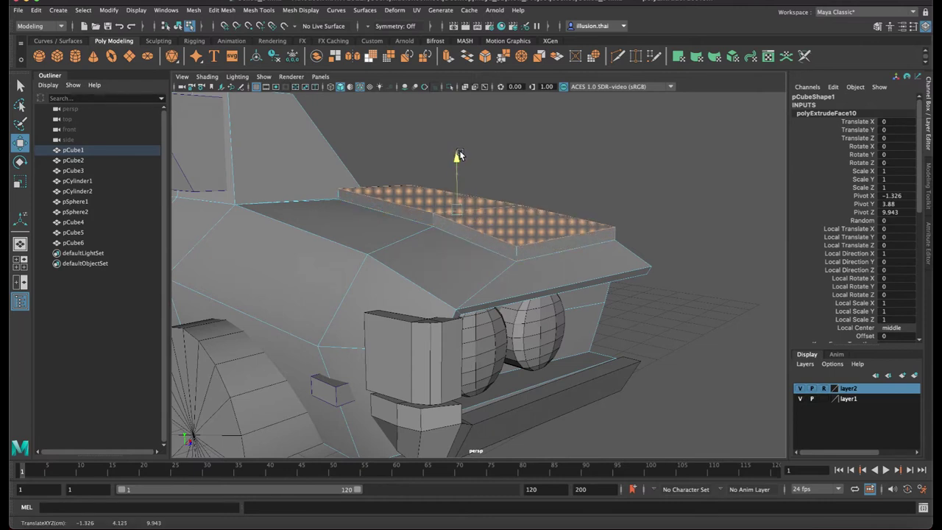
{"action": "left_click_drag", "start_coordinate": [540, 211], "coordinate": [562, 215], "text": "alt"}
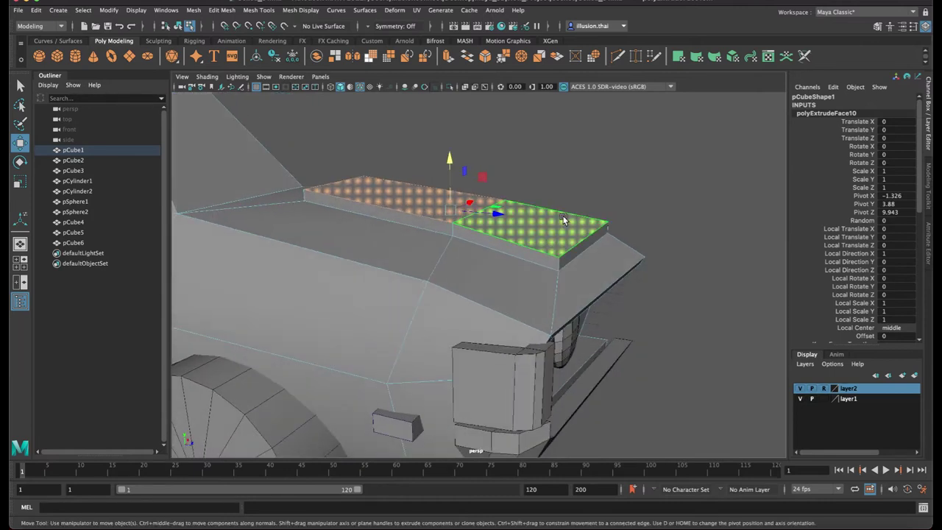
Move the raised panel's front and diagonal edges to flatten the ridge
{"action": "right_click", "coordinate": [565, 217]}
{"action": "left_click", "coordinate": [557, 192]}
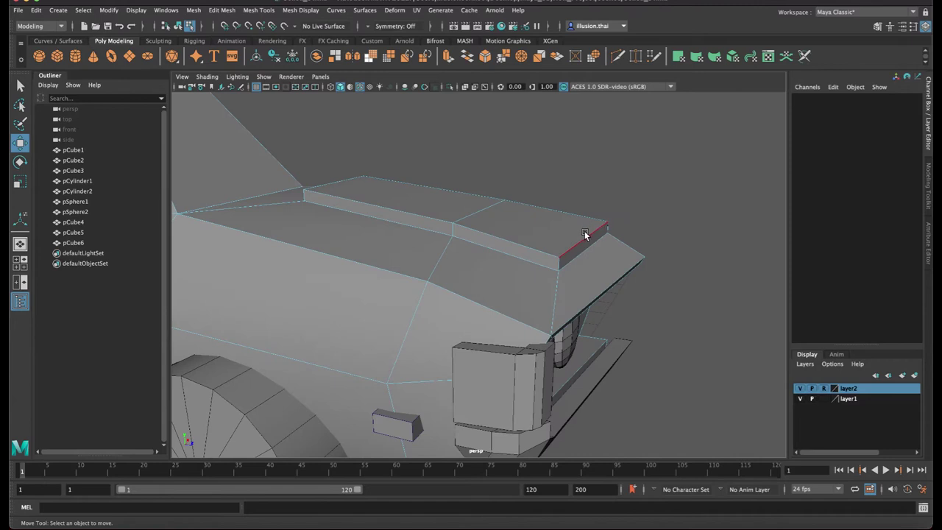
{"action": "left_click", "coordinate": [585, 234]}
{"action": "mouse_move", "coordinate": [613, 243]}
{"action": "left_mouse_down"}
{"action": "mouse_move", "coordinate": [498, 260]}
{"action": "mouse_move", "coordinate": [434, 249]}
{"action": "left_mouse_up"}
{"action": "left_click", "coordinate": [440, 244]}
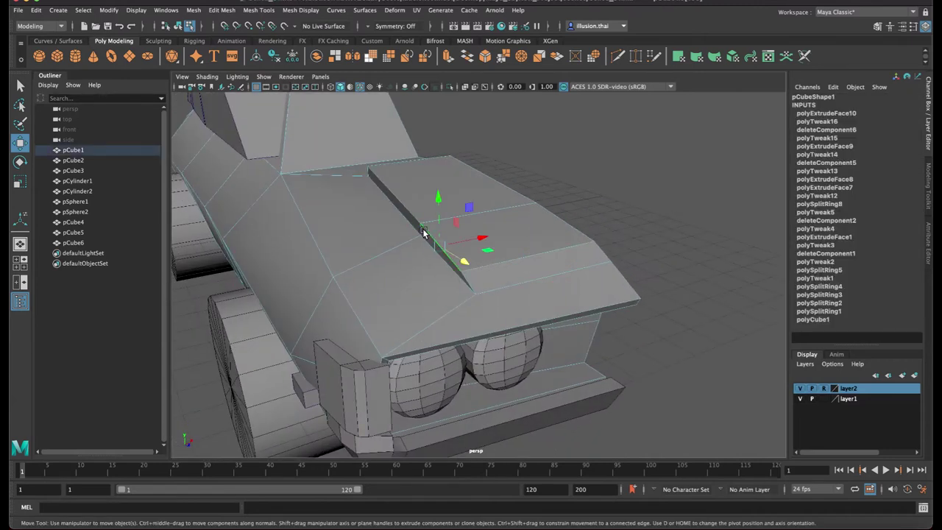
{"action": "mouse_move", "coordinate": [450, 206]}
{"action": "left_mouse_down"}
{"action": "mouse_move", "coordinate": [640, 221]}
{"action": "mouse_move", "coordinate": [552, 217]}
{"action": "left_mouse_up"}
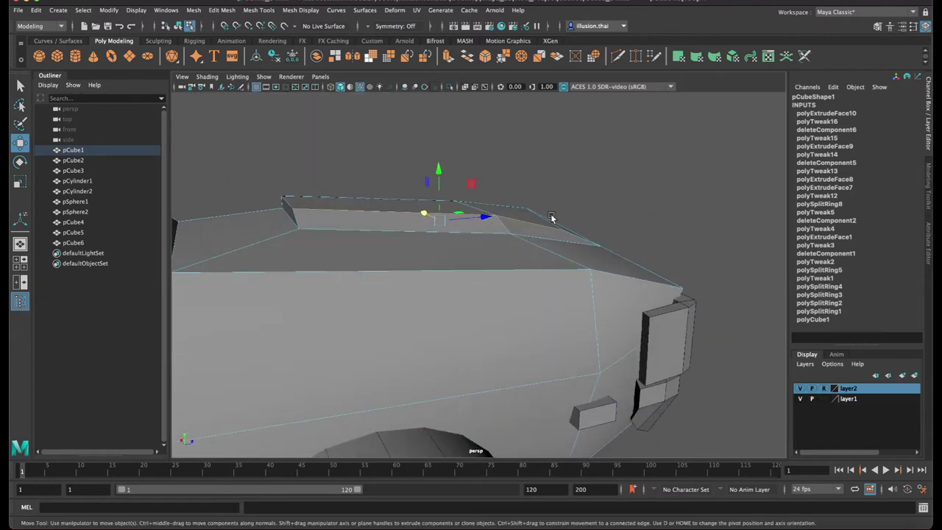
Slide the top corner edge along X and raise a hood vertex to Y 4.048, Z 10.611
{"action": "left_click", "coordinate": [290, 204]}
{"action": "left_click_drag", "start_coordinate": [337, 200], "coordinate": [351, 199]}
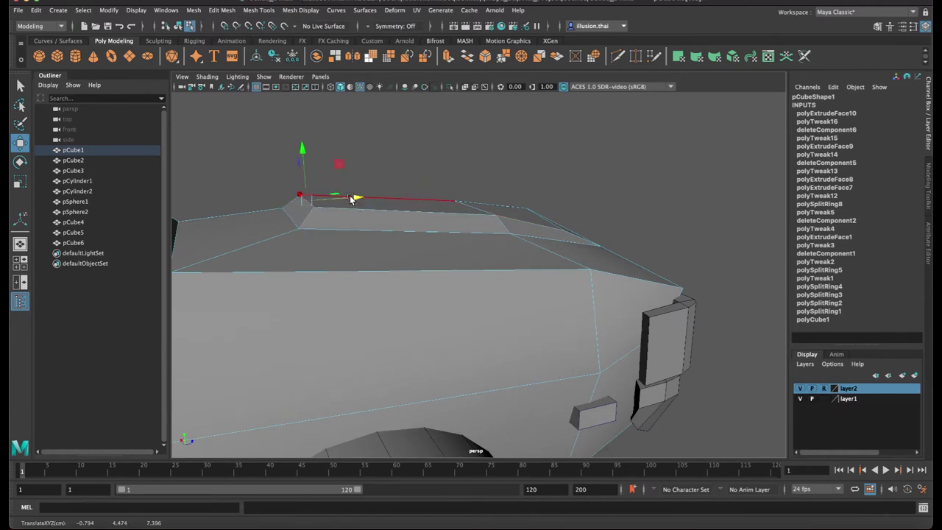
{"action": "mouse_move", "coordinate": [306, 156]}
{"action": "left_mouse_down", "text": "alt"}
{"action": "mouse_move", "coordinate": [530, 227]}
{"action": "mouse_move", "coordinate": [478, 219]}
{"action": "left_mouse_up", "text": "alt"}
{"action": "right_click_drag", "start_coordinate": [479, 219], "coordinate": [421, 217]}
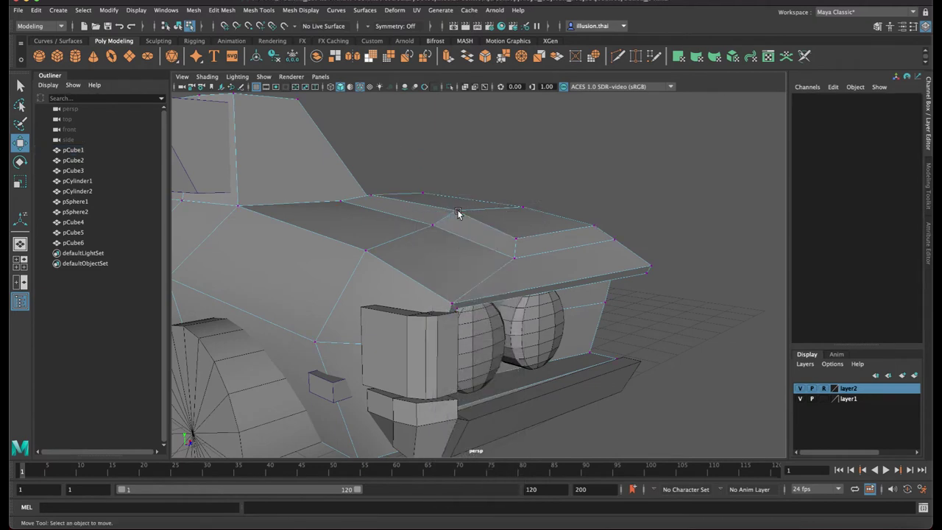
{"action": "left_click_drag", "start_coordinate": [453, 159], "coordinate": [429, 199]}
Frame and nudge another hood vertex, then return the body to object mode and deselect it
{"action": "left_click", "coordinate": [453, 236]}
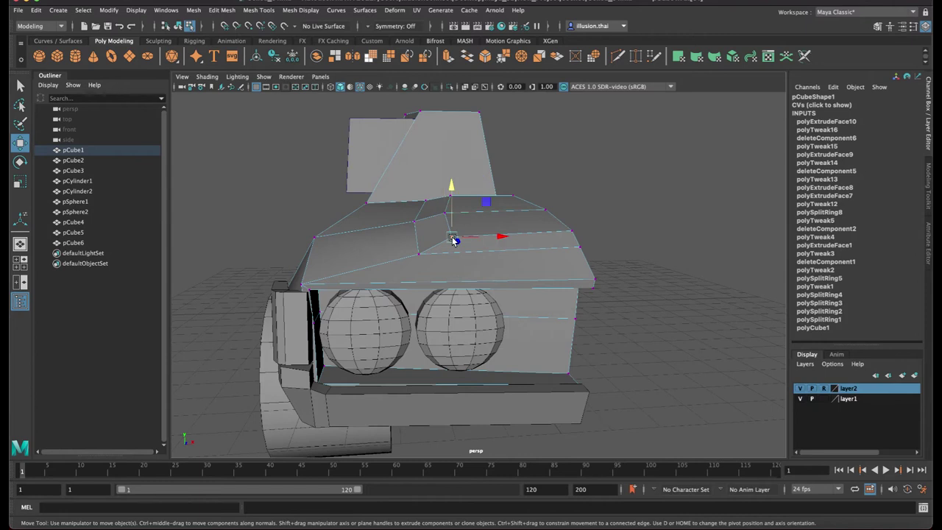
{"action": "key", "text": "f"}
{"action": "mouse_move", "coordinate": [544, 291]}
{"action": "left_mouse_down"}
{"action": "mouse_move", "coordinate": [535, 288]}
{"action": "mouse_move", "coordinate": [555, 238]}
{"action": "left_mouse_up"}
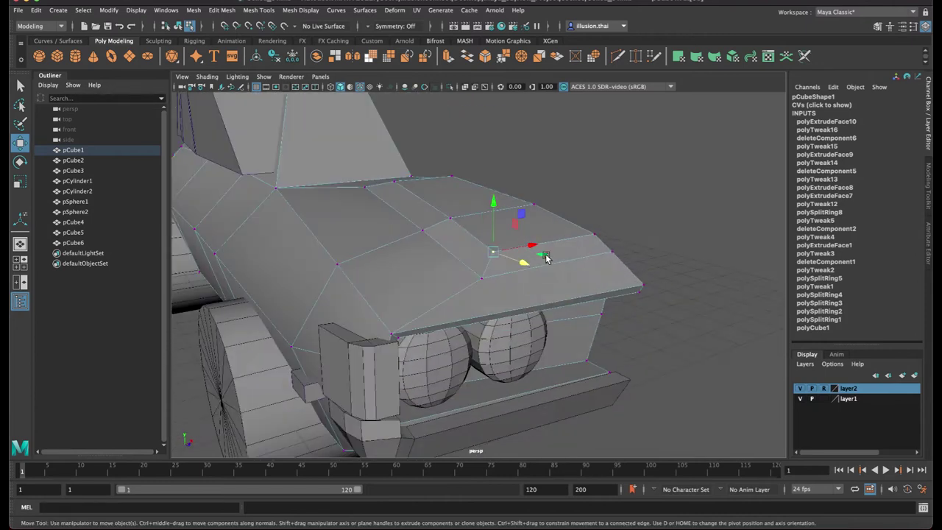
{"action": "right_click", "coordinate": [555, 238]}
{"action": "left_click", "coordinate": [605, 223]}
{"action": "left_click", "coordinate": [678, 243]}
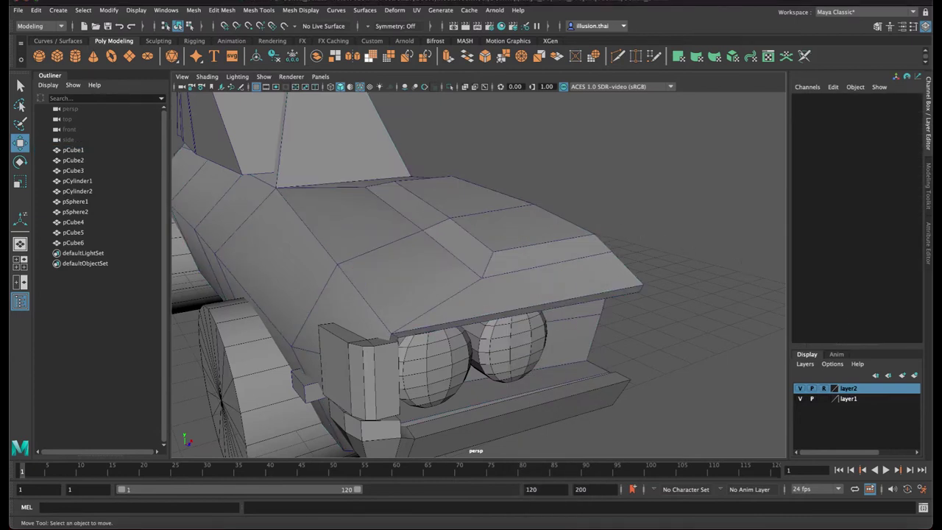
{"action": "left_click_drag", "start_coordinate": [638, 268], "coordinate": [681, 275], "text": "alt"}
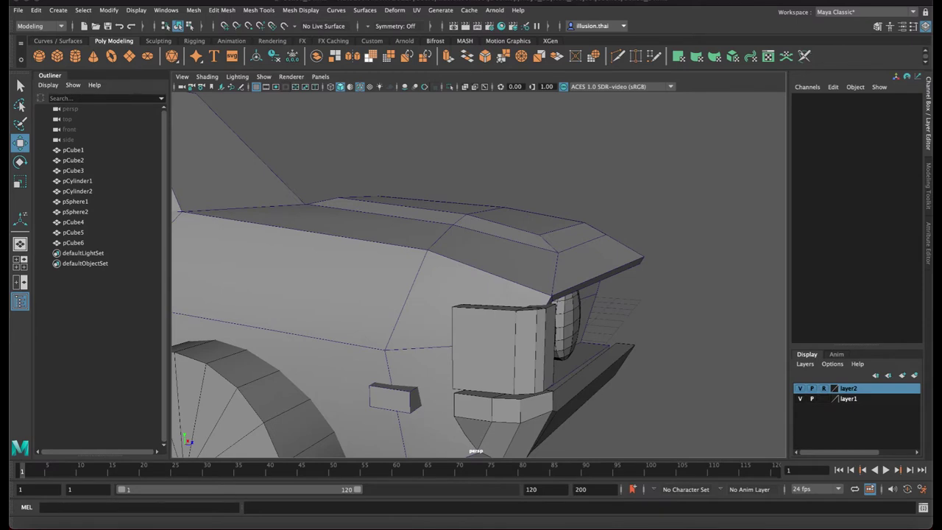
{"action": "mouse_move", "coordinate": [688, 317]}
{"action": "left_mouse_down", "text": "alt"}
{"action": "mouse_move", "coordinate": [647, 267]}
{"action": "mouse_move", "coordinate": [711, 263]}
{"action": "mouse_move", "coordinate": [631, 248]}
{"action": "left_mouse_up", "text": "alt"}
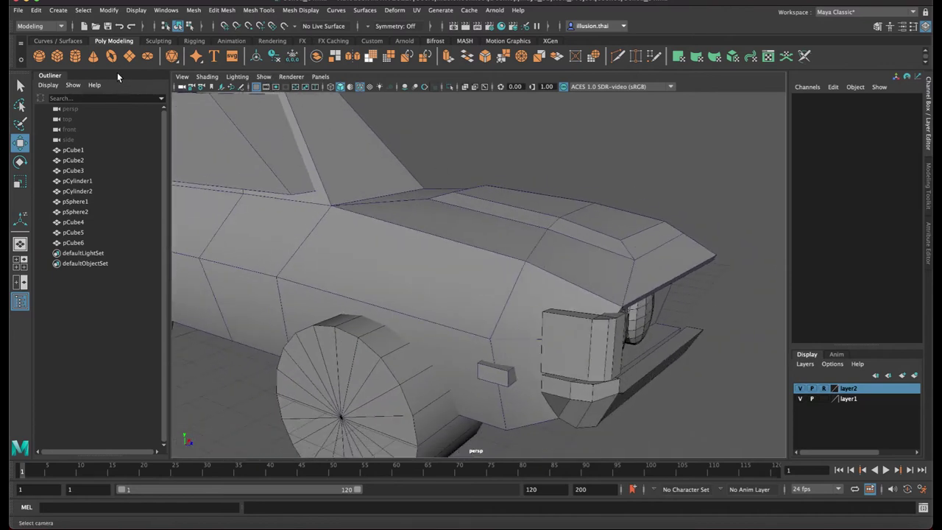
Create a polygon cylinder, rotate it 90° on X and place it above the front fender
{"action": "left_click", "coordinate": [76, 58]}
{"action": "mouse_move", "coordinate": [507, 265]}
{"action": "left_mouse_down", "text": "alt"}
{"action": "mouse_move", "coordinate": [328, 243]}
{"action": "mouse_move", "coordinate": [357, 169]}
{"action": "mouse_move", "coordinate": [563, 233]}
{"action": "left_mouse_up", "text": "alt"}
{"action": "left_click_drag", "start_coordinate": [513, 165], "coordinate": [521, 116]}
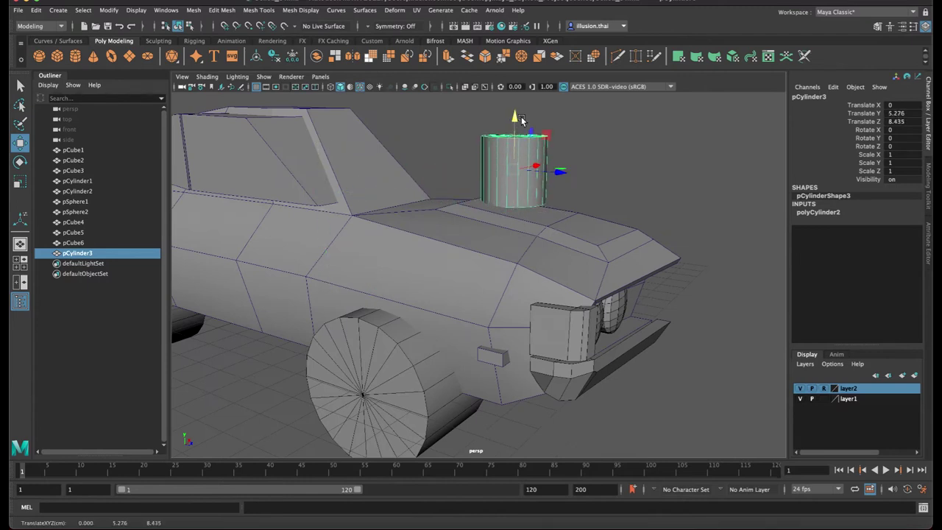
{"action": "key", "text": "e"}
{"action": "left_click_drag", "start_coordinate": [555, 148], "coordinate": [490, 108]}
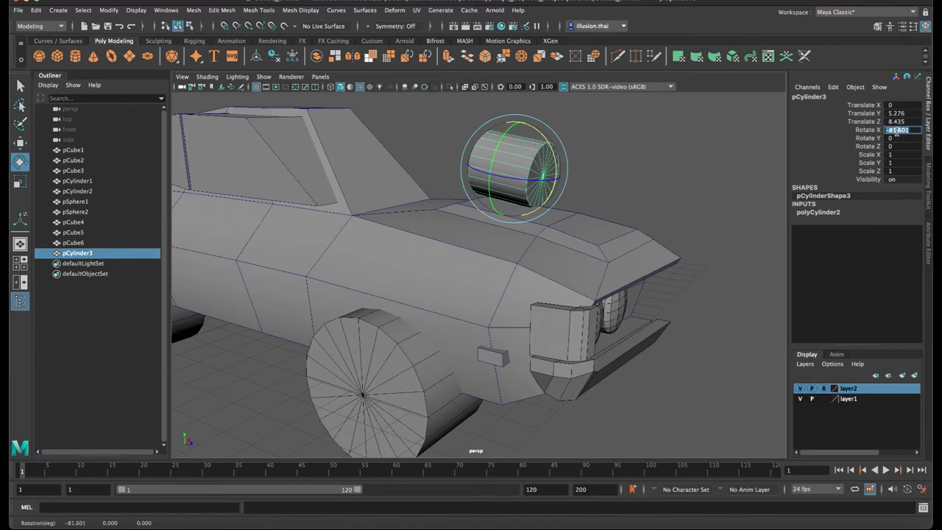
{"action": "type", "text": "90"}
{"action": "key", "text": "Return"}
{"action": "mouse_move", "coordinate": [559, 154]}
{"action": "left_mouse_down", "text": "alt"}
{"action": "mouse_move", "coordinate": [622, 152]}
{"action": "mouse_move", "coordinate": [618, 197]}
{"action": "mouse_move", "coordinate": [441, 204]}
{"action": "left_mouse_up", "text": "alt"}
{"action": "key", "text": "w"}
{"action": "right_click_drag", "start_coordinate": [441, 204], "coordinate": [490, 210], "text": "alt"}
{"action": "left_click_drag", "start_coordinate": [500, 219], "coordinate": [504, 218]}
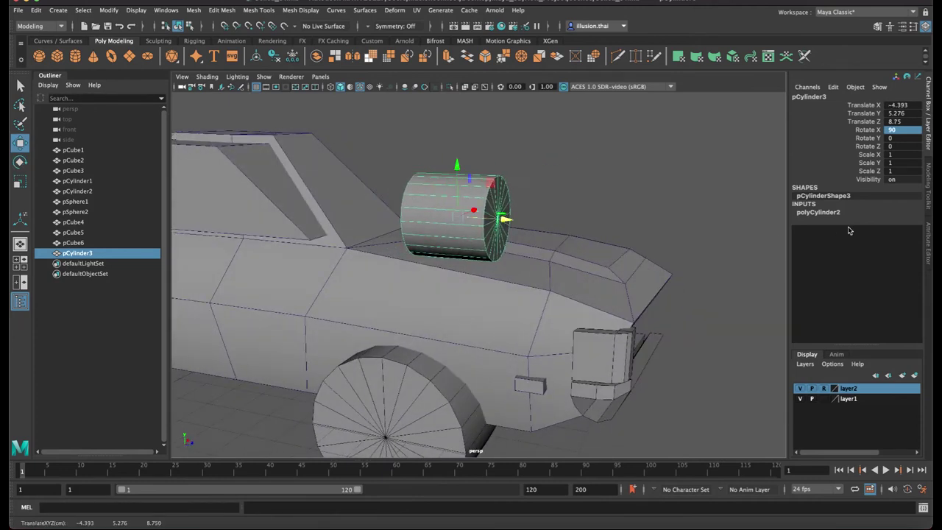
Set the cylinder's cap subdivisions to 0 and scale it to 0.433 with Scale Y 0.115
{"action": "left_click", "coordinate": [830, 214]}
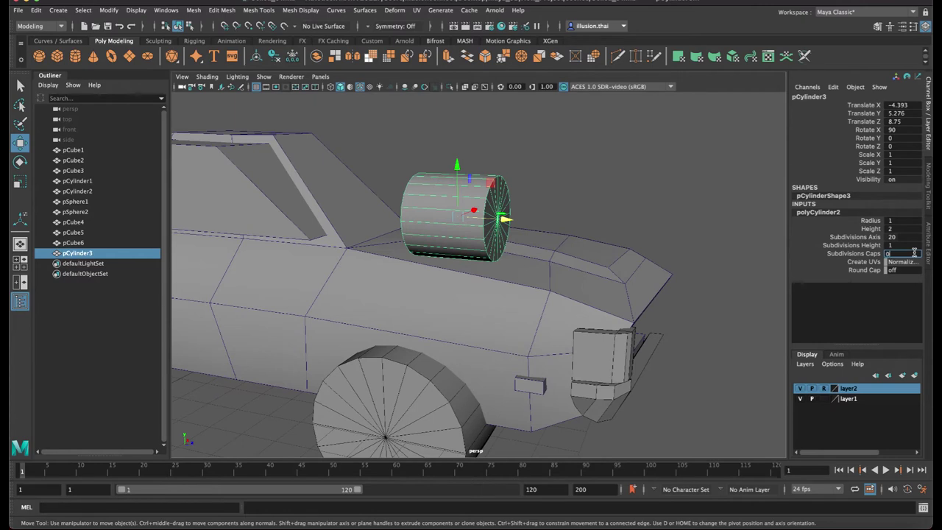
{"action": "key", "text": "Return"}
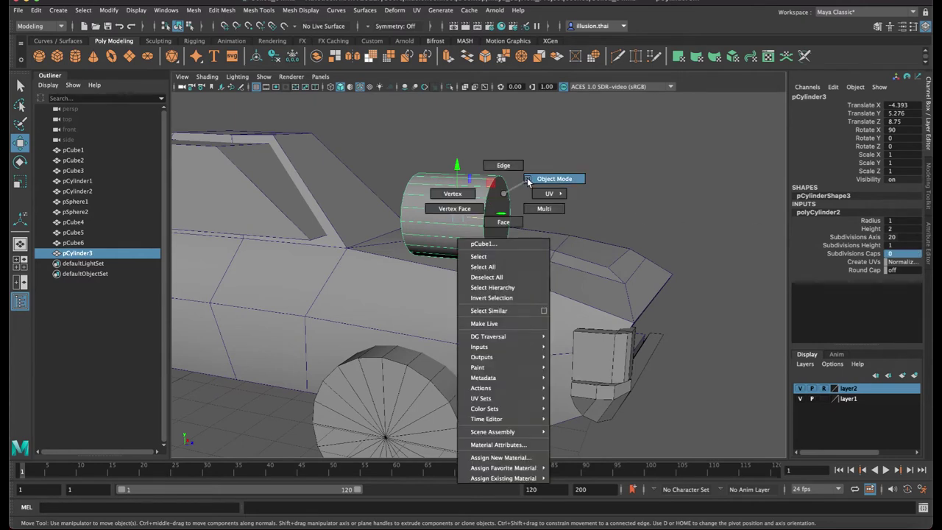
{"action": "right_click_drag", "start_coordinate": [507, 194], "coordinate": [548, 181]}
{"action": "left_click", "coordinate": [505, 200]}
{"action": "key", "text": "r"}
{"action": "mouse_move", "coordinate": [459, 217]}
{"action": "left_mouse_down"}
{"action": "mouse_move", "coordinate": [416, 218]}
{"action": "mouse_move", "coordinate": [515, 223]}
{"action": "left_mouse_up"}
{"action": "key", "text": "w"}
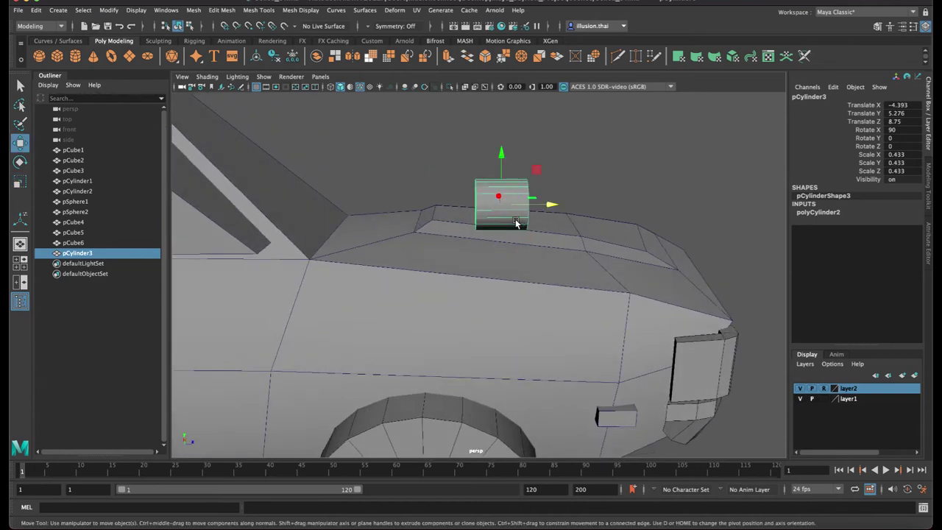
{"action": "key", "text": "r"}
{"action": "mouse_move", "coordinate": [542, 206]}
{"action": "left_mouse_down"}
{"action": "mouse_move", "coordinate": [482, 211]}
{"action": "mouse_move", "coordinate": [567, 162]}
{"action": "left_mouse_up"}
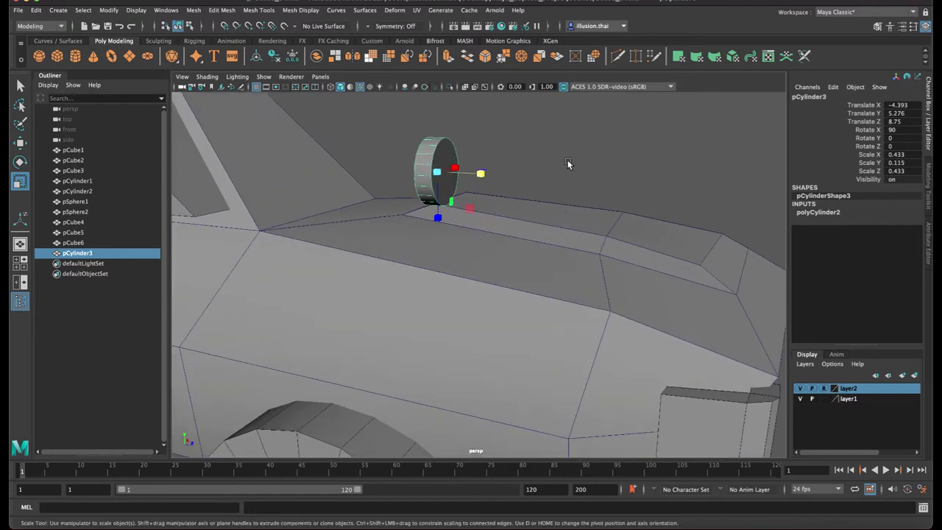
Shrink the disc's end face slightly inward, then return to object mode
{"action": "right_click", "coordinate": [451, 182]}
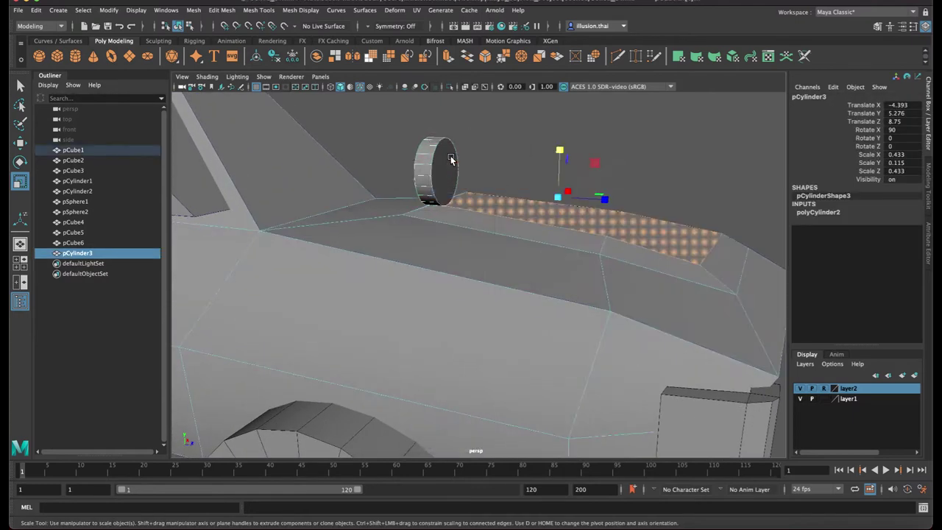
{"action": "right_click", "coordinate": [451, 169]}
{"action": "left_click", "coordinate": [451, 170]}
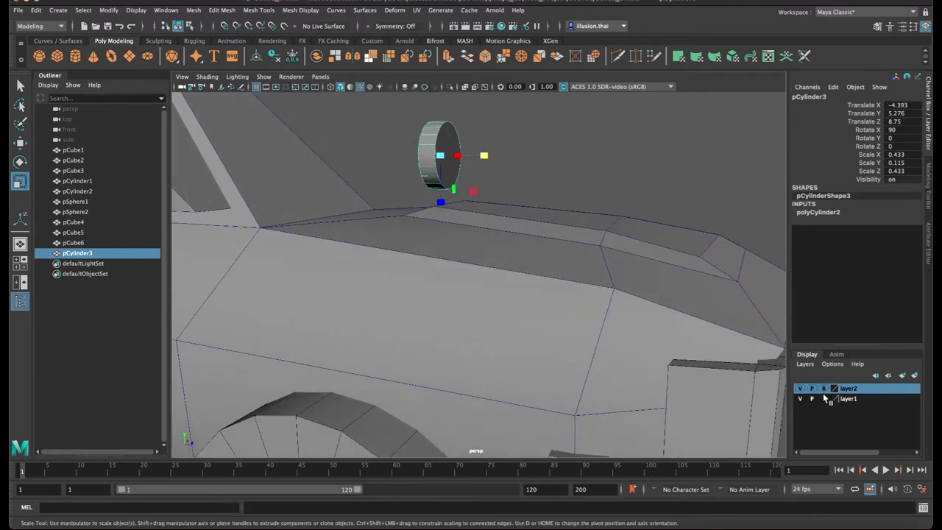
{"action": "left_click", "coordinate": [491, 125]}
{"action": "left_click", "coordinate": [450, 143]}
{"action": "right_click", "coordinate": [450, 144]}
{"action": "left_click", "coordinate": [451, 142]}
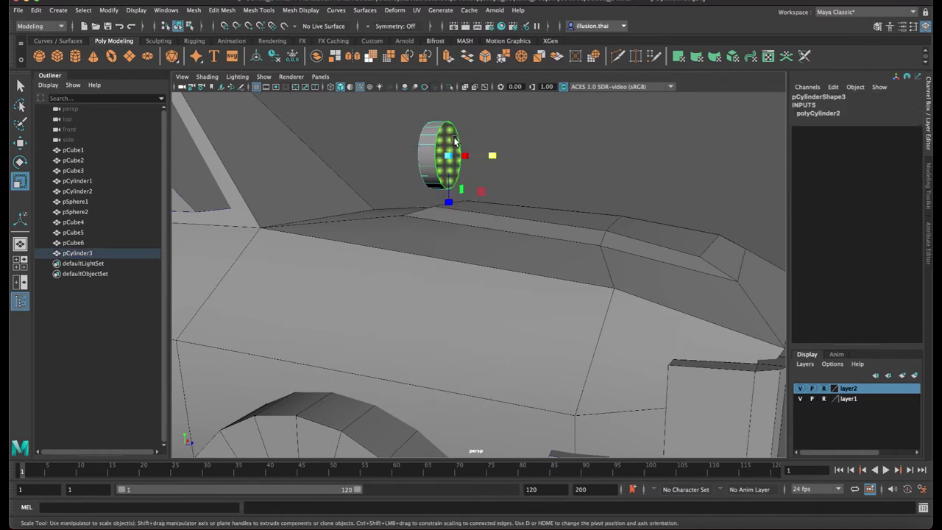
{"action": "mouse_move", "coordinate": [455, 141]}
{"action": "left_mouse_down"}
{"action": "mouse_move", "coordinate": [446, 156]}
{"action": "mouse_move", "coordinate": [531, 153]}
{"action": "left_mouse_up"}
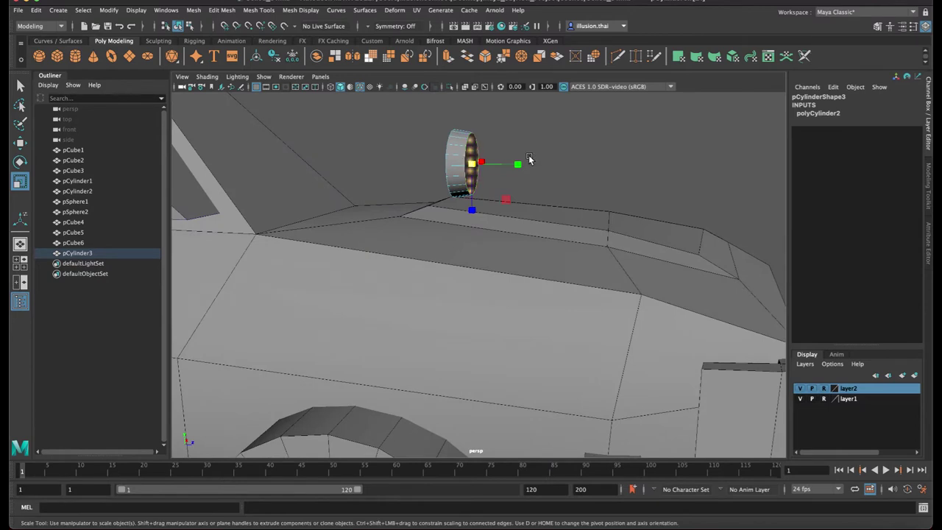
{"action": "right_click_drag", "start_coordinate": [488, 148], "coordinate": [508, 126]}
{"action": "mouse_move", "coordinate": [508, 129]}
{"action": "left_mouse_down", "text": "alt"}
{"action": "mouse_move", "coordinate": [509, 160]}
{"action": "mouse_move", "coordinate": [494, 158]}
{"action": "left_mouse_up", "text": "alt"}
Duplicate the disc with Ctrl+D and move the copy slightly forward
{"action": "key", "text": "ctrl+d"}
{"action": "key", "text": "w"}
{"action": "mouse_move", "coordinate": [544, 176]}
{"action": "left_mouse_down", "text": "alt"}
{"action": "mouse_move", "coordinate": [540, 168]}
{"action": "mouse_move", "coordinate": [511, 181]}
{"action": "mouse_move", "coordinate": [454, 181]}
{"action": "left_mouse_up", "text": "alt"}
{"action": "key", "text": "r"}
{"action": "left_click", "coordinate": [489, 176]}
Select the duplicate's end face, extrude it, pull it outward and narrow it
{"action": "left_click", "coordinate": [467, 174]}
{"action": "right_click", "coordinate": [477, 162]}
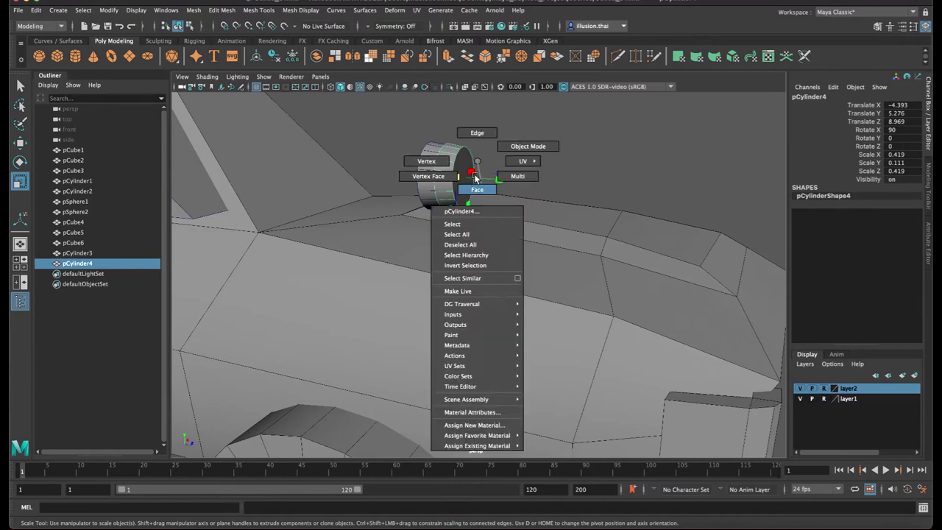
{"action": "left_click", "coordinate": [477, 189]}
{"action": "left_click", "coordinate": [463, 176]}
{"action": "left_click_drag", "start_coordinate": [470, 180], "coordinate": [554, 179], "text": "alt"}
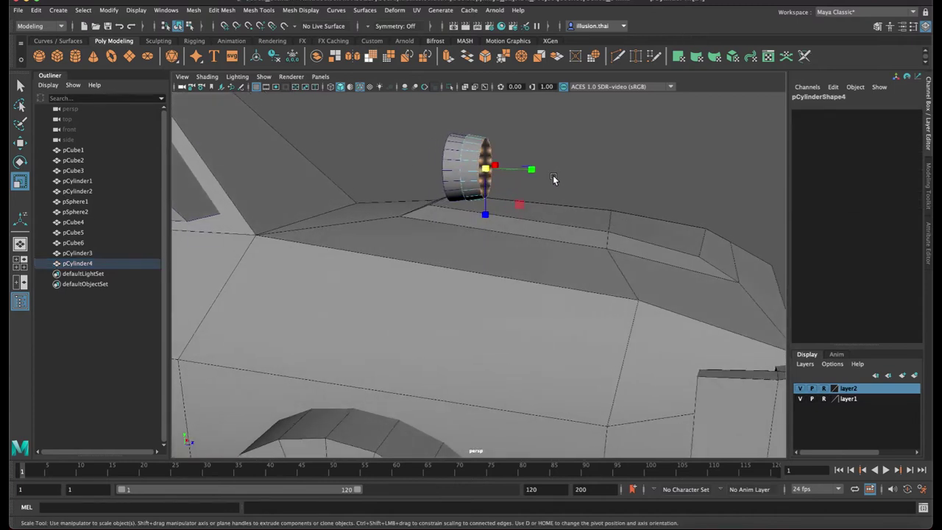
{"action": "left_click_drag", "start_coordinate": [487, 166], "coordinate": [485, 169]}
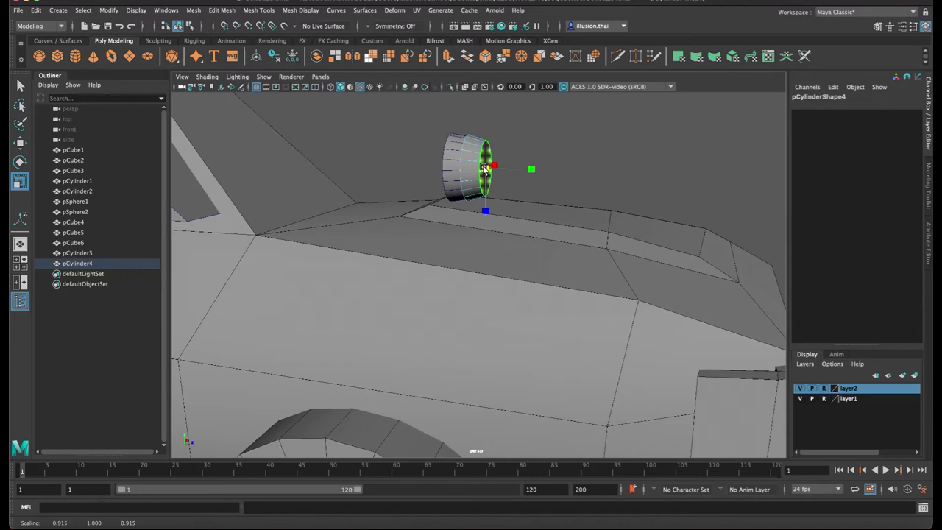
{"action": "key", "text": "ctrl+e"}
{"action": "key", "text": "w"}
{"action": "mouse_move", "coordinate": [528, 170]}
{"action": "left_mouse_down"}
{"action": "mouse_move", "coordinate": [542, 171]}
{"action": "mouse_move", "coordinate": [493, 171]}
{"action": "left_mouse_up"}
{"action": "key", "text": "r"}
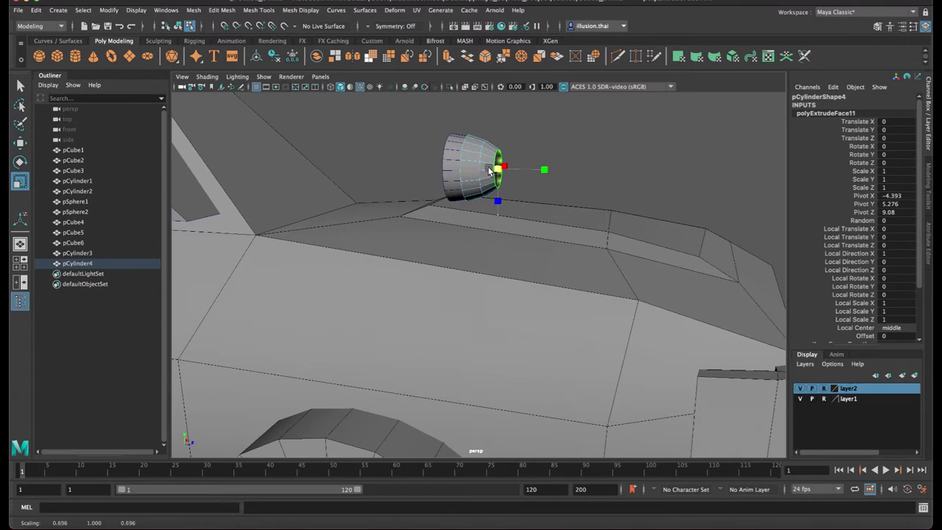
Extrude the end face again, pull it farther out and narrow it into a tapered cup
{"action": "key", "text": "ctrl+e"}
{"action": "key", "text": "ctrl+e"}
{"action": "key", "text": "w"}
{"action": "mouse_move", "coordinate": [542, 169]}
{"action": "left_mouse_down"}
{"action": "mouse_move", "coordinate": [556, 172]}
{"action": "mouse_move", "coordinate": [495, 170]}
{"action": "left_mouse_up"}
{"action": "key", "text": "r"}
{"action": "key", "text": "q"}
{"action": "right_click_drag", "start_coordinate": [489, 171], "coordinate": [542, 143]}
{"action": "left_click", "coordinate": [542, 142]}
{"action": "mouse_move", "coordinate": [542, 142]}
{"action": "left_mouse_down", "text": "alt"}
{"action": "mouse_move", "coordinate": [573, 162]}
{"action": "mouse_move", "coordinate": [525, 154]}
{"action": "left_mouse_up", "text": "alt"}
{"action": "middle_click_drag", "start_coordinate": [525, 154], "coordinate": [475, 161], "text": "alt"}
{"action": "mouse_move", "coordinate": [475, 161]}
{"action": "left_mouse_down", "text": "alt"}
{"action": "mouse_move", "coordinate": [510, 184]}
{"action": "mouse_move", "coordinate": [563, 193]}
{"action": "mouse_move", "coordinate": [426, 183]}
{"action": "mouse_move", "coordinate": [510, 202]}
{"action": "mouse_move", "coordinate": [499, 186]}
{"action": "mouse_move", "coordinate": [484, 235]}
{"action": "mouse_move", "coordinate": [459, 248]}
{"action": "mouse_move", "coordinate": [408, 238]}
{"action": "mouse_move", "coordinate": [531, 236]}
{"action": "mouse_move", "coordinate": [513, 173]}
{"action": "left_mouse_up", "text": "alt"}
Select the strip of faces along the cup's lower edge
{"action": "right_click", "coordinate": [508, 153]}
{"action": "left_click", "coordinate": [526, 148]}
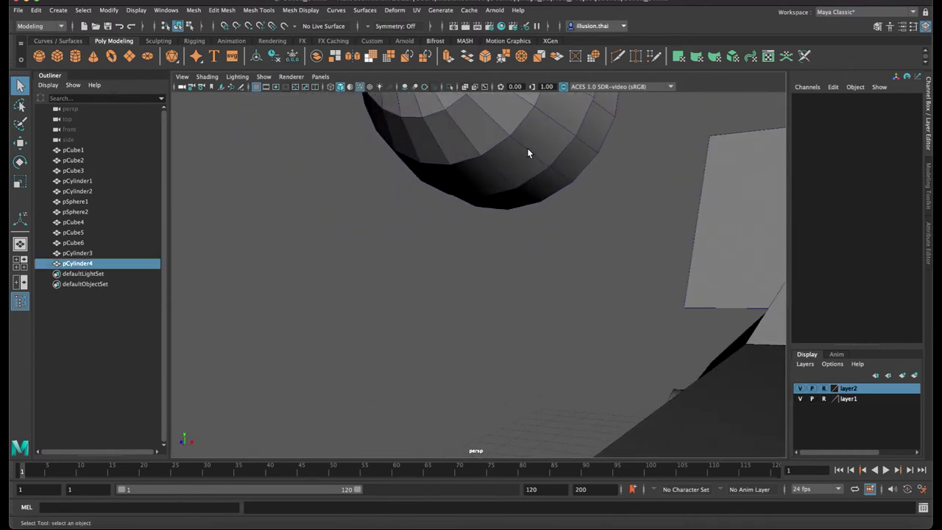
{"action": "right_click", "coordinate": [505, 173]}
{"action": "mouse_move", "coordinate": [490, 189]}
{"action": "left_mouse_down", "text": "alt"}
{"action": "mouse_move", "coordinate": [442, 209]}
{"action": "mouse_move", "coordinate": [411, 210]}
{"action": "left_mouse_up", "text": "alt"}
{"action": "left_click", "coordinate": [346, 200]}
{"action": "double_click", "coordinate": [379, 217], "text": "shift"}
{"action": "double_click", "coordinate": [294, 158], "text": "shift"}
Extrude the lower faces into a long arm, then undo that attempt
{"action": "key", "text": "ctrl+e"}
{"action": "mouse_move", "coordinate": [496, 330]}
{"action": "left_mouse_down", "text": "alt"}
{"action": "mouse_move", "coordinate": [479, 332]}
{"action": "mouse_move", "coordinate": [420, 286]}
{"action": "mouse_move", "coordinate": [330, 264]}
{"action": "left_mouse_up", "text": "alt"}
{"action": "left_click_drag", "start_coordinate": [509, 243], "coordinate": [554, 298]}
{"action": "key", "text": "r"}
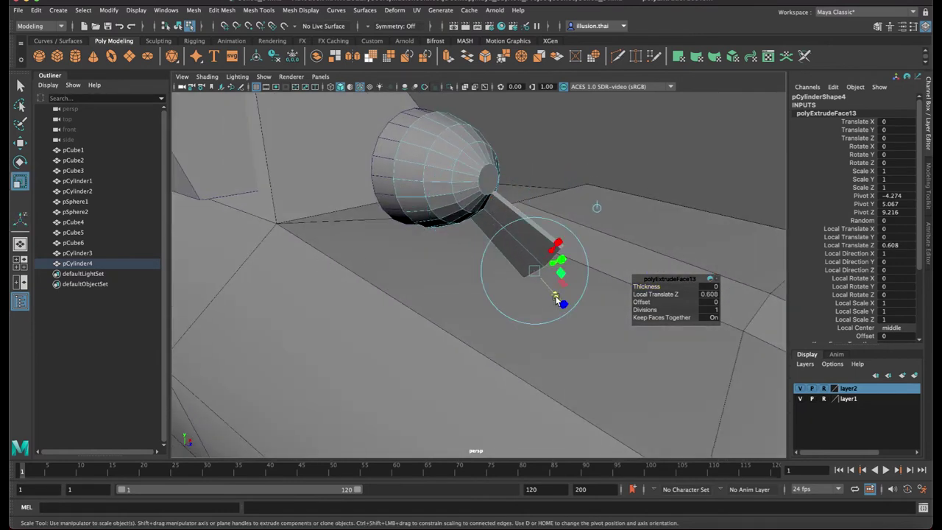
{"action": "left_click_drag", "start_coordinate": [546, 265], "coordinate": [543, 307]}
{"action": "mouse_move", "coordinate": [551, 268]}
{"action": "left_mouse_down"}
{"action": "mouse_move", "coordinate": [542, 287]}
{"action": "mouse_move", "coordinate": [511, 284]}
{"action": "mouse_move", "coordinate": [541, 287]}
{"action": "left_mouse_up"}
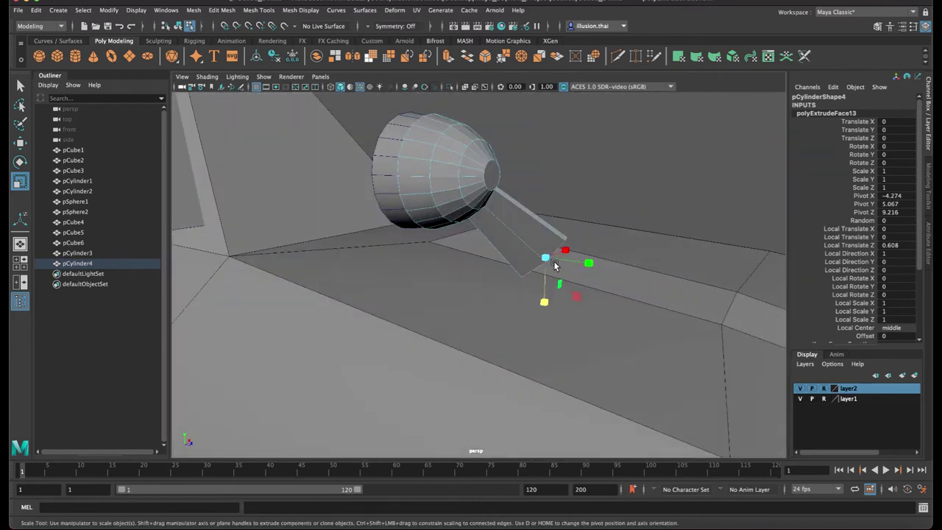
{"action": "key", "text": "w"}
{"action": "key", "text": "ctrl+z"}
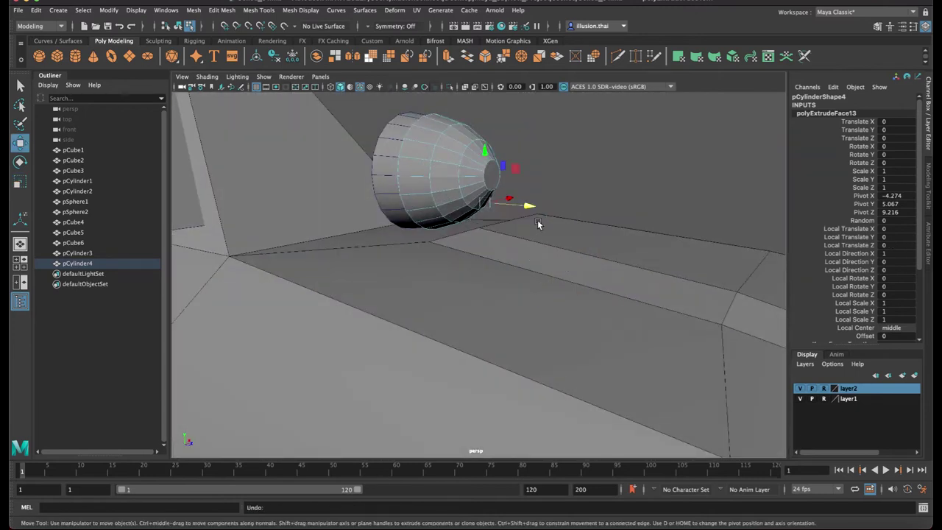
{"action": "key", "text": "ctrl+z"}
Re-extrude the lower faces, tilt the end nearly horizontal and widen it along one axis
{"action": "mouse_move", "coordinate": [496, 242]}
{"action": "left_mouse_down", "text": "alt"}
{"action": "mouse_move", "coordinate": [449, 240]}
{"action": "mouse_move", "coordinate": [443, 254]}
{"action": "mouse_move", "coordinate": [462, 283]}
{"action": "left_mouse_up", "text": "alt"}
{"action": "key", "text": "ctrl+e"}
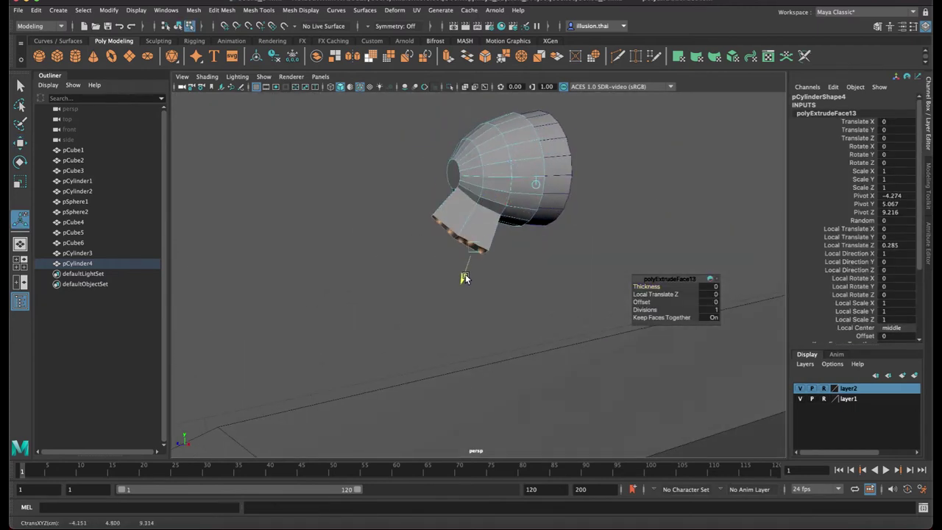
{"action": "left_click_drag", "start_coordinate": [462, 283], "coordinate": [449, 316]}
{"action": "key", "text": "w"}
{"action": "key", "text": "e"}
{"action": "left_click_drag", "start_coordinate": [407, 250], "coordinate": [393, 275]}
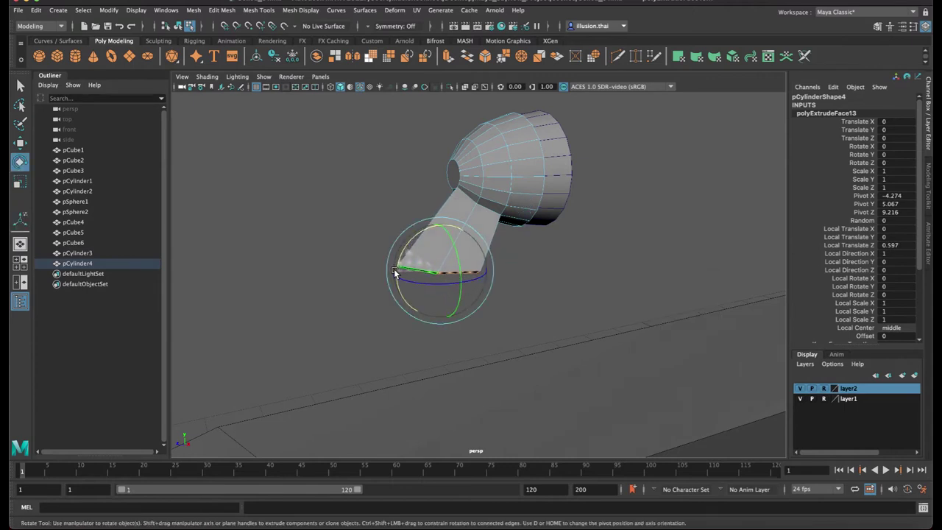
{"action": "key", "text": "r"}
{"action": "key", "text": "f"}
{"action": "mouse_move", "coordinate": [534, 298]}
{"action": "left_mouse_down"}
{"action": "mouse_move", "coordinate": [604, 322]}
{"action": "mouse_move", "coordinate": [559, 304]}
{"action": "mouse_move", "coordinate": [521, 315]}
{"action": "mouse_move", "coordinate": [531, 286]}
{"action": "mouse_move", "coordinate": [475, 301]}
{"action": "mouse_move", "coordinate": [490, 248]}
{"action": "left_mouse_up"}
Move the arm's end vertices downward, viewing the scene in wireframe
{"action": "right_click", "coordinate": [481, 248]}
{"action": "left_click", "coordinate": [428, 247]}
{"action": "mouse_move", "coordinate": [429, 247]}
{"action": "left_mouse_down", "text": "alt"}
{"action": "mouse_move", "coordinate": [454, 273]}
{"action": "mouse_move", "coordinate": [427, 284]}
{"action": "left_mouse_up", "text": "alt"}
{"action": "key", "text": "w"}
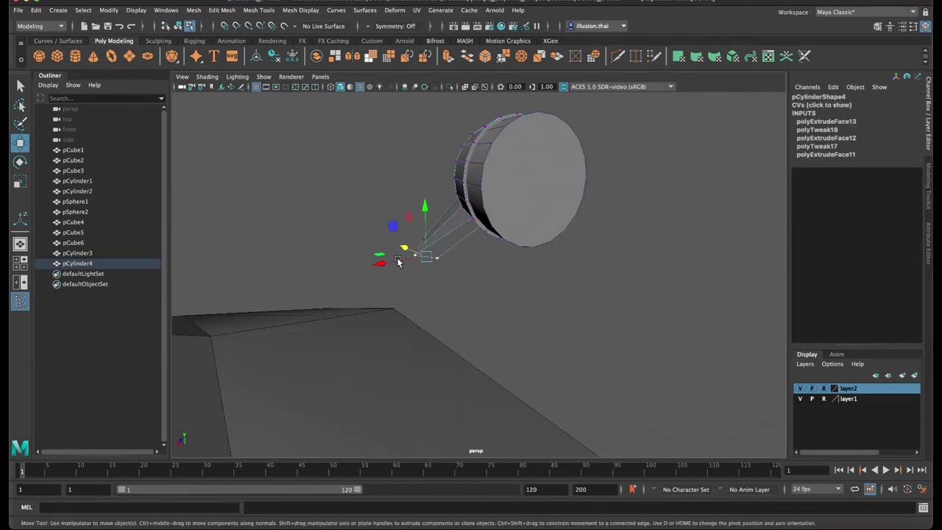
{"action": "mouse_move", "coordinate": [381, 265]}
{"action": "left_mouse_down"}
{"action": "mouse_move", "coordinate": [557, 280]}
{"action": "mouse_move", "coordinate": [561, 263]}
{"action": "mouse_move", "coordinate": [527, 288]}
{"action": "mouse_move", "coordinate": [557, 286]}
{"action": "mouse_move", "coordinate": [494, 301]}
{"action": "mouse_move", "coordinate": [448, 293]}
{"action": "mouse_move", "coordinate": [557, 285]}
{"action": "mouse_move", "coordinate": [557, 305]}
{"action": "mouse_move", "coordinate": [470, 278]}
{"action": "mouse_move", "coordinate": [500, 294]}
{"action": "mouse_move", "coordinate": [490, 331]}
{"action": "mouse_move", "coordinate": [470, 318]}
{"action": "left_mouse_up"}
{"action": "key", "text": "4"}
Select the mirror's bottom vertex ring and lower it, then return to shaded object mode
{"action": "key", "text": "r"}
{"action": "left_click", "coordinate": [476, 277]}
{"action": "left_click", "coordinate": [442, 293]}
{"action": "key", "text": "w"}
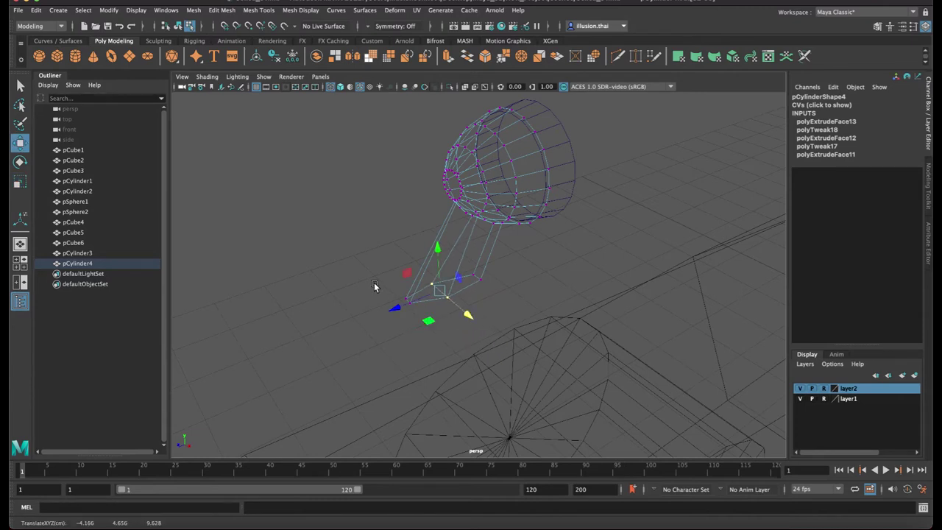
{"action": "left_click_drag", "start_coordinate": [374, 286], "coordinate": [415, 289], "text": "alt"}
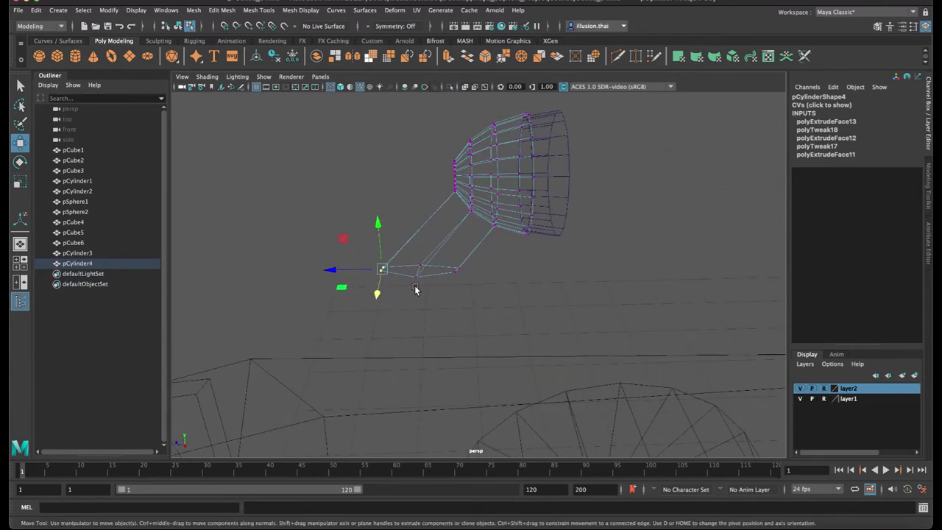
{"action": "left_click_drag", "start_coordinate": [330, 241], "coordinate": [481, 300]}
{"action": "key", "text": "r"}
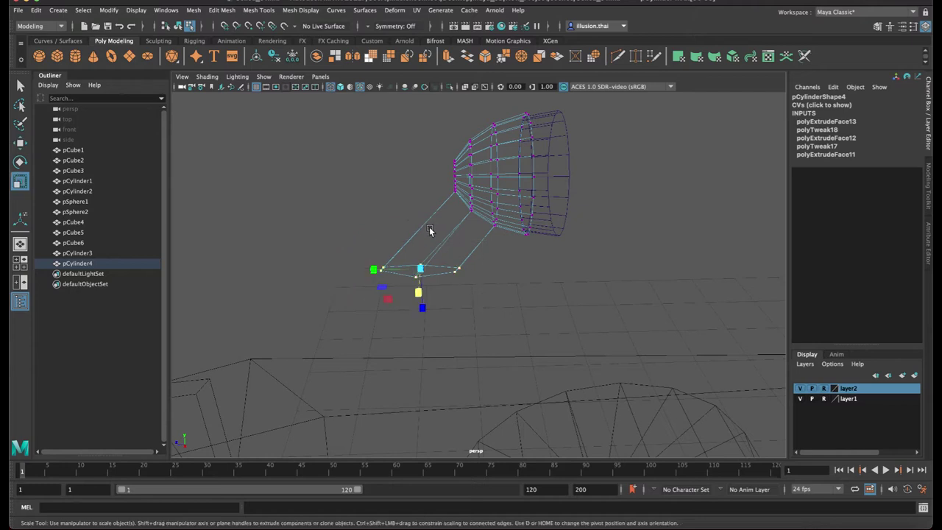
{"action": "left_click_drag", "start_coordinate": [413, 298], "coordinate": [420, 268], "text": "alt"}
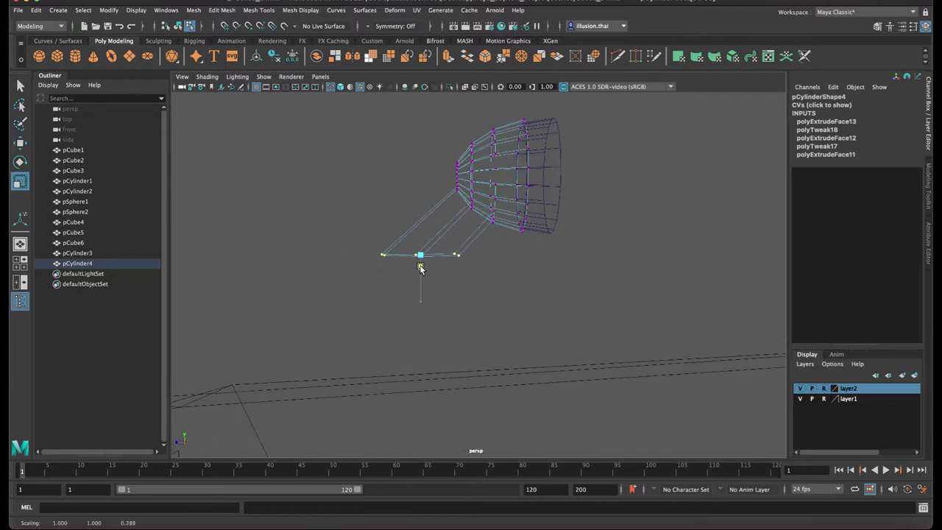
{"action": "key", "text": "w"}
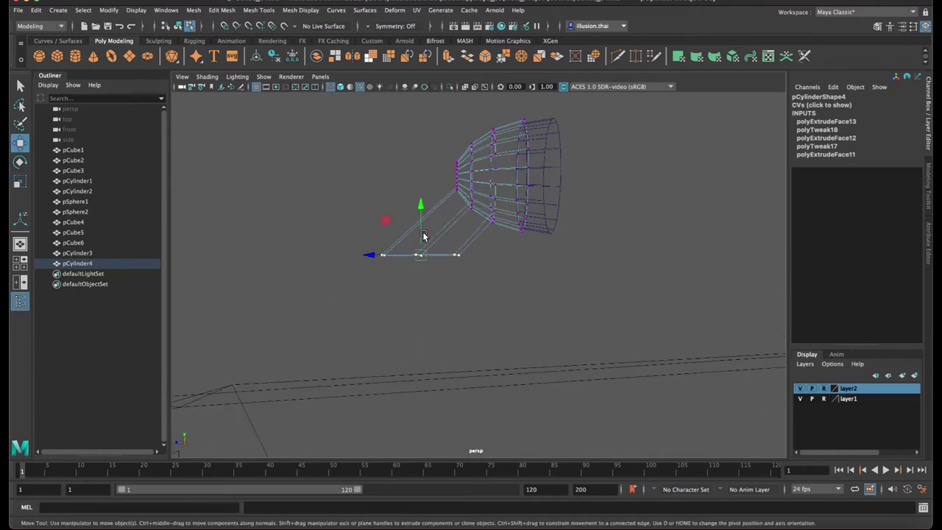
{"action": "left_click_drag", "start_coordinate": [422, 213], "coordinate": [437, 248]}
{"action": "right_click_drag", "start_coordinate": [451, 234], "coordinate": [503, 216]}
{"action": "left_click", "coordinate": [533, 276]}
{"action": "key", "text": "5"}
Select the mirror cylinder on its own
{"action": "mouse_move", "coordinate": [533, 277]}
{"action": "left_mouse_down", "text": "alt"}
{"action": "mouse_move", "coordinate": [610, 280]}
{"action": "mouse_move", "coordinate": [620, 269]}
{"action": "mouse_move", "coordinate": [611, 265]}
{"action": "left_mouse_up", "text": "alt"}
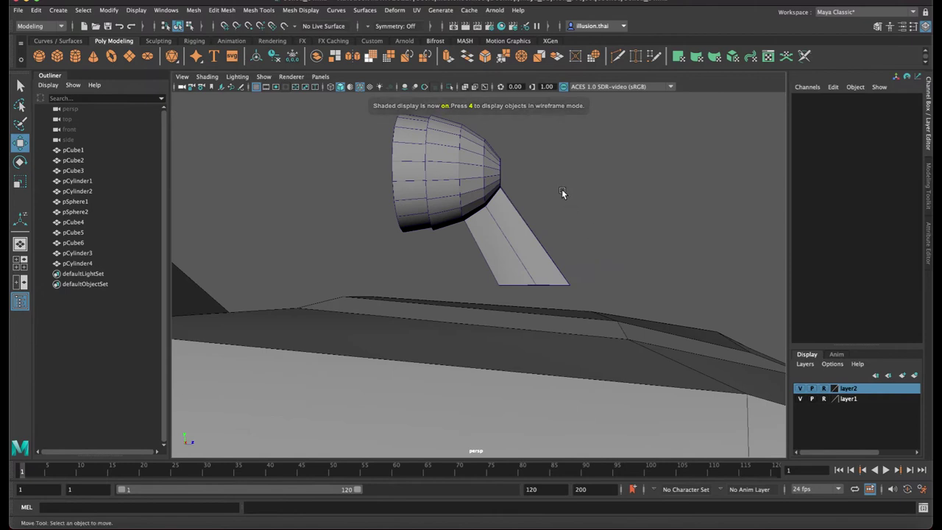
{"action": "left_click_drag", "start_coordinate": [562, 193], "coordinate": [471, 204], "text": "alt"}
{"action": "left_click", "coordinate": [438, 206]}
{"action": "left_click", "coordinate": [405, 211], "text": "shift"}
{"action": "mouse_move", "coordinate": [529, 223]}
{"action": "left_mouse_down", "text": "alt"}
{"action": "mouse_move", "coordinate": [545, 220]}
{"action": "mouse_move", "coordinate": [526, 237]}
{"action": "left_mouse_up", "text": "alt"}
{"action": "left_click", "coordinate": [491, 219]}
{"action": "key", "text": "r"}
{"action": "key", "text": "s"}
Snap the mirror's pivot to the cylinder edge and stretch the head along Y
{"action": "key", "text": "d"}
{"action": "key", "text": "w"}
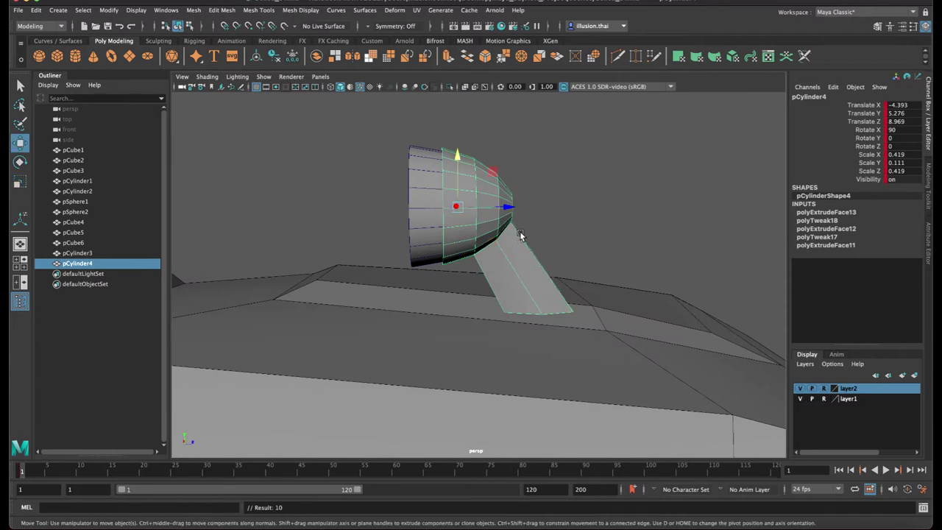
{"action": "key", "text": "d"}
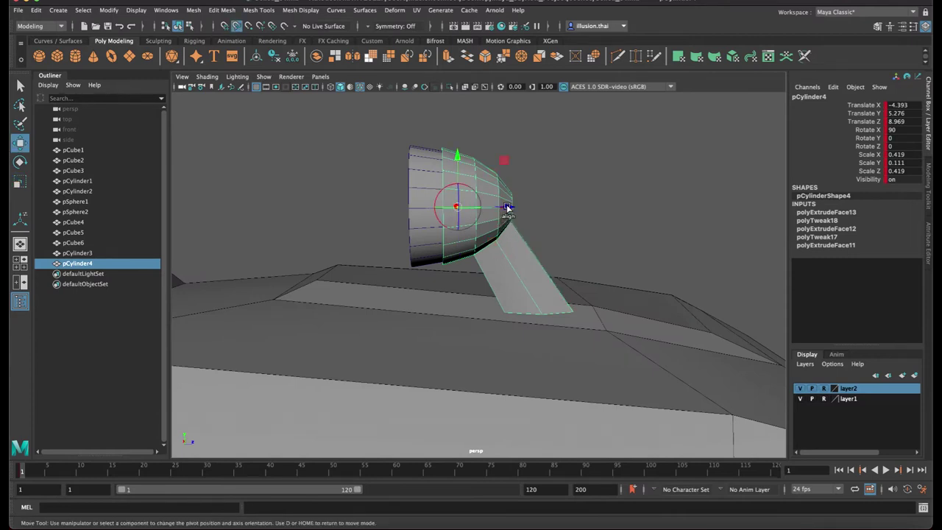
{"action": "left_click", "coordinate": [509, 209]}
{"action": "left_click", "coordinate": [444, 251]}
{"action": "key", "text": "d"}
{"action": "key", "text": "r"}
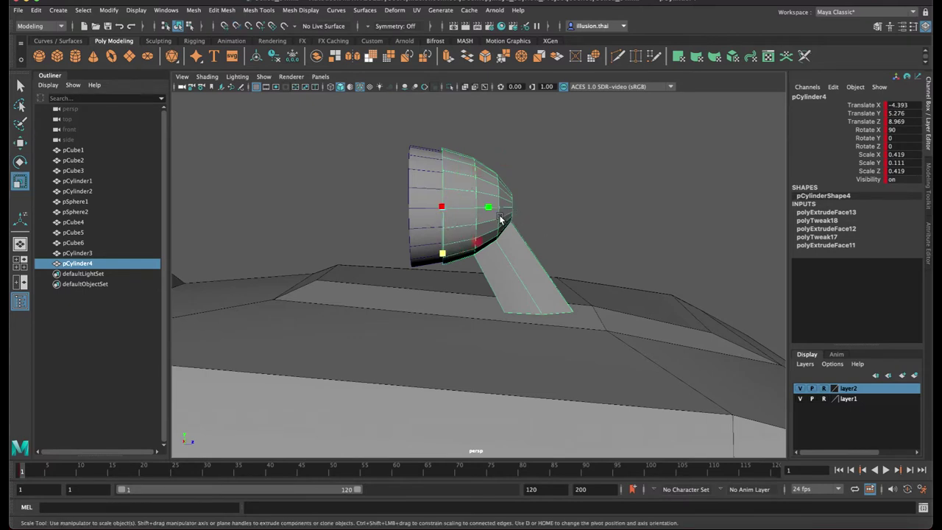
{"action": "left_click_drag", "start_coordinate": [488, 206], "coordinate": [503, 208]}
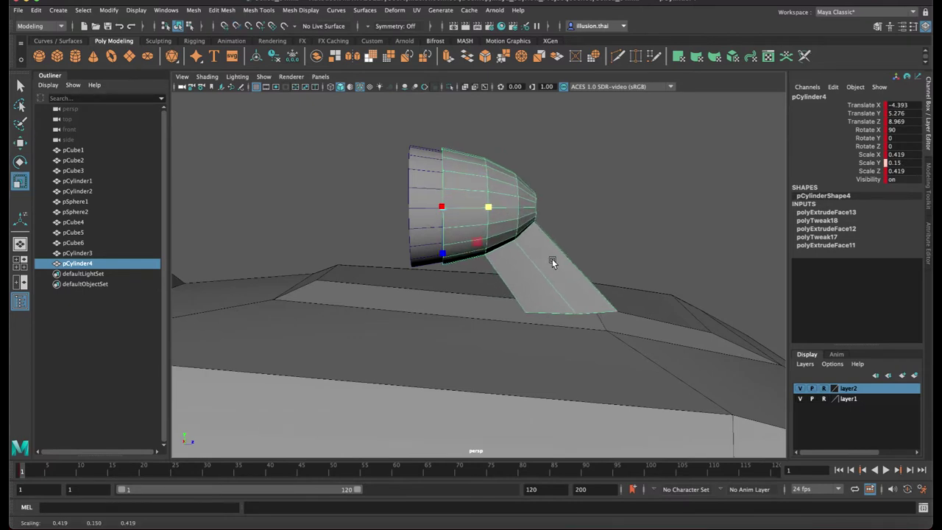
Slide the strut's bottom edge sideways and widen it
{"action": "right_click_drag", "start_coordinate": [554, 263], "coordinate": [670, 283]}
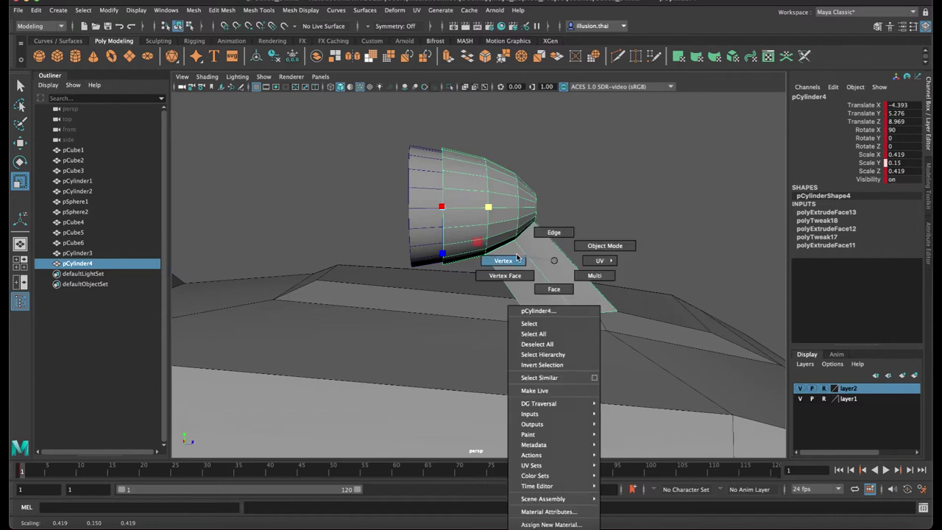
{"action": "key", "text": "w"}
{"action": "left_click_drag", "start_coordinate": [621, 311], "coordinate": [599, 314]}
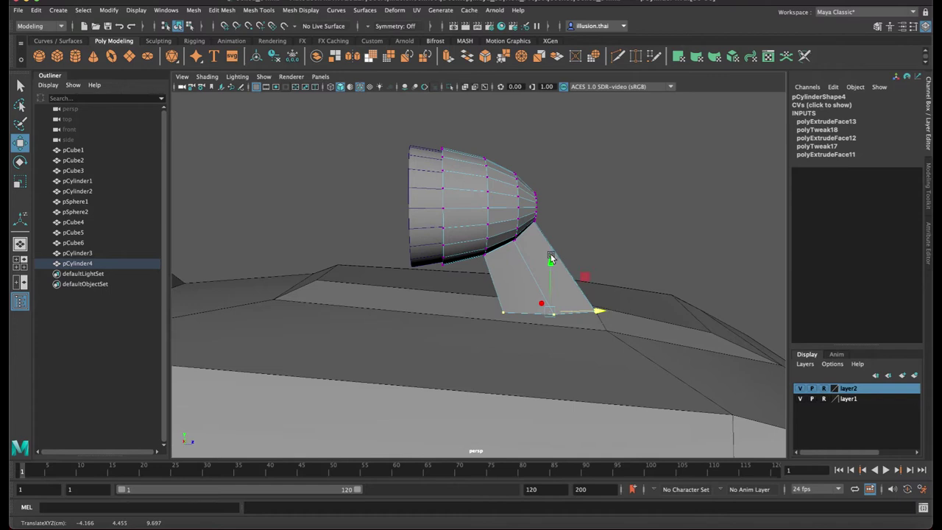
{"action": "left_click_drag", "start_coordinate": [549, 267], "coordinate": [485, 277], "text": "alt"}
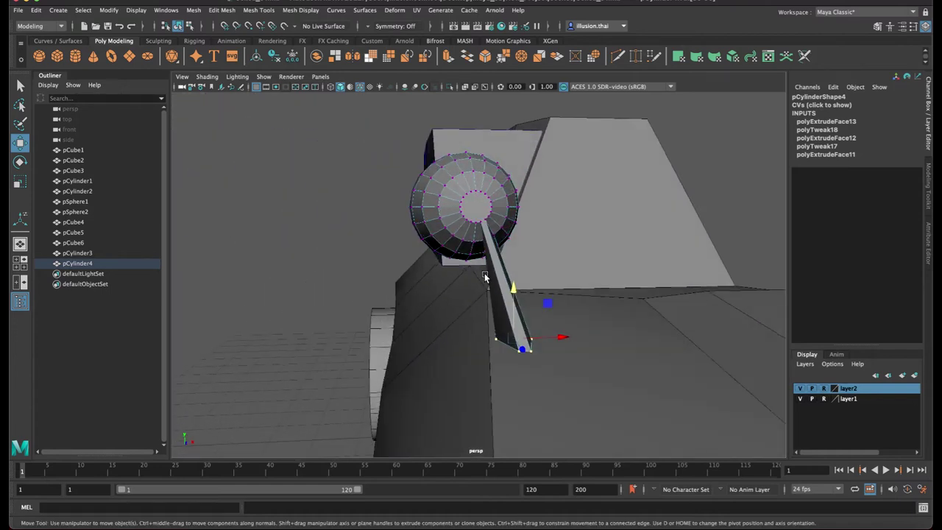
{"action": "key", "text": "r"}
{"action": "left_click_drag", "start_coordinate": [562, 337], "coordinate": [571, 337]}
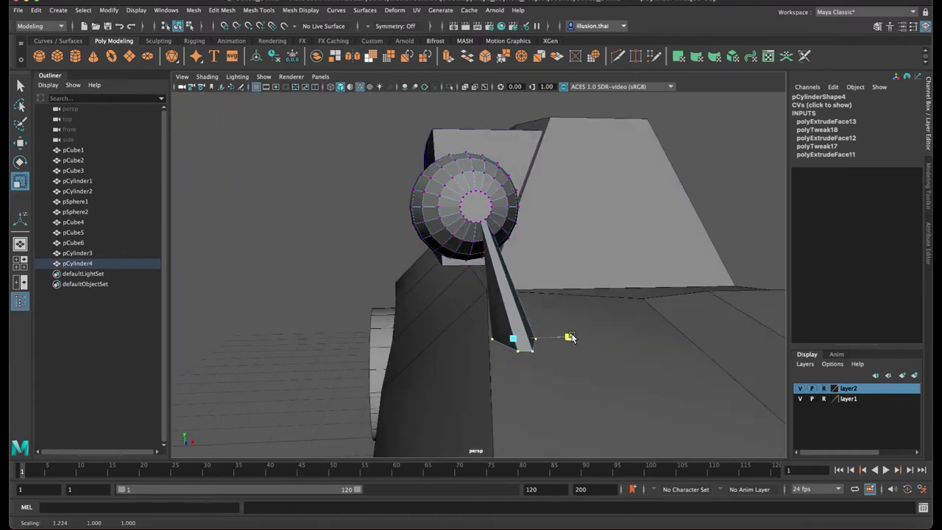
Move the strut's base edge into place on the hood and reselect the mirror
{"action": "left_click", "coordinate": [493, 341]}
{"action": "left_click", "coordinate": [492, 342]}
{"action": "key", "text": "w"}
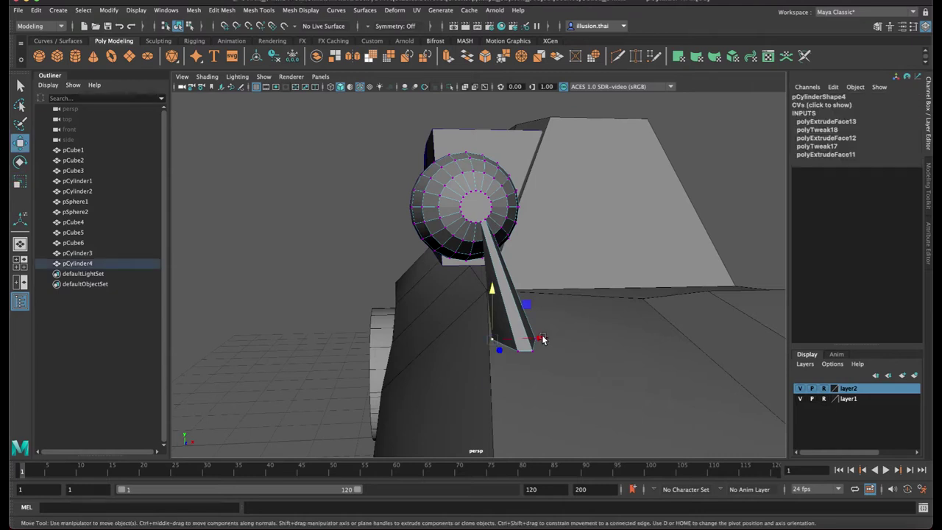
{"action": "left_click_drag", "start_coordinate": [540, 339], "coordinate": [548, 340]}
{"action": "right_click_drag", "start_coordinate": [498, 264], "coordinate": [550, 244]}
{"action": "left_click", "coordinate": [316, 225]}
{"action": "left_click_drag", "start_coordinate": [345, 237], "coordinate": [388, 237], "text": "alt"}
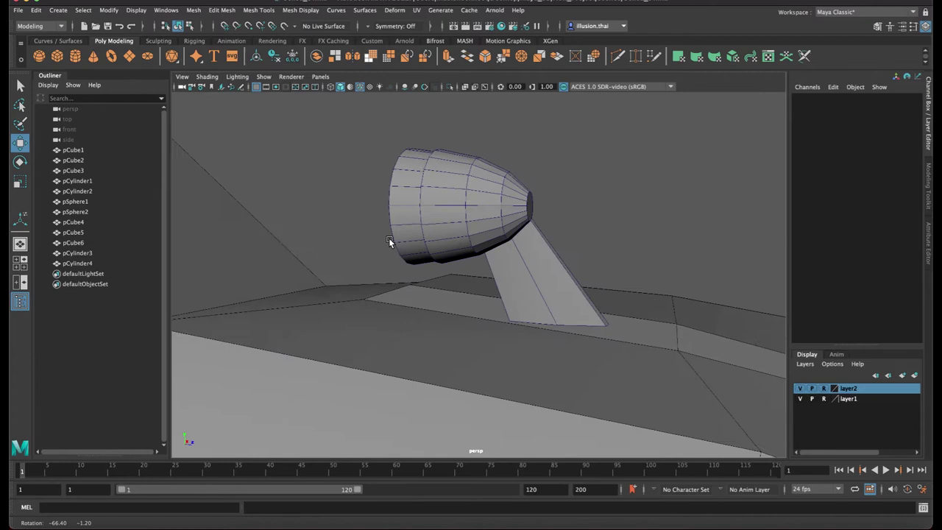
{"action": "left_click", "coordinate": [398, 212]}
Move the side mirror down closer to the hood and check it from the front
{"action": "middle_click_drag", "start_coordinate": [535, 252], "coordinate": [488, 207], "text": "alt"}
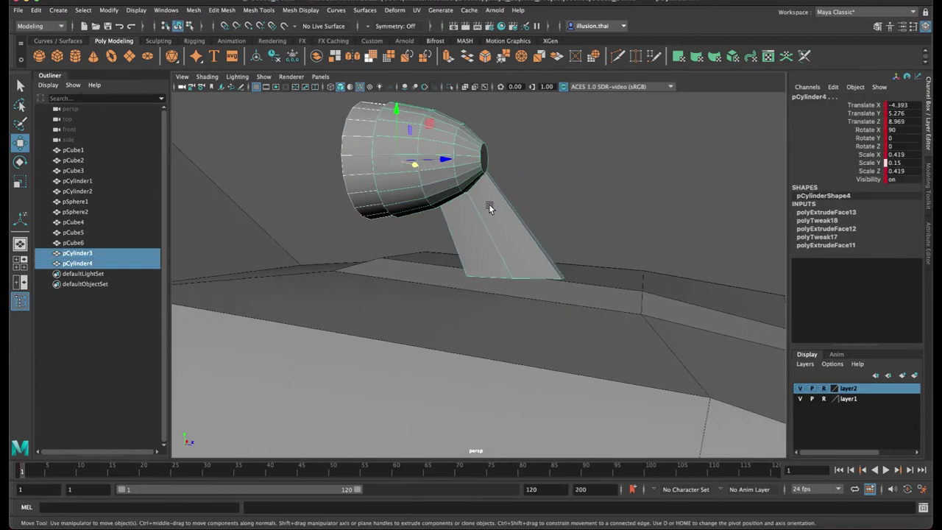
{"action": "mouse_move", "coordinate": [398, 117]}
{"action": "left_mouse_down"}
{"action": "mouse_move", "coordinate": [402, 205]}
{"action": "mouse_move", "coordinate": [406, 194]}
{"action": "mouse_move", "coordinate": [498, 263]}
{"action": "mouse_move", "coordinate": [555, 287]}
{"action": "mouse_move", "coordinate": [450, 302]}
{"action": "mouse_move", "coordinate": [474, 299]}
{"action": "mouse_move", "coordinate": [509, 270]}
{"action": "mouse_move", "coordinate": [458, 279]}
{"action": "mouse_move", "coordinate": [495, 202]}
{"action": "mouse_move", "coordinate": [507, 202]}
{"action": "mouse_move", "coordinate": [463, 272]}
{"action": "left_mouse_up"}
{"action": "left_click", "coordinate": [607, 195]}
{"action": "mouse_move", "coordinate": [607, 195]}
{"action": "left_mouse_down", "text": "alt"}
{"action": "mouse_move", "coordinate": [539, 226]}
{"action": "mouse_move", "coordinate": [555, 209]}
{"action": "mouse_move", "coordinate": [466, 221]}
{"action": "mouse_move", "coordinate": [464, 248]}
{"action": "mouse_move", "coordinate": [498, 252]}
{"action": "left_mouse_up", "text": "alt"}
{"action": "mouse_move", "coordinate": [498, 253]}
{"action": "right_mouse_down", "text": "alt"}
{"action": "mouse_move", "coordinate": [473, 221]}
{"action": "mouse_move", "coordinate": [497, 210]}
{"action": "right_mouse_up", "text": "alt"}
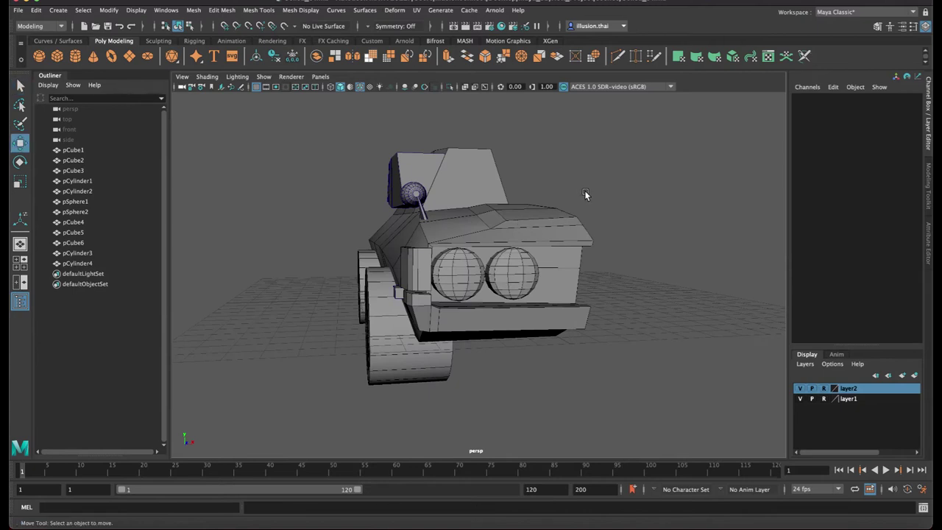
{"action": "left_click_drag", "start_coordinate": [583, 205], "coordinate": [589, 205], "text": "alt"}
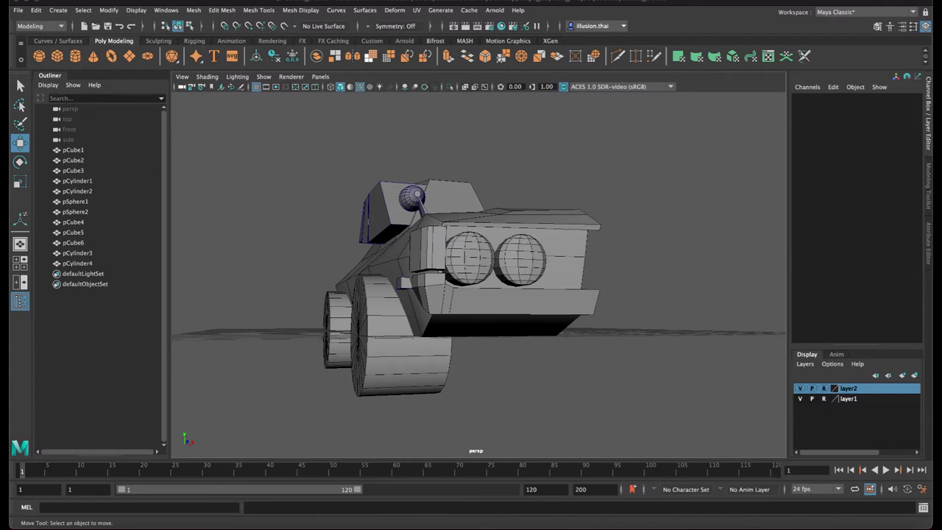
{"action": "mouse_move", "coordinate": [530, 294]}
{"action": "left_mouse_down", "text": "alt"}
{"action": "mouse_move", "coordinate": [645, 276]}
{"action": "mouse_move", "coordinate": [599, 265]}
{"action": "mouse_move", "coordinate": [557, 270]}
{"action": "left_mouse_up", "text": "alt"}
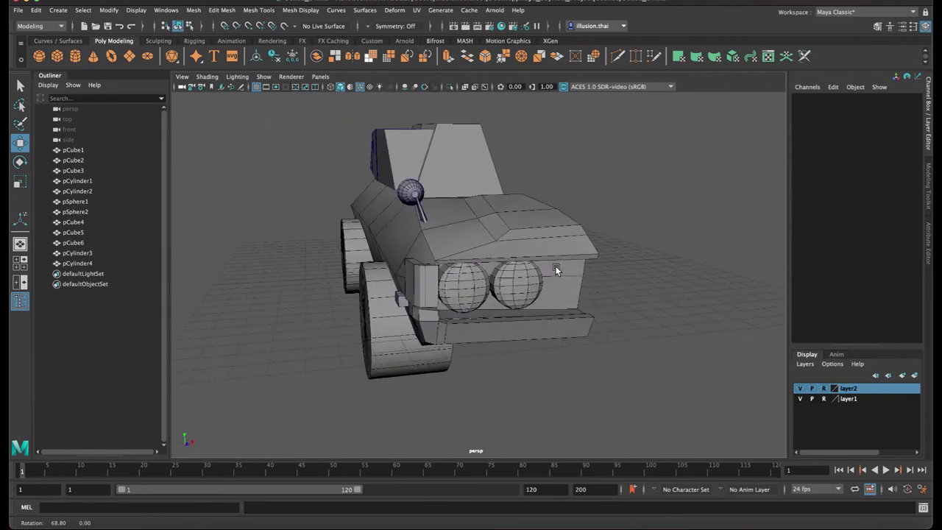
{"action": "scroll", "coordinate": [419, 182], "scroll_direction": "up", "scroll_amount": 2}
Pivot the mirror and strut at the strut's end and scale the mirror head up evenly
{"action": "left_click", "coordinate": [398, 184]}
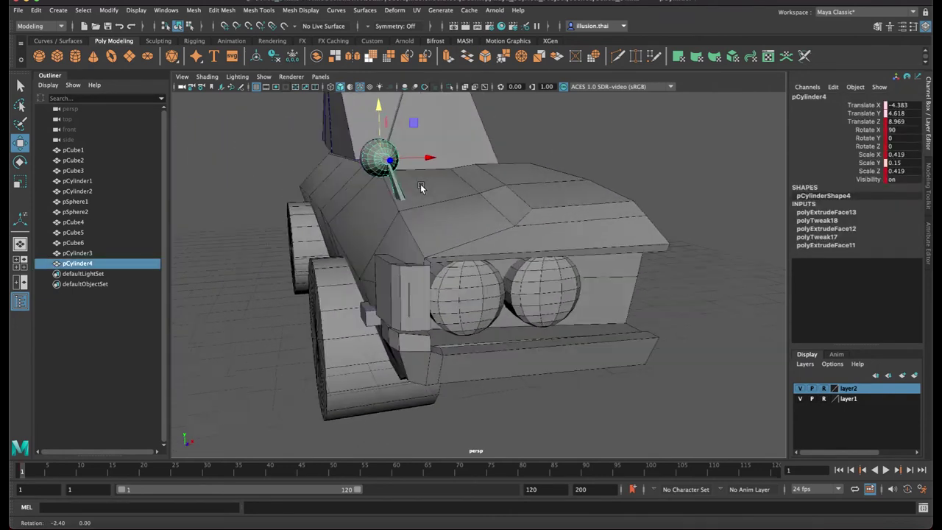
{"action": "key", "text": "f"}
{"action": "left_click_drag", "start_coordinate": [420, 185], "coordinate": [472, 197], "text": "alt"}
{"action": "left_click", "coordinate": [422, 212], "text": "shift"}
{"action": "mouse_move", "coordinate": [422, 213]}
{"action": "left_mouse_down", "text": "alt"}
{"action": "mouse_move", "coordinate": [559, 232]}
{"action": "mouse_move", "coordinate": [503, 209]}
{"action": "mouse_move", "coordinate": [580, 247]}
{"action": "left_mouse_up", "text": "alt"}
{"action": "key", "text": "d"}
{"action": "mouse_move", "coordinate": [453, 232]}
{"action": "left_mouse_down"}
{"action": "mouse_move", "coordinate": [571, 330]}
{"action": "mouse_move", "coordinate": [454, 234]}
{"action": "mouse_move", "coordinate": [489, 274]}
{"action": "mouse_move", "coordinate": [528, 276]}
{"action": "mouse_move", "coordinate": [477, 270]}
{"action": "left_mouse_up"}
{"action": "key", "text": "r"}
{"action": "right_click_drag", "start_coordinate": [477, 269], "coordinate": [487, 315], "text": "alt"}
Select the car body from a close view of the hood and front wheel
{"action": "mouse_move", "coordinate": [486, 315]}
{"action": "left_mouse_down", "text": "alt"}
{"action": "mouse_move", "coordinate": [473, 301]}
{"action": "mouse_move", "coordinate": [485, 319]}
{"action": "mouse_move", "coordinate": [543, 289]}
{"action": "mouse_move", "coordinate": [512, 297]}
{"action": "mouse_move", "coordinate": [545, 280]}
{"action": "mouse_move", "coordinate": [584, 210]}
{"action": "mouse_move", "coordinate": [489, 207]}
{"action": "mouse_move", "coordinate": [459, 193]}
{"action": "left_mouse_up", "text": "alt"}
{"action": "left_click", "coordinate": [584, 210]}
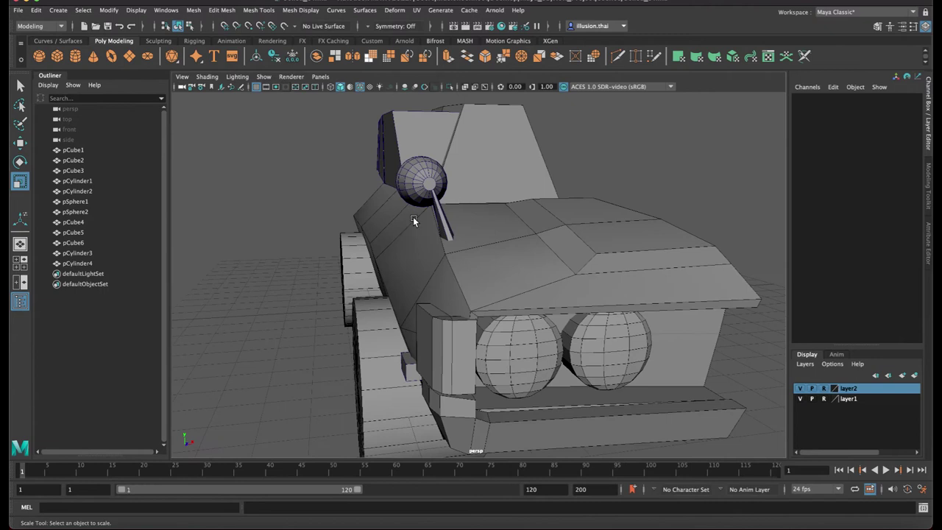
{"action": "left_click_drag", "start_coordinate": [413, 216], "coordinate": [428, 240], "text": "alt"}
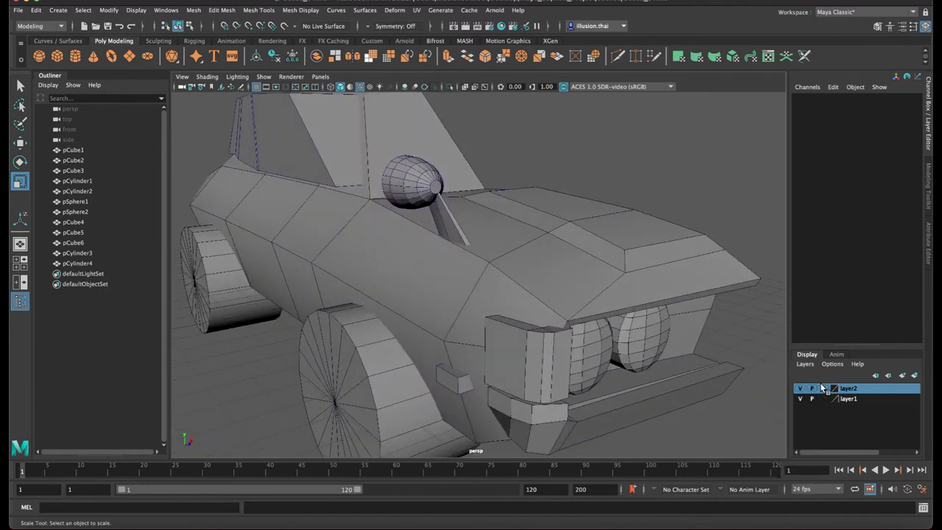
{"action": "left_click", "coordinate": [655, 213]}
Insert a new edge loop along the car body
{"action": "left_click_drag", "start_coordinate": [655, 212], "coordinate": [475, 244], "text": "alt"}
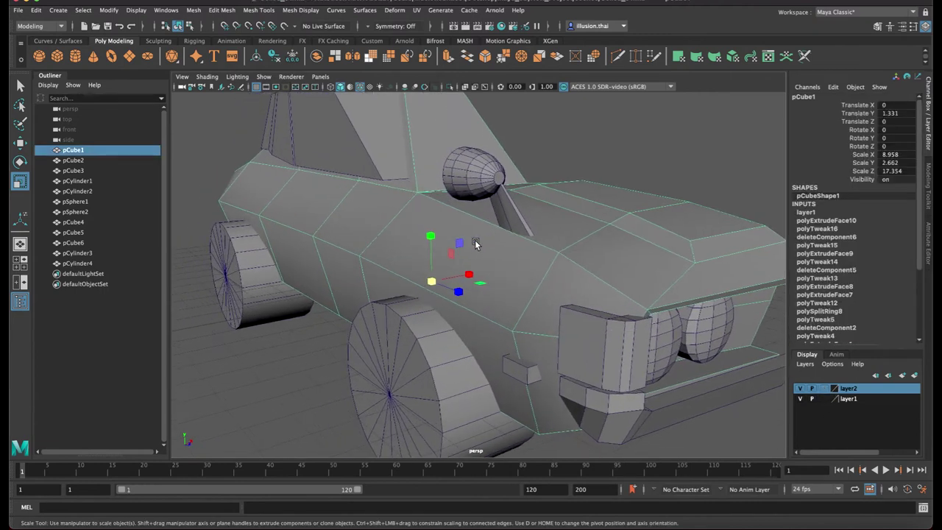
{"action": "left_click", "coordinate": [269, 12]}
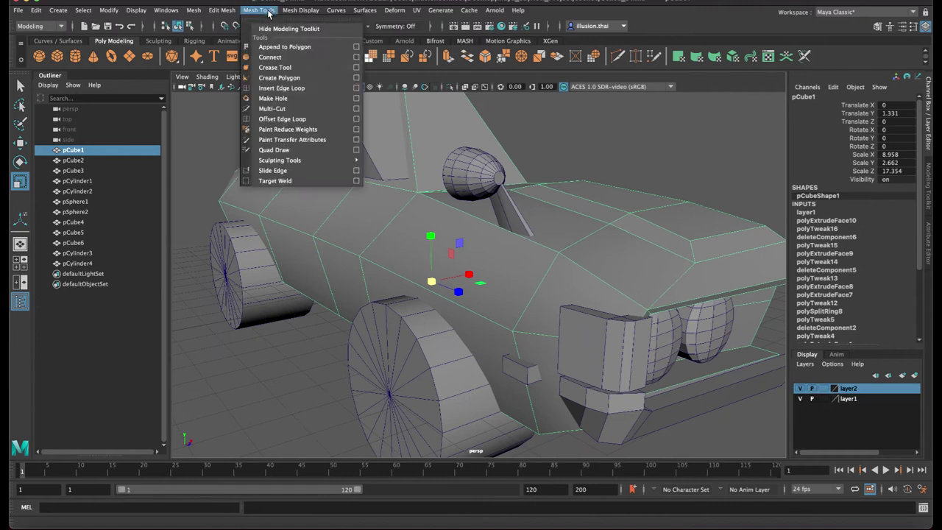
{"action": "left_click", "coordinate": [272, 88]}
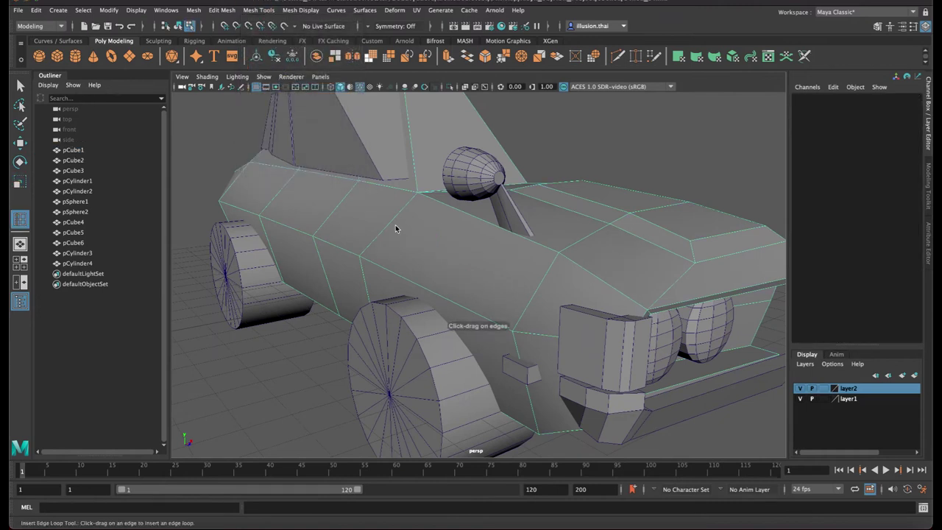
{"action": "left_click", "coordinate": [390, 228]}
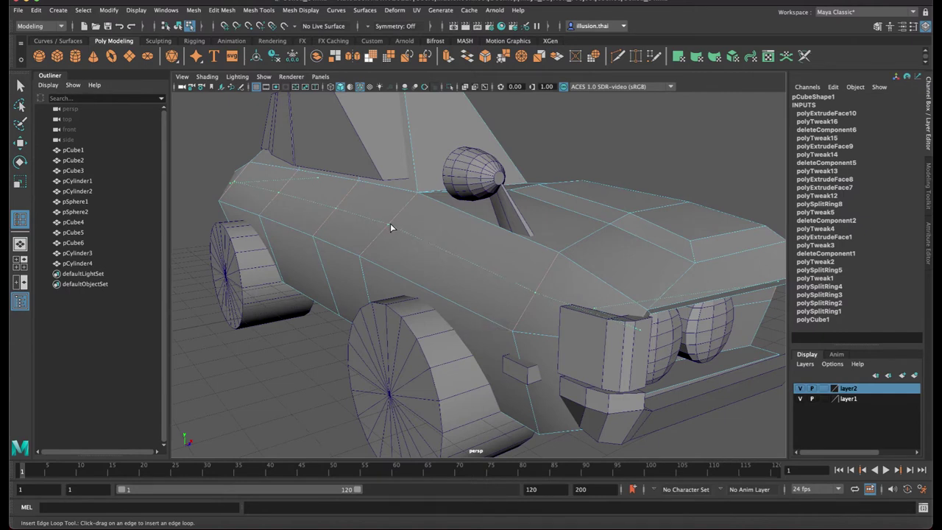
{"action": "left_click", "coordinate": [391, 228]}
{"action": "key", "text": "q"}
Put the car body into edge selection mode
{"action": "right_click", "coordinate": [417, 234]}
{"action": "left_click", "coordinate": [417, 207]}
{"action": "mouse_move", "coordinate": [417, 218]}
{"action": "left_mouse_down", "text": "alt"}
{"action": "mouse_move", "coordinate": [435, 239]}
{"action": "mouse_move", "coordinate": [410, 243]}
{"action": "left_mouse_up", "text": "alt"}
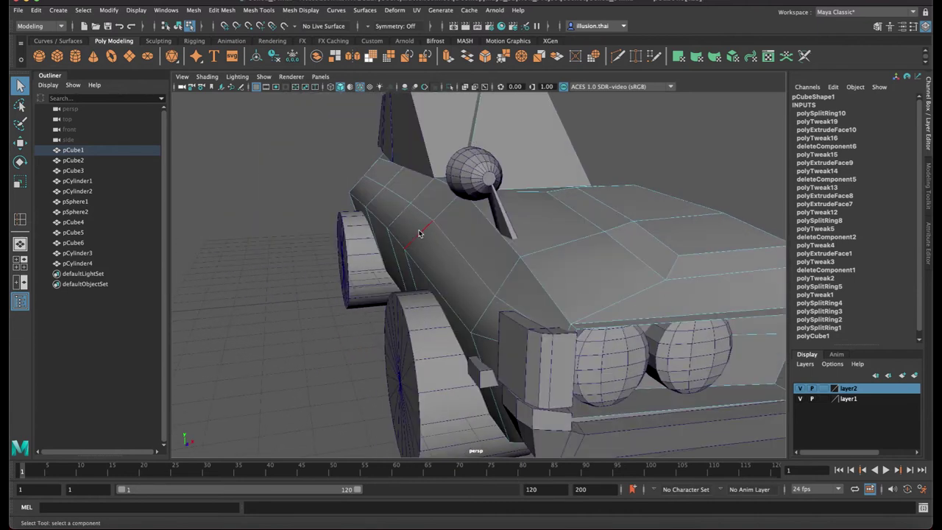
{"action": "right_click_drag", "start_coordinate": [419, 233], "coordinate": [458, 220]}
{"action": "left_click", "coordinate": [636, 162]}
{"action": "right_click", "coordinate": [455, 213]}
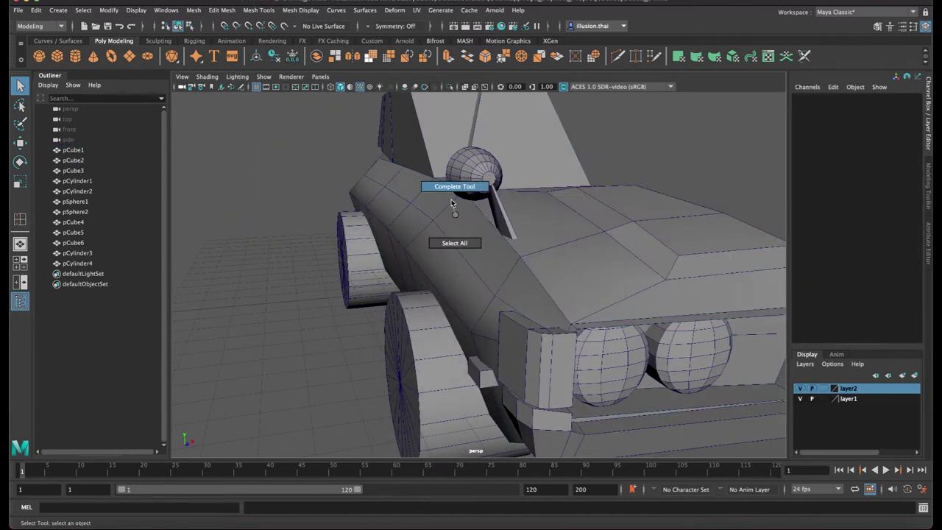
{"action": "left_click", "coordinate": [453, 229]}
{"action": "right_click", "coordinate": [436, 221]}
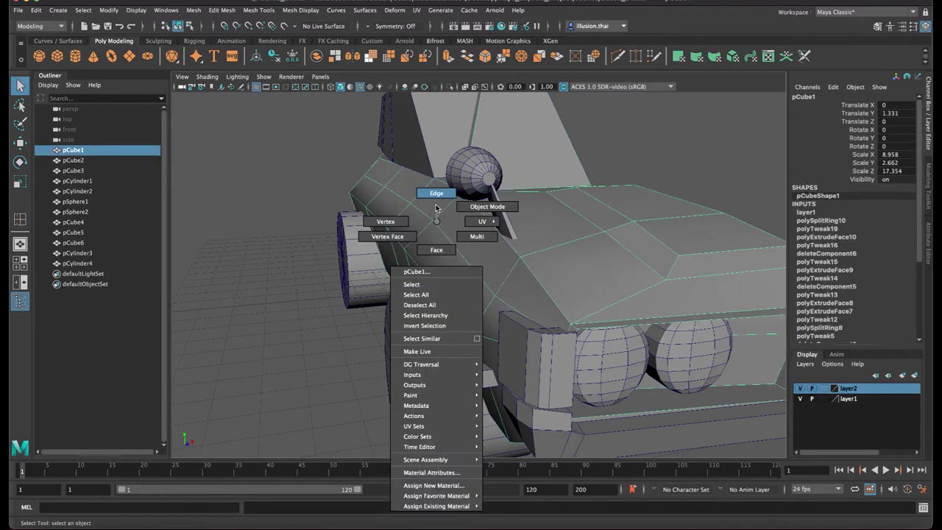
{"action": "left_click", "coordinate": [435, 208]}
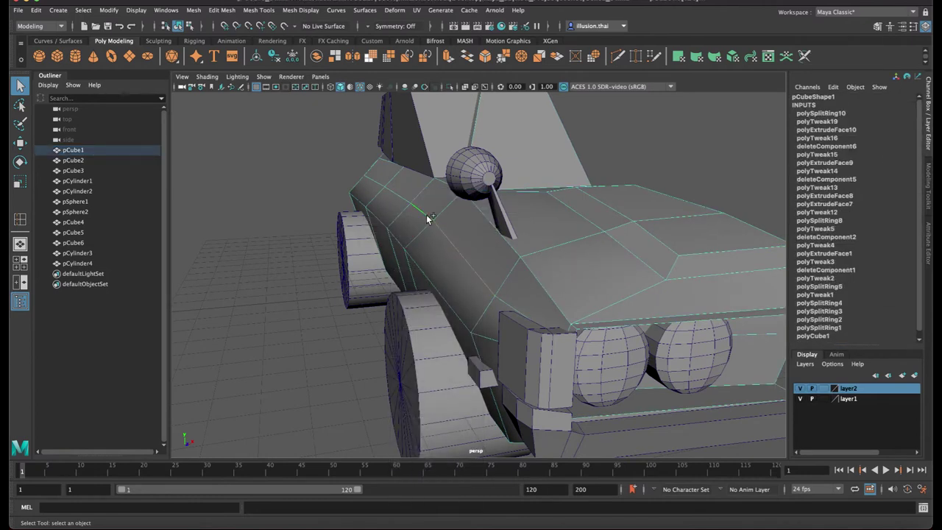
Move the selected body edge along X and flatten it by scaling in X
{"action": "left_click_drag", "start_coordinate": [427, 218], "coordinate": [446, 173], "text": "alt"}
{"action": "left_click_drag", "start_coordinate": [429, 231], "coordinate": [578, 252], "text": "alt"}
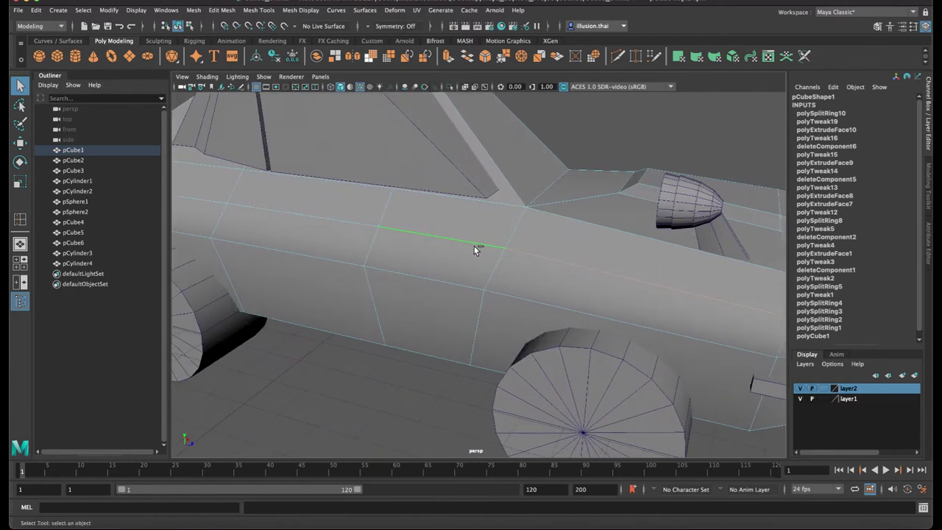
{"action": "mouse_move", "coordinate": [407, 257]}
{"action": "left_mouse_down", "text": "alt"}
{"action": "mouse_move", "coordinate": [448, 259]}
{"action": "mouse_move", "coordinate": [567, 224]}
{"action": "mouse_move", "coordinate": [409, 272]}
{"action": "mouse_move", "coordinate": [556, 242]}
{"action": "mouse_move", "coordinate": [571, 257]}
{"action": "mouse_move", "coordinate": [685, 247]}
{"action": "left_mouse_up", "text": "alt"}
{"action": "key", "text": "w"}
{"action": "left_click_drag", "start_coordinate": [572, 209], "coordinate": [582, 214]}
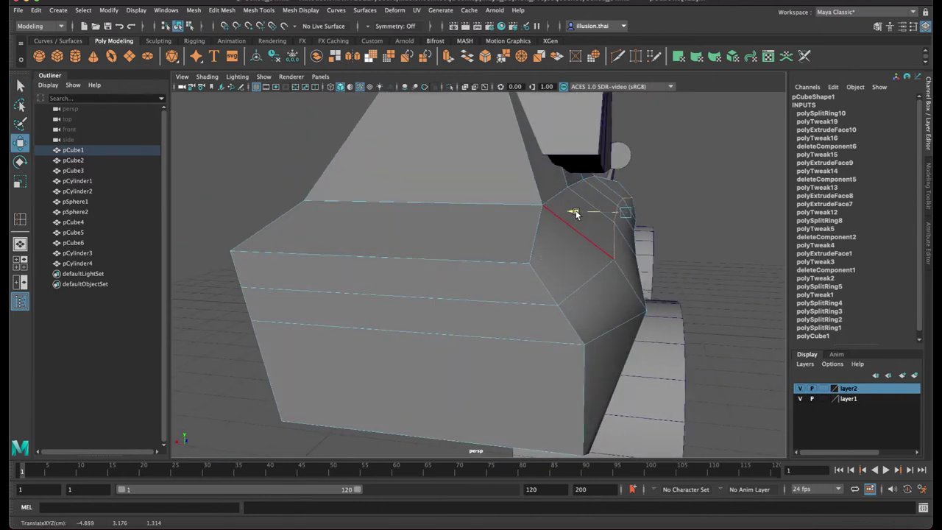
{"action": "key", "text": "r"}
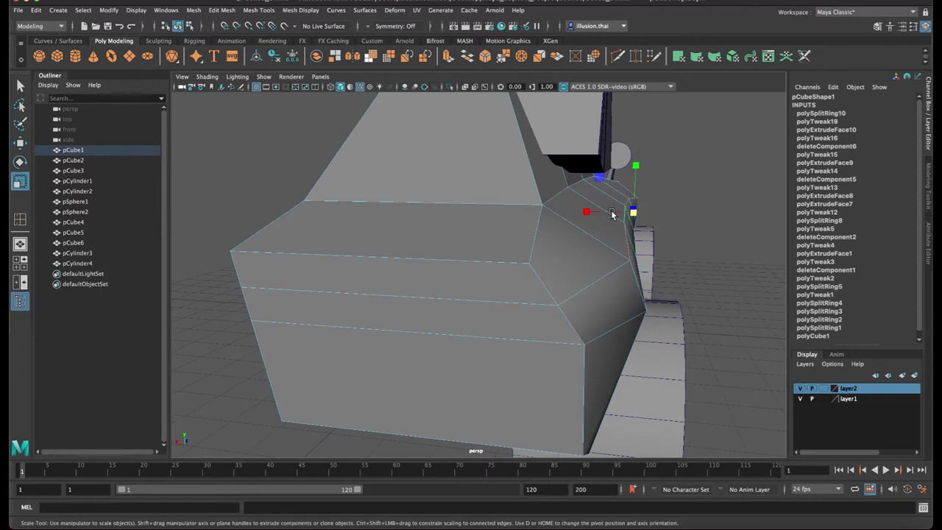
{"action": "mouse_move", "coordinate": [582, 210]}
{"action": "left_mouse_down"}
{"action": "mouse_move", "coordinate": [659, 221]}
{"action": "mouse_move", "coordinate": [534, 231]}
{"action": "mouse_move", "coordinate": [550, 215]}
{"action": "left_mouse_up"}
{"action": "key", "text": "w"}
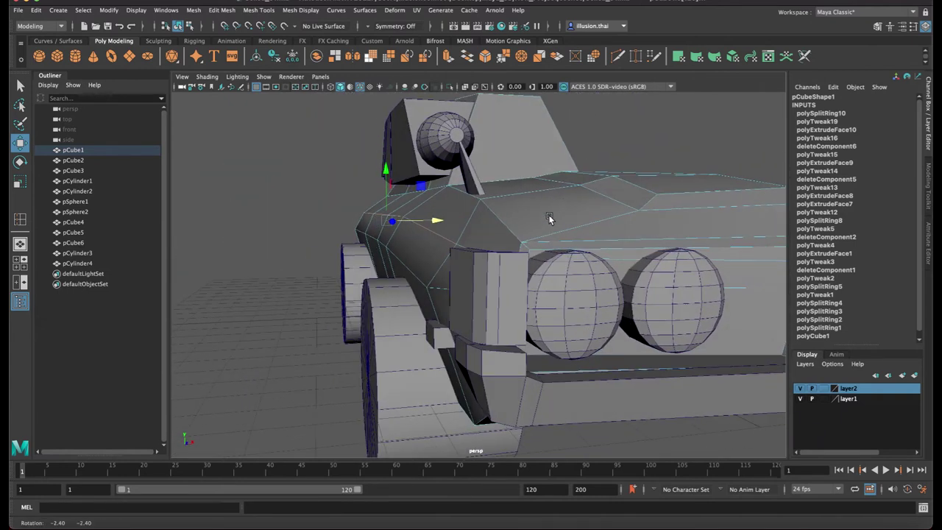
Shift the hood vertex beside the mirror base to X -4.276, Y 3.576, Z 11.069
{"action": "mouse_move", "coordinate": [492, 205]}
{"action": "right_mouse_down"}
{"action": "mouse_move", "coordinate": [486, 192]}
{"action": "mouse_move", "coordinate": [438, 206]}
{"action": "right_mouse_up"}
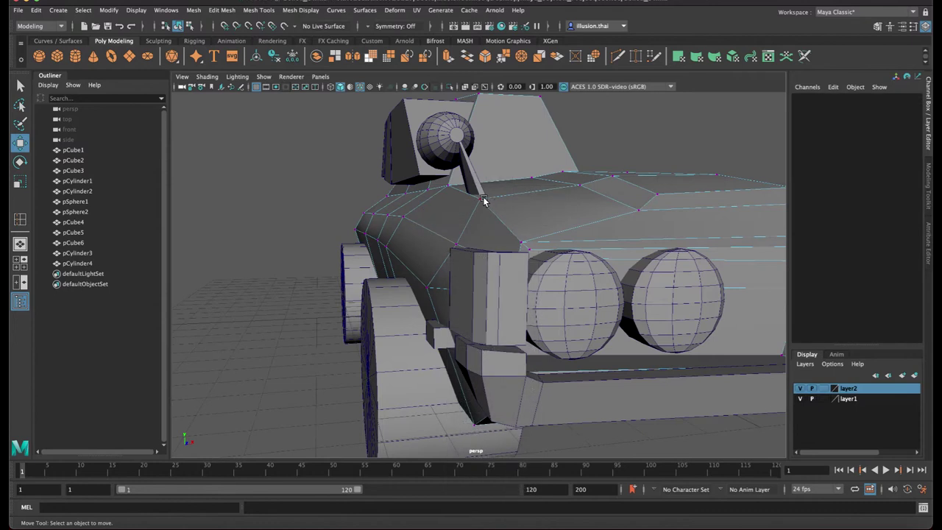
{"action": "mouse_move", "coordinate": [483, 204]}
{"action": "left_mouse_down", "text": "alt"}
{"action": "mouse_move", "coordinate": [462, 181]}
{"action": "mouse_move", "coordinate": [424, 174]}
{"action": "left_mouse_up", "text": "alt"}
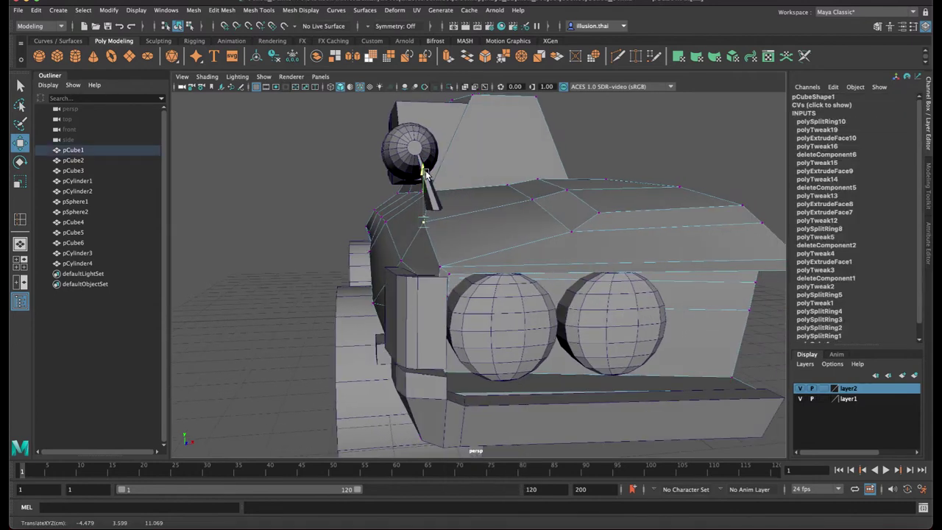
{"action": "mouse_move", "coordinate": [471, 226]}
{"action": "left_mouse_down"}
{"action": "mouse_move", "coordinate": [508, 238]}
{"action": "mouse_move", "coordinate": [572, 231]}
{"action": "mouse_move", "coordinate": [490, 195]}
{"action": "mouse_move", "coordinate": [545, 202]}
{"action": "mouse_move", "coordinate": [449, 176]}
{"action": "mouse_move", "coordinate": [467, 181]}
{"action": "mouse_move", "coordinate": [467, 203]}
{"action": "mouse_move", "coordinate": [535, 185]}
{"action": "mouse_move", "coordinate": [520, 201]}
{"action": "mouse_move", "coordinate": [583, 189]}
{"action": "left_mouse_up"}
Refine the roof vertices, moving the edge right and down and lowering one vertex
{"action": "key", "text": "4"}
{"action": "left_click_drag", "start_coordinate": [595, 140], "coordinate": [537, 143], "text": "alt"}
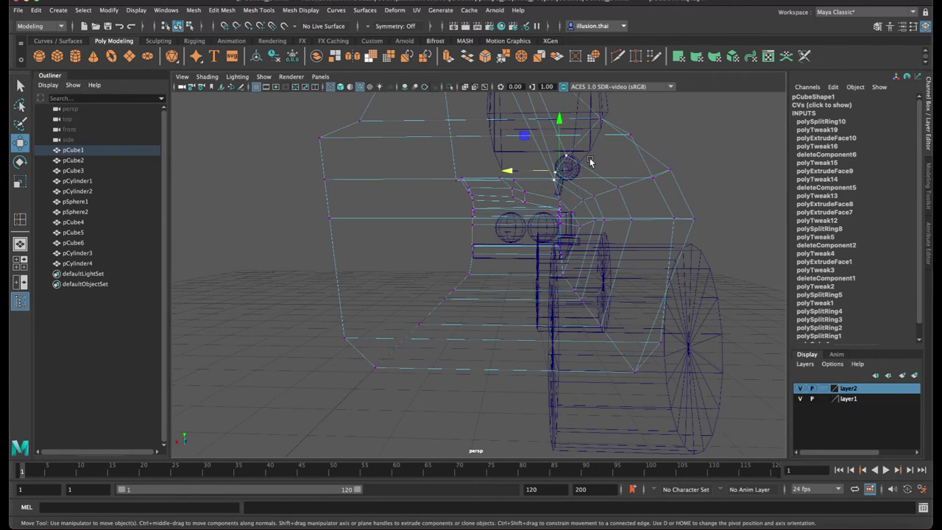
{"action": "left_click_drag", "start_coordinate": [580, 193], "coordinate": [475, 200], "text": "alt"}
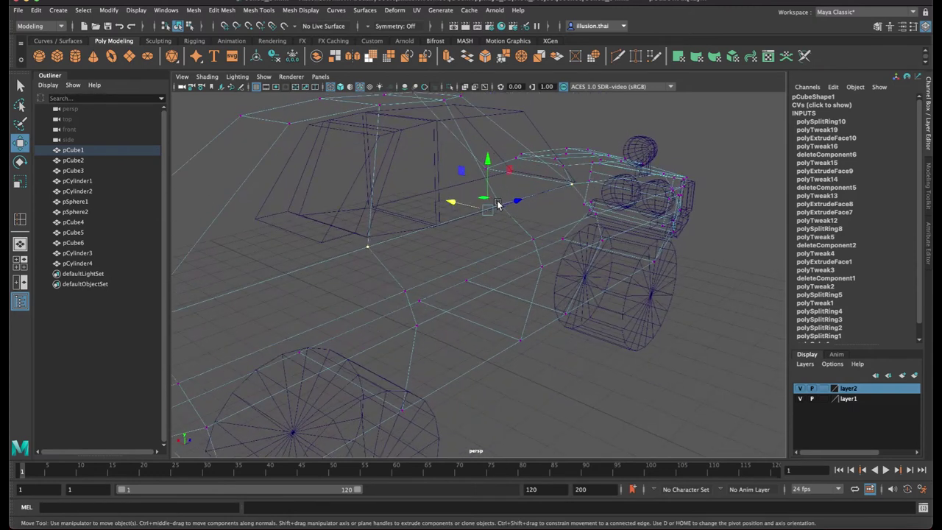
{"action": "key", "text": "5"}
{"action": "mouse_move", "coordinate": [454, 201]}
{"action": "left_mouse_down"}
{"action": "mouse_move", "coordinate": [471, 206]}
{"action": "mouse_move", "coordinate": [421, 180]}
{"action": "mouse_move", "coordinate": [415, 204]}
{"action": "mouse_move", "coordinate": [454, 208]}
{"action": "left_mouse_up"}
{"action": "left_click", "coordinate": [418, 207]}
{"action": "left_click_drag", "start_coordinate": [416, 164], "coordinate": [514, 200]}
{"action": "right_click_drag", "start_coordinate": [430, 202], "coordinate": [473, 184]}
Lower the side mirror's arm and head slightly
{"action": "mouse_move", "coordinate": [515, 136]}
{"action": "left_mouse_down", "text": "alt"}
{"action": "mouse_move", "coordinate": [415, 175]}
{"action": "mouse_move", "coordinate": [538, 170]}
{"action": "mouse_move", "coordinate": [515, 204]}
{"action": "mouse_move", "coordinate": [529, 161]}
{"action": "mouse_move", "coordinate": [502, 182]}
{"action": "mouse_move", "coordinate": [660, 176]}
{"action": "mouse_move", "coordinate": [460, 187]}
{"action": "mouse_move", "coordinate": [469, 180]}
{"action": "mouse_move", "coordinate": [424, 193]}
{"action": "left_mouse_up", "text": "alt"}
{"action": "left_click", "coordinate": [447, 179]}
{"action": "left_click", "coordinate": [567, 154], "text": "shift"}
{"action": "key", "text": "w"}
{"action": "left_click", "coordinate": [660, 176]}
{"action": "left_click", "coordinate": [406, 194]}
{"action": "left_click", "coordinate": [500, 178]}
Scale both headlight spheres down uniformly, bringing pSphere2 to 0.705
{"action": "mouse_move", "coordinate": [498, 181]}
{"action": "left_mouse_down", "text": "alt"}
{"action": "mouse_move", "coordinate": [484, 181]}
{"action": "mouse_move", "coordinate": [501, 194]}
{"action": "mouse_move", "coordinate": [483, 195]}
{"action": "left_mouse_up", "text": "alt"}
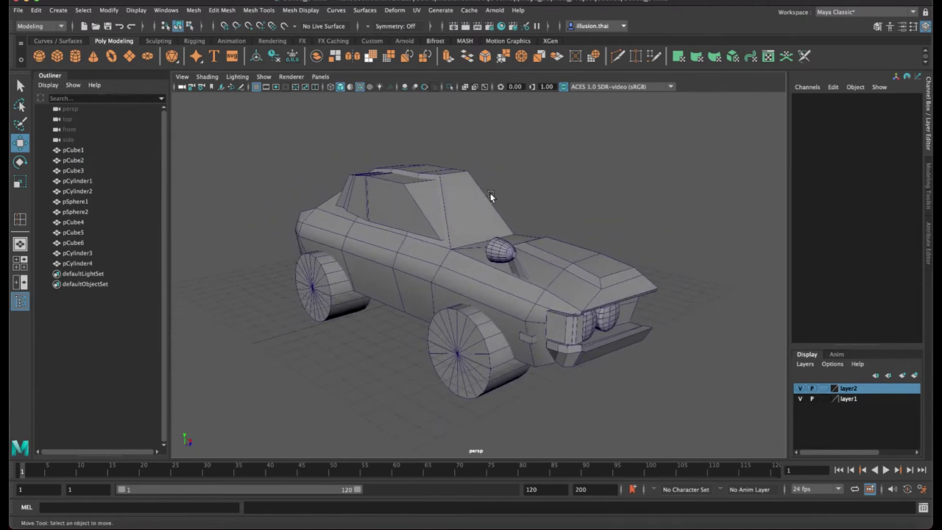
{"action": "mouse_move", "coordinate": [505, 196]}
{"action": "left_mouse_down", "text": "alt"}
{"action": "mouse_move", "coordinate": [540, 213]}
{"action": "mouse_move", "coordinate": [469, 206]}
{"action": "mouse_move", "coordinate": [493, 213]}
{"action": "mouse_move", "coordinate": [492, 193]}
{"action": "mouse_move", "coordinate": [456, 209]}
{"action": "left_mouse_up", "text": "alt"}
{"action": "left_click", "coordinate": [382, 210]}
{"action": "left_click", "coordinate": [478, 212], "text": "shift"}
{"action": "key", "text": "r"}
{"action": "left_click", "coordinate": [299, 133]}
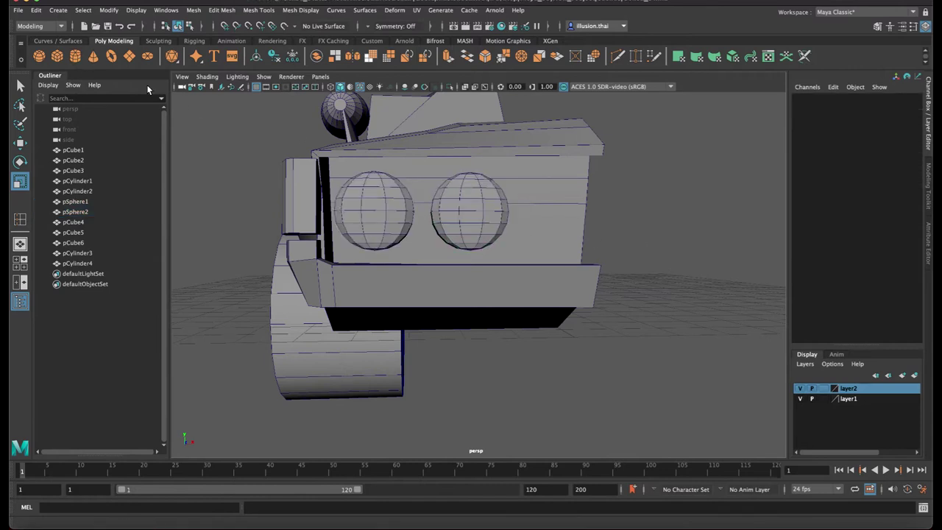
Create a cylinder, rotate it 90 degrees in X, and place it in front of the left headlight
{"action": "left_click", "coordinate": [75, 56]}
{"action": "key", "text": "w"}
{"action": "key", "text": "d"}
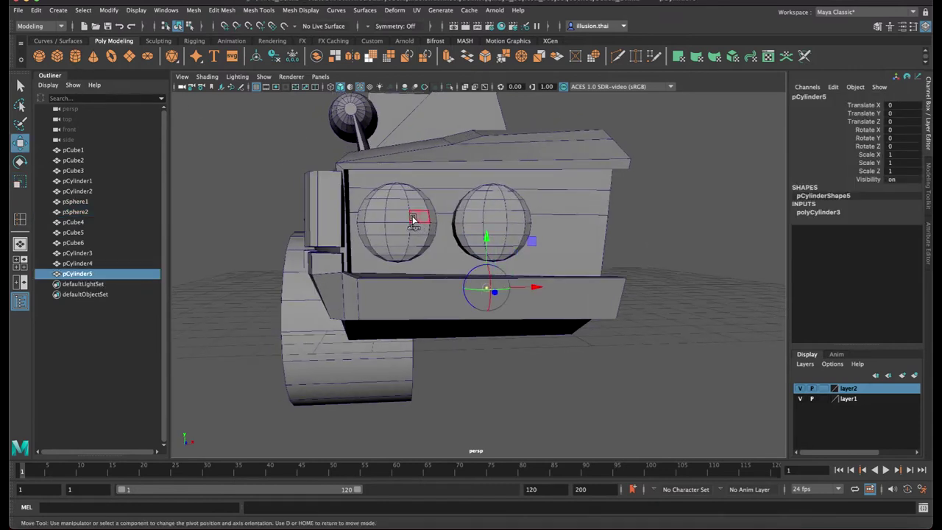
{"action": "mouse_move", "coordinate": [410, 215]}
{"action": "middle_mouse_down"}
{"action": "mouse_move", "coordinate": [421, 234]}
{"action": "mouse_move", "coordinate": [414, 245]}
{"action": "middle_mouse_up"}
{"action": "key", "text": "e"}
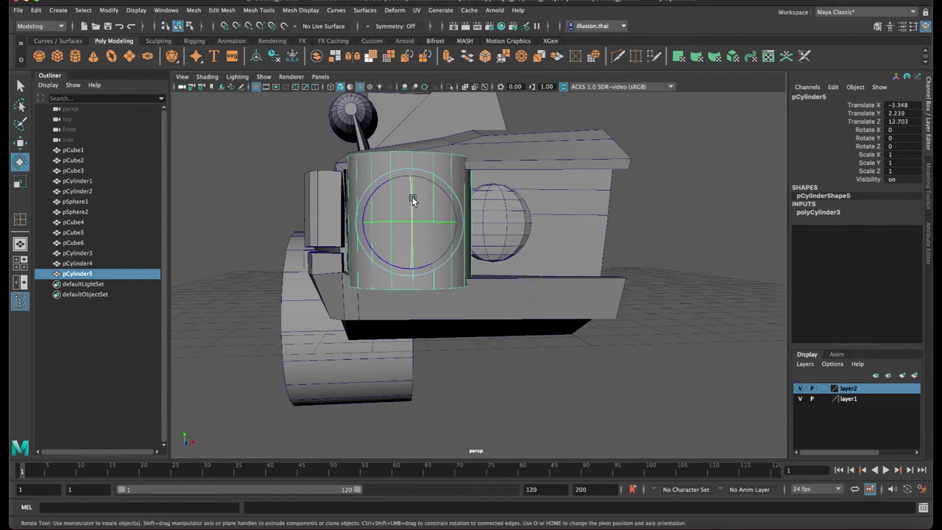
{"action": "middle_click_drag", "start_coordinate": [412, 201], "coordinate": [417, 248]}
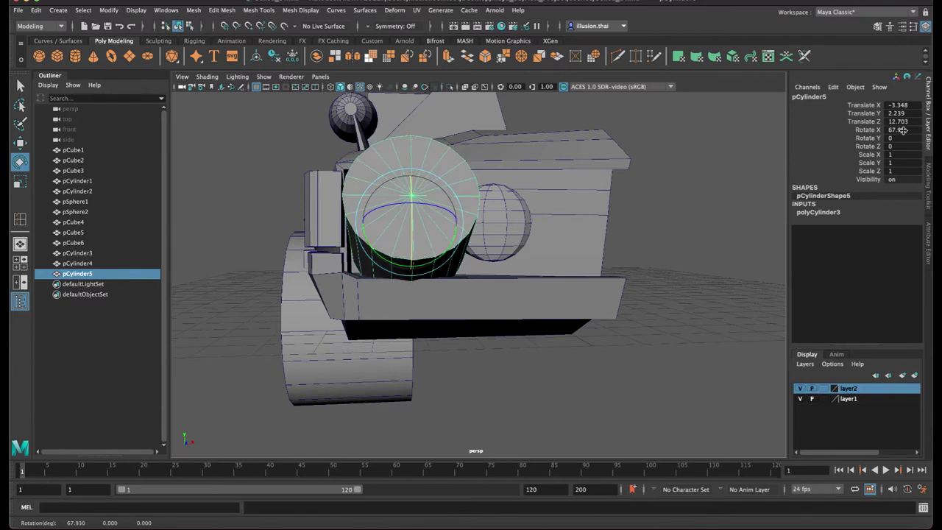
{"action": "type", "text": "90"}
{"action": "key", "text": "Return"}
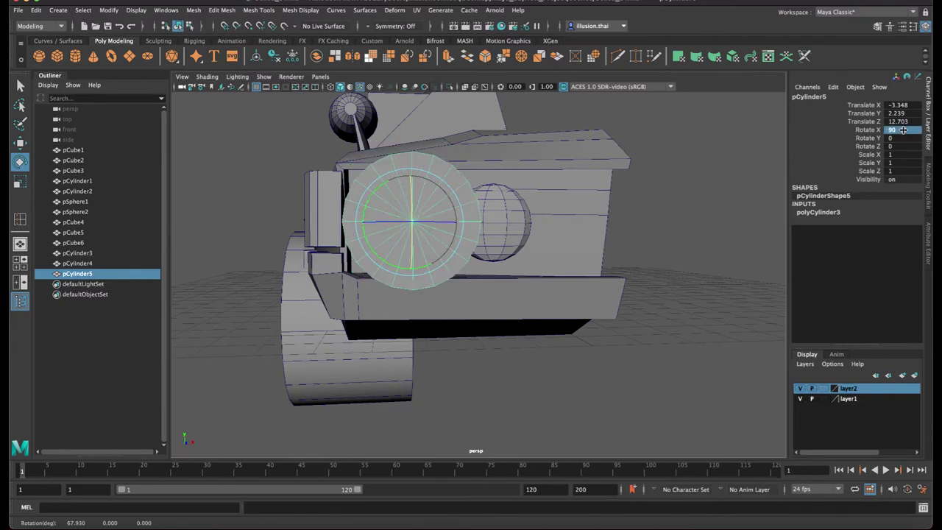
{"action": "mouse_move", "coordinate": [453, 204]}
{"action": "left_mouse_down", "text": "alt"}
{"action": "mouse_move", "coordinate": [506, 211]}
{"action": "mouse_move", "coordinate": [469, 195]}
{"action": "left_mouse_up", "text": "alt"}
{"action": "key", "text": "w"}
{"action": "left_click_drag", "start_coordinate": [397, 224], "coordinate": [480, 237]}
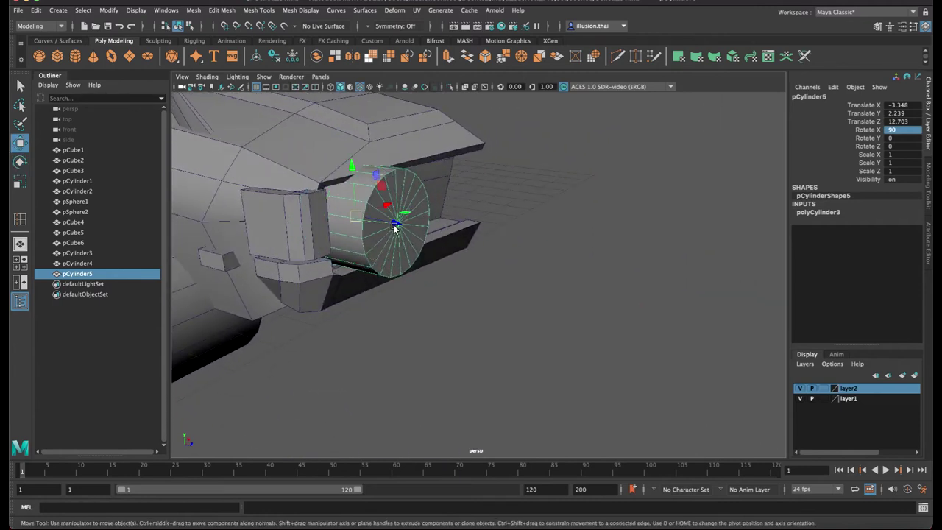
Set the cylinder's cap subdivisions to 0, then extrude, inset and recess the front cap into a ring
{"action": "left_click", "coordinate": [823, 214]}
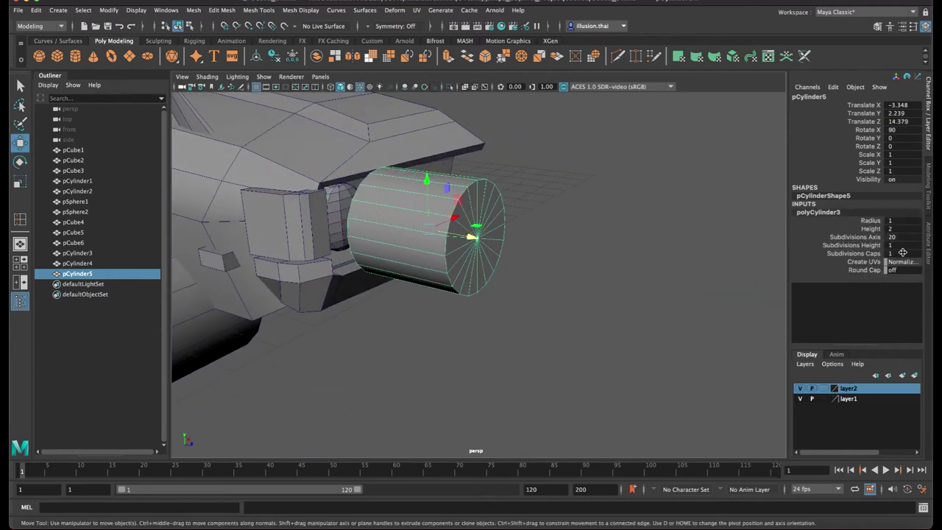
{"action": "type", "text": "0"}
{"action": "key", "text": "Return"}
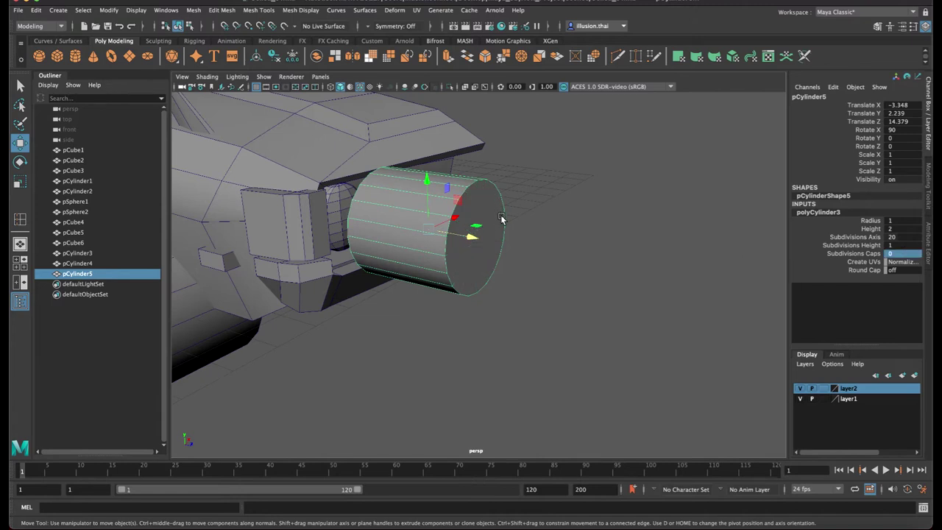
{"action": "right_click_drag", "start_coordinate": [497, 211], "coordinate": [499, 234]}
{"action": "left_click", "coordinate": [500, 240]}
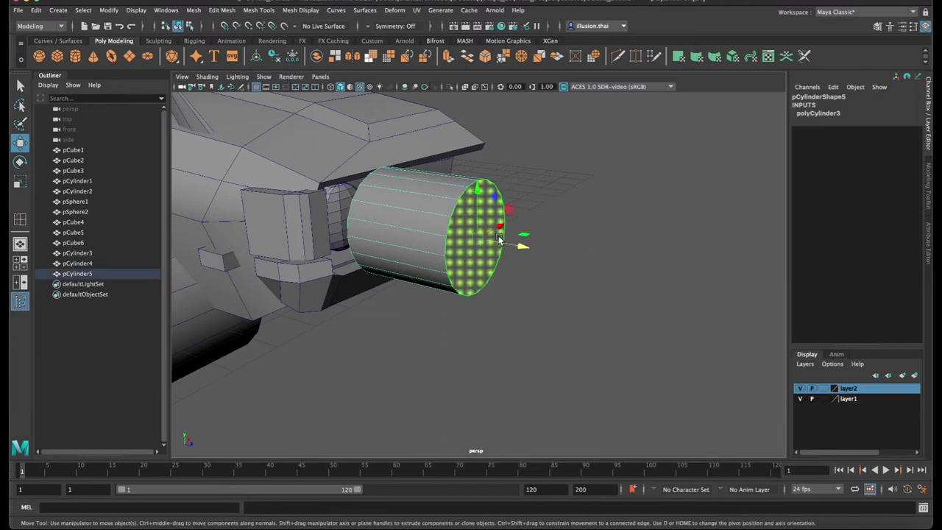
{"action": "key", "text": "ctrl+e"}
{"action": "left_click_drag", "start_coordinate": [500, 240], "coordinate": [496, 231], "text": "alt"}
{"action": "mouse_move", "coordinate": [431, 225]}
{"action": "left_mouse_down", "text": "alt"}
{"action": "mouse_move", "coordinate": [406, 236]}
{"action": "mouse_move", "coordinate": [342, 236]}
{"action": "left_mouse_up", "text": "alt"}
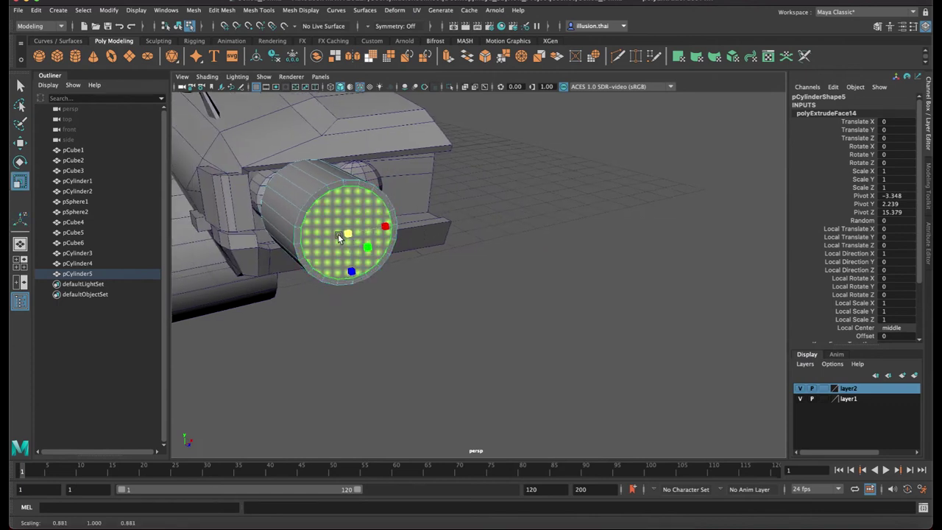
{"action": "key", "text": "ctrl+e"}
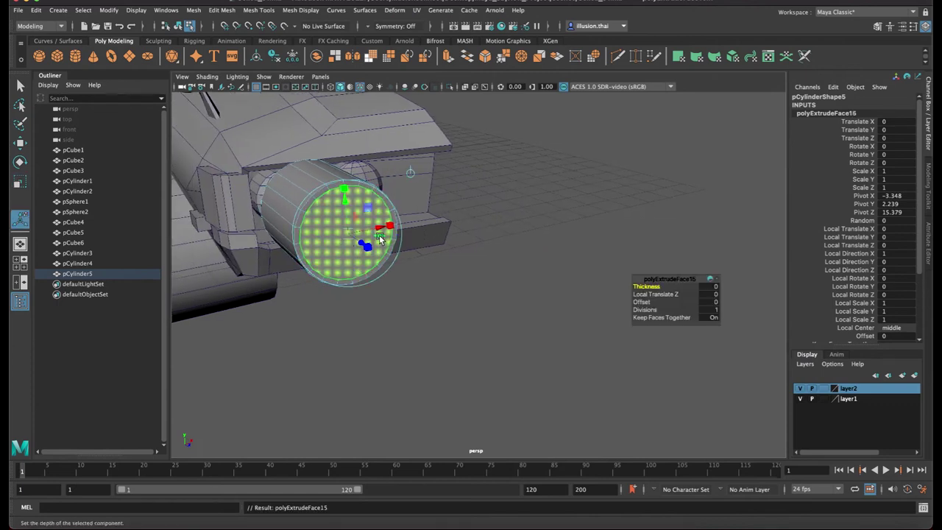
{"action": "key", "text": "w"}
{"action": "left_click_drag", "start_coordinate": [370, 245], "coordinate": [355, 243]}
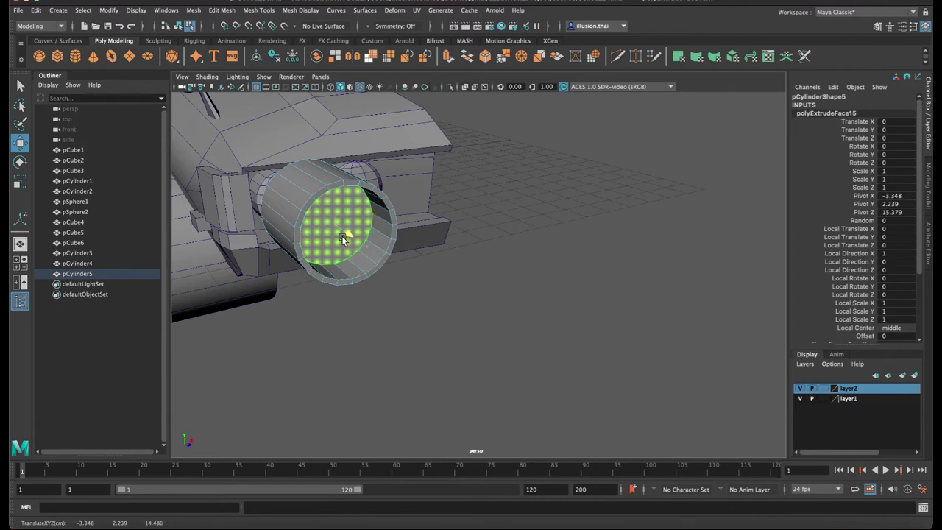
{"action": "key", "text": "q"}
{"action": "right_click_drag", "start_coordinate": [376, 226], "coordinate": [393, 213]}
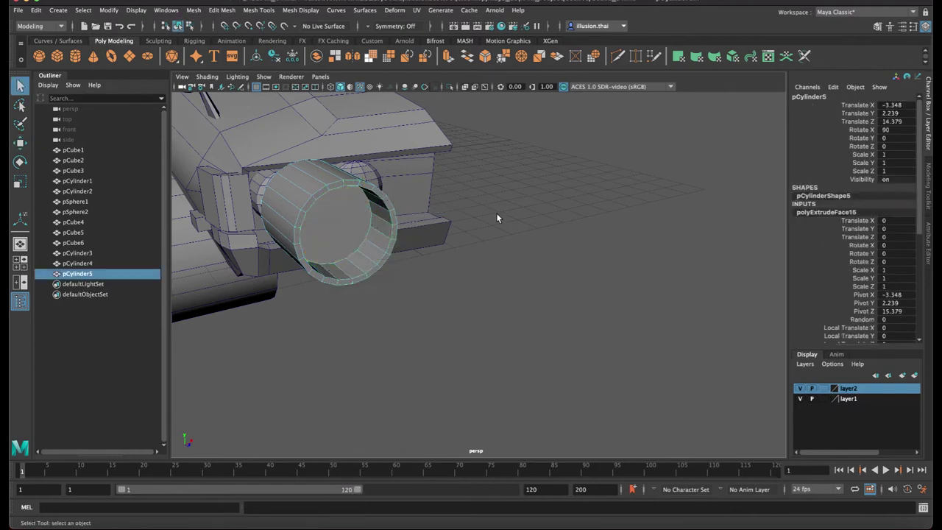
Fit the ring (pCylinder5) around the left headlight, then duplicate it onto the right headlight as pCylinder6
{"action": "mouse_move", "coordinate": [356, 216]}
{"action": "left_mouse_down", "text": "alt"}
{"action": "mouse_move", "coordinate": [387, 217]}
{"action": "mouse_move", "coordinate": [290, 199]}
{"action": "mouse_move", "coordinate": [477, 182]}
{"action": "mouse_move", "coordinate": [374, 202]}
{"action": "mouse_move", "coordinate": [455, 188]}
{"action": "left_mouse_up", "text": "alt"}
{"action": "key", "text": "w"}
{"action": "key", "text": "r"}
{"action": "key", "text": "w"}
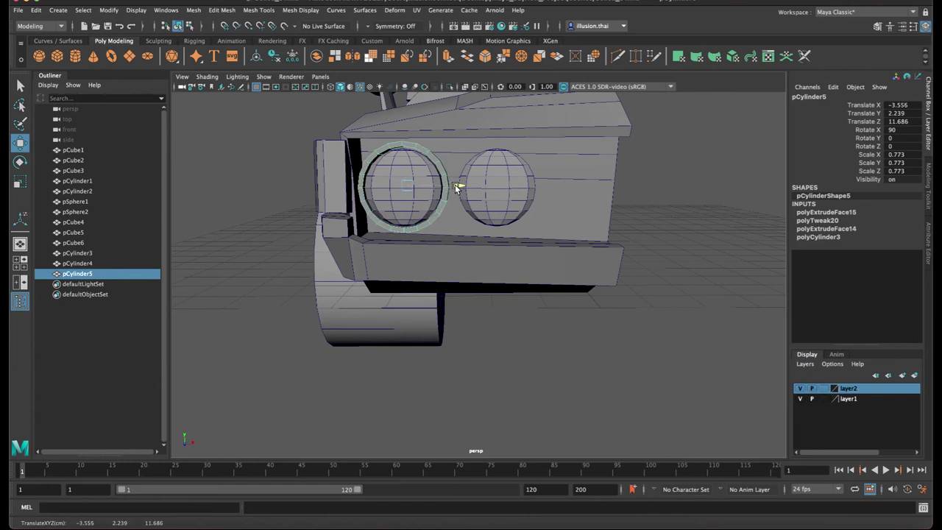
{"action": "left_click_drag", "start_coordinate": [456, 188], "coordinate": [423, 191], "text": "alt"}
{"action": "left_click_drag", "start_coordinate": [290, 187], "coordinate": [292, 187]}
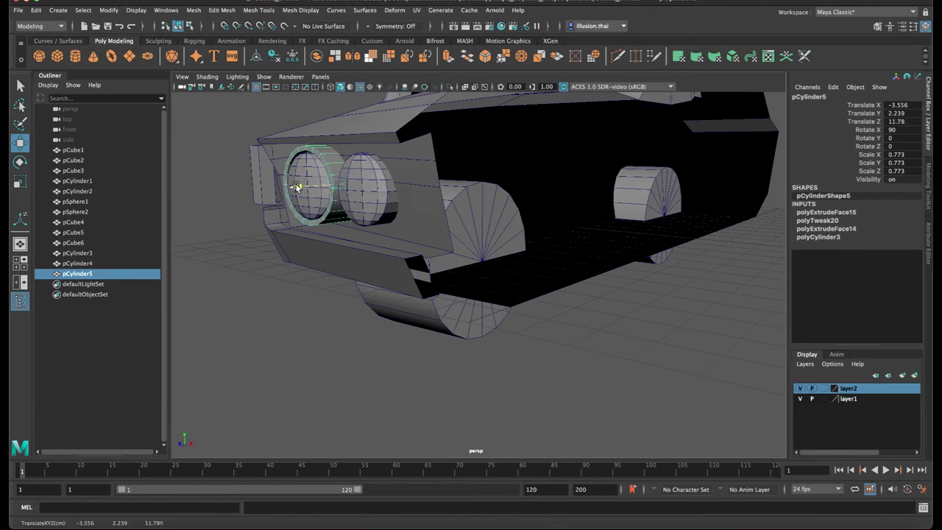
{"action": "left_click", "coordinate": [300, 198], "text": "shift"}
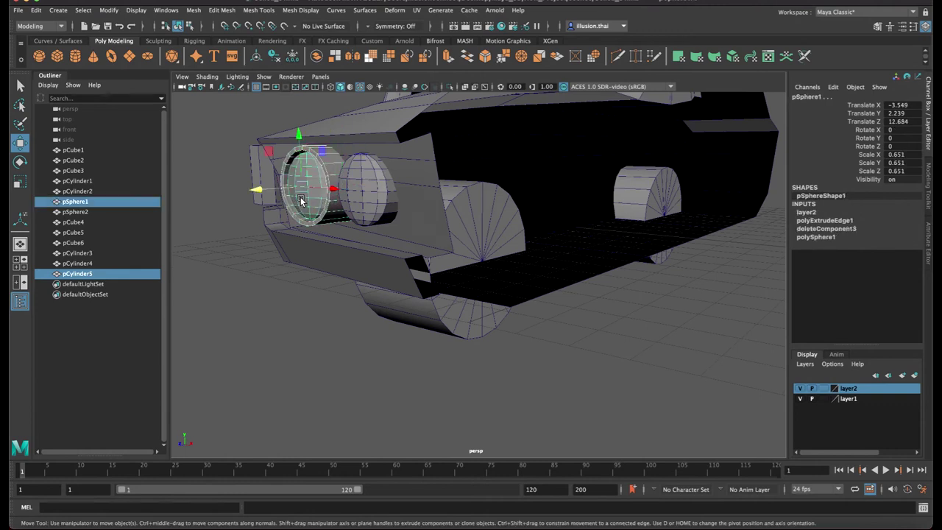
{"action": "left_click_drag", "start_coordinate": [269, 192], "coordinate": [299, 189]}
{"action": "left_click", "coordinate": [296, 210]}
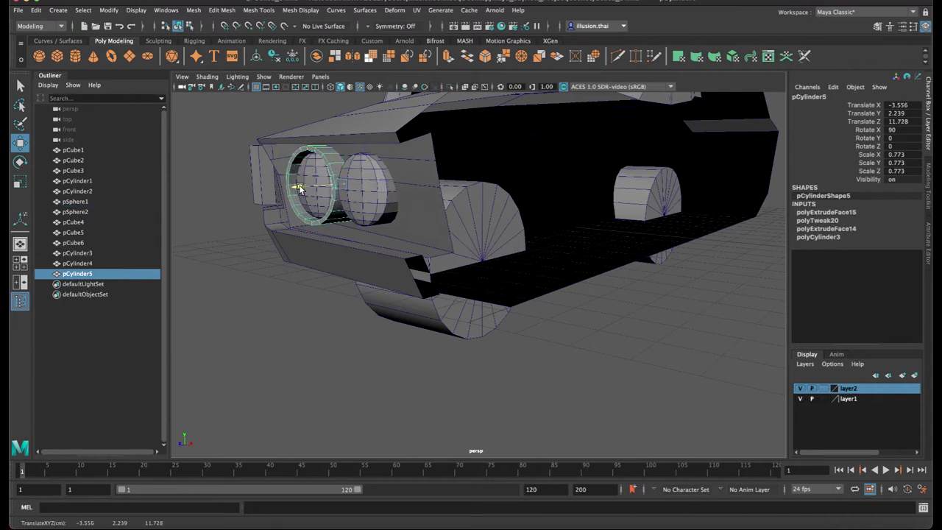
{"action": "key", "text": "ctrl+d"}
{"action": "mouse_move", "coordinate": [374, 187]}
{"action": "left_mouse_down"}
{"action": "mouse_move", "coordinate": [404, 185]}
{"action": "mouse_move", "coordinate": [432, 200]}
{"action": "mouse_move", "coordinate": [512, 182]}
{"action": "mouse_move", "coordinate": [412, 214]}
{"action": "mouse_move", "coordinate": [354, 202]}
{"action": "left_mouse_up"}
Save the car scene with Ctrl+S and orbit round to review the ringed headlights
{"action": "left_click", "coordinate": [412, 213]}
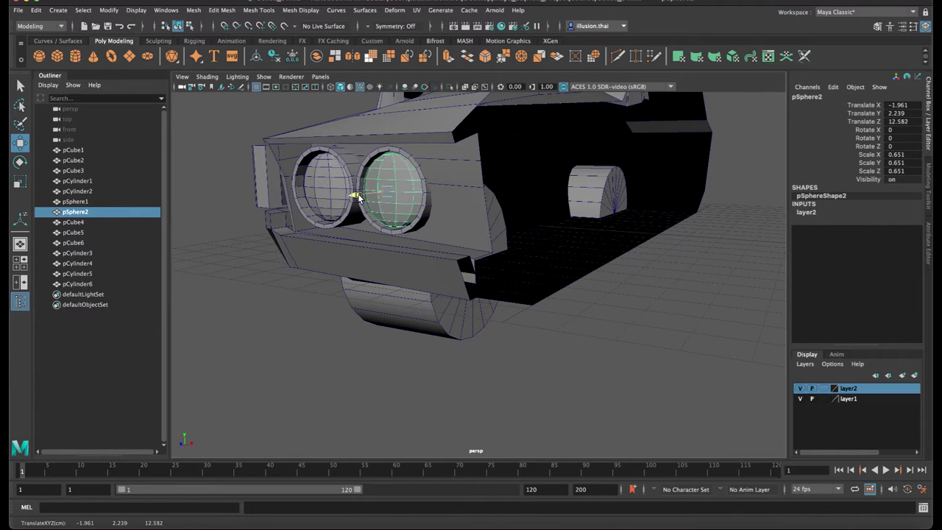
{"action": "mouse_move", "coordinate": [520, 295]}
{"action": "left_mouse_down", "text": "alt"}
{"action": "mouse_move", "coordinate": [527, 319]}
{"action": "mouse_move", "coordinate": [616, 345]}
{"action": "left_mouse_up", "text": "alt"}
{"action": "left_click", "coordinate": [616, 345]}
{"action": "key", "text": "ctrl+s"}
{"action": "mouse_move", "coordinate": [555, 328]}
{"action": "left_mouse_down", "text": "alt"}
{"action": "mouse_move", "coordinate": [568, 328]}
{"action": "mouse_move", "coordinate": [565, 303]}
{"action": "mouse_move", "coordinate": [578, 325]}
{"action": "left_mouse_up", "text": "alt"}
{"action": "mouse_move", "coordinate": [579, 326]}
{"action": "right_mouse_down", "text": "alt"}
{"action": "mouse_move", "coordinate": [584, 319]}
{"action": "mouse_move", "coordinate": [519, 314]}
{"action": "right_mouse_up", "text": "alt"}
{"action": "mouse_move", "coordinate": [519, 312]}
{"action": "left_mouse_down", "text": "alt"}
{"action": "mouse_move", "coordinate": [462, 301]}
{"action": "mouse_move", "coordinate": [583, 347]}
{"action": "mouse_move", "coordinate": [455, 306]}
{"action": "mouse_move", "coordinate": [536, 279]}
{"action": "left_mouse_up", "text": "alt"}
{"action": "mouse_move", "coordinate": [536, 278]}
{"action": "right_mouse_down", "text": "alt"}
{"action": "mouse_move", "coordinate": [498, 281]}
{"action": "mouse_move", "coordinate": [524, 280]}
{"action": "right_mouse_up", "text": "alt"}
{"action": "mouse_move", "coordinate": [524, 279]}
{"action": "left_mouse_down", "text": "alt"}
{"action": "mouse_move", "coordinate": [505, 260]}
{"action": "mouse_move", "coordinate": [487, 265]}
{"action": "left_mouse_up", "text": "alt"}
Select the front wheel, pCylinder2, in object mode
{"action": "left_click", "coordinate": [564, 300]}
{"action": "right_click_drag", "start_coordinate": [564, 300], "coordinate": [499, 293], "text": "alt"}
{"action": "right_click", "coordinate": [488, 261]}
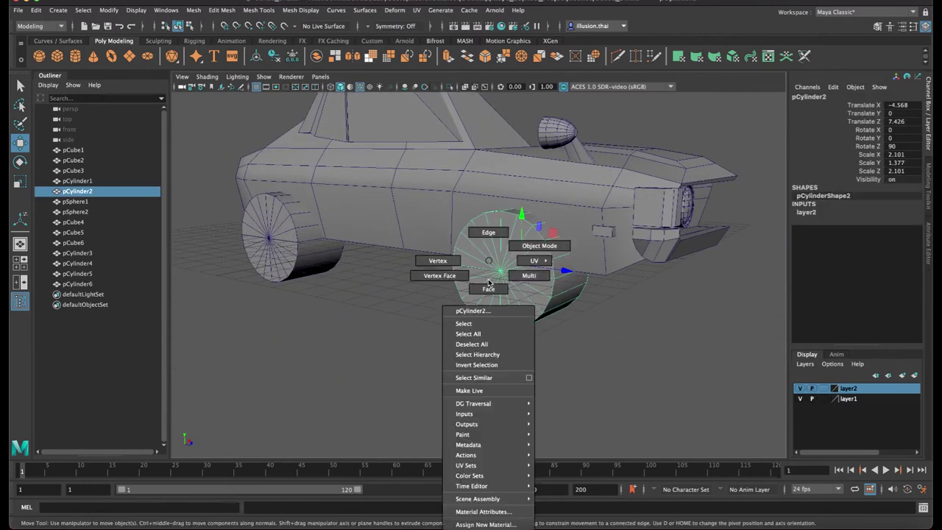
{"action": "left_click", "coordinate": [540, 246]}
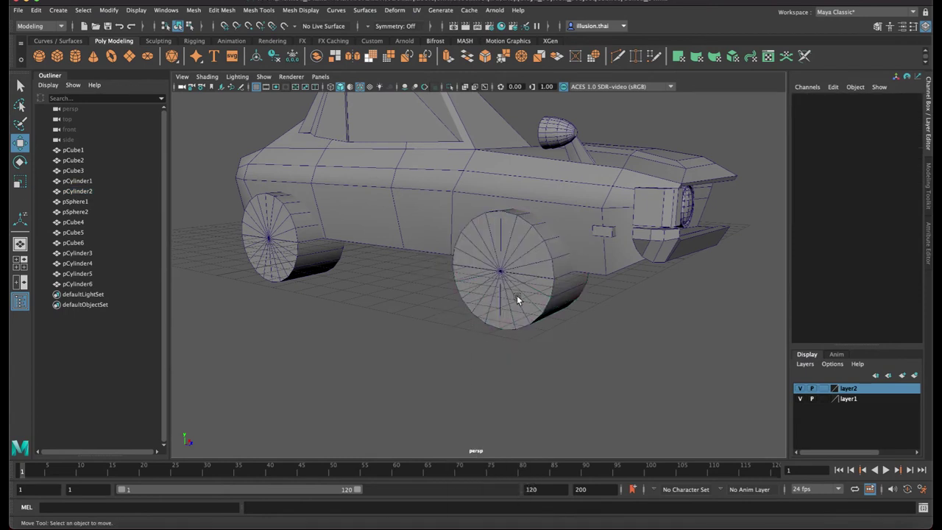
{"action": "left_click_drag", "start_coordinate": [490, 307], "coordinate": [741, 264], "text": "alt"}
{"action": "double_click", "coordinate": [808, 213]}
{"action": "key", "text": "Return"}
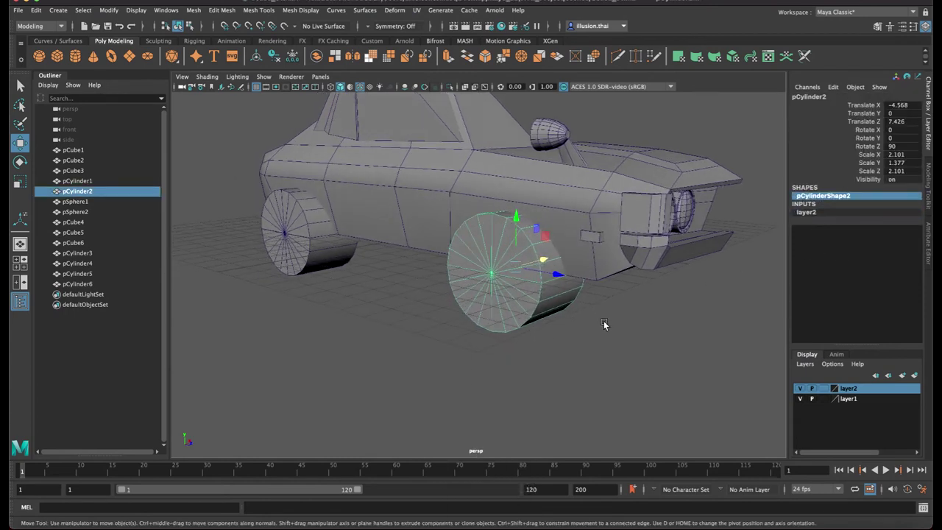
{"action": "mouse_move", "coordinate": [490, 297]}
{"action": "left_mouse_down", "text": "alt"}
{"action": "mouse_move", "coordinate": [450, 285]}
{"action": "mouse_move", "coordinate": [436, 296]}
{"action": "mouse_move", "coordinate": [420, 267]}
{"action": "mouse_move", "coordinate": [435, 283]}
{"action": "mouse_move", "coordinate": [452, 280]}
{"action": "left_mouse_up", "text": "alt"}
Pull the front wheel out to Translate X -9.042 and marquee-select its faces
{"action": "key", "text": "r"}
{"action": "key", "text": "w"}
{"action": "mouse_move", "coordinate": [518, 269]}
{"action": "left_mouse_down"}
{"action": "mouse_move", "coordinate": [399, 267]}
{"action": "mouse_move", "coordinate": [319, 253]}
{"action": "left_mouse_up"}
{"action": "right_click_drag", "start_coordinate": [321, 242], "coordinate": [253, 170]}
{"action": "mouse_move", "coordinate": [253, 170]}
{"action": "left_mouse_down"}
{"action": "mouse_move", "coordinate": [384, 377]}
{"action": "mouse_move", "coordinate": [431, 384]}
{"action": "left_mouse_up"}
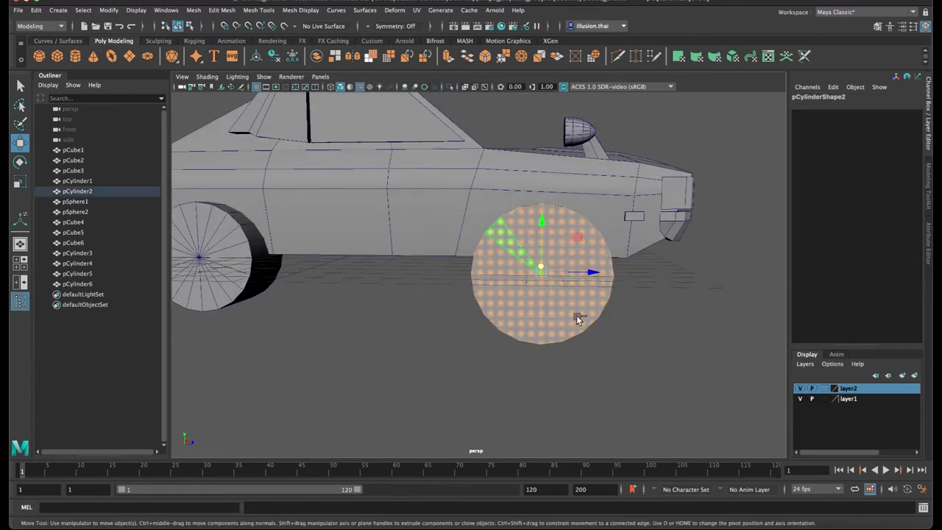
{"action": "mouse_move", "coordinate": [568, 306]}
{"action": "left_mouse_down", "text": "alt"}
{"action": "mouse_move", "coordinate": [545, 315]}
{"action": "mouse_move", "coordinate": [554, 284]}
{"action": "left_mouse_up", "text": "alt"}
{"action": "mouse_move", "coordinate": [398, 193]}
{"action": "left_mouse_down", "text": "alt"}
{"action": "mouse_move", "coordinate": [523, 374]}
{"action": "mouse_move", "coordinate": [505, 372]}
{"action": "left_mouse_up", "text": "alt"}
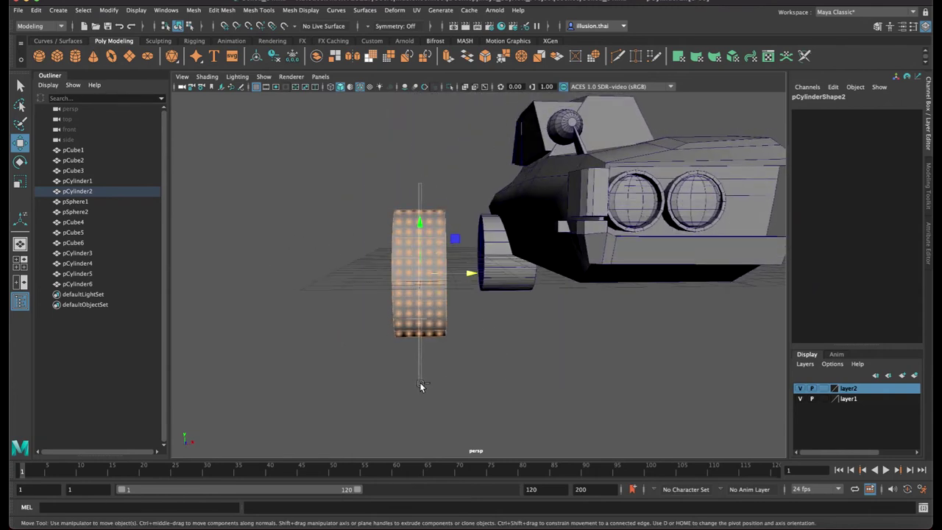
Extrude the wheel's outer cap face and scale the extrusion inward
{"action": "left_click_drag", "start_coordinate": [427, 388], "coordinate": [481, 388], "text": "alt"}
{"action": "key", "text": "ctrl+e"}
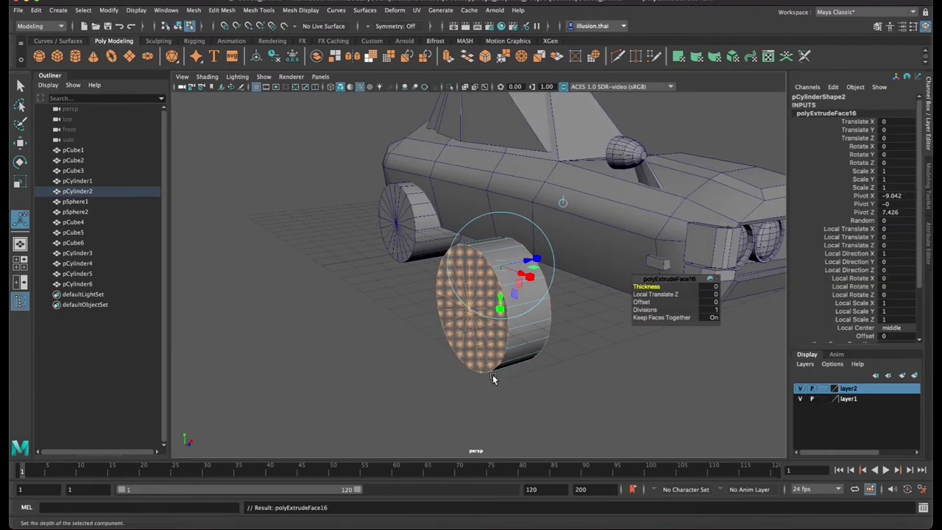
{"action": "key", "text": "r"}
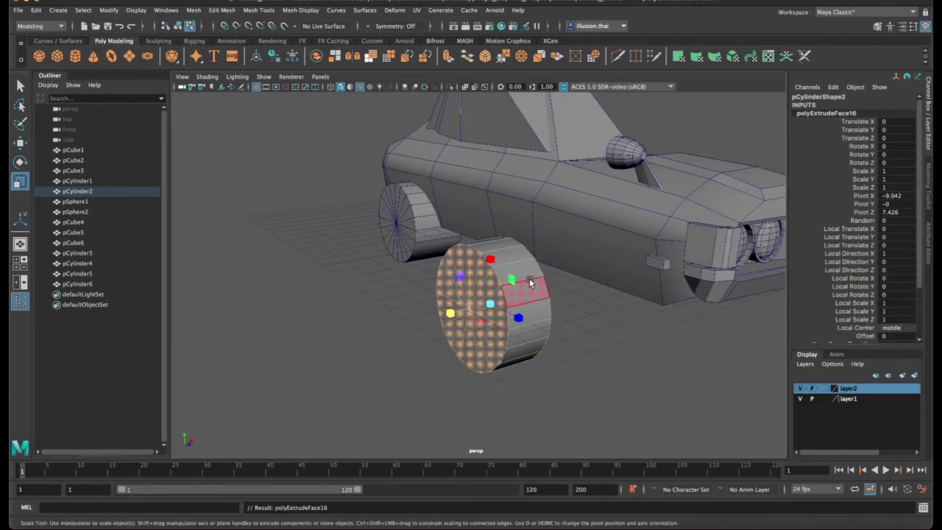
{"action": "left_click_drag", "start_coordinate": [454, 316], "coordinate": [438, 321]}
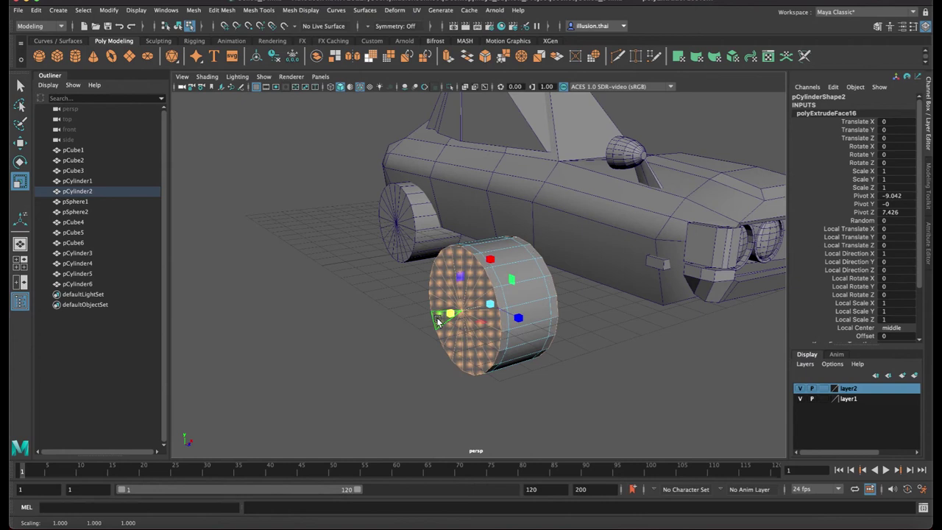
{"action": "left_click_drag", "start_coordinate": [491, 308], "coordinate": [451, 315]}
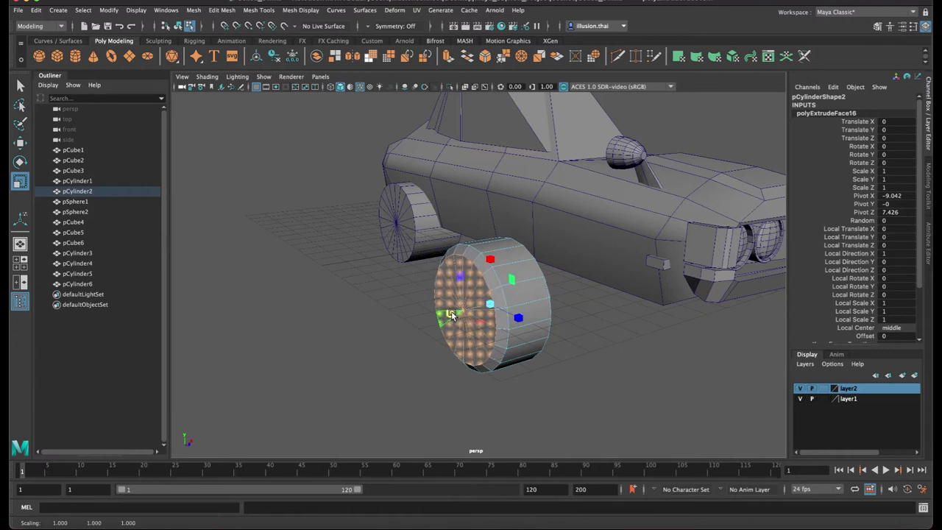
Extrude the face again, shrink it inward and squash it slightly along one axis
{"action": "key", "text": "ctrl+e"}
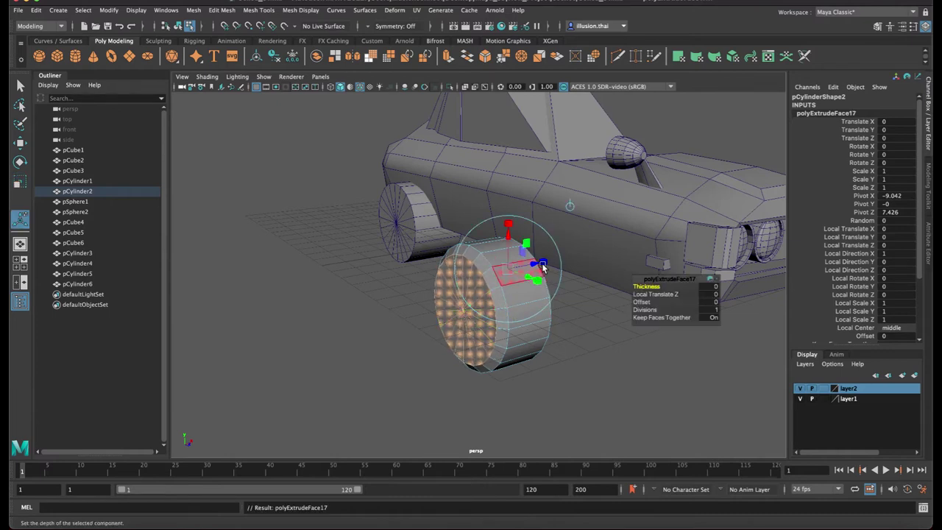
{"action": "key", "text": "r"}
{"action": "left_click_drag", "start_coordinate": [454, 316], "coordinate": [434, 318], "text": "shift"}
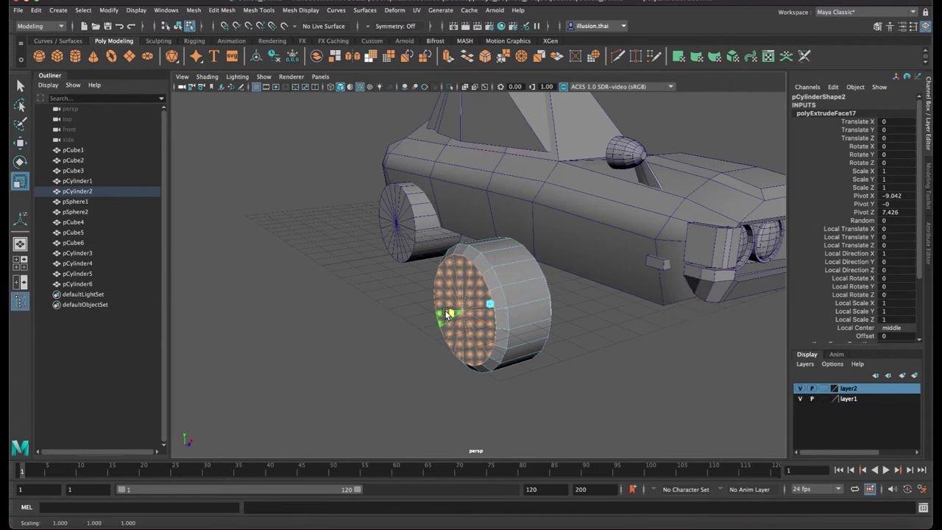
{"action": "left_click_drag", "start_coordinate": [492, 305], "coordinate": [468, 309]}
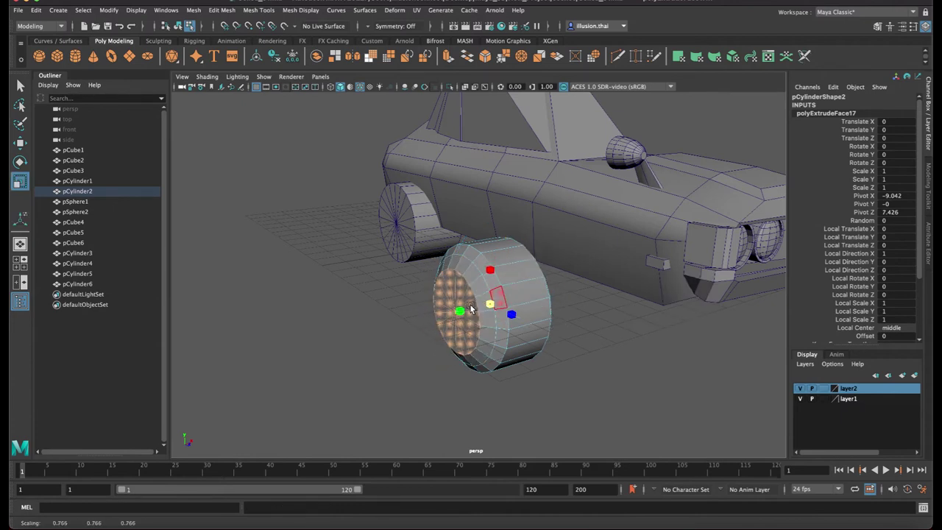
{"action": "key", "text": "w"}
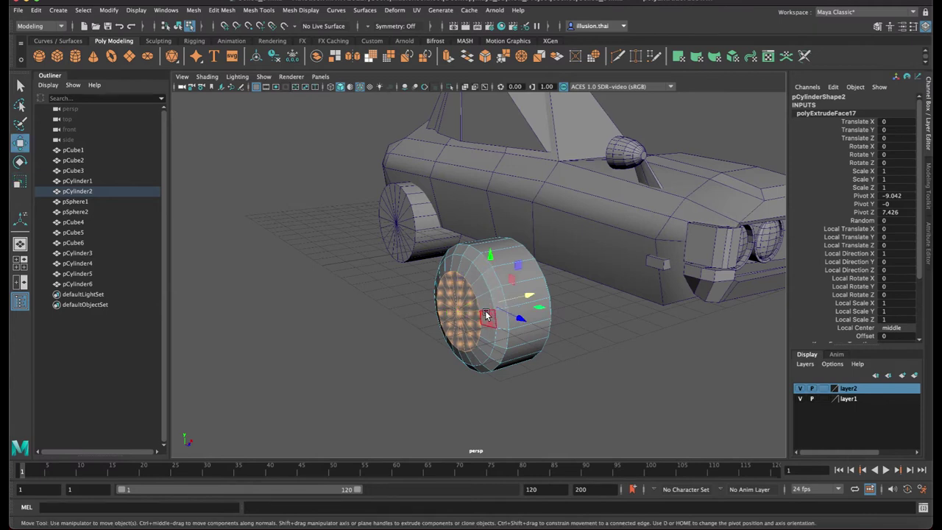
{"action": "key", "text": "r"}
{"action": "mouse_move", "coordinate": [457, 314]}
{"action": "left_mouse_down"}
{"action": "mouse_move", "coordinate": [515, 323]}
{"action": "mouse_move", "coordinate": [514, 301]}
{"action": "left_mouse_up"}
Shrink the wheel's centre faces and delete them, leaving a hollow tire ring in Object Mode
{"action": "scroll", "coordinate": [542, 330], "scroll_direction": "up", "scroll_amount": 2}
{"action": "right_click_drag", "start_coordinate": [515, 301], "coordinate": [557, 247]}
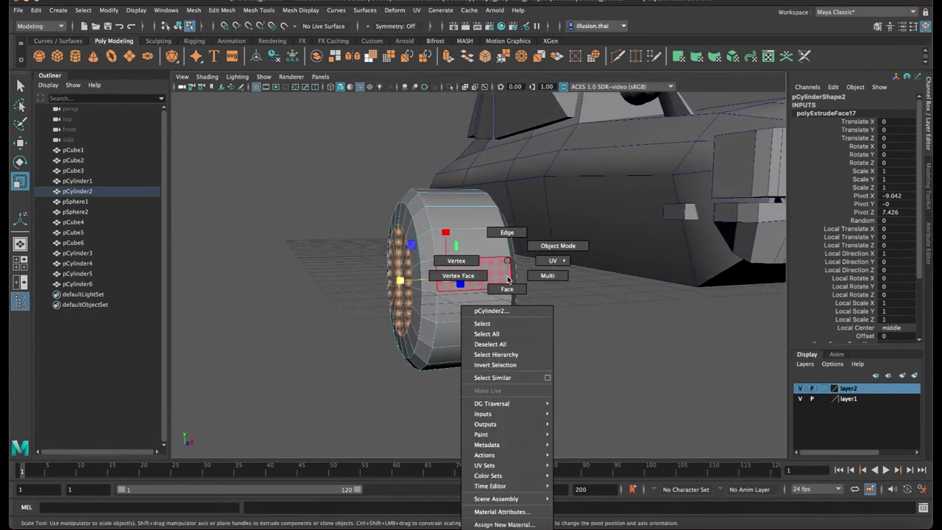
{"action": "mouse_move", "coordinate": [459, 318]}
{"action": "left_mouse_down", "text": "alt"}
{"action": "mouse_move", "coordinate": [422, 302]}
{"action": "mouse_move", "coordinate": [539, 318]}
{"action": "mouse_move", "coordinate": [640, 349]}
{"action": "mouse_move", "coordinate": [563, 367]}
{"action": "left_mouse_up", "text": "alt"}
{"action": "right_click_drag", "start_coordinate": [528, 262], "coordinate": [517, 292]}
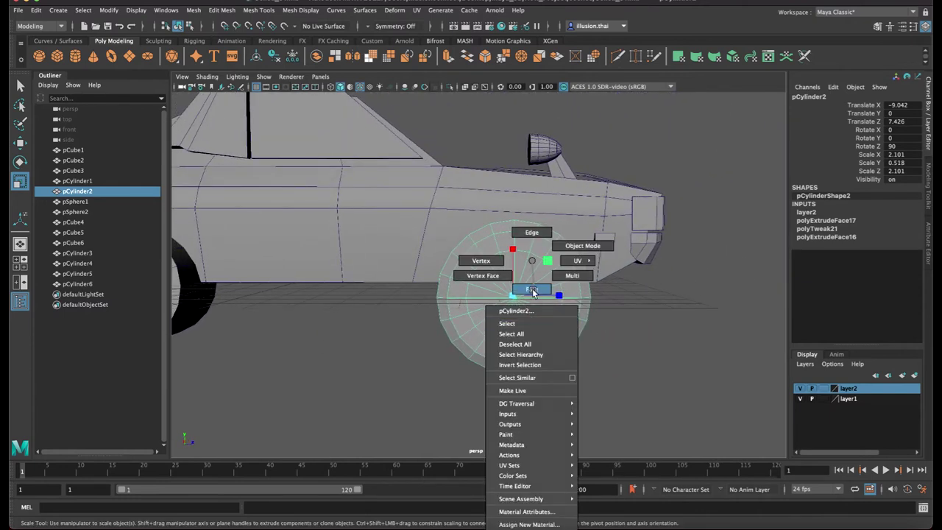
{"action": "mouse_move", "coordinate": [504, 288]}
{"action": "left_mouse_down"}
{"action": "mouse_move", "coordinate": [536, 309]}
{"action": "mouse_move", "coordinate": [511, 280]}
{"action": "mouse_move", "coordinate": [550, 267]}
{"action": "left_mouse_up"}
{"action": "key", "text": "Delete"}
{"action": "right_click_drag", "start_coordinate": [551, 267], "coordinate": [576, 254]}
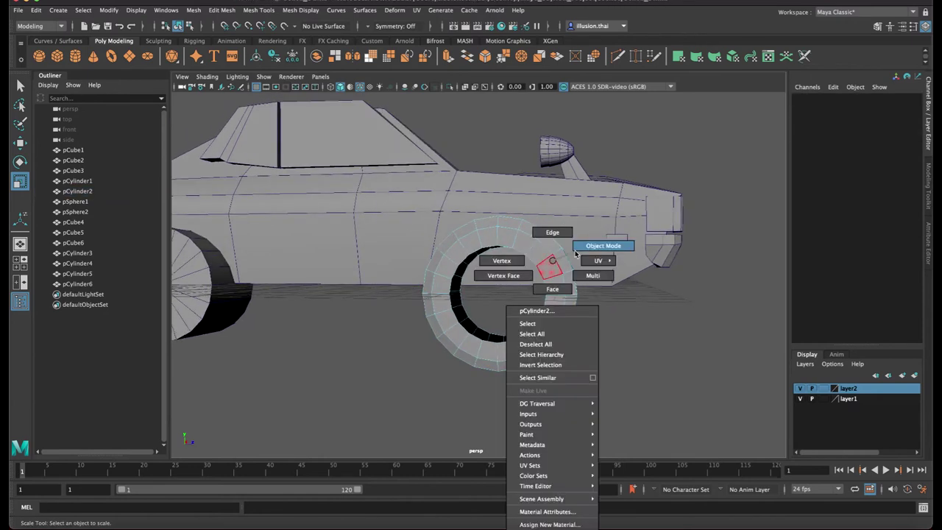
{"action": "mouse_move", "coordinate": [576, 254]}
{"action": "left_mouse_down", "text": "alt"}
{"action": "mouse_move", "coordinate": [552, 357]}
{"action": "mouse_move", "coordinate": [524, 325]}
{"action": "left_mouse_up", "text": "alt"}
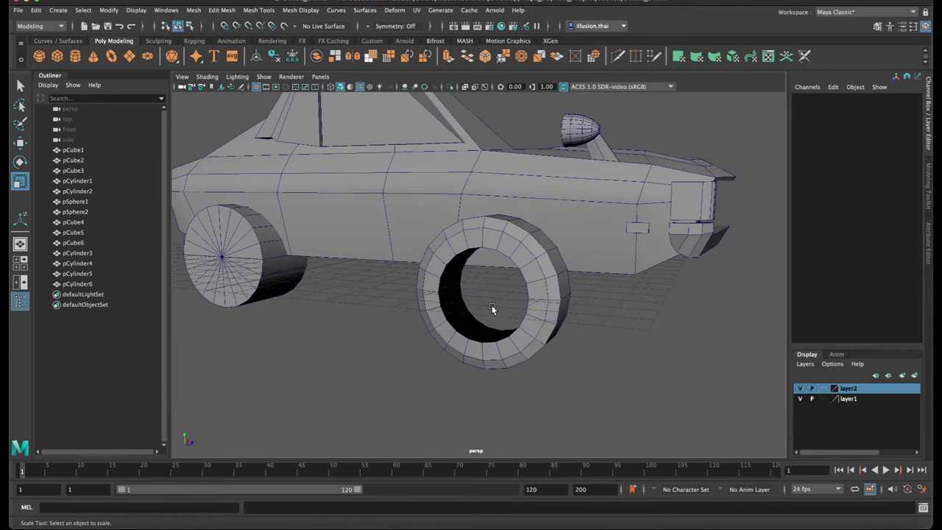
Create a polygon cylinder for the rim and set its Rotate Z to 90
{"action": "left_click", "coordinate": [75, 56]}
{"action": "left_click_drag", "start_coordinate": [393, 212], "coordinate": [398, 265]}
{"action": "key", "text": "ctrl+z"}
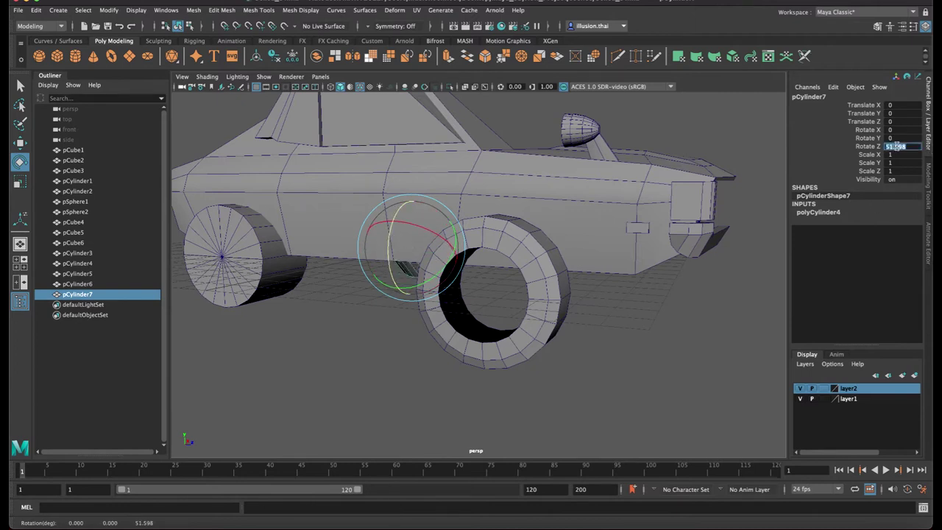
{"action": "type", "text": "90"}
{"action": "key", "text": "Return"}
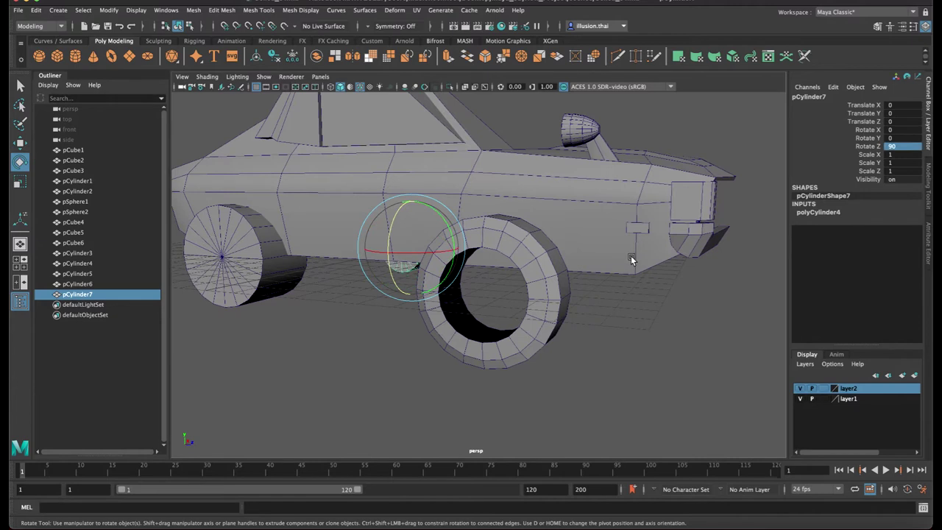
Move the cylinder into the front tire and check its radius and subdivision settings
{"action": "left_click_drag", "start_coordinate": [485, 265], "coordinate": [521, 269], "text": "alt"}
{"action": "key", "text": "w"}
{"action": "mouse_move", "coordinate": [415, 238]}
{"action": "left_mouse_down"}
{"action": "mouse_move", "coordinate": [436, 282]}
{"action": "mouse_move", "coordinate": [589, 283]}
{"action": "left_mouse_up"}
{"action": "mouse_move", "coordinate": [515, 279]}
{"action": "left_mouse_down", "text": "alt"}
{"action": "mouse_move", "coordinate": [559, 279]}
{"action": "mouse_move", "coordinate": [483, 290]}
{"action": "mouse_move", "coordinate": [522, 284]}
{"action": "mouse_move", "coordinate": [559, 296]}
{"action": "left_mouse_up", "text": "alt"}
{"action": "left_click", "coordinate": [832, 213]}
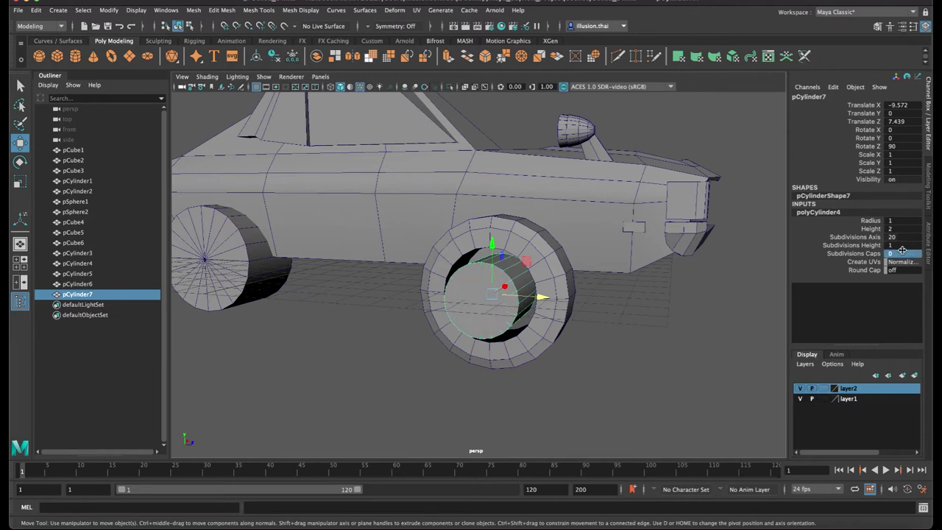
{"action": "left_click", "coordinate": [671, 350]}
{"action": "left_click_drag", "start_coordinate": [613, 336], "coordinate": [544, 284], "text": "alt"}
Nudge the cylinder along its depth and height until it sits centred in the tire
{"action": "left_click", "coordinate": [543, 283]}
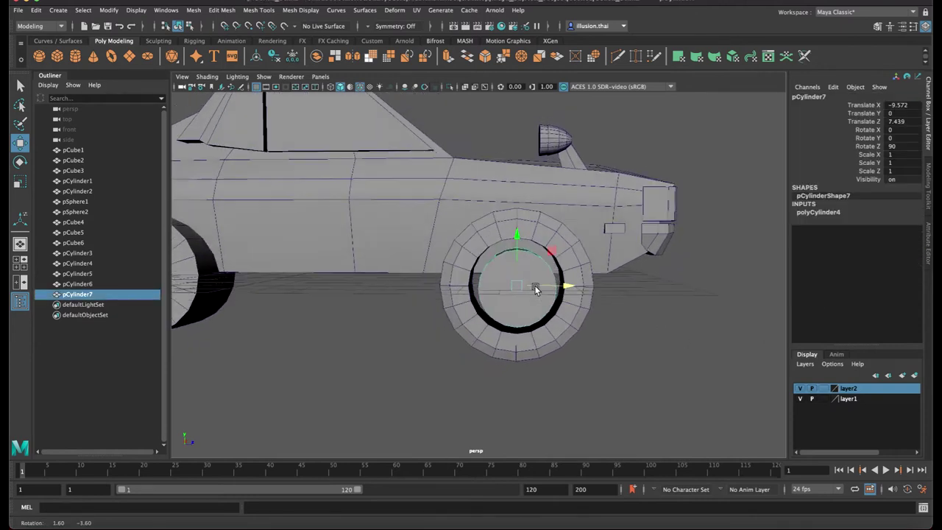
{"action": "left_click", "coordinate": [565, 282]}
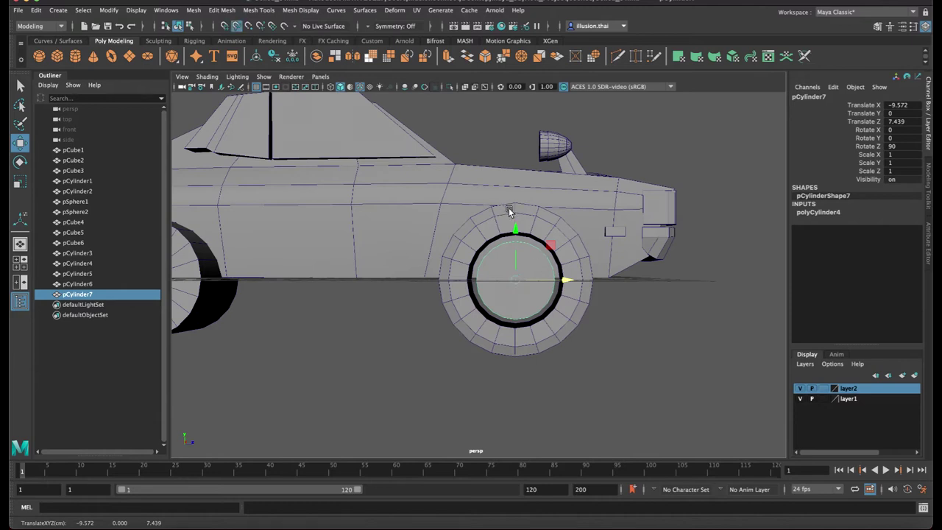
{"action": "middle_click_drag", "start_coordinate": [516, 206], "coordinate": [516, 211]}
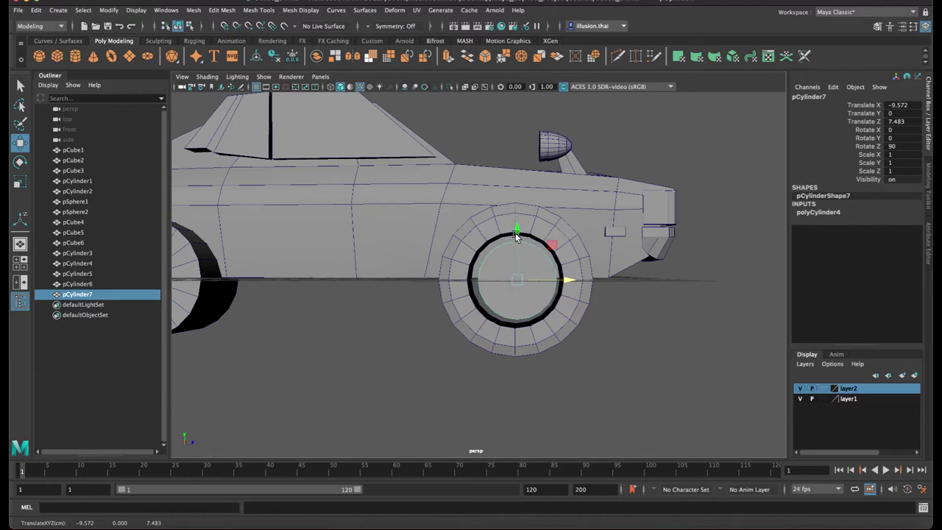
{"action": "middle_click_drag", "start_coordinate": [601, 280], "coordinate": [595, 277]}
{"action": "middle_click_drag", "start_coordinate": [523, 337], "coordinate": [514, 335]}
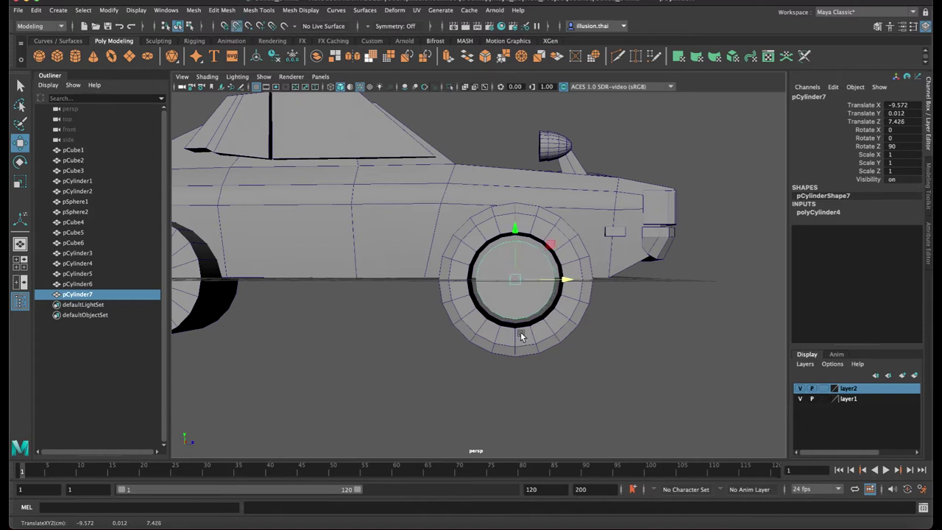
{"action": "mouse_move", "coordinate": [511, 323]}
{"action": "left_mouse_down", "text": "alt"}
{"action": "mouse_move", "coordinate": [486, 324]}
{"action": "mouse_move", "coordinate": [475, 302]}
{"action": "mouse_move", "coordinate": [495, 309]}
{"action": "mouse_move", "coordinate": [459, 302]}
{"action": "mouse_move", "coordinate": [480, 308]}
{"action": "left_mouse_up", "text": "alt"}
{"action": "key", "text": "r"}
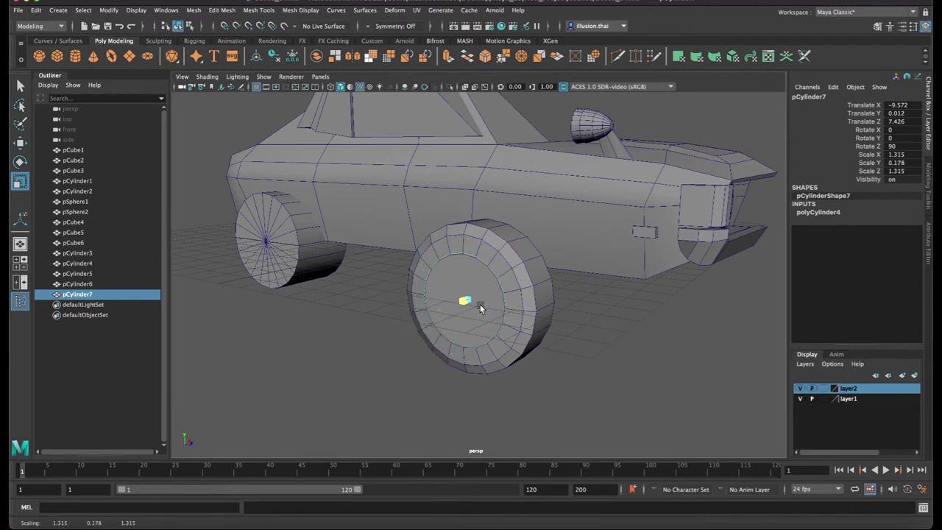
Extrude the rim's outer cap face and push it inward
{"action": "right_click_drag", "start_coordinate": [477, 260], "coordinate": [482, 291]}
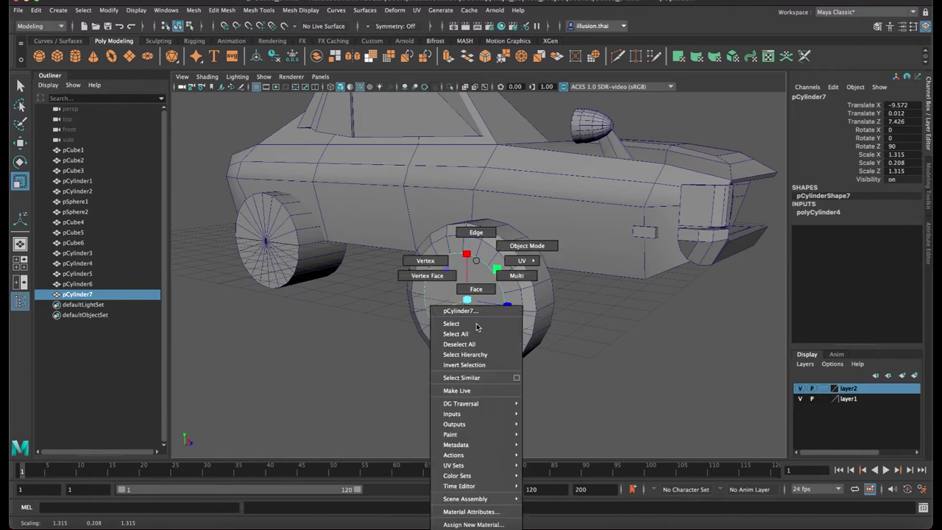
{"action": "left_click", "coordinate": [481, 324]}
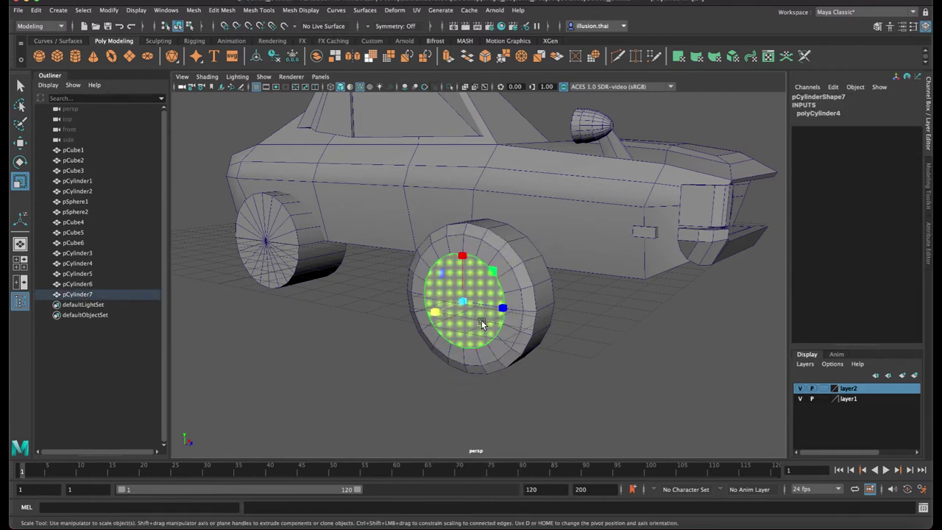
{"action": "key", "text": "ctrl+e"}
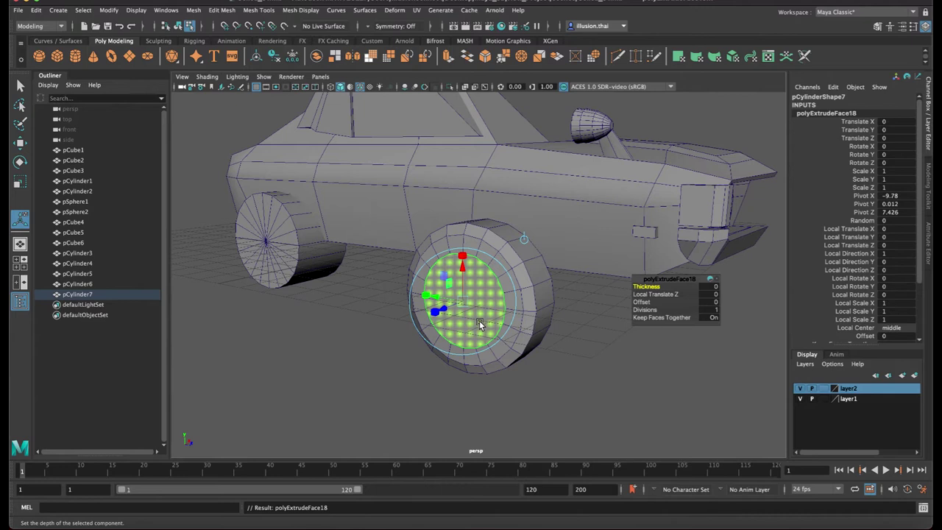
{"action": "key", "text": "r"}
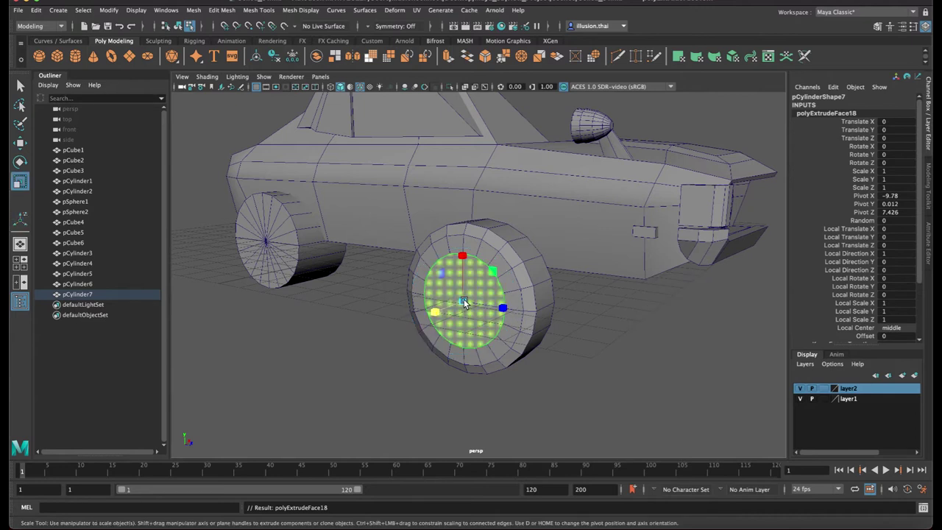
{"action": "key", "text": "w"}
{"action": "left_click_drag", "start_coordinate": [489, 295], "coordinate": [495, 293]}
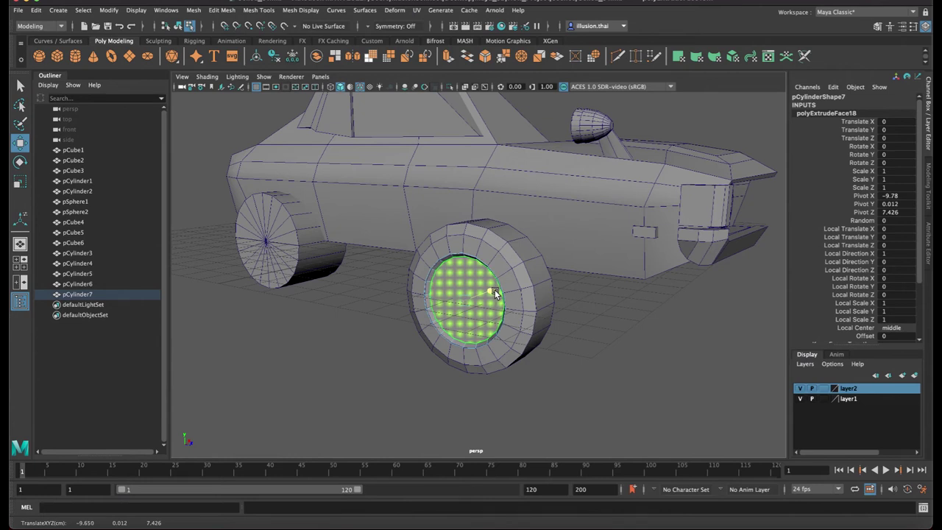
Add two more extrusions, pushing the inner face inward and shifting it slightly sideways
{"action": "key", "text": "ctrl+e"}
{"action": "key", "text": "r"}
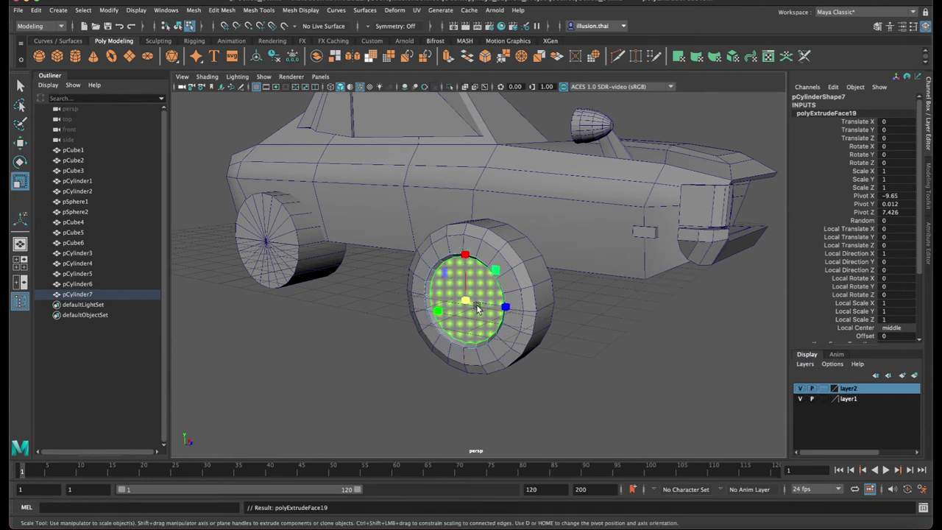
{"action": "key", "text": "ctrl+e"}
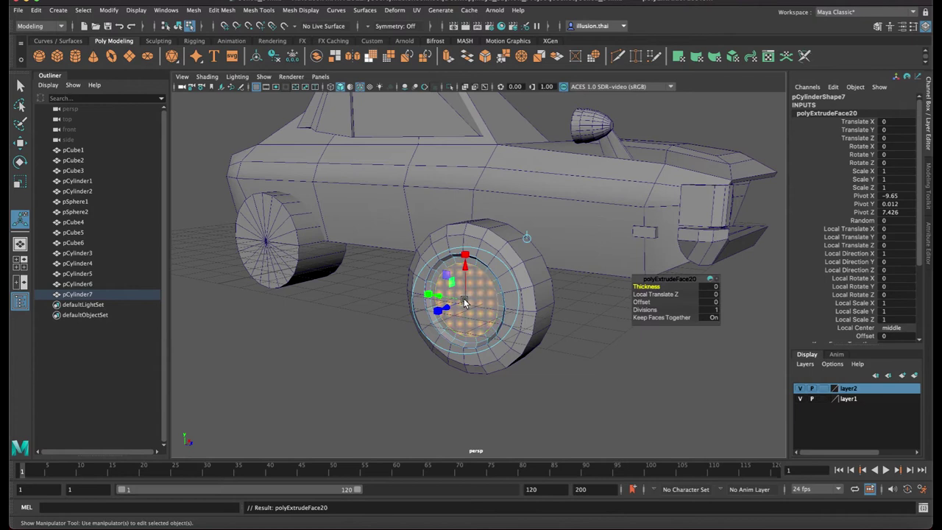
{"action": "mouse_move", "coordinate": [451, 312]}
{"action": "left_mouse_down"}
{"action": "mouse_move", "coordinate": [440, 318]}
{"action": "mouse_move", "coordinate": [444, 304]}
{"action": "mouse_move", "coordinate": [431, 306]}
{"action": "left_mouse_up"}
{"action": "key", "text": "r"}
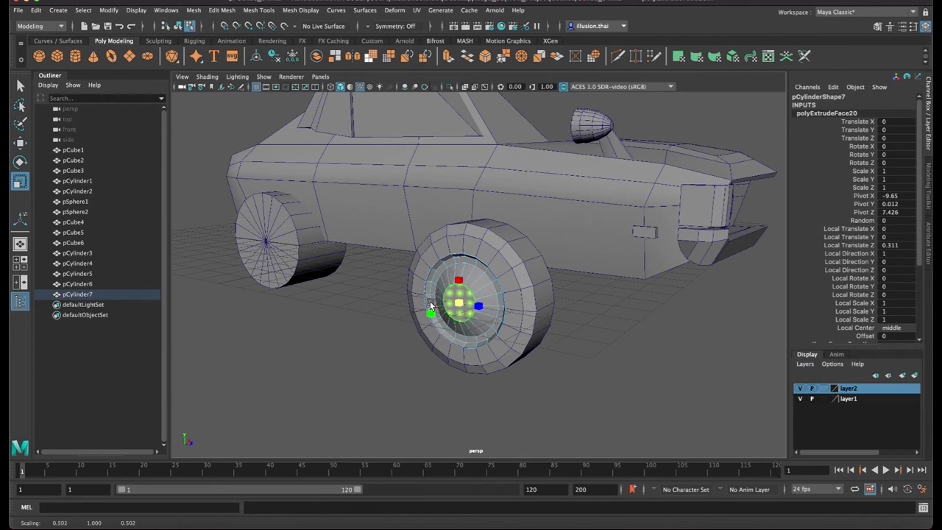
{"action": "key", "text": "w"}
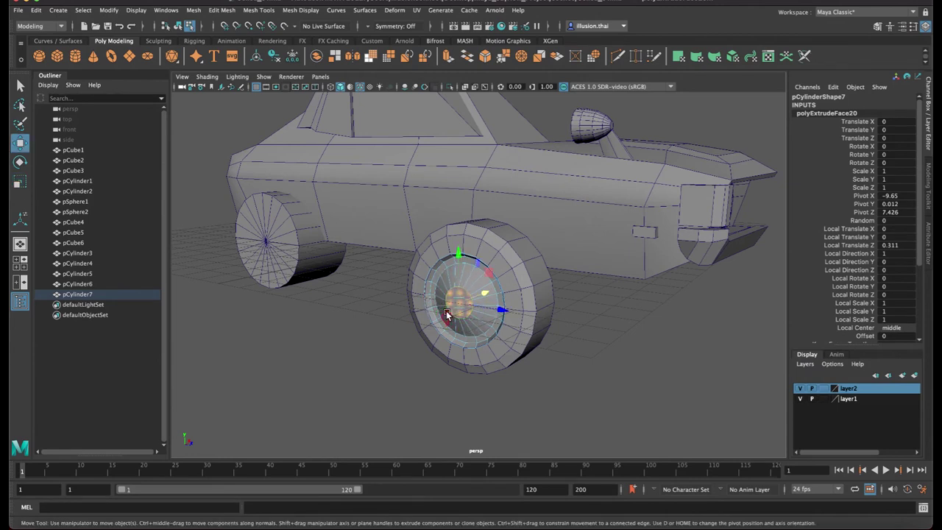
{"action": "left_click_drag", "start_coordinate": [495, 298], "coordinate": [488, 295]}
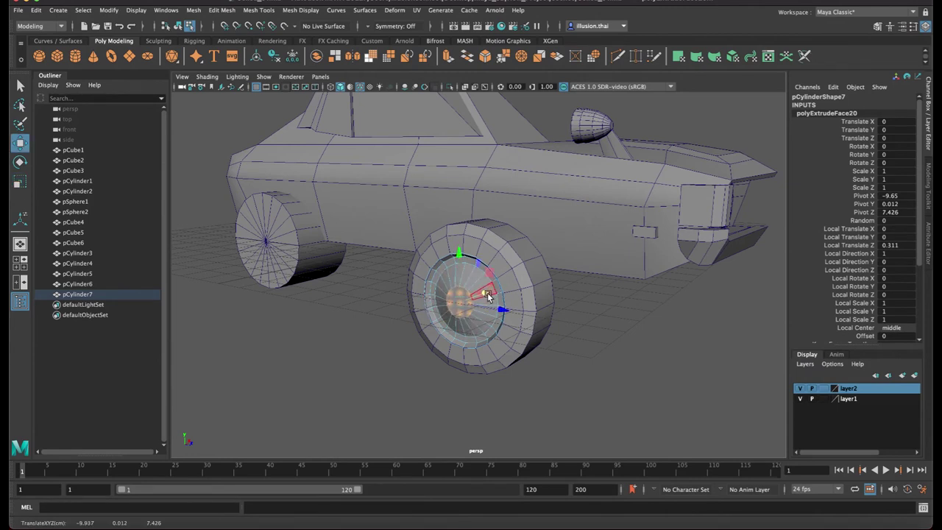
Clear the face selection and zoom in to view the wheel head-on
{"action": "key", "text": "r"}
{"action": "left_click", "coordinate": [536, 355]}
{"action": "mouse_move", "coordinate": [536, 354]}
{"action": "left_mouse_down", "text": "alt"}
{"action": "mouse_move", "coordinate": [544, 342]}
{"action": "mouse_move", "coordinate": [479, 269]}
{"action": "left_mouse_up", "text": "alt"}
{"action": "mouse_move", "coordinate": [479, 269]}
{"action": "right_mouse_down", "text": "alt"}
{"action": "mouse_move", "coordinate": [595, 273]}
{"action": "mouse_move", "coordinate": [509, 296]}
{"action": "right_mouse_up", "text": "alt"}
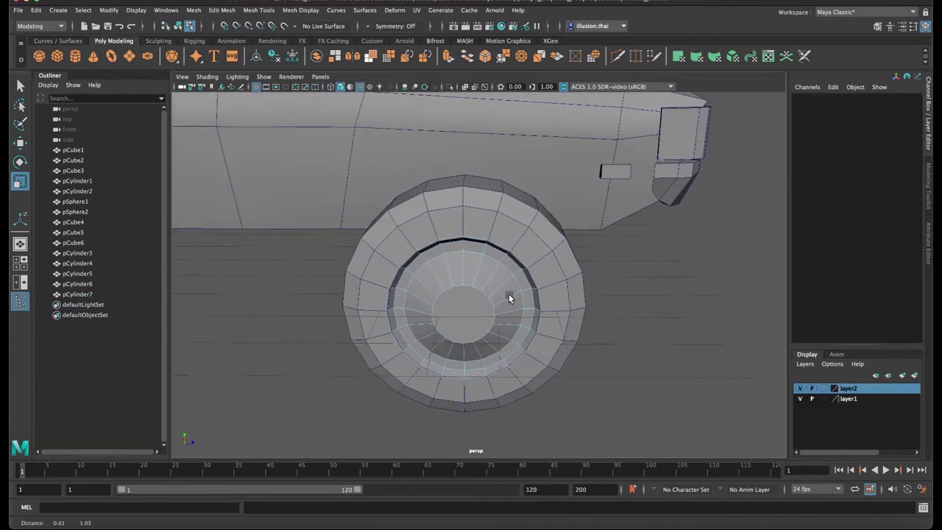
{"action": "left_click_drag", "start_coordinate": [508, 296], "coordinate": [486, 257], "text": "alt"}
{"action": "right_click_drag", "start_coordinate": [486, 256], "coordinate": [558, 273]}
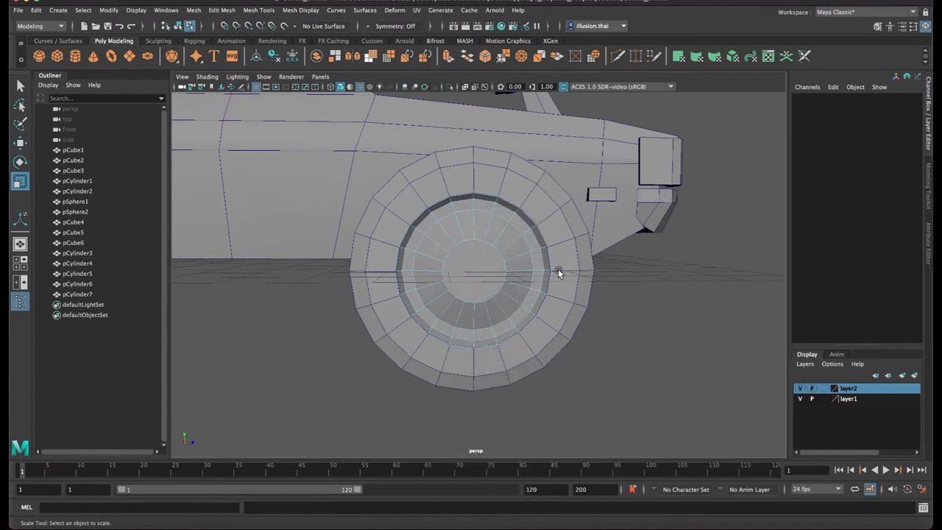
Select ten alternating faces around the ring surrounding the rim's hub
{"action": "left_click", "coordinate": [448, 232]}
{"action": "key", "text": "q"}
{"action": "left_click", "coordinate": [482, 227], "text": "shift"}
{"action": "left_click", "coordinate": [508, 240], "text": "shift"}
{"action": "left_click", "coordinate": [518, 263], "text": "shift"}
{"action": "left_click", "coordinate": [518, 292], "text": "shift"}
{"action": "left_click", "coordinate": [498, 312], "text": "shift"}
{"action": "left_click", "coordinate": [480, 317], "text": "shift"}
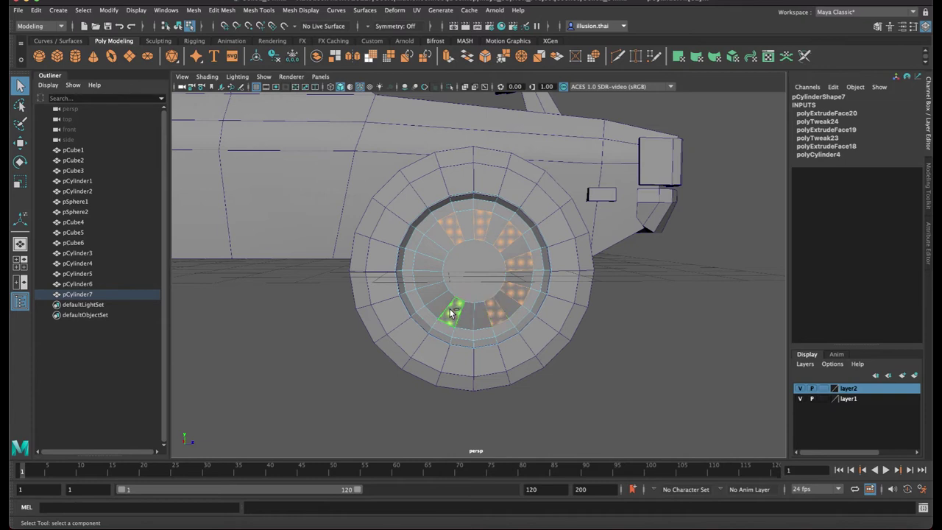
{"action": "left_click", "coordinate": [452, 312], "text": "shift"}
{"action": "left_click", "coordinate": [432, 296], "text": "shift"}
{"action": "left_click", "coordinate": [431, 279], "text": "shift"}
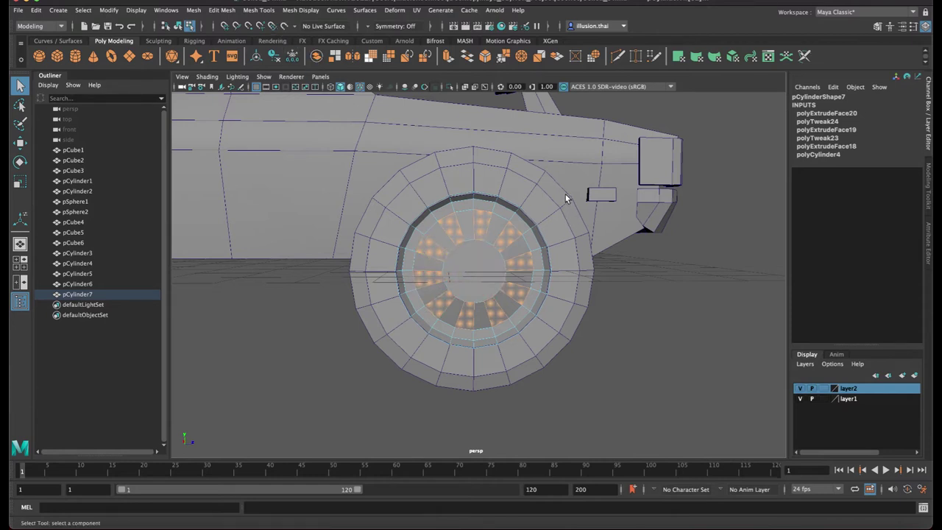
Extrude the hub faces separately (Keep Faces Together off), scale them down, and delete them to leave slot holes
{"action": "key", "text": "ctrl+e"}
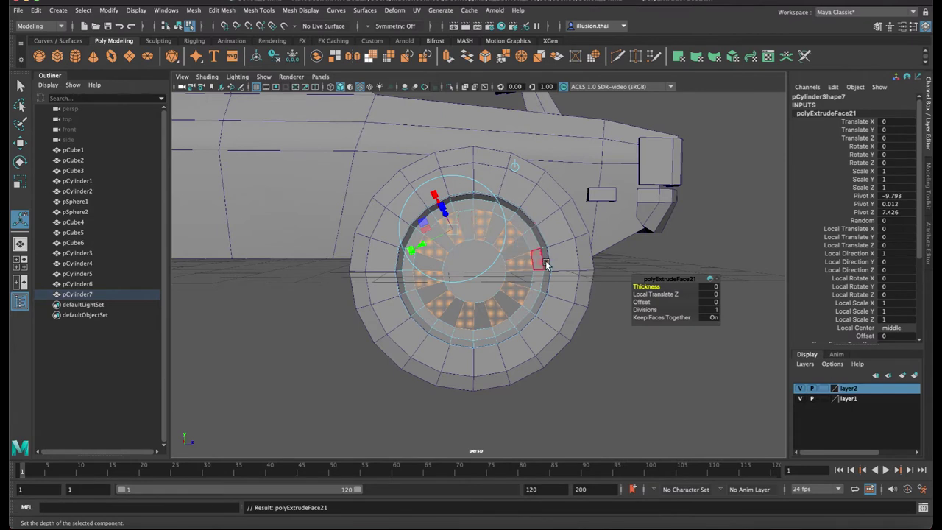
{"action": "left_click", "coordinate": [714, 318]}
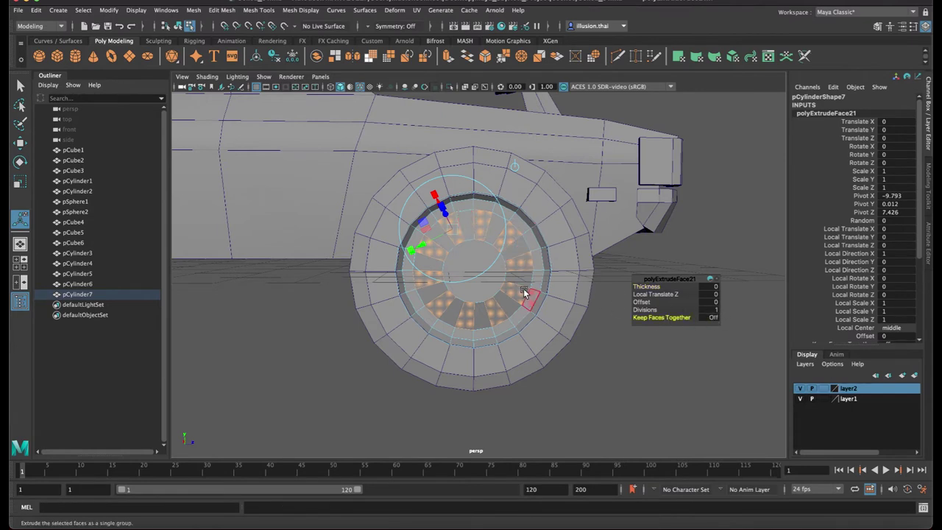
{"action": "scroll", "coordinate": [524, 293], "scroll_direction": "up", "scroll_amount": 3}
{"action": "scroll", "coordinate": [525, 254], "scroll_direction": "up", "scroll_amount": 2}
{"action": "left_click_drag", "start_coordinate": [526, 254], "coordinate": [288, 209], "text": "alt"}
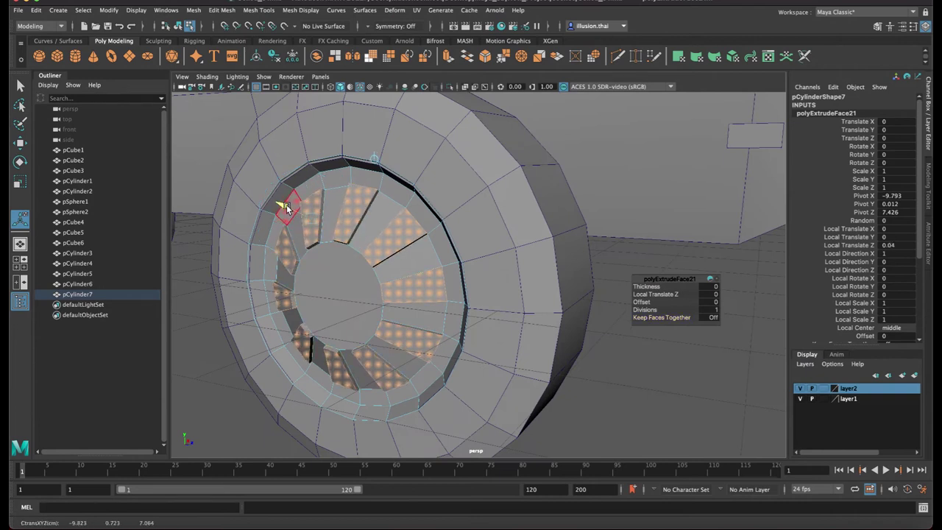
{"action": "mouse_move", "coordinate": [287, 209]}
{"action": "left_mouse_down", "text": "alt"}
{"action": "mouse_move", "coordinate": [336, 185]}
{"action": "mouse_move", "coordinate": [422, 183]}
{"action": "mouse_move", "coordinate": [433, 204]}
{"action": "left_mouse_up", "text": "alt"}
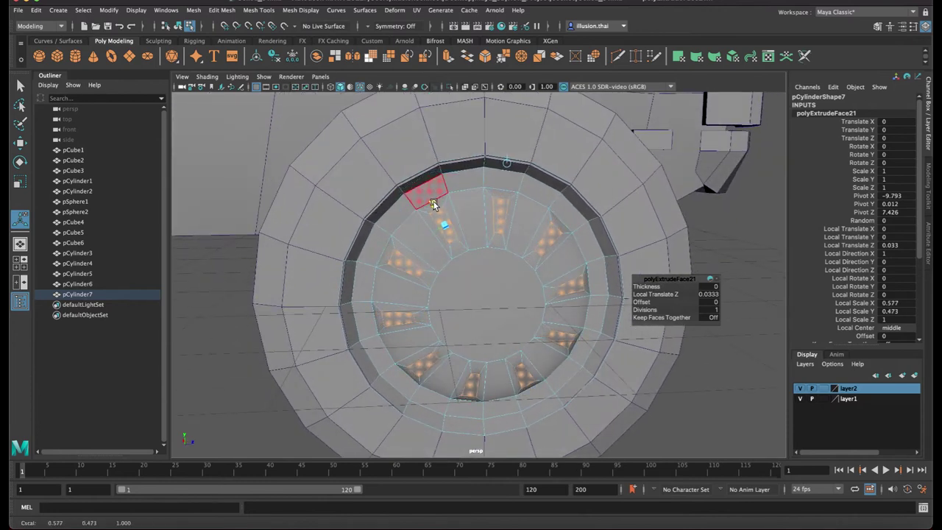
{"action": "left_click", "coordinate": [432, 202]}
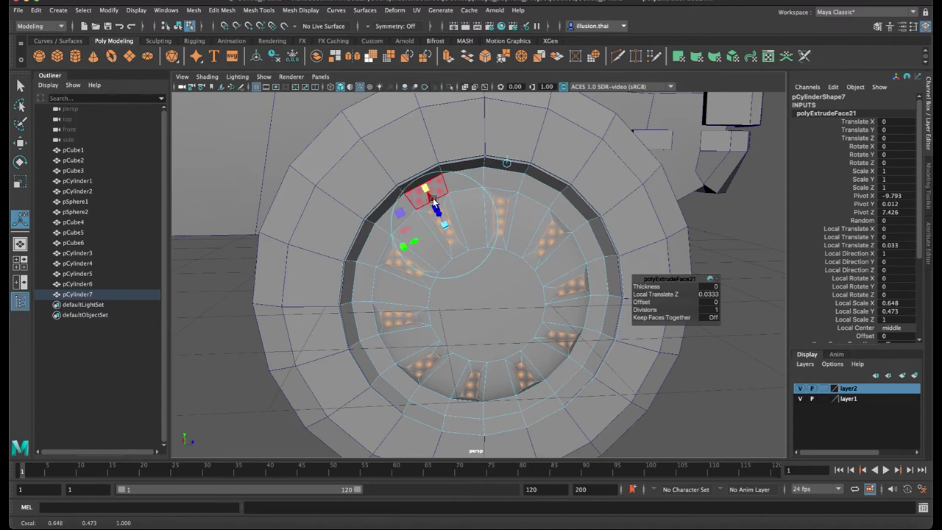
{"action": "key", "text": "Delete"}
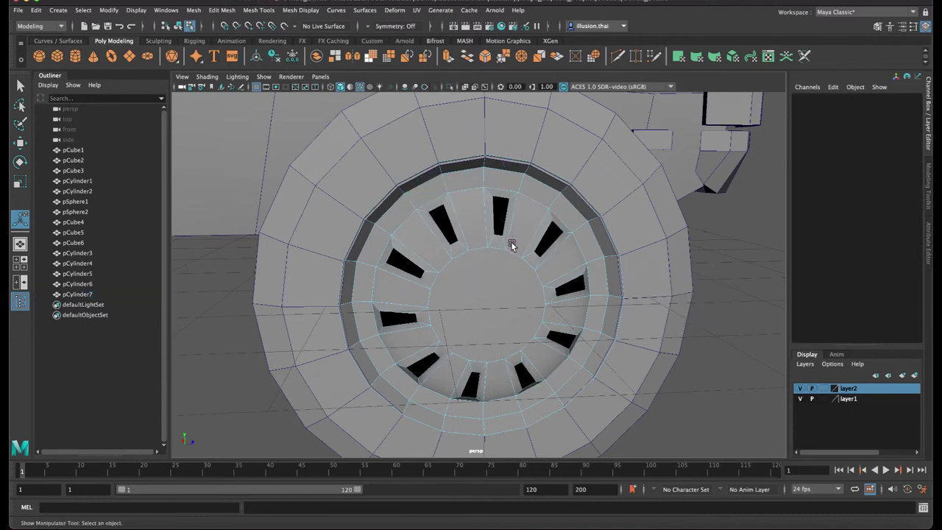
Return to whole-object selection mode and clear the current selection
{"action": "scroll", "coordinate": [559, 270], "scroll_direction": "down", "scroll_amount": 3}
{"action": "right_click", "coordinate": [561, 262]}
{"action": "left_click", "coordinate": [610, 246]}
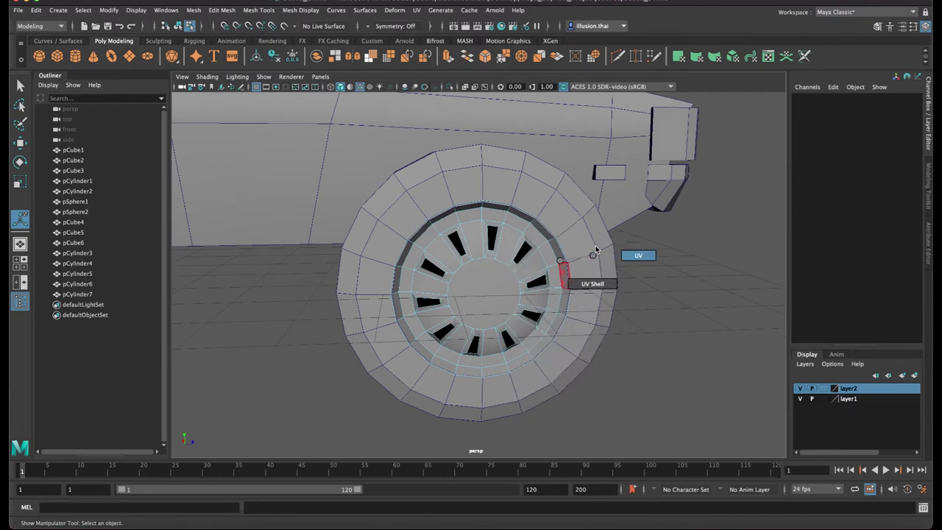
{"action": "right_click_drag", "start_coordinate": [581, 254], "coordinate": [692, 259]}
{"action": "left_click", "coordinate": [673, 279]}
Select the detailed hub and tire, then delete and restore the plain wheel
{"action": "left_click_drag", "start_coordinate": [643, 309], "coordinate": [545, 326], "text": "alt"}
{"action": "left_click", "coordinate": [443, 308]}
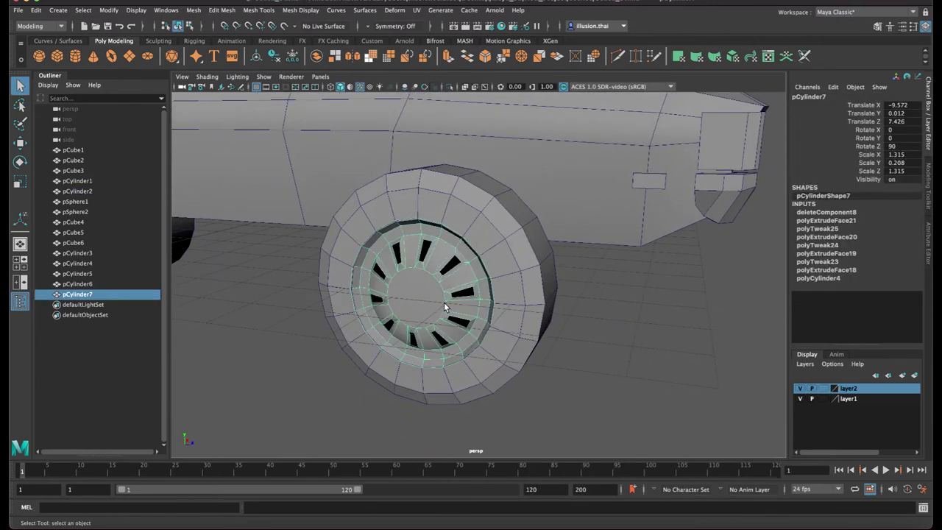
{"action": "left_click", "coordinate": [523, 286], "text": "shift"}
{"action": "left_click_drag", "start_coordinate": [523, 287], "coordinate": [427, 343], "text": "alt"}
{"action": "key", "text": "w"}
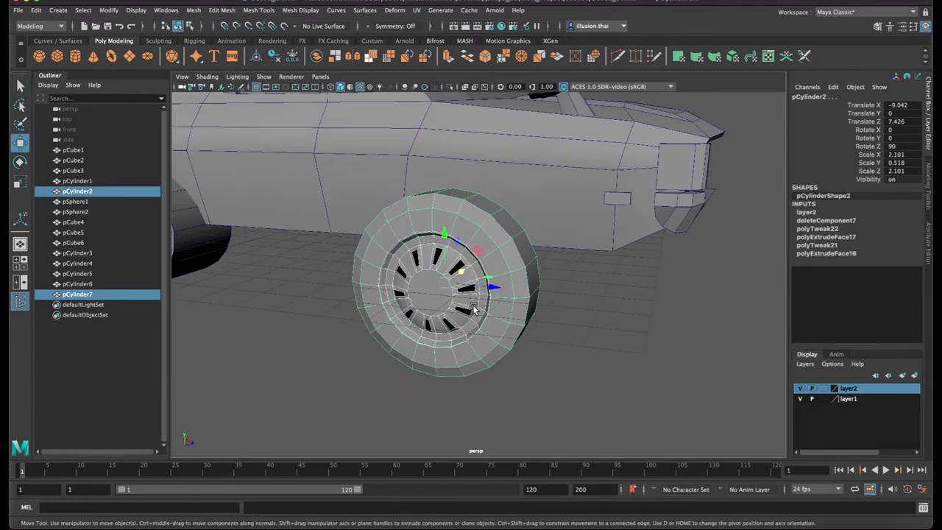
{"action": "left_click_drag", "start_coordinate": [474, 307], "coordinate": [498, 284], "text": "alt"}
{"action": "left_click", "coordinate": [247, 234]}
{"action": "key", "text": "Delete"}
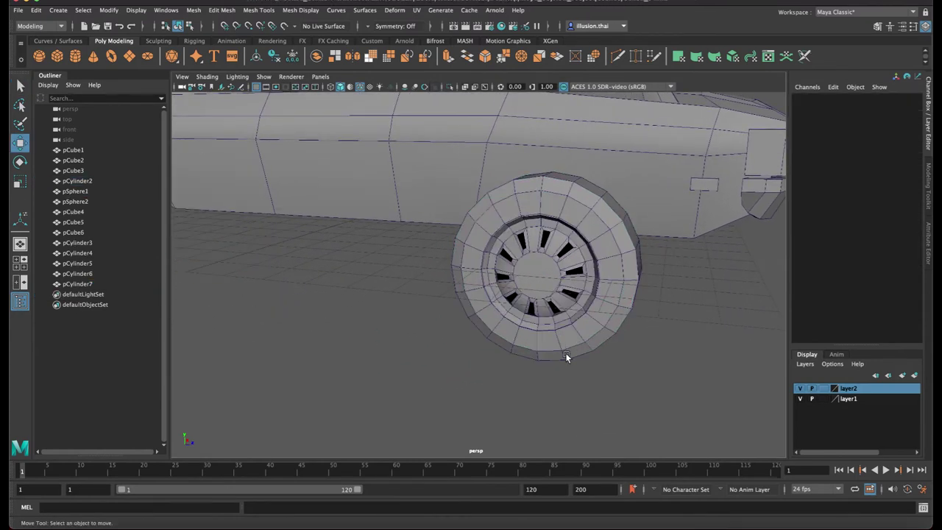
{"action": "left_click_drag", "start_coordinate": [577, 308], "coordinate": [578, 308]}
{"action": "key", "text": "ctrl+z"}
{"action": "key", "text": "ctrl+z"}
Duplicate the hub and tire, slide the copy along Z to the other wheel, and delete the plain disc
{"action": "left_click", "coordinate": [407, 323]}
{"action": "left_click", "coordinate": [512, 319]}
{"action": "mouse_move", "coordinate": [536, 351]}
{"action": "left_mouse_down", "text": "alt"}
{"action": "mouse_move", "coordinate": [552, 278]}
{"action": "mouse_move", "coordinate": [640, 256]}
{"action": "left_mouse_up", "text": "alt"}
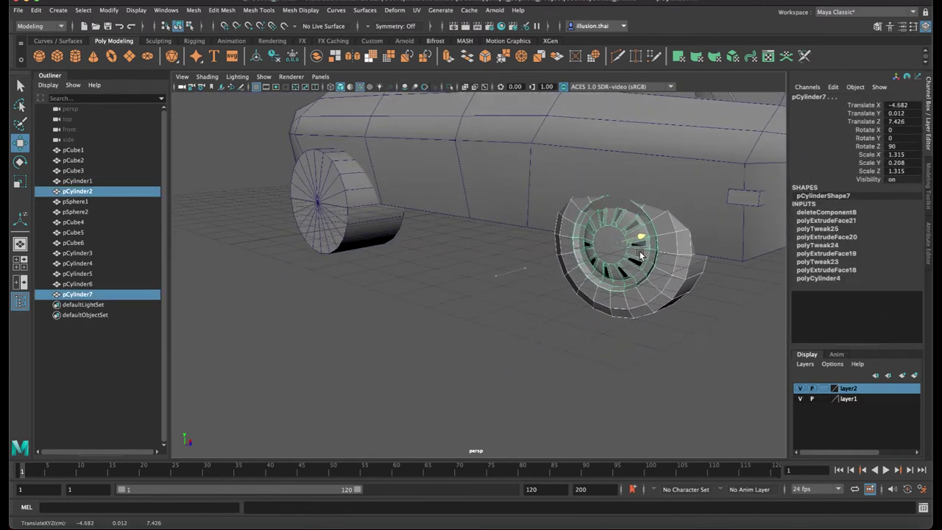
{"action": "left_click", "coordinate": [525, 292]}
{"action": "left_click_drag", "start_coordinate": [525, 292], "coordinate": [584, 277], "text": "alt"}
{"action": "left_click", "coordinate": [538, 235]}
{"action": "left_click", "coordinate": [567, 258], "text": "shift"}
{"action": "scroll", "coordinate": [568, 258], "scroll_direction": "down", "scroll_amount": 3}
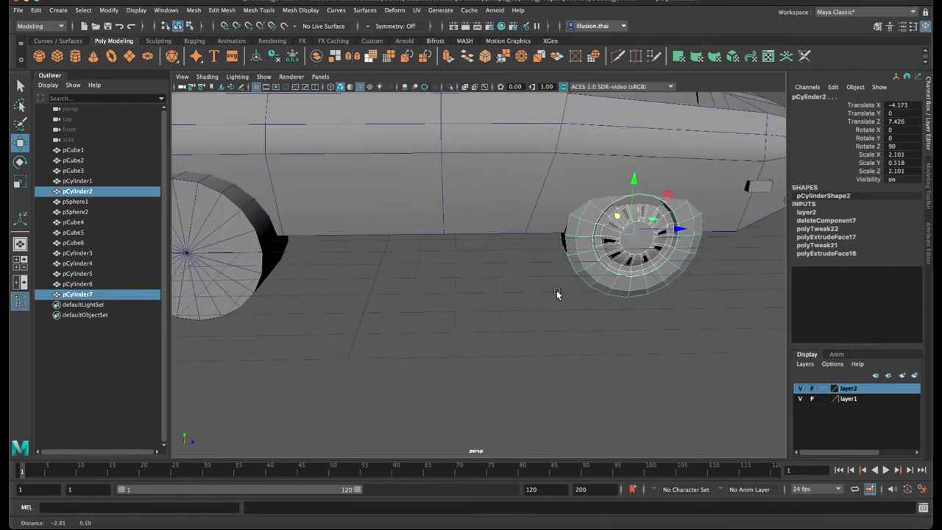
{"action": "scroll", "coordinate": [488, 271], "scroll_direction": "down", "scroll_amount": 3}
{"action": "key", "text": "ctrl+d"}
{"action": "left_click_drag", "start_coordinate": [640, 237], "coordinate": [324, 236]}
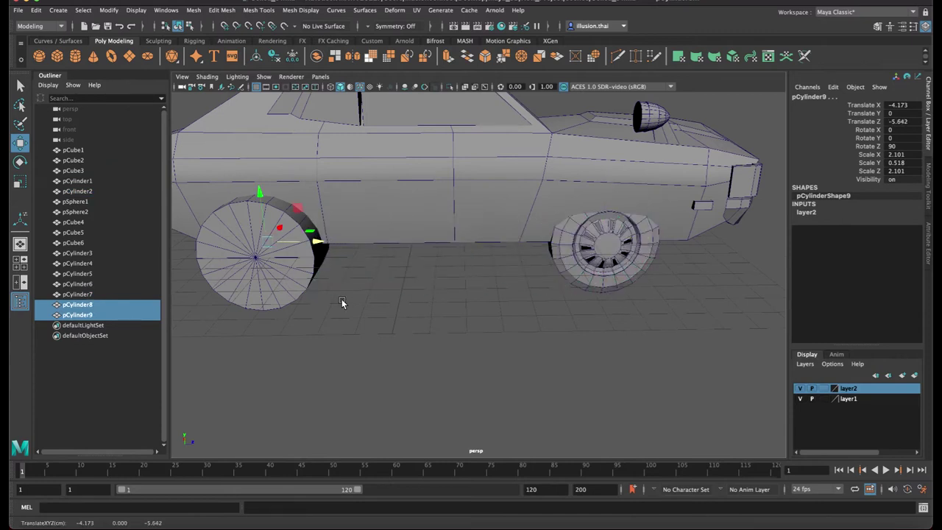
{"action": "left_click", "coordinate": [285, 285]}
{"action": "key", "text": "Delete"}
Orbit to a front three-quarter view of the car and select the car body
{"action": "mouse_move", "coordinate": [287, 285]}
{"action": "left_mouse_down", "text": "alt"}
{"action": "mouse_move", "coordinate": [446, 271]}
{"action": "mouse_move", "coordinate": [368, 277]}
{"action": "mouse_move", "coordinate": [400, 274]}
{"action": "mouse_move", "coordinate": [391, 275]}
{"action": "left_mouse_up", "text": "alt"}
{"action": "mouse_move", "coordinate": [493, 284]}
{"action": "left_mouse_down", "text": "alt"}
{"action": "mouse_move", "coordinate": [381, 315]}
{"action": "mouse_move", "coordinate": [468, 304]}
{"action": "left_mouse_up", "text": "alt"}
{"action": "scroll", "coordinate": [468, 304], "scroll_direction": "up", "scroll_amount": 3}
{"action": "scroll", "coordinate": [431, 300], "scroll_direction": "up", "scroll_amount": 2}
{"action": "scroll", "coordinate": [441, 301], "scroll_direction": "up", "scroll_amount": 2}
{"action": "right_click_drag", "start_coordinate": [441, 302], "coordinate": [439, 238], "text": "alt"}
{"action": "left_click", "coordinate": [422, 255]}
{"action": "left_click_drag", "start_coordinate": [422, 255], "coordinate": [437, 255], "text": "alt"}
{"action": "right_click_drag", "start_coordinate": [437, 254], "coordinate": [450, 253], "text": "alt"}
{"action": "mouse_move", "coordinate": [450, 253]}
{"action": "left_mouse_down", "text": "alt"}
{"action": "mouse_move", "coordinate": [412, 265]}
{"action": "mouse_move", "coordinate": [402, 234]}
{"action": "left_mouse_up", "text": "alt"}
Extrude the side faces above the wheel, pushing them outward and scaling them down slightly
{"action": "right_click", "coordinate": [402, 234]}
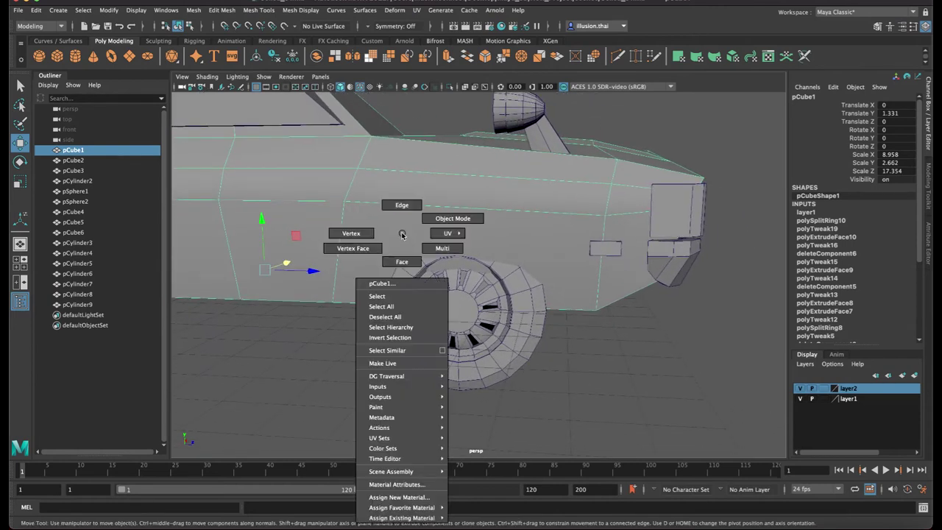
{"action": "right_click_drag", "start_coordinate": [402, 234], "coordinate": [402, 261]}
{"action": "left_click", "coordinate": [426, 235]}
{"action": "left_click_drag", "start_coordinate": [437, 248], "coordinate": [388, 265], "text": "alt"}
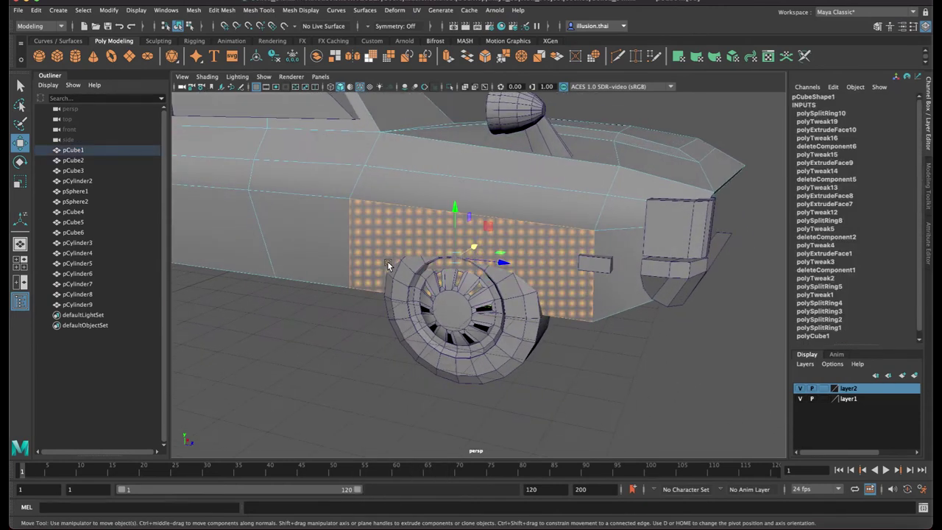
{"action": "key", "text": "ctrl+e"}
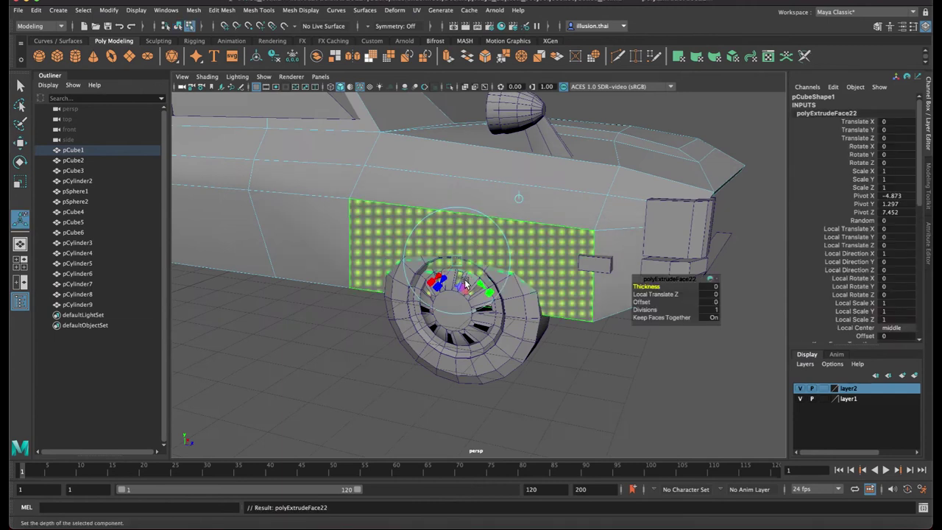
{"action": "key", "text": "w"}
{"action": "left_click_drag", "start_coordinate": [475, 253], "coordinate": [403, 264]}
{"action": "key", "text": "r"}
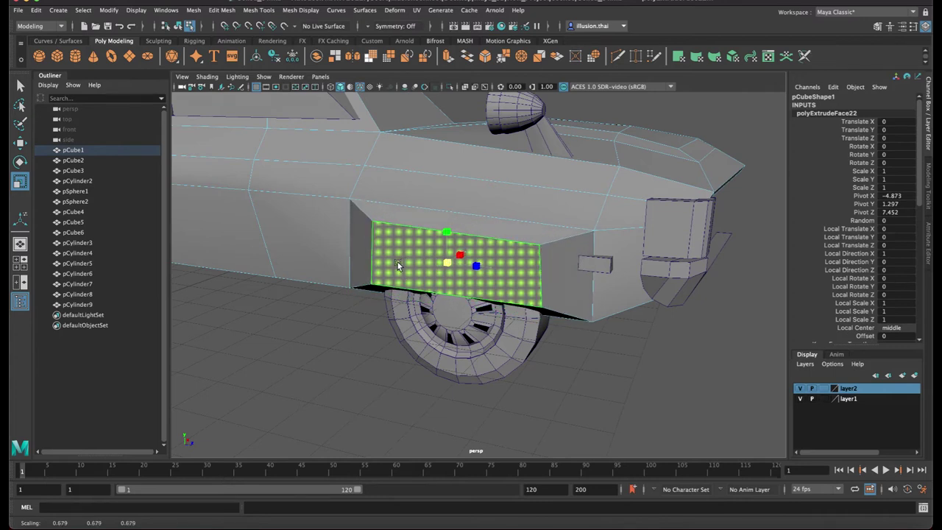
{"action": "left_click_drag", "start_coordinate": [403, 265], "coordinate": [401, 266]}
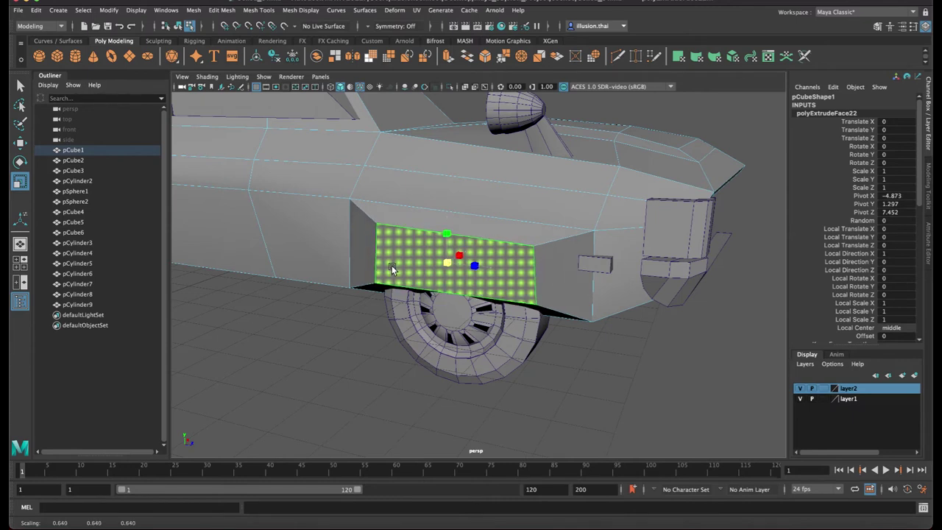
{"action": "left_click_drag", "start_coordinate": [401, 266], "coordinate": [401, 263], "text": "alt"}
{"action": "key", "text": "w"}
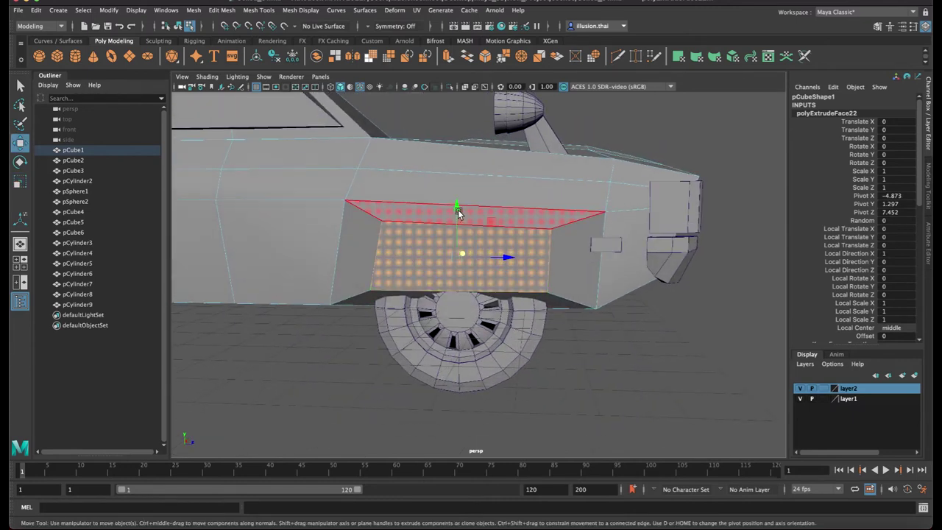
{"action": "left_click_drag", "start_coordinate": [456, 208], "coordinate": [456, 212]}
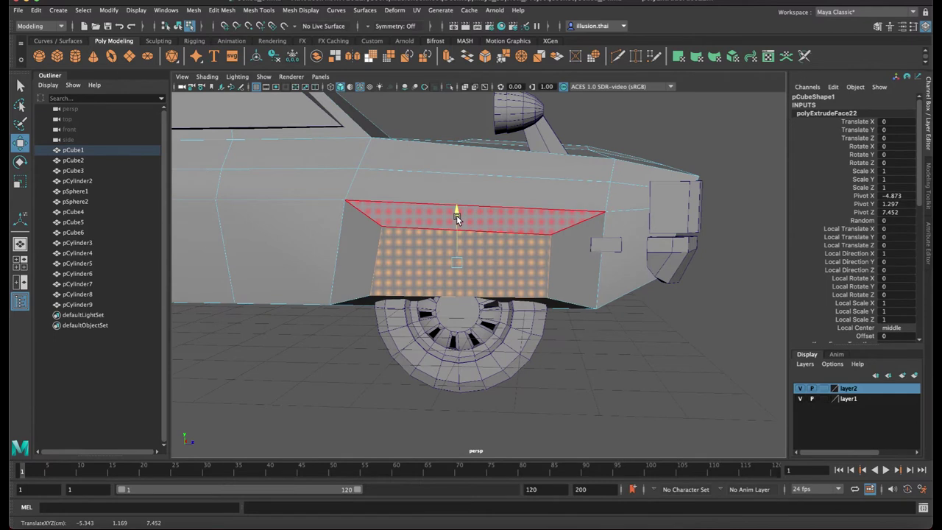
{"action": "left_click_drag", "start_coordinate": [454, 212], "coordinate": [537, 280], "text": "alt"}
Delete the underside face below the extruded arch panel
{"action": "key", "text": "q"}
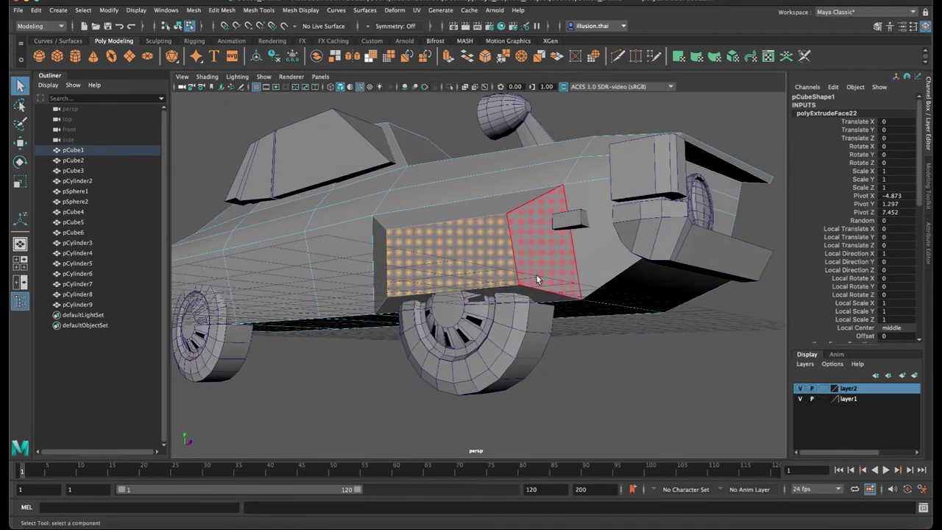
{"action": "right_click", "coordinate": [538, 280]}
{"action": "left_click", "coordinate": [536, 288]}
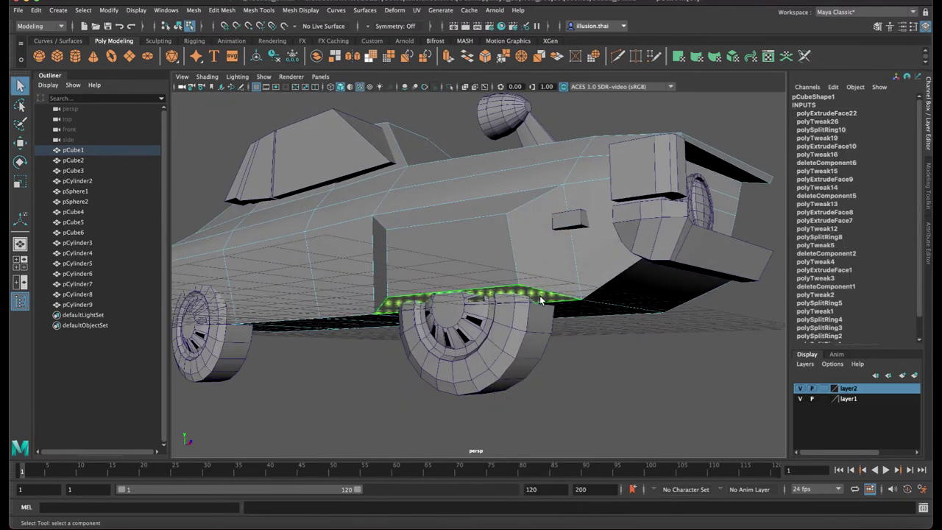
{"action": "left_click", "coordinate": [541, 301]}
{"action": "left_click_drag", "start_coordinate": [557, 346], "coordinate": [552, 298], "text": "alt"}
{"action": "left_click", "coordinate": [552, 298]}
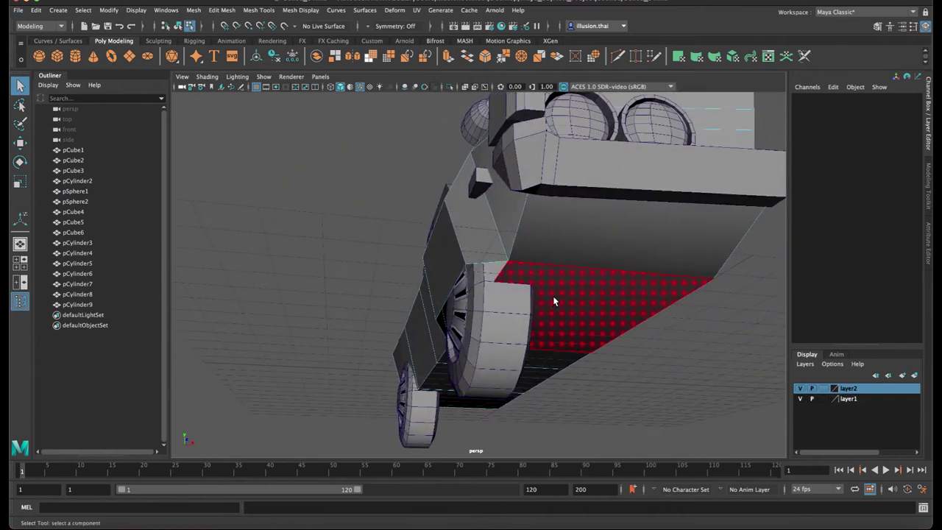
{"action": "scroll", "coordinate": [552, 294], "scroll_direction": "up", "scroll_amount": 5}
{"action": "left_click", "coordinate": [557, 287]}
{"action": "key", "text": "Delete"}
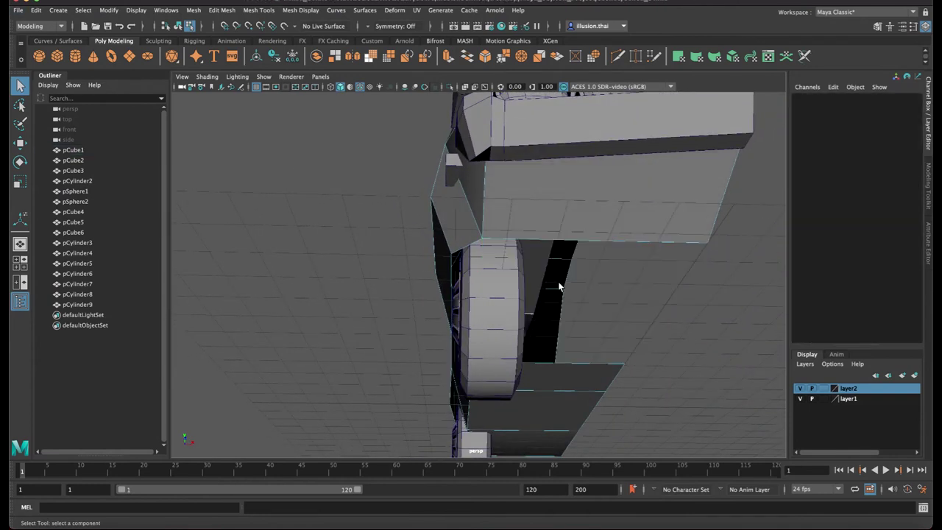
Delete the front face of the flared arch panel
{"action": "left_click_drag", "start_coordinate": [559, 287], "coordinate": [620, 301], "text": "alt"}
{"action": "right_click", "coordinate": [482, 253]}
{"action": "left_click_drag", "start_coordinate": [483, 253], "coordinate": [498, 297], "text": "alt"}
{"action": "left_click", "coordinate": [498, 297]}
{"action": "key", "text": "w"}
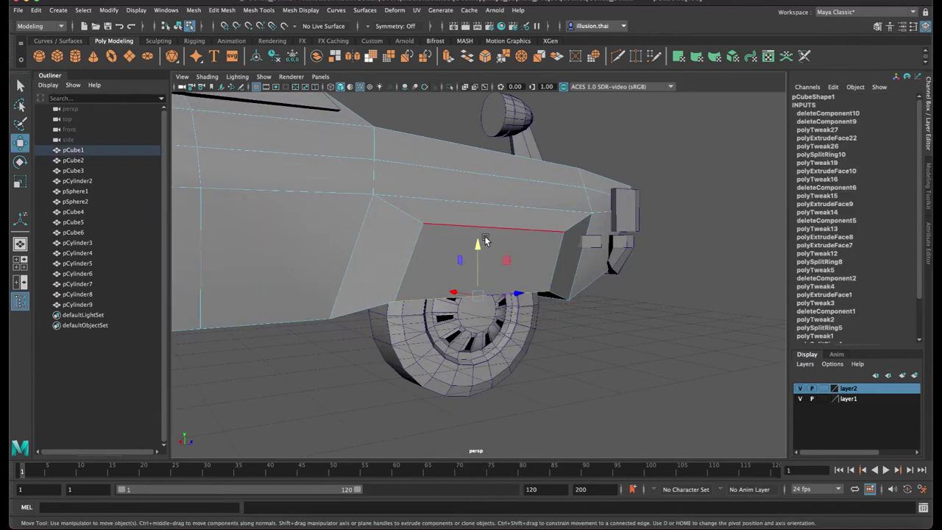
{"action": "right_click_drag", "start_coordinate": [517, 250], "coordinate": [519, 271]}
{"action": "left_click", "coordinate": [540, 257]}
{"action": "key", "text": "Delete"}
{"action": "right_click_drag", "start_coordinate": [526, 215], "coordinate": [482, 215]}
{"action": "mouse_move", "coordinate": [482, 215]}
{"action": "left_mouse_down", "text": "alt"}
{"action": "mouse_move", "coordinate": [463, 243]}
{"action": "mouse_move", "coordinate": [362, 274]}
{"action": "left_mouse_up", "text": "alt"}
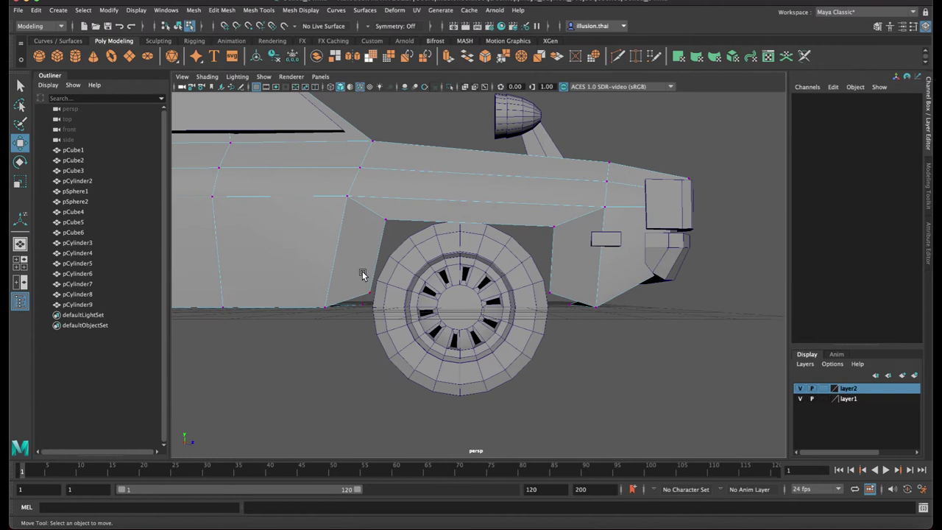
In wireframe view, move a vertex above the wheel forward and slightly upward
{"action": "key", "text": "4"}
{"action": "left_click", "coordinate": [390, 295]}
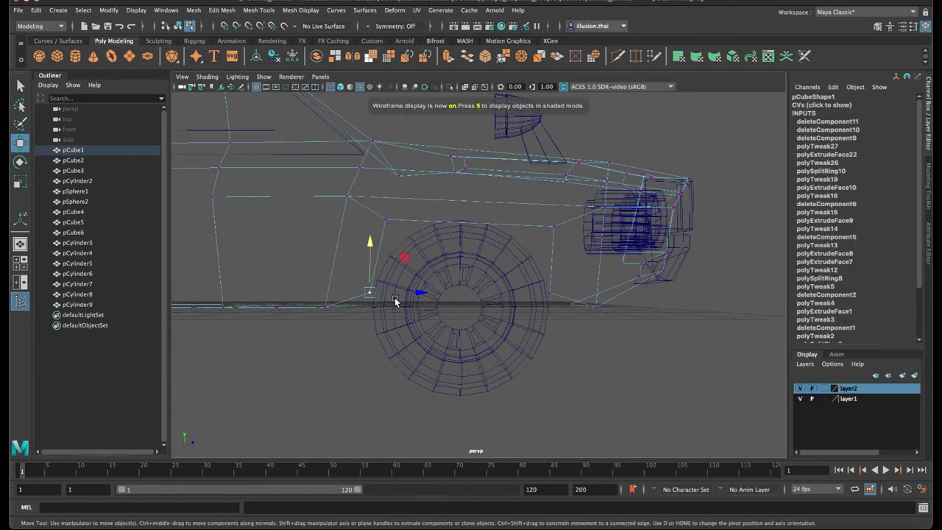
{"action": "left_click_drag", "start_coordinate": [393, 299], "coordinate": [415, 299], "text": "alt"}
{"action": "mouse_move", "coordinate": [370, 212]}
{"action": "left_mouse_down"}
{"action": "mouse_move", "coordinate": [410, 240]}
{"action": "mouse_move", "coordinate": [464, 229]}
{"action": "left_mouse_up"}
{"action": "mouse_move", "coordinate": [532, 223]}
{"action": "left_mouse_down"}
{"action": "mouse_move", "coordinate": [576, 245]}
{"action": "mouse_move", "coordinate": [561, 234]}
{"action": "left_mouse_up"}
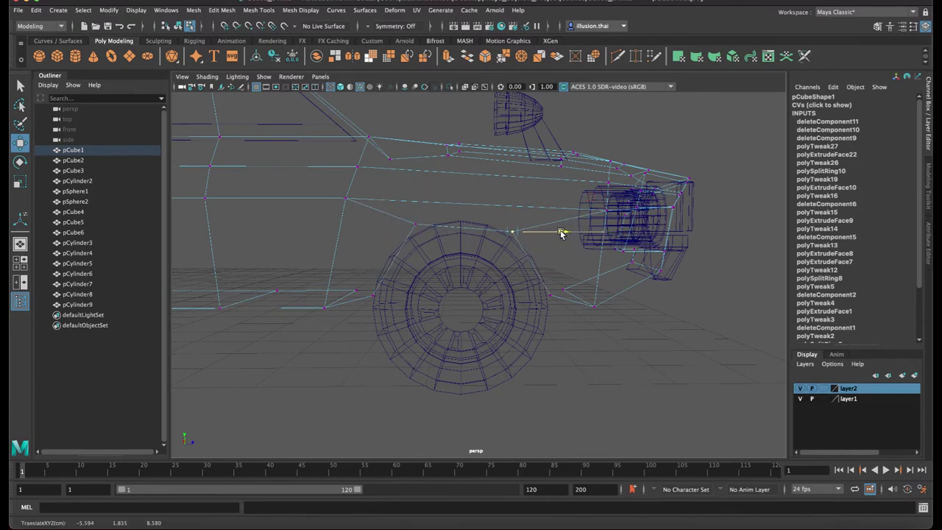
{"action": "left_click_drag", "start_coordinate": [515, 189], "coordinate": [514, 180]}
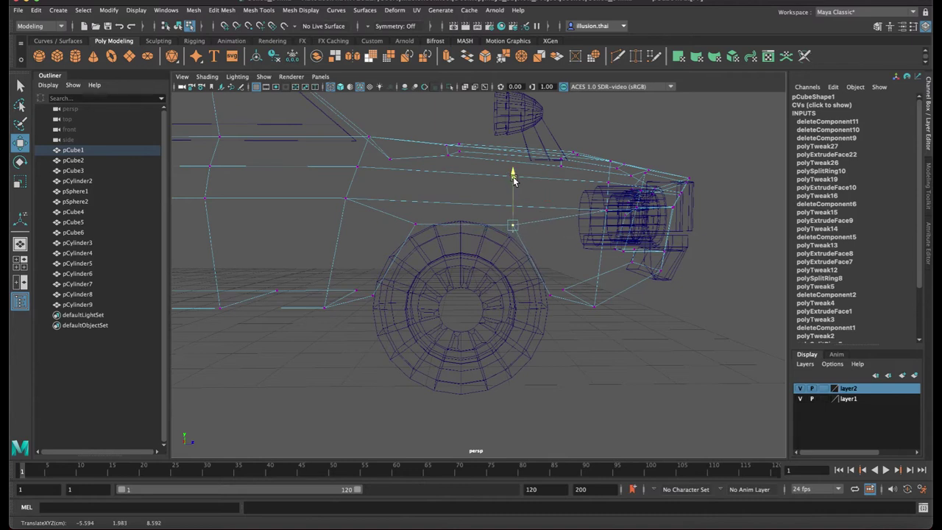
{"action": "left_click", "coordinate": [548, 291]}
{"action": "left_click_drag", "start_coordinate": [549, 297], "coordinate": [582, 293], "text": "alt"}
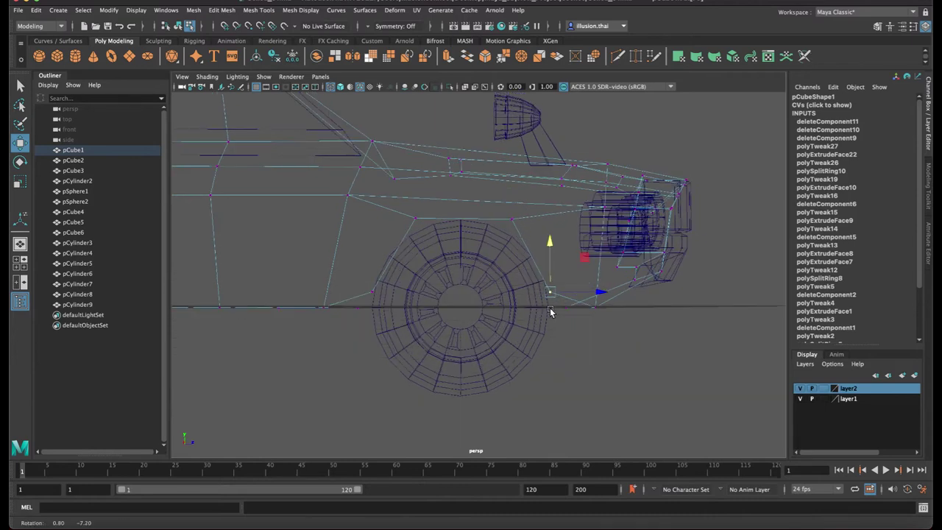
Restore shaded display, switch to Object Mode, and reselect the car body pCube1
{"action": "key", "text": "5"}
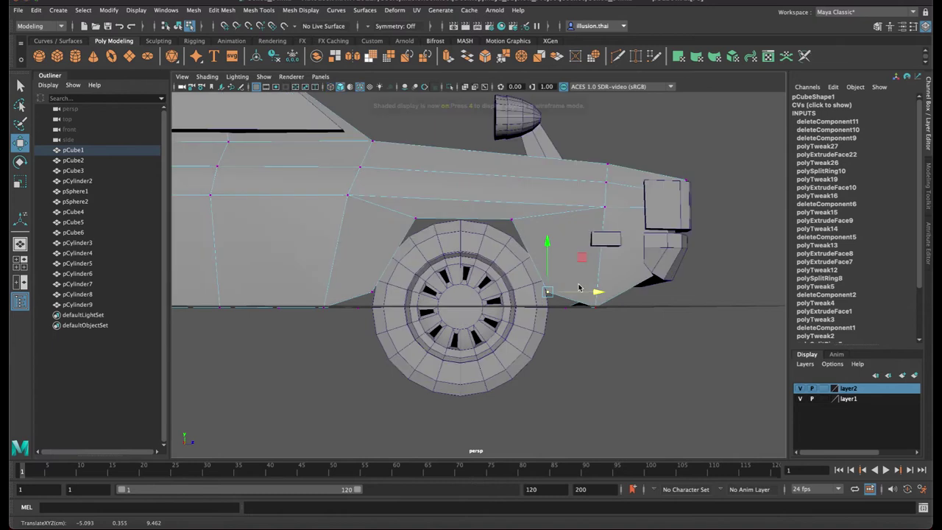
{"action": "right_click_drag", "start_coordinate": [532, 218], "coordinate": [559, 204]}
{"action": "left_click_drag", "start_coordinate": [559, 206], "coordinate": [562, 328], "text": "alt"}
{"action": "left_click", "coordinate": [565, 325]}
{"action": "left_click", "coordinate": [490, 228]}
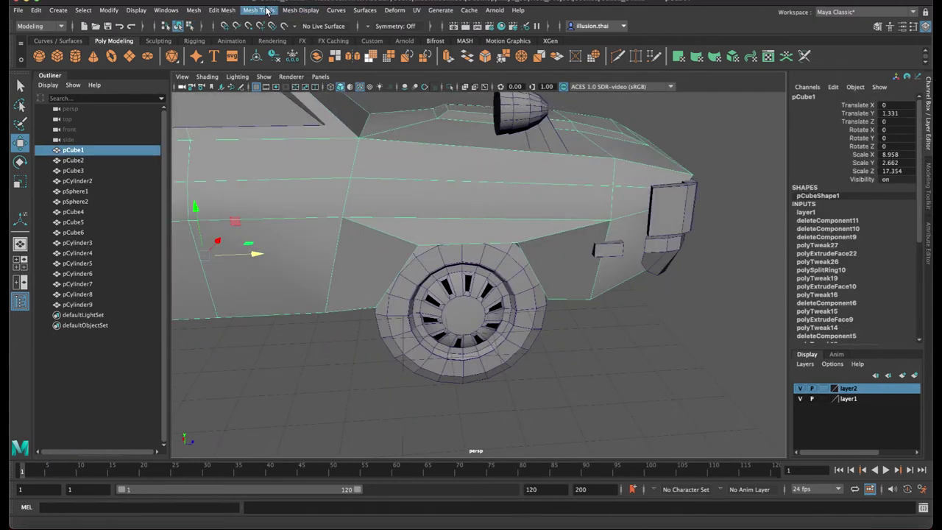
Insert an edge loop across the front fender with Mesh Tools > Insert Edge Loop
{"action": "left_click", "coordinate": [258, 10]}
{"action": "mouse_move", "coordinate": [300, 9]}
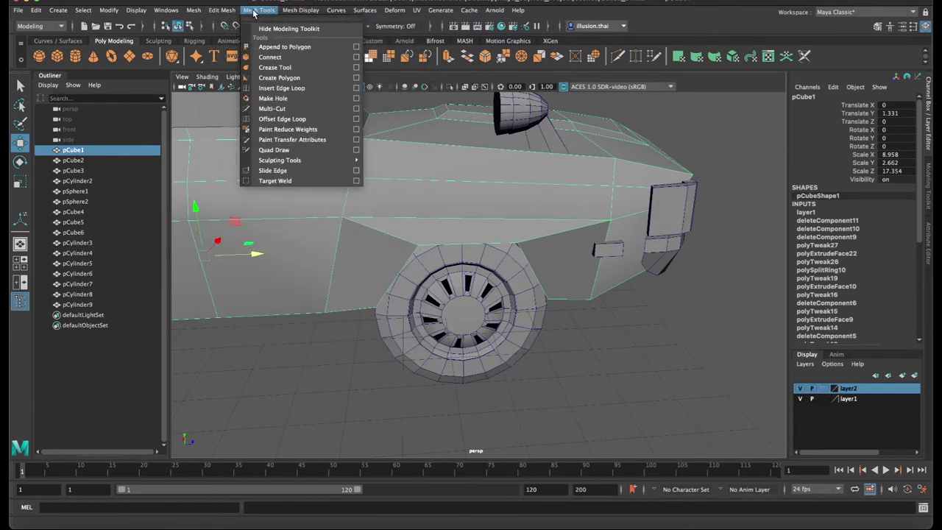
{"action": "left_click", "coordinate": [281, 88]}
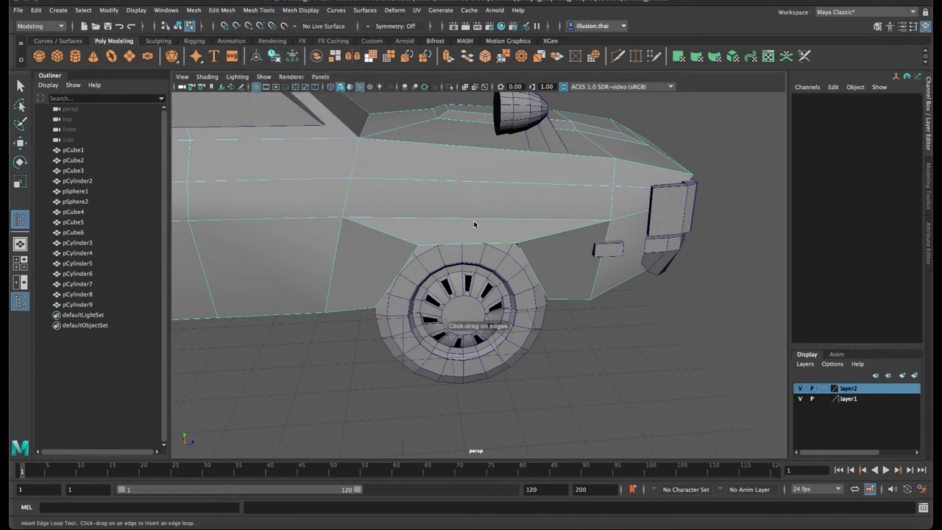
{"action": "left_click", "coordinate": [474, 221]}
{"action": "right_click_drag", "start_coordinate": [501, 218], "coordinate": [480, 217]}
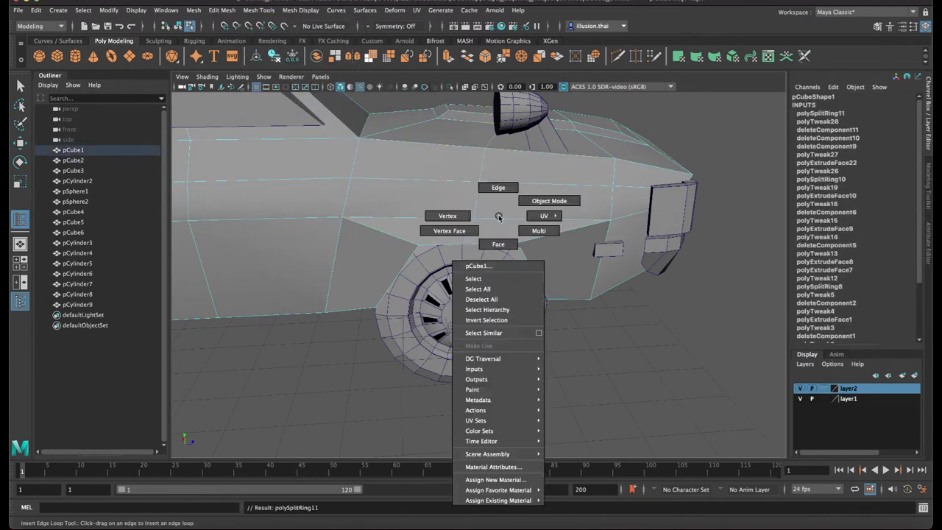
{"action": "key", "text": "q"}
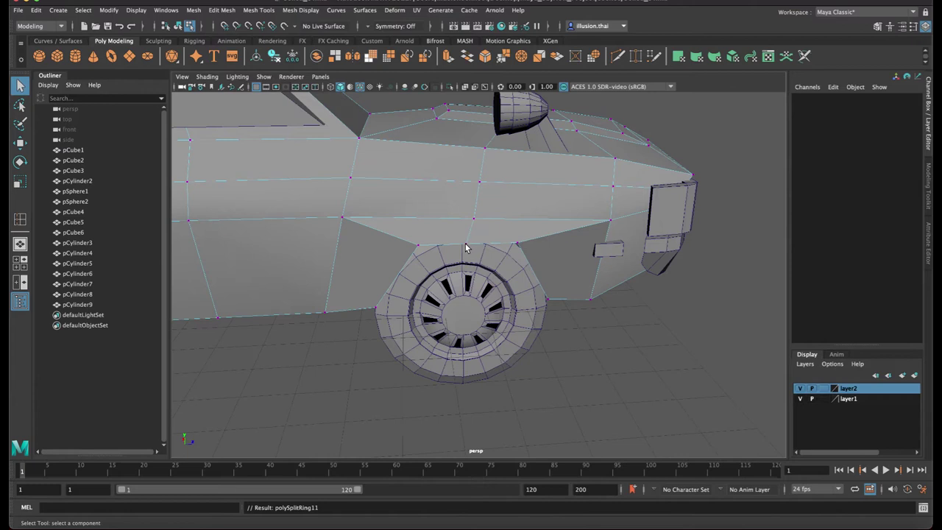
Select the wheel-arch vertices and scale them wider along the car's length
{"action": "left_click", "coordinate": [466, 244]}
{"action": "key", "text": "w"}
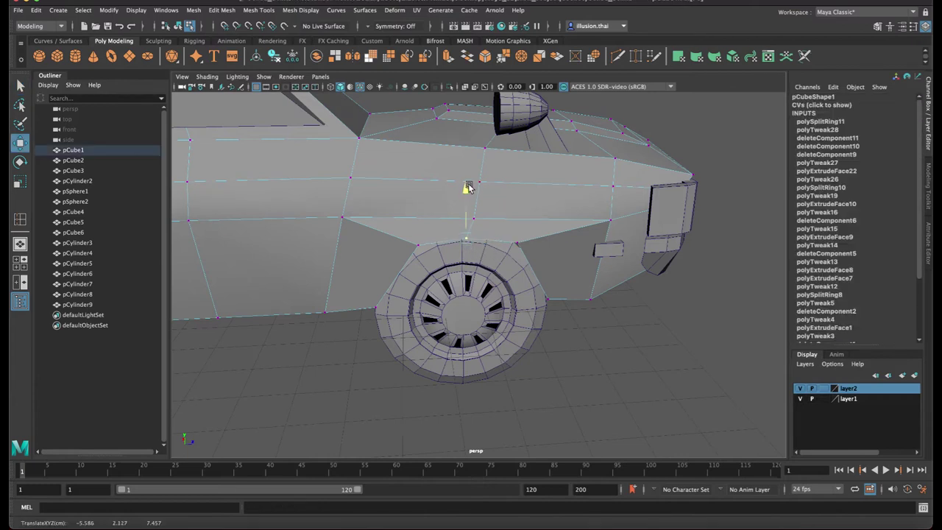
{"action": "left_click_drag", "start_coordinate": [508, 238], "coordinate": [513, 236], "text": "alt"}
{"action": "left_click", "coordinate": [515, 233]}
{"action": "key", "text": "ctrl+z"}
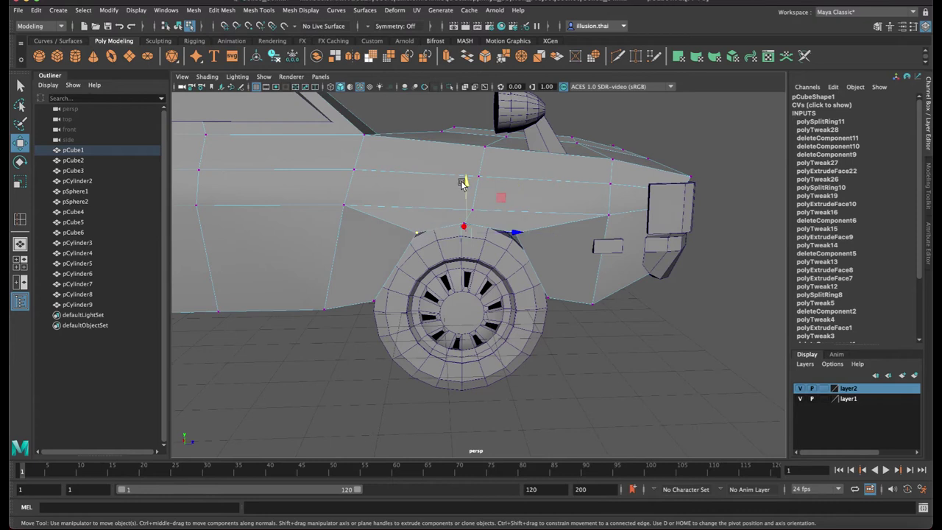
{"action": "key", "text": "ctrl+z"}
{"action": "key", "text": "r"}
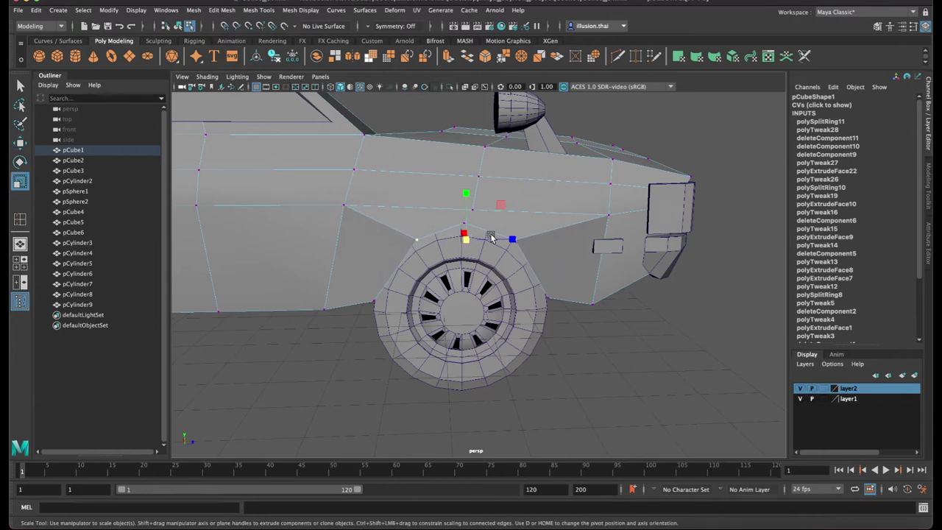
{"action": "mouse_move", "coordinate": [520, 243]}
{"action": "left_mouse_down"}
{"action": "mouse_move", "coordinate": [513, 237]}
{"action": "mouse_move", "coordinate": [521, 240]}
{"action": "mouse_move", "coordinate": [444, 287]}
{"action": "left_mouse_up"}
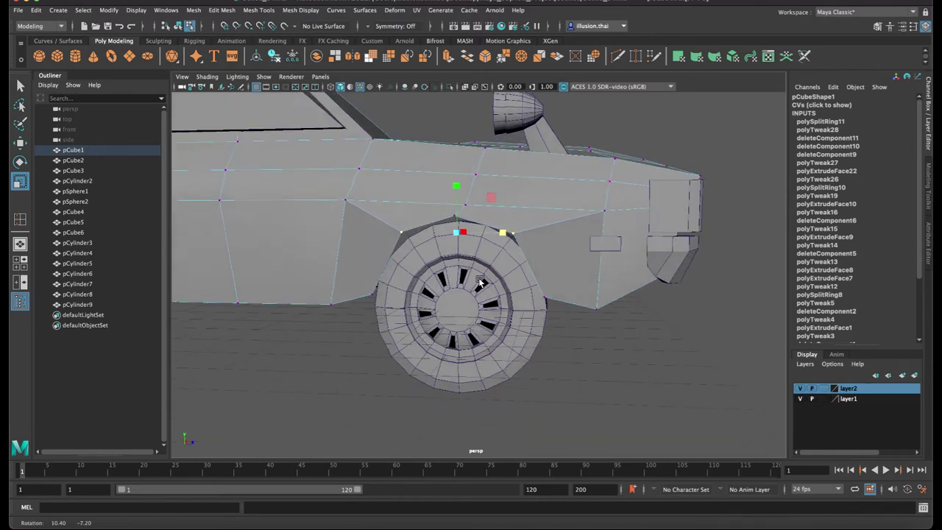
{"action": "key", "text": "w"}
{"action": "mouse_move", "coordinate": [478, 243]}
{"action": "left_mouse_down", "text": "alt"}
{"action": "mouse_move", "coordinate": [482, 230]}
{"action": "mouse_move", "coordinate": [486, 301]}
{"action": "left_mouse_up", "text": "alt"}
Pull the arch's edge and lower-corner vertices along the car's length
{"action": "left_click", "coordinate": [496, 302]}
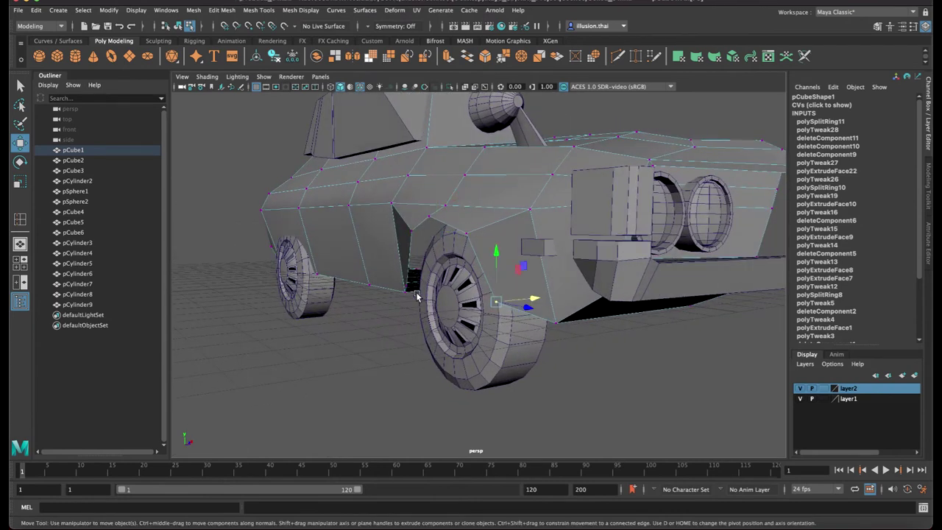
{"action": "mouse_move", "coordinate": [407, 286]}
{"action": "left_mouse_down", "text": "alt"}
{"action": "mouse_move", "coordinate": [542, 290]}
{"action": "mouse_move", "coordinate": [511, 294]}
{"action": "mouse_move", "coordinate": [586, 288]}
{"action": "mouse_move", "coordinate": [558, 290]}
{"action": "left_mouse_up", "text": "alt"}
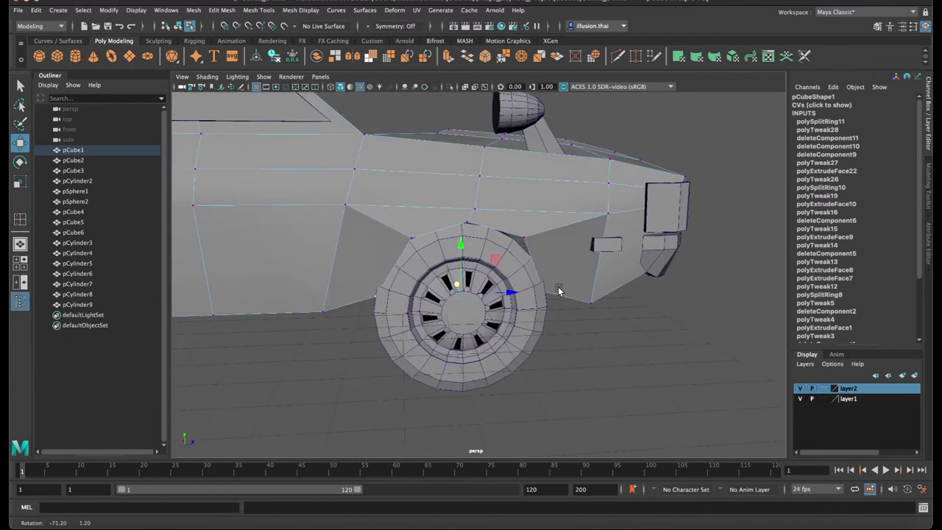
{"action": "left_click", "coordinate": [360, 297]}
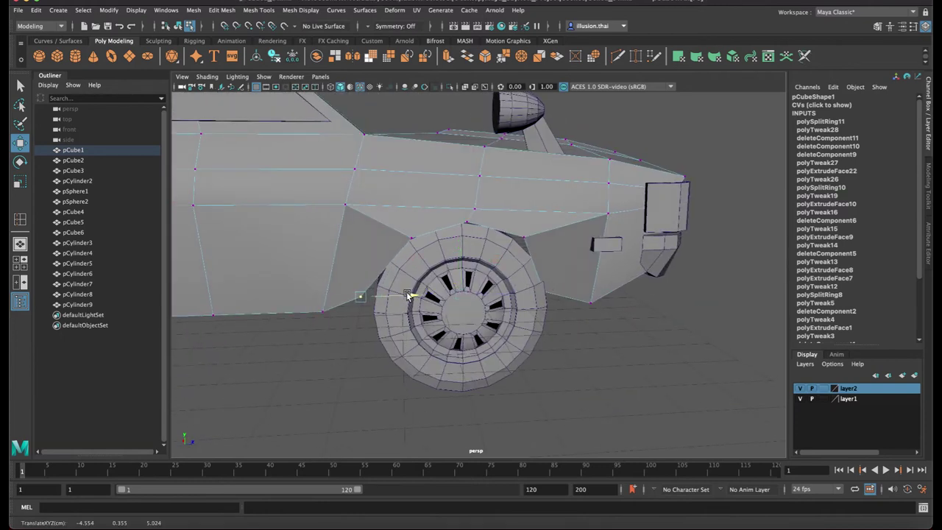
{"action": "left_click_drag", "start_coordinate": [374, 305], "coordinate": [346, 312], "text": "alt"}
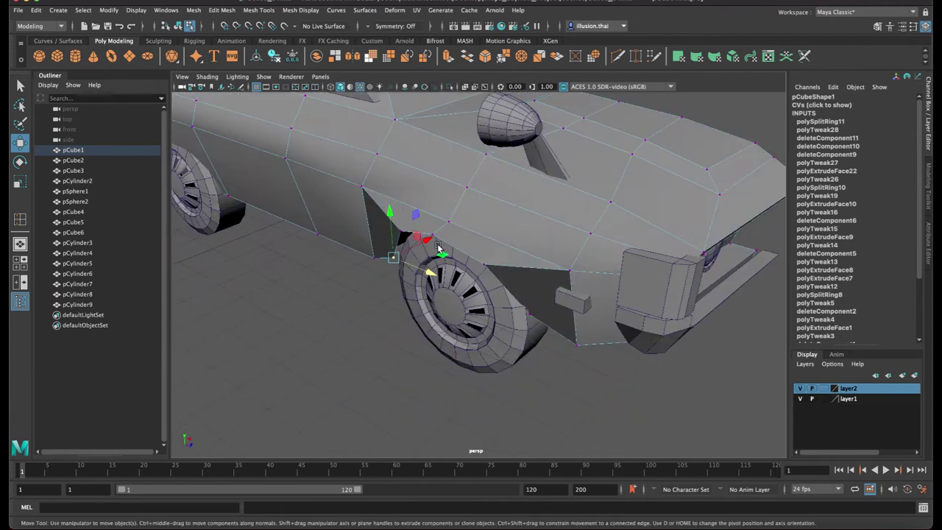
{"action": "left_click_drag", "start_coordinate": [427, 242], "coordinate": [430, 244]}
{"action": "left_click", "coordinate": [531, 317]}
{"action": "left_click_drag", "start_coordinate": [571, 331], "coordinate": [604, 305], "text": "alt"}
Reposition another fender vertex so the arch curves tightly over the tire
{"action": "mouse_move", "coordinate": [489, 281]}
{"action": "left_mouse_down"}
{"action": "mouse_move", "coordinate": [486, 308]}
{"action": "mouse_move", "coordinate": [489, 238]}
{"action": "mouse_move", "coordinate": [441, 214]}
{"action": "mouse_move", "coordinate": [441, 180]}
{"action": "left_mouse_up"}
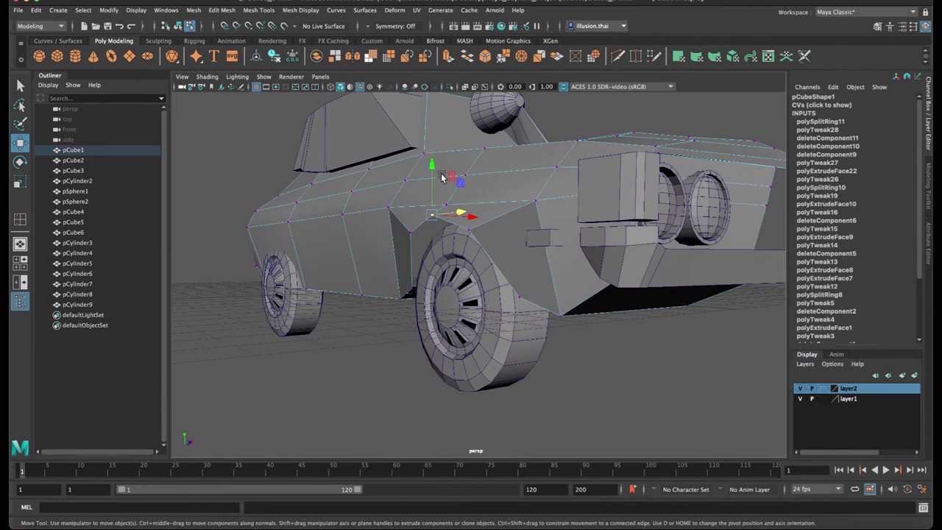
{"action": "left_click_drag", "start_coordinate": [471, 219], "coordinate": [482, 241], "text": "alt"}
{"action": "left_click", "coordinate": [482, 239]}
{"action": "left_click_drag", "start_coordinate": [412, 234], "coordinate": [452, 237], "text": "alt"}
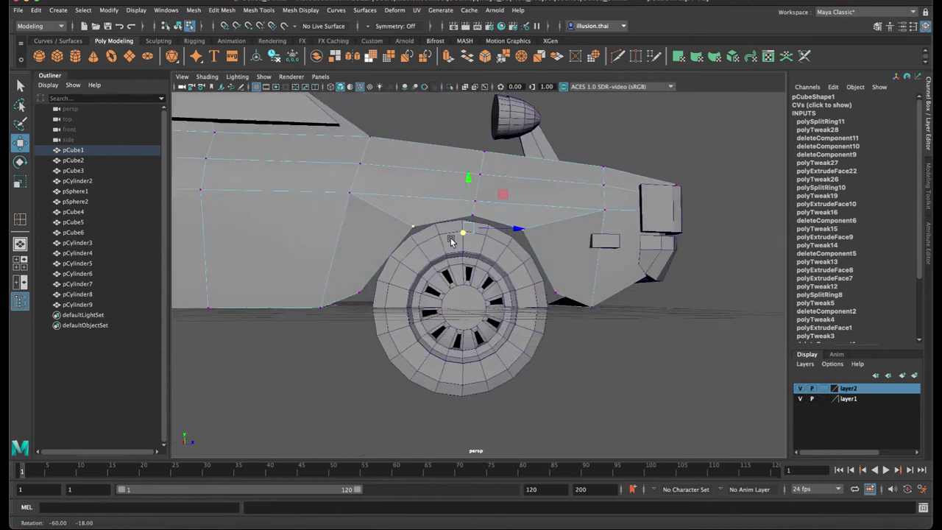
{"action": "right_click_drag", "start_coordinate": [431, 199], "coordinate": [473, 194]}
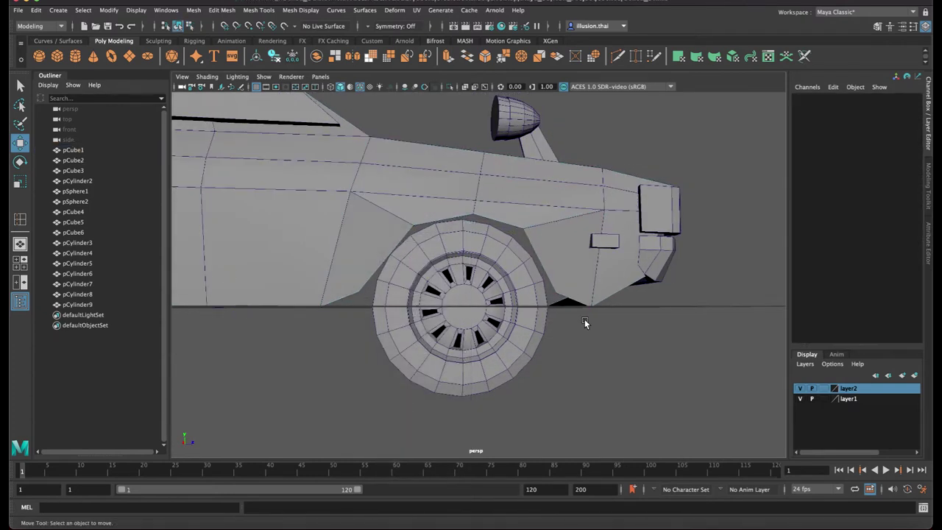
{"action": "mouse_move", "coordinate": [589, 265]}
{"action": "left_mouse_down", "text": "alt"}
{"action": "mouse_move", "coordinate": [560, 275]}
{"action": "mouse_move", "coordinate": [542, 246]}
{"action": "mouse_move", "coordinate": [525, 247]}
{"action": "mouse_move", "coordinate": [534, 247]}
{"action": "mouse_move", "coordinate": [493, 227]}
{"action": "mouse_move", "coordinate": [522, 211]}
{"action": "mouse_move", "coordinate": [485, 213]}
{"action": "left_mouse_up", "text": "alt"}
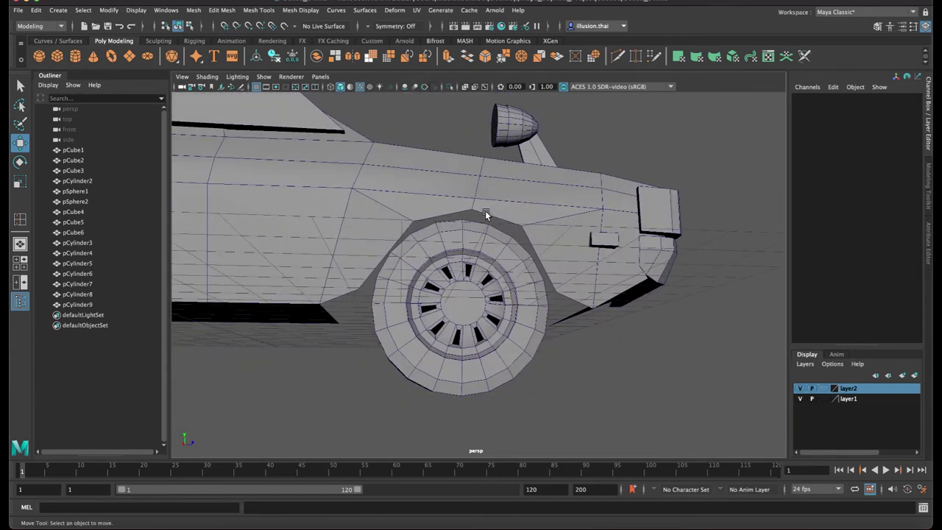
Insert another edge loop across the car body's fender over the front wheel
{"action": "left_click", "coordinate": [258, 9]}
{"action": "left_click", "coordinate": [284, 87]}
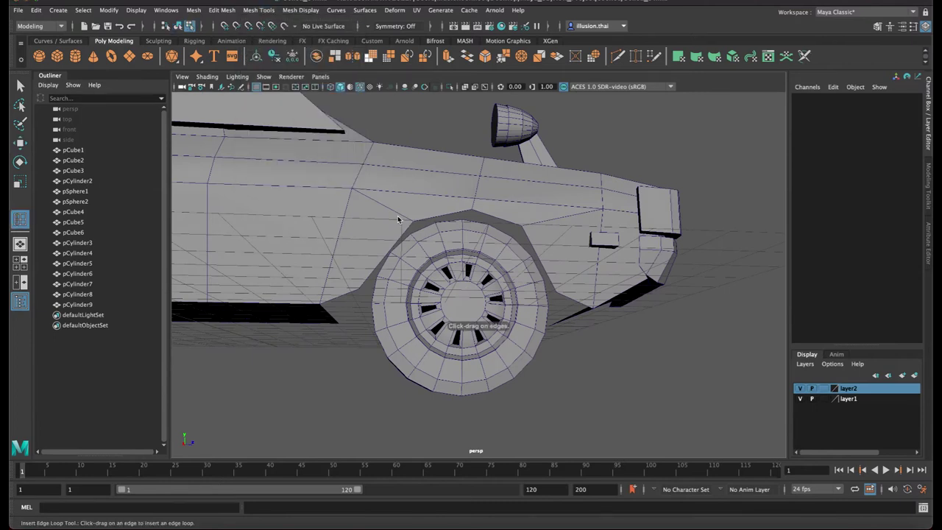
{"action": "left_click", "coordinate": [395, 211]}
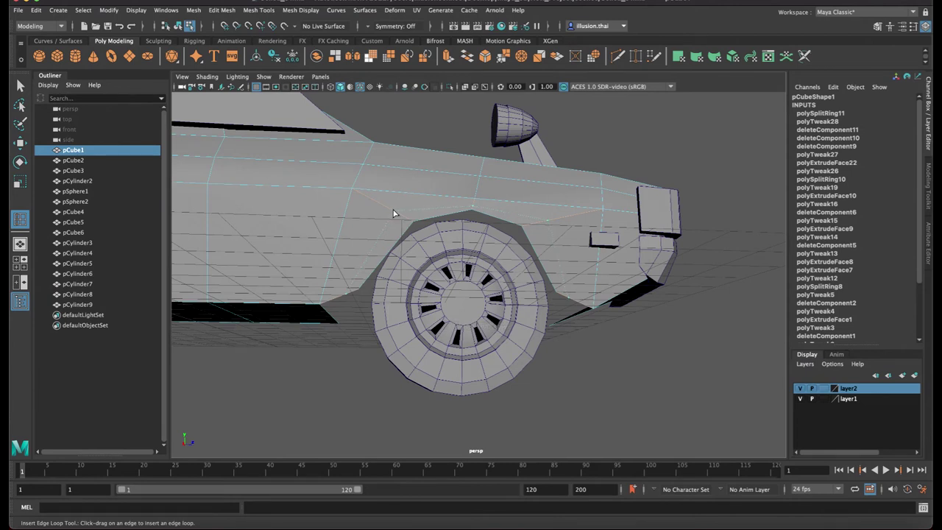
{"action": "left_click", "coordinate": [394, 214]}
{"action": "mouse_move", "coordinate": [394, 214]}
{"action": "left_mouse_down", "text": "alt"}
{"action": "mouse_move", "coordinate": [393, 238]}
{"action": "mouse_move", "coordinate": [397, 215]}
{"action": "mouse_move", "coordinate": [413, 224]}
{"action": "left_mouse_up", "text": "alt"}
Push the fender edge above the front wheel slightly outward
{"action": "key", "text": "q"}
{"action": "right_click", "coordinate": [396, 212]}
{"action": "left_click", "coordinate": [398, 184]}
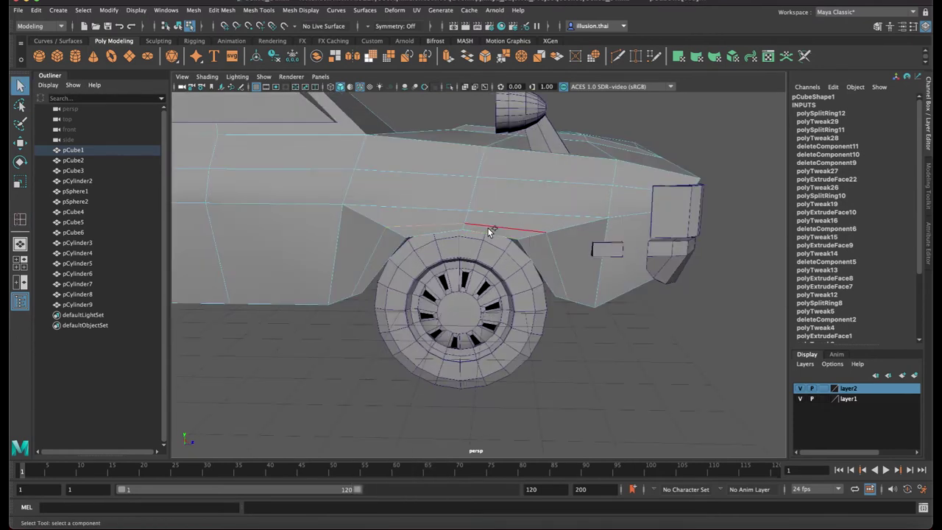
{"action": "left_click_drag", "start_coordinate": [422, 253], "coordinate": [448, 245], "text": "alt"}
{"action": "key", "text": "w"}
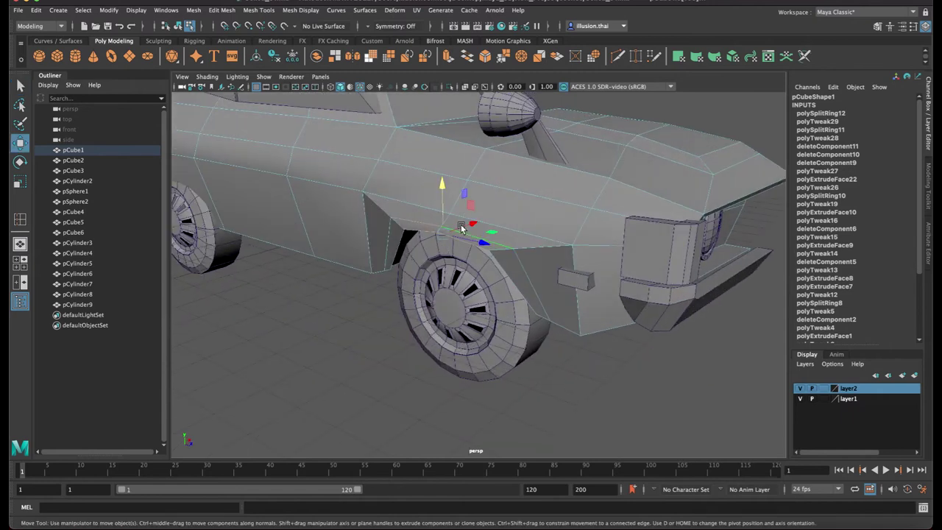
{"action": "left_click", "coordinate": [466, 224]}
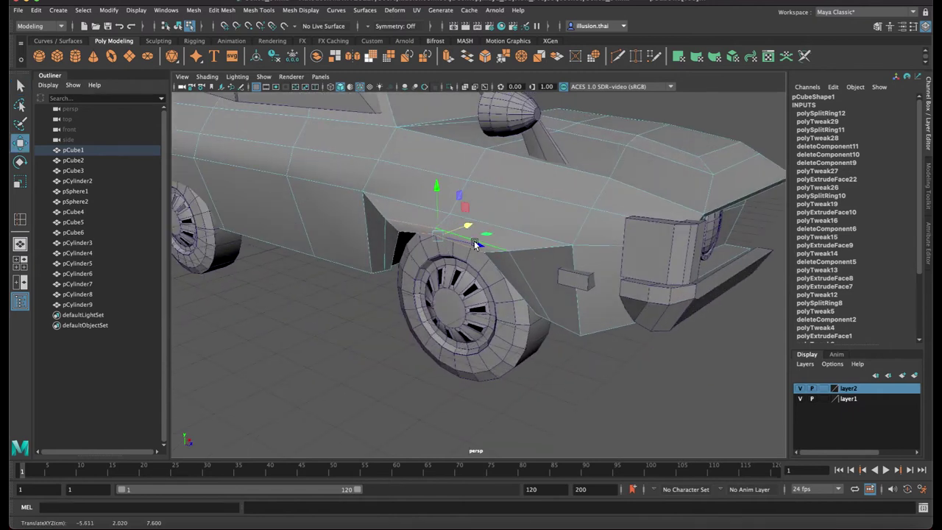
{"action": "mouse_move", "coordinate": [461, 219]}
{"action": "left_mouse_down"}
{"action": "mouse_move", "coordinate": [472, 221]}
{"action": "mouse_move", "coordinate": [437, 177]}
{"action": "mouse_move", "coordinate": [523, 260]}
{"action": "mouse_move", "coordinate": [551, 266]}
{"action": "left_mouse_up"}
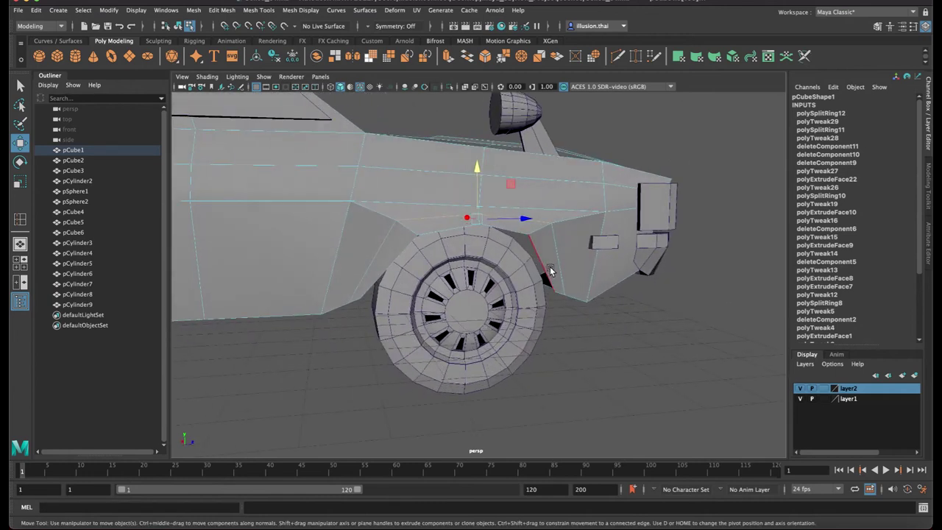
Pull the vertex at the arch's front bottom toward the wheel
{"action": "right_click", "coordinate": [550, 262]}
{"action": "right_click_drag", "start_coordinate": [551, 261], "coordinate": [500, 260]}
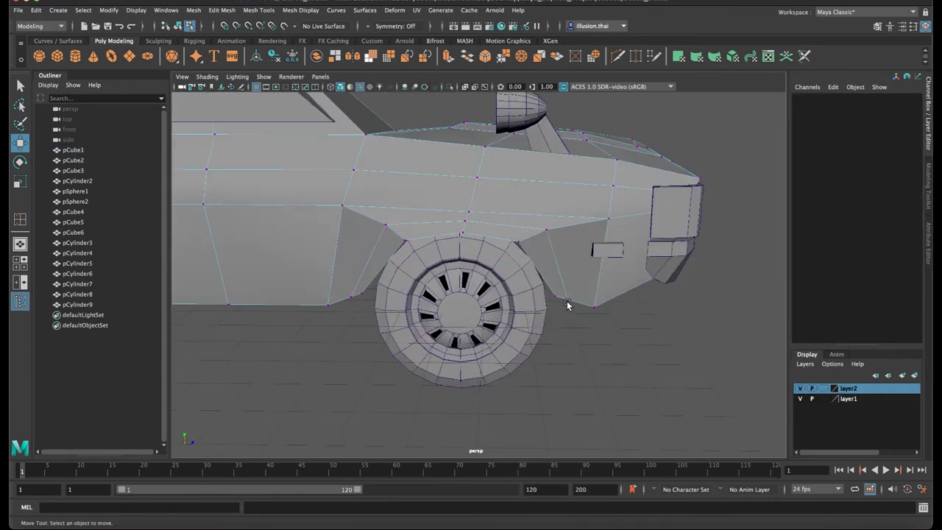
{"action": "left_click", "coordinate": [566, 302]}
{"action": "left_click", "coordinate": [621, 300]}
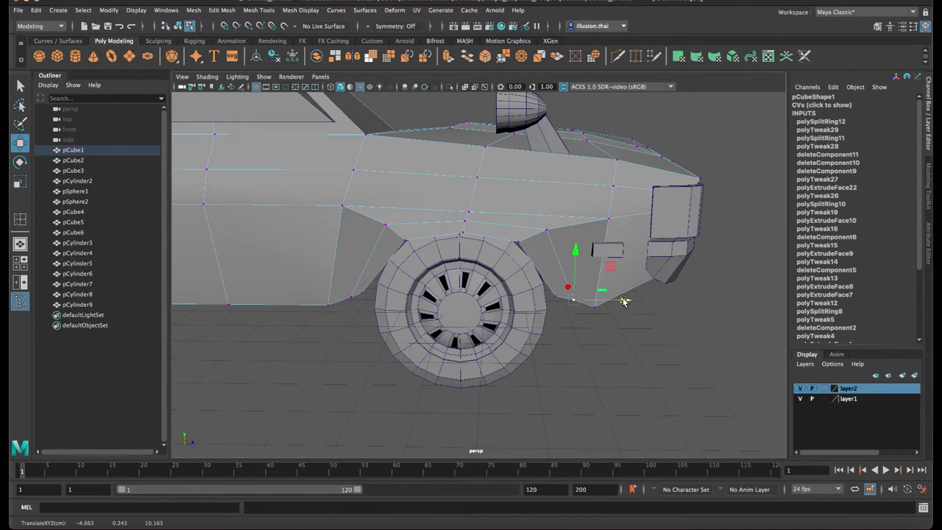
{"action": "left_click", "coordinate": [350, 301]}
{"action": "mouse_move", "coordinate": [404, 298]}
{"action": "left_mouse_down"}
{"action": "mouse_move", "coordinate": [396, 299]}
{"action": "mouse_move", "coordinate": [458, 313]}
{"action": "left_mouse_up"}
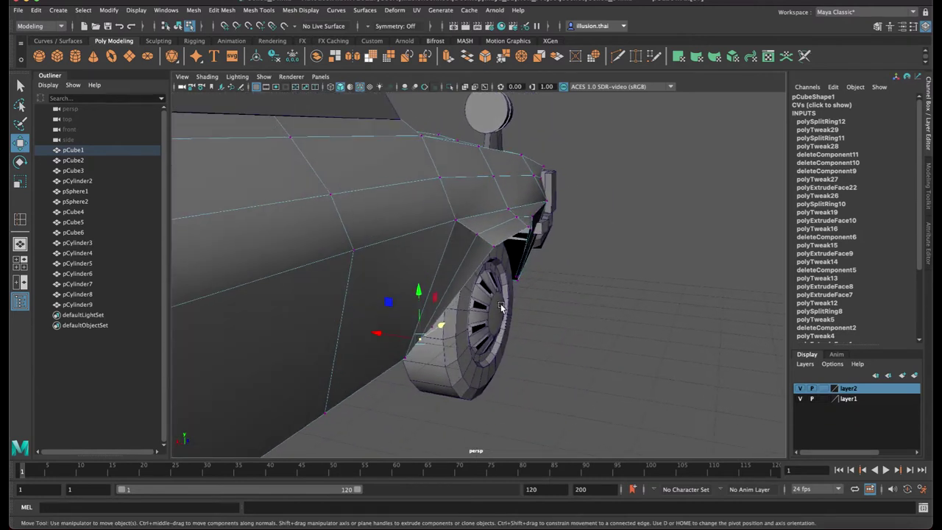
{"action": "right_click_drag", "start_coordinate": [457, 313], "coordinate": [384, 332]}
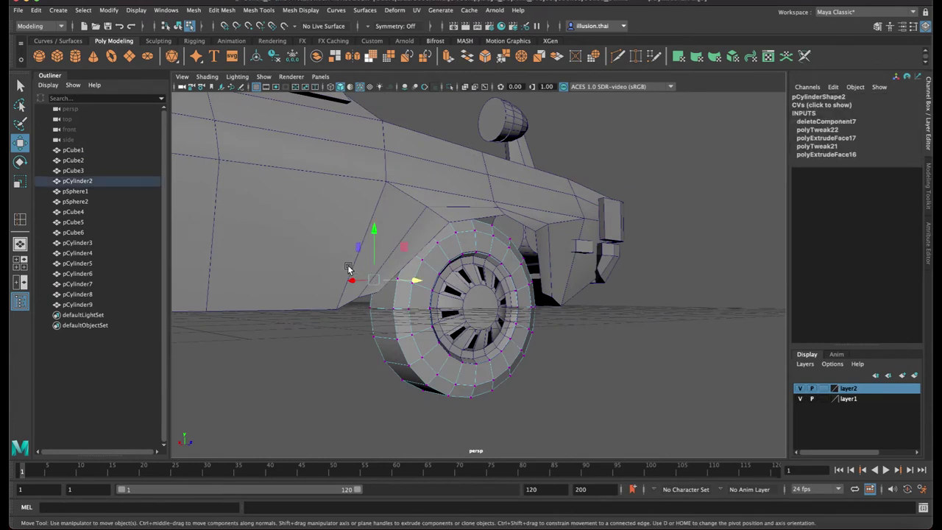
Slide the selected arch vertices along the car's length, then view the body in wireframe
{"action": "right_click_drag", "start_coordinate": [437, 278], "coordinate": [485, 247]}
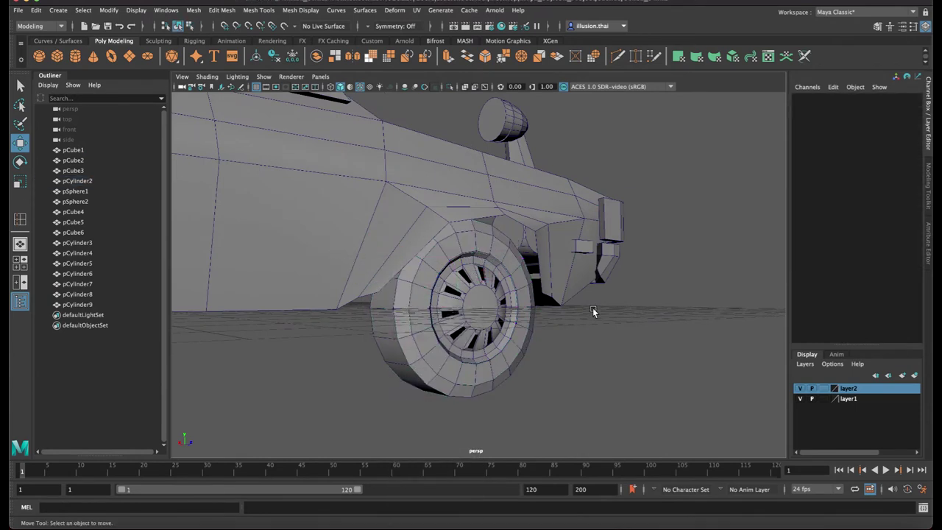
{"action": "left_click", "coordinate": [339, 250]}
{"action": "right_click_drag", "start_coordinate": [338, 250], "coordinate": [326, 252]}
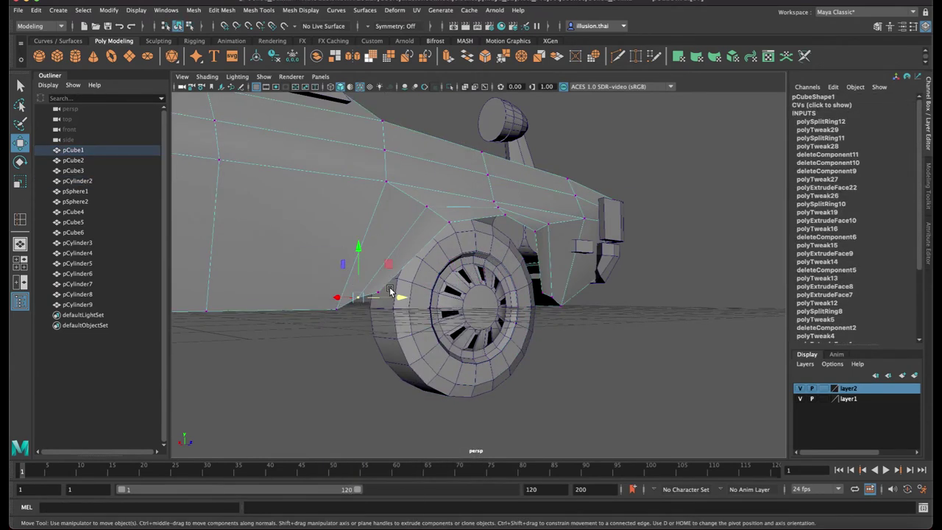
{"action": "mouse_move", "coordinate": [376, 294]}
{"action": "left_mouse_down", "text": "alt"}
{"action": "mouse_move", "coordinate": [538, 296]}
{"action": "mouse_move", "coordinate": [505, 295]}
{"action": "mouse_move", "coordinate": [515, 301]}
{"action": "left_mouse_up", "text": "alt"}
{"action": "key", "text": "r"}
{"action": "key", "text": "w"}
{"action": "left_click_drag", "start_coordinate": [438, 293], "coordinate": [436, 293]}
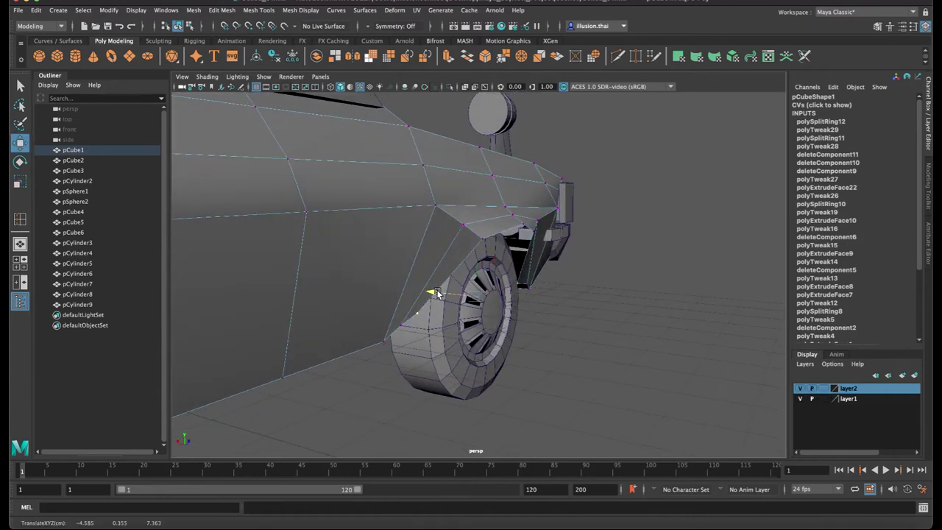
{"action": "mouse_move", "coordinate": [437, 293]}
{"action": "left_mouse_down", "text": "alt"}
{"action": "mouse_move", "coordinate": [369, 301]}
{"action": "mouse_move", "coordinate": [398, 294]}
{"action": "mouse_move", "coordinate": [425, 249]}
{"action": "left_mouse_up", "text": "alt"}
{"action": "key", "text": "4"}
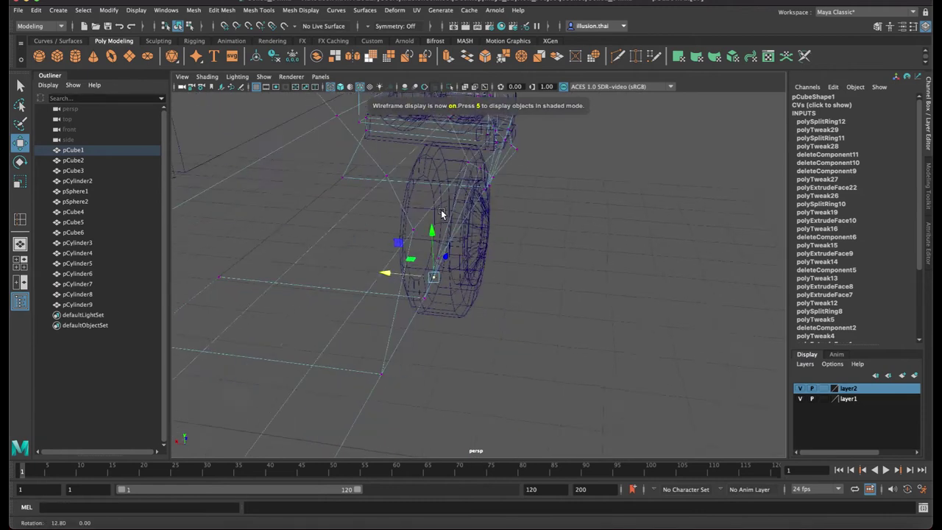
Marquee-select the body vertices beside the front wheel in wireframe
{"action": "left_click", "coordinate": [385, 232]}
{"action": "left_click_drag", "start_coordinate": [480, 340], "coordinate": [398, 239]}
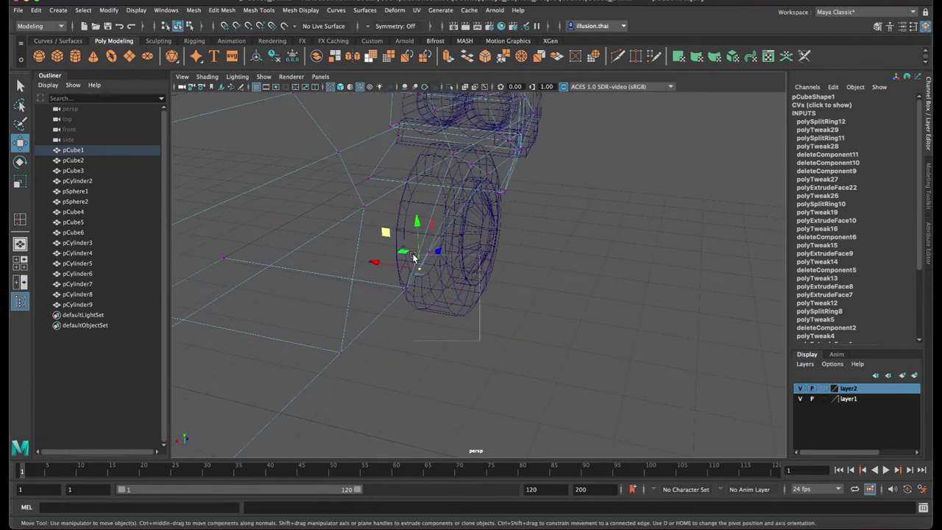
{"action": "key", "text": "r"}
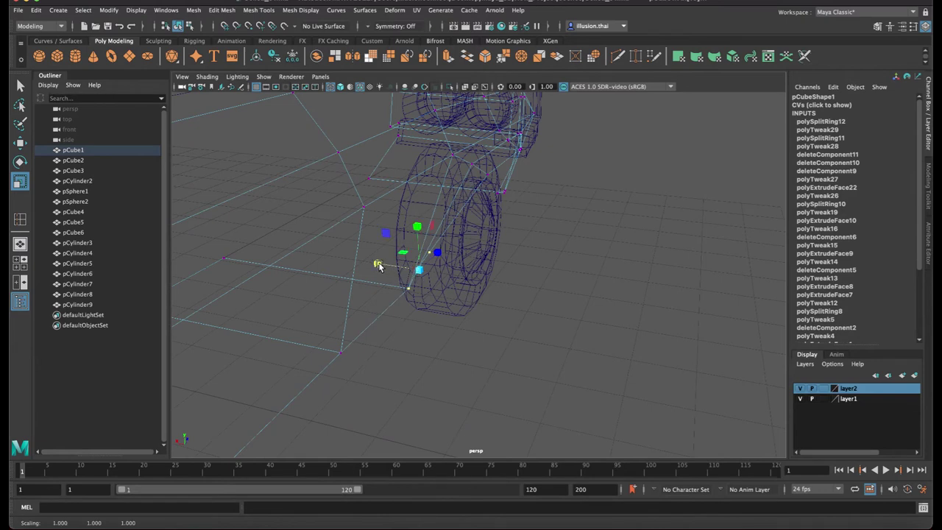
{"action": "key", "text": "w"}
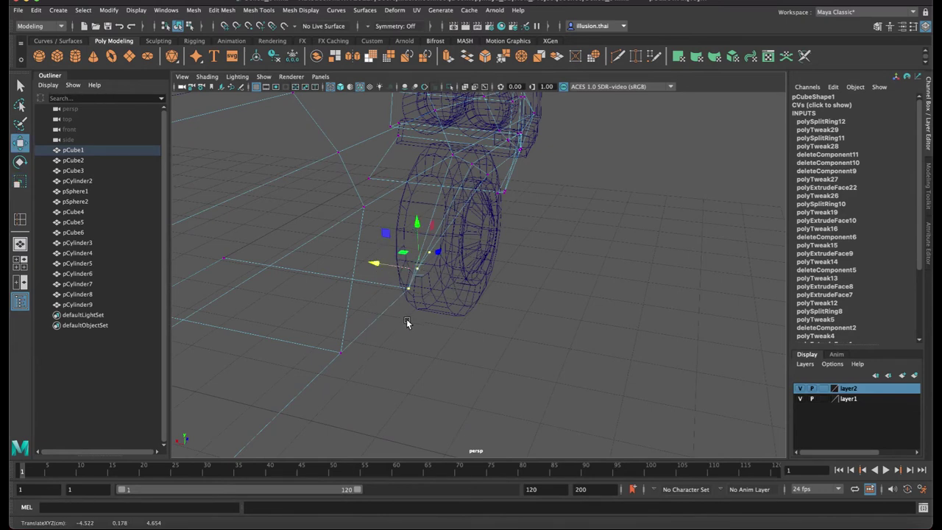
Squeeze the selected vertices inward along X, shift them slightly, and return to shaded display
{"action": "mouse_move", "coordinate": [466, 322]}
{"action": "left_mouse_down", "text": "alt"}
{"action": "mouse_move", "coordinate": [401, 326]}
{"action": "mouse_move", "coordinate": [518, 297]}
{"action": "mouse_move", "coordinate": [617, 331]}
{"action": "left_mouse_up", "text": "alt"}
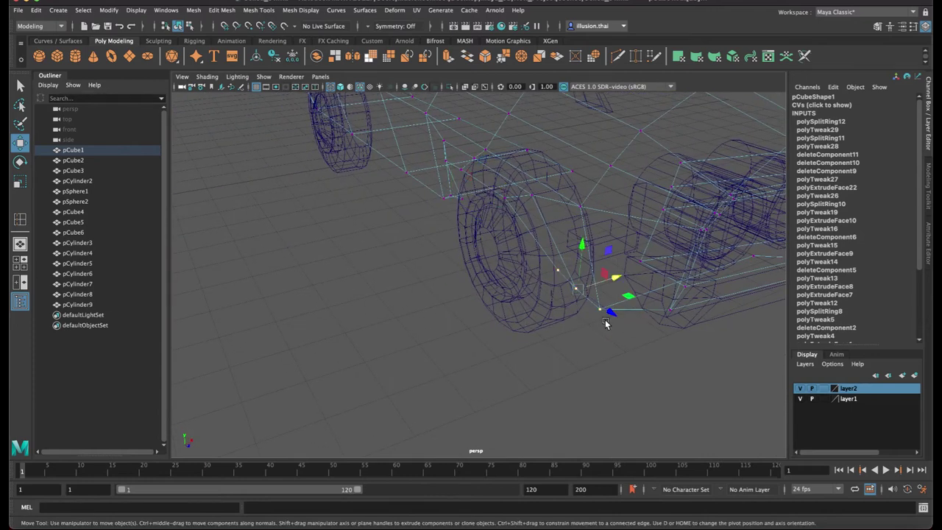
{"action": "key", "text": "r"}
{"action": "mouse_move", "coordinate": [617, 285]}
{"action": "left_mouse_down"}
{"action": "mouse_move", "coordinate": [604, 287]}
{"action": "mouse_move", "coordinate": [613, 278]}
{"action": "left_mouse_up"}
{"action": "key", "text": "w"}
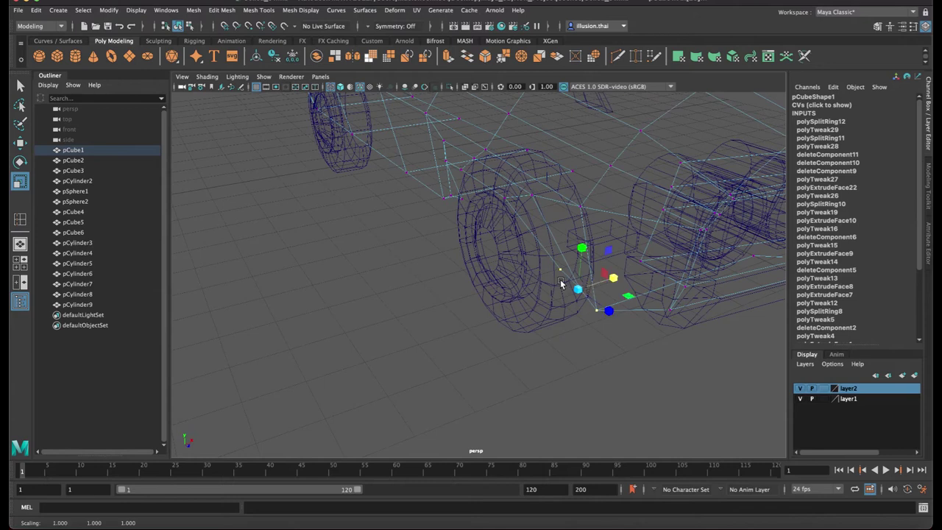
{"action": "left_click", "coordinate": [616, 277]}
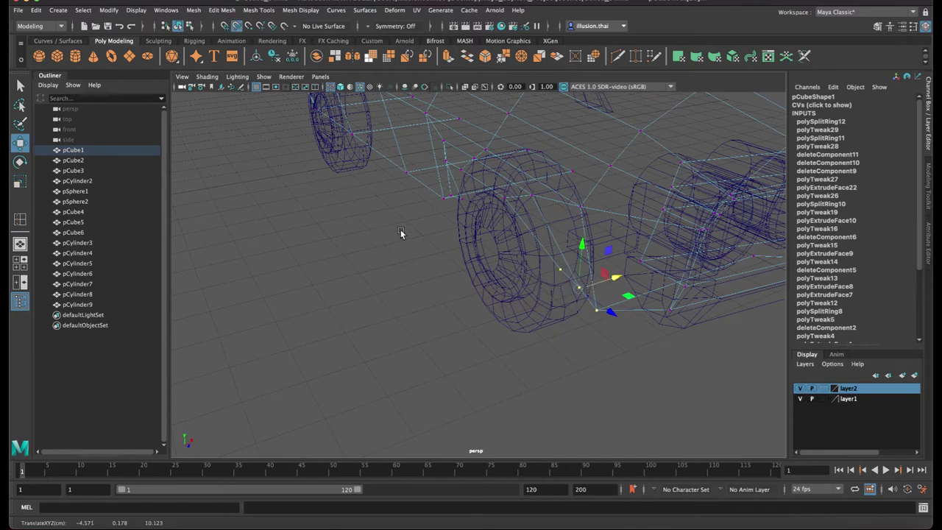
{"action": "left_click_drag", "start_coordinate": [616, 277], "coordinate": [621, 276]}
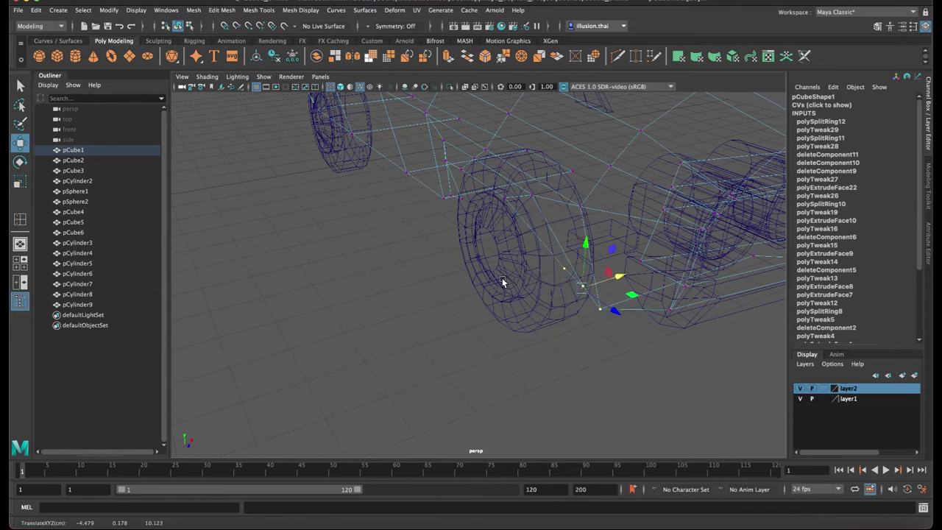
{"action": "key", "text": "5"}
Clear the vertex selection, return the body to object mode, and reselect it
{"action": "left_click", "coordinate": [548, 375]}
{"action": "left_click_drag", "start_coordinate": [562, 374], "coordinate": [608, 295], "text": "alt"}
{"action": "right_click_drag", "start_coordinate": [635, 210], "coordinate": [684, 194]}
{"action": "mouse_move", "coordinate": [626, 266]}
{"action": "left_mouse_down", "text": "alt"}
{"action": "mouse_move", "coordinate": [541, 234]}
{"action": "mouse_move", "coordinate": [571, 215]}
{"action": "left_mouse_up", "text": "alt"}
{"action": "left_click", "coordinate": [536, 214]}
{"action": "right_click_drag", "start_coordinate": [537, 214], "coordinate": [547, 245]}
{"action": "left_click_drag", "start_coordinate": [548, 244], "coordinate": [564, 223], "text": "alt"}
Nudge the front and rear wheels slightly along X
{"action": "right_click_drag", "start_coordinate": [563, 222], "coordinate": [582, 212]}
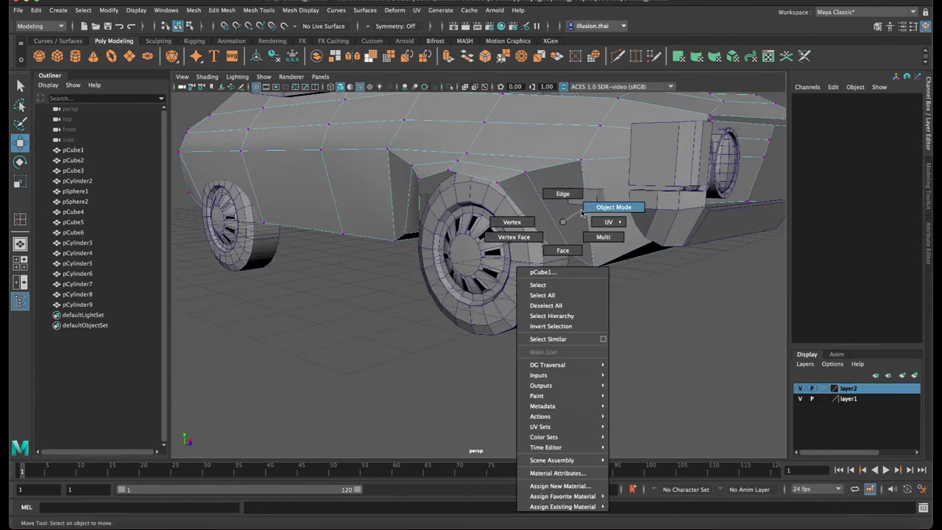
{"action": "left_click", "coordinate": [528, 289]}
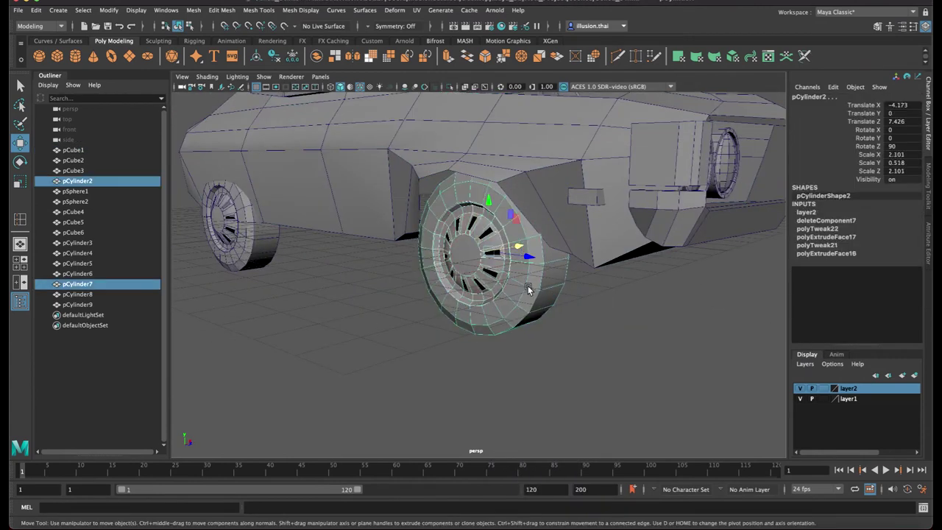
{"action": "left_click", "coordinate": [246, 235], "text": "shift"}
{"action": "left_click", "coordinate": [254, 248], "text": "shift"}
{"action": "left_click_drag", "start_coordinate": [286, 214], "coordinate": [288, 213]}
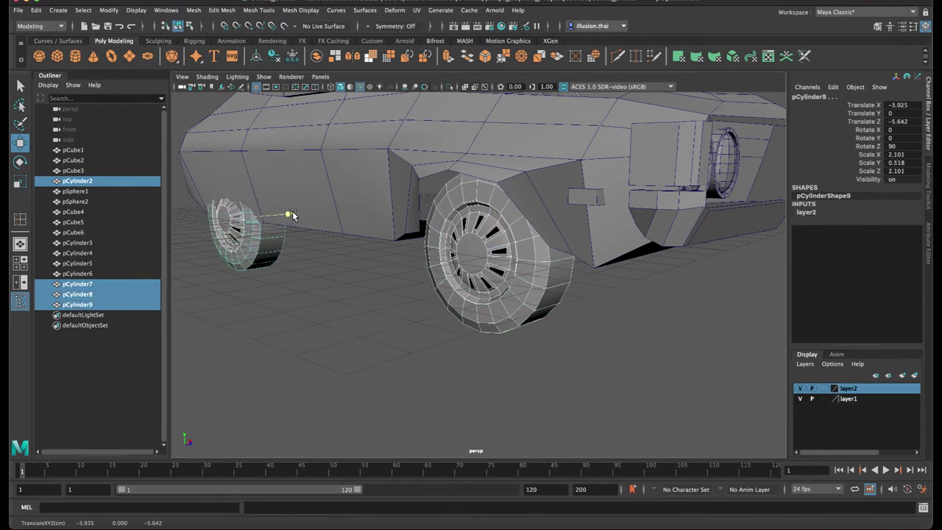
{"action": "mouse_move", "coordinate": [324, 262]}
{"action": "left_mouse_down", "text": "alt"}
{"action": "mouse_move", "coordinate": [542, 310]}
{"action": "mouse_move", "coordinate": [551, 271]}
{"action": "mouse_move", "coordinate": [466, 255]}
{"action": "left_mouse_up", "text": "alt"}
{"action": "left_click", "coordinate": [542, 310]}
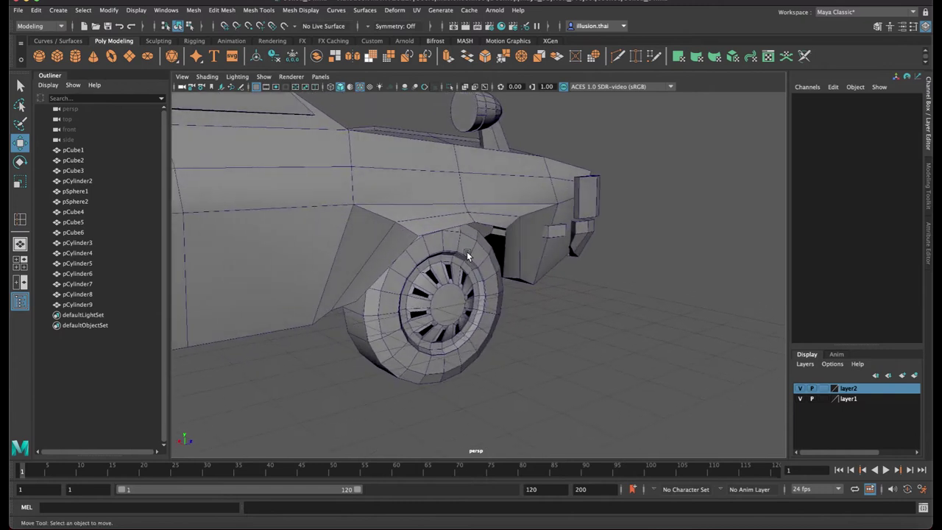
Scale the body edge just above the front wheel
{"action": "mouse_move", "coordinate": [465, 217]}
{"action": "left_mouse_down", "text": "alt"}
{"action": "mouse_move", "coordinate": [411, 223]}
{"action": "mouse_move", "coordinate": [442, 207]}
{"action": "left_mouse_up", "text": "alt"}
{"action": "right_click", "coordinate": [443, 209]}
{"action": "left_click", "coordinate": [491, 212]}
{"action": "right_click", "coordinate": [481, 198]}
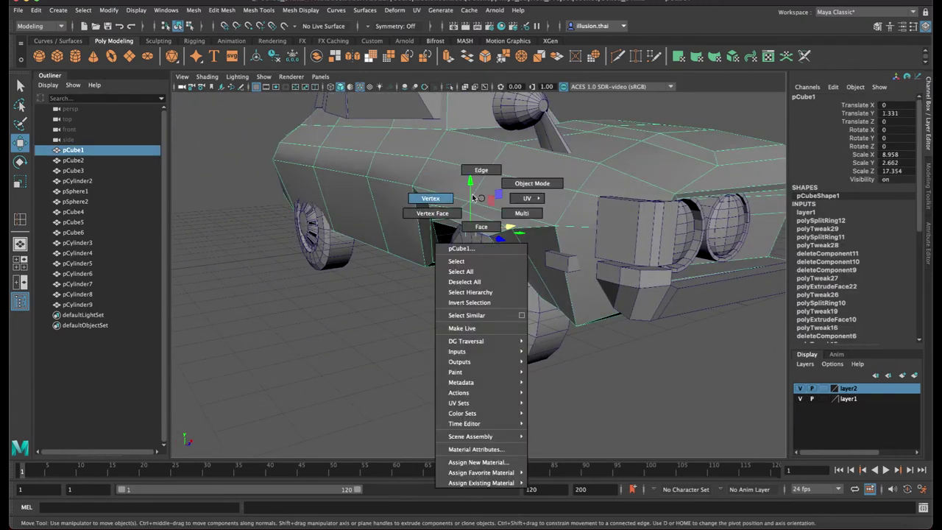
{"action": "left_click", "coordinate": [481, 183]}
{"action": "left_click", "coordinate": [469, 206]}
{"action": "left_click", "coordinate": [459, 168]}
{"action": "mouse_move", "coordinate": [485, 182]}
{"action": "left_mouse_down", "text": "alt"}
{"action": "mouse_move", "coordinate": [508, 193]}
{"action": "mouse_move", "coordinate": [498, 197]}
{"action": "mouse_move", "coordinate": [542, 196]}
{"action": "left_mouse_up", "text": "alt"}
{"action": "key", "text": "r"}
{"action": "right_click_drag", "start_coordinate": [543, 195], "coordinate": [574, 183]}
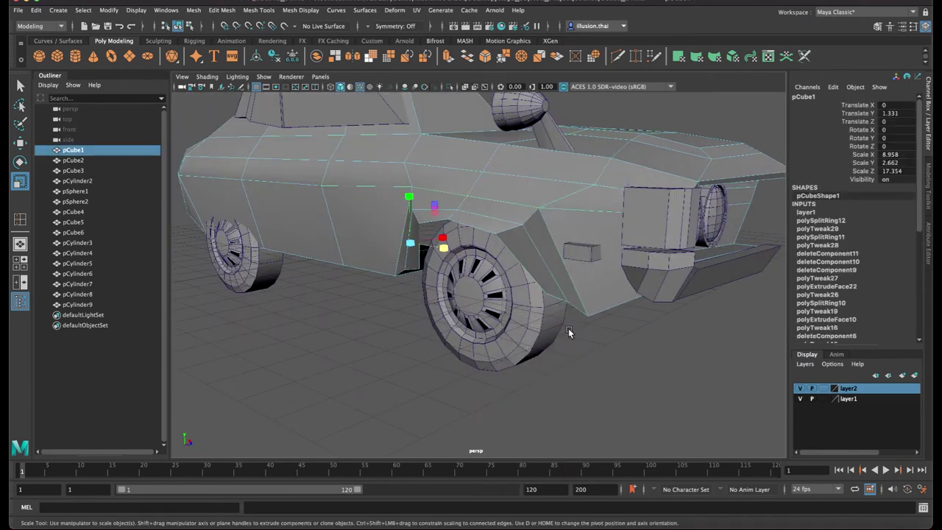
Show wireframe on the shaded model and save the scene as Celica_01.mb
{"action": "left_click", "coordinate": [567, 332]}
{"action": "mouse_move", "coordinate": [519, 417]}
{"action": "left_mouse_down", "text": "alt"}
{"action": "mouse_move", "coordinate": [366, 380]}
{"action": "mouse_move", "coordinate": [505, 372]}
{"action": "mouse_move", "coordinate": [411, 279]}
{"action": "mouse_move", "coordinate": [418, 268]}
{"action": "left_mouse_up", "text": "alt"}
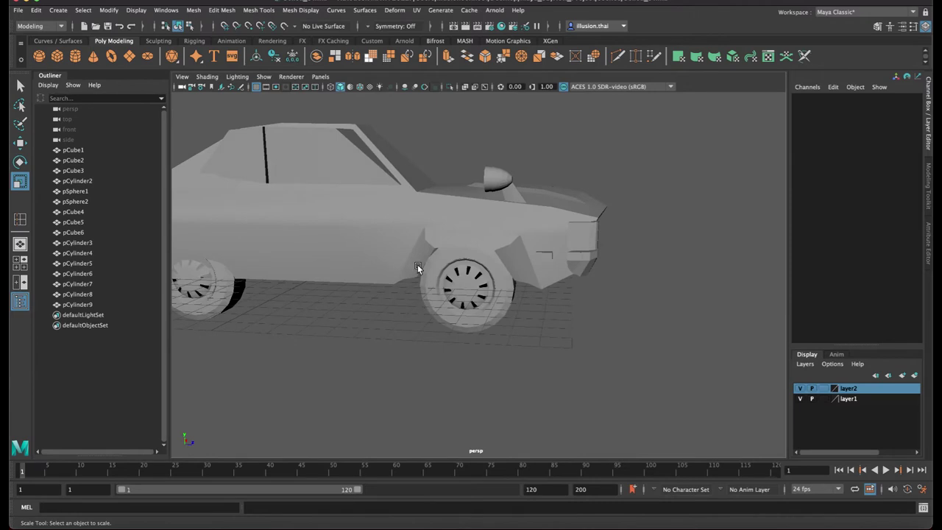
{"action": "left_click", "coordinate": [359, 87]}
{"action": "left_click_drag", "start_coordinate": [509, 243], "coordinate": [480, 244], "text": "alt"}
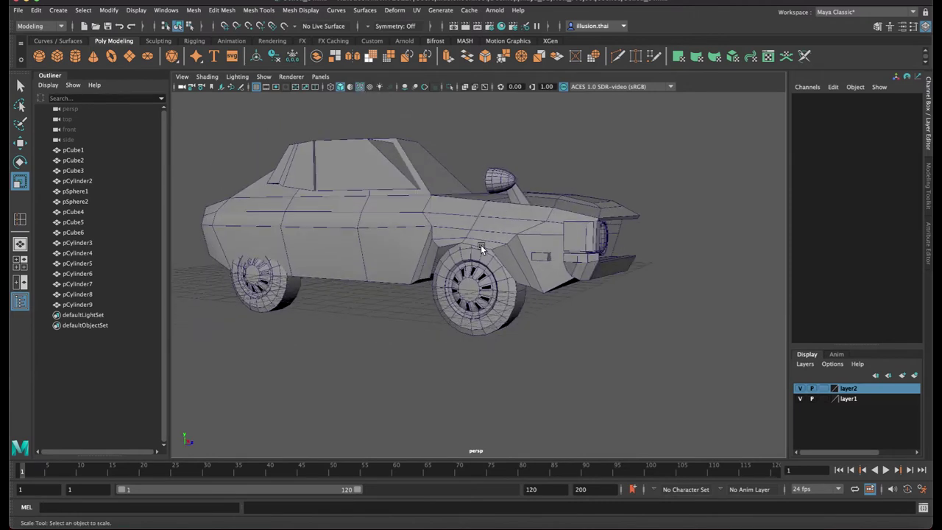
{"action": "right_click_drag", "start_coordinate": [480, 244], "coordinate": [593, 265], "text": "alt"}
{"action": "key", "text": "ctrl+s"}
{"action": "key", "text": "r"}
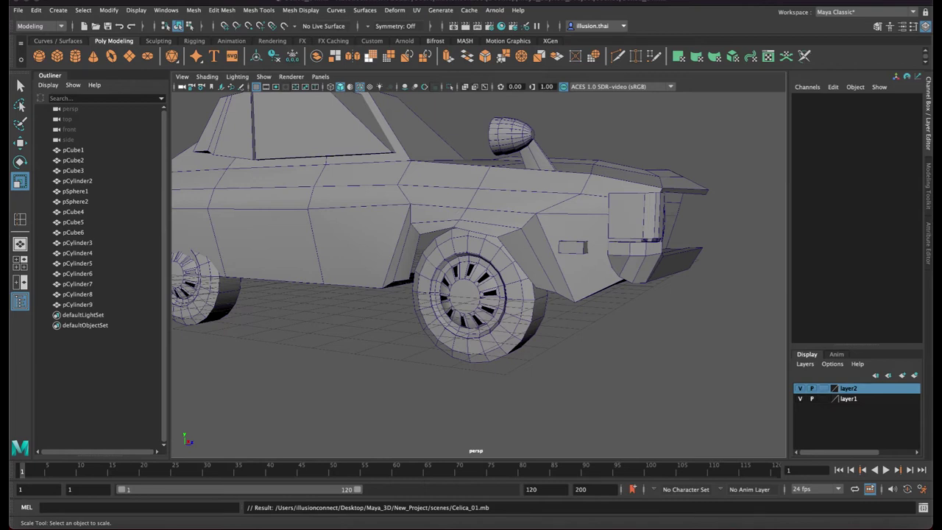
Extrude the body's front faces with Ctrl+E and pull them forward to lengthen the nose
{"action": "mouse_move", "coordinate": [430, 318]}
{"action": "left_mouse_down", "text": "alt"}
{"action": "mouse_move", "coordinate": [568, 250]}
{"action": "mouse_move", "coordinate": [370, 235]}
{"action": "mouse_move", "coordinate": [482, 226]}
{"action": "left_mouse_up", "text": "alt"}
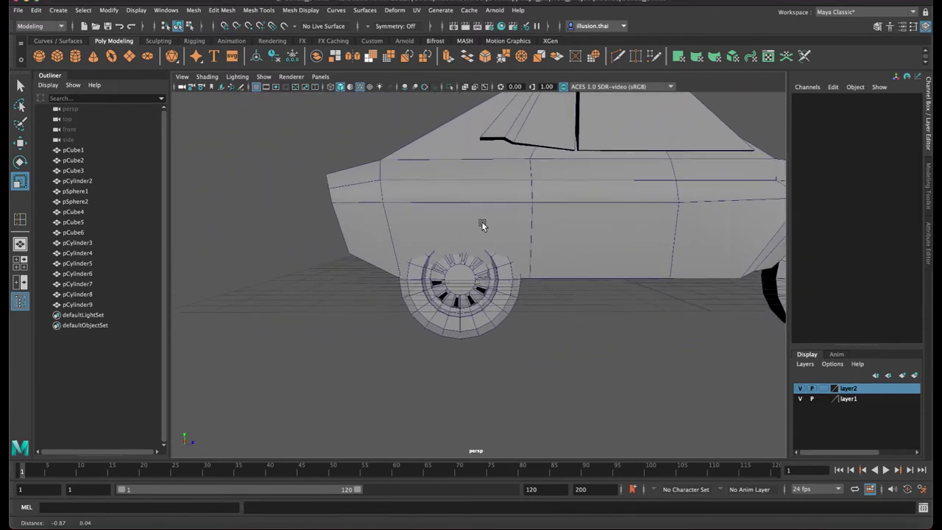
{"action": "left_click", "coordinate": [407, 200]}
{"action": "right_click", "coordinate": [411, 204]}
{"action": "mouse_move", "coordinate": [363, 200]}
{"action": "left_mouse_down", "text": "alt"}
{"action": "mouse_move", "coordinate": [454, 198]}
{"action": "mouse_move", "coordinate": [412, 204]}
{"action": "left_mouse_up", "text": "alt"}
{"action": "right_click", "coordinate": [409, 201]}
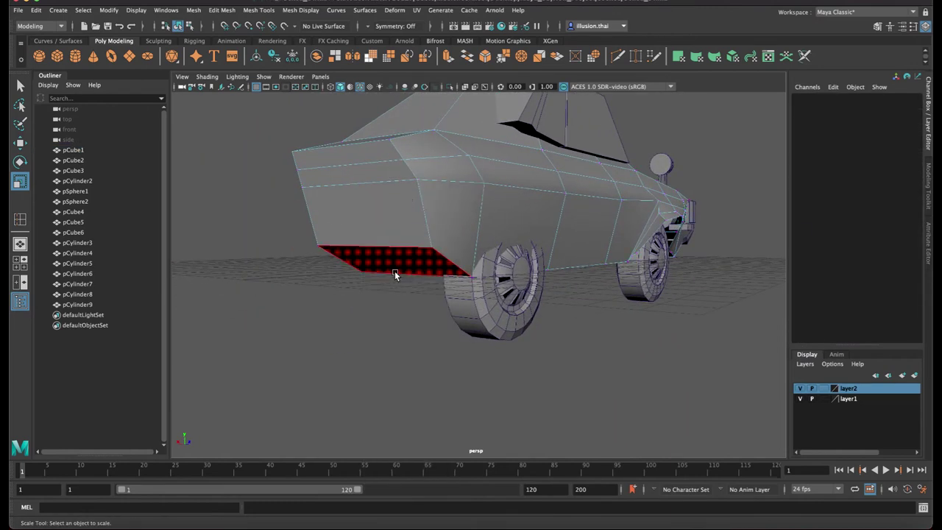
{"action": "left_click", "coordinate": [395, 271]}
{"action": "left_click", "coordinate": [357, 184], "text": "shift"}
{"action": "left_click", "coordinate": [353, 158], "text": "shift"}
{"action": "left_click_drag", "start_coordinate": [353, 159], "coordinate": [327, 183], "text": "alt"}
{"action": "key", "text": "ctrl+e"}
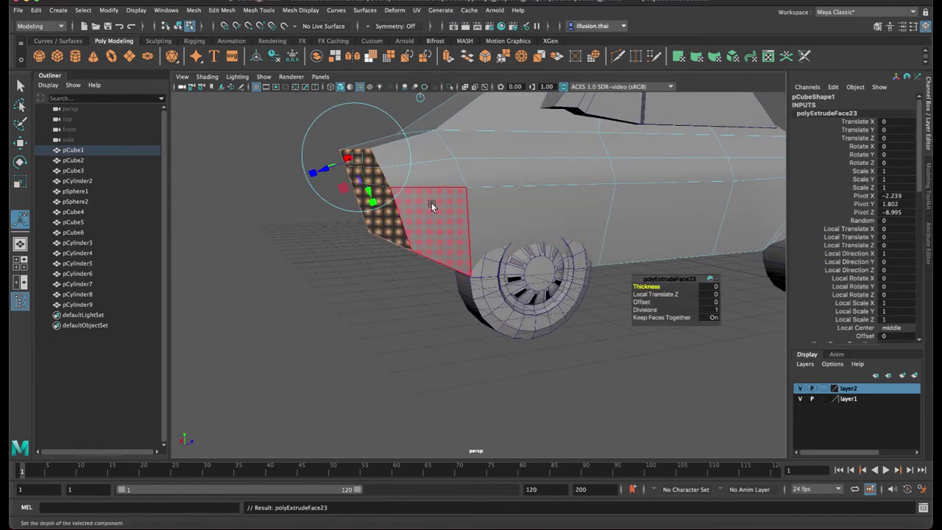
{"action": "left_click_drag", "start_coordinate": [444, 210], "coordinate": [393, 210]}
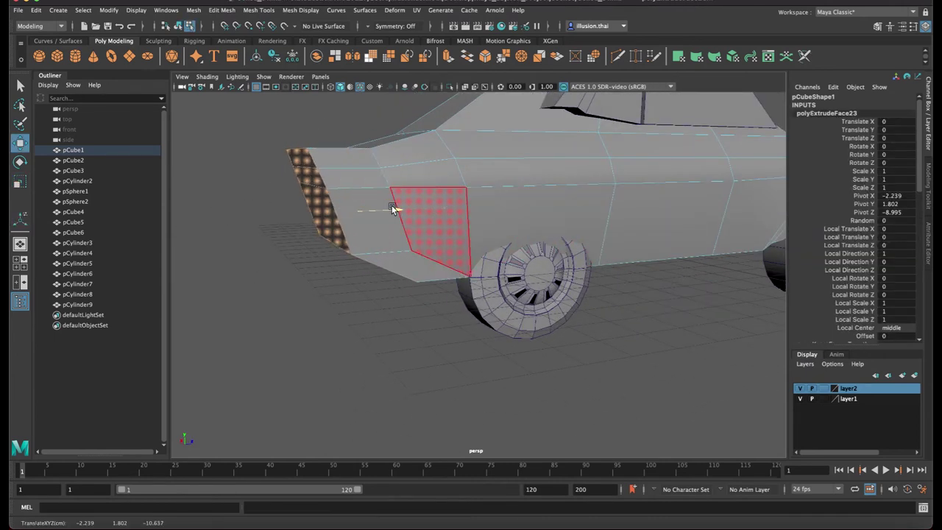
Flatten the small top face vertically and slide the large side face along X
{"action": "left_click", "coordinate": [364, 166]}
{"action": "key", "text": "r"}
{"action": "left_click_drag", "start_coordinate": [347, 159], "coordinate": [348, 177]}
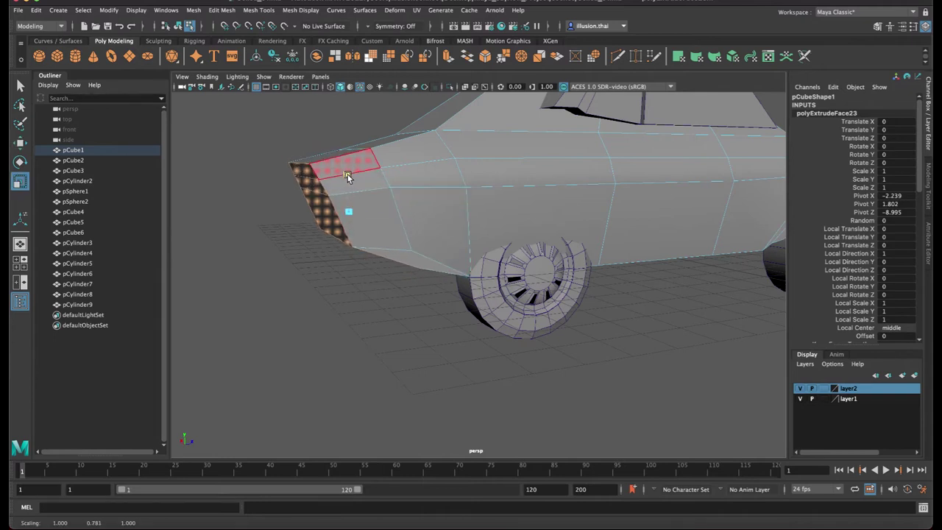
{"action": "key", "text": "w"}
{"action": "left_click", "coordinate": [420, 194]}
{"action": "left_click_drag", "start_coordinate": [399, 209], "coordinate": [414, 209]}
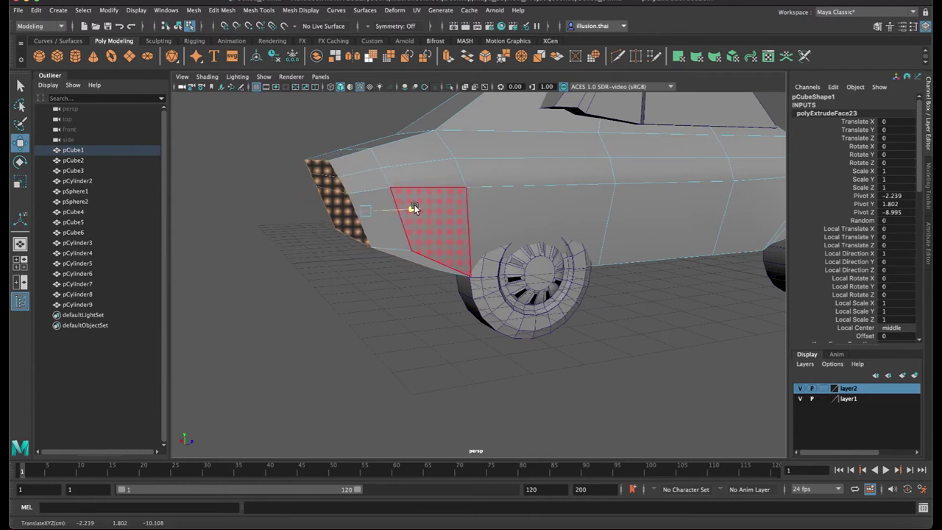
Select a side face of the body and inspect it from several angles
{"action": "left_click", "coordinate": [370, 304]}
{"action": "mouse_move", "coordinate": [370, 304]}
{"action": "left_mouse_down", "text": "alt"}
{"action": "mouse_move", "coordinate": [382, 278]}
{"action": "mouse_move", "coordinate": [333, 279]}
{"action": "left_mouse_up", "text": "alt"}
{"action": "left_click", "coordinate": [474, 198]}
{"action": "right_click_drag", "start_coordinate": [473, 199], "coordinate": [519, 182]}
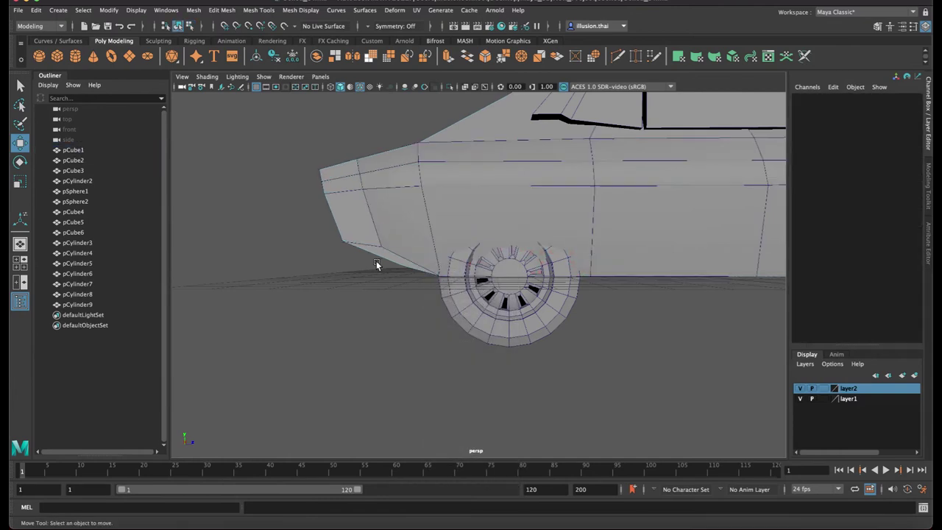
{"action": "left_click_drag", "start_coordinate": [376, 260], "coordinate": [401, 291], "text": "alt"}
{"action": "right_click_drag", "start_coordinate": [382, 237], "coordinate": [370, 211]}
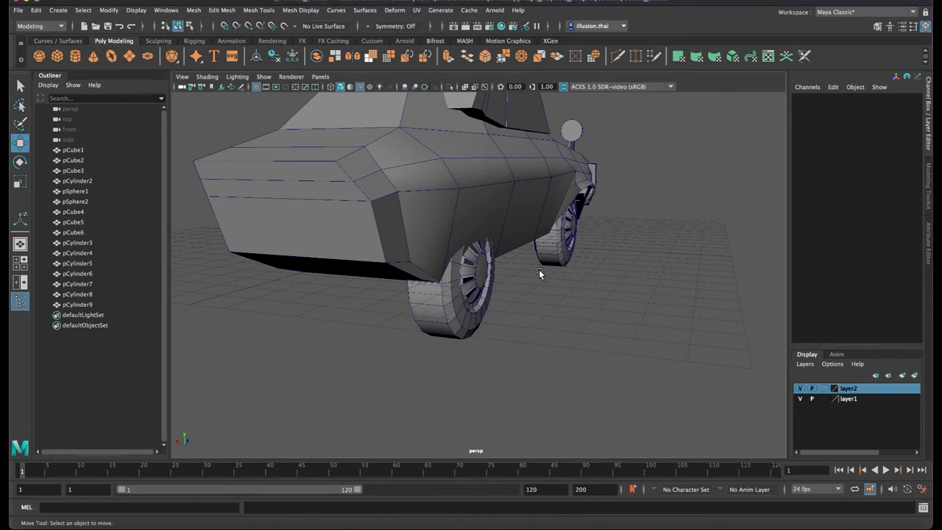
In edge mode, slide the selected edge of the car body along X
{"action": "left_click_drag", "start_coordinate": [539, 274], "coordinate": [472, 181], "text": "alt"}
{"action": "right_click", "coordinate": [472, 181]}
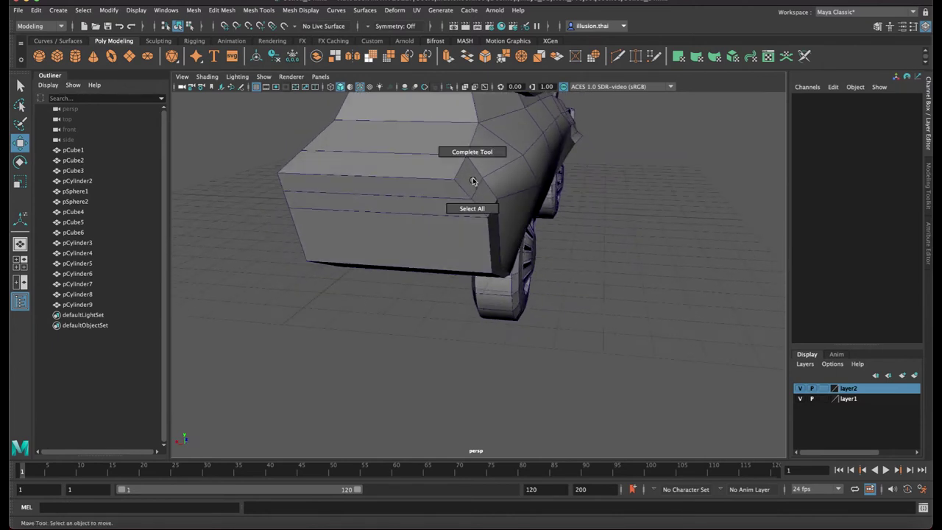
{"action": "left_click", "coordinate": [482, 173]}
{"action": "right_click", "coordinate": [495, 165]}
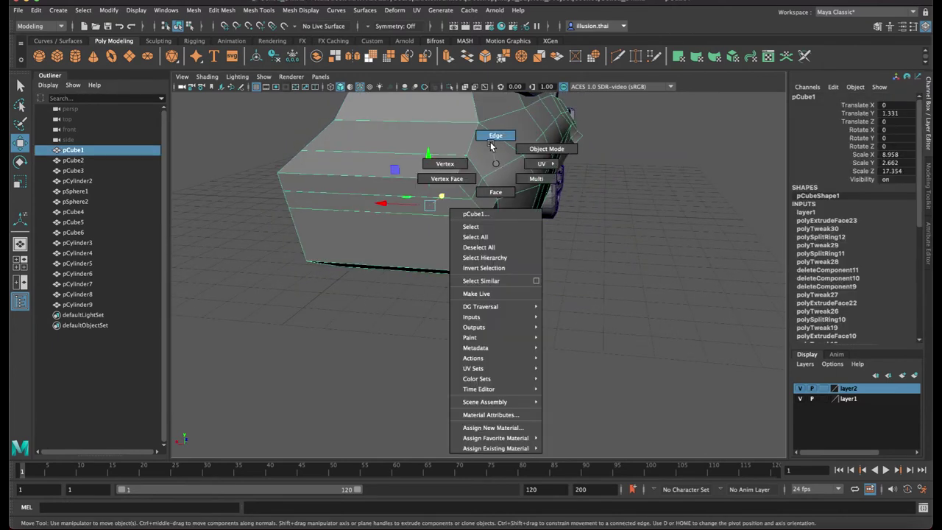
{"action": "left_click", "coordinate": [491, 146]}
{"action": "left_click_drag", "start_coordinate": [445, 166], "coordinate": [451, 169]}
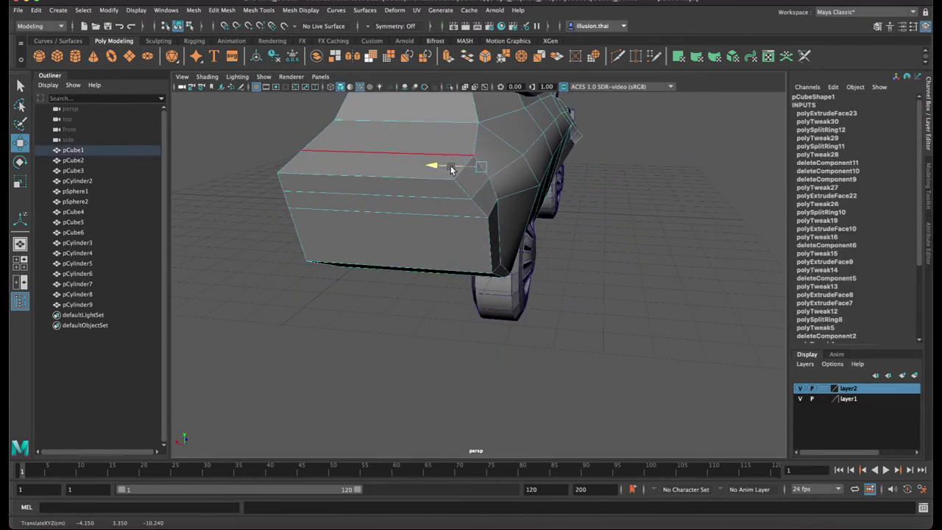
Select the top front edge of the lengthened nose, then clear the selection
{"action": "left_click", "coordinate": [470, 195]}
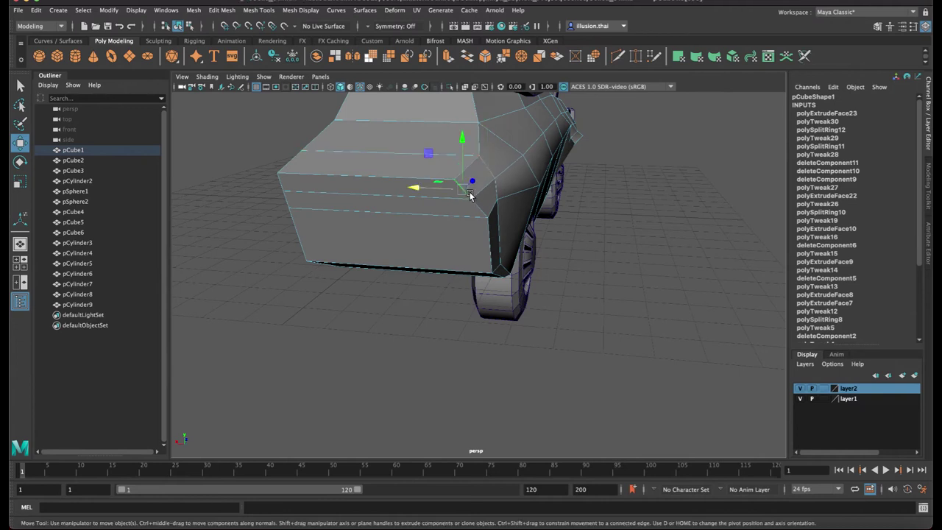
{"action": "mouse_move", "coordinate": [474, 196]}
{"action": "left_mouse_down", "text": "alt"}
{"action": "mouse_move", "coordinate": [479, 184]}
{"action": "mouse_move", "coordinate": [468, 200]}
{"action": "left_mouse_up", "text": "alt"}
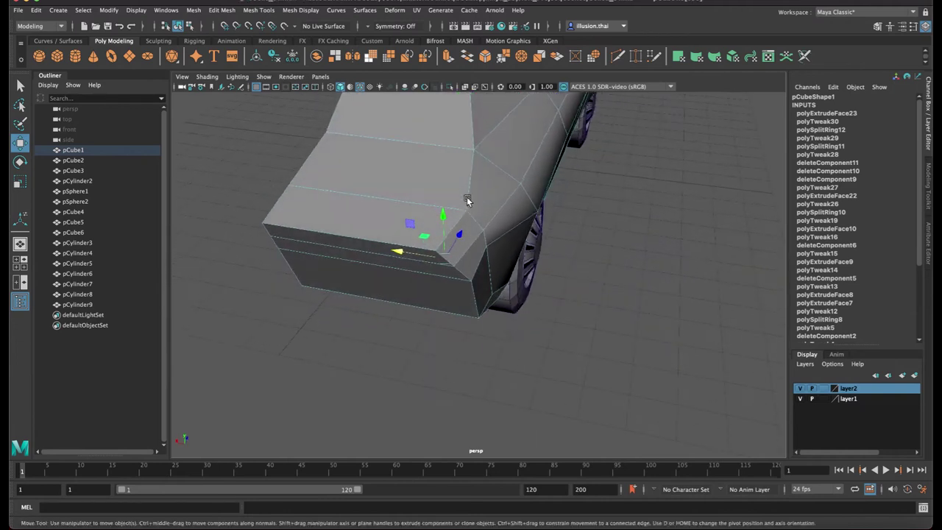
{"action": "left_click_drag", "start_coordinate": [461, 236], "coordinate": [459, 192], "text": "alt"}
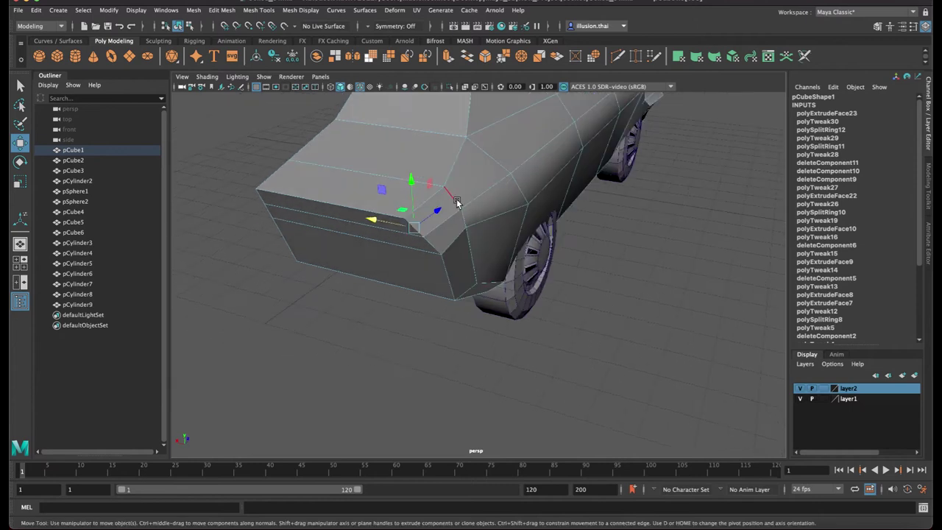
{"action": "right_click_drag", "start_coordinate": [459, 191], "coordinate": [454, 166]}
{"action": "left_click", "coordinate": [351, 207]}
{"action": "mouse_move", "coordinate": [350, 208]}
{"action": "left_mouse_down", "text": "alt"}
{"action": "mouse_move", "coordinate": [343, 203]}
{"action": "mouse_move", "coordinate": [368, 162]}
{"action": "mouse_move", "coordinate": [370, 176]}
{"action": "mouse_move", "coordinate": [434, 213]}
{"action": "left_mouse_up", "text": "alt"}
{"action": "left_click", "coordinate": [365, 165]}
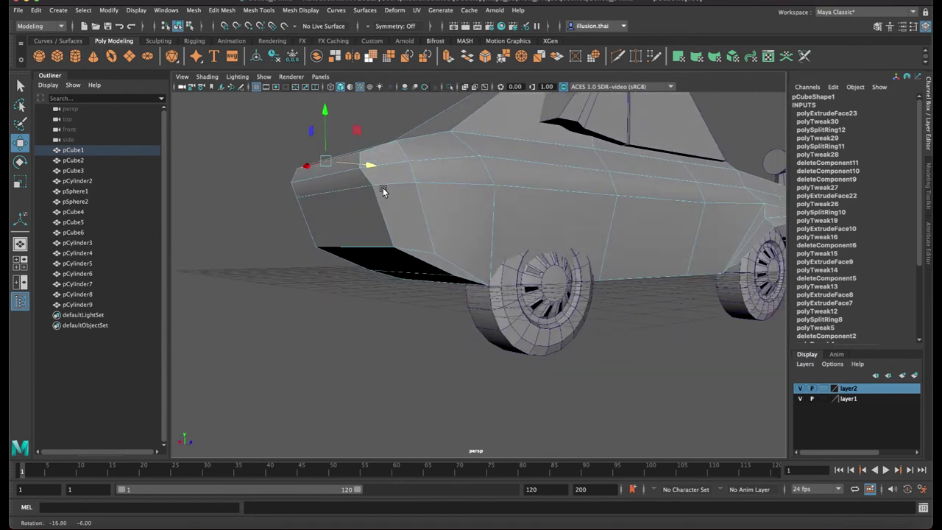
{"action": "right_click", "coordinate": [434, 213]}
{"action": "left_click", "coordinate": [453, 199]}
Zoom out and orbit to a close front view of the headlights
{"action": "scroll", "coordinate": [479, 298], "scroll_direction": "down", "scroll_amount": 2}
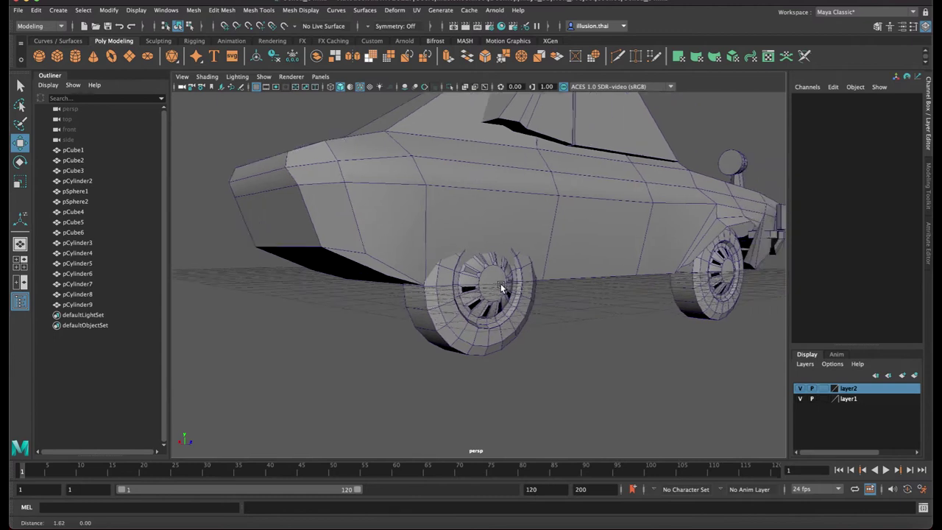
{"action": "scroll", "coordinate": [500, 284], "scroll_direction": "down", "scroll_amount": 2}
{"action": "scroll", "coordinate": [501, 280], "scroll_direction": "down", "scroll_amount": 2}
{"action": "mouse_move", "coordinate": [499, 278]}
{"action": "left_mouse_down", "text": "alt"}
{"action": "mouse_move", "coordinate": [548, 272]}
{"action": "mouse_move", "coordinate": [488, 268]}
{"action": "mouse_move", "coordinate": [576, 274]}
{"action": "mouse_move", "coordinate": [548, 275]}
{"action": "left_mouse_up", "text": "alt"}
Duplicate the front bumper, then move and scale the copy away from the front
{"action": "left_click", "coordinate": [549, 283]}
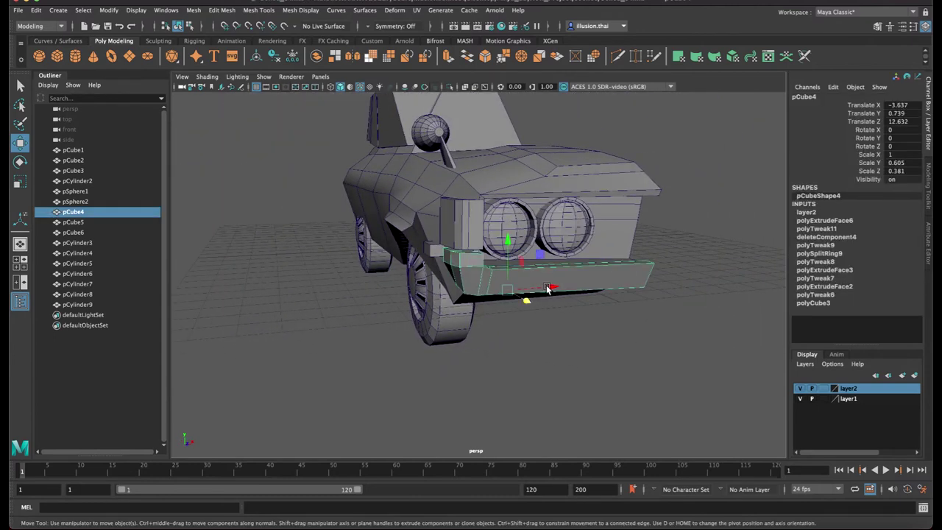
{"action": "key", "text": "ctrl+d"}
{"action": "mouse_move", "coordinate": [545, 316]}
{"action": "left_mouse_down", "text": "alt"}
{"action": "mouse_move", "coordinate": [565, 324]}
{"action": "mouse_move", "coordinate": [708, 267]}
{"action": "mouse_move", "coordinate": [330, 248]}
{"action": "mouse_move", "coordinate": [498, 252]}
{"action": "mouse_move", "coordinate": [544, 242]}
{"action": "mouse_move", "coordinate": [316, 248]}
{"action": "mouse_move", "coordinate": [488, 256]}
{"action": "mouse_move", "coordinate": [505, 278]}
{"action": "mouse_move", "coordinate": [508, 270]}
{"action": "mouse_move", "coordinate": [448, 283]}
{"action": "mouse_move", "coordinate": [513, 282]}
{"action": "mouse_move", "coordinate": [420, 269]}
{"action": "mouse_move", "coordinate": [311, 297]}
{"action": "mouse_move", "coordinate": [390, 289]}
{"action": "left_mouse_up", "text": "alt"}
{"action": "scroll", "coordinate": [448, 283], "scroll_direction": "up", "scroll_amount": 3}
{"action": "key", "text": "r"}
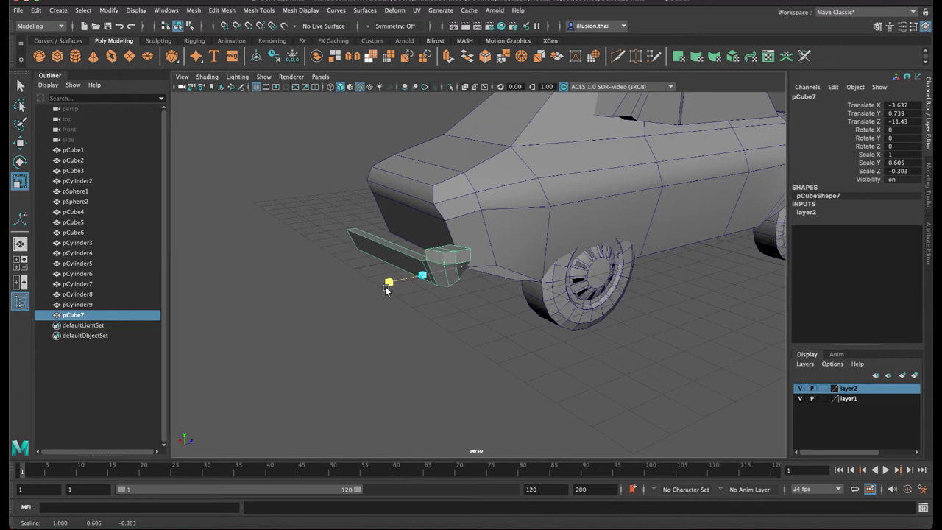
{"action": "mouse_move", "coordinate": [390, 291]}
{"action": "left_mouse_down", "text": "alt"}
{"action": "mouse_move", "coordinate": [399, 279]}
{"action": "mouse_move", "coordinate": [480, 264]}
{"action": "mouse_move", "coordinate": [459, 272]}
{"action": "mouse_move", "coordinate": [471, 300]}
{"action": "mouse_move", "coordinate": [437, 246]}
{"action": "mouse_move", "coordinate": [480, 232]}
{"action": "mouse_move", "coordinate": [552, 269]}
{"action": "left_mouse_up", "text": "alt"}
{"action": "key", "text": "w"}
Deselect the bumper copy and reselect the car body
{"action": "left_click", "coordinate": [470, 300]}
{"action": "left_click", "coordinate": [480, 232]}
{"action": "left_click", "coordinate": [534, 283]}
{"action": "left_click", "coordinate": [495, 246]}
{"action": "mouse_move", "coordinate": [495, 246]}
{"action": "left_mouse_down", "text": "alt"}
{"action": "mouse_move", "coordinate": [435, 258]}
{"action": "mouse_move", "coordinate": [467, 242]}
{"action": "left_mouse_up", "text": "alt"}
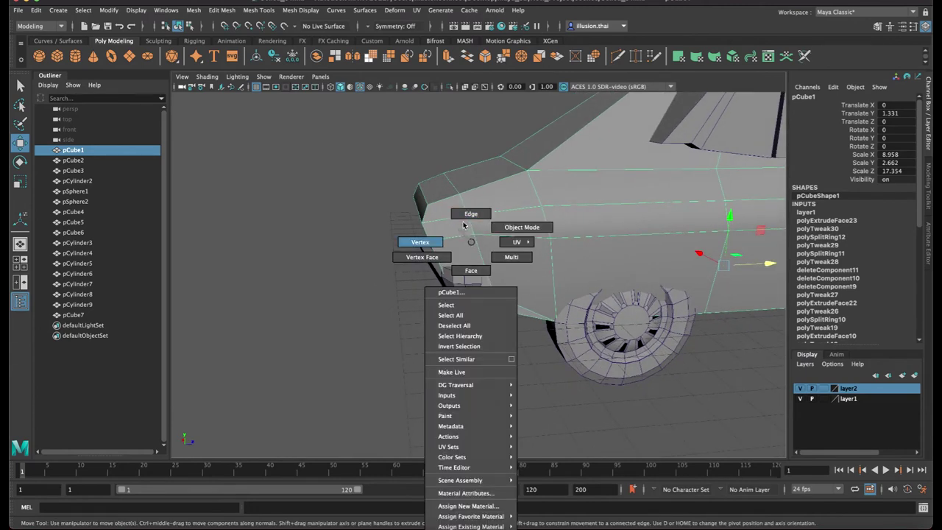
Select edges around the car body's rear corner to examine its geometry
{"action": "right_click_drag", "start_coordinate": [467, 242], "coordinate": [471, 215]}
{"action": "left_click", "coordinate": [518, 254]}
{"action": "left_click", "coordinate": [550, 263]}
{"action": "mouse_move", "coordinate": [551, 263]}
{"action": "left_mouse_down", "text": "alt"}
{"action": "mouse_move", "coordinate": [559, 270]}
{"action": "mouse_move", "coordinate": [494, 255]}
{"action": "mouse_move", "coordinate": [495, 278]}
{"action": "mouse_move", "coordinate": [471, 283]}
{"action": "mouse_move", "coordinate": [451, 272]}
{"action": "mouse_move", "coordinate": [511, 275]}
{"action": "left_mouse_up", "text": "alt"}
{"action": "left_click", "coordinate": [494, 255]}
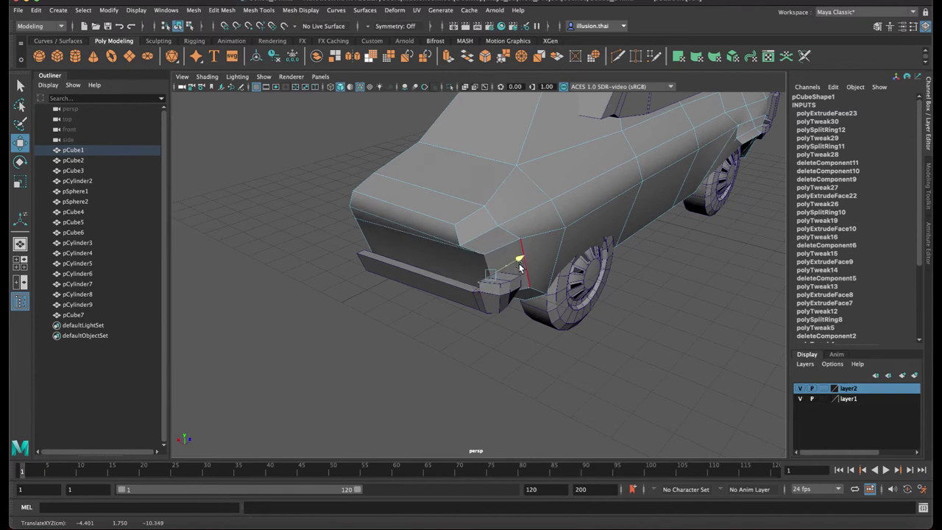
{"action": "mouse_move", "coordinate": [511, 275]}
{"action": "left_mouse_down", "text": "alt"}
{"action": "mouse_move", "coordinate": [484, 246]}
{"action": "mouse_move", "coordinate": [403, 226]}
{"action": "left_mouse_up", "text": "alt"}
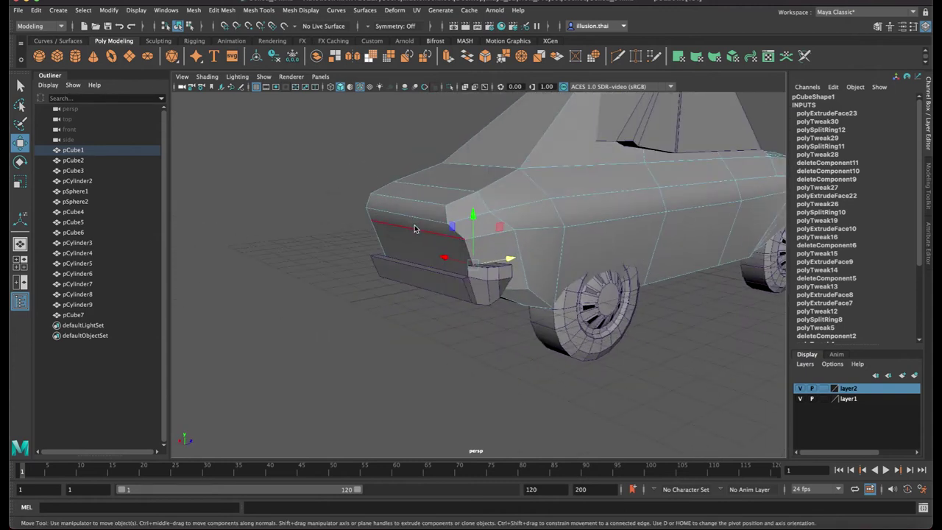
Slide two rear corner vertices of the body sideways along X
{"action": "right_click_drag", "start_coordinate": [404, 226], "coordinate": [394, 231]}
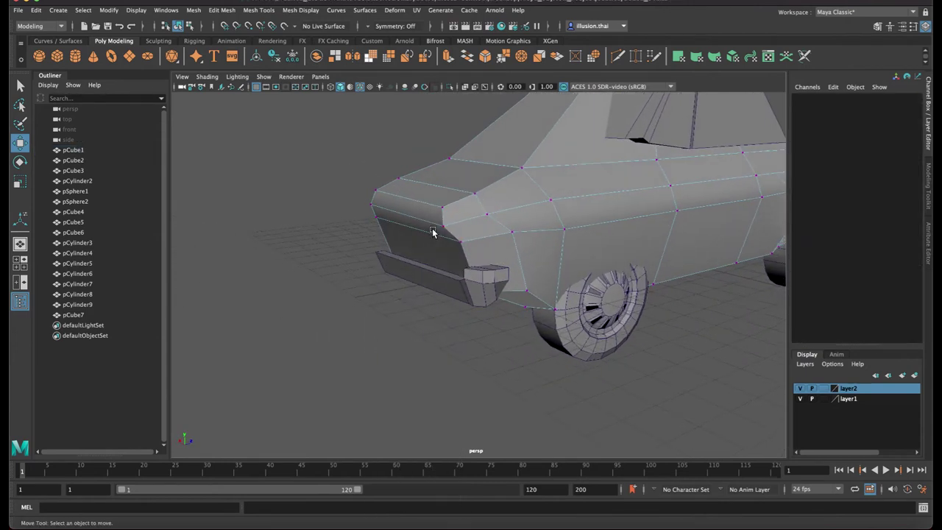
{"action": "left_click", "coordinate": [433, 230]}
{"action": "mouse_move", "coordinate": [441, 226]}
{"action": "left_mouse_down", "text": "alt"}
{"action": "mouse_move", "coordinate": [432, 232]}
{"action": "mouse_move", "coordinate": [479, 222]}
{"action": "left_mouse_up", "text": "alt"}
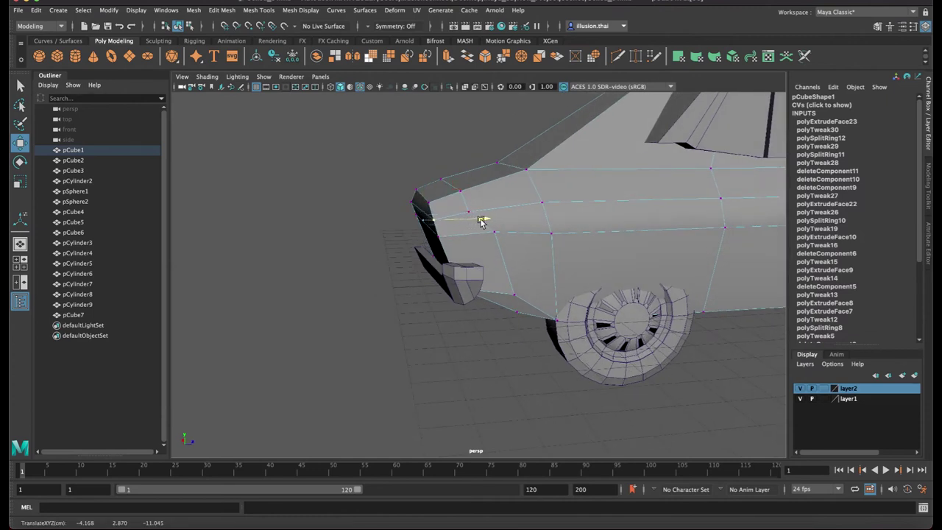
{"action": "left_click_drag", "start_coordinate": [470, 212], "coordinate": [518, 212]}
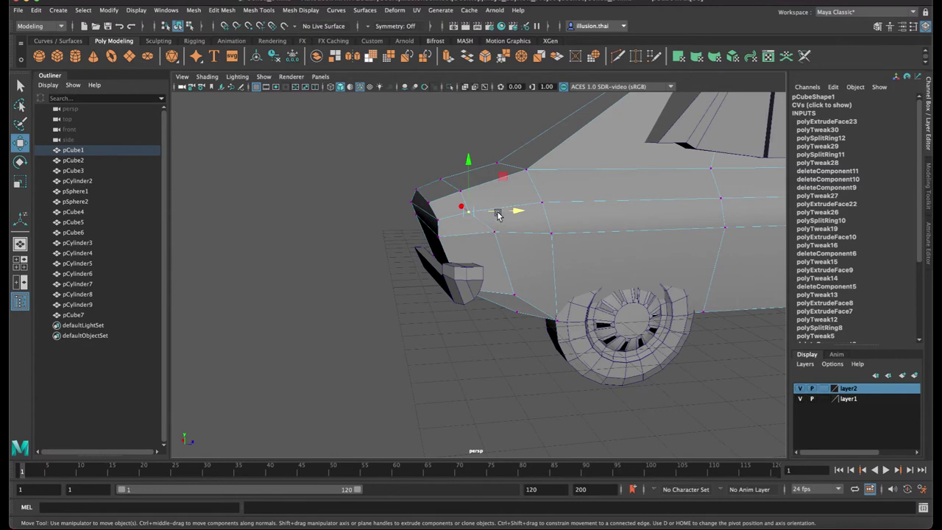
{"action": "left_click", "coordinate": [431, 204]}
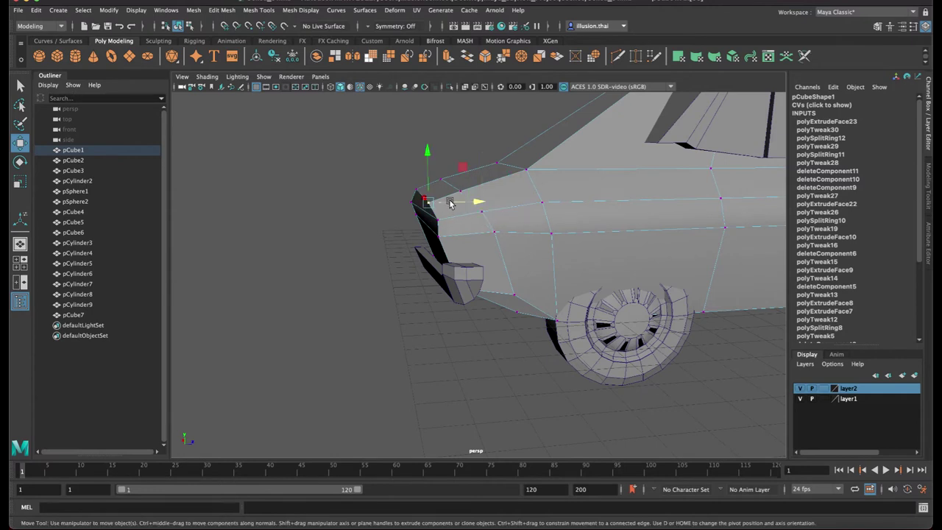
{"action": "mouse_move", "coordinate": [462, 193]}
{"action": "left_mouse_down"}
{"action": "mouse_move", "coordinate": [505, 193]}
{"action": "mouse_move", "coordinate": [468, 213]}
{"action": "mouse_move", "coordinate": [461, 231]}
{"action": "mouse_move", "coordinate": [496, 225]}
{"action": "mouse_move", "coordinate": [505, 243]}
{"action": "mouse_move", "coordinate": [523, 248]}
{"action": "left_mouse_up"}
Select the two corner faces and the bottom strip face, then return to Object Mode
{"action": "right_click_drag", "start_coordinate": [458, 248], "coordinate": [463, 273]}
{"action": "left_click", "coordinate": [482, 224]}
{"action": "left_click", "coordinate": [472, 251], "text": "shift"}
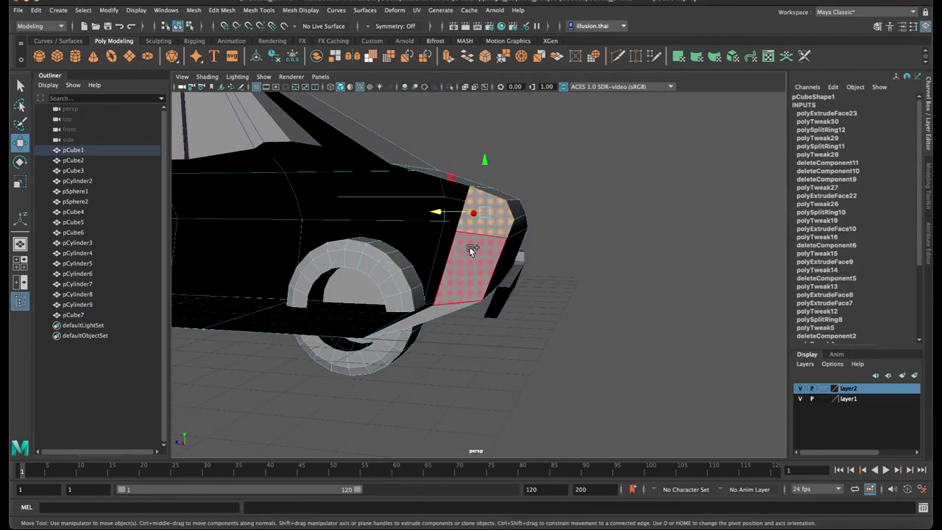
{"action": "left_click", "coordinate": [440, 309], "text": "shift"}
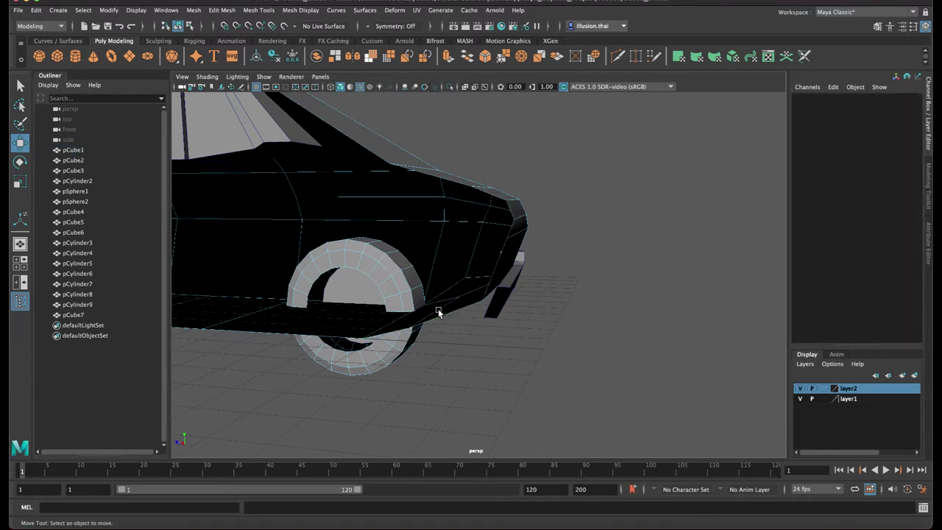
{"action": "right_click_drag", "start_coordinate": [464, 247], "coordinate": [556, 232]}
{"action": "mouse_move", "coordinate": [566, 263]}
{"action": "left_mouse_down", "text": "alt"}
{"action": "mouse_move", "coordinate": [451, 297]}
{"action": "mouse_move", "coordinate": [405, 337]}
{"action": "left_mouse_up", "text": "alt"}
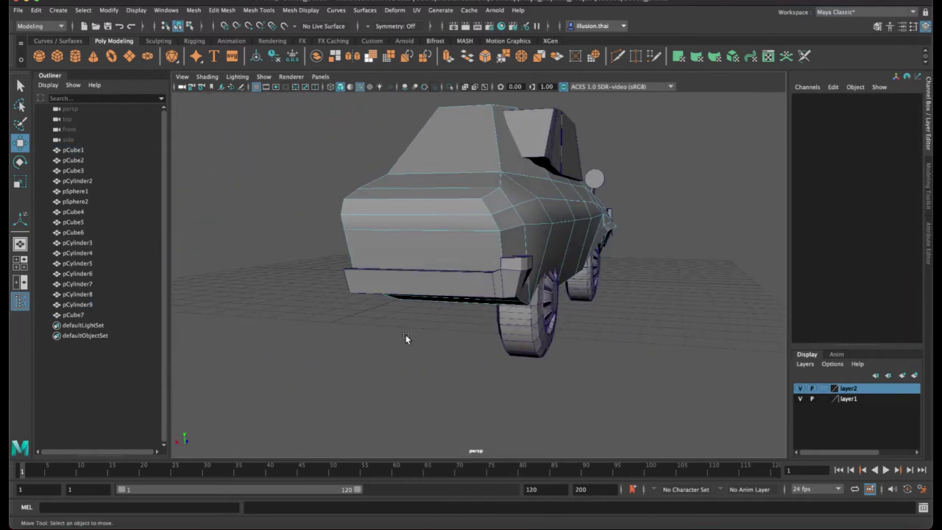
Select the rear bumper slab behind the car body
{"action": "left_click", "coordinate": [399, 277]}
{"action": "right_click", "coordinate": [466, 223]}
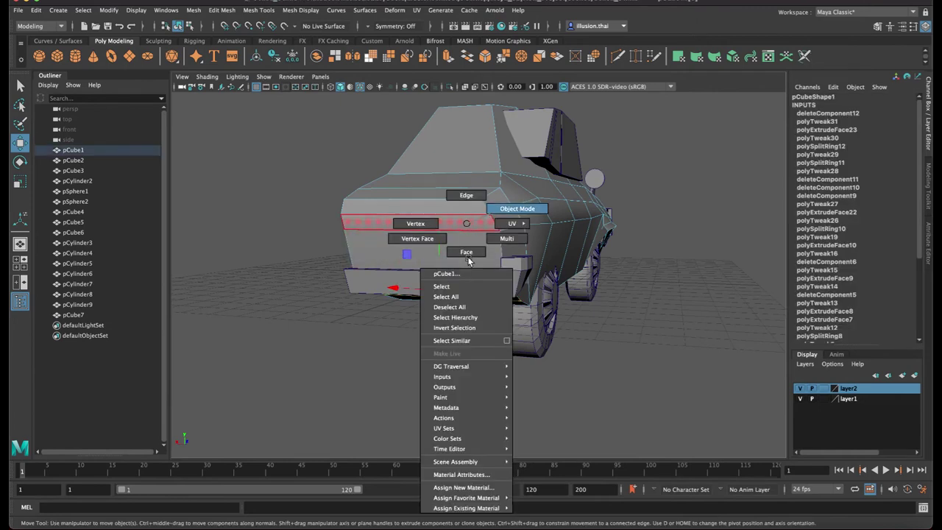
{"action": "scroll", "coordinate": [389, 292], "scroll_direction": "up", "scroll_amount": 3}
{"action": "left_click", "coordinate": [435, 247]}
{"action": "scroll", "coordinate": [415, 296], "scroll_direction": "up", "scroll_amount": 3}
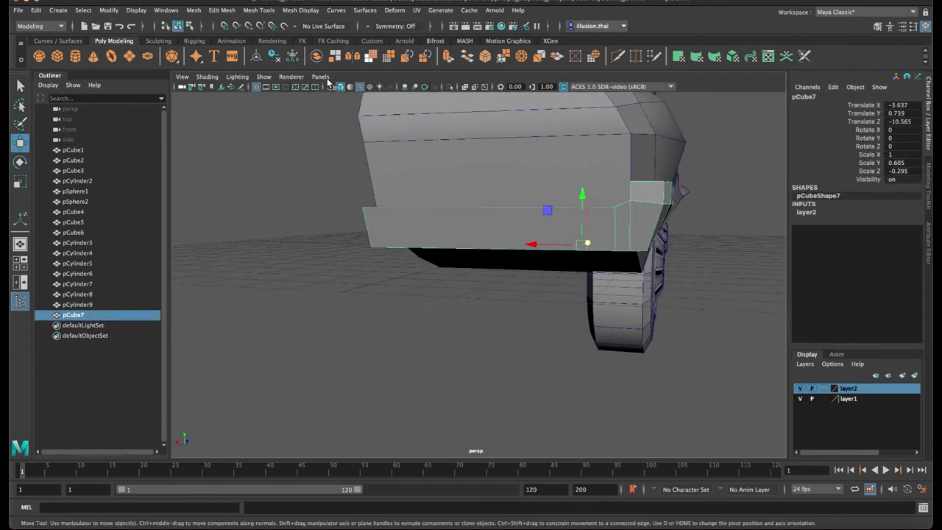
Insert two edge loops across the rear bumper with Insert Edge Loop
{"action": "left_click", "coordinate": [222, 10]}
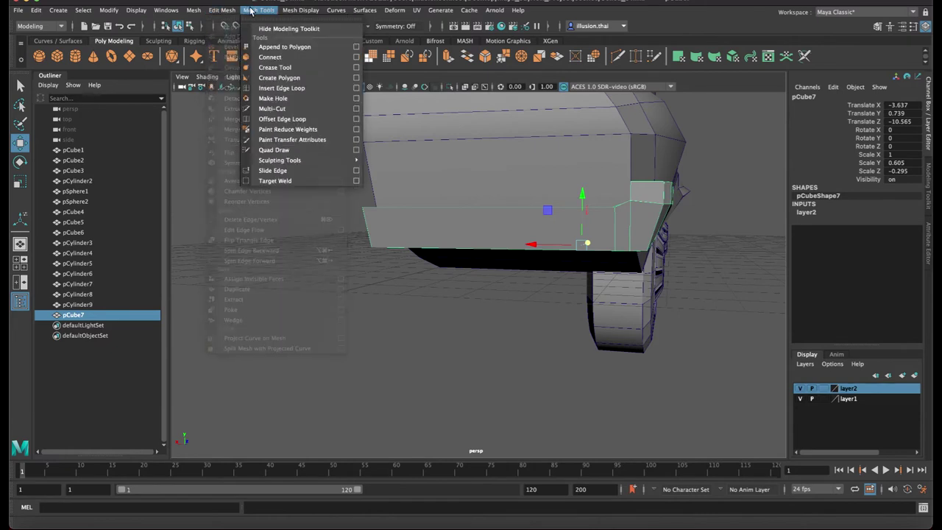
{"action": "left_click", "coordinate": [284, 89]}
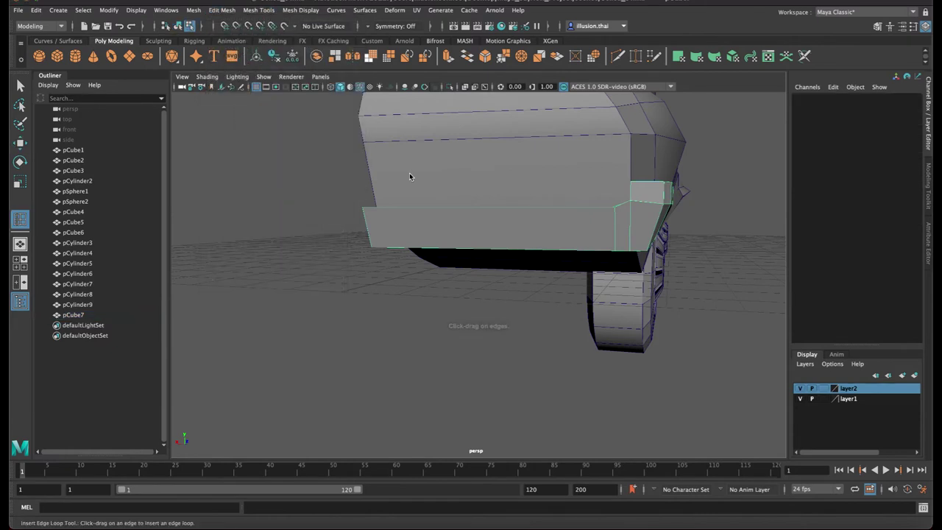
{"action": "left_click", "coordinate": [429, 210]}
{"action": "left_click", "coordinate": [407, 227]}
{"action": "left_click", "coordinate": [426, 211]}
{"action": "left_click", "coordinate": [426, 209]}
{"action": "left_click_drag", "start_coordinate": [430, 210], "coordinate": [428, 211]}
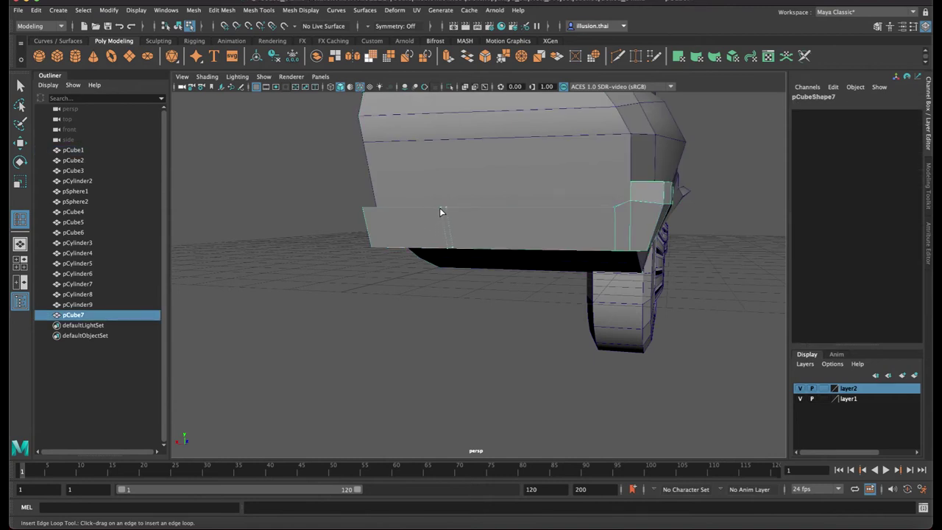
{"action": "left_click", "coordinate": [434, 206]}
{"action": "left_click_drag", "start_coordinate": [434, 206], "coordinate": [412, 220], "text": "alt"}
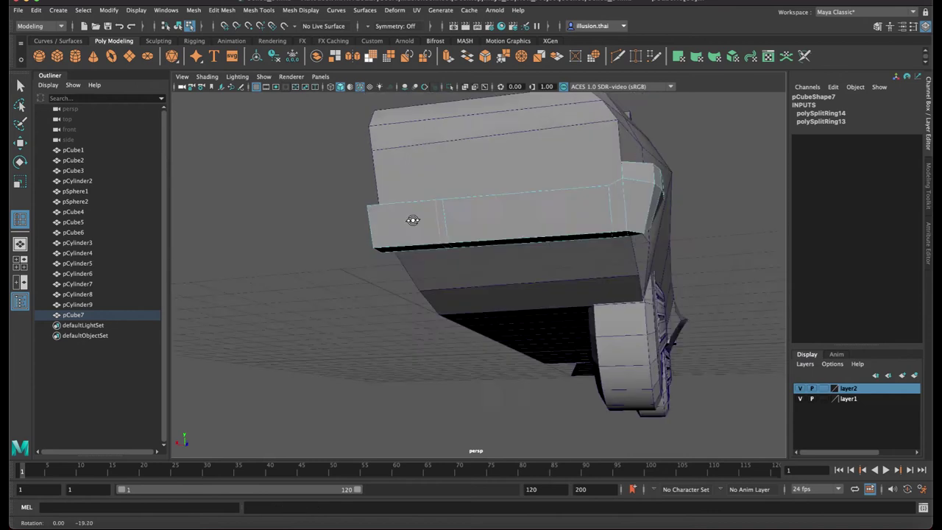
{"action": "scroll", "coordinate": [413, 220], "scroll_direction": "up", "scroll_amount": 3}
{"action": "right_click_drag", "start_coordinate": [363, 203], "coordinate": [372, 247]}
Put the rear bumper in face mode, undoing an accidental extra edge loop
{"action": "left_click", "coordinate": [371, 237]}
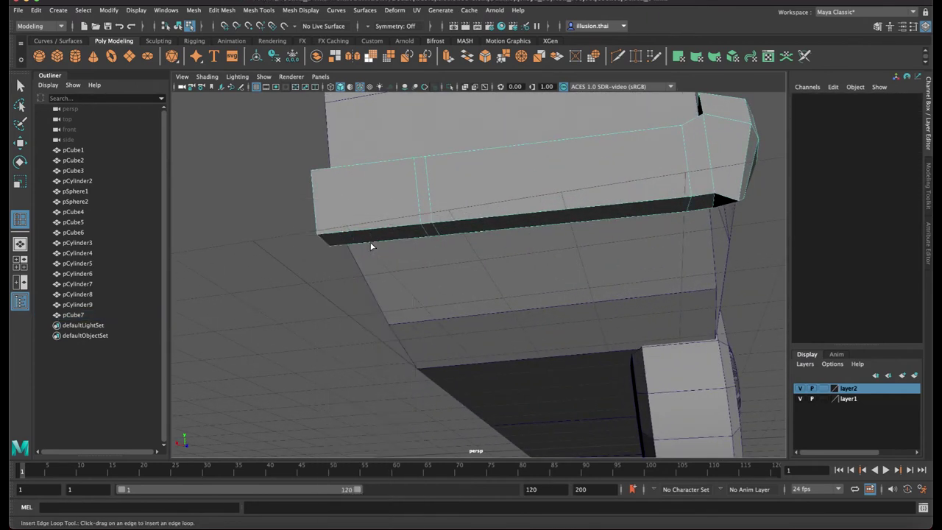
{"action": "left_click", "coordinate": [370, 239]}
{"action": "right_click", "coordinate": [361, 237]}
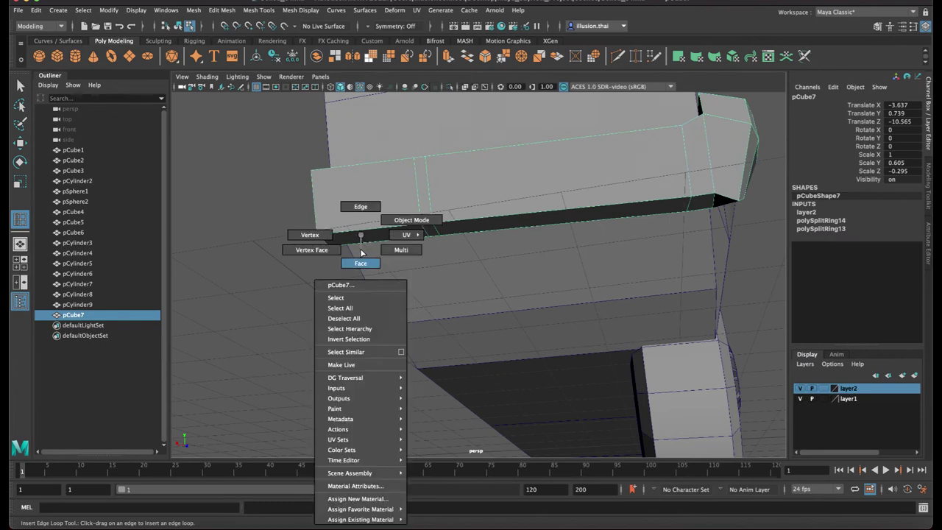
{"action": "left_click", "coordinate": [348, 243]}
{"action": "left_click_drag", "start_coordinate": [340, 248], "coordinate": [390, 267], "text": "alt"}
{"action": "right_click", "coordinate": [398, 269]}
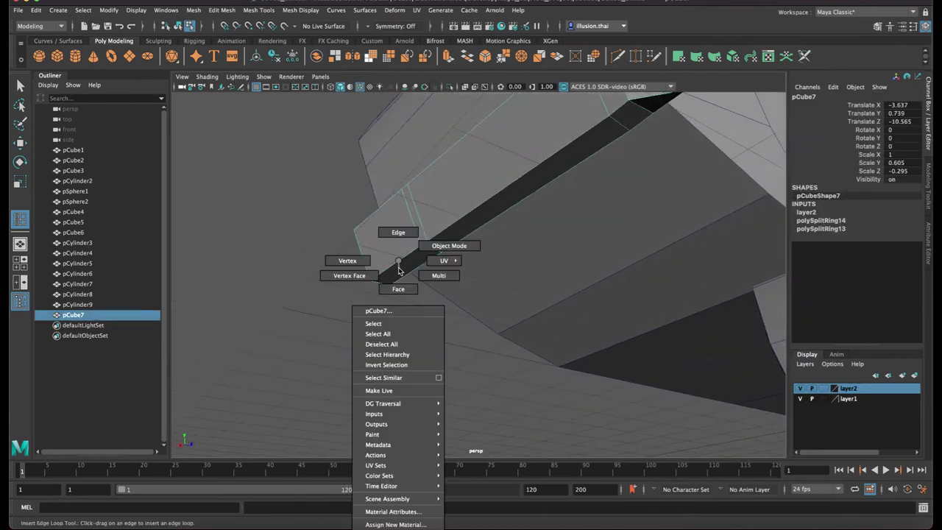
{"action": "left_click", "coordinate": [397, 288]}
{"action": "right_click", "coordinate": [394, 262]}
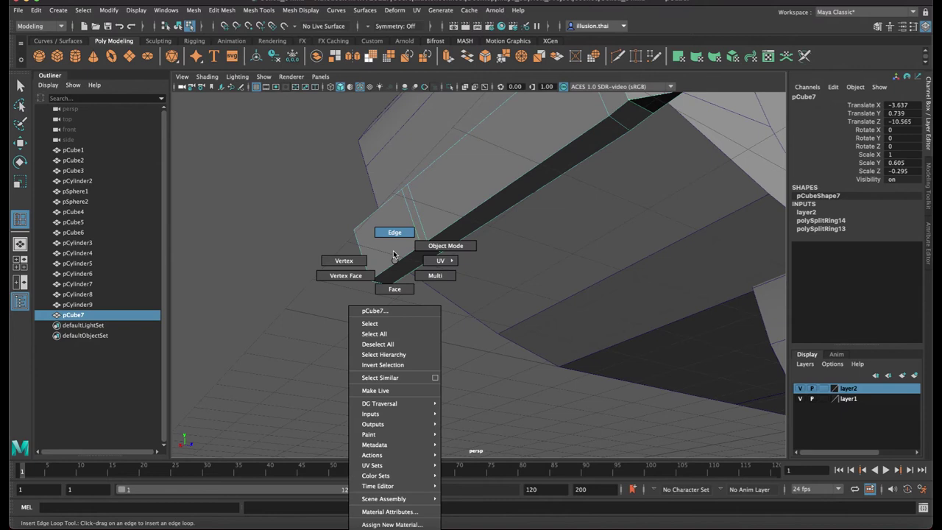
{"action": "left_click", "coordinate": [397, 265]}
{"action": "key", "text": "ctrl+z"}
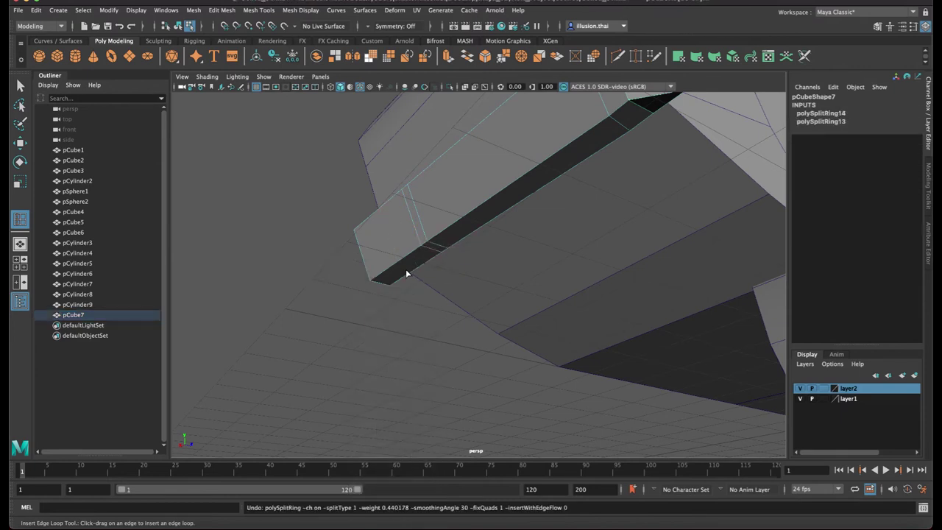
{"action": "key", "text": "q"}
Raise the bumper end's bottom faces, then return to Object Mode and deselect
{"action": "right_click", "coordinate": [405, 267]}
{"action": "left_click", "coordinate": [405, 288]}
{"action": "left_click", "coordinate": [401, 270]}
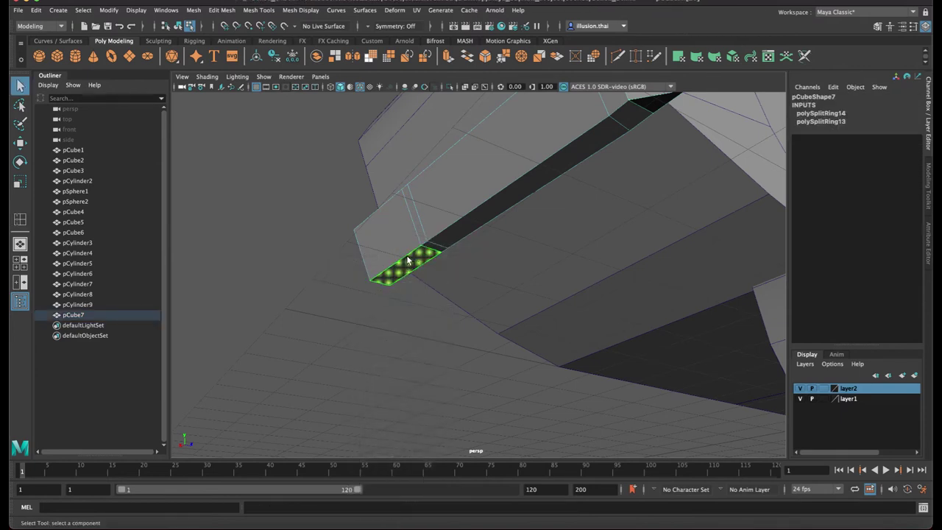
{"action": "key", "text": "w"}
{"action": "mouse_move", "coordinate": [406, 231]}
{"action": "left_mouse_down"}
{"action": "mouse_move", "coordinate": [404, 217]}
{"action": "mouse_move", "coordinate": [417, 226]}
{"action": "mouse_move", "coordinate": [401, 234]}
{"action": "left_mouse_up"}
{"action": "left_click", "coordinate": [436, 301]}
{"action": "right_click_drag", "start_coordinate": [468, 221], "coordinate": [508, 201]}
{"action": "left_click", "coordinate": [463, 310]}
{"action": "mouse_move", "coordinate": [463, 309]}
{"action": "left_mouse_down", "text": "alt"}
{"action": "mouse_move", "coordinate": [479, 284]}
{"action": "mouse_move", "coordinate": [472, 242]}
{"action": "mouse_move", "coordinate": [487, 258]}
{"action": "mouse_move", "coordinate": [498, 252]}
{"action": "mouse_move", "coordinate": [475, 255]}
{"action": "left_mouse_up", "text": "alt"}
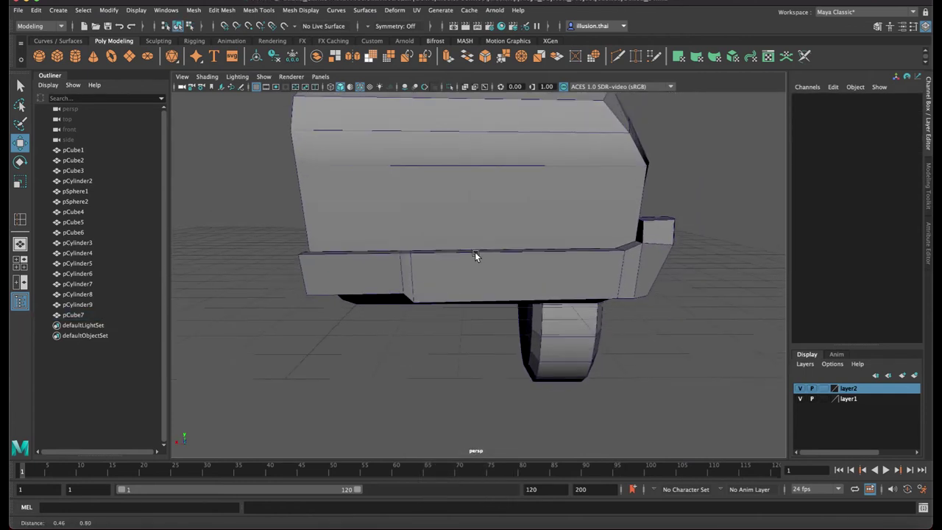
Create a polygon cube and position it on the car's rear panel
{"action": "left_click", "coordinate": [62, 61]}
{"action": "left_click_drag", "start_coordinate": [407, 252], "coordinate": [456, 246]}
{"action": "mouse_move", "coordinate": [451, 196]}
{"action": "left_mouse_down"}
{"action": "mouse_move", "coordinate": [454, 147]}
{"action": "mouse_move", "coordinate": [479, 193]}
{"action": "left_mouse_up"}
{"action": "mouse_move", "coordinate": [410, 208]}
{"action": "left_mouse_down"}
{"action": "mouse_move", "coordinate": [486, 208]}
{"action": "mouse_move", "coordinate": [431, 238]}
{"action": "mouse_move", "coordinate": [454, 236]}
{"action": "mouse_move", "coordinate": [463, 222]}
{"action": "mouse_move", "coordinate": [451, 226]}
{"action": "left_mouse_up"}
Extrude the cube's faces outward and shift them up slightly
{"action": "right_click_drag", "start_coordinate": [451, 226], "coordinate": [448, 256]}
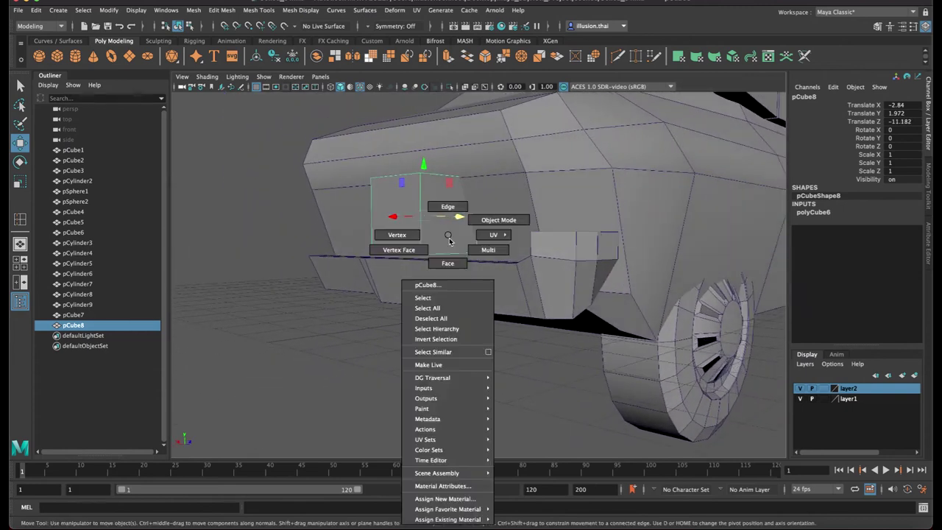
{"action": "key", "text": "ctrl+e"}
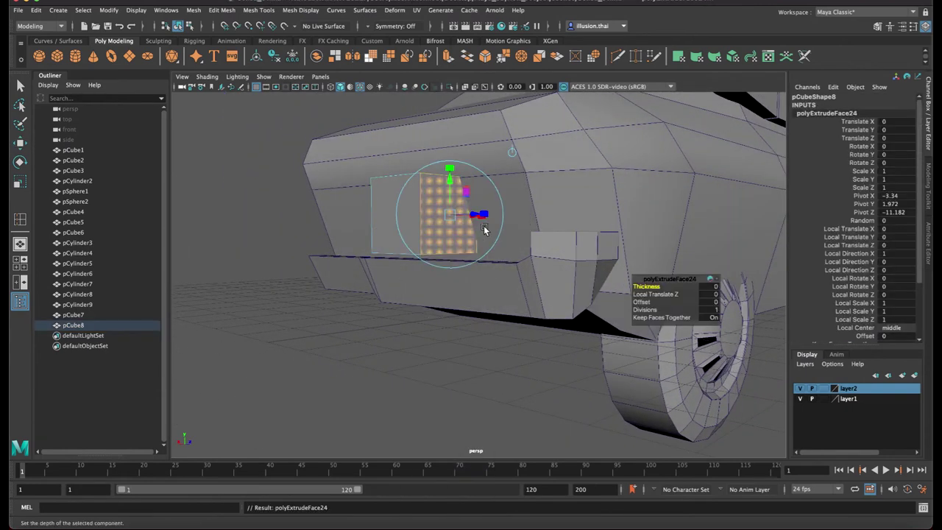
{"action": "mouse_move", "coordinate": [483, 225]}
{"action": "left_mouse_down", "text": "alt"}
{"action": "mouse_move", "coordinate": [494, 235]}
{"action": "mouse_move", "coordinate": [434, 225]}
{"action": "mouse_move", "coordinate": [457, 232]}
{"action": "left_mouse_up", "text": "alt"}
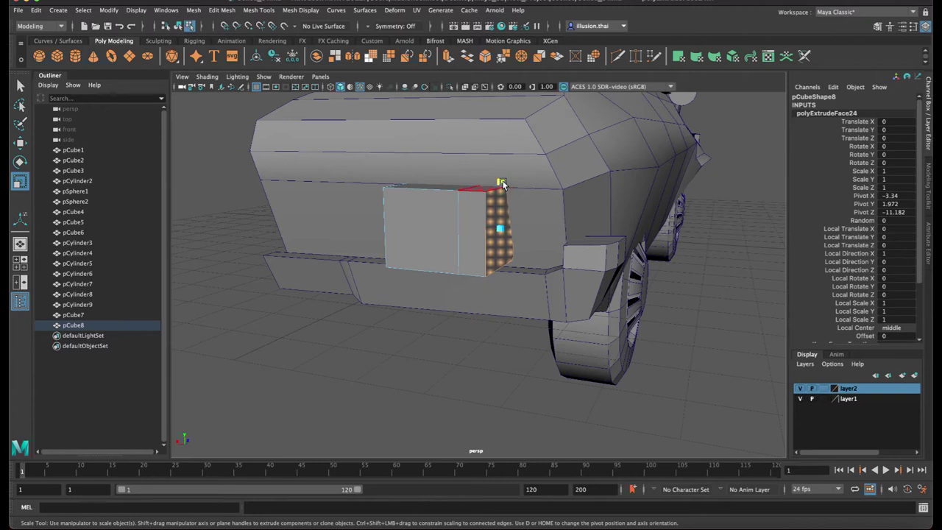
{"action": "key", "text": "w"}
{"action": "left_click_drag", "start_coordinate": [500, 182], "coordinate": [471, 132]}
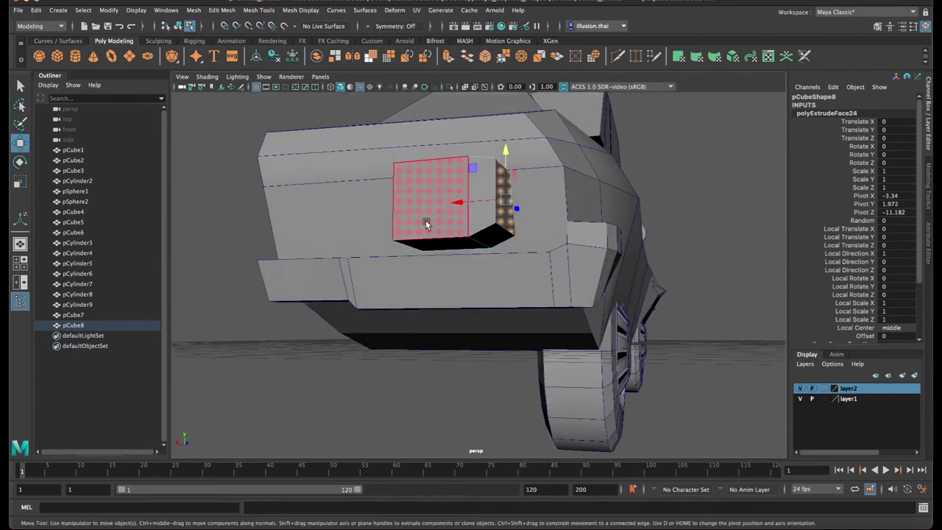
{"action": "left_click", "coordinate": [474, 240]}
{"action": "right_click_drag", "start_coordinate": [471, 209], "coordinate": [489, 306]}
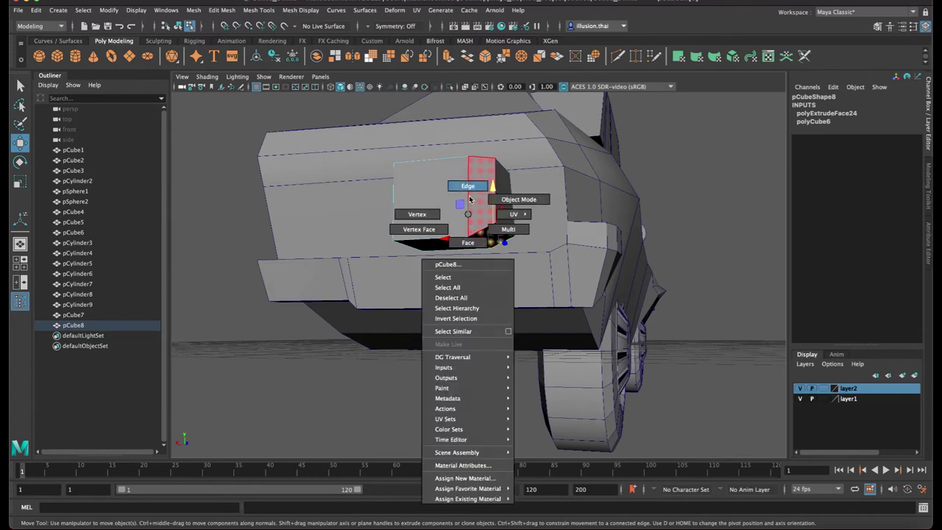
Select the small rear block and inspect its edges from a lower view
{"action": "left_click", "coordinate": [477, 243]}
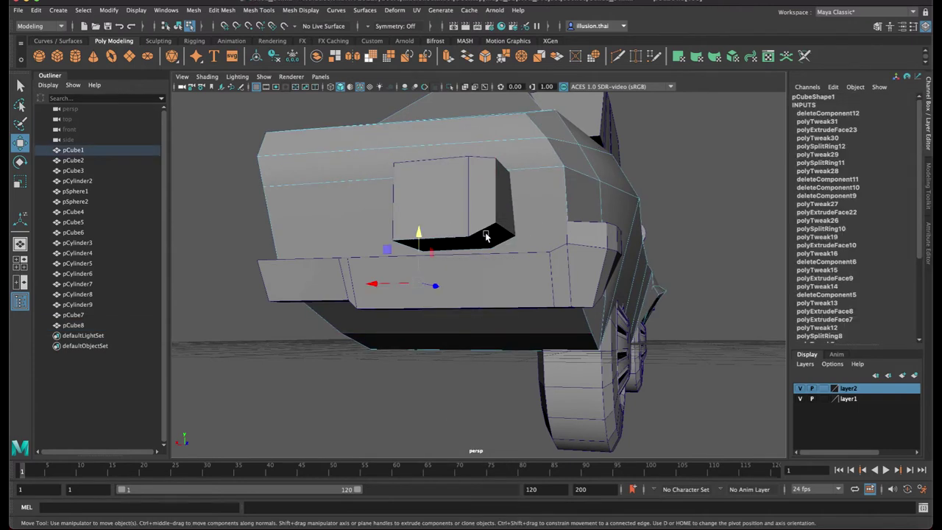
{"action": "left_click_drag", "start_coordinate": [476, 210], "coordinate": [432, 215], "text": "alt"}
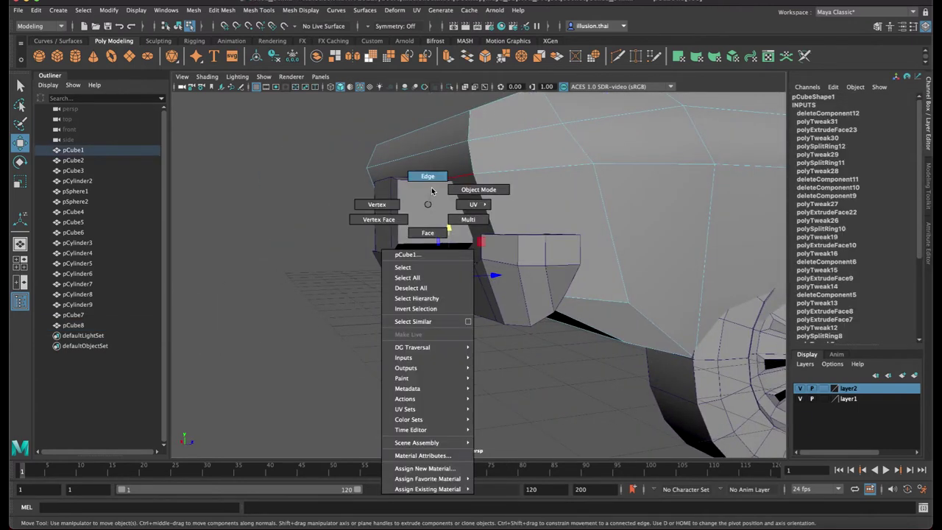
{"action": "right_click_drag", "start_coordinate": [427, 207], "coordinate": [478, 185]}
{"action": "left_click", "coordinate": [346, 228]}
{"action": "left_click_drag", "start_coordinate": [401, 219], "coordinate": [395, 209], "text": "alt"}
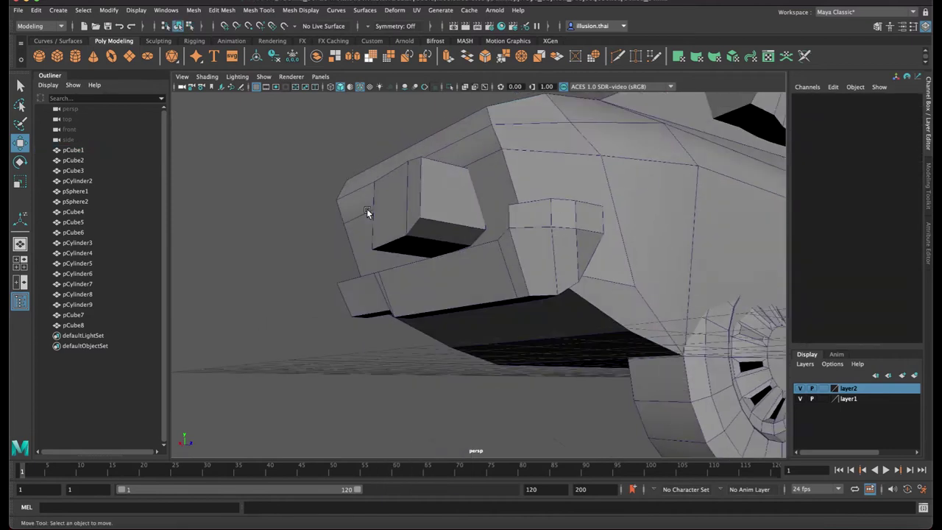
{"action": "right_click", "coordinate": [395, 209]}
{"action": "left_click", "coordinate": [395, 209]}
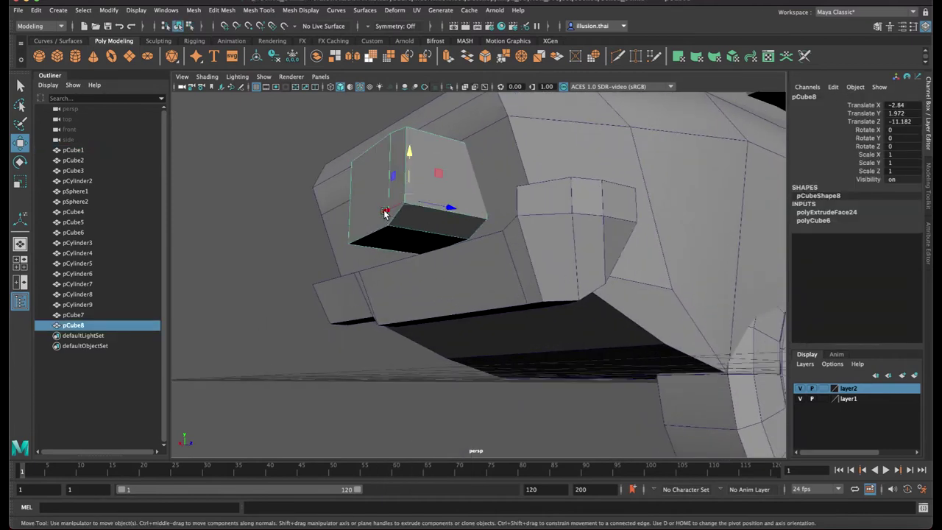
{"action": "right_click_drag", "start_coordinate": [384, 212], "coordinate": [375, 155]}
{"action": "left_click", "coordinate": [416, 230]}
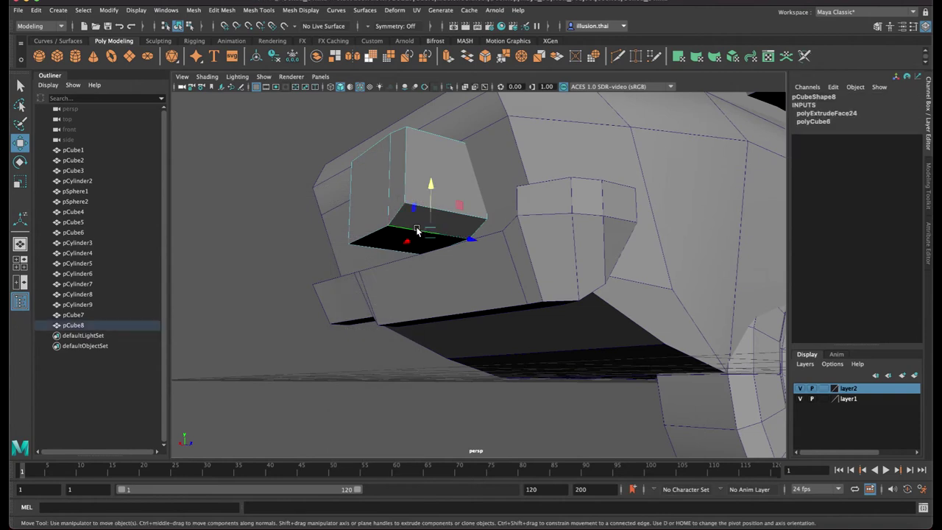
{"action": "left_click_drag", "start_coordinate": [417, 230], "coordinate": [479, 185], "text": "alt"}
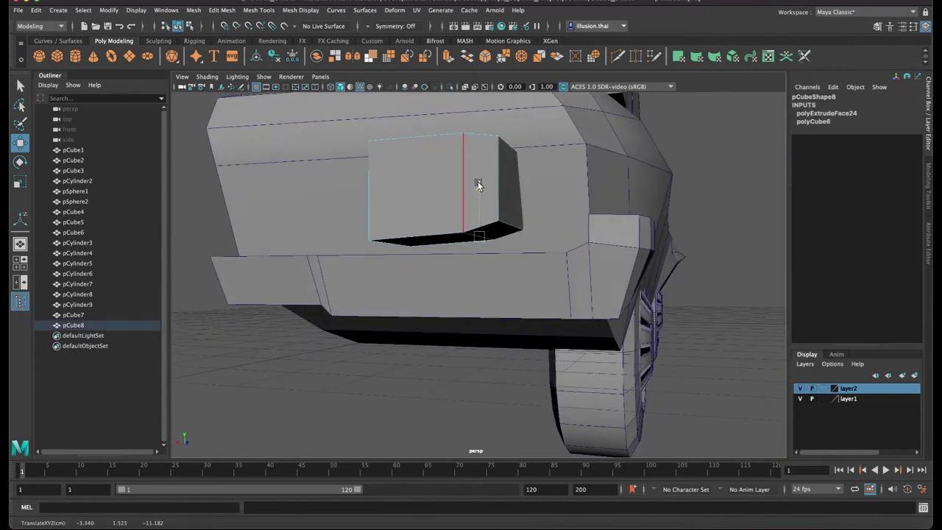
{"action": "left_click_drag", "start_coordinate": [448, 197], "coordinate": [471, 196], "text": "alt"}
Select pCube8 and push it along X back into the car body
{"action": "right_click_drag", "start_coordinate": [431, 200], "coordinate": [431, 212]}
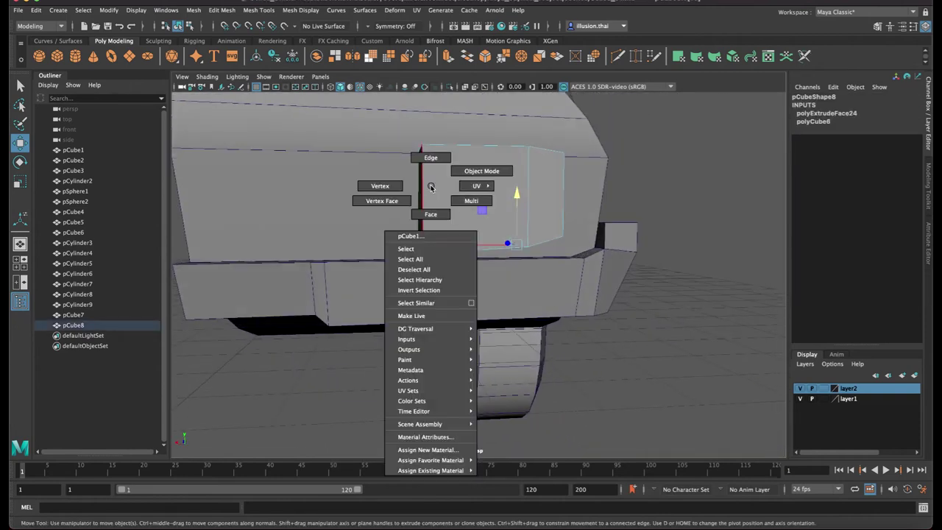
{"action": "mouse_move", "coordinate": [432, 212]}
{"action": "left_mouse_down", "text": "alt"}
{"action": "mouse_move", "coordinate": [429, 223]}
{"action": "mouse_move", "coordinate": [626, 237]}
{"action": "left_mouse_up", "text": "alt"}
{"action": "left_click", "coordinate": [662, 184]}
{"action": "right_click_drag", "start_coordinate": [571, 213], "coordinate": [588, 211]}
{"action": "left_click", "coordinate": [588, 211]}
{"action": "mouse_move", "coordinate": [588, 211]}
{"action": "left_mouse_down", "text": "alt"}
{"action": "mouse_move", "coordinate": [503, 235]}
{"action": "mouse_move", "coordinate": [532, 248]}
{"action": "mouse_move", "coordinate": [509, 252]}
{"action": "left_mouse_up", "text": "alt"}
{"action": "mouse_move", "coordinate": [475, 212]}
{"action": "left_mouse_down"}
{"action": "mouse_move", "coordinate": [409, 209]}
{"action": "mouse_move", "coordinate": [463, 206]}
{"action": "left_mouse_up"}
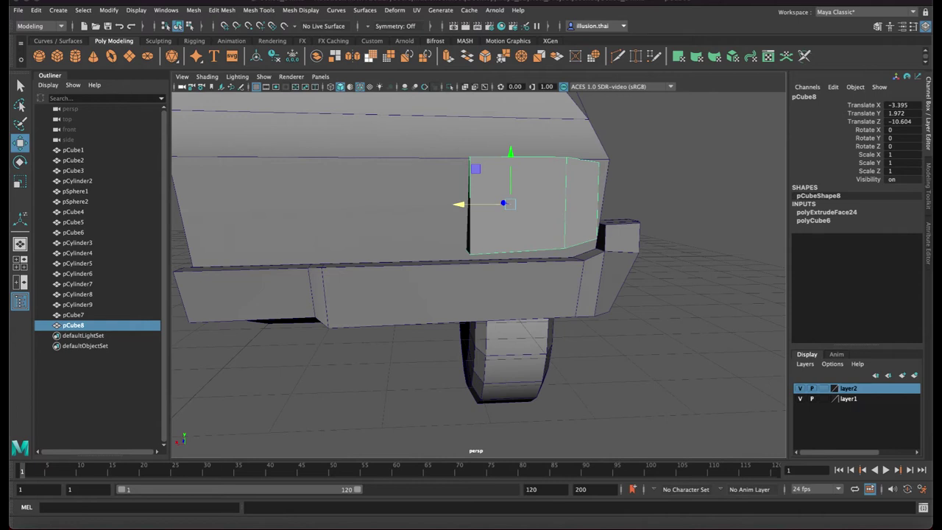
Duplicate the rear block and place the copy to its left
{"action": "left_click", "coordinate": [648, 334]}
{"action": "left_click", "coordinate": [538, 204]}
{"action": "middle_click_drag", "start_coordinate": [538, 203], "coordinate": [573, 204], "text": "alt"}
{"action": "left_click_drag", "start_coordinate": [573, 204], "coordinate": [570, 206], "text": "alt"}
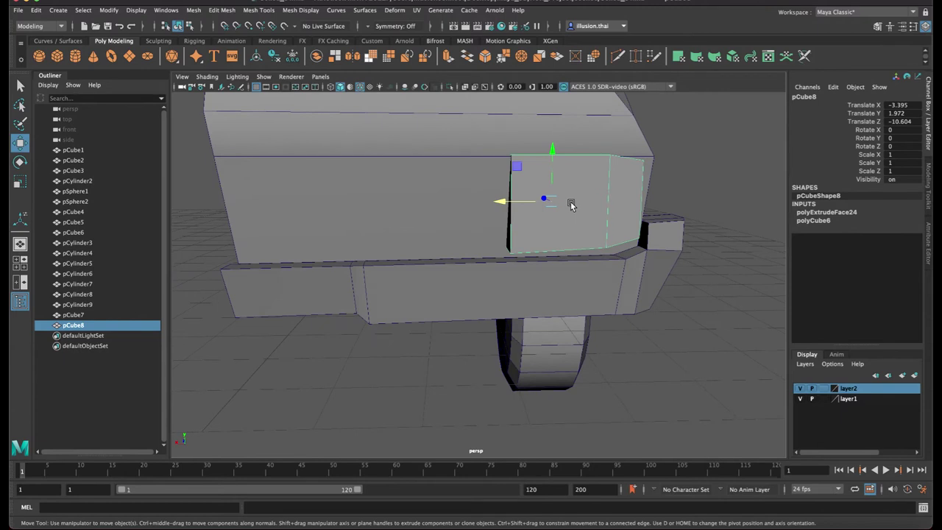
{"action": "key", "text": "ctrl+d"}
{"action": "mouse_move", "coordinate": [501, 202]}
{"action": "left_mouse_down"}
{"action": "mouse_move", "coordinate": [353, 204]}
{"action": "mouse_move", "coordinate": [368, 204]}
{"action": "left_mouse_up"}
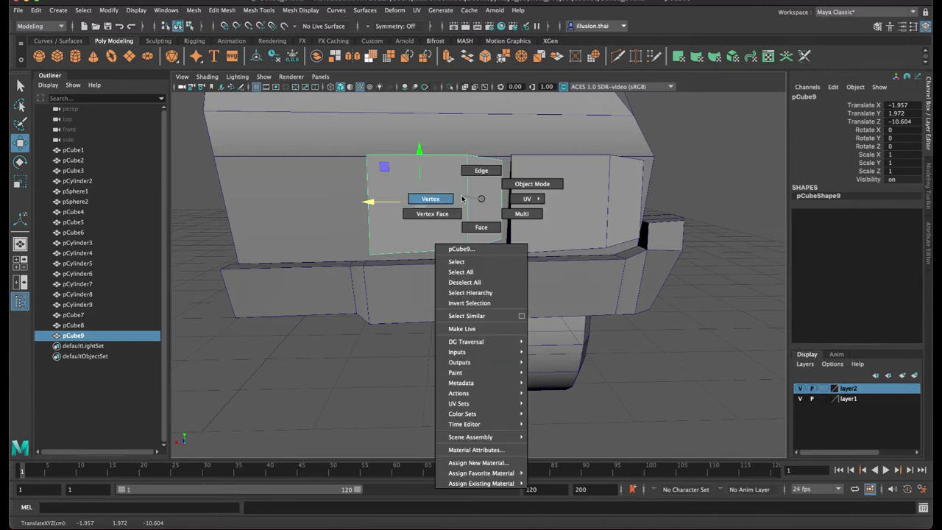
Scale the copy's bottom vertices in Y to flatten its sloped bottom edge
{"action": "right_click_drag", "start_coordinate": [480, 202], "coordinate": [441, 199]}
{"action": "left_click_drag", "start_coordinate": [311, 126], "coordinate": [544, 195]}
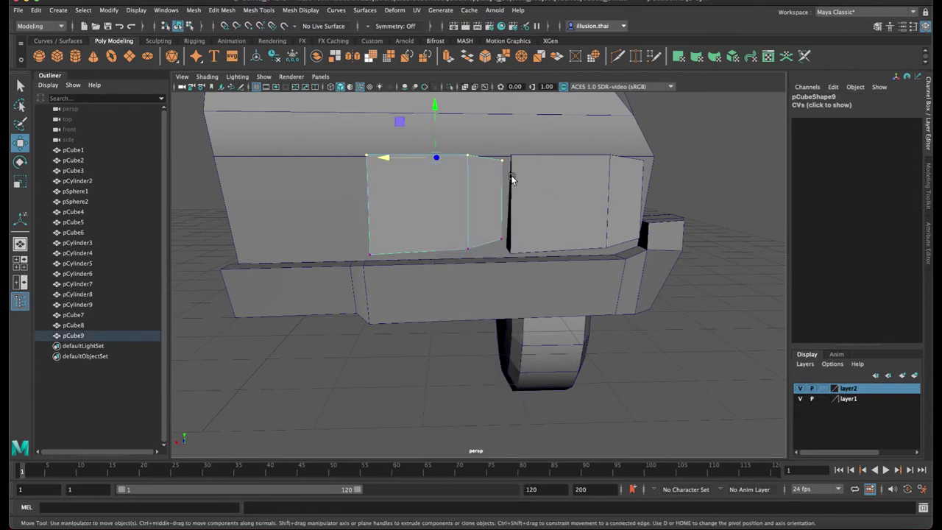
{"action": "key", "text": "r"}
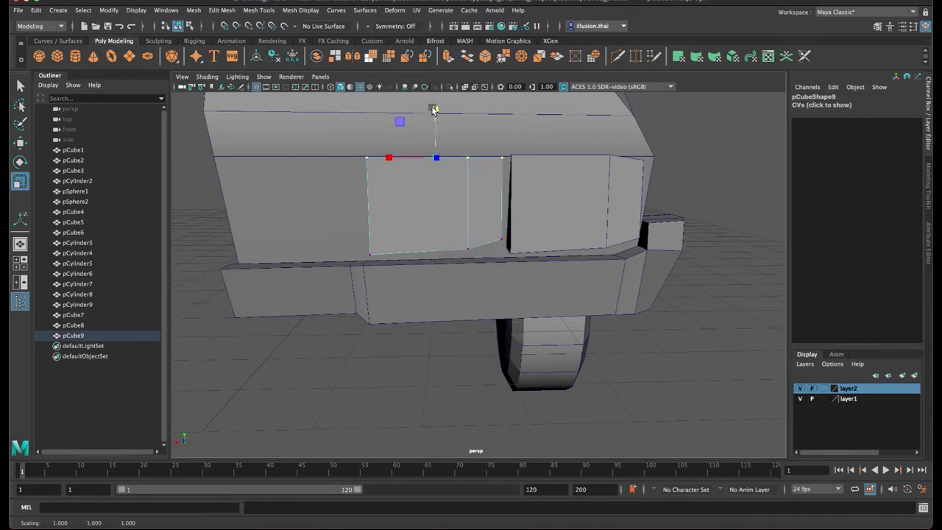
{"action": "left_click_drag", "start_coordinate": [308, 196], "coordinate": [512, 266]}
{"action": "mouse_move", "coordinate": [435, 194]}
{"action": "left_mouse_down"}
{"action": "mouse_move", "coordinate": [435, 237]}
{"action": "mouse_move", "coordinate": [459, 201]}
{"action": "mouse_move", "coordinate": [441, 194]}
{"action": "left_mouse_up"}
{"action": "key", "text": "w"}
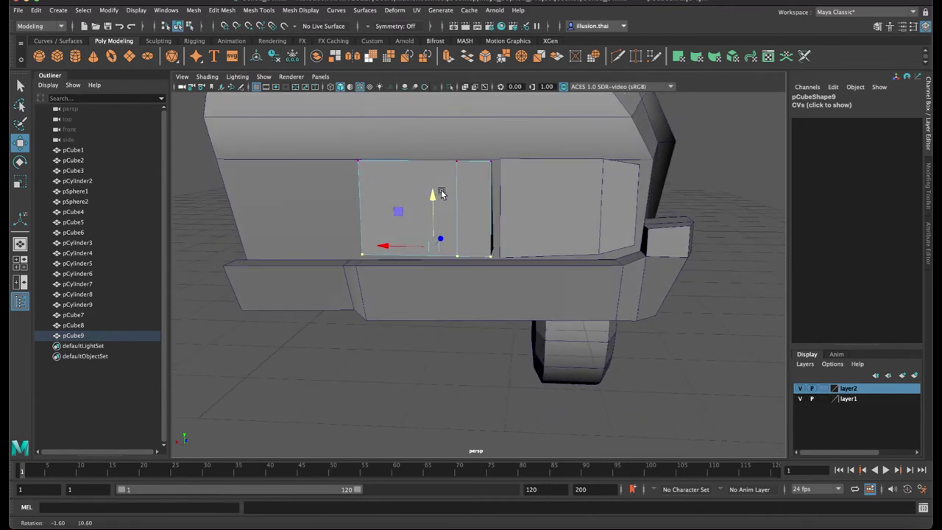
Narrow the copy by sliding its right-side vertices left in wireframe view
{"action": "mouse_move", "coordinate": [316, 121]}
{"action": "left_mouse_down"}
{"action": "mouse_move", "coordinate": [535, 200]}
{"action": "mouse_move", "coordinate": [451, 146]}
{"action": "left_mouse_up"}
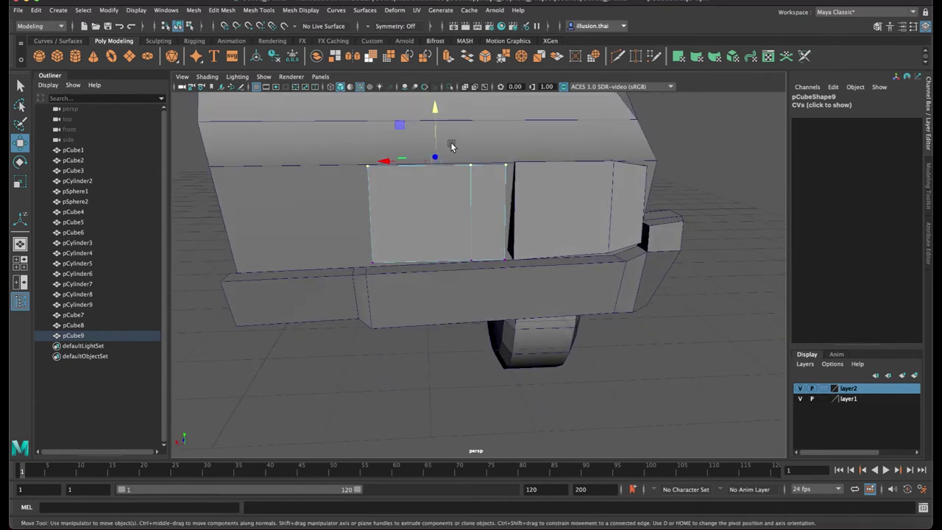
{"action": "left_click", "coordinate": [435, 114]}
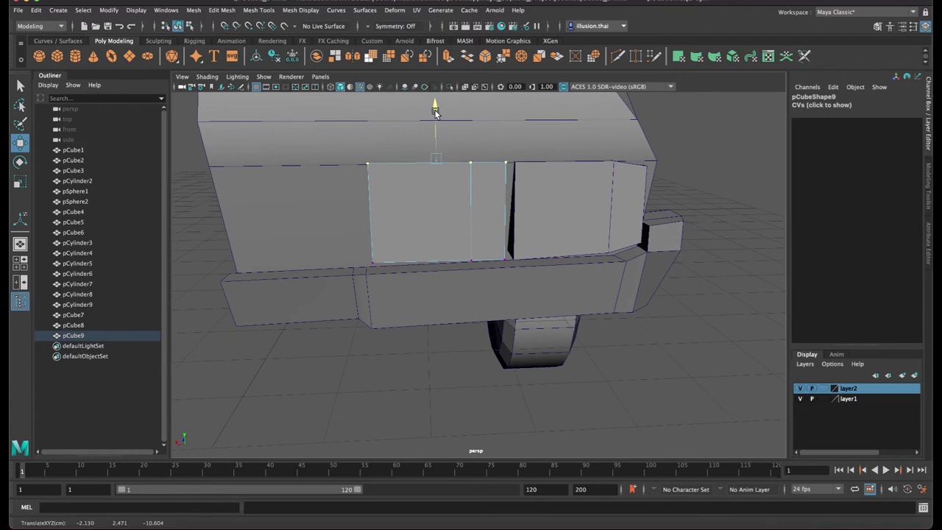
{"action": "right_click", "coordinate": [489, 198]}
{"action": "right_click_drag", "start_coordinate": [488, 197], "coordinate": [458, 194]}
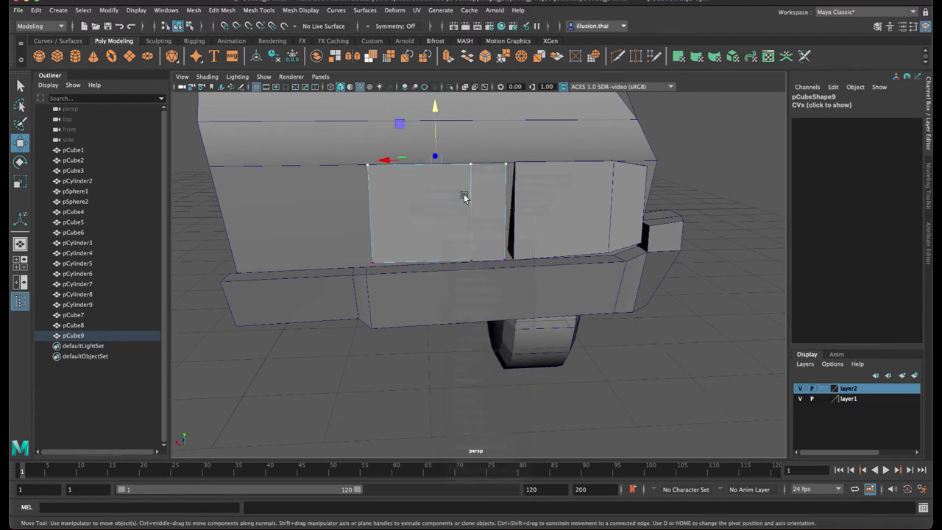
{"action": "key", "text": "3"}
{"action": "key", "text": "1"}
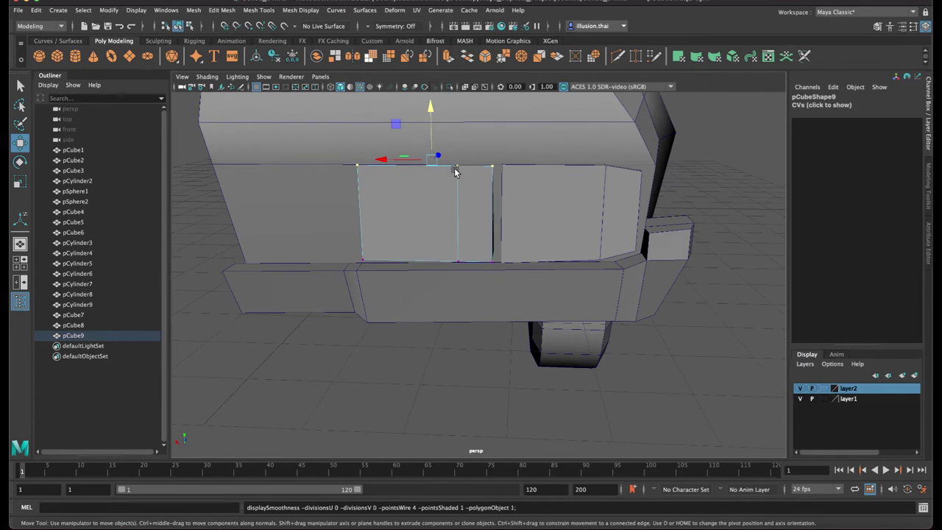
{"action": "key", "text": "4"}
{"action": "left_click_drag", "start_coordinate": [449, 147], "coordinate": [475, 291]}
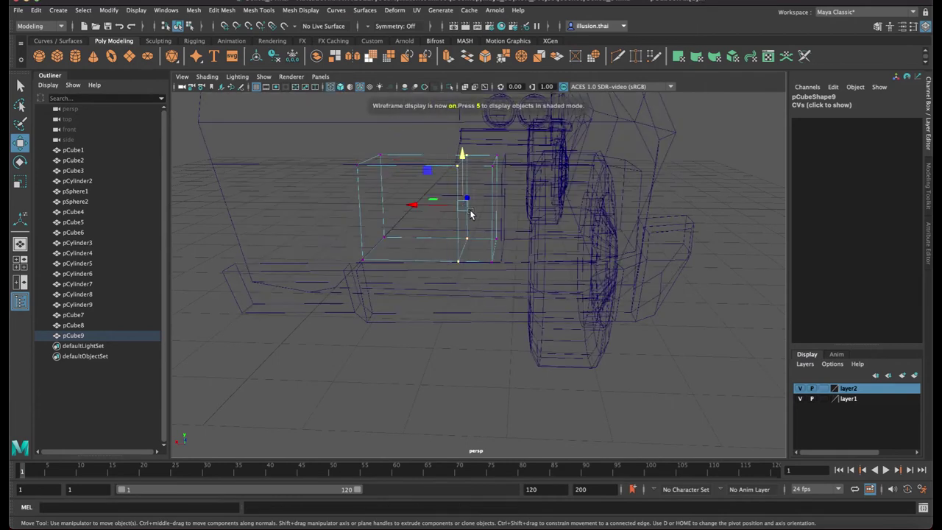
{"action": "left_click_drag", "start_coordinate": [421, 208], "coordinate": [367, 203]}
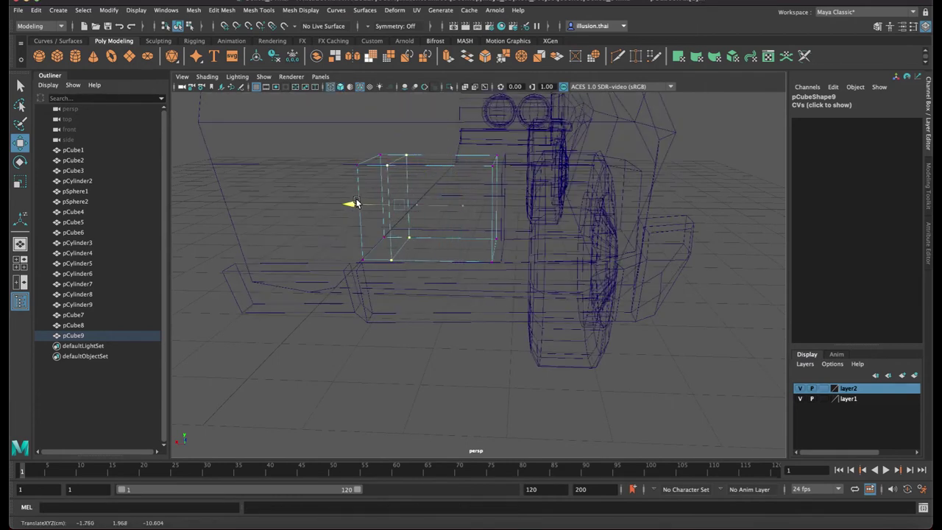
{"action": "key", "text": "5"}
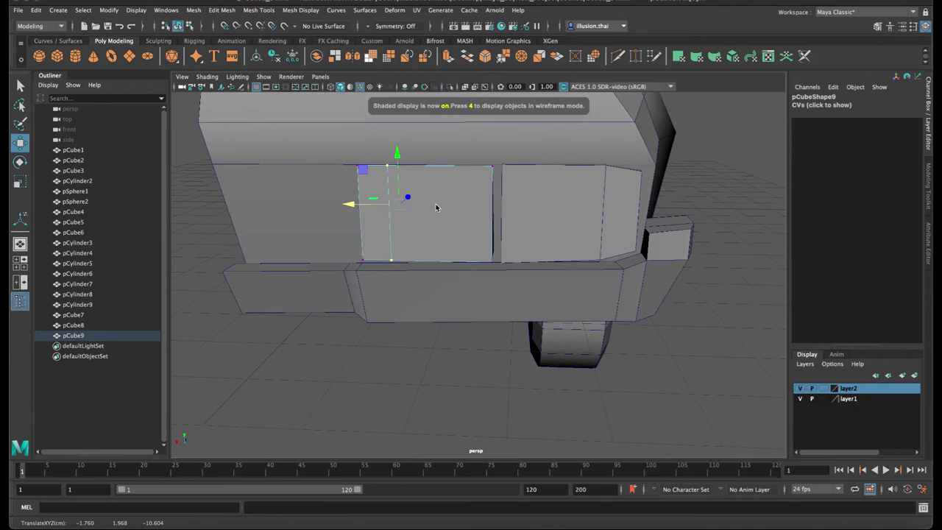
Extrude the copy's front face narrower with Keep Faces Together off, then offset it in depth
{"action": "right_click_drag", "start_coordinate": [444, 199], "coordinate": [446, 221]}
{"action": "left_click", "coordinate": [446, 210]}
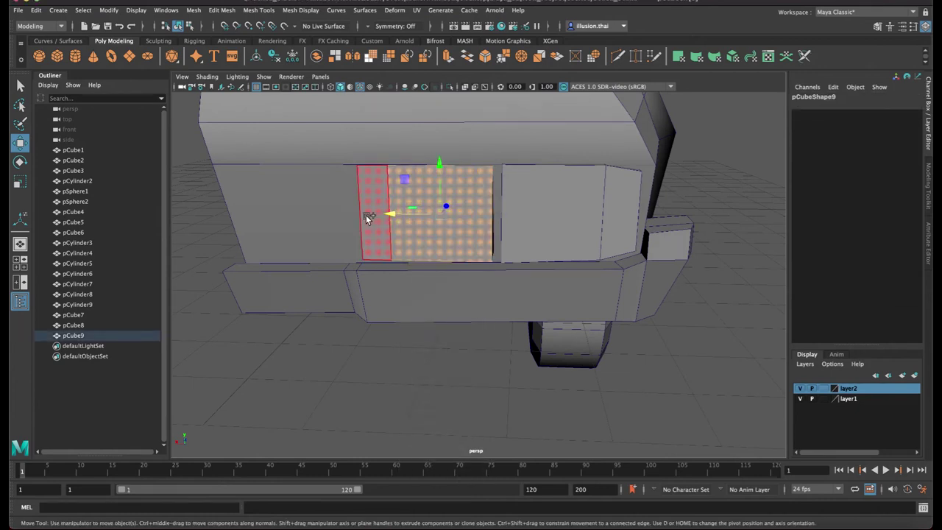
{"action": "key", "text": "ctrl+e"}
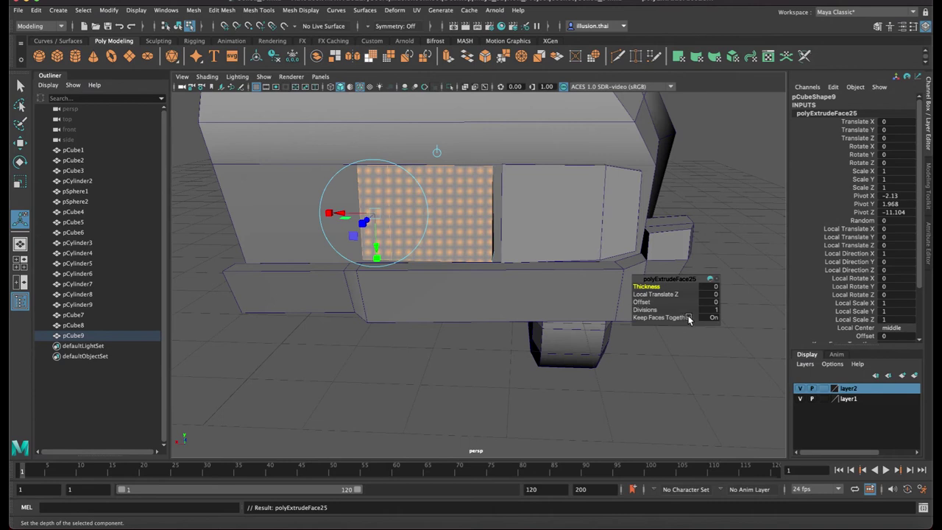
{"action": "left_click", "coordinate": [712, 318]}
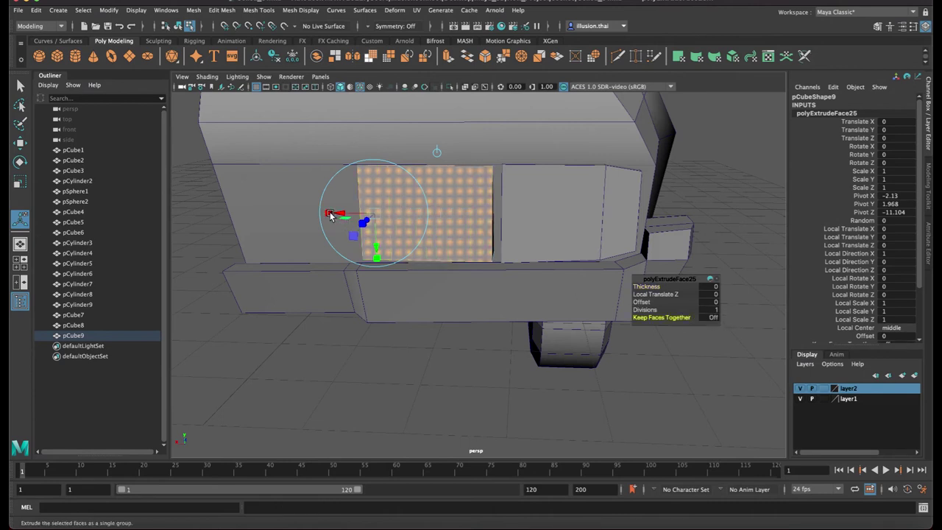
{"action": "mouse_move", "coordinate": [336, 213]}
{"action": "left_mouse_down"}
{"action": "mouse_move", "coordinate": [377, 261]}
{"action": "mouse_move", "coordinate": [449, 265]}
{"action": "mouse_move", "coordinate": [445, 257]}
{"action": "left_mouse_up"}
{"action": "key", "text": "e"}
{"action": "key", "text": "ctrl+e"}
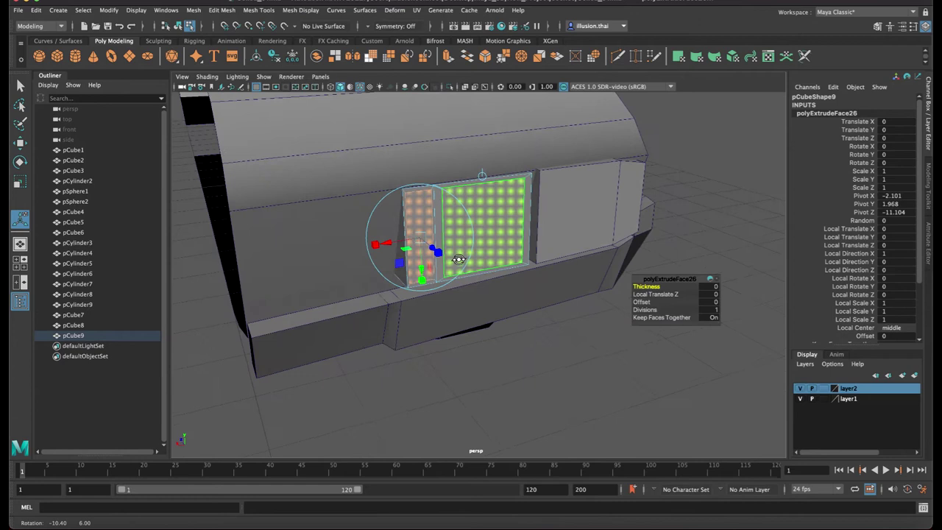
{"action": "key", "text": "w"}
{"action": "middle_click_drag", "start_coordinate": [452, 218], "coordinate": [458, 226]}
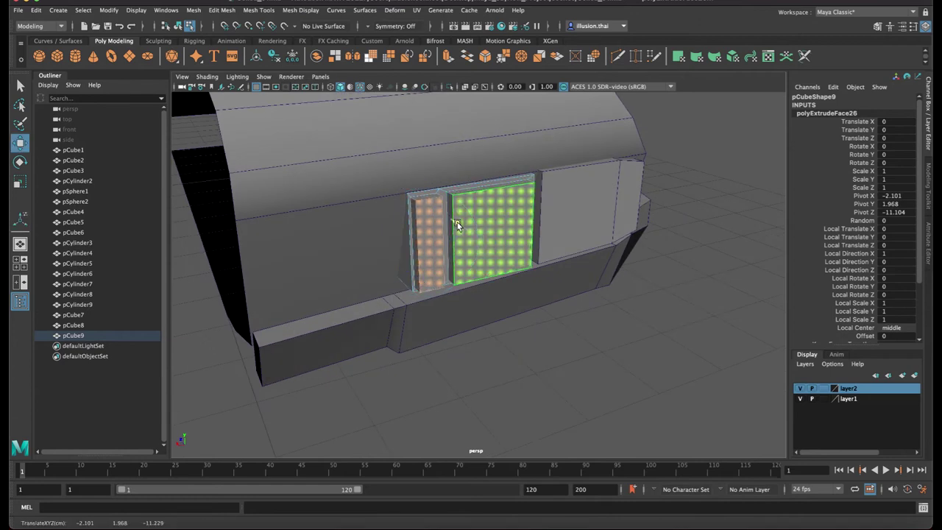
Extrude the original block's front face, shrinking it horizontally and vertically, then extrude again
{"action": "left_click_drag", "start_coordinate": [458, 226], "coordinate": [519, 228], "text": "alt"}
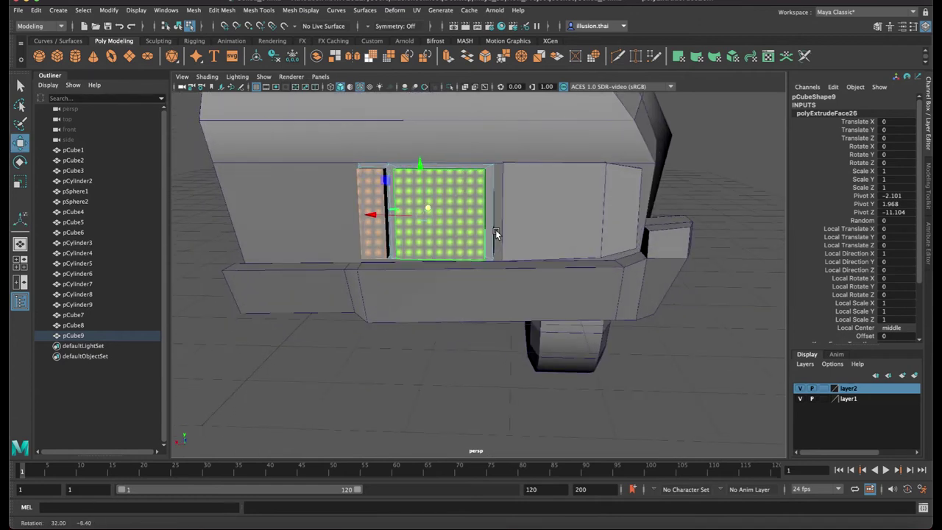
{"action": "left_click_drag", "start_coordinate": [566, 209], "coordinate": [599, 210], "text": "alt"}
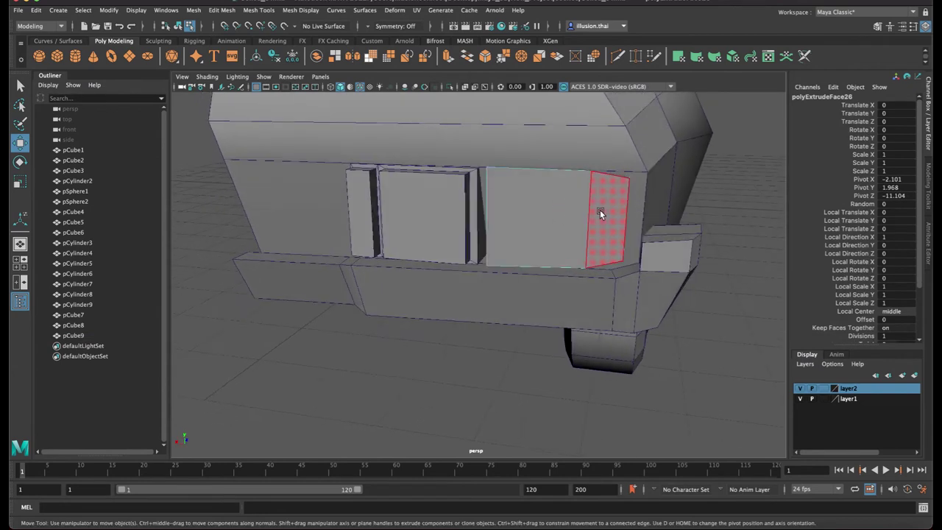
{"action": "left_click", "coordinate": [600, 212]}
{"action": "key", "text": "ctrl+e"}
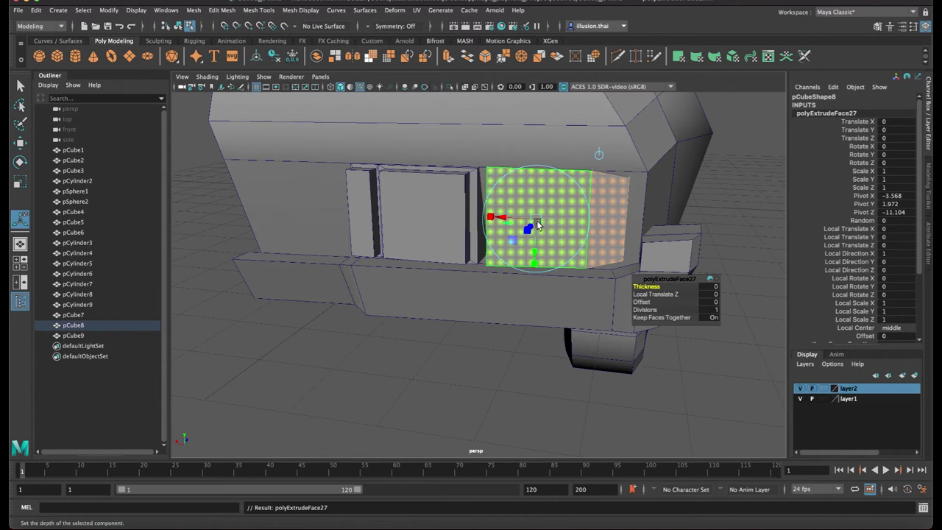
{"action": "left_click_drag", "start_coordinate": [491, 218], "coordinate": [494, 218]}
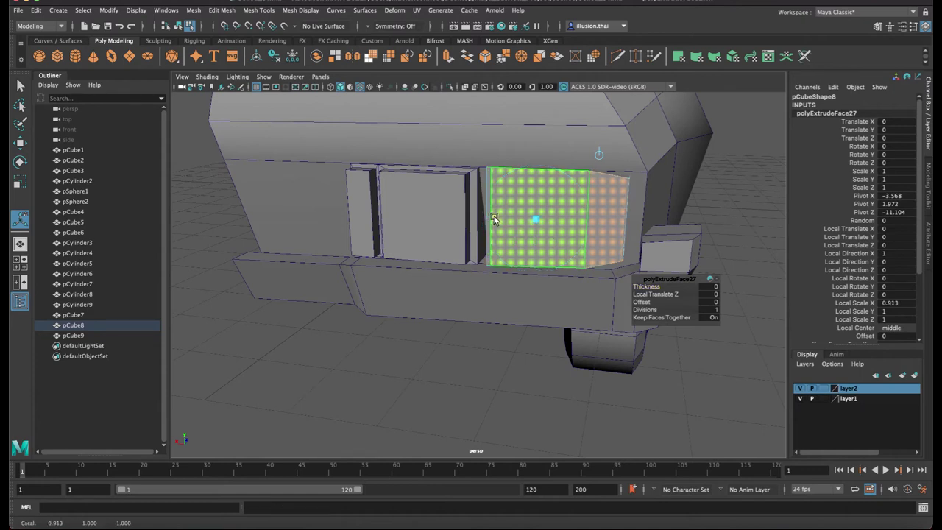
{"action": "left_click_drag", "start_coordinate": [535, 264], "coordinate": [536, 257]}
{"action": "key", "text": "ctrl+e"}
Return the mesh to Object Mode and clear the selection
{"action": "mouse_move", "coordinate": [573, 265]}
{"action": "left_mouse_down", "text": "alt"}
{"action": "mouse_move", "coordinate": [492, 249]}
{"action": "mouse_move", "coordinate": [503, 250]}
{"action": "left_mouse_up", "text": "alt"}
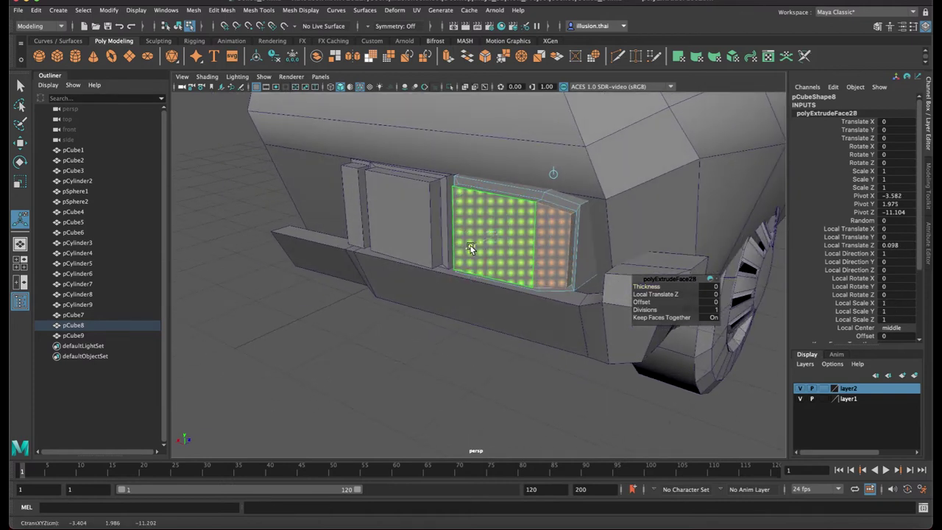
{"action": "key", "text": "q"}
{"action": "right_click_drag", "start_coordinate": [559, 248], "coordinate": [585, 223]}
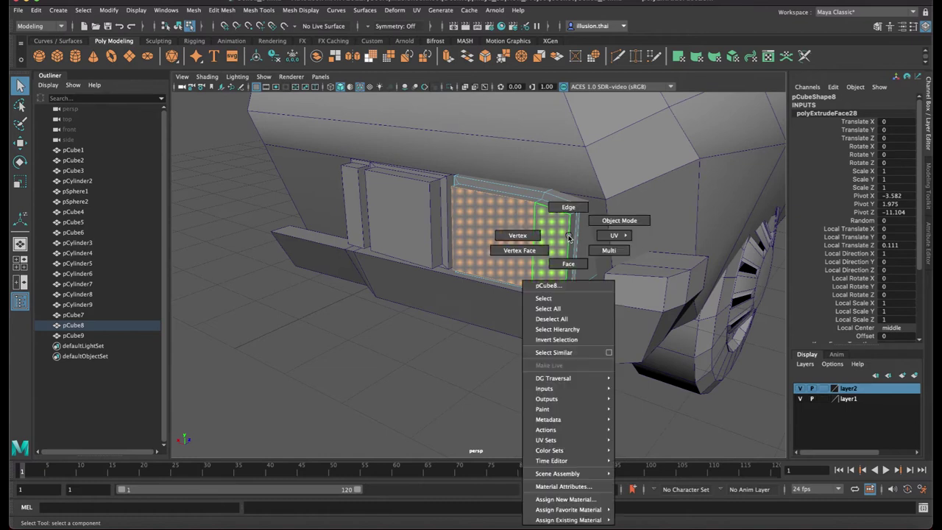
{"action": "left_click", "coordinate": [515, 345]}
{"action": "left_click_drag", "start_coordinate": [515, 345], "coordinate": [550, 231], "text": "alt"}
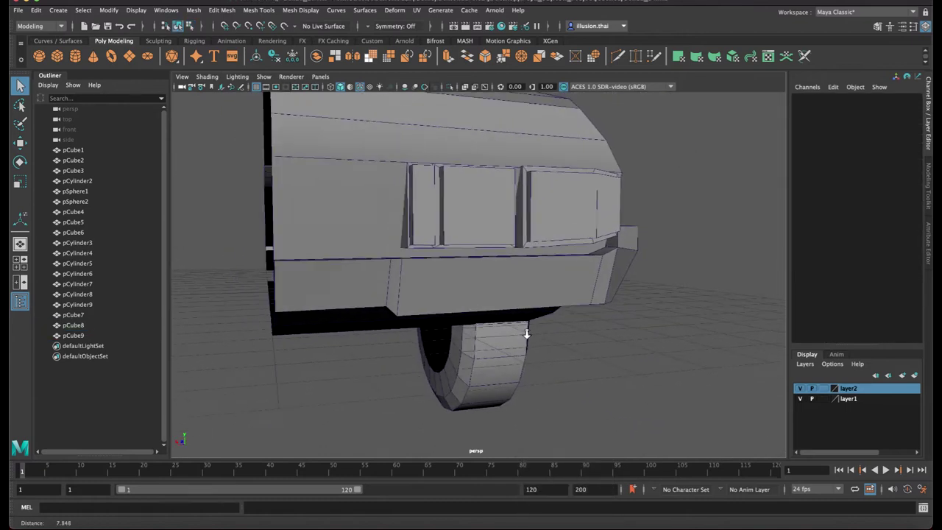
Lower the two rear panel blocks, pCube8 and pCube9, slightly
{"action": "left_click", "coordinate": [551, 231]}
{"action": "left_click", "coordinate": [473, 231], "text": "shift"}
{"action": "left_click_drag", "start_coordinate": [473, 231], "coordinate": [515, 246], "text": "alt"}
{"action": "key", "text": "w"}
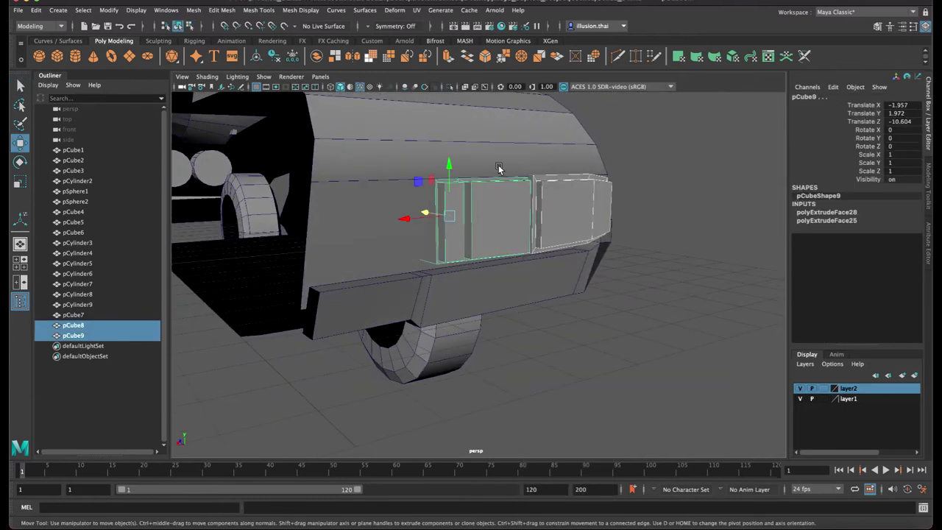
{"action": "mouse_move", "coordinate": [449, 164]}
{"action": "left_mouse_down"}
{"action": "mouse_move", "coordinate": [448, 175]}
{"action": "mouse_move", "coordinate": [421, 173]}
{"action": "left_mouse_up"}
Raise the top vertices of the small corner box on the bumper piece
{"action": "middle_click_drag", "start_coordinate": [632, 230], "coordinate": [557, 237], "text": "alt"}
{"action": "left_click", "coordinate": [576, 250]}
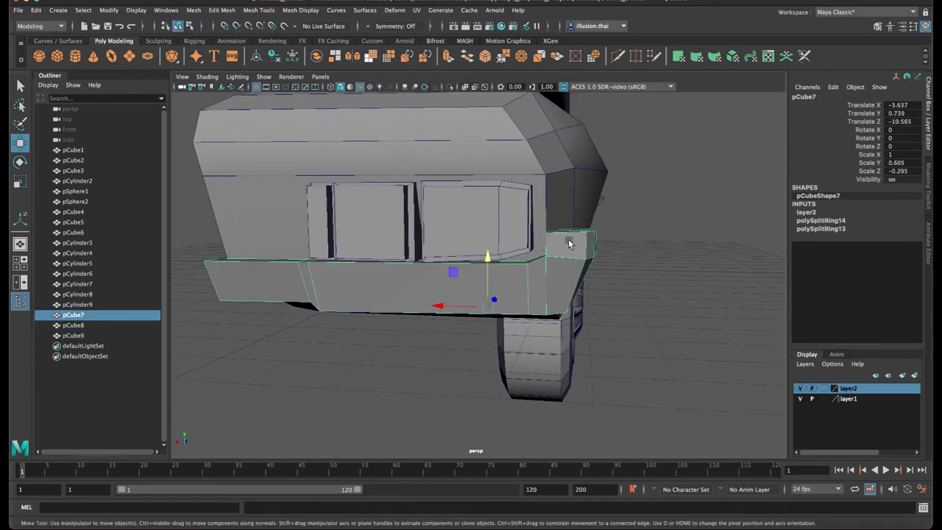
{"action": "right_click_drag", "start_coordinate": [568, 244], "coordinate": [535, 243]}
{"action": "left_click_drag", "start_coordinate": [541, 236], "coordinate": [599, 224]}
{"action": "left_click_drag", "start_coordinate": [574, 196], "coordinate": [578, 175]}
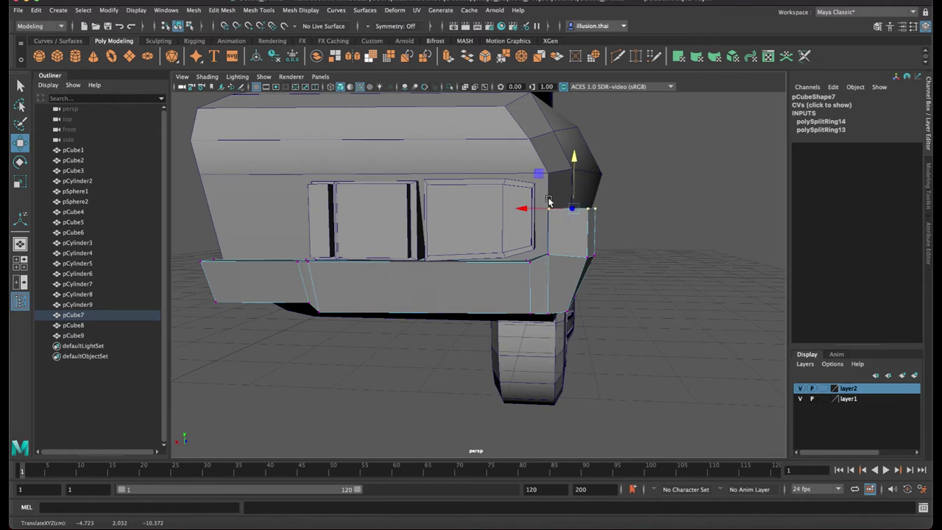
Slide both rear panel blocks sideways together along X to -1.609
{"action": "left_click_drag", "start_coordinate": [577, 174], "coordinate": [565, 197], "text": "alt"}
{"action": "left_click", "coordinate": [598, 196]}
{"action": "key", "text": "bracketleft"}
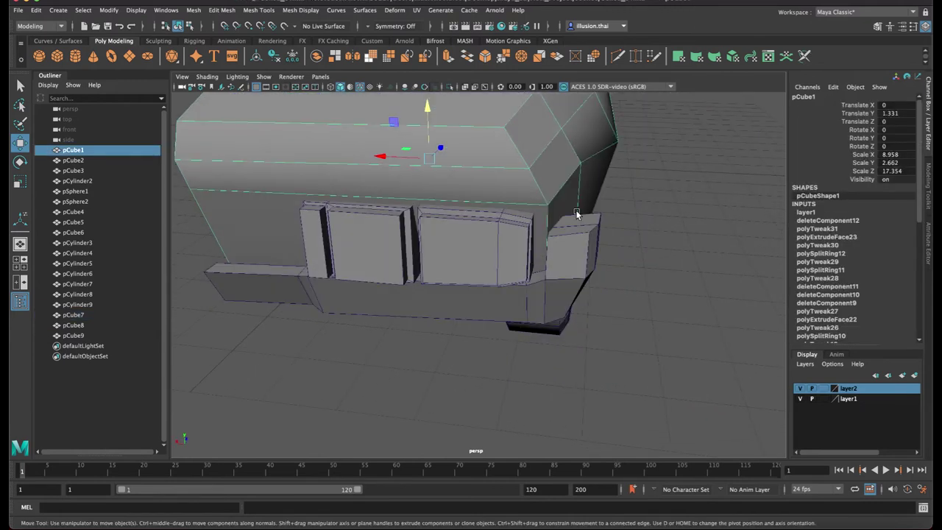
{"action": "left_click", "coordinate": [596, 250]}
{"action": "left_click_drag", "start_coordinate": [557, 257], "coordinate": [511, 206], "text": "alt"}
{"action": "left_click", "coordinate": [511, 206]}
{"action": "left_click", "coordinate": [390, 206], "text": "shift"}
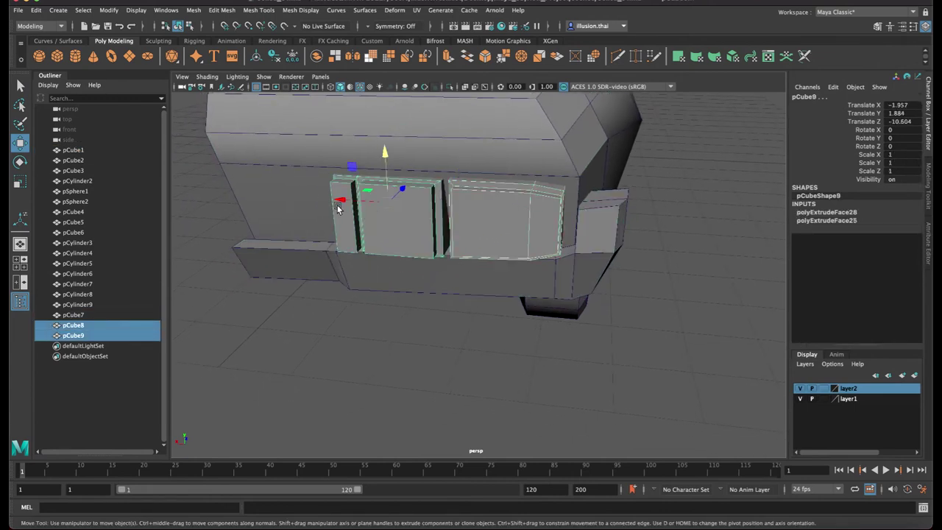
{"action": "left_click_drag", "start_coordinate": [337, 204], "coordinate": [330, 198]}
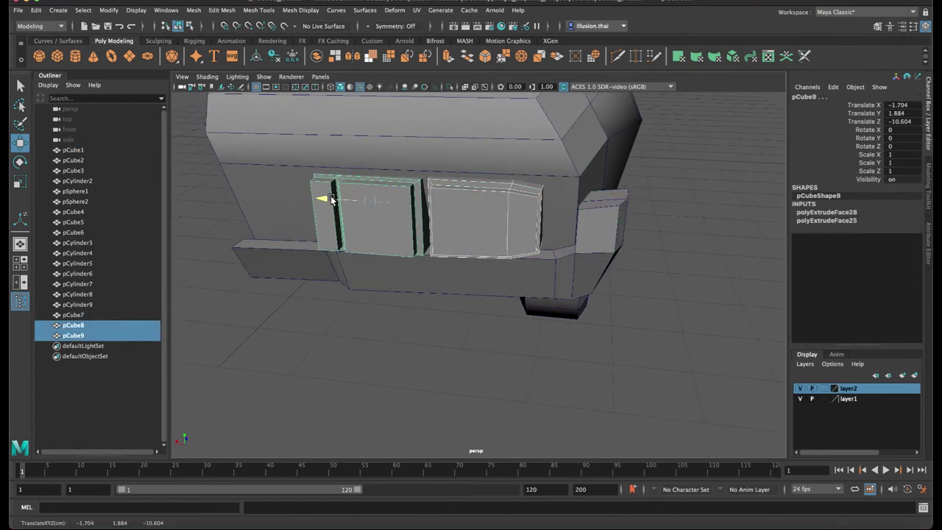
Box-select the small corner box's vertices on the bumper piece
{"action": "left_click", "coordinate": [603, 232]}
{"action": "right_click_drag", "start_coordinate": [604, 221], "coordinate": [559, 216]}
{"action": "left_click_drag", "start_coordinate": [696, 151], "coordinate": [519, 355]}
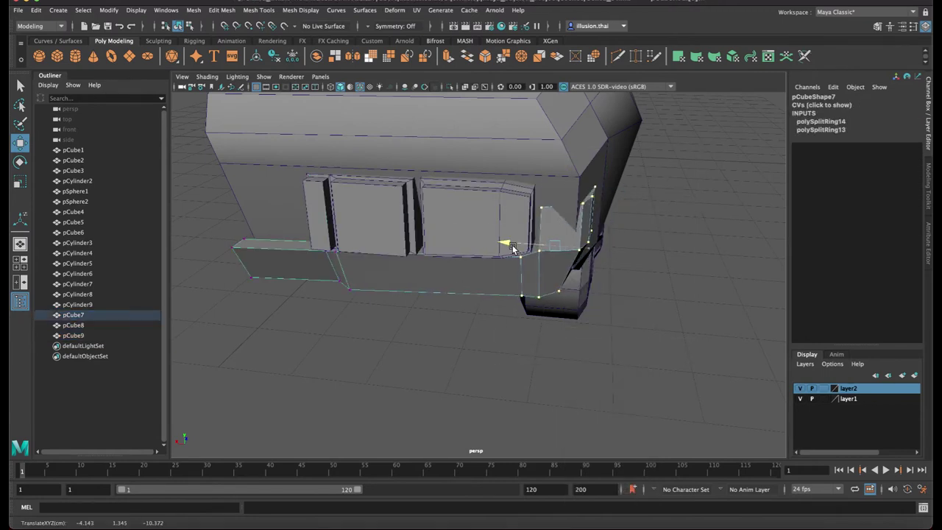
{"action": "mouse_move", "coordinate": [505, 242]}
{"action": "left_mouse_down", "text": "alt"}
{"action": "mouse_move", "coordinate": [470, 237]}
{"action": "mouse_move", "coordinate": [580, 143]}
{"action": "left_mouse_up", "text": "alt"}
Extrude the body faces around the rear panels and push them inward as a recess
{"action": "left_click", "coordinate": [581, 170]}
{"action": "left_click_drag", "start_coordinate": [522, 167], "coordinate": [529, 165], "text": "alt"}
{"action": "right_click_drag", "start_coordinate": [529, 165], "coordinate": [524, 190]}
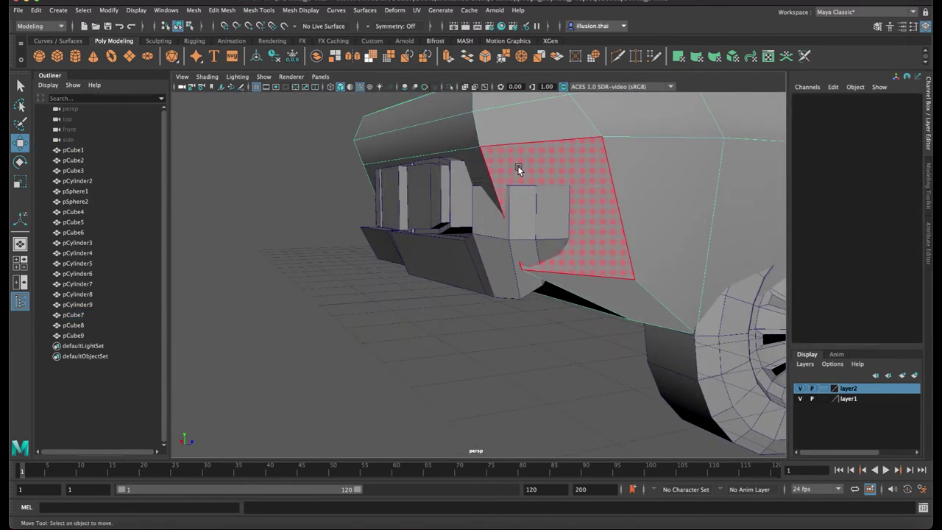
{"action": "left_click", "coordinate": [517, 165]}
{"action": "mouse_move", "coordinate": [478, 175]}
{"action": "left_mouse_down", "text": "alt"}
{"action": "mouse_move", "coordinate": [541, 191]}
{"action": "mouse_move", "coordinate": [407, 239]}
{"action": "mouse_move", "coordinate": [406, 228]}
{"action": "left_mouse_up", "text": "alt"}
{"action": "key", "text": "ctrl+e"}
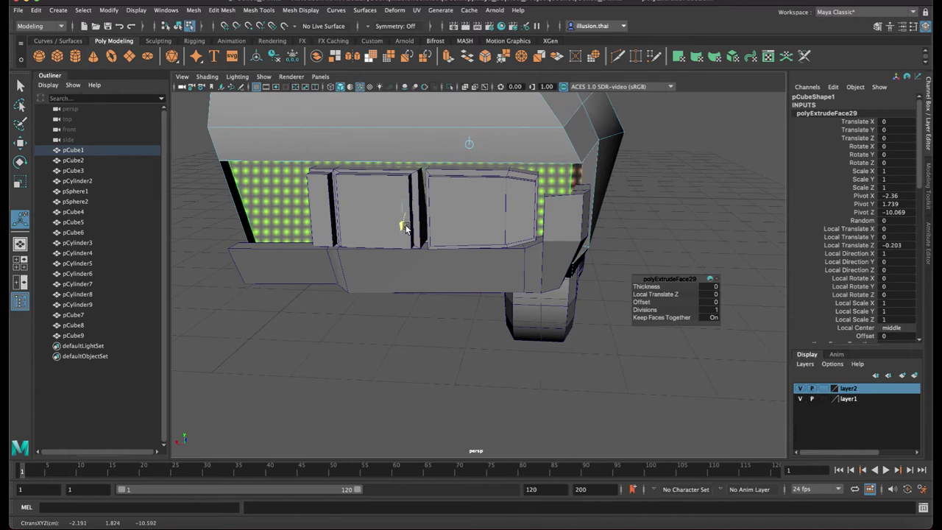
{"action": "left_click_drag", "start_coordinate": [509, 238], "coordinate": [498, 237], "text": "alt"}
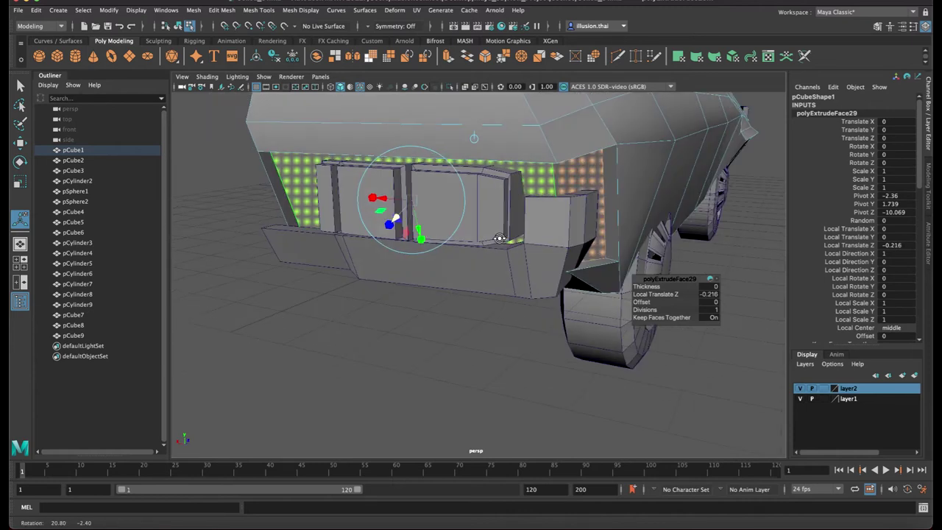
Select the body edge beside the corner box, ready to move it
{"action": "right_click", "coordinate": [563, 178]}
{"action": "left_click", "coordinate": [563, 154]}
{"action": "mouse_move", "coordinate": [580, 173]}
{"action": "left_mouse_down", "text": "alt"}
{"action": "mouse_move", "coordinate": [610, 218]}
{"action": "mouse_move", "coordinate": [627, 218]}
{"action": "mouse_move", "coordinate": [587, 225]}
{"action": "mouse_move", "coordinate": [599, 200]}
{"action": "mouse_move", "coordinate": [555, 199]}
{"action": "mouse_move", "coordinate": [488, 225]}
{"action": "mouse_move", "coordinate": [559, 228]}
{"action": "mouse_move", "coordinate": [557, 218]}
{"action": "left_mouse_up", "text": "alt"}
{"action": "left_click", "coordinate": [606, 184]}
{"action": "key", "text": "w"}
Move a vertex on the body's rear corner to begin reshaping it around the box
{"action": "scroll", "coordinate": [556, 218], "scroll_direction": "up", "scroll_amount": 3}
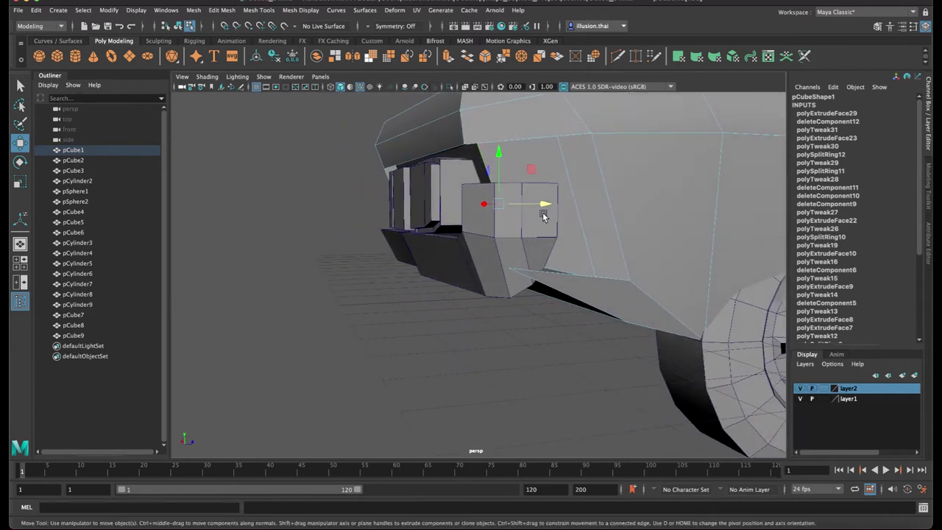
{"action": "scroll", "coordinate": [530, 204], "scroll_direction": "up", "scroll_amount": 3}
{"action": "right_click_drag", "start_coordinate": [539, 146], "coordinate": [520, 142]}
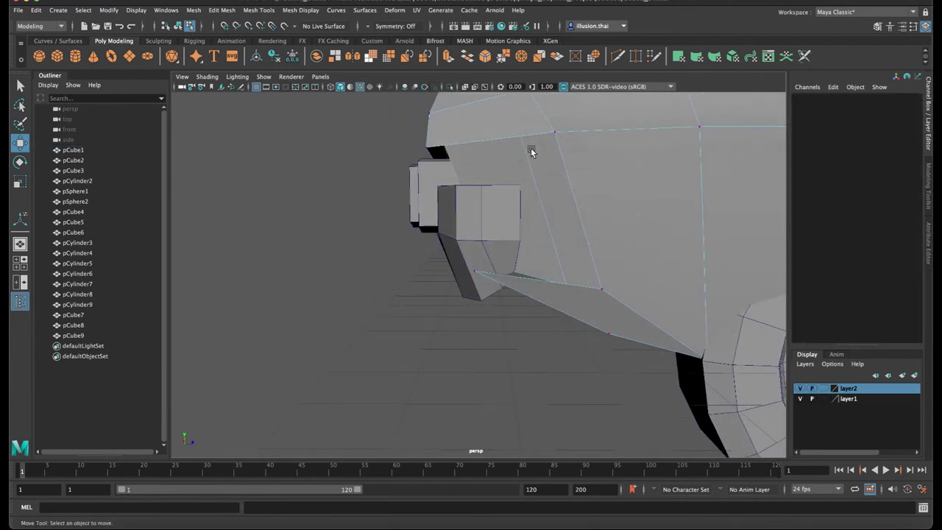
{"action": "mouse_move", "coordinate": [497, 131]}
{"action": "left_mouse_down", "text": "alt"}
{"action": "mouse_move", "coordinate": [482, 110]}
{"action": "mouse_move", "coordinate": [498, 201]}
{"action": "left_mouse_up", "text": "alt"}
{"action": "key", "text": "4"}
{"action": "left_click", "coordinate": [488, 175]}
{"action": "key", "text": "5"}
{"action": "left_click_drag", "start_coordinate": [487, 147], "coordinate": [535, 163]}
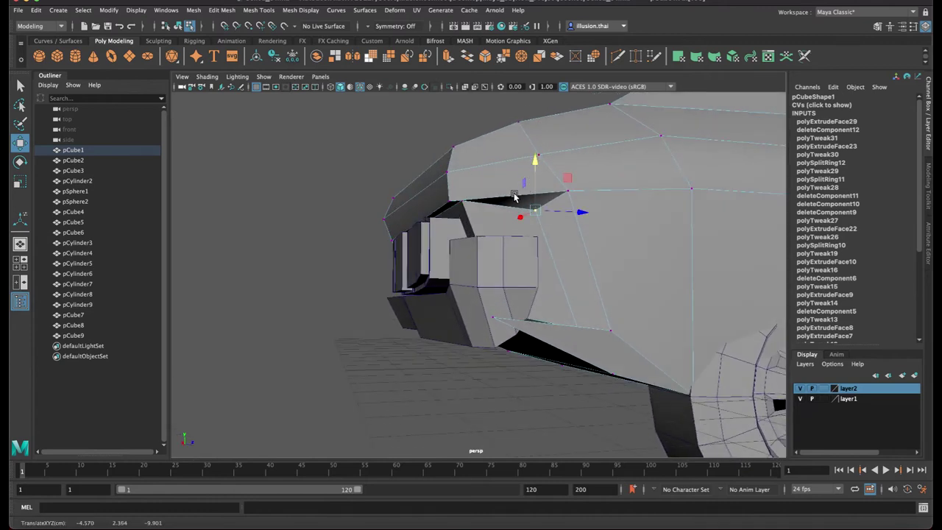
Slide the rear-corner vertices along X so the recess follows the box
{"action": "left_click_drag", "start_coordinate": [516, 203], "coordinate": [508, 204], "text": "alt"}
{"action": "left_click_drag", "start_coordinate": [503, 203], "coordinate": [514, 203], "text": "alt"}
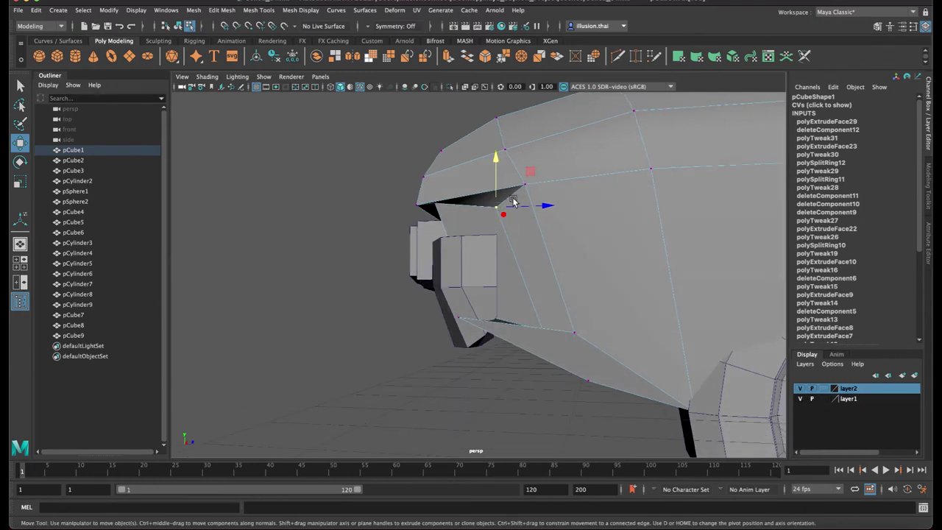
{"action": "left_click_drag", "start_coordinate": [571, 190], "coordinate": [547, 184]}
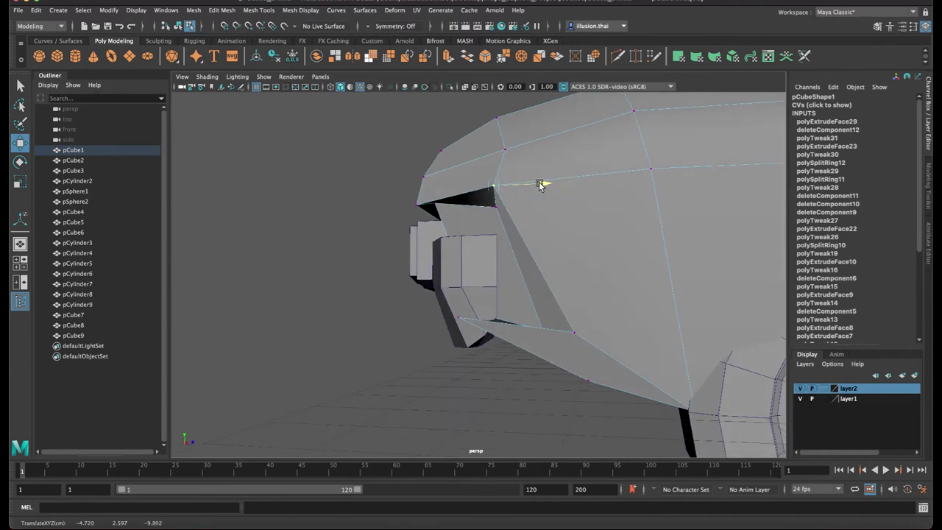
{"action": "left_click", "coordinate": [573, 336]}
{"action": "mouse_move", "coordinate": [573, 337]}
{"action": "left_mouse_down", "text": "alt"}
{"action": "mouse_move", "coordinate": [552, 361]}
{"action": "mouse_move", "coordinate": [618, 301]}
{"action": "mouse_move", "coordinate": [589, 318]}
{"action": "left_mouse_up", "text": "alt"}
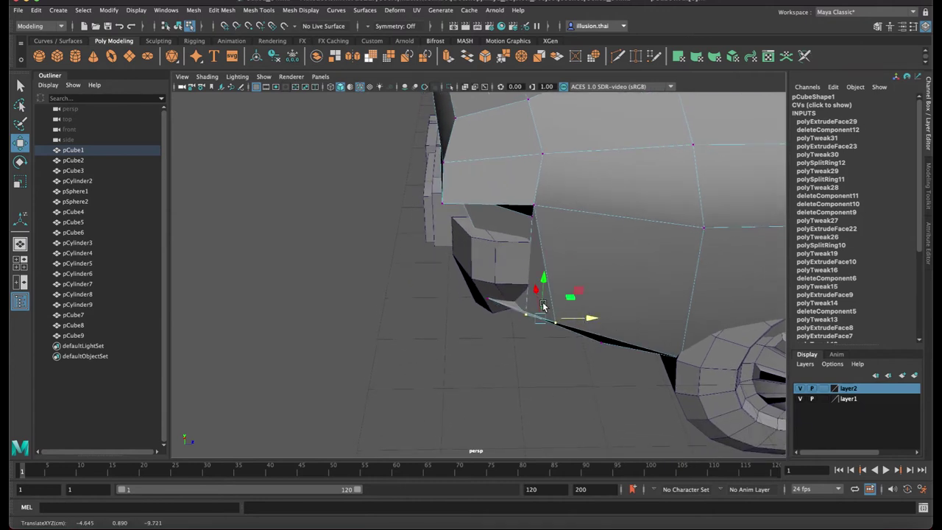
{"action": "mouse_move", "coordinate": [537, 294]}
{"action": "left_mouse_down", "text": "alt"}
{"action": "mouse_move", "coordinate": [545, 259]}
{"action": "mouse_move", "coordinate": [515, 259]}
{"action": "mouse_move", "coordinate": [517, 243]}
{"action": "left_mouse_up", "text": "alt"}
Lower another corner vertex and adjust it with scale and move
{"action": "mouse_move", "coordinate": [551, 193]}
{"action": "left_mouse_down"}
{"action": "mouse_move", "coordinate": [522, 179]}
{"action": "mouse_move", "coordinate": [530, 142]}
{"action": "mouse_move", "coordinate": [547, 156]}
{"action": "left_mouse_up"}
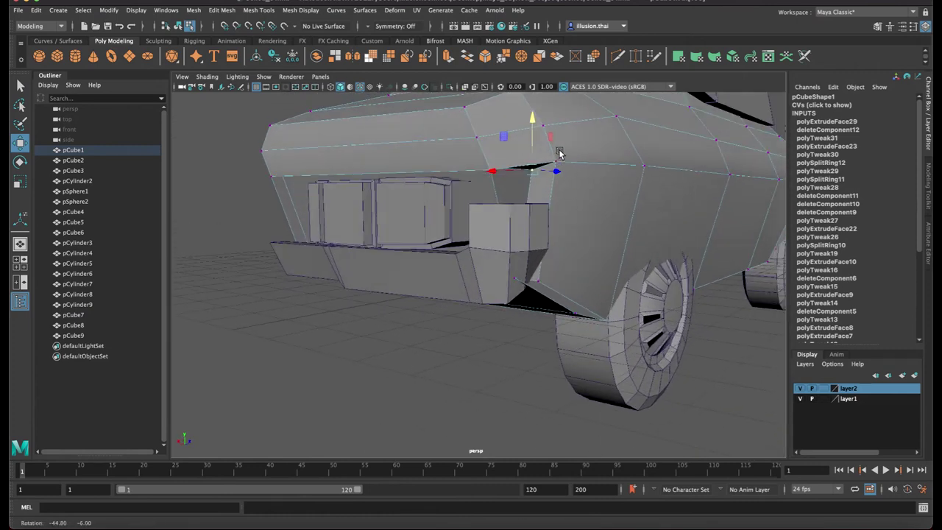
{"action": "mouse_move", "coordinate": [503, 181]}
{"action": "left_mouse_down", "text": "alt"}
{"action": "mouse_move", "coordinate": [509, 188]}
{"action": "mouse_move", "coordinate": [471, 169]}
{"action": "mouse_move", "coordinate": [505, 169]}
{"action": "left_mouse_up", "text": "alt"}
{"action": "left_click", "coordinate": [463, 165]}
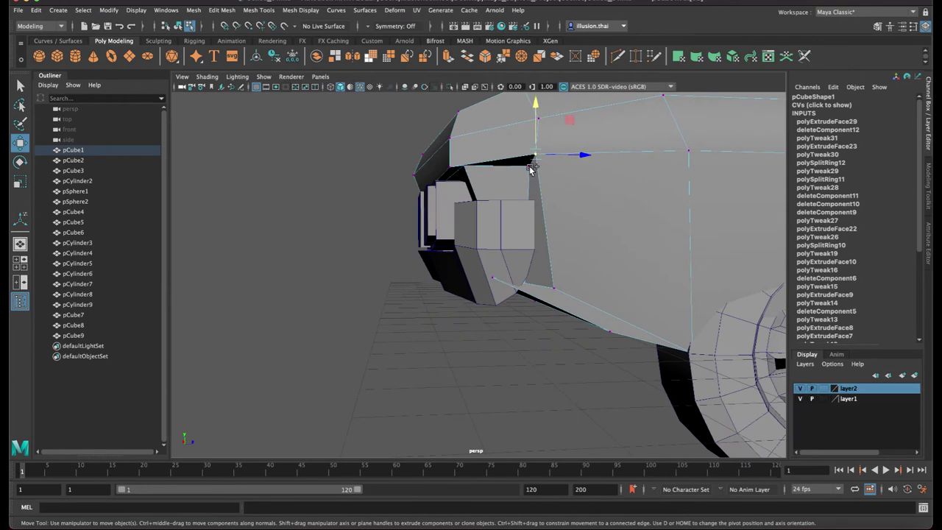
{"action": "mouse_move", "coordinate": [532, 133]}
{"action": "left_mouse_down"}
{"action": "mouse_move", "coordinate": [532, 177]}
{"action": "mouse_move", "coordinate": [542, 172]}
{"action": "mouse_move", "coordinate": [543, 183]}
{"action": "mouse_move", "coordinate": [485, 182]}
{"action": "mouse_move", "coordinate": [524, 180]}
{"action": "mouse_move", "coordinate": [489, 137]}
{"action": "mouse_move", "coordinate": [504, 178]}
{"action": "left_mouse_up"}
{"action": "key", "text": "r"}
{"action": "key", "text": "w"}
Raise a vertex of the car body slightly along Y
{"action": "right_click_drag", "start_coordinate": [505, 178], "coordinate": [454, 322]}
{"action": "mouse_move", "coordinate": [454, 322]}
{"action": "left_mouse_down", "text": "alt"}
{"action": "mouse_move", "coordinate": [496, 284]}
{"action": "mouse_move", "coordinate": [532, 289]}
{"action": "mouse_move", "coordinate": [517, 302]}
{"action": "mouse_move", "coordinate": [524, 292]}
{"action": "left_mouse_up", "text": "alt"}
{"action": "left_click", "coordinate": [497, 284]}
{"action": "key", "text": "4"}
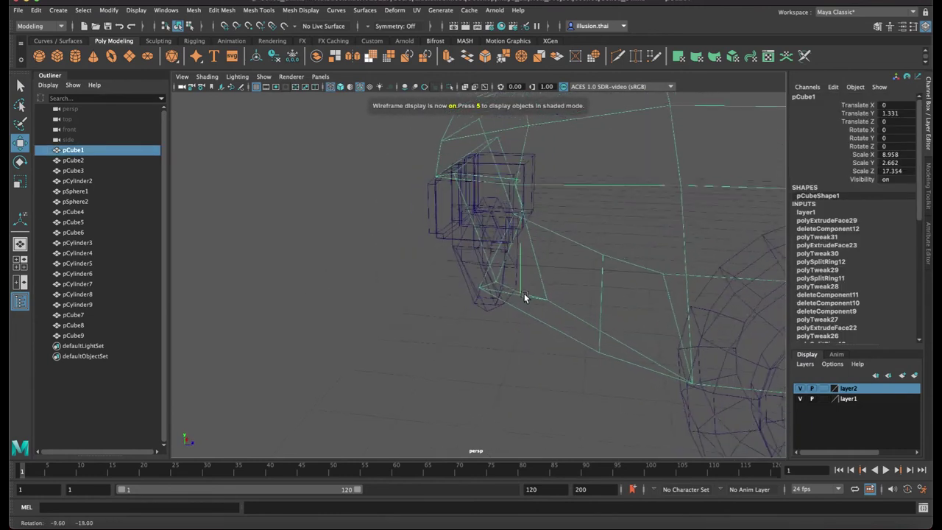
{"action": "right_click_drag", "start_coordinate": [524, 293], "coordinate": [465, 304]}
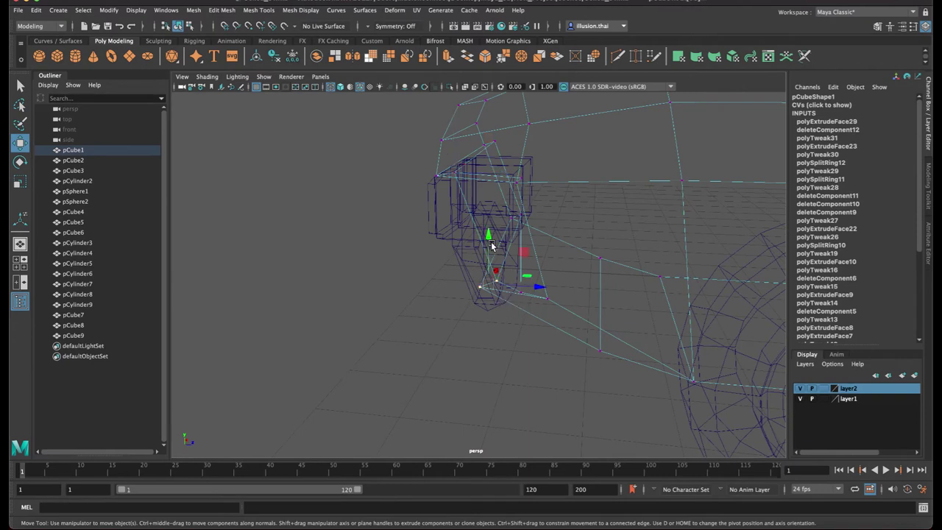
{"action": "left_click", "coordinate": [492, 256]}
{"action": "key", "text": "ctrl+z"}
{"action": "key", "text": "5"}
{"action": "left_click_drag", "start_coordinate": [491, 256], "coordinate": [489, 252]}
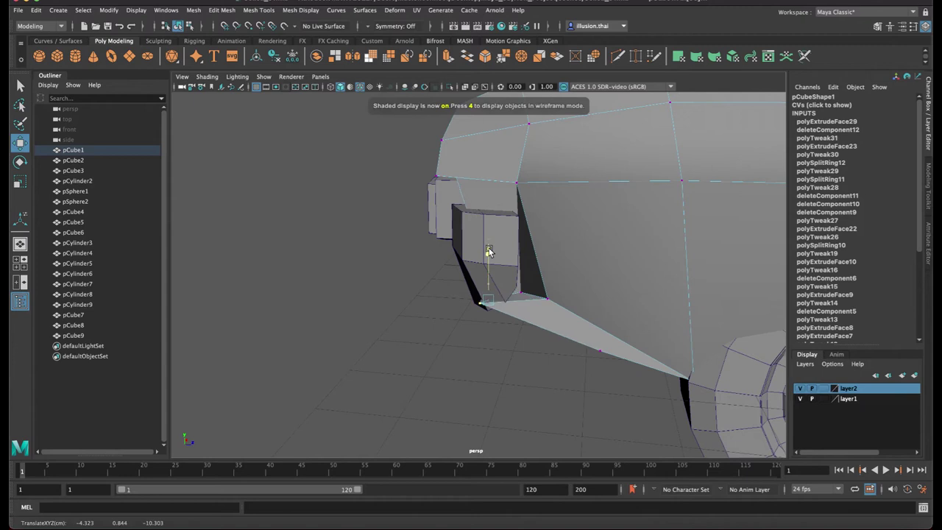
{"action": "mouse_move", "coordinate": [491, 285]}
{"action": "left_mouse_down", "text": "alt"}
{"action": "mouse_move", "coordinate": [499, 291]}
{"action": "mouse_move", "coordinate": [477, 272]}
{"action": "mouse_move", "coordinate": [465, 275]}
{"action": "mouse_move", "coordinate": [607, 282]}
{"action": "left_mouse_up", "text": "alt"}
{"action": "left_click_drag", "start_coordinate": [550, 287], "coordinate": [596, 284]}
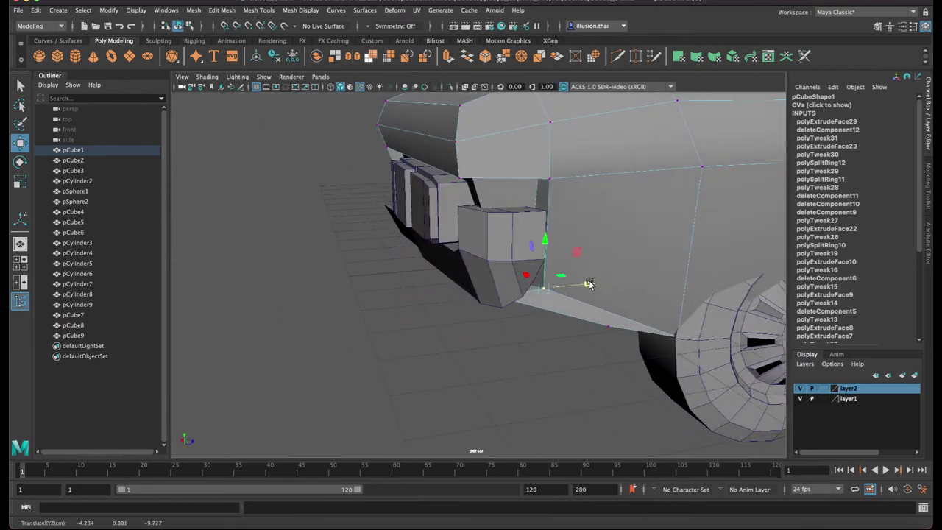
{"action": "left_click_drag", "start_coordinate": [546, 241], "coordinate": [545, 228]}
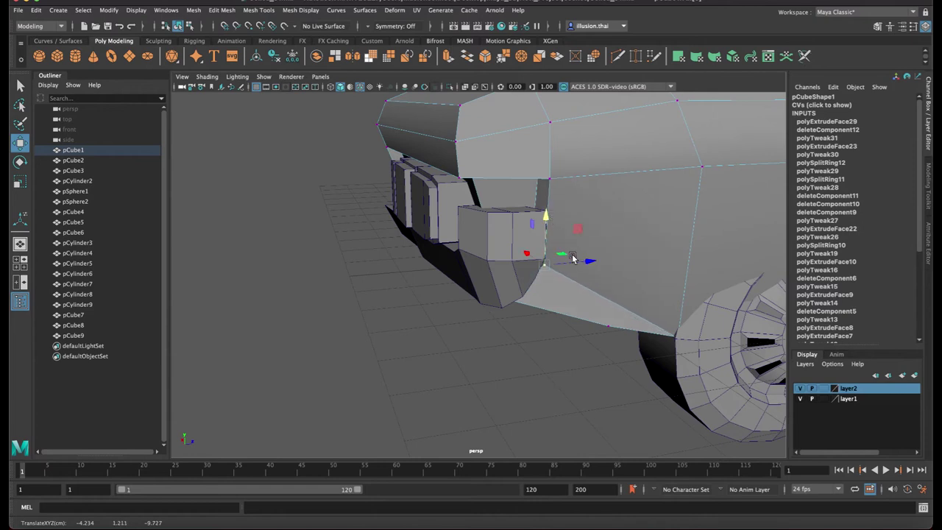
{"action": "left_click_drag", "start_coordinate": [577, 263], "coordinate": [561, 234], "text": "alt"}
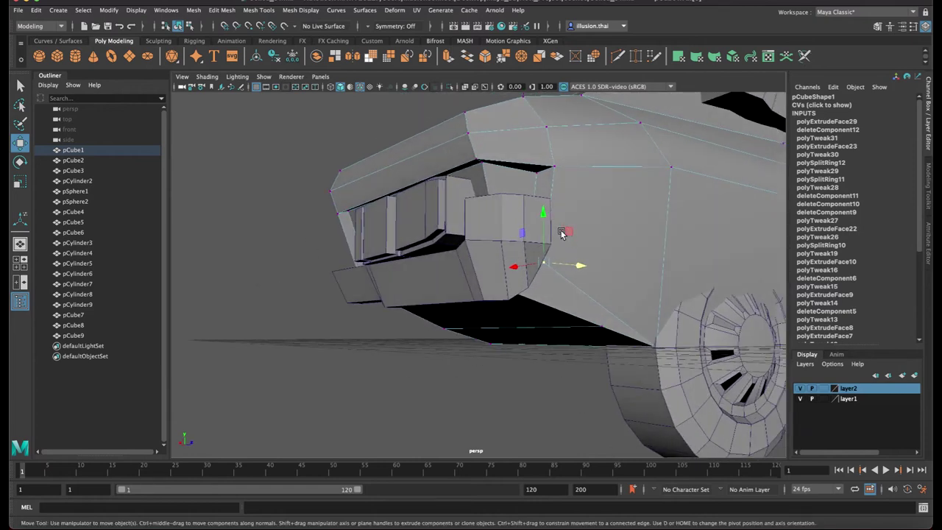
Return to object mode, clear the selection and put the car body into face selection
{"action": "right_click_drag", "start_coordinate": [533, 179], "coordinate": [581, 162]}
{"action": "left_click_drag", "start_coordinate": [442, 368], "coordinate": [510, 343], "text": "alt"}
{"action": "left_click", "coordinate": [479, 353]}
{"action": "mouse_move", "coordinate": [513, 304]}
{"action": "left_mouse_down", "text": "alt"}
{"action": "mouse_move", "coordinate": [534, 284]}
{"action": "mouse_move", "coordinate": [517, 260]}
{"action": "left_mouse_up", "text": "alt"}
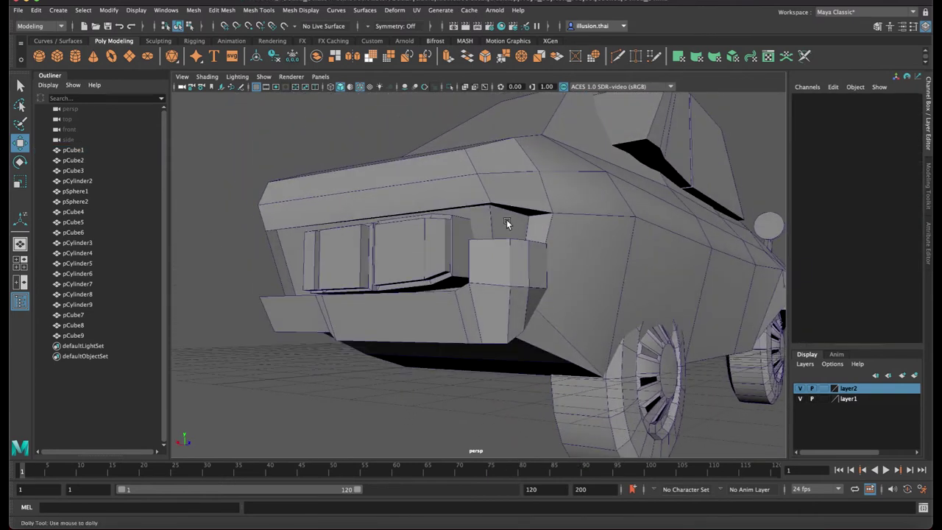
{"action": "scroll", "coordinate": [506, 219], "scroll_direction": "up", "scroll_amount": 3}
{"action": "right_click_drag", "start_coordinate": [504, 206], "coordinate": [507, 233]}
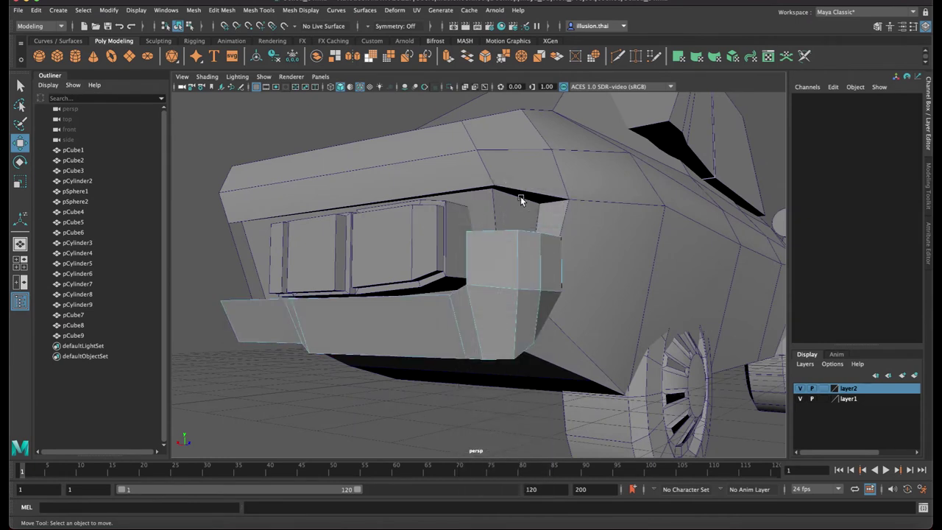
{"action": "right_click", "coordinate": [516, 208]}
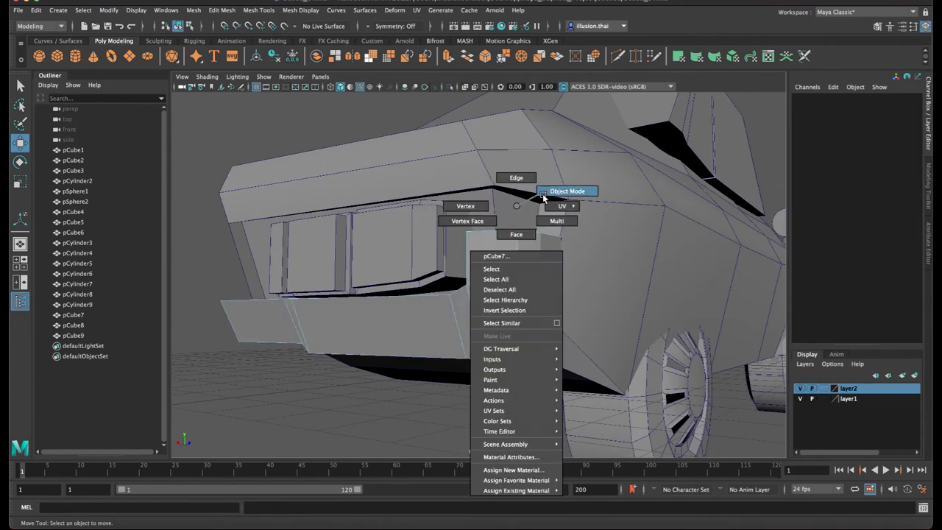
{"action": "left_click", "coordinate": [548, 192]}
{"action": "right_click", "coordinate": [505, 194]}
{"action": "left_click", "coordinate": [505, 219]}
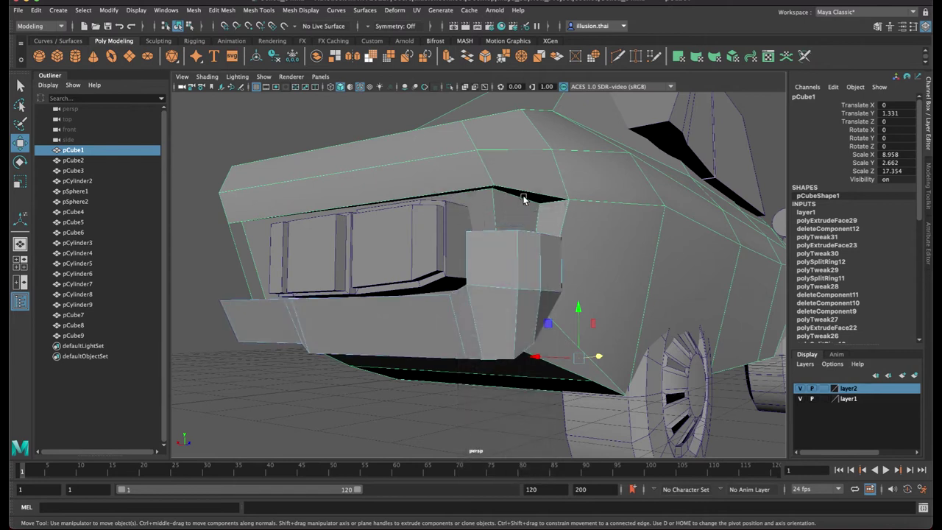
{"action": "left_click_drag", "start_coordinate": [526, 200], "coordinate": [476, 186], "text": "alt"}
{"action": "right_click", "coordinate": [503, 203]}
{"action": "left_click", "coordinate": [503, 203]}
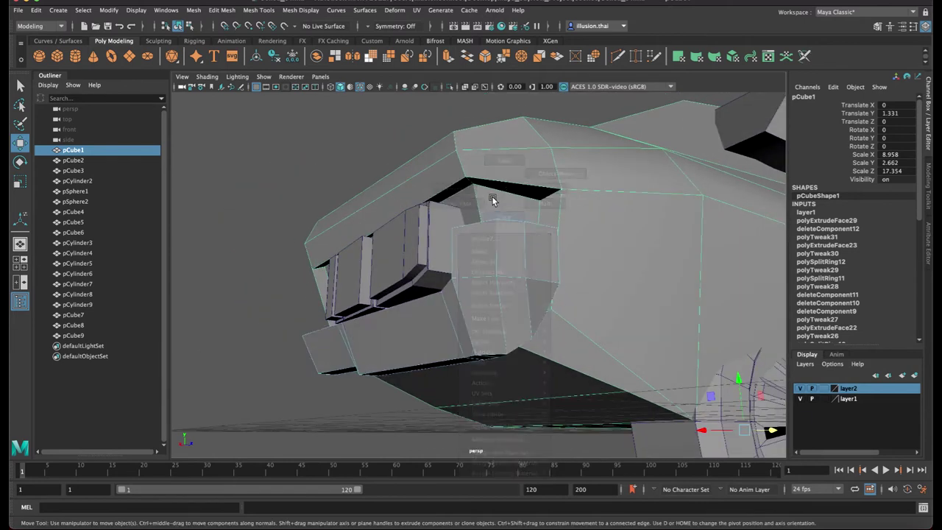
{"action": "right_click", "coordinate": [474, 183]}
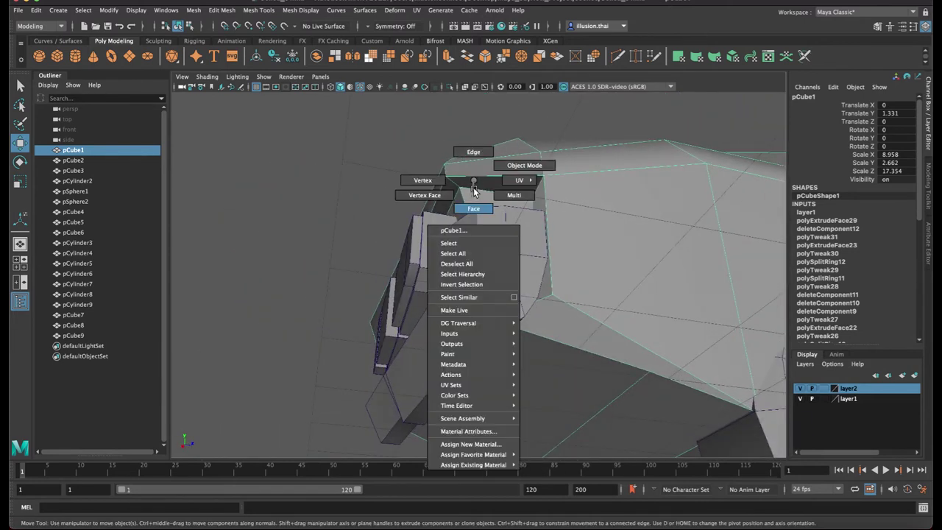
{"action": "left_click", "coordinate": [473, 208]}
Select the hood's top faces, then the whole body, and bring up Mesh Tools
{"action": "mouse_move", "coordinate": [478, 199]}
{"action": "left_mouse_down", "text": "alt"}
{"action": "mouse_move", "coordinate": [495, 212]}
{"action": "mouse_move", "coordinate": [486, 206]}
{"action": "mouse_move", "coordinate": [499, 203]}
{"action": "mouse_move", "coordinate": [500, 189]}
{"action": "left_mouse_up", "text": "alt"}
{"action": "left_click", "coordinate": [499, 200]}
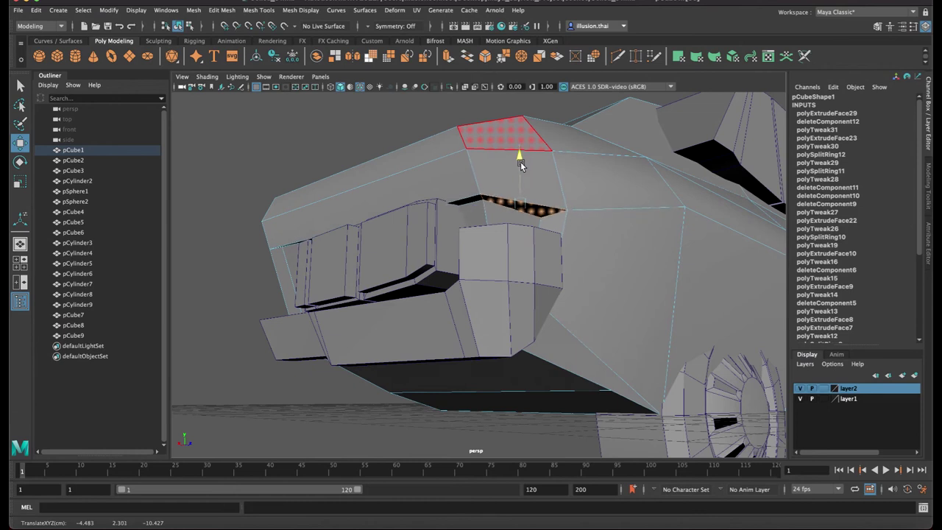
{"action": "left_click", "coordinate": [520, 167]}
{"action": "mouse_move", "coordinate": [488, 199]}
{"action": "left_mouse_down", "text": "alt"}
{"action": "mouse_move", "coordinate": [482, 208]}
{"action": "mouse_move", "coordinate": [533, 188]}
{"action": "mouse_move", "coordinate": [472, 185]}
{"action": "mouse_move", "coordinate": [452, 168]}
{"action": "left_mouse_up", "text": "alt"}
{"action": "right_click_drag", "start_coordinate": [451, 168], "coordinate": [366, 143]}
{"action": "left_click", "coordinate": [391, 175]}
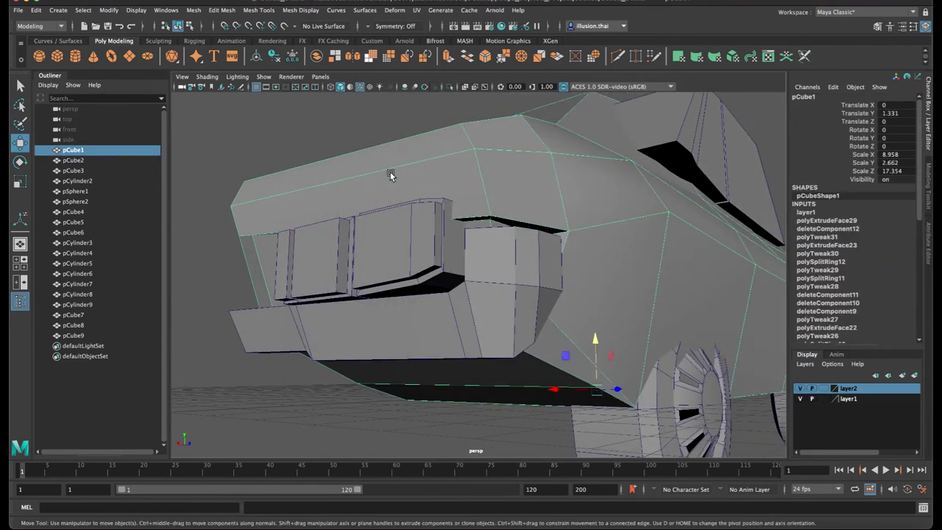
{"action": "left_click_drag", "start_coordinate": [391, 174], "coordinate": [348, 119], "text": "alt"}
{"action": "left_click", "coordinate": [254, 11]}
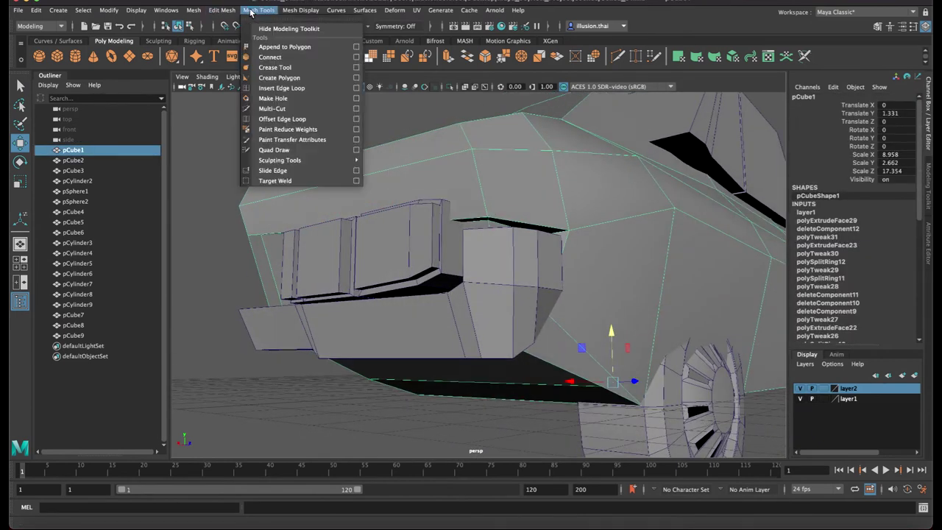
{"action": "left_click", "coordinate": [281, 87]}
{"action": "left_click", "coordinate": [468, 220]}
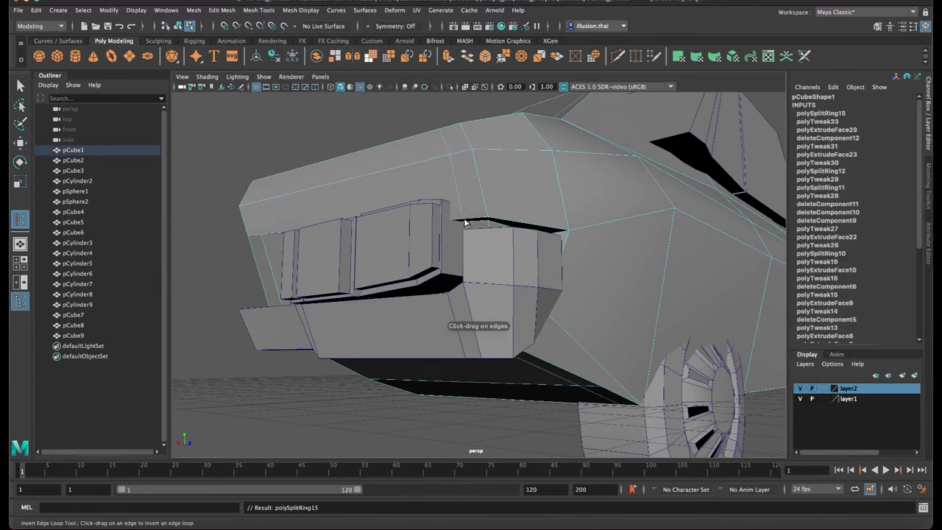
{"action": "left_click_drag", "start_coordinate": [489, 239], "coordinate": [465, 200], "text": "alt"}
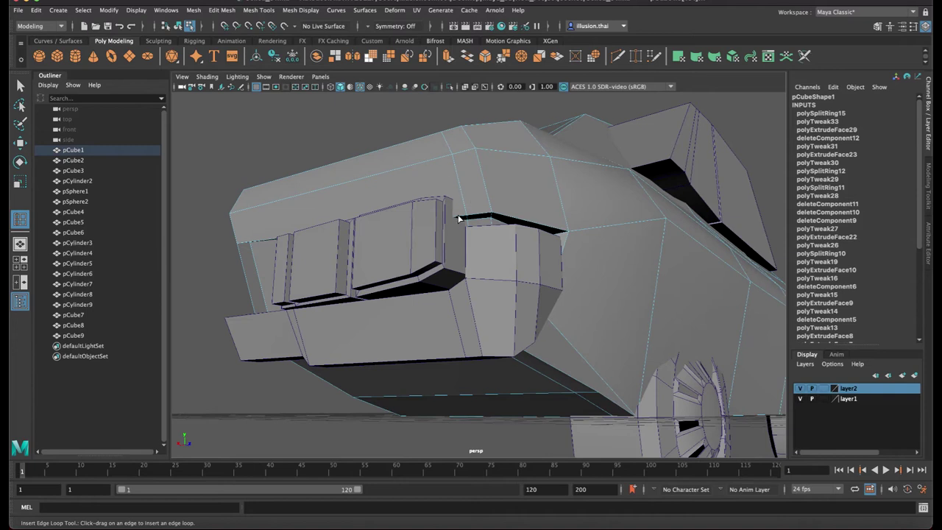
{"action": "left_click", "coordinate": [461, 219]}
{"action": "mouse_move", "coordinate": [458, 217]}
{"action": "left_mouse_down", "text": "alt"}
{"action": "mouse_move", "coordinate": [456, 228]}
{"action": "mouse_move", "coordinate": [477, 203]}
{"action": "left_mouse_up", "text": "alt"}
{"action": "key", "text": "ctrl+z"}
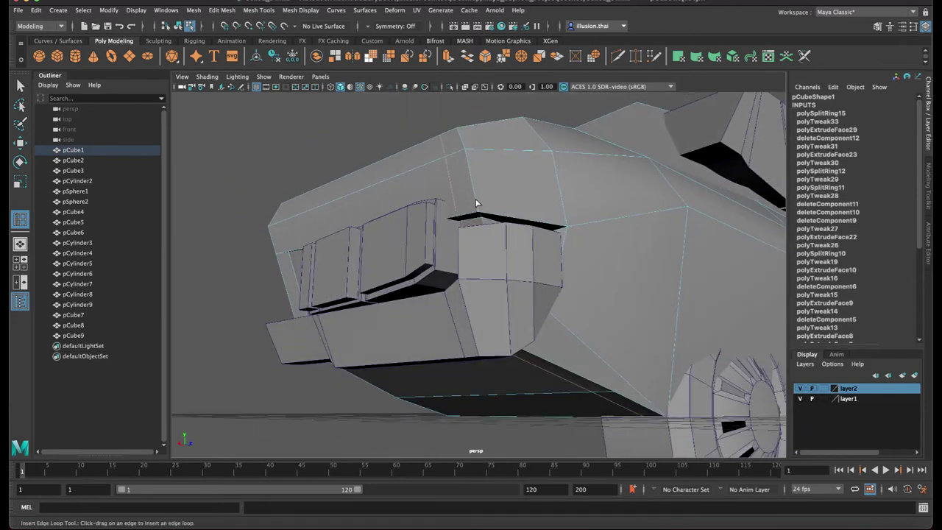
{"action": "key", "text": "ctrl+z"}
{"action": "key", "text": "q"}
{"action": "right_click_drag", "start_coordinate": [457, 200], "coordinate": [465, 222]}
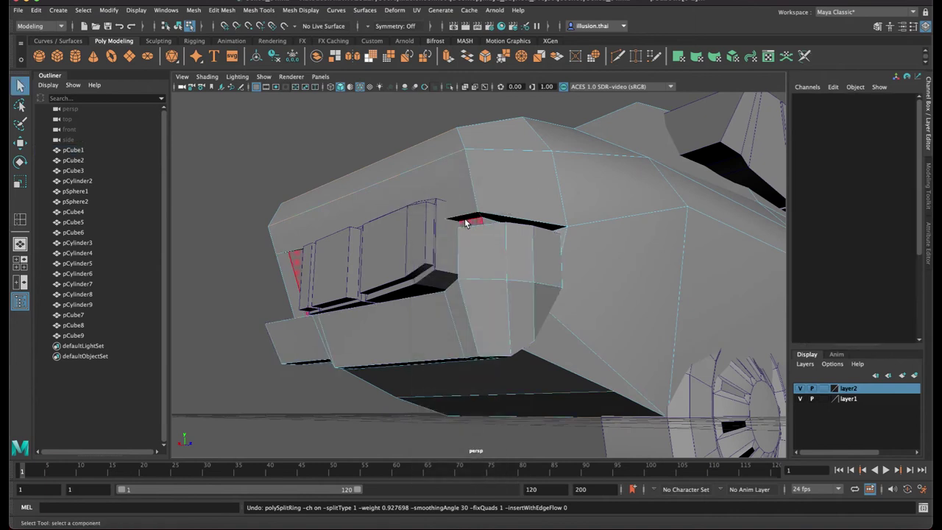
{"action": "left_click", "coordinate": [463, 221]}
{"action": "mouse_move", "coordinate": [416, 210]}
{"action": "left_mouse_down", "text": "alt"}
{"action": "mouse_move", "coordinate": [444, 183]}
{"action": "mouse_move", "coordinate": [463, 191]}
{"action": "mouse_move", "coordinate": [291, 190]}
{"action": "mouse_move", "coordinate": [419, 202]}
{"action": "mouse_move", "coordinate": [387, 229]}
{"action": "left_mouse_up", "text": "alt"}
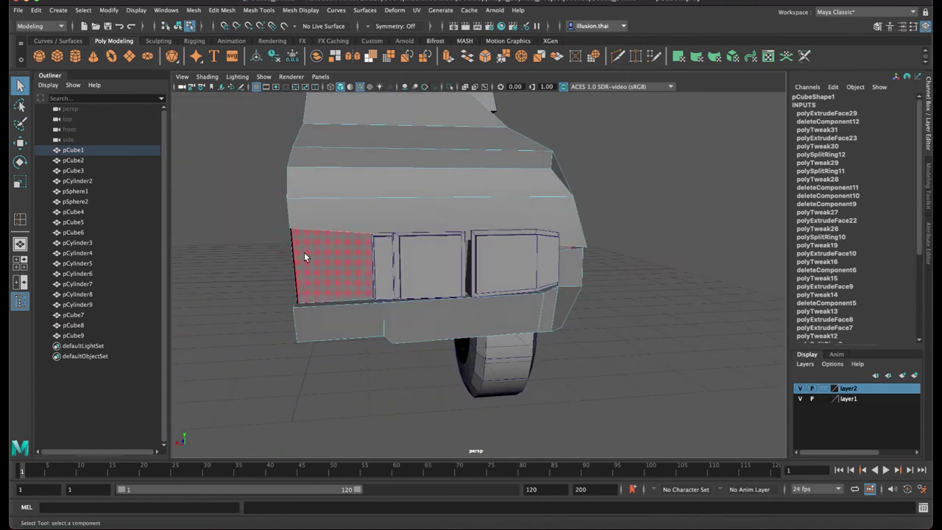
Select the thin side face at the left rear corner of the body
{"action": "left_click_drag", "start_coordinate": [307, 257], "coordinate": [319, 254], "text": "alt"}
{"action": "left_click", "coordinate": [340, 281]}
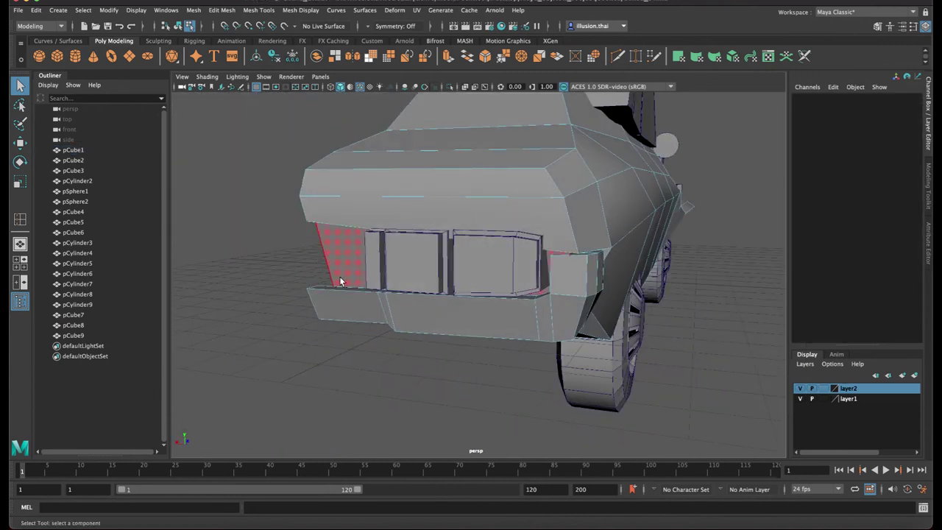
{"action": "left_click_drag", "start_coordinate": [328, 304], "coordinate": [419, 308], "text": "alt"}
{"action": "right_click", "coordinate": [462, 316]}
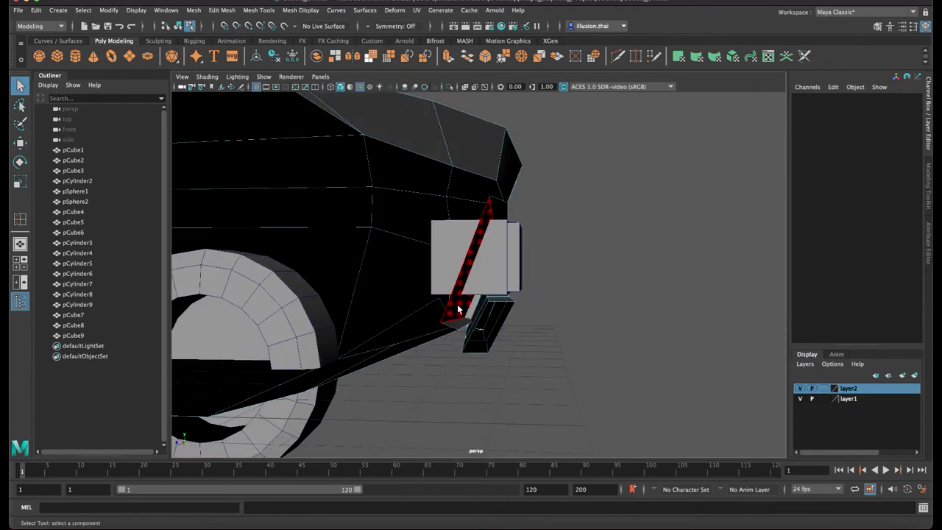
{"action": "right_click", "coordinate": [459, 315]}
{"action": "left_click", "coordinate": [464, 321]}
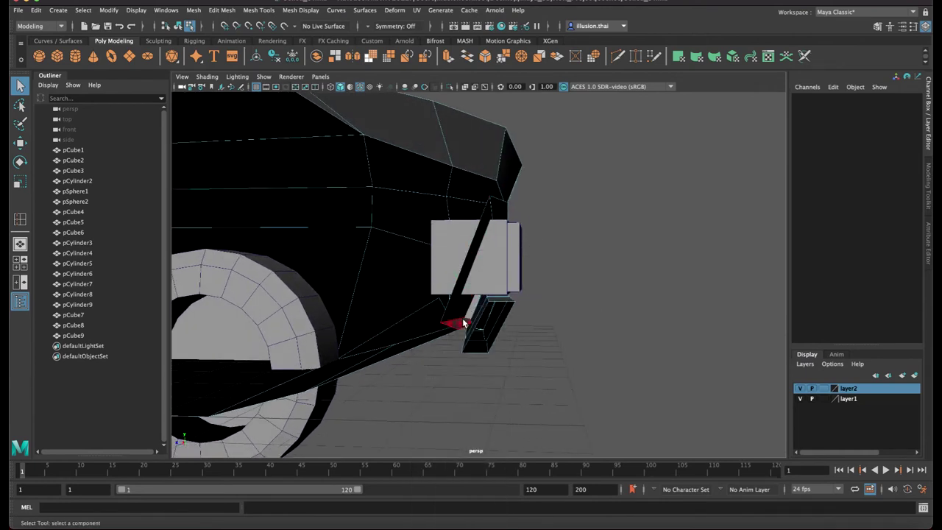
{"action": "left_click", "coordinate": [463, 322]}
{"action": "mouse_move", "coordinate": [495, 274]}
{"action": "left_mouse_down", "text": "alt"}
{"action": "mouse_move", "coordinate": [491, 290]}
{"action": "mouse_move", "coordinate": [476, 248]}
{"action": "left_mouse_up", "text": "alt"}
Raise, rotate and stretch the thin corner face sideways
{"action": "key", "text": "w"}
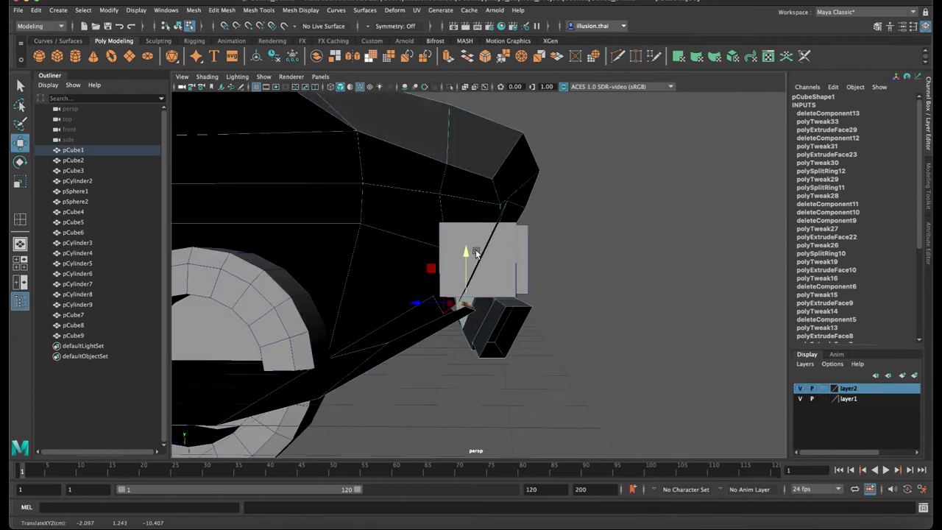
{"action": "key", "text": "e"}
{"action": "left_click_drag", "start_coordinate": [490, 265], "coordinate": [486, 265]}
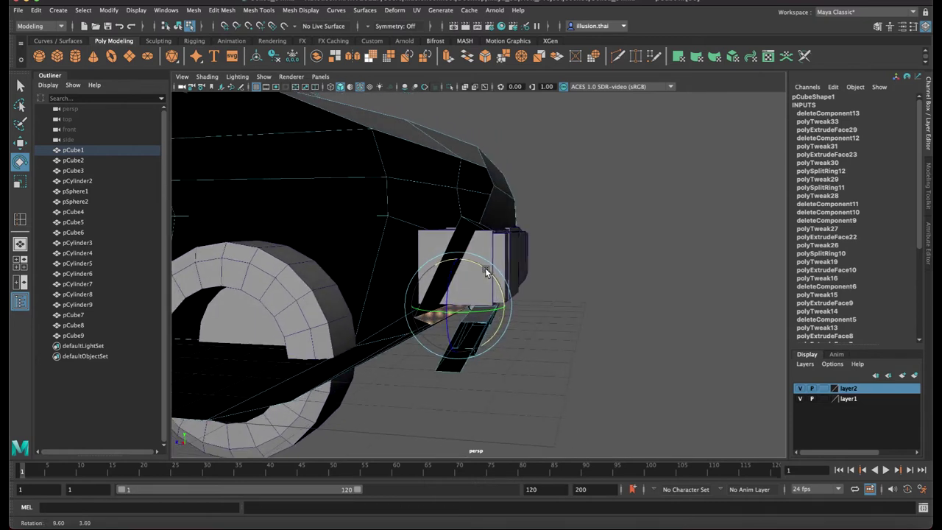
{"action": "key", "text": "r"}
{"action": "left_click_drag", "start_coordinate": [432, 306], "coordinate": [395, 308]}
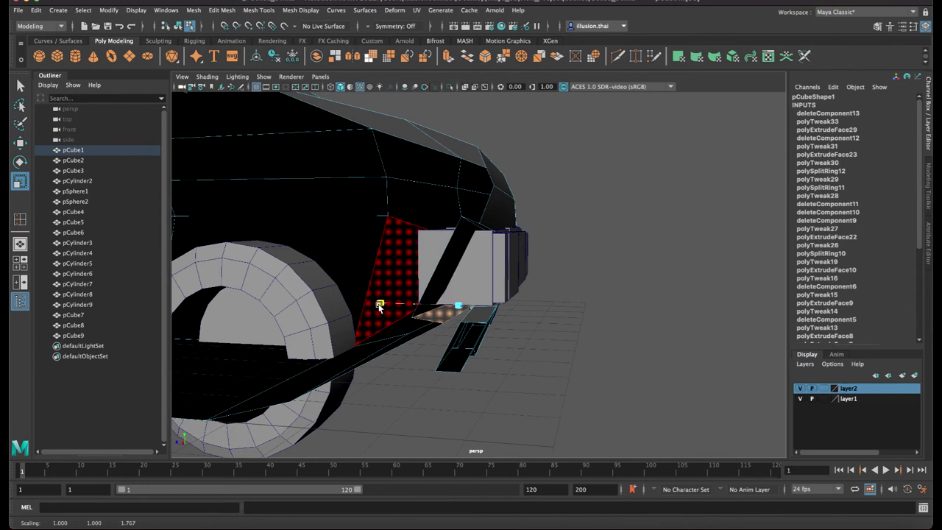
{"action": "key", "text": "w"}
{"action": "left_click", "coordinate": [416, 305]}
Rotate the corner face further and pull it down and outward
{"action": "mouse_move", "coordinate": [415, 305]}
{"action": "left_mouse_down", "text": "alt"}
{"action": "mouse_move", "coordinate": [432, 288]}
{"action": "mouse_move", "coordinate": [470, 329]}
{"action": "mouse_move", "coordinate": [489, 331]}
{"action": "left_mouse_up", "text": "alt"}
{"action": "key", "text": "e"}
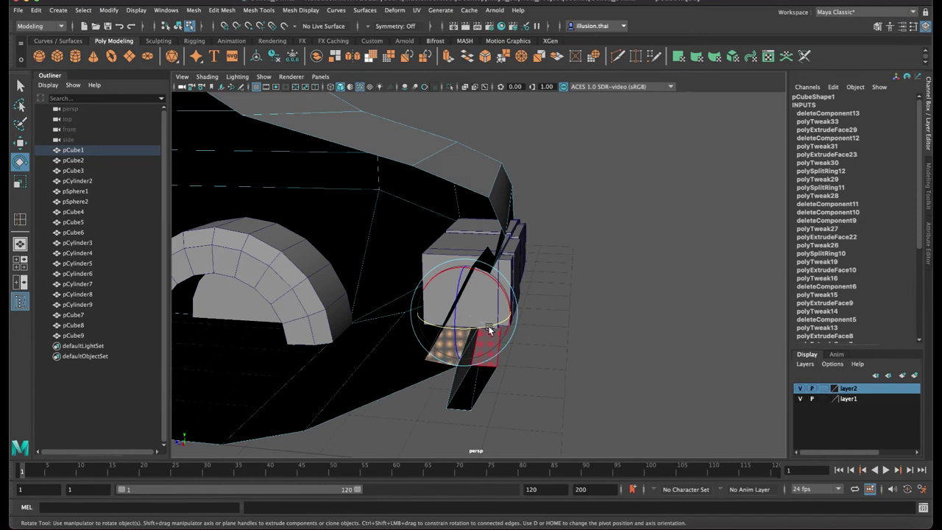
{"action": "key", "text": "w"}
{"action": "left_click_drag", "start_coordinate": [434, 323], "coordinate": [332, 265]}
Leave component mode and clear the selection
{"action": "right_click", "coordinate": [333, 263]}
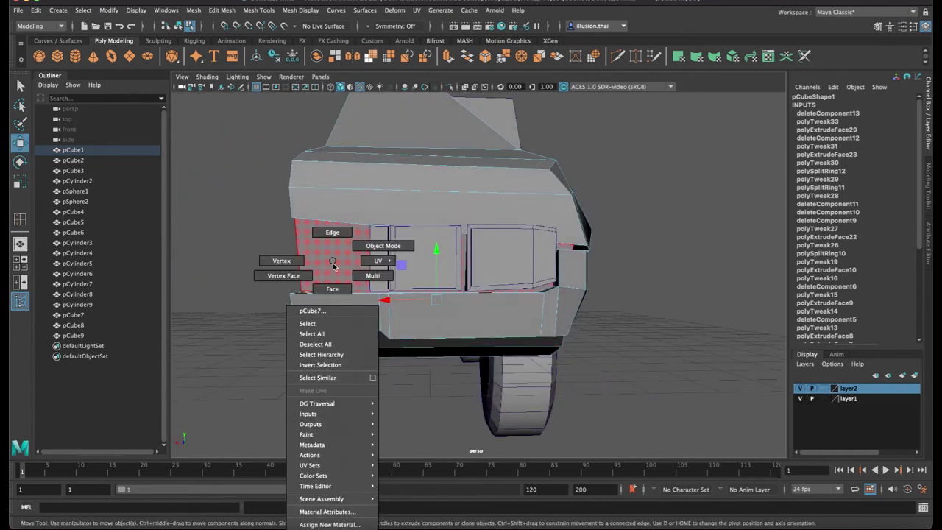
{"action": "left_click", "coordinate": [362, 251]}
{"action": "left_click", "coordinate": [626, 301]}
{"action": "mouse_move", "coordinate": [625, 301]}
{"action": "left_mouse_down", "text": "alt"}
{"action": "mouse_move", "coordinate": [611, 296]}
{"action": "mouse_move", "coordinate": [607, 286]}
{"action": "mouse_move", "coordinate": [616, 286]}
{"action": "left_mouse_up", "text": "alt"}
Select the car body, frame it and look it over from front to rear
{"action": "left_click", "coordinate": [474, 240]}
{"action": "left_click", "coordinate": [456, 223]}
{"action": "mouse_move", "coordinate": [456, 223]}
{"action": "left_mouse_down", "text": "alt"}
{"action": "mouse_move", "coordinate": [448, 209]}
{"action": "mouse_move", "coordinate": [516, 221]}
{"action": "mouse_move", "coordinate": [506, 247]}
{"action": "left_mouse_up", "text": "alt"}
{"action": "right_click", "coordinate": [515, 220]}
{"action": "left_click", "coordinate": [522, 238]}
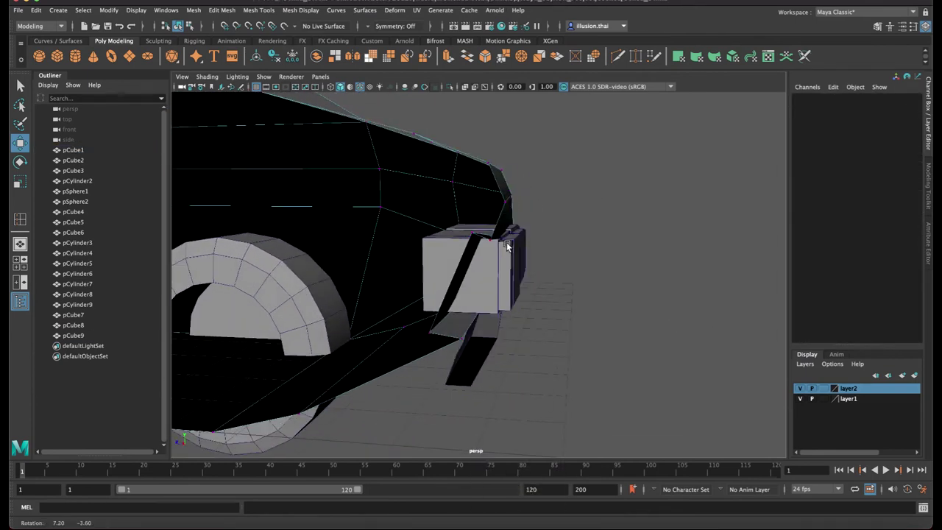
{"action": "left_click", "coordinate": [491, 245]}
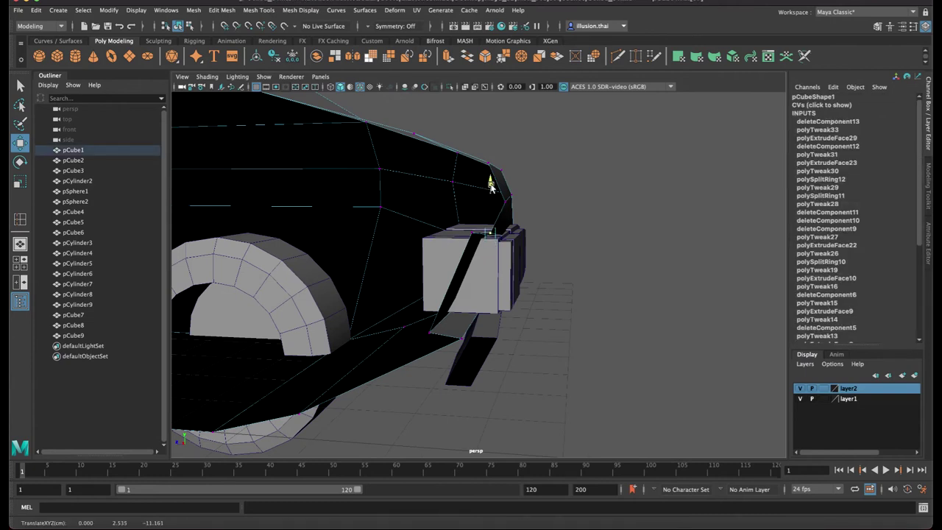
{"action": "key", "text": "f"}
{"action": "mouse_move", "coordinate": [501, 212]}
{"action": "left_mouse_down", "text": "alt"}
{"action": "mouse_move", "coordinate": [460, 204]}
{"action": "mouse_move", "coordinate": [475, 210]}
{"action": "left_mouse_up", "text": "alt"}
{"action": "right_click", "coordinate": [515, 204]}
{"action": "left_click", "coordinate": [652, 238]}
{"action": "mouse_move", "coordinate": [652, 238]}
{"action": "left_mouse_down", "text": "alt"}
{"action": "mouse_move", "coordinate": [639, 268]}
{"action": "mouse_move", "coordinate": [647, 274]}
{"action": "mouse_move", "coordinate": [526, 300]}
{"action": "mouse_move", "coordinate": [561, 209]}
{"action": "mouse_move", "coordinate": [599, 203]}
{"action": "mouse_move", "coordinate": [458, 211]}
{"action": "mouse_move", "coordinate": [420, 199]}
{"action": "left_mouse_up", "text": "alt"}
Extract the car's top deck faces with Edit Mesh > Extract
{"action": "left_click", "coordinate": [487, 206]}
{"action": "right_click_drag", "start_coordinate": [421, 203], "coordinate": [339, 135]}
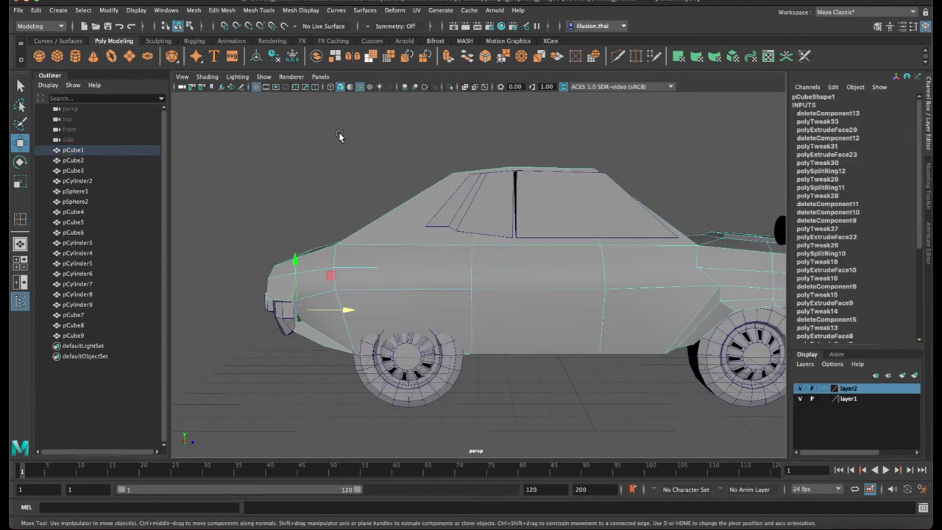
{"action": "left_click_drag", "start_coordinate": [339, 135], "coordinate": [674, 219]}
{"action": "left_click_drag", "start_coordinate": [542, 210], "coordinate": [593, 224], "text": "alt"}
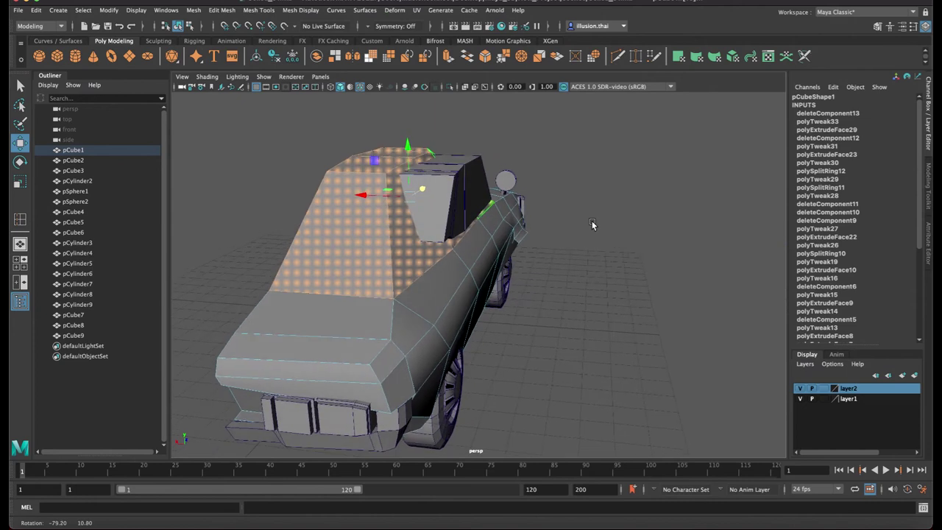
{"action": "left_click", "coordinate": [221, 10]}
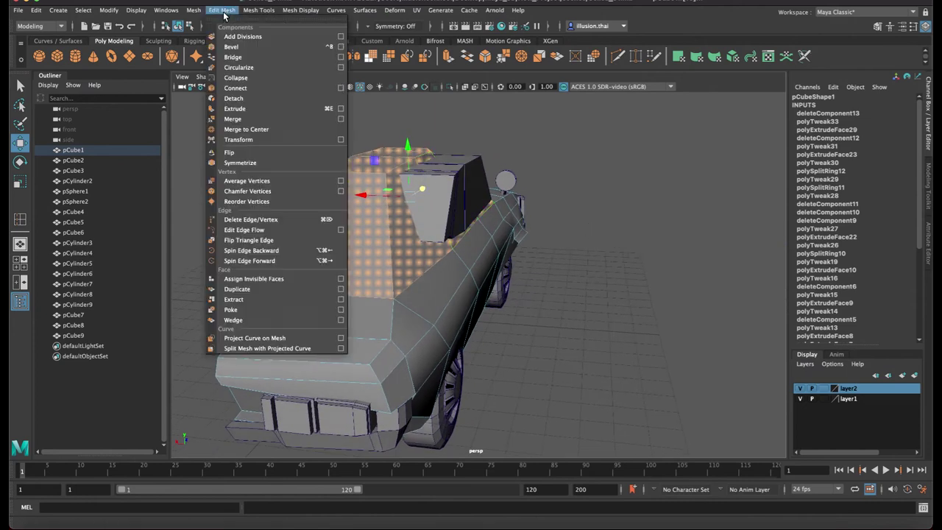
{"action": "left_click", "coordinate": [309, 299]}
Select the extracted top piece from a straight rear view and bring up Mesh Tools
{"action": "right_click_drag", "start_coordinate": [467, 278], "coordinate": [519, 243]}
{"action": "left_click", "coordinate": [588, 332]}
{"action": "left_click_drag", "start_coordinate": [587, 332], "coordinate": [483, 250], "text": "alt"}
{"action": "left_click", "coordinate": [394, 243]}
{"action": "left_click_drag", "start_coordinate": [395, 243], "coordinate": [384, 185], "text": "alt"}
{"action": "scroll", "coordinate": [399, 234], "scroll_direction": "up", "scroll_amount": 3}
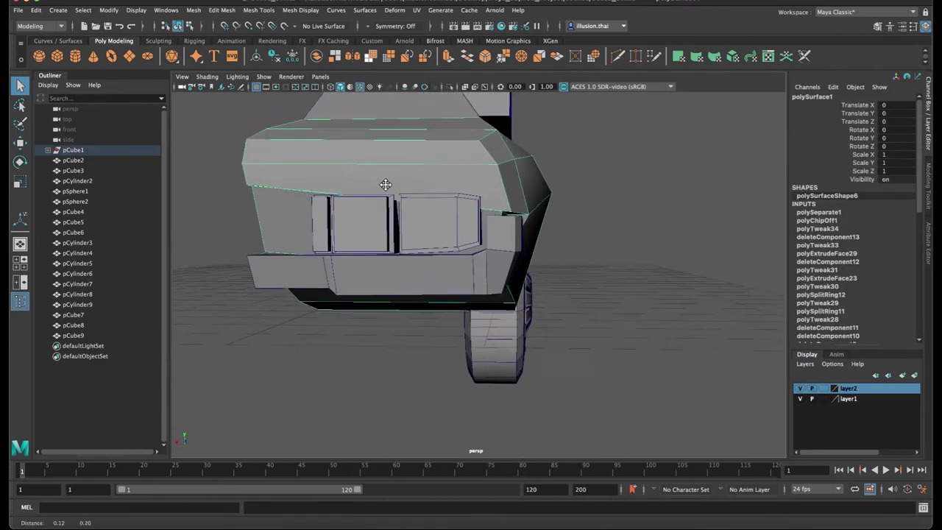
{"action": "left_click", "coordinate": [258, 10]}
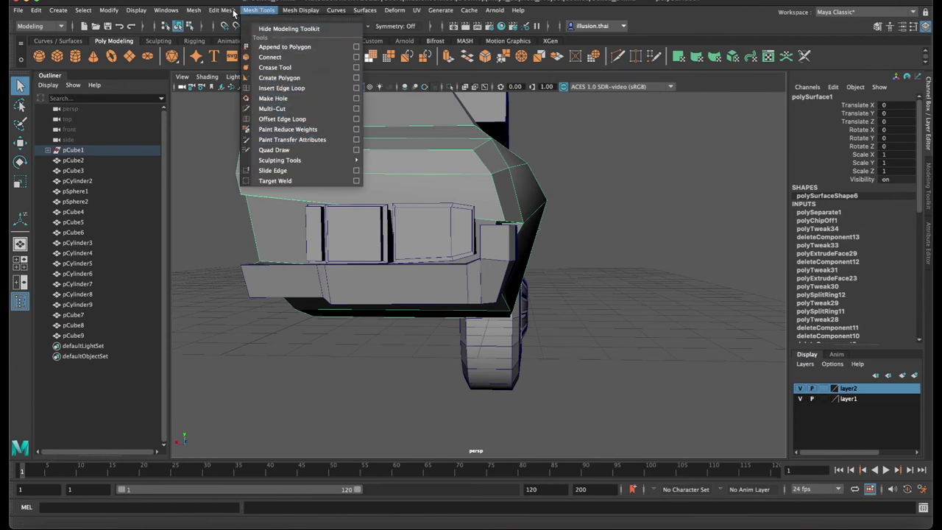
{"action": "left_click", "coordinate": [304, 88]}
{"action": "left_click", "coordinate": [332, 210]}
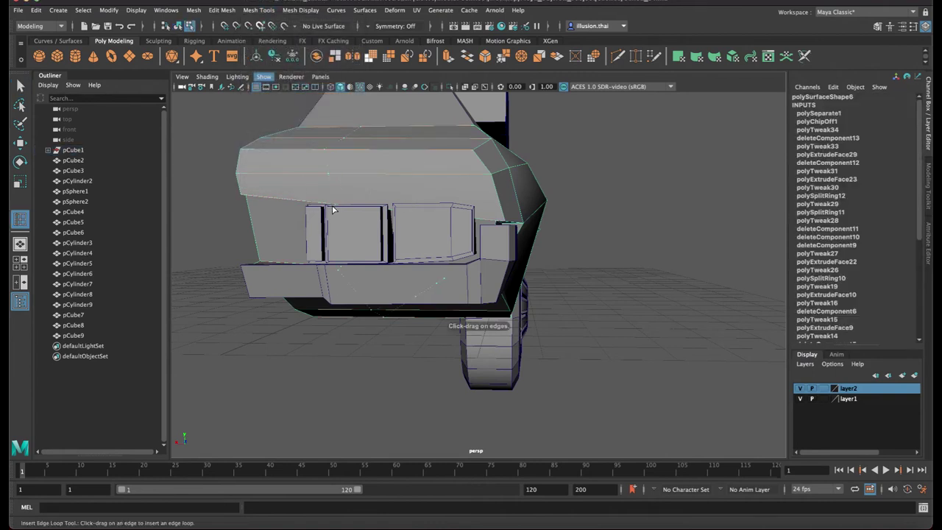
{"action": "left_click", "coordinate": [474, 228]}
{"action": "mouse_move", "coordinate": [456, 221]}
{"action": "left_mouse_down", "text": "alt"}
{"action": "mouse_move", "coordinate": [410, 189]}
{"action": "mouse_move", "coordinate": [396, 204]}
{"action": "left_mouse_up", "text": "alt"}
{"action": "key", "text": "q"}
{"action": "right_click", "coordinate": [409, 185]}
{"action": "left_click", "coordinate": [410, 213]}
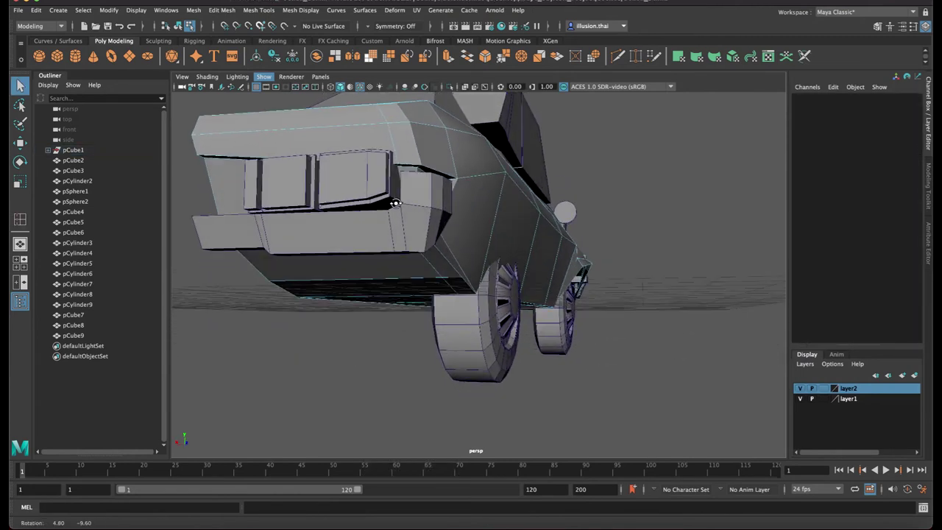
{"action": "double_click", "coordinate": [233, 163]}
{"action": "left_click_drag", "start_coordinate": [232, 164], "coordinate": [354, 142], "text": "alt"}
{"action": "key", "text": "w"}
{"action": "left_click_drag", "start_coordinate": [293, 165], "coordinate": [283, 121]}
{"action": "key", "text": "F10"}
{"action": "double_click", "coordinate": [284, 125]}
{"action": "key", "text": "e"}
{"action": "key", "text": "F11"}
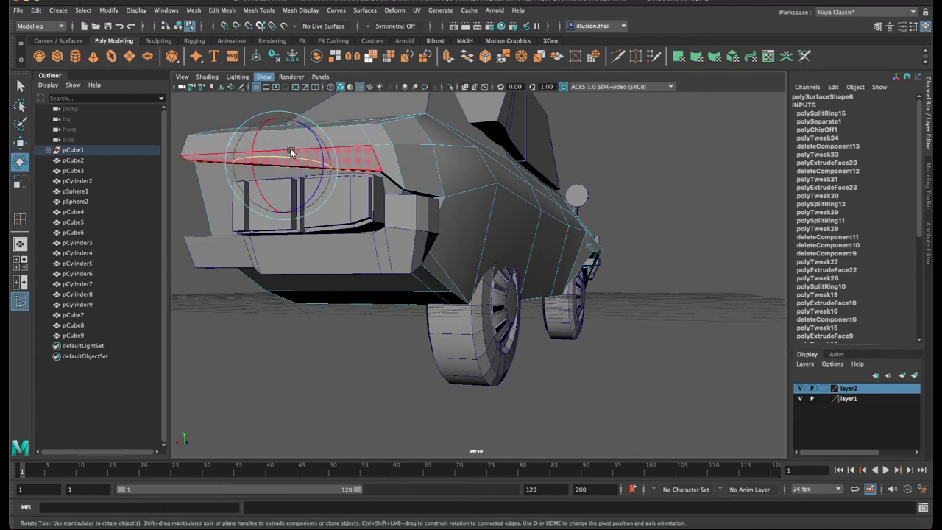
{"action": "key", "text": "r"}
{"action": "key", "text": "F10"}
{"action": "double_click", "coordinate": [283, 123]}
{"action": "key", "text": "w"}
{"action": "mouse_move", "coordinate": [284, 122]}
{"action": "left_mouse_down"}
{"action": "mouse_move", "coordinate": [280, 133]}
{"action": "mouse_move", "coordinate": [442, 182]}
{"action": "mouse_move", "coordinate": [419, 184]}
{"action": "left_mouse_up"}
{"action": "key", "text": "F11"}
{"action": "left_click", "coordinate": [441, 182]}
{"action": "right_click", "coordinate": [444, 184]}
{"action": "right_click_drag", "start_coordinate": [396, 154], "coordinate": [381, 173]}
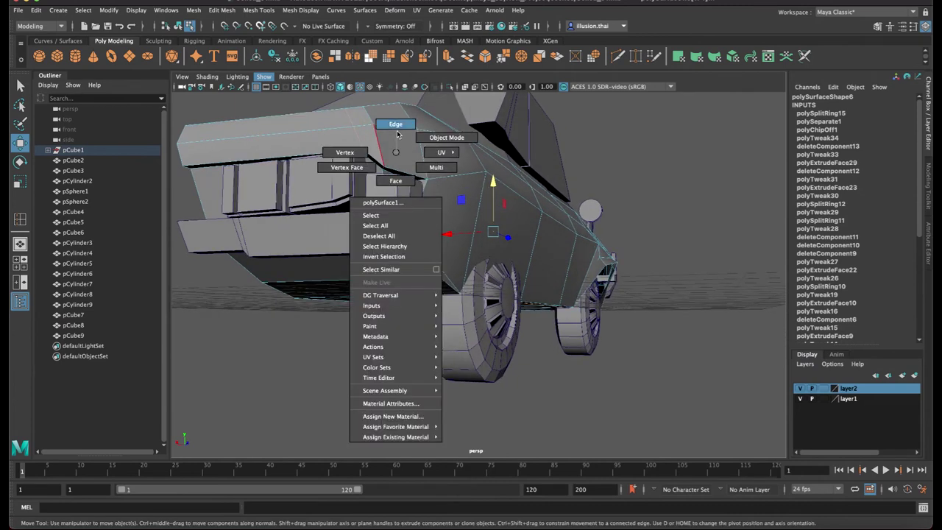
{"action": "left_click_drag", "start_coordinate": [381, 172], "coordinate": [445, 189], "text": "alt"}
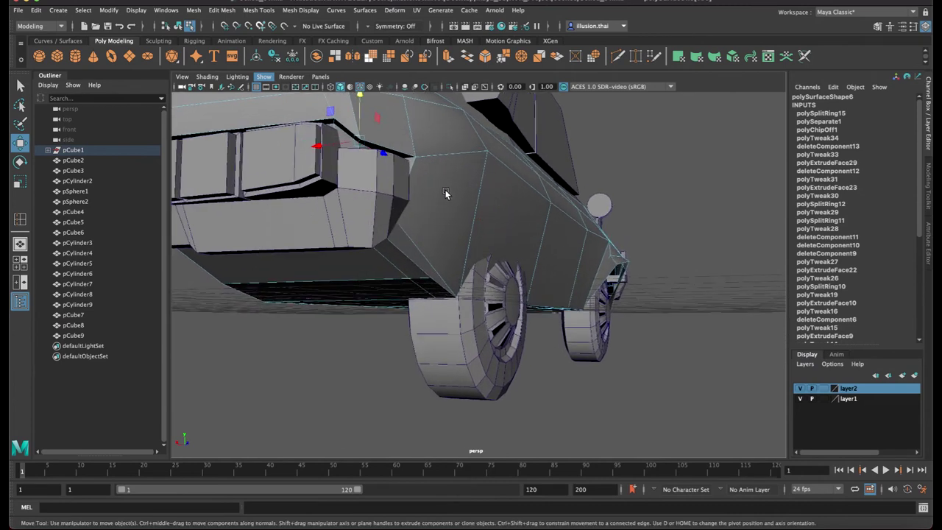
{"action": "right_click_drag", "start_coordinate": [444, 189], "coordinate": [497, 178], "text": "alt"}
{"action": "mouse_move", "coordinate": [498, 177]}
{"action": "left_mouse_down", "text": "alt"}
{"action": "mouse_move", "coordinate": [475, 254]}
{"action": "mouse_move", "coordinate": [335, 252]}
{"action": "left_mouse_up", "text": "alt"}
{"action": "key", "text": "4"}
{"action": "key", "text": "5"}
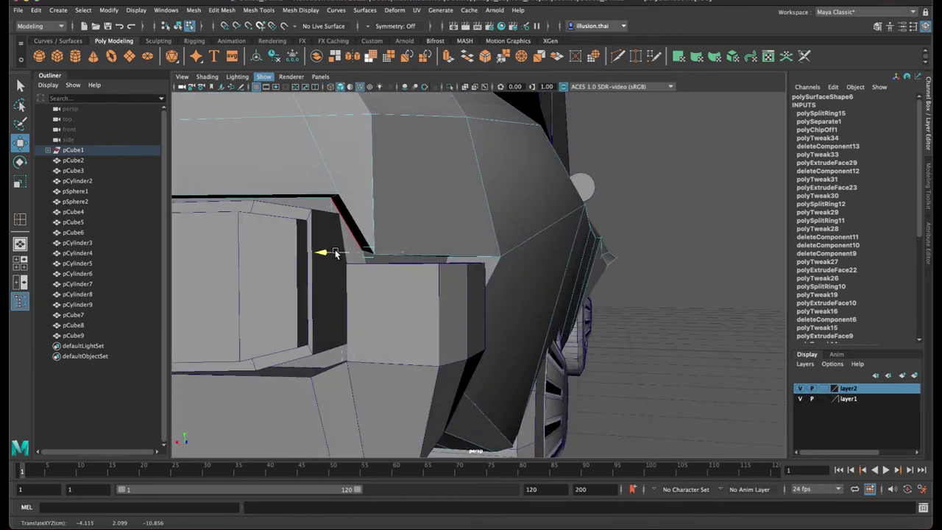
{"action": "scroll", "coordinate": [368, 205], "scroll_direction": "down", "scroll_amount": 5}
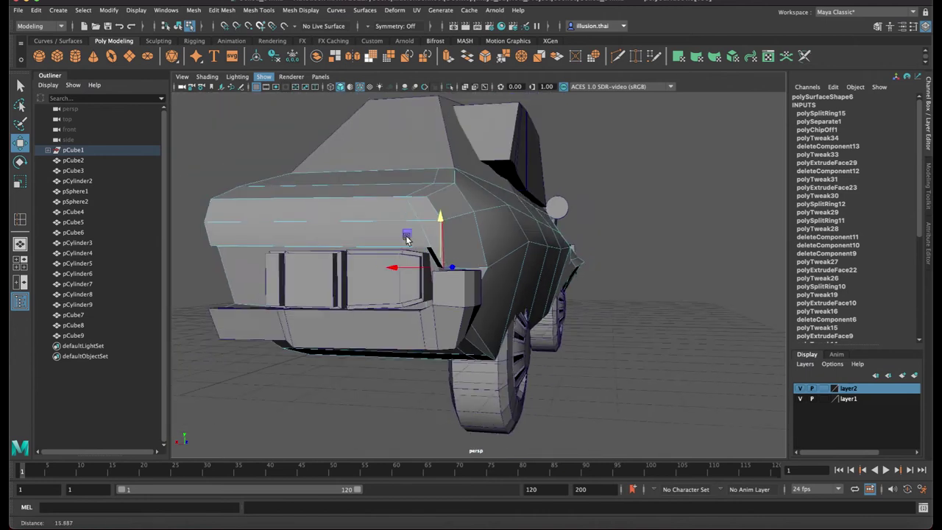
{"action": "right_click_drag", "start_coordinate": [519, 221], "coordinate": [611, 252]}
{"action": "left_click_drag", "start_coordinate": [611, 252], "coordinate": [515, 250], "text": "alt"}
{"action": "key", "text": "ctrl+s"}
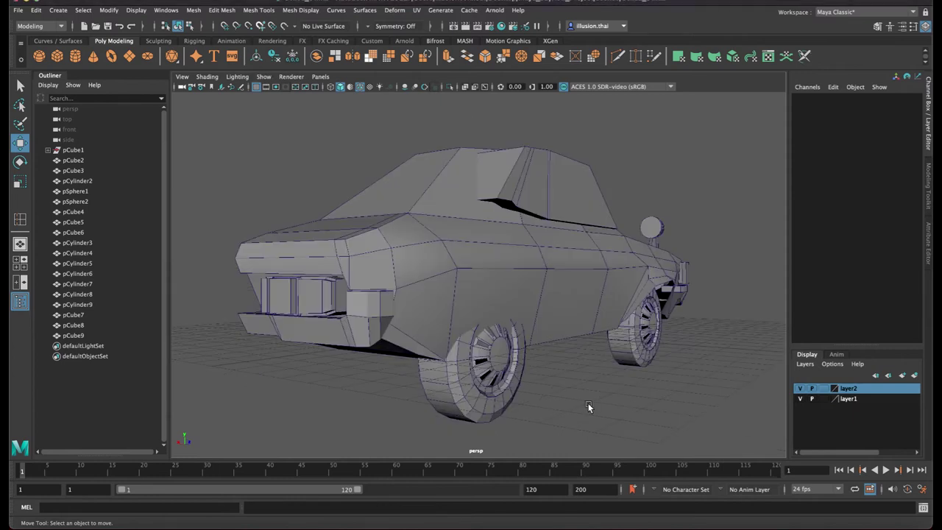
{"action": "left_click_drag", "start_coordinate": [679, 359], "coordinate": [657, 355], "text": "alt"}
Zoom in on the front bumper piece pCube7 and switch it to vertex editing
{"action": "scroll", "coordinate": [657, 355], "scroll_direction": "up", "scroll_amount": 3}
{"action": "scroll", "coordinate": [653, 357], "scroll_direction": "up", "scroll_amount": 3}
{"action": "scroll", "coordinate": [559, 331], "scroll_direction": "up", "scroll_amount": 3}
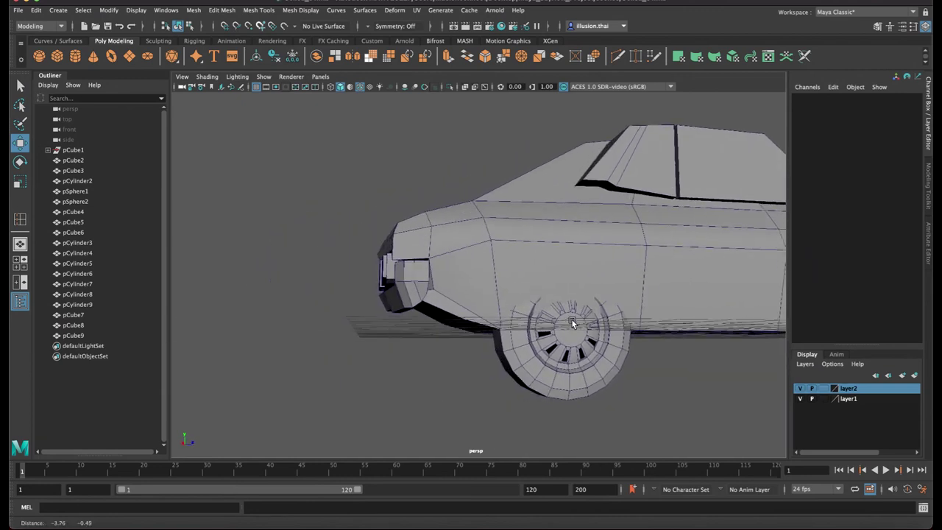
{"action": "scroll", "coordinate": [545, 294], "scroll_direction": "up", "scroll_amount": 3}
{"action": "scroll", "coordinate": [490, 250], "scroll_direction": "up", "scroll_amount": 2}
{"action": "scroll", "coordinate": [490, 237], "scroll_direction": "up", "scroll_amount": 2}
{"action": "scroll", "coordinate": [483, 241], "scroll_direction": "up", "scroll_amount": 2}
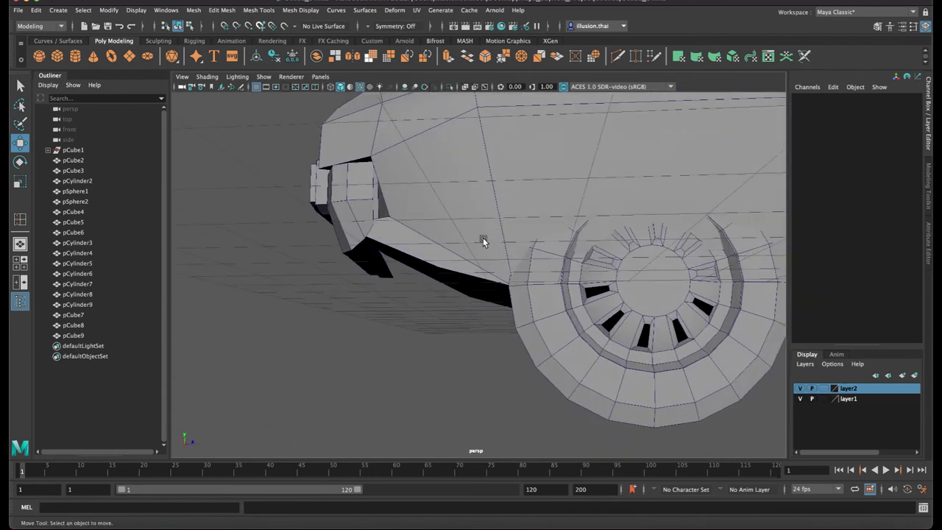
{"action": "left_click_drag", "start_coordinate": [482, 237], "coordinate": [357, 216], "text": "alt"}
{"action": "left_click", "coordinate": [345, 217]}
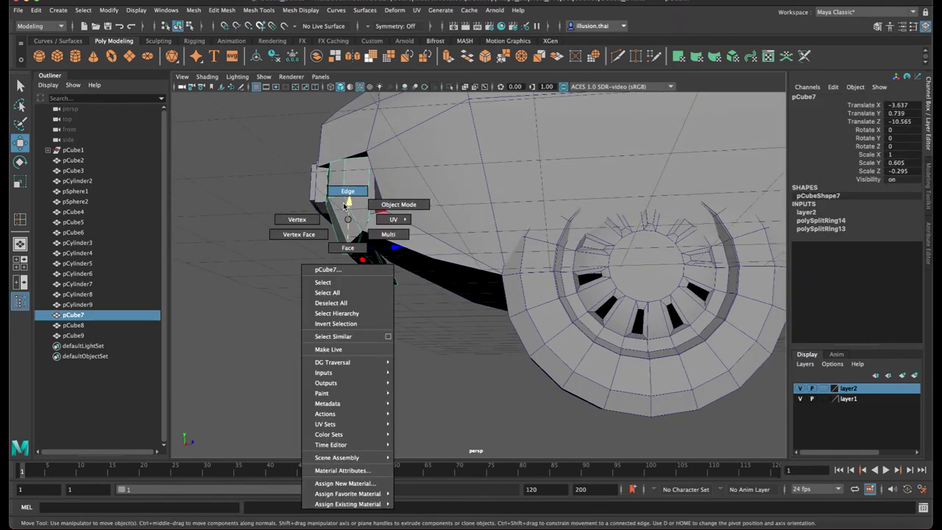
{"action": "right_click_drag", "start_coordinate": [349, 223], "coordinate": [349, 202]}
{"action": "mouse_move", "coordinate": [348, 202]}
{"action": "left_mouse_down", "text": "alt"}
{"action": "mouse_move", "coordinate": [393, 272]}
{"action": "mouse_move", "coordinate": [299, 264]}
{"action": "mouse_move", "coordinate": [278, 239]}
{"action": "left_mouse_up", "text": "alt"}
{"action": "left_click", "coordinate": [347, 273]}
{"action": "right_click", "coordinate": [278, 239]}
{"action": "left_click", "coordinate": [237, 238]}
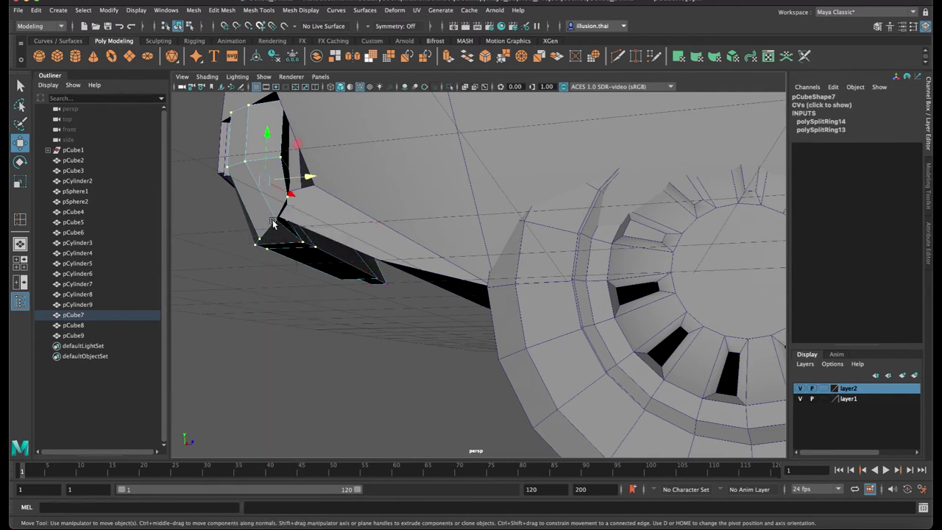
Shift, raise and push back the bumper's bottom vertices into an angled shape, checking in wireframe
{"action": "mouse_move", "coordinate": [322, 217]}
{"action": "left_mouse_down"}
{"action": "mouse_move", "coordinate": [339, 218]}
{"action": "mouse_move", "coordinate": [346, 193]}
{"action": "mouse_move", "coordinate": [357, 223]}
{"action": "mouse_move", "coordinate": [342, 234]}
{"action": "left_mouse_up"}
{"action": "key", "text": "4"}
{"action": "left_click_drag", "start_coordinate": [298, 264], "coordinate": [326, 300], "text": "alt"}
{"action": "left_click_drag", "start_coordinate": [359, 261], "coordinate": [376, 261]}
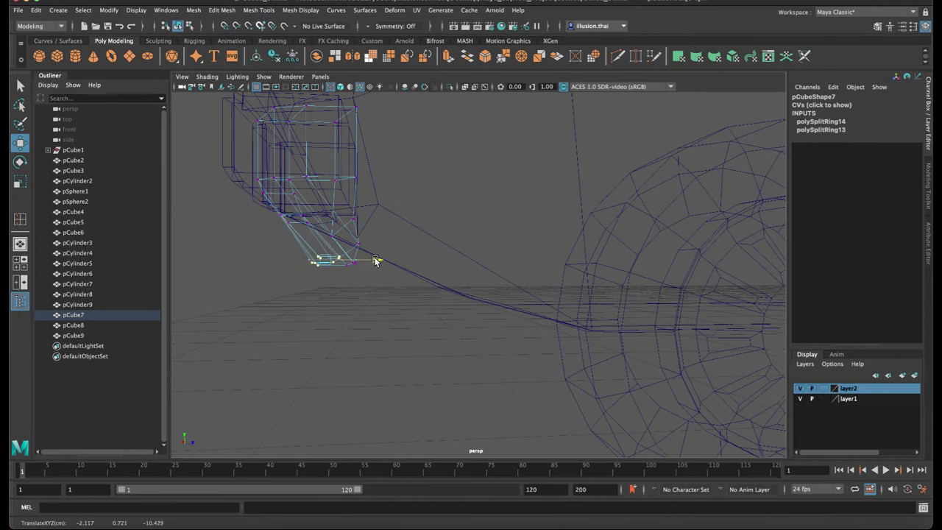
{"action": "key", "text": "5"}
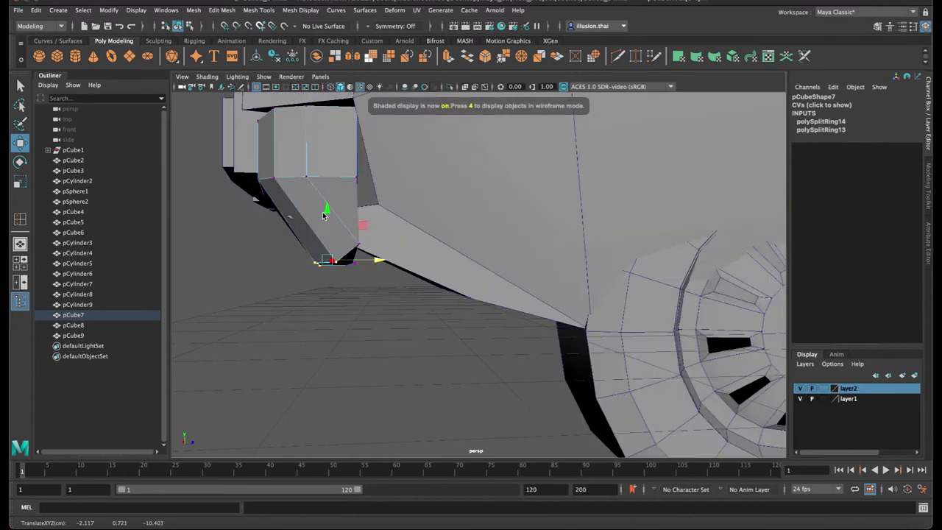
{"action": "left_click_drag", "start_coordinate": [326, 218], "coordinate": [392, 209], "text": "alt"}
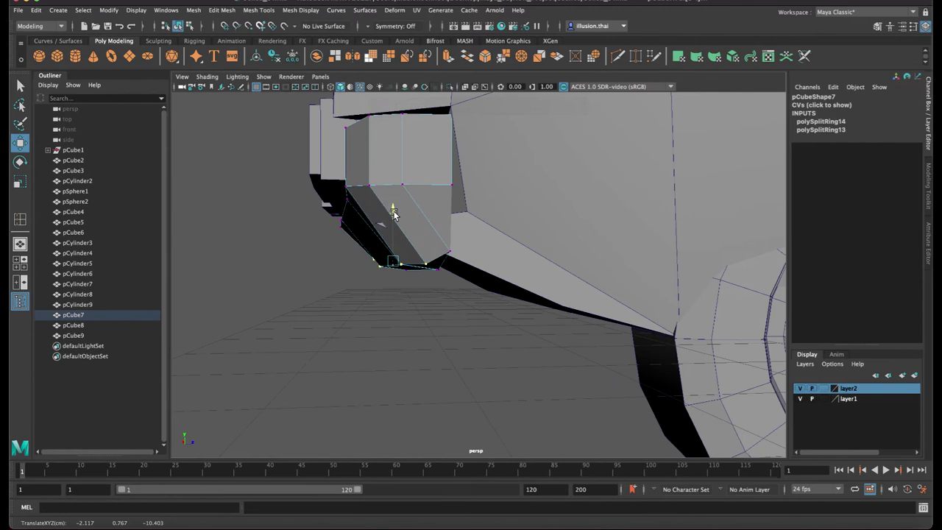
{"action": "left_click_drag", "start_coordinate": [437, 260], "coordinate": [430, 258]}
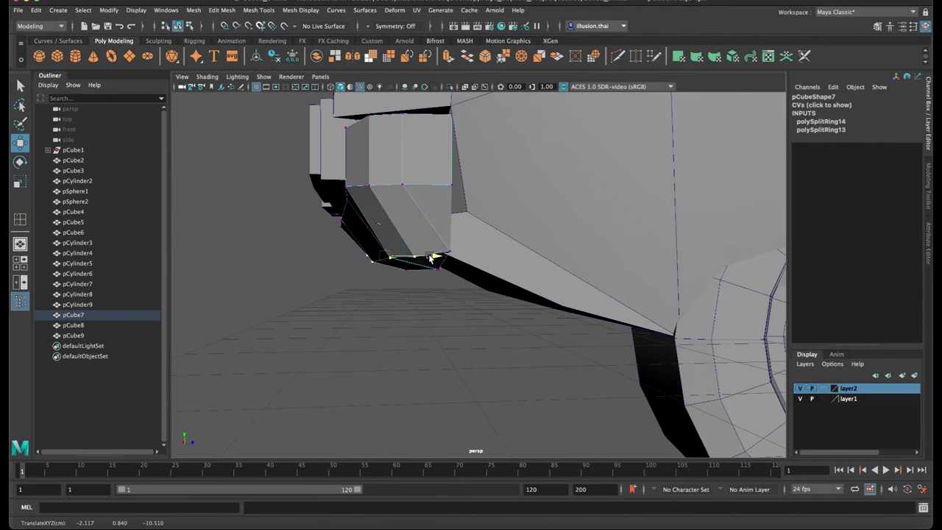
{"action": "key", "text": "F8"}
Move the car body's front corner vertex to line up with the angled bumper
{"action": "right_click_drag", "start_coordinate": [492, 229], "coordinate": [438, 227]}
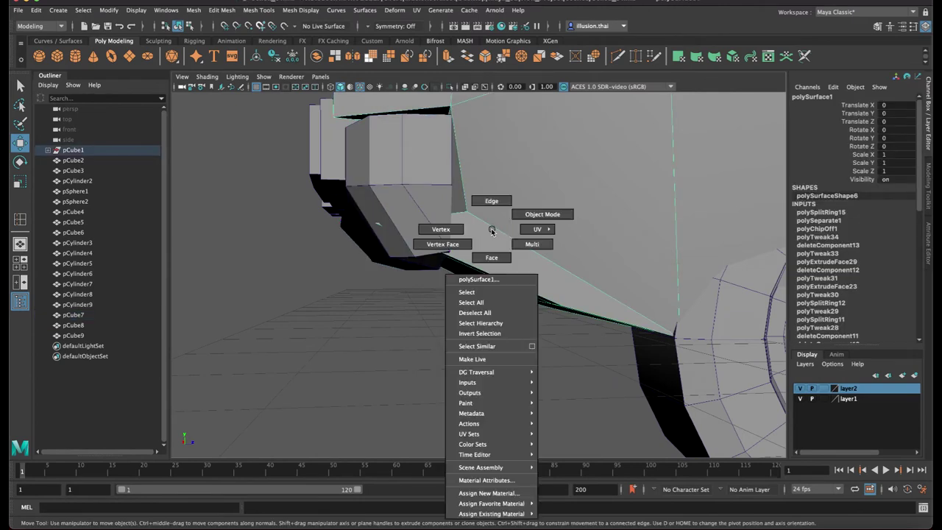
{"action": "left_click", "coordinate": [379, 221]}
{"action": "mouse_move", "coordinate": [381, 223]}
{"action": "left_mouse_down"}
{"action": "mouse_move", "coordinate": [430, 226]}
{"action": "mouse_move", "coordinate": [476, 208]}
{"action": "left_mouse_up"}
{"action": "right_click_drag", "start_coordinate": [477, 207], "coordinate": [519, 192]}
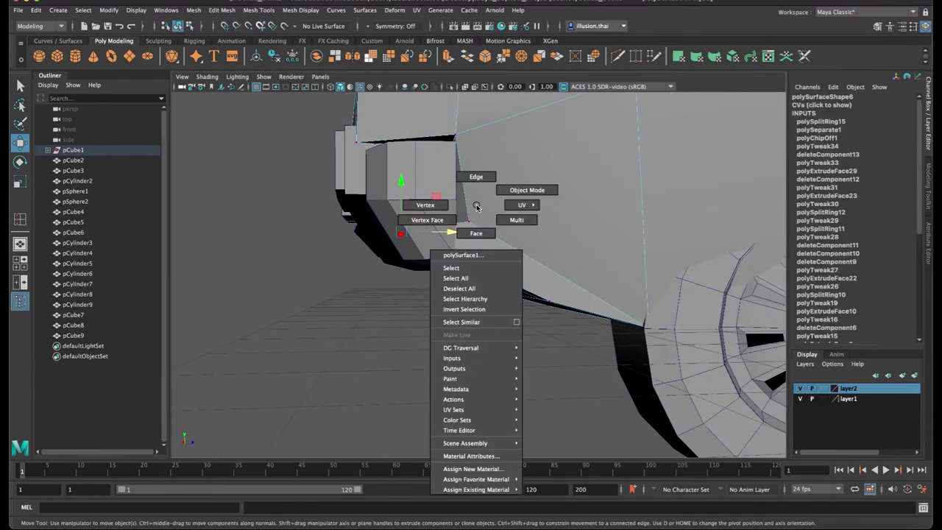
{"action": "left_click_drag", "start_coordinate": [430, 275], "coordinate": [422, 280], "text": "alt"}
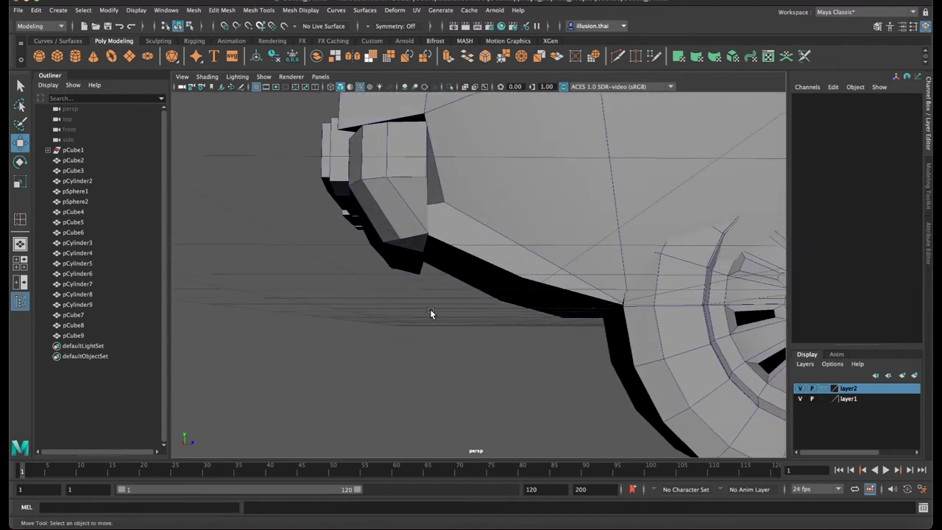
{"action": "left_click_drag", "start_coordinate": [431, 313], "coordinate": [442, 315], "text": "alt"}
{"action": "scroll", "coordinate": [330, 284], "scroll_direction": "down", "scroll_amount": 5}
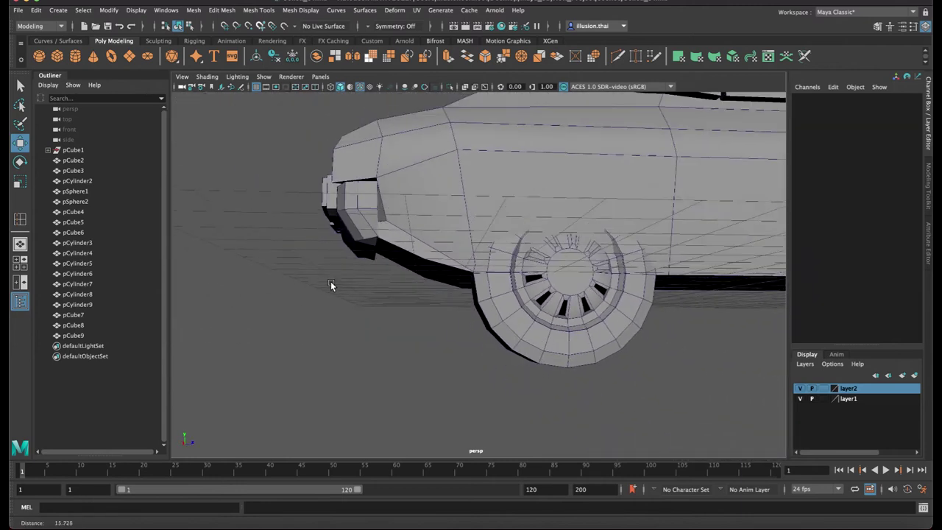
{"action": "scroll", "coordinate": [346, 295], "scroll_direction": "up", "scroll_amount": 1}
{"action": "scroll", "coordinate": [346, 294], "scroll_direction": "up", "scroll_amount": 1}
{"action": "left_click", "coordinate": [440, 230]}
Inspect the front wheel pCylinder9 and car body in wireframe from a higher side view
{"action": "mouse_move", "coordinate": [440, 230]}
{"action": "middle_mouse_down", "text": "alt"}
{"action": "mouse_move", "coordinate": [360, 227]}
{"action": "mouse_move", "coordinate": [368, 235]}
{"action": "mouse_move", "coordinate": [382, 232]}
{"action": "mouse_move", "coordinate": [366, 225]}
{"action": "middle_mouse_up", "text": "alt"}
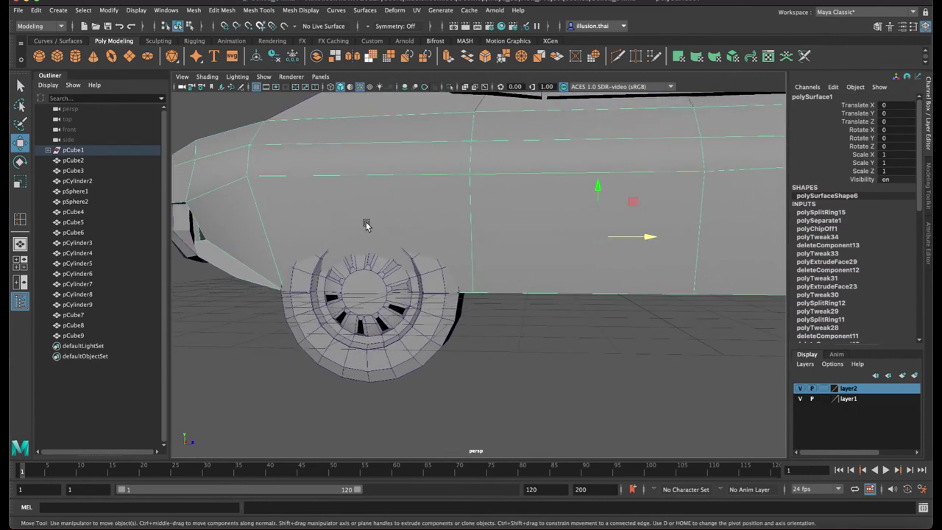
{"action": "right_click", "coordinate": [424, 233]}
{"action": "left_click", "coordinate": [435, 229]}
{"action": "left_click_drag", "start_coordinate": [434, 229], "coordinate": [420, 242], "text": "alt"}
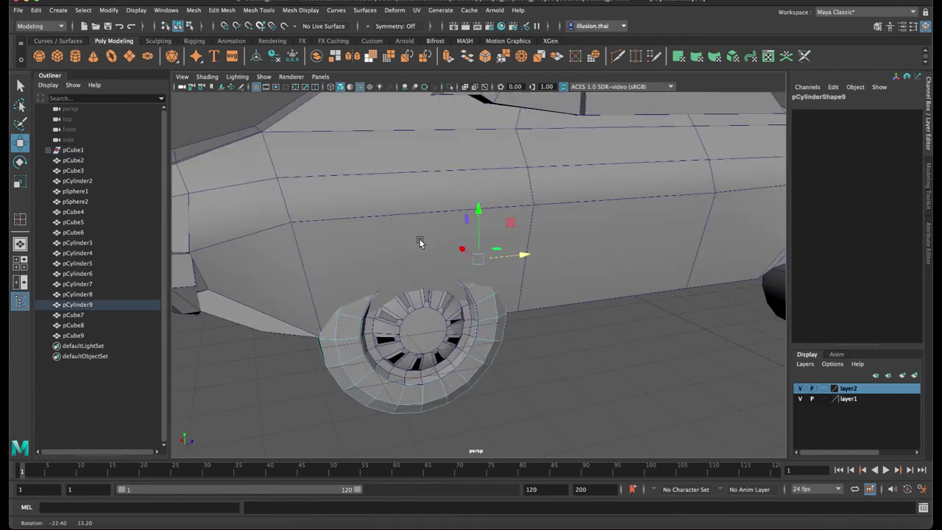
{"action": "left_click", "coordinate": [571, 264]}
{"action": "right_click", "coordinate": [553, 271]}
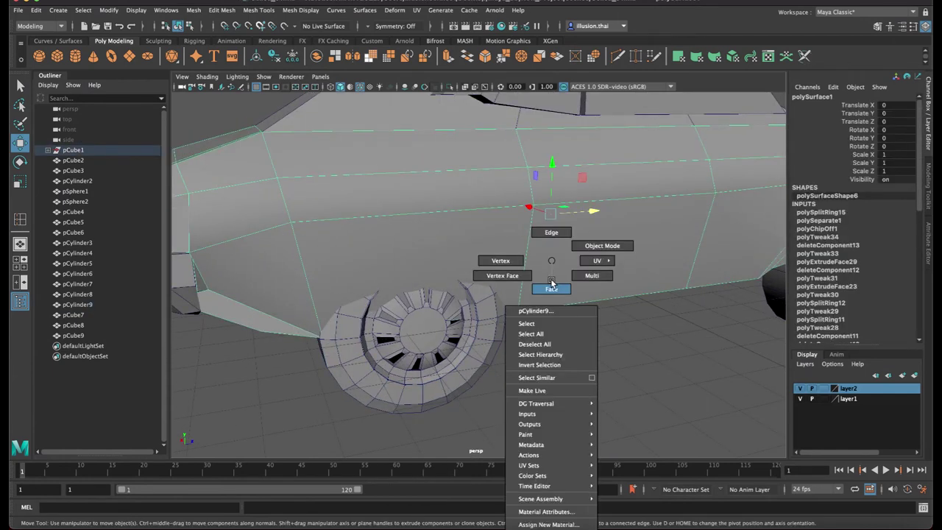
{"action": "key", "text": "4"}
{"action": "mouse_move", "coordinate": [538, 273]}
{"action": "left_mouse_down", "text": "alt"}
{"action": "mouse_move", "coordinate": [545, 265]}
{"action": "mouse_move", "coordinate": [500, 225]}
{"action": "left_mouse_up", "text": "alt"}
{"action": "right_click", "coordinate": [500, 226]}
{"action": "left_click", "coordinate": [517, 215]}
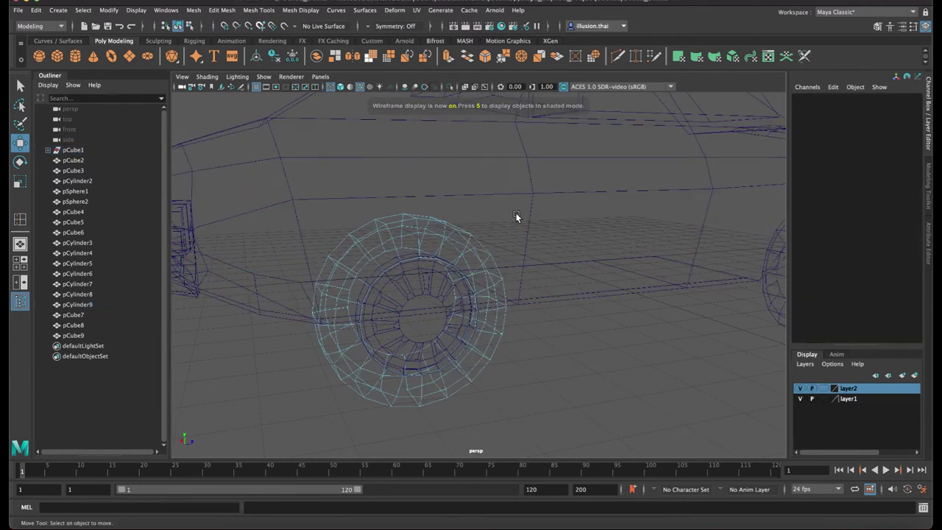
Set layer2 to Reference so the wheels can't be picked, and restore textured shading
{"action": "right_click", "coordinate": [475, 248]}
{"action": "left_click", "coordinate": [484, 246]}
{"action": "left_click", "coordinate": [587, 339]}
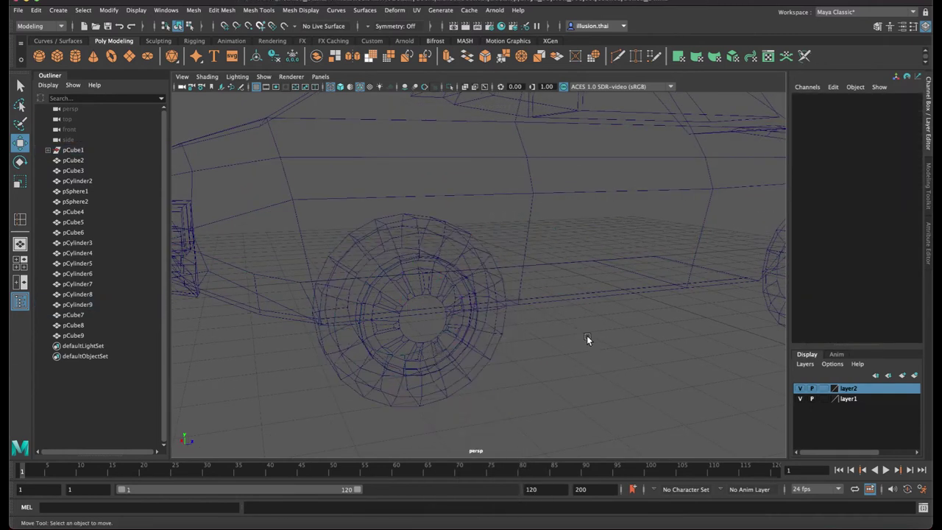
{"action": "left_click", "coordinate": [823, 388]}
{"action": "left_click", "coordinate": [822, 388]}
{"action": "key", "text": "6"}
Extrude the car body face above the front wheel
{"action": "left_click", "coordinate": [508, 231]}
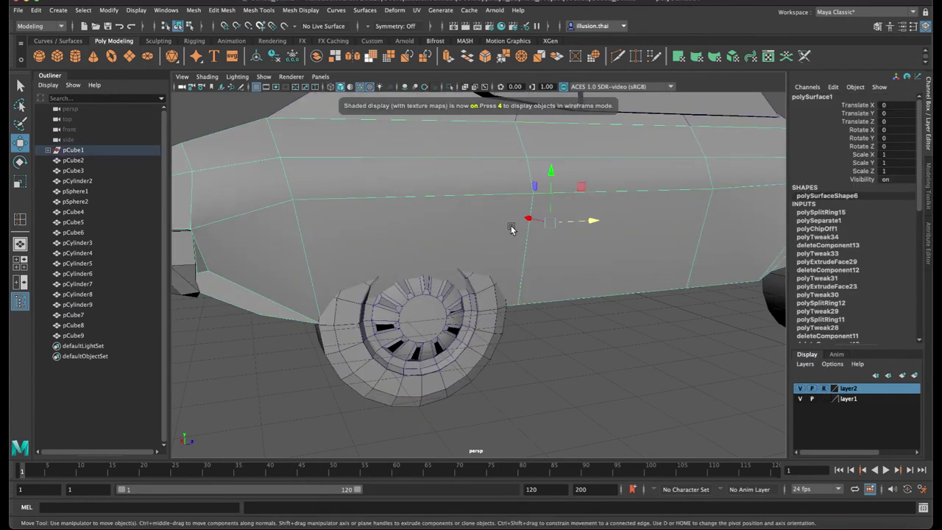
{"action": "right_click_drag", "start_coordinate": [511, 225], "coordinate": [512, 248]}
{"action": "left_click", "coordinate": [512, 237]}
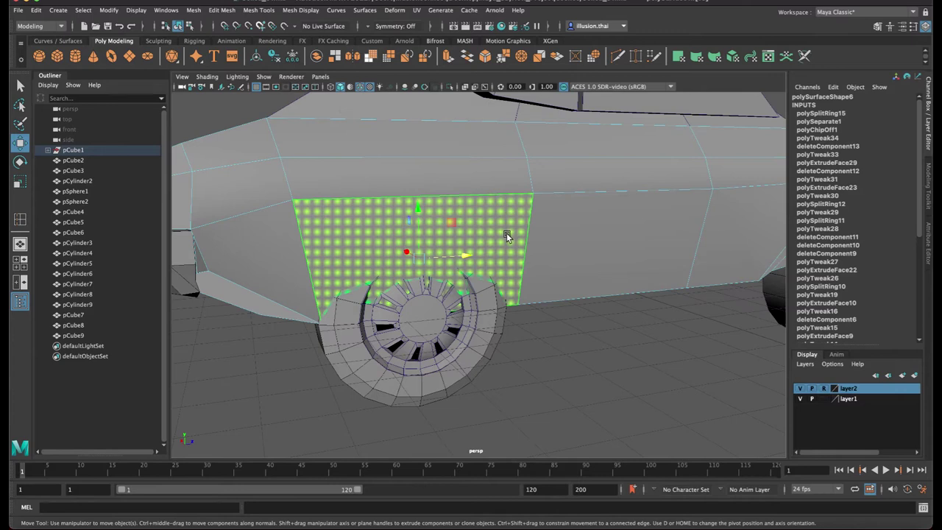
{"action": "key", "text": "ctrl+e"}
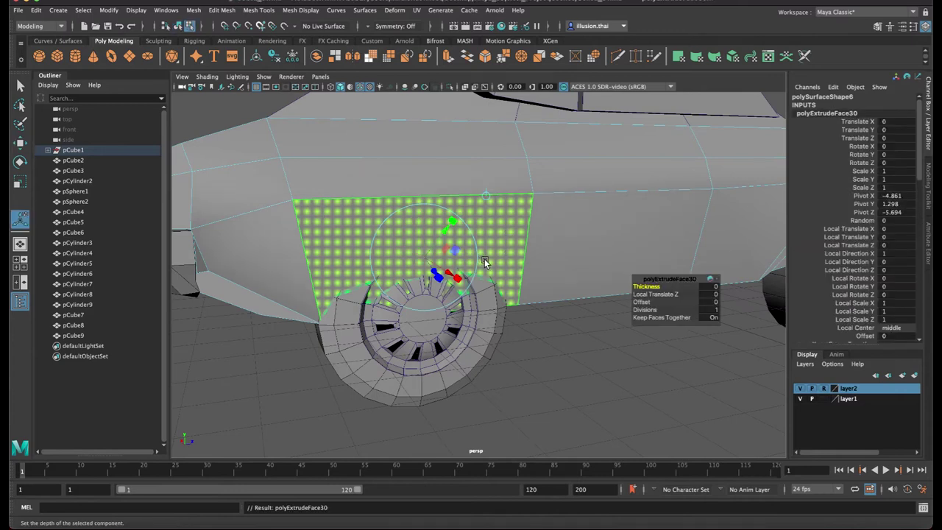
{"action": "key", "text": "w"}
{"action": "mouse_move", "coordinate": [485, 262]}
{"action": "left_mouse_down", "text": "alt"}
{"action": "mouse_move", "coordinate": [420, 276]}
{"action": "mouse_move", "coordinate": [445, 298]}
{"action": "mouse_move", "coordinate": [425, 296]}
{"action": "mouse_move", "coordinate": [423, 281]}
{"action": "left_mouse_up", "text": "alt"}
Check the thin strip face under the extruded panel from beneath the wheel arch
{"action": "key", "text": "r"}
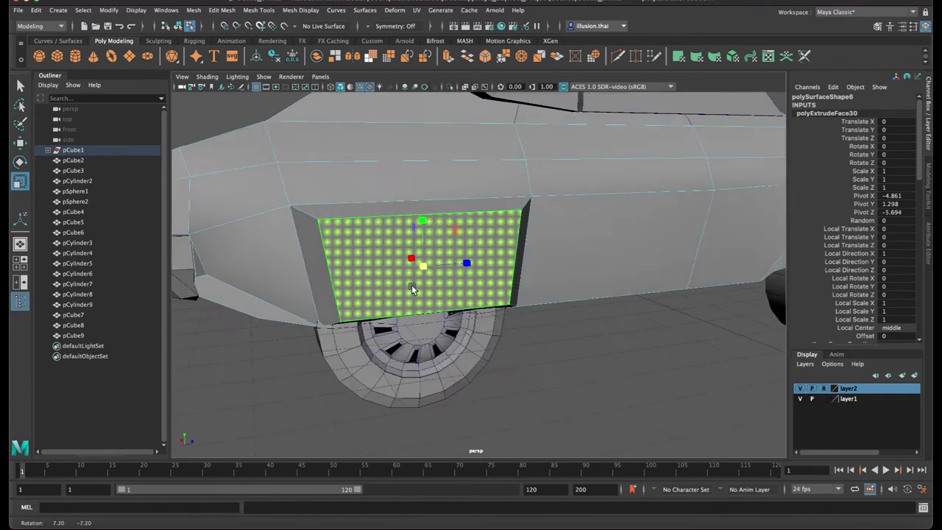
{"action": "left_click", "coordinate": [459, 297]}
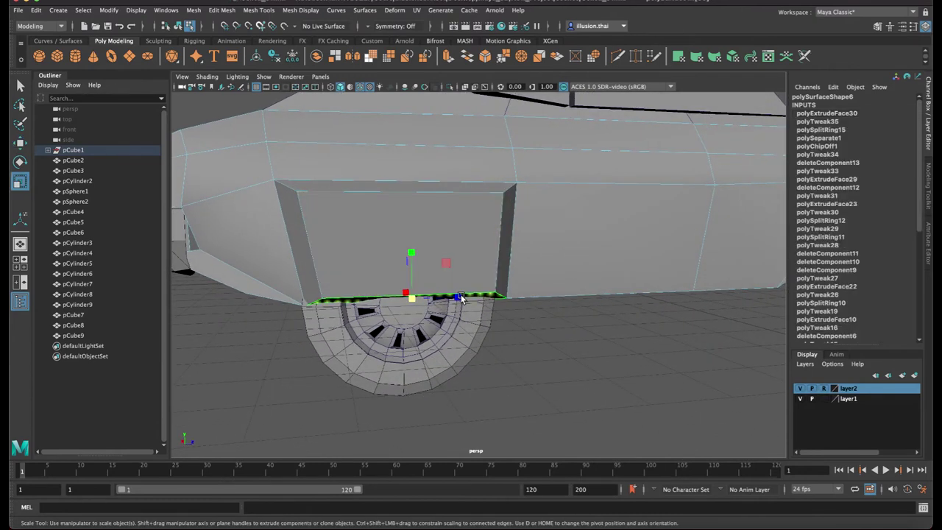
{"action": "mouse_move", "coordinate": [435, 295]}
{"action": "left_mouse_down", "text": "alt"}
{"action": "mouse_move", "coordinate": [447, 274]}
{"action": "mouse_move", "coordinate": [400, 242]}
{"action": "mouse_move", "coordinate": [341, 231]}
{"action": "mouse_move", "coordinate": [431, 200]}
{"action": "left_mouse_up", "text": "alt"}
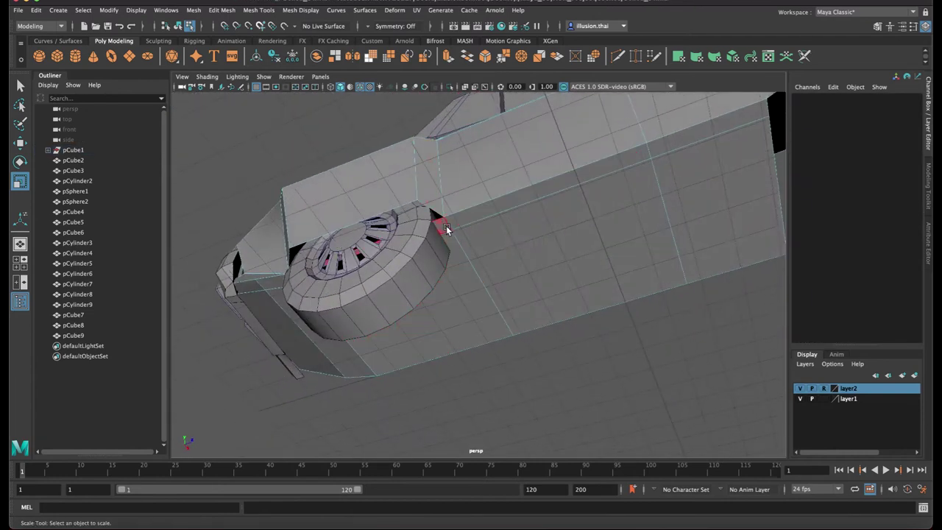
{"action": "left_click", "coordinate": [457, 272]}
{"action": "left_click", "coordinate": [462, 270]}
{"action": "mouse_move", "coordinate": [426, 262]}
{"action": "left_mouse_down", "text": "alt"}
{"action": "mouse_move", "coordinate": [441, 269]}
{"action": "mouse_move", "coordinate": [457, 226]}
{"action": "left_mouse_up", "text": "alt"}
Pull the arch panel's bottom edge into place and scale its top edge narrower
{"action": "right_click_drag", "start_coordinate": [455, 225], "coordinate": [455, 206]}
{"action": "left_click", "coordinate": [457, 269]}
{"action": "left_click_drag", "start_coordinate": [457, 269], "coordinate": [474, 247], "text": "alt"}
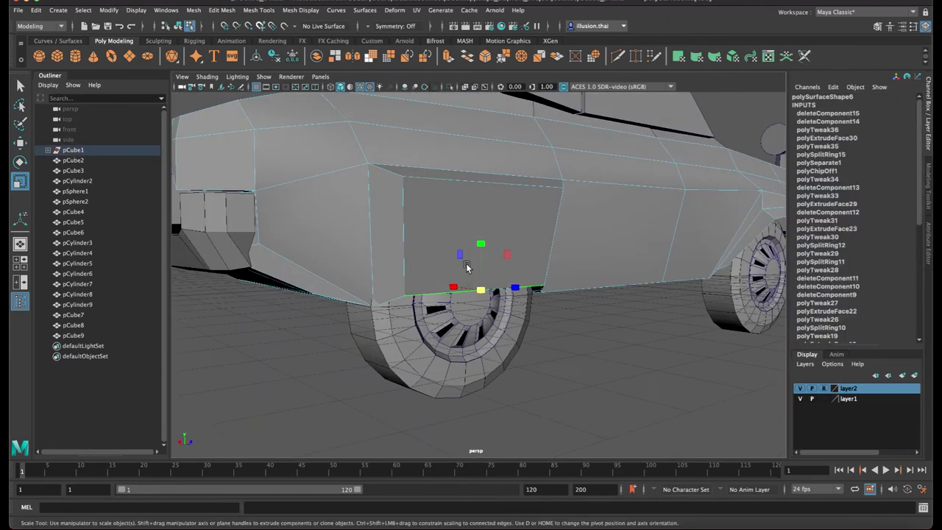
{"action": "key", "text": "w"}
{"action": "left_click", "coordinate": [482, 221]}
{"action": "mouse_move", "coordinate": [480, 202]}
{"action": "left_mouse_down", "text": "alt"}
{"action": "mouse_move", "coordinate": [485, 232]}
{"action": "mouse_move", "coordinate": [451, 252]}
{"action": "mouse_move", "coordinate": [430, 242]}
{"action": "left_mouse_up", "text": "alt"}
{"action": "left_click", "coordinate": [474, 254]}
{"action": "key", "text": "r"}
{"action": "left_click", "coordinate": [433, 193]}
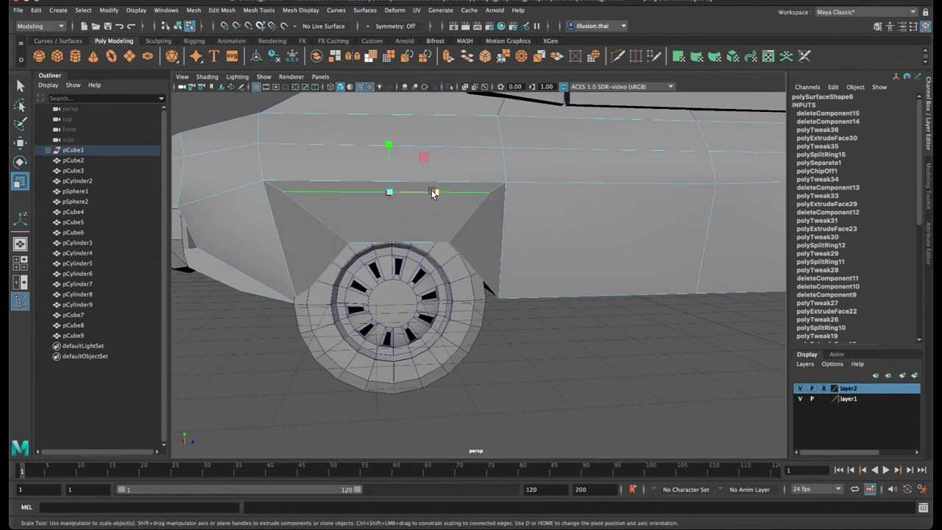
{"action": "left_click_drag", "start_coordinate": [433, 193], "coordinate": [409, 193]}
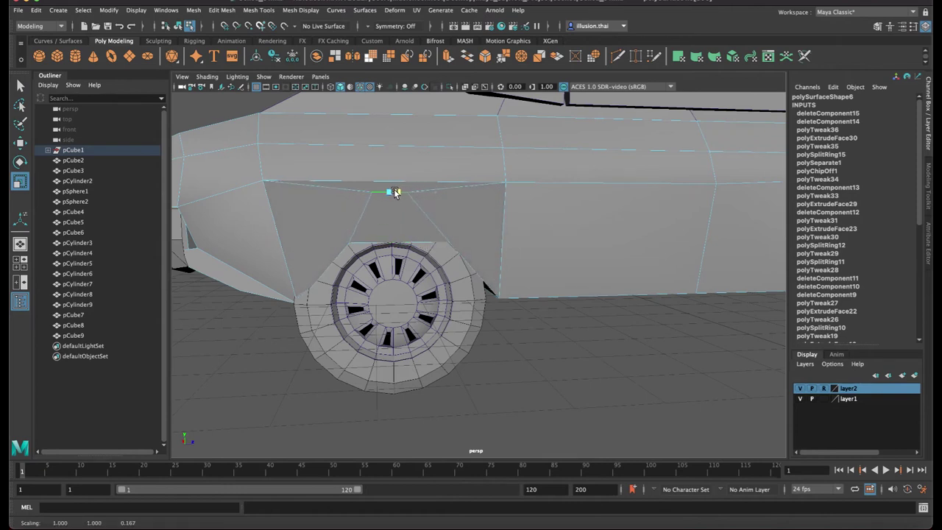
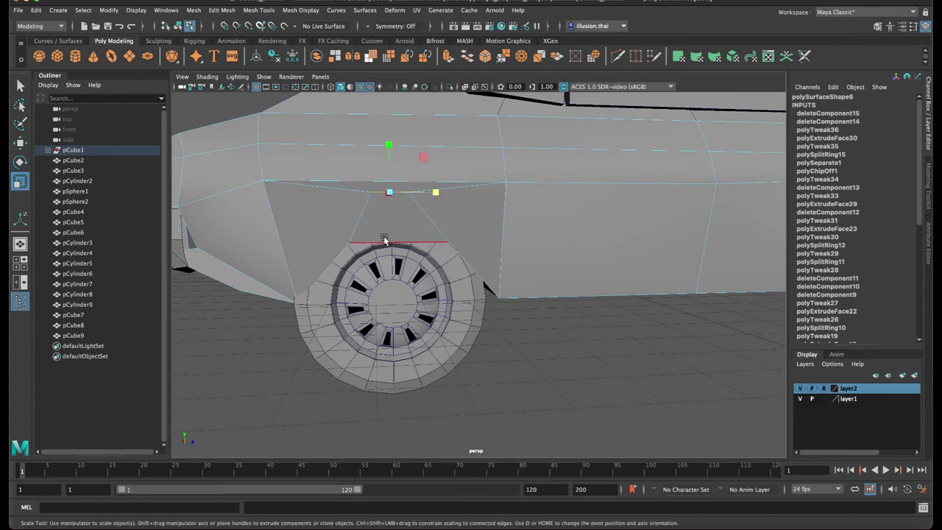
Raise the wheel arch's top edge and scale it wider along X
{"action": "key", "text": "w"}
{"action": "left_click_drag", "start_coordinate": [398, 193], "coordinate": [400, 181]}
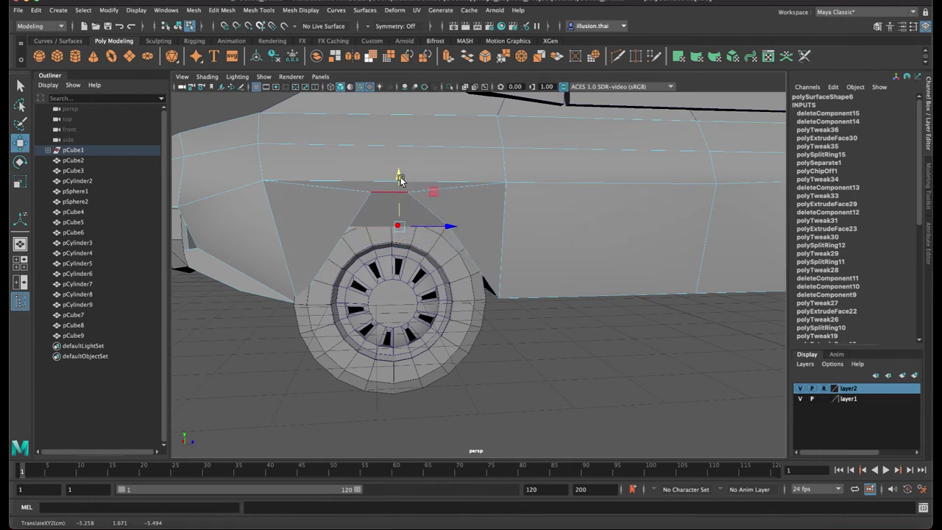
{"action": "key", "text": "r"}
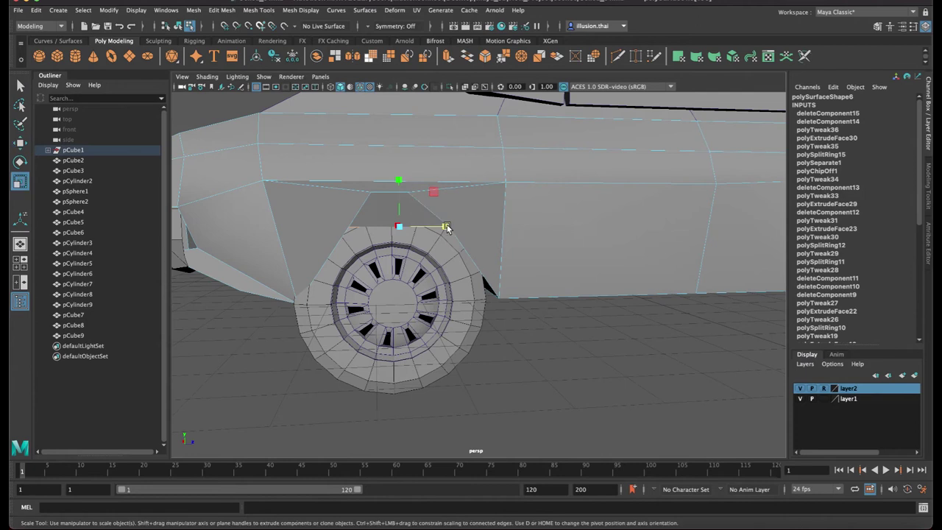
{"action": "left_click_drag", "start_coordinate": [447, 227], "coordinate": [456, 233]}
{"action": "mouse_move", "coordinate": [370, 252]}
{"action": "left_mouse_down", "text": "alt"}
{"action": "mouse_move", "coordinate": [385, 237]}
{"action": "mouse_move", "coordinate": [378, 252]}
{"action": "left_mouse_up", "text": "alt"}
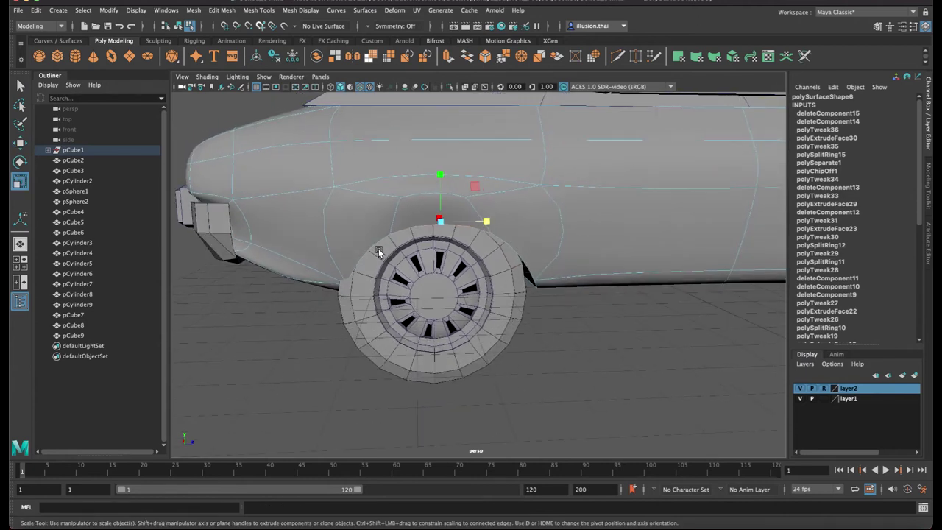
In wireframe view, move the arch's front-corner vertex left and slightly up, then return to shaded display
{"action": "key", "text": "4"}
{"action": "right_click_drag", "start_coordinate": [343, 236], "coordinate": [330, 236]}
{"action": "left_click_drag", "start_coordinate": [362, 243], "coordinate": [385, 225], "text": "alt"}
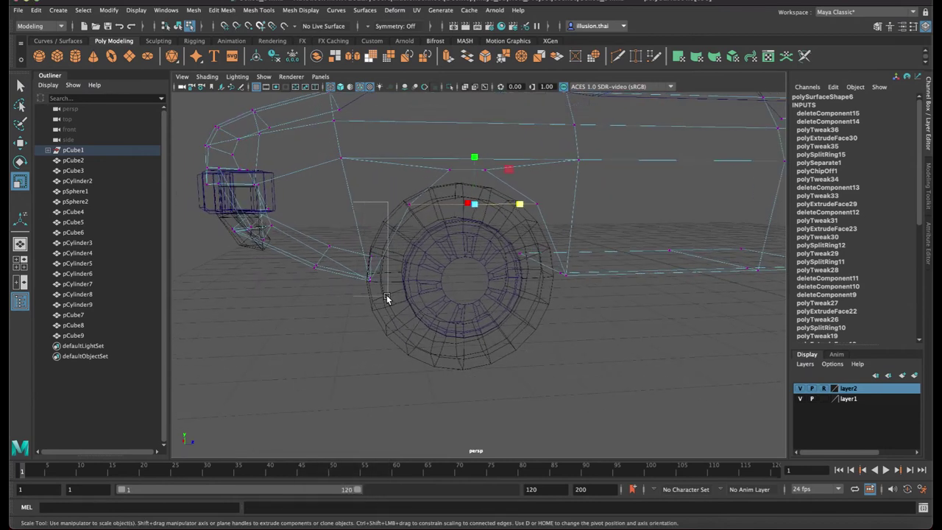
{"action": "left_click_drag", "start_coordinate": [388, 298], "coordinate": [387, 297]}
{"action": "key", "text": "w"}
{"action": "left_click_drag", "start_coordinate": [420, 267], "coordinate": [398, 265]}
{"action": "left_click_drag", "start_coordinate": [351, 222], "coordinate": [351, 214]}
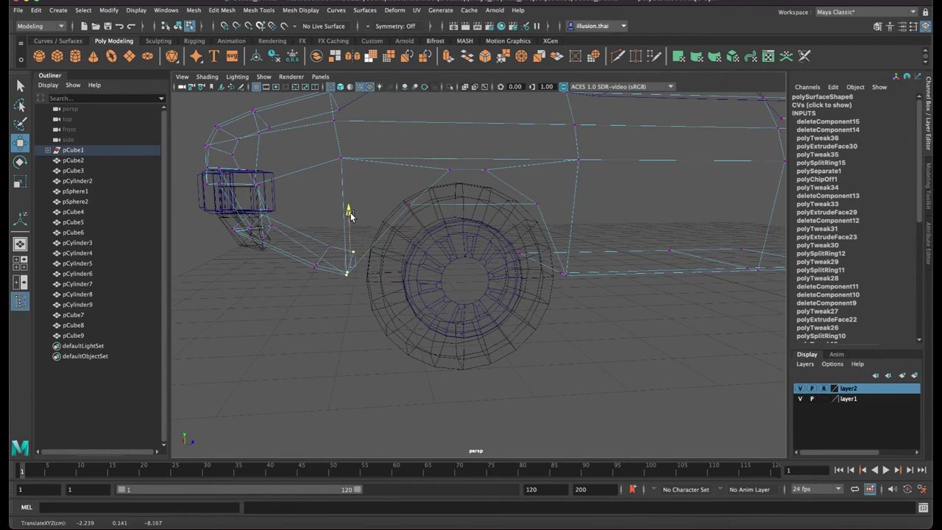
{"action": "key", "text": "5"}
Select vertices around the wheel arch, then select the arch's top edge in edge mode
{"action": "mouse_move", "coordinate": [404, 241]}
{"action": "left_mouse_down", "text": "alt"}
{"action": "mouse_move", "coordinate": [328, 237]}
{"action": "mouse_move", "coordinate": [312, 224]}
{"action": "mouse_move", "coordinate": [338, 195]}
{"action": "mouse_move", "coordinate": [434, 213]}
{"action": "left_mouse_up", "text": "alt"}
{"action": "left_click", "coordinate": [396, 199]}
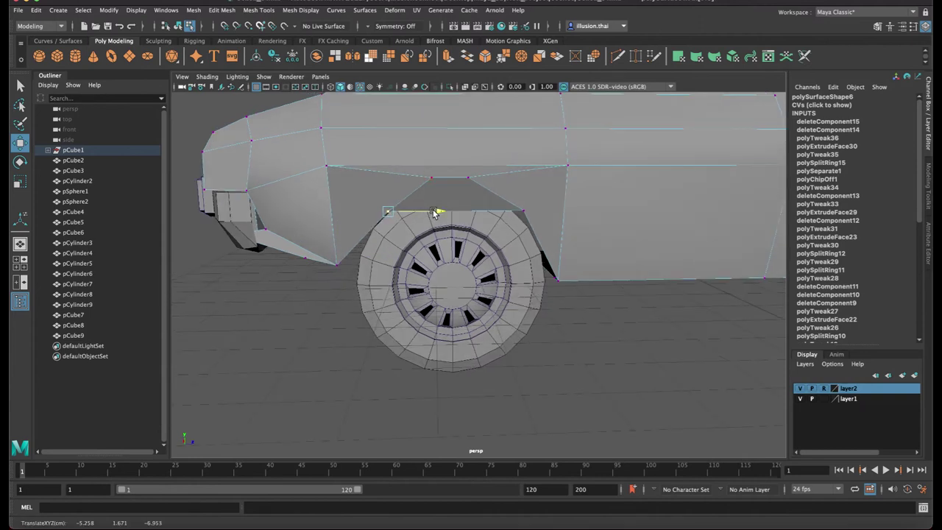
{"action": "left_click", "coordinate": [520, 212]}
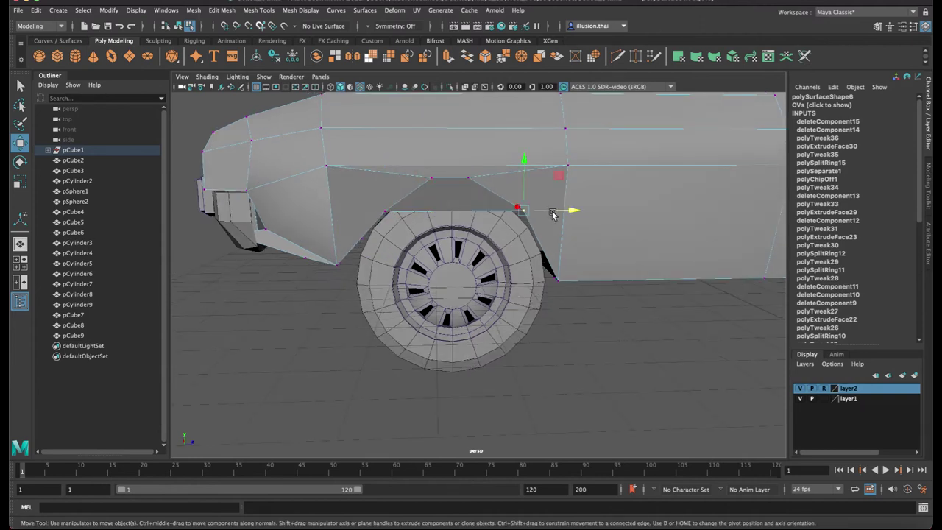
{"action": "right_click_drag", "start_coordinate": [453, 189], "coordinate": [453, 176]}
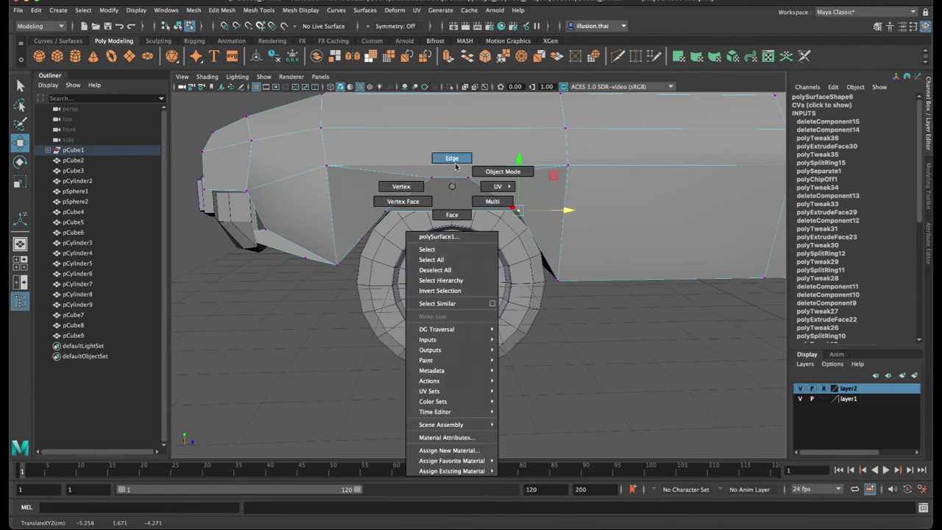
{"action": "left_click", "coordinate": [454, 177]}
{"action": "left_click_drag", "start_coordinate": [453, 178], "coordinate": [487, 205], "text": "alt"}
{"action": "key", "text": "F10"}
{"action": "left_click", "coordinate": [515, 188]}
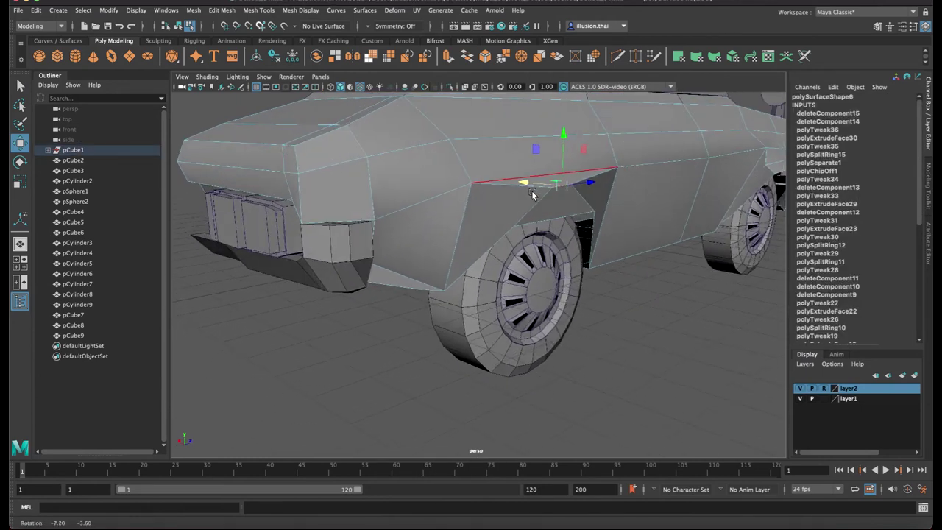
Lower the arch's top edge slightly and stretch it wider
{"action": "left_click_drag", "start_coordinate": [517, 189], "coordinate": [550, 180], "text": "alt"}
{"action": "middle_click_drag", "start_coordinate": [550, 173], "coordinate": [550, 177]}
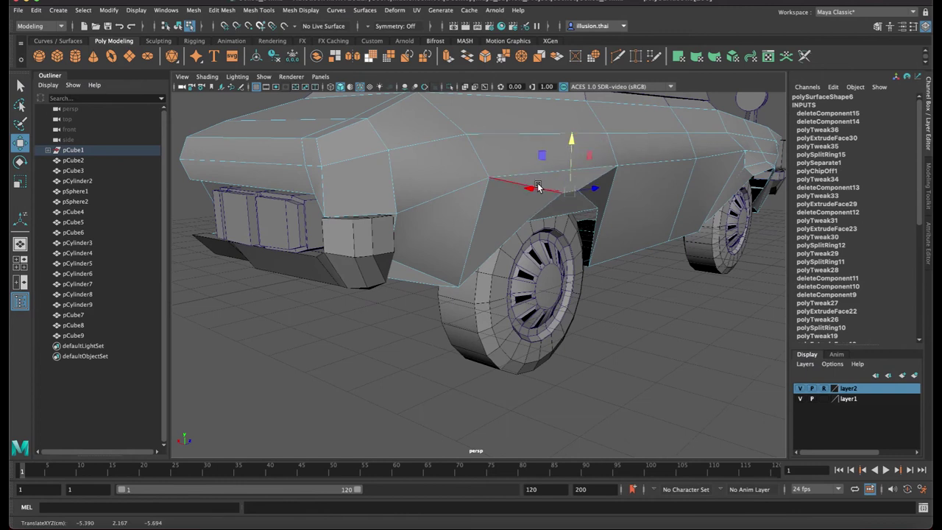
{"action": "left_click", "coordinate": [566, 195]}
{"action": "left_click", "coordinate": [565, 195]}
{"action": "mouse_move", "coordinate": [565, 196]}
{"action": "left_mouse_down", "text": "alt"}
{"action": "mouse_move", "coordinate": [493, 207]}
{"action": "mouse_move", "coordinate": [645, 215]}
{"action": "mouse_move", "coordinate": [554, 195]}
{"action": "mouse_move", "coordinate": [579, 204]}
{"action": "mouse_move", "coordinate": [568, 205]}
{"action": "left_mouse_up", "text": "alt"}
{"action": "key", "text": "r"}
{"action": "key", "text": "w"}
Select the wheel-arch edges, pull them out into a fender lip and scale them inward
{"action": "mouse_move", "coordinate": [568, 201]}
{"action": "right_mouse_down"}
{"action": "mouse_move", "coordinate": [558, 190]}
{"action": "mouse_move", "coordinate": [570, 192]}
{"action": "right_mouse_up"}
{"action": "left_click", "coordinate": [572, 216]}
{"action": "left_click", "coordinate": [436, 219], "text": "shift"}
{"action": "left_click_drag", "start_coordinate": [550, 246], "coordinate": [562, 250], "text": "alt"}
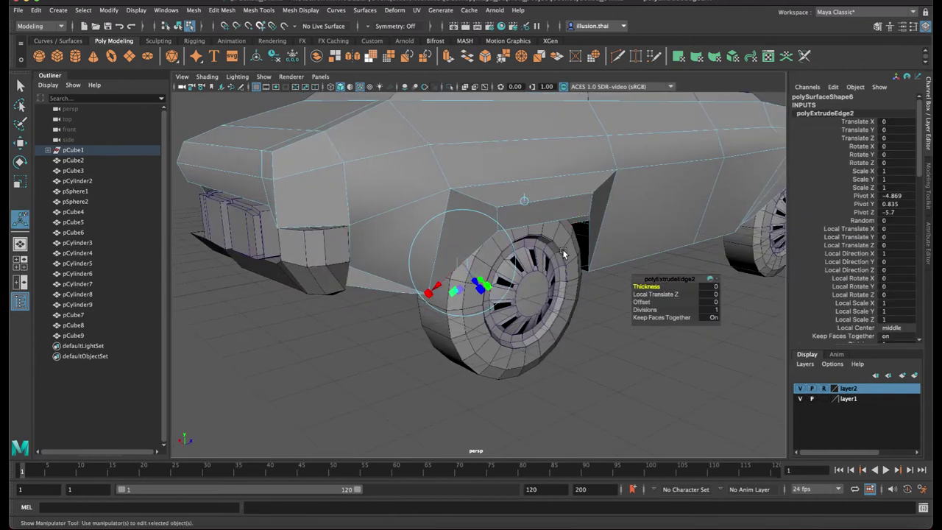
{"action": "key", "text": "w"}
{"action": "left_click_drag", "start_coordinate": [507, 256], "coordinate": [517, 257]}
{"action": "key", "text": "r"}
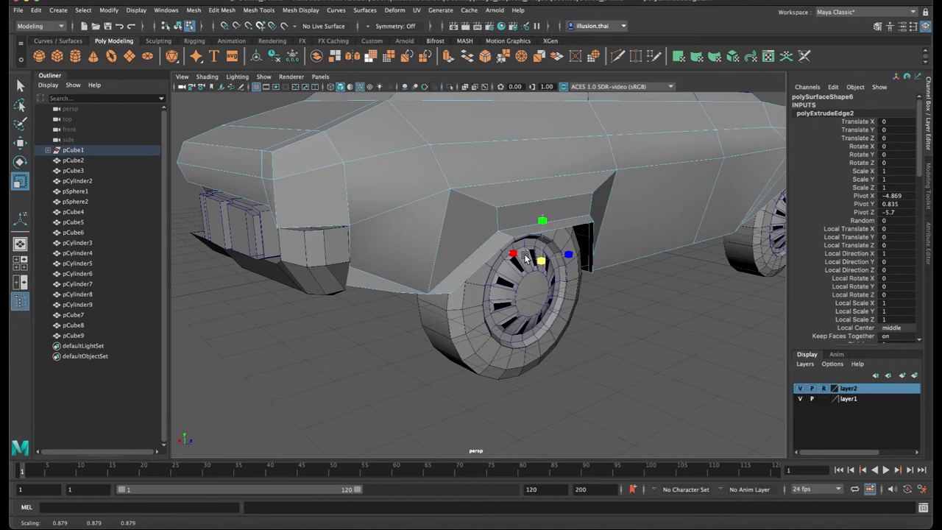
Switch to edge mode and select the fender's front edge
{"action": "right_click", "coordinate": [504, 218]}
{"action": "right_click_drag", "start_coordinate": [503, 192], "coordinate": [503, 193]}
{"action": "key", "text": "w"}
{"action": "left_click_drag", "start_coordinate": [508, 206], "coordinate": [634, 234], "text": "alt"}
{"action": "left_click", "coordinate": [540, 212]}
Raise the fender edges near the arch and slide a fender vertex sideways
{"action": "left_click_drag", "start_coordinate": [597, 204], "coordinate": [601, 164]}
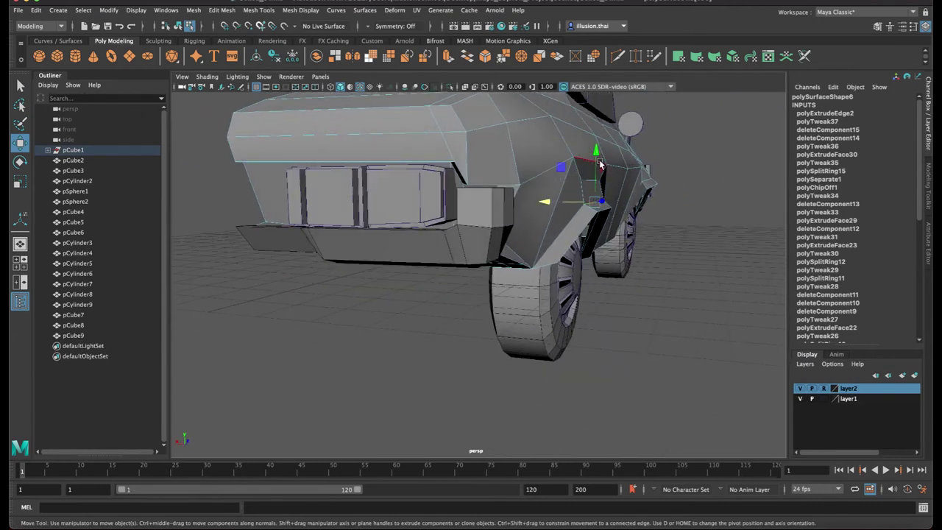
{"action": "left_click", "coordinate": [632, 236]}
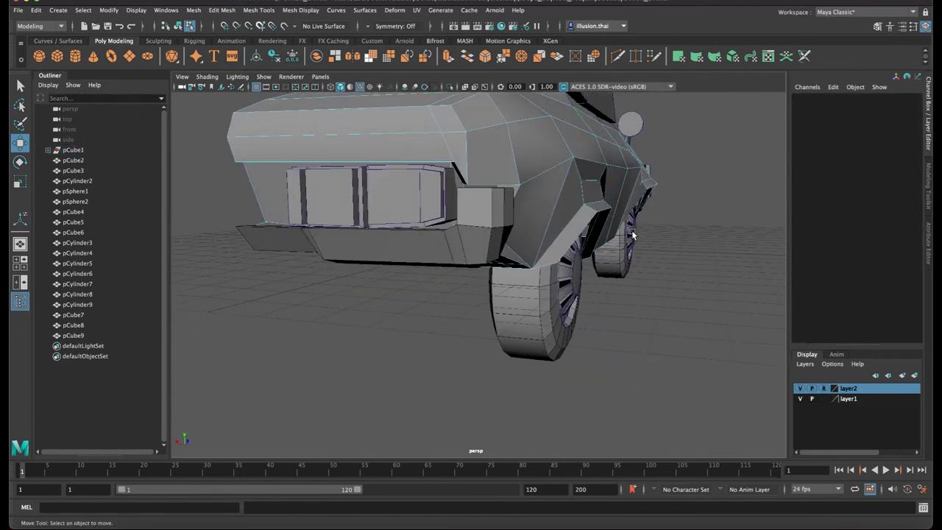
{"action": "left_click", "coordinate": [599, 206]}
{"action": "left_click_drag", "start_coordinate": [599, 206], "coordinate": [599, 179], "text": "alt"}
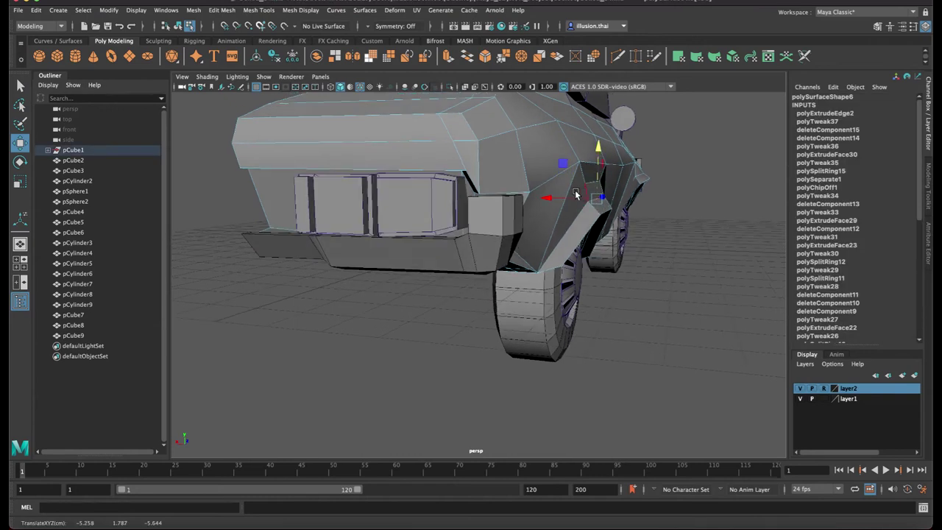
{"action": "left_click", "coordinate": [570, 197]}
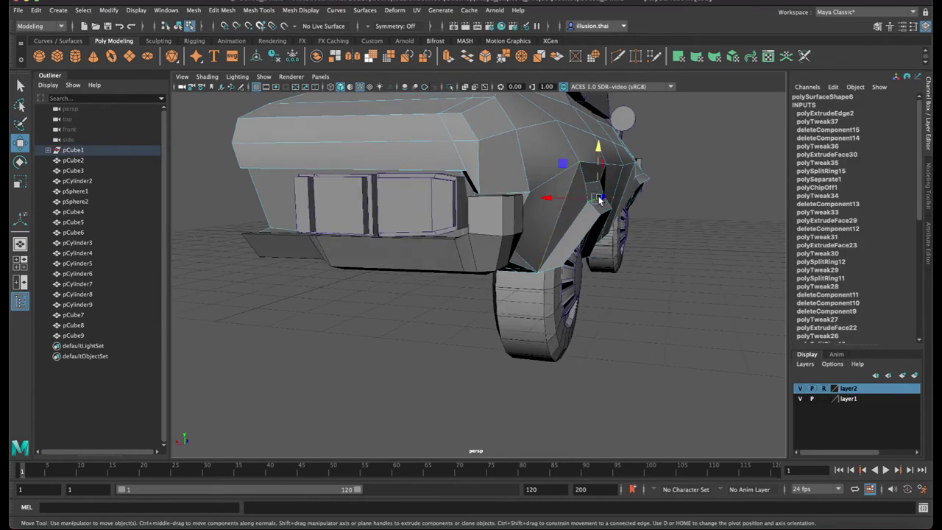
{"action": "left_click", "coordinate": [552, 198]}
{"action": "mouse_move", "coordinate": [555, 195]}
{"action": "left_mouse_down", "text": "alt"}
{"action": "mouse_move", "coordinate": [581, 190]}
{"action": "mouse_move", "coordinate": [515, 172]}
{"action": "mouse_move", "coordinate": [490, 194]}
{"action": "mouse_move", "coordinate": [433, 186]}
{"action": "left_mouse_up", "text": "alt"}
{"action": "left_click_drag", "start_coordinate": [376, 190], "coordinate": [391, 194]}
Select a wheel-arch vertex near the front wheel and scale it to 0.9
{"action": "mouse_move", "coordinate": [508, 235]}
{"action": "left_mouse_down", "text": "alt"}
{"action": "mouse_move", "coordinate": [495, 231]}
{"action": "mouse_move", "coordinate": [595, 233]}
{"action": "mouse_move", "coordinate": [464, 248]}
{"action": "mouse_move", "coordinate": [478, 254]}
{"action": "left_mouse_up", "text": "alt"}
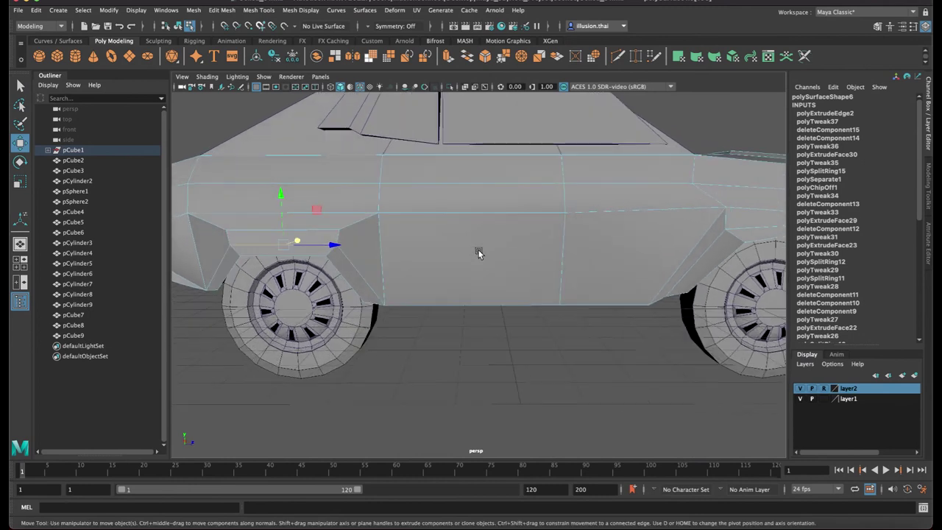
{"action": "mouse_move", "coordinate": [546, 272]}
{"action": "left_mouse_down", "text": "alt"}
{"action": "mouse_move", "coordinate": [393, 249]}
{"action": "mouse_move", "coordinate": [410, 252]}
{"action": "mouse_move", "coordinate": [433, 221]}
{"action": "left_mouse_up", "text": "alt"}
{"action": "right_click_drag", "start_coordinate": [433, 220], "coordinate": [431, 207]}
{"action": "left_click", "coordinate": [445, 210]}
{"action": "mouse_move", "coordinate": [445, 209]}
{"action": "left_mouse_down", "text": "alt"}
{"action": "mouse_move", "coordinate": [615, 242]}
{"action": "mouse_move", "coordinate": [571, 233]}
{"action": "left_mouse_up", "text": "alt"}
{"action": "key", "text": "r"}
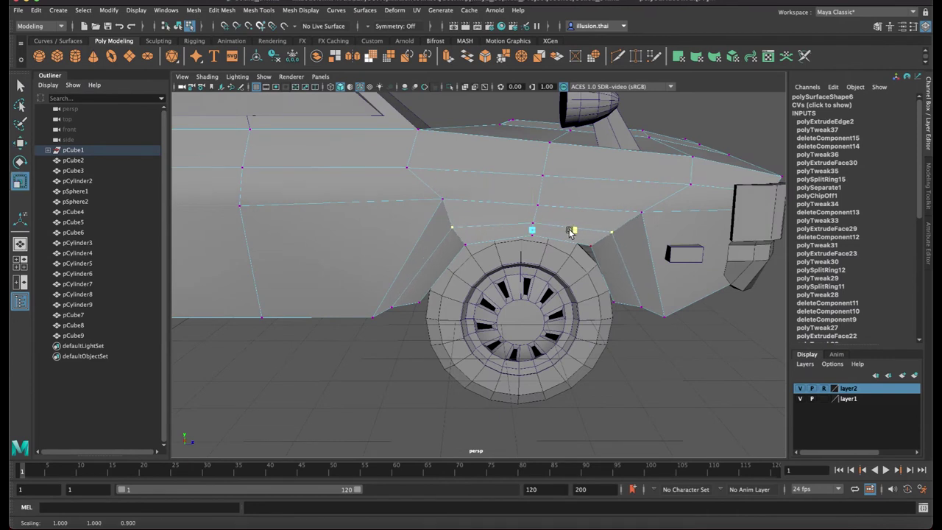
{"action": "mouse_move", "coordinate": [518, 272]}
{"action": "left_mouse_down", "text": "alt"}
{"action": "mouse_move", "coordinate": [645, 254]}
{"action": "mouse_move", "coordinate": [435, 252]}
{"action": "mouse_move", "coordinate": [523, 246]}
{"action": "left_mouse_up", "text": "alt"}
{"action": "right_click_drag", "start_coordinate": [522, 245], "coordinate": [542, 232]}
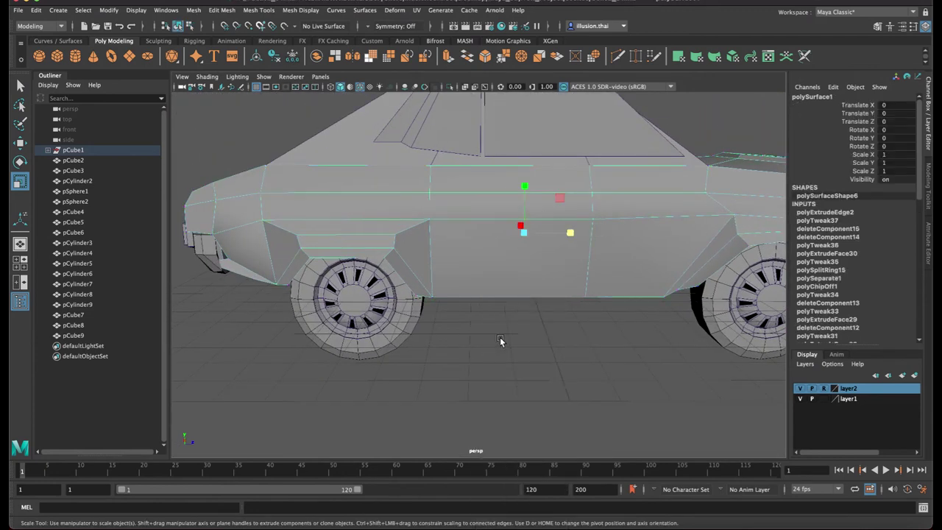
Insert a horizontal edge loop along the car body's side above the wheels with Insert Edge Loop
{"action": "left_click", "coordinate": [261, 11]}
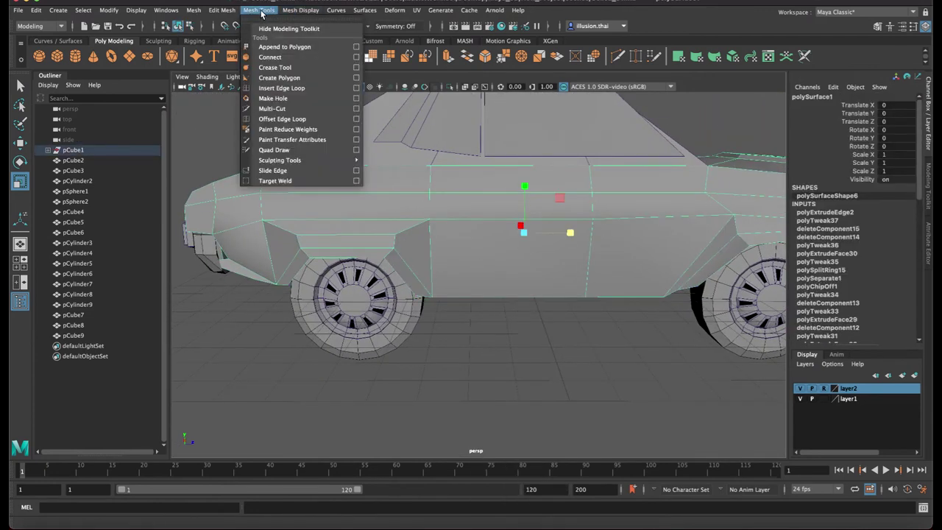
{"action": "left_click", "coordinate": [283, 89]}
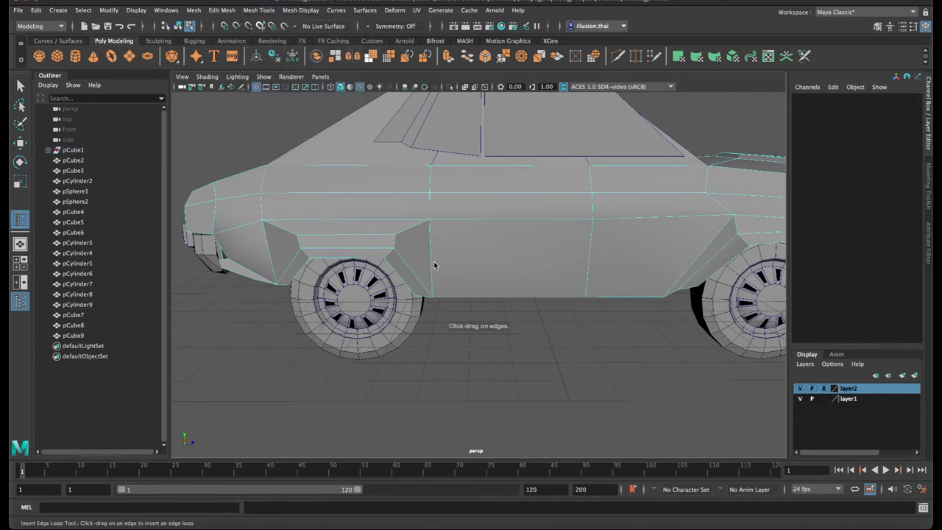
{"action": "left_click", "coordinate": [434, 261]}
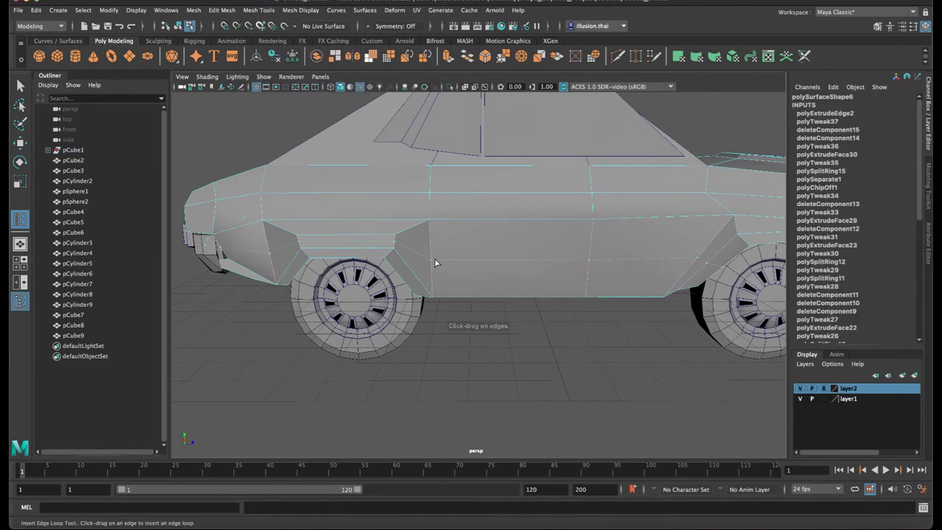
{"action": "left_click", "coordinate": [435, 262]}
{"action": "key", "text": "q"}
{"action": "right_click_drag", "start_coordinate": [476, 249], "coordinate": [504, 239]}
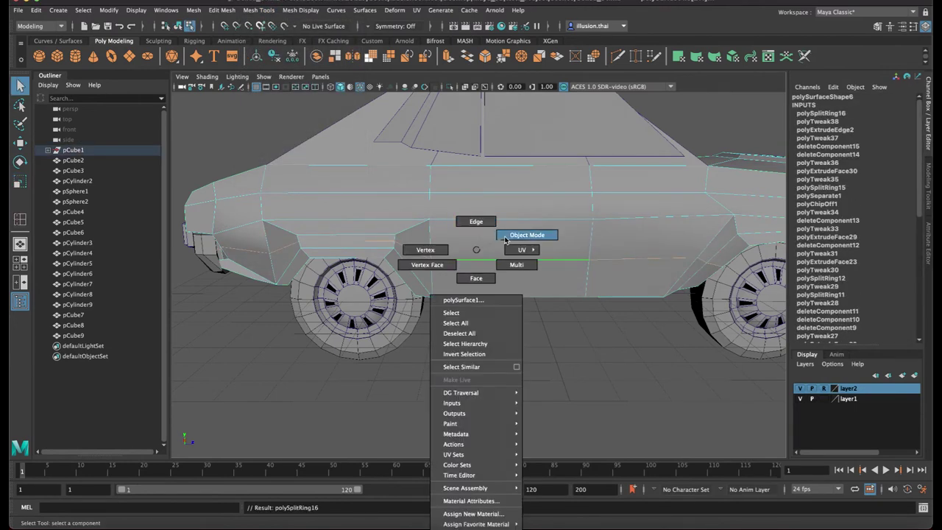
{"action": "mouse_move", "coordinate": [651, 368]}
{"action": "left_mouse_down", "text": "alt"}
{"action": "mouse_move", "coordinate": [498, 342]}
{"action": "mouse_move", "coordinate": [509, 341]}
{"action": "mouse_move", "coordinate": [483, 346]}
{"action": "mouse_move", "coordinate": [481, 309]}
{"action": "mouse_move", "coordinate": [500, 287]}
{"action": "mouse_move", "coordinate": [496, 295]}
{"action": "mouse_move", "coordinate": [547, 305]}
{"action": "mouse_move", "coordinate": [458, 304]}
{"action": "left_mouse_up", "text": "alt"}
{"action": "right_click_drag", "start_coordinate": [459, 305], "coordinate": [642, 324], "text": "alt"}
{"action": "mouse_move", "coordinate": [642, 324]}
{"action": "left_mouse_down", "text": "alt"}
{"action": "mouse_move", "coordinate": [558, 300]}
{"action": "mouse_move", "coordinate": [564, 295]}
{"action": "left_mouse_up", "text": "alt"}
{"action": "right_click", "coordinate": [533, 221]}
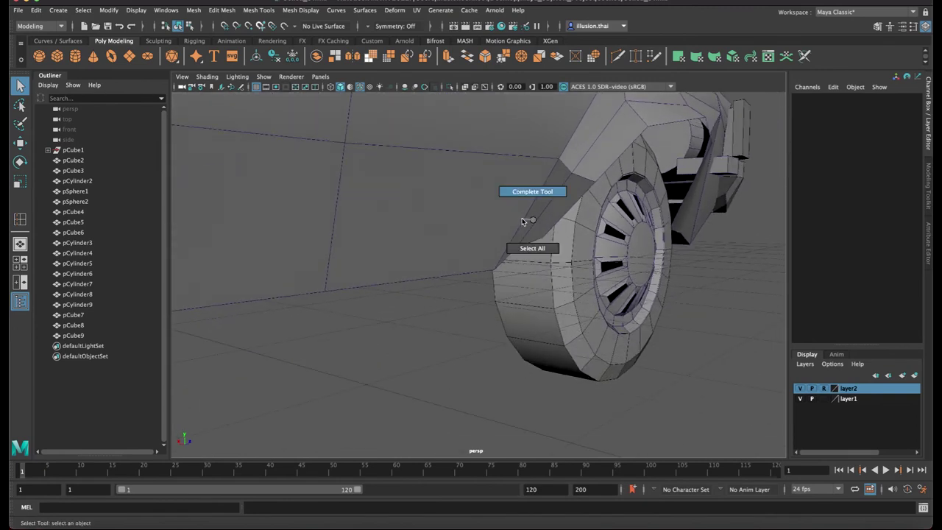
Lower the fender's bottom vertex and move it onto the wheel's edge
{"action": "left_click", "coordinate": [457, 250]}
{"action": "right_click_drag", "start_coordinate": [469, 234], "coordinate": [416, 231]}
{"action": "mouse_move", "coordinate": [417, 231]}
{"action": "left_mouse_down", "text": "alt"}
{"action": "mouse_move", "coordinate": [484, 260]}
{"action": "mouse_move", "coordinate": [459, 253]}
{"action": "left_mouse_up", "text": "alt"}
{"action": "left_click", "coordinate": [477, 263]}
{"action": "key", "text": "w"}
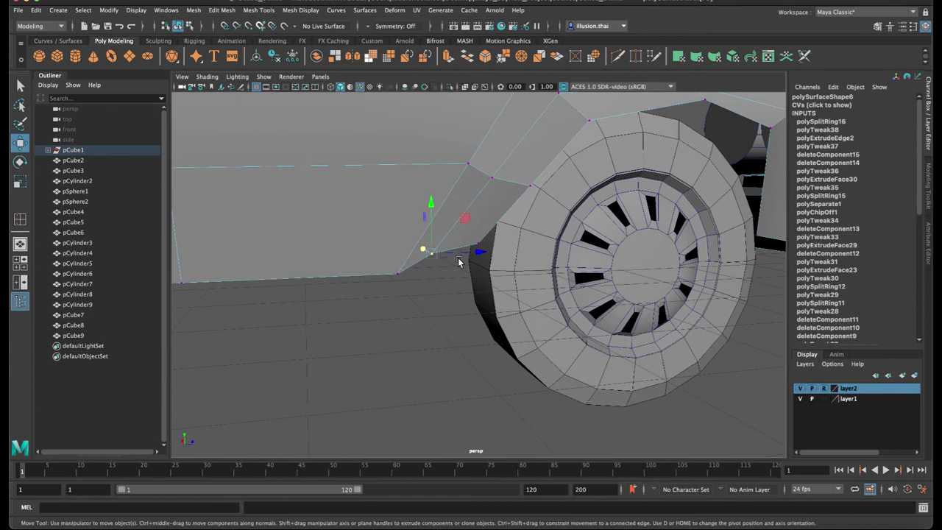
{"action": "left_click_drag", "start_coordinate": [431, 204], "coordinate": [431, 211]}
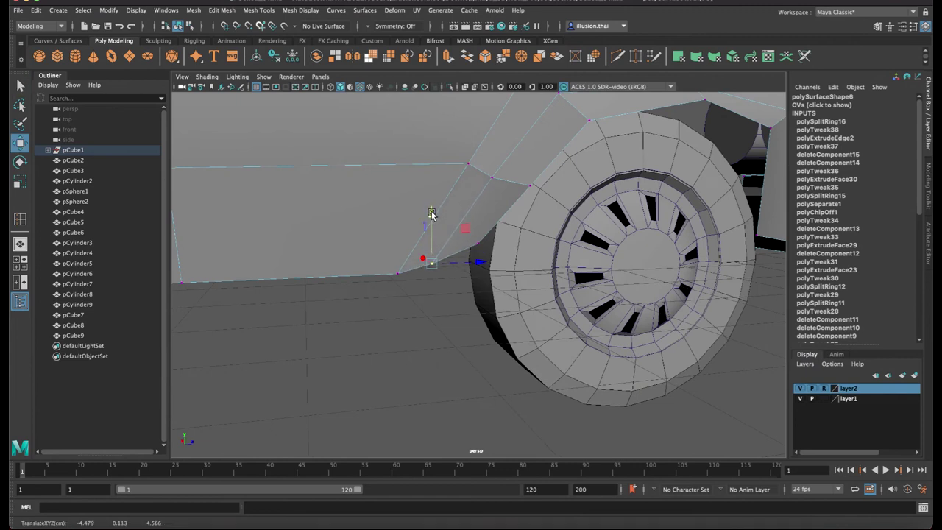
{"action": "mouse_move", "coordinate": [480, 238]}
{"action": "left_mouse_down"}
{"action": "mouse_move", "coordinate": [524, 234]}
{"action": "mouse_move", "coordinate": [540, 200]}
{"action": "left_mouse_up"}
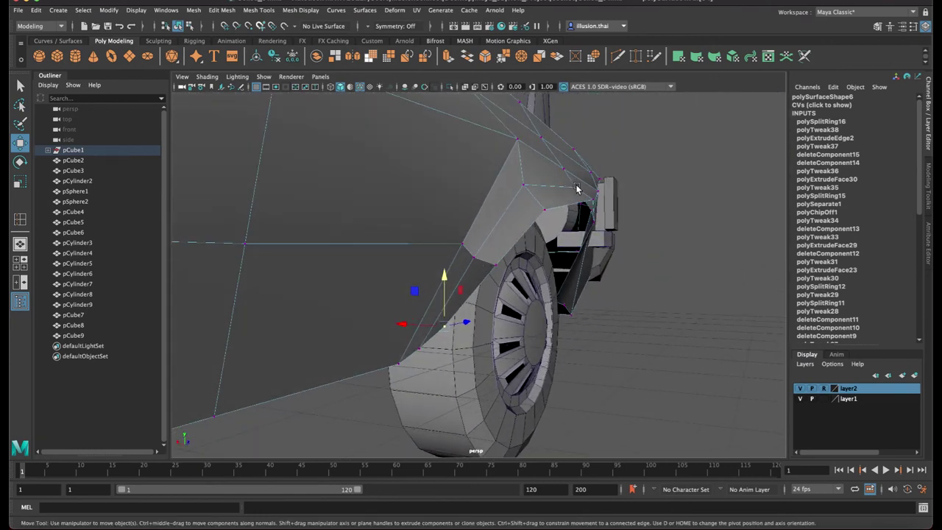
{"action": "left_click_drag", "start_coordinate": [574, 214], "coordinate": [578, 156], "text": "alt"}
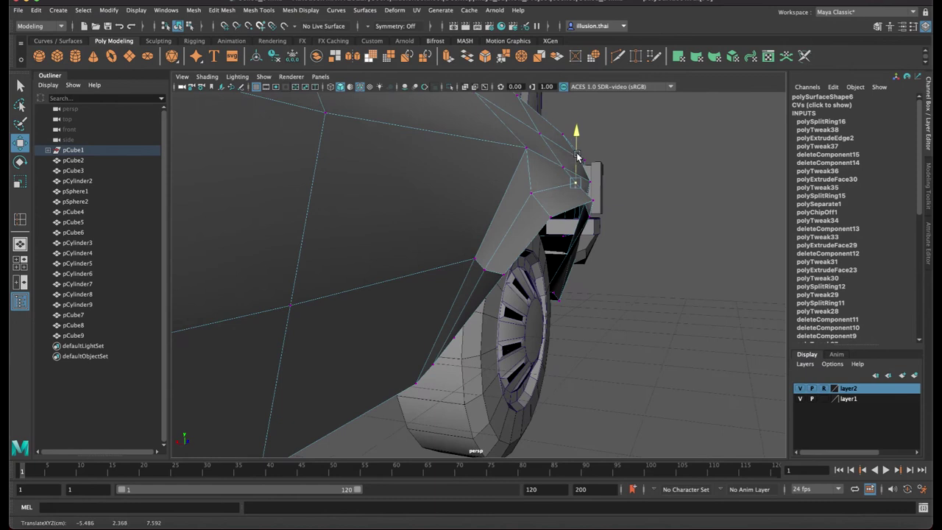
Slide the front fender vertex sideways and nudge its neighbouring vertex to the left
{"action": "left_click", "coordinate": [533, 199]}
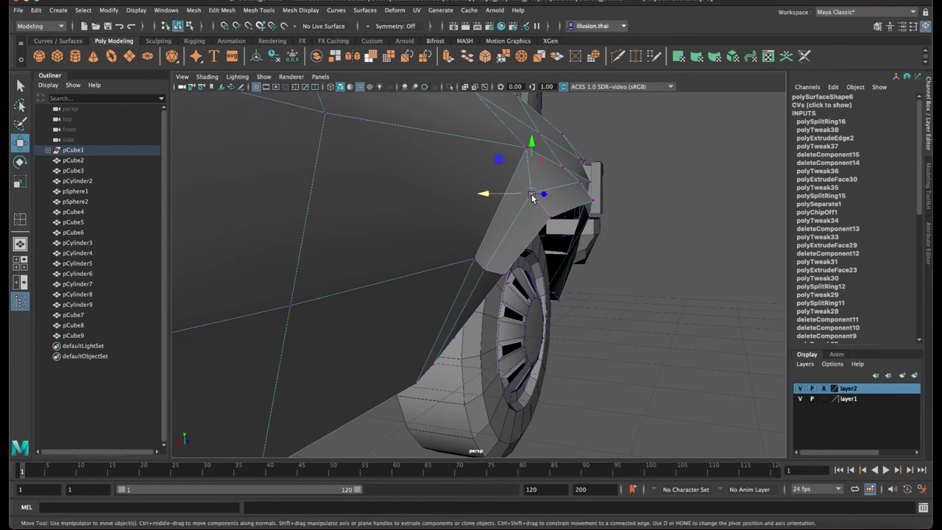
{"action": "left_click_drag", "start_coordinate": [534, 166], "coordinate": [524, 207], "text": "alt"}
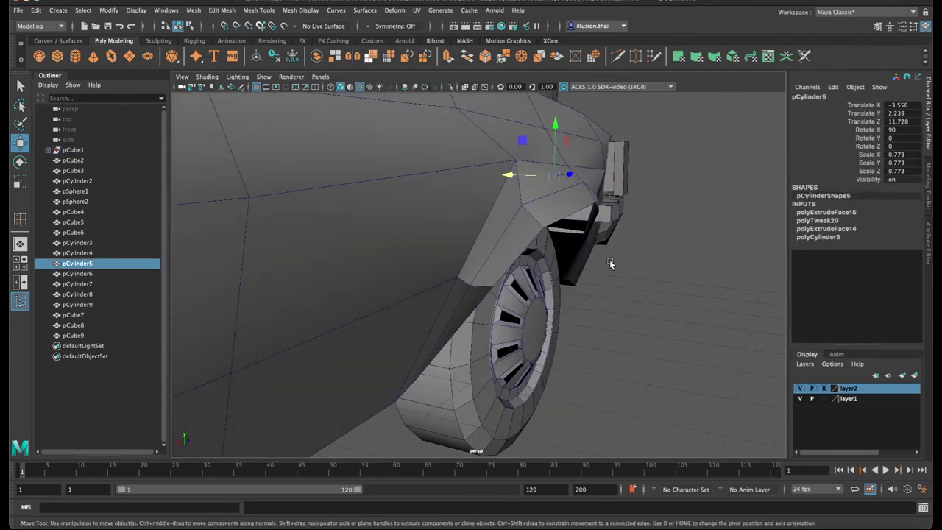
{"action": "right_click", "coordinate": [524, 207]}
{"action": "left_click", "coordinate": [505, 204]}
{"action": "mouse_move", "coordinate": [476, 201]}
{"action": "left_mouse_down", "text": "alt"}
{"action": "mouse_move", "coordinate": [409, 237]}
{"action": "mouse_move", "coordinate": [432, 204]}
{"action": "mouse_move", "coordinate": [422, 198]}
{"action": "mouse_move", "coordinate": [557, 213]}
{"action": "left_mouse_up", "text": "alt"}
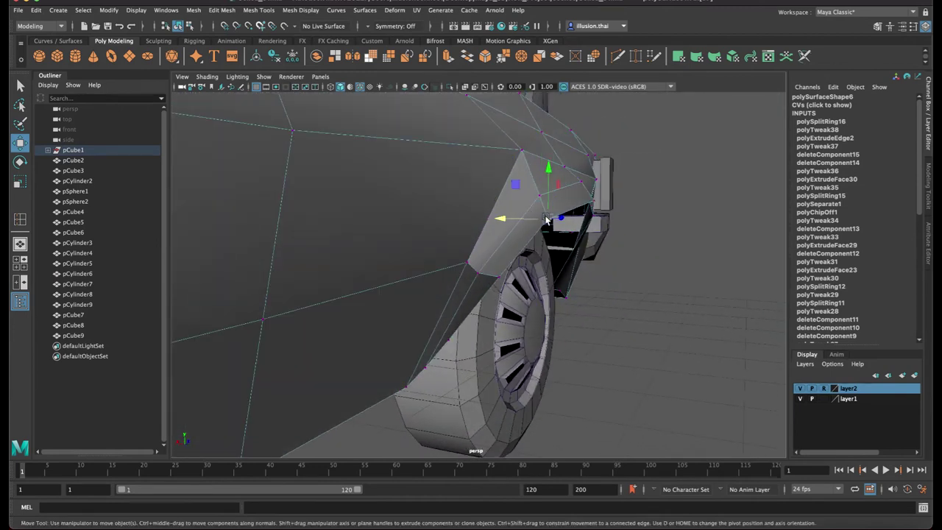
{"action": "left_click_drag", "start_coordinate": [501, 218], "coordinate": [508, 220]}
{"action": "left_click", "coordinate": [500, 275]}
{"action": "left_click_drag", "start_coordinate": [471, 277], "coordinate": [452, 245]}
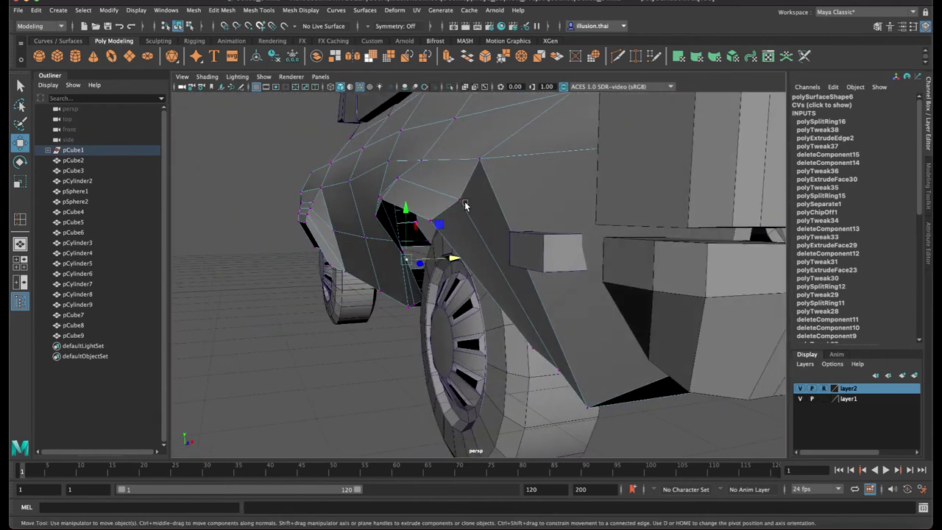
Shift a fender vertex along X to flare the arch, then return to Object Mode
{"action": "left_click_drag", "start_coordinate": [462, 206], "coordinate": [472, 184], "text": "alt"}
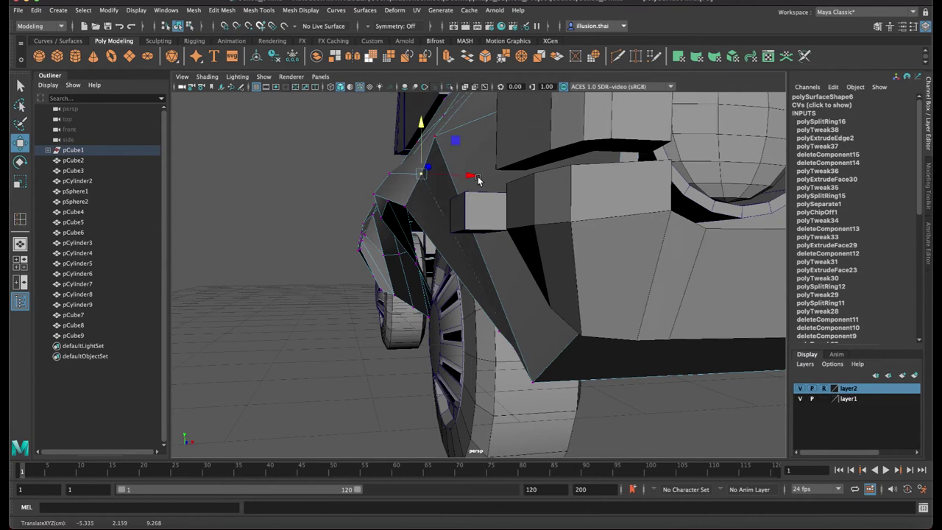
{"action": "mouse_move", "coordinate": [434, 140]}
{"action": "left_mouse_down", "text": "alt"}
{"action": "mouse_move", "coordinate": [431, 157]}
{"action": "mouse_move", "coordinate": [451, 168]}
{"action": "left_mouse_up", "text": "alt"}
{"action": "left_click_drag", "start_coordinate": [479, 214], "coordinate": [518, 221], "text": "alt"}
{"action": "right_click_drag", "start_coordinate": [517, 220], "coordinate": [650, 218], "text": "alt"}
{"action": "mouse_move", "coordinate": [728, 193]}
{"action": "left_mouse_down"}
{"action": "mouse_move", "coordinate": [664, 200]}
{"action": "mouse_move", "coordinate": [714, 257]}
{"action": "left_mouse_up"}
{"action": "mouse_move", "coordinate": [637, 232]}
{"action": "left_mouse_down", "text": "alt"}
{"action": "mouse_move", "coordinate": [615, 257]}
{"action": "mouse_move", "coordinate": [557, 259]}
{"action": "left_mouse_up", "text": "alt"}
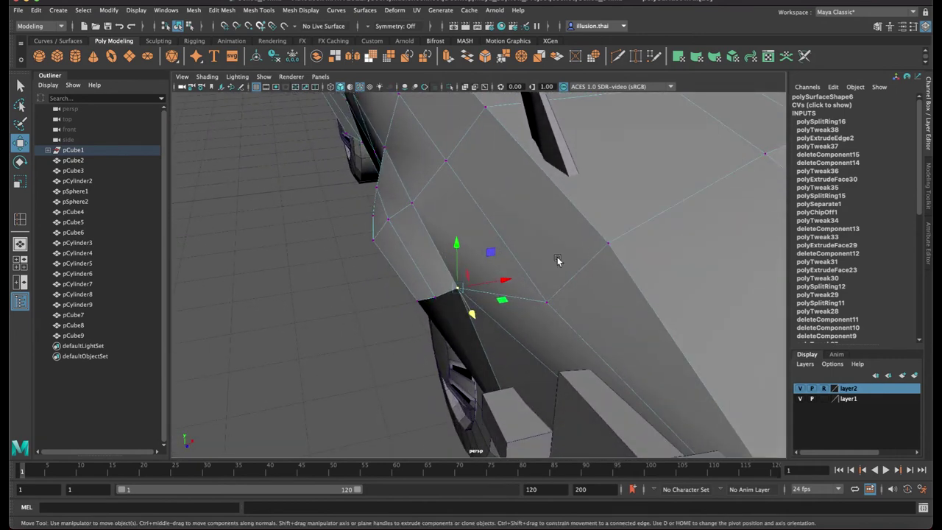
{"action": "mouse_move", "coordinate": [505, 280]}
{"action": "left_mouse_down"}
{"action": "mouse_move", "coordinate": [585, 276]}
{"action": "mouse_move", "coordinate": [475, 276]}
{"action": "mouse_move", "coordinate": [481, 269]}
{"action": "mouse_move", "coordinate": [590, 318]}
{"action": "mouse_move", "coordinate": [590, 296]}
{"action": "mouse_move", "coordinate": [611, 272]}
{"action": "mouse_move", "coordinate": [556, 269]}
{"action": "left_mouse_up"}
{"action": "right_click", "coordinate": [511, 248]}
{"action": "left_click", "coordinate": [559, 231]}
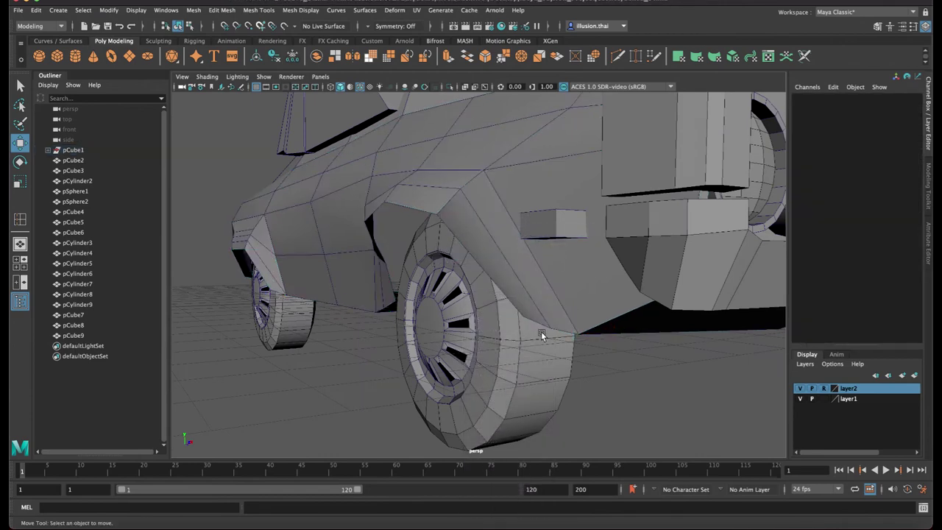
{"action": "scroll", "coordinate": [527, 310], "scroll_direction": "up", "scroll_amount": 3}
{"action": "mouse_move", "coordinate": [527, 309]}
{"action": "left_mouse_down", "text": "alt"}
{"action": "mouse_move", "coordinate": [488, 255]}
{"action": "mouse_move", "coordinate": [511, 248]}
{"action": "mouse_move", "coordinate": [507, 272]}
{"action": "mouse_move", "coordinate": [470, 269]}
{"action": "mouse_move", "coordinate": [463, 257]}
{"action": "left_mouse_up", "text": "alt"}
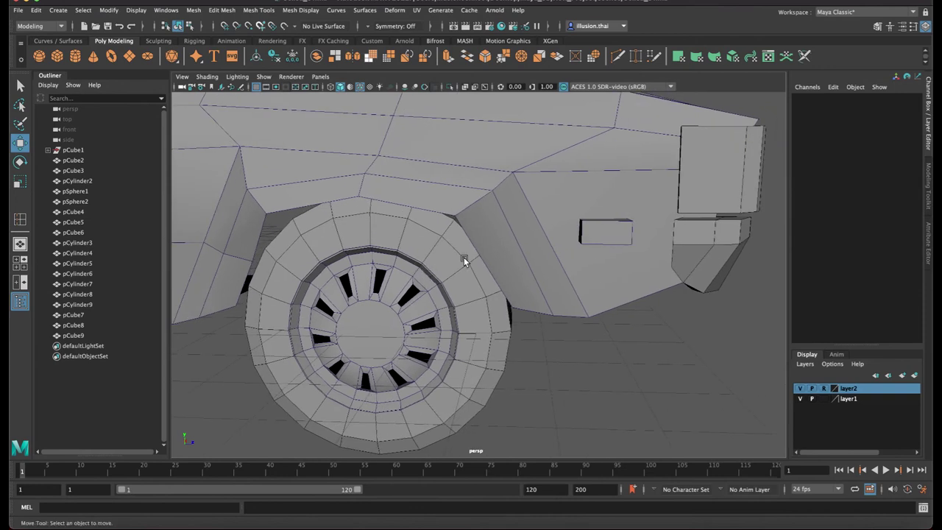
Insert an extra edge loop through the car body near the front fender
{"action": "left_click", "coordinate": [490, 242]}
{"action": "left_click", "coordinate": [272, 13]}
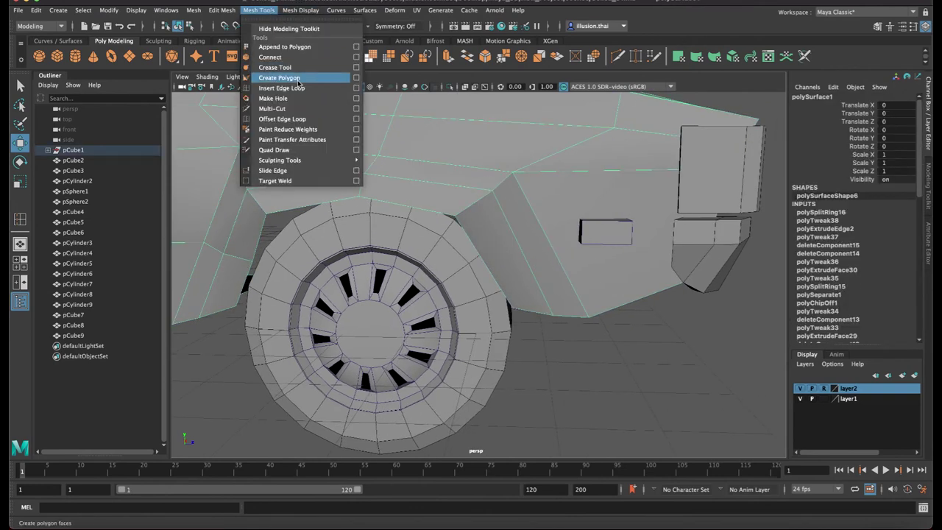
{"action": "left_click", "coordinate": [304, 90]}
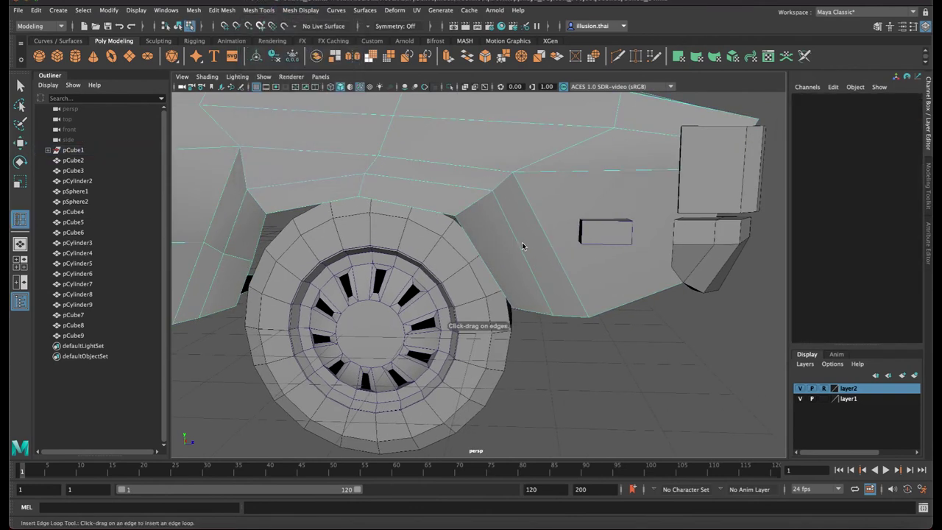
{"action": "left_click", "coordinate": [520, 252]}
{"action": "left_click", "coordinate": [523, 255]}
{"action": "key", "text": "q"}
{"action": "right_click_drag", "start_coordinate": [566, 262], "coordinate": [618, 246]}
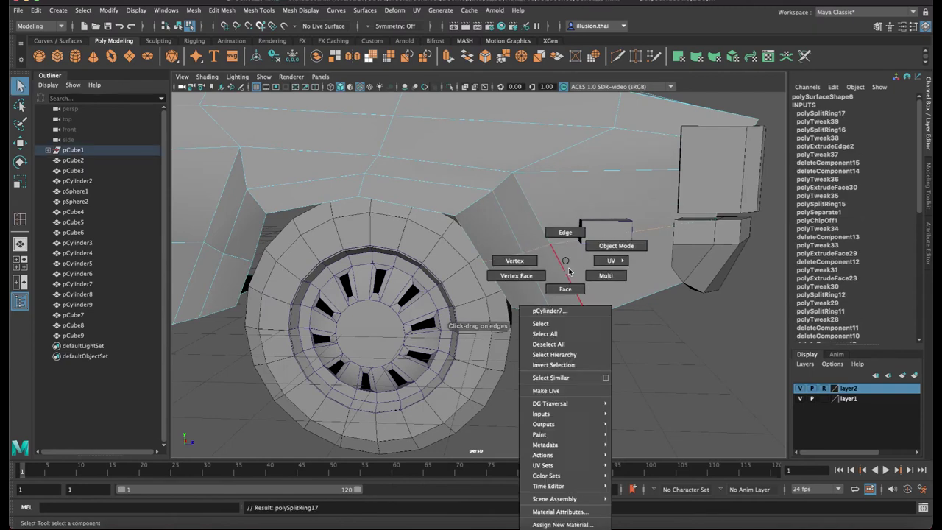
Switch the body to vertex mode and select a lower wheel-arch vertex to move
{"action": "left_click", "coordinate": [660, 376]}
{"action": "left_click", "coordinate": [582, 280]}
{"action": "mouse_move", "coordinate": [526, 273]}
{"action": "left_mouse_down", "text": "alt"}
{"action": "mouse_move", "coordinate": [490, 275]}
{"action": "mouse_move", "coordinate": [521, 275]}
{"action": "left_mouse_up", "text": "alt"}
{"action": "mouse_move", "coordinate": [521, 275]}
{"action": "right_mouse_down", "text": "alt"}
{"action": "mouse_move", "coordinate": [415, 248]}
{"action": "mouse_move", "coordinate": [497, 253]}
{"action": "right_mouse_up", "text": "alt"}
{"action": "left_click_drag", "start_coordinate": [497, 253], "coordinate": [413, 203], "text": "alt"}
{"action": "right_click_drag", "start_coordinate": [414, 203], "coordinate": [397, 203]}
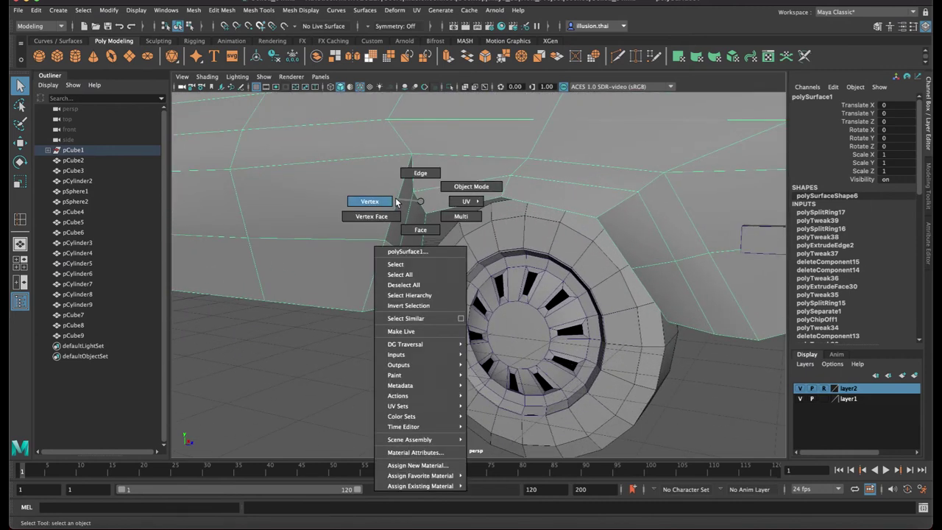
{"action": "mouse_move", "coordinate": [404, 208]}
{"action": "left_mouse_down", "text": "alt"}
{"action": "mouse_move", "coordinate": [392, 212]}
{"action": "mouse_move", "coordinate": [463, 184]}
{"action": "mouse_move", "coordinate": [540, 181]}
{"action": "mouse_move", "coordinate": [520, 204]}
{"action": "mouse_move", "coordinate": [451, 228]}
{"action": "mouse_move", "coordinate": [424, 253]}
{"action": "mouse_move", "coordinate": [374, 261]}
{"action": "mouse_move", "coordinate": [479, 204]}
{"action": "mouse_move", "coordinate": [503, 210]}
{"action": "mouse_move", "coordinate": [483, 204]}
{"action": "left_mouse_up", "text": "alt"}
{"action": "key", "text": "w"}
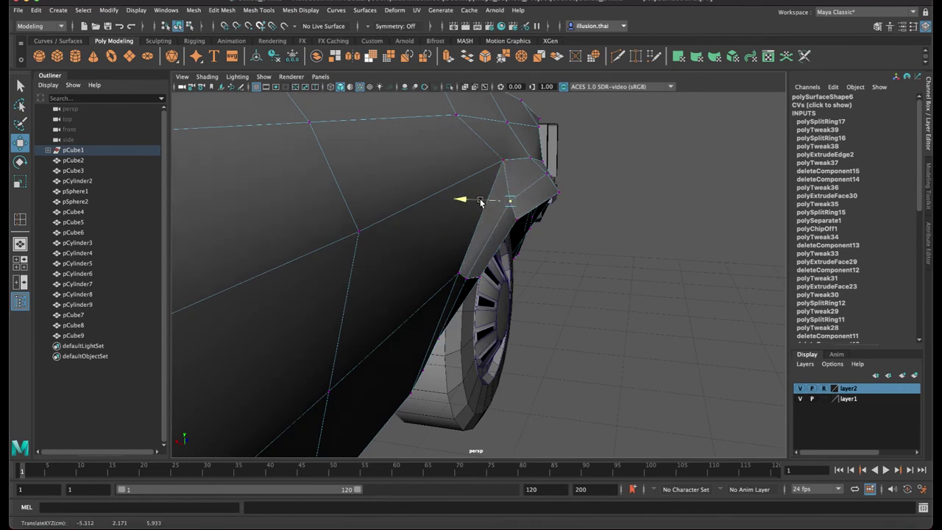
Select the vertex at the wheel arch's upper corner and start raising it
{"action": "left_click", "coordinate": [542, 193]}
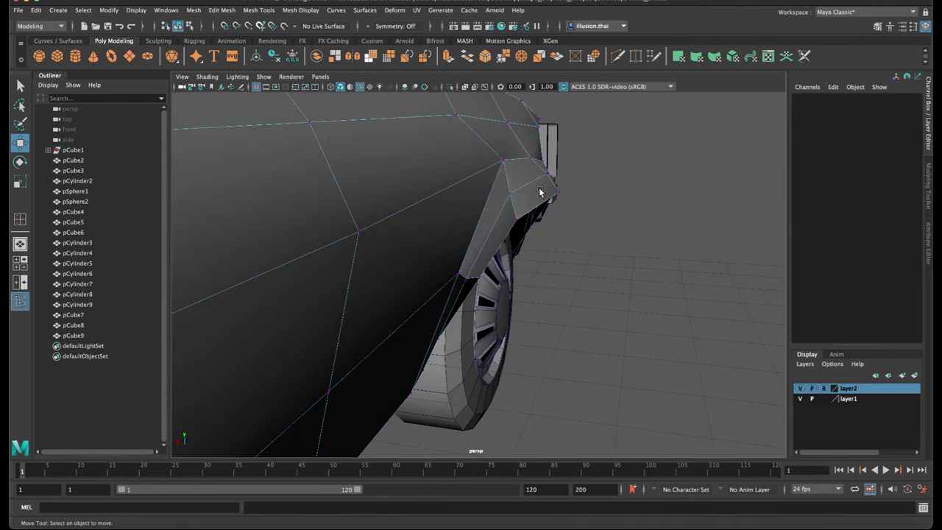
{"action": "right_click_drag", "start_coordinate": [542, 194], "coordinate": [589, 173]}
{"action": "mouse_move", "coordinate": [620, 245]}
{"action": "left_mouse_down", "text": "alt"}
{"action": "mouse_move", "coordinate": [520, 238]}
{"action": "mouse_move", "coordinate": [521, 248]}
{"action": "mouse_move", "coordinate": [464, 206]}
{"action": "left_mouse_up", "text": "alt"}
{"action": "mouse_move", "coordinate": [420, 165]}
{"action": "right_mouse_down"}
{"action": "mouse_move", "coordinate": [420, 138]}
{"action": "mouse_move", "coordinate": [420, 147]}
{"action": "right_mouse_up"}
{"action": "left_click", "coordinate": [419, 153]}
{"action": "left_click_drag", "start_coordinate": [418, 153], "coordinate": [515, 170], "text": "alt"}
{"action": "mouse_move", "coordinate": [473, 131]}
{"action": "left_mouse_down"}
{"action": "mouse_move", "coordinate": [472, 197]}
{"action": "mouse_move", "coordinate": [399, 195]}
{"action": "mouse_move", "coordinate": [393, 185]}
{"action": "mouse_move", "coordinate": [595, 198]}
{"action": "mouse_move", "coordinate": [514, 200]}
{"action": "mouse_move", "coordinate": [557, 196]}
{"action": "mouse_move", "coordinate": [545, 192]}
{"action": "left_mouse_up"}
Nudge the left and right arch-corner vertices slightly upward, then return to Object Mode
{"action": "mouse_move", "coordinate": [544, 191]}
{"action": "middle_mouse_down", "text": "alt"}
{"action": "mouse_move", "coordinate": [509, 196]}
{"action": "mouse_move", "coordinate": [553, 182]}
{"action": "middle_mouse_up", "text": "alt"}
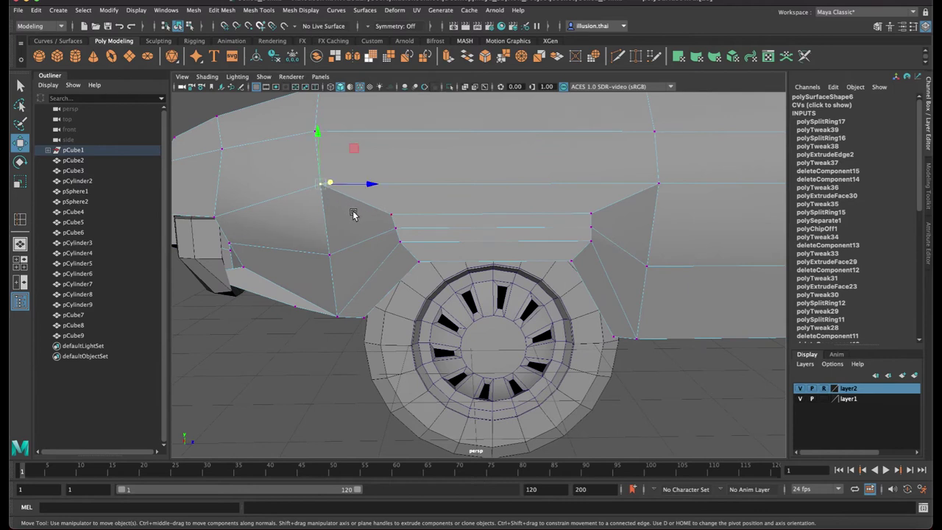
{"action": "left_click_drag", "start_coordinate": [318, 141], "coordinate": [318, 137]}
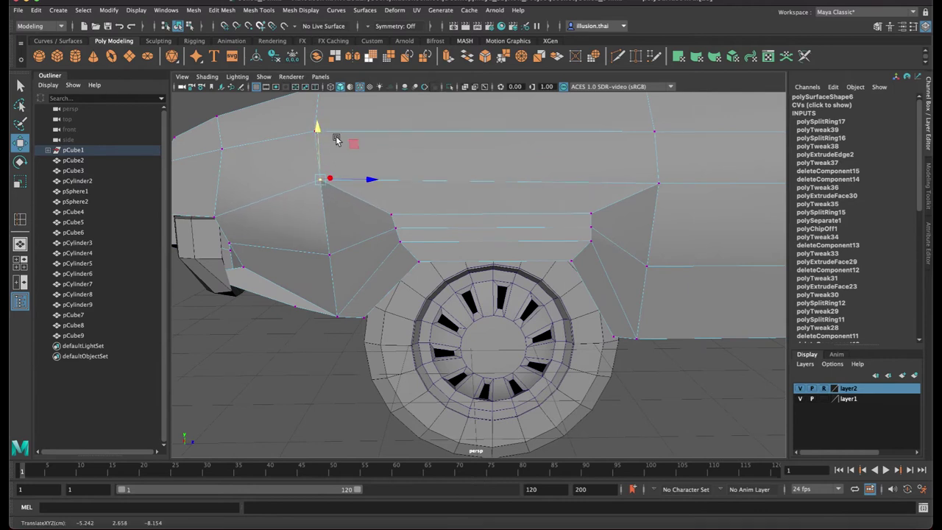
{"action": "left_click", "coordinate": [657, 185]}
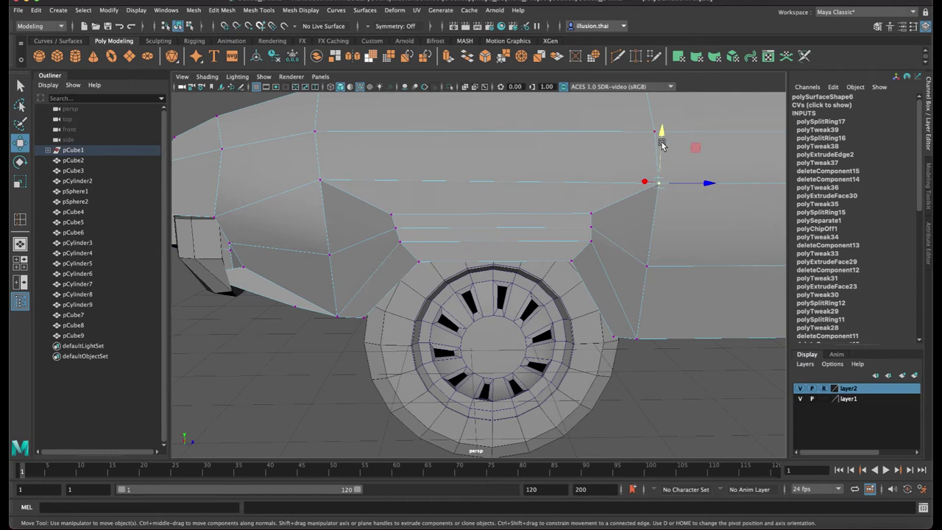
{"action": "left_click_drag", "start_coordinate": [667, 152], "coordinate": [661, 143]}
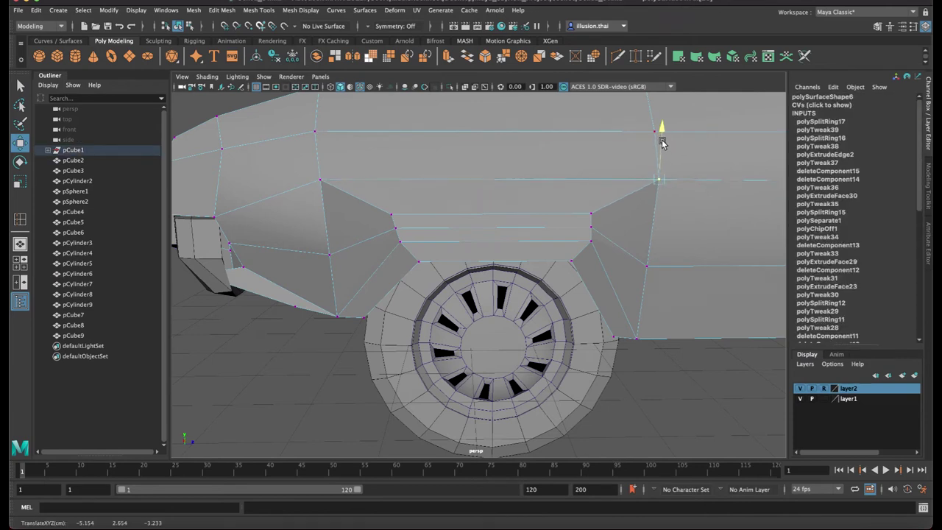
{"action": "right_click_drag", "start_coordinate": [581, 155], "coordinate": [640, 137]}
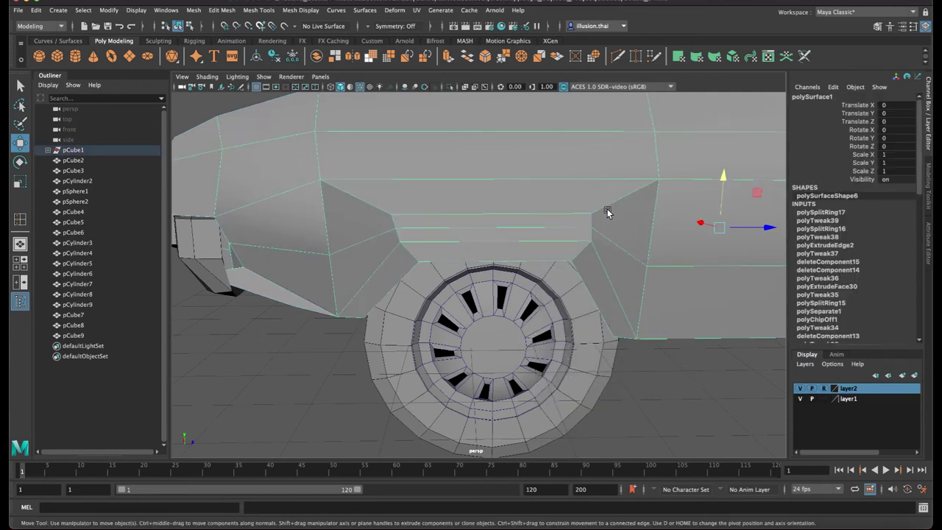
{"action": "left_click", "coordinate": [261, 10]}
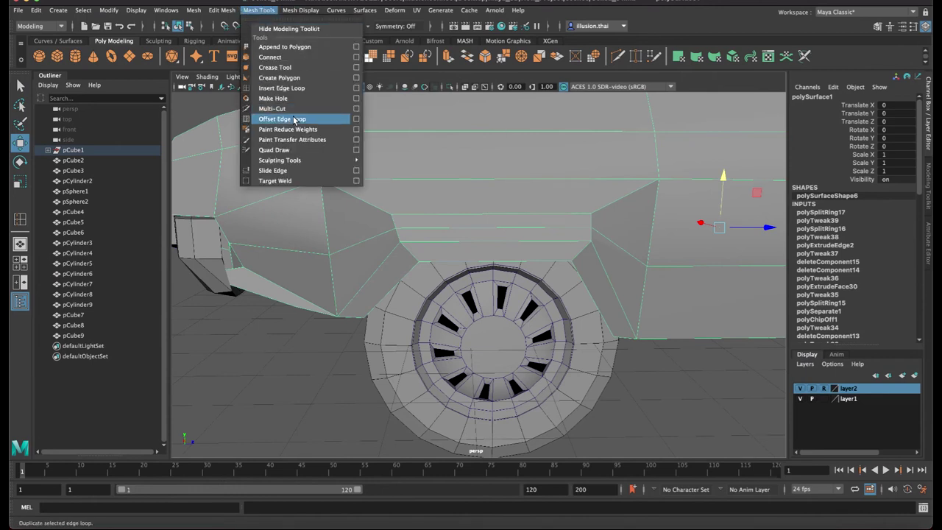
Insert an edge loop beside the wheel arch, then try an Offset Edge Loop and undo it
{"action": "left_click", "coordinate": [294, 88]}
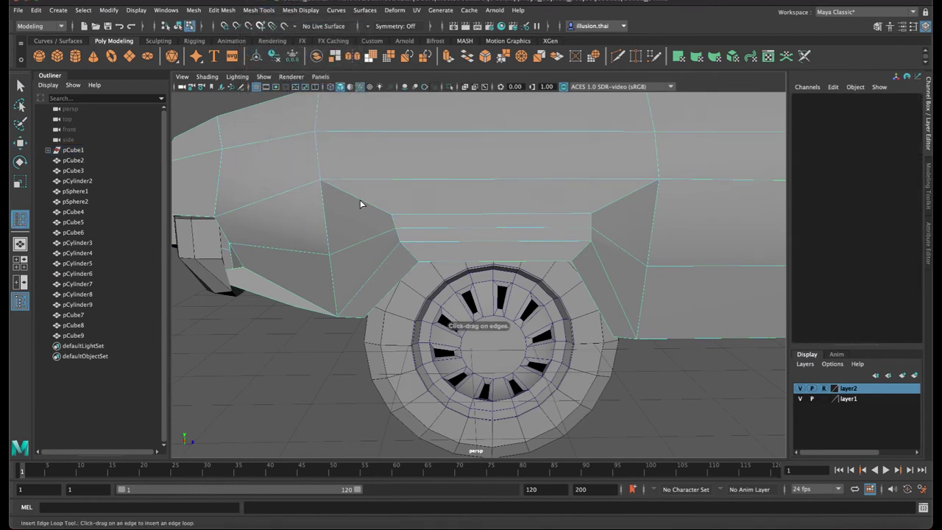
{"action": "left_click", "coordinate": [347, 198]}
{"action": "key", "text": "ctrl+c"}
{"action": "left_click", "coordinate": [220, 11]}
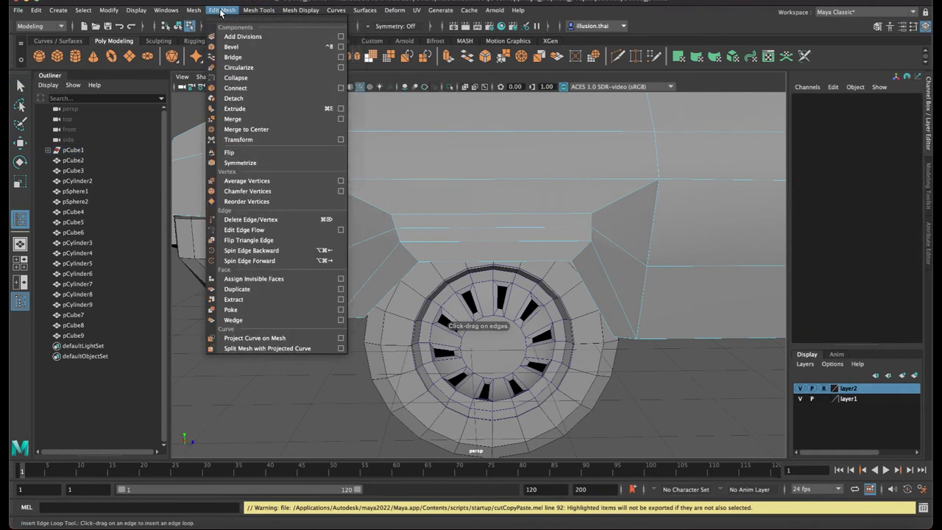
{"action": "left_click", "coordinate": [275, 119]}
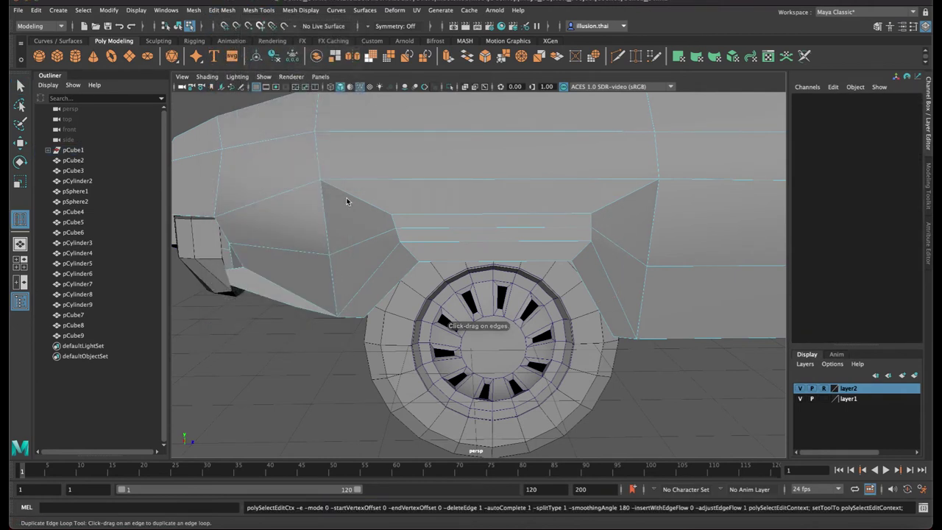
{"action": "left_click", "coordinate": [360, 204]}
{"action": "key", "text": "ctrl+c"}
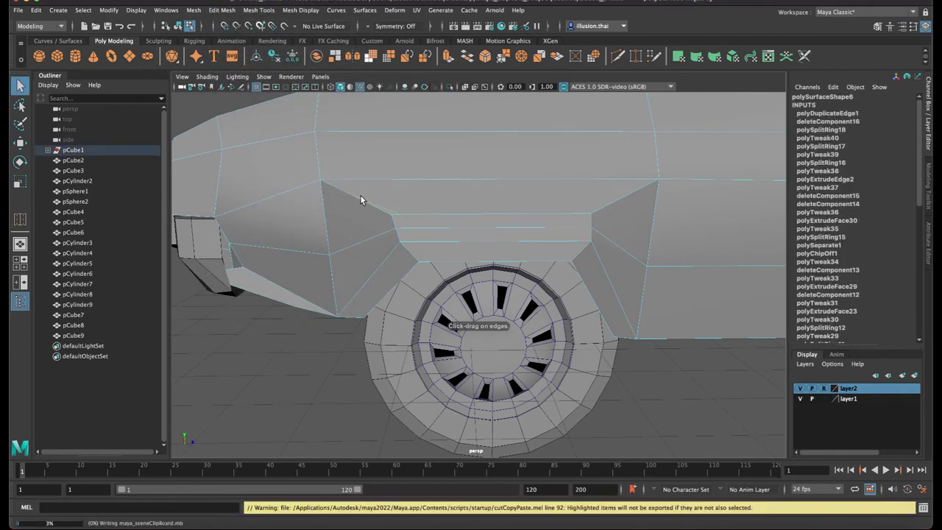
{"action": "key", "text": "ctrl+z"}
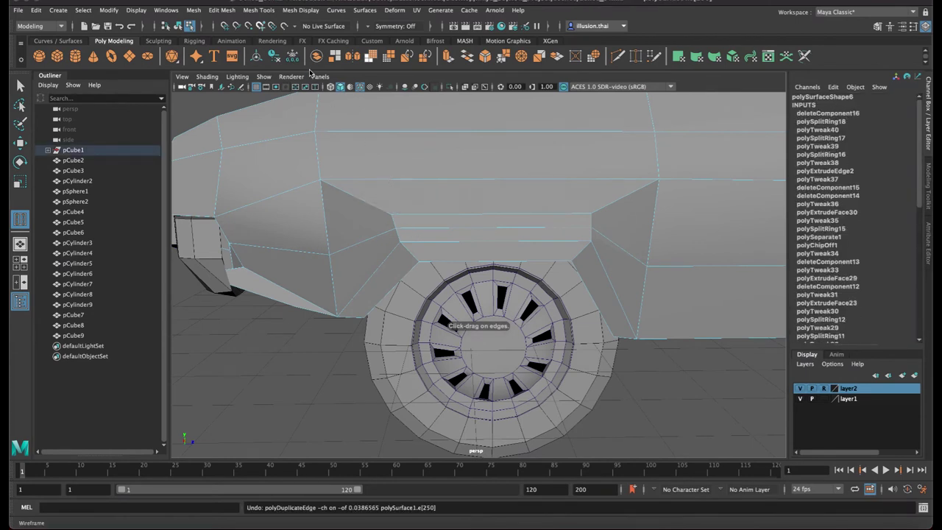
Try inserting further edge loops on the body and undo each, keeping only the first loop
{"action": "left_click", "coordinate": [231, 11]}
{"action": "left_click", "coordinate": [293, 89]}
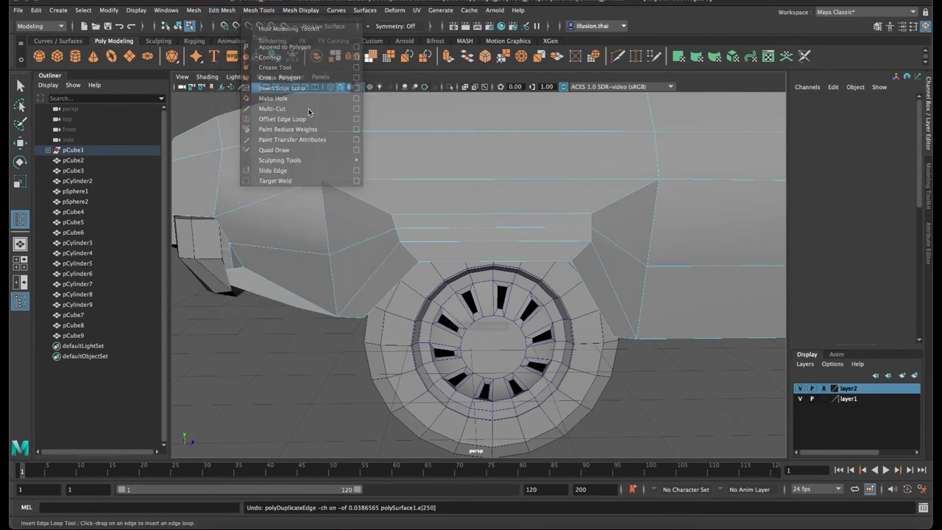
{"action": "left_click_drag", "start_coordinate": [325, 204], "coordinate": [323, 200]}
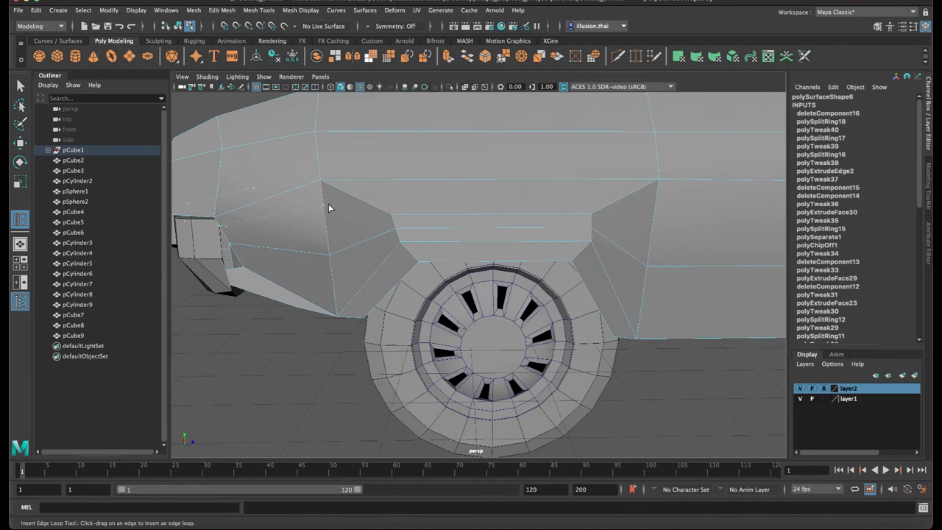
{"action": "left_click", "coordinate": [328, 203]}
{"action": "left_click_drag", "start_coordinate": [389, 221], "coordinate": [431, 234], "text": "alt"}
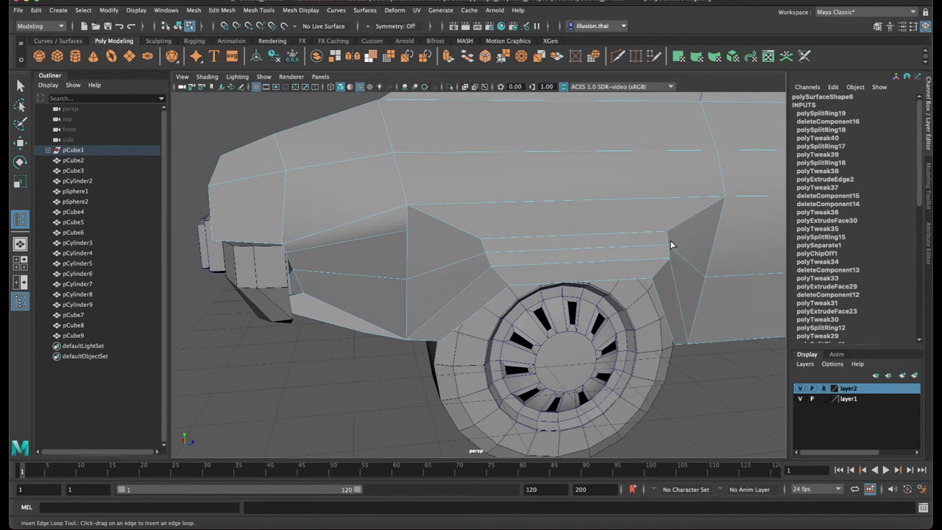
{"action": "key", "text": "ctrl+z"}
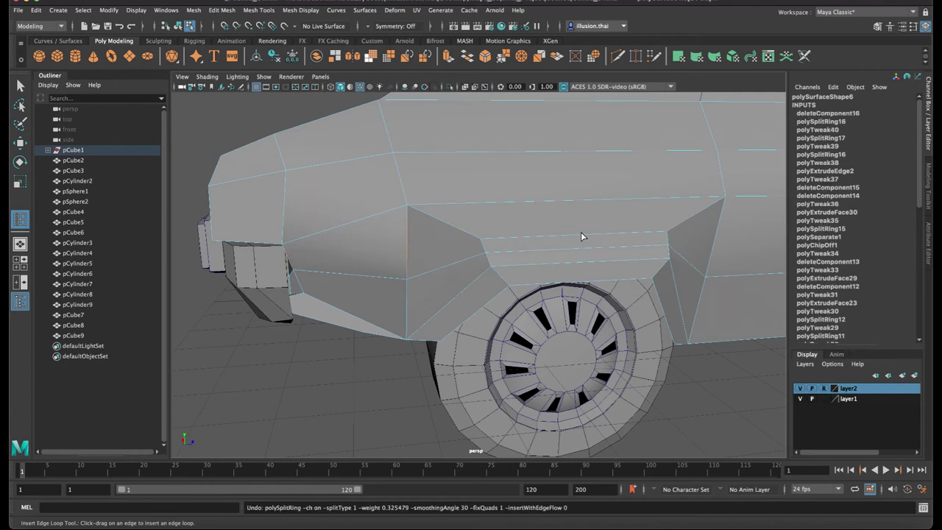
{"action": "left_click", "coordinate": [577, 237]}
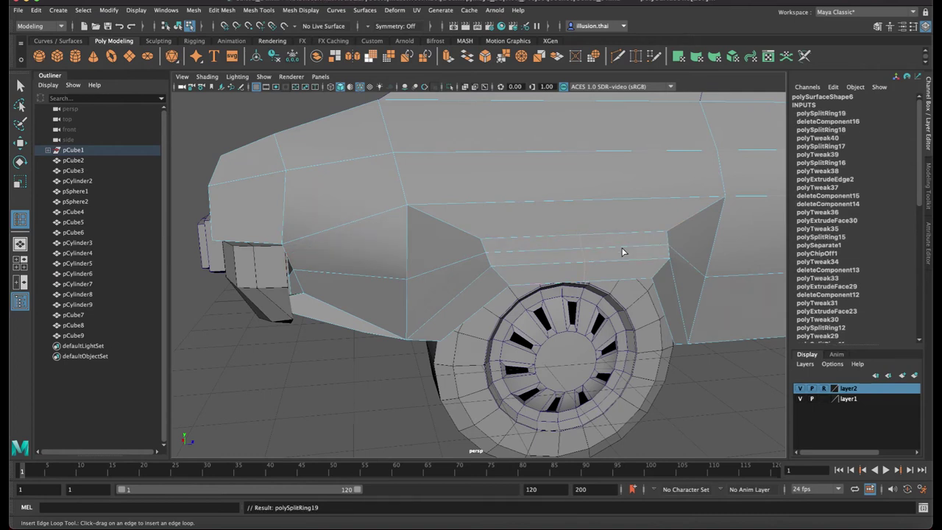
{"action": "mouse_move", "coordinate": [598, 233]}
{"action": "left_mouse_down", "text": "alt"}
{"action": "mouse_move", "coordinate": [543, 215]}
{"action": "mouse_move", "coordinate": [557, 221]}
{"action": "left_mouse_up", "text": "alt"}
{"action": "key", "text": "ctrl+z"}
Select the window piece pCube2 together with the side window pCube3
{"action": "key", "text": "q"}
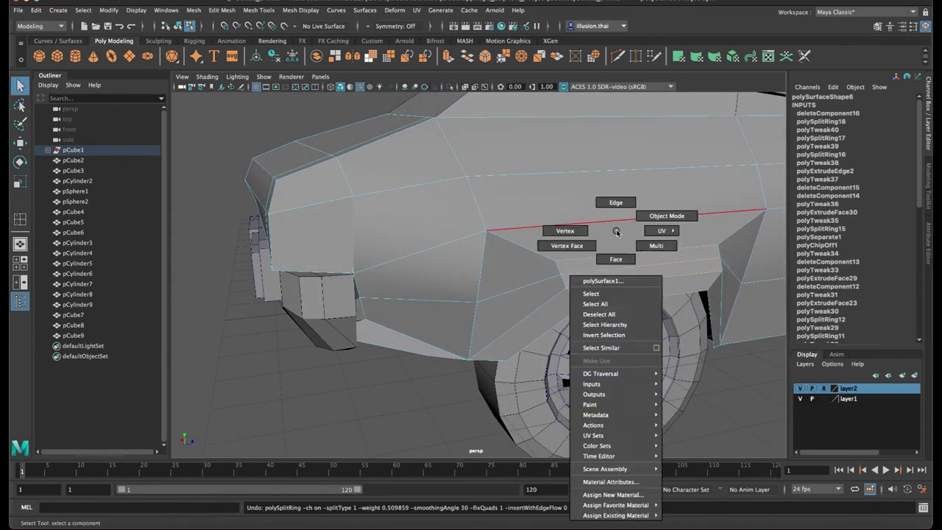
{"action": "right_click_drag", "start_coordinate": [614, 234], "coordinate": [666, 214]}
{"action": "mouse_move", "coordinate": [666, 214]}
{"action": "left_mouse_down", "text": "alt"}
{"action": "mouse_move", "coordinate": [609, 318]}
{"action": "mouse_move", "coordinate": [635, 317]}
{"action": "mouse_move", "coordinate": [533, 315]}
{"action": "left_mouse_up", "text": "alt"}
{"action": "scroll", "coordinate": [462, 319], "scroll_direction": "up", "scroll_amount": 5}
{"action": "mouse_move", "coordinate": [463, 320]}
{"action": "left_mouse_down", "text": "alt"}
{"action": "mouse_move", "coordinate": [450, 318]}
{"action": "mouse_move", "coordinate": [492, 302]}
{"action": "mouse_move", "coordinate": [486, 294]}
{"action": "mouse_move", "coordinate": [515, 218]}
{"action": "mouse_move", "coordinate": [425, 210]}
{"action": "mouse_move", "coordinate": [448, 190]}
{"action": "mouse_move", "coordinate": [427, 242]}
{"action": "mouse_move", "coordinate": [374, 237]}
{"action": "mouse_move", "coordinate": [392, 252]}
{"action": "mouse_move", "coordinate": [437, 257]}
{"action": "left_mouse_up", "text": "alt"}
{"action": "scroll", "coordinate": [493, 302], "scroll_direction": "down", "scroll_amount": 3}
{"action": "scroll", "coordinate": [489, 298], "scroll_direction": "up", "scroll_amount": 2}
{"action": "left_click", "coordinate": [455, 170]}
{"action": "left_click", "coordinate": [393, 235], "text": "shift"}
{"action": "right_click_drag", "start_coordinate": [437, 258], "coordinate": [557, 218]}
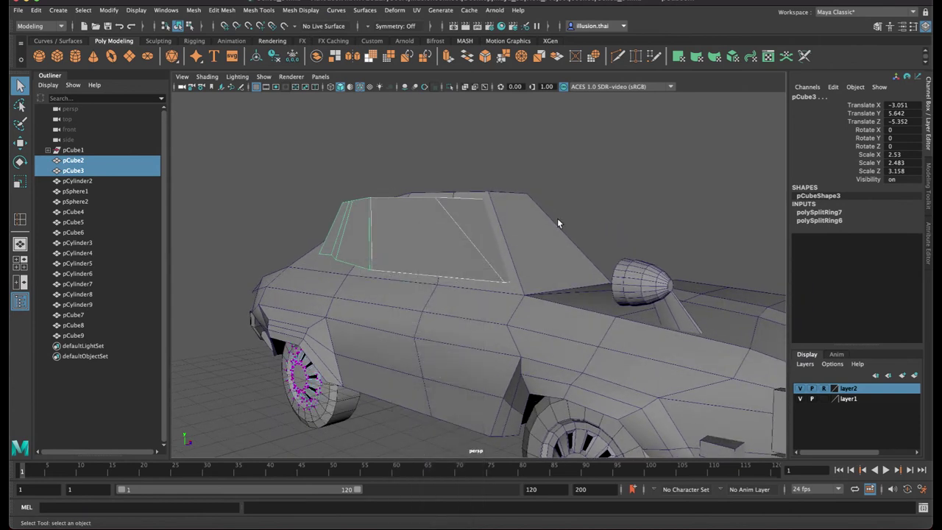
Narrow the selection to pCube2 alone and switch it to Edge mode
{"action": "left_click", "coordinate": [421, 236]}
{"action": "left_click_drag", "start_coordinate": [421, 236], "coordinate": [435, 249], "text": "alt"}
{"action": "right_click", "coordinate": [436, 248]}
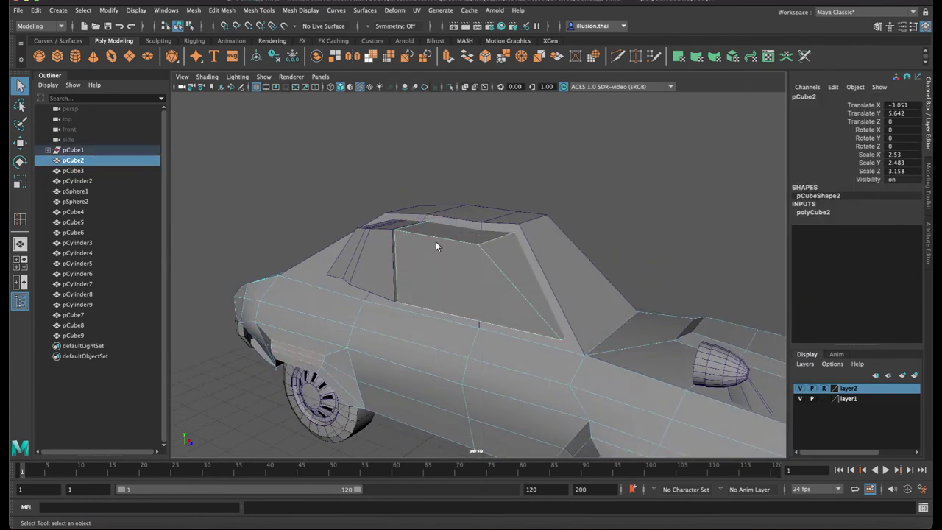
{"action": "left_click", "coordinate": [437, 239]}
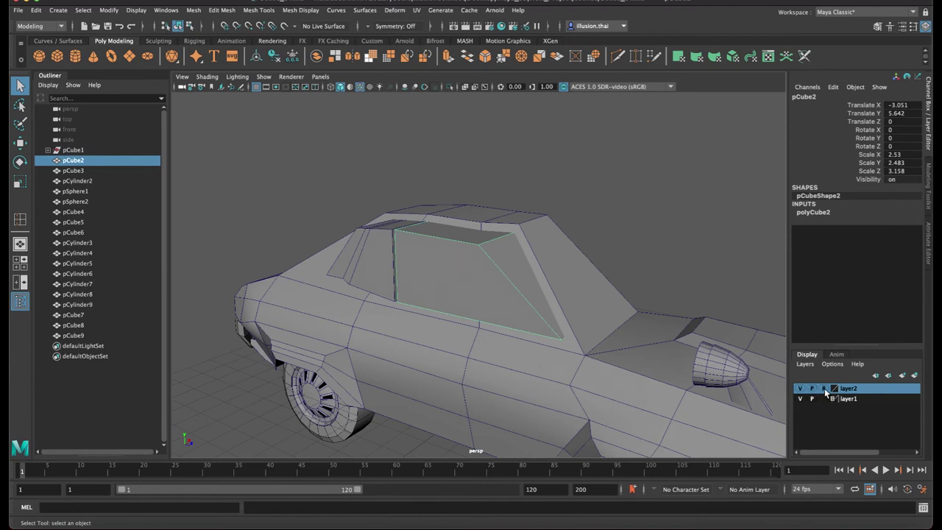
{"action": "right_click_drag", "start_coordinate": [471, 259], "coordinate": [468, 240]}
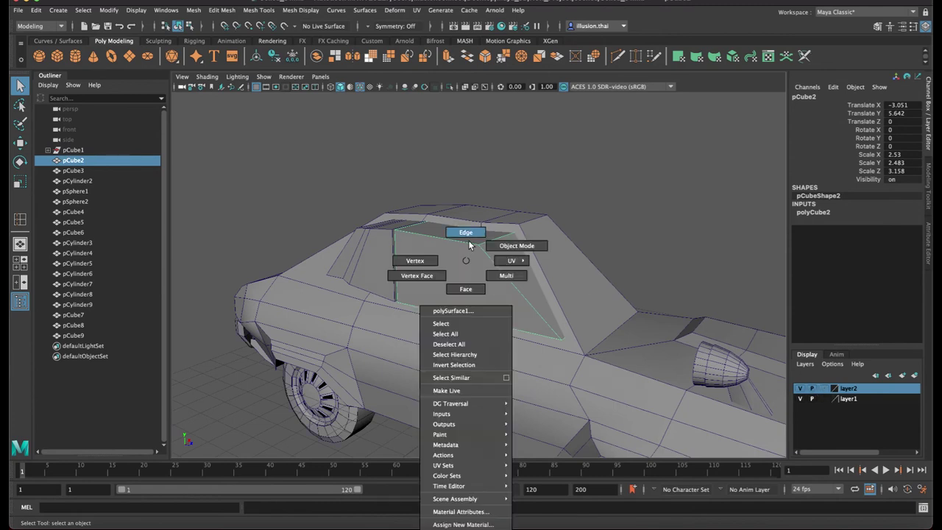
{"action": "mouse_move", "coordinate": [468, 240]}
{"action": "left_mouse_down", "text": "alt"}
{"action": "mouse_move", "coordinate": [471, 246]}
{"action": "mouse_move", "coordinate": [492, 226]}
{"action": "left_mouse_up", "text": "alt"}
{"action": "right_click_drag", "start_coordinate": [492, 226], "coordinate": [495, 225]}
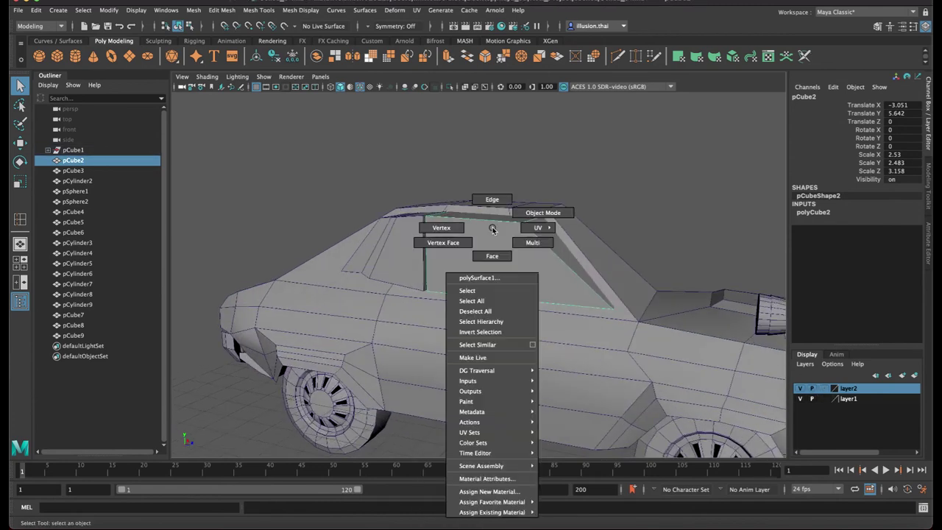
{"action": "left_click", "coordinate": [494, 220]}
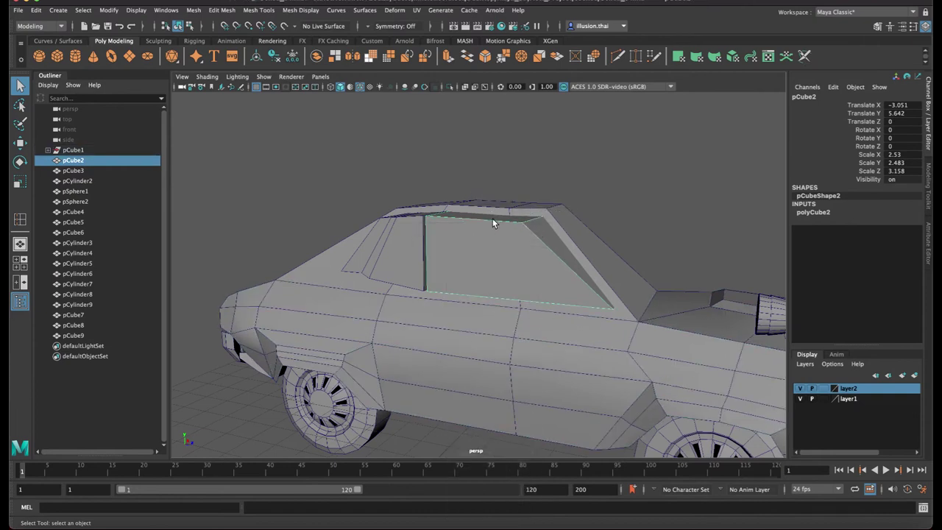
{"action": "right_click_drag", "start_coordinate": [492, 219], "coordinate": [488, 194]}
{"action": "left_click_drag", "start_coordinate": [488, 194], "coordinate": [507, 225], "text": "alt"}
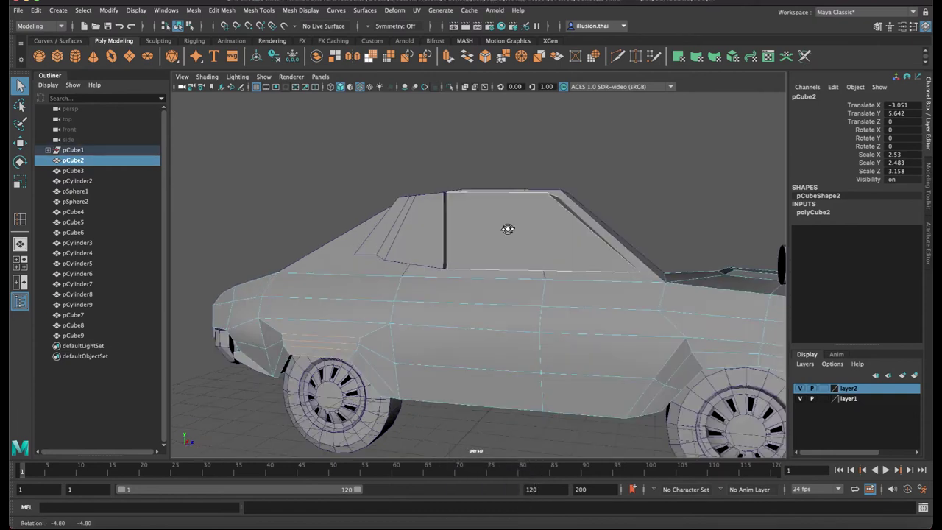
Set layer1's display type to Reference and put pCube2 back into Edge mode
{"action": "left_click", "coordinate": [822, 398]}
{"action": "left_click", "coordinate": [822, 398]}
{"action": "left_click", "coordinate": [669, 204]}
{"action": "mouse_move", "coordinate": [670, 204]}
{"action": "left_mouse_down", "text": "alt"}
{"action": "mouse_move", "coordinate": [515, 227]}
{"action": "mouse_move", "coordinate": [487, 257]}
{"action": "left_mouse_up", "text": "alt"}
{"action": "key", "text": "ctrl+z"}
{"action": "right_click_drag", "start_coordinate": [461, 260], "coordinate": [465, 242]}
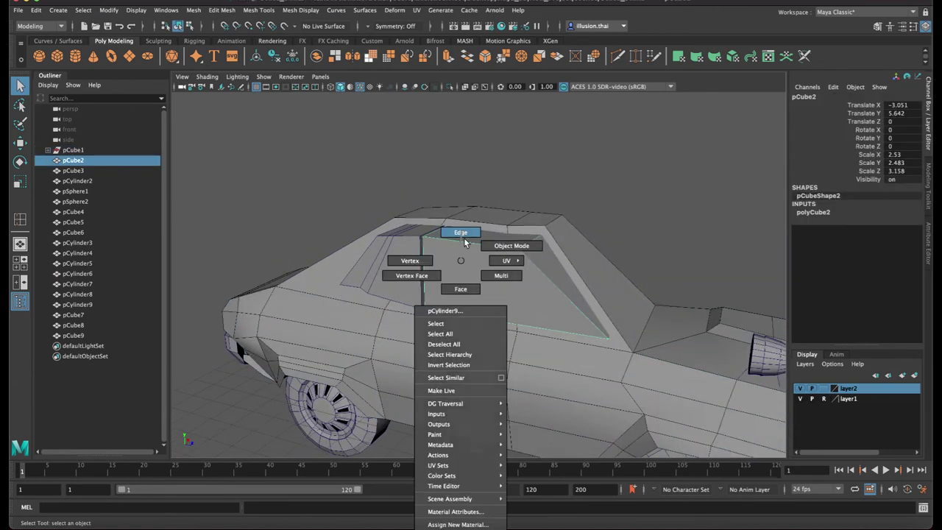
{"action": "right_click", "coordinate": [472, 251]}
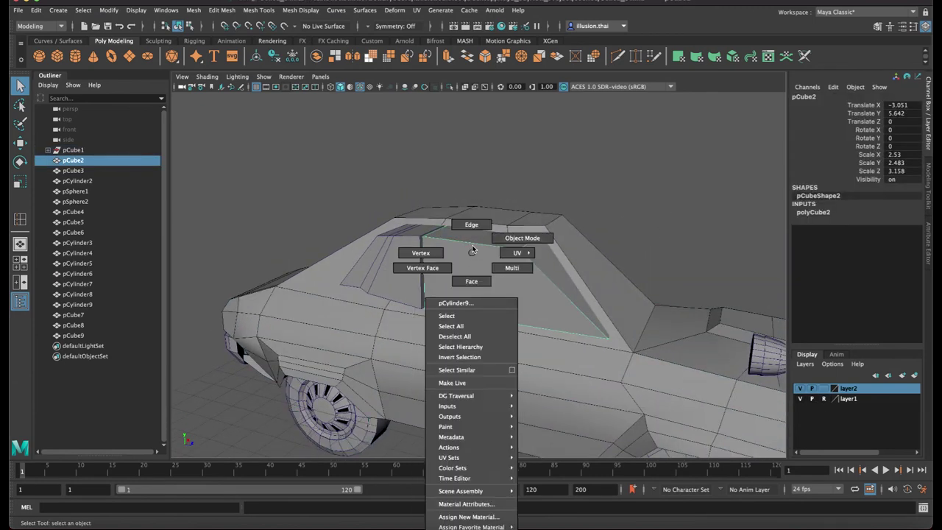
{"action": "left_click", "coordinate": [471, 237]}
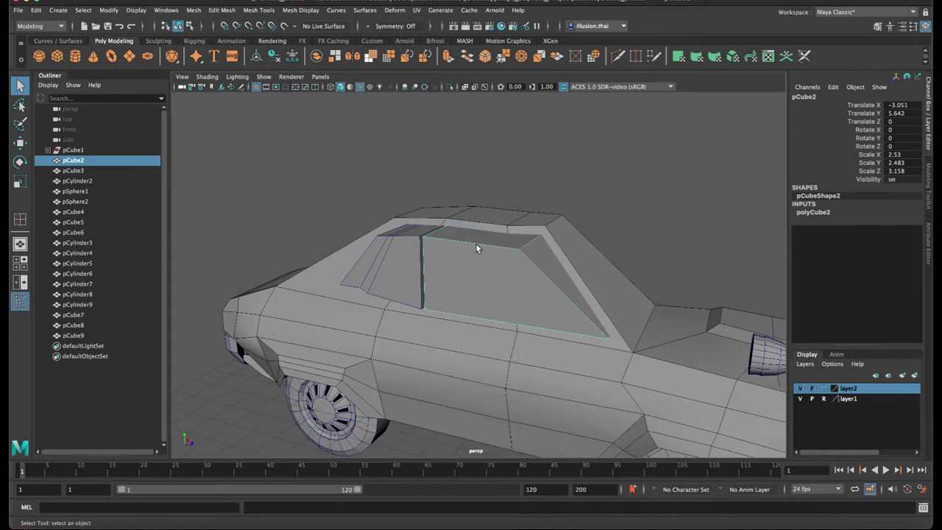
{"action": "left_click_drag", "start_coordinate": [476, 248], "coordinate": [447, 288], "text": "alt"}
Return to Object mode and select the front wheel
{"action": "right_click_drag", "start_coordinate": [356, 260], "coordinate": [397, 259]}
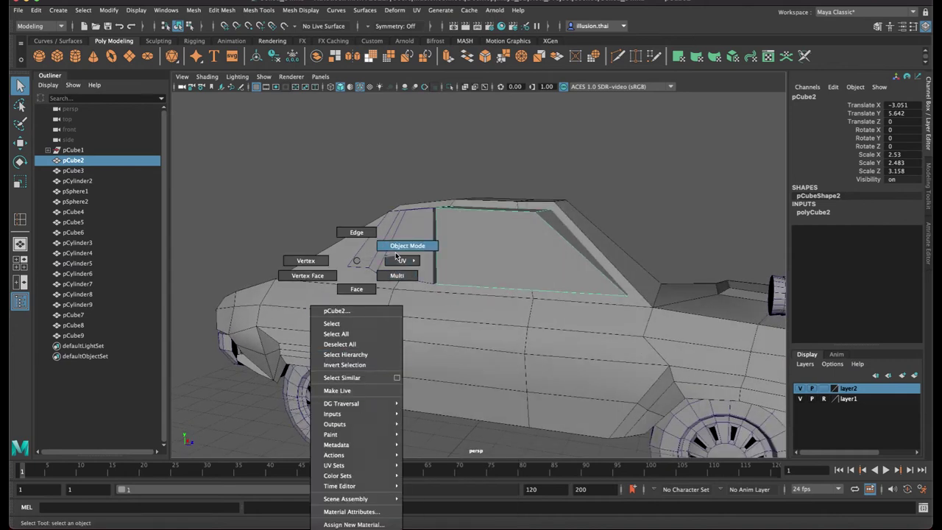
{"action": "left_click", "coordinate": [396, 278]}
{"action": "left_click_drag", "start_coordinate": [401, 434], "coordinate": [336, 359], "text": "alt"}
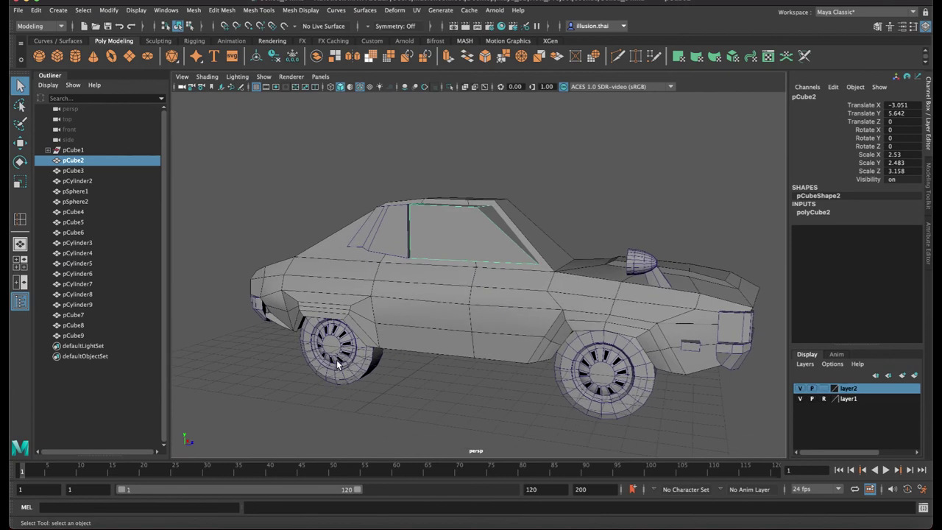
{"action": "left_click", "coordinate": [329, 359]}
Add the front and rear wheels to layer1 with Add Selected Objects
{"action": "left_click", "coordinate": [589, 390], "text": "shift"}
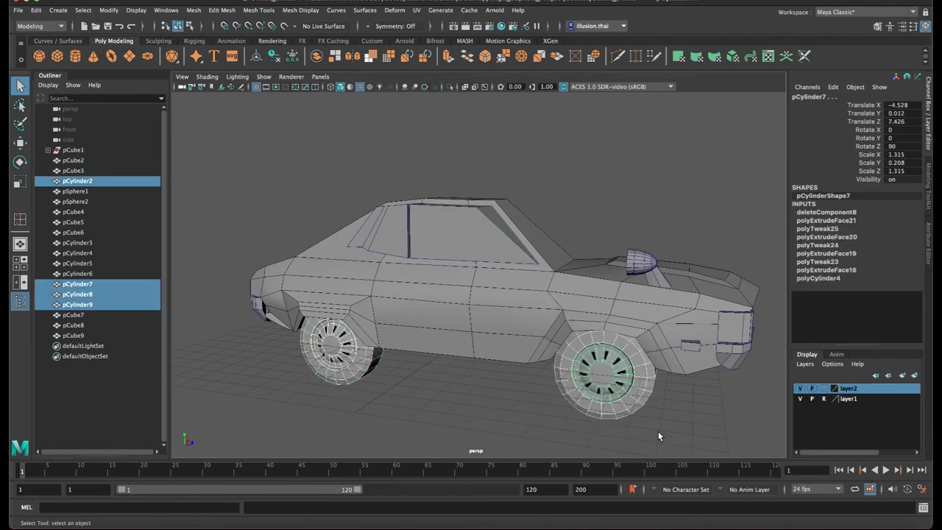
{"action": "left_click", "coordinate": [855, 398]}
{"action": "right_click", "coordinate": [857, 399]}
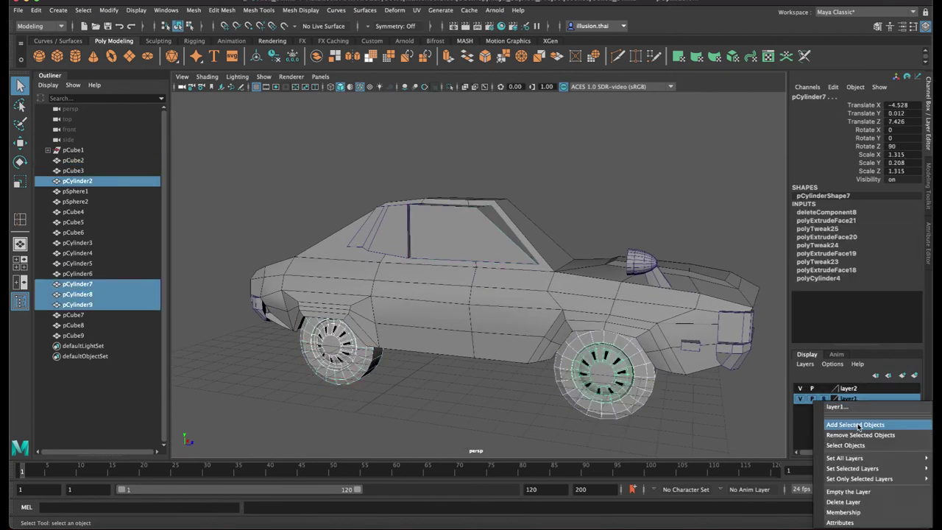
{"action": "left_click", "coordinate": [859, 421]}
{"action": "left_click", "coordinate": [707, 404]}
Frame pCube2 and pick its top edge in Edge mode with the Move tool
{"action": "left_click_drag", "start_coordinate": [707, 404], "coordinate": [433, 267], "text": "alt"}
{"action": "scroll", "coordinate": [441, 235], "scroll_direction": "up", "scroll_amount": 5}
{"action": "left_click", "coordinate": [461, 206]}
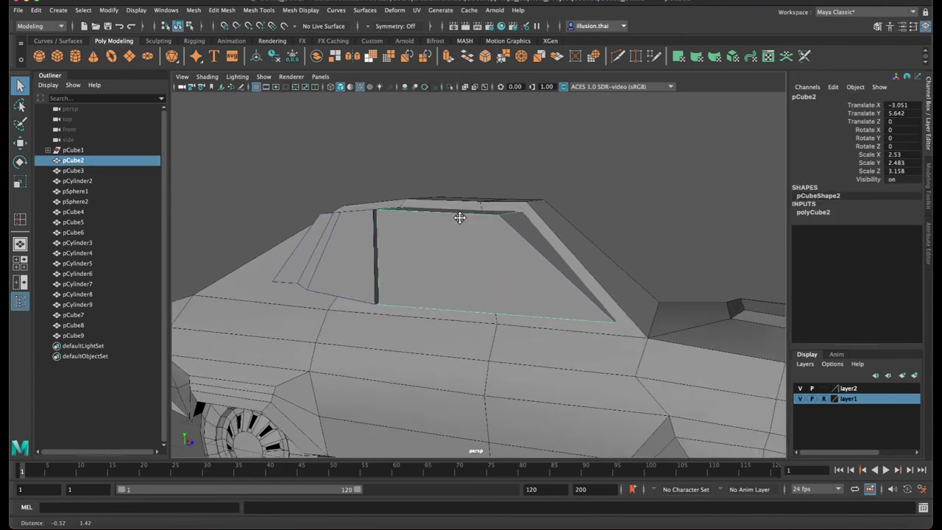
{"action": "key", "text": "f"}
{"action": "right_click_drag", "start_coordinate": [469, 282], "coordinate": [468, 234]}
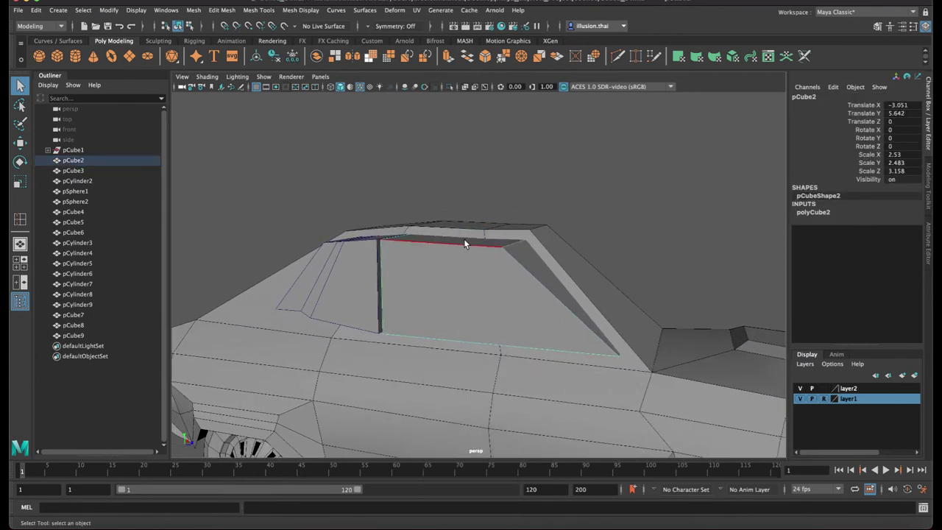
{"action": "mouse_move", "coordinate": [462, 253]}
{"action": "left_mouse_down", "text": "alt"}
{"action": "mouse_move", "coordinate": [418, 278]}
{"action": "mouse_move", "coordinate": [444, 272]}
{"action": "mouse_move", "coordinate": [446, 297]}
{"action": "mouse_move", "coordinate": [420, 290]}
{"action": "mouse_move", "coordinate": [417, 343]}
{"action": "mouse_move", "coordinate": [425, 331]}
{"action": "left_mouse_up", "text": "alt"}
{"action": "left_click", "coordinate": [434, 277]}
{"action": "key", "text": "w"}
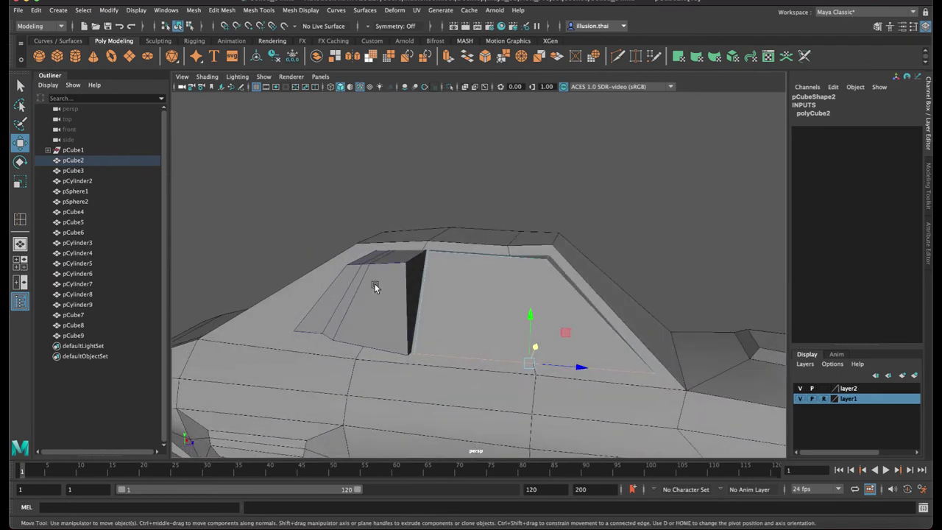
Put the front window wedge pCube3 in Vertex mode and shift its lower vertices up and left
{"action": "left_click", "coordinate": [374, 284]}
{"action": "right_click_drag", "start_coordinate": [364, 260], "coordinate": [335, 261]}
{"action": "mouse_move", "coordinate": [333, 262]}
{"action": "left_mouse_down", "text": "alt"}
{"action": "mouse_move", "coordinate": [265, 236]}
{"action": "mouse_move", "coordinate": [294, 250]}
{"action": "mouse_move", "coordinate": [363, 234]}
{"action": "mouse_move", "coordinate": [284, 252]}
{"action": "left_mouse_up", "text": "alt"}
{"action": "key", "text": "XF86AudioRaiseVolume"}
{"action": "mouse_move", "coordinate": [286, 295]}
{"action": "left_mouse_down"}
{"action": "mouse_move", "coordinate": [332, 289]}
{"action": "mouse_move", "coordinate": [309, 268]}
{"action": "mouse_move", "coordinate": [444, 346]}
{"action": "left_mouse_up"}
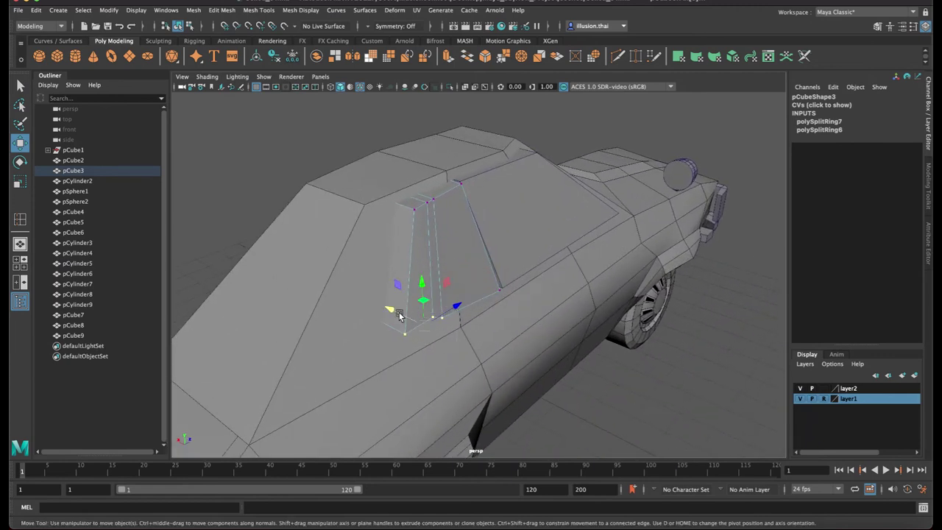
{"action": "middle_click_drag", "start_coordinate": [388, 311], "coordinate": [377, 306]}
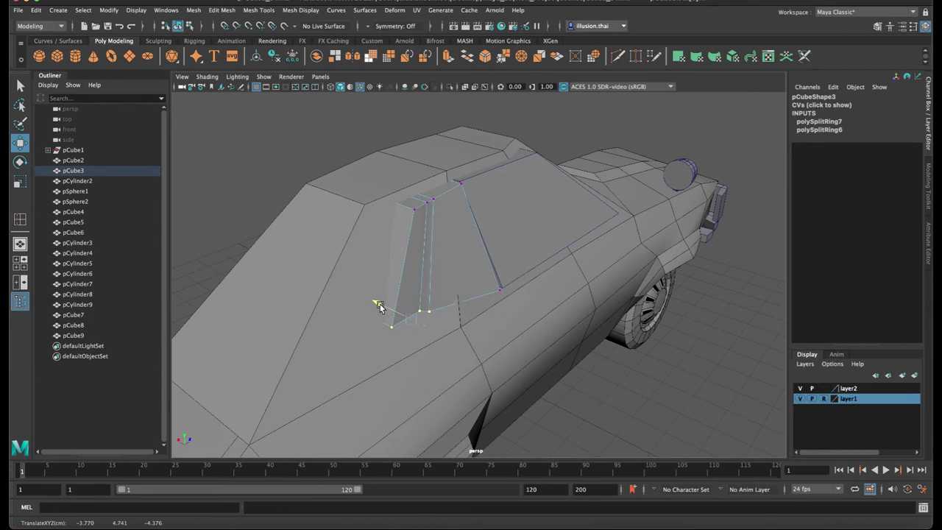
Move the wedge's top and bottom-left vertices to follow the slanted front pillar
{"action": "middle_click_drag", "start_coordinate": [406, 304], "coordinate": [407, 304]}
{"action": "left_click_drag", "start_coordinate": [407, 304], "coordinate": [409, 240], "text": "alt"}
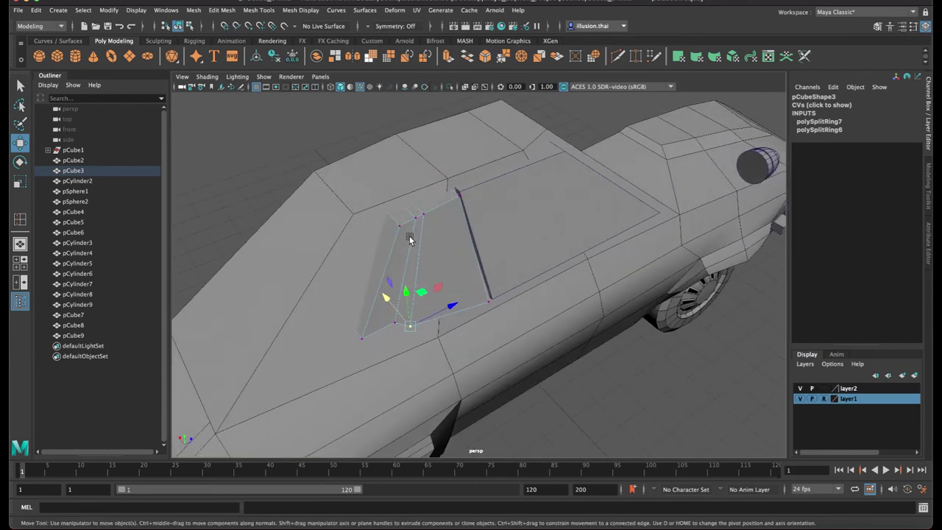
{"action": "left_click", "coordinate": [399, 227]}
{"action": "mouse_move", "coordinate": [375, 204]}
{"action": "left_mouse_down"}
{"action": "mouse_move", "coordinate": [370, 198]}
{"action": "mouse_move", "coordinate": [394, 188]}
{"action": "left_mouse_up"}
{"action": "left_click", "coordinate": [416, 219]}
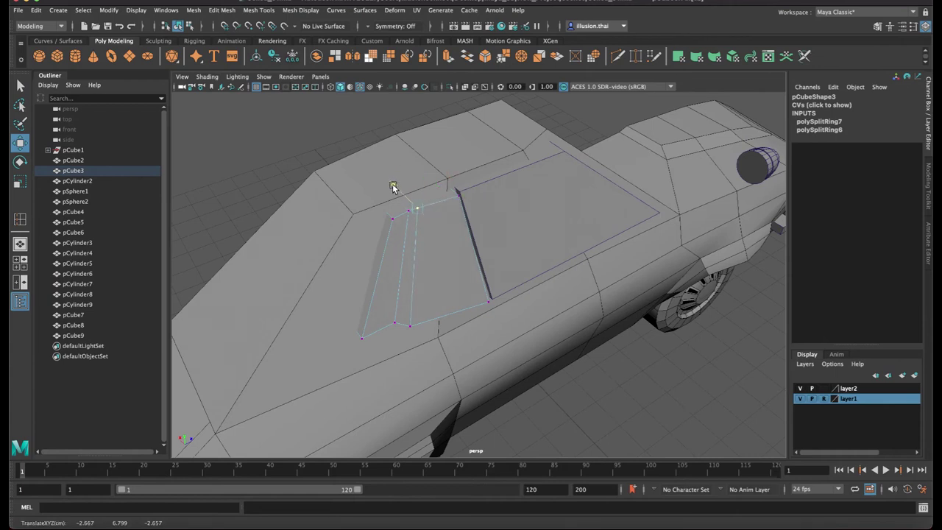
{"action": "left_click_drag", "start_coordinate": [394, 221], "coordinate": [373, 202]}
{"action": "mouse_move", "coordinate": [361, 336]}
{"action": "left_mouse_down"}
{"action": "mouse_move", "coordinate": [340, 308]}
{"action": "mouse_move", "coordinate": [424, 252]}
{"action": "mouse_move", "coordinate": [439, 273]}
{"action": "mouse_move", "coordinate": [479, 268]}
{"action": "left_mouse_up"}
{"action": "left_click", "coordinate": [438, 276]}
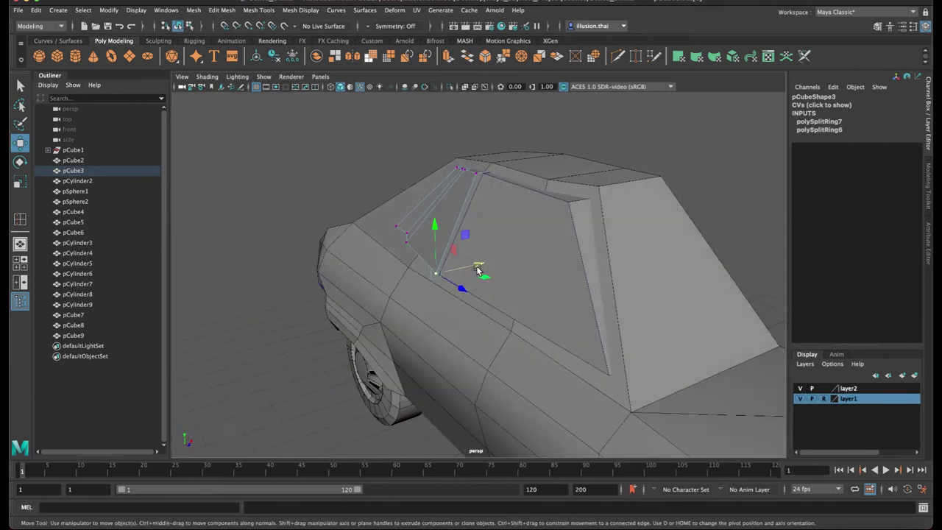
{"action": "left_click", "coordinate": [476, 175]}
{"action": "left_click_drag", "start_coordinate": [508, 173], "coordinate": [516, 169]}
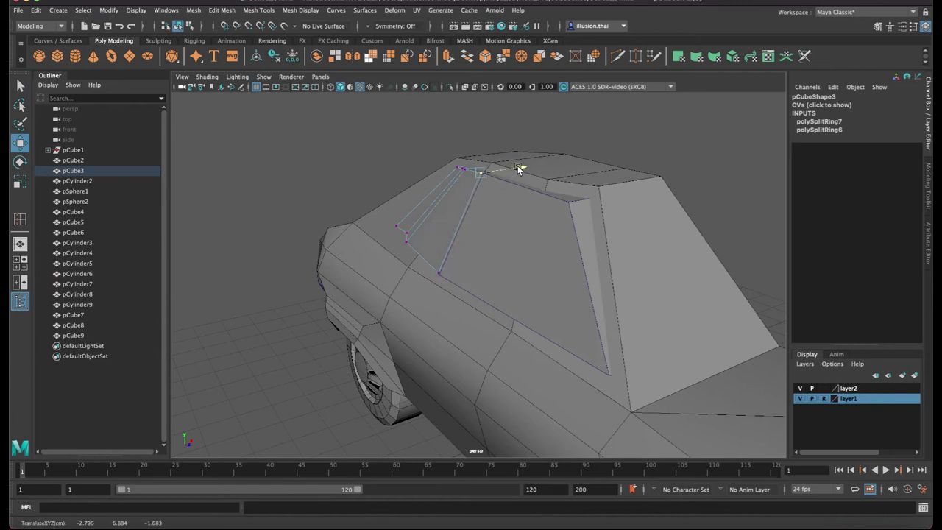
Return to Object mode and orbit to a higher three-quarter view
{"action": "right_click_drag", "start_coordinate": [442, 193], "coordinate": [495, 181]}
{"action": "left_click", "coordinate": [364, 167]}
{"action": "mouse_move", "coordinate": [365, 166]}
{"action": "left_mouse_down", "text": "alt"}
{"action": "mouse_move", "coordinate": [353, 171]}
{"action": "mouse_move", "coordinate": [391, 204]}
{"action": "mouse_move", "coordinate": [371, 231]}
{"action": "left_mouse_up", "text": "alt"}
{"action": "mouse_move", "coordinate": [390, 232]}
{"action": "middle_mouse_down", "text": "alt"}
{"action": "mouse_move", "coordinate": [431, 218]}
{"action": "mouse_move", "coordinate": [399, 228]}
{"action": "mouse_move", "coordinate": [405, 234]}
{"action": "middle_mouse_up", "text": "alt"}
{"action": "mouse_move", "coordinate": [406, 234]}
{"action": "left_mouse_down", "text": "alt"}
{"action": "mouse_move", "coordinate": [471, 226]}
{"action": "mouse_move", "coordinate": [441, 231]}
{"action": "mouse_move", "coordinate": [408, 219]}
{"action": "left_mouse_up", "text": "alt"}
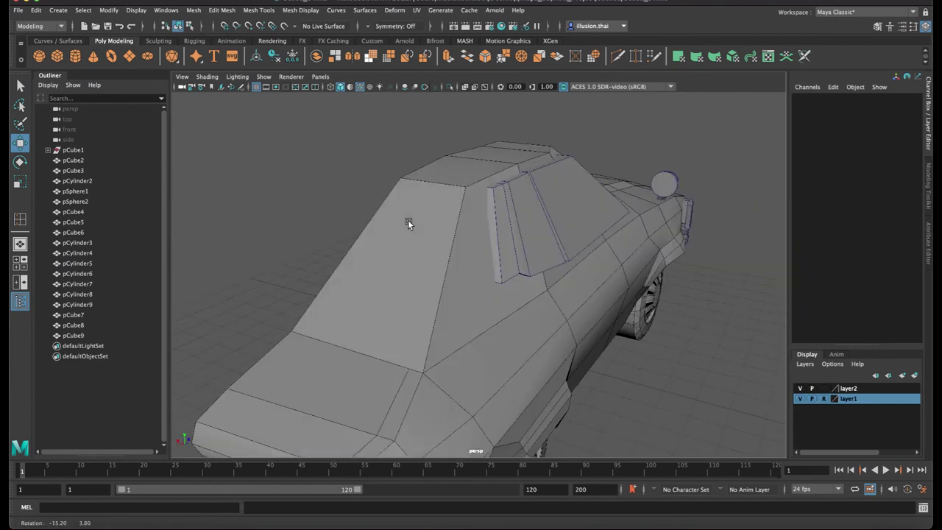
Create a new cube, raise it onto the hood and tilt it about 47.5° on X
{"action": "left_click", "coordinate": [57, 56]}
{"action": "left_click_drag", "start_coordinate": [283, 215], "coordinate": [298, 219], "text": "alt"}
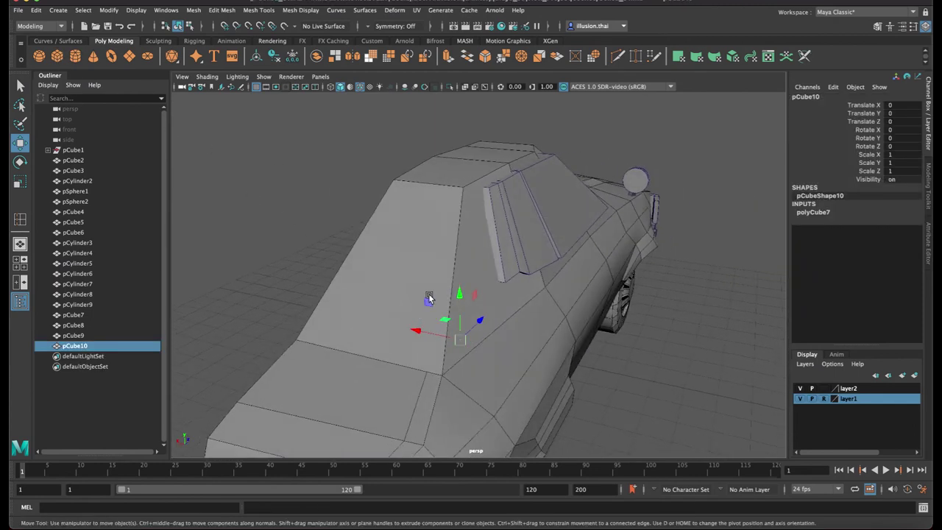
{"action": "middle_click_drag", "start_coordinate": [338, 254], "coordinate": [335, 243]}
{"action": "mouse_move", "coordinate": [333, 222]}
{"action": "left_mouse_down"}
{"action": "mouse_move", "coordinate": [334, 206]}
{"action": "mouse_move", "coordinate": [324, 235]}
{"action": "left_mouse_up"}
{"action": "key", "text": "e"}
{"action": "key", "text": "ctrl+z"}
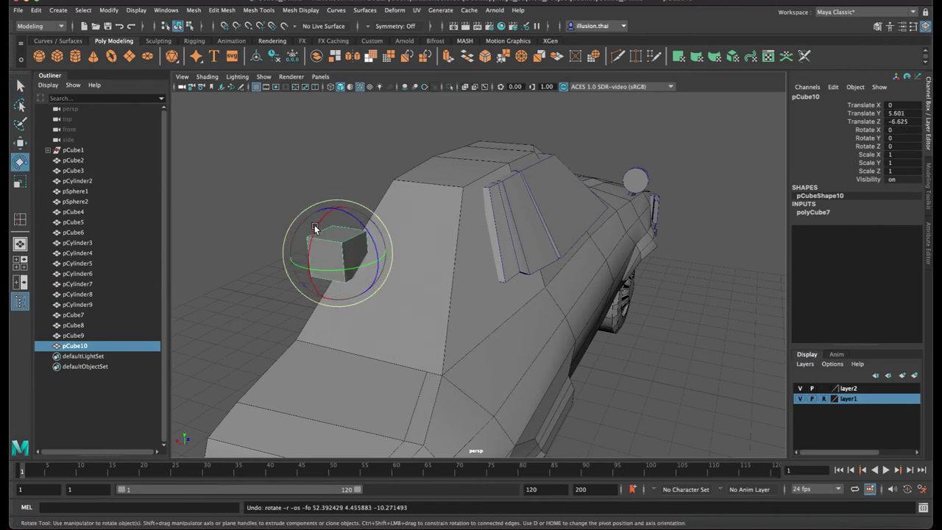
{"action": "mouse_move", "coordinate": [317, 229]}
{"action": "left_mouse_down"}
{"action": "mouse_move", "coordinate": [333, 210]}
{"action": "mouse_move", "coordinate": [335, 243]}
{"action": "left_mouse_up"}
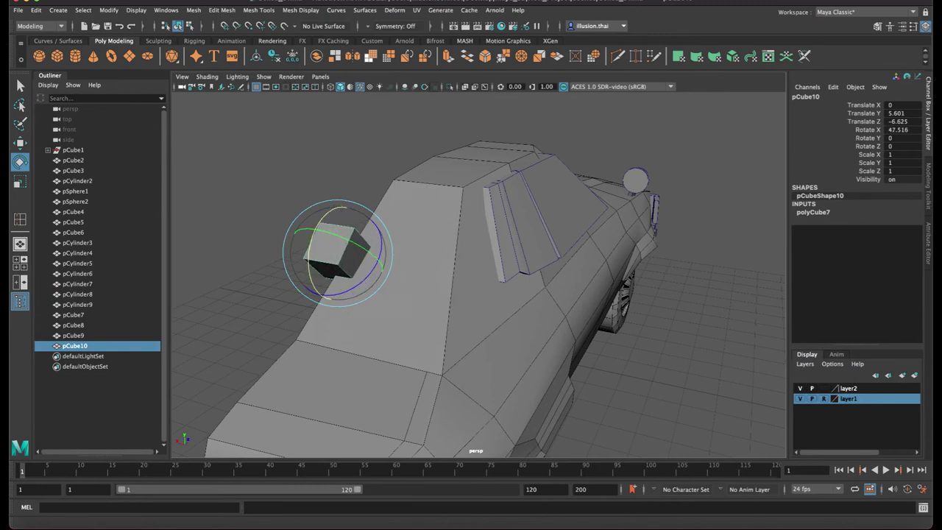
Move the cube's pivot to its top corner and slide it down along the body's edge
{"action": "key", "text": "Escape"}
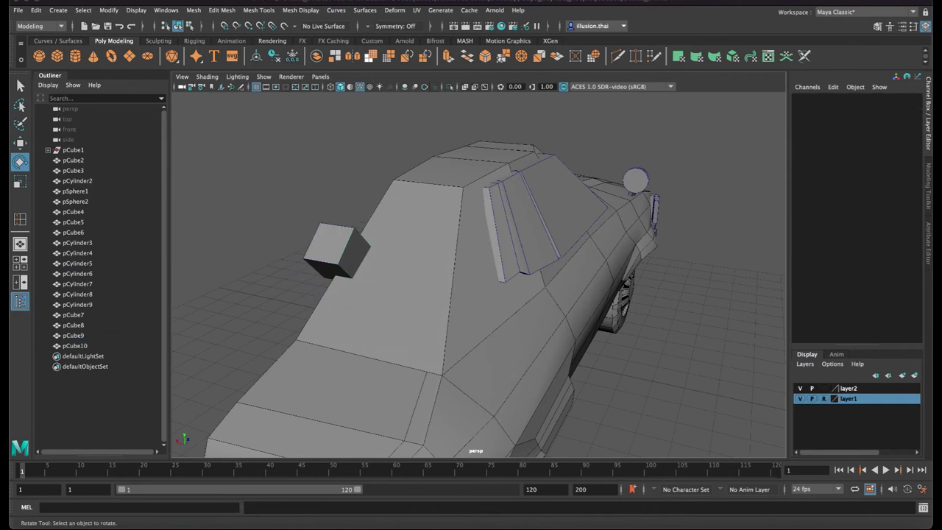
{"action": "left_click", "coordinate": [329, 252]}
{"action": "mouse_move", "coordinate": [328, 253]}
{"action": "left_mouse_down", "text": "alt"}
{"action": "mouse_move", "coordinate": [328, 268]}
{"action": "mouse_move", "coordinate": [316, 257]}
{"action": "mouse_move", "coordinate": [363, 254]}
{"action": "mouse_move", "coordinate": [381, 265]}
{"action": "mouse_move", "coordinate": [329, 277]}
{"action": "left_mouse_up", "text": "alt"}
{"action": "key", "text": "w"}
{"action": "key", "text": "d"}
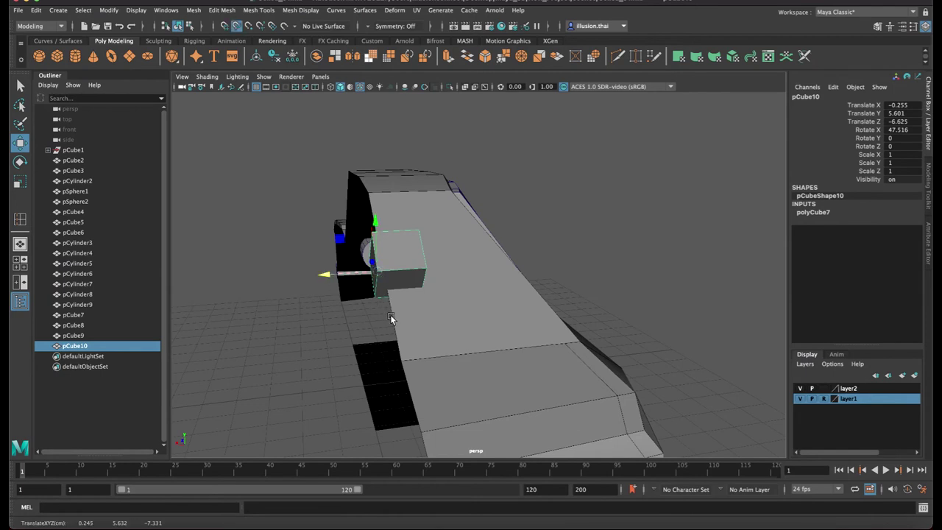
{"action": "middle_click_drag", "start_coordinate": [390, 318], "coordinate": [395, 321]}
{"action": "key", "text": "f"}
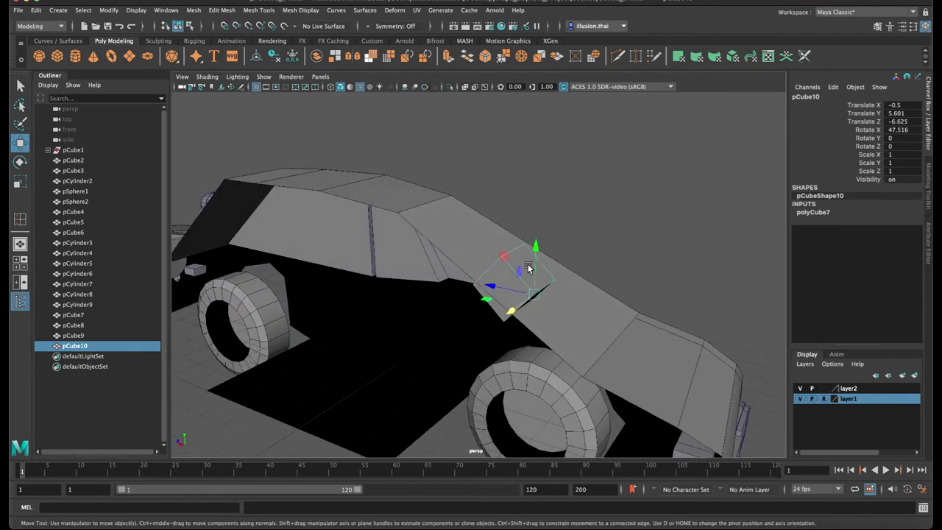
{"action": "mouse_move", "coordinate": [528, 269]}
{"action": "left_mouse_down"}
{"action": "mouse_move", "coordinate": [454, 291]}
{"action": "mouse_move", "coordinate": [462, 280]}
{"action": "left_mouse_up"}
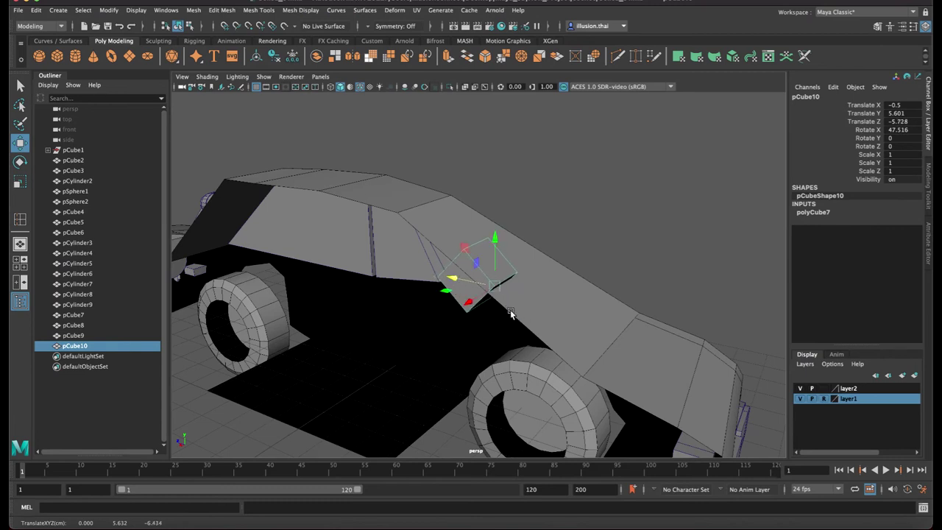
{"action": "mouse_move", "coordinate": [491, 256]}
{"action": "left_mouse_down"}
{"action": "mouse_move", "coordinate": [456, 321]}
{"action": "mouse_move", "coordinate": [526, 341]}
{"action": "mouse_move", "coordinate": [471, 338]}
{"action": "mouse_move", "coordinate": [489, 337]}
{"action": "mouse_move", "coordinate": [502, 313]}
{"action": "left_mouse_up"}
Stretch the cube by pulling one of its faces outward
{"action": "right_click_drag", "start_coordinate": [504, 278], "coordinate": [506, 288]}
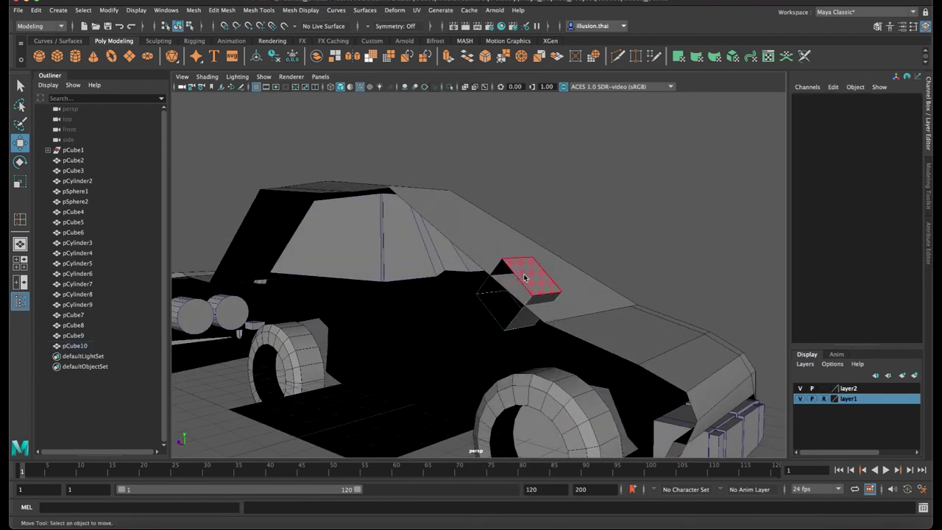
{"action": "right_click_drag", "start_coordinate": [524, 261], "coordinate": [527, 276]}
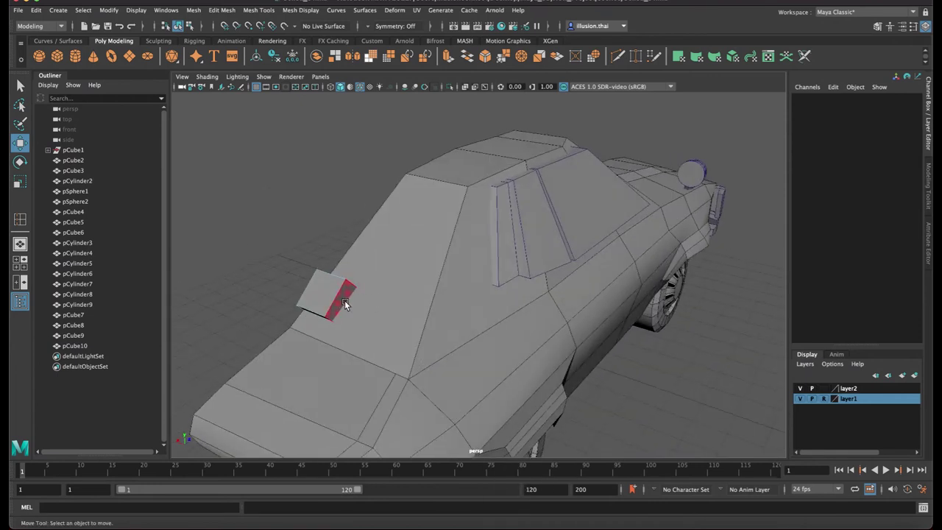
{"action": "left_click", "coordinate": [344, 300]}
{"action": "mouse_move", "coordinate": [346, 323]}
{"action": "left_mouse_down"}
{"action": "mouse_move", "coordinate": [403, 321]}
{"action": "mouse_move", "coordinate": [361, 320]}
{"action": "mouse_move", "coordinate": [338, 273]}
{"action": "left_mouse_up"}
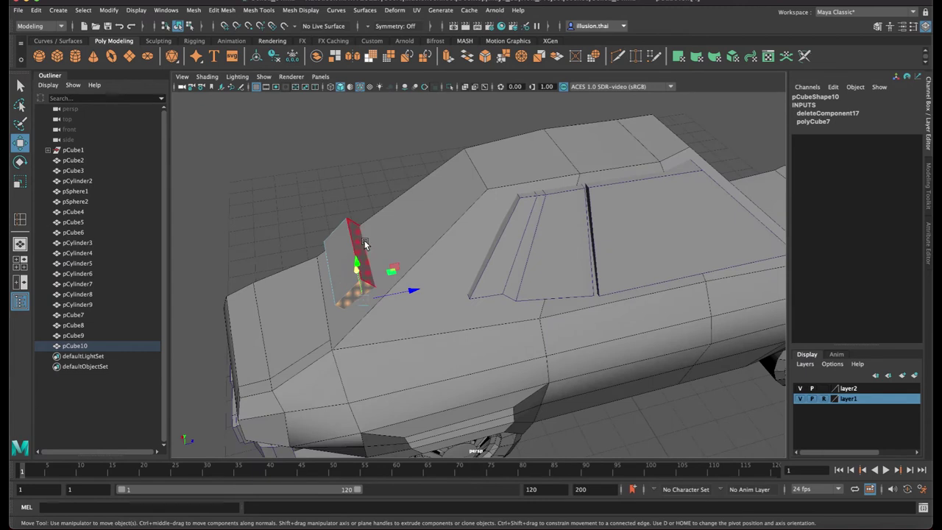
{"action": "mouse_move", "coordinate": [363, 245]}
{"action": "left_mouse_down"}
{"action": "mouse_move", "coordinate": [500, 227]}
{"action": "mouse_move", "coordinate": [464, 206]}
{"action": "mouse_move", "coordinate": [483, 198]}
{"action": "left_mouse_up"}
{"action": "left_click", "coordinate": [460, 173]}
{"action": "left_click", "coordinate": [376, 234]}
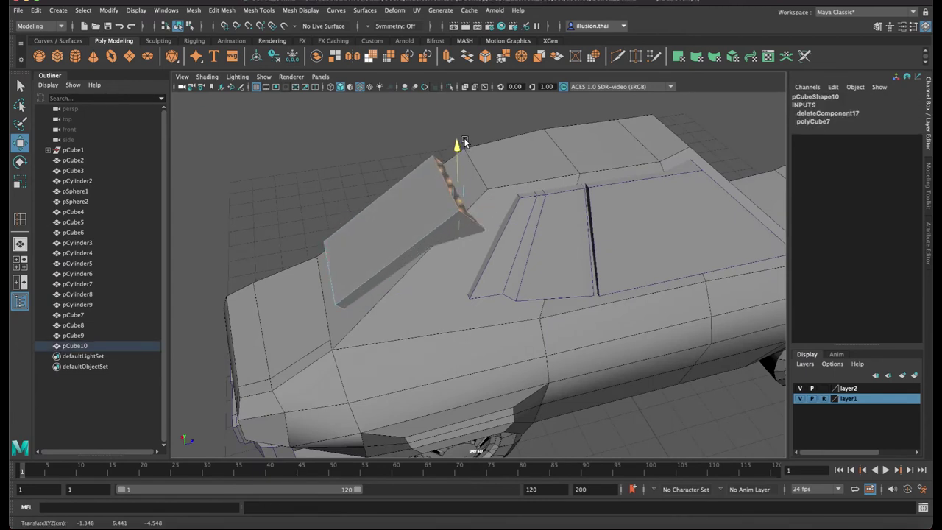
Select the panel's tip vertex and edges, then raise its lower-left corner slightly
{"action": "right_click_drag", "start_coordinate": [474, 204], "coordinate": [442, 214]}
{"action": "left_click", "coordinate": [475, 221]}
{"action": "left_click_drag", "start_coordinate": [475, 234], "coordinate": [510, 234], "text": "alt"}
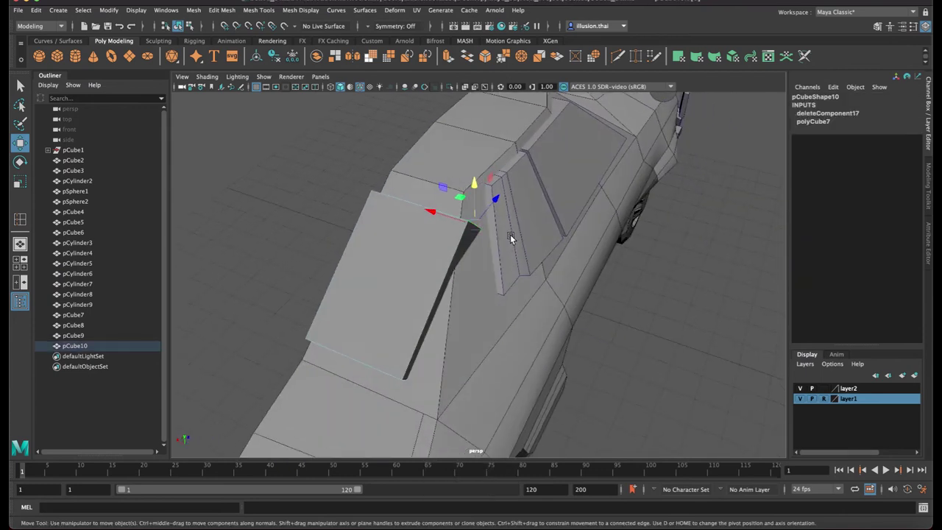
{"action": "left_click", "coordinate": [413, 209]}
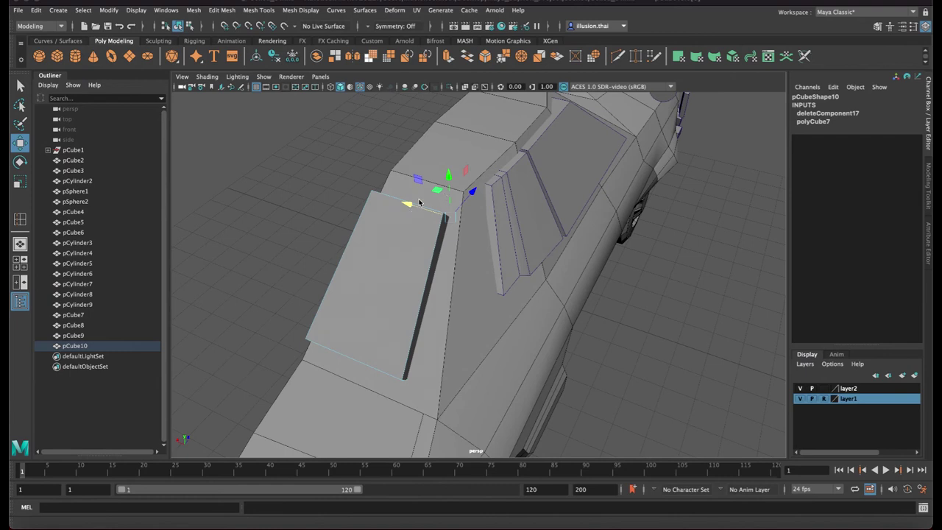
{"action": "left_click", "coordinate": [329, 203]}
{"action": "mouse_move", "coordinate": [329, 204]}
{"action": "left_mouse_down", "text": "alt"}
{"action": "mouse_move", "coordinate": [288, 206]}
{"action": "mouse_move", "coordinate": [284, 196]}
{"action": "mouse_move", "coordinate": [416, 186]}
{"action": "mouse_move", "coordinate": [425, 195]}
{"action": "mouse_move", "coordinate": [397, 209]}
{"action": "mouse_move", "coordinate": [407, 220]}
{"action": "mouse_move", "coordinate": [400, 202]}
{"action": "mouse_move", "coordinate": [409, 208]}
{"action": "mouse_move", "coordinate": [329, 269]}
{"action": "left_mouse_up", "text": "alt"}
{"action": "left_click", "coordinate": [421, 192]}
{"action": "left_click", "coordinate": [409, 219]}
{"action": "left_click", "coordinate": [300, 296]}
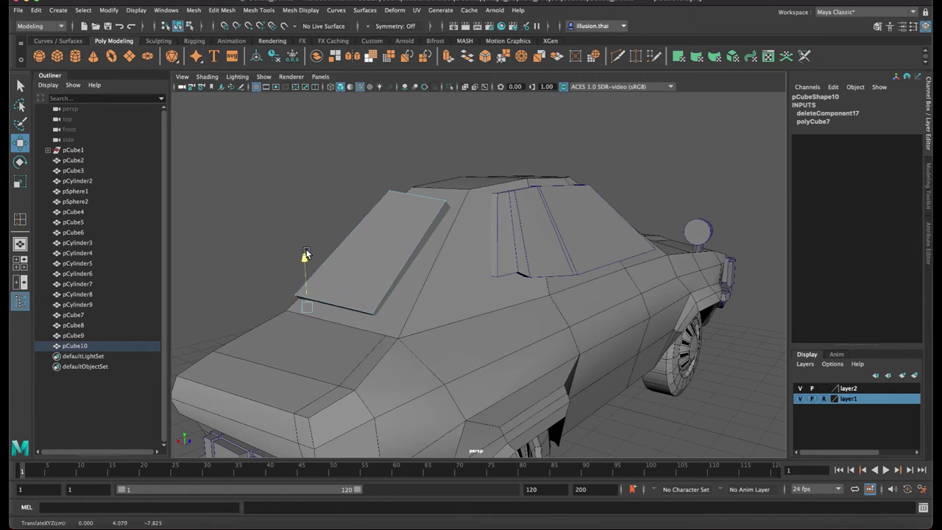
{"action": "left_click_drag", "start_coordinate": [307, 255], "coordinate": [329, 248], "text": "alt"}
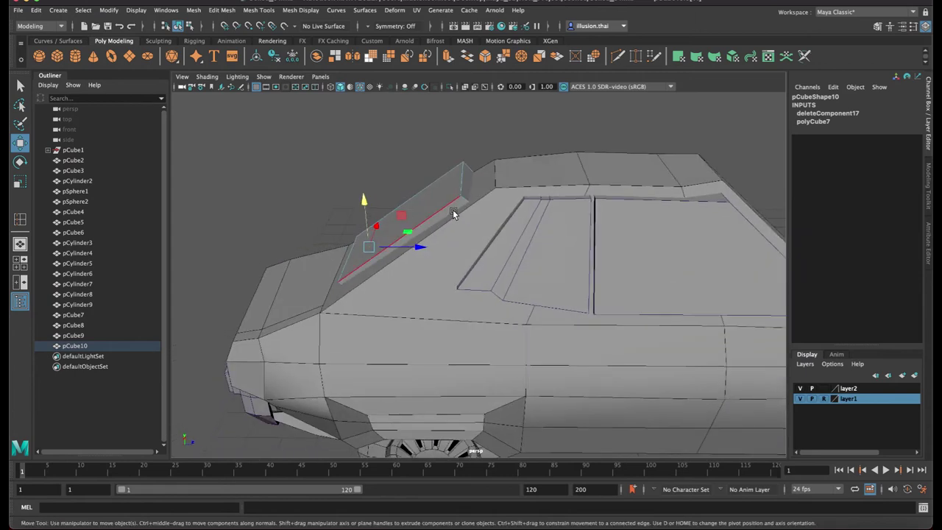
{"action": "mouse_move", "coordinate": [475, 160]}
{"action": "left_mouse_down"}
{"action": "mouse_move", "coordinate": [476, 170]}
{"action": "mouse_move", "coordinate": [513, 147]}
{"action": "mouse_move", "coordinate": [503, 156]}
{"action": "mouse_move", "coordinate": [555, 152]}
{"action": "mouse_move", "coordinate": [490, 162]}
{"action": "mouse_move", "coordinate": [525, 166]}
{"action": "mouse_move", "coordinate": [515, 167]}
{"action": "mouse_move", "coordinate": [524, 157]}
{"action": "mouse_move", "coordinate": [519, 165]}
{"action": "left_mouse_up"}
Select the panel's peak vertex and side face, then reselect pCube10 in Object mode
{"action": "left_click", "coordinate": [512, 147]}
{"action": "left_click", "coordinate": [507, 159]}
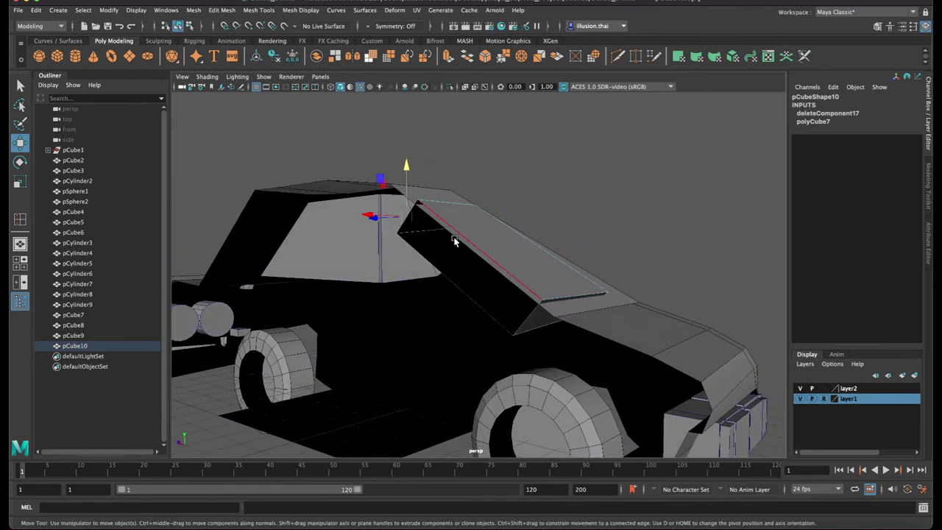
{"action": "right_click_drag", "start_coordinate": [455, 242], "coordinate": [442, 285]}
{"action": "left_click", "coordinate": [450, 264]}
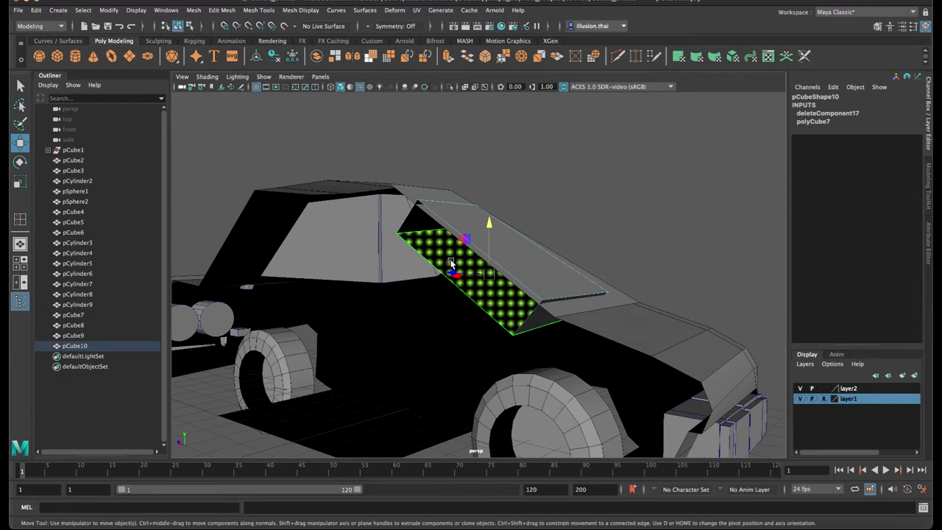
{"action": "right_click_drag", "start_coordinate": [479, 242], "coordinate": [579, 199]}
{"action": "left_click_drag", "start_coordinate": [578, 199], "coordinate": [372, 252], "text": "alt"}
{"action": "left_click", "coordinate": [408, 244]}
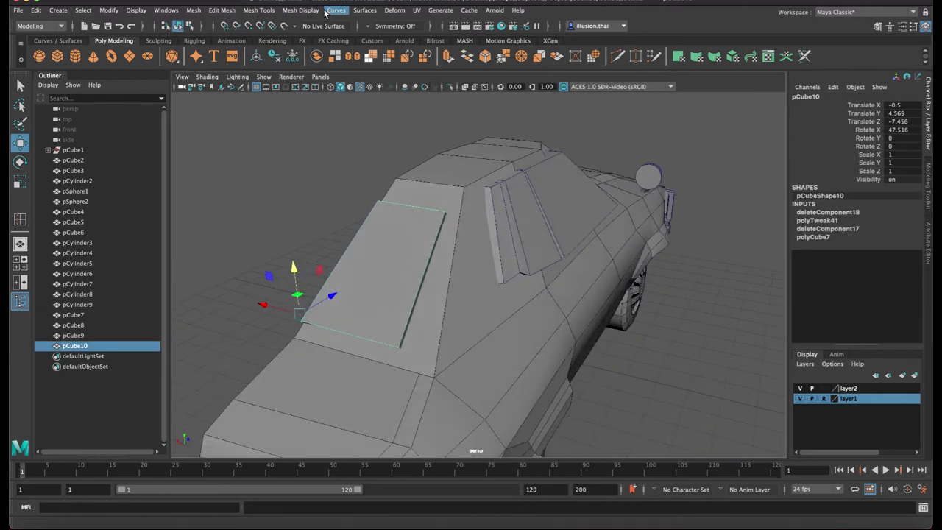
Insert an edge loop across pCube10 with Mesh Tools > Insert Edge Loop
{"action": "left_click", "coordinate": [309, 10]}
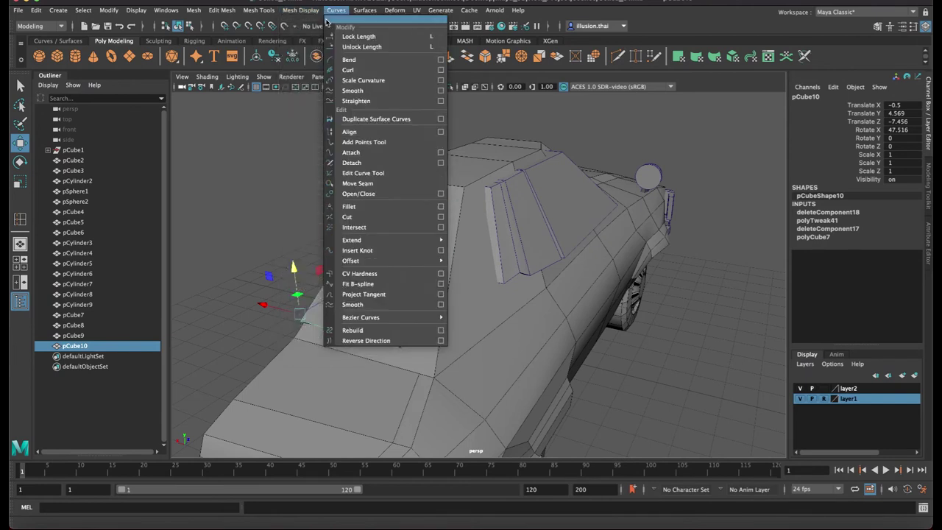
{"action": "mouse_move", "coordinate": [258, 10]}
{"action": "left_click", "coordinate": [293, 89]}
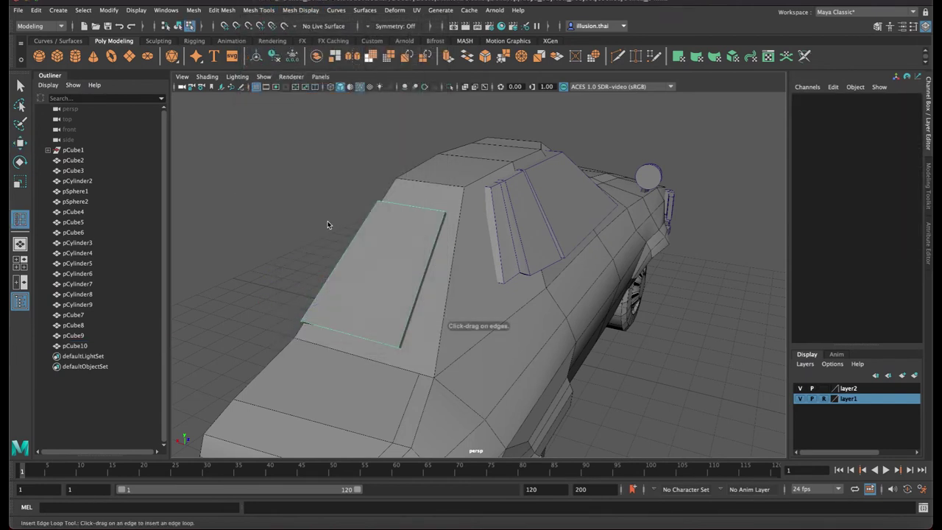
{"action": "left_click", "coordinate": [338, 262]}
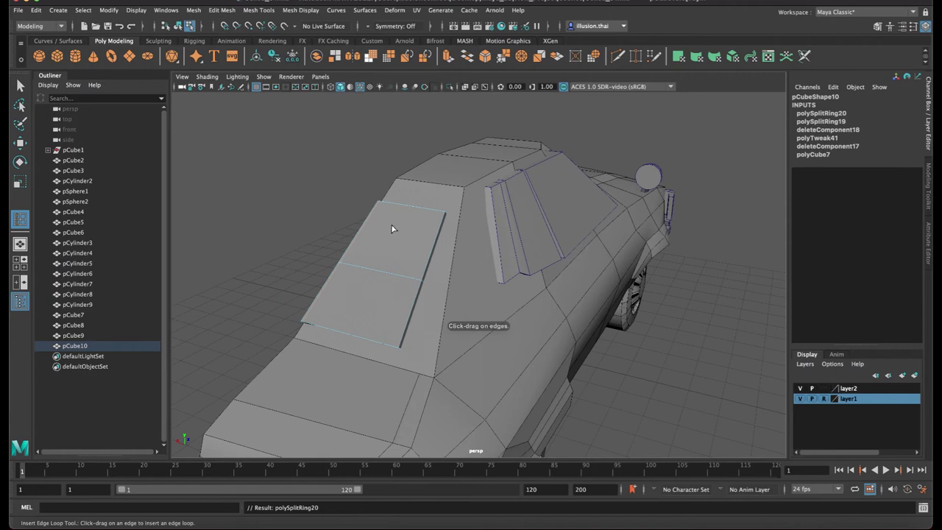
{"action": "key", "text": "ctrl+z"}
{"action": "left_click", "coordinate": [404, 206]}
Lift the selected edge upward along the Y axis
{"action": "key", "text": "q"}
{"action": "right_click", "coordinate": [381, 217]}
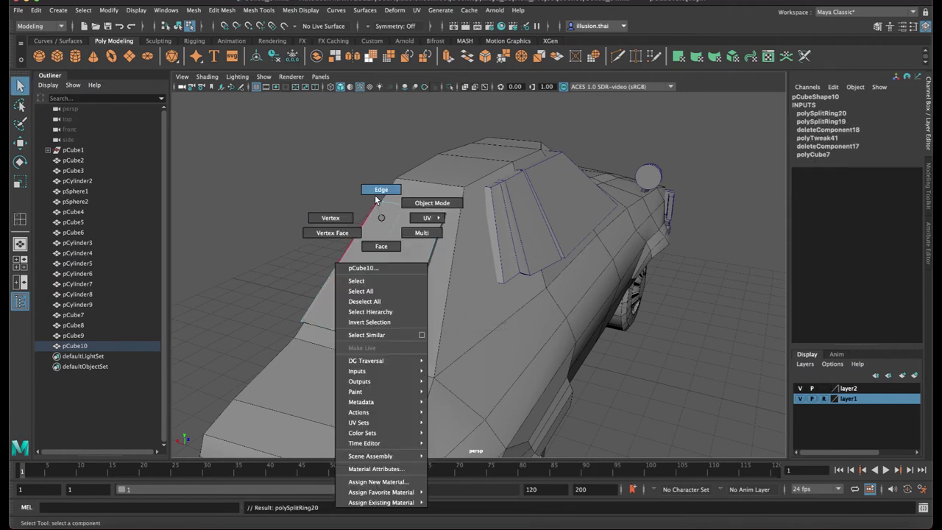
{"action": "left_click_drag", "start_coordinate": [374, 195], "coordinate": [334, 221], "text": "alt"}
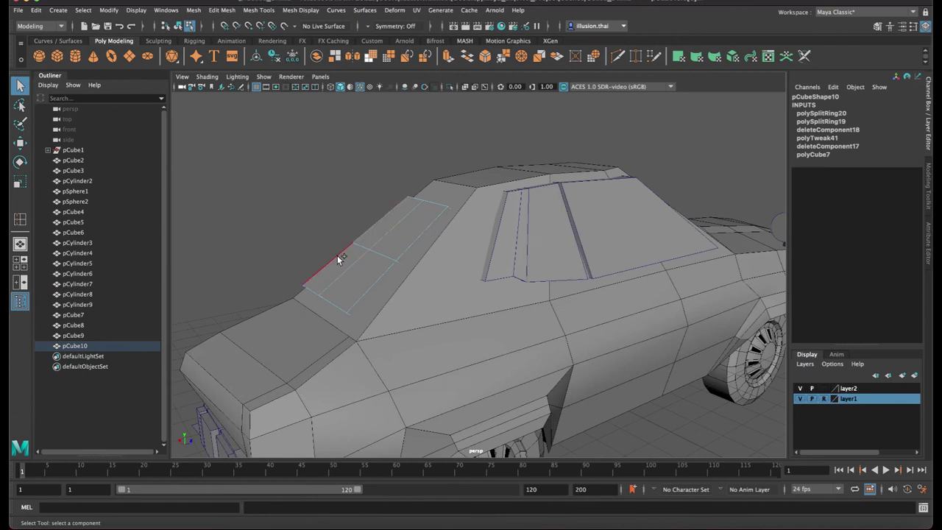
{"action": "key", "text": "w"}
{"action": "left_click", "coordinate": [356, 205]}
{"action": "mouse_move", "coordinate": [396, 232]}
{"action": "left_mouse_down"}
{"action": "mouse_move", "coordinate": [372, 219]}
{"action": "mouse_move", "coordinate": [390, 211]}
{"action": "mouse_move", "coordinate": [505, 231]}
{"action": "mouse_move", "coordinate": [396, 231]}
{"action": "mouse_move", "coordinate": [424, 185]}
{"action": "left_mouse_up"}
Select the panel's top corner vertex with the Move tool and inspect the hood
{"action": "right_click_drag", "start_coordinate": [424, 182], "coordinate": [448, 185]}
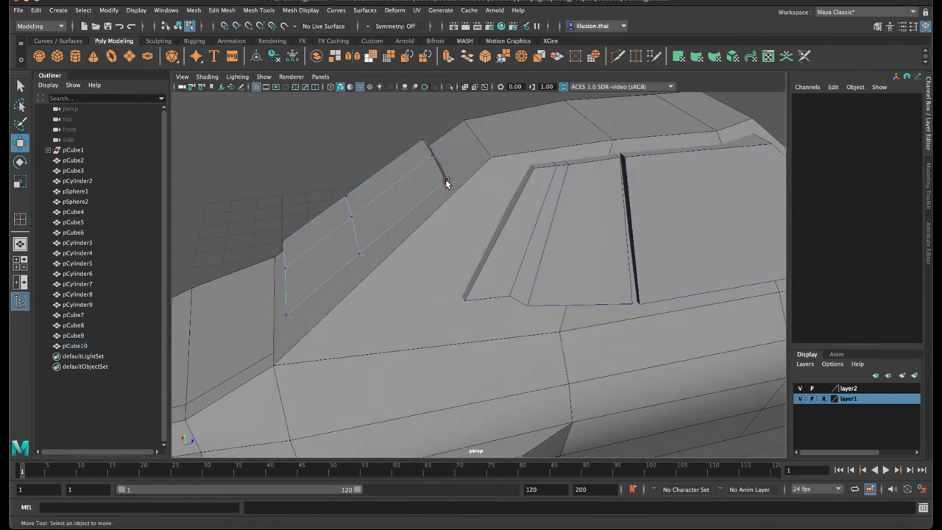
{"action": "left_click", "coordinate": [445, 182]}
{"action": "key", "text": "q"}
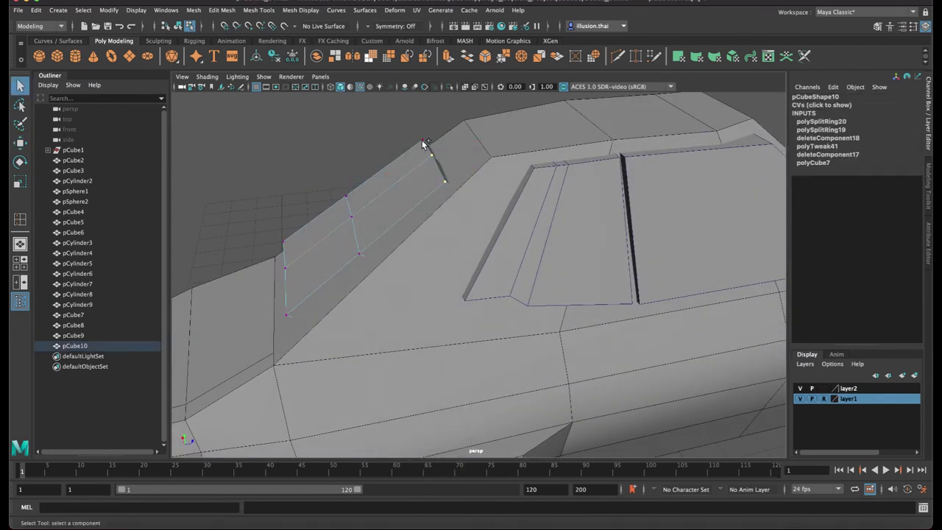
{"action": "key", "text": "w"}
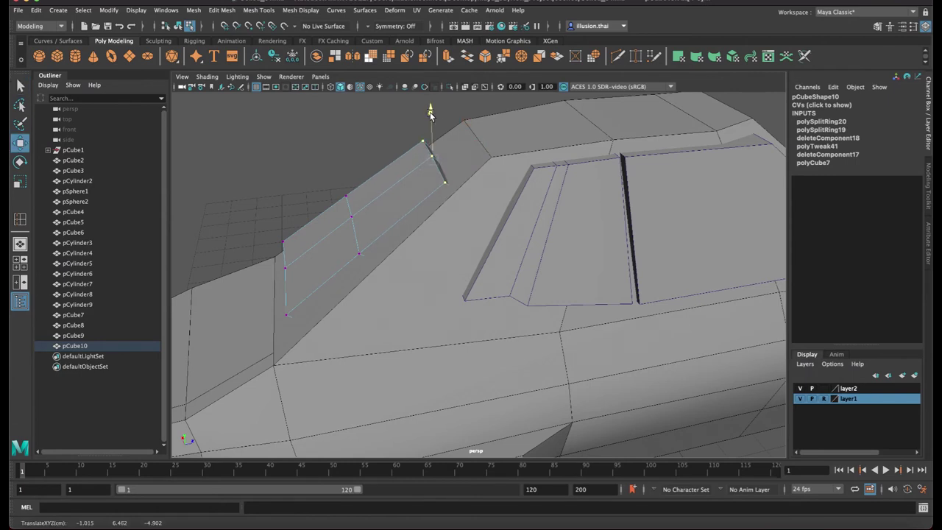
{"action": "left_click_drag", "start_coordinate": [338, 238], "coordinate": [321, 267], "text": "alt"}
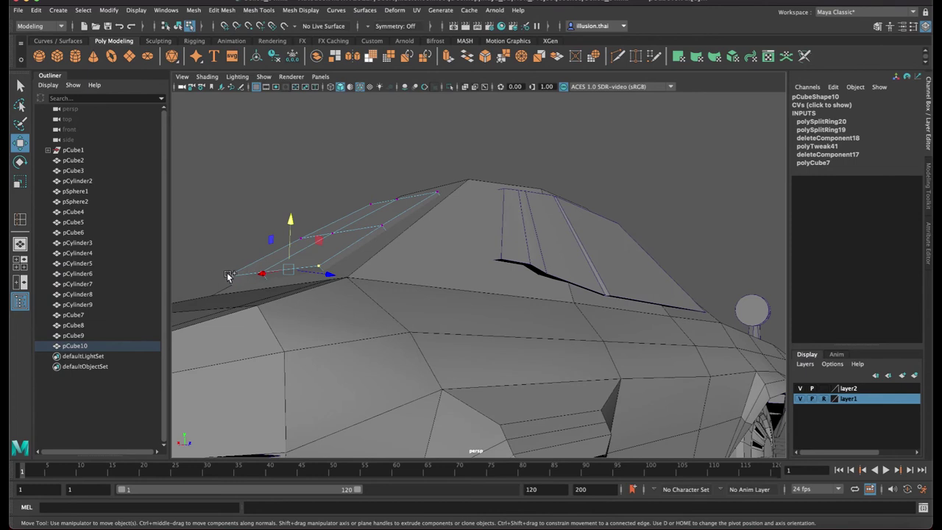
{"action": "mouse_move", "coordinate": [220, 275]}
{"action": "left_mouse_down", "text": "alt"}
{"action": "mouse_move", "coordinate": [318, 292]}
{"action": "mouse_move", "coordinate": [379, 228]}
{"action": "left_mouse_up", "text": "alt"}
{"action": "right_click_drag", "start_coordinate": [379, 226], "coordinate": [406, 212]}
Move the strip's top vertex sideways and slightly up to fit the cabin
{"action": "left_click", "coordinate": [603, 219]}
{"action": "mouse_move", "coordinate": [603, 219]}
{"action": "left_mouse_down", "text": "alt"}
{"action": "mouse_move", "coordinate": [481, 219]}
{"action": "mouse_move", "coordinate": [400, 192]}
{"action": "left_mouse_up", "text": "alt"}
{"action": "left_click", "coordinate": [400, 192]}
{"action": "right_click_drag", "start_coordinate": [420, 185], "coordinate": [369, 185]}
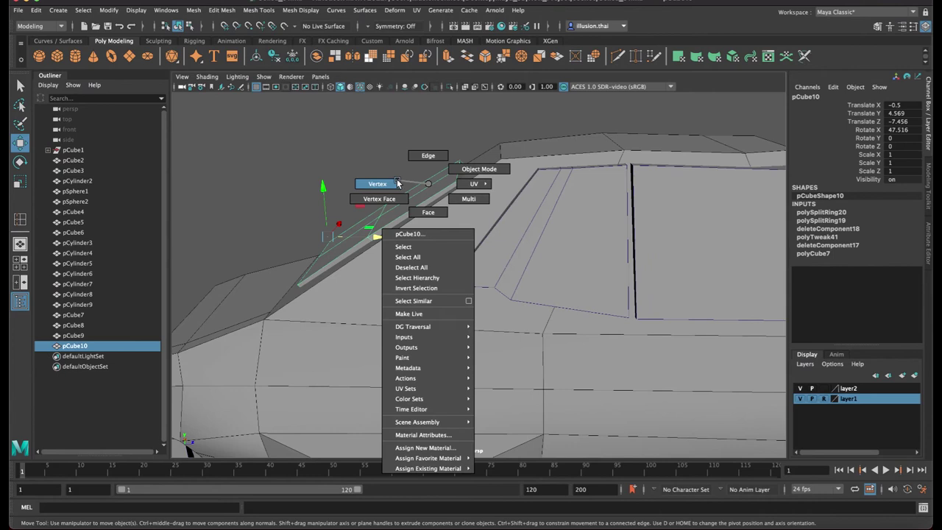
{"action": "left_click_drag", "start_coordinate": [471, 199], "coordinate": [545, 188]}
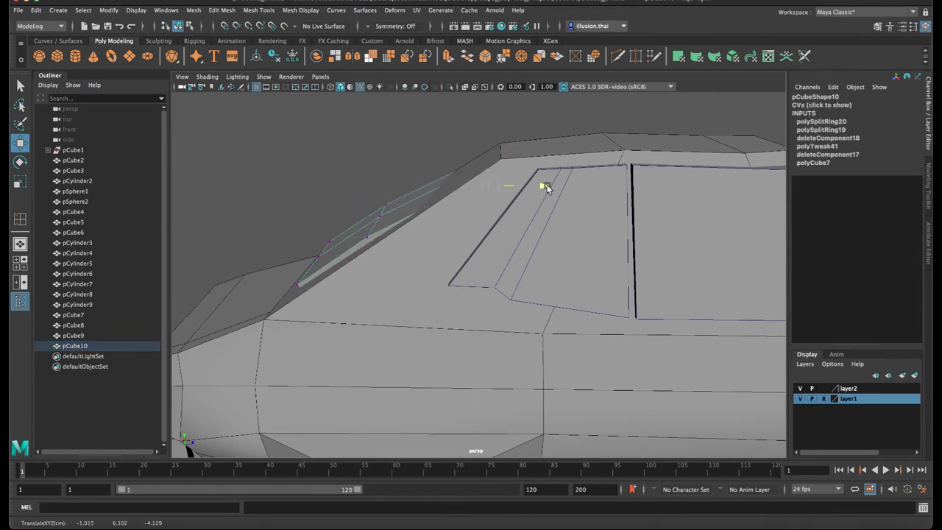
{"action": "left_click_drag", "start_coordinate": [497, 134], "coordinate": [498, 123]}
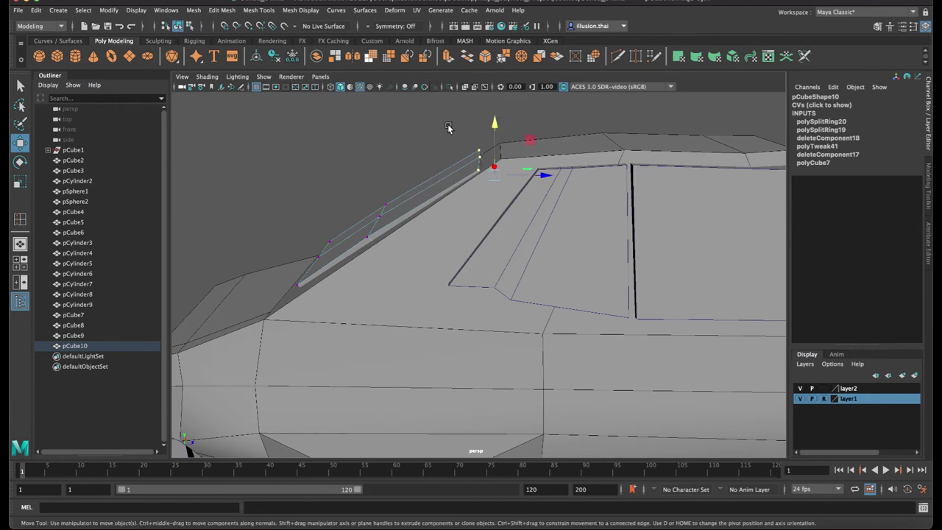
{"action": "left_click_drag", "start_coordinate": [488, 126], "coordinate": [420, 142], "text": "alt"}
Duplicate the pillar strip as pCube11 and move it toward the cabin's rear window
{"action": "right_click_drag", "start_coordinate": [425, 174], "coordinate": [436, 148]}
{"action": "mouse_move", "coordinate": [402, 163]}
{"action": "left_mouse_down", "text": "alt"}
{"action": "mouse_move", "coordinate": [437, 162]}
{"action": "mouse_move", "coordinate": [505, 179]}
{"action": "mouse_move", "coordinate": [471, 182]}
{"action": "mouse_move", "coordinate": [542, 200]}
{"action": "mouse_move", "coordinate": [536, 195]}
{"action": "left_mouse_up", "text": "alt"}
{"action": "right_click_drag", "start_coordinate": [537, 194], "coordinate": [466, 200], "text": "alt"}
{"action": "mouse_move", "coordinate": [467, 200]}
{"action": "left_mouse_down", "text": "alt"}
{"action": "mouse_move", "coordinate": [405, 206]}
{"action": "mouse_move", "coordinate": [597, 212]}
{"action": "left_mouse_up", "text": "alt"}
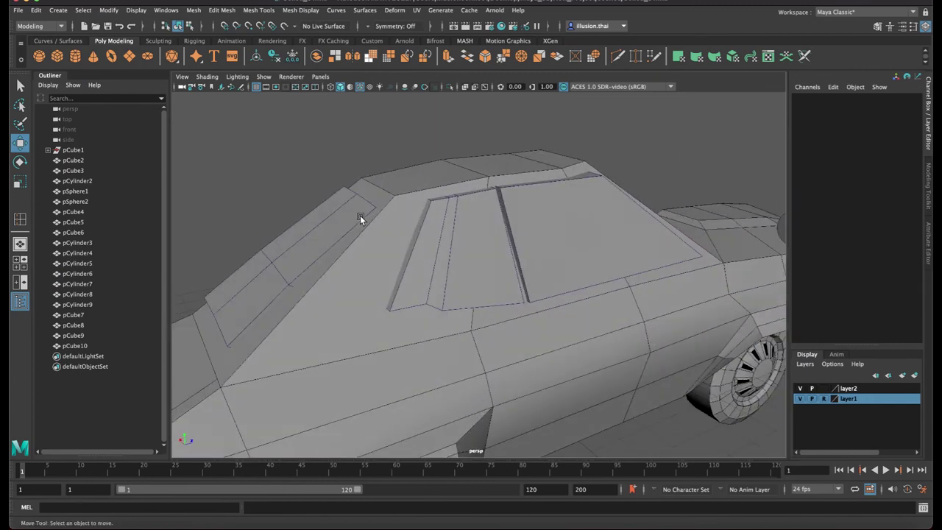
{"action": "left_click", "coordinate": [360, 217]}
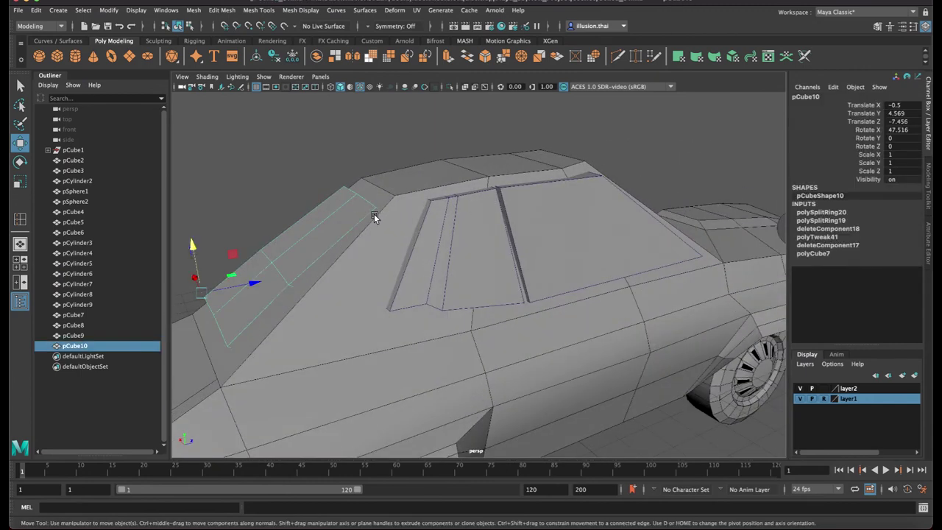
{"action": "key", "text": "ctrl+d"}
{"action": "mouse_move", "coordinate": [263, 278]}
{"action": "left_mouse_down"}
{"action": "mouse_move", "coordinate": [589, 221]}
{"action": "mouse_move", "coordinate": [362, 226]}
{"action": "mouse_move", "coordinate": [519, 232]}
{"action": "left_mouse_up"}
Slide the duplicated glass panel back toward the cabin's rear pillar
{"action": "key", "text": "e"}
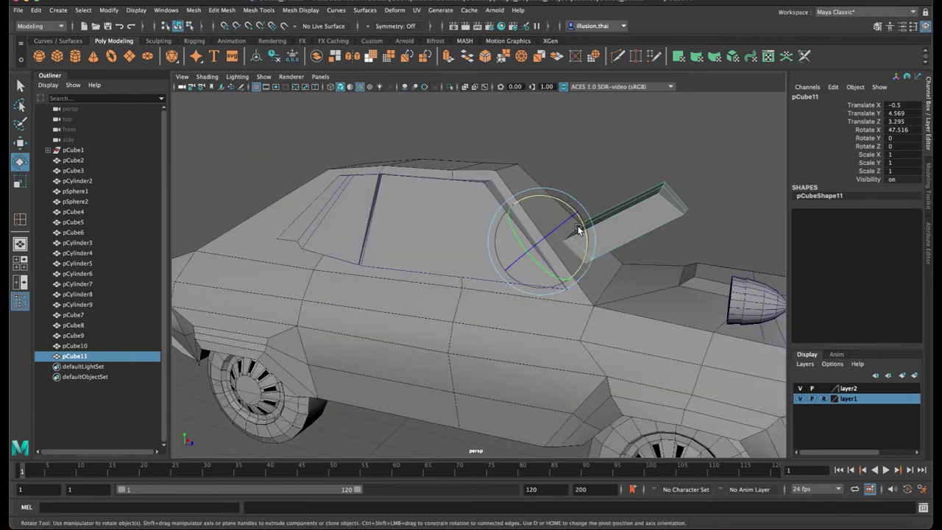
{"action": "key", "text": "r"}
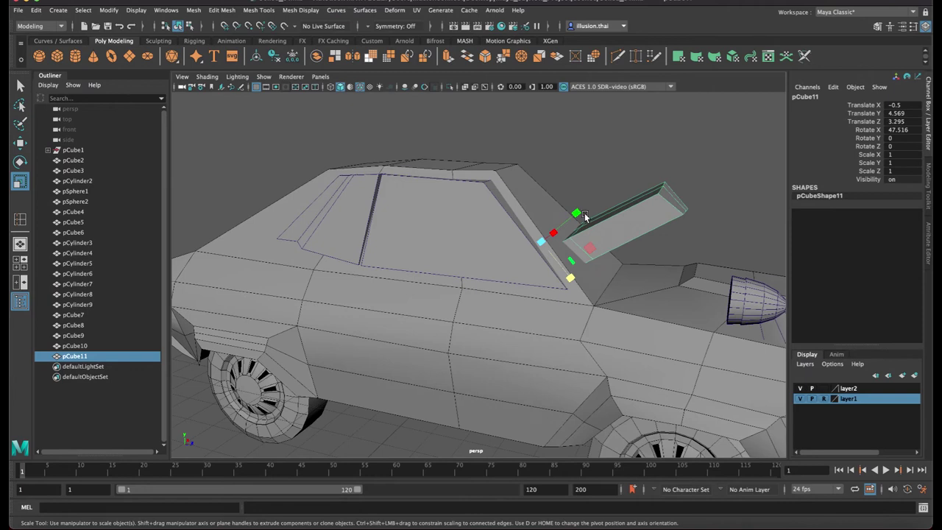
{"action": "key", "text": "ctrl+z"}
{"action": "left_click_drag", "start_coordinate": [593, 175], "coordinate": [426, 164], "text": "alt"}
{"action": "key", "text": "w"}
{"action": "mouse_move", "coordinate": [280, 218]}
{"action": "left_mouse_down"}
{"action": "mouse_move", "coordinate": [592, 199]}
{"action": "mouse_move", "coordinate": [533, 187]}
{"action": "left_mouse_up"}
{"action": "key", "text": "r"}
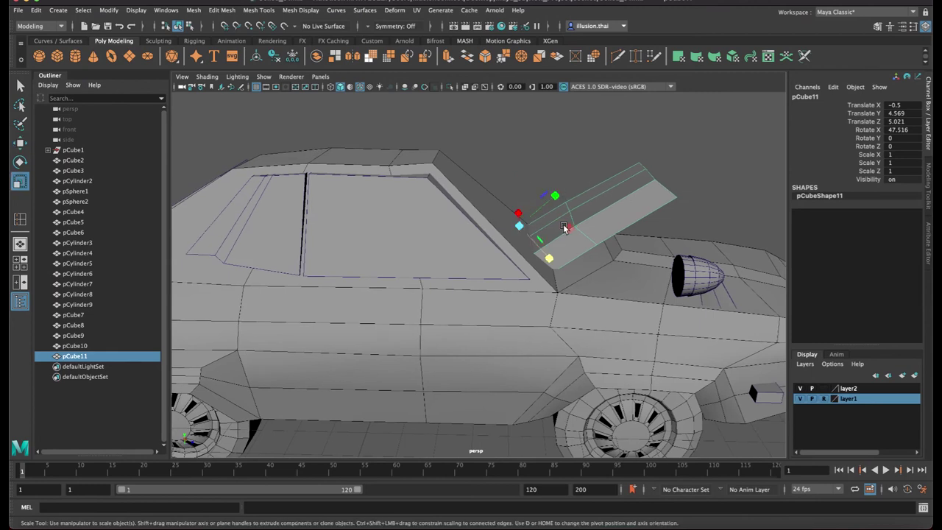
{"action": "key", "text": "w"}
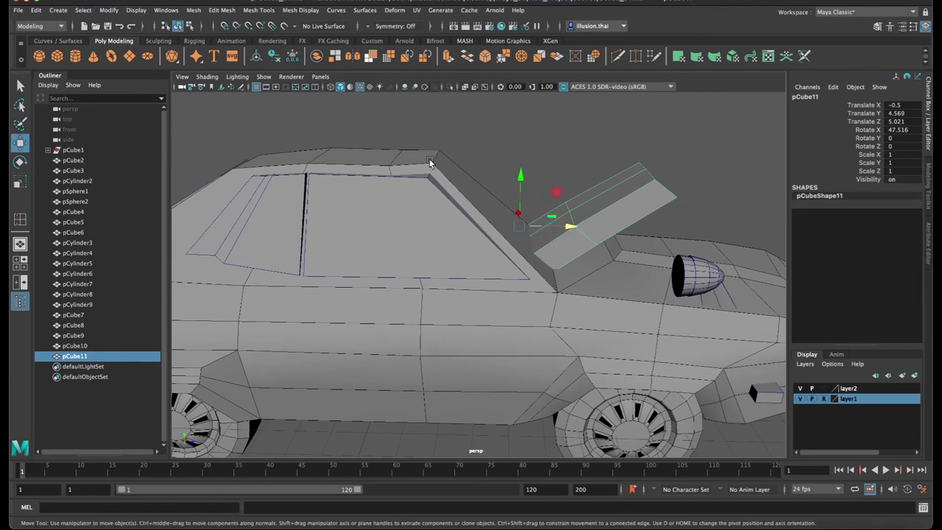
{"action": "key", "text": "r"}
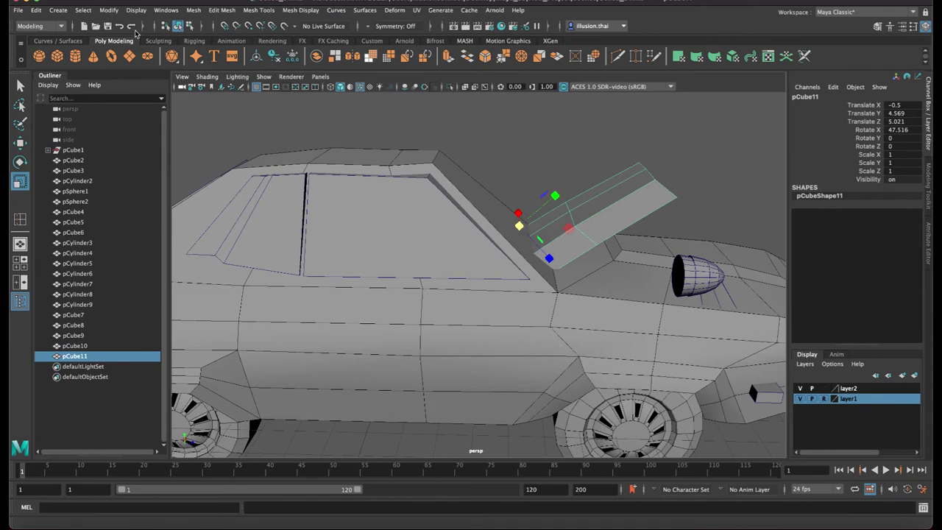
Reset the duplicate's transforms, mirror it lengthwise, shorten it and position it at the rear pillar
{"action": "left_click", "coordinate": [122, 10]}
{"action": "left_click", "coordinate": [147, 46]}
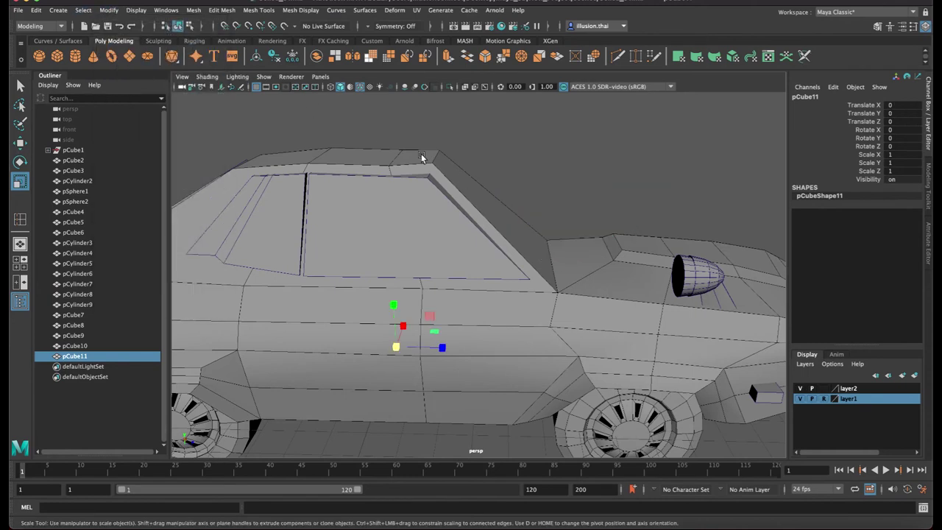
{"action": "key", "text": "ctrl+z"}
{"action": "left_click", "coordinate": [109, 9]}
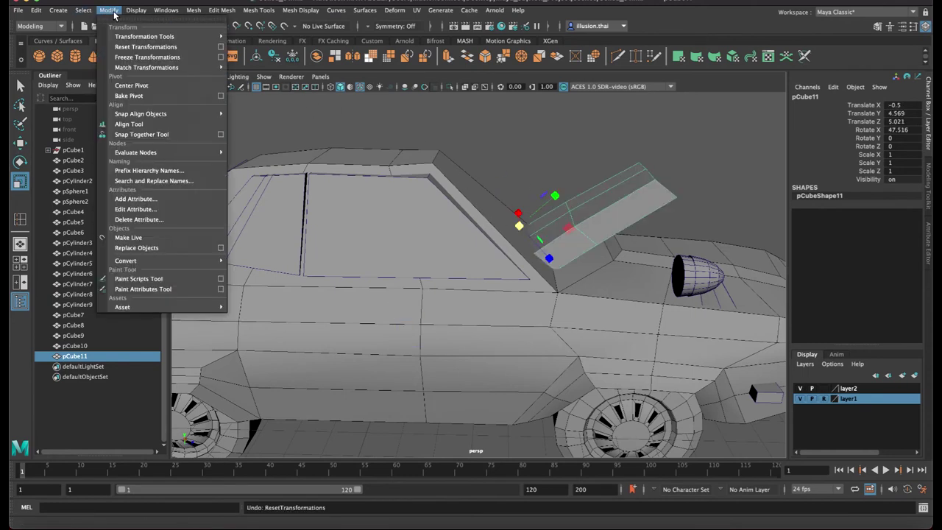
{"action": "left_click", "coordinate": [147, 47]}
{"action": "left_click_drag", "start_coordinate": [565, 226], "coordinate": [471, 227]}
{"action": "key", "text": "w"}
{"action": "left_click_drag", "start_coordinate": [567, 228], "coordinate": [629, 229]}
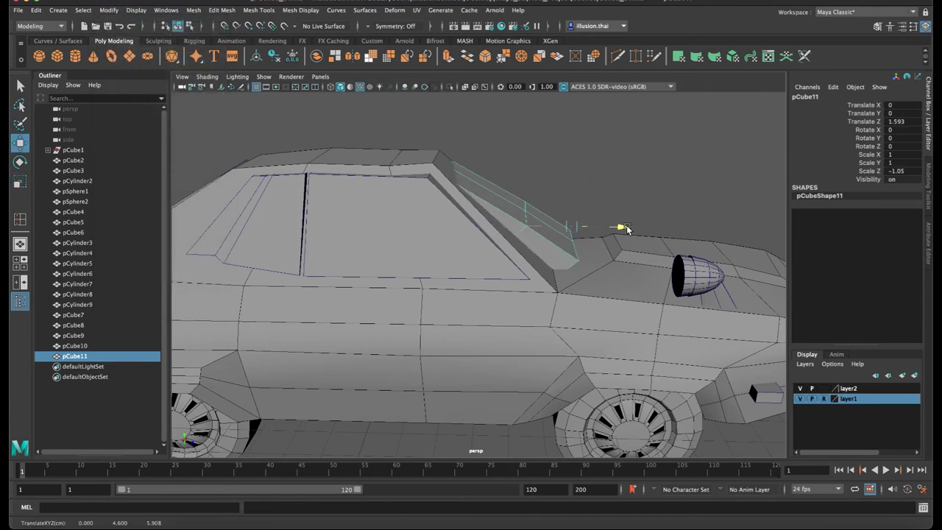
{"action": "key", "text": "e"}
{"action": "key", "text": "r"}
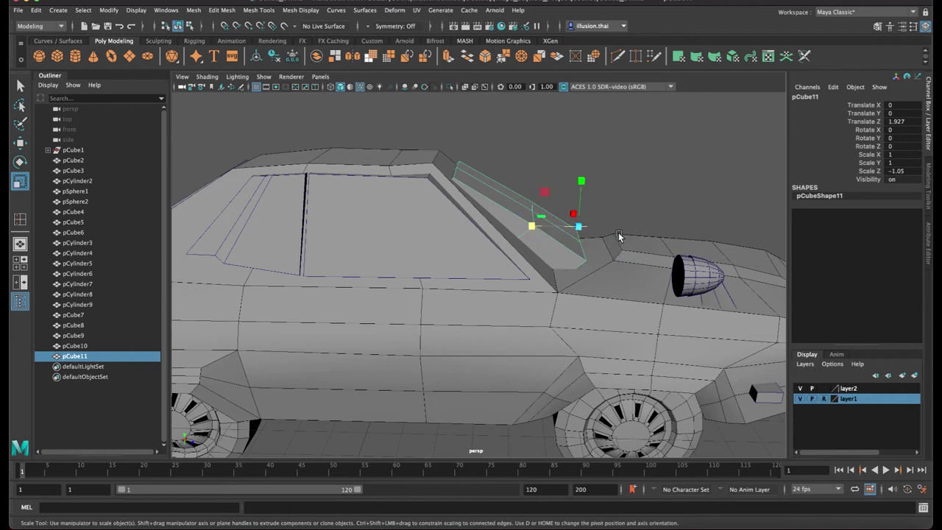
{"action": "left_click_drag", "start_coordinate": [531, 225], "coordinate": [547, 225]}
{"action": "key", "text": "w"}
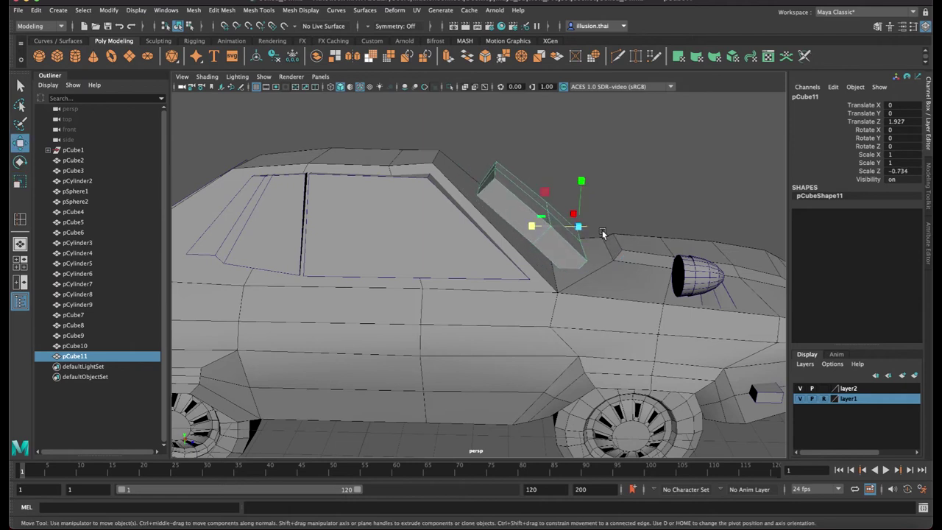
{"action": "left_click_drag", "start_coordinate": [632, 231], "coordinate": [541, 241]}
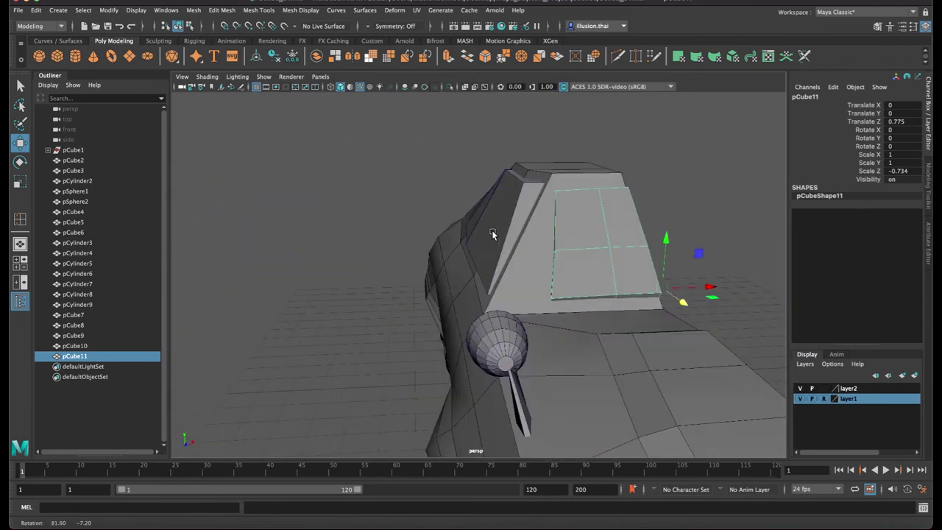
Move the panel's middle-left and top-left vertices to fit the window frame
{"action": "right_click_drag", "start_coordinate": [585, 248], "coordinate": [532, 247]}
{"action": "mouse_move", "coordinate": [524, 281]}
{"action": "left_mouse_down"}
{"action": "mouse_move", "coordinate": [581, 318]}
{"action": "mouse_move", "coordinate": [555, 312]}
{"action": "left_mouse_up"}
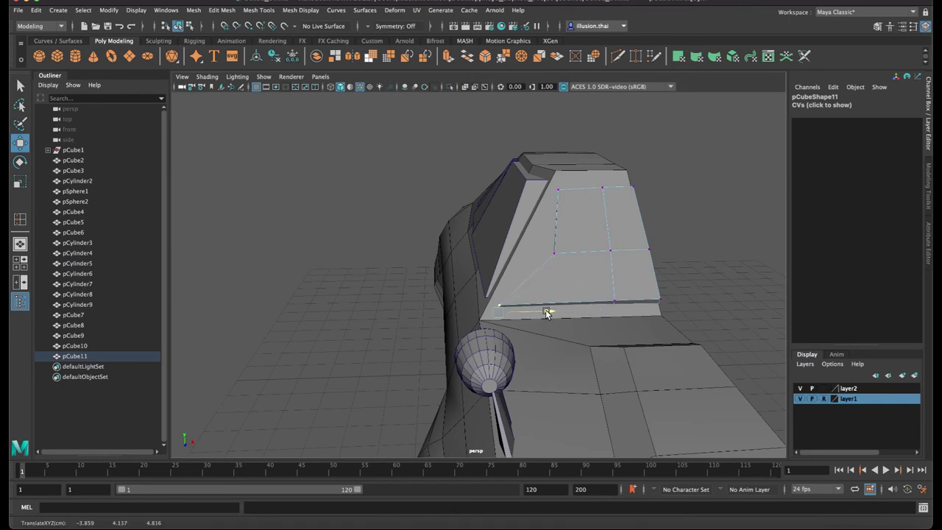
{"action": "mouse_move", "coordinate": [529, 246]}
{"action": "left_mouse_down"}
{"action": "mouse_move", "coordinate": [570, 275]}
{"action": "mouse_move", "coordinate": [573, 263]}
{"action": "left_mouse_up"}
{"action": "left_click", "coordinate": [557, 190]}
{"action": "left_click_drag", "start_coordinate": [608, 199], "coordinate": [652, 204], "text": "alt"}
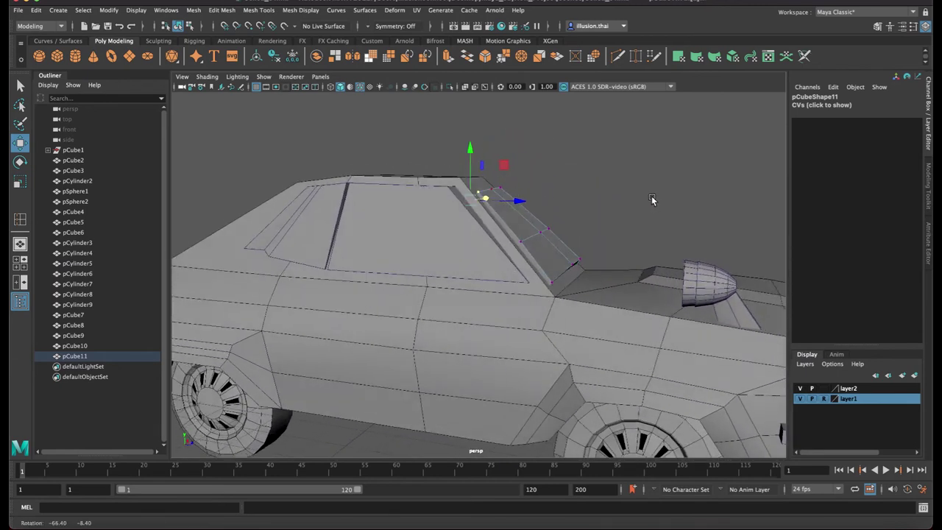
{"action": "scroll", "coordinate": [651, 199], "scroll_direction": "up", "scroll_amount": 2}
{"action": "left_click", "coordinate": [596, 203]}
Insert edge loops across the front side window and the rear side window panels
{"action": "left_click_drag", "start_coordinate": [437, 210], "coordinate": [427, 225], "text": "alt"}
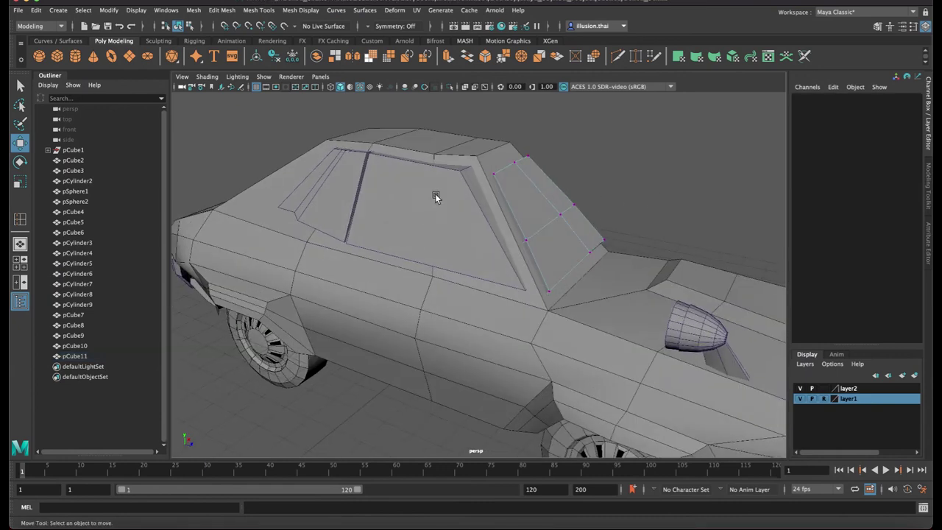
{"action": "left_click", "coordinate": [437, 197]}
{"action": "left_click", "coordinate": [221, 10]}
{"action": "mouse_move", "coordinate": [258, 10]}
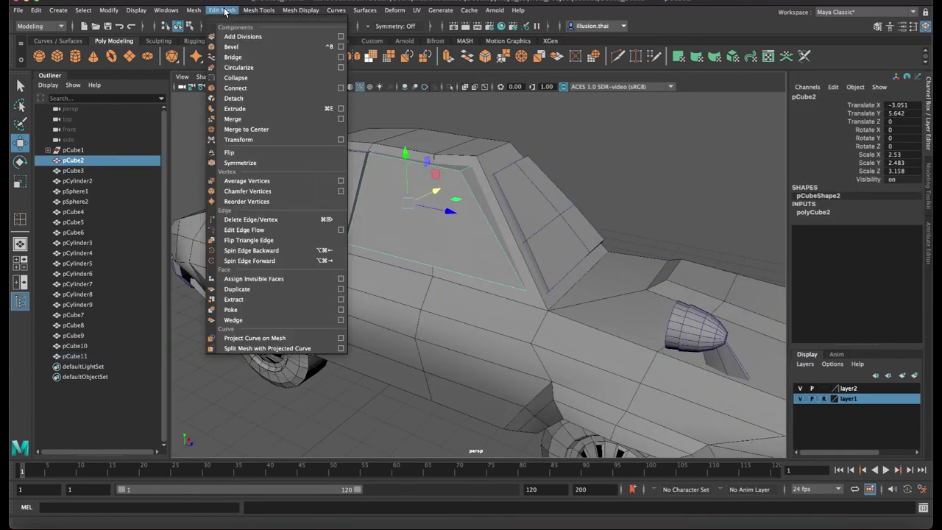
{"action": "left_click", "coordinate": [287, 88]}
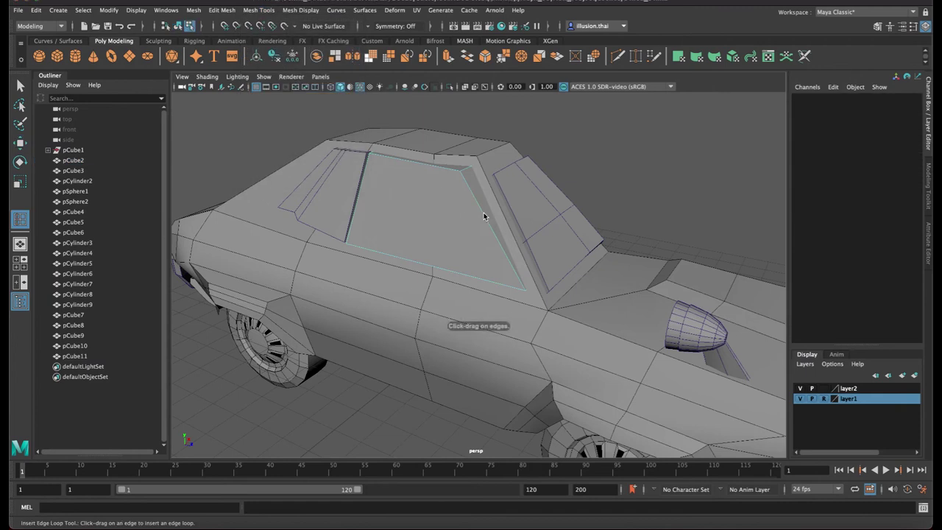
{"action": "left_click", "coordinate": [497, 230]}
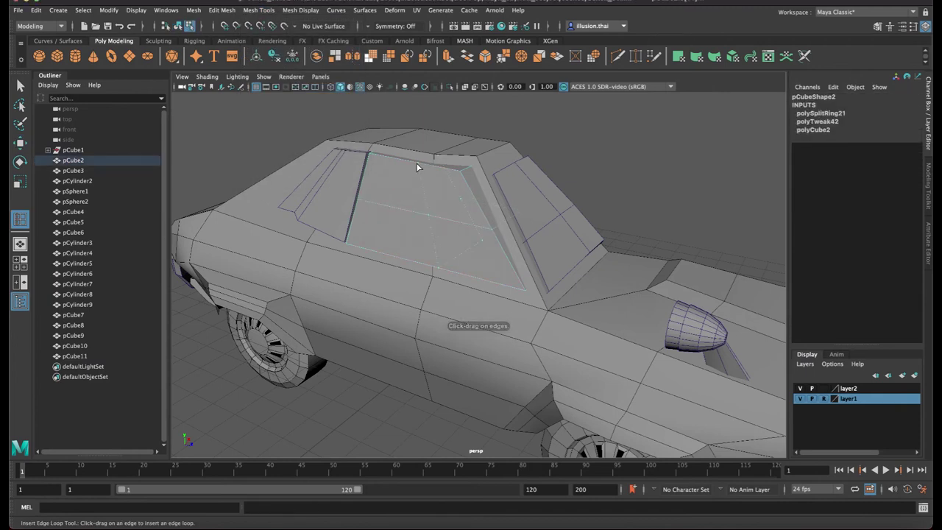
{"action": "left_click", "coordinate": [436, 169]}
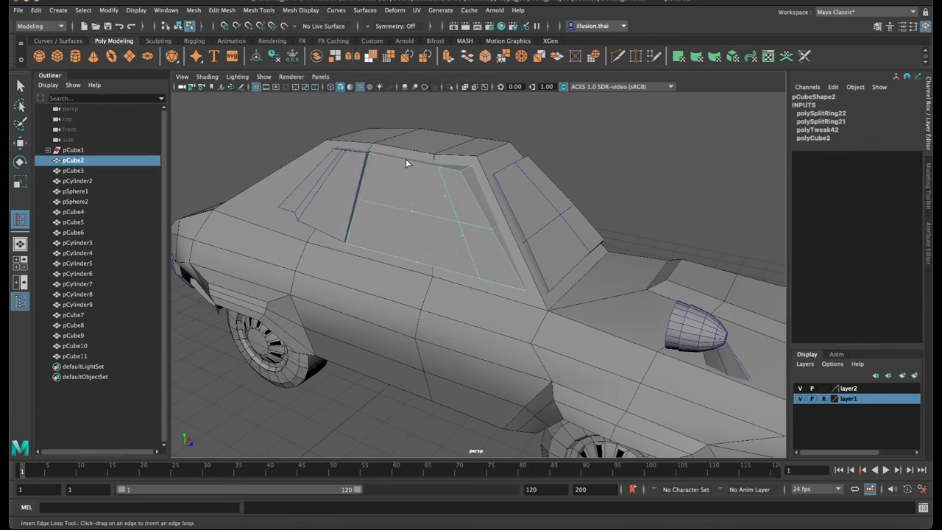
{"action": "left_click", "coordinate": [346, 178]}
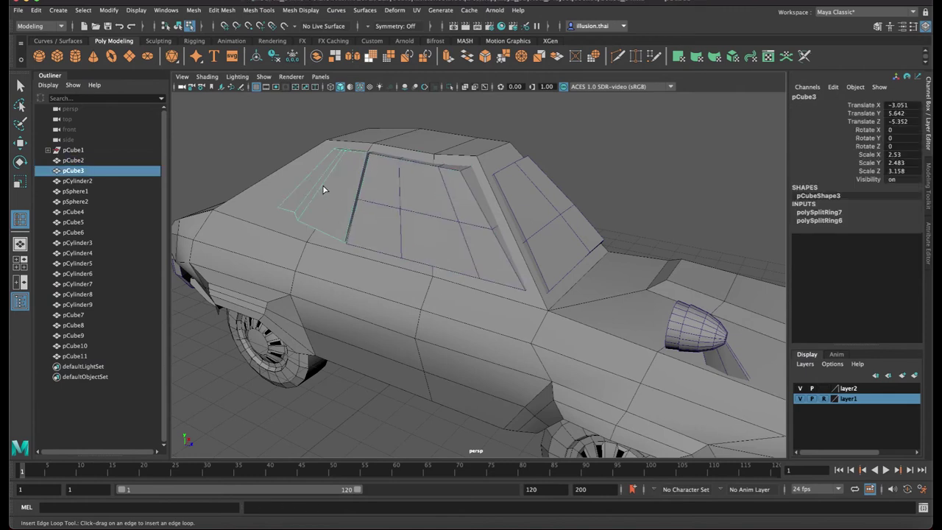
{"action": "left_click", "coordinate": [322, 188]}
{"action": "mouse_move", "coordinate": [337, 176]}
{"action": "left_mouse_down"}
{"action": "mouse_move", "coordinate": [354, 164]}
{"action": "mouse_move", "coordinate": [392, 177]}
{"action": "mouse_move", "coordinate": [434, 173]}
{"action": "mouse_move", "coordinate": [424, 160]}
{"action": "mouse_move", "coordinate": [350, 199]}
{"action": "mouse_move", "coordinate": [391, 204]}
{"action": "mouse_move", "coordinate": [441, 191]}
{"action": "mouse_move", "coordinate": [540, 211]}
{"action": "mouse_move", "coordinate": [514, 211]}
{"action": "mouse_move", "coordinate": [459, 246]}
{"action": "mouse_move", "coordinate": [439, 294]}
{"action": "left_mouse_up"}
{"action": "key", "text": "q"}
Select a vertex on the rear window in vertex mode, ready to move it
{"action": "right_click", "coordinate": [390, 178]}
{"action": "right_click", "coordinate": [435, 173]}
{"action": "left_click", "coordinate": [412, 175]}
{"action": "left_click", "coordinate": [407, 142]}
{"action": "key", "text": "w"}
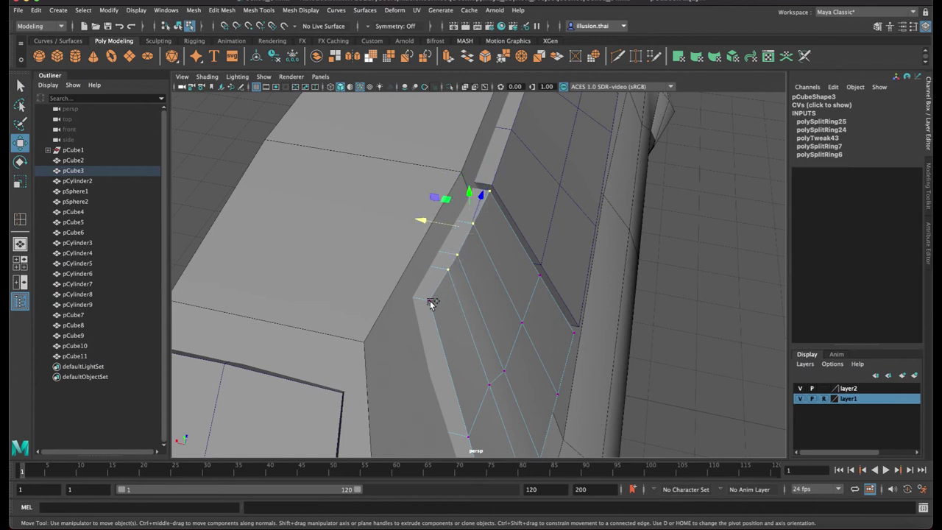
Move the side window's vertices, including its corner, so the glass meets the frame
{"action": "mouse_move", "coordinate": [415, 235]}
{"action": "left_mouse_down"}
{"action": "mouse_move", "coordinate": [404, 235]}
{"action": "mouse_move", "coordinate": [437, 210]}
{"action": "mouse_move", "coordinate": [432, 248]}
{"action": "mouse_move", "coordinate": [396, 245]}
{"action": "mouse_move", "coordinate": [463, 227]}
{"action": "mouse_move", "coordinate": [407, 175]}
{"action": "mouse_move", "coordinate": [442, 184]}
{"action": "left_mouse_up"}
{"action": "left_click", "coordinate": [396, 245]}
{"action": "left_click", "coordinate": [370, 164]}
{"action": "mouse_move", "coordinate": [545, 181]}
{"action": "left_mouse_down", "text": "alt"}
{"action": "mouse_move", "coordinate": [538, 200]}
{"action": "mouse_move", "coordinate": [430, 218]}
{"action": "left_mouse_up", "text": "alt"}
{"action": "middle_click_drag", "start_coordinate": [406, 214], "coordinate": [403, 210]}
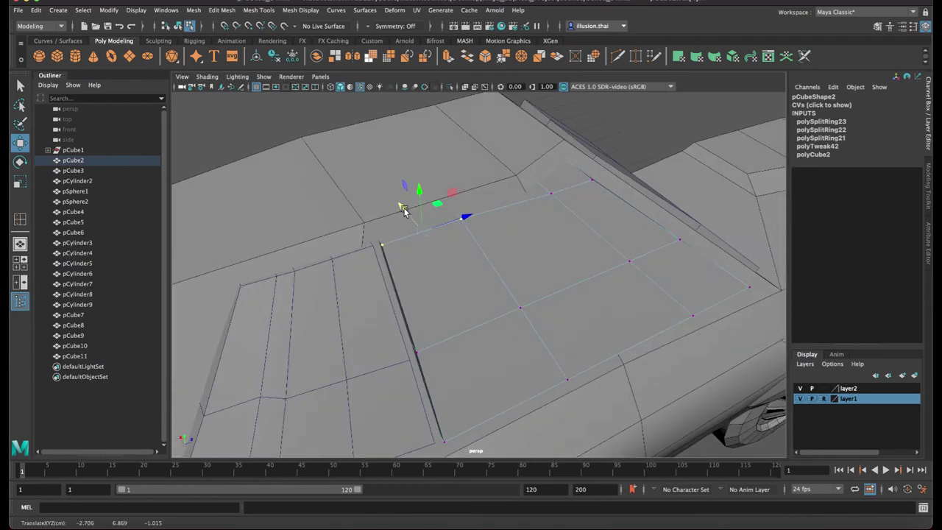
{"action": "left_click_drag", "start_coordinate": [549, 201], "coordinate": [532, 223], "text": "alt"}
{"action": "left_click_drag", "start_coordinate": [588, 226], "coordinate": [576, 227]}
{"action": "left_click_drag", "start_coordinate": [508, 204], "coordinate": [505, 202]}
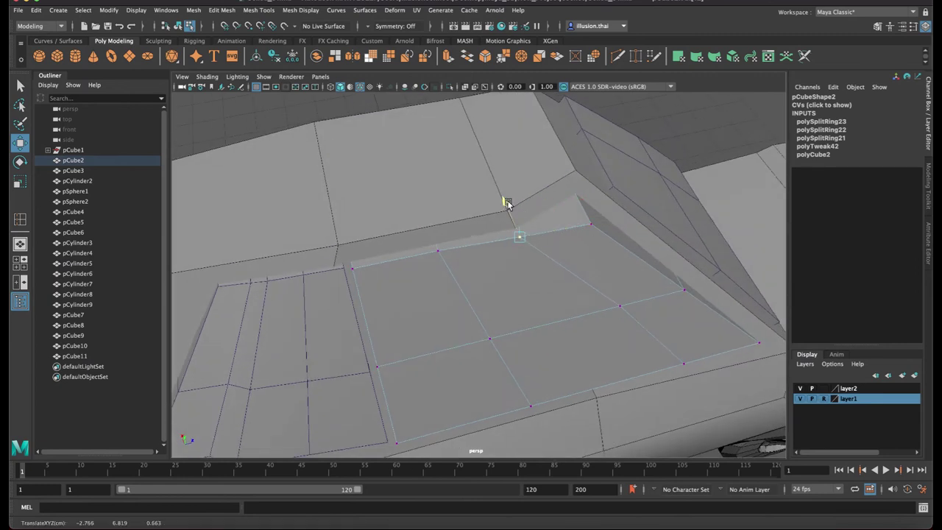
{"action": "left_click", "coordinate": [586, 224]}
{"action": "mouse_move", "coordinate": [572, 190]}
{"action": "left_mouse_down"}
{"action": "mouse_move", "coordinate": [554, 171]}
{"action": "mouse_move", "coordinate": [564, 218]}
{"action": "mouse_move", "coordinate": [526, 204]}
{"action": "left_mouse_up"}
{"action": "left_click", "coordinate": [450, 250]}
{"action": "left_click_drag", "start_coordinate": [485, 246], "coordinate": [505, 246]}
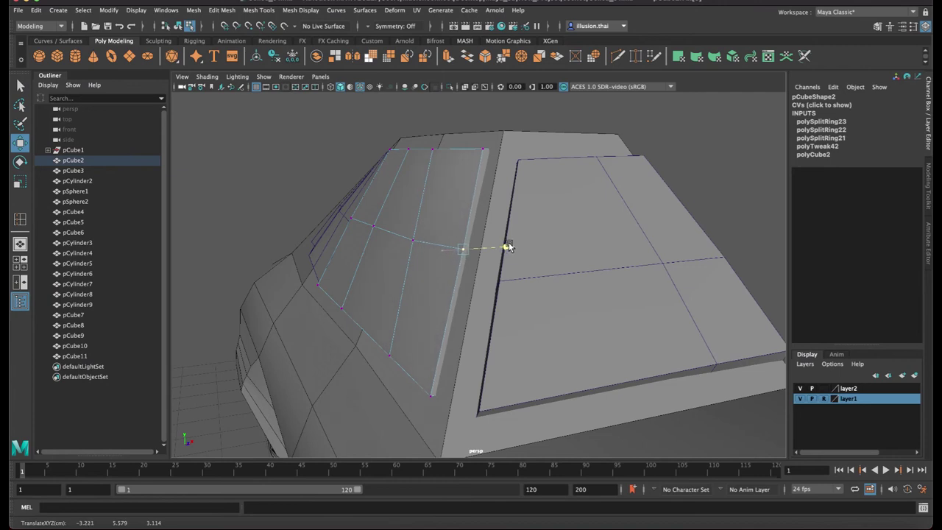
{"action": "right_click_drag", "start_coordinate": [449, 205], "coordinate": [499, 188]}
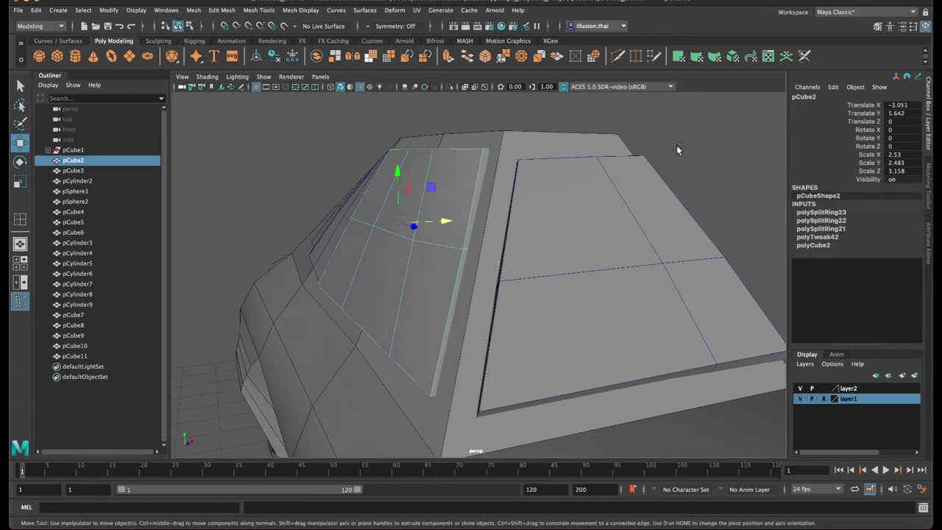
Adjust the windshield corner vertex along Y and Z, undoing a bad move
{"action": "left_click", "coordinate": [576, 193]}
{"action": "mouse_move", "coordinate": [576, 192]}
{"action": "left_mouse_down", "text": "alt"}
{"action": "mouse_move", "coordinate": [576, 204]}
{"action": "mouse_move", "coordinate": [604, 184]}
{"action": "left_mouse_up", "text": "alt"}
{"action": "left_click", "coordinate": [607, 187]}
{"action": "right_click_drag", "start_coordinate": [608, 189], "coordinate": [582, 189]}
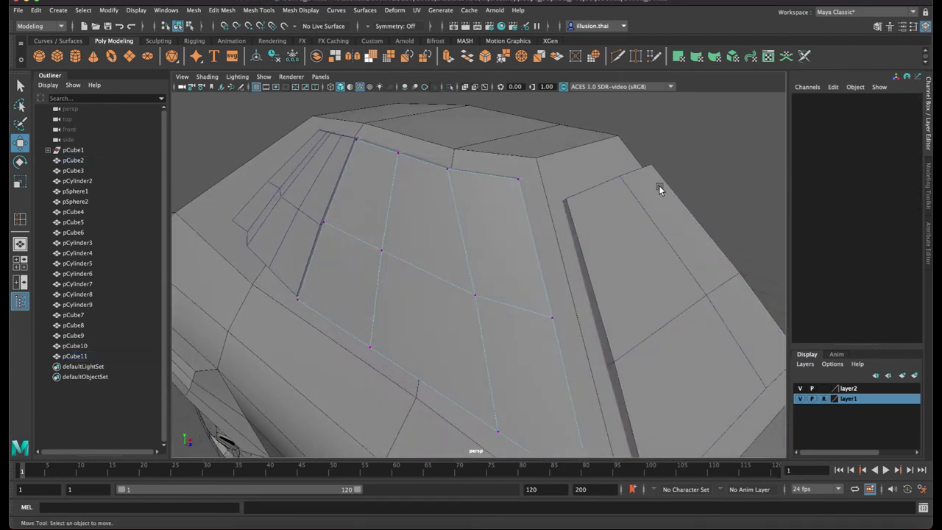
{"action": "right_click_drag", "start_coordinate": [674, 195], "coordinate": [684, 139]}
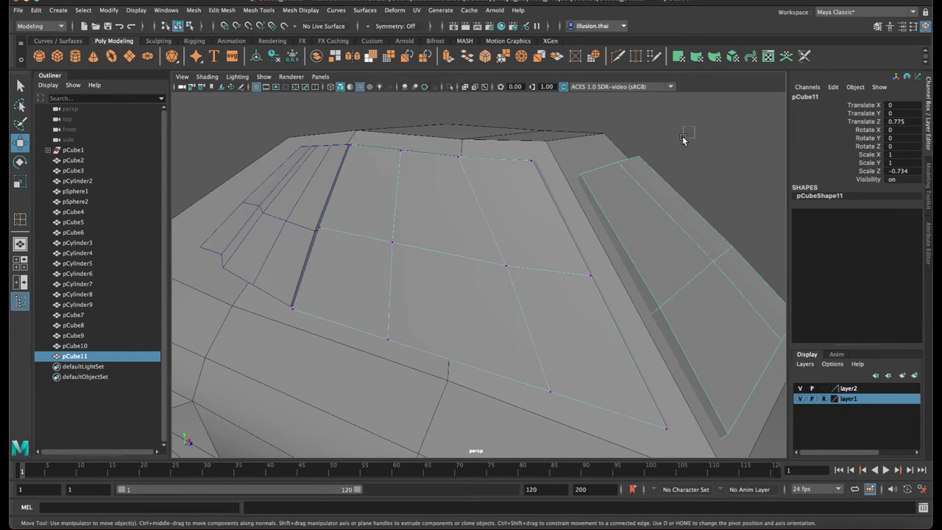
{"action": "left_click_drag", "start_coordinate": [639, 204], "coordinate": [658, 194], "text": "alt"}
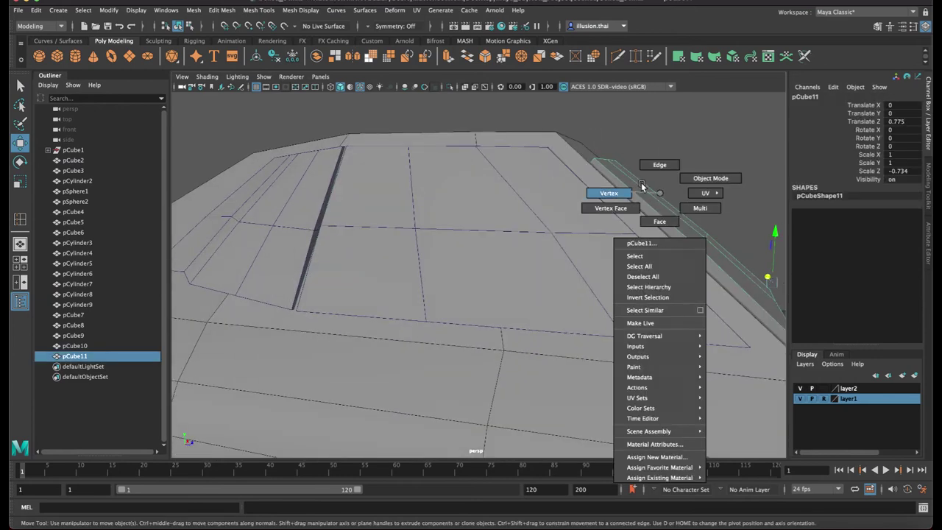
{"action": "right_click_drag", "start_coordinate": [658, 193], "coordinate": [640, 189]}
{"action": "left_click", "coordinate": [561, 206]}
{"action": "left_click_drag", "start_coordinate": [599, 124], "coordinate": [598, 122]}
{"action": "left_click_drag", "start_coordinate": [639, 166], "coordinate": [633, 171]}
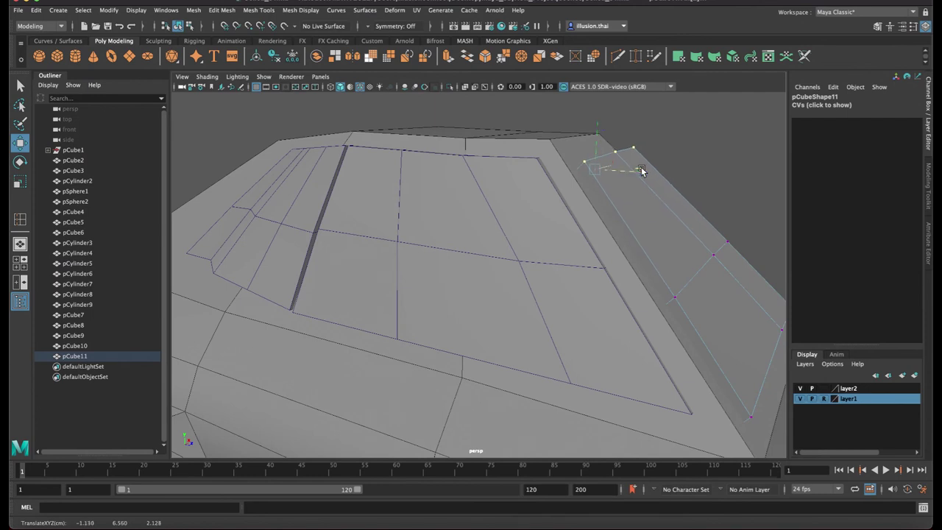
{"action": "key", "text": "ctrl+z"}
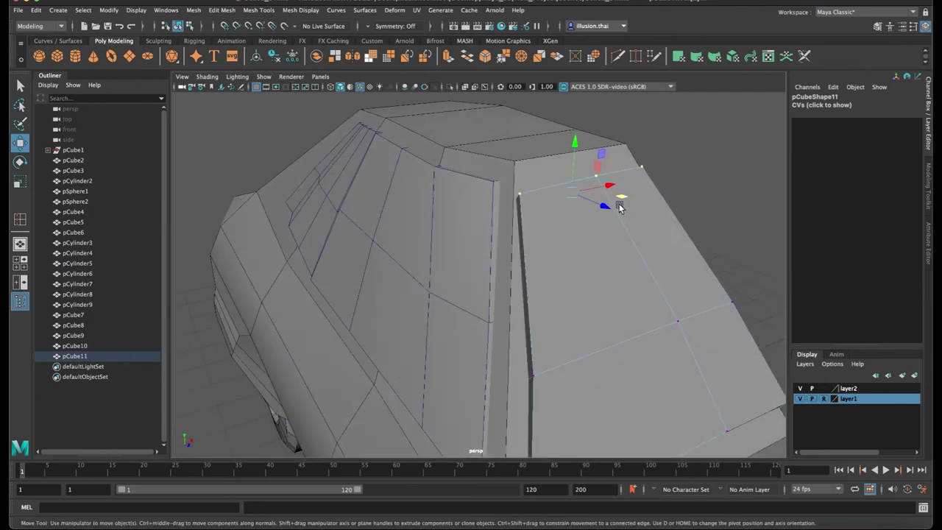
{"action": "key", "text": "ctrl+z"}
{"action": "key", "text": "ctrl+z"}
{"action": "left_click_drag", "start_coordinate": [648, 181], "coordinate": [637, 182]}
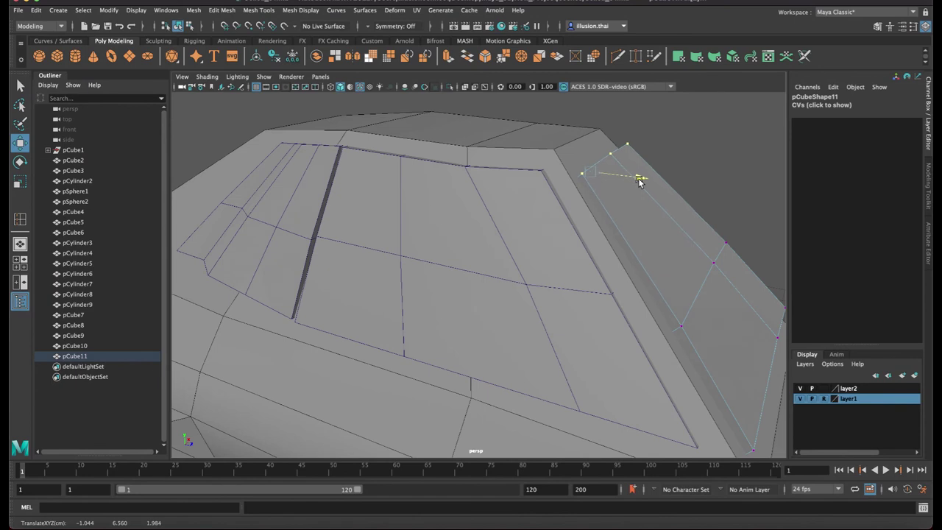
{"action": "mouse_move", "coordinate": [665, 181]}
{"action": "left_mouse_down", "text": "alt"}
{"action": "mouse_move", "coordinate": [640, 174]}
{"action": "mouse_move", "coordinate": [655, 201]}
{"action": "mouse_move", "coordinate": [627, 206]}
{"action": "left_mouse_up", "text": "alt"}
{"action": "mouse_move", "coordinate": [431, 142]}
{"action": "left_mouse_down"}
{"action": "mouse_move", "coordinate": [501, 195]}
{"action": "mouse_move", "coordinate": [519, 182]}
{"action": "left_mouse_up"}
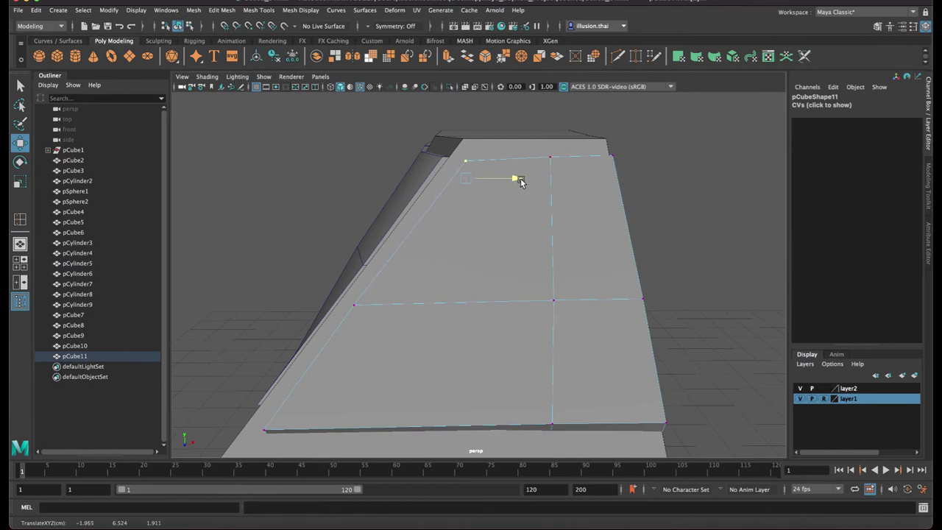
{"action": "right_click_drag", "start_coordinate": [587, 215], "coordinate": [639, 199]}
Save the scene as Celica_01.mb with the whole car in view
{"action": "left_click", "coordinate": [687, 200]}
{"action": "mouse_move", "coordinate": [687, 200]}
{"action": "left_mouse_down", "text": "alt"}
{"action": "mouse_move", "coordinate": [526, 232]}
{"action": "mouse_move", "coordinate": [555, 253]}
{"action": "mouse_move", "coordinate": [562, 228]}
{"action": "mouse_move", "coordinate": [480, 204]}
{"action": "mouse_move", "coordinate": [478, 224]}
{"action": "mouse_move", "coordinate": [391, 216]}
{"action": "left_mouse_up", "text": "alt"}
{"action": "key", "text": "q"}
{"action": "key", "text": "ctrl+s"}
{"action": "key", "text": "w"}
{"action": "left_click_drag", "start_coordinate": [354, 177], "coordinate": [311, 147], "text": "alt"}
Open Hypershade, resize it to show the car, and create the blinn1 Blinn material
{"action": "key", "text": "q"}
{"action": "key", "text": "ctrl+s"}
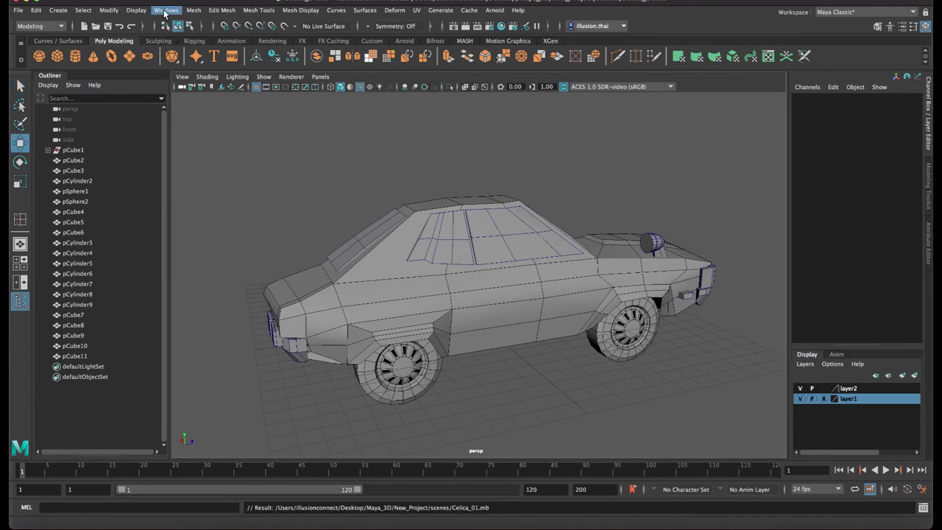
{"action": "left_click", "coordinate": [166, 11]}
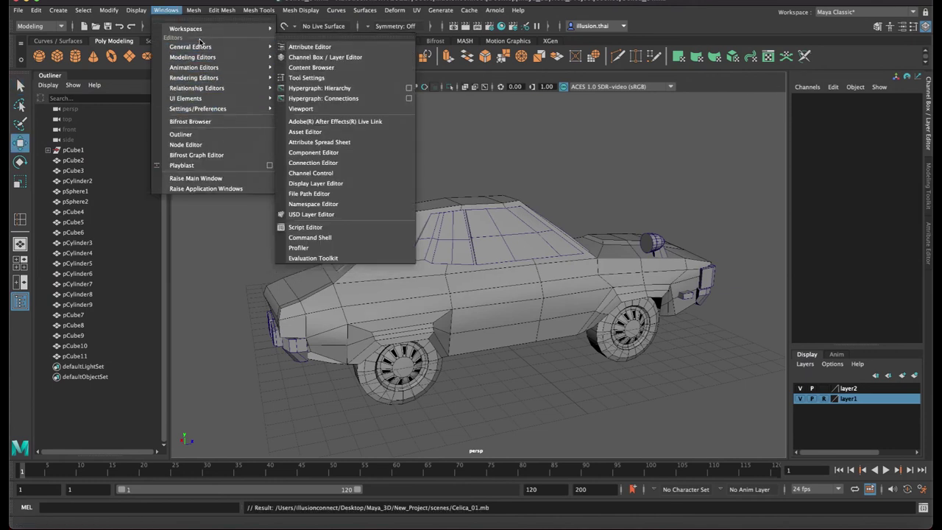
{"action": "mouse_move", "coordinate": [197, 87]}
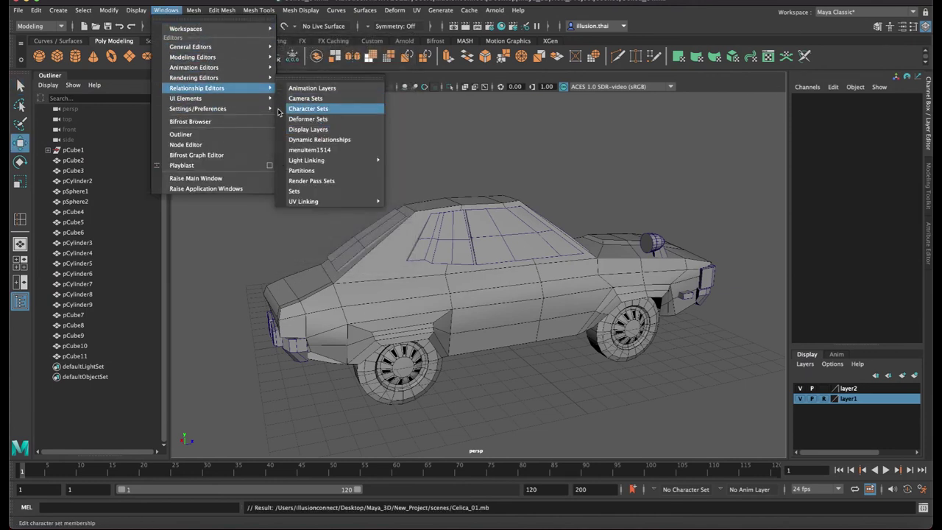
{"action": "left_click", "coordinate": [309, 97]}
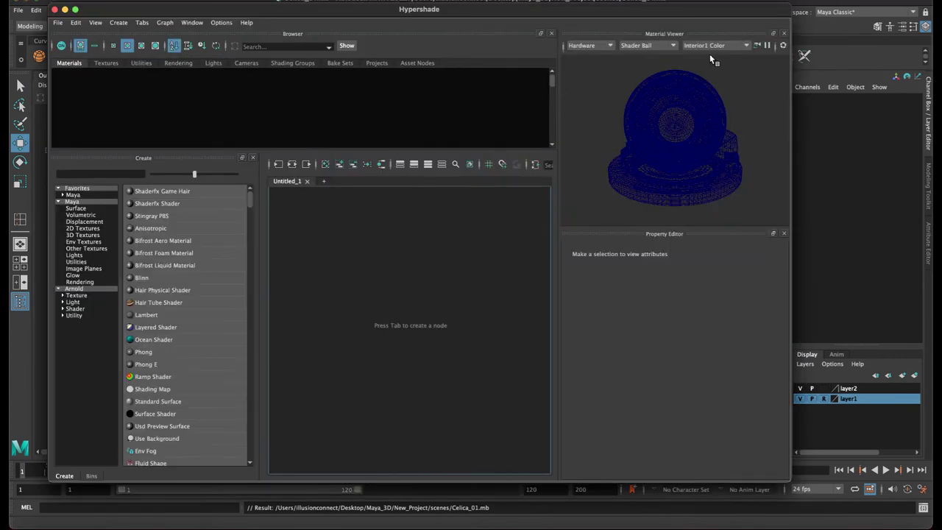
{"action": "left_click_drag", "start_coordinate": [789, 6], "coordinate": [458, 117]}
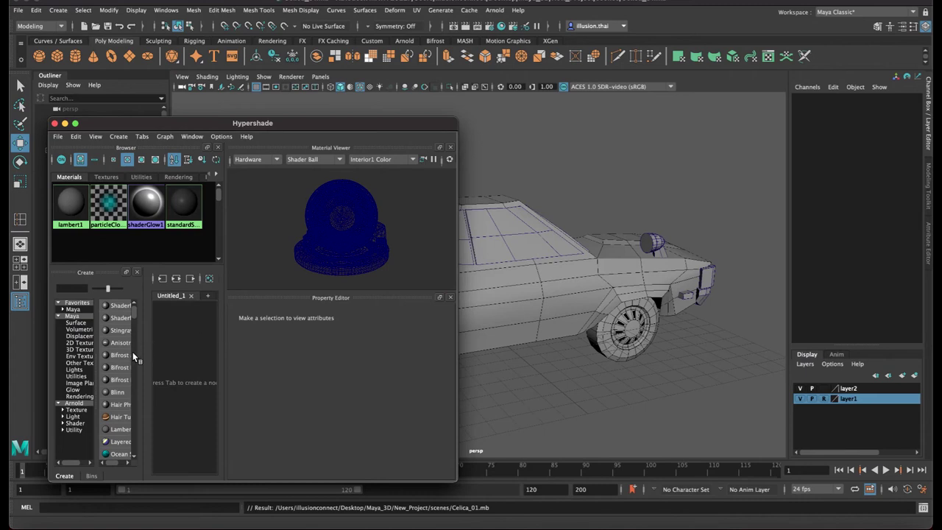
{"action": "left_click", "coordinate": [119, 392]}
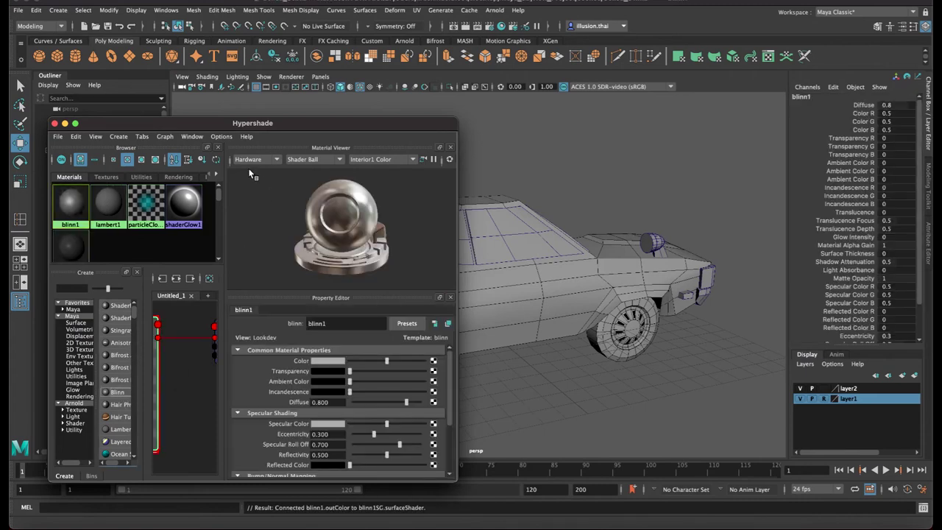
{"action": "left_click_drag", "start_coordinate": [195, 124], "coordinate": [261, 119]}
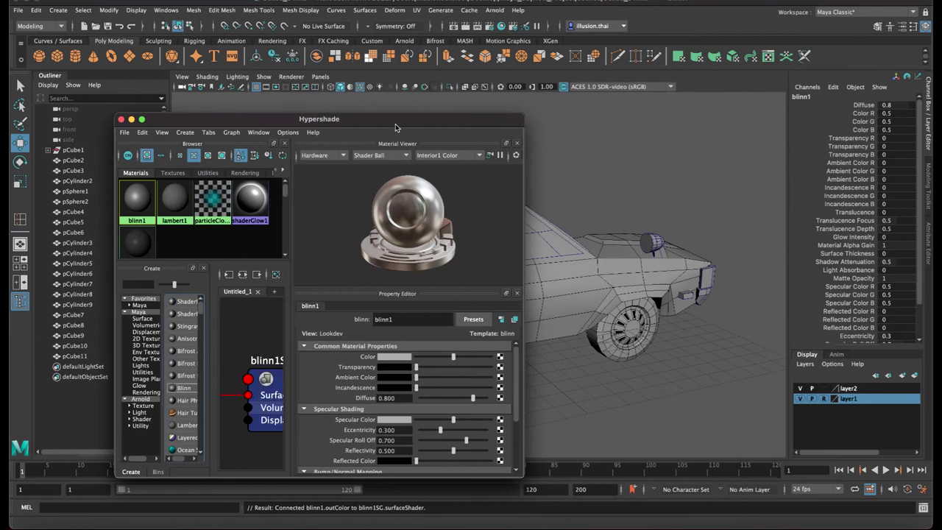
{"action": "left_click_drag", "start_coordinate": [395, 123], "coordinate": [373, 122]}
Set blinn1's colour to bright yellow (H 56.928, S 1, V 1)
{"action": "left_click", "coordinate": [370, 336]}
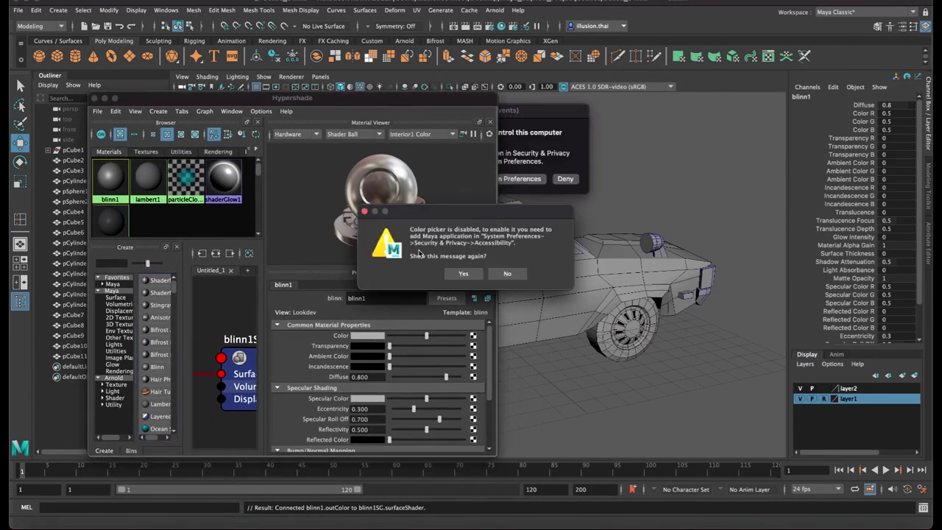
{"action": "left_click", "coordinate": [464, 274]}
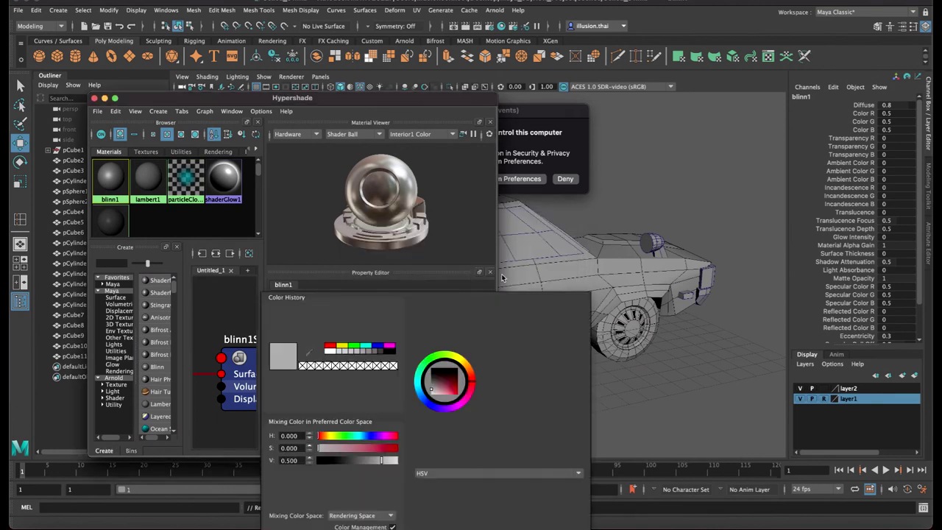
{"action": "left_click", "coordinate": [459, 360]}
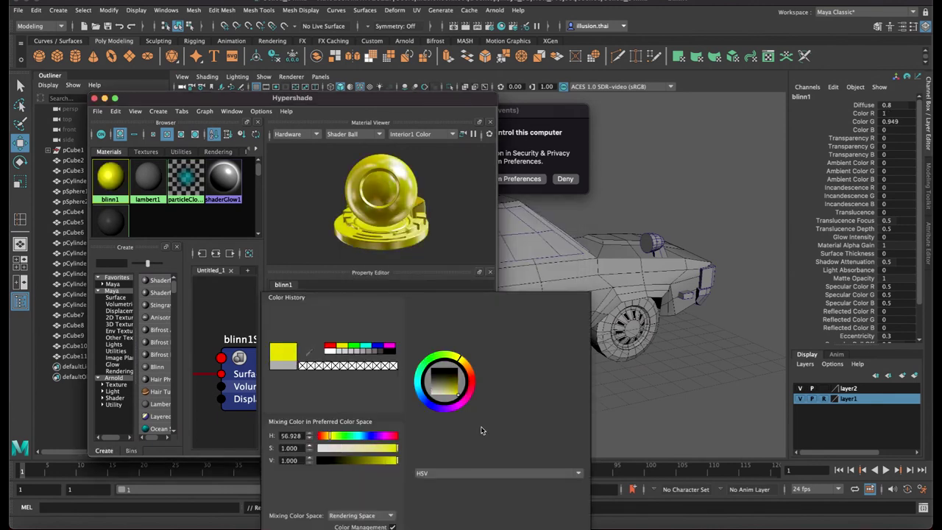
{"action": "left_click", "coordinate": [557, 158]}
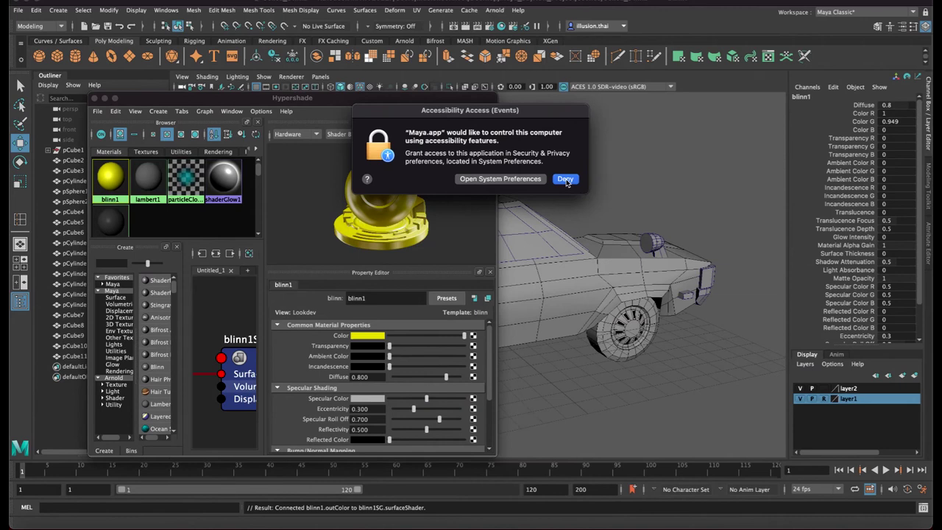
Dismiss the permissions prompt and move the Hypershade window left, off the car
{"action": "left_click", "coordinate": [506, 179]}
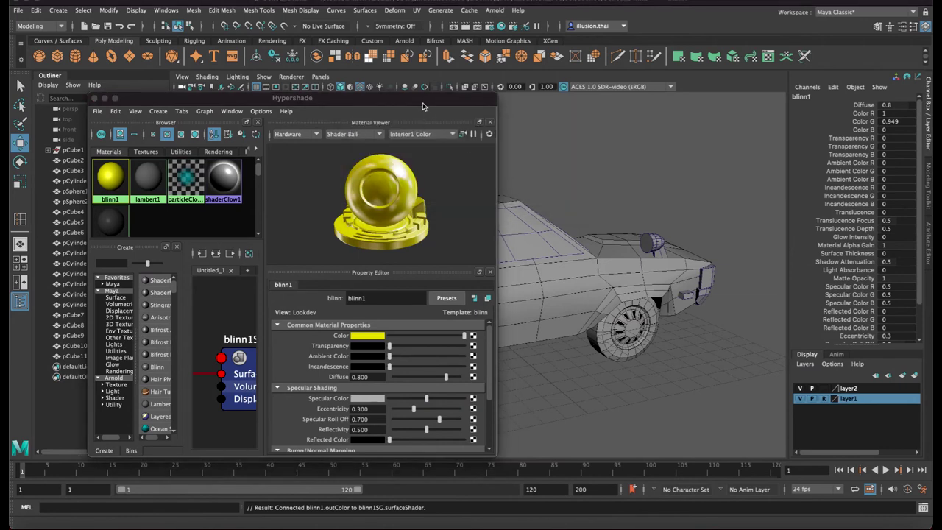
{"action": "left_click_drag", "start_coordinate": [423, 106], "coordinate": [454, 82]}
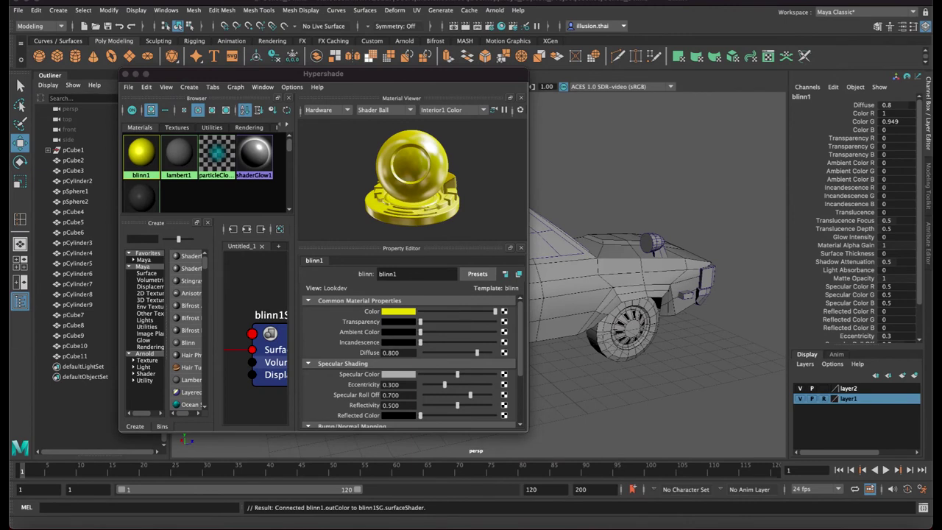
{"action": "left_click", "coordinate": [578, 271]}
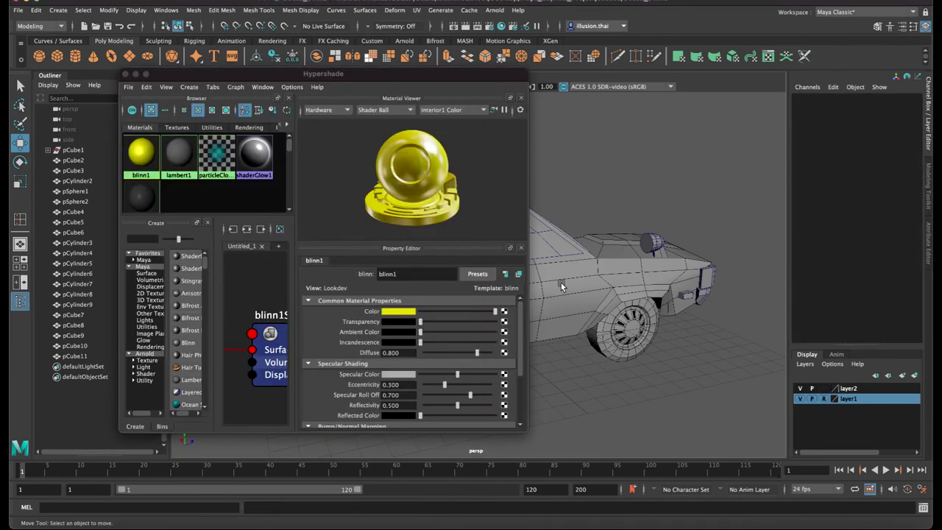
{"action": "left_click_drag", "start_coordinate": [366, 76], "coordinate": [256, 121]}
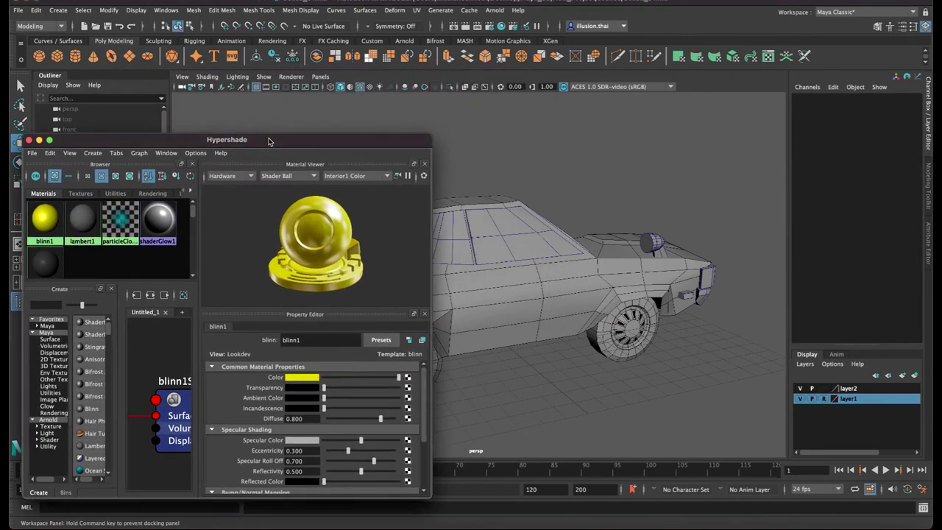
Assign the yellow blinn1 material to the car body and the roof shell
{"action": "left_click", "coordinate": [582, 338]}
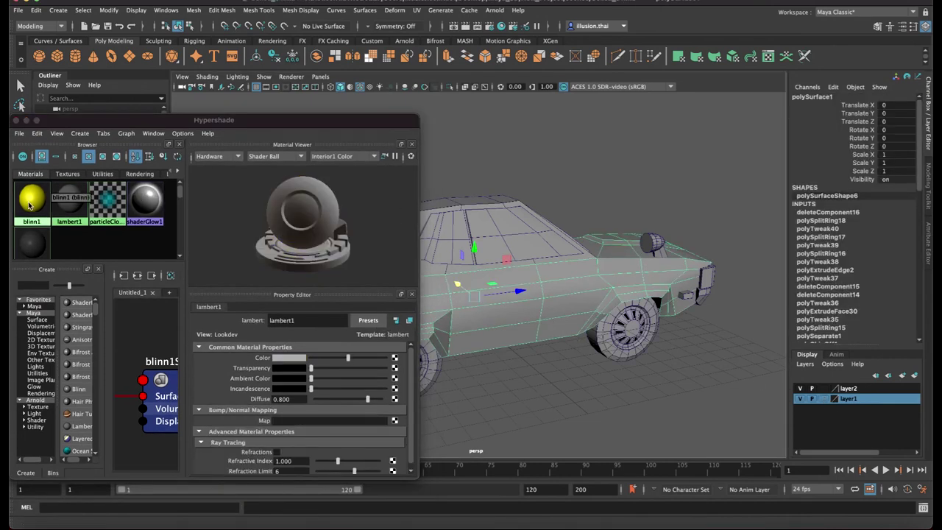
{"action": "right_click", "coordinate": [103, 201]}
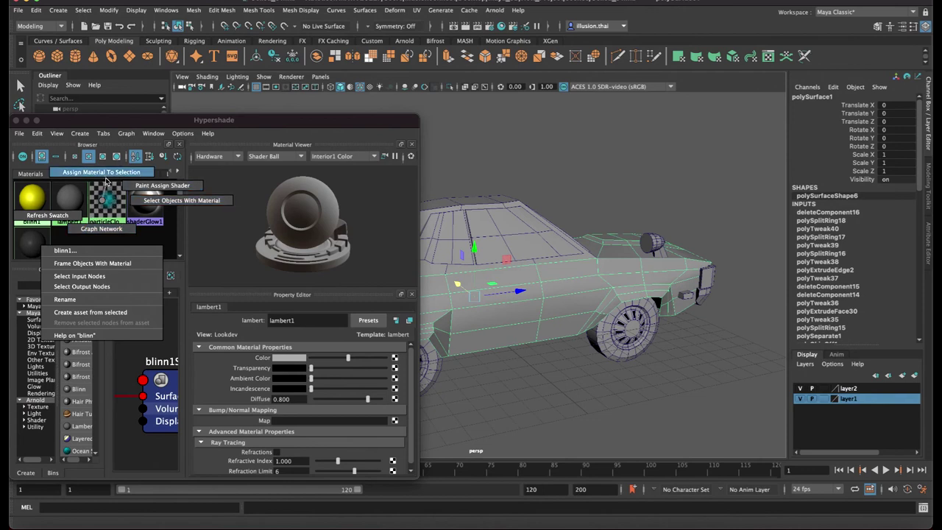
{"action": "left_click", "coordinate": [101, 172]}
{"action": "left_click", "coordinate": [559, 368]}
{"action": "left_click_drag", "start_coordinate": [559, 367], "coordinate": [619, 375], "text": "alt"}
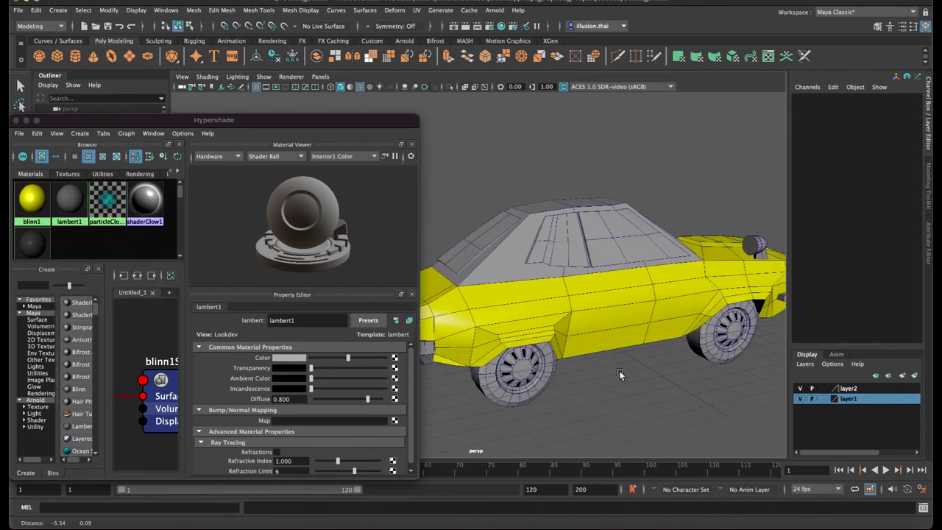
{"action": "left_click", "coordinate": [486, 253]}
{"action": "right_click", "coordinate": [31, 198]}
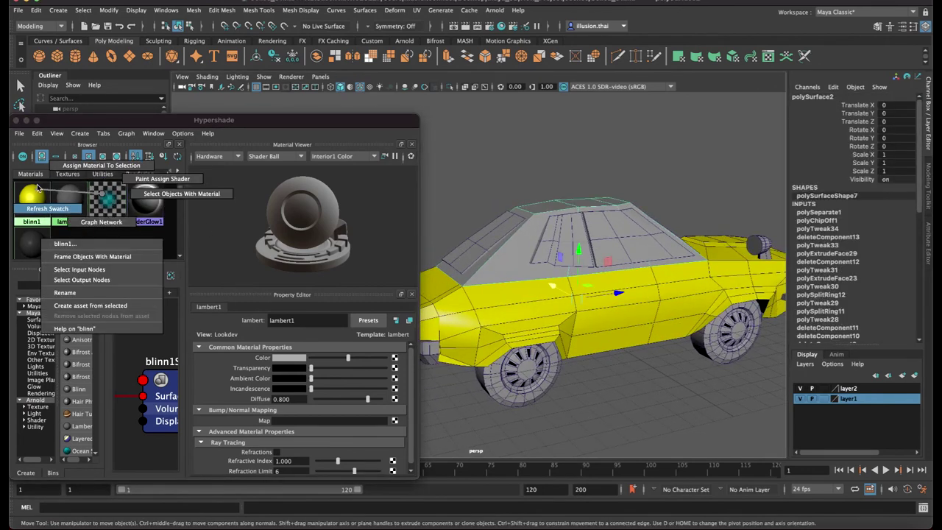
{"action": "left_click", "coordinate": [74, 172]}
{"action": "left_click", "coordinate": [607, 387]}
{"action": "mouse_move", "coordinate": [607, 387]}
{"action": "left_mouse_down", "text": "alt"}
{"action": "mouse_move", "coordinate": [562, 388]}
{"action": "mouse_move", "coordinate": [651, 355]}
{"action": "mouse_move", "coordinate": [621, 352]}
{"action": "mouse_move", "coordinate": [502, 377]}
{"action": "left_mouse_up", "text": "alt"}
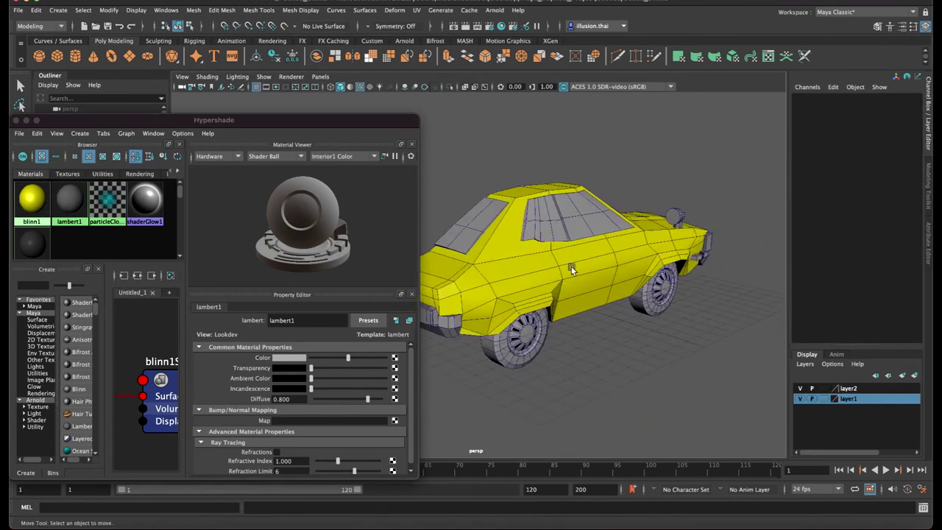
Check the body's material from another angle and widen the Hypershade panels
{"action": "left_click", "coordinate": [522, 259]}
{"action": "mouse_move", "coordinate": [502, 245]}
{"action": "left_mouse_down", "text": "alt"}
{"action": "mouse_move", "coordinate": [497, 269]}
{"action": "mouse_move", "coordinate": [594, 297]}
{"action": "mouse_move", "coordinate": [573, 298]}
{"action": "mouse_move", "coordinate": [582, 301]}
{"action": "left_mouse_up", "text": "alt"}
{"action": "left_click", "coordinate": [606, 312]}
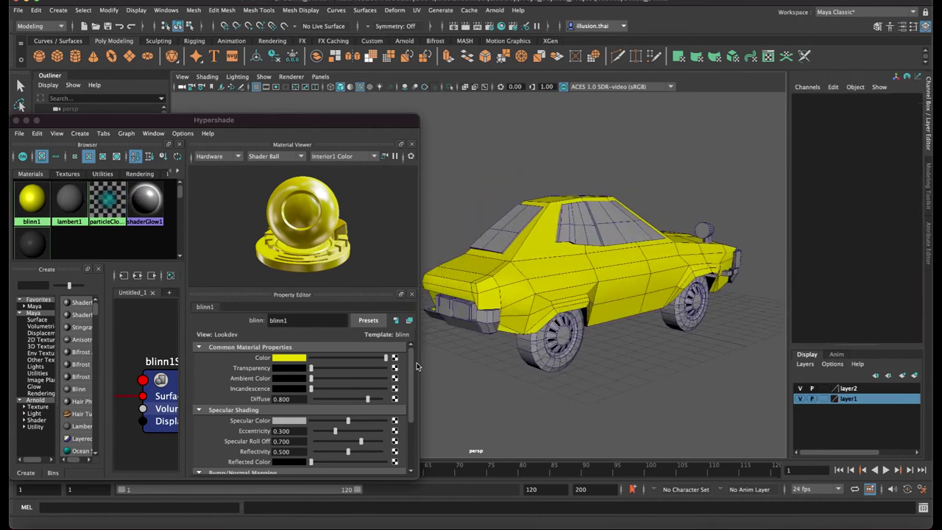
{"action": "left_click_drag", "start_coordinate": [422, 363], "coordinate": [482, 363]}
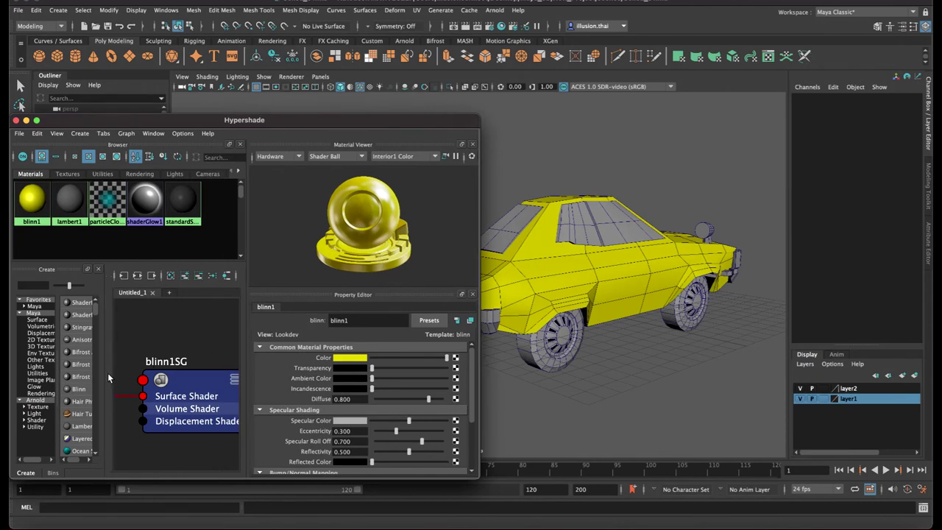
{"action": "left_click_drag", "start_coordinate": [105, 375], "coordinate": [177, 370]}
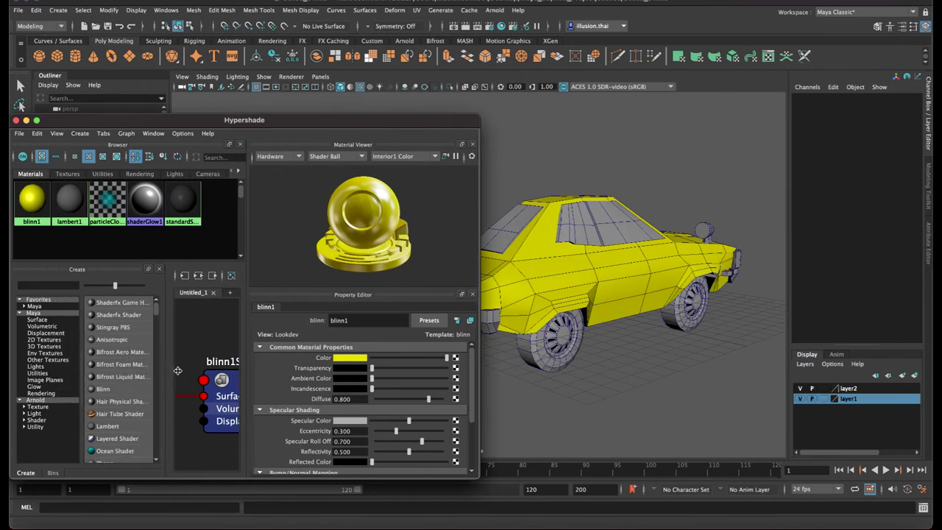
Create a dark grey blinn2 material and assign it to the front window piece
{"action": "left_click", "coordinate": [113, 391]}
{"action": "left_click_drag", "start_coordinate": [408, 357], "coordinate": [387, 358]}
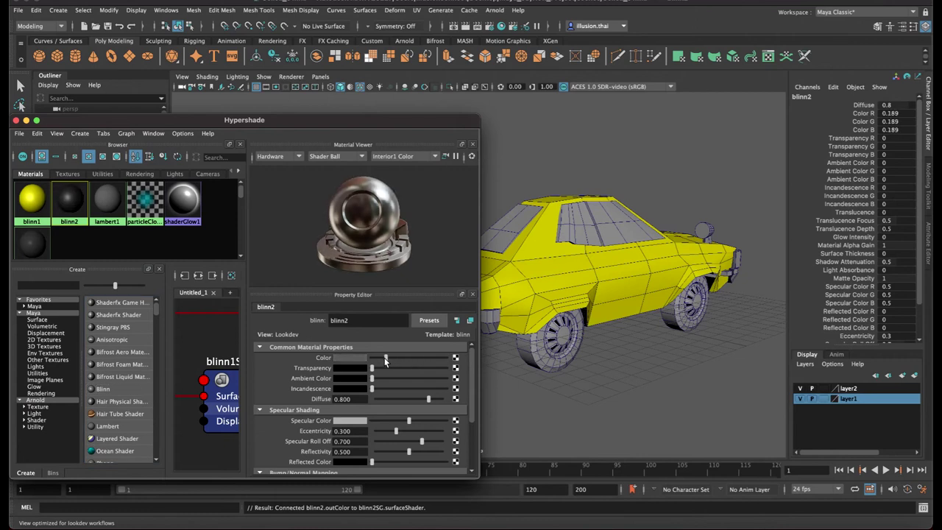
{"action": "left_click", "coordinate": [578, 224]}
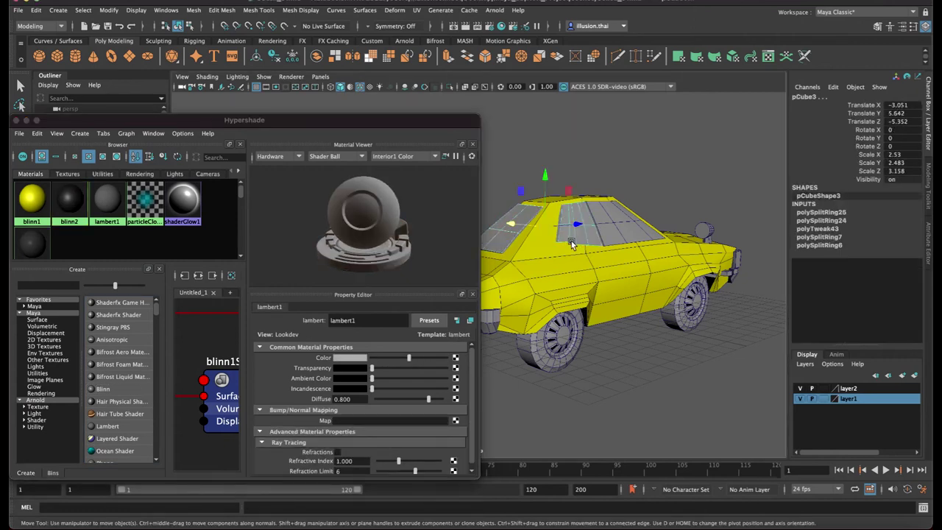
{"action": "left_click_drag", "start_coordinate": [637, 237], "coordinate": [581, 250], "text": "alt"}
{"action": "left_click", "coordinate": [663, 346]}
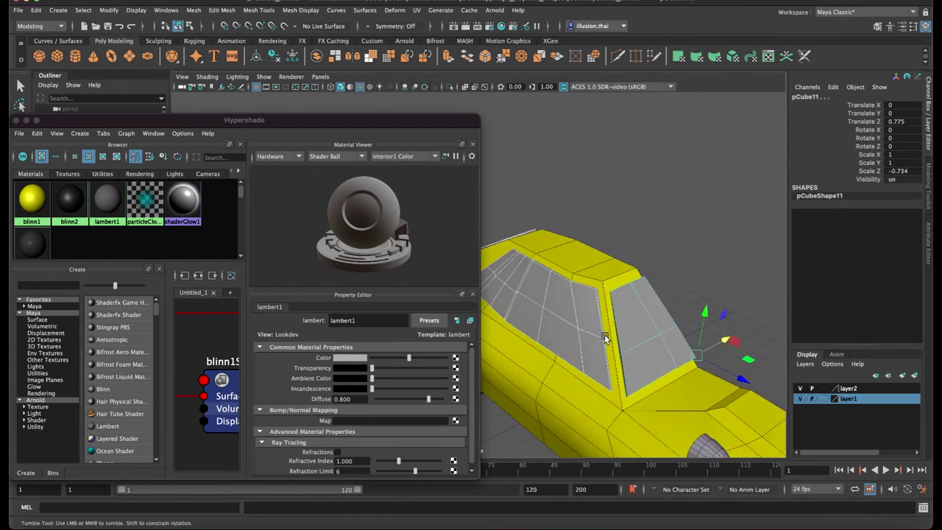
{"action": "left_click_drag", "start_coordinate": [662, 346], "coordinate": [721, 324], "text": "alt"}
{"action": "right_click", "coordinate": [65, 201]}
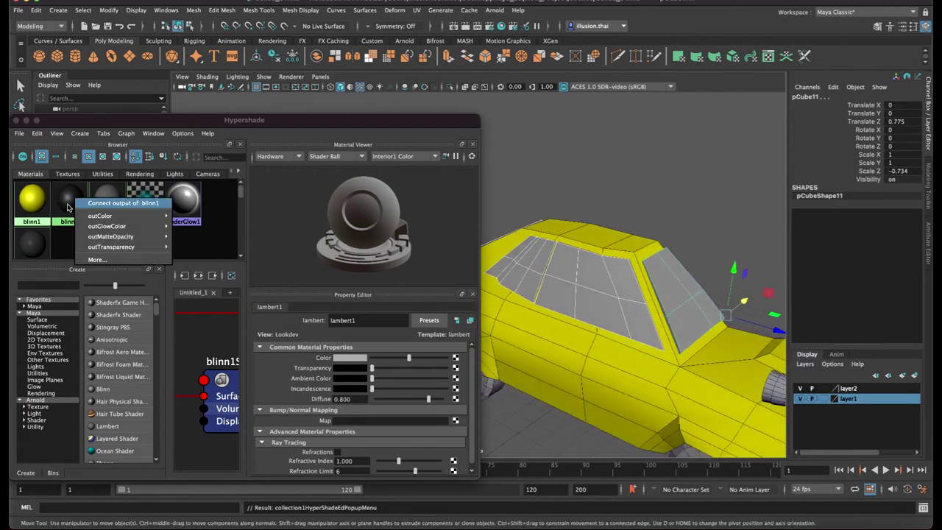
{"action": "left_click", "coordinate": [66, 200]}
{"action": "right_click", "coordinate": [65, 201]}
{"action": "left_click", "coordinate": [89, 179]}
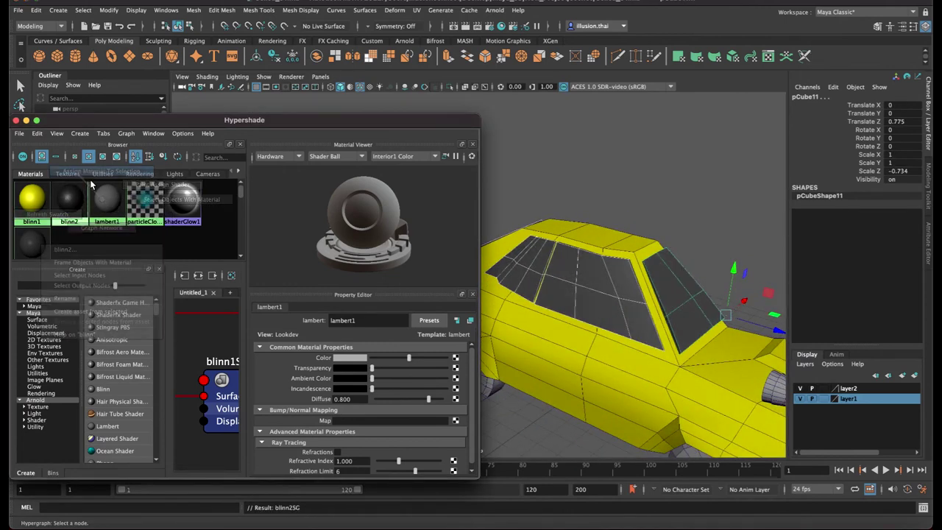
Zoom in on the car's side and select the side window mesh
{"action": "left_click", "coordinate": [659, 201]}
{"action": "mouse_move", "coordinate": [700, 303]}
{"action": "left_mouse_down", "text": "alt"}
{"action": "mouse_move", "coordinate": [668, 284]}
{"action": "mouse_move", "coordinate": [657, 259]}
{"action": "left_mouse_up", "text": "alt"}
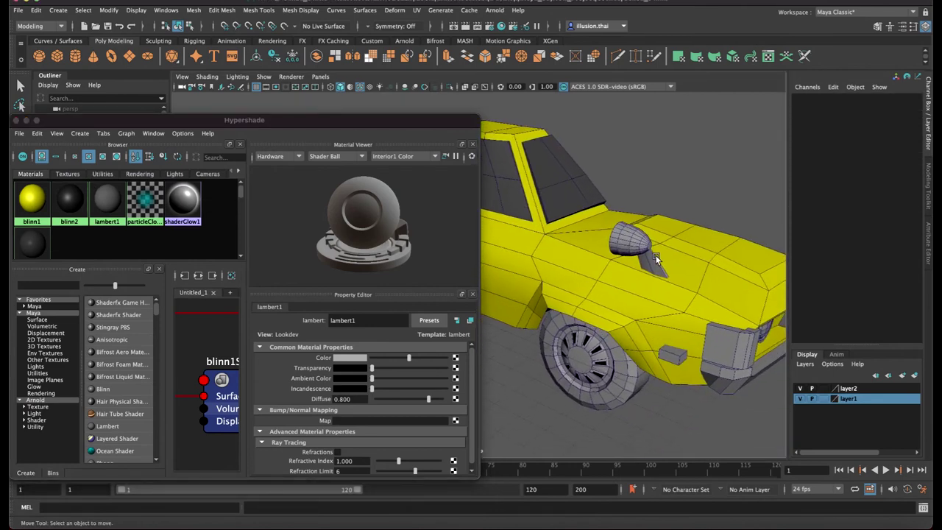
{"action": "mouse_move", "coordinate": [581, 234]}
{"action": "left_mouse_down", "text": "alt"}
{"action": "mouse_move", "coordinate": [657, 187]}
{"action": "mouse_move", "coordinate": [622, 189]}
{"action": "mouse_move", "coordinate": [647, 204]}
{"action": "mouse_move", "coordinate": [672, 193]}
{"action": "mouse_move", "coordinate": [664, 211]}
{"action": "mouse_move", "coordinate": [647, 144]}
{"action": "mouse_move", "coordinate": [613, 126]}
{"action": "left_mouse_up", "text": "alt"}
{"action": "left_click", "coordinate": [657, 185]}
{"action": "right_click", "coordinate": [623, 189]}
{"action": "left_click", "coordinate": [625, 182]}
{"action": "right_click_drag", "start_coordinate": [625, 182], "coordinate": [606, 182]}
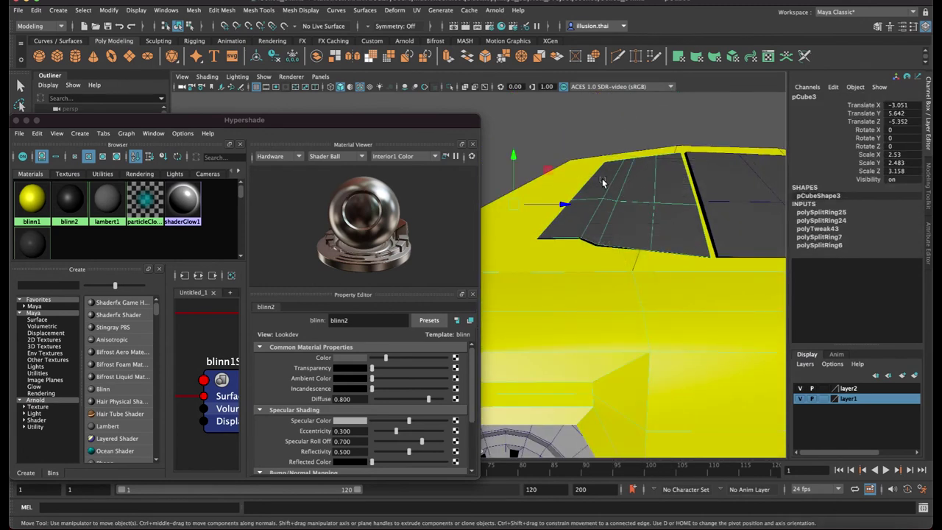
Extract the side window's front-corner faces into a separate piece, polySurface4
{"action": "left_click", "coordinate": [825, 399]}
{"action": "left_click", "coordinate": [825, 399]}
{"action": "right_click_drag", "start_coordinate": [608, 191], "coordinate": [610, 212]}
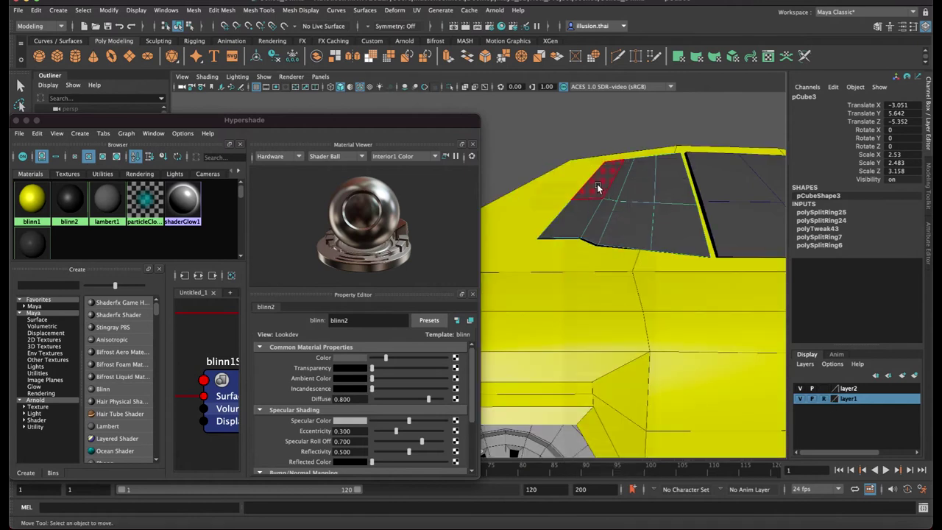
{"action": "left_click", "coordinate": [615, 190]}
{"action": "left_click_drag", "start_coordinate": [615, 194], "coordinate": [602, 233], "text": "shift"}
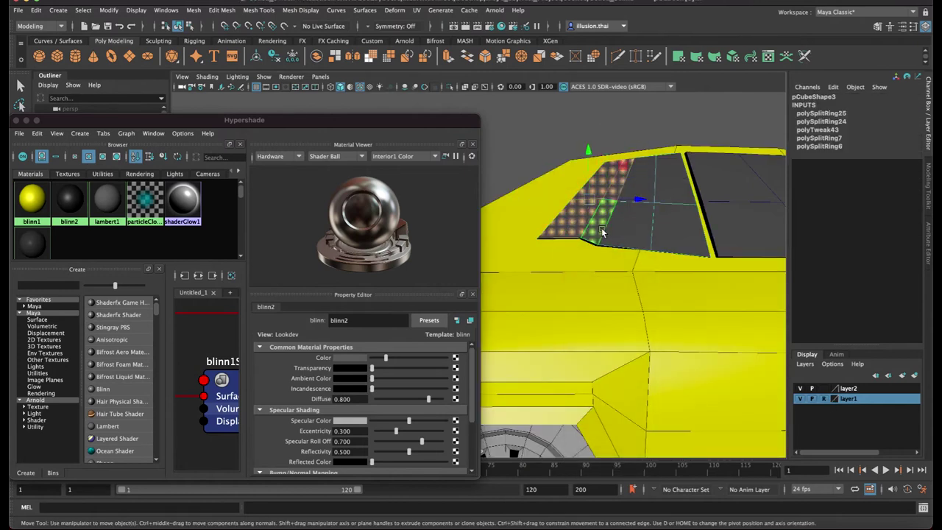
{"action": "left_click", "coordinate": [221, 10]}
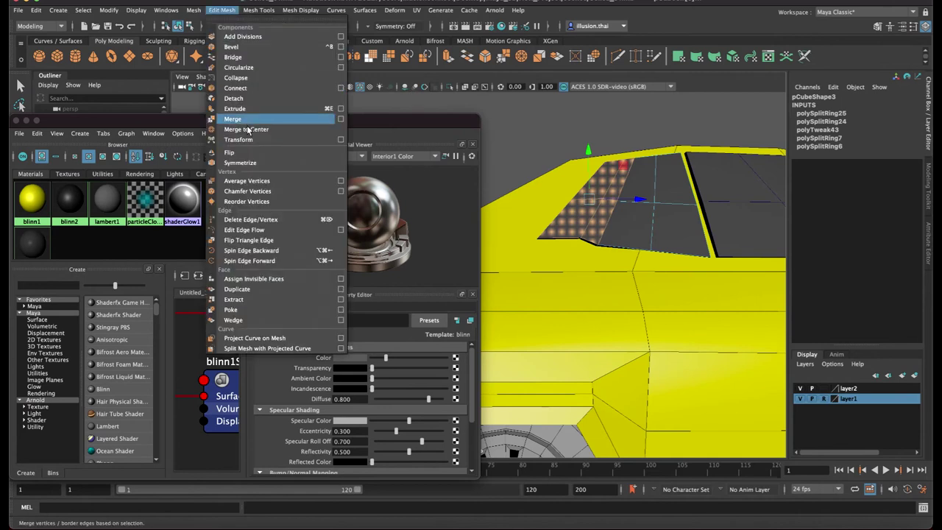
{"action": "left_click", "coordinate": [259, 297]}
Return to object mode and create a new lambert2 material
{"action": "right_click", "coordinate": [609, 207]}
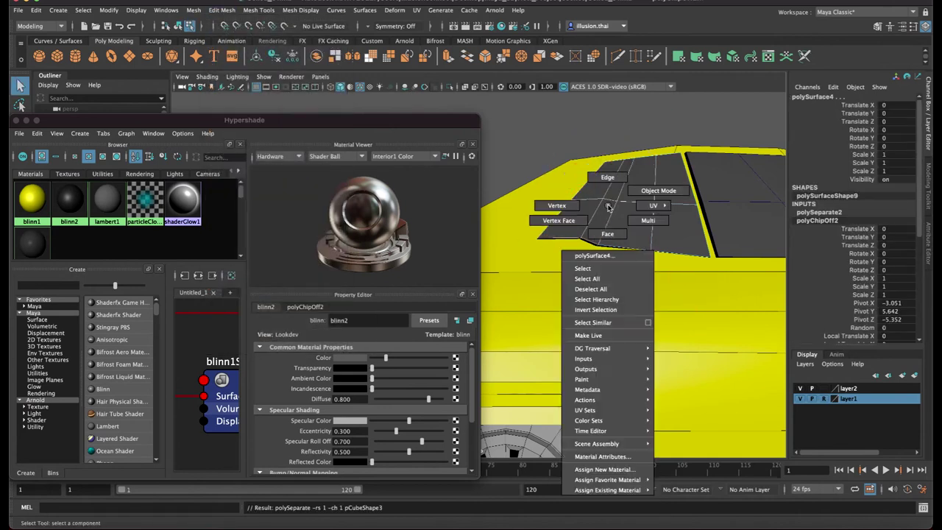
{"action": "left_click", "coordinate": [640, 163]}
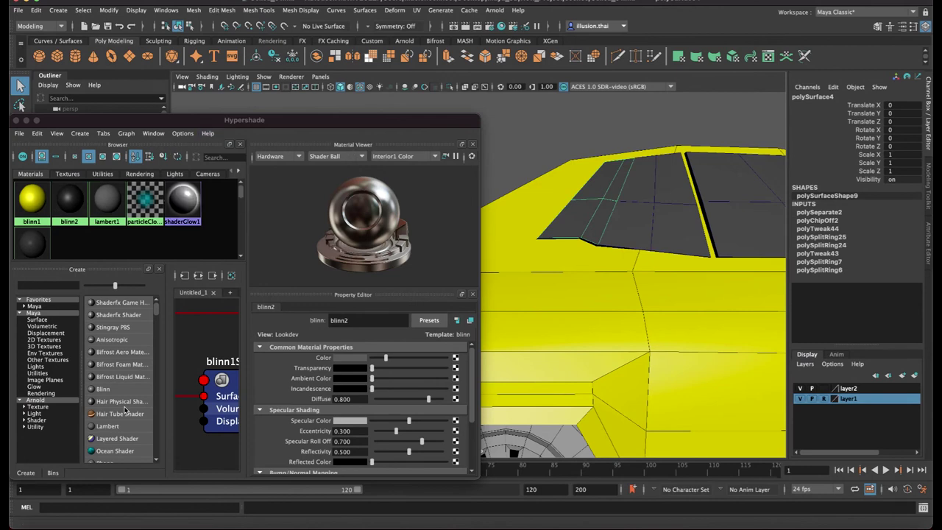
{"action": "left_click", "coordinate": [107, 426]}
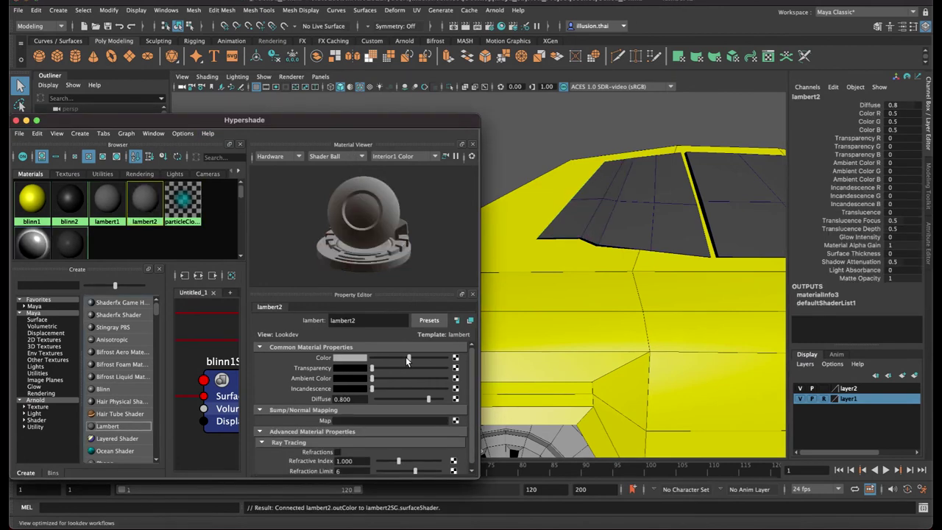
Make lambert2 almost black and assign it to the split-off window piece polySurface4
{"action": "left_click_drag", "start_coordinate": [408, 358], "coordinate": [377, 360]}
{"action": "left_click", "coordinate": [581, 218]}
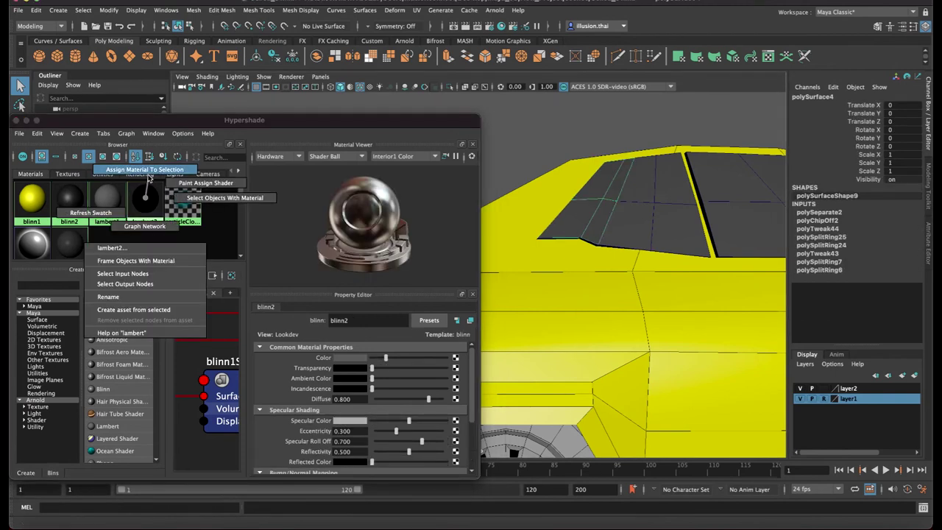
{"action": "right_click_drag", "start_coordinate": [148, 204], "coordinate": [150, 175]}
{"action": "left_click", "coordinate": [532, 160]}
Assign the black lambert2 material to the front tyre pCylinder2
{"action": "left_click_drag", "start_coordinate": [531, 161], "coordinate": [603, 234], "text": "alt"}
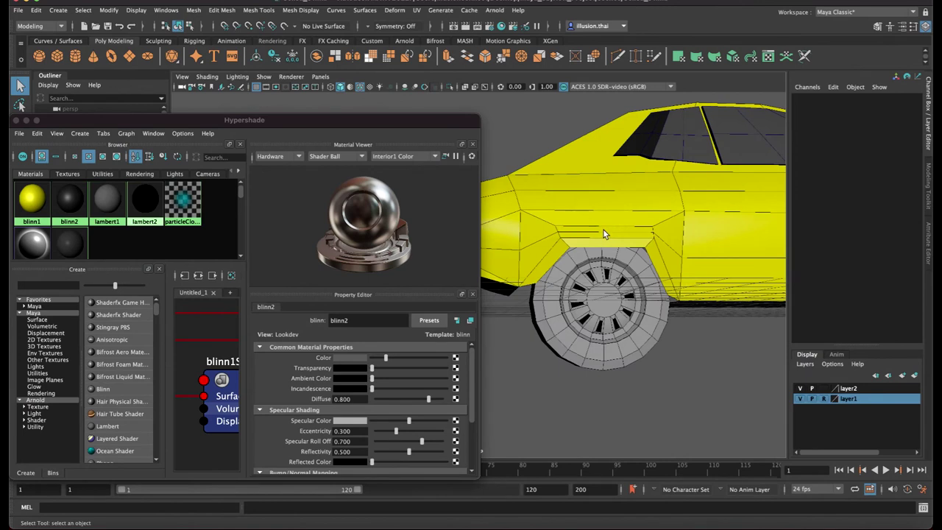
{"action": "mouse_move", "coordinate": [648, 272]}
{"action": "left_mouse_down", "text": "alt"}
{"action": "mouse_move", "coordinate": [608, 308]}
{"action": "mouse_move", "coordinate": [610, 321]}
{"action": "mouse_move", "coordinate": [584, 316]}
{"action": "mouse_move", "coordinate": [626, 312]}
{"action": "mouse_move", "coordinate": [610, 322]}
{"action": "mouse_move", "coordinate": [680, 272]}
{"action": "left_mouse_up", "text": "alt"}
{"action": "left_click", "coordinate": [608, 330]}
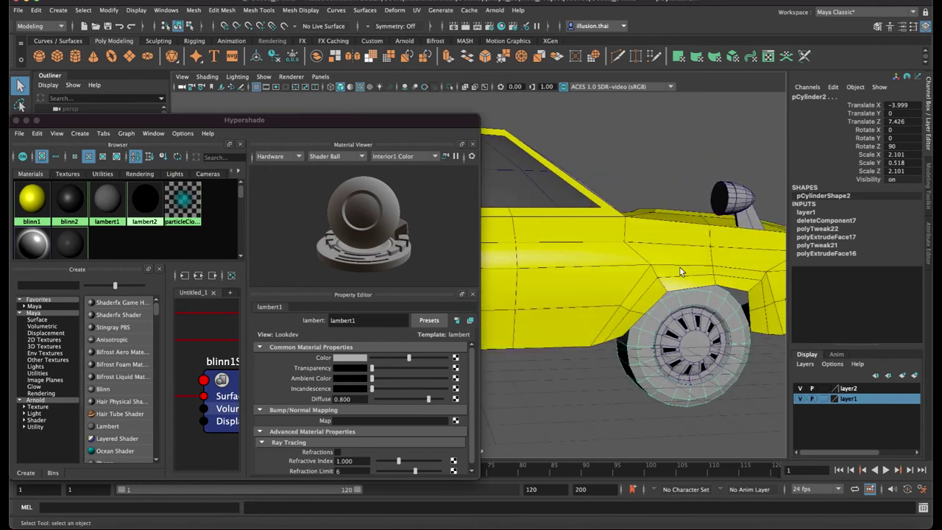
{"action": "right_click", "coordinate": [141, 198]}
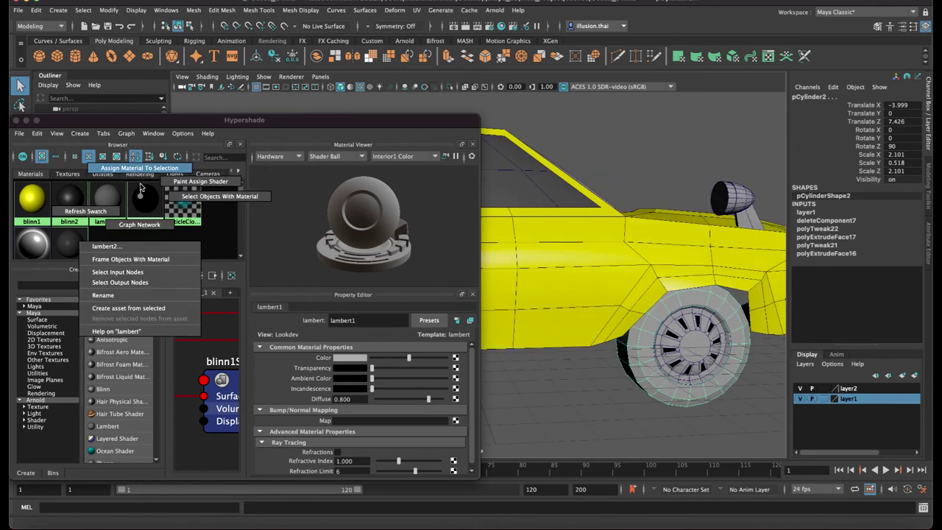
{"action": "left_click", "coordinate": [110, 258]}
{"action": "left_click", "coordinate": [652, 187]}
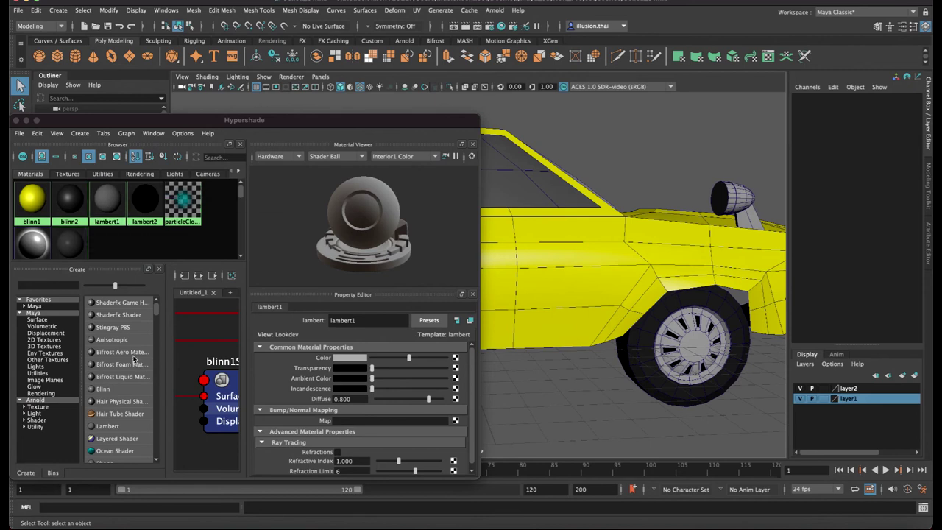
Lighten the grey blinn3 chrome slightly and assign it to the other wheel
{"action": "left_click", "coordinate": [122, 391]}
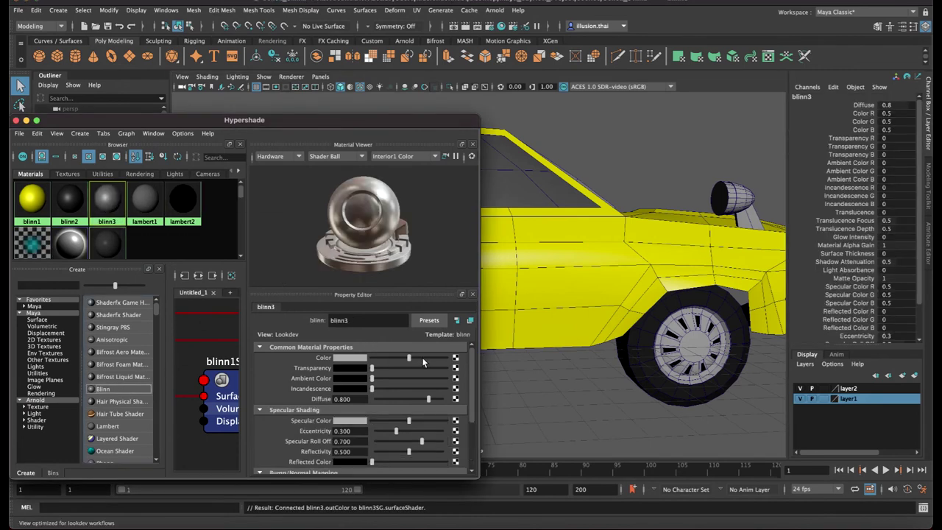
{"action": "left_click_drag", "start_coordinate": [421, 357], "coordinate": [426, 358]}
{"action": "left_click", "coordinate": [696, 351]}
{"action": "scroll", "coordinate": [630, 358], "scroll_direction": "up", "scroll_amount": 2}
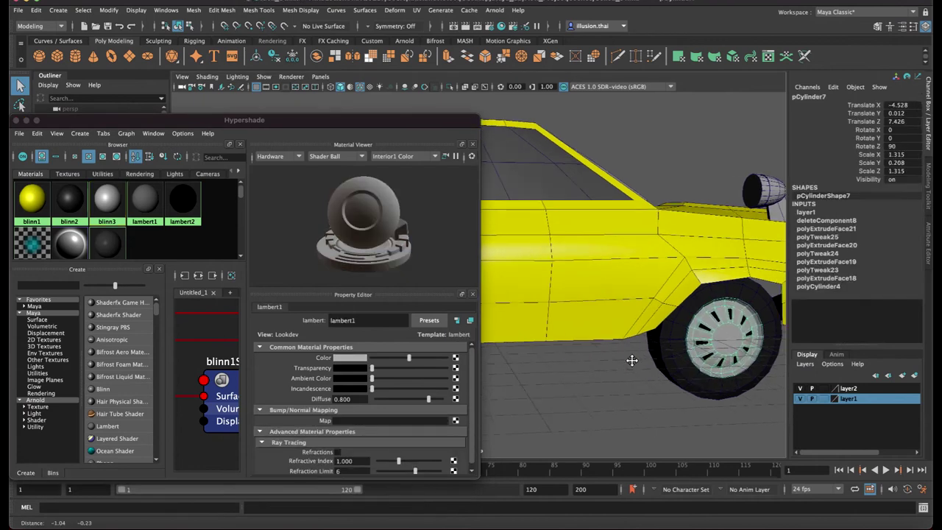
{"action": "left_click", "coordinate": [750, 193]}
{"action": "left_click_drag", "start_coordinate": [751, 193], "coordinate": [542, 315], "text": "alt"}
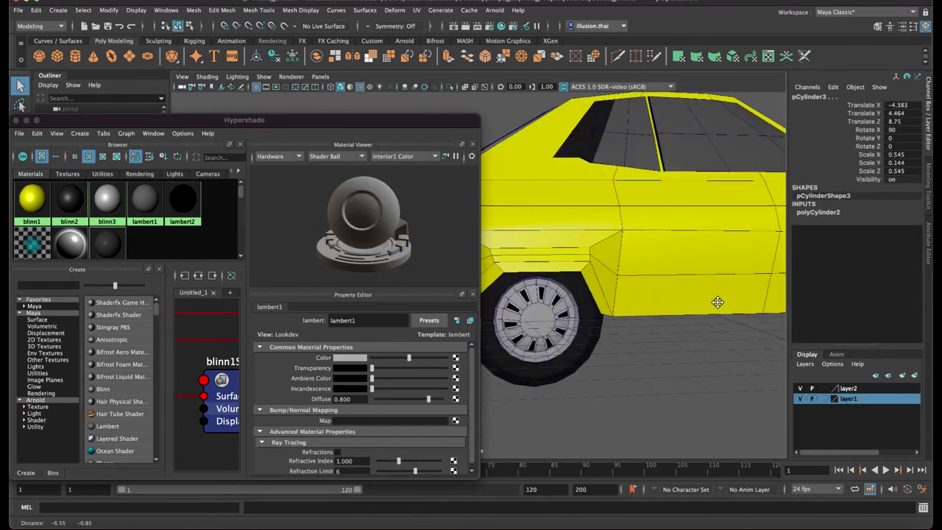
{"action": "left_click", "coordinate": [545, 315]}
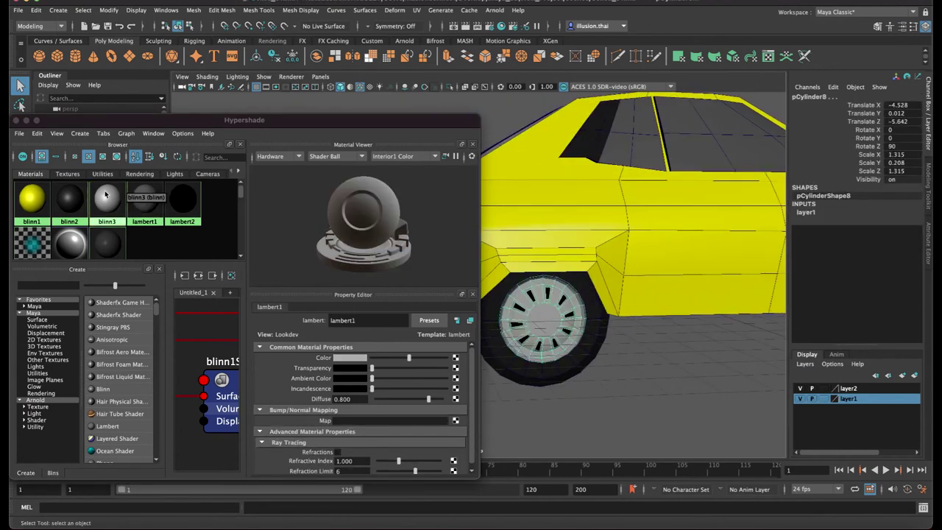
{"action": "right_click", "coordinate": [103, 199]}
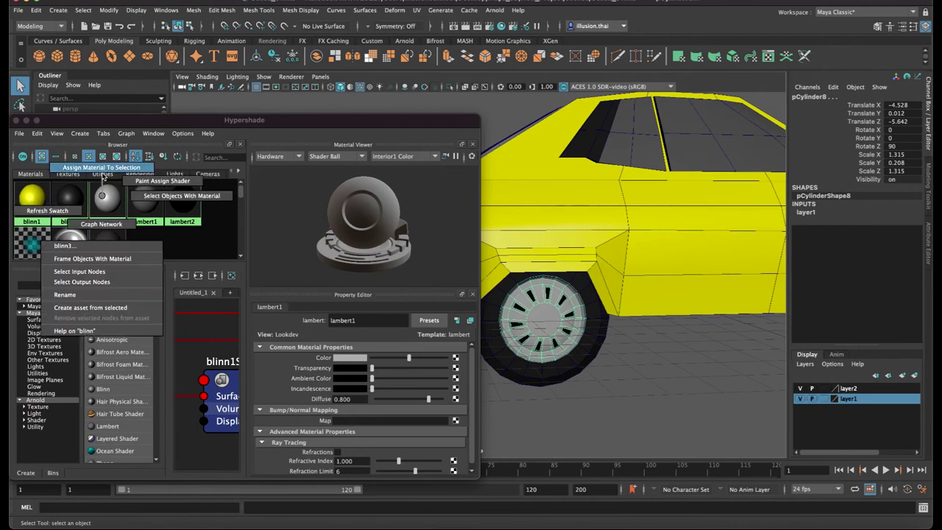
{"action": "left_click", "coordinate": [100, 167]}
{"action": "left_click", "coordinate": [665, 374]}
Apply the chrome blinn3 material to the rear bumper
{"action": "mouse_move", "coordinate": [666, 374]}
{"action": "left_mouse_down", "text": "alt"}
{"action": "mouse_move", "coordinate": [566, 294]}
{"action": "mouse_move", "coordinate": [603, 284]}
{"action": "left_mouse_up", "text": "alt"}
{"action": "left_click", "coordinate": [578, 288]}
{"action": "right_click", "coordinate": [96, 202]}
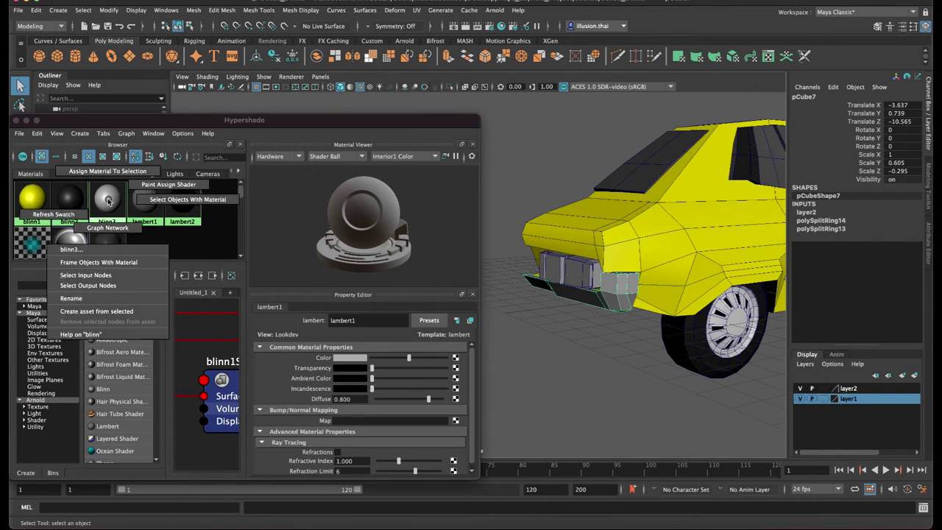
{"action": "left_click", "coordinate": [110, 174]}
{"action": "left_click", "coordinate": [559, 412]}
Apply blinn3 to the front bumper block and create a new Blinn material, blinn4
{"action": "mouse_move", "coordinate": [560, 412]}
{"action": "left_mouse_down", "text": "alt"}
{"action": "mouse_move", "coordinate": [492, 357]}
{"action": "mouse_move", "coordinate": [594, 305]}
{"action": "mouse_move", "coordinate": [544, 305]}
{"action": "mouse_move", "coordinate": [526, 266]}
{"action": "left_mouse_up", "text": "alt"}
{"action": "left_click", "coordinate": [545, 305]}
{"action": "left_click", "coordinate": [524, 265]}
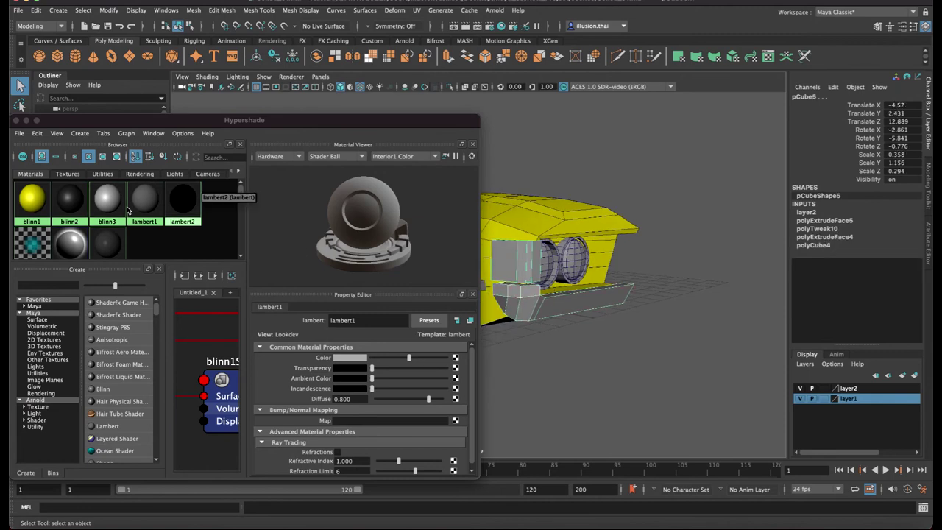
{"action": "right_click", "coordinate": [106, 200]}
{"action": "left_click", "coordinate": [147, 175]}
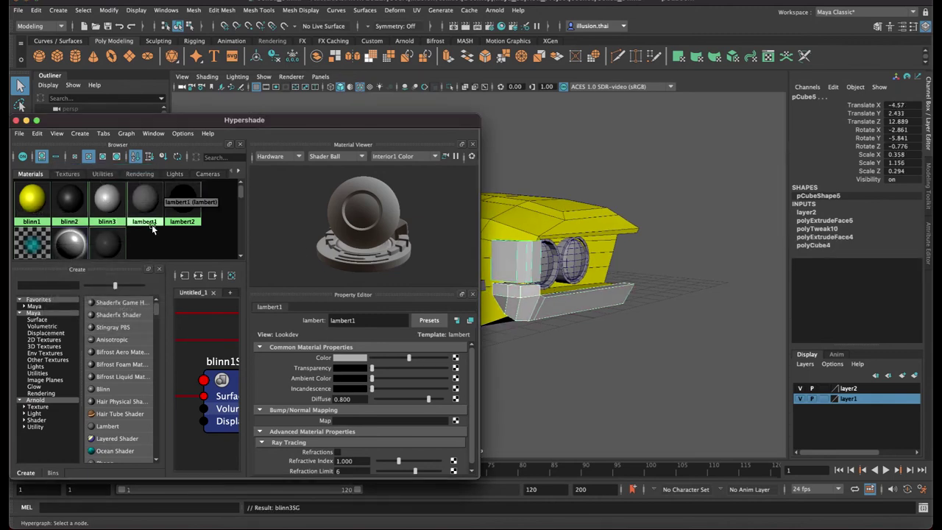
{"action": "left_click", "coordinate": [121, 386]}
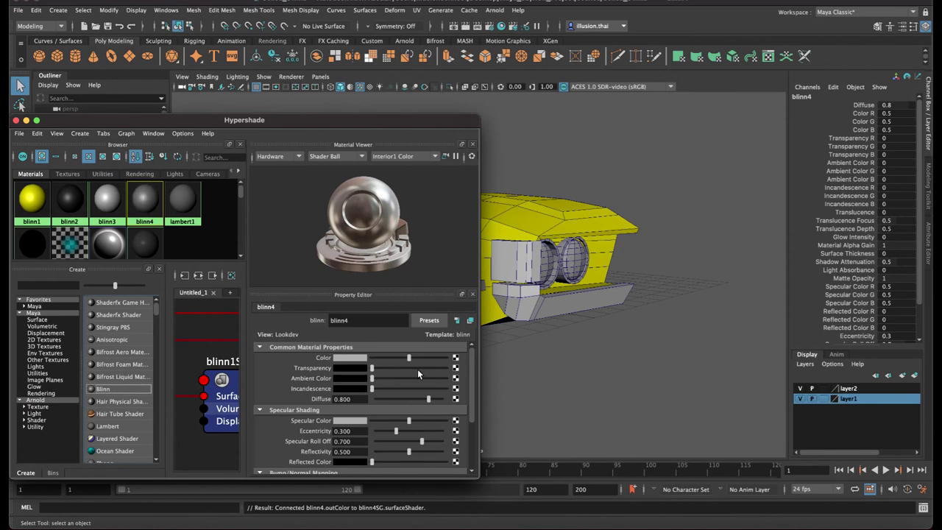
Colour blinn4 bright orange (H 23.856, S 1, V 1) and assign it to front indicator pCube6
{"action": "left_click", "coordinate": [353, 358]}
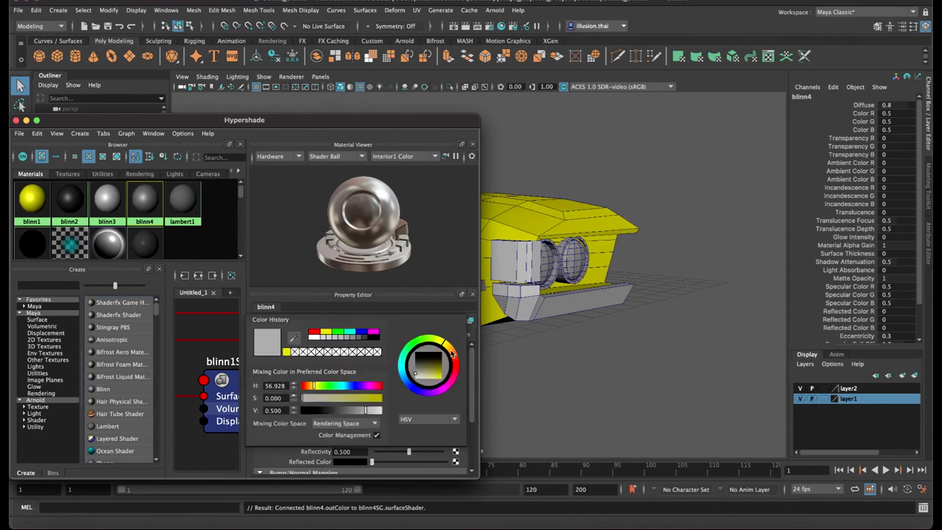
{"action": "left_click_drag", "start_coordinate": [455, 356], "coordinate": [456, 366]}
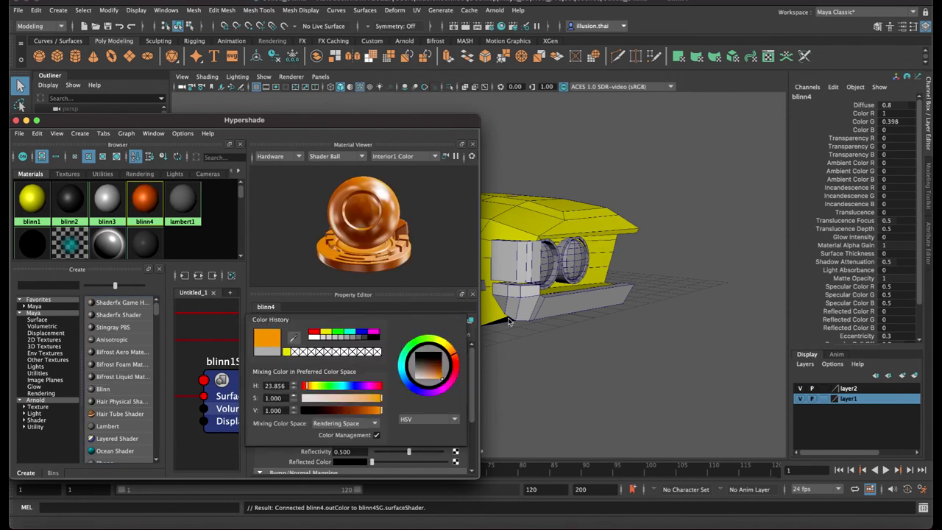
{"action": "left_click", "coordinate": [507, 322]}
{"action": "left_click_drag", "start_coordinate": [508, 322], "coordinate": [582, 309], "text": "alt"}
{"action": "left_click", "coordinate": [574, 295]}
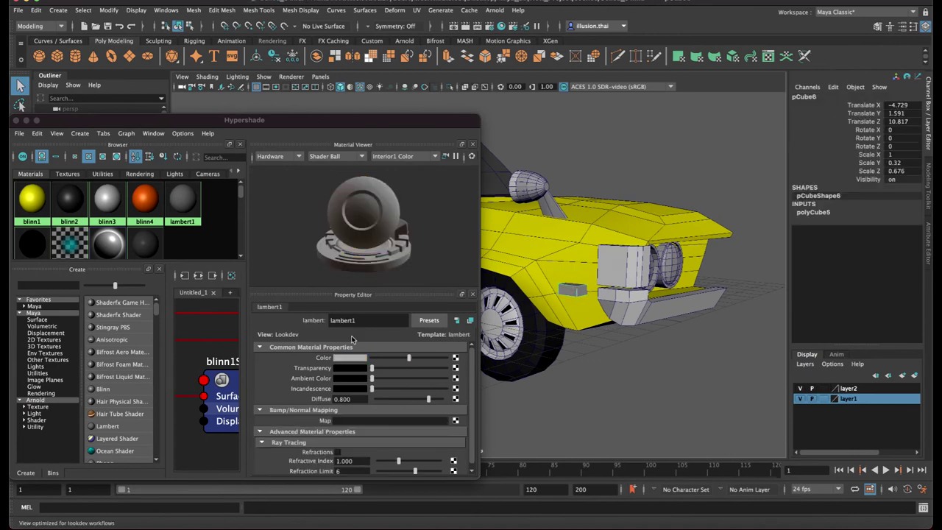
{"action": "right_click", "coordinate": [140, 196]}
{"action": "left_click", "coordinate": [129, 245]}
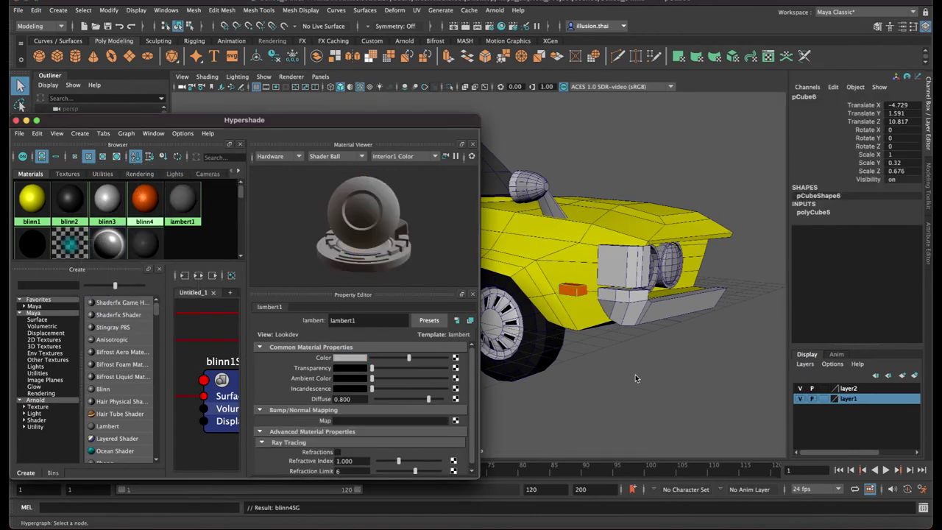
{"action": "left_click", "coordinate": [636, 375]}
{"action": "middle_click_drag", "start_coordinate": [604, 354], "coordinate": [579, 352], "text": "alt"}
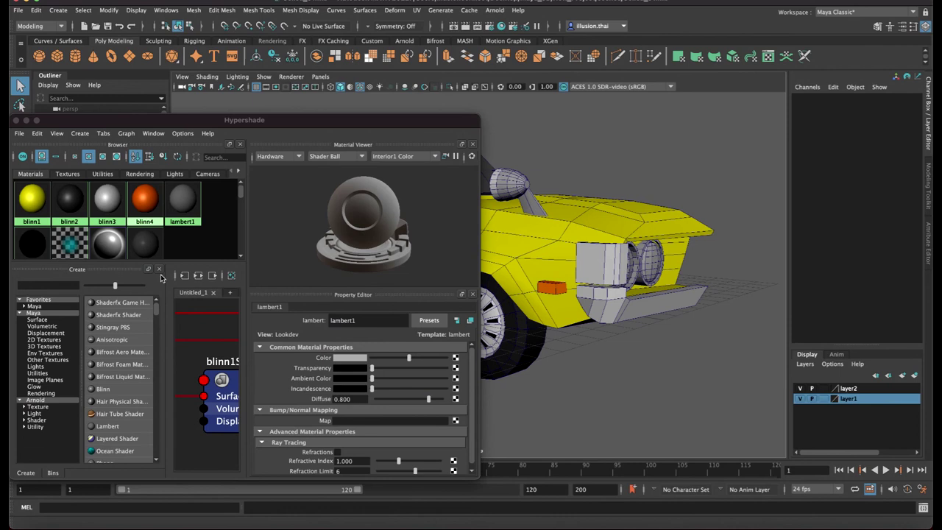
Create a white blinn5 material and apply it to the round fender light pSphere2
{"action": "left_click", "coordinate": [124, 393]}
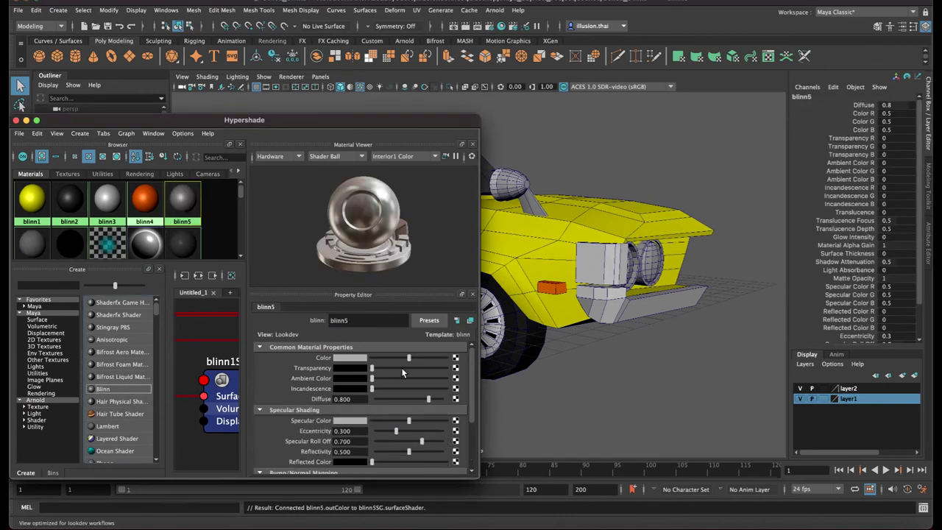
{"action": "left_click", "coordinate": [660, 372]}
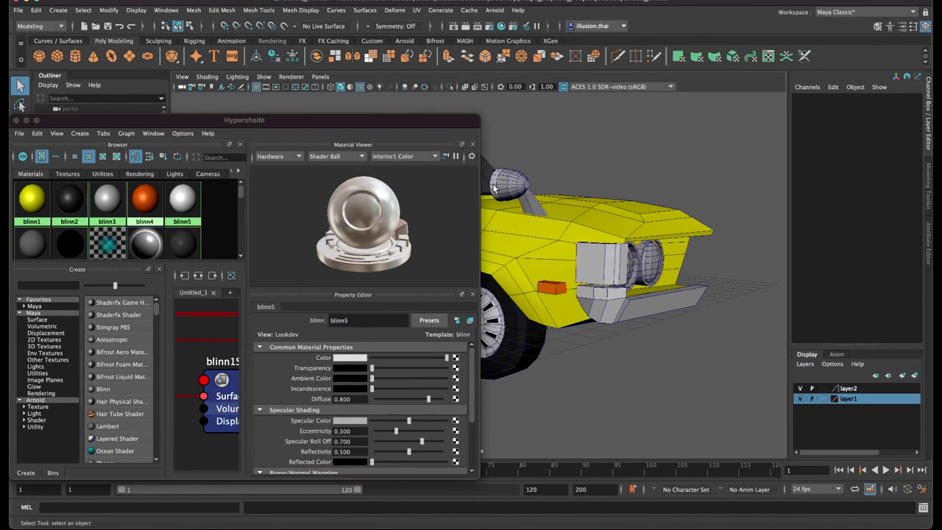
{"action": "left_click", "coordinate": [495, 189]}
{"action": "mouse_move", "coordinate": [495, 189]}
{"action": "left_mouse_down", "text": "alt"}
{"action": "mouse_move", "coordinate": [552, 241]}
{"action": "mouse_move", "coordinate": [527, 259]}
{"action": "left_mouse_up", "text": "alt"}
{"action": "left_click", "coordinate": [552, 242]}
{"action": "left_click", "coordinate": [593, 248]}
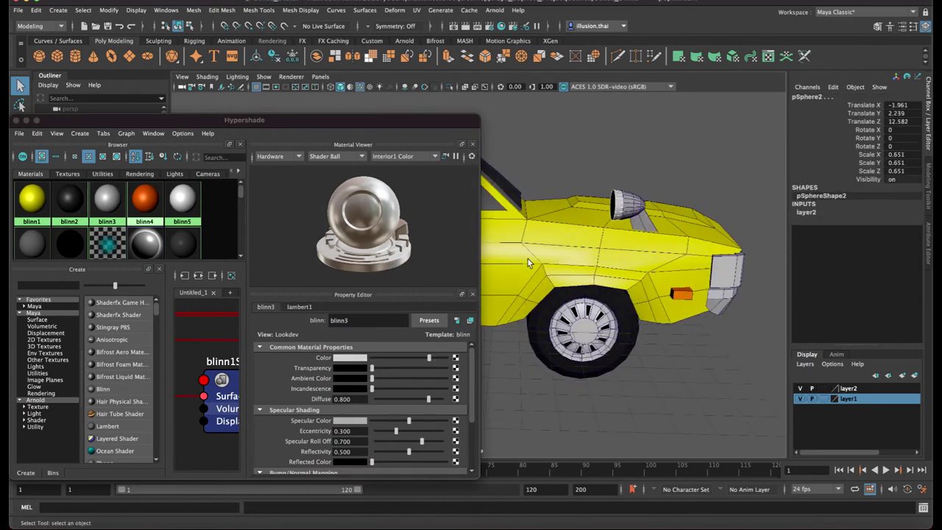
{"action": "right_click_drag", "start_coordinate": [181, 197], "coordinate": [180, 171]}
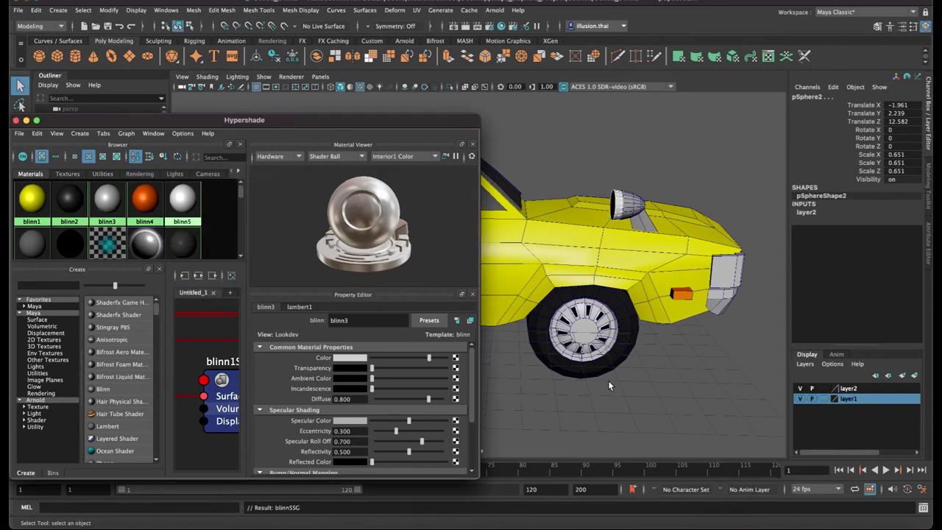
Assign the chrome blinn3 material to the front headlight ring pCylinder6
{"action": "left_click_drag", "start_coordinate": [608, 380], "coordinate": [588, 358], "text": "alt"}
{"action": "left_click", "coordinate": [581, 263]}
{"action": "left_click", "coordinate": [582, 263]}
{"action": "left_click", "coordinate": [620, 274]}
{"action": "left_click", "coordinate": [637, 254]}
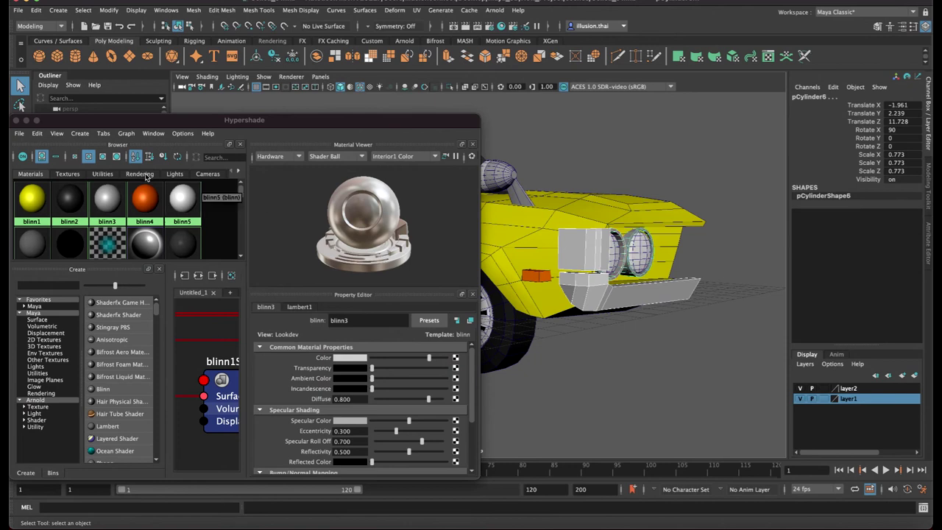
{"action": "right_click_drag", "start_coordinate": [109, 204], "coordinate": [108, 177]}
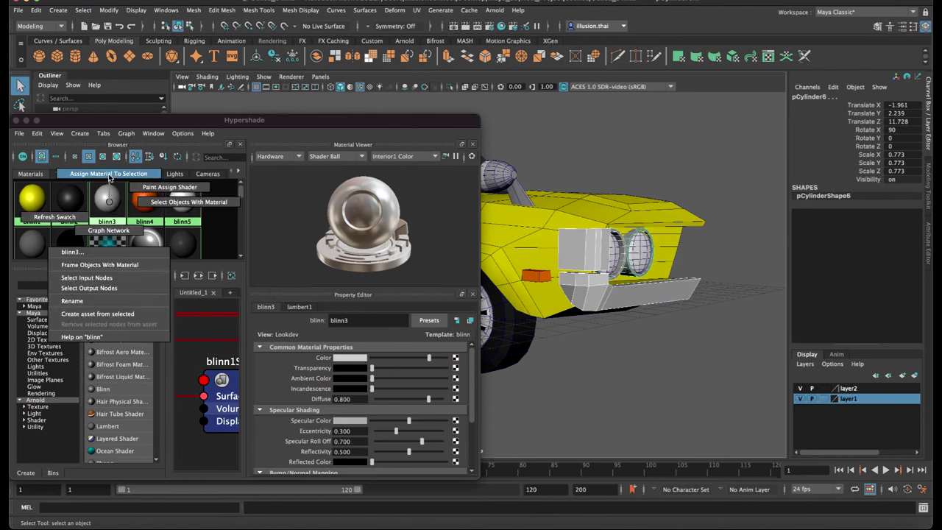
{"action": "left_click", "coordinate": [572, 368]}
Make the rear bumper panel pCube7 chrome with blinn3, then view the car's rear
{"action": "mouse_move", "coordinate": [572, 368]}
{"action": "left_mouse_down", "text": "alt"}
{"action": "mouse_move", "coordinate": [602, 307]}
{"action": "mouse_move", "coordinate": [674, 287]}
{"action": "left_mouse_up", "text": "alt"}
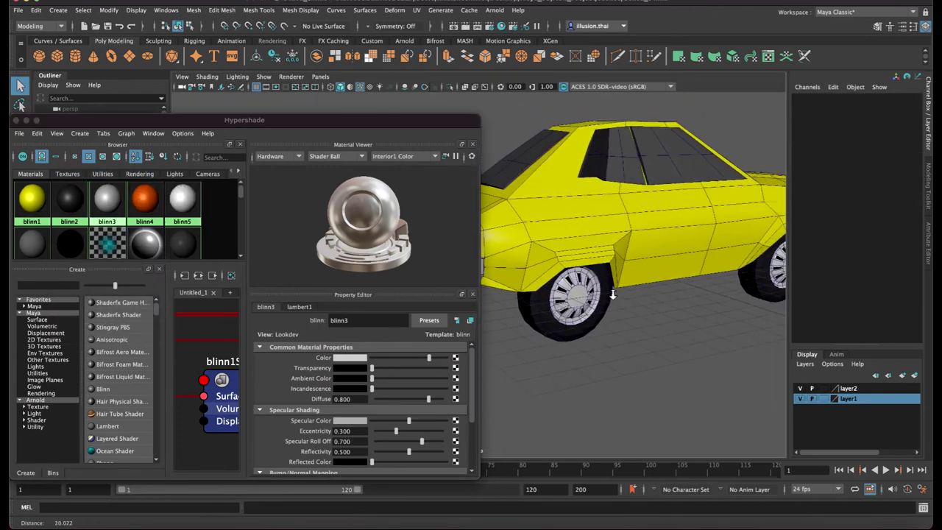
{"action": "left_click", "coordinate": [674, 287]}
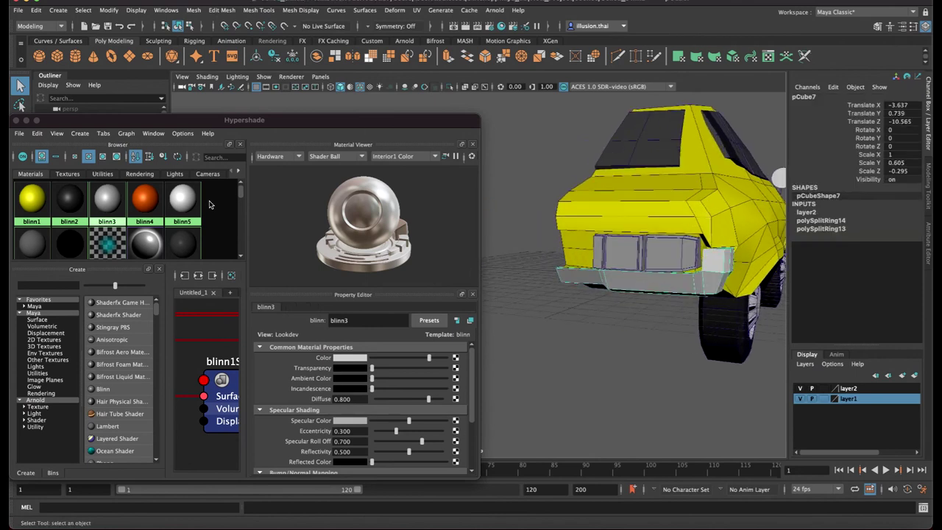
{"action": "right_click", "coordinate": [105, 200]}
{"action": "left_click", "coordinate": [98, 177]}
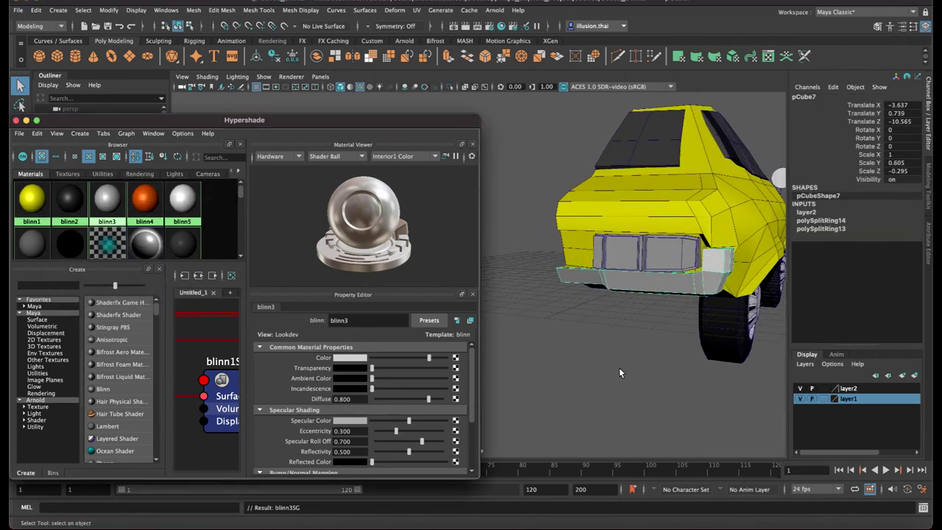
{"action": "left_click", "coordinate": [619, 367]}
{"action": "left_click_drag", "start_coordinate": [619, 367], "coordinate": [616, 349], "text": "alt"}
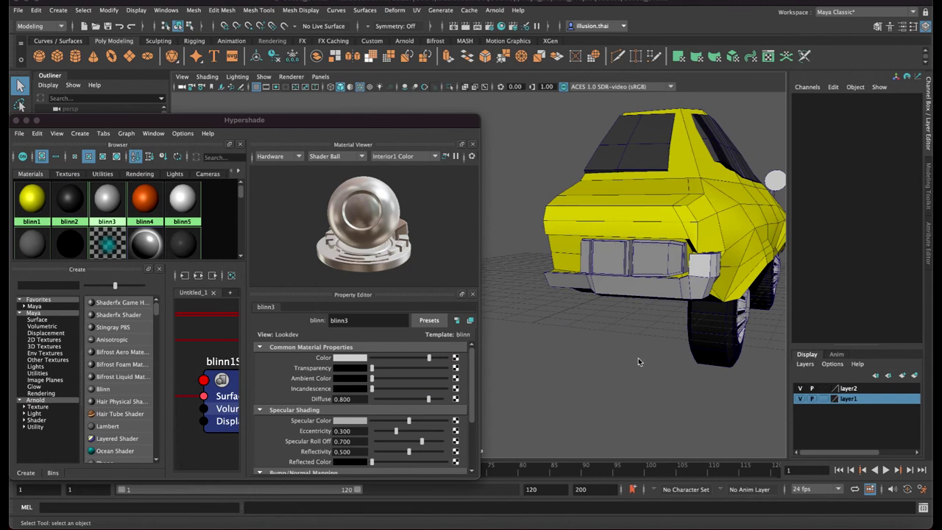
{"action": "left_click_drag", "start_coordinate": [622, 353], "coordinate": [581, 336], "text": "alt"}
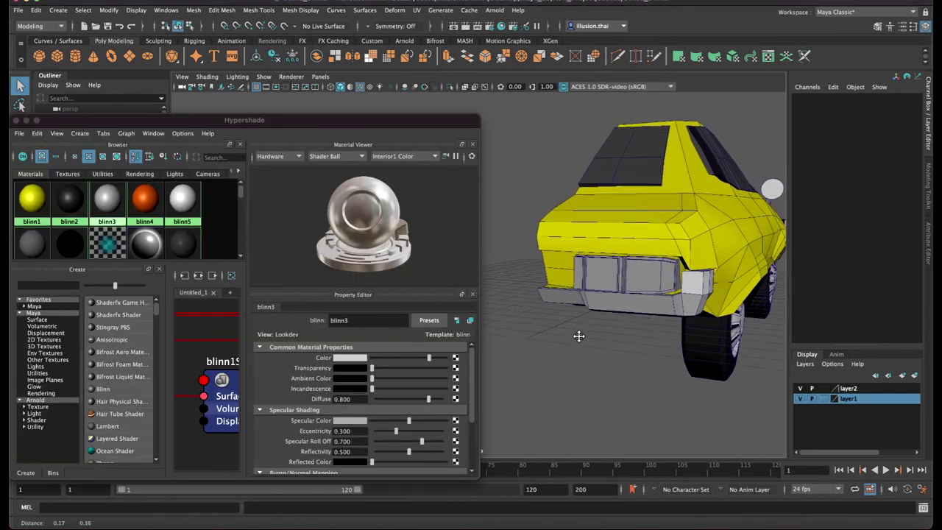
{"action": "right_click_drag", "start_coordinate": [581, 335], "coordinate": [608, 343], "text": "alt"}
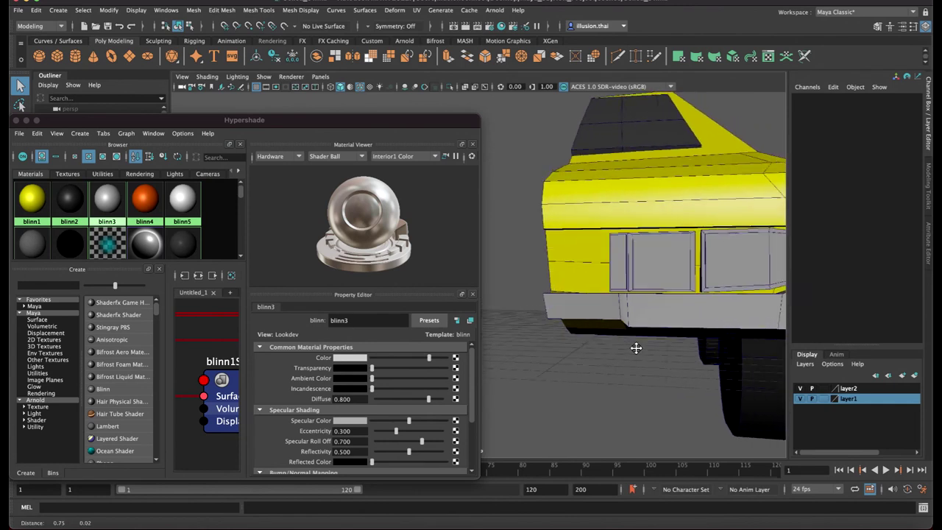
{"action": "left_click", "coordinate": [57, 57]}
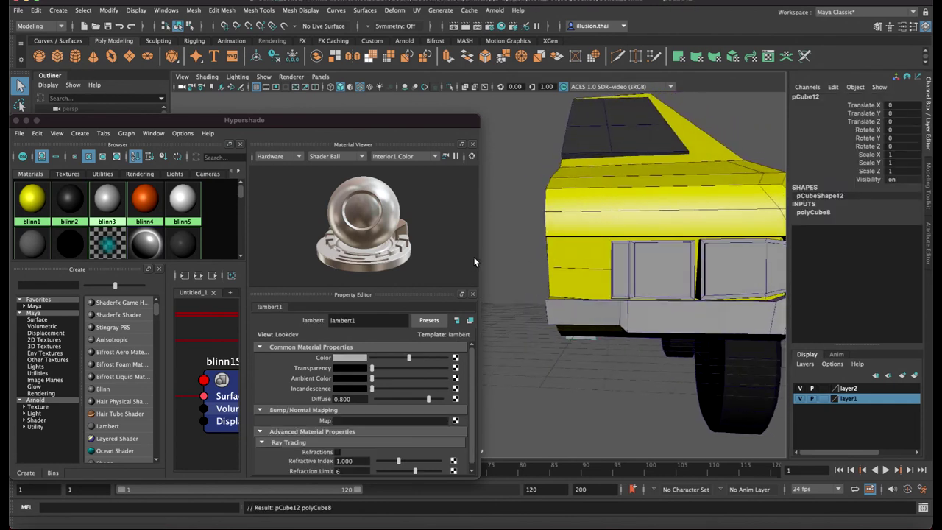
{"action": "left_click_drag", "start_coordinate": [574, 276], "coordinate": [609, 277], "text": "alt"}
{"action": "key", "text": "w"}
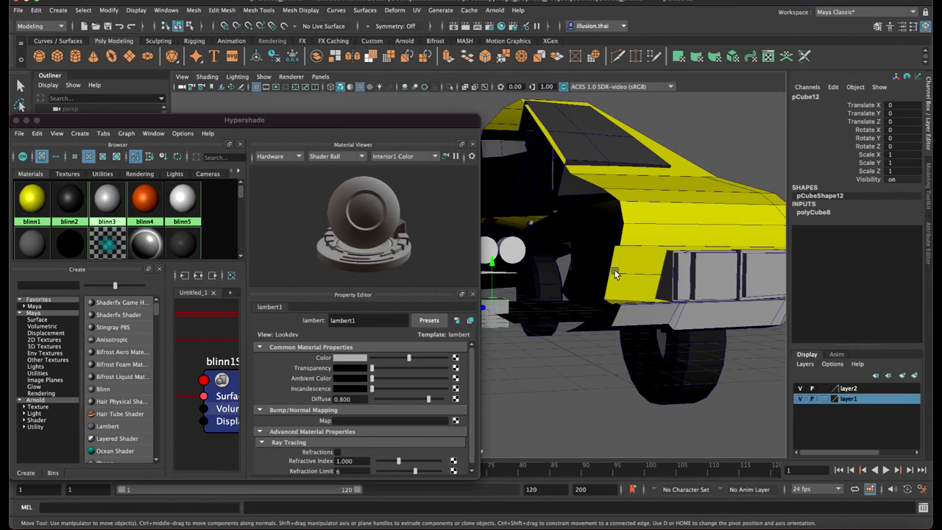
{"action": "middle_click_drag", "start_coordinate": [609, 272], "coordinate": [609, 281]}
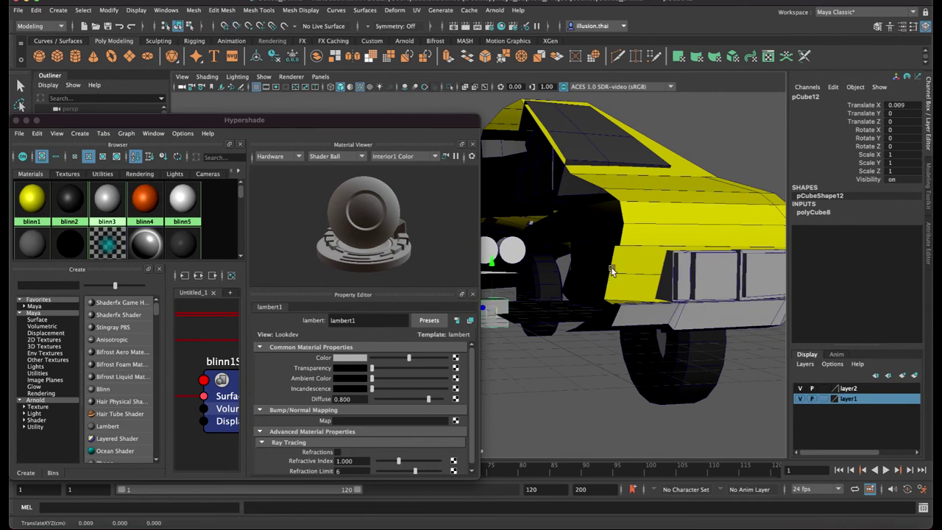
{"action": "middle_click_drag", "start_coordinate": [611, 269], "coordinate": [612, 274]}
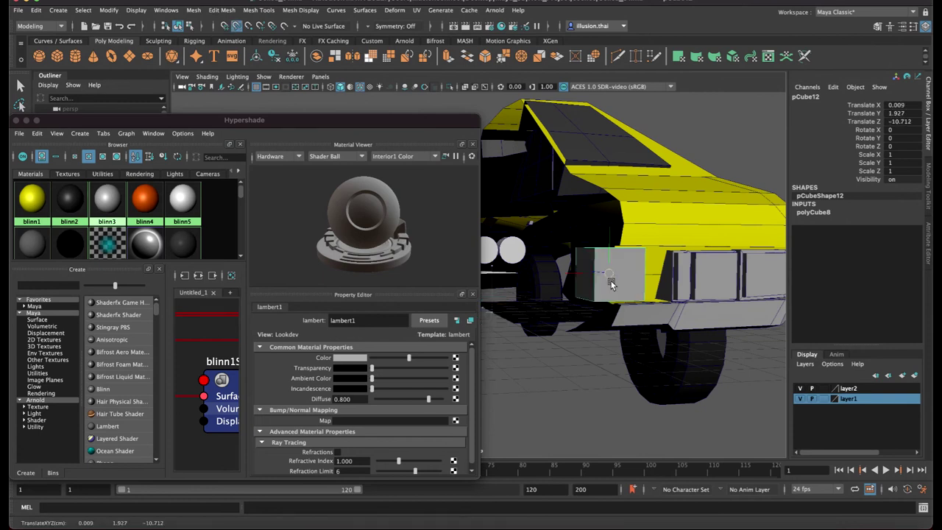
{"action": "key", "text": "f"}
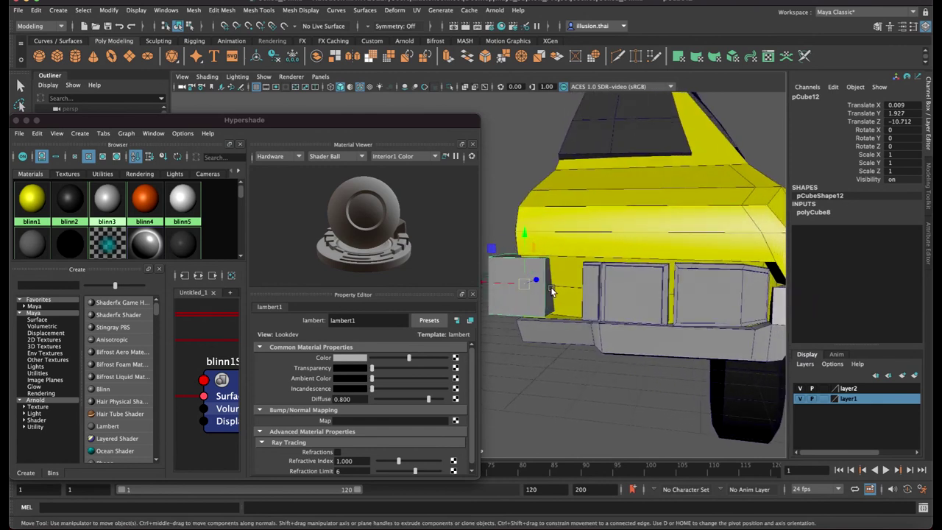
{"action": "right_click_drag", "start_coordinate": [551, 291], "coordinate": [599, 308]}
{"action": "left_click", "coordinate": [521, 279]}
{"action": "left_click_drag", "start_coordinate": [518, 292], "coordinate": [537, 288]}
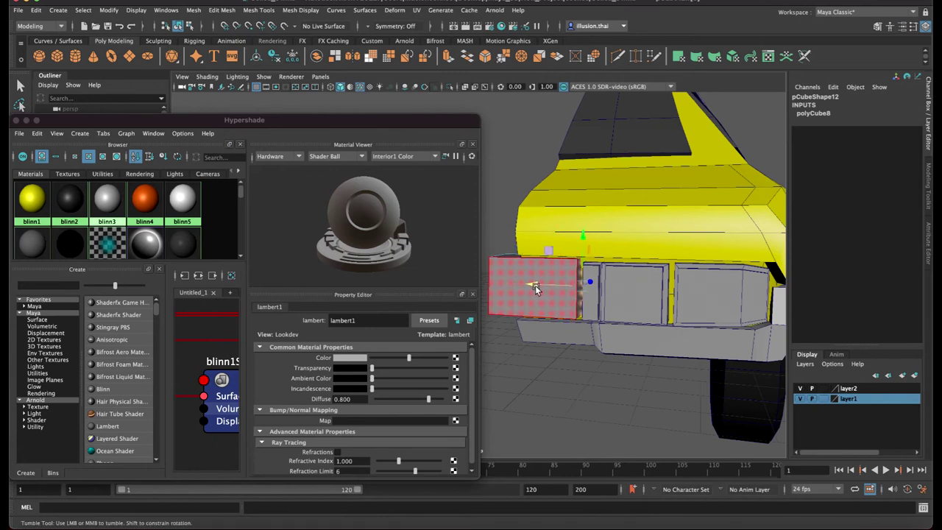
{"action": "left_click_drag", "start_coordinate": [537, 278], "coordinate": [575, 245]}
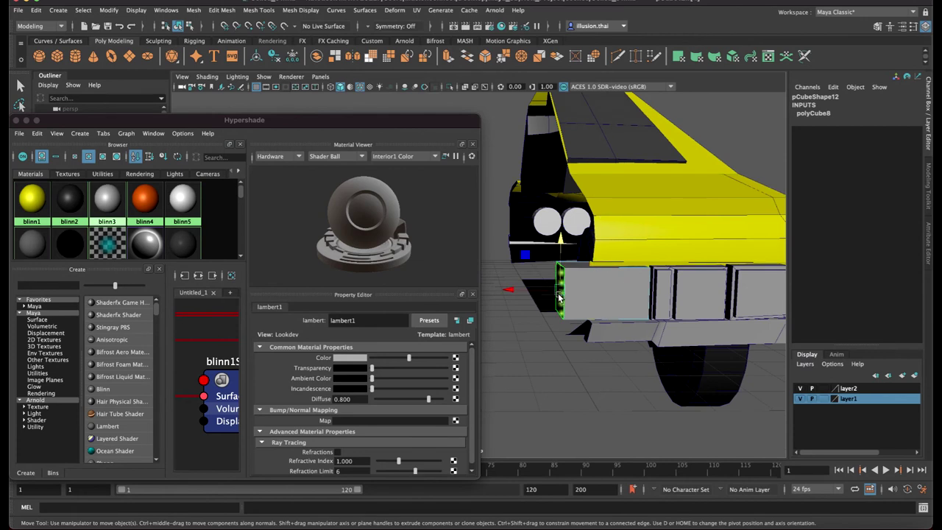
{"action": "right_click_drag", "start_coordinate": [577, 298], "coordinate": [586, 352]}
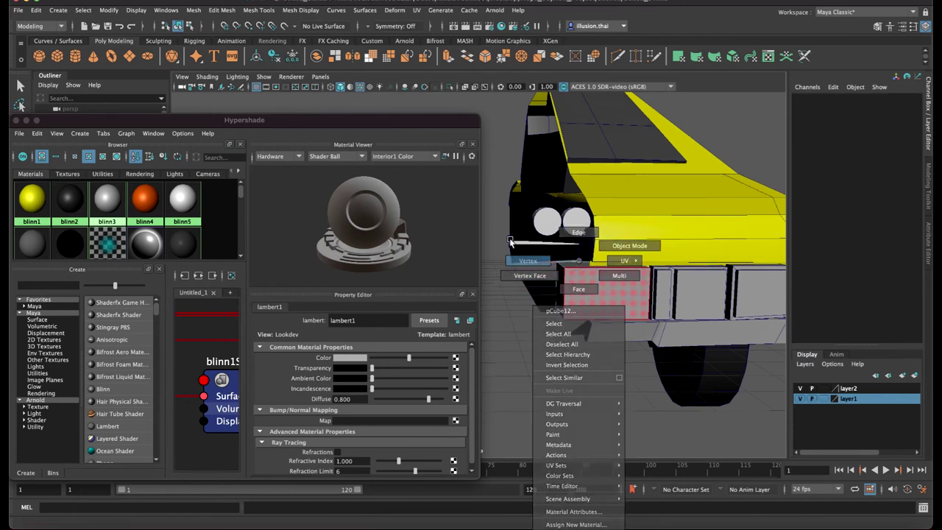
{"action": "left_click_drag", "start_coordinate": [586, 351], "coordinate": [519, 287]}
{"action": "left_click", "coordinate": [515, 292]}
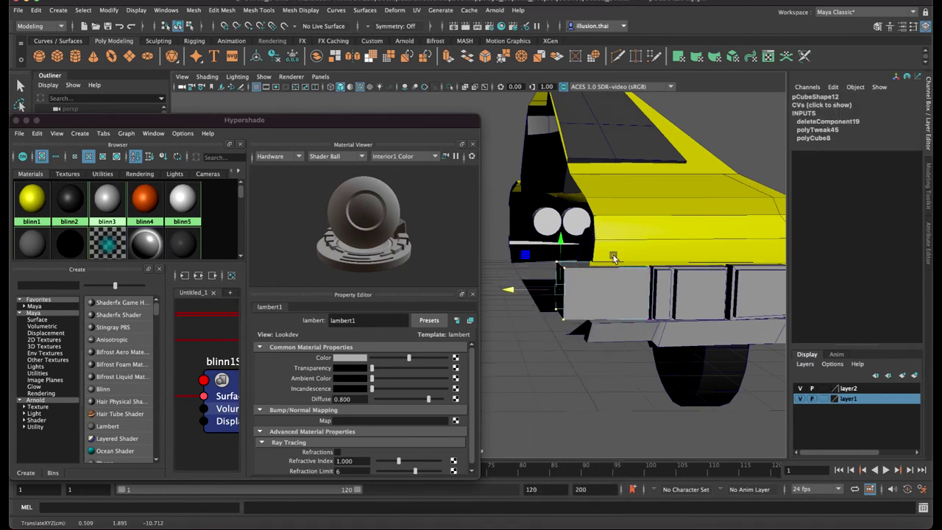
{"action": "left_click_drag", "start_coordinate": [596, 252], "coordinate": [598, 257]}
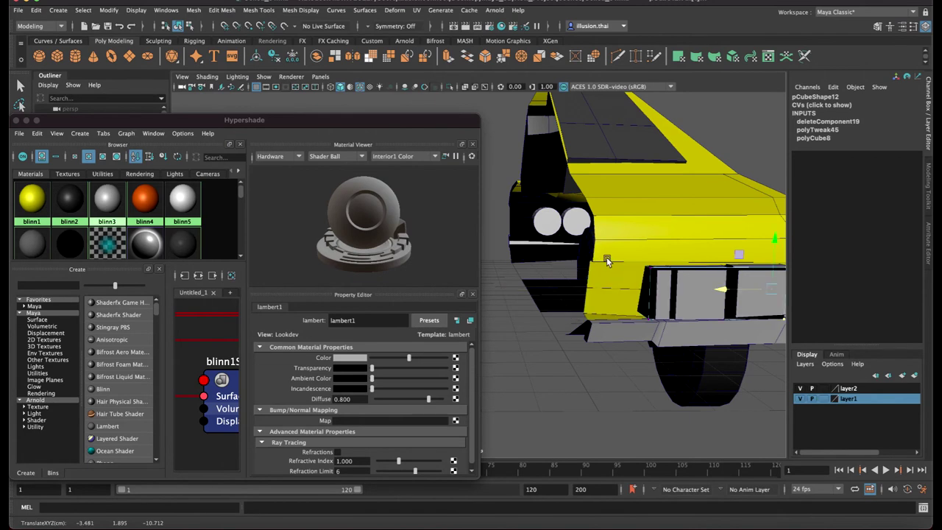
{"action": "key", "text": "ctrl+z"}
{"action": "left_click", "coordinate": [517, 293]}
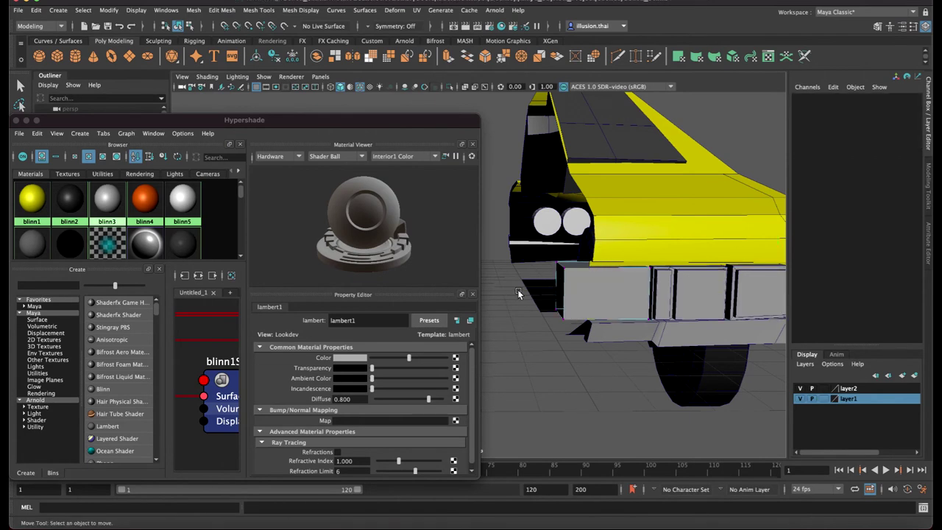
{"action": "left_click", "coordinate": [596, 242]}
{"action": "key", "text": "ctrl+z"}
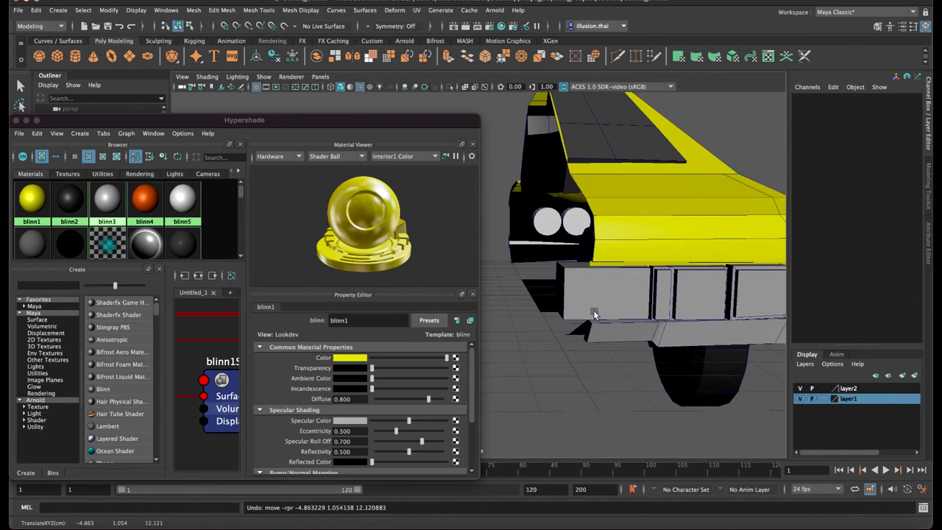
Nudge the front bumper block's vertices slightly left, then return to Object Mode
{"action": "left_click", "coordinate": [594, 314]}
{"action": "right_click", "coordinate": [596, 260]}
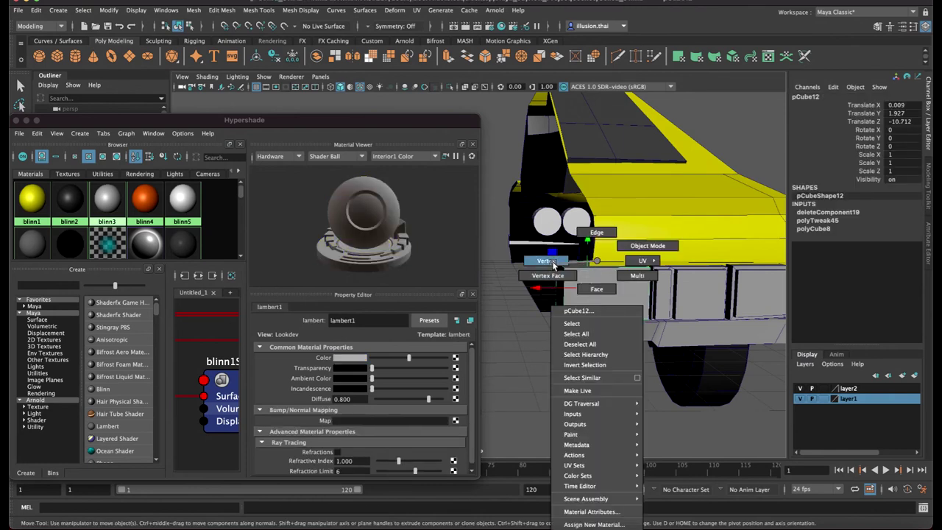
{"action": "left_click", "coordinate": [546, 262]}
{"action": "left_click_drag", "start_coordinate": [512, 290], "coordinate": [506, 290]}
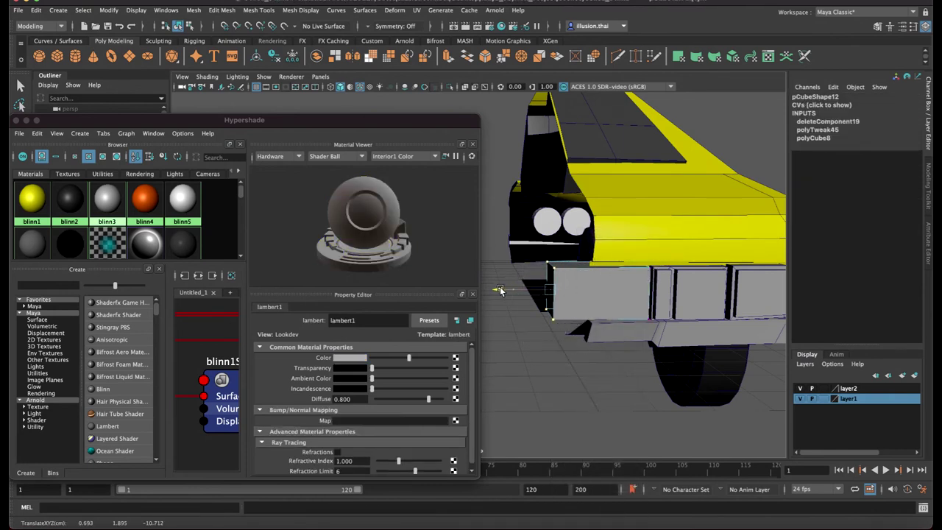
{"action": "mouse_move", "coordinate": [596, 237]}
{"action": "left_mouse_down", "text": "alt"}
{"action": "mouse_move", "coordinate": [567, 239]}
{"action": "mouse_move", "coordinate": [567, 248]}
{"action": "left_mouse_up", "text": "alt"}
{"action": "right_click_drag", "start_coordinate": [592, 305], "coordinate": [631, 247]}
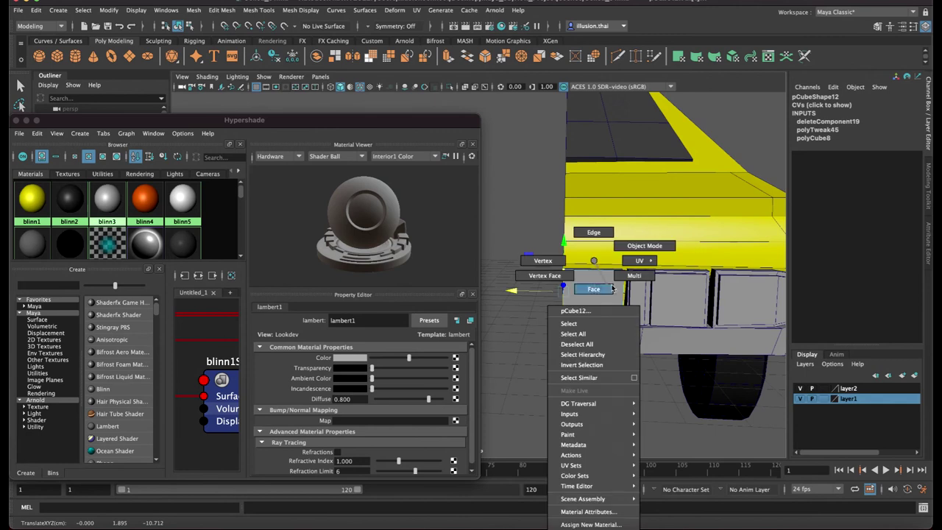
{"action": "left_click", "coordinate": [609, 366]}
Assign the dark blinn2 material to the front-end block pCube12
{"action": "left_click_drag", "start_coordinate": [609, 366], "coordinate": [596, 347], "text": "alt"}
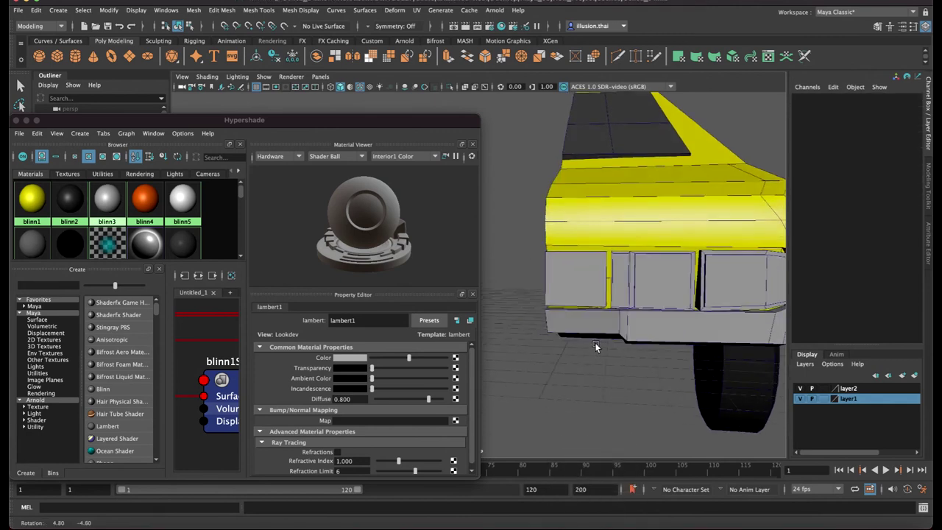
{"action": "mouse_move", "coordinate": [593, 277]}
{"action": "left_mouse_down", "text": "alt"}
{"action": "mouse_move", "coordinate": [516, 310]}
{"action": "mouse_move", "coordinate": [582, 303]}
{"action": "left_mouse_up", "text": "alt"}
{"action": "left_click", "coordinate": [536, 297]}
{"action": "key", "text": "w"}
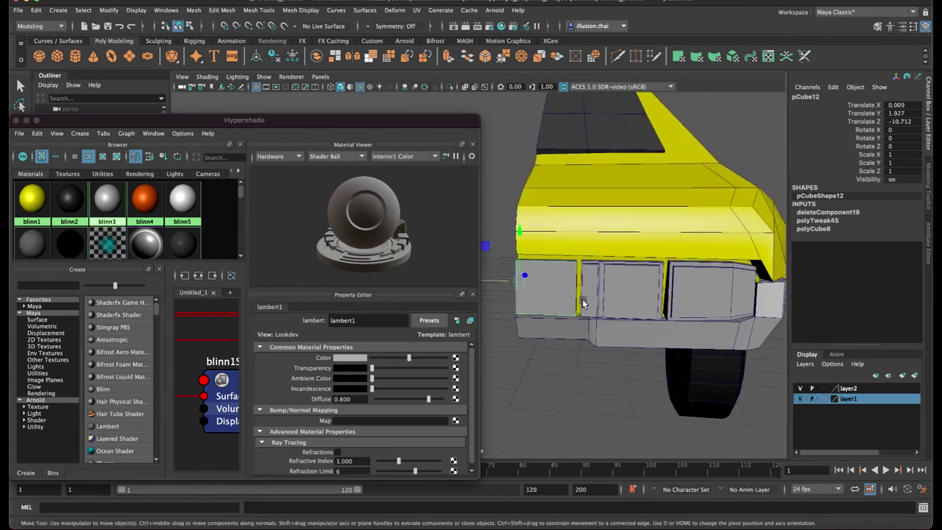
{"action": "right_click_drag", "start_coordinate": [102, 195], "coordinate": [68, 170]}
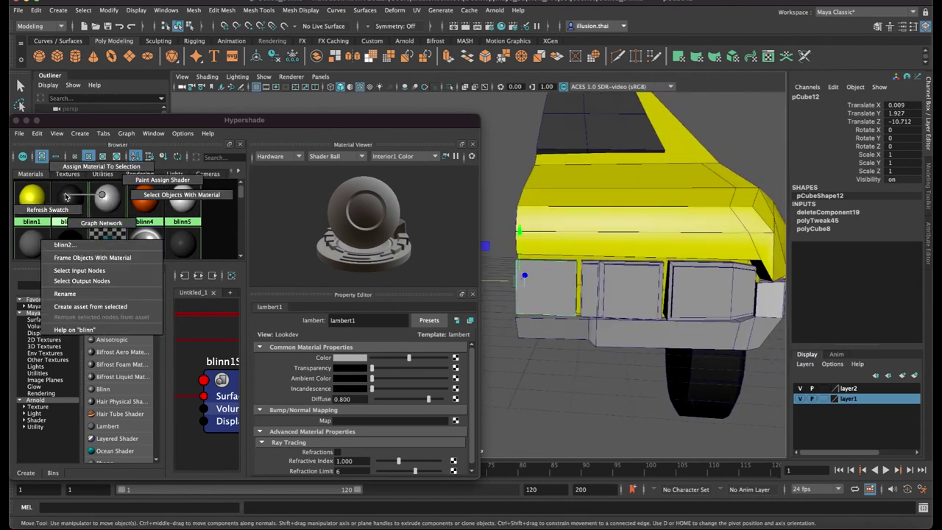
{"action": "left_click", "coordinate": [617, 406]}
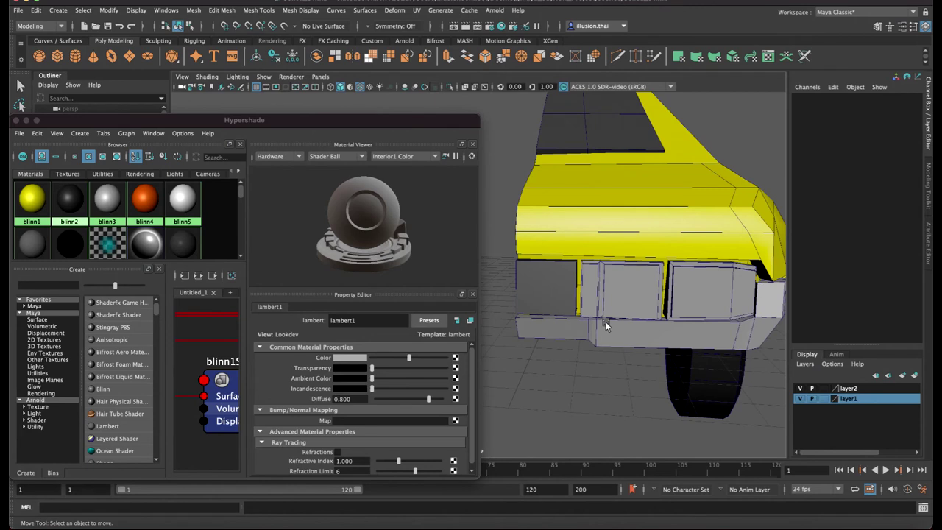
{"action": "mouse_move", "coordinate": [601, 360]}
{"action": "left_mouse_down", "text": "alt"}
{"action": "mouse_move", "coordinate": [626, 316]}
{"action": "mouse_move", "coordinate": [613, 315]}
{"action": "left_mouse_up", "text": "alt"}
Extract the outer face column of the right bumper light as a separate strip
{"action": "left_click", "coordinate": [684, 295]}
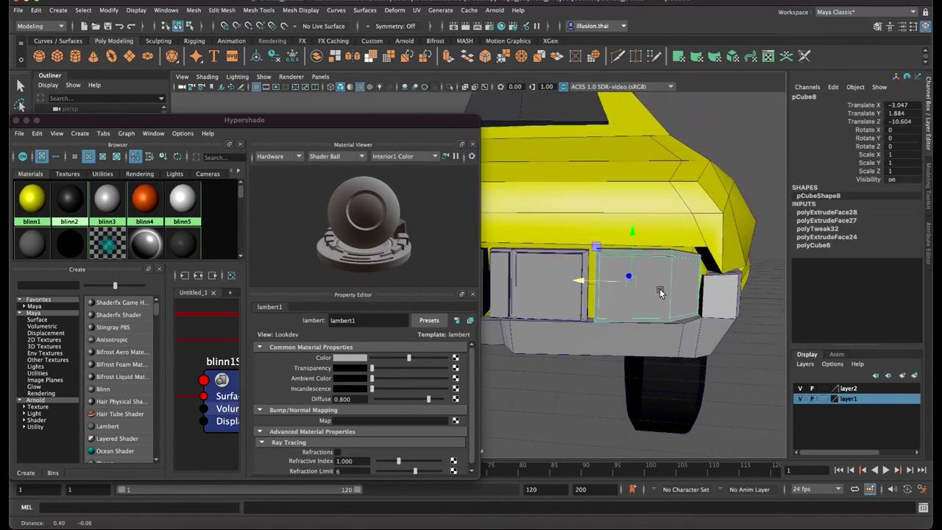
{"action": "left_click_drag", "start_coordinate": [658, 294], "coordinate": [666, 274], "text": "alt"}
{"action": "right_click_drag", "start_coordinate": [663, 272], "coordinate": [720, 239]}
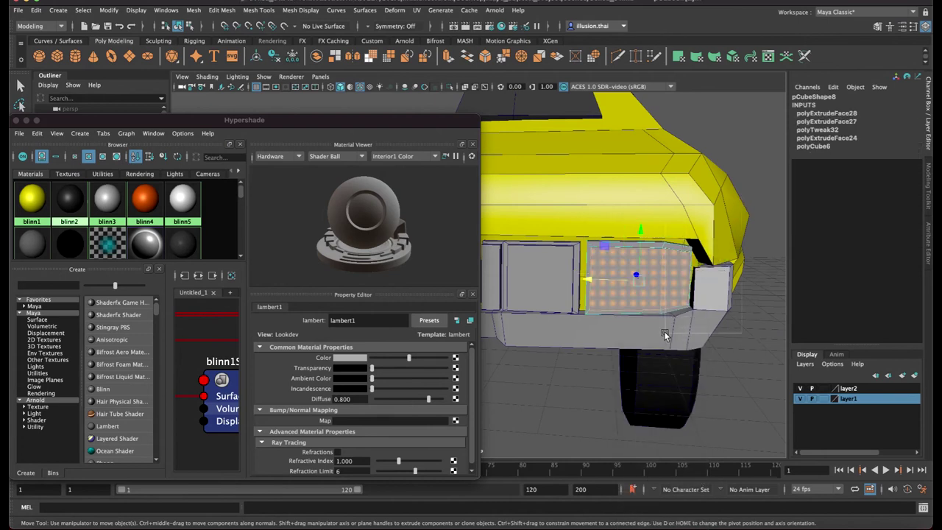
{"action": "left_click_drag", "start_coordinate": [664, 335], "coordinate": [739, 243]}
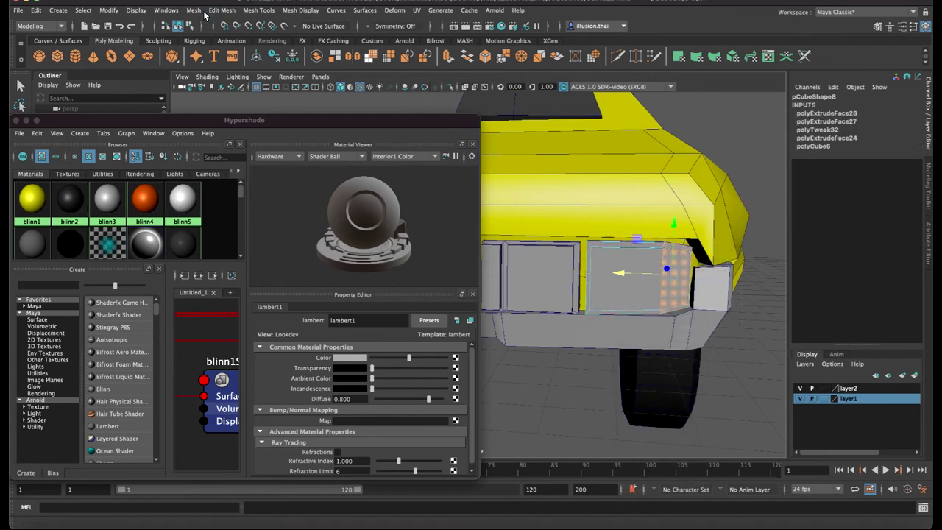
{"action": "left_click", "coordinate": [208, 11]}
{"action": "left_click", "coordinate": [235, 301]}
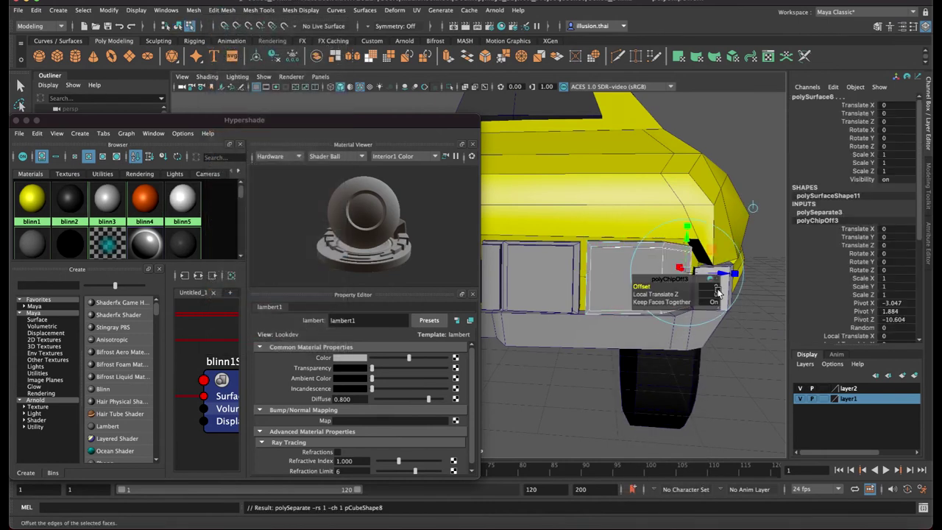
{"action": "key", "text": "q"}
{"action": "right_click", "coordinate": [666, 255]}
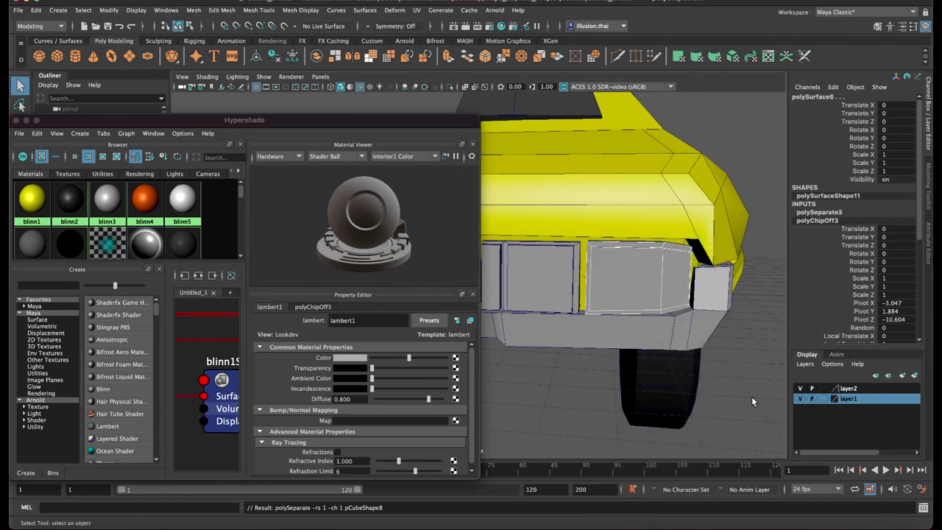
{"action": "left_click", "coordinate": [753, 399]}
Make the extracted strip an orange indicator with blinn4
{"action": "left_click", "coordinate": [678, 278]}
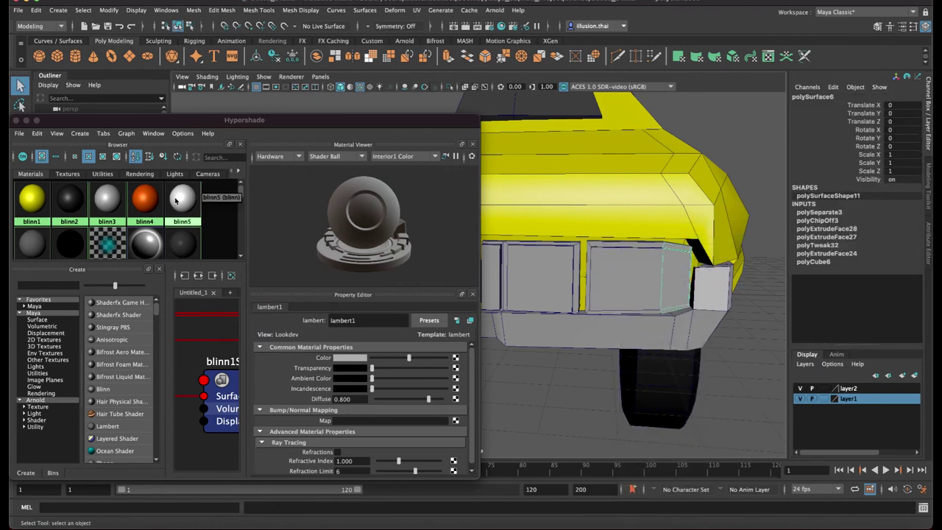
{"action": "right_click", "coordinate": [145, 197]}
{"action": "left_click", "coordinate": [218, 220]}
{"action": "left_click", "coordinate": [559, 410]}
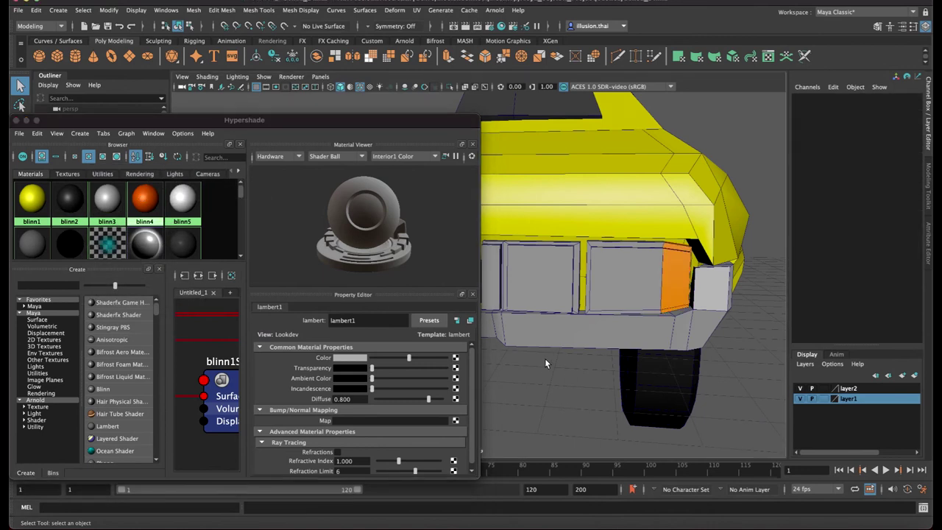
Extract the left bumper light's side faces into a separate piece, polySurface7
{"action": "middle_click_drag", "start_coordinate": [548, 361], "coordinate": [575, 358], "text": "alt"}
{"action": "left_click", "coordinate": [533, 282]}
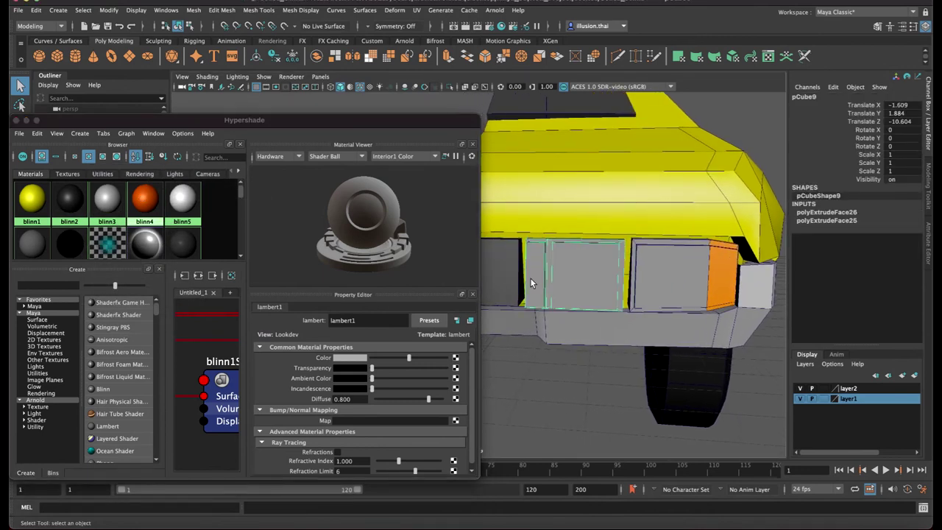
{"action": "right_click_drag", "start_coordinate": [562, 273], "coordinate": [537, 353]}
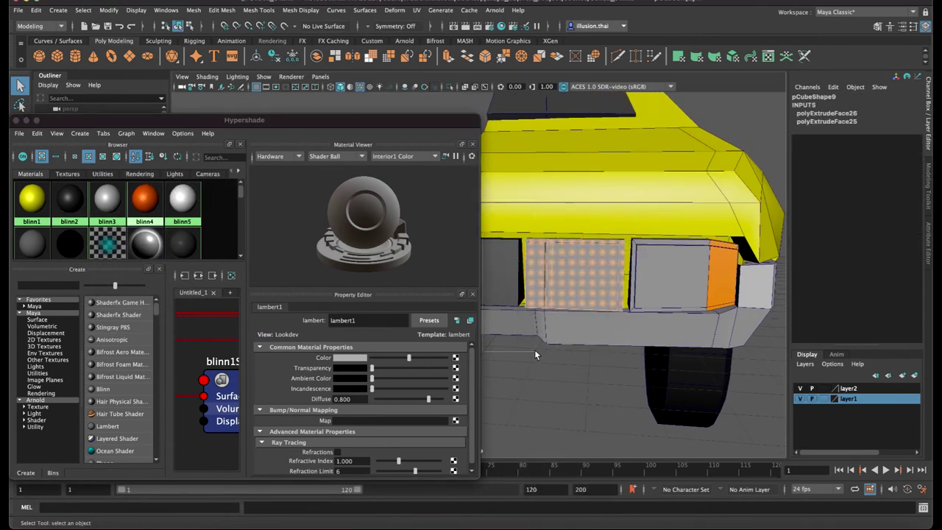
{"action": "left_click_drag", "start_coordinate": [540, 354], "coordinate": [540, 352]}
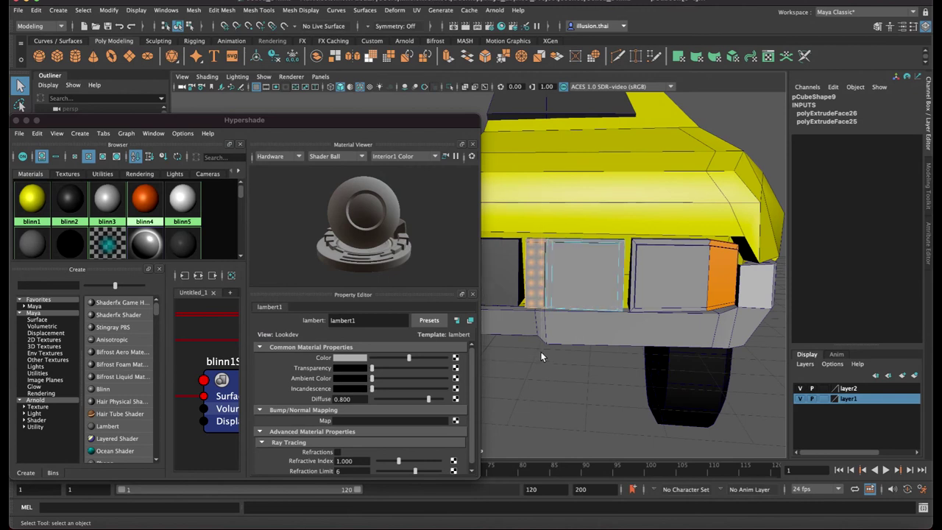
{"action": "left_click", "coordinate": [262, 13]}
{"action": "left_click", "coordinate": [273, 300]}
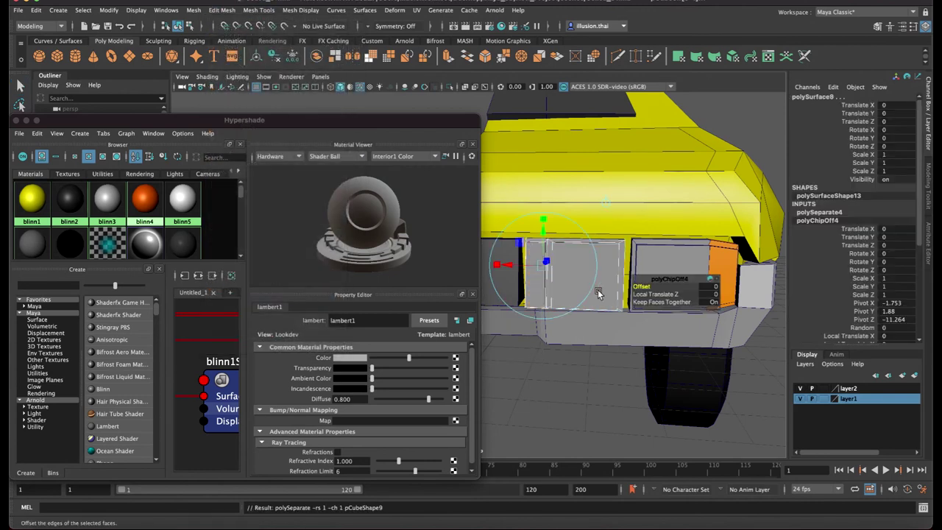
{"action": "right_click_drag", "start_coordinate": [532, 289], "coordinate": [548, 250]}
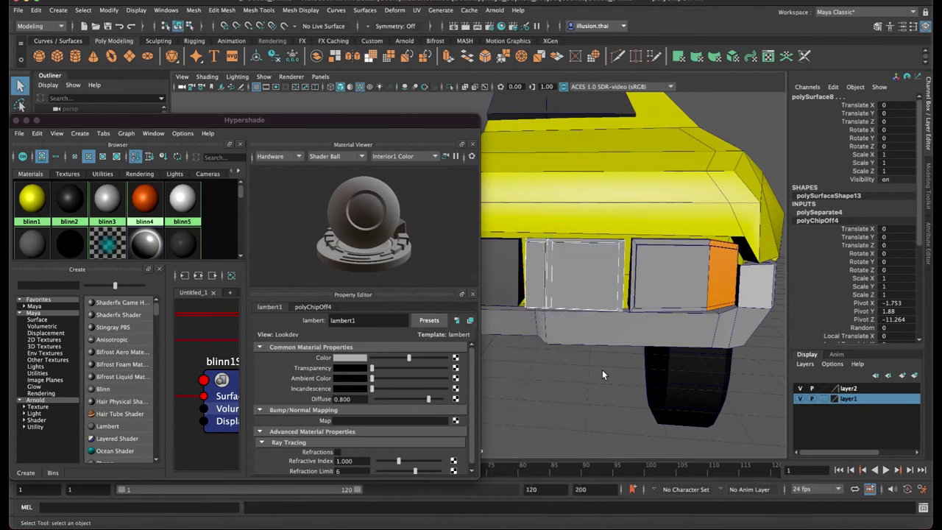
{"action": "left_click", "coordinate": [538, 271]}
Give the extracted side strip the light blinn3 material
{"action": "right_click", "coordinate": [143, 200]}
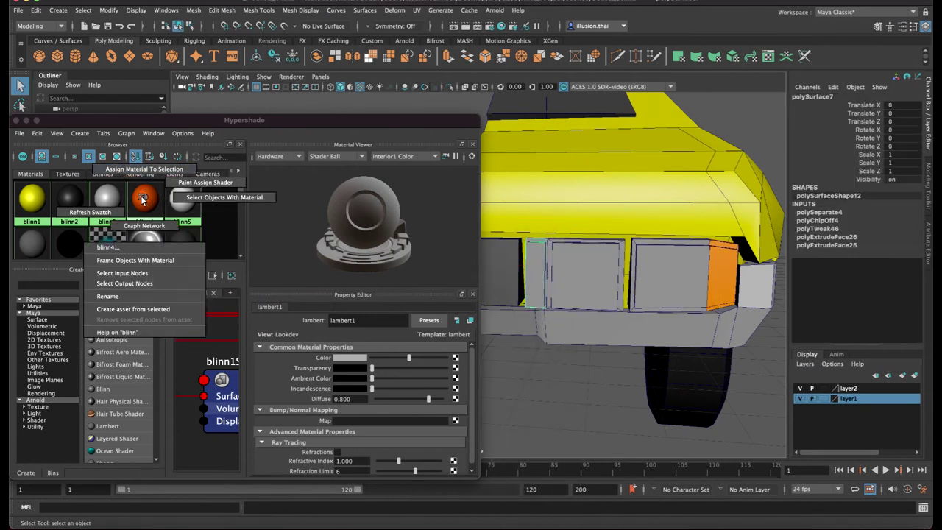
{"action": "right_click_drag", "start_coordinate": [107, 197], "coordinate": [109, 171]}
{"action": "right_click", "coordinate": [180, 201]}
{"action": "left_click", "coordinate": [605, 281]}
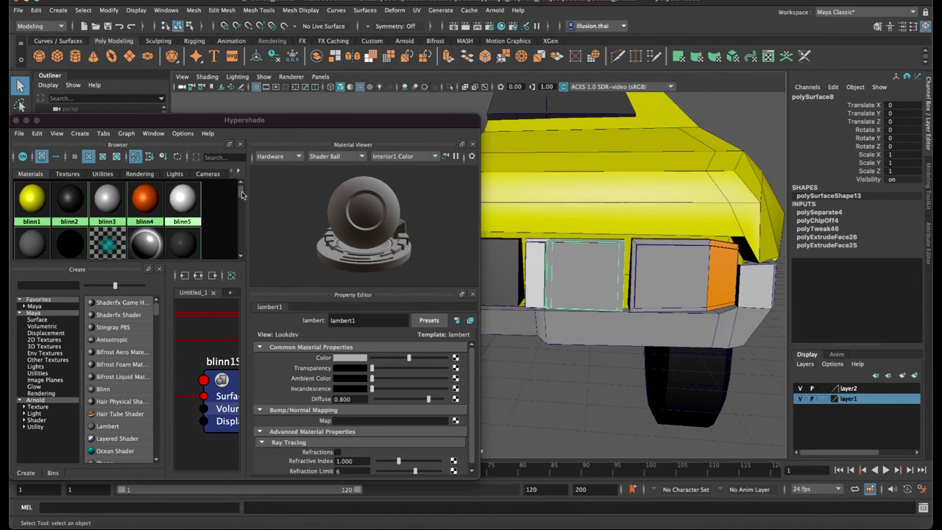
Create a red blinn6 (H 360, S 1, V 1) and apply it to both bumper light panels
{"action": "left_click", "coordinate": [102, 389]}
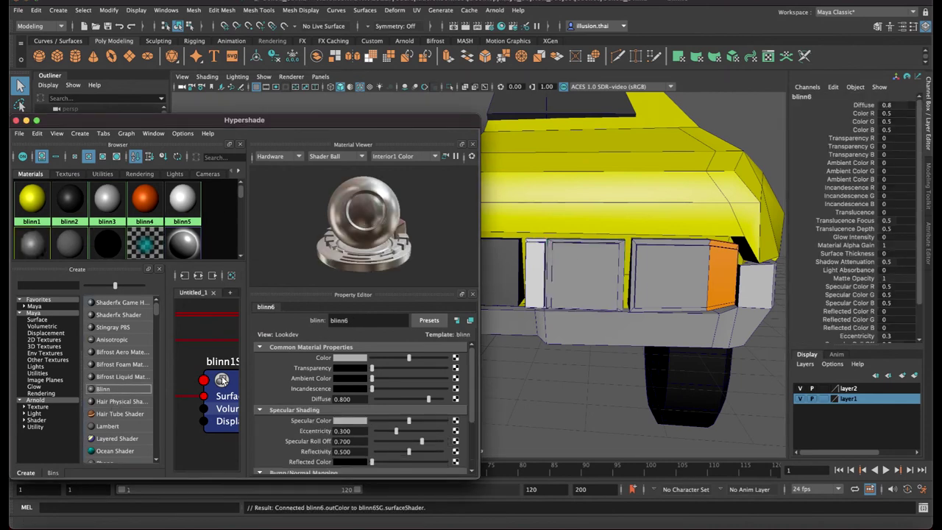
{"action": "left_click", "coordinate": [356, 359]}
{"action": "left_click", "coordinate": [317, 322]}
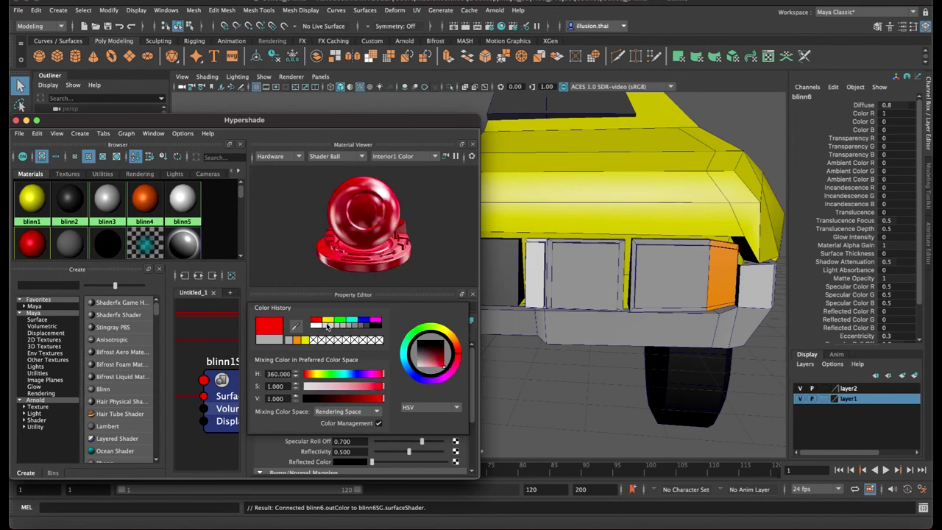
{"action": "left_click", "coordinate": [613, 297]}
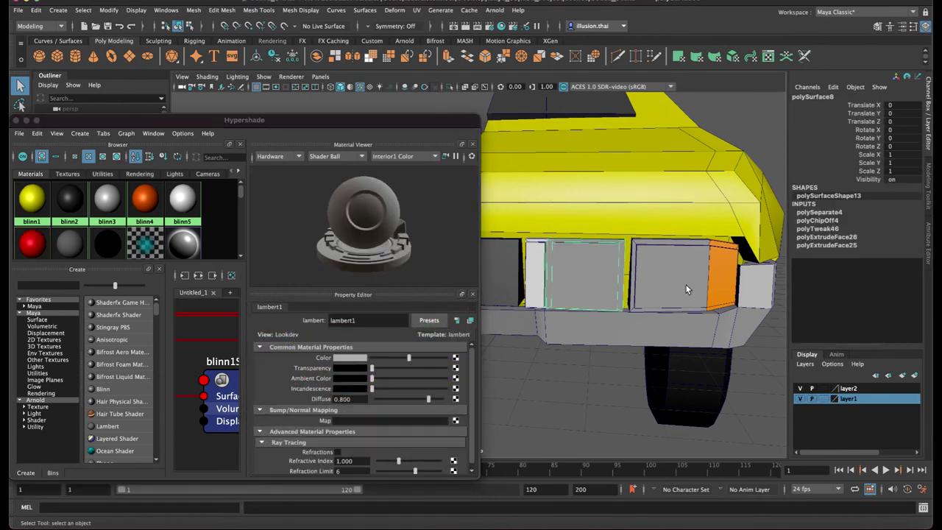
{"action": "left_click", "coordinate": [686, 284]}
{"action": "right_click", "coordinate": [42, 240]}
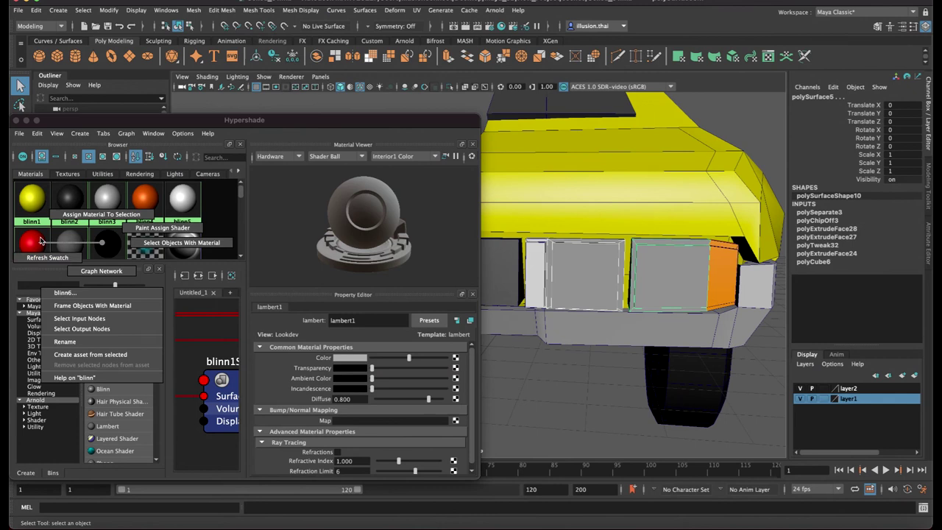
{"action": "left_click", "coordinate": [101, 214]}
{"action": "left_click", "coordinate": [605, 409]}
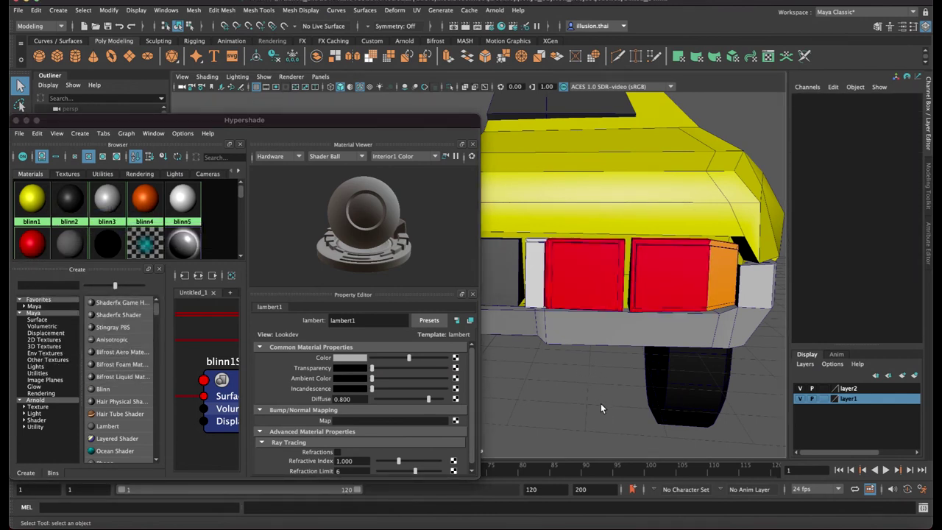
{"action": "left_click_drag", "start_coordinate": [583, 390], "coordinate": [540, 373], "text": "alt"}
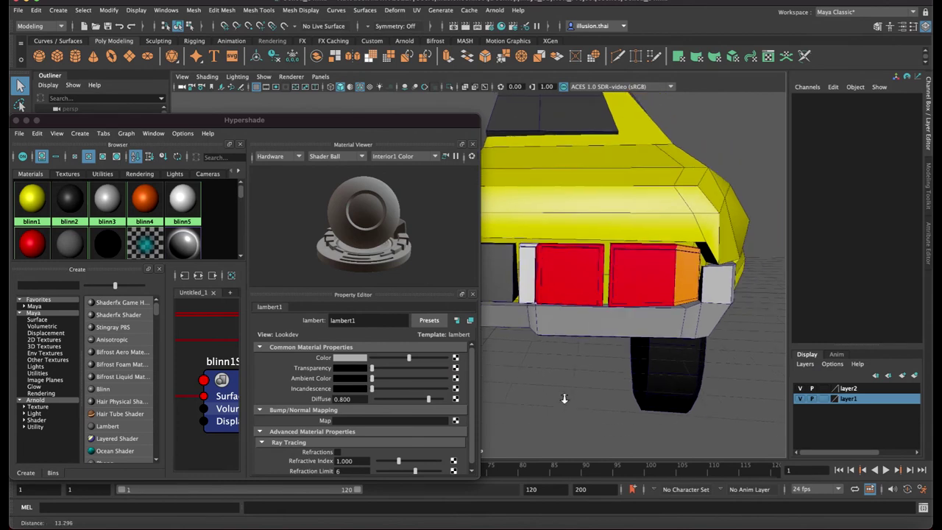
{"action": "left_click_drag", "start_coordinate": [563, 293], "coordinate": [603, 280], "text": "alt"}
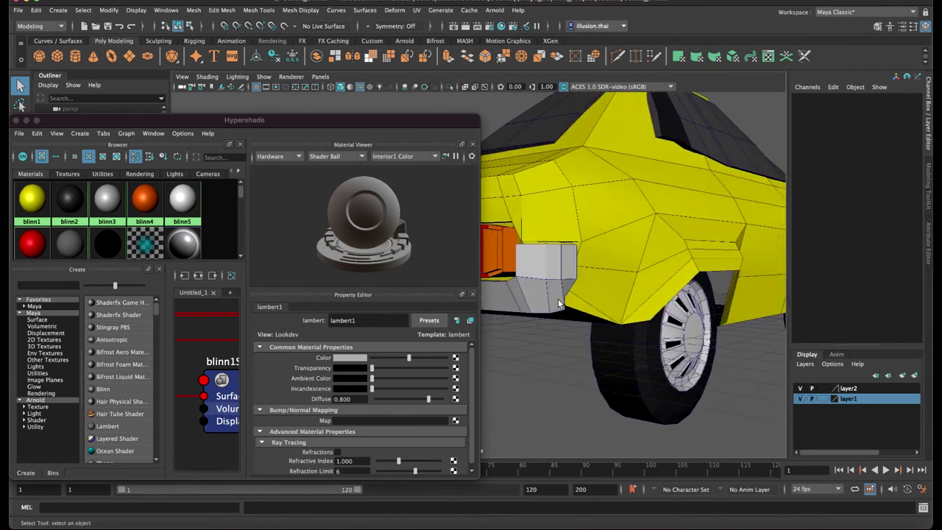
{"action": "mouse_move", "coordinate": [603, 279]}
{"action": "right_mouse_down", "text": "alt"}
{"action": "mouse_move", "coordinate": [562, 255]}
{"action": "mouse_move", "coordinate": [569, 282]}
{"action": "right_mouse_up", "text": "alt"}
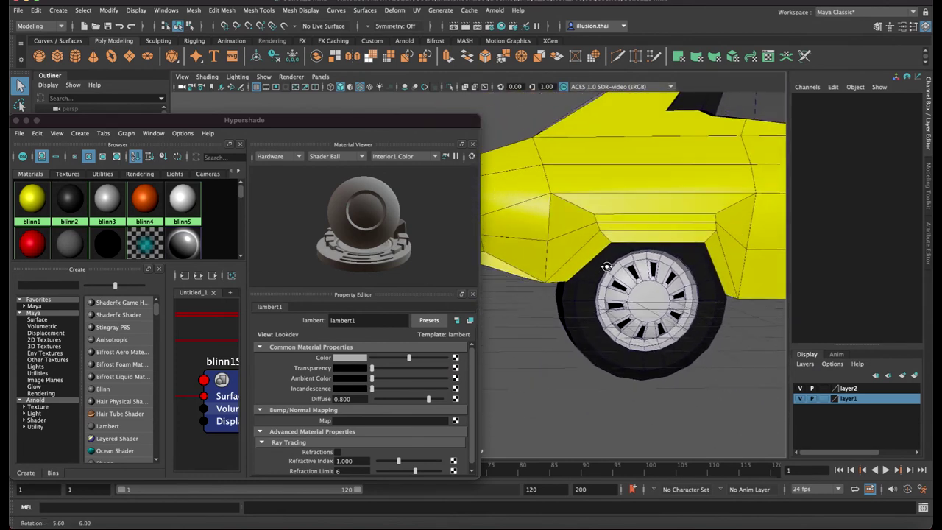
{"action": "mouse_move", "coordinate": [209, 112]}
{"action": "left_mouse_down"}
{"action": "mouse_move", "coordinate": [236, 113]}
{"action": "mouse_move", "coordinate": [178, 305]}
{"action": "left_mouse_up"}
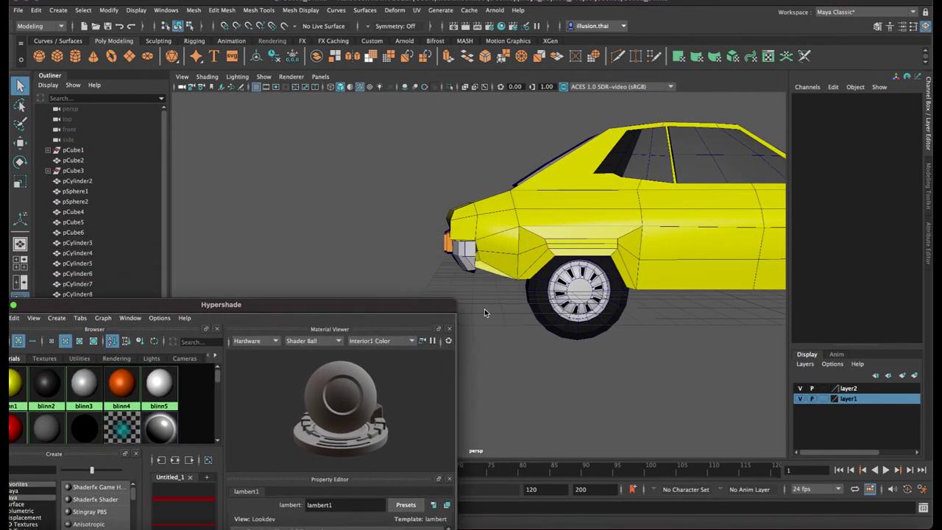
{"action": "right_click_drag", "start_coordinate": [484, 309], "coordinate": [475, 316], "text": "alt"}
{"action": "middle_click_drag", "start_coordinate": [475, 317], "coordinate": [387, 237], "text": "alt"}
{"action": "left_click_drag", "start_coordinate": [387, 237], "coordinate": [389, 237], "text": "alt"}
{"action": "right_click_drag", "start_coordinate": [388, 237], "coordinate": [431, 225], "text": "alt"}
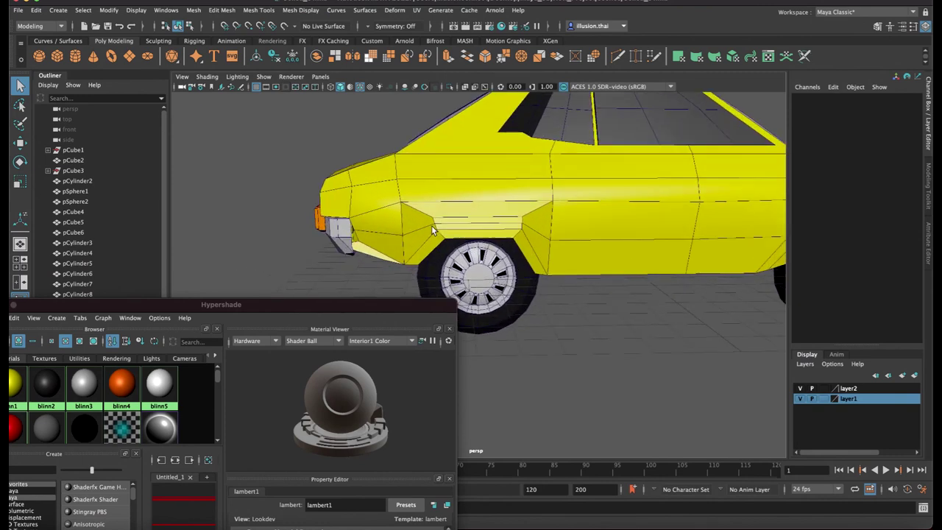
{"action": "left_click_drag", "start_coordinate": [431, 225], "coordinate": [398, 197], "text": "alt"}
{"action": "left_click", "coordinate": [397, 201]}
{"action": "right_click_drag", "start_coordinate": [396, 191], "coordinate": [391, 174]}
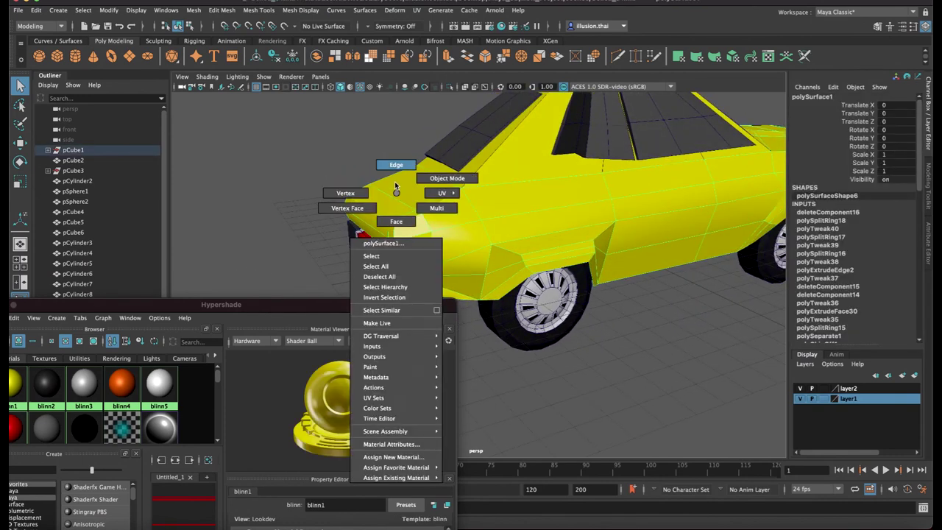
{"action": "left_click", "coordinate": [383, 191]}
{"action": "mouse_move", "coordinate": [384, 190]}
{"action": "left_mouse_down", "text": "alt"}
{"action": "mouse_move", "coordinate": [374, 139]}
{"action": "mouse_move", "coordinate": [373, 155]}
{"action": "left_mouse_up", "text": "alt"}
{"action": "key", "text": "w"}
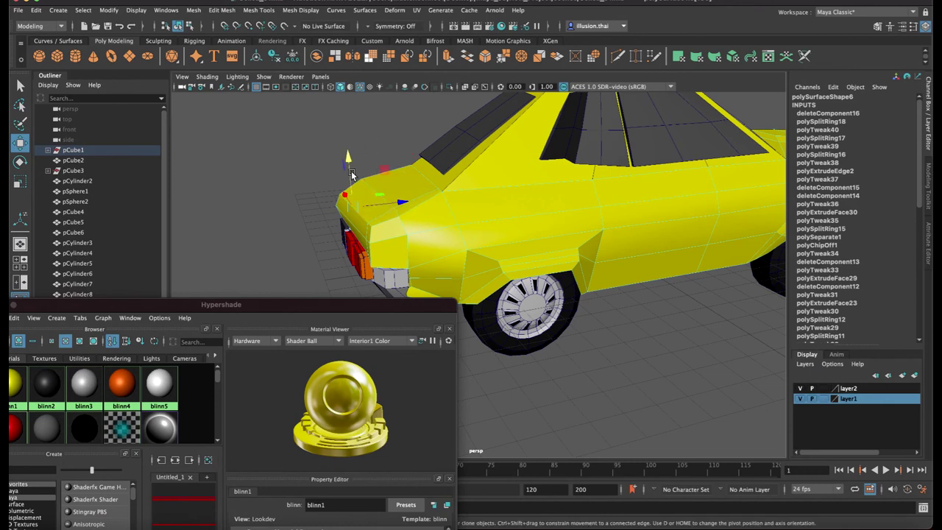
{"action": "left_click_drag", "start_coordinate": [346, 207], "coordinate": [408, 204], "text": "alt"}
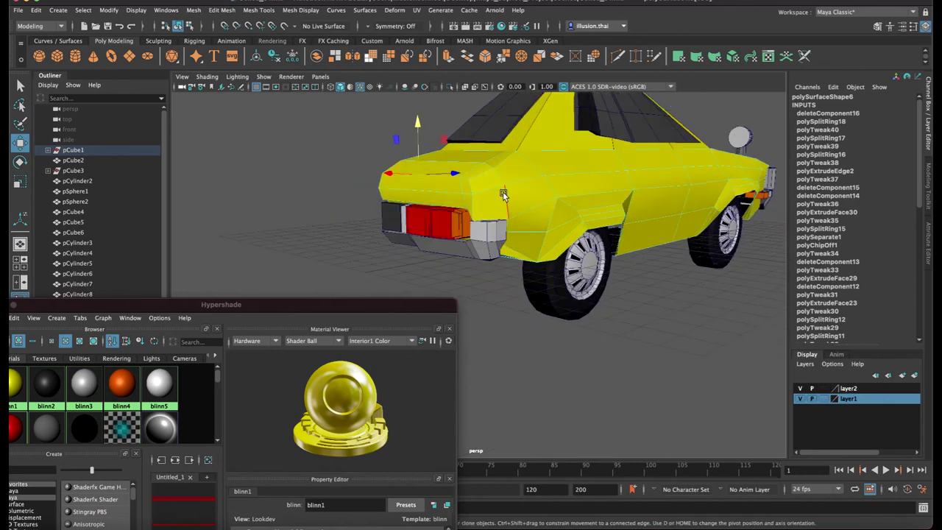
{"action": "right_click_drag", "start_coordinate": [496, 210], "coordinate": [546, 186]}
{"action": "left_click_drag", "start_coordinate": [592, 327], "coordinate": [520, 324], "text": "alt"}
{"action": "mouse_move", "coordinate": [458, 271]}
{"action": "left_mouse_down", "text": "alt"}
{"action": "mouse_move", "coordinate": [435, 234]}
{"action": "mouse_move", "coordinate": [456, 234]}
{"action": "mouse_move", "coordinate": [456, 216]}
{"action": "mouse_move", "coordinate": [491, 225]}
{"action": "mouse_move", "coordinate": [455, 213]}
{"action": "left_mouse_up", "text": "alt"}
Lengthen the front bumper piece (pCube7) by pulling its bottom vertices down
{"action": "left_click", "coordinate": [464, 217]}
{"action": "right_click", "coordinate": [446, 210]}
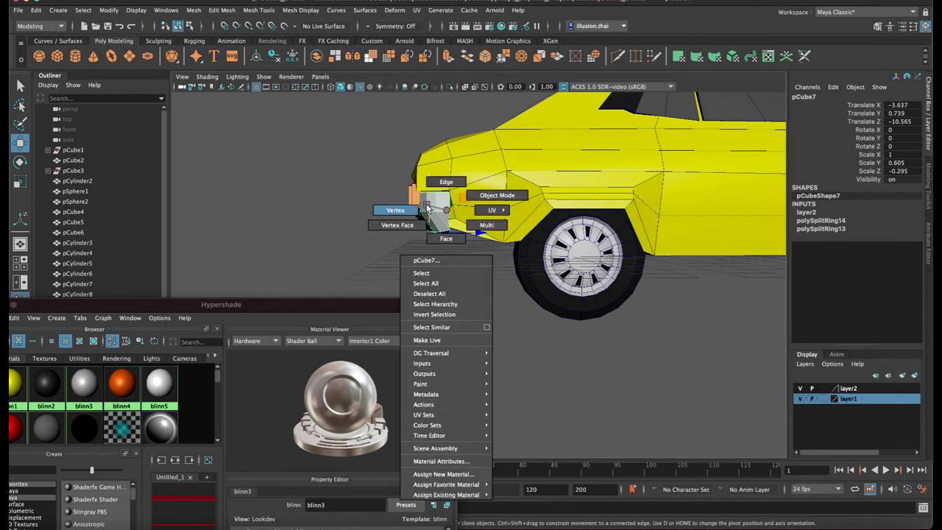
{"action": "left_click", "coordinate": [427, 208]}
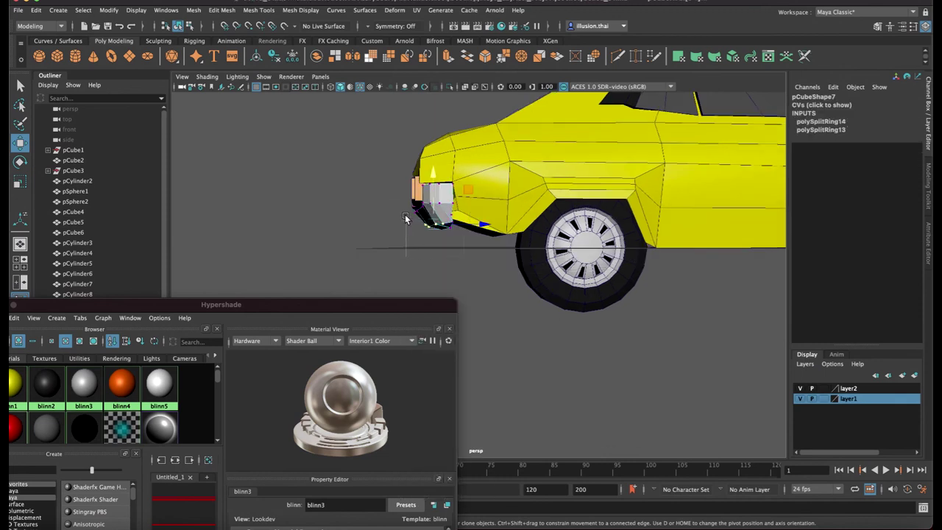
{"action": "left_click_drag", "start_coordinate": [443, 184], "coordinate": [441, 193]}
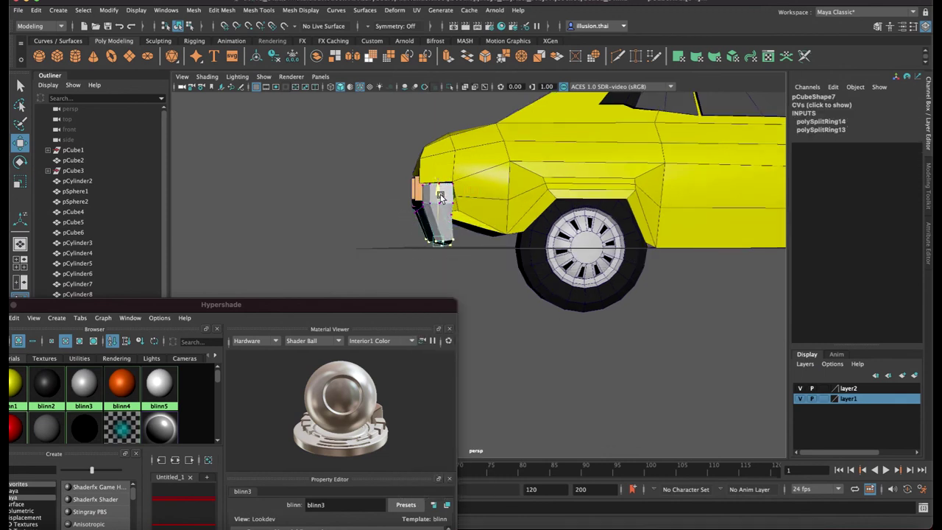
Lower the vertices along the car body's lower front edge, working in wireframe
{"action": "left_click", "coordinate": [479, 204]}
{"action": "right_click", "coordinate": [480, 206]}
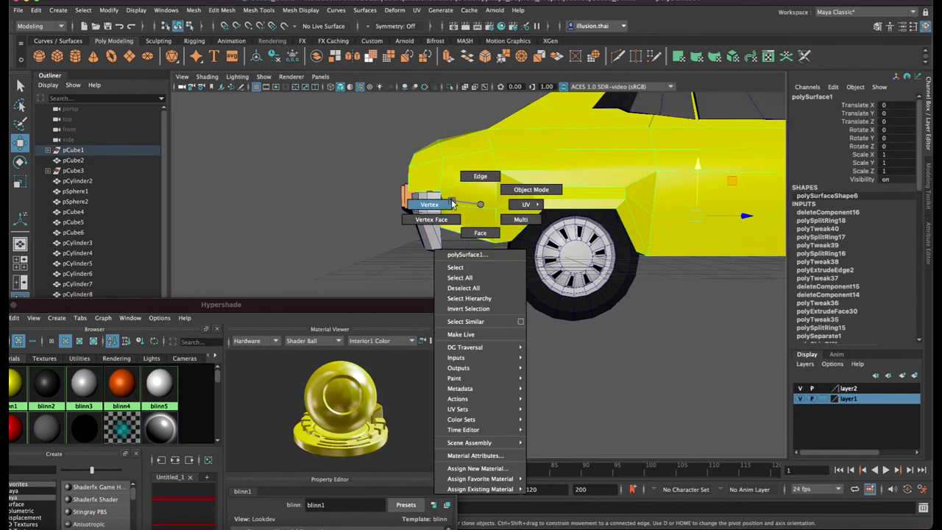
{"action": "left_click", "coordinate": [464, 288]}
{"action": "key", "text": "4"}
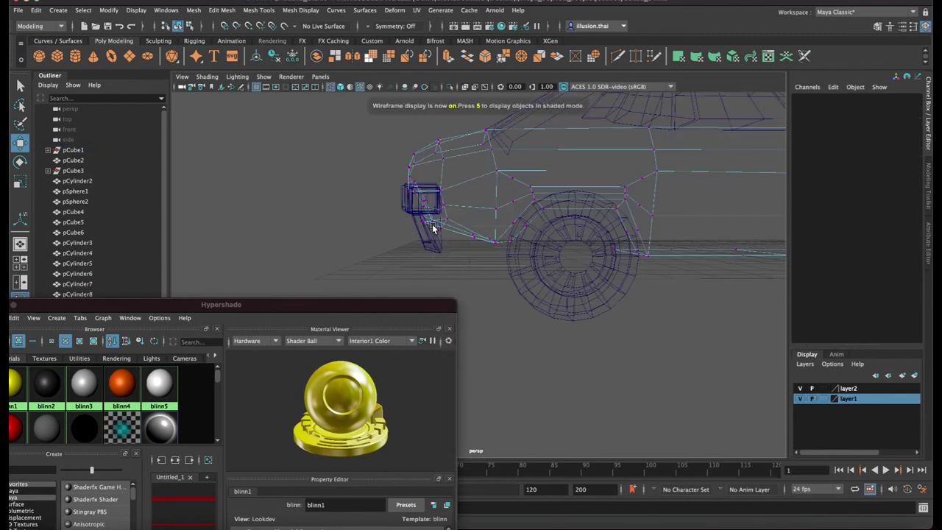
{"action": "left_click", "coordinate": [432, 231]}
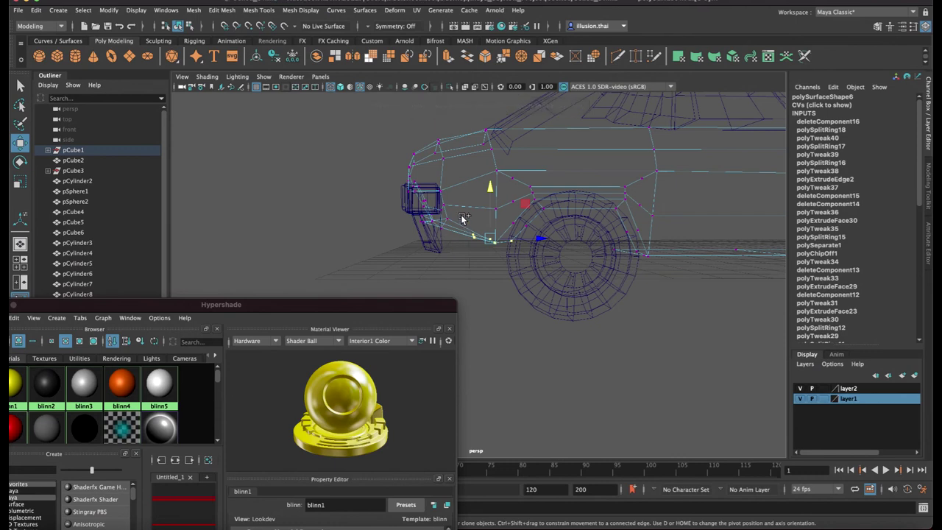
{"action": "left_click_drag", "start_coordinate": [476, 196], "coordinate": [472, 246]}
{"action": "key", "text": "5"}
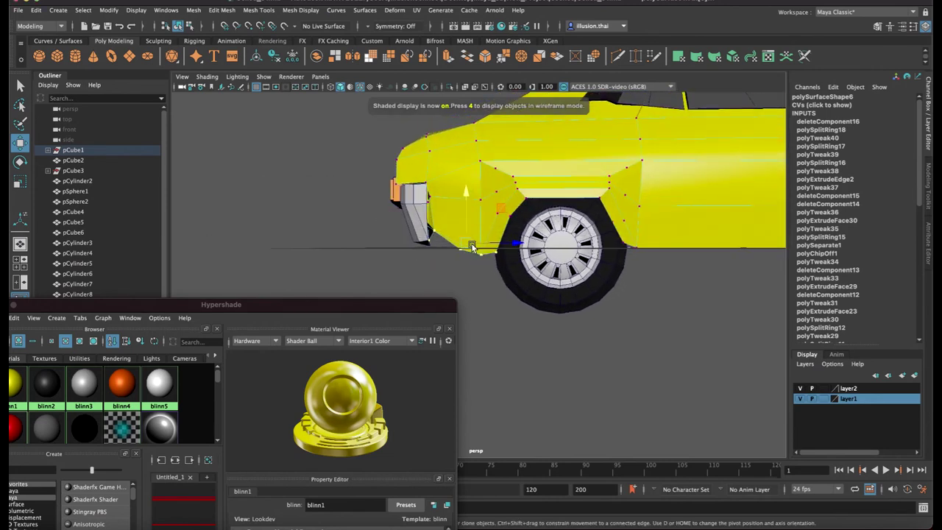
Raise the fender's lower-front corner vertex near the front wheel arch
{"action": "left_click", "coordinate": [436, 234]}
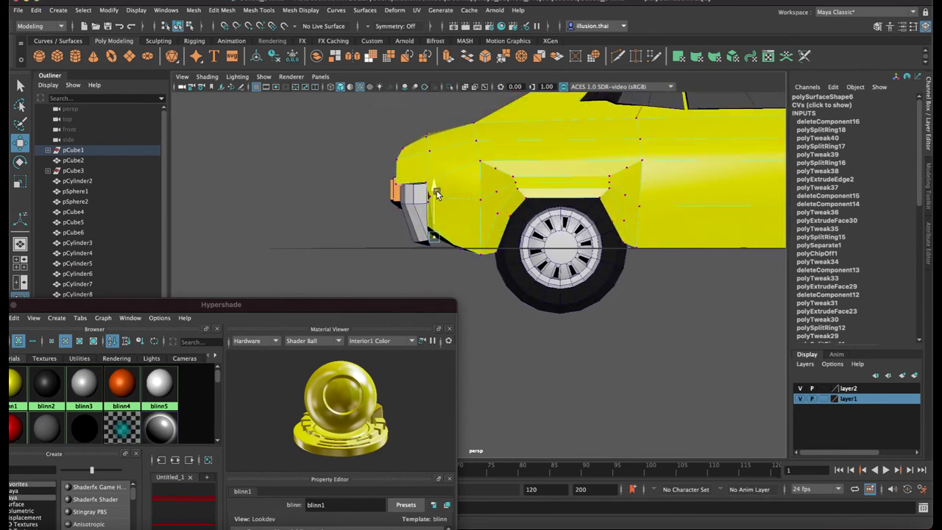
{"action": "left_click_drag", "start_coordinate": [436, 197], "coordinate": [478, 195], "text": "alt"}
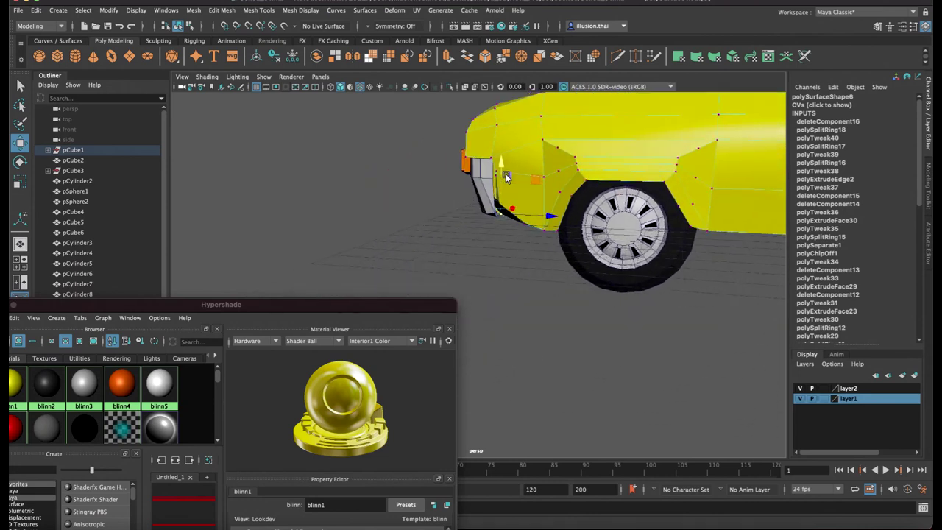
{"action": "scroll", "coordinate": [521, 193], "scroll_direction": "up", "scroll_amount": 3}
{"action": "mouse_move", "coordinate": [440, 163]}
{"action": "left_mouse_down"}
{"action": "mouse_move", "coordinate": [462, 132]}
{"action": "mouse_move", "coordinate": [521, 181]}
{"action": "mouse_move", "coordinate": [567, 189]}
{"action": "mouse_move", "coordinate": [462, 220]}
{"action": "left_mouse_up"}
{"action": "key", "text": "4"}
{"action": "mouse_move", "coordinate": [564, 252]}
{"action": "left_mouse_down", "text": "alt"}
{"action": "mouse_move", "coordinate": [595, 277]}
{"action": "mouse_move", "coordinate": [474, 314]}
{"action": "mouse_move", "coordinate": [526, 233]}
{"action": "mouse_move", "coordinate": [496, 233]}
{"action": "mouse_move", "coordinate": [497, 265]}
{"action": "mouse_move", "coordinate": [429, 266]}
{"action": "left_mouse_up", "text": "alt"}
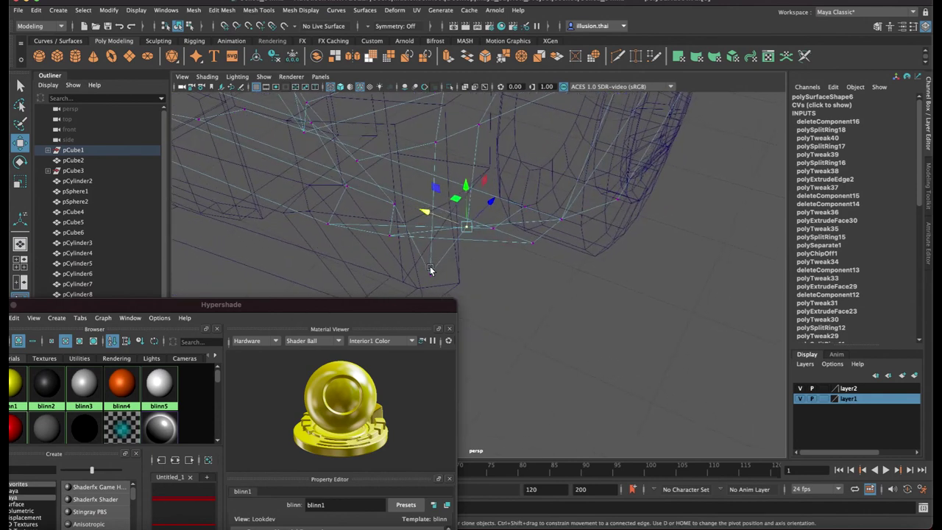
{"action": "left_click", "coordinate": [430, 266]}
{"action": "left_click", "coordinate": [432, 270]}
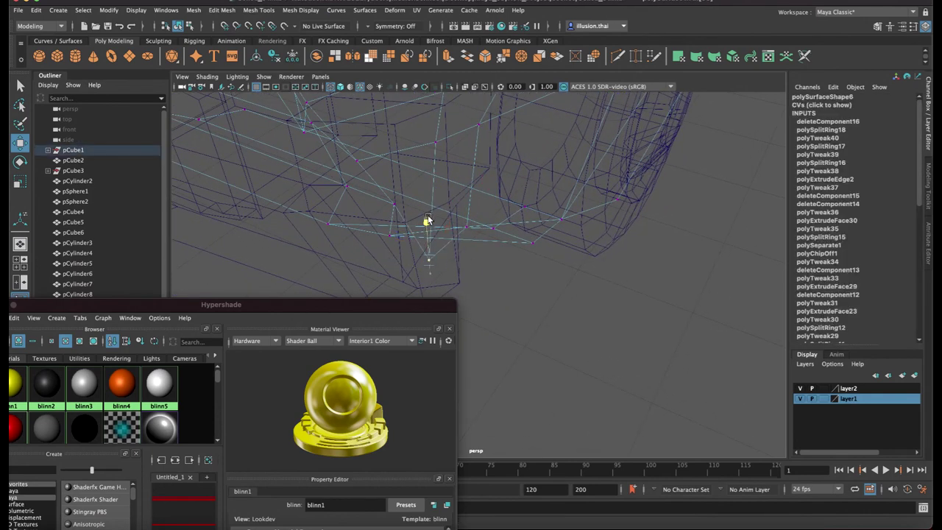
{"action": "key", "text": "5"}
Reshape the fender panel's lower edge and raise its upper-left vertex around the wheel
{"action": "mouse_move", "coordinate": [429, 210]}
{"action": "left_mouse_down", "text": "alt"}
{"action": "mouse_move", "coordinate": [470, 254]}
{"action": "mouse_move", "coordinate": [376, 197]}
{"action": "left_mouse_up", "text": "alt"}
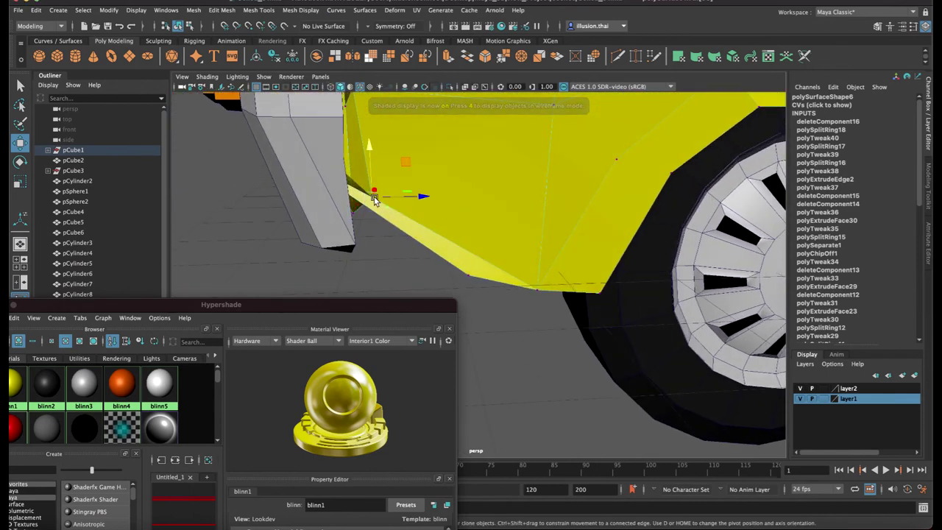
{"action": "left_click_drag", "start_coordinate": [370, 151], "coordinate": [371, 126]}
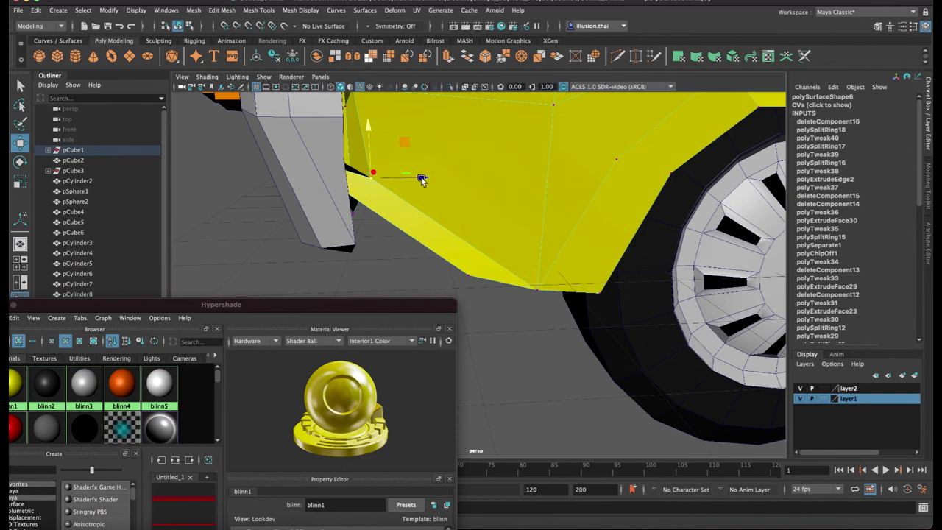
{"action": "left_click_drag", "start_coordinate": [379, 193], "coordinate": [345, 206], "text": "alt"}
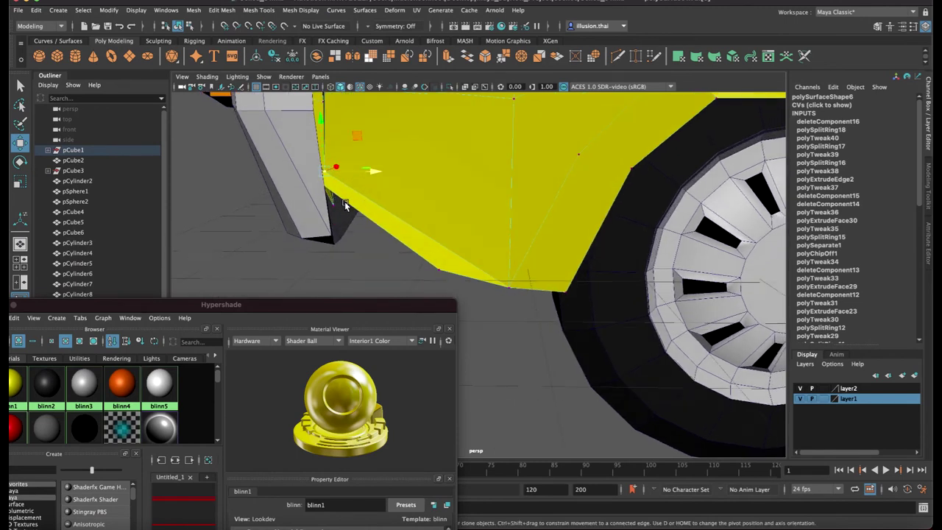
{"action": "left_click", "coordinate": [337, 120]}
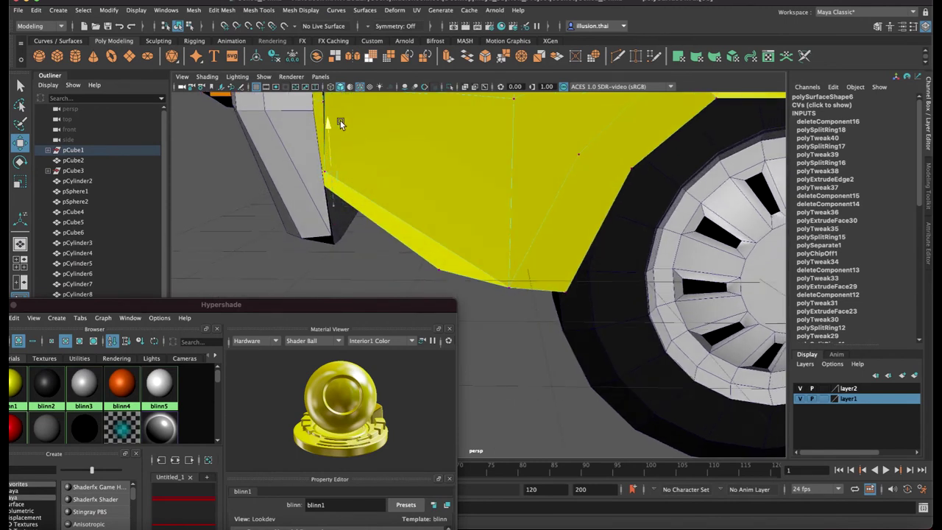
{"action": "key", "text": "4"}
{"action": "mouse_move", "coordinate": [342, 126]}
{"action": "left_mouse_down", "text": "alt"}
{"action": "mouse_move", "coordinate": [342, 158]}
{"action": "mouse_move", "coordinate": [451, 161]}
{"action": "mouse_move", "coordinate": [461, 271]}
{"action": "mouse_move", "coordinate": [445, 223]}
{"action": "mouse_move", "coordinate": [434, 242]}
{"action": "mouse_move", "coordinate": [597, 275]}
{"action": "mouse_move", "coordinate": [504, 211]}
{"action": "mouse_move", "coordinate": [508, 297]}
{"action": "left_mouse_up", "text": "alt"}
{"action": "mouse_move", "coordinate": [478, 248]}
{"action": "left_mouse_down"}
{"action": "mouse_move", "coordinate": [481, 209]}
{"action": "mouse_move", "coordinate": [465, 160]}
{"action": "left_mouse_up"}
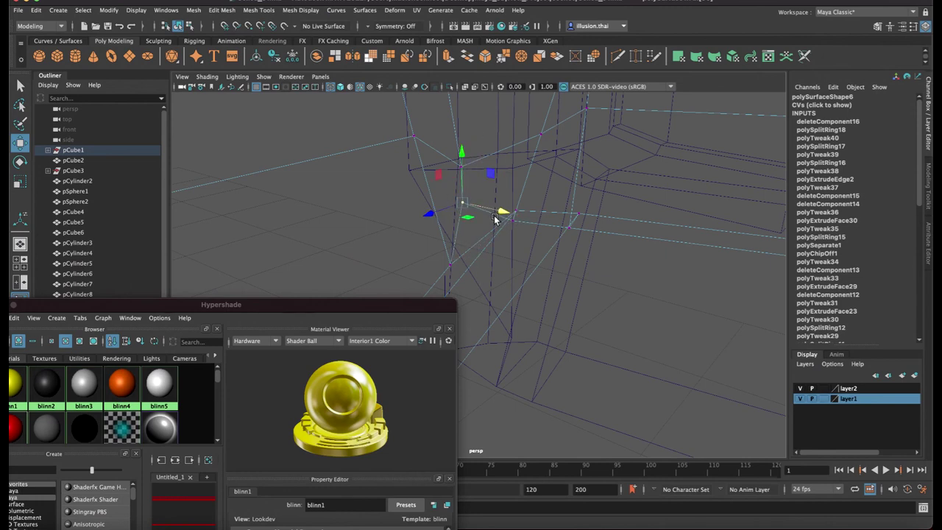
{"action": "key", "text": "5"}
Fine-tune the remaining fender vertices, pulling them down so the arch meets the bumper
{"action": "mouse_move", "coordinate": [495, 218]}
{"action": "left_mouse_down", "text": "alt"}
{"action": "mouse_move", "coordinate": [515, 252]}
{"action": "mouse_move", "coordinate": [611, 195]}
{"action": "mouse_move", "coordinate": [603, 206]}
{"action": "mouse_move", "coordinate": [450, 217]}
{"action": "left_mouse_up", "text": "alt"}
{"action": "mouse_move", "coordinate": [445, 257]}
{"action": "left_mouse_down", "text": "alt"}
{"action": "mouse_move", "coordinate": [483, 245]}
{"action": "mouse_move", "coordinate": [487, 273]}
{"action": "mouse_move", "coordinate": [534, 172]}
{"action": "mouse_move", "coordinate": [523, 165]}
{"action": "mouse_move", "coordinate": [543, 184]}
{"action": "mouse_move", "coordinate": [557, 172]}
{"action": "mouse_move", "coordinate": [511, 187]}
{"action": "mouse_move", "coordinate": [578, 258]}
{"action": "mouse_move", "coordinate": [545, 196]}
{"action": "left_mouse_up", "text": "alt"}
{"action": "key", "text": "4"}
{"action": "left_click_drag", "start_coordinate": [532, 151], "coordinate": [533, 163]}
{"action": "left_click", "coordinate": [534, 237]}
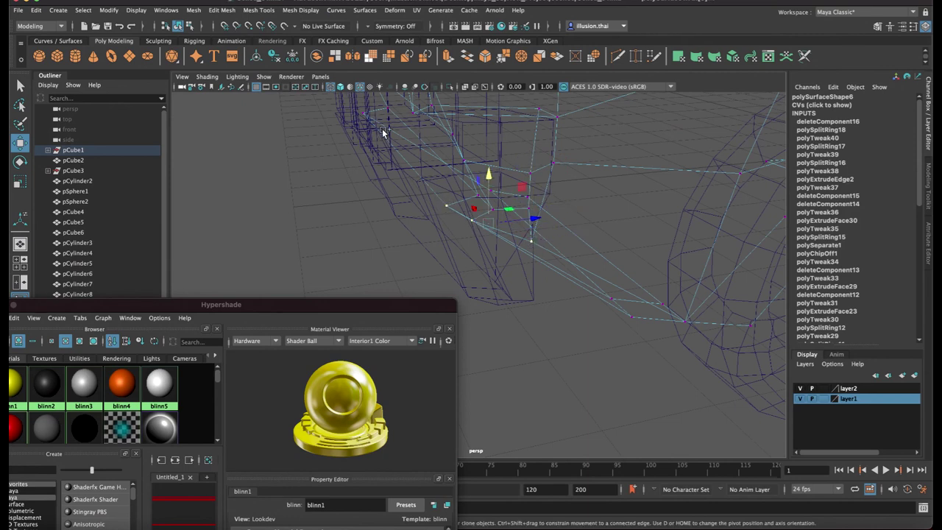
{"action": "left_click", "coordinate": [425, 112]}
{"action": "left_click_drag", "start_coordinate": [426, 112], "coordinate": [429, 145]}
{"action": "key", "text": "5"}
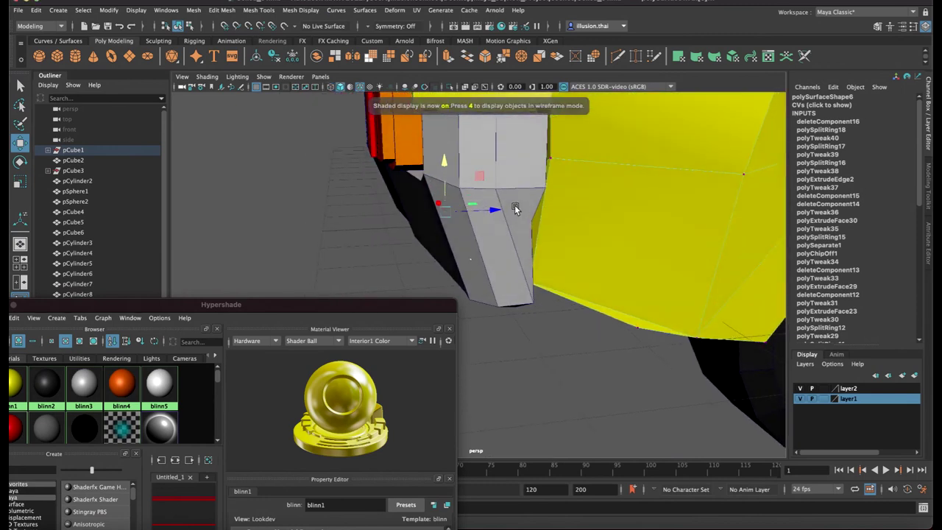
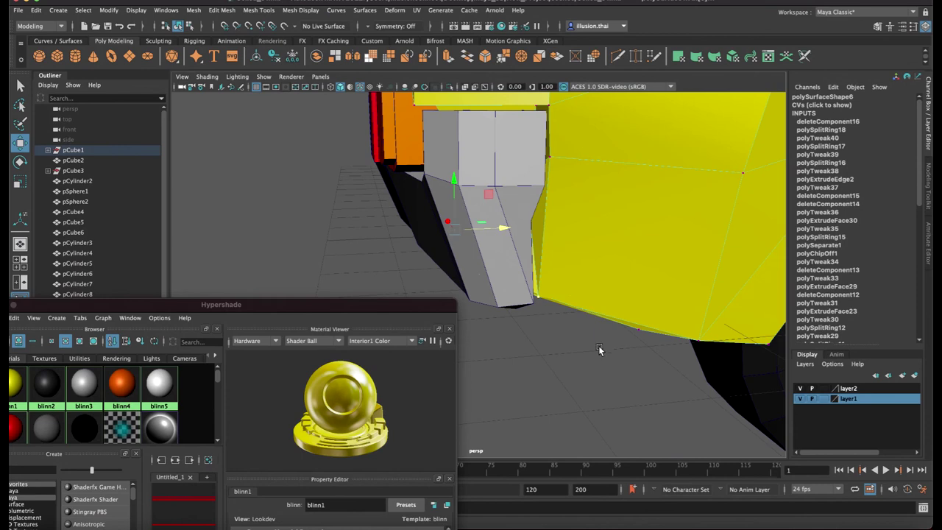
Select the lower yellow body panel and pick a vertex on its bottom edge
{"action": "right_click_drag", "start_coordinate": [577, 222], "coordinate": [622, 225]}
{"action": "mouse_move", "coordinate": [586, 330]}
{"action": "left_mouse_down", "text": "alt"}
{"action": "mouse_move", "coordinate": [510, 275]}
{"action": "mouse_move", "coordinate": [505, 252]}
{"action": "mouse_move", "coordinate": [543, 219]}
{"action": "mouse_move", "coordinate": [530, 211]}
{"action": "mouse_move", "coordinate": [571, 186]}
{"action": "mouse_move", "coordinate": [537, 267]}
{"action": "left_mouse_up", "text": "alt"}
{"action": "left_click", "coordinate": [530, 210]}
{"action": "right_click", "coordinate": [500, 239]}
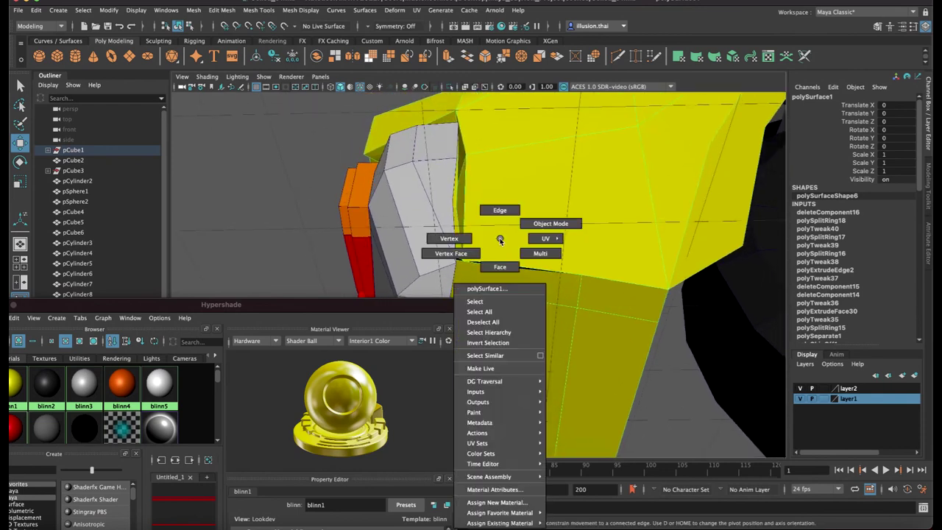
{"action": "left_click", "coordinate": [463, 238]}
{"action": "mouse_move", "coordinate": [463, 298]}
{"action": "left_mouse_down", "text": "alt"}
{"action": "mouse_move", "coordinate": [475, 272]}
{"action": "mouse_move", "coordinate": [468, 239]}
{"action": "left_mouse_up", "text": "alt"}
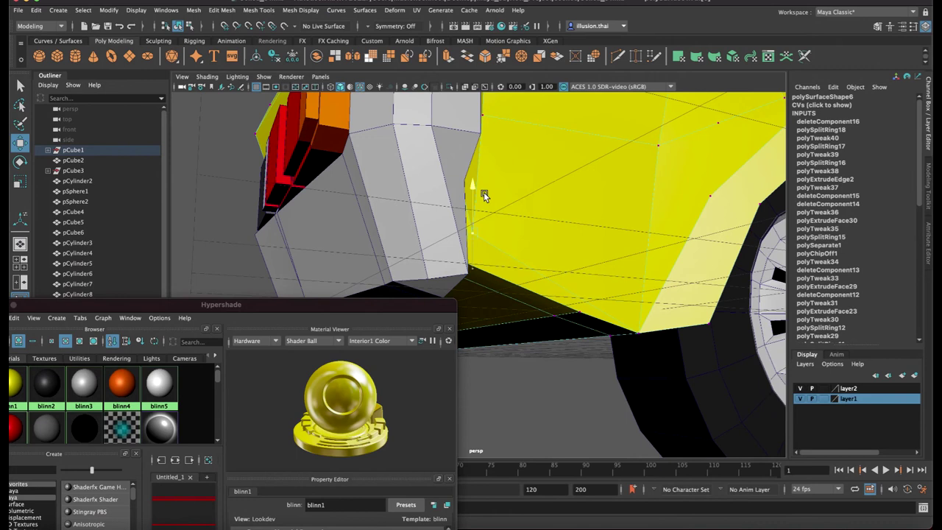
{"action": "left_click_drag", "start_coordinate": [652, 298], "coordinate": [645, 327], "text": "alt"}
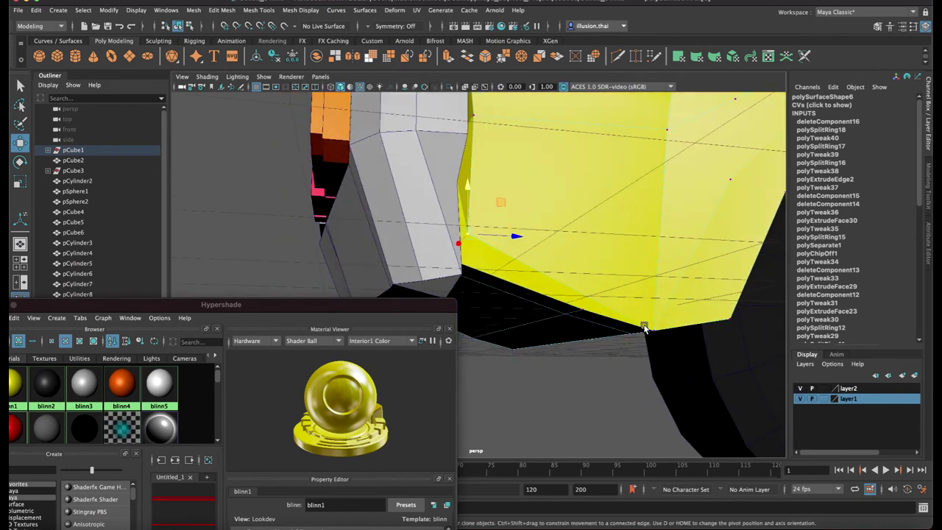
{"action": "left_click", "coordinate": [653, 331]}
{"action": "mouse_move", "coordinate": [652, 280]}
{"action": "left_mouse_down", "text": "alt"}
{"action": "mouse_move", "coordinate": [575, 292]}
{"action": "mouse_move", "coordinate": [550, 281]}
{"action": "left_mouse_up", "text": "alt"}
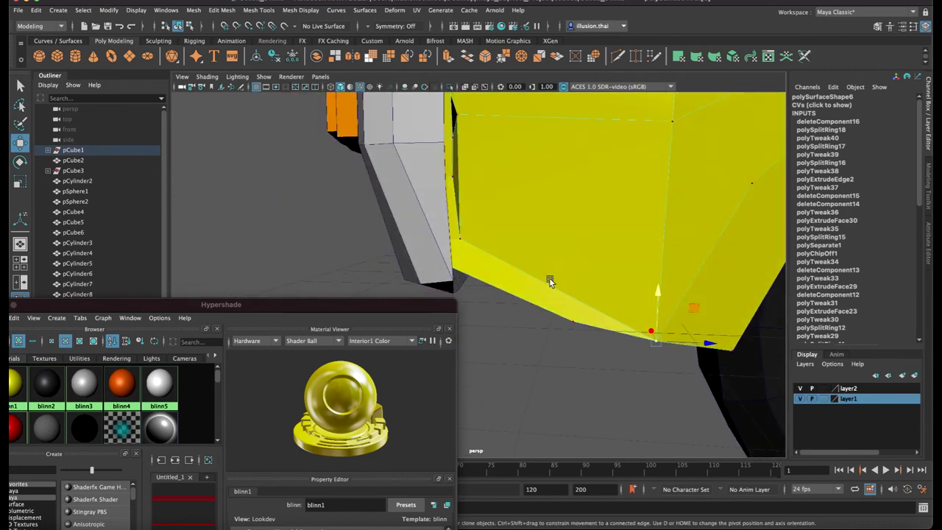
Start a cut line from the bottom-edge vertex, then abandon the unfinished cut
{"action": "left_click", "coordinate": [457, 238]}
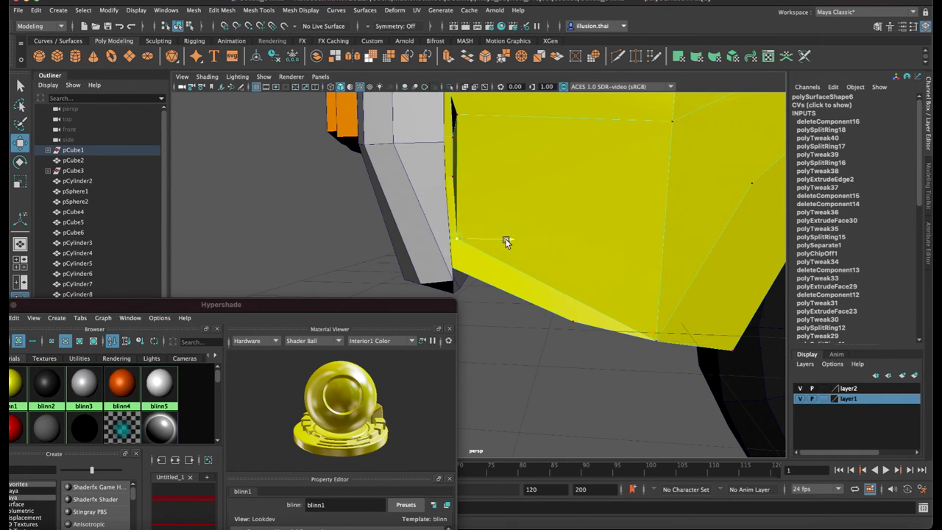
{"action": "right_click_drag", "start_coordinate": [564, 204], "coordinate": [623, 185]}
{"action": "mouse_move", "coordinate": [597, 373]}
{"action": "left_mouse_down", "text": "alt"}
{"action": "mouse_move", "coordinate": [560, 308]}
{"action": "mouse_move", "coordinate": [557, 315]}
{"action": "mouse_move", "coordinate": [565, 223]}
{"action": "left_mouse_up", "text": "alt"}
{"action": "right_click", "coordinate": [565, 223]}
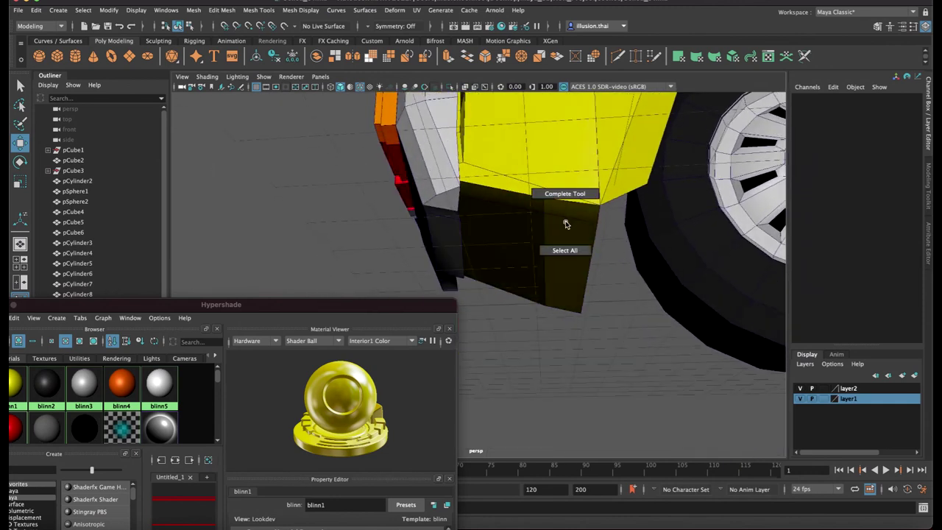
Extrude the panel's bottom faces with Ctrl+E, undoing a trial scale of the extrusion
{"action": "left_click", "coordinate": [564, 223]}
{"action": "right_click", "coordinate": [566, 235]}
{"action": "left_click", "coordinate": [566, 261]}
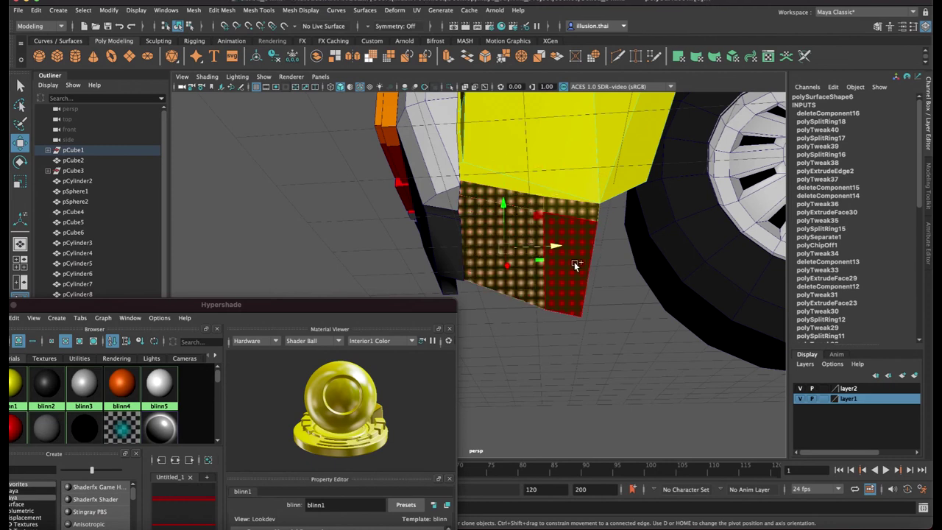
{"action": "left_click", "coordinate": [575, 266]}
{"action": "key", "text": "ctrl+e"}
{"action": "mouse_move", "coordinate": [576, 287]}
{"action": "left_mouse_down", "text": "alt"}
{"action": "mouse_move", "coordinate": [508, 167]}
{"action": "mouse_move", "coordinate": [510, 191]}
{"action": "left_mouse_up", "text": "alt"}
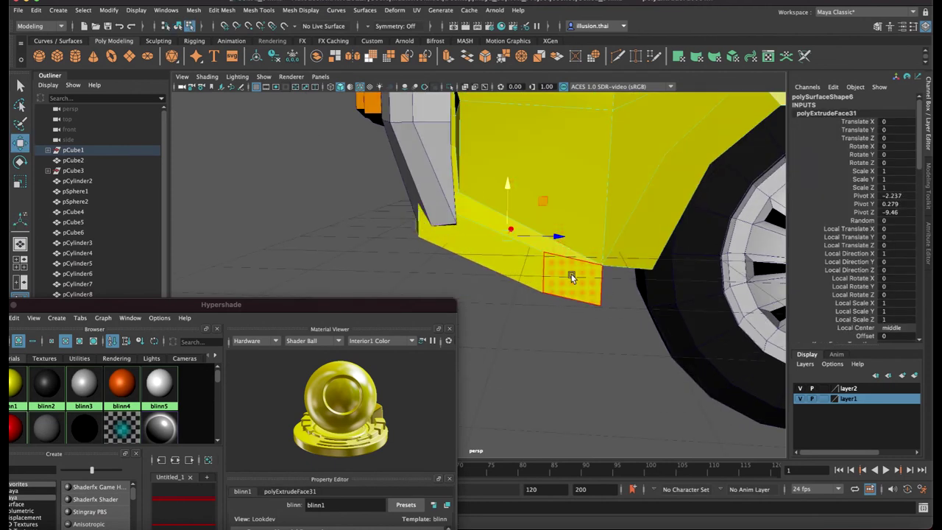
{"action": "key", "text": "r"}
{"action": "left_click_drag", "start_coordinate": [536, 235], "coordinate": [506, 204]}
{"action": "key", "text": "ctrl+z"}
{"action": "key", "text": "w"}
Inspect the slanted underside faces and long edges of the yellow body, then clear the selection
{"action": "left_click", "coordinate": [552, 237]}
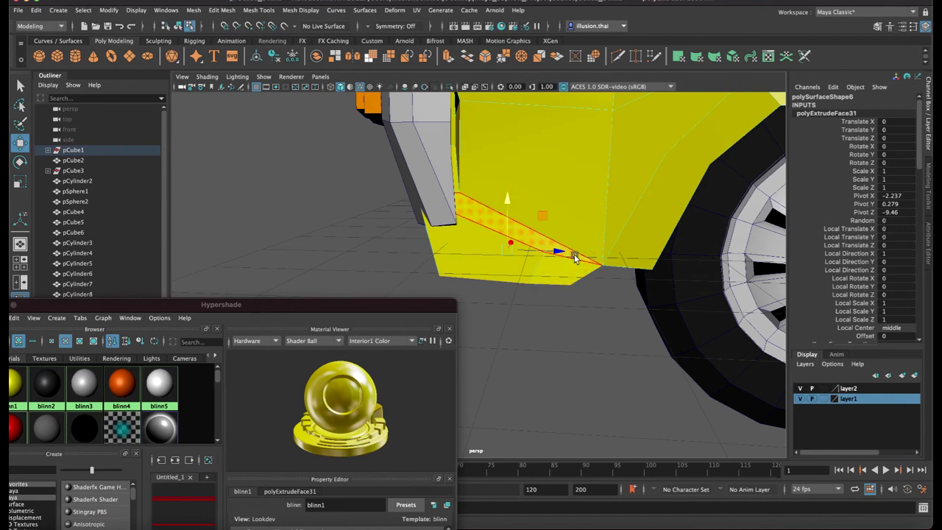
{"action": "mouse_move", "coordinate": [577, 254]}
{"action": "left_mouse_down", "text": "alt"}
{"action": "mouse_move", "coordinate": [540, 244]}
{"action": "mouse_move", "coordinate": [633, 252]}
{"action": "mouse_move", "coordinate": [579, 245]}
{"action": "left_mouse_up", "text": "alt"}
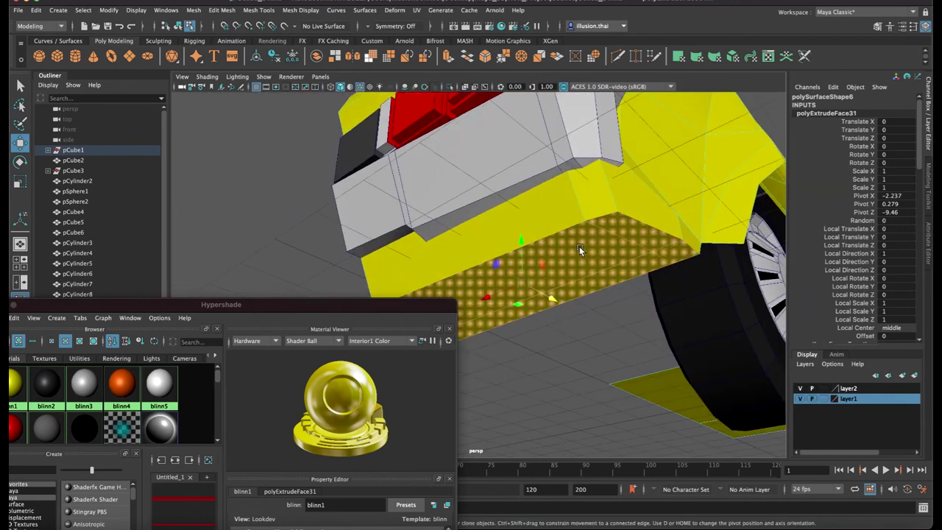
{"action": "left_click", "coordinate": [635, 218]}
{"action": "left_click_drag", "start_coordinate": [635, 217], "coordinate": [655, 226], "text": "alt"}
{"action": "right_click_drag", "start_coordinate": [655, 227], "coordinate": [660, 235]}
{"action": "mouse_move", "coordinate": [660, 235]}
{"action": "left_mouse_down", "text": "alt"}
{"action": "mouse_move", "coordinate": [596, 200]}
{"action": "mouse_move", "coordinate": [664, 225]}
{"action": "mouse_move", "coordinate": [596, 203]}
{"action": "mouse_move", "coordinate": [483, 186]}
{"action": "mouse_move", "coordinate": [486, 195]}
{"action": "mouse_move", "coordinate": [606, 203]}
{"action": "mouse_move", "coordinate": [584, 225]}
{"action": "mouse_move", "coordinate": [621, 215]}
{"action": "mouse_move", "coordinate": [391, 229]}
{"action": "left_mouse_up", "text": "alt"}
{"action": "left_click", "coordinate": [651, 217]}
{"action": "left_click", "coordinate": [483, 186]}
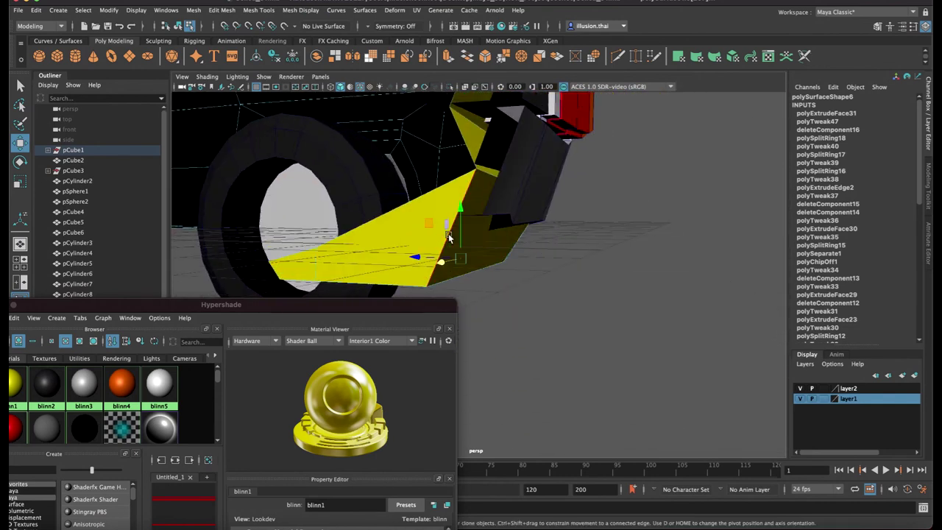
{"action": "right_click_drag", "start_coordinate": [391, 229], "coordinate": [385, 252]}
{"action": "left_click", "coordinate": [385, 235]}
{"action": "left_click", "coordinate": [298, 264], "text": "shift"}
{"action": "left_click", "coordinate": [398, 254]}
Return to object mode and turn off the wireframe-on-shaded overlay
{"action": "right_click_drag", "start_coordinate": [466, 242], "coordinate": [574, 260]}
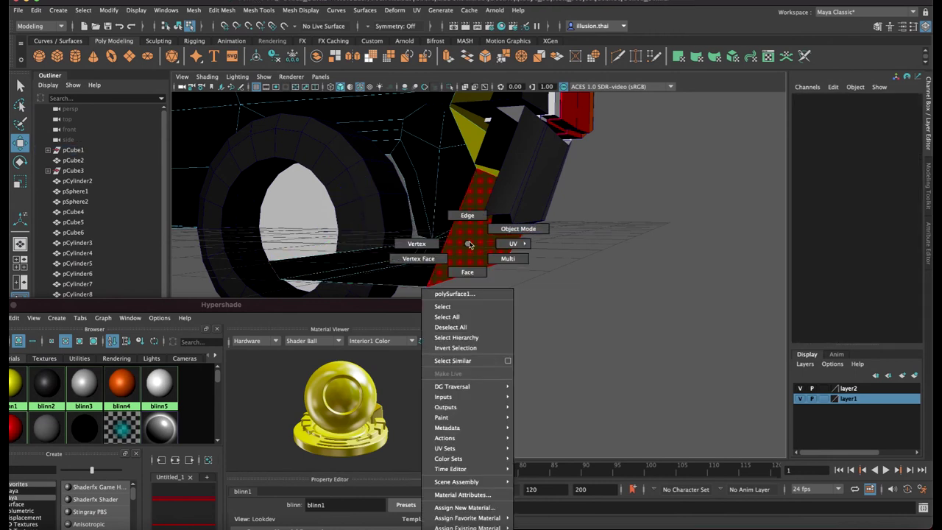
{"action": "mouse_move", "coordinate": [526, 279]}
{"action": "left_mouse_down", "text": "alt"}
{"action": "mouse_move", "coordinate": [378, 267]}
{"action": "mouse_move", "coordinate": [359, 253]}
{"action": "mouse_move", "coordinate": [426, 234]}
{"action": "mouse_move", "coordinate": [470, 242]}
{"action": "mouse_move", "coordinate": [345, 234]}
{"action": "mouse_move", "coordinate": [503, 246]}
{"action": "mouse_move", "coordinate": [475, 241]}
{"action": "mouse_move", "coordinate": [359, 141]}
{"action": "left_mouse_up", "text": "alt"}
{"action": "left_click", "coordinate": [365, 88]}
{"action": "mouse_move", "coordinate": [513, 200]}
{"action": "left_mouse_down", "text": "alt"}
{"action": "mouse_move", "coordinate": [412, 214]}
{"action": "mouse_move", "coordinate": [449, 210]}
{"action": "mouse_move", "coordinate": [359, 206]}
{"action": "left_mouse_up", "text": "alt"}
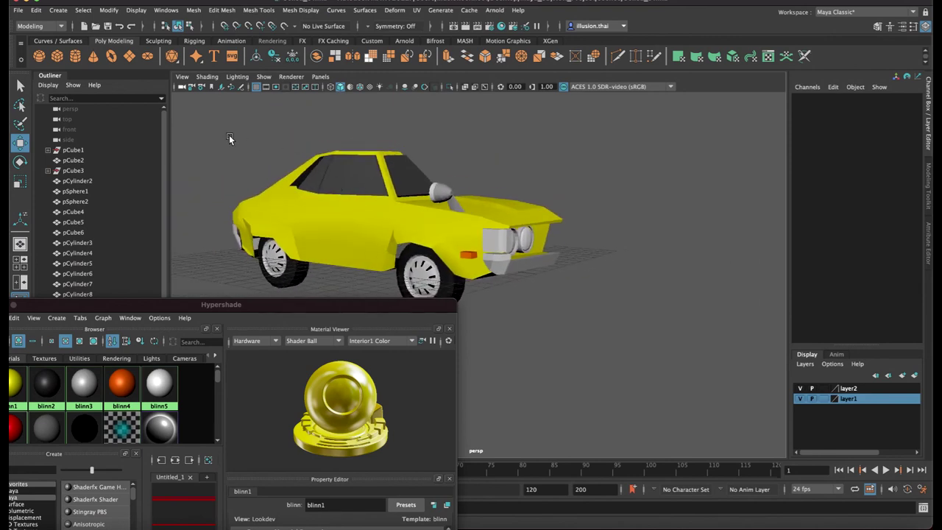
Marquee-select every car part, apply Mesh Display > Soften Edge, then clear the selection
{"action": "left_click_drag", "start_coordinate": [229, 139], "coordinate": [655, 368]}
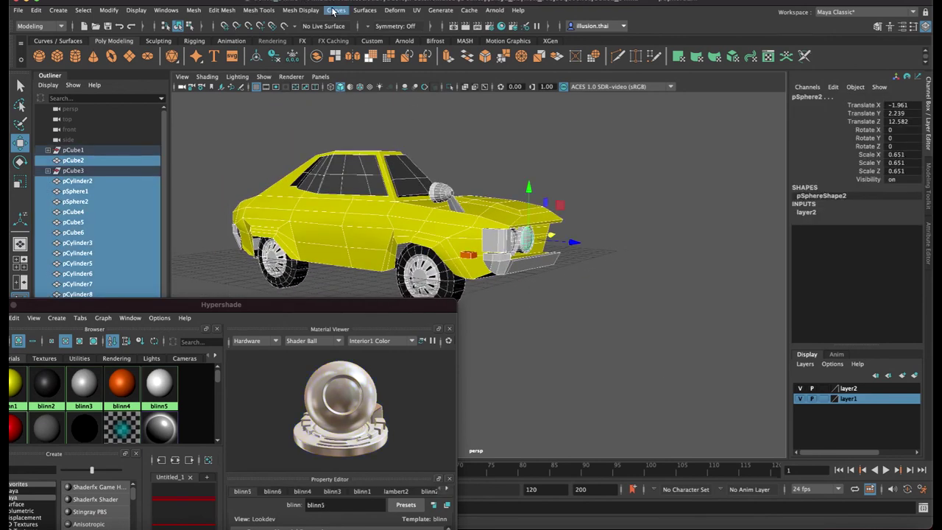
{"action": "left_click", "coordinate": [309, 13]}
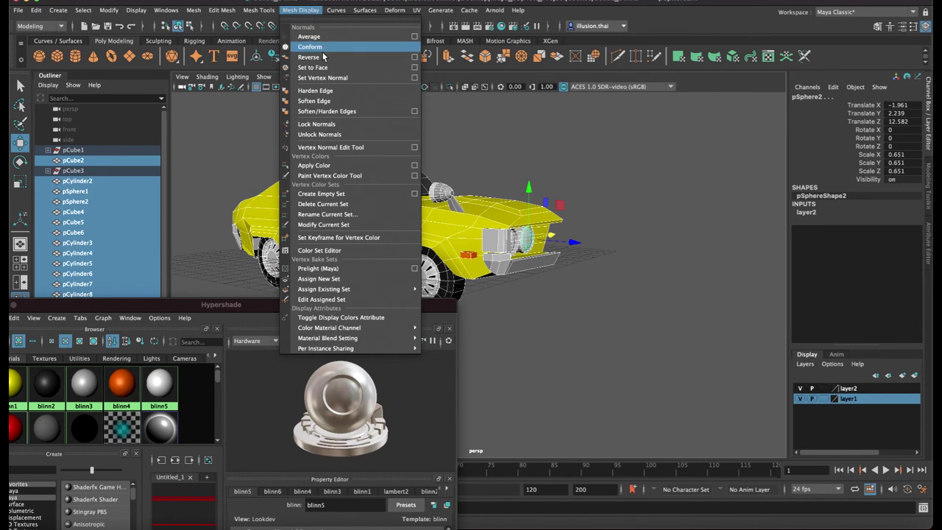
{"action": "left_click", "coordinate": [324, 100]}
{"action": "left_click", "coordinate": [524, 165]}
{"action": "mouse_move", "coordinate": [525, 166]}
{"action": "left_mouse_down", "text": "alt"}
{"action": "mouse_move", "coordinate": [563, 153]}
{"action": "mouse_move", "coordinate": [531, 150]}
{"action": "mouse_move", "coordinate": [567, 157]}
{"action": "mouse_move", "coordinate": [468, 156]}
{"action": "mouse_move", "coordinate": [500, 158]}
{"action": "mouse_move", "coordinate": [521, 175]}
{"action": "mouse_move", "coordinate": [304, 104]}
{"action": "left_mouse_up", "text": "alt"}
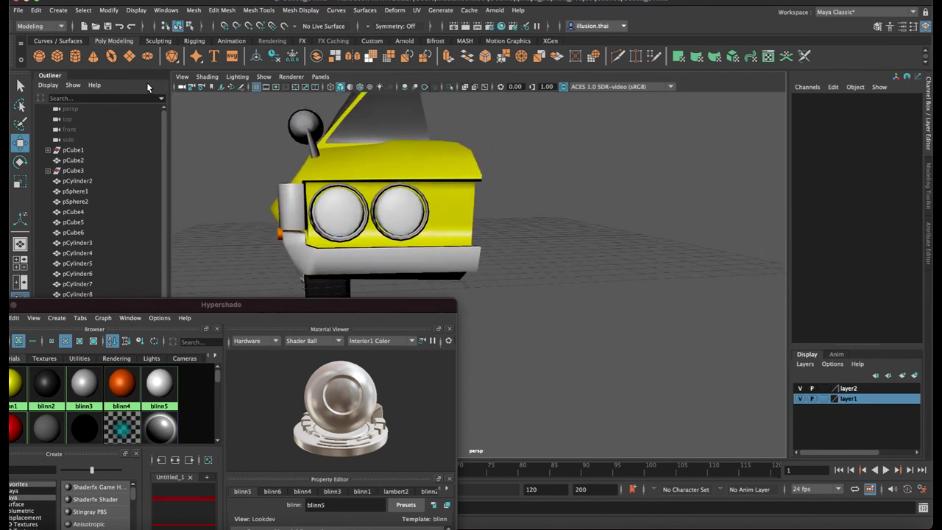
Create a polygon cube and slide it beside the front headlights
{"action": "left_click", "coordinate": [60, 55]}
{"action": "left_click_drag", "start_coordinate": [453, 215], "coordinate": [498, 231], "text": "alt"}
{"action": "middle_click_drag", "start_coordinate": [536, 235], "coordinate": [539, 233]}
{"action": "left_click_drag", "start_coordinate": [546, 234], "coordinate": [525, 246], "text": "alt"}
{"action": "middle_click_drag", "start_coordinate": [522, 250], "coordinate": [484, 251]}
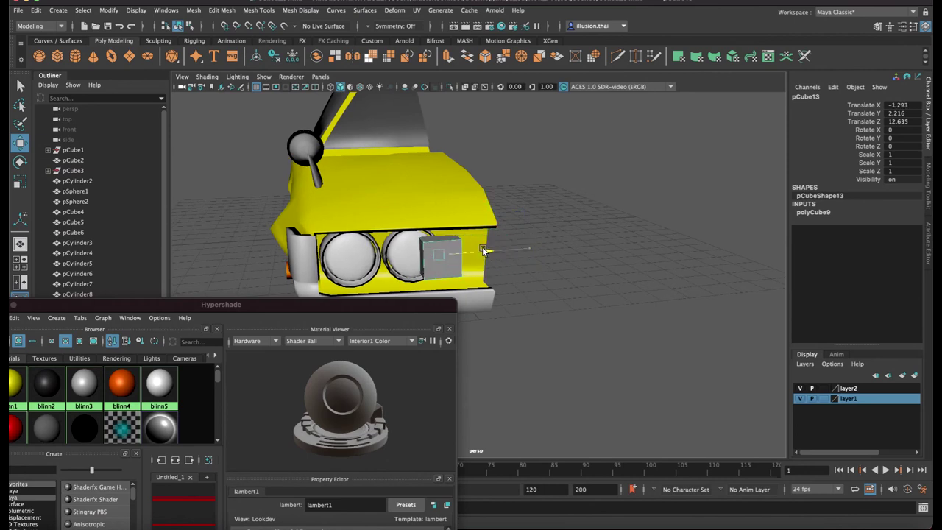
Move the cube's pivot to its right edge and shift the cube slightly along X
{"action": "key", "text": "d"}
{"action": "mouse_move", "coordinate": [453, 244]}
{"action": "left_mouse_down", "text": "alt"}
{"action": "mouse_move", "coordinate": [500, 215]}
{"action": "mouse_move", "coordinate": [514, 240]}
{"action": "left_mouse_up", "text": "alt"}
{"action": "scroll", "coordinate": [516, 206], "scroll_direction": "up", "scroll_amount": 2}
{"action": "key", "text": "d"}
{"action": "left_click", "coordinate": [472, 215]}
{"action": "left_click", "coordinate": [457, 235]}
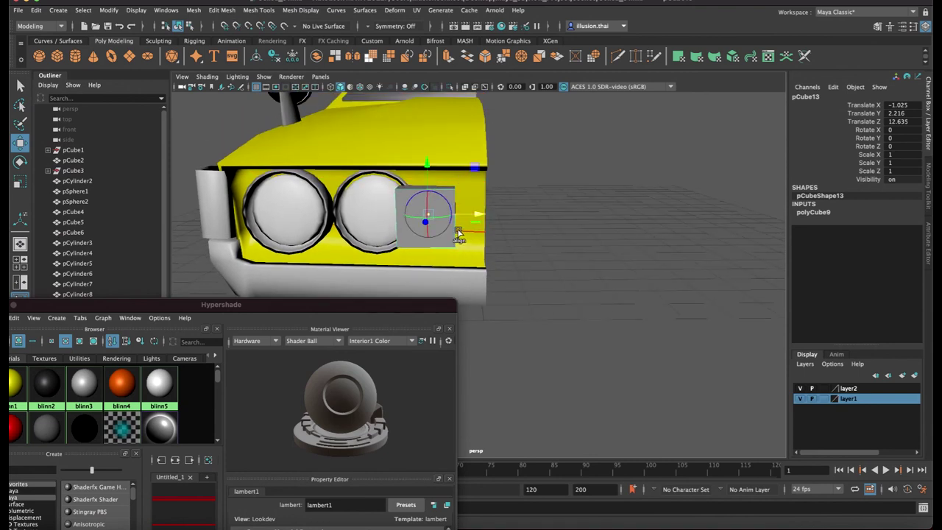
{"action": "left_click_drag", "start_coordinate": [477, 215], "coordinate": [508, 216]}
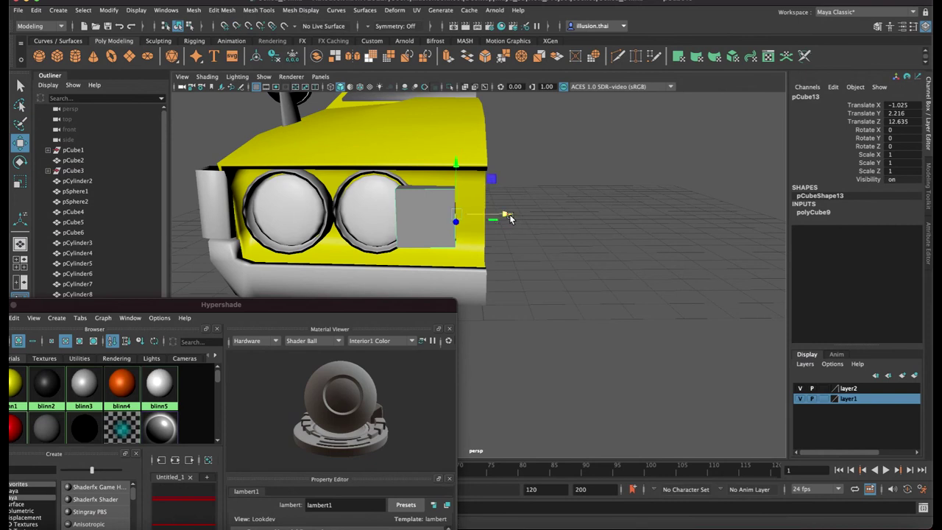
{"action": "middle_click_drag", "start_coordinate": [485, 243], "coordinate": [483, 263]}
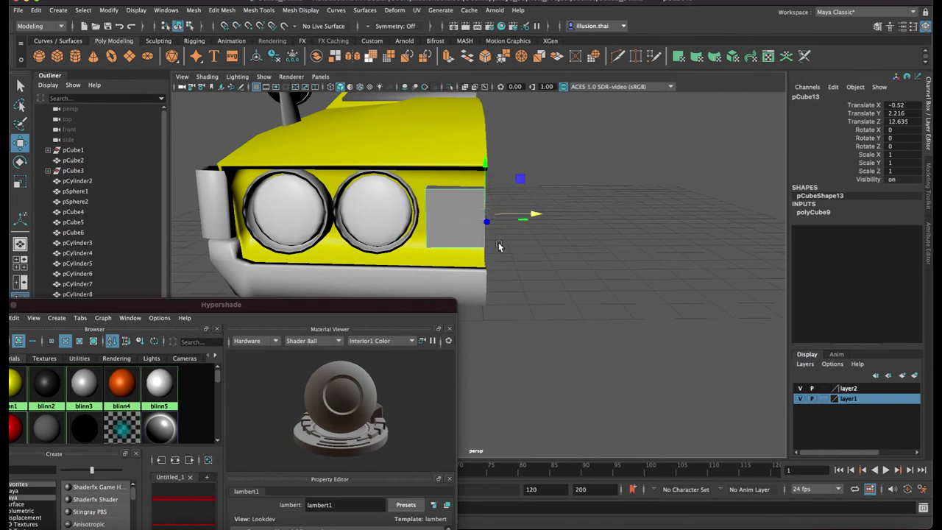
Switch the cube to vertex editing and set layer1 to reference display
{"action": "left_click_drag", "start_coordinate": [499, 245], "coordinate": [556, 252], "text": "alt"}
{"action": "right_click", "coordinate": [557, 252]}
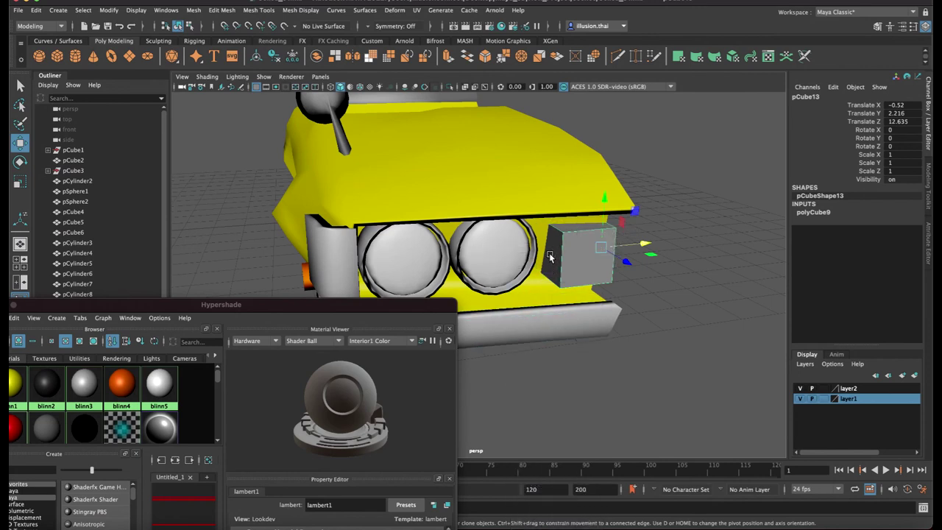
{"action": "right_click", "coordinate": [553, 256]}
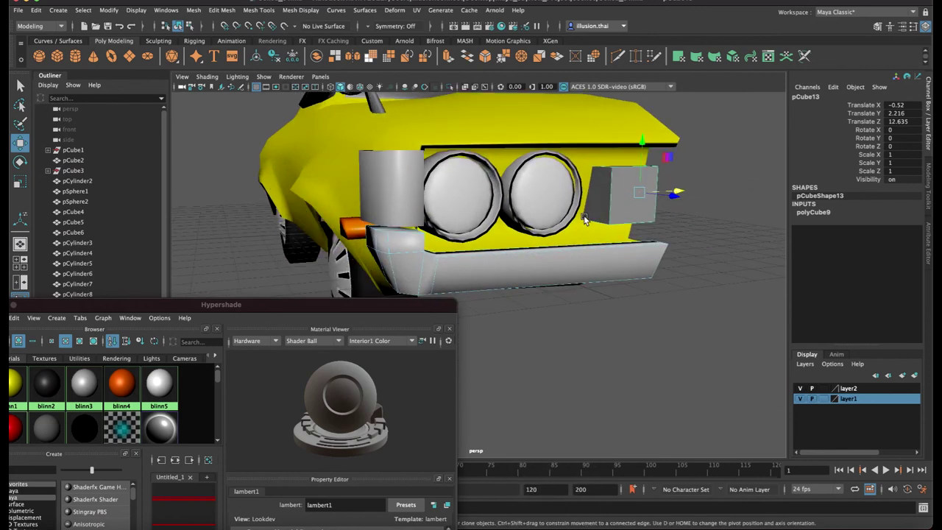
{"action": "left_click_drag", "start_coordinate": [604, 194], "coordinate": [710, 171], "text": "alt"}
{"action": "right_click_drag", "start_coordinate": [710, 171], "coordinate": [700, 169]}
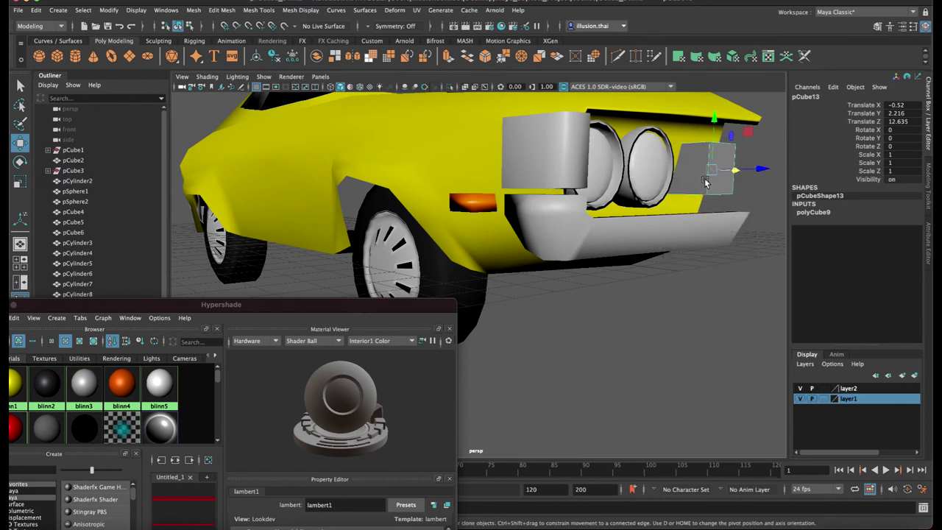
{"action": "right_click_drag", "start_coordinate": [705, 182], "coordinate": [694, 181]}
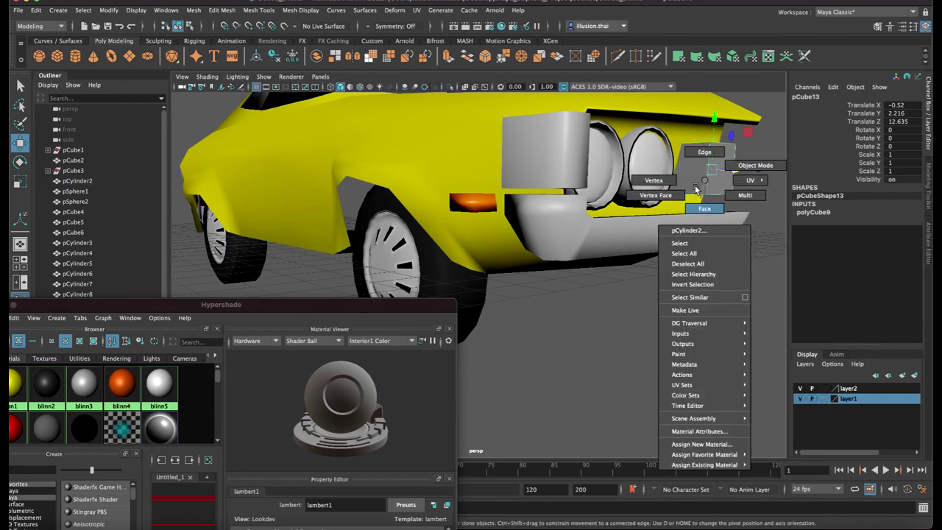
{"action": "left_click", "coordinate": [825, 398]}
{"action": "left_click", "coordinate": [825, 398]}
Switch the cube to face mode and select its front face
{"action": "right_click_drag", "start_coordinate": [681, 171], "coordinate": [680, 192]}
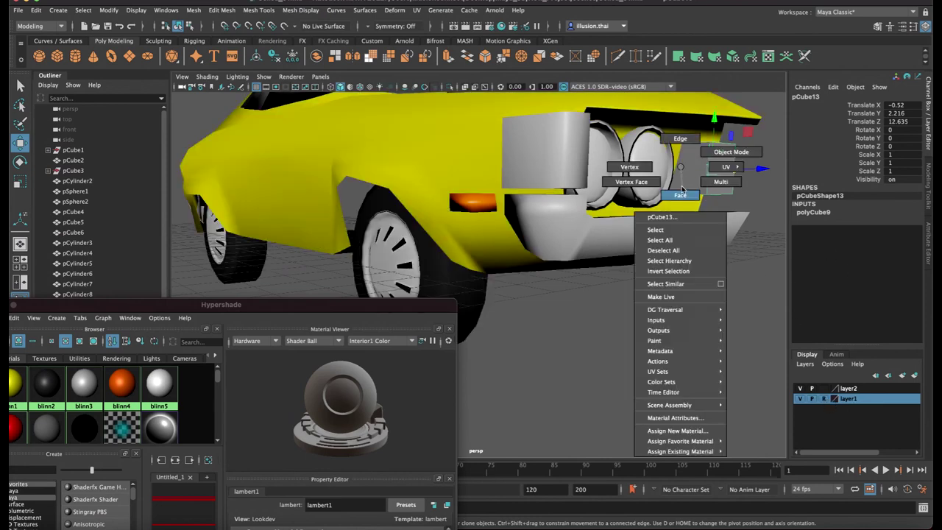
{"action": "left_click_drag", "start_coordinate": [680, 193], "coordinate": [640, 194], "text": "alt"}
{"action": "left_click", "coordinate": [594, 231]}
Switch the cube to edge mode and select its right edge
{"action": "right_click_drag", "start_coordinate": [594, 230], "coordinate": [582, 231], "text": "shift"}
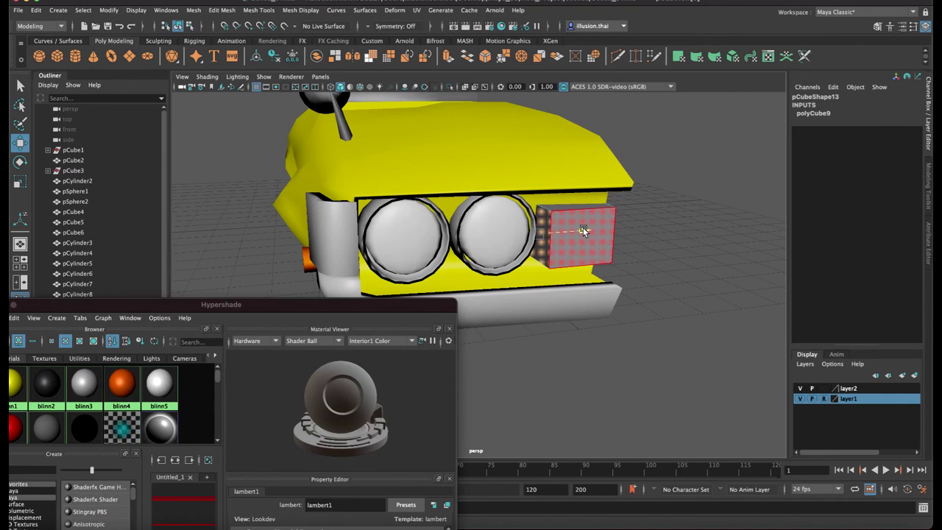
{"action": "mouse_move", "coordinate": [548, 242]}
{"action": "left_mouse_down", "text": "alt"}
{"action": "mouse_move", "coordinate": [534, 218]}
{"action": "mouse_move", "coordinate": [443, 224]}
{"action": "mouse_move", "coordinate": [426, 235]}
{"action": "left_mouse_up", "text": "alt"}
{"action": "left_click", "coordinate": [412, 244]}
{"action": "right_click", "coordinate": [423, 232]}
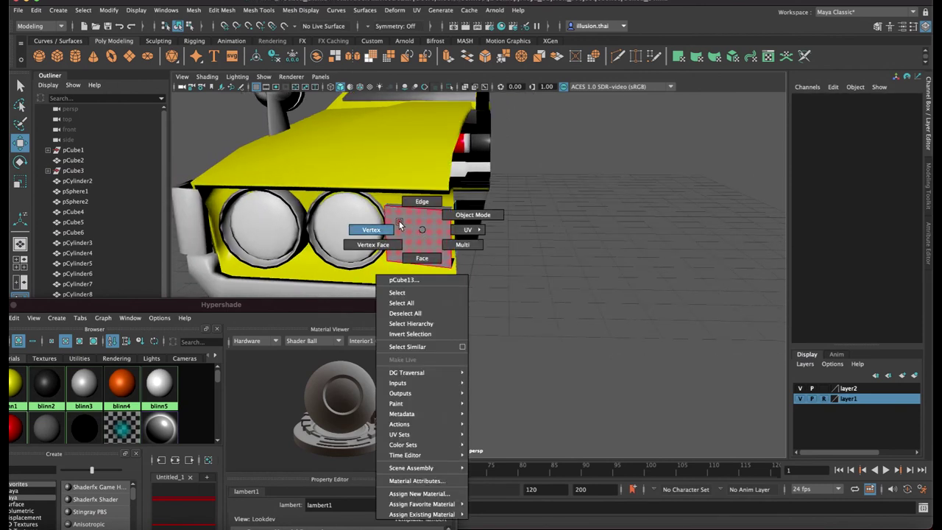
{"action": "left_click", "coordinate": [435, 196]}
{"action": "left_click_drag", "start_coordinate": [514, 299], "coordinate": [445, 199]}
{"action": "left_click_drag", "start_coordinate": [478, 280], "coordinate": [510, 249], "text": "alt"}
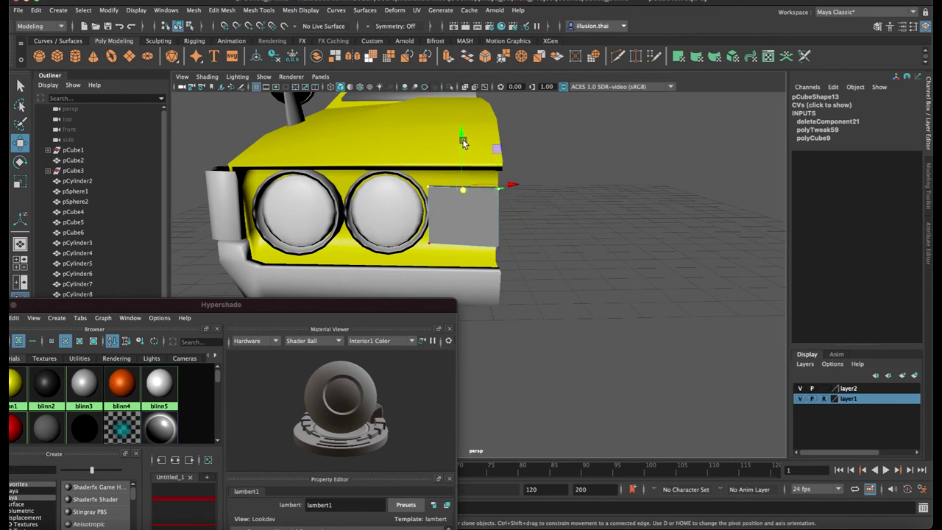
{"action": "left_click", "coordinate": [468, 145]}
Raise the cube's top edge under the hood line and lower its bottom edge into a panel, then bring up the blinn2 assignment choices
{"action": "left_click", "coordinate": [418, 192]}
{"action": "left_click_drag", "start_coordinate": [460, 141], "coordinate": [460, 131]}
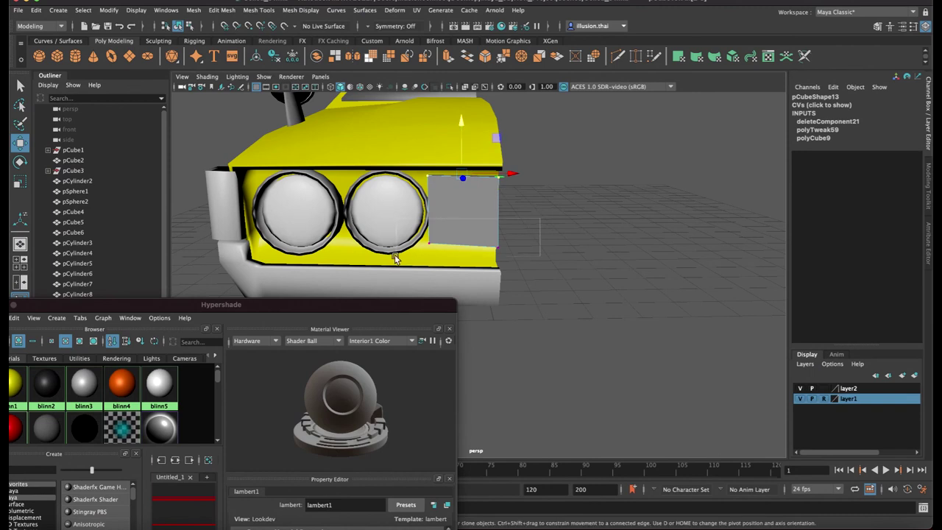
{"action": "left_click_drag", "start_coordinate": [467, 179], "coordinate": [462, 194]}
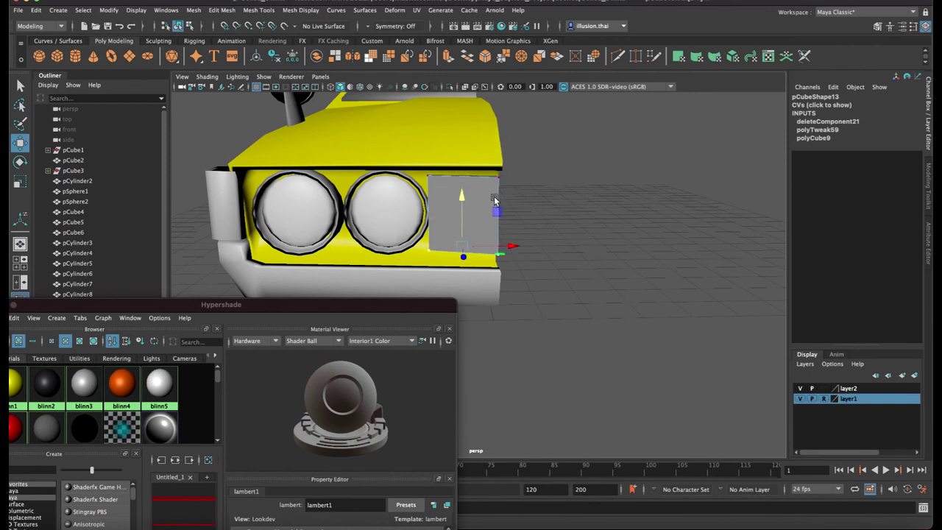
{"action": "right_click_drag", "start_coordinate": [493, 200], "coordinate": [527, 181]}
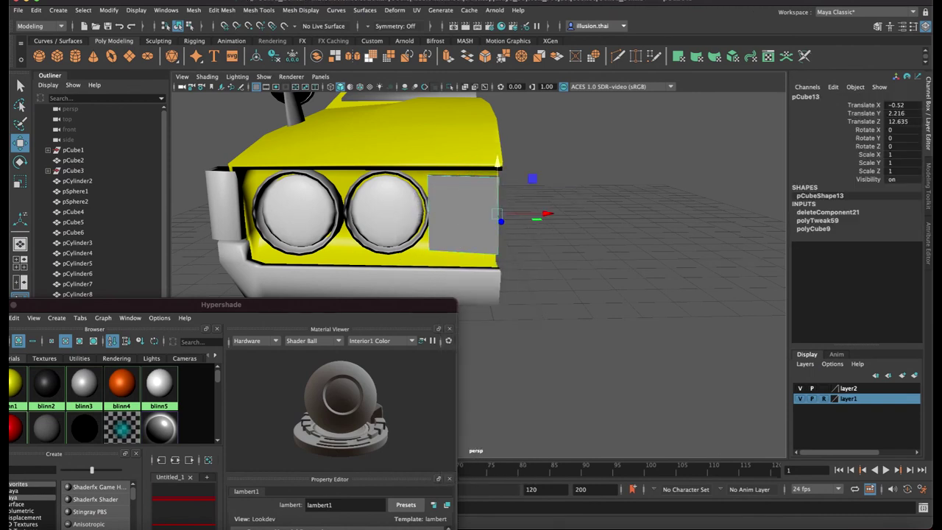
{"action": "right_click_drag", "start_coordinate": [48, 381], "coordinate": [50, 352]}
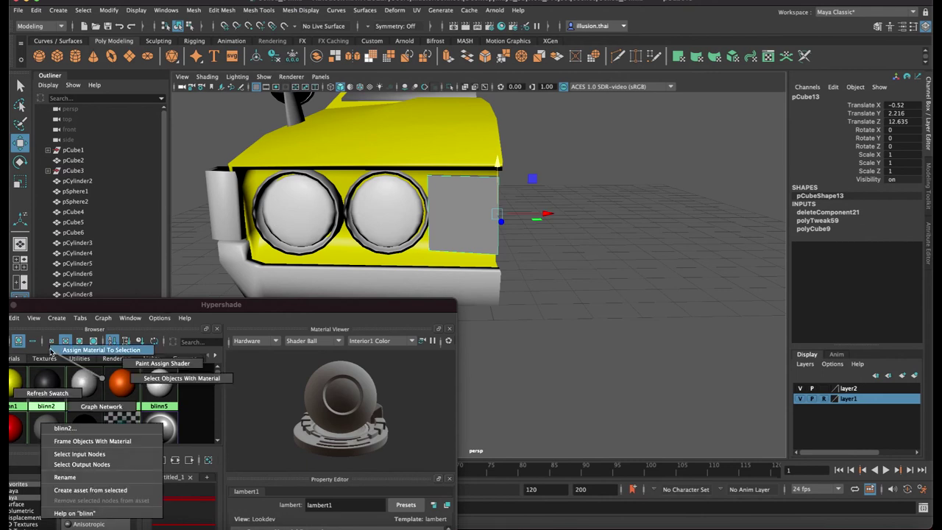
Apply blinn2 to the grille panel and insert four horizontal edge loops across it
{"action": "left_click", "coordinate": [578, 277]}
{"action": "left_click", "coordinate": [479, 217]}
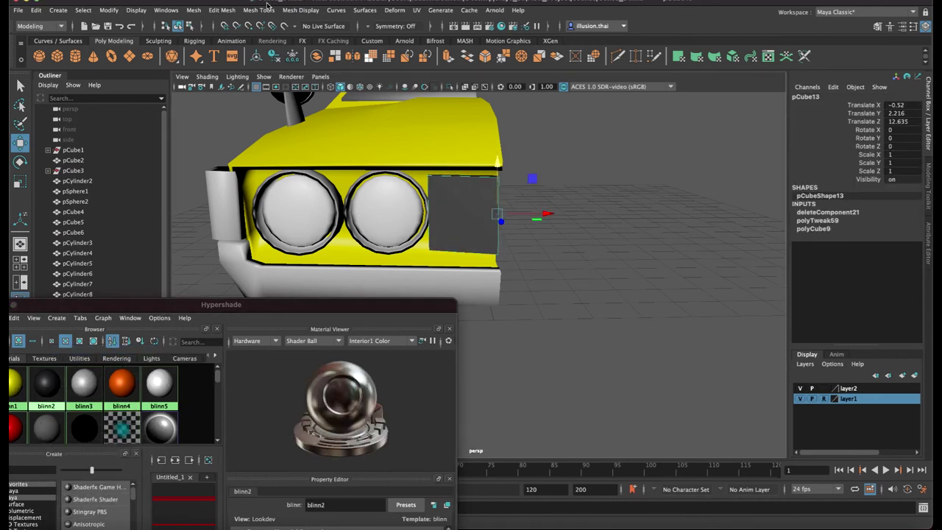
{"action": "left_click", "coordinate": [291, 10]}
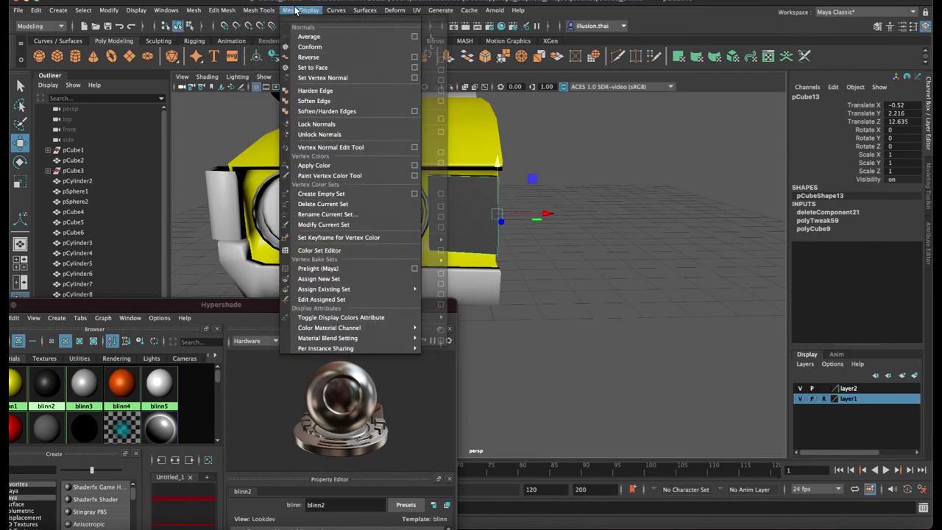
{"action": "mouse_move", "coordinate": [258, 10]}
{"action": "left_click", "coordinate": [286, 88]}
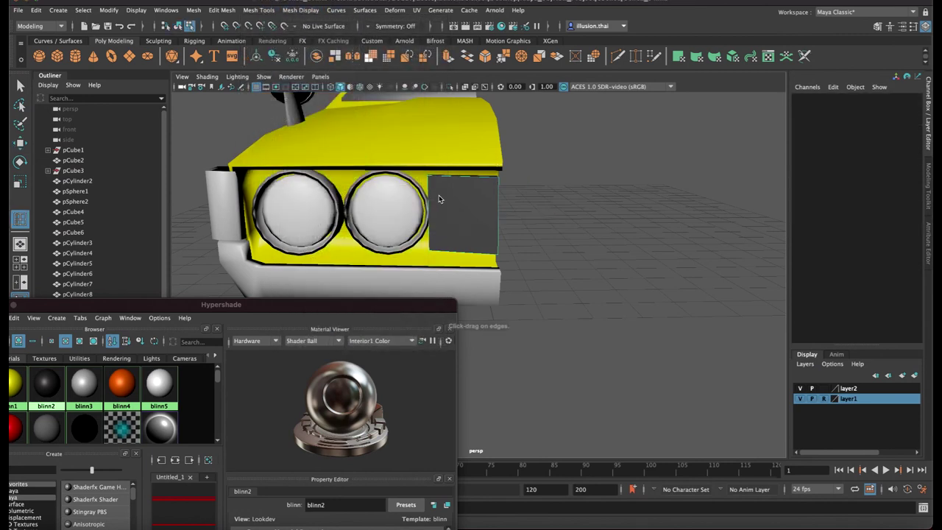
{"action": "left_click", "coordinate": [429, 189]}
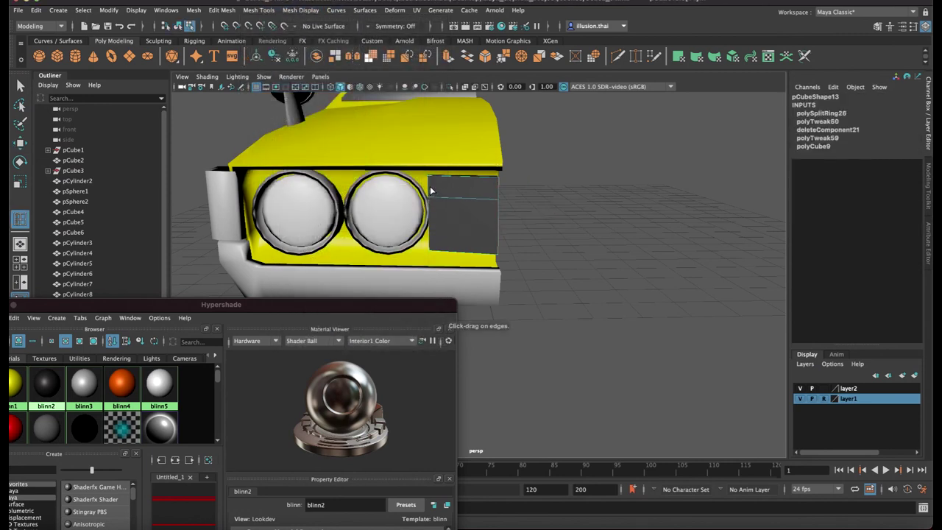
{"action": "left_click", "coordinate": [430, 189]}
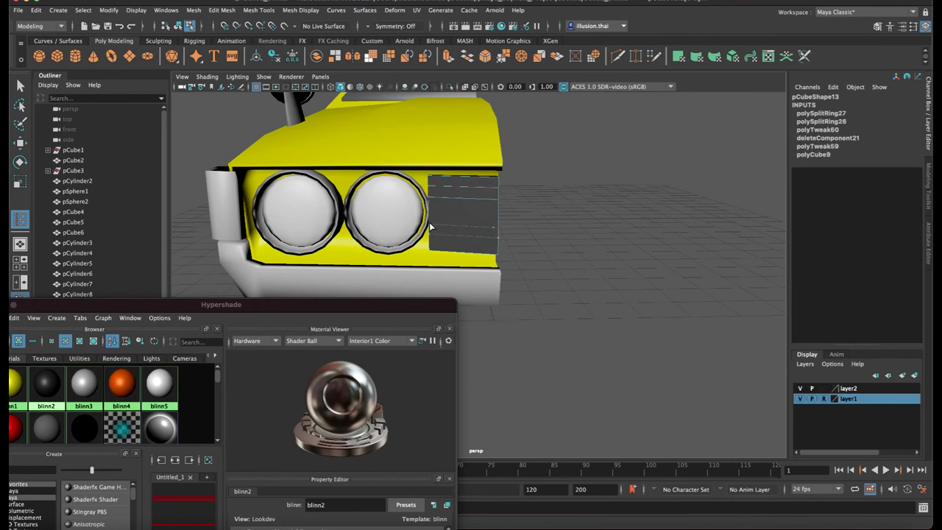
{"action": "left_click_drag", "start_coordinate": [433, 220], "coordinate": [433, 234]}
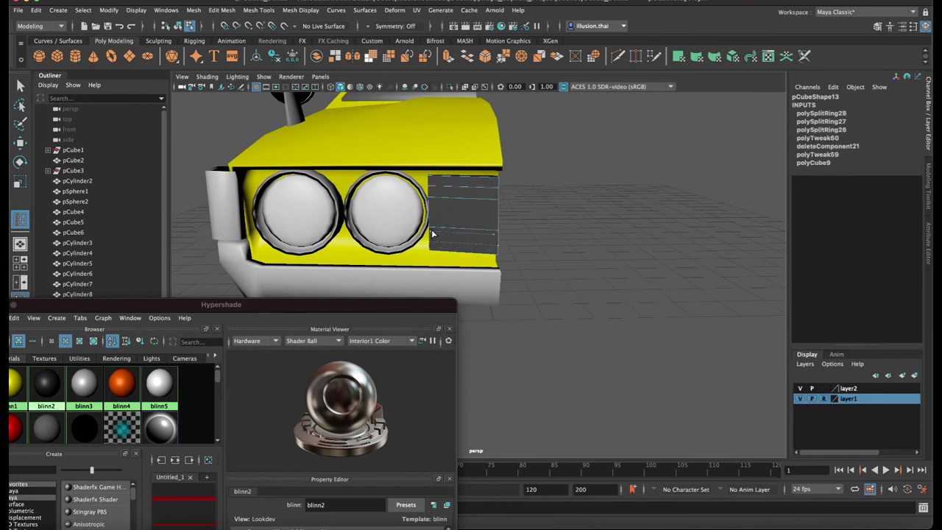
{"action": "left_click", "coordinate": [432, 234]}
Select the grille panel in wireframe view and shift its front-left corner left
{"action": "key", "text": "q"}
{"action": "right_click", "coordinate": [453, 216]}
{"action": "scroll", "coordinate": [438, 220], "scroll_direction": "up", "scroll_amount": 2}
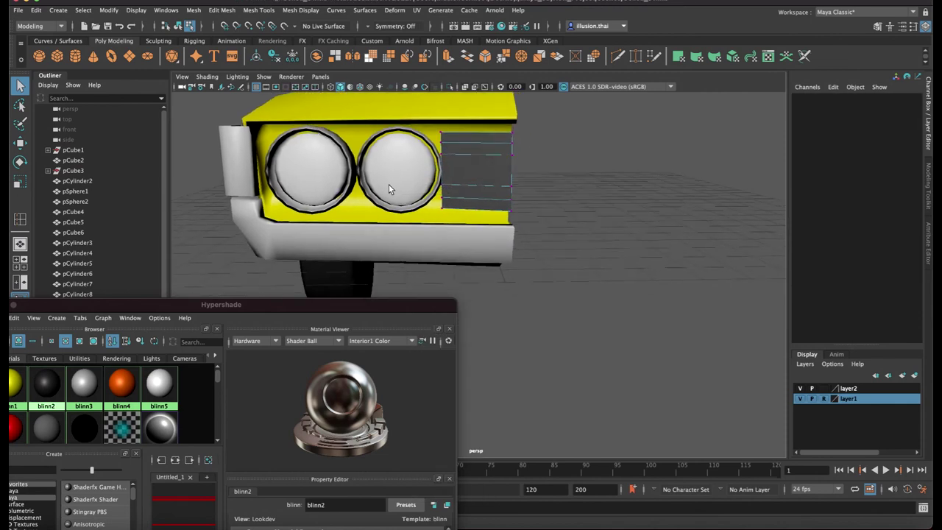
{"action": "scroll", "coordinate": [478, 183], "scroll_direction": "up", "scroll_amount": 4}
{"action": "scroll", "coordinate": [509, 229], "scroll_direction": "up", "scroll_amount": 4}
{"action": "key", "text": "4"}
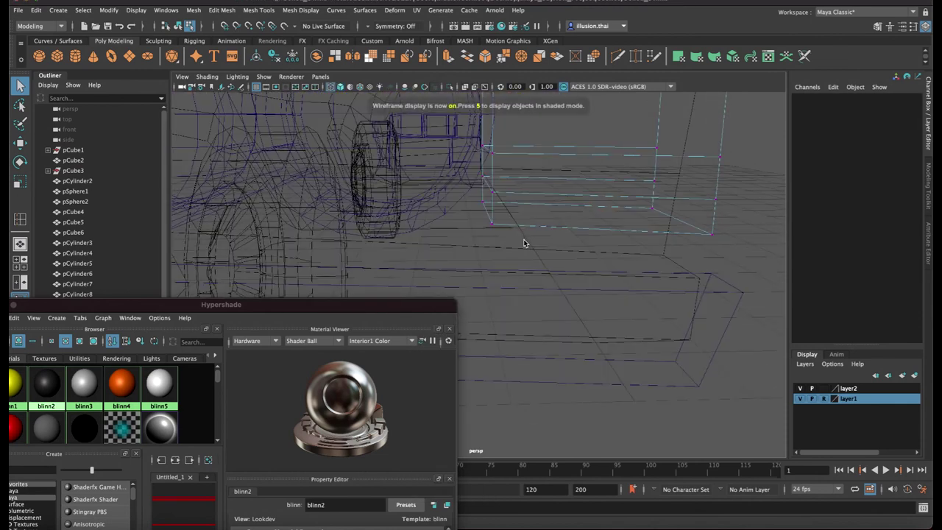
{"action": "left_click", "coordinate": [455, 200]}
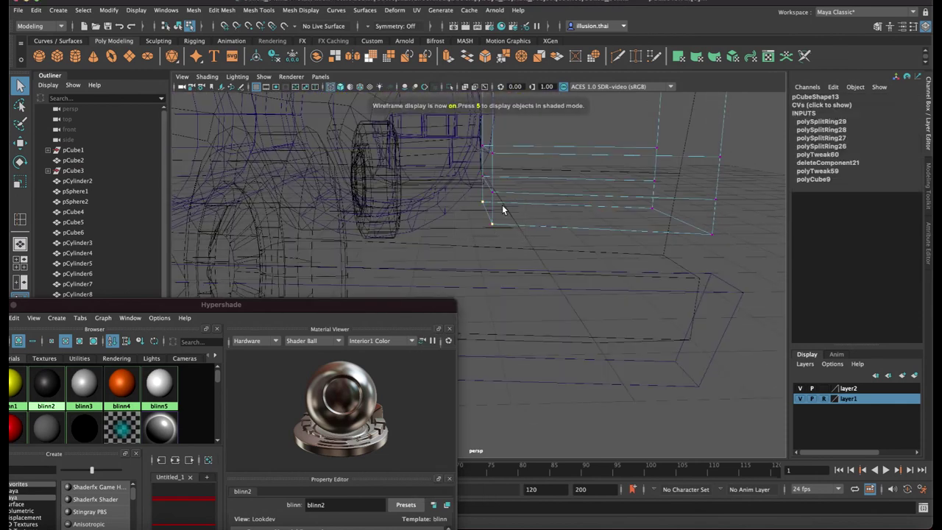
{"action": "key", "text": "5"}
{"action": "key", "text": "w"}
{"action": "left_click_drag", "start_coordinate": [530, 212], "coordinate": [506, 212]}
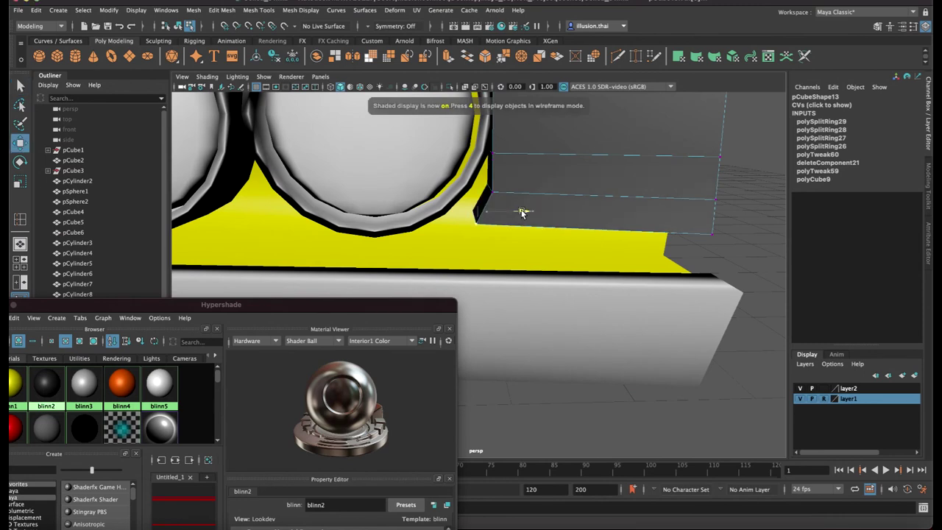
Move the panel's left edge and vertices toward the headlight, then return to object mode
{"action": "right_click_drag", "start_coordinate": [505, 212], "coordinate": [479, 173]}
{"action": "left_click", "coordinate": [483, 184]}
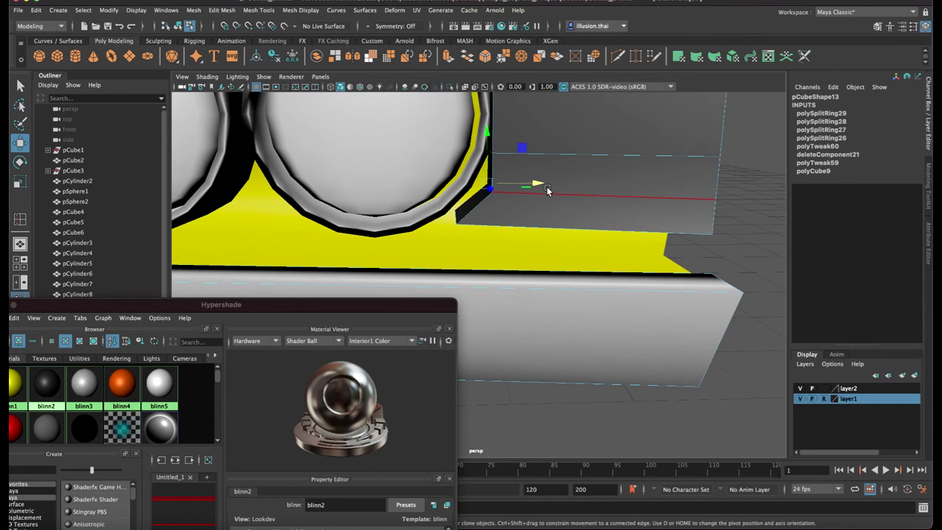
{"action": "left_click", "coordinate": [491, 155]}
{"action": "left_click_drag", "start_coordinate": [528, 131], "coordinate": [519, 205], "text": "alt"}
{"action": "left_click", "coordinate": [513, 208]}
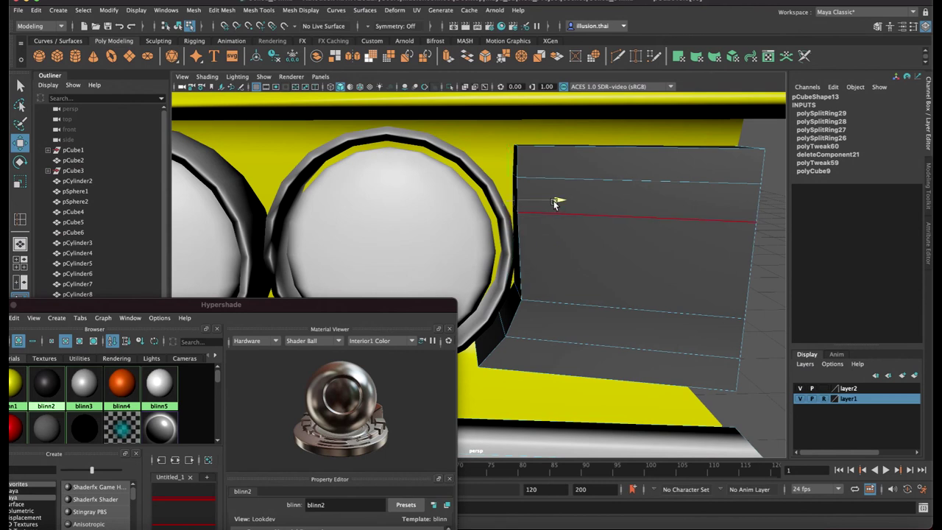
{"action": "mouse_move", "coordinate": [555, 170]}
{"action": "left_mouse_down"}
{"action": "mouse_move", "coordinate": [543, 172]}
{"action": "mouse_move", "coordinate": [535, 146]}
{"action": "left_mouse_up"}
{"action": "left_click", "coordinate": [516, 181]}
{"action": "mouse_move", "coordinate": [516, 181]}
{"action": "left_mouse_down", "text": "alt"}
{"action": "mouse_move", "coordinate": [634, 190]}
{"action": "mouse_move", "coordinate": [582, 183]}
{"action": "left_mouse_up", "text": "alt"}
{"action": "right_click", "coordinate": [587, 183]}
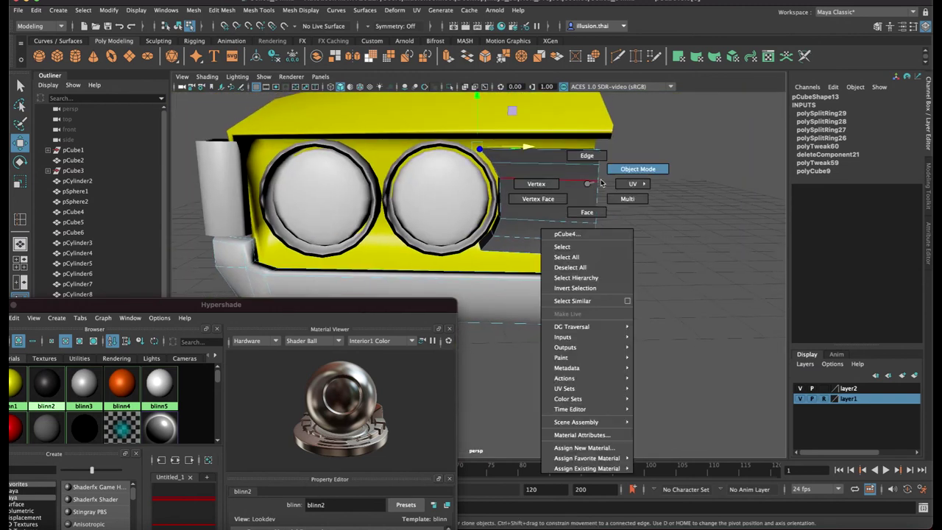
{"action": "right_click_drag", "start_coordinate": [587, 183], "coordinate": [616, 177]}
{"action": "mouse_move", "coordinate": [616, 178]}
{"action": "left_mouse_down", "text": "alt"}
{"action": "mouse_move", "coordinate": [642, 212]}
{"action": "mouse_move", "coordinate": [625, 243]}
{"action": "mouse_move", "coordinate": [660, 245]}
{"action": "mouse_move", "coordinate": [673, 234]}
{"action": "mouse_move", "coordinate": [616, 215]}
{"action": "mouse_move", "coordinate": [591, 226]}
{"action": "mouse_move", "coordinate": [621, 208]}
{"action": "mouse_move", "coordinate": [588, 246]}
{"action": "mouse_move", "coordinate": [528, 253]}
{"action": "mouse_move", "coordinate": [458, 226]}
{"action": "mouse_move", "coordinate": [509, 230]}
{"action": "mouse_move", "coordinate": [503, 222]}
{"action": "mouse_move", "coordinate": [387, 224]}
{"action": "mouse_move", "coordinate": [404, 227]}
{"action": "mouse_move", "coordinate": [412, 199]}
{"action": "mouse_move", "coordinate": [440, 194]}
{"action": "mouse_move", "coordinate": [388, 199]}
{"action": "left_mouse_up", "text": "alt"}
{"action": "left_click", "coordinate": [528, 253]}
Zoom toward the car and take layer1 out of reference mode
{"action": "scroll", "coordinate": [444, 196], "scroll_direction": "up", "scroll_amount": 3}
{"action": "scroll", "coordinate": [457, 215], "scroll_direction": "up", "scroll_amount": 2}
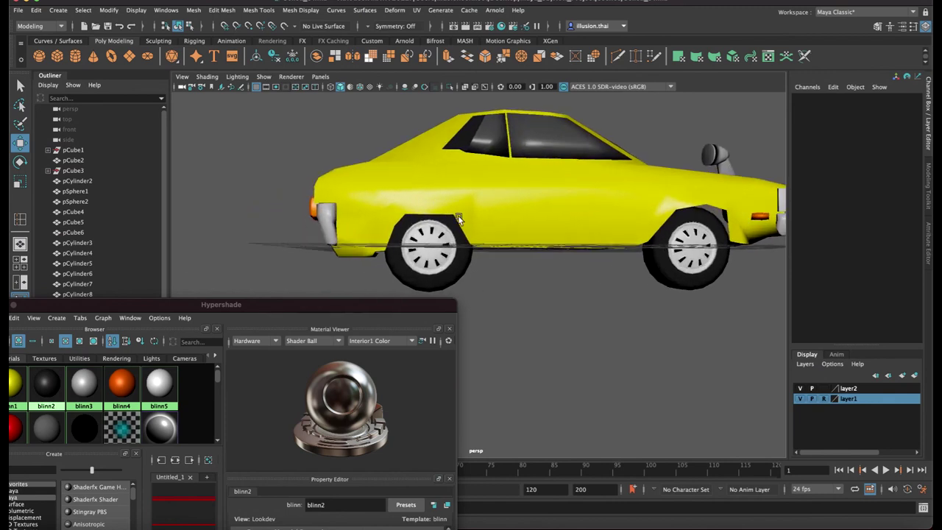
{"action": "scroll", "coordinate": [456, 208], "scroll_direction": "up", "scroll_amount": 2}
{"action": "scroll", "coordinate": [456, 208], "scroll_direction": "up", "scroll_amount": 1}
{"action": "scroll", "coordinate": [486, 234], "scroll_direction": "up", "scroll_amount": 3}
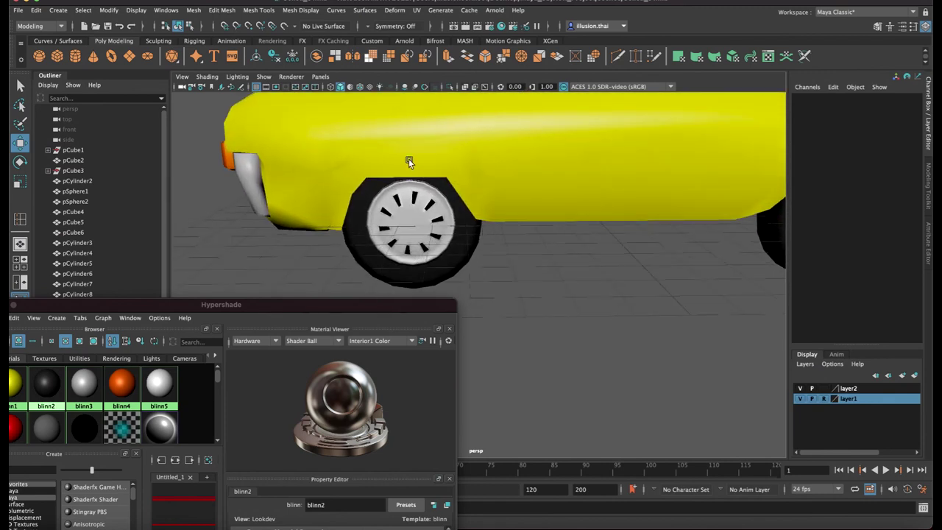
{"action": "scroll", "coordinate": [432, 168], "scroll_direction": "up", "scroll_amount": 2}
{"action": "left_click", "coordinate": [825, 398]}
Inspect the car body's front fender vertices, then return to object mode
{"action": "left_click", "coordinate": [431, 157]}
{"action": "right_click", "coordinate": [445, 150]}
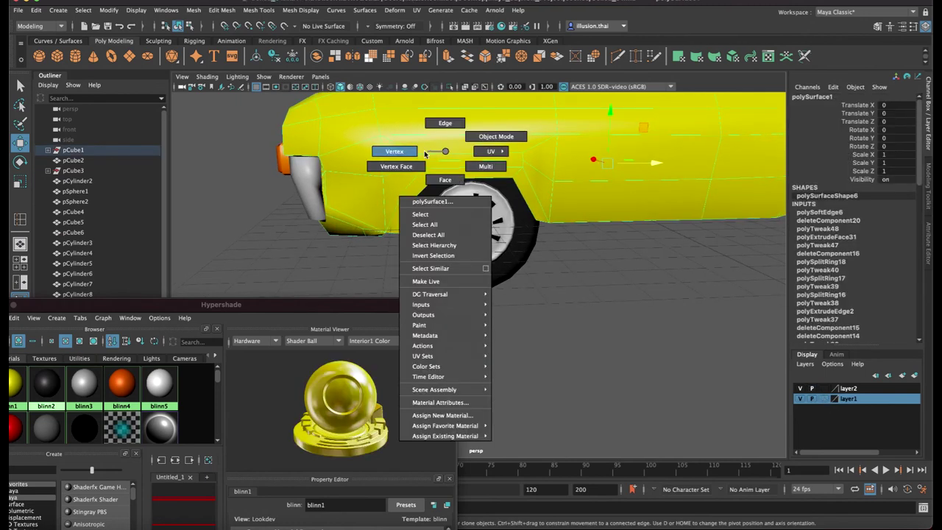
{"action": "left_click", "coordinate": [426, 153]}
{"action": "left_click", "coordinate": [457, 193]}
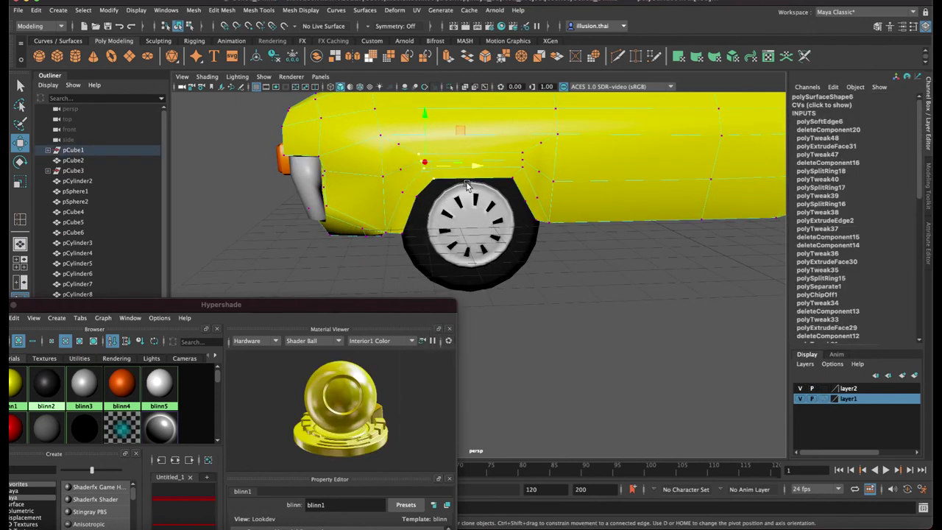
{"action": "left_click", "coordinate": [490, 169]}
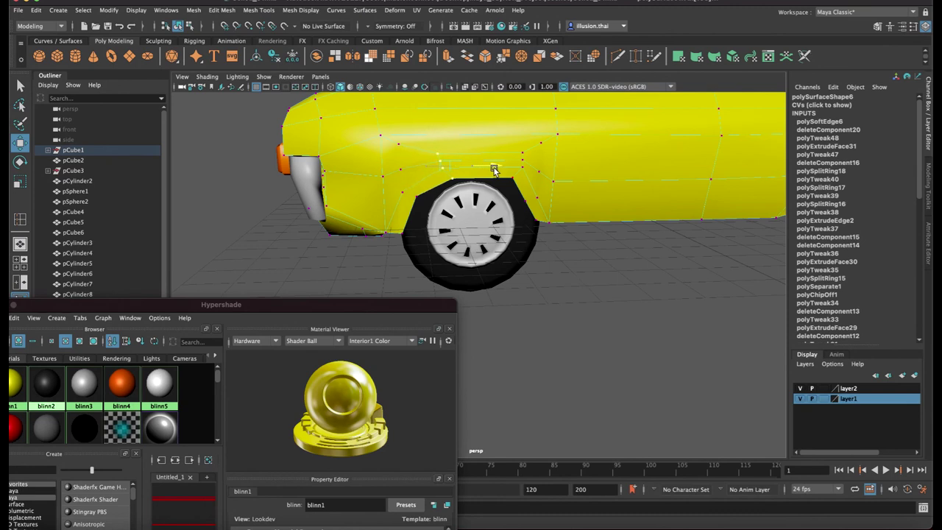
{"action": "left_click", "coordinate": [454, 193]}
{"action": "right_click_drag", "start_coordinate": [456, 193], "coordinate": [526, 151]}
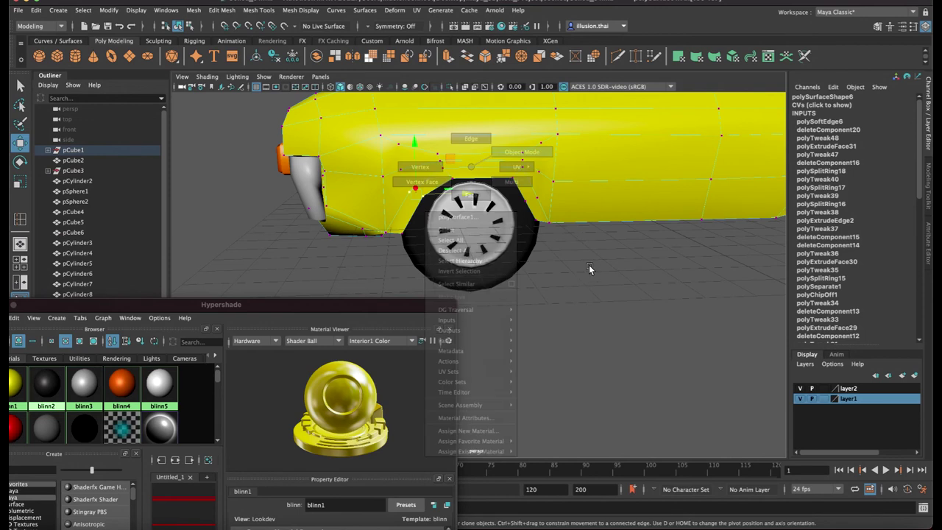
Turn on wireframe-on-shaded, select the car body, and zoom to the front wheel arch
{"action": "scroll", "coordinate": [470, 158], "scroll_direction": "up", "scroll_amount": 3}
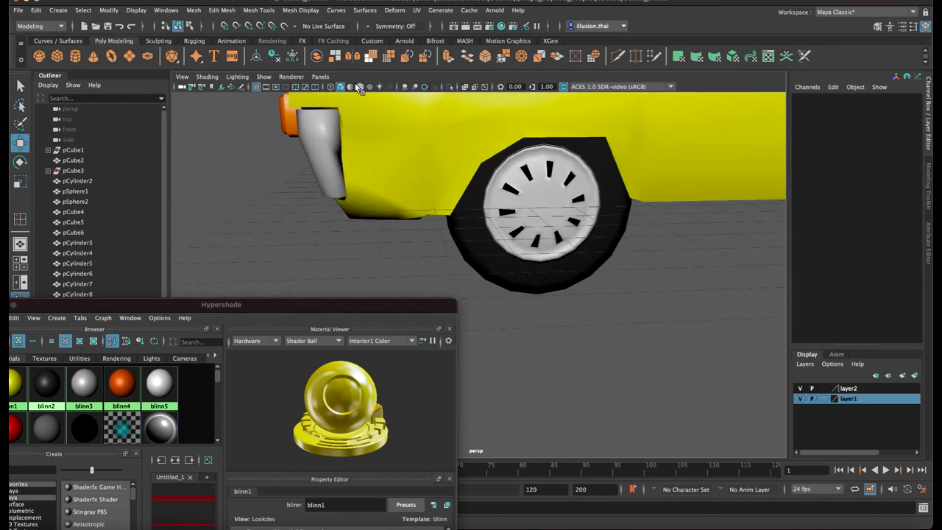
{"action": "left_click", "coordinate": [359, 87]}
{"action": "scroll", "coordinate": [444, 207], "scroll_direction": "up", "scroll_amount": 2}
{"action": "left_click", "coordinate": [445, 207]}
{"action": "scroll", "coordinate": [454, 199], "scroll_direction": "up", "scroll_amount": 2}
{"action": "scroll", "coordinate": [448, 196], "scroll_direction": "up", "scroll_amount": 1}
{"action": "scroll", "coordinate": [431, 189], "scroll_direction": "up", "scroll_amount": 1}
{"action": "left_click", "coordinate": [228, 12]}
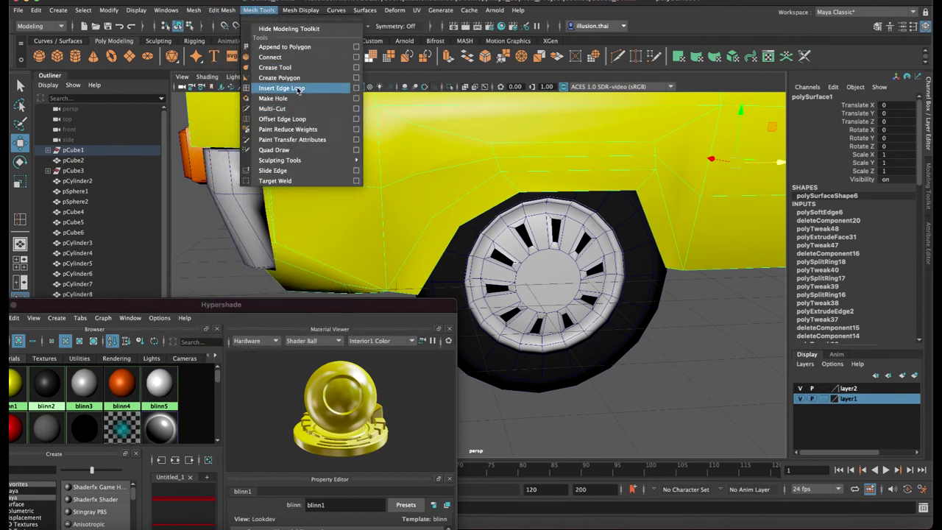
Cut a new edge across the fender, from a fender vertex to its upper edge
{"action": "left_click", "coordinate": [298, 109]}
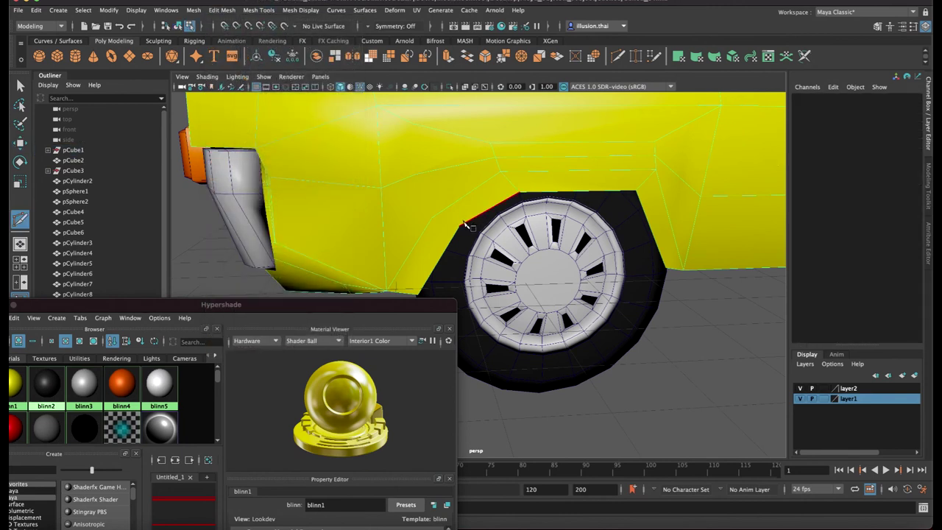
{"action": "left_click", "coordinate": [433, 218]}
{"action": "key", "text": "Return"}
{"action": "left_click_drag", "start_coordinate": [486, 188], "coordinate": [479, 194], "text": "alt"}
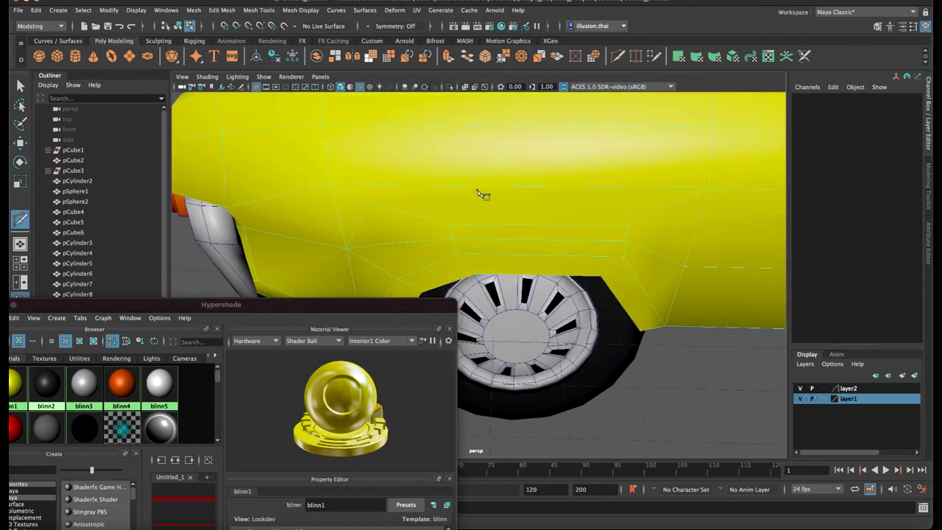
{"action": "left_click", "coordinate": [627, 225]}
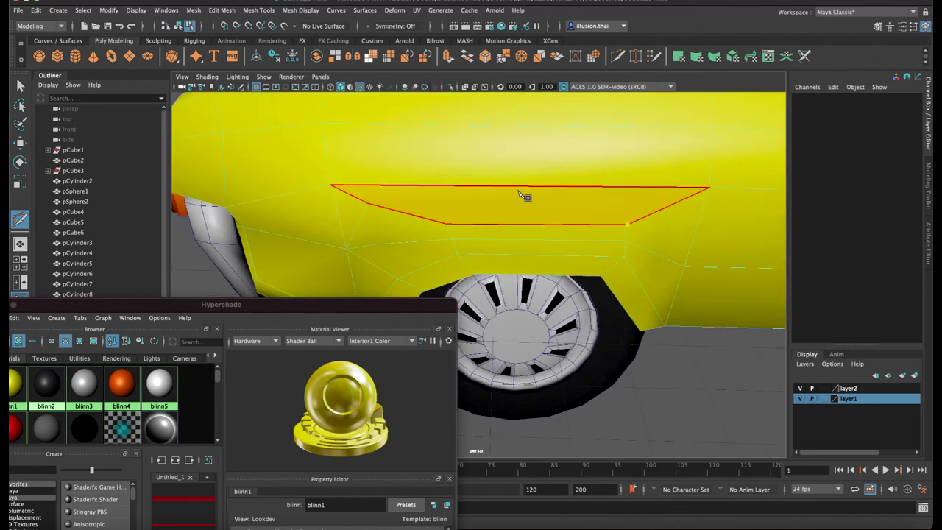
{"action": "left_click", "coordinate": [521, 186]}
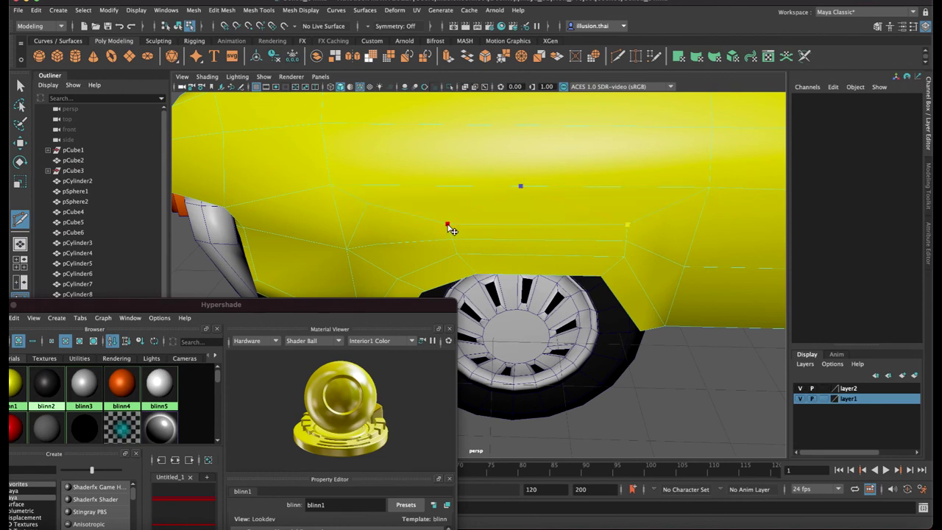
{"action": "key", "text": "Return"}
Add a cut point on the lower fender edge, then return the body to object mode
{"action": "left_click_drag", "start_coordinate": [473, 227], "coordinate": [505, 226], "text": "alt"}
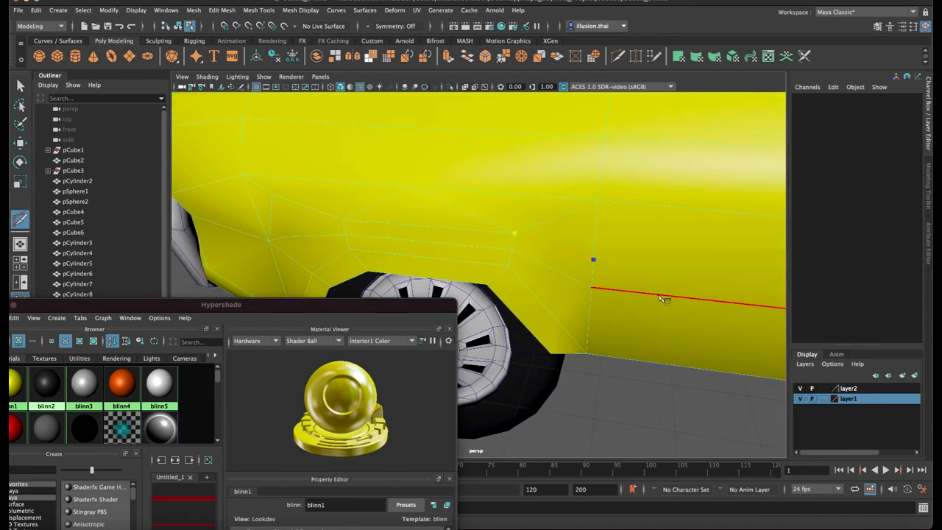
{"action": "left_click", "coordinate": [707, 370]}
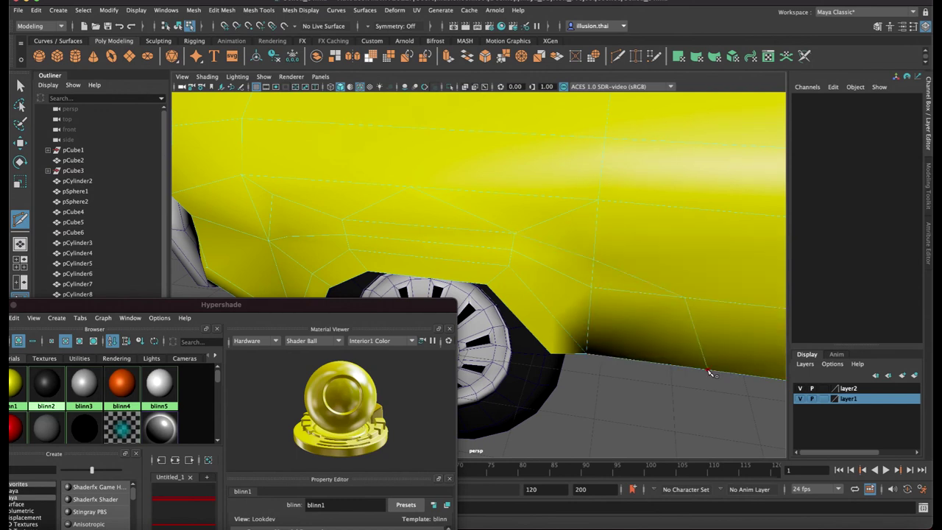
{"action": "left_click_drag", "start_coordinate": [707, 361], "coordinate": [639, 324], "text": "alt"}
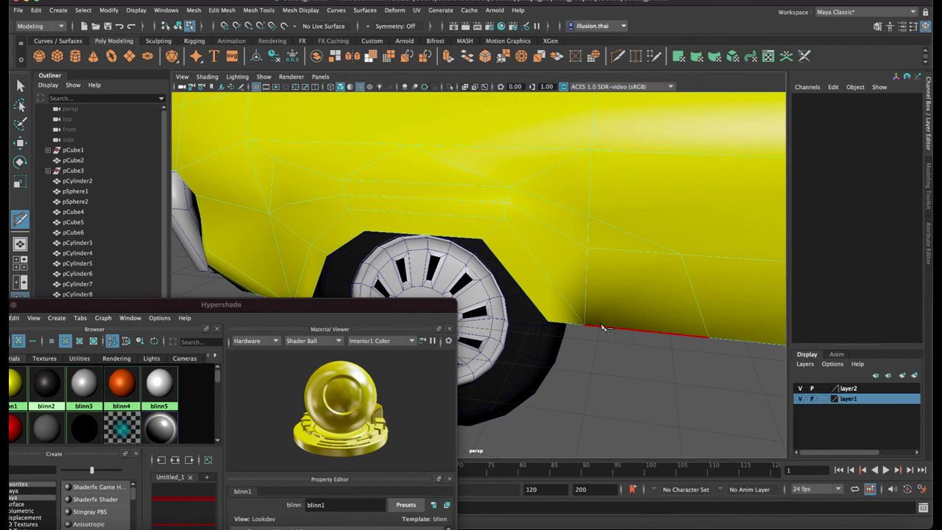
{"action": "left_click_drag", "start_coordinate": [509, 263], "coordinate": [531, 300], "text": "alt"}
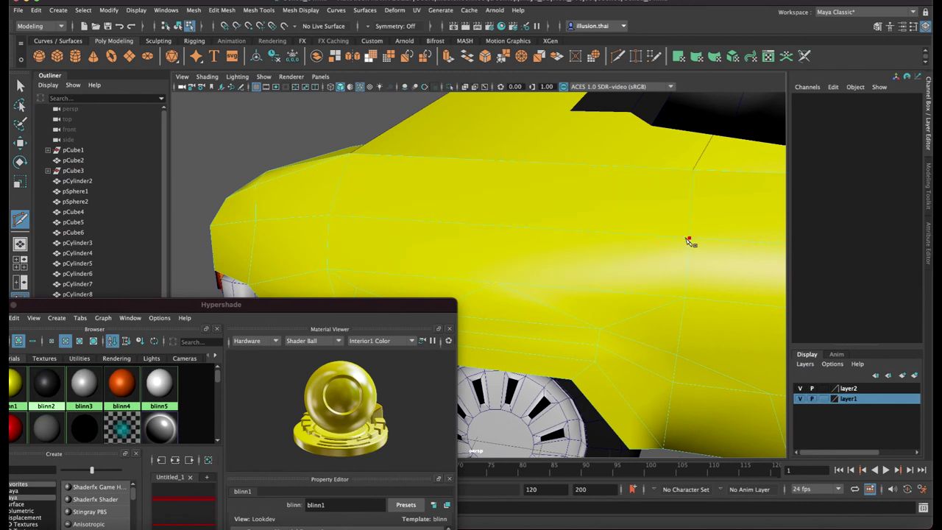
{"action": "mouse_move", "coordinate": [682, 242]}
{"action": "left_mouse_down", "text": "alt"}
{"action": "mouse_move", "coordinate": [568, 252]}
{"action": "mouse_move", "coordinate": [617, 235]}
{"action": "left_mouse_up", "text": "alt"}
{"action": "right_click_drag", "start_coordinate": [616, 236], "coordinate": [615, 214]}
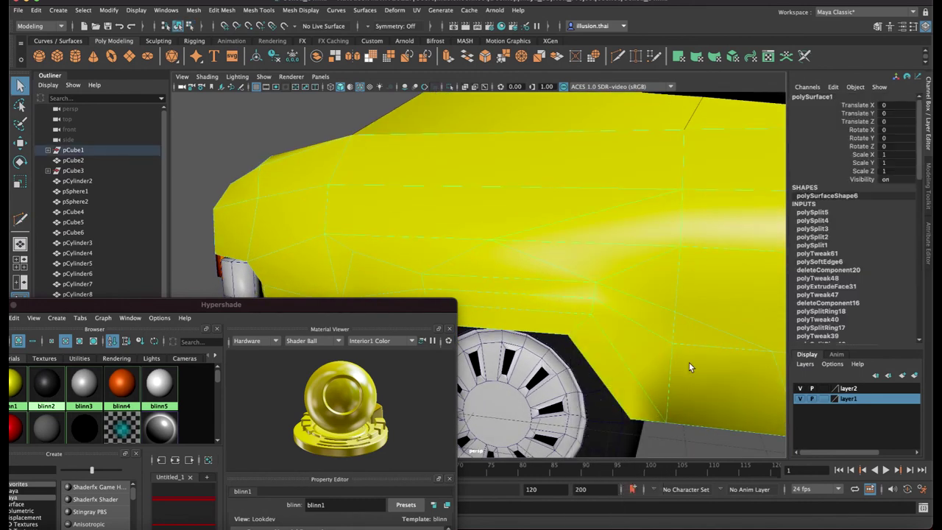
{"action": "left_click", "coordinate": [692, 433]}
{"action": "mouse_move", "coordinate": [691, 433]}
{"action": "left_mouse_down", "text": "alt"}
{"action": "mouse_move", "coordinate": [571, 295]}
{"action": "mouse_move", "coordinate": [537, 210]}
{"action": "mouse_move", "coordinate": [483, 213]}
{"action": "mouse_move", "coordinate": [566, 215]}
{"action": "left_mouse_up", "text": "alt"}
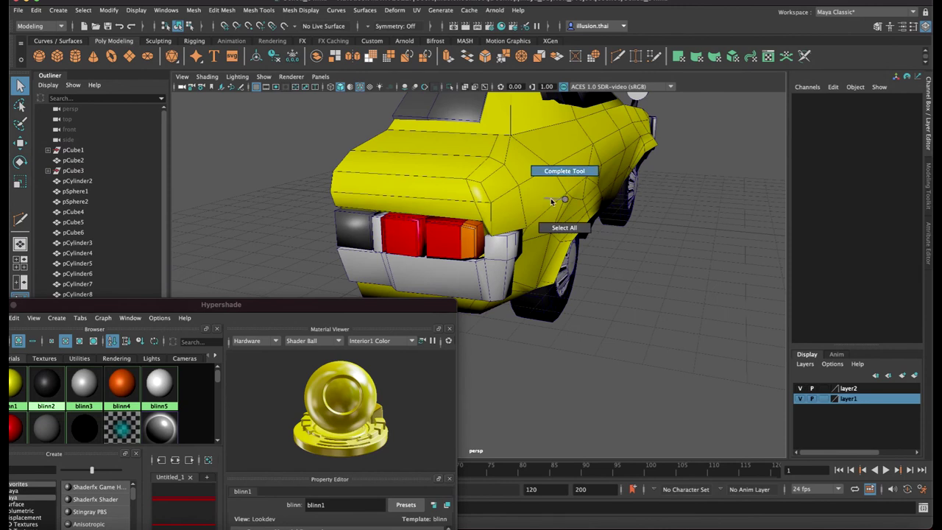
Nudge a rear-flank vertex slightly along X, then marquee-select all car parts
{"action": "left_click", "coordinate": [553, 199]}
{"action": "right_click", "coordinate": [554, 201]}
{"action": "left_click", "coordinate": [578, 201]}
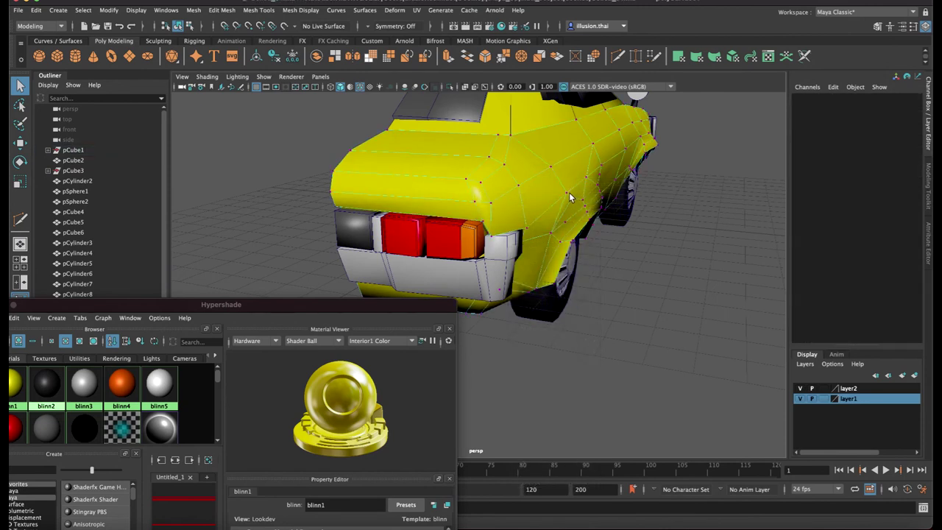
{"action": "left_click", "coordinate": [569, 192]}
{"action": "key", "text": "w"}
{"action": "left_click_drag", "start_coordinate": [533, 192], "coordinate": [528, 191]}
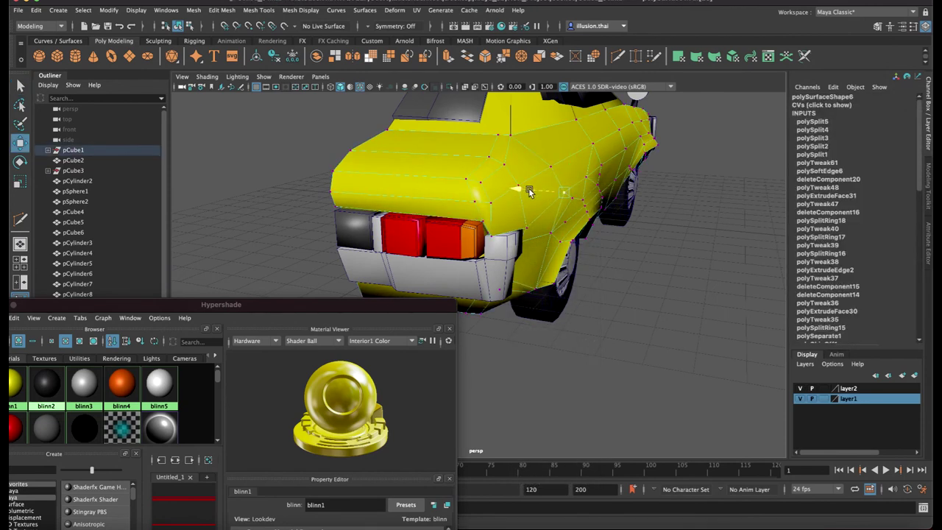
{"action": "right_click", "coordinate": [606, 177]}
{"action": "left_click", "coordinate": [652, 157]}
{"action": "mouse_move", "coordinate": [663, 239]}
{"action": "left_mouse_down", "text": "alt"}
{"action": "mouse_move", "coordinate": [595, 235]}
{"action": "mouse_move", "coordinate": [515, 208]}
{"action": "mouse_move", "coordinate": [414, 232]}
{"action": "mouse_move", "coordinate": [401, 228]}
{"action": "mouse_move", "coordinate": [472, 223]}
{"action": "mouse_move", "coordinate": [346, 163]}
{"action": "left_mouse_up", "text": "alt"}
{"action": "mouse_move", "coordinate": [259, 122]}
{"action": "left_mouse_down"}
{"action": "mouse_move", "coordinate": [673, 345]}
{"action": "mouse_move", "coordinate": [665, 349]}
{"action": "left_mouse_up"}
Freeze transformations and delete construction history on the selected car parts
{"action": "left_click", "coordinate": [111, 10]}
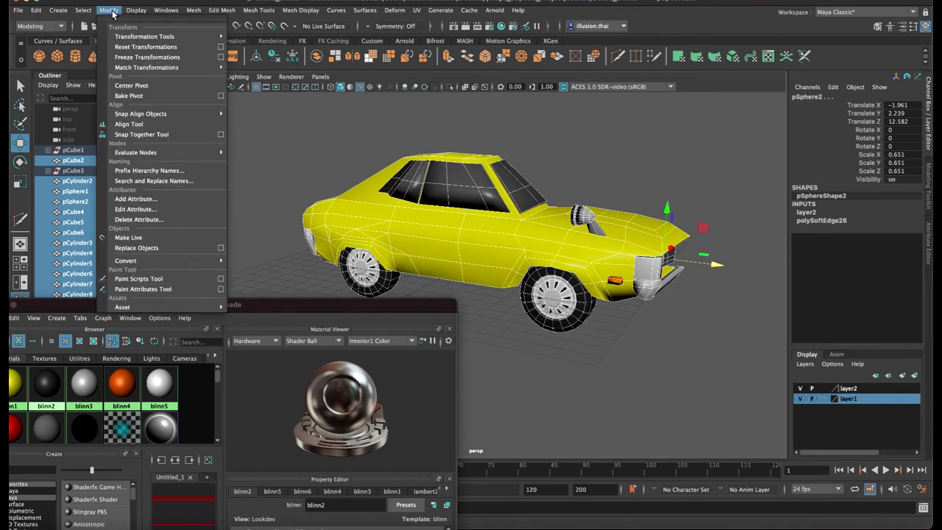
{"action": "left_click", "coordinate": [128, 58]}
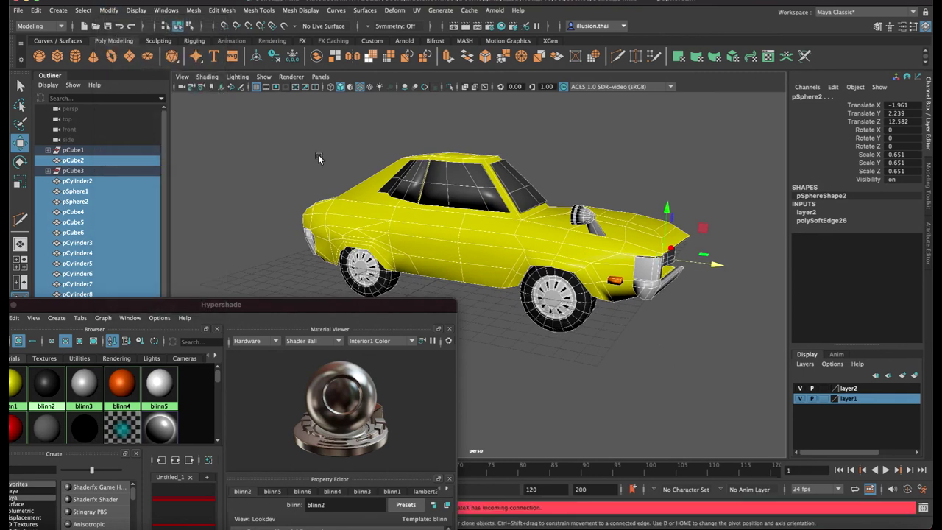
{"action": "left_click", "coordinate": [108, 12]}
{"action": "mouse_move", "coordinate": [66, 131]}
{"action": "left_click", "coordinate": [206, 133]}
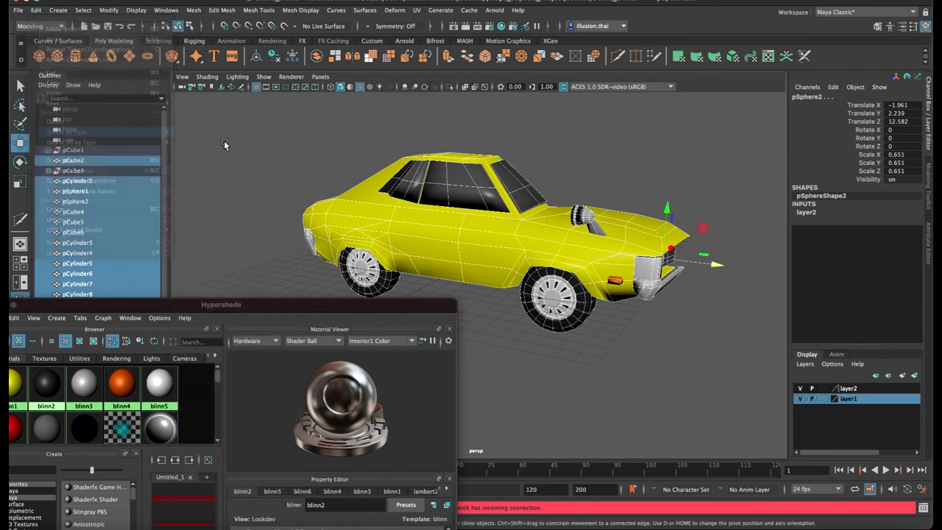
{"action": "left_click", "coordinate": [116, 11]}
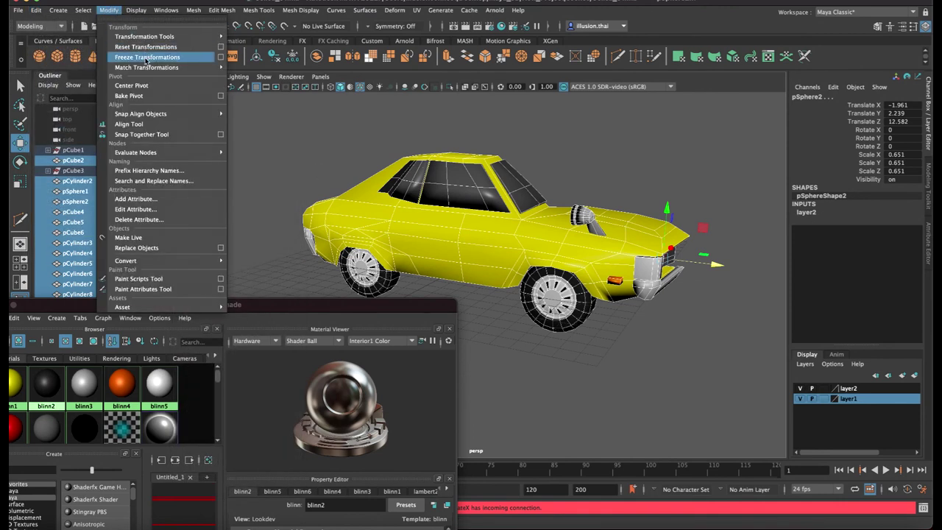
{"action": "mouse_move", "coordinate": [309, 114]}
{"action": "left_mouse_down", "text": "alt"}
{"action": "mouse_move", "coordinate": [622, 209]}
{"action": "mouse_move", "coordinate": [615, 205]}
{"action": "left_mouse_up", "text": "alt"}
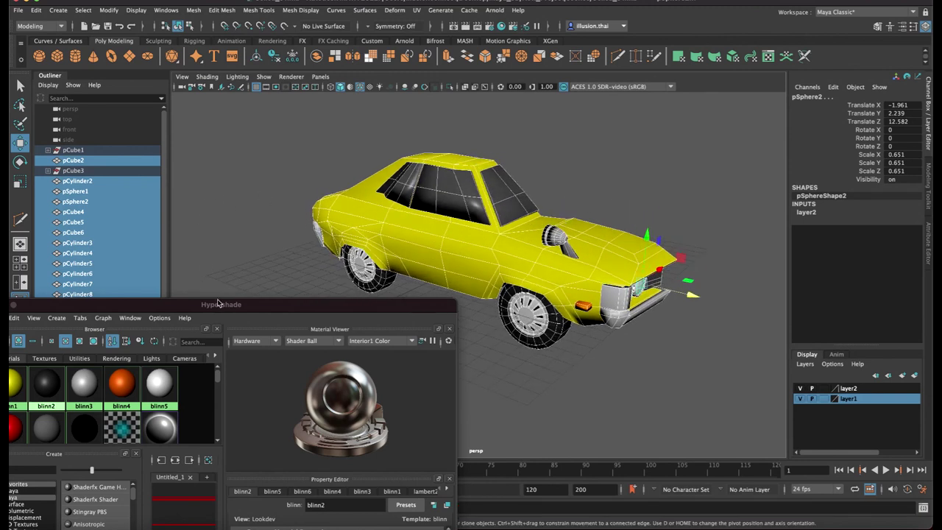
Ungroup pCube8 and pCube9 into separate pieces
{"action": "left_click_drag", "start_coordinate": [218, 303], "coordinate": [268, 394]}
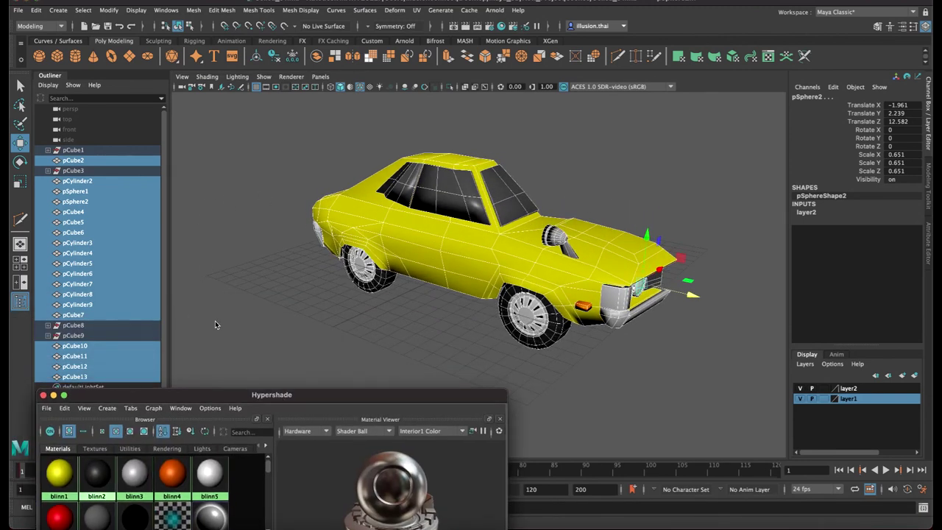
{"action": "left_click", "coordinate": [98, 324]}
{"action": "left_click", "coordinate": [100, 335], "text": "shift"}
{"action": "left_click_drag", "start_coordinate": [243, 309], "coordinate": [393, 295], "text": "alt"}
{"action": "left_click", "coordinate": [93, 158]}
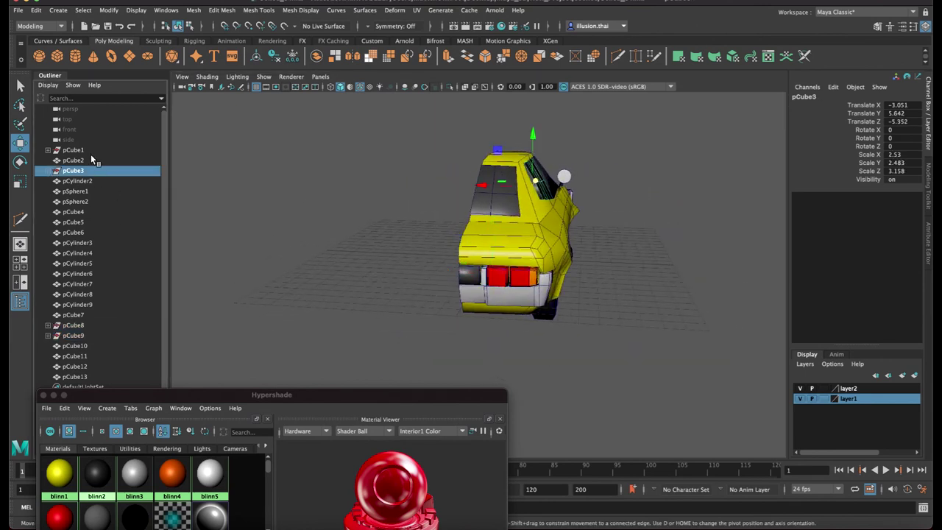
{"action": "left_click", "coordinate": [90, 151]}
{"action": "left_click", "coordinate": [91, 169], "text": "ctrl"}
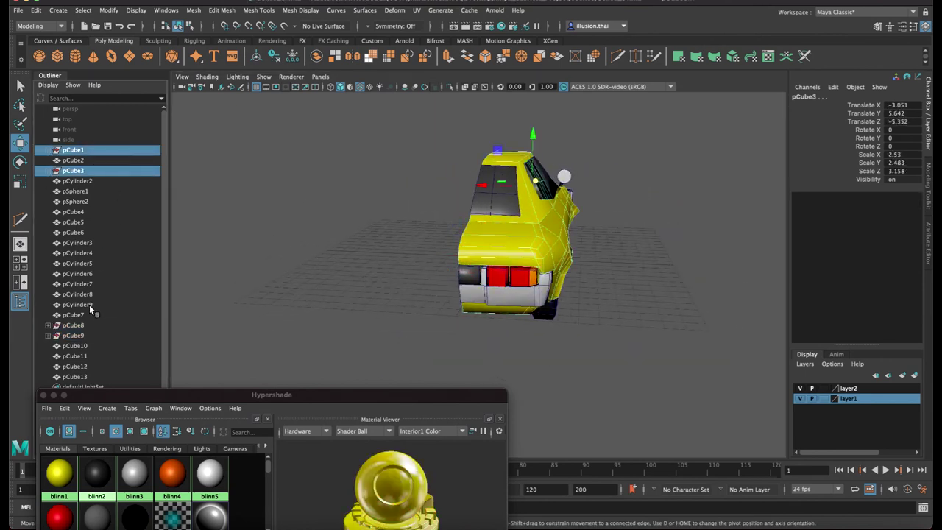
{"action": "left_click", "coordinate": [86, 326]}
{"action": "left_click", "coordinate": [87, 335], "text": "shift"}
{"action": "left_click", "coordinate": [36, 11]}
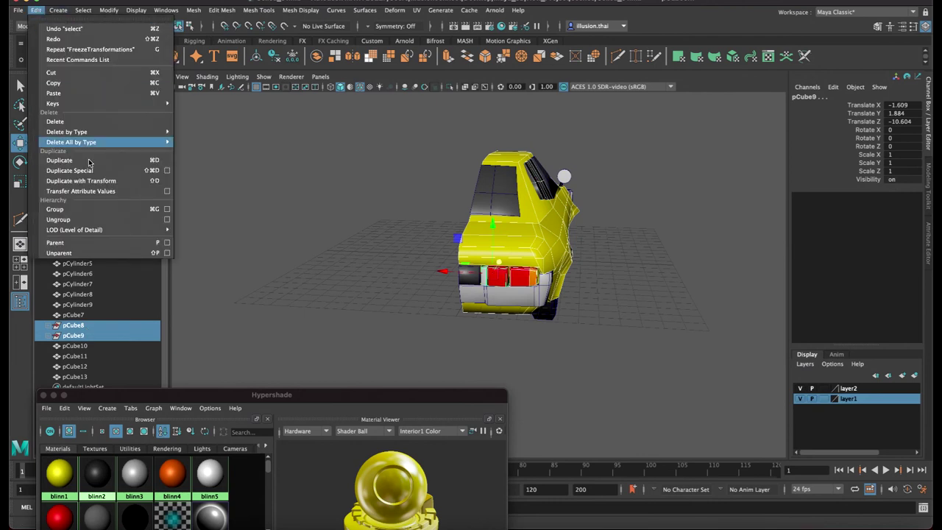
{"action": "left_click", "coordinate": [59, 219]}
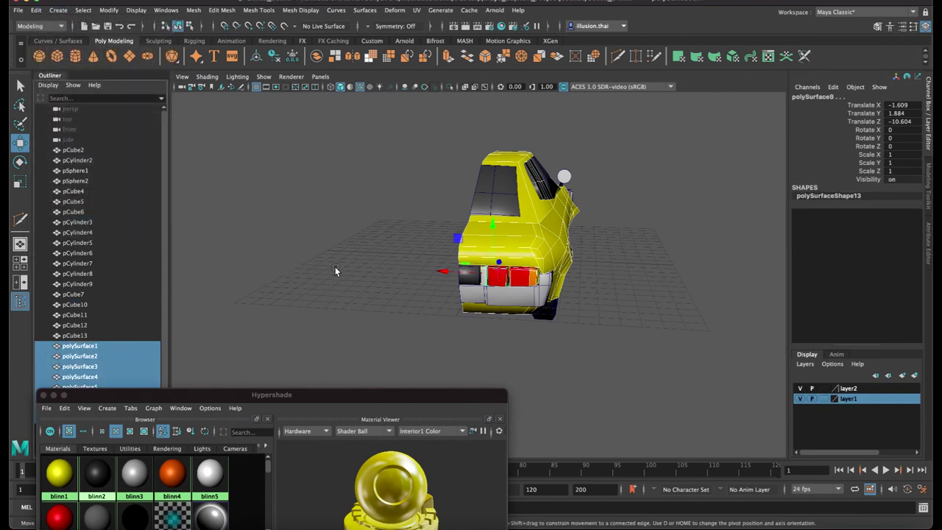
Select all objects from pCube2 to polySurface8 and delete all history
{"action": "left_click", "coordinate": [96, 151]}
{"action": "left_click_drag", "start_coordinate": [128, 394], "coordinate": [284, 364]}
{"action": "left_click", "coordinate": [80, 417], "text": "shift"}
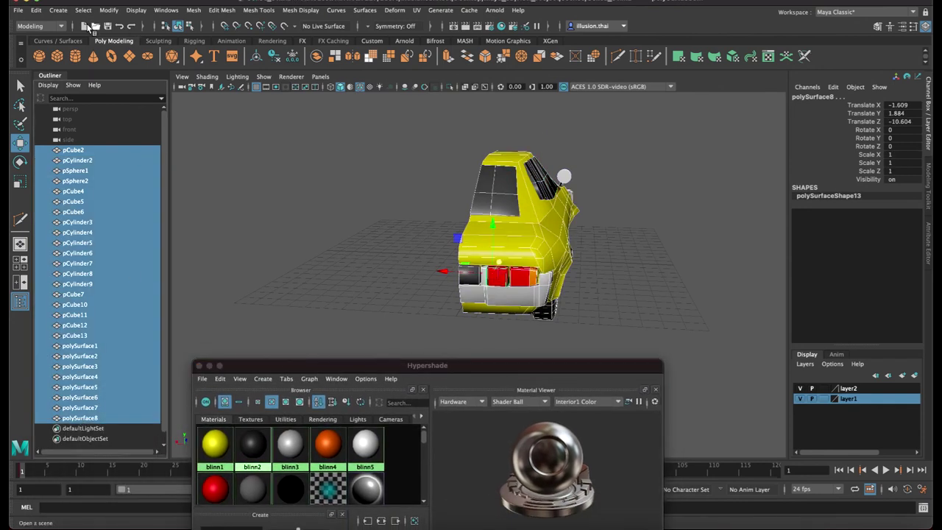
{"action": "left_click", "coordinate": [36, 10]}
{"action": "mouse_move", "coordinate": [70, 142]}
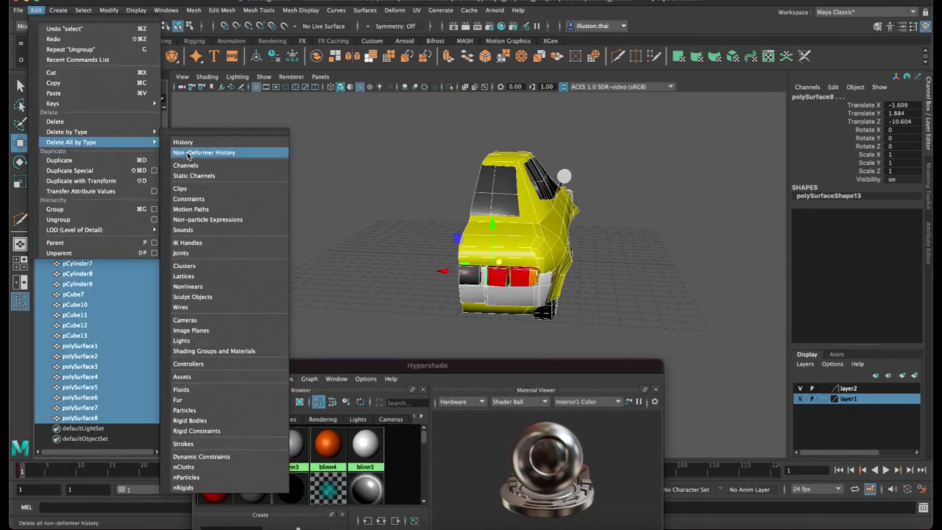
{"action": "left_click", "coordinate": [188, 145]}
{"action": "left_click", "coordinate": [36, 11]}
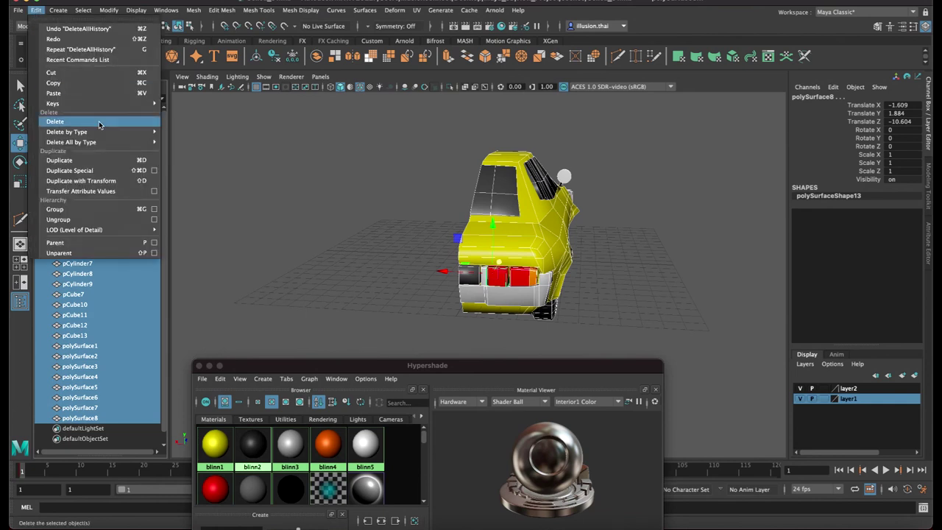
{"action": "left_click", "coordinate": [200, 153]}
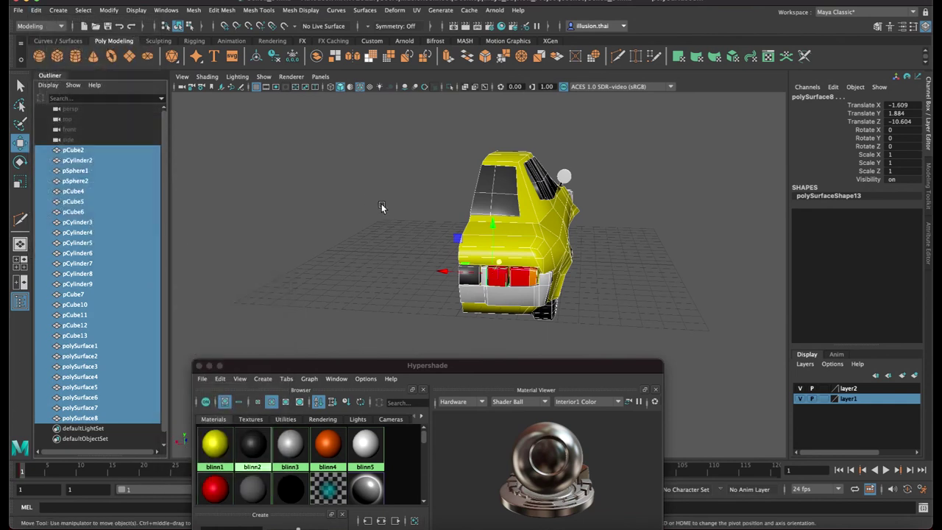
Freeze the parts' transformations again and reselect all the car parts
{"action": "left_click", "coordinate": [381, 204]}
{"action": "mouse_move", "coordinate": [389, 208]}
{"action": "left_mouse_down", "text": "alt"}
{"action": "mouse_move", "coordinate": [298, 138]}
{"action": "mouse_move", "coordinate": [742, 338]}
{"action": "mouse_move", "coordinate": [175, 68]}
{"action": "left_mouse_up", "text": "alt"}
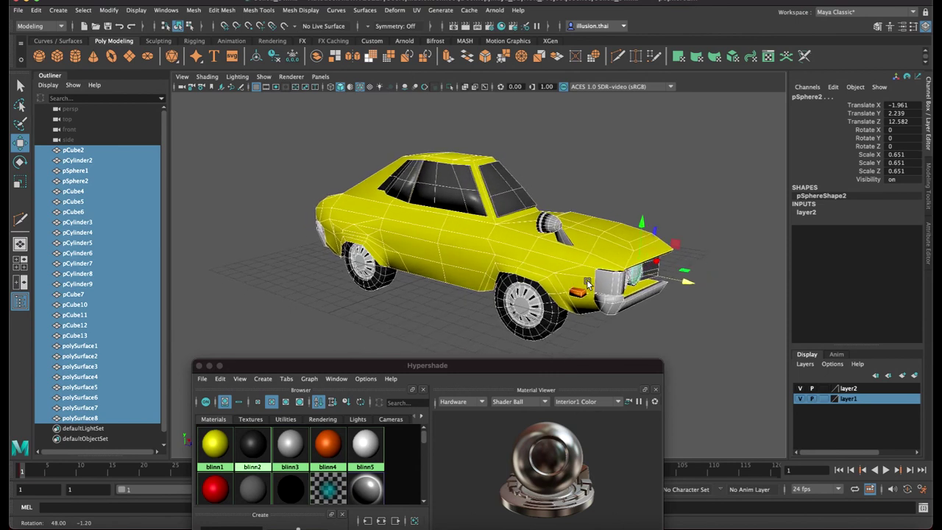
{"action": "left_click", "coordinate": [109, 11]}
{"action": "left_click", "coordinate": [131, 58]}
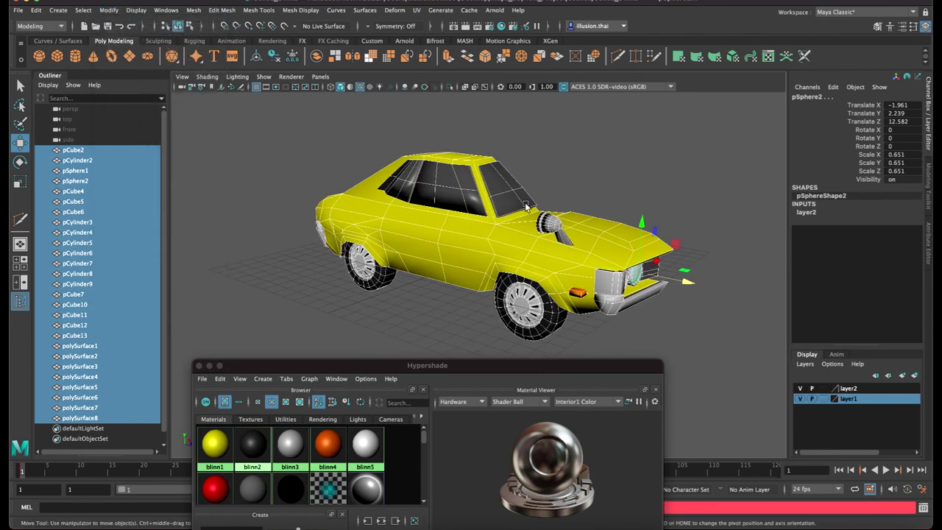
{"action": "left_click_drag", "start_coordinate": [470, 346], "coordinate": [411, 350], "text": "alt"}
{"action": "left_click", "coordinate": [372, 310]}
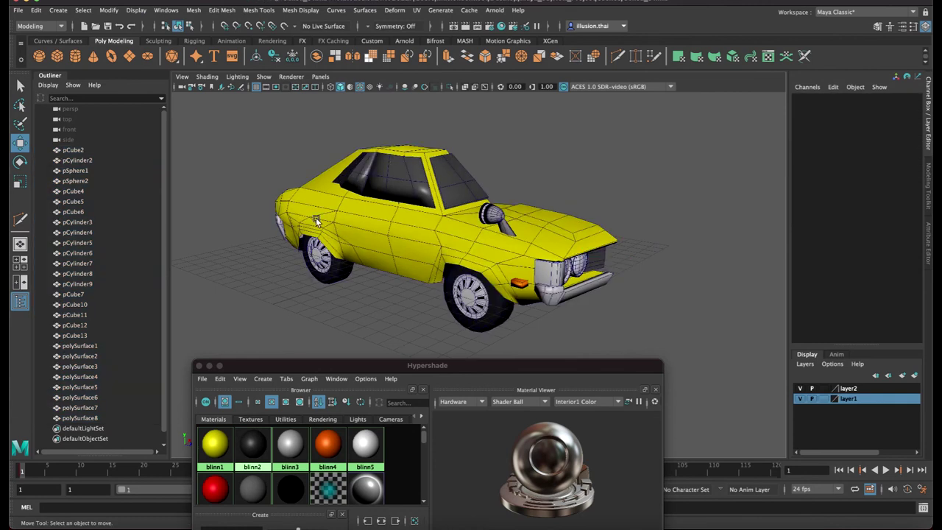
{"action": "left_click_drag", "start_coordinate": [271, 140], "coordinate": [742, 358]}
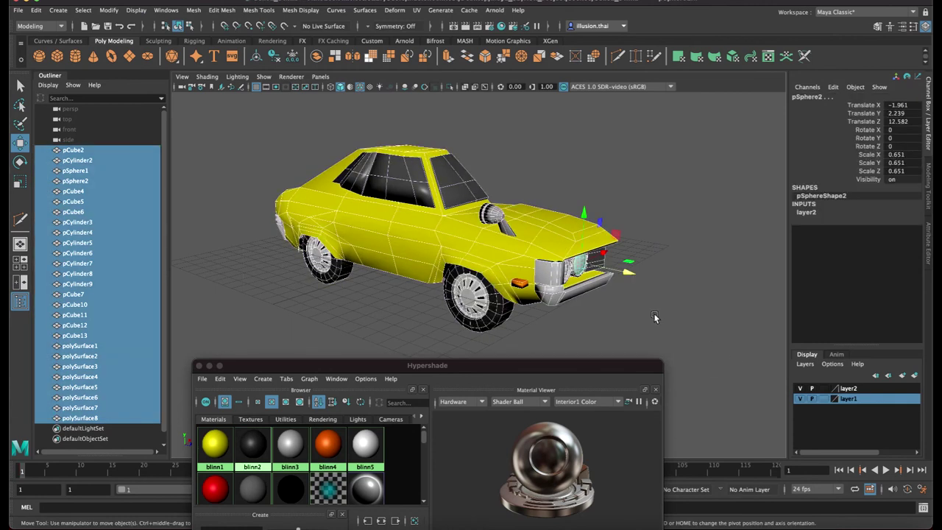
Group the selected car parts and set the group's Scale X to -1
{"action": "key", "text": "ctrl+g"}
{"action": "key", "text": "ctrl+g"}
{"action": "left_click", "coordinate": [898, 153]}
{"action": "type", "text": "-1"}
{"action": "key", "text": "Return"}
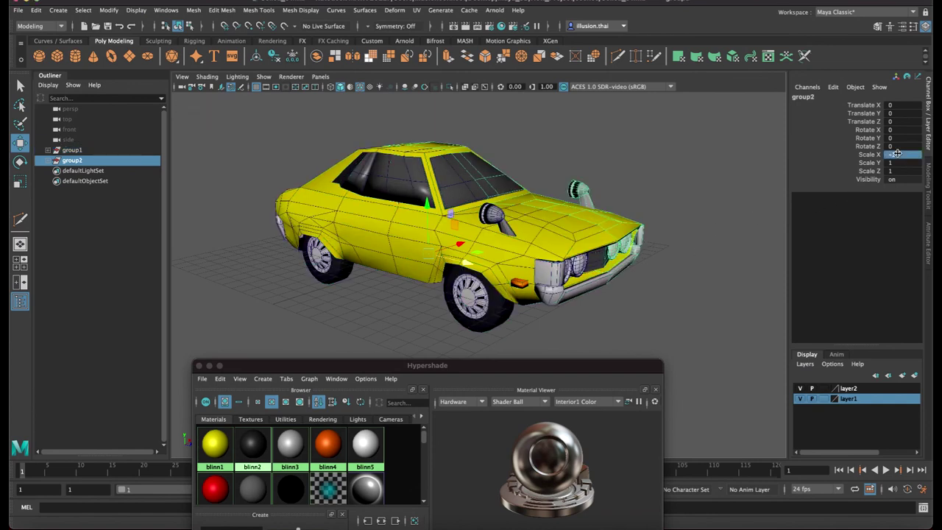
Select both halves of the front grille from a front view
{"action": "left_click_drag", "start_coordinate": [780, 185], "coordinate": [535, 209], "text": "alt"}
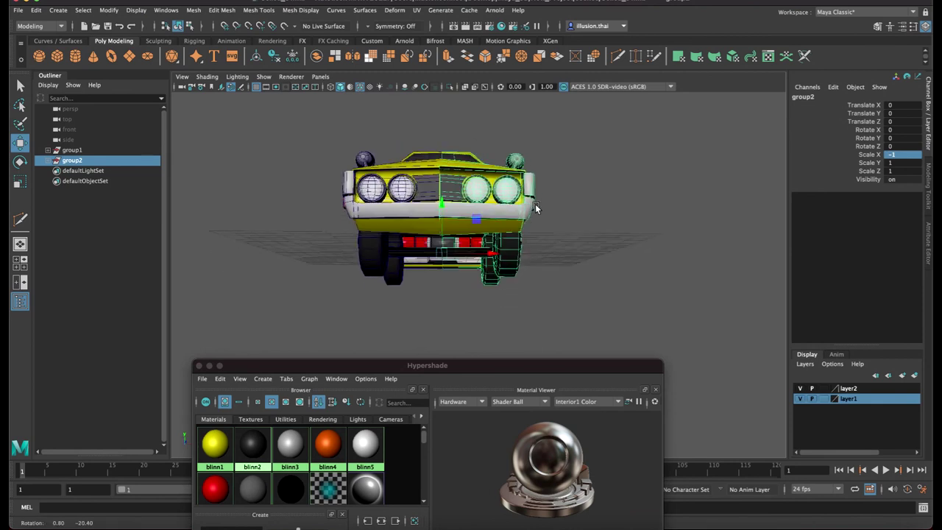
{"action": "right_click_drag", "start_coordinate": [535, 209], "coordinate": [607, 216], "text": "alt"}
{"action": "mouse_move", "coordinate": [608, 215]}
{"action": "left_mouse_down", "text": "alt"}
{"action": "mouse_move", "coordinate": [634, 218]}
{"action": "mouse_move", "coordinate": [588, 224]}
{"action": "left_mouse_up", "text": "alt"}
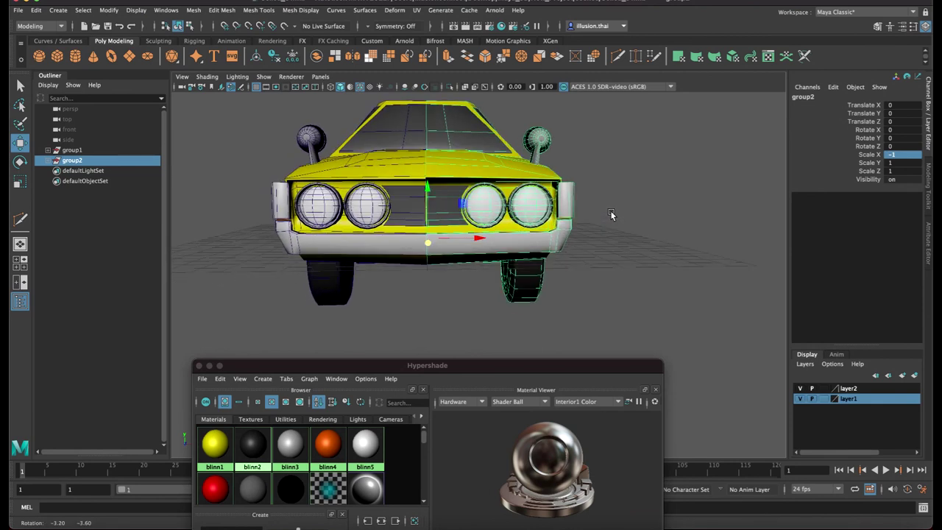
{"action": "left_click", "coordinate": [602, 220]}
{"action": "left_click", "coordinate": [401, 243]}
{"action": "scroll", "coordinate": [427, 229], "scroll_direction": "up", "scroll_amount": 3}
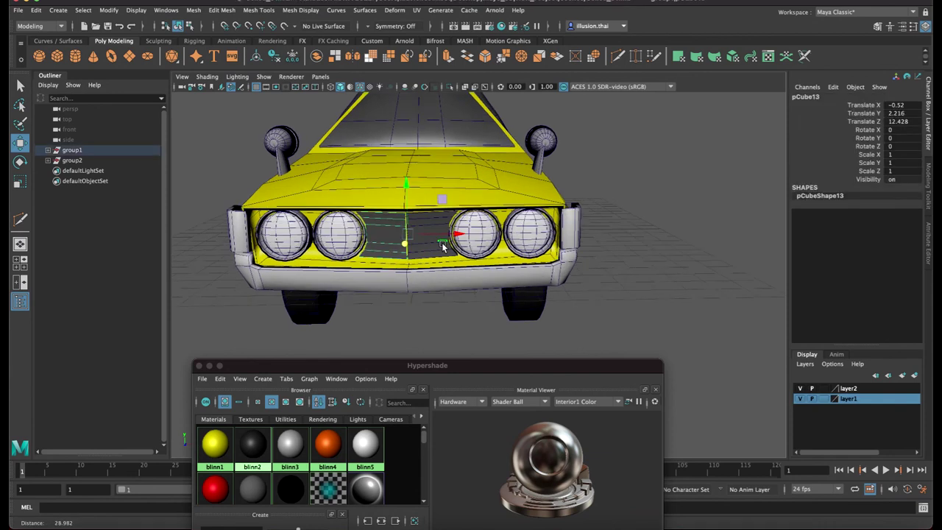
{"action": "scroll", "coordinate": [427, 229], "scroll_direction": "up", "scroll_amount": 3}
{"action": "key", "text": "q"}
{"action": "left_click_drag", "start_coordinate": [418, 224], "coordinate": [463, 215], "text": "alt"}
{"action": "left_click", "coordinate": [463, 215], "text": "shift"}
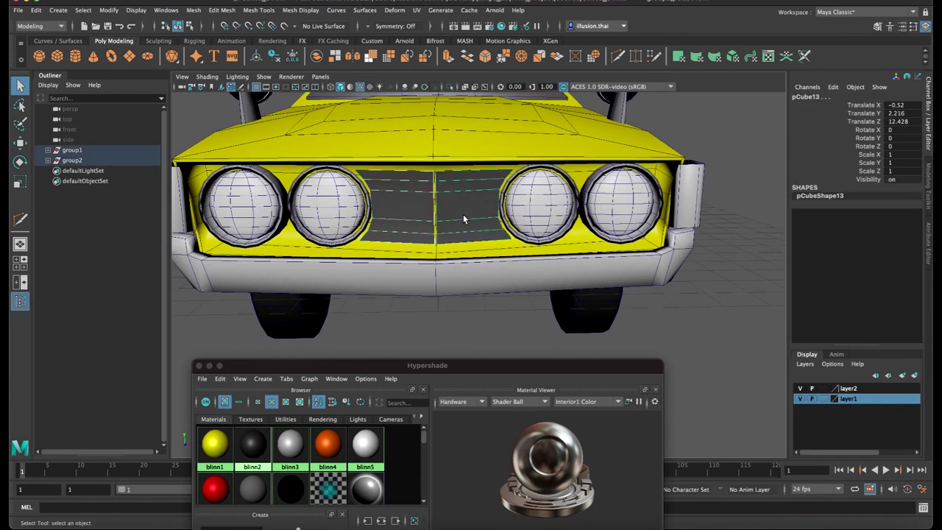
{"action": "middle_click_drag", "start_coordinate": [463, 215], "coordinate": [465, 214], "text": "alt"}
Combine the two grille halves into one mesh and merge vertices at threshold 0.01
{"action": "left_click", "coordinate": [196, 11]}
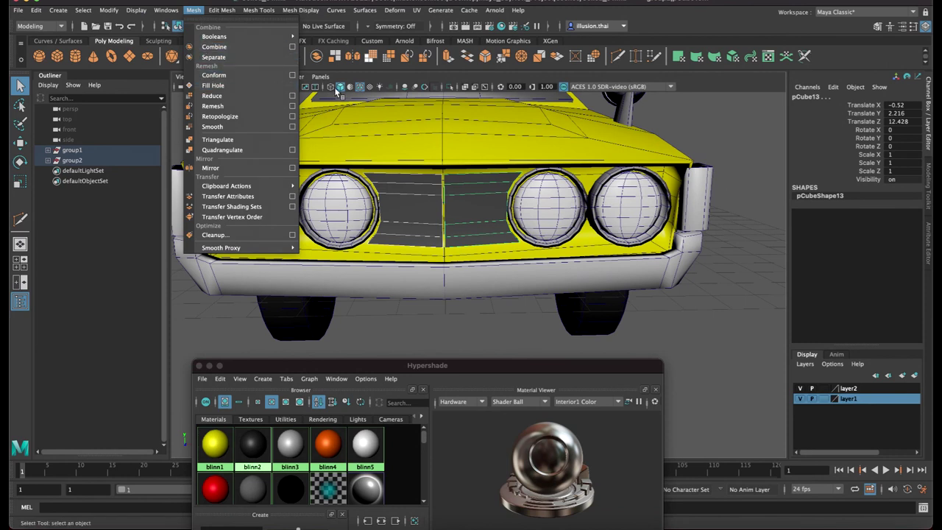
{"action": "left_click", "coordinate": [214, 46]}
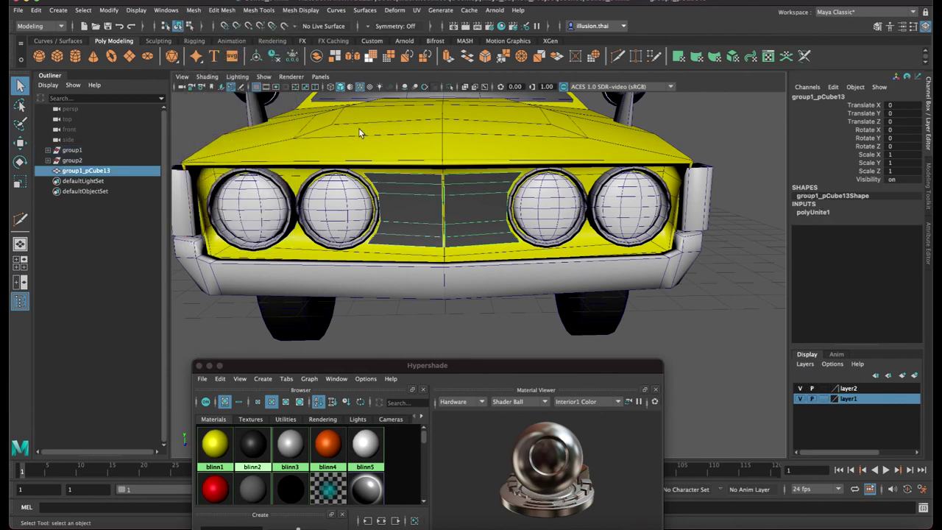
{"action": "left_click", "coordinate": [216, 12]}
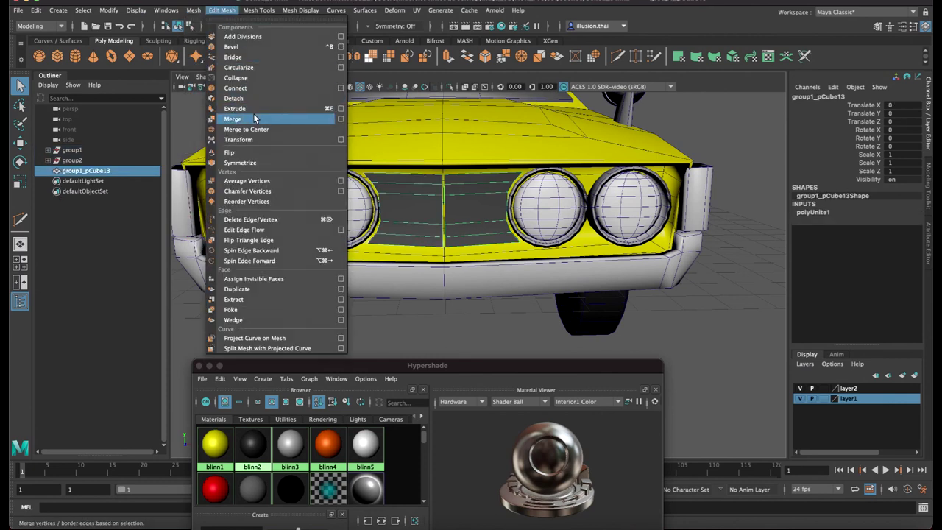
{"action": "left_click", "coordinate": [256, 119]}
Select the stray group1_pCube13 object in shaded view and remove it
{"action": "key", "text": "4"}
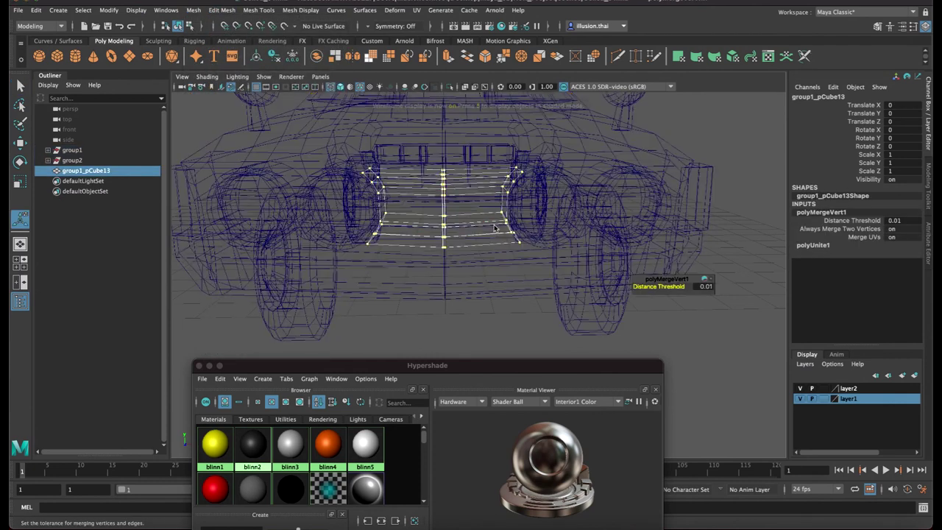
{"action": "left_click_drag", "start_coordinate": [465, 278], "coordinate": [460, 249]}
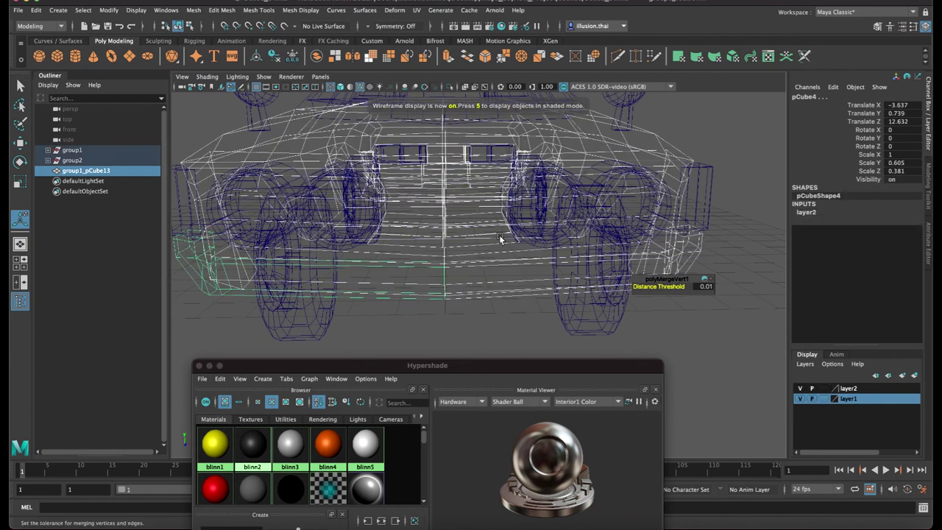
{"action": "left_click", "coordinate": [487, 263]}
{"action": "key", "text": "5"}
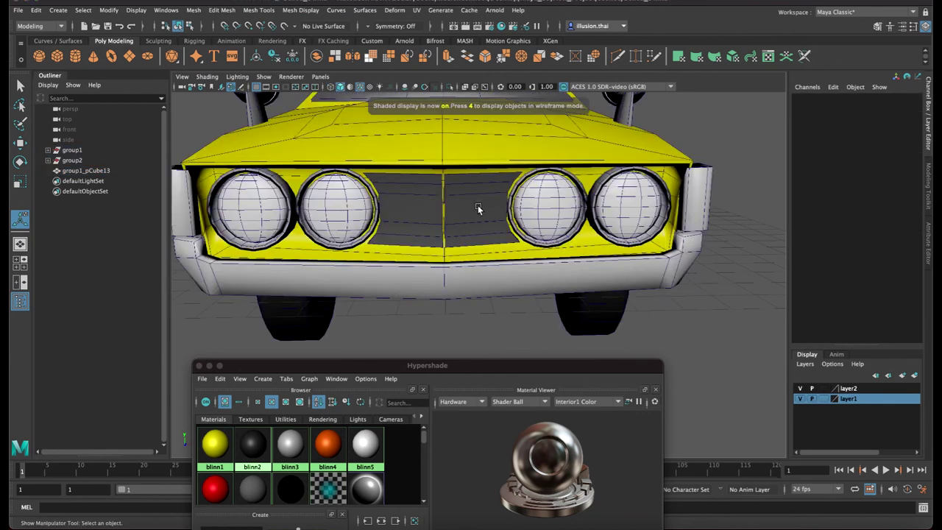
{"action": "left_click", "coordinate": [474, 207]}
{"action": "right_click_drag", "start_coordinate": [475, 207], "coordinate": [435, 162]}
{"action": "scroll", "coordinate": [453, 243], "scroll_direction": "down", "scroll_amount": 3}
{"action": "left_click", "coordinate": [487, 319]}
{"action": "mouse_move", "coordinate": [486, 319]}
{"action": "left_mouse_down", "text": "alt"}
{"action": "mouse_move", "coordinate": [410, 267]}
{"action": "mouse_move", "coordinate": [424, 271]}
{"action": "mouse_move", "coordinate": [402, 276]}
{"action": "left_mouse_up", "text": "alt"}
{"action": "left_click", "coordinate": [410, 290]}
{"action": "left_click", "coordinate": [435, 291]}
{"action": "key", "text": "ctrl+z"}
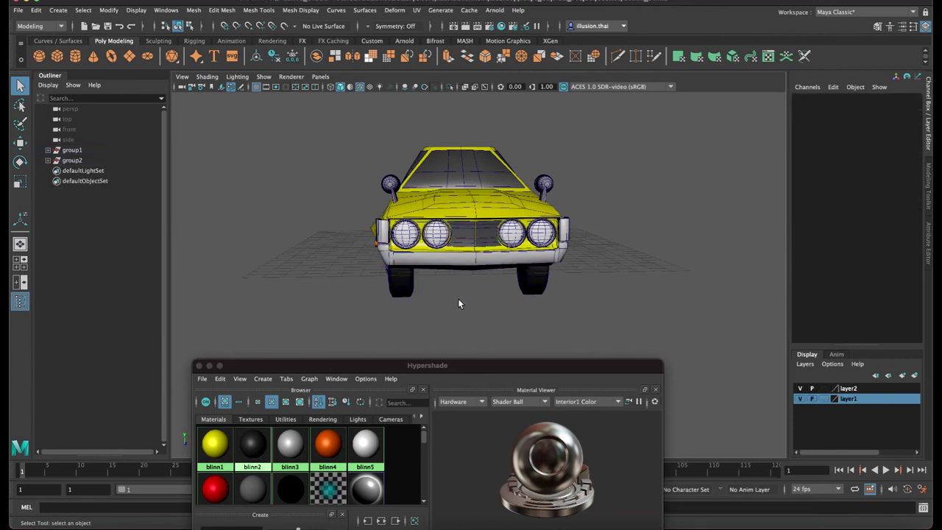
Select group1 and group2 and move them to Translate X -1.49
{"action": "key", "text": "ctrl+z"}
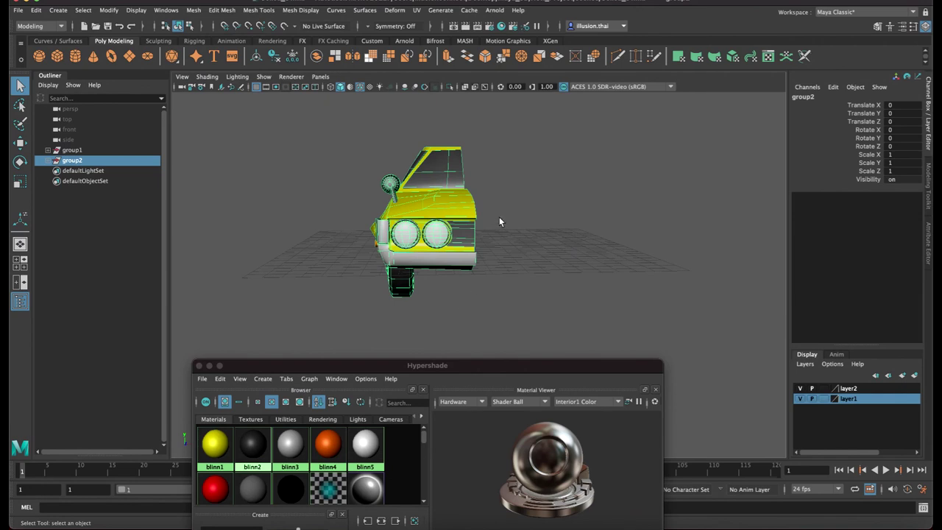
{"action": "left_click", "coordinate": [499, 217]}
{"action": "left_click", "coordinate": [458, 202]}
{"action": "right_click_drag", "start_coordinate": [458, 202], "coordinate": [510, 166]}
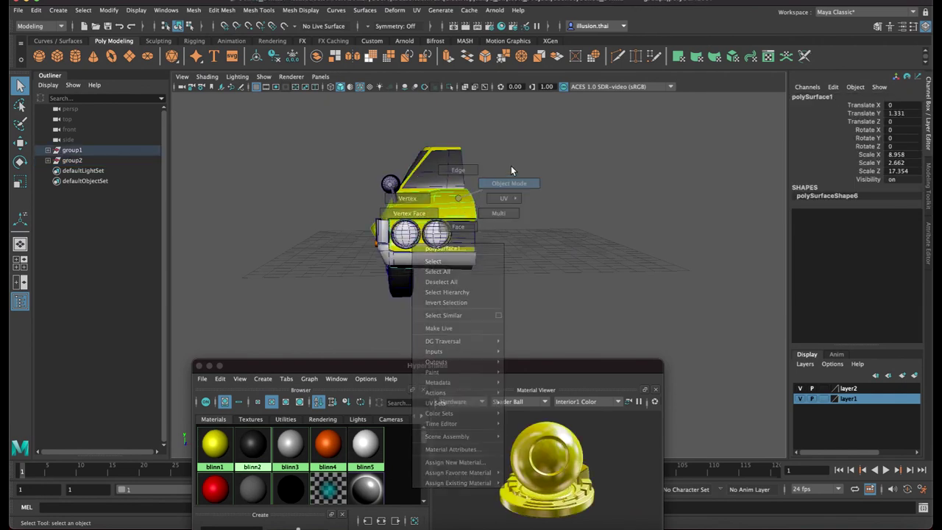
{"action": "key", "text": "w"}
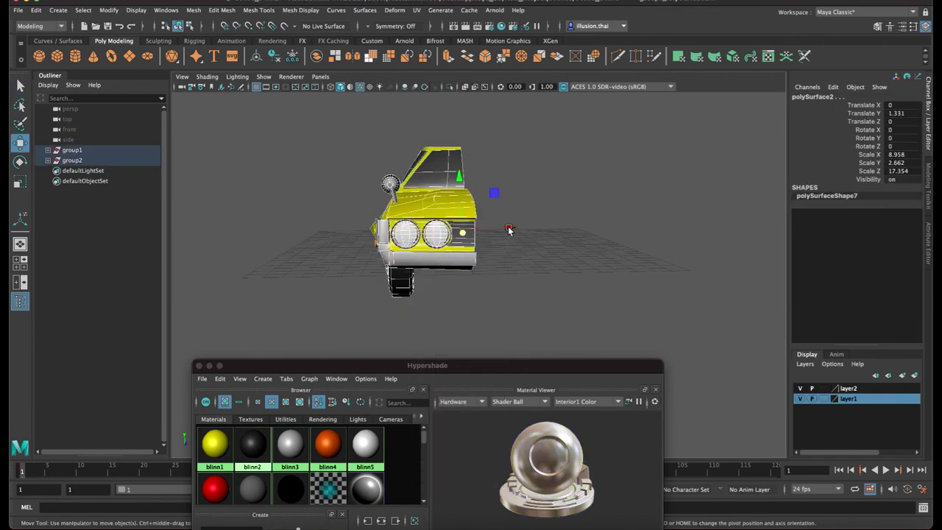
{"action": "key", "text": "ctrl+shift+a"}
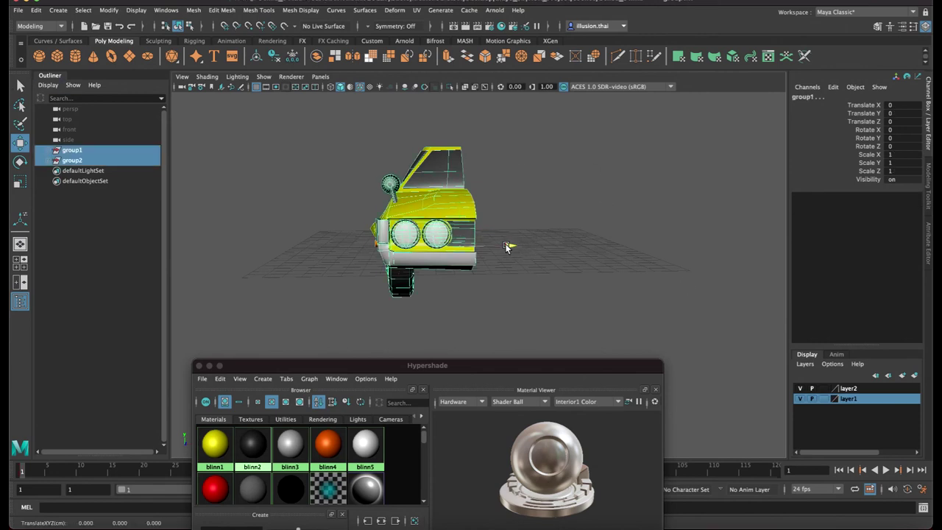
{"action": "left_click_drag", "start_coordinate": [508, 250], "coordinate": [486, 242]}
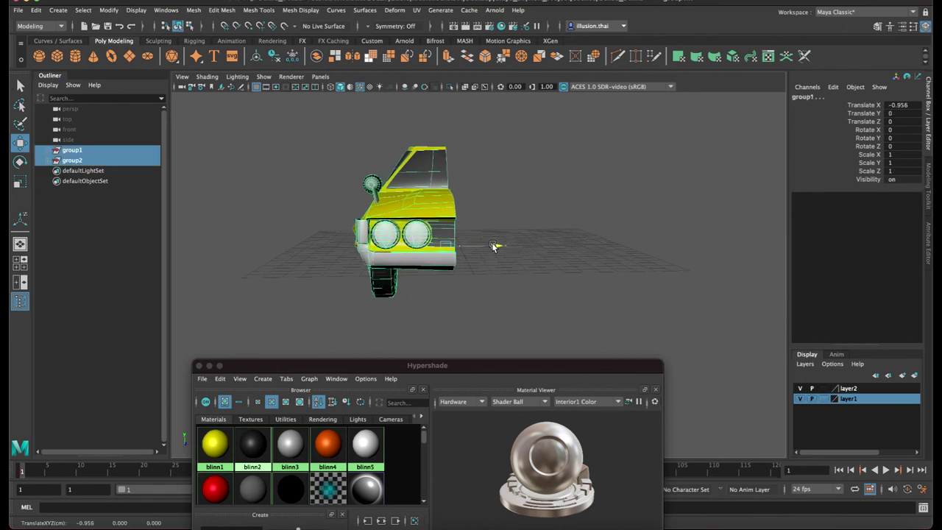
Ungroup the car parts so each is a separate top-level object
{"action": "left_click", "coordinate": [34, 10]}
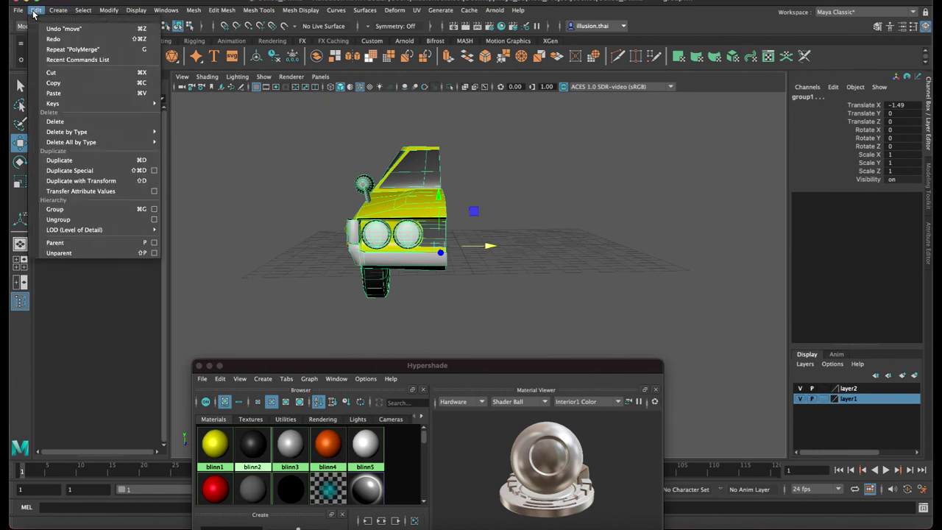
{"action": "left_click", "coordinate": [80, 219]}
{"action": "left_click", "coordinate": [525, 225]}
{"action": "mouse_move", "coordinate": [526, 225]}
{"action": "left_mouse_down", "text": "alt"}
{"action": "mouse_move", "coordinate": [445, 205]}
{"action": "mouse_move", "coordinate": [506, 214]}
{"action": "mouse_move", "coordinate": [492, 212]}
{"action": "left_mouse_up", "text": "alt"}
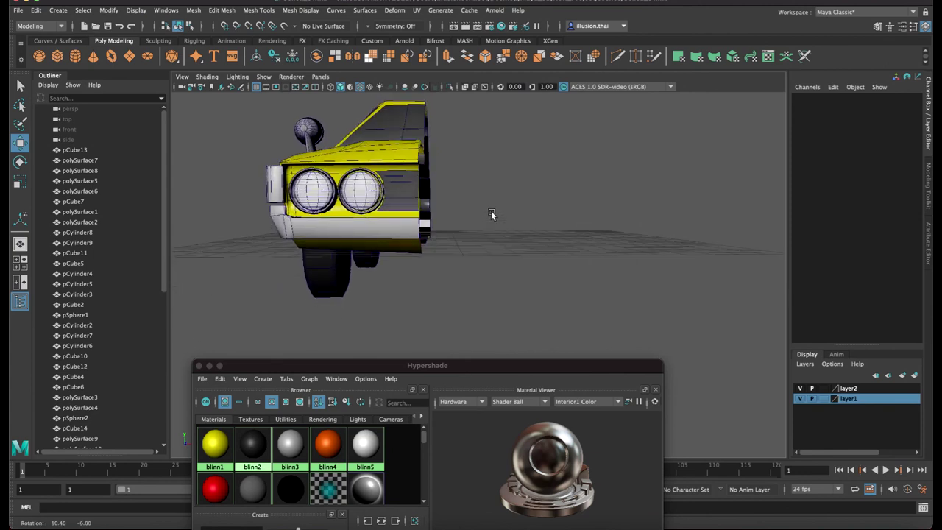
{"action": "mouse_move", "coordinate": [449, 113]}
{"action": "left_mouse_down", "text": "alt"}
{"action": "mouse_move", "coordinate": [439, 133]}
{"action": "mouse_move", "coordinate": [398, 151]}
{"action": "left_mouse_up", "text": "alt"}
Select the body's inner-edge vertex column in wireframe and push it along X
{"action": "left_click", "coordinate": [395, 165]}
{"action": "right_click_drag", "start_coordinate": [409, 158], "coordinate": [469, 147]}
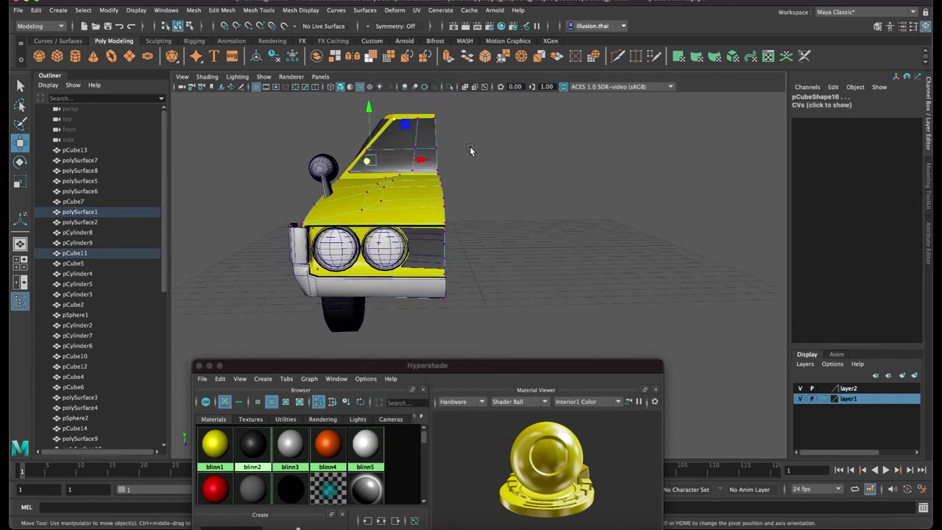
{"action": "key", "text": "4"}
{"action": "left_click_drag", "start_coordinate": [472, 144], "coordinate": [482, 166], "text": "alt"}
{"action": "left_click_drag", "start_coordinate": [495, 133], "coordinate": [441, 319]}
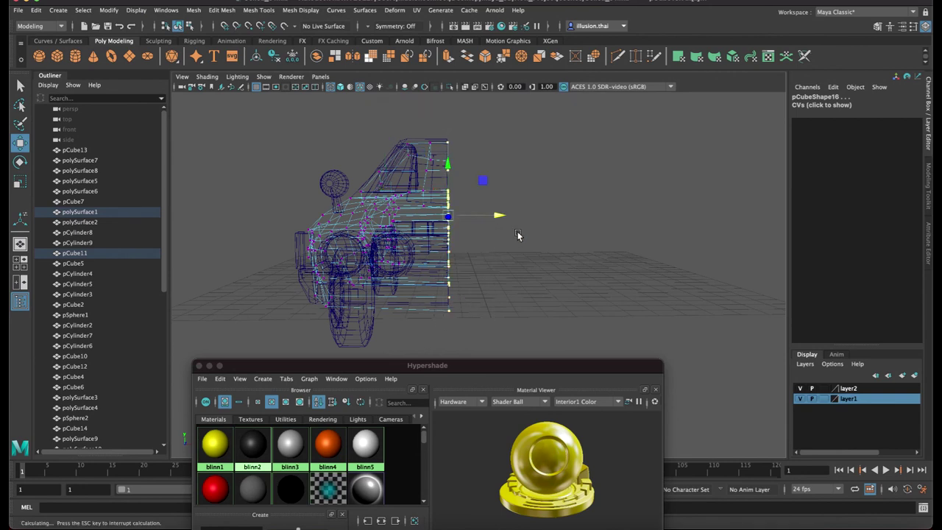
{"action": "key", "text": "r"}
{"action": "key", "text": "w"}
{"action": "left_click", "coordinate": [496, 216]}
{"action": "middle_click_drag", "start_coordinate": [491, 307], "coordinate": [481, 317]}
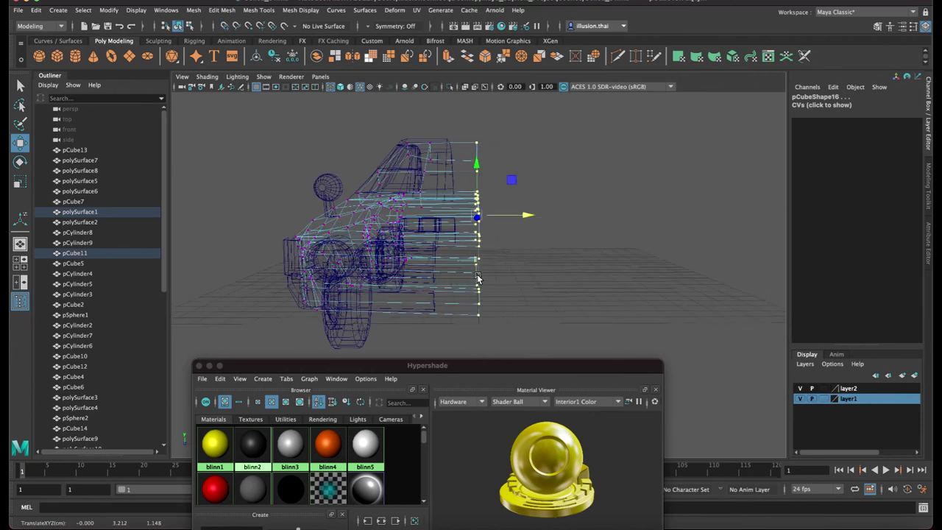
{"action": "key", "text": "5"}
Return the body to object mode and select the grille pCube14
{"action": "mouse_move", "coordinate": [537, 270]}
{"action": "left_mouse_down"}
{"action": "mouse_move", "coordinate": [423, 263]}
{"action": "mouse_move", "coordinate": [427, 251]}
{"action": "left_mouse_up"}
{"action": "key", "text": "q"}
{"action": "right_click", "coordinate": [426, 251]}
{"action": "left_click", "coordinate": [454, 237]}
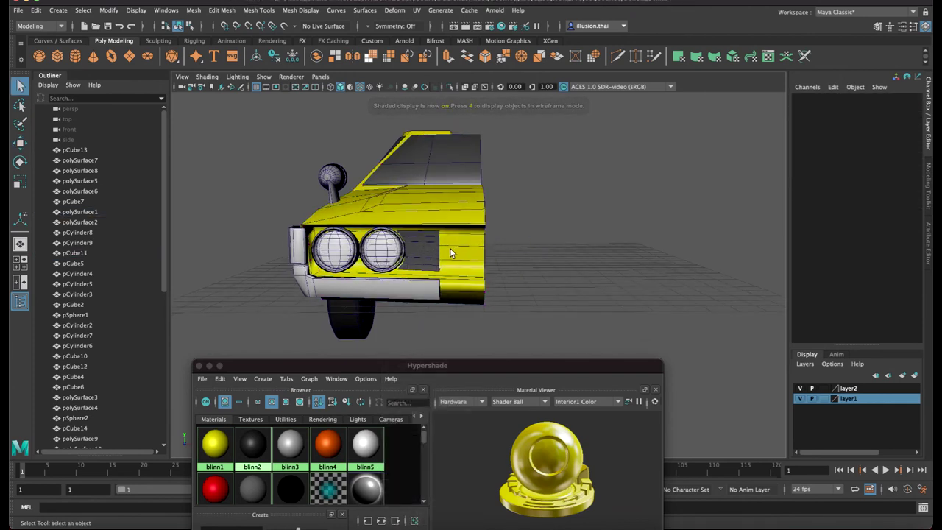
{"action": "left_click", "coordinate": [429, 251]}
{"action": "right_click", "coordinate": [428, 250]}
Snap the grille's inner-edge vertices to X 0 using grid snapping
{"action": "left_click", "coordinate": [404, 252]}
{"action": "left_click_drag", "start_coordinate": [428, 215], "coordinate": [483, 289]}
{"action": "key", "text": "w"}
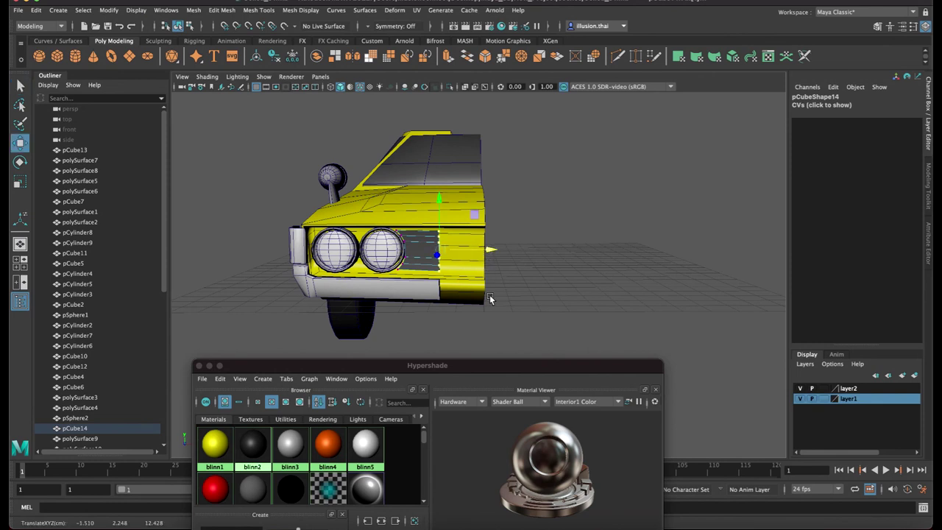
{"action": "key", "text": "x"}
{"action": "middle_click_drag", "start_coordinate": [484, 289], "coordinate": [484, 310]}
Inspect the car, return to object mode and reselect grille pCube14
{"action": "mouse_move", "coordinate": [471, 280]}
{"action": "left_mouse_down", "text": "alt"}
{"action": "mouse_move", "coordinate": [436, 266]}
{"action": "mouse_move", "coordinate": [468, 277]}
{"action": "left_mouse_up", "text": "alt"}
{"action": "right_click_drag", "start_coordinate": [467, 277], "coordinate": [521, 280], "text": "alt"}
{"action": "mouse_move", "coordinate": [522, 280]}
{"action": "left_mouse_down", "text": "alt"}
{"action": "mouse_move", "coordinate": [493, 281]}
{"action": "mouse_move", "coordinate": [507, 283]}
{"action": "left_mouse_up", "text": "alt"}
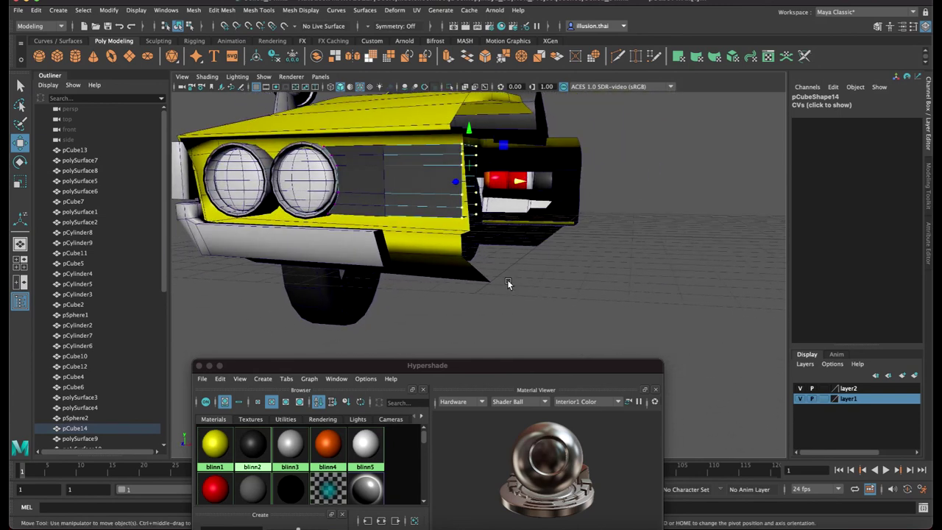
{"action": "right_click_drag", "start_coordinate": [441, 207], "coordinate": [466, 191]}
{"action": "left_click", "coordinate": [444, 207]}
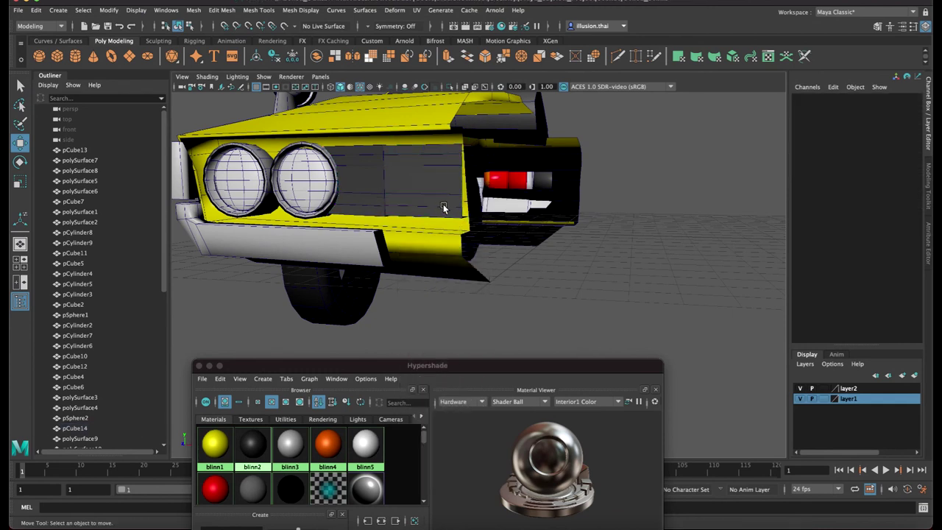
{"action": "left_click_drag", "start_coordinate": [444, 207], "coordinate": [516, 247], "text": "alt"}
{"action": "left_click", "coordinate": [519, 248]}
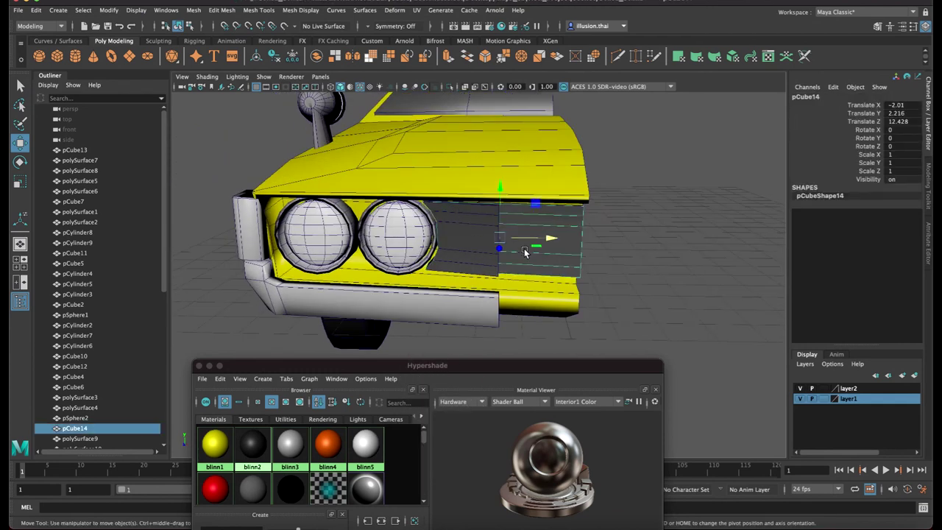
Undo back to the grouped group1 and group2 car halves
{"action": "key", "text": "ctrl+z"}
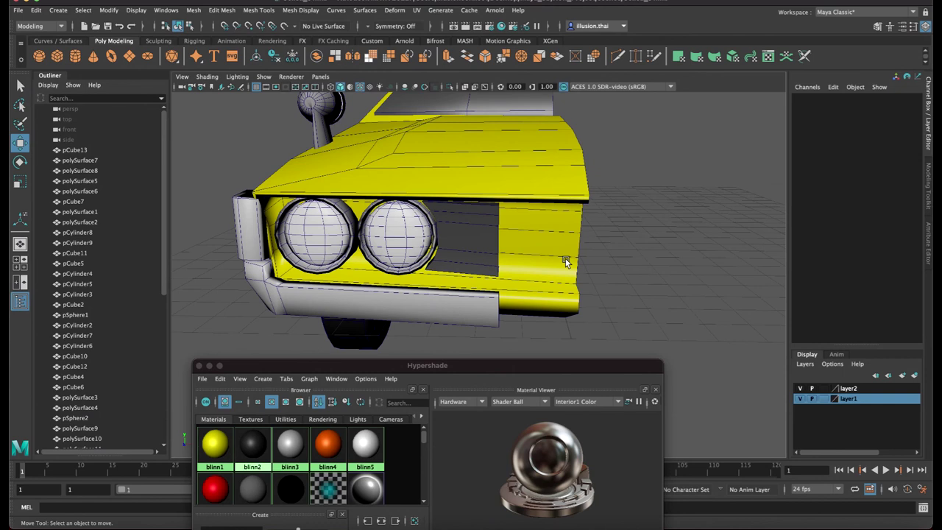
{"action": "key", "text": "ctrl+z"}
{"action": "key", "text": "ctrl+z"}
{"action": "key", "text": "ctrl+z"}
{"action": "key", "text": "ctrl+z"}
{"action": "key", "text": "ctrl+z"}
{"action": "key", "text": "ctrl+z"}
{"action": "key", "text": "ctrl+z"}
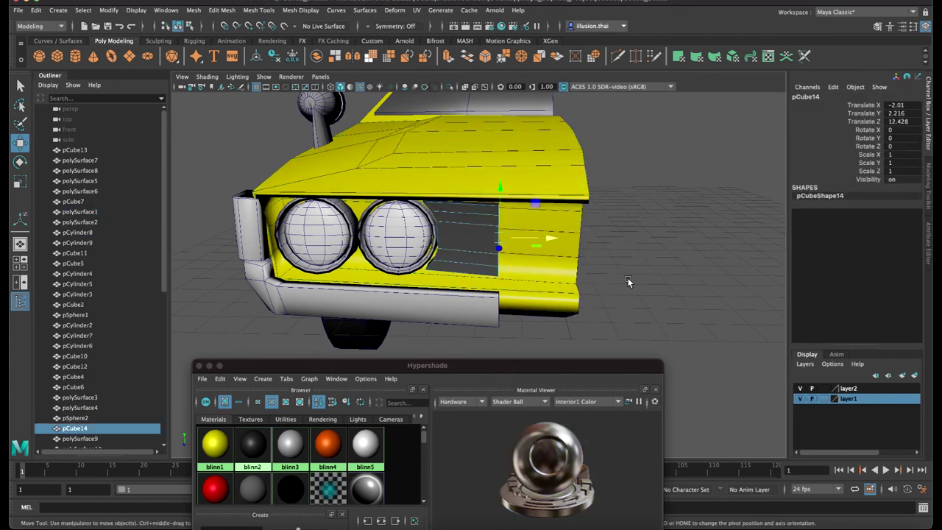
{"action": "key", "text": "ctrl+z"}
{"action": "key", "text": "ctrl+z"}
{"action": "key", "text": "ctrl+z"}
{"action": "key", "text": "ctrl+z"}
{"action": "key", "text": "ctrl+z"}
{"action": "key", "text": "ctrl+z"}
{"action": "key", "text": "ctrl+z"}
{"action": "key", "text": "ctrl+z"}
{"action": "key", "text": "ctrl+z"}
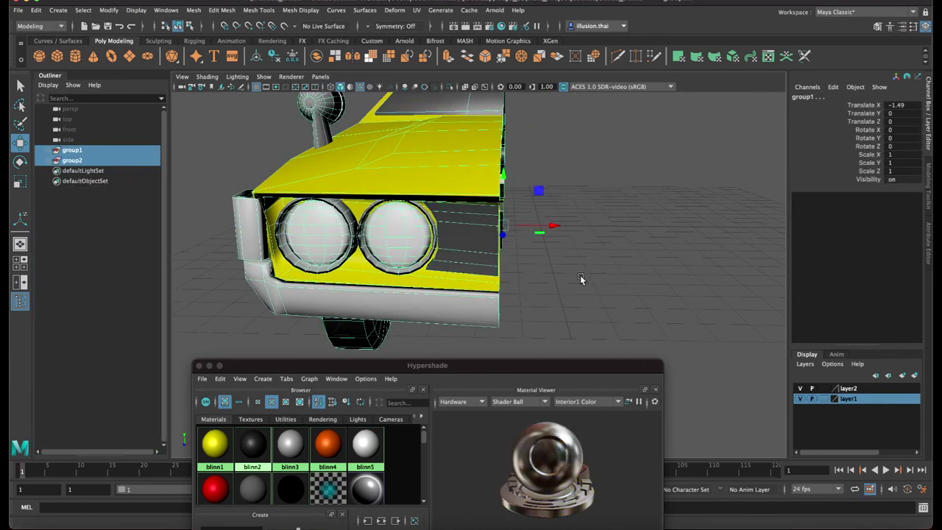
{"action": "key", "text": "ctrl+z"}
{"action": "key", "text": "ctrl+z"}
{"action": "key", "text": "ctrl+z"}
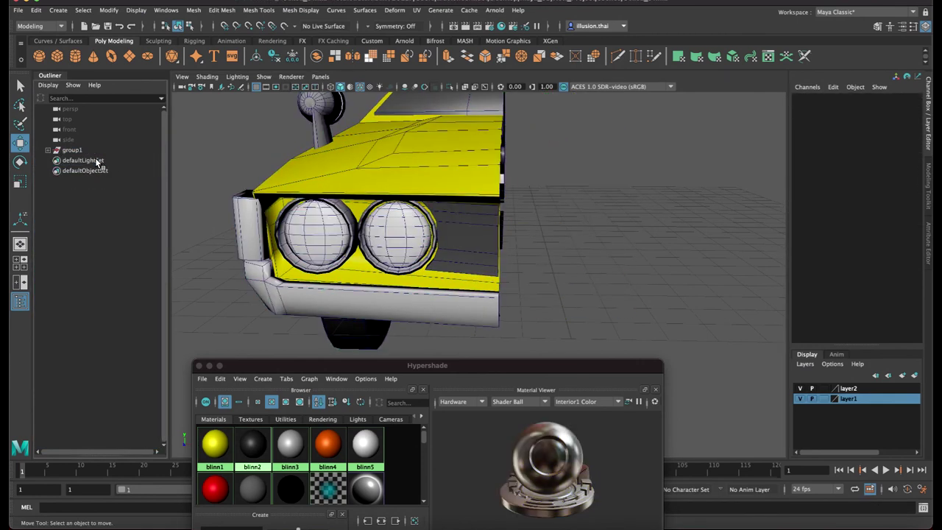
Ungroup group1 so the car parts are listed individually again
{"action": "left_click", "coordinate": [100, 151]}
{"action": "left_click", "coordinate": [35, 10]}
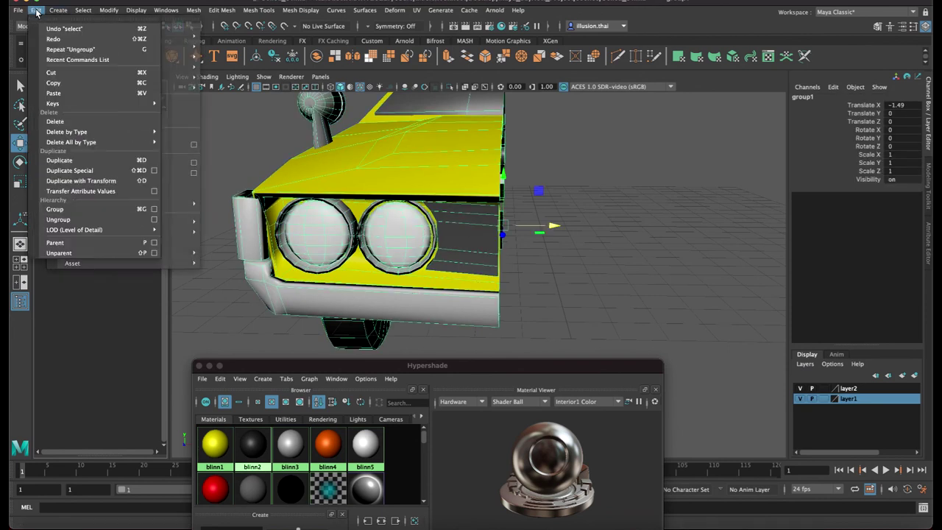
{"action": "left_click", "coordinate": [59, 219]}
In wireframe, select the hood's inner-edge vertices and push them further along X
{"action": "left_click", "coordinate": [656, 263]}
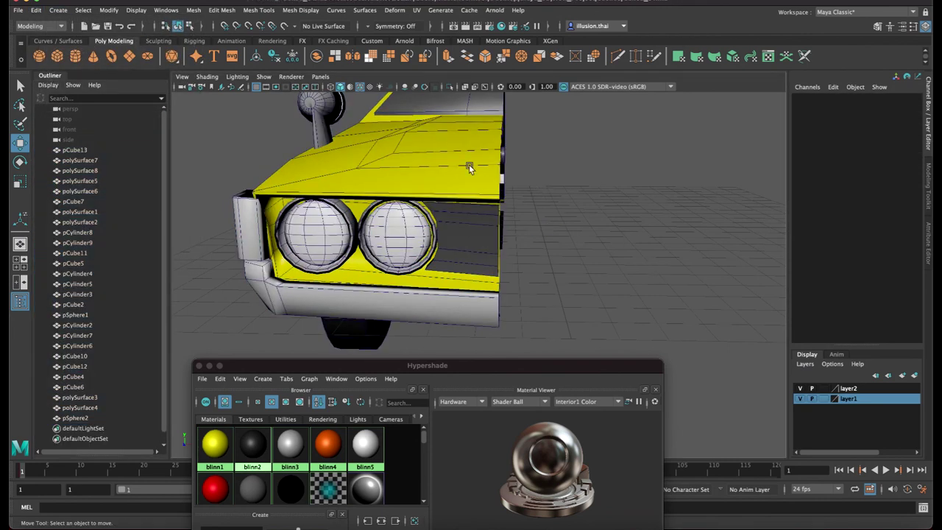
{"action": "left_click", "coordinate": [469, 165]}
{"action": "left_click_drag", "start_coordinate": [521, 209], "coordinate": [434, 164], "text": "alt"}
{"action": "right_click", "coordinate": [434, 164]}
{"action": "mouse_move", "coordinate": [606, 185]}
{"action": "left_mouse_down", "text": "alt"}
{"action": "mouse_move", "coordinate": [526, 181]}
{"action": "mouse_move", "coordinate": [530, 165]}
{"action": "left_mouse_up", "text": "alt"}
{"action": "key", "text": "4"}
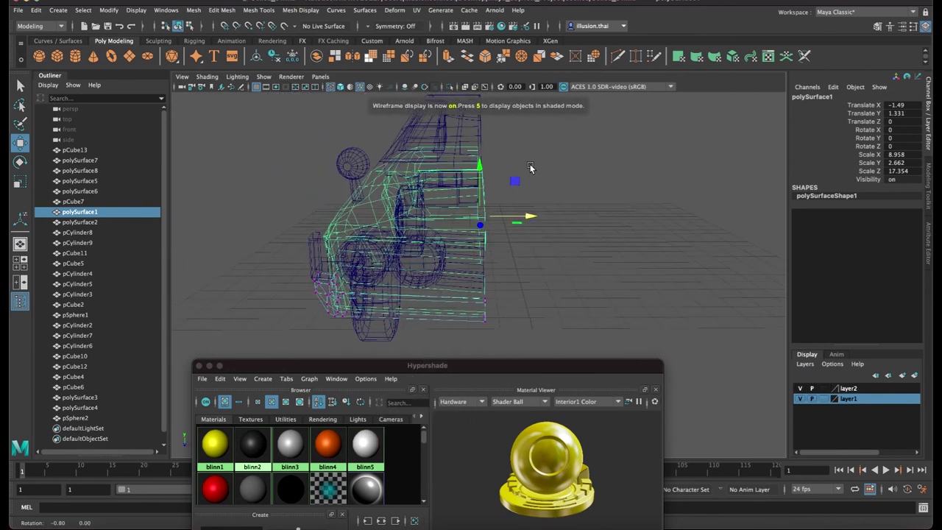
{"action": "right_click_drag", "start_coordinate": [453, 177], "coordinate": [559, 139]}
{"action": "left_click_drag", "start_coordinate": [477, 322], "coordinate": [478, 321]}
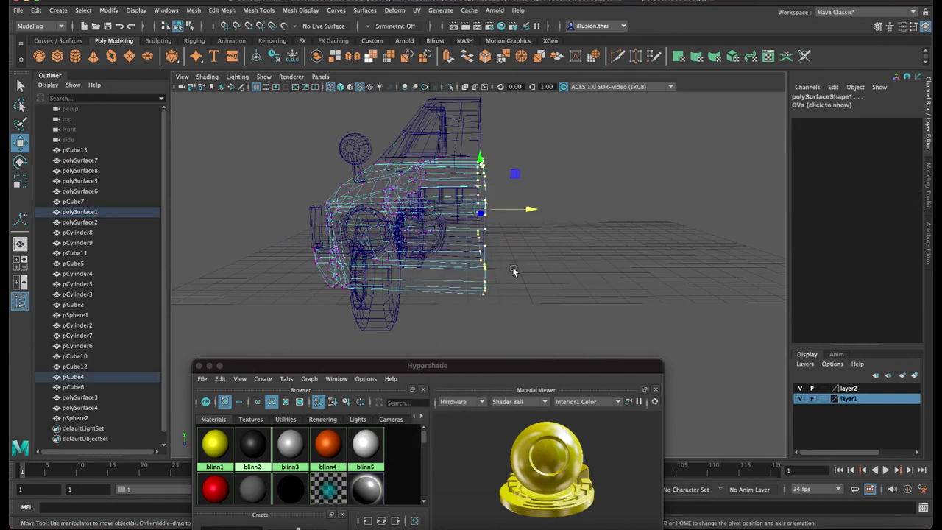
{"action": "left_click_drag", "start_coordinate": [528, 211], "coordinate": [581, 211]}
Return to object mode, select the window piece pCube11, and restore shaded display
{"action": "left_click_drag", "start_coordinate": [516, 276], "coordinate": [513, 216], "text": "alt"}
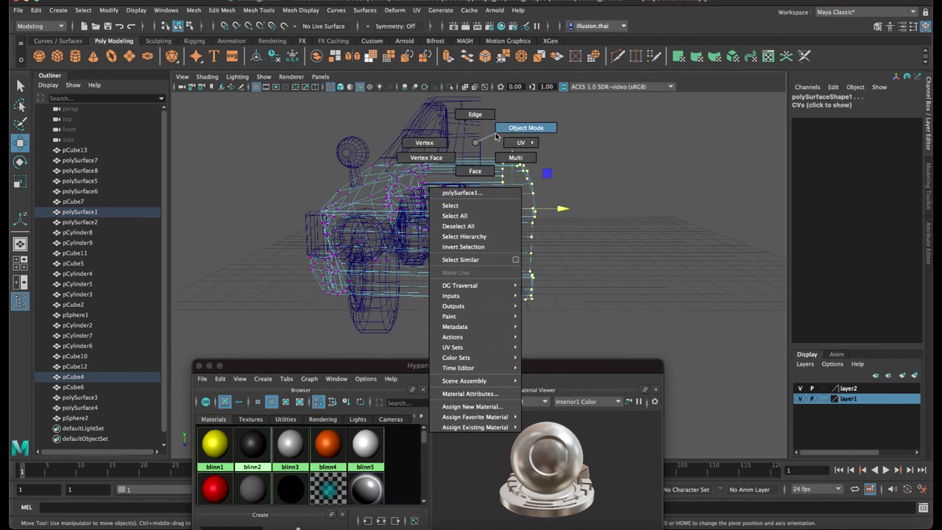
{"action": "right_click_drag", "start_coordinate": [475, 145], "coordinate": [477, 115]}
{"action": "mouse_move", "coordinate": [479, 117]}
{"action": "left_mouse_down", "text": "alt"}
{"action": "mouse_move", "coordinate": [482, 131]}
{"action": "mouse_move", "coordinate": [459, 148]}
{"action": "left_mouse_up", "text": "alt"}
{"action": "left_click", "coordinate": [482, 135]}
{"action": "key", "text": "5"}
{"action": "right_click_drag", "start_coordinate": [460, 151], "coordinate": [461, 154]}
Select the window piece pCube11 and bring up its component modes, then clear the selection
{"action": "left_click", "coordinate": [468, 220]}
{"action": "left_click", "coordinate": [486, 172]}
{"action": "left_click", "coordinate": [457, 158]}
{"action": "right_click_drag", "start_coordinate": [457, 163], "coordinate": [439, 165]}
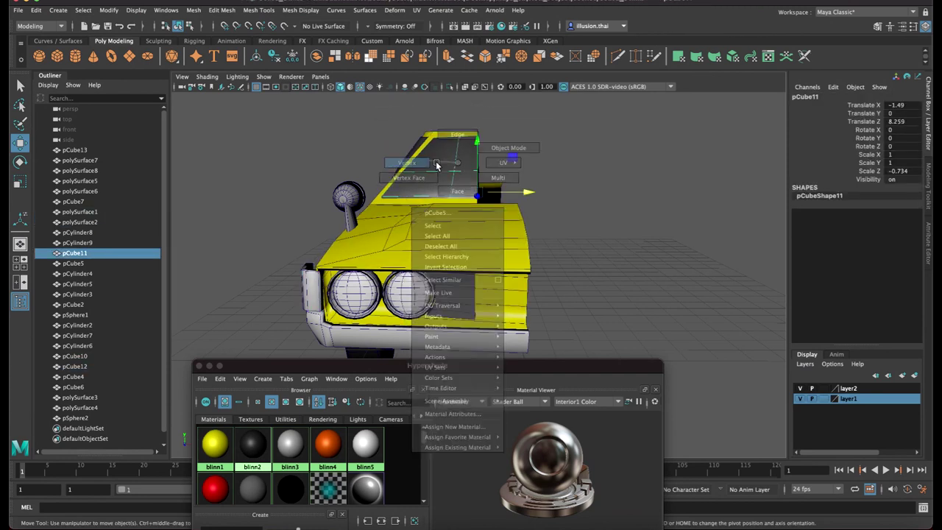
{"action": "left_click", "coordinate": [460, 169]}
{"action": "right_click", "coordinate": [461, 170]}
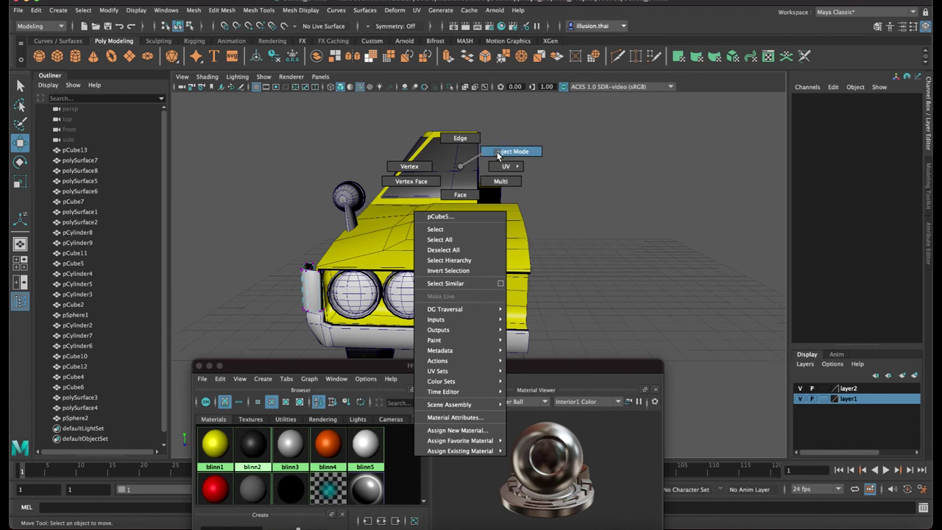
{"action": "left_click_drag", "start_coordinate": [439, 210], "coordinate": [482, 236], "text": "alt"}
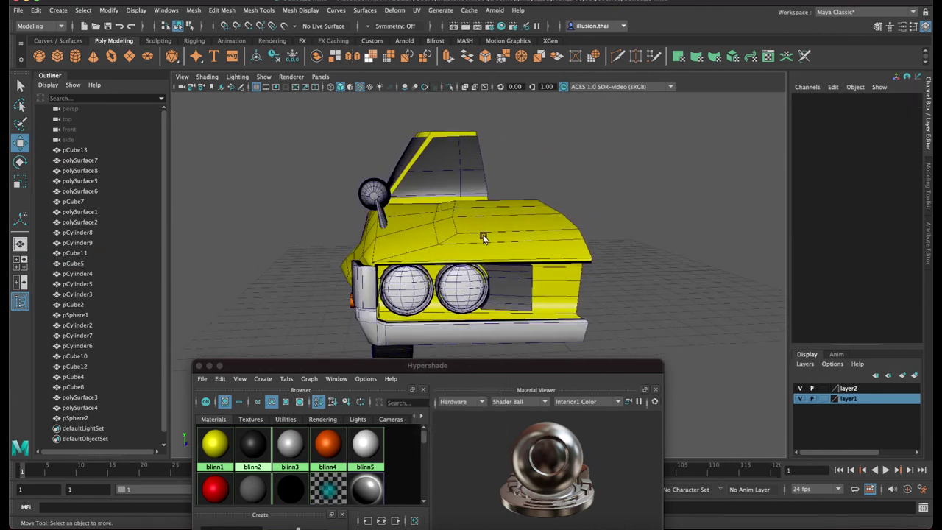
Put the grille pCube13 into vertex editing and try moving its vertices, undoing the move
{"action": "left_click", "coordinate": [508, 284]}
{"action": "left_click_drag", "start_coordinate": [508, 283], "coordinate": [465, 233], "text": "alt"}
{"action": "right_click", "coordinate": [465, 232]}
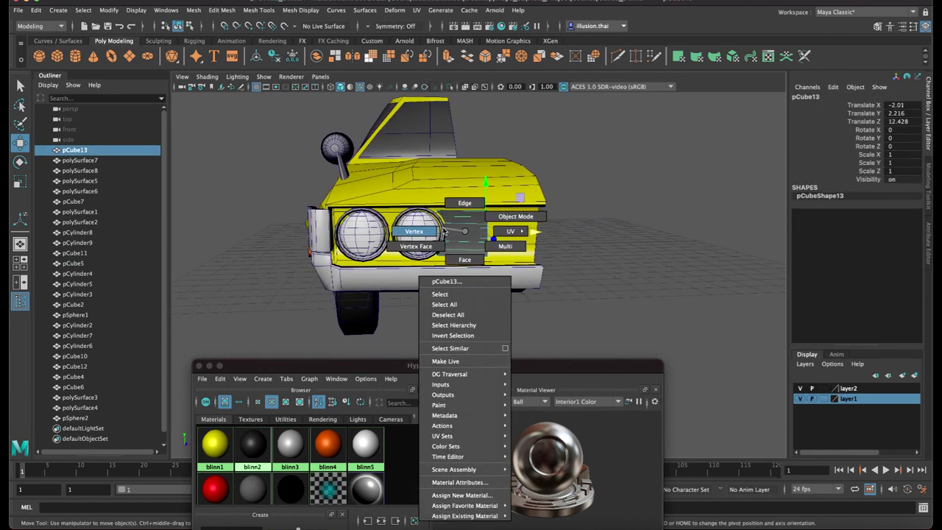
{"action": "left_click", "coordinate": [444, 232]}
{"action": "left_click", "coordinate": [528, 283]}
{"action": "key", "text": "4"}
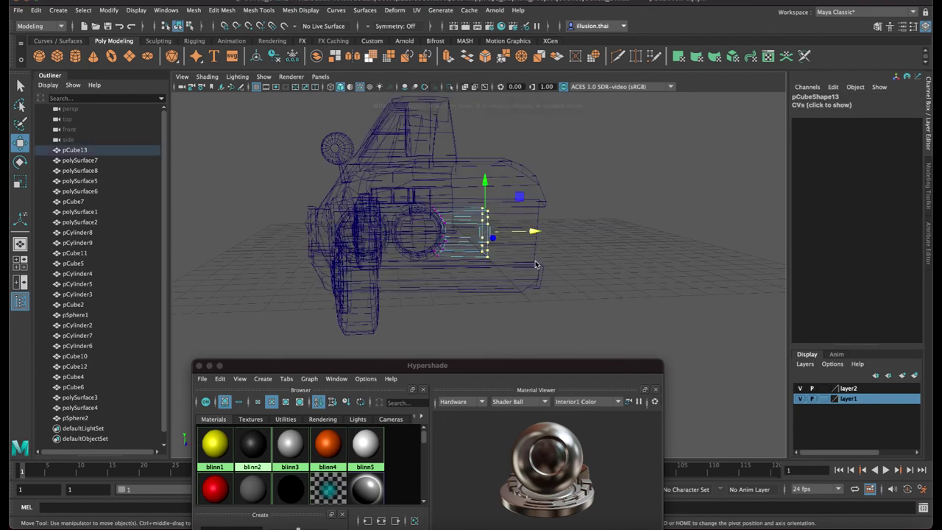
{"action": "left_click_drag", "start_coordinate": [533, 251], "coordinate": [510, 292]}
{"action": "key", "text": "ctrl+z"}
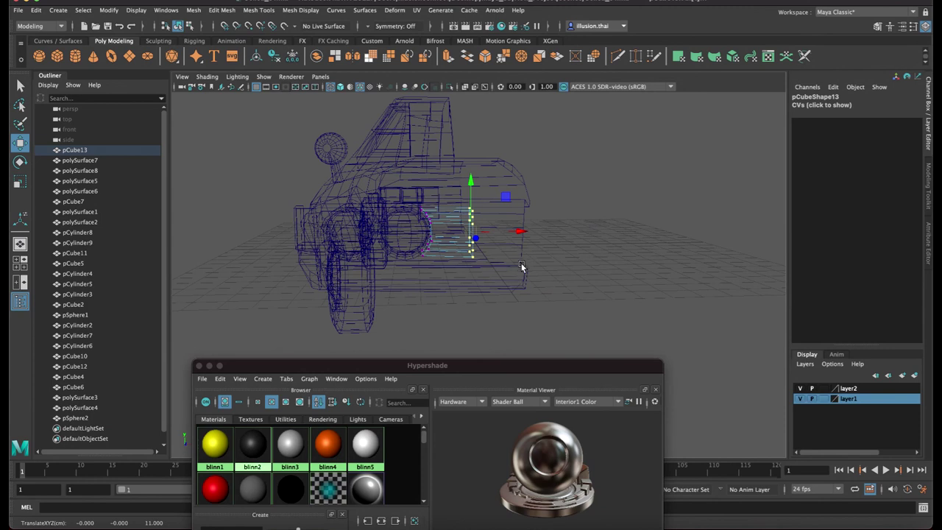
{"action": "mouse_move", "coordinate": [516, 301]}
{"action": "left_mouse_down", "text": "alt"}
{"action": "mouse_move", "coordinate": [502, 305]}
{"action": "mouse_move", "coordinate": [513, 201]}
{"action": "mouse_move", "coordinate": [529, 230]}
{"action": "left_mouse_up", "text": "alt"}
{"action": "key", "text": "5"}
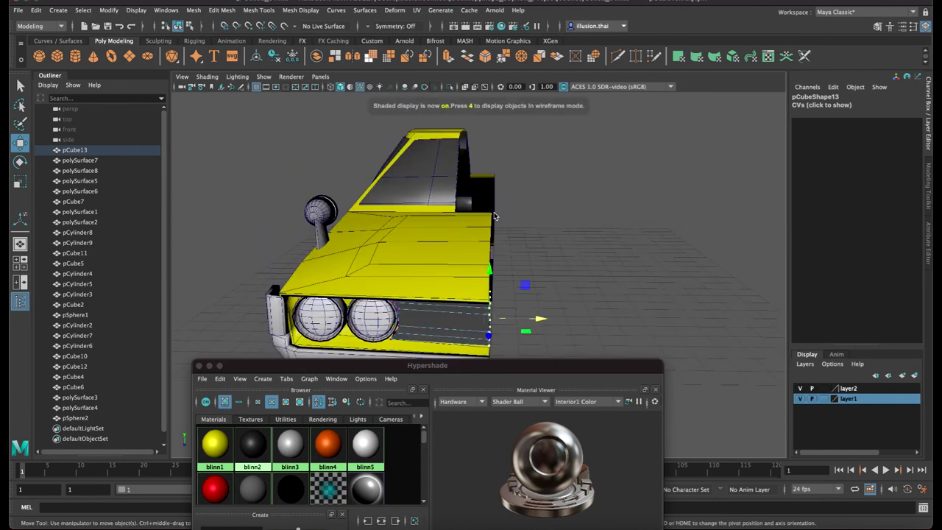
Slide the hood piece's inner corner vertex along X to the centre line
{"action": "left_click", "coordinate": [438, 169]}
{"action": "right_click", "coordinate": [428, 165]}
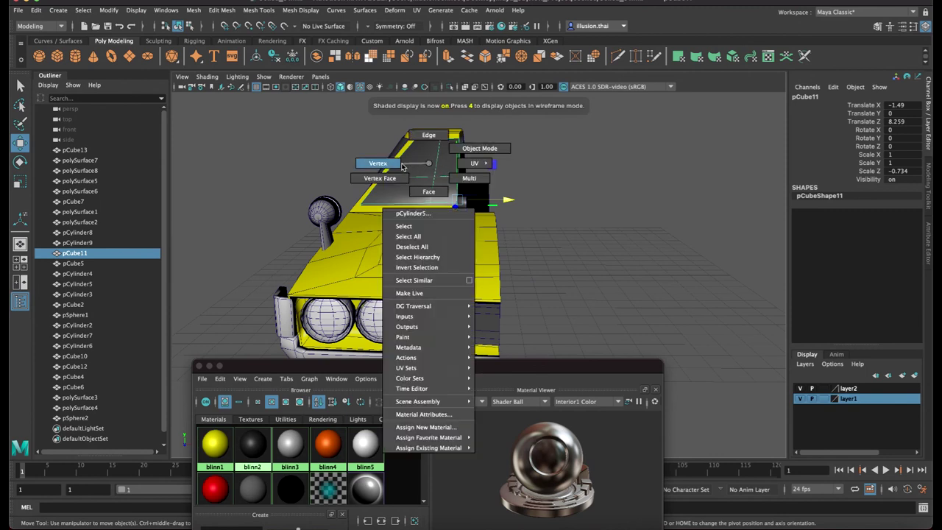
{"action": "left_click_drag", "start_coordinate": [430, 165], "coordinate": [449, 156], "text": "alt"}
{"action": "right_click_drag", "start_coordinate": [427, 165], "coordinate": [410, 164]}
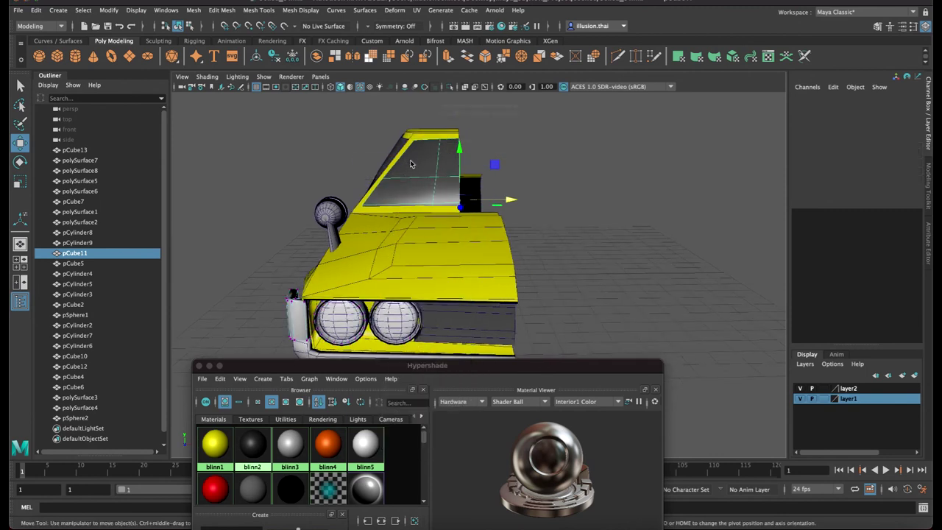
{"action": "left_click", "coordinate": [410, 163]}
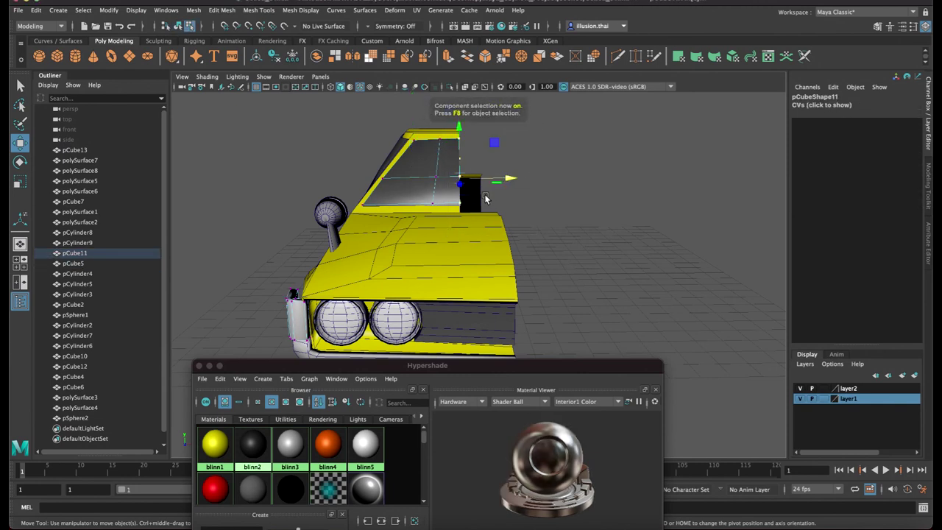
{"action": "left_click", "coordinate": [510, 178]}
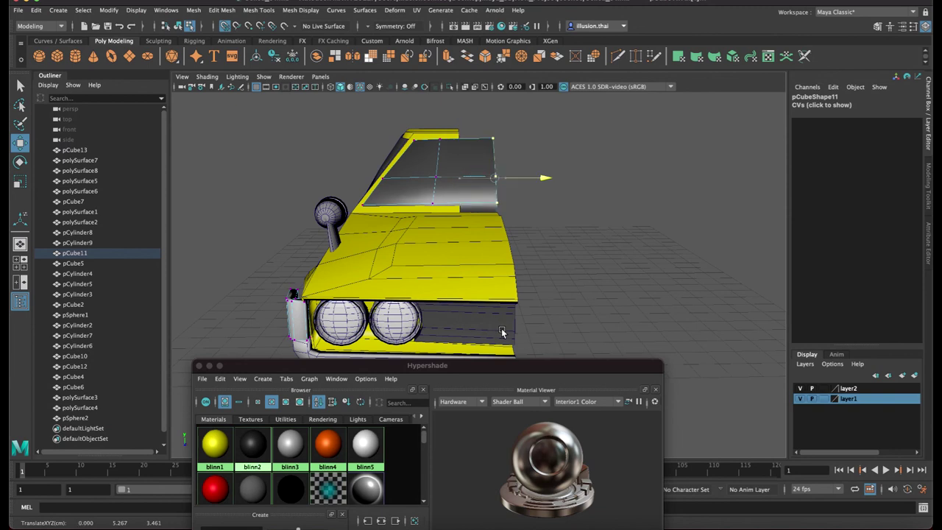
{"action": "left_click_drag", "start_coordinate": [501, 332], "coordinate": [498, 317], "text": "alt"}
{"action": "left_click", "coordinate": [471, 118]}
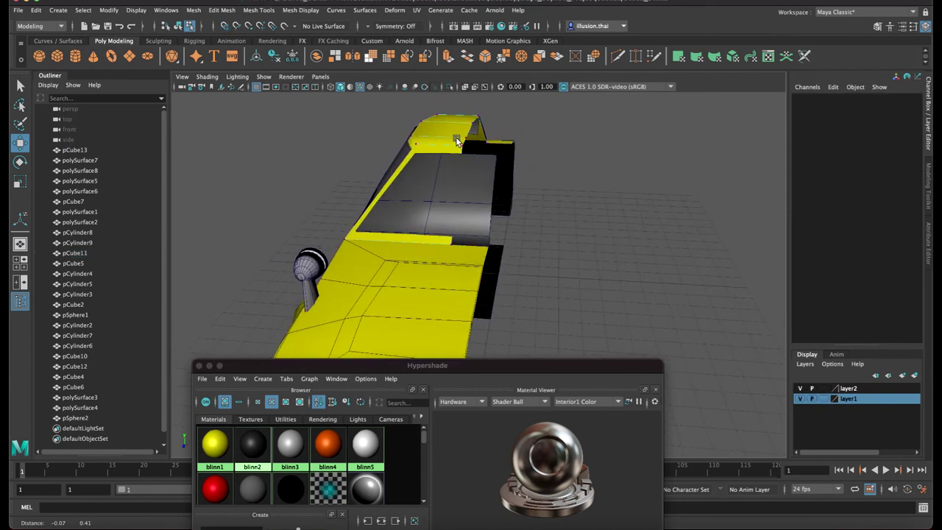
Slide the roof piece's inner corner vertex to the centre line
{"action": "left_click_drag", "start_coordinate": [471, 118], "coordinate": [543, 120], "text": "alt"}
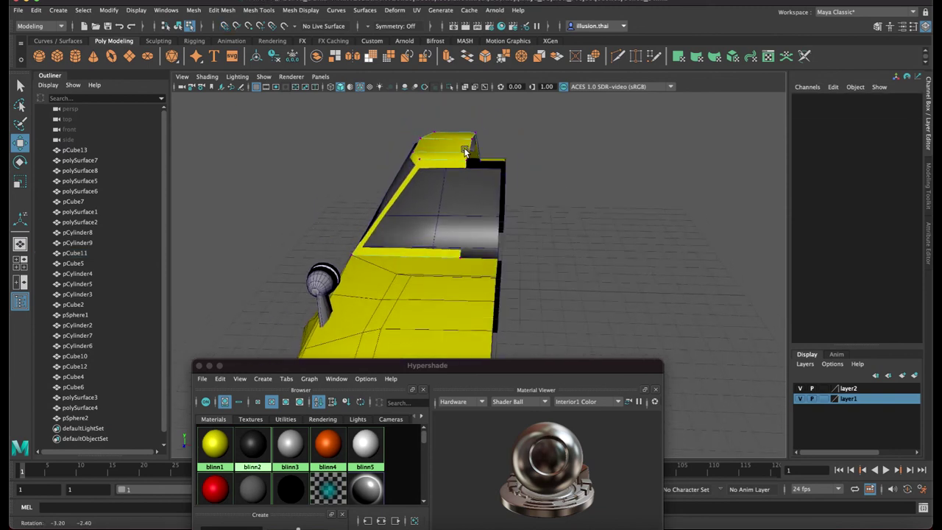
{"action": "left_click", "coordinate": [452, 306]}
{"action": "key", "text": "4"}
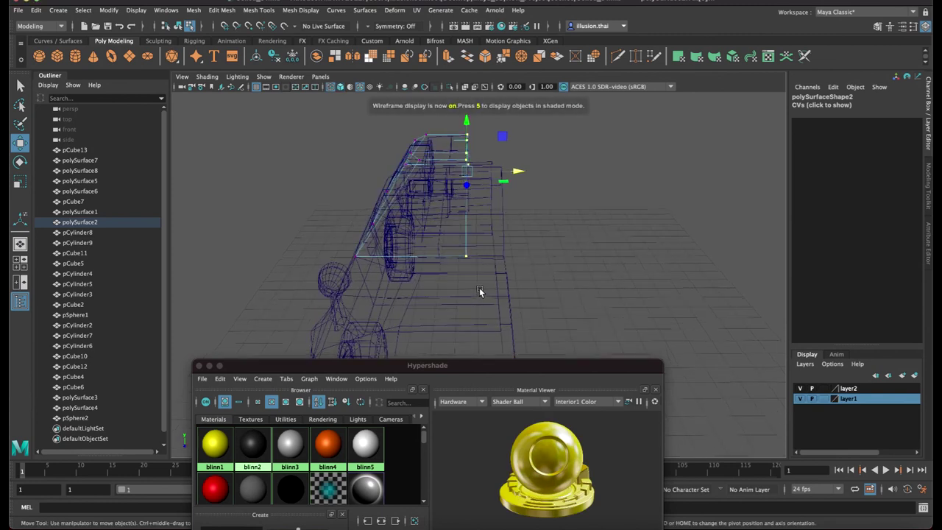
{"action": "key", "text": "5"}
{"action": "left_click_drag", "start_coordinate": [517, 175], "coordinate": [508, 187]}
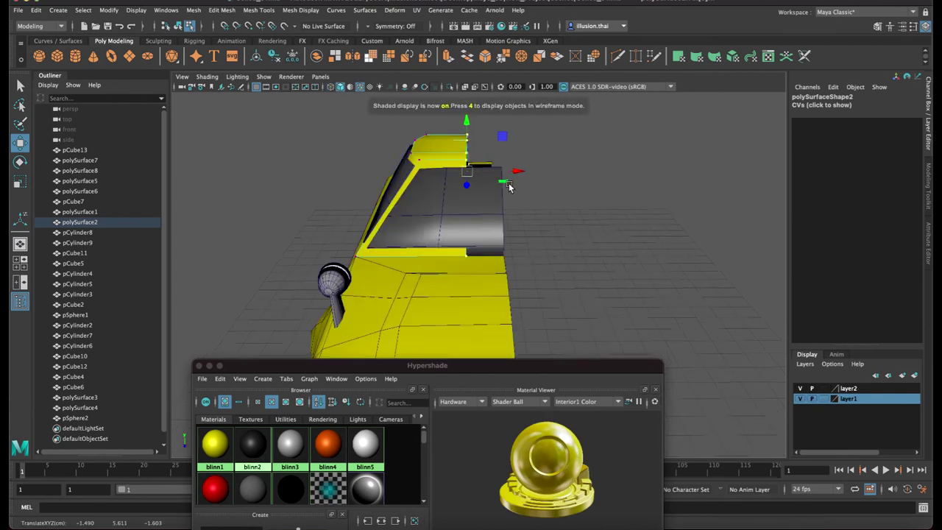
{"action": "middle_click_drag", "start_coordinate": [481, 310], "coordinate": [503, 333]}
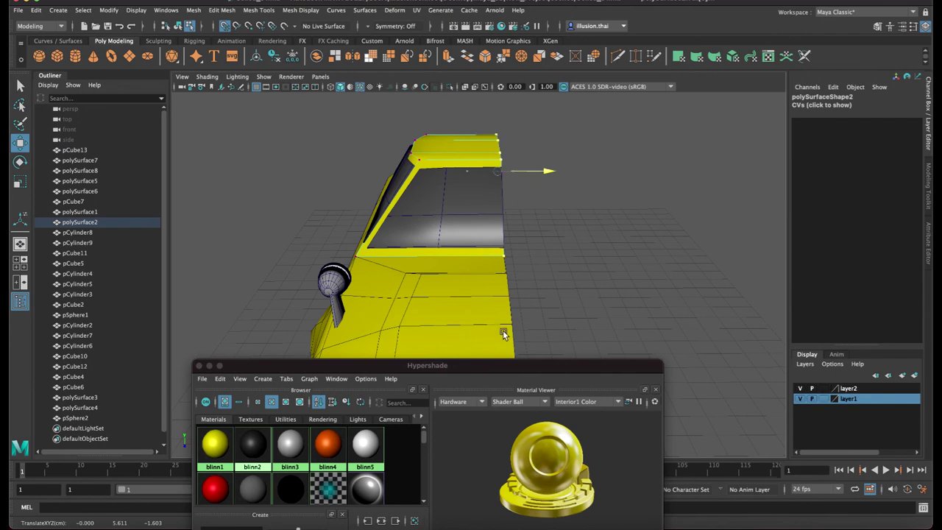
{"action": "mouse_move", "coordinate": [507, 300]}
{"action": "left_mouse_down", "text": "alt"}
{"action": "mouse_move", "coordinate": [447, 277]}
{"action": "mouse_move", "coordinate": [405, 277]}
{"action": "mouse_move", "coordinate": [457, 278]}
{"action": "mouse_move", "coordinate": [515, 239]}
{"action": "left_mouse_up", "text": "alt"}
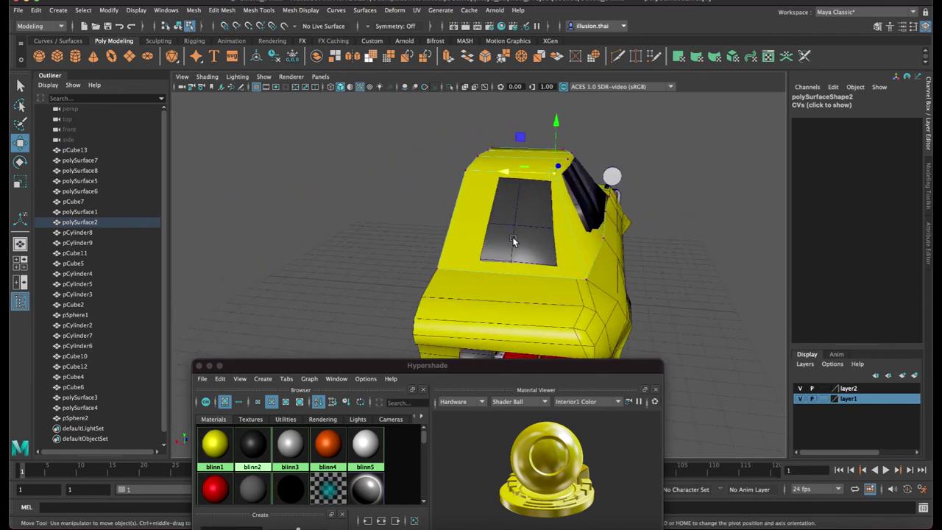
Return to object mode and nudge the rear window piece sideways
{"action": "right_click", "coordinate": [516, 239]}
{"action": "left_click", "coordinate": [565, 226]}
{"action": "left_click", "coordinate": [524, 251]}
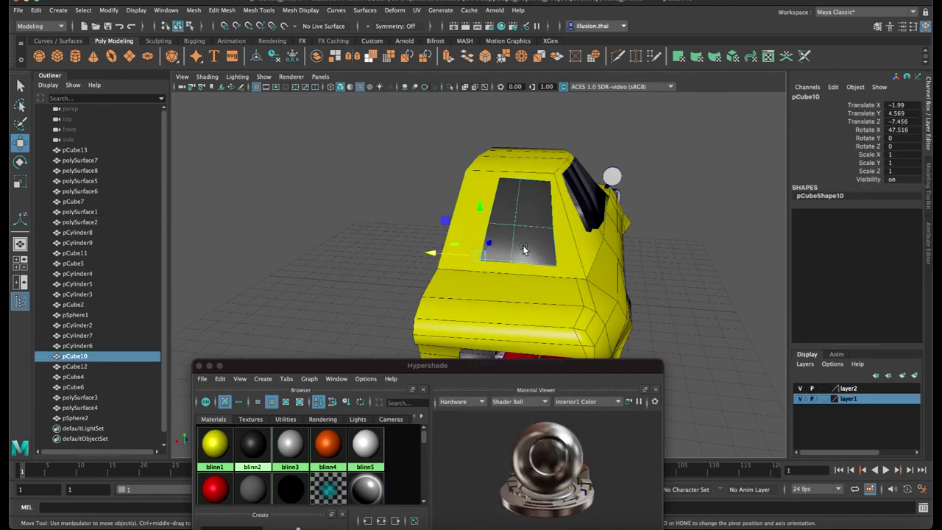
{"action": "key", "text": "F8"}
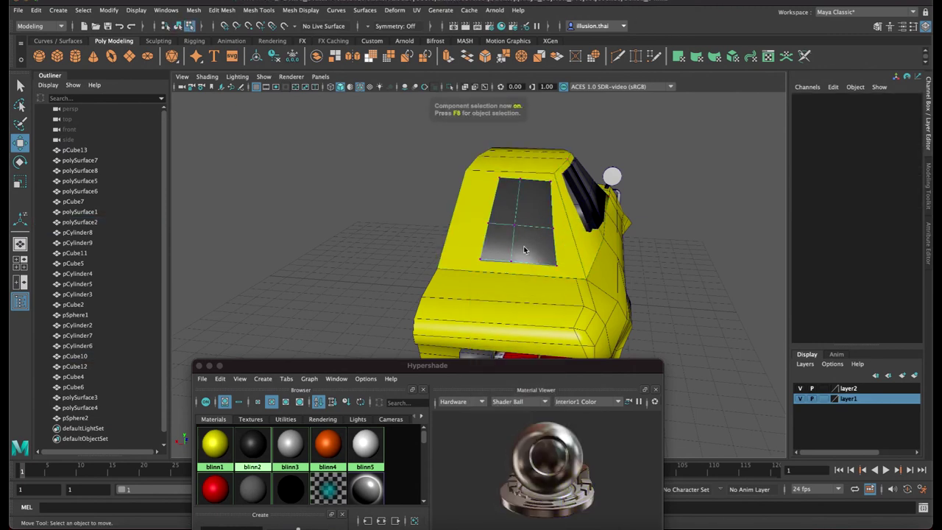
{"action": "left_click_drag", "start_coordinate": [520, 247], "coordinate": [513, 228], "text": "alt"}
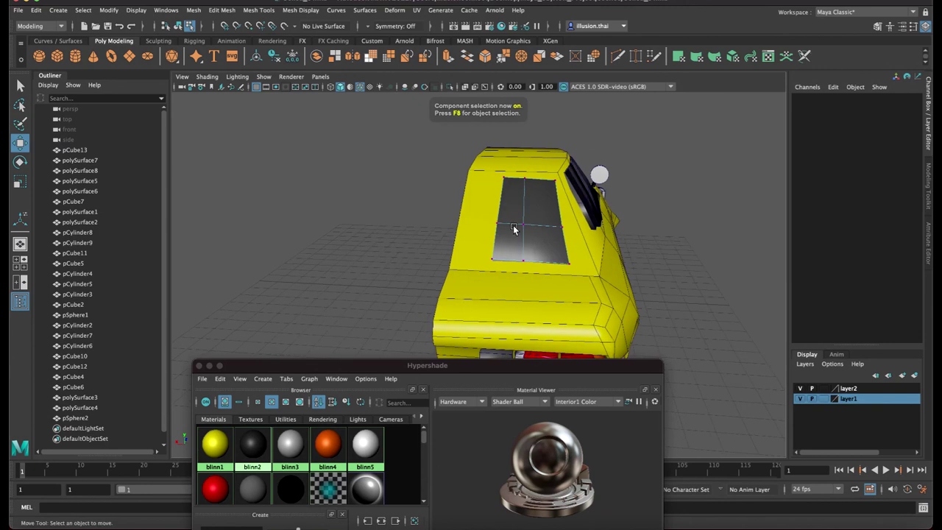
{"action": "left_click", "coordinate": [516, 247]}
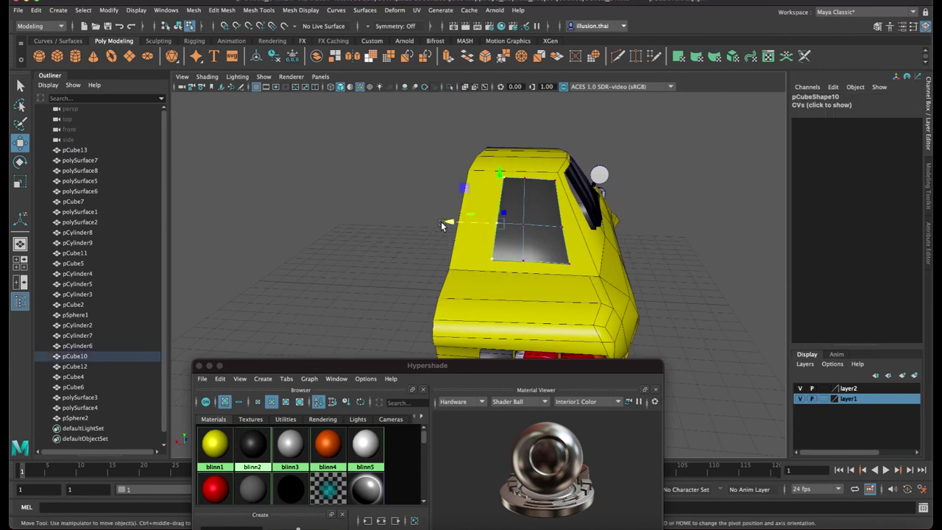
{"action": "left_click_drag", "start_coordinate": [452, 226], "coordinate": [458, 309]}
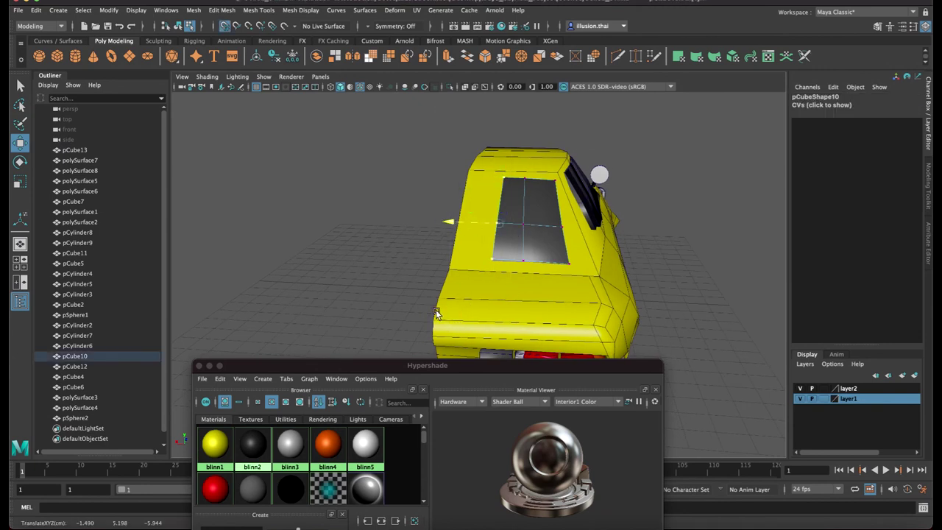
{"action": "mouse_move", "coordinate": [482, 312]}
{"action": "left_mouse_down", "text": "alt"}
{"action": "mouse_move", "coordinate": [531, 315]}
{"action": "mouse_move", "coordinate": [469, 213]}
{"action": "left_mouse_up", "text": "alt"}
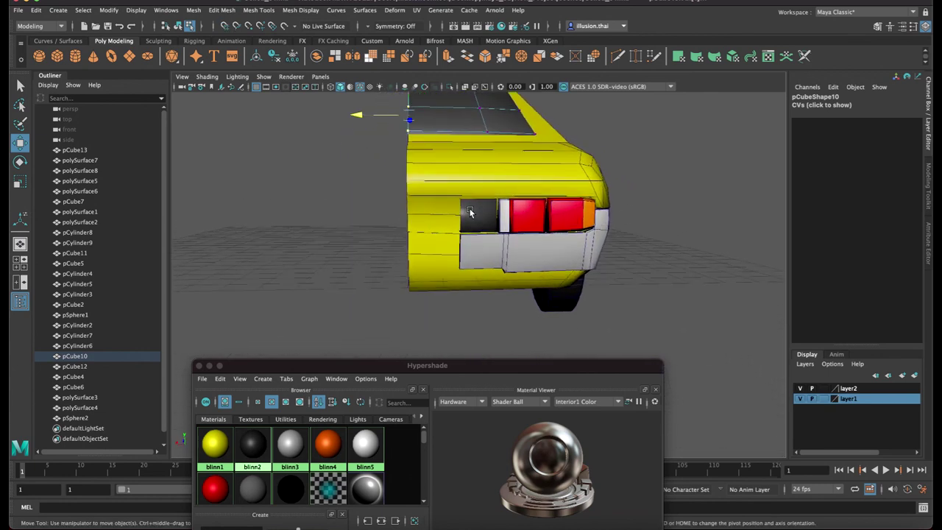
{"action": "left_click", "coordinate": [470, 213]}
Slide the yellow rear panel and grey rear bumper inward to the centre line
{"action": "left_click", "coordinate": [478, 272]}
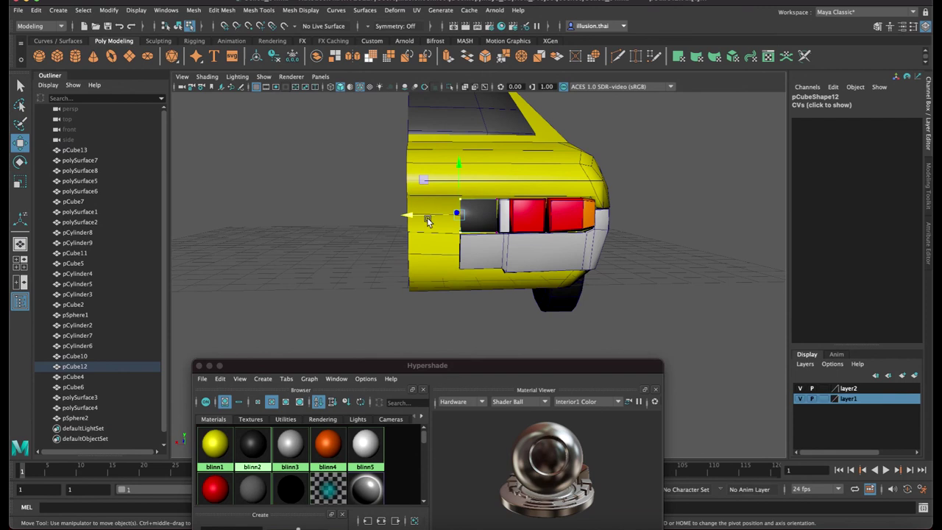
{"action": "middle_click_drag", "start_coordinate": [436, 287], "coordinate": [409, 288]}
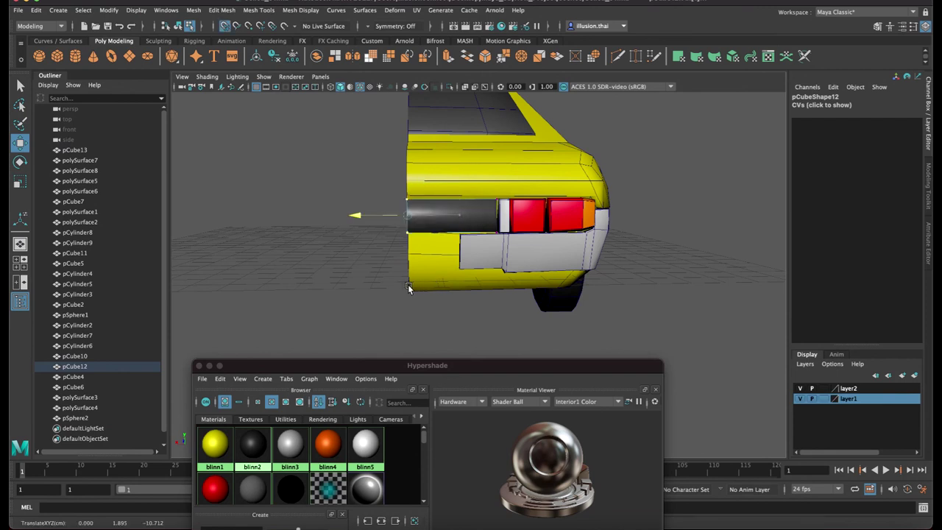
{"action": "left_click", "coordinate": [468, 253]}
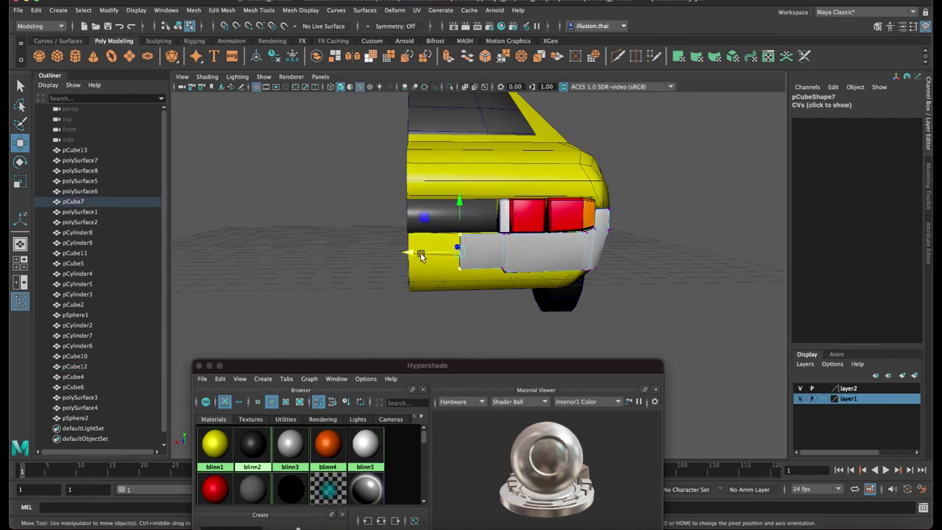
{"action": "mouse_move", "coordinate": [421, 255]}
{"action": "left_mouse_down"}
{"action": "mouse_move", "coordinate": [415, 310]}
{"action": "mouse_move", "coordinate": [398, 309]}
{"action": "mouse_move", "coordinate": [589, 210]}
{"action": "left_mouse_up"}
Select all car pieces, group and duplicate them, and mirror the copy with Scale X -1
{"action": "right_click_drag", "start_coordinate": [590, 210], "coordinate": [628, 195]}
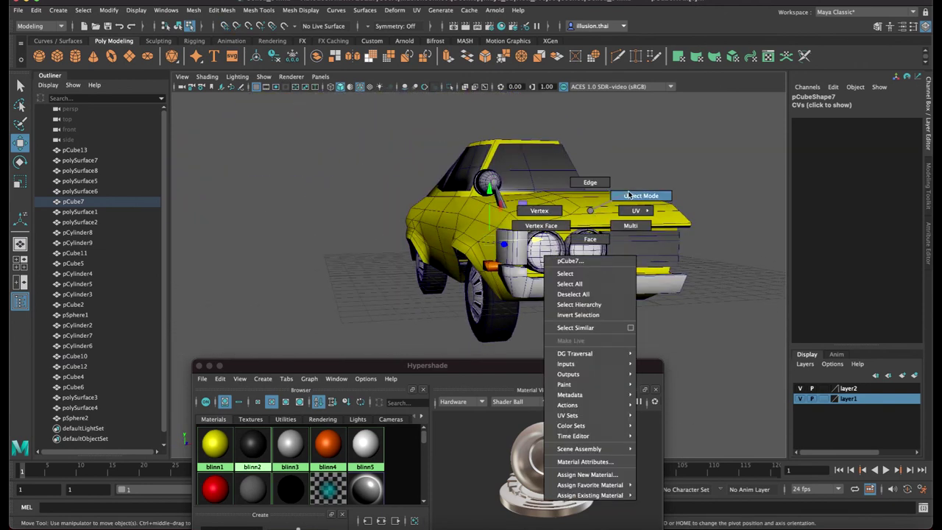
{"action": "left_click_drag", "start_coordinate": [627, 195], "coordinate": [508, 274], "text": "alt"}
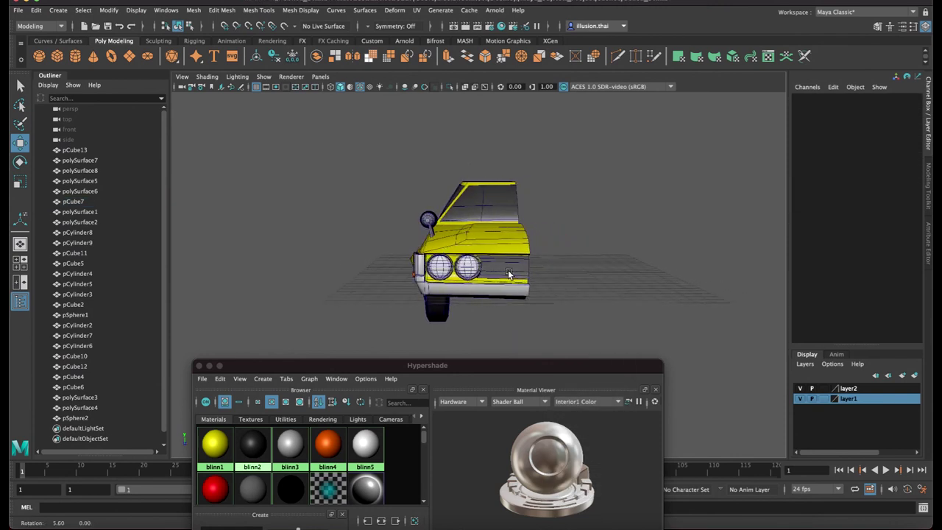
{"action": "right_click_drag", "start_coordinate": [501, 242], "coordinate": [500, 237]}
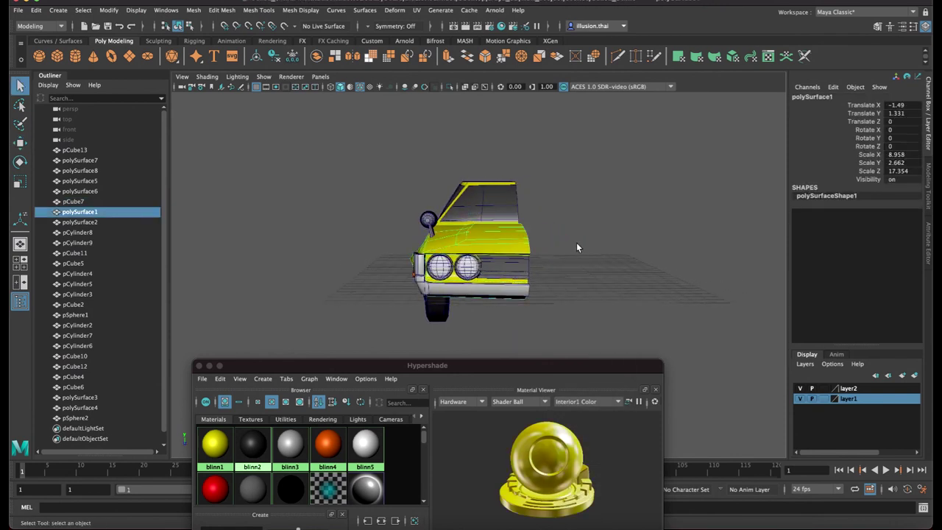
{"action": "left_click_drag", "start_coordinate": [570, 265], "coordinate": [539, 259], "text": "alt"}
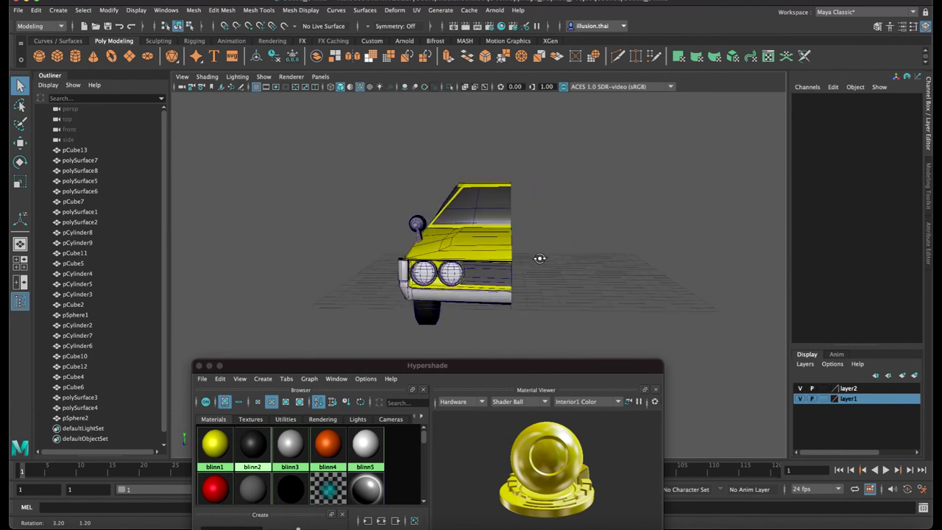
{"action": "key", "text": "ctrl+shift+a"}
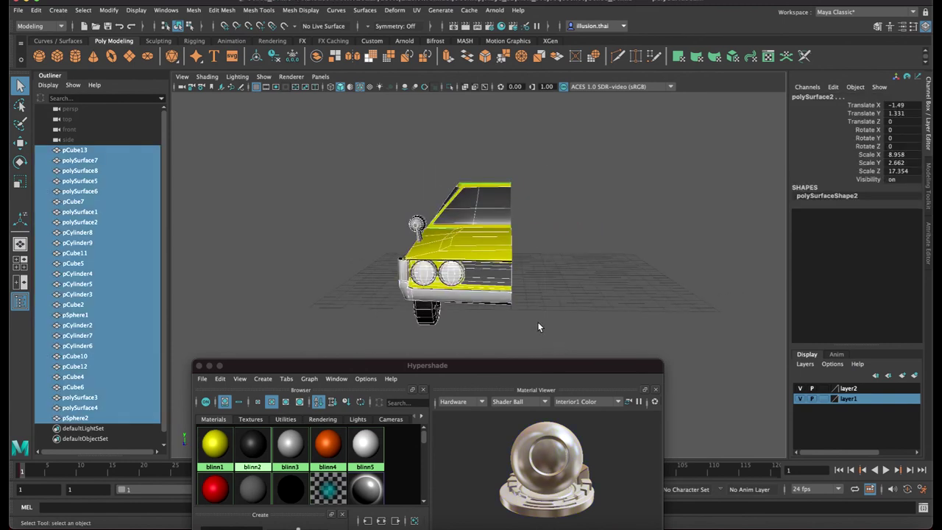
{"action": "key", "text": "ctrl+g"}
{"action": "key", "text": "ctrl+g"}
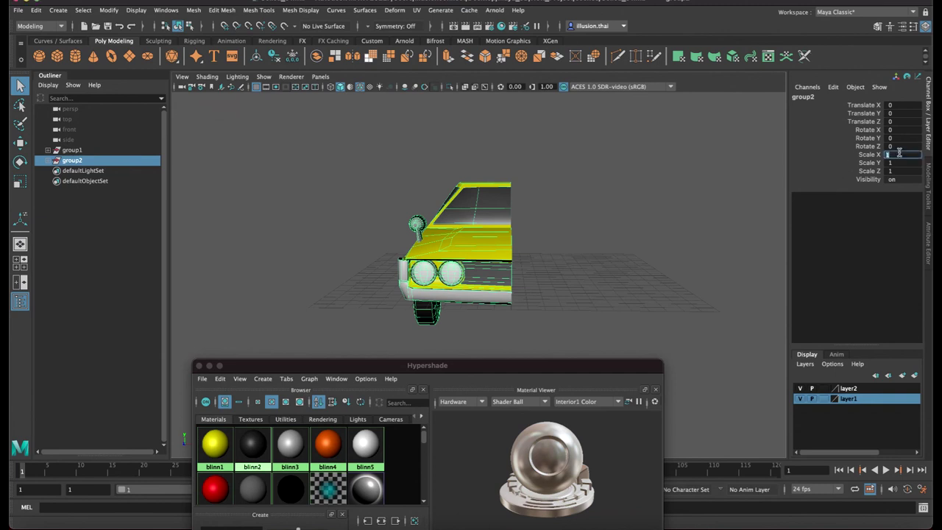
{"action": "key", "text": "Return"}
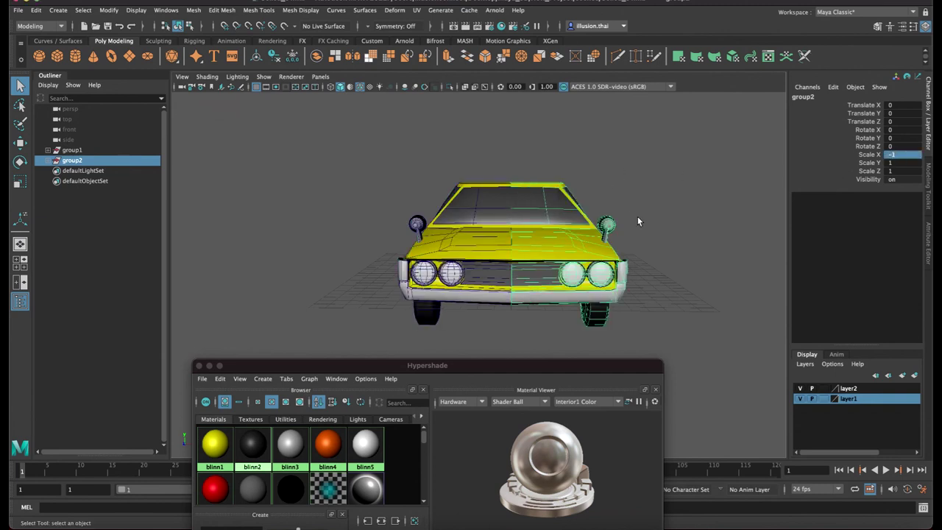
{"action": "left_click", "coordinate": [637, 216]}
{"action": "mouse_move", "coordinate": [631, 213]}
{"action": "left_mouse_down", "text": "alt"}
{"action": "mouse_move", "coordinate": [490, 213]}
{"action": "mouse_move", "coordinate": [544, 236]}
{"action": "mouse_move", "coordinate": [518, 233]}
{"action": "mouse_move", "coordinate": [589, 202]}
{"action": "left_mouse_up", "text": "alt"}
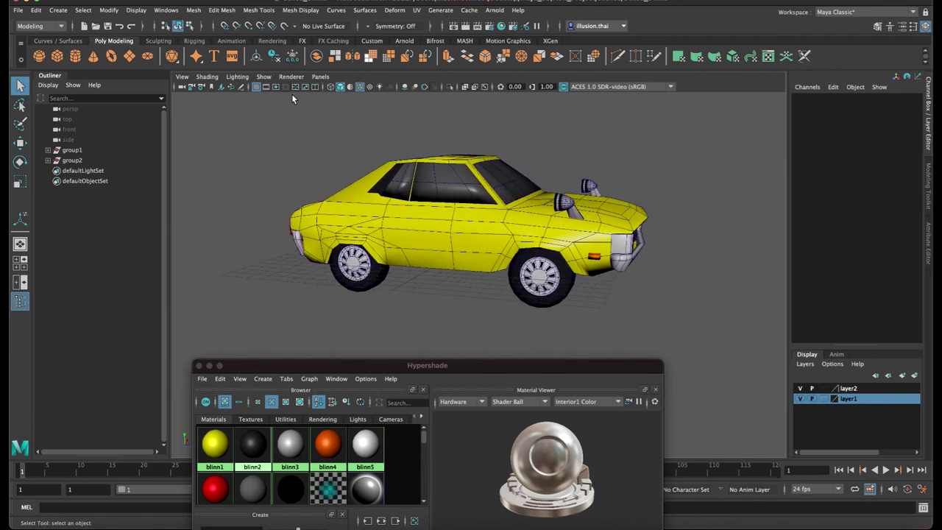
Select both side mirrors and assign them the dark blinn2 material
{"action": "left_click", "coordinate": [359, 87]}
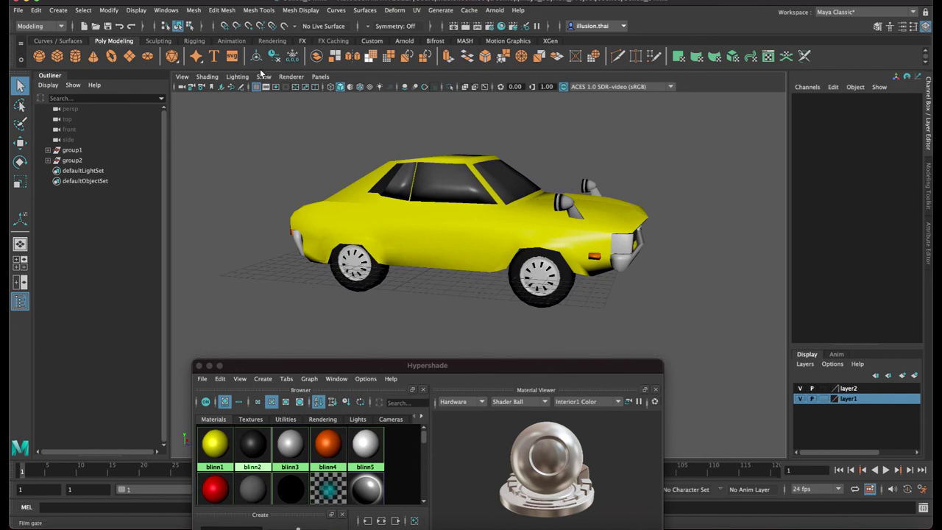
{"action": "scroll", "coordinate": [289, 154], "scroll_direction": "up", "scroll_amount": 5}
{"action": "scroll", "coordinate": [485, 150], "scroll_direction": "up", "scroll_amount": 5}
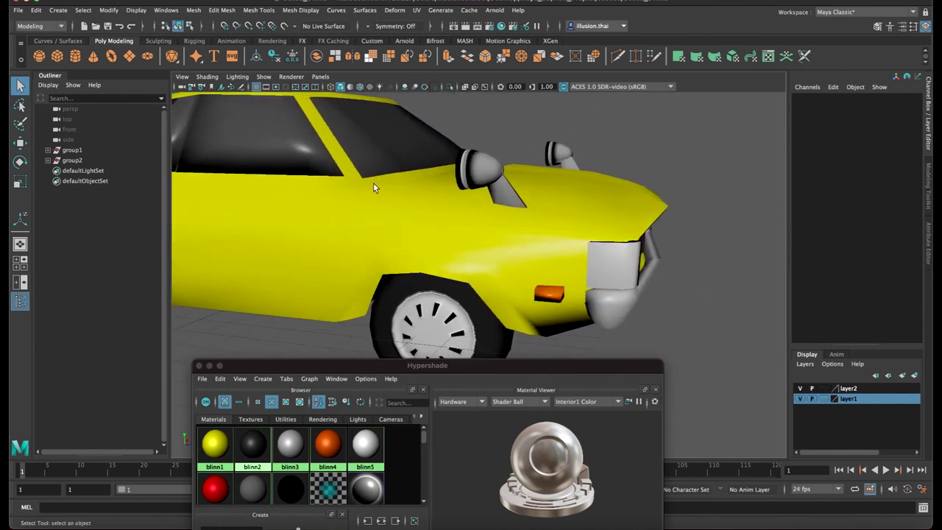
{"action": "left_click_drag", "start_coordinate": [373, 187], "coordinate": [345, 194], "text": "alt"}
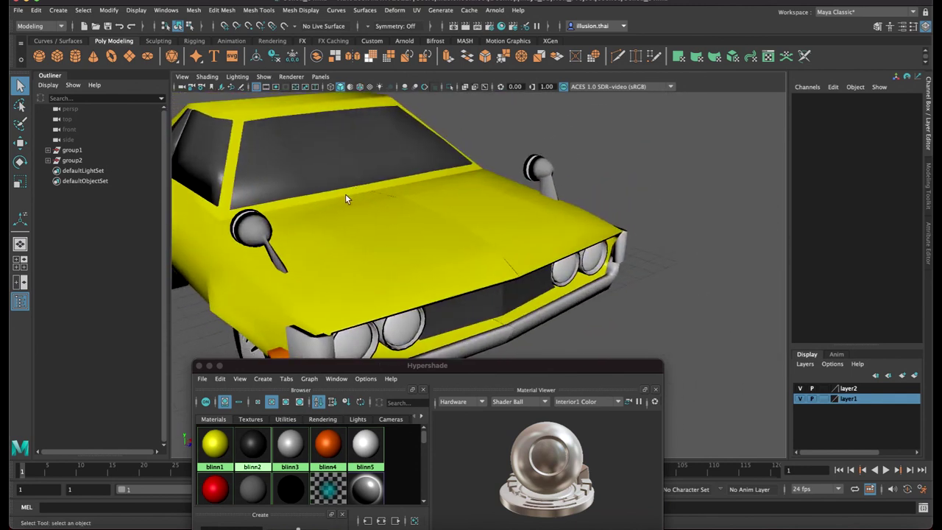
{"action": "left_click", "coordinate": [250, 228]}
{"action": "left_click", "coordinate": [541, 169], "text": "shift"}
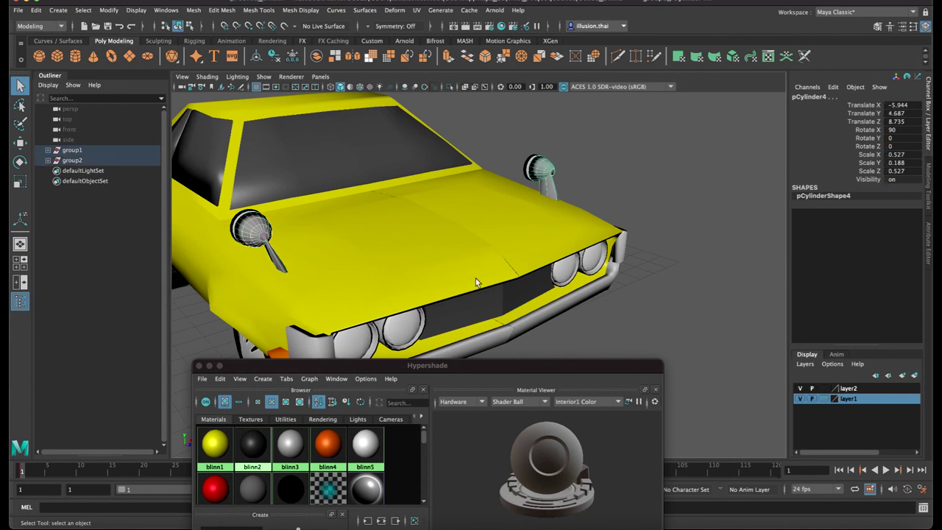
{"action": "right_click", "coordinate": [250, 440]}
{"action": "left_click", "coordinate": [257, 386]}
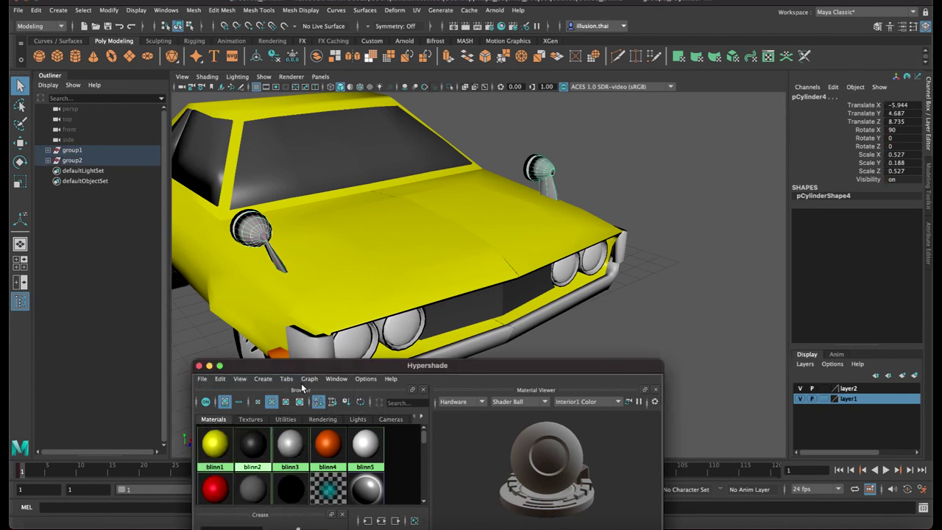
{"action": "left_click_drag", "start_coordinate": [459, 368], "coordinate": [456, 358]}
Reselect both mirrors from the side and reapply the blinn2 assignment
{"action": "left_click", "coordinate": [488, 346]}
{"action": "left_click_drag", "start_coordinate": [599, 284], "coordinate": [474, 265], "text": "alt"}
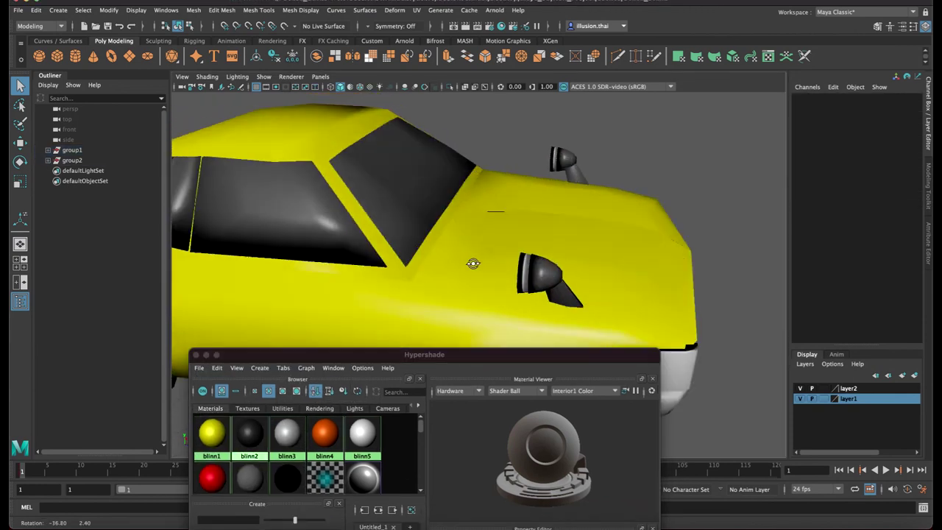
{"action": "scroll", "coordinate": [566, 268], "scroll_direction": "up", "scroll_amount": 3}
{"action": "left_click", "coordinate": [567, 268]}
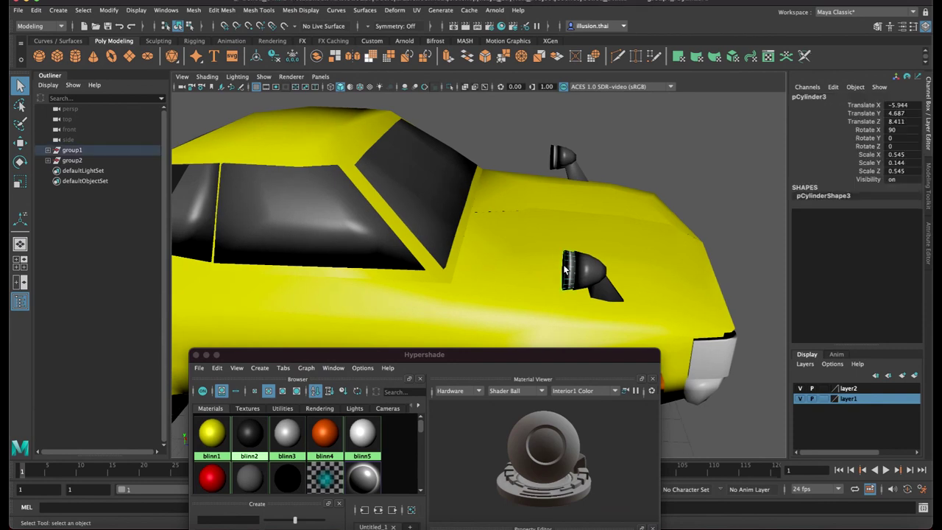
{"action": "left_click", "coordinate": [553, 160], "text": "shift"}
{"action": "right_click_drag", "start_coordinate": [284, 424], "coordinate": [288, 379]}
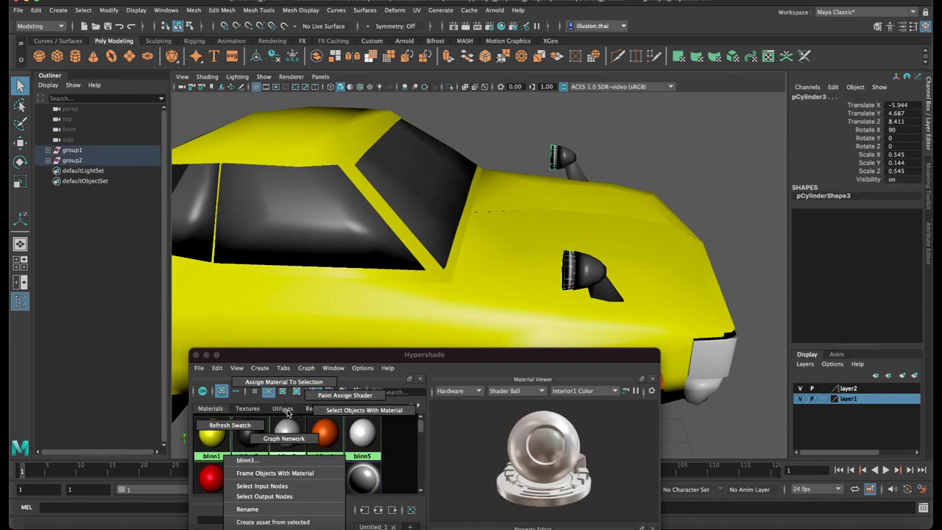
{"action": "left_click", "coordinate": [680, 152]}
Inspect the car from several angles, close the Hypershade, and save as Celica_01.mb
{"action": "mouse_move", "coordinate": [605, 187]}
{"action": "left_mouse_down", "text": "alt"}
{"action": "mouse_move", "coordinate": [574, 191]}
{"action": "mouse_move", "coordinate": [447, 148]}
{"action": "mouse_move", "coordinate": [419, 165]}
{"action": "mouse_move", "coordinate": [451, 197]}
{"action": "left_mouse_up", "text": "alt"}
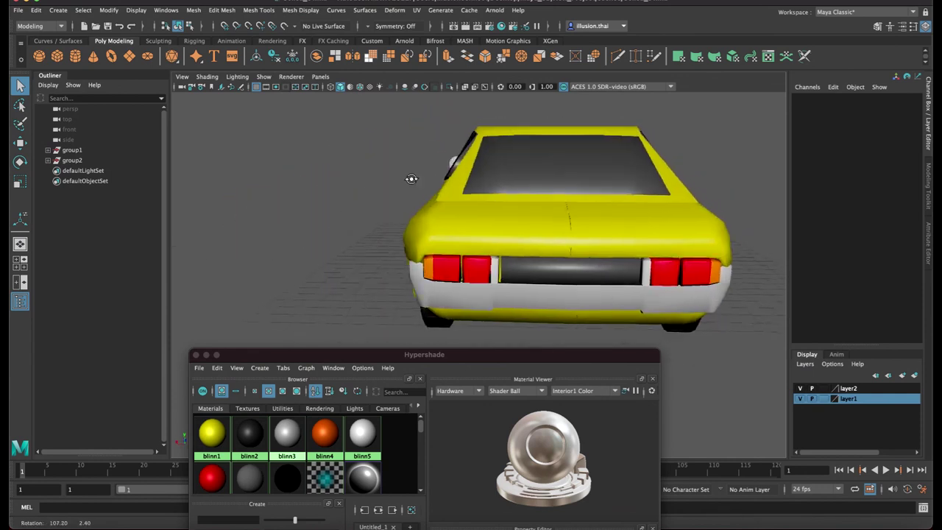
{"action": "mouse_move", "coordinate": [444, 197]}
{"action": "left_mouse_down", "text": "alt"}
{"action": "mouse_move", "coordinate": [524, 242]}
{"action": "mouse_move", "coordinate": [514, 240]}
{"action": "left_mouse_up", "text": "alt"}
{"action": "left_click", "coordinate": [525, 237]}
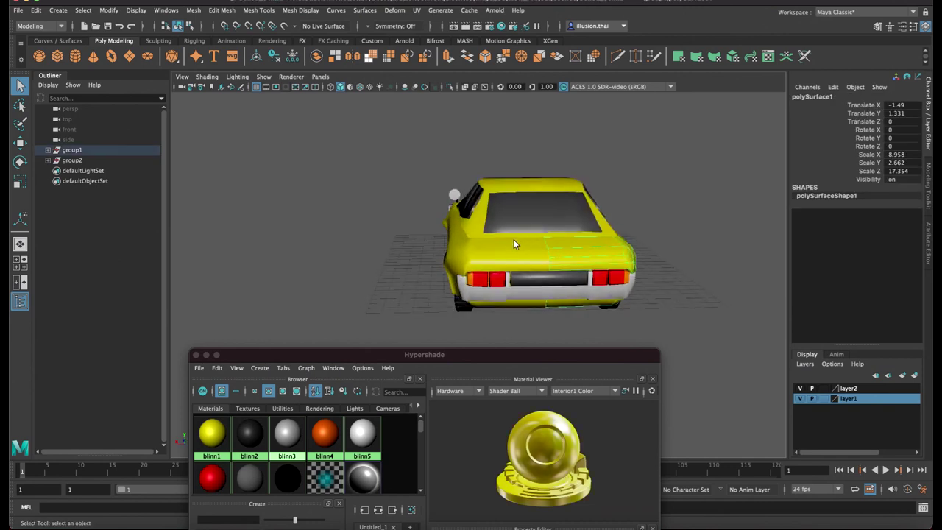
{"action": "left_click", "coordinate": [529, 187]}
{"action": "mouse_move", "coordinate": [528, 188]}
{"action": "left_mouse_down", "text": "alt"}
{"action": "mouse_move", "coordinate": [558, 240]}
{"action": "mouse_move", "coordinate": [497, 214]}
{"action": "left_mouse_up", "text": "alt"}
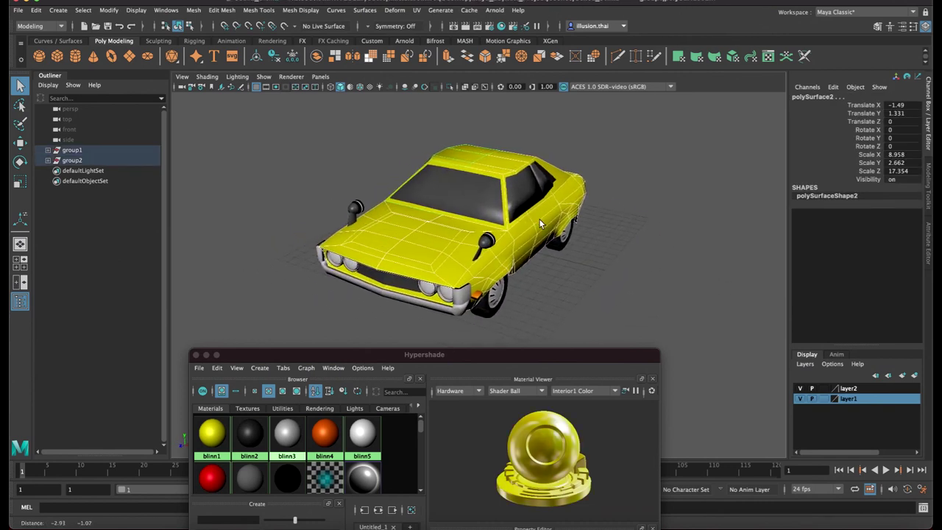
{"action": "left_click", "coordinate": [625, 233]}
{"action": "mouse_move", "coordinate": [570, 237]}
{"action": "left_mouse_down", "text": "alt"}
{"action": "mouse_move", "coordinate": [489, 242]}
{"action": "mouse_move", "coordinate": [499, 236]}
{"action": "mouse_move", "coordinate": [445, 228]}
{"action": "left_mouse_up", "text": "alt"}
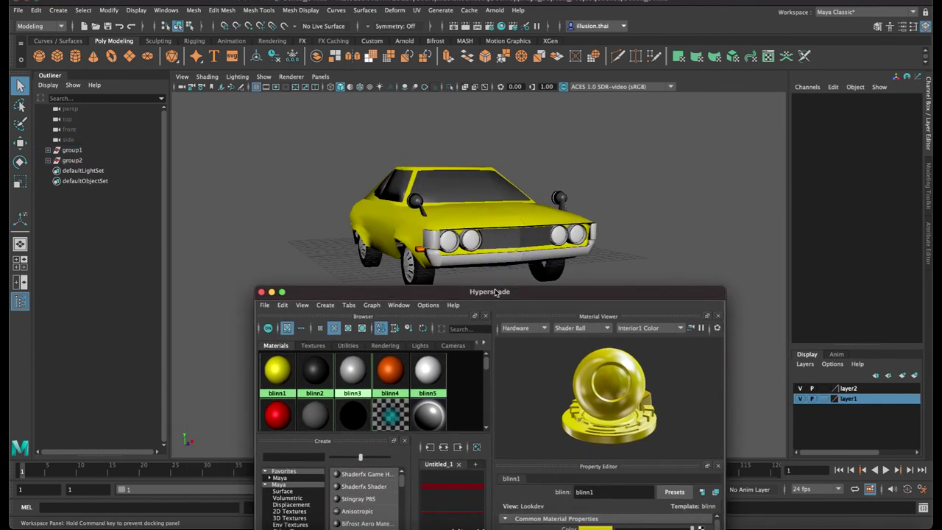
{"action": "left_click", "coordinate": [274, 295]}
{"action": "mouse_move", "coordinate": [471, 200]}
{"action": "left_mouse_down", "text": "alt"}
{"action": "mouse_move", "coordinate": [420, 242]}
{"action": "mouse_move", "coordinate": [497, 221]}
{"action": "left_mouse_up", "text": "alt"}
{"action": "key", "text": "ctrl+s"}
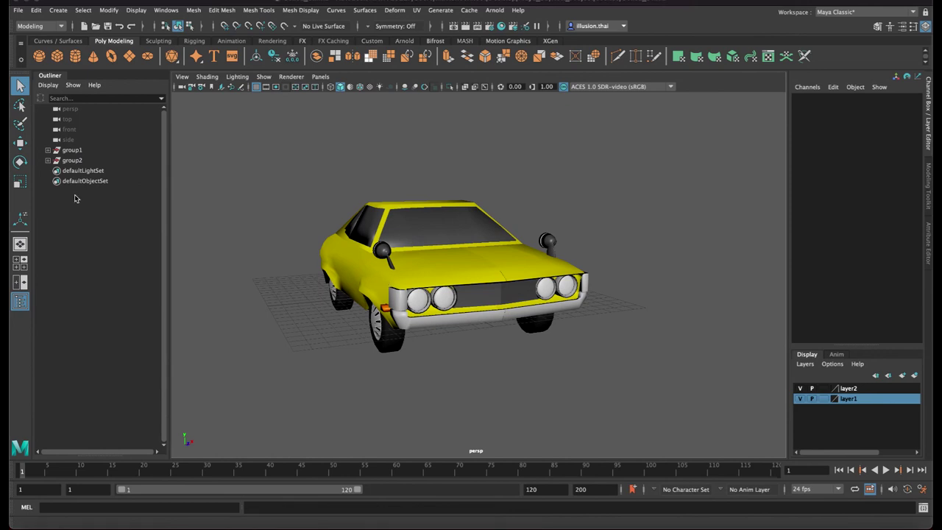
Create an Arnold area light, aiAreaLight1, from the Light Editor
{"action": "left_click", "coordinate": [172, 14]}
{"action": "mouse_move", "coordinate": [194, 78]}
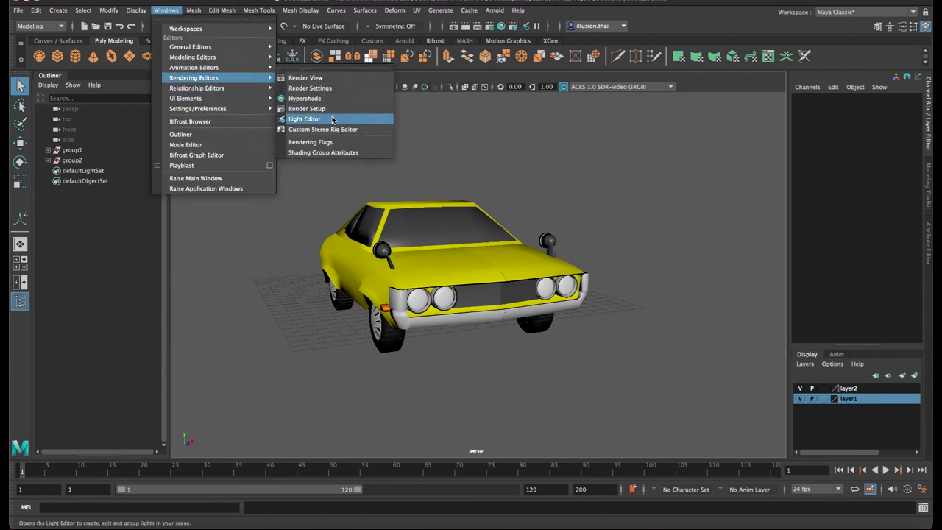
{"action": "left_click", "coordinate": [335, 119]}
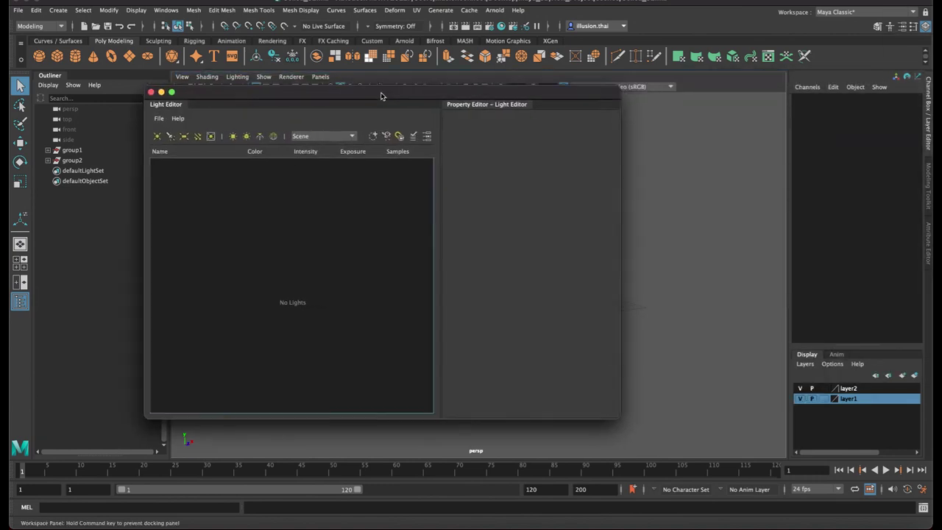
{"action": "left_click_drag", "start_coordinate": [380, 94], "coordinate": [437, 112]}
{"action": "left_click_drag", "start_coordinate": [348, 109], "coordinate": [500, 143]}
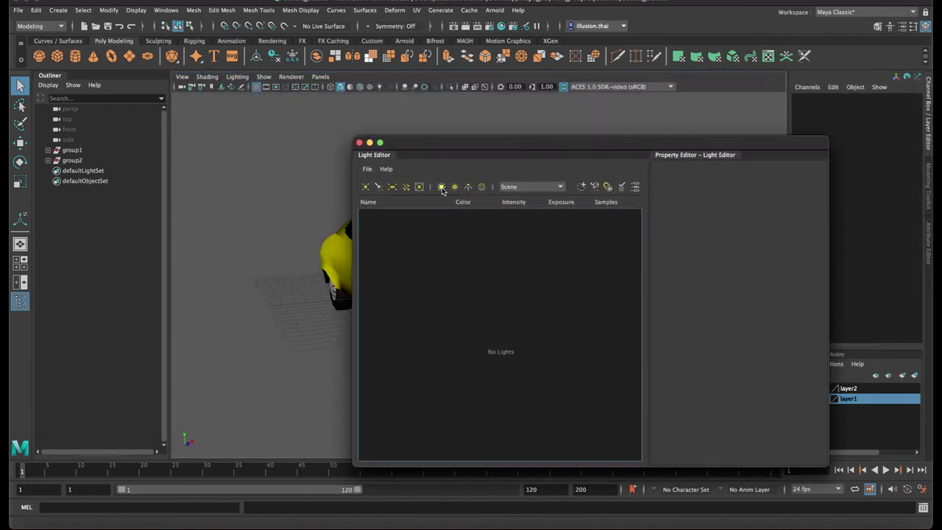
{"action": "left_click", "coordinate": [442, 187]}
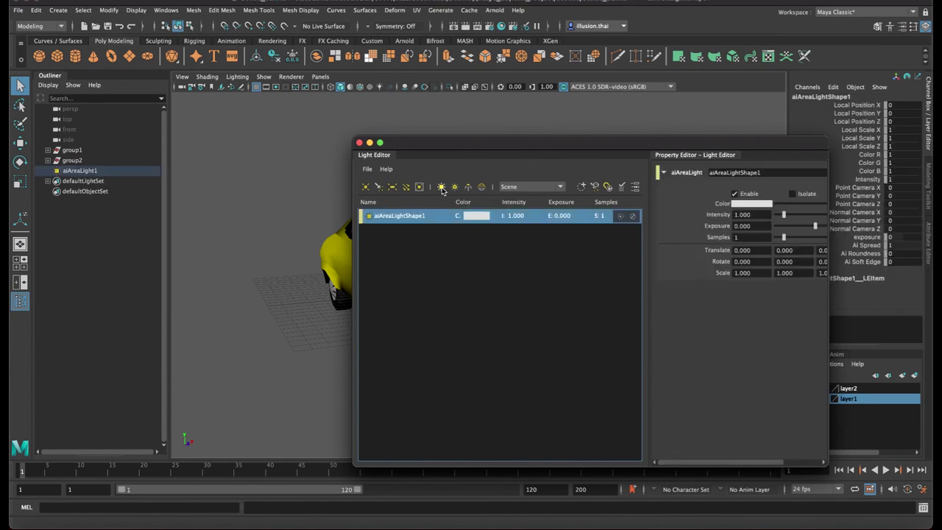
{"action": "left_click_drag", "start_coordinate": [478, 144], "coordinate": [426, 314]}
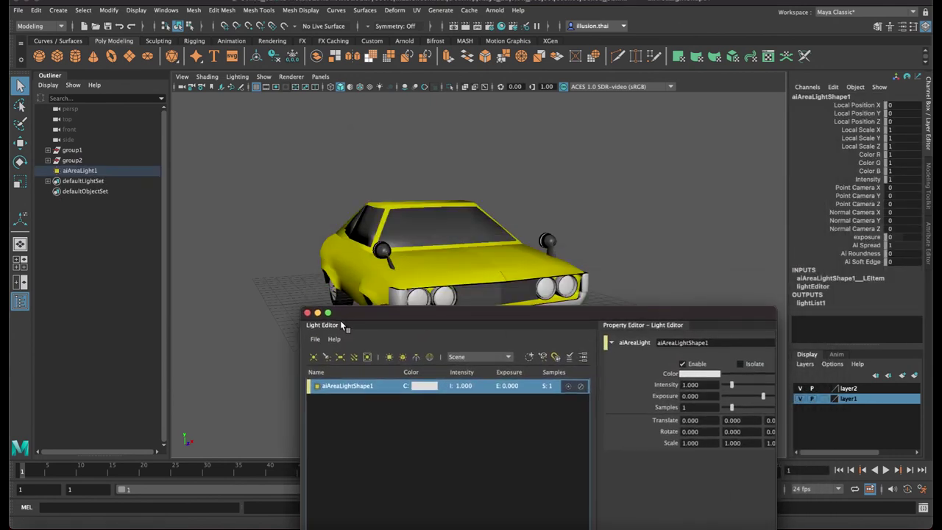
{"action": "left_click", "coordinate": [318, 312]}
Scale, rotate and move the area light to stand right of the car's front
{"action": "key", "text": "w"}
{"action": "mouse_move", "coordinate": [473, 284]}
{"action": "left_mouse_down", "text": "alt"}
{"action": "mouse_move", "coordinate": [520, 299]}
{"action": "mouse_move", "coordinate": [703, 313]}
{"action": "mouse_move", "coordinate": [599, 294]}
{"action": "mouse_move", "coordinate": [598, 211]}
{"action": "left_mouse_up", "text": "alt"}
{"action": "key", "text": "r"}
{"action": "key", "text": "e"}
{"action": "key", "text": "w"}
{"action": "left_click_drag", "start_coordinate": [613, 243], "coordinate": [631, 256]}
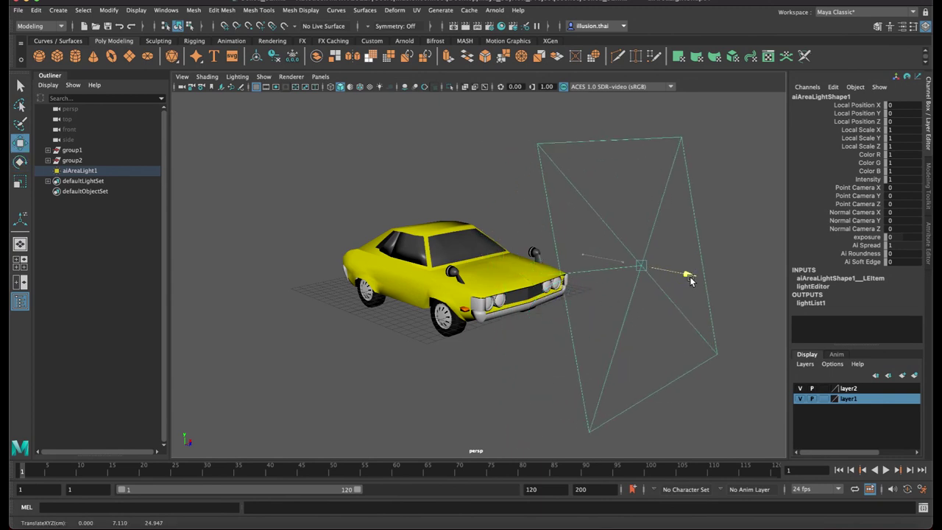
{"action": "left_click", "coordinate": [262, 170]}
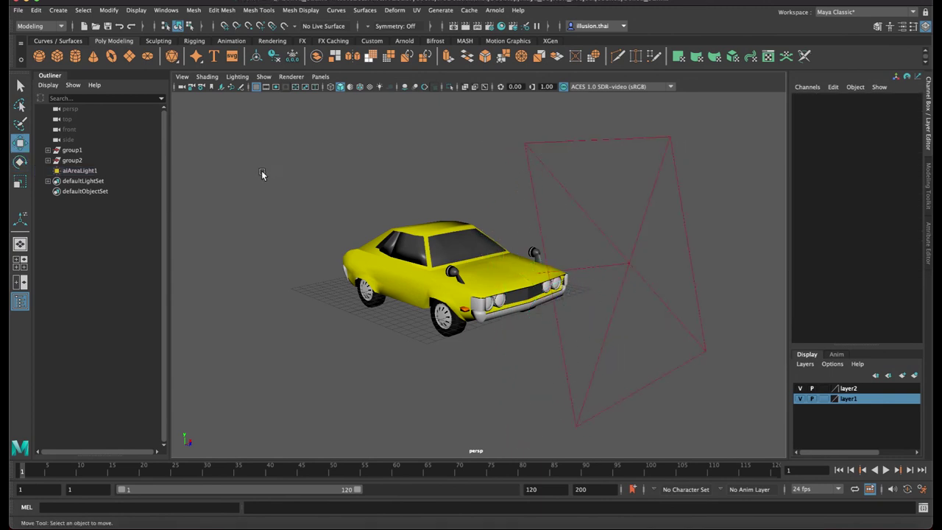
Add a polygon cylinder scaled to 14.125, flattened and widened into a pedestal under the car
{"action": "left_click", "coordinate": [75, 57]}
{"action": "key", "text": "r"}
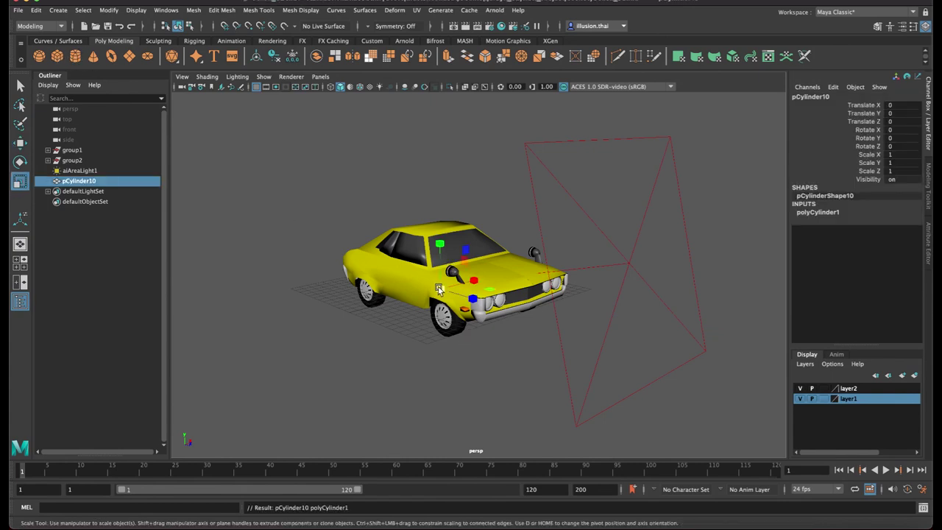
{"action": "left_click_drag", "start_coordinate": [440, 288], "coordinate": [640, 267]}
{"action": "left_click_drag", "start_coordinate": [438, 242], "coordinate": [440, 309]}
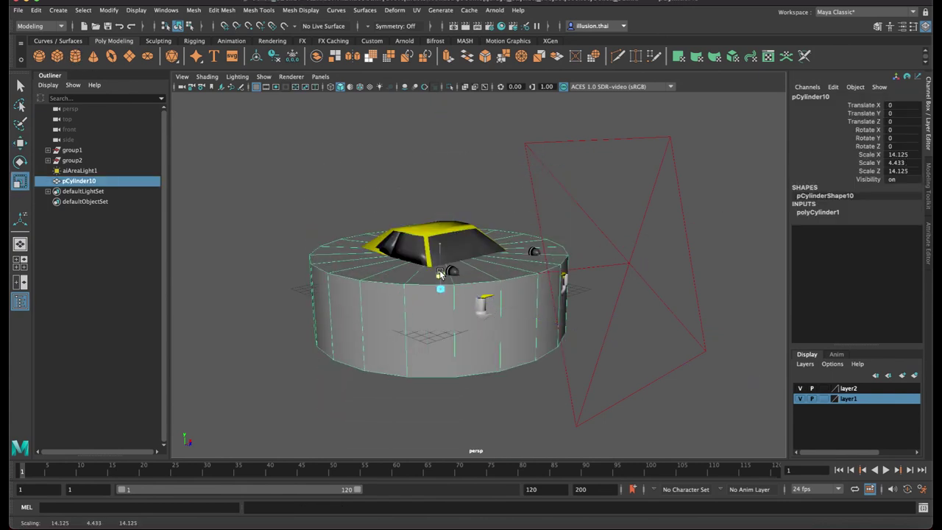
{"action": "key", "text": "w"}
{"action": "mouse_move", "coordinate": [442, 246]}
{"action": "left_mouse_down"}
{"action": "mouse_move", "coordinate": [443, 309]}
{"action": "mouse_move", "coordinate": [409, 344]}
{"action": "left_mouse_up"}
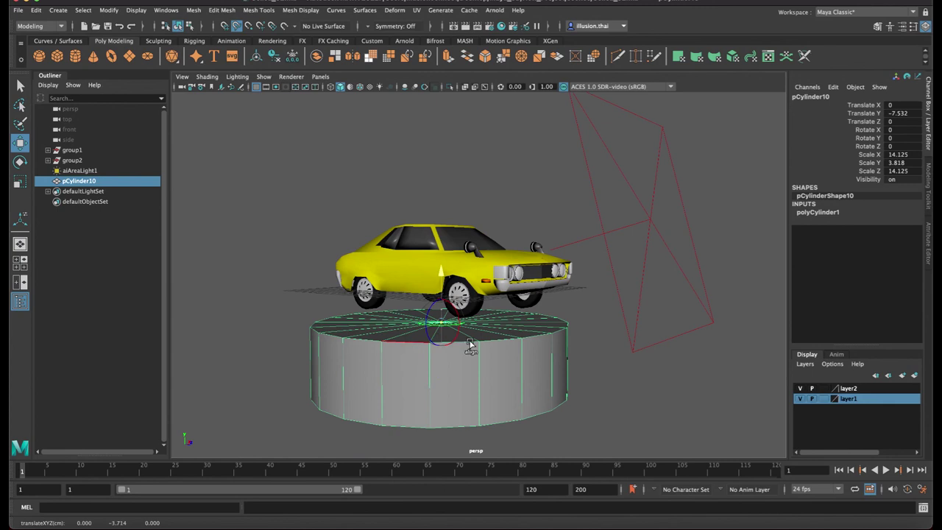
{"action": "mouse_move", "coordinate": [409, 344]}
{"action": "left_mouse_down"}
{"action": "mouse_move", "coordinate": [405, 287]}
{"action": "mouse_move", "coordinate": [405, 316]}
{"action": "left_mouse_up"}
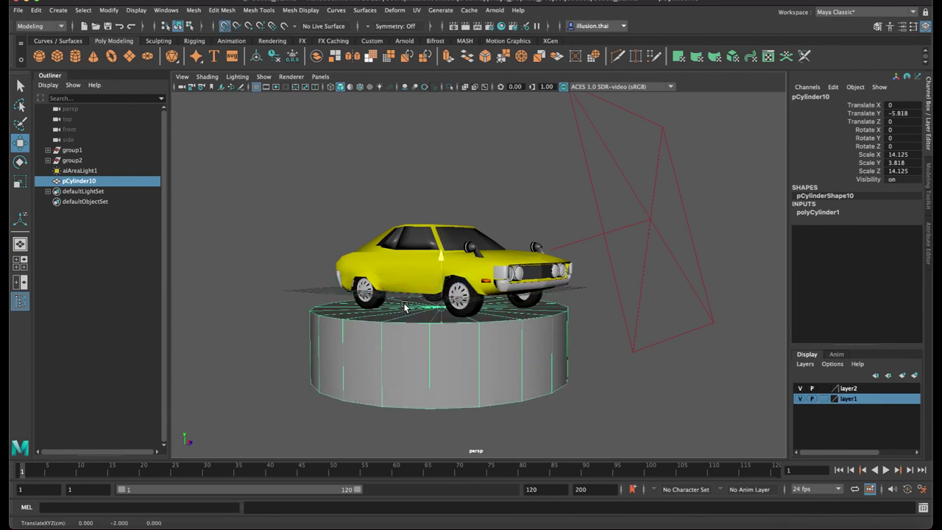
{"action": "left_click", "coordinate": [615, 326]}
{"action": "left_click_drag", "start_coordinate": [581, 324], "coordinate": [530, 341], "text": "alt"}
{"action": "left_click", "coordinate": [530, 341]}
{"action": "key", "text": "r"}
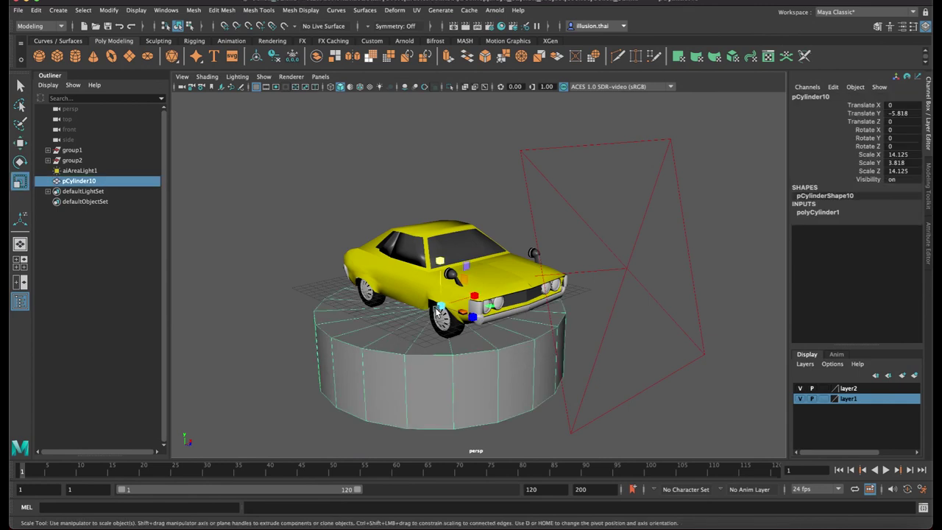
{"action": "left_click_drag", "start_coordinate": [439, 308], "coordinate": [486, 308]}
Bevel the pedestal's edges with 1 segment and a smaller fraction
{"action": "left_click", "coordinate": [259, 11]}
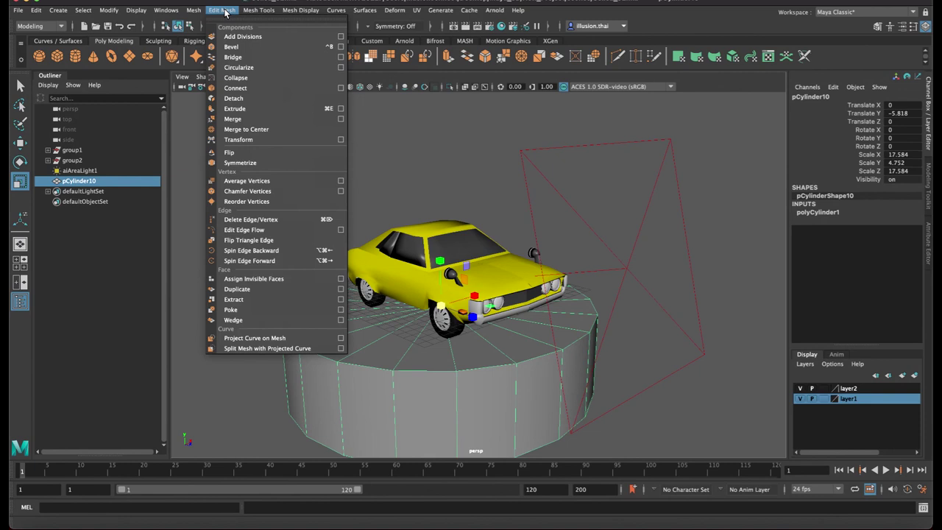
{"action": "left_click", "coordinate": [231, 46]}
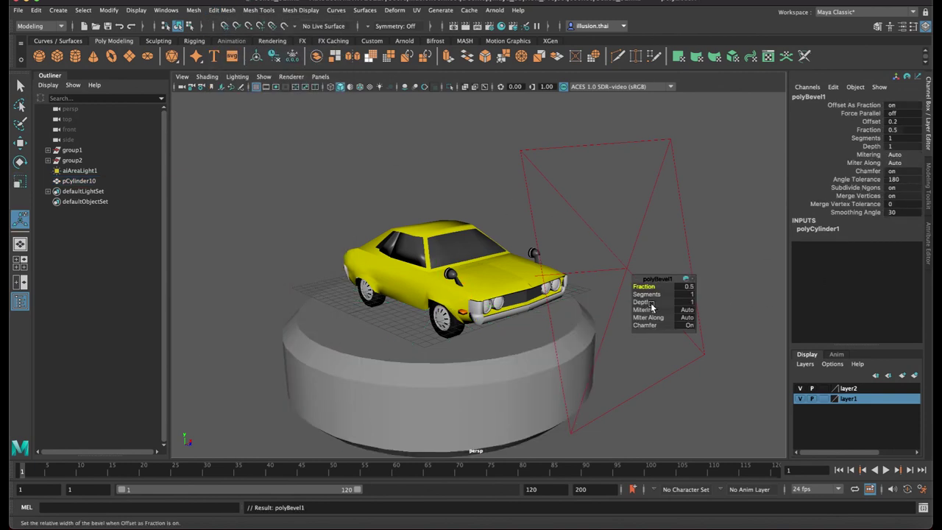
{"action": "left_click", "coordinate": [655, 295]}
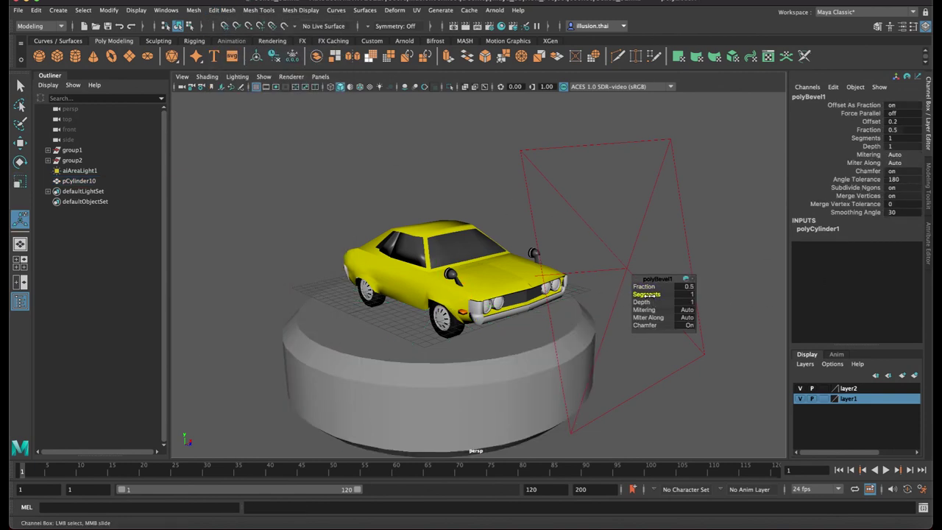
{"action": "left_click_drag", "start_coordinate": [625, 295], "coordinate": [705, 295]}
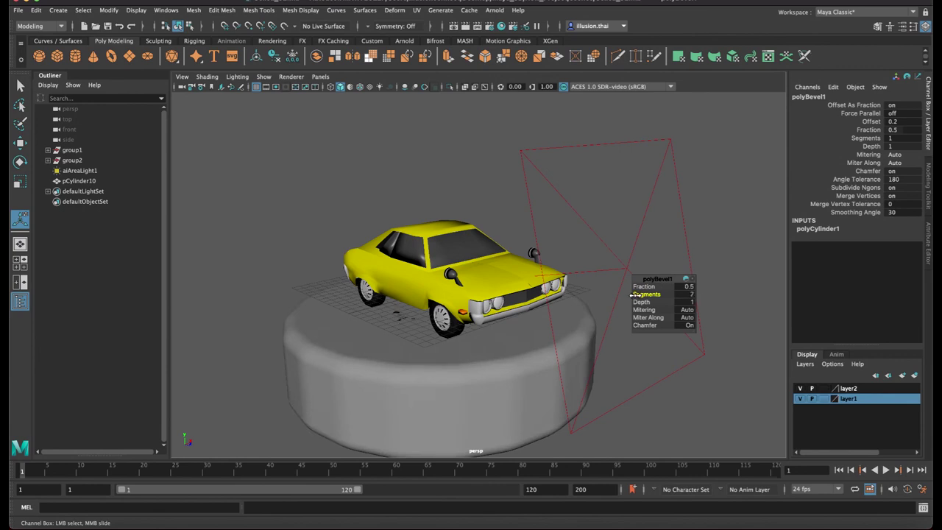
{"action": "left_click_drag", "start_coordinate": [631, 295], "coordinate": [631, 294]}
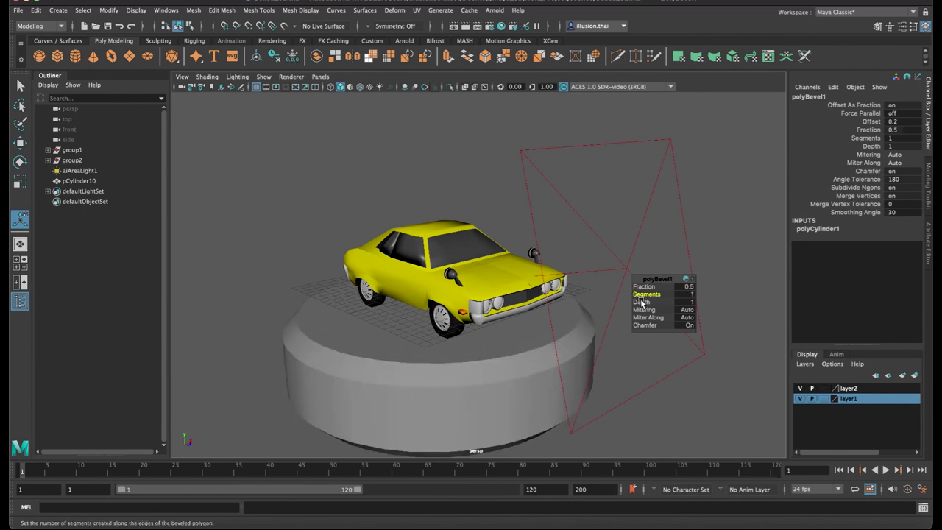
{"action": "left_click_drag", "start_coordinate": [644, 286], "coordinate": [643, 292]}
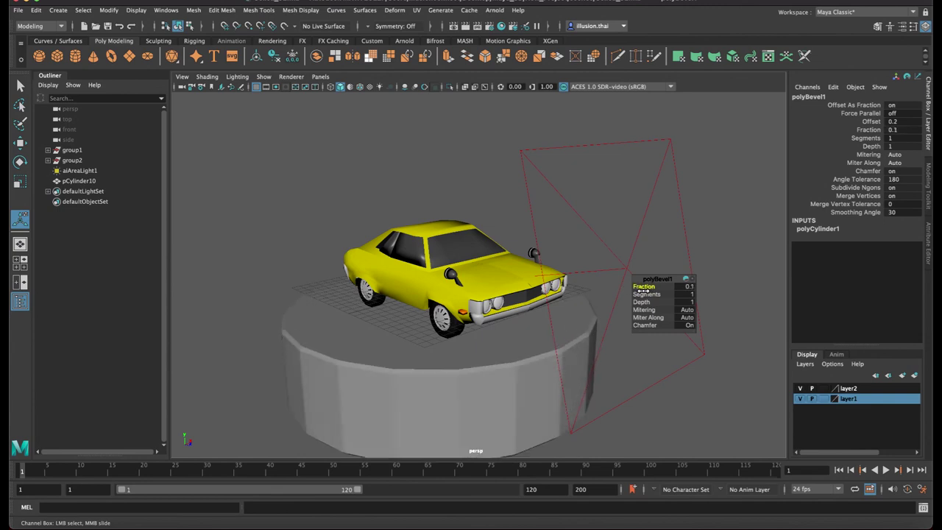
Select the area light and save the scene as Celica_02.mb
{"action": "left_click", "coordinate": [619, 283]}
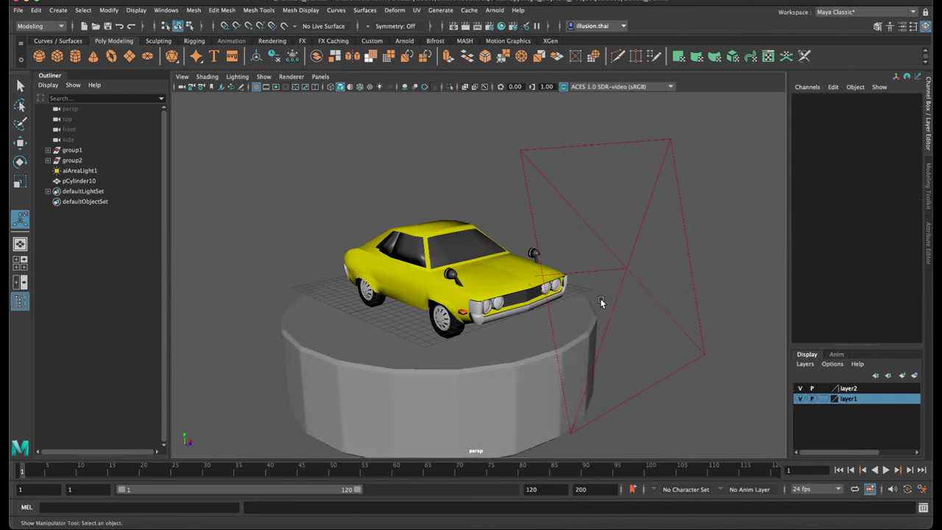
{"action": "left_click_drag", "start_coordinate": [600, 302], "coordinate": [464, 175], "text": "alt"}
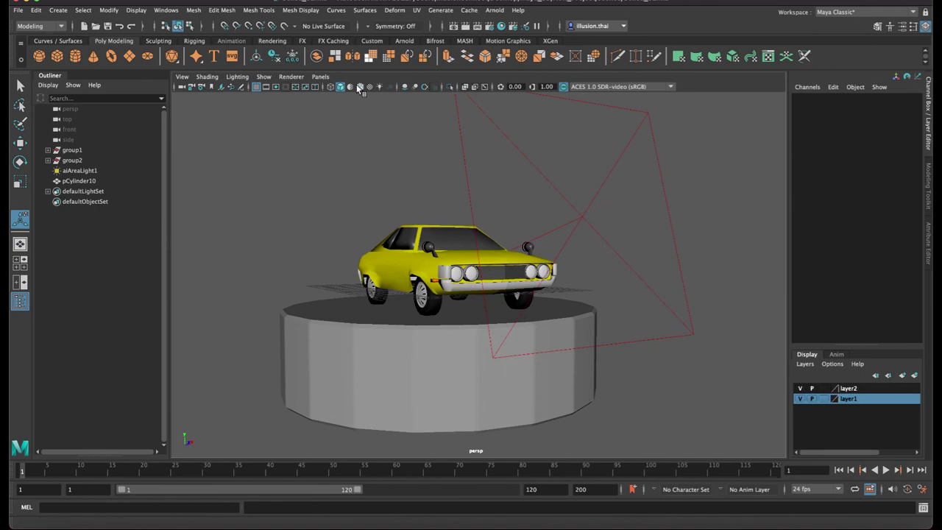
{"action": "mouse_move", "coordinate": [564, 235]}
{"action": "left_mouse_down", "text": "alt"}
{"action": "mouse_move", "coordinate": [586, 241]}
{"action": "mouse_move", "coordinate": [536, 231]}
{"action": "mouse_move", "coordinate": [572, 236]}
{"action": "mouse_move", "coordinate": [579, 245]}
{"action": "mouse_move", "coordinate": [564, 255]}
{"action": "mouse_move", "coordinate": [512, 234]}
{"action": "mouse_move", "coordinate": [546, 208]}
{"action": "mouse_move", "coordinate": [525, 210]}
{"action": "mouse_move", "coordinate": [545, 223]}
{"action": "mouse_move", "coordinate": [518, 229]}
{"action": "mouse_move", "coordinate": [600, 226]}
{"action": "mouse_move", "coordinate": [517, 223]}
{"action": "left_mouse_up", "text": "alt"}
{"action": "left_click", "coordinate": [472, 229]}
{"action": "key", "text": "q"}
{"action": "left_click", "coordinate": [545, 208]}
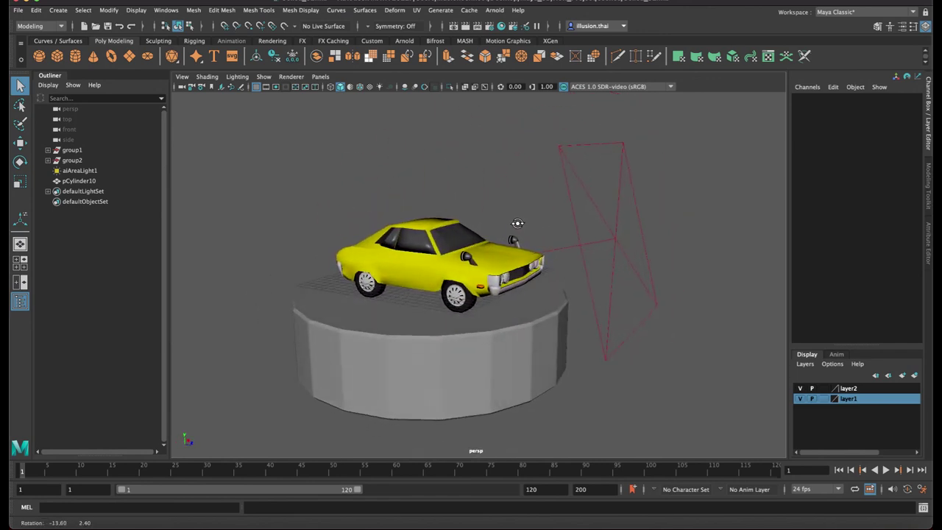
{"action": "left_click", "coordinate": [603, 231]}
{"action": "left_click_drag", "start_coordinate": [613, 242], "coordinate": [581, 236], "text": "alt"}
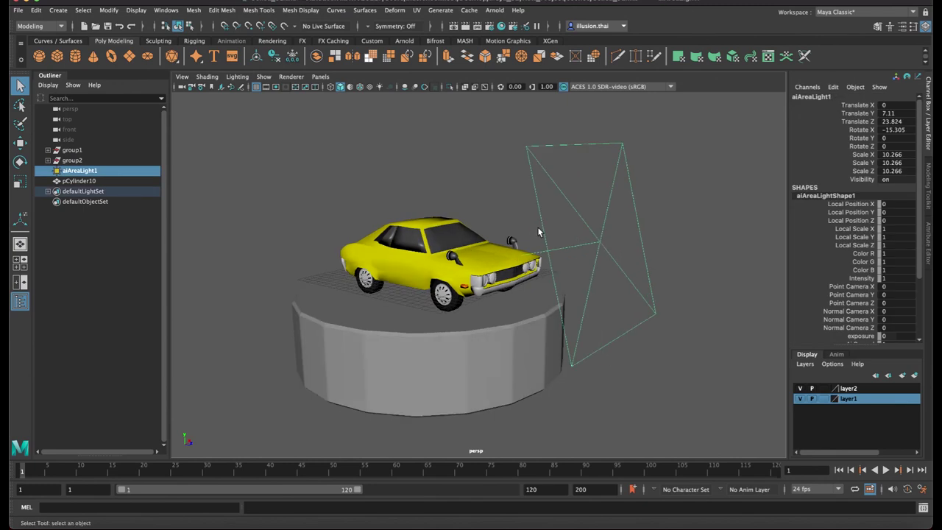
{"action": "key", "text": "ctrl+s"}
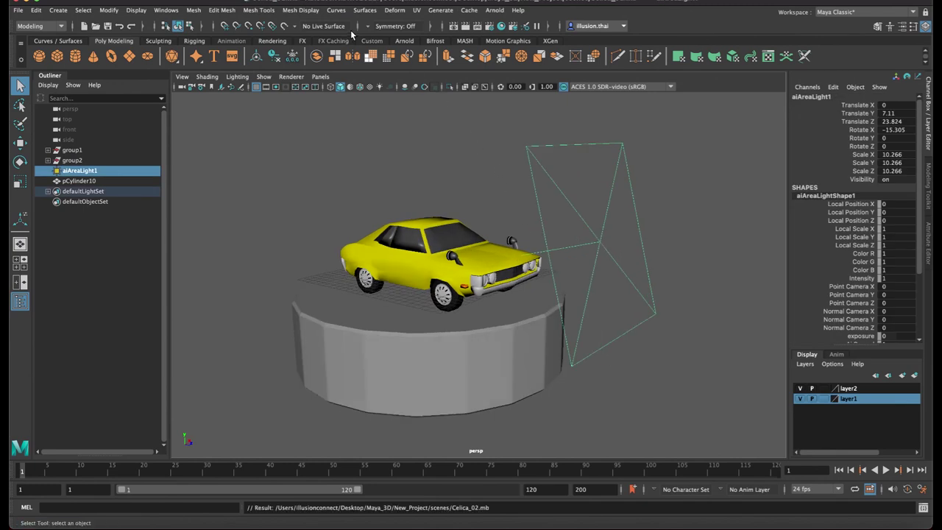
Open the Arnold RenderView and turn on the viewport resolution gate
{"action": "left_click", "coordinate": [494, 11]}
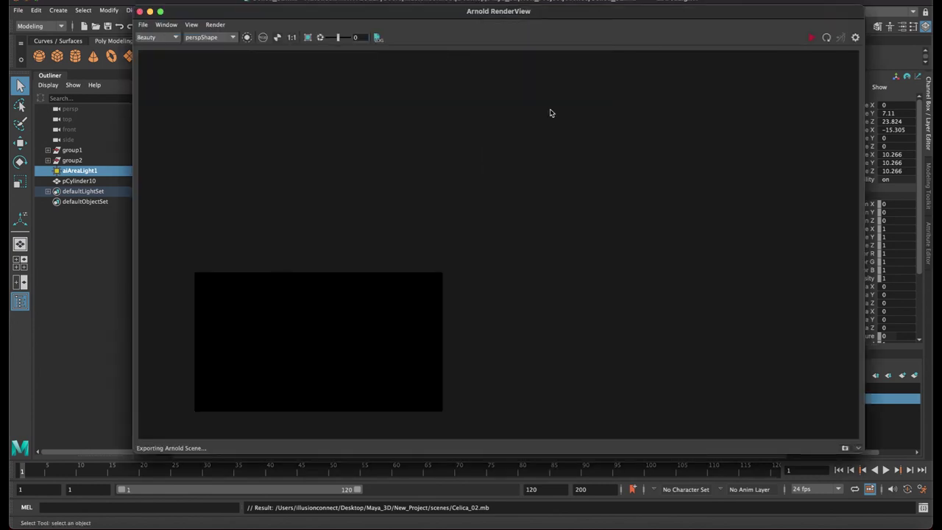
{"action": "mouse_move", "coordinate": [309, 19]}
{"action": "left_mouse_down"}
{"action": "mouse_move", "coordinate": [273, 373]}
{"action": "mouse_move", "coordinate": [296, 218]}
{"action": "mouse_move", "coordinate": [293, 263]}
{"action": "left_mouse_up"}
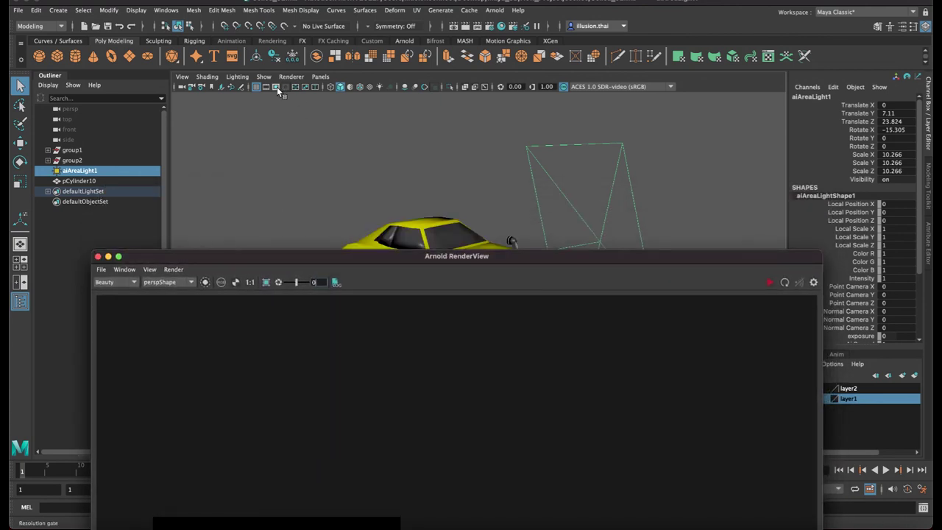
{"action": "left_click", "coordinate": [277, 87]}
{"action": "left_click_drag", "start_coordinate": [467, 259], "coordinate": [428, 235]}
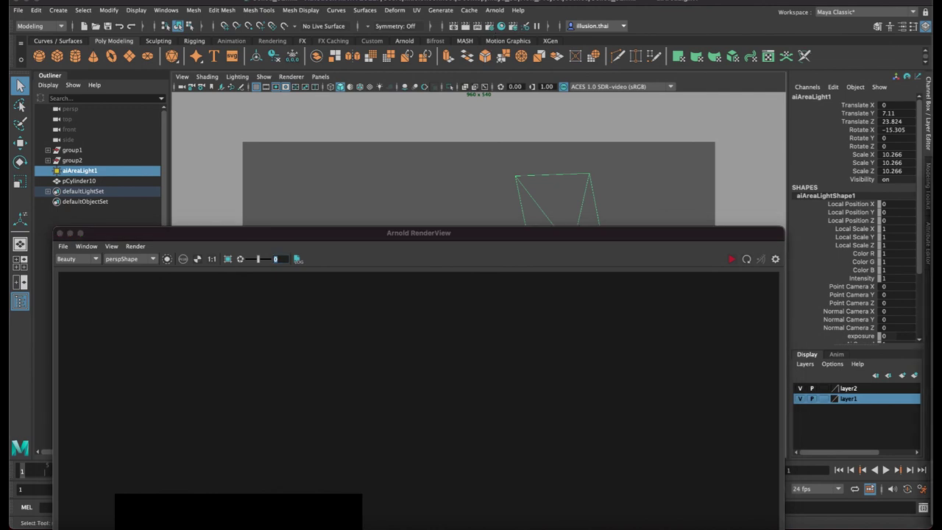
In Render Settings, set the image format to png with int8 bit depth
{"action": "left_click", "coordinate": [501, 26]}
{"action": "left_click", "coordinate": [450, 214]}
{"action": "left_click", "coordinate": [444, 215]}
{"action": "left_click", "coordinate": [443, 215]}
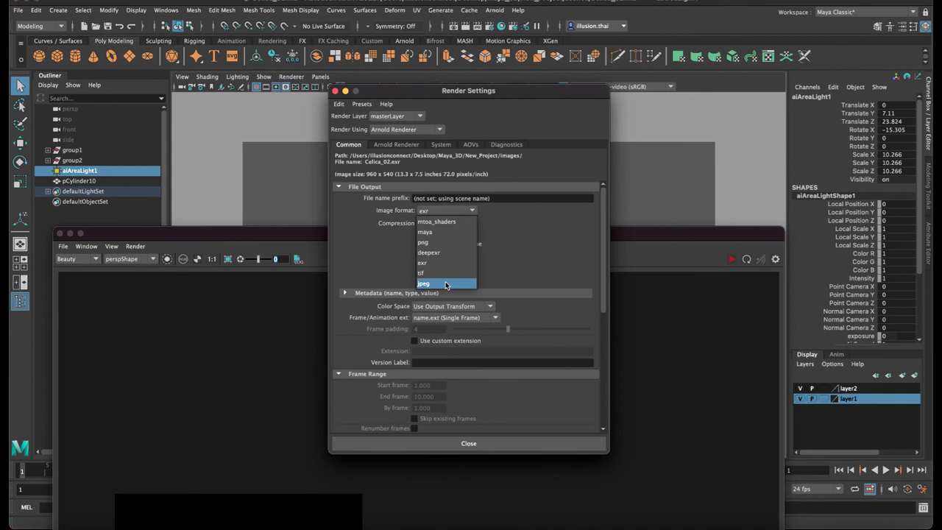
{"action": "left_click", "coordinate": [441, 242]}
{"action": "left_click", "coordinate": [437, 224]}
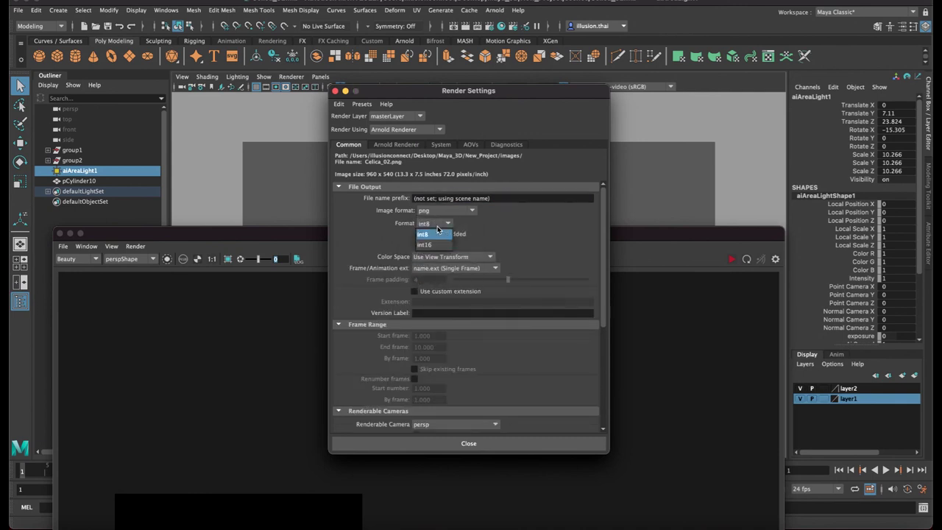
{"action": "left_click", "coordinate": [437, 230]}
{"action": "left_click", "coordinate": [459, 259]}
{"action": "left_click", "coordinate": [519, 255]}
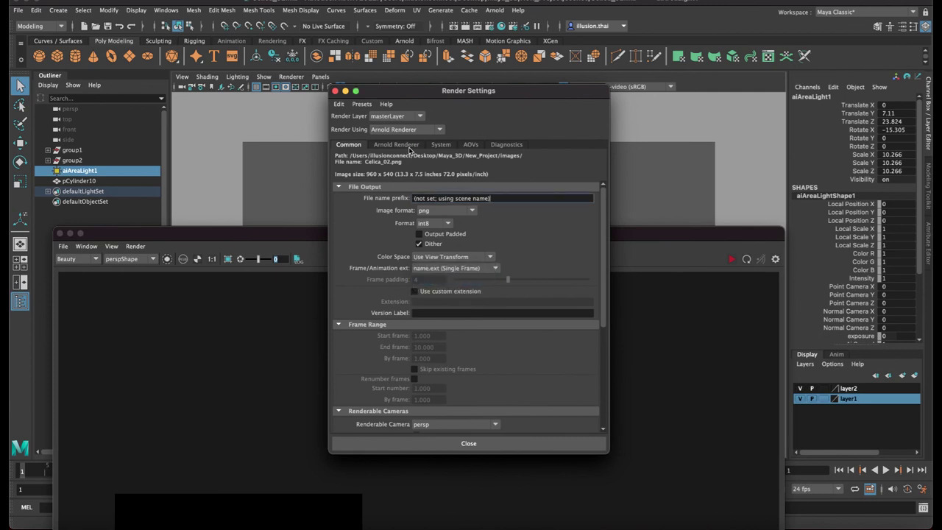
Set Camera (AA) samples to 6 and the HD_720 (1280 x 720) preset, then close Render Settings
{"action": "left_click", "coordinate": [398, 145]}
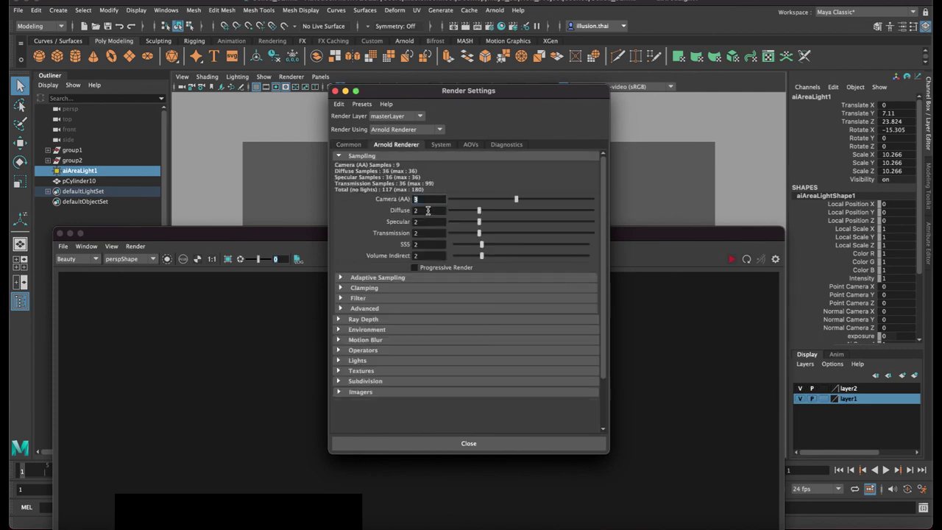
{"action": "key", "text": "Return"}
{"action": "left_click", "coordinate": [350, 145]}
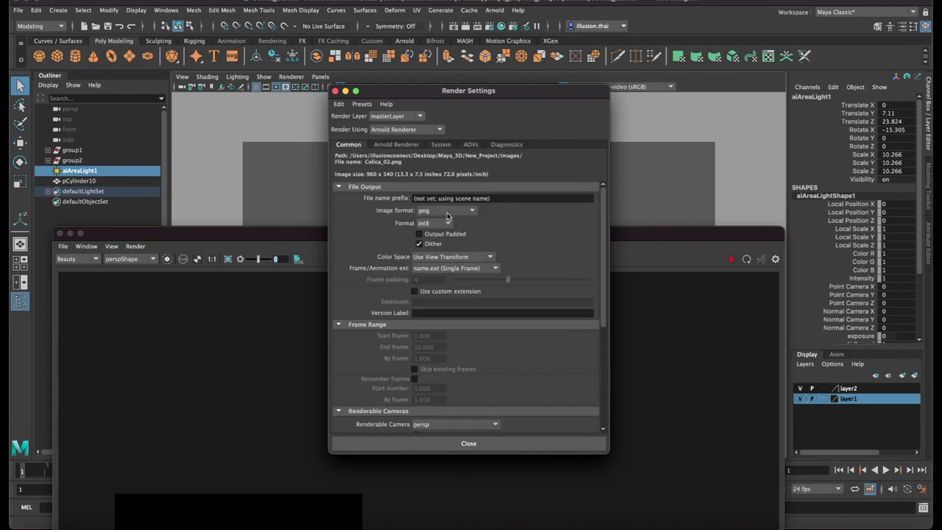
{"action": "scroll", "coordinate": [516, 283], "scroll_direction": "down", "scroll_amount": 5}
{"action": "scroll", "coordinate": [515, 283], "scroll_direction": "down", "scroll_amount": 3}
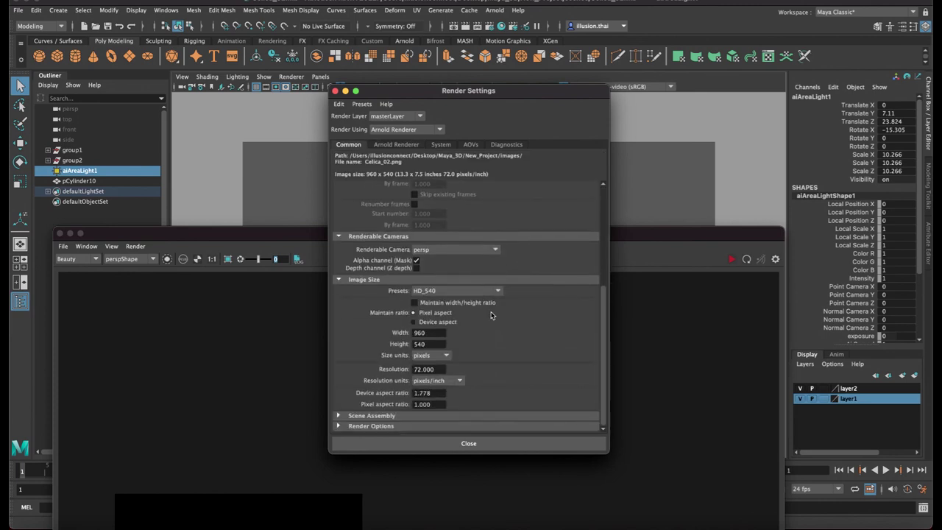
{"action": "left_click", "coordinate": [455, 292]}
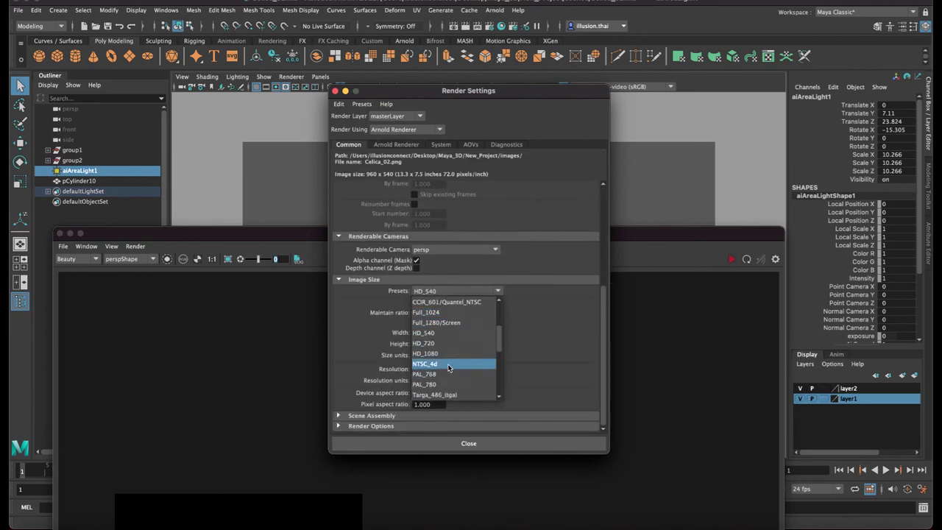
{"action": "left_click", "coordinate": [445, 344]}
{"action": "left_click", "coordinate": [469, 443]}
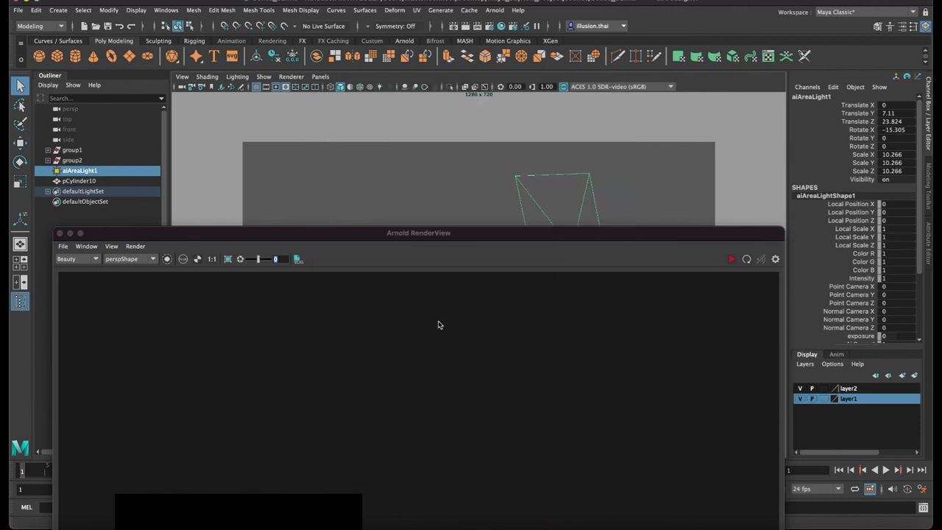
Shrink the RenderView window, select aiAreaLight1 and set its Exposure to 10
{"action": "left_click_drag", "start_coordinate": [396, 236], "coordinate": [414, 66]}
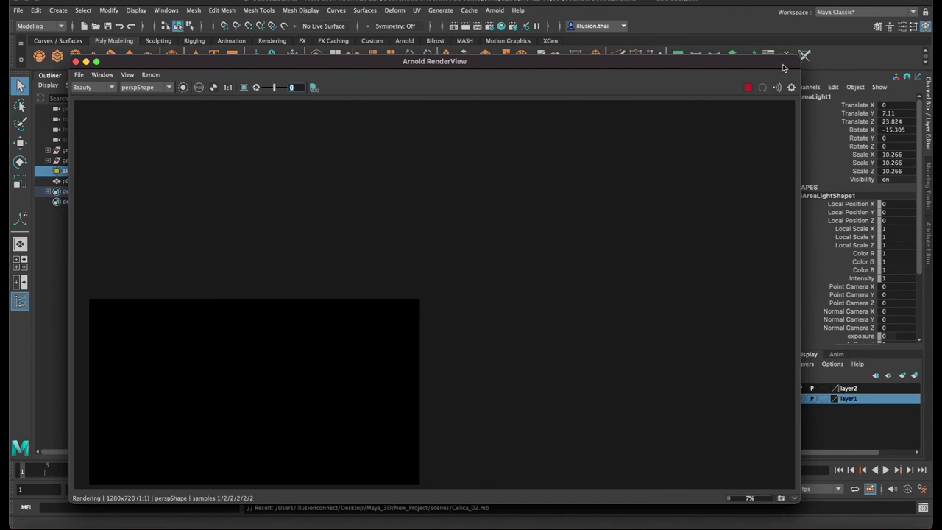
{"action": "left_click_drag", "start_coordinate": [800, 59], "coordinate": [408, 278]}
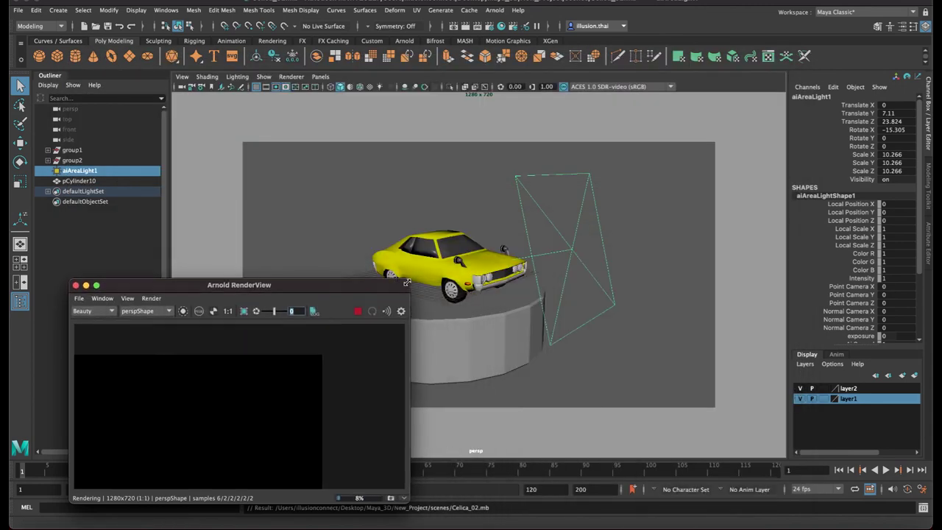
{"action": "left_click", "coordinate": [402, 209]}
{"action": "left_click_drag", "start_coordinate": [281, 284], "coordinate": [305, 236]}
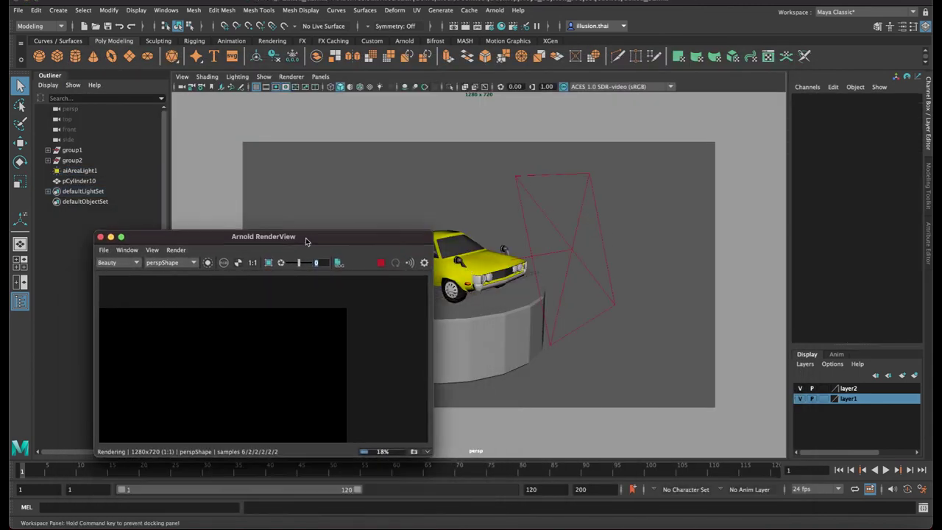
{"action": "scroll", "coordinate": [338, 356], "scroll_direction": "down", "scroll_amount": 3}
{"action": "scroll", "coordinate": [329, 346], "scroll_direction": "up", "scroll_amount": 2}
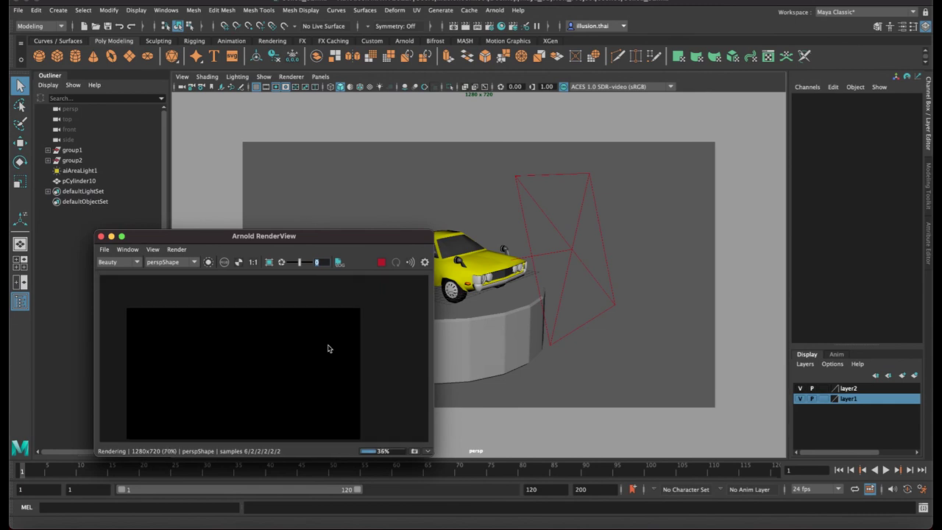
{"action": "scroll", "coordinate": [319, 325], "scroll_direction": "up", "scroll_amount": 1}
{"action": "left_click", "coordinate": [602, 273]}
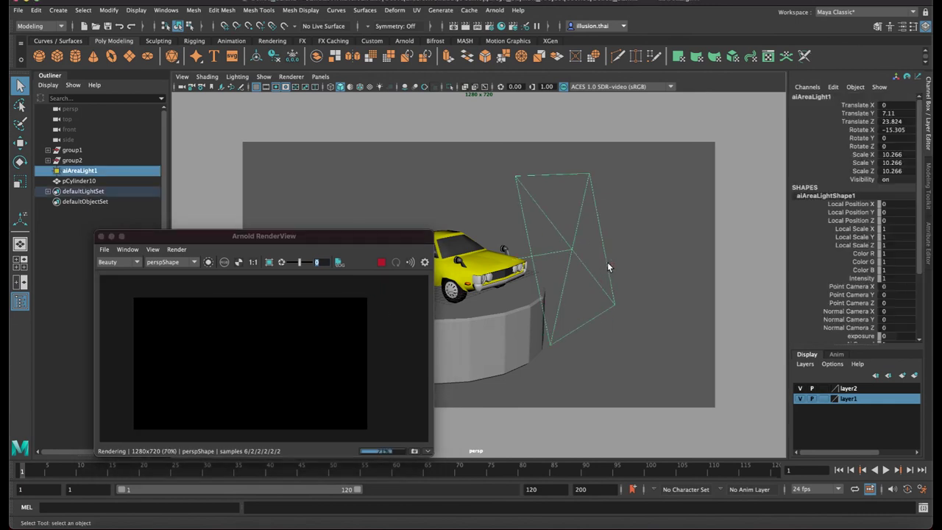
{"action": "key", "text": "ctrl+a"}
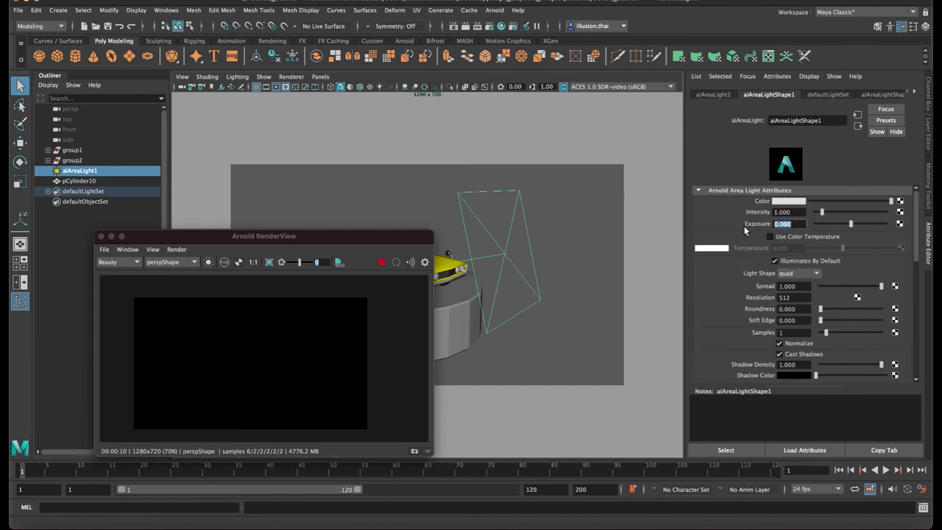
{"action": "type", "text": "10.000"}
{"action": "key", "text": "Return"}
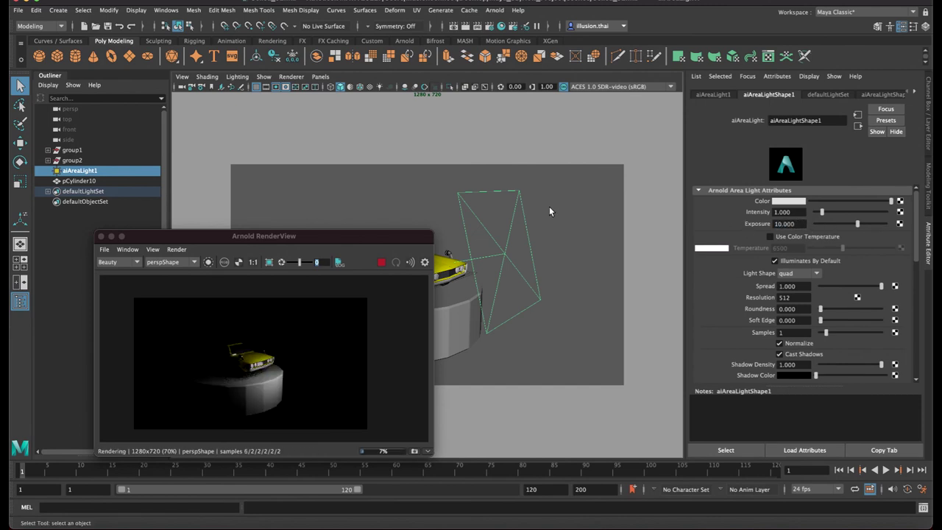
Scale up aiAreaLight1 with the Scale tool
{"action": "left_click_drag", "start_coordinate": [357, 241], "coordinate": [292, 250]}
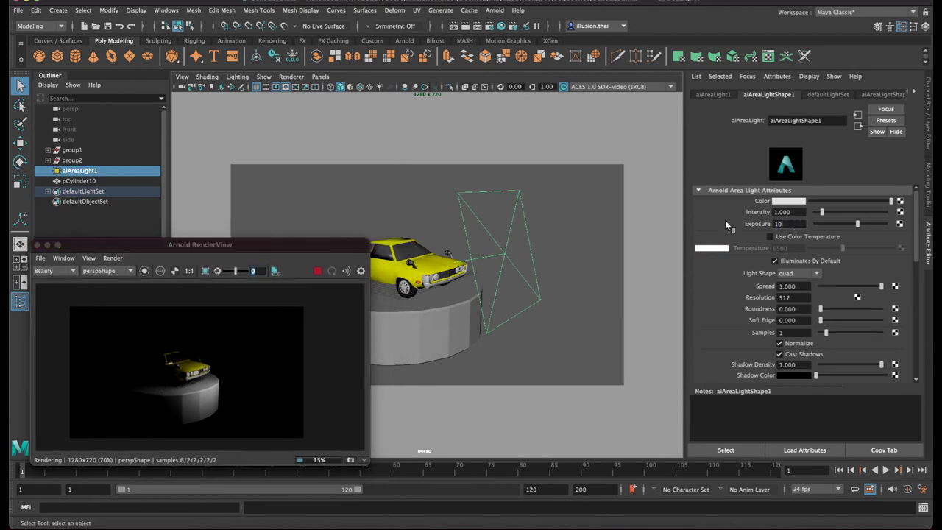
{"action": "left_click", "coordinate": [565, 232]}
{"action": "mouse_move", "coordinate": [565, 231]}
{"action": "left_mouse_down", "text": "alt"}
{"action": "mouse_move", "coordinate": [575, 277]}
{"action": "mouse_move", "coordinate": [651, 271]}
{"action": "mouse_move", "coordinate": [554, 285]}
{"action": "mouse_move", "coordinate": [546, 263]}
{"action": "mouse_move", "coordinate": [336, 220]}
{"action": "left_mouse_up", "text": "alt"}
{"action": "left_click", "coordinate": [580, 269]}
{"action": "key", "text": "r"}
Duplicate the area light and rotate the copy to face the car from the left
{"action": "key", "text": "ctrl+d"}
{"action": "key", "text": "w"}
{"action": "key", "text": "e"}
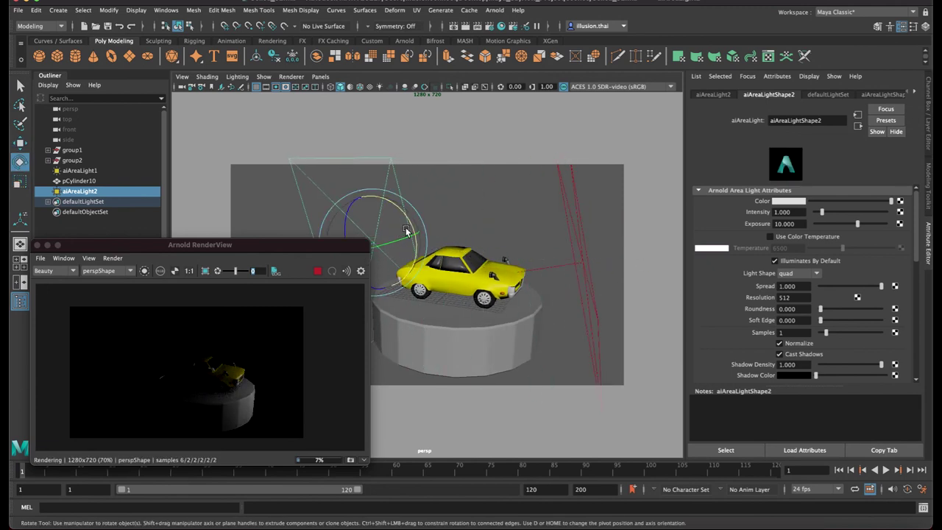
{"action": "mouse_move", "coordinate": [394, 214]}
{"action": "left_mouse_down"}
{"action": "mouse_move", "coordinate": [398, 244]}
{"action": "mouse_move", "coordinate": [386, 245]}
{"action": "left_mouse_up"}
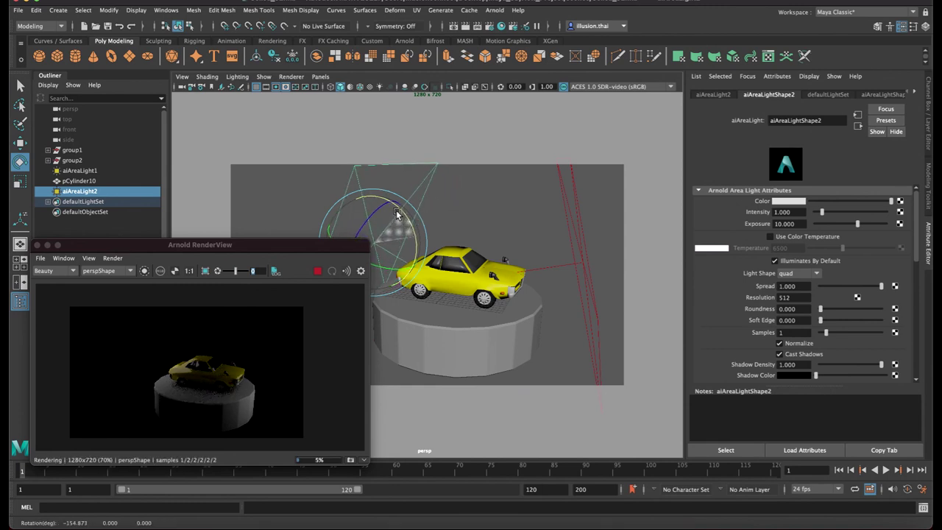
{"action": "key", "text": "w"}
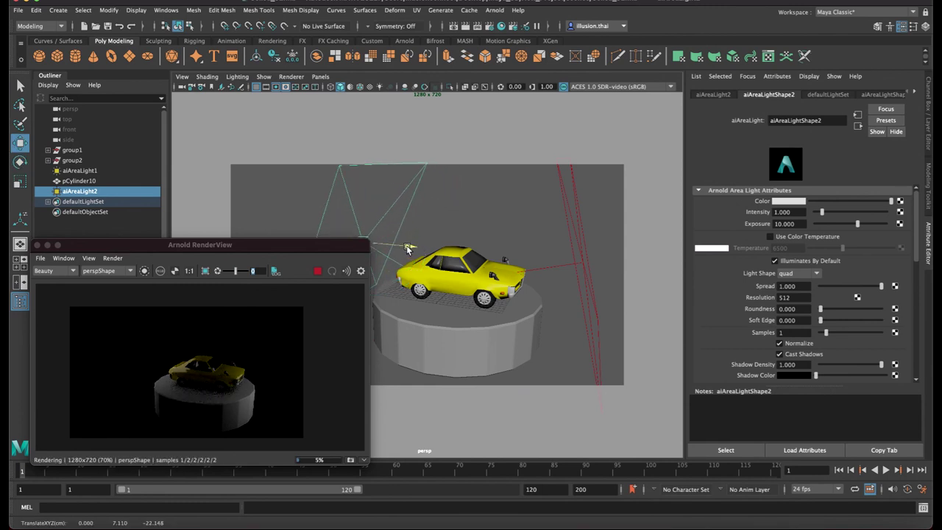
Adjust aiAreaLight1's exposure, trying 20, 15 and 12 before settling on 13
{"action": "mouse_move", "coordinate": [421, 252]}
{"action": "left_mouse_down", "text": "alt"}
{"action": "mouse_move", "coordinate": [409, 234]}
{"action": "mouse_move", "coordinate": [471, 237]}
{"action": "left_mouse_up", "text": "alt"}
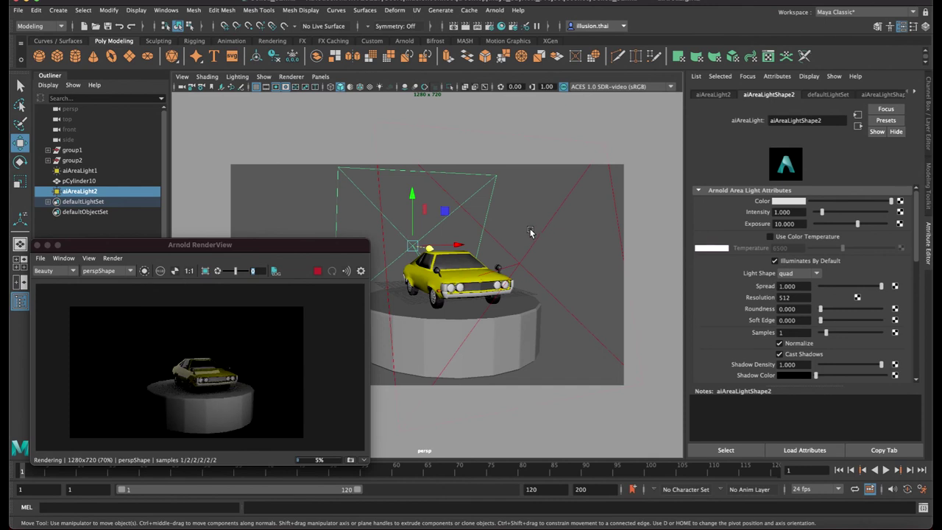
{"action": "left_click", "coordinate": [623, 245]}
{"action": "type", "text": "20"}
{"action": "key", "text": "Return"}
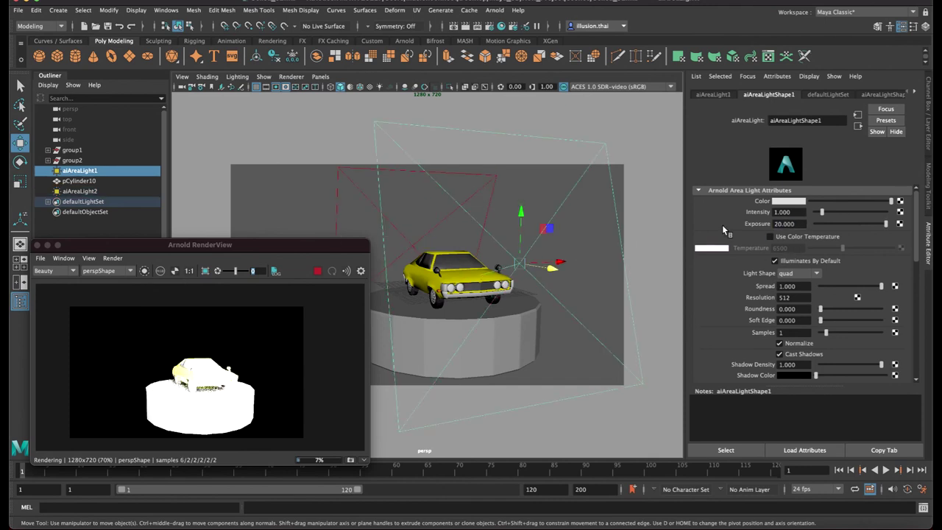
{"action": "left_click_drag", "start_coordinate": [796, 224], "coordinate": [744, 224]}
{"action": "type", "text": "15"}
{"action": "key", "text": "Return"}
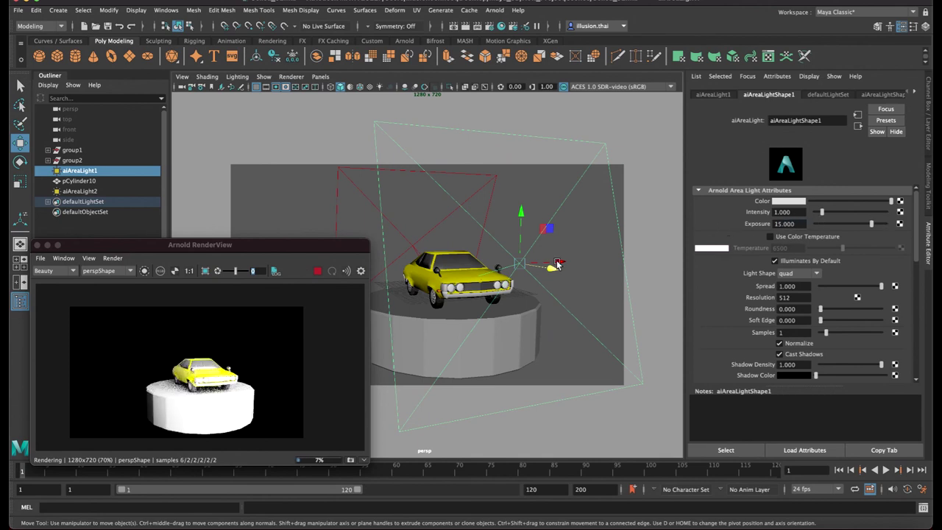
{"action": "left_click", "coordinate": [583, 280]}
{"action": "mouse_move", "coordinate": [503, 297]}
{"action": "left_mouse_down", "text": "alt"}
{"action": "mouse_move", "coordinate": [480, 297]}
{"action": "mouse_move", "coordinate": [485, 250]}
{"action": "mouse_move", "coordinate": [538, 246]}
{"action": "left_mouse_up", "text": "alt"}
{"action": "left_click", "coordinate": [591, 253]}
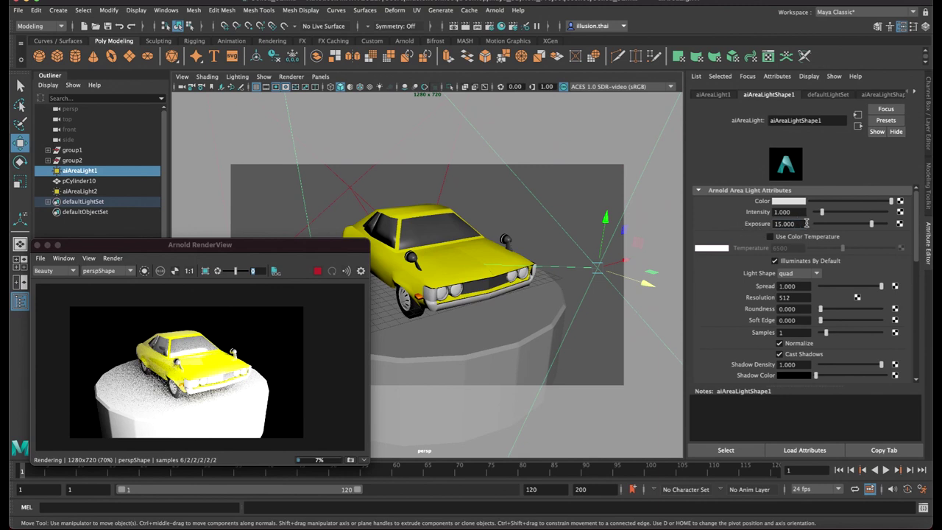
{"action": "type", "text": "12"}
{"action": "key", "text": "Return"}
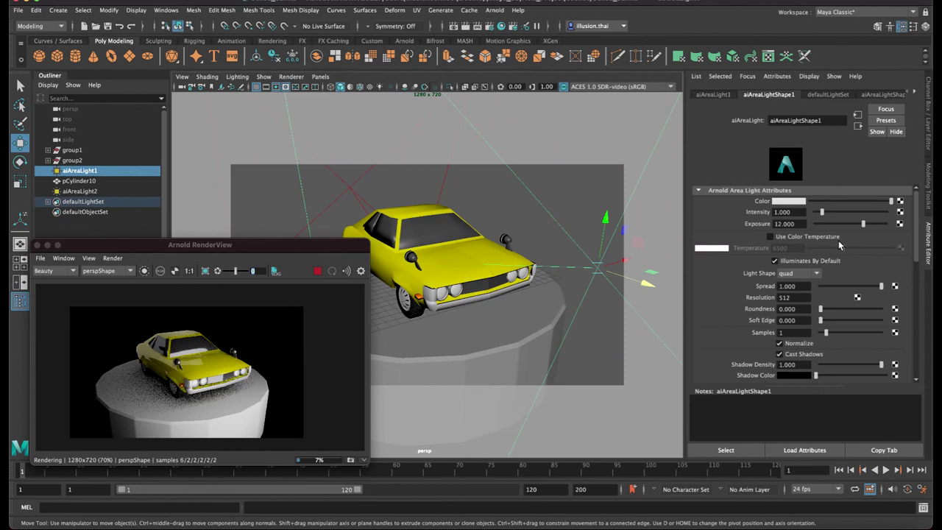
{"action": "type", "text": "13"}
{"action": "key", "text": "Return"}
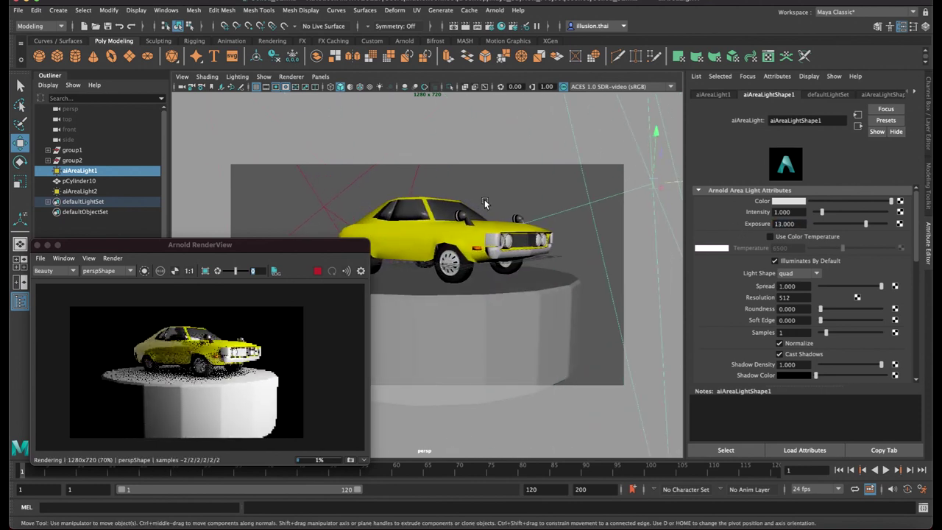
Slide and raise aiAreaLight1, move aiAreaLight2 along Z beside the car, then deselect
{"action": "left_click_drag", "start_coordinate": [476, 209], "coordinate": [487, 209], "text": "alt"}
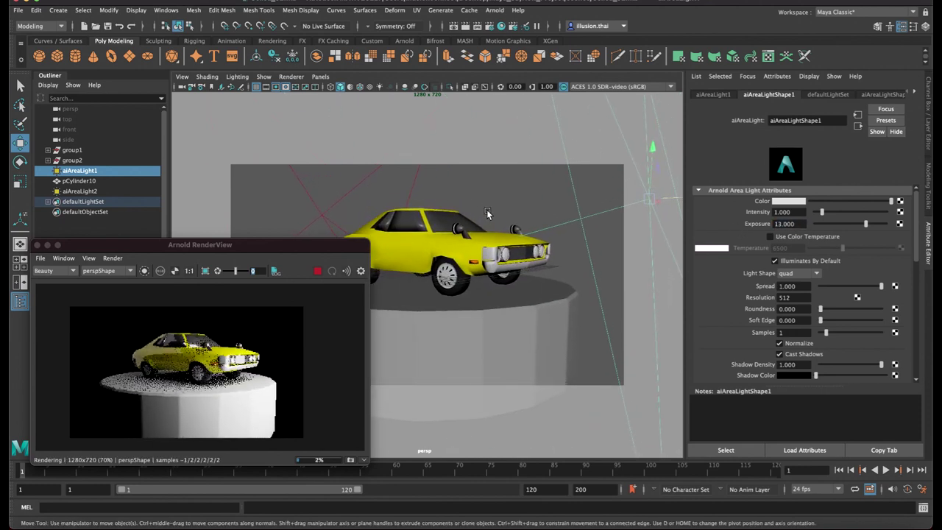
{"action": "left_click", "coordinate": [368, 192]}
{"action": "mouse_move", "coordinate": [368, 192]}
{"action": "left_mouse_down", "text": "alt"}
{"action": "mouse_move", "coordinate": [472, 226]}
{"action": "mouse_move", "coordinate": [473, 249]}
{"action": "left_mouse_up", "text": "alt"}
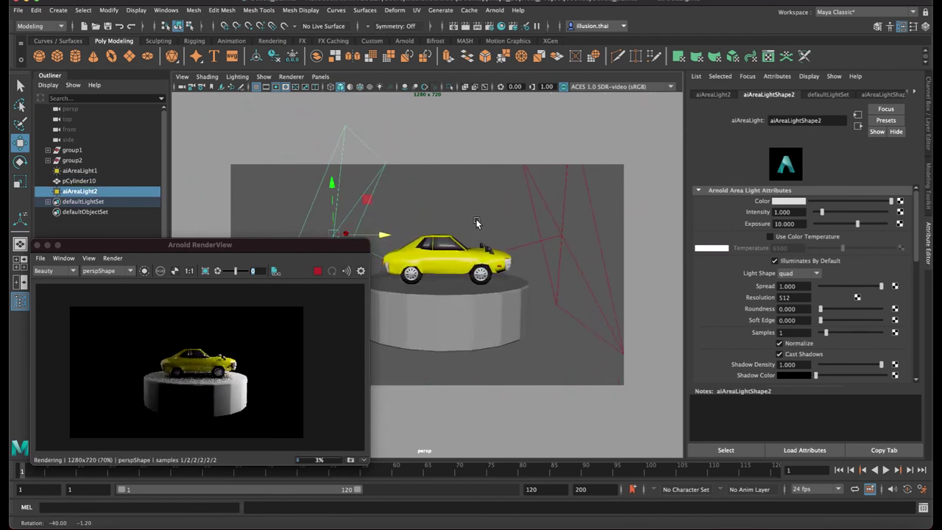
{"action": "left_click", "coordinate": [567, 250]}
{"action": "left_click_drag", "start_coordinate": [567, 250], "coordinate": [596, 249], "text": "alt"}
{"action": "left_click_drag", "start_coordinate": [545, 209], "coordinate": [543, 193]}
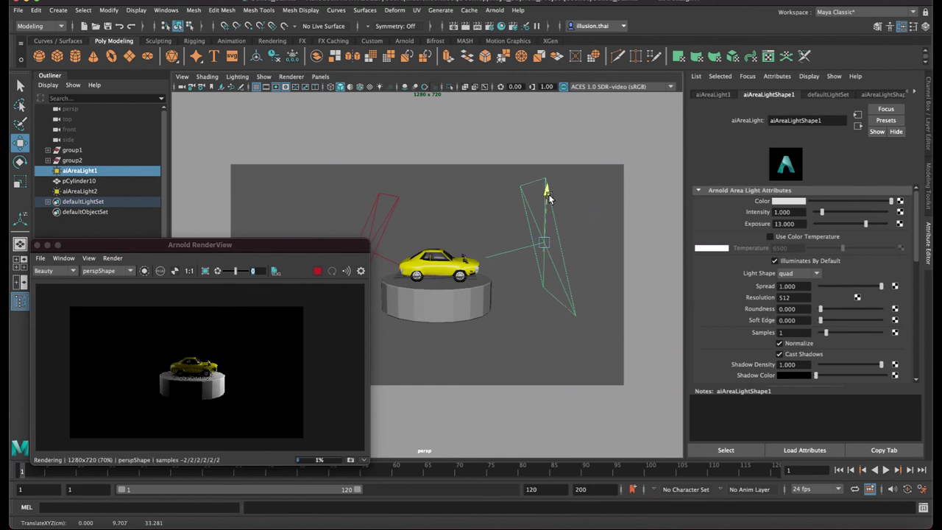
{"action": "left_click", "coordinate": [421, 252]}
{"action": "left_click_drag", "start_coordinate": [422, 252], "coordinate": [348, 215]}
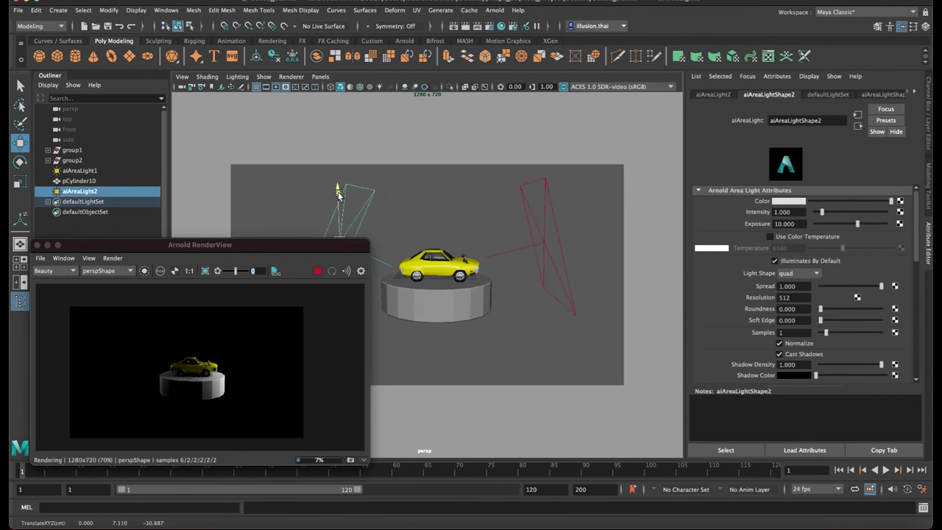
{"action": "left_click", "coordinate": [220, 116]}
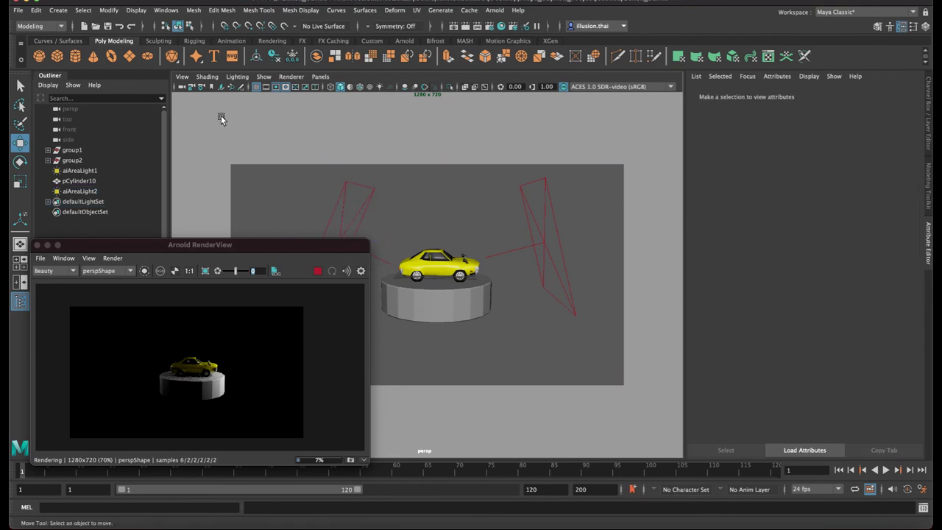
Create a polygon sphere, pSphere3, and scale it up to enclose the car and pedestal
{"action": "left_click", "coordinate": [39, 56]}
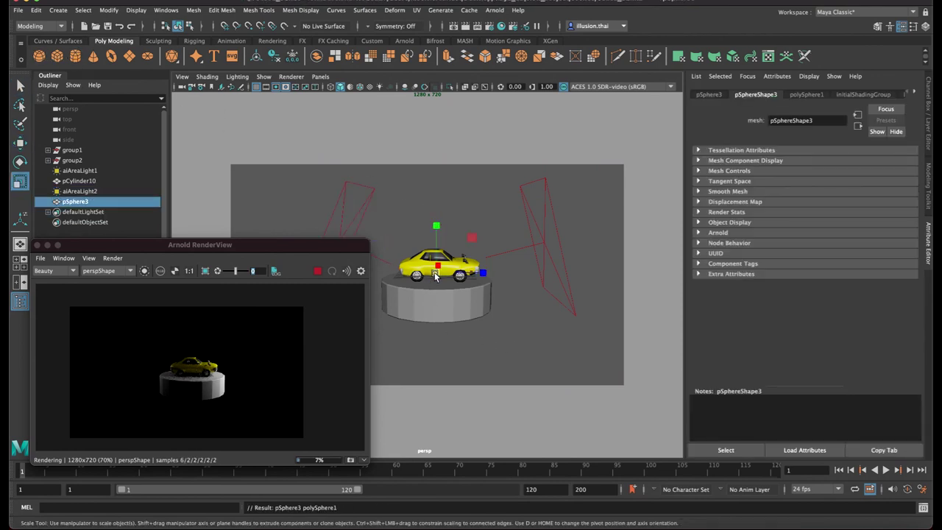
{"action": "mouse_move", "coordinate": [432, 278]}
{"action": "left_mouse_down"}
{"action": "mouse_move", "coordinate": [494, 298]}
{"action": "mouse_move", "coordinate": [514, 288]}
{"action": "mouse_move", "coordinate": [503, 310]}
{"action": "left_mouse_up"}
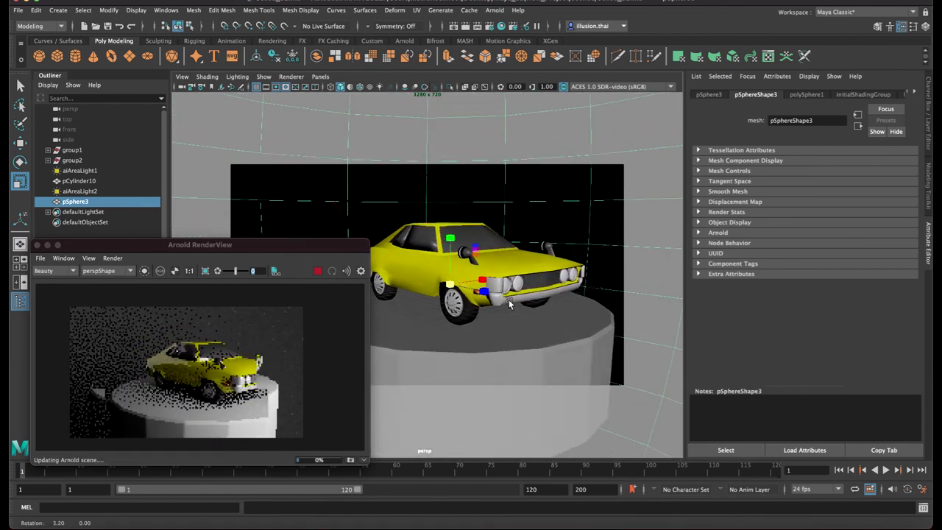
{"action": "mouse_move", "coordinate": [502, 310]}
{"action": "right_mouse_down", "text": "alt"}
{"action": "mouse_move", "coordinate": [522, 309]}
{"action": "mouse_move", "coordinate": [511, 307]}
{"action": "right_mouse_up", "text": "alt"}
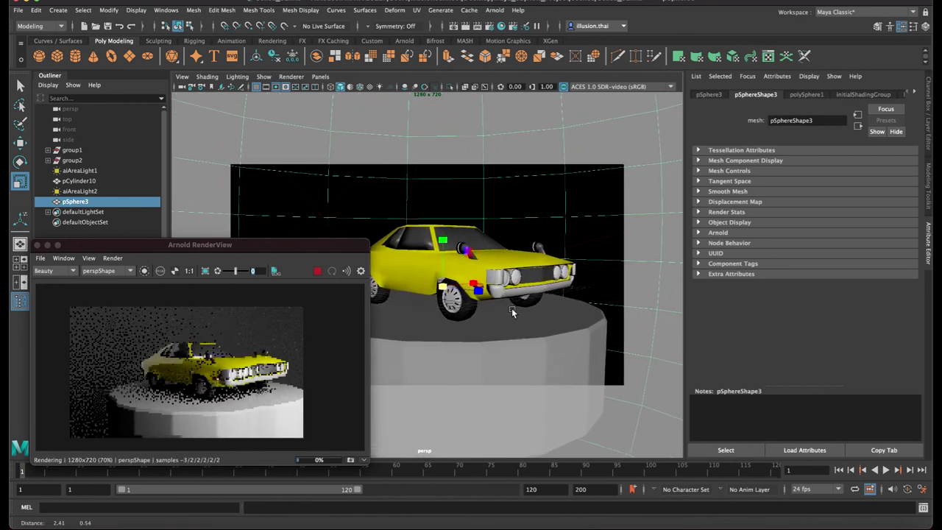
{"action": "left_click_drag", "start_coordinate": [369, 239], "coordinate": [529, 120]}
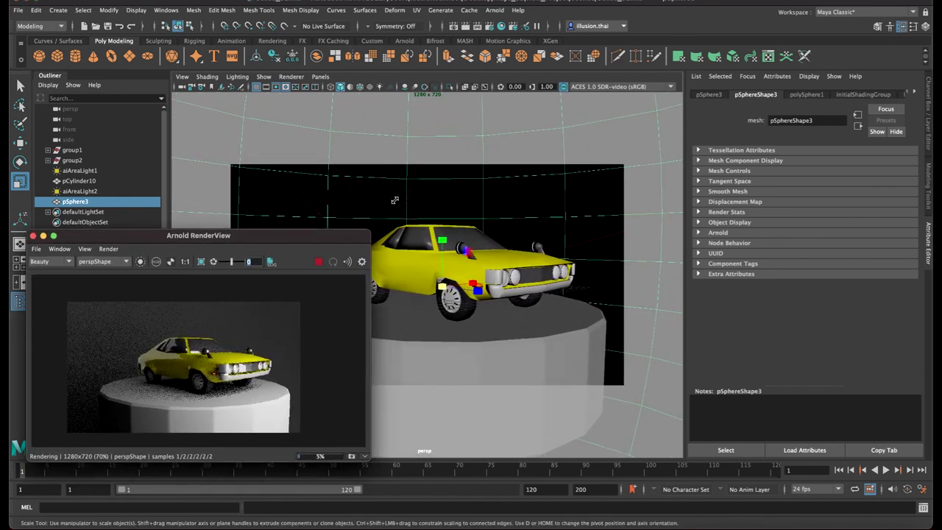
{"action": "left_click_drag", "start_coordinate": [333, 128], "coordinate": [336, 111]}
{"action": "scroll", "coordinate": [343, 221], "scroll_direction": "down", "scroll_amount": 1}
{"action": "scroll", "coordinate": [346, 249], "scroll_direction": "up", "scroll_amount": 3}
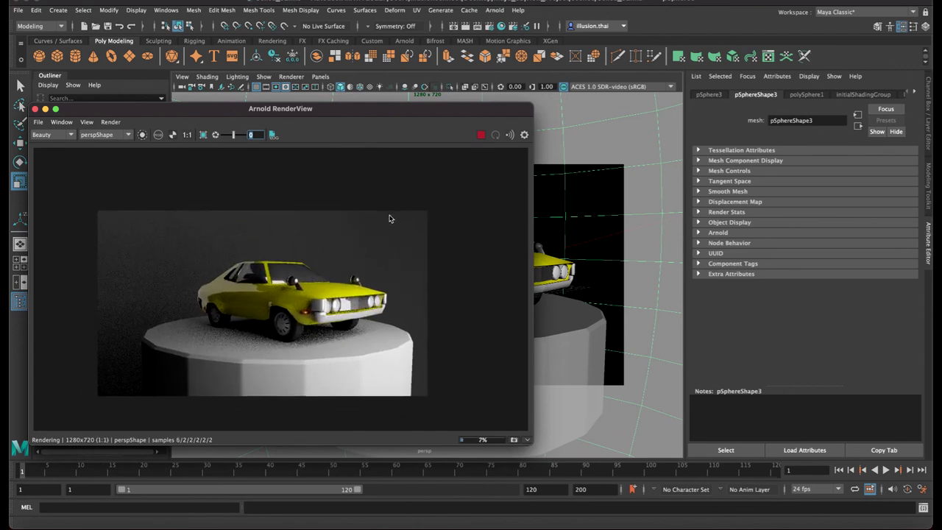
Move the RenderView aside, tumble the persp camera closer to the car, and open Render Settings
{"action": "scroll", "coordinate": [390, 220], "scroll_direction": "up", "scroll_amount": 1}
{"action": "left_click_drag", "start_coordinate": [388, 114], "coordinate": [750, 143]}
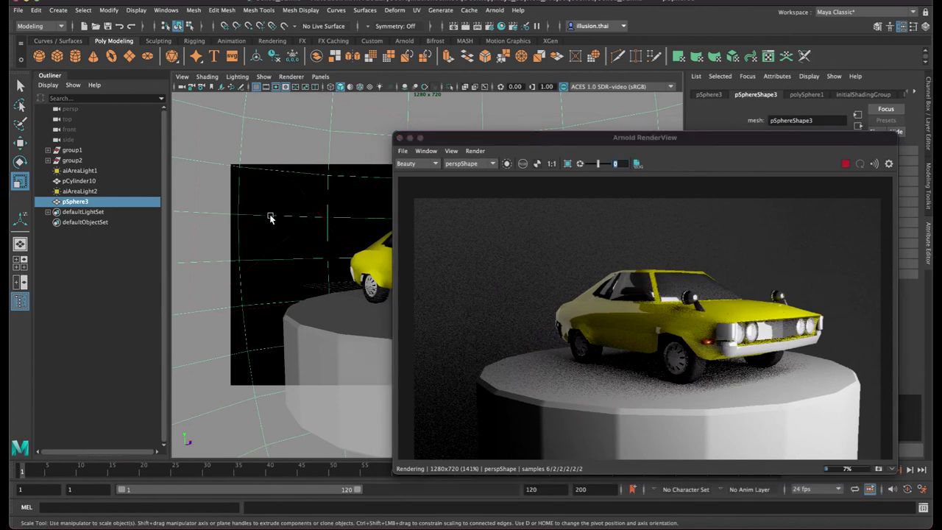
{"action": "left_click_drag", "start_coordinate": [269, 214], "coordinate": [375, 217], "text": "alt"}
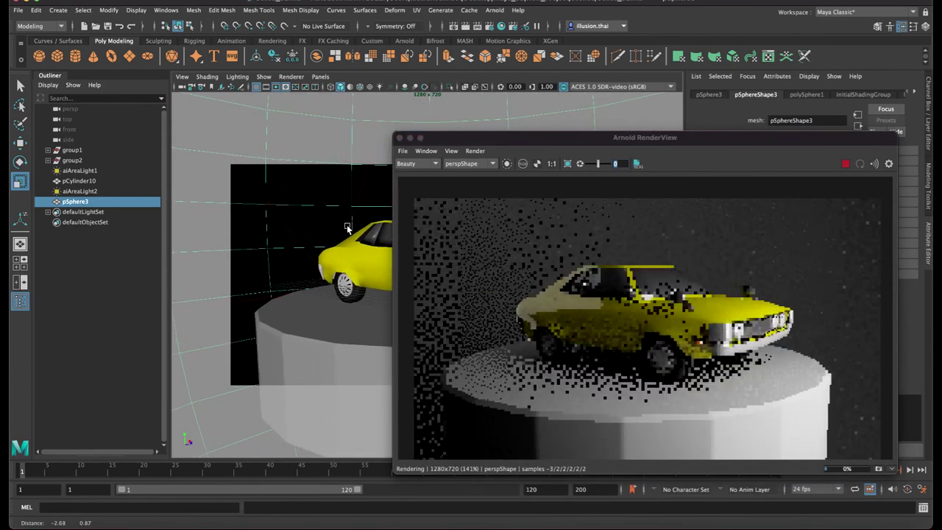
{"action": "left_click_drag", "start_coordinate": [589, 140], "coordinate": [231, 100]}
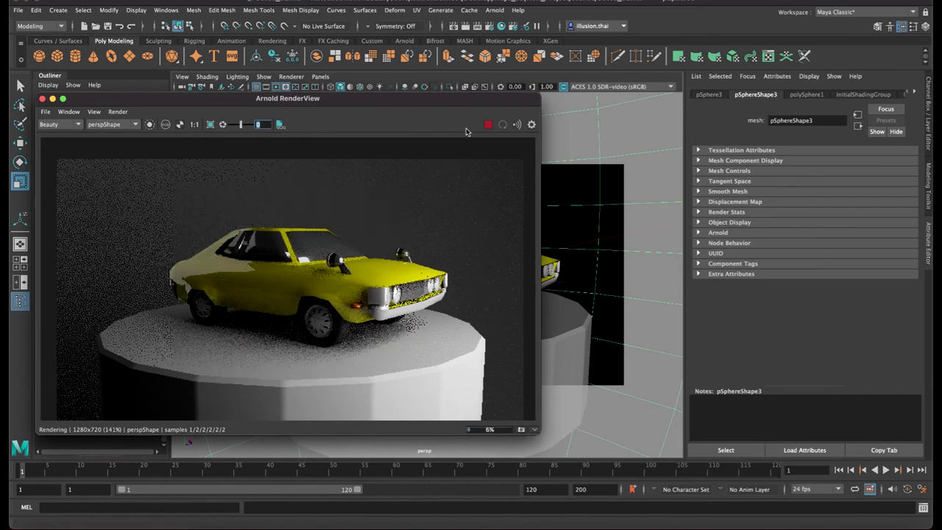
{"action": "left_click", "coordinate": [477, 25]}
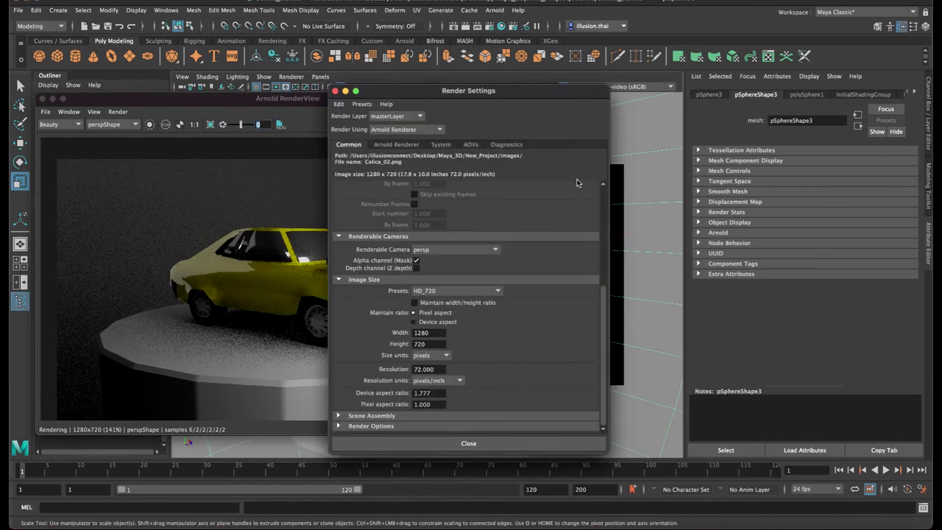
Inspect the Arnold Renderer Environment section and the Common tab's Render Options and Scene Assembly
{"action": "left_click_drag", "start_coordinate": [475, 95], "coordinate": [608, 78]}
{"action": "left_click", "coordinate": [529, 128]}
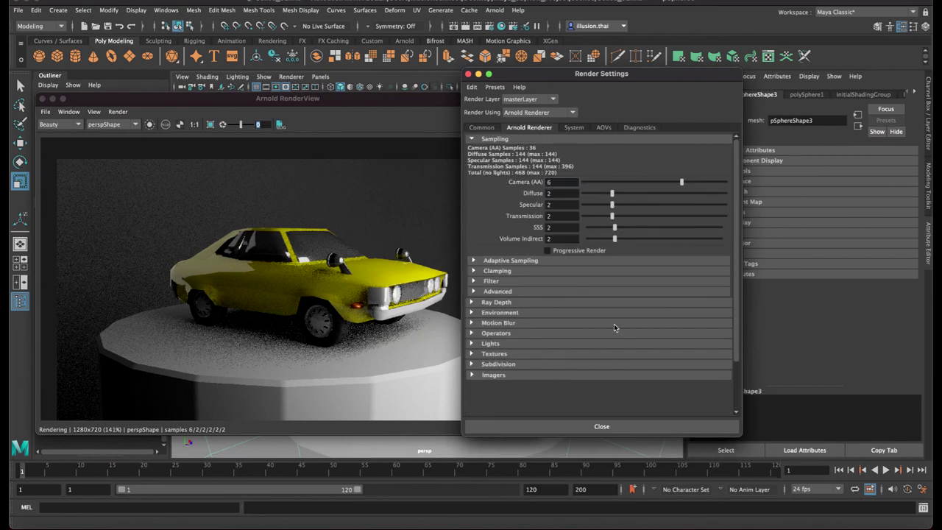
{"action": "left_click", "coordinate": [503, 313]}
{"action": "left_click", "coordinate": [503, 313]}
{"action": "left_click", "coordinate": [491, 129]}
{"action": "left_click", "coordinate": [530, 409]}
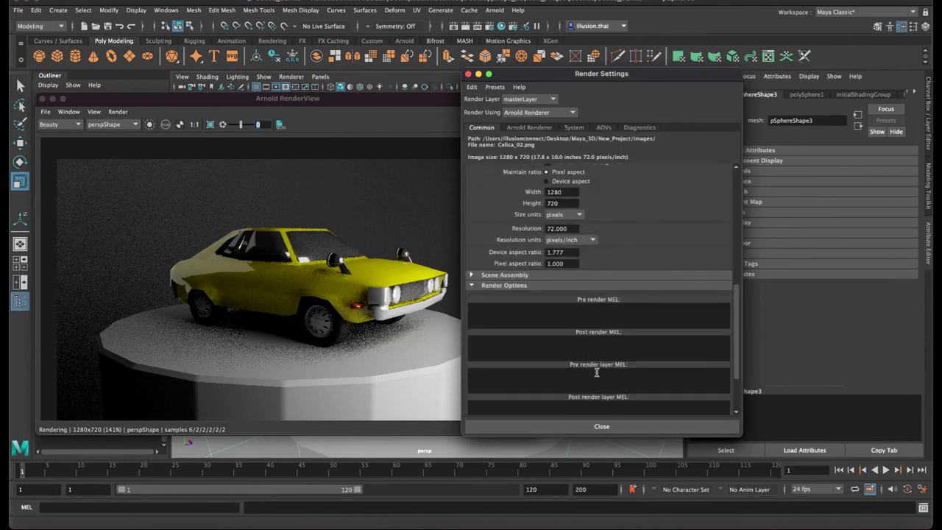
{"action": "left_click", "coordinate": [529, 279]}
{"action": "scroll", "coordinate": [629, 287], "scroll_direction": "up", "scroll_amount": 3}
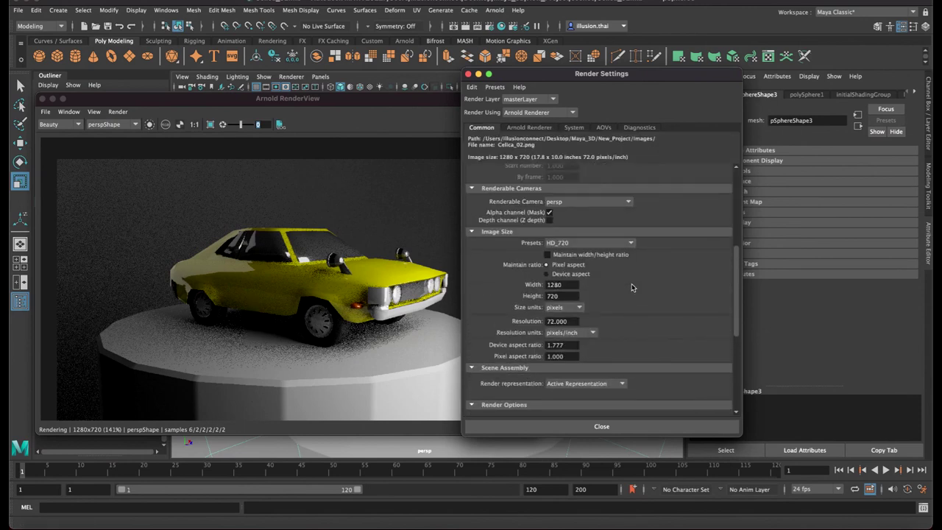
Expand Ray Depth, Advanced, Filter, Clamping and Adaptive Sampling, browse System, AOVs and Diagnostics, then close
{"action": "left_click", "coordinate": [546, 131]}
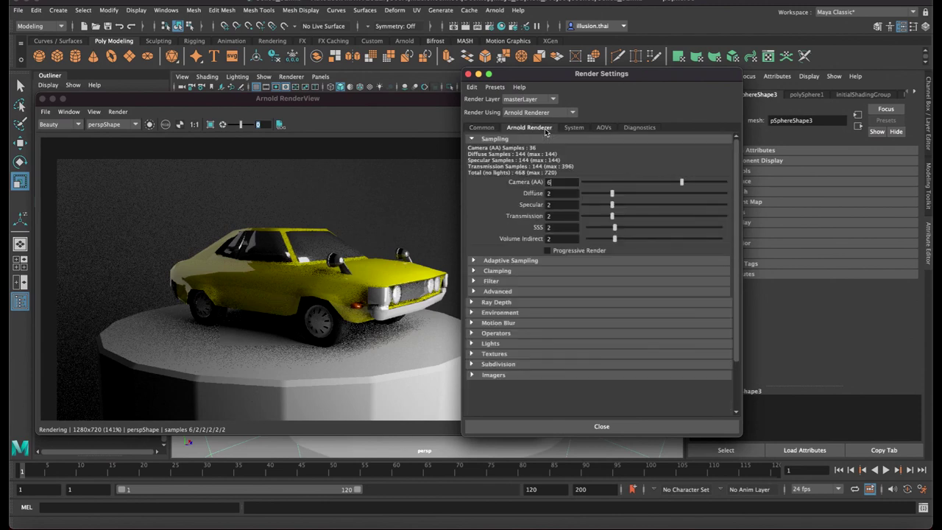
{"action": "left_click", "coordinate": [497, 302]}
{"action": "left_click", "coordinate": [517, 292]}
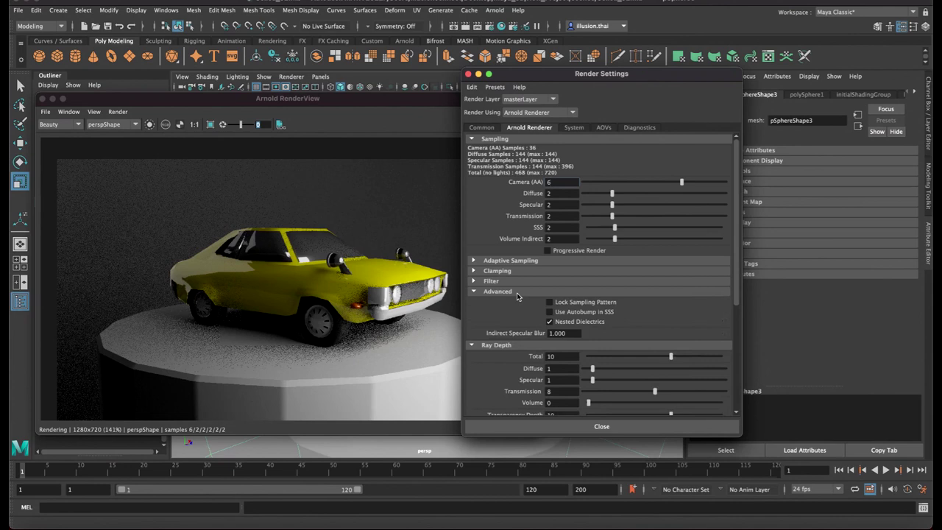
{"action": "left_click", "coordinate": [515, 281]}
{"action": "left_click", "coordinate": [519, 271]}
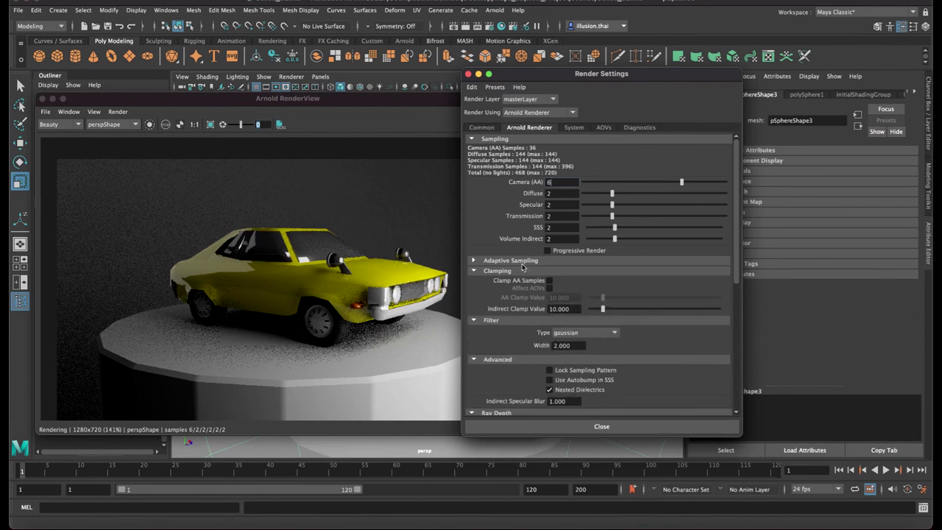
{"action": "left_click", "coordinate": [524, 262]}
{"action": "left_click", "coordinate": [523, 261]}
{"action": "left_click", "coordinate": [578, 129]}
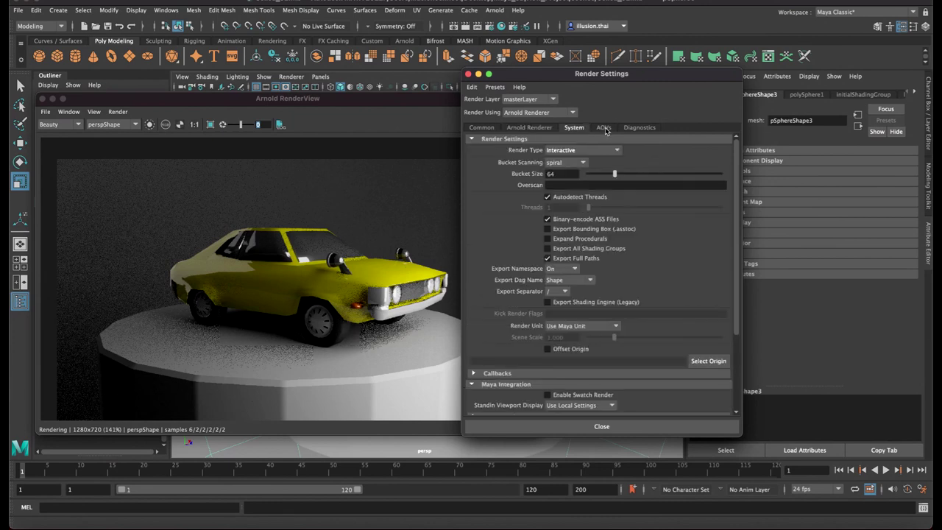
{"action": "left_click", "coordinate": [605, 128]}
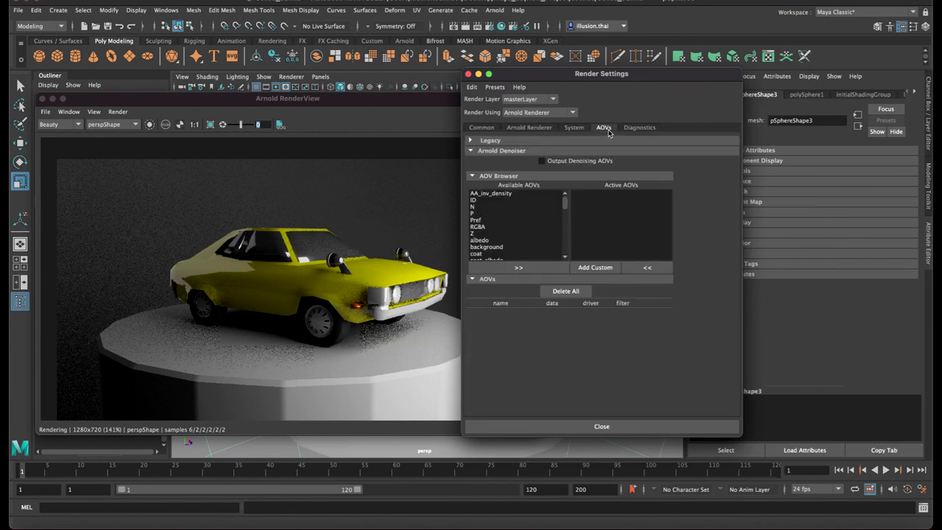
{"action": "left_click", "coordinate": [640, 131]}
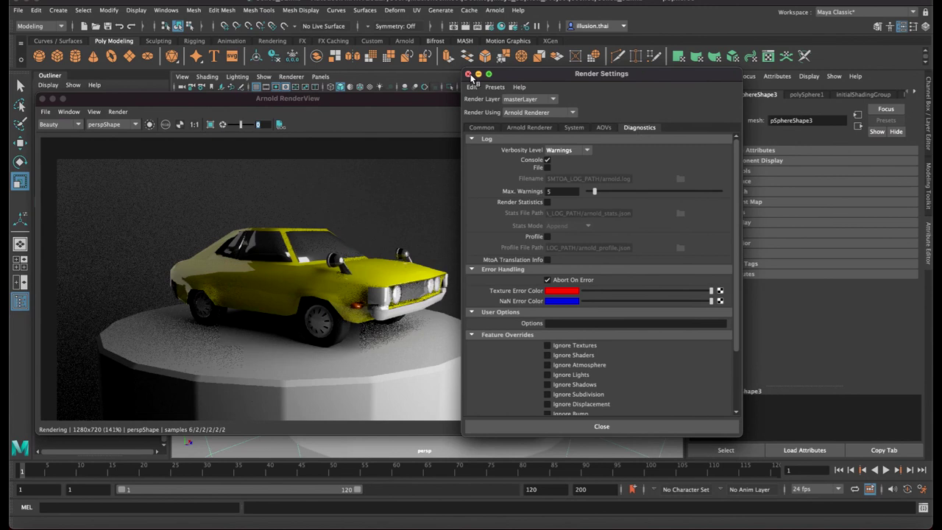
{"action": "left_click", "coordinate": [468, 74]}
{"action": "mouse_move", "coordinate": [508, 99]}
{"action": "left_mouse_down"}
{"action": "mouse_move", "coordinate": [490, 129]}
{"action": "mouse_move", "coordinate": [497, 114]}
{"action": "left_mouse_up"}
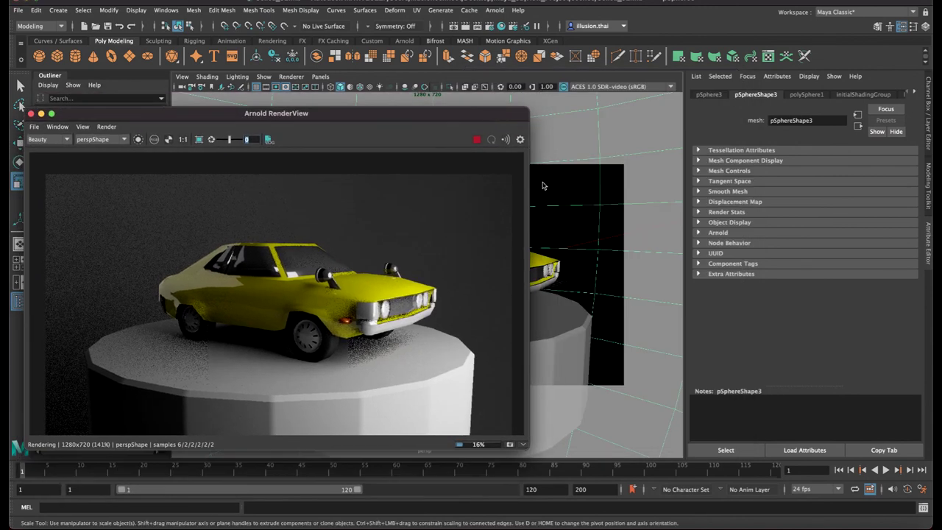
Select aiAreaLight1 to load aiAreaLightShape1's attributes, then shift the RenderView window right
{"action": "left_click", "coordinate": [609, 228]}
{"action": "left_click", "coordinate": [609, 240]}
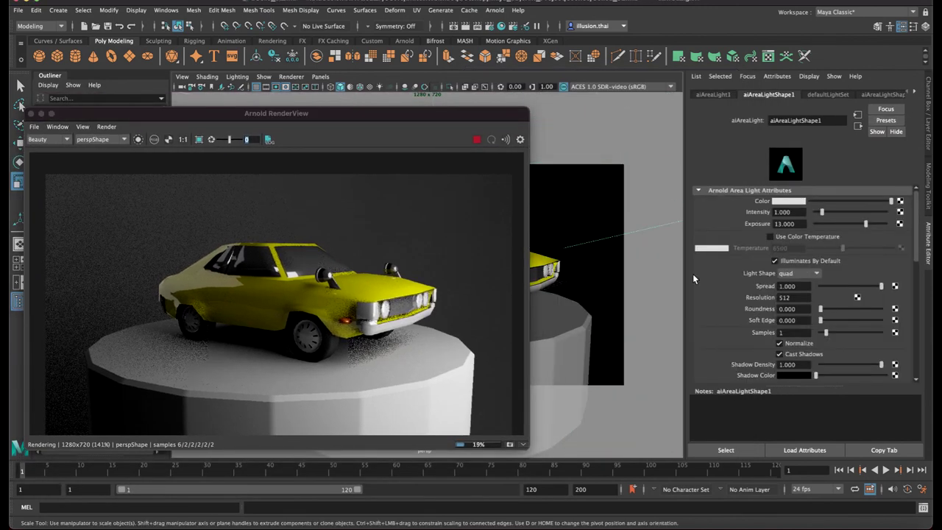
{"action": "scroll", "coordinate": [727, 306], "scroll_direction": "down", "scroll_amount": 2}
{"action": "scroll", "coordinate": [727, 306], "scroll_direction": "down", "scroll_amount": 2}
{"action": "scroll", "coordinate": [727, 306], "scroll_direction": "down", "scroll_amount": 1}
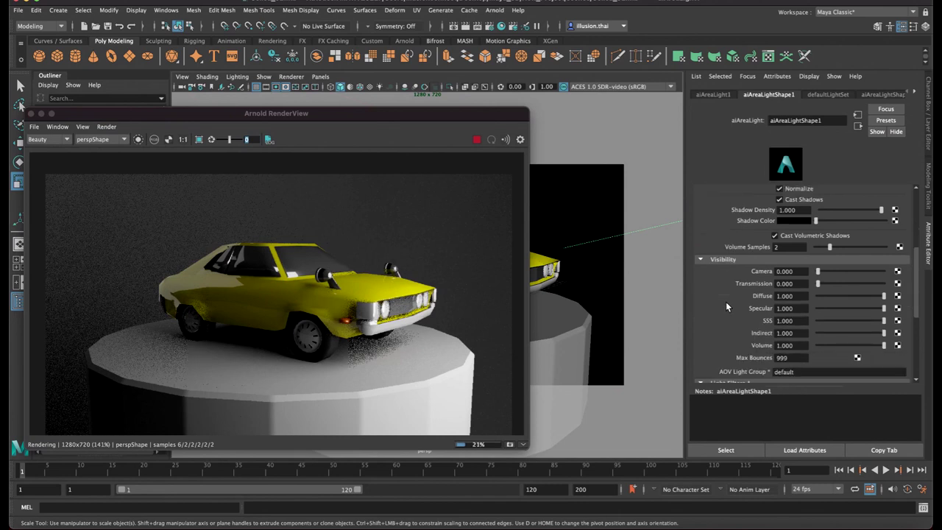
{"action": "scroll", "coordinate": [727, 307], "scroll_direction": "down", "scroll_amount": 2}
{"action": "scroll", "coordinate": [725, 302], "scroll_direction": "down", "scroll_amount": 2}
{"action": "scroll", "coordinate": [725, 302], "scroll_direction": "up", "scroll_amount": 4}
{"action": "scroll", "coordinate": [725, 303], "scroll_direction": "up", "scroll_amount": 1}
{"action": "scroll", "coordinate": [723, 306], "scroll_direction": "up", "scroll_amount": 2}
{"action": "scroll", "coordinate": [724, 302], "scroll_direction": "up", "scroll_amount": 1}
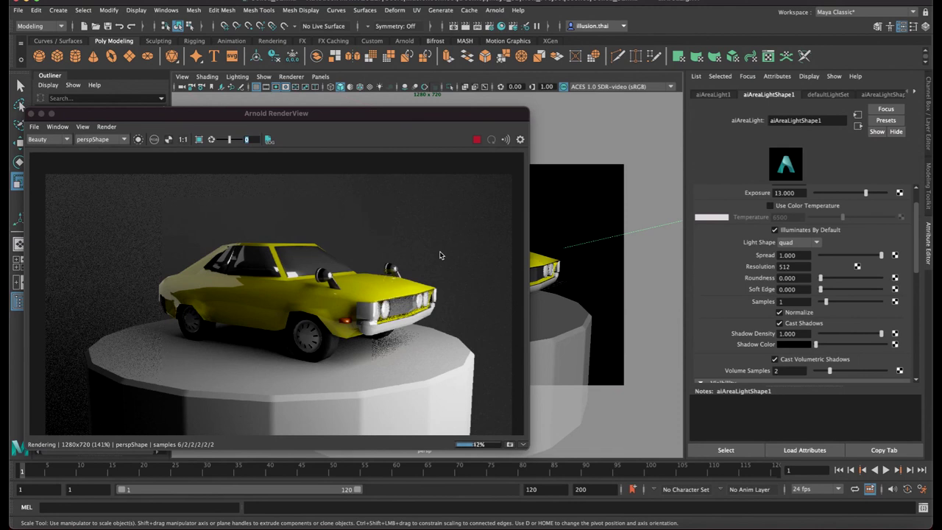
{"action": "mouse_move", "coordinate": [342, 120]}
{"action": "left_mouse_down"}
{"action": "mouse_move", "coordinate": [576, 119]}
{"action": "mouse_move", "coordinate": [479, 118]}
{"action": "left_mouse_up"}
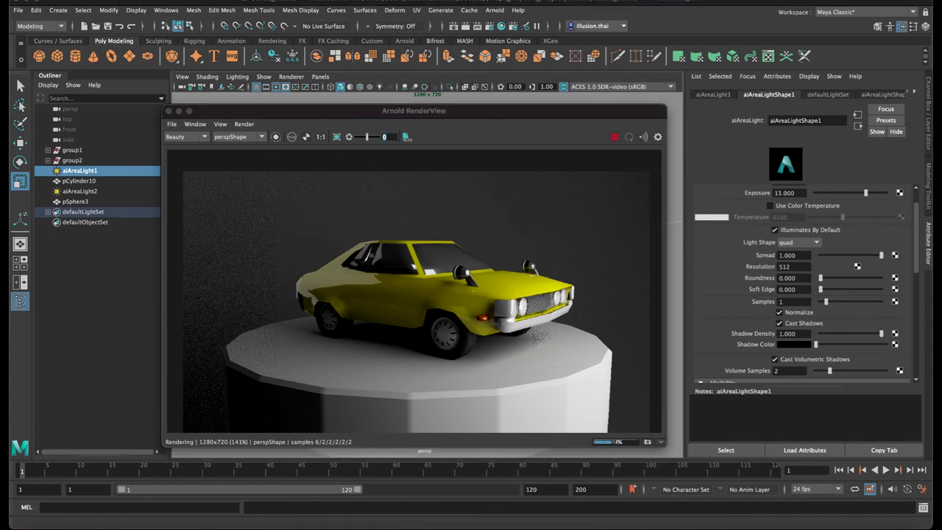
Maximise the Arnold RenderView, then zoom and pan to recentre the car render
{"action": "double_click", "coordinate": [479, 114]}
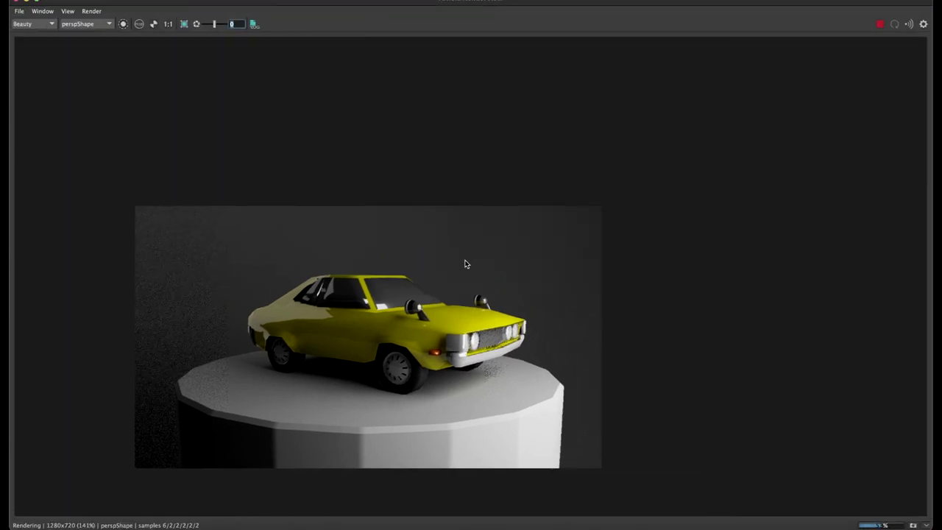
{"action": "scroll", "coordinate": [499, 255], "scroll_direction": "up", "scroll_amount": 2}
{"action": "scroll", "coordinate": [500, 253], "scroll_direction": "down", "scroll_amount": 1}
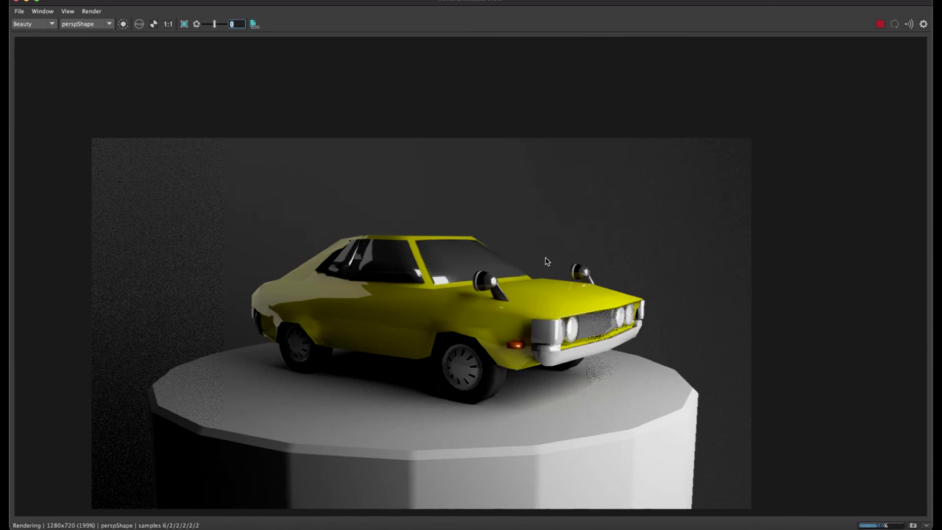
{"action": "middle_click_drag", "start_coordinate": [534, 263], "coordinate": [615, 161]}
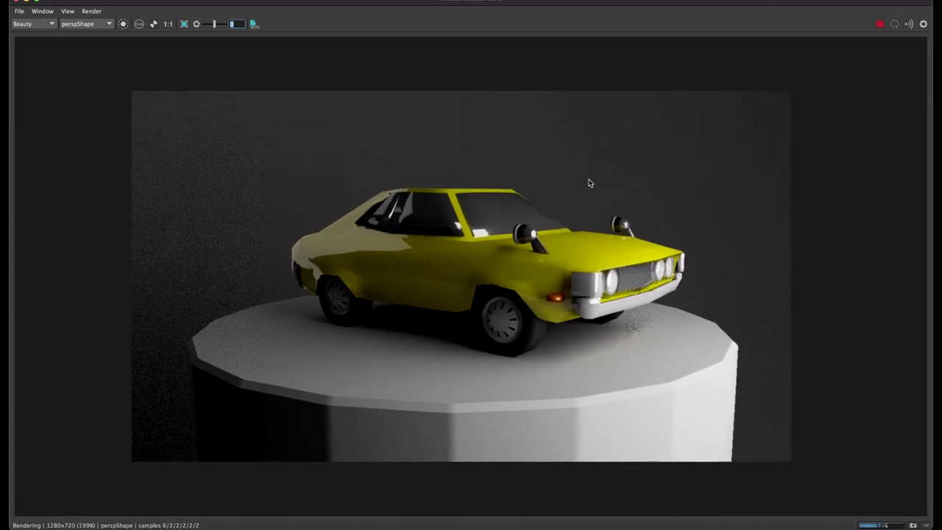